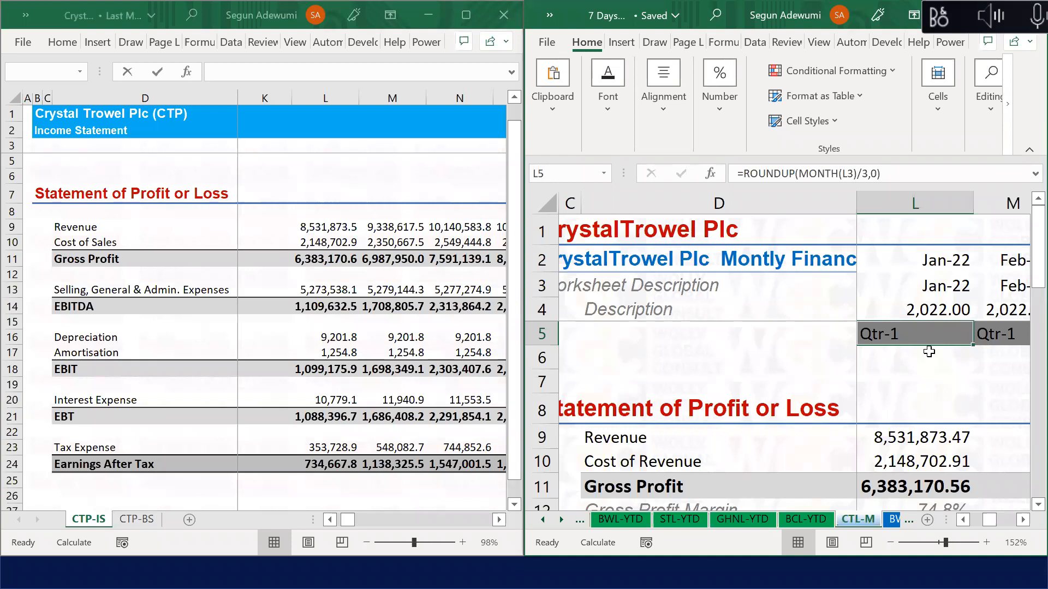
Step: Inspect the month-end date formula in row 3 and the quarter labels in row 5
key("Up")
key("Up")
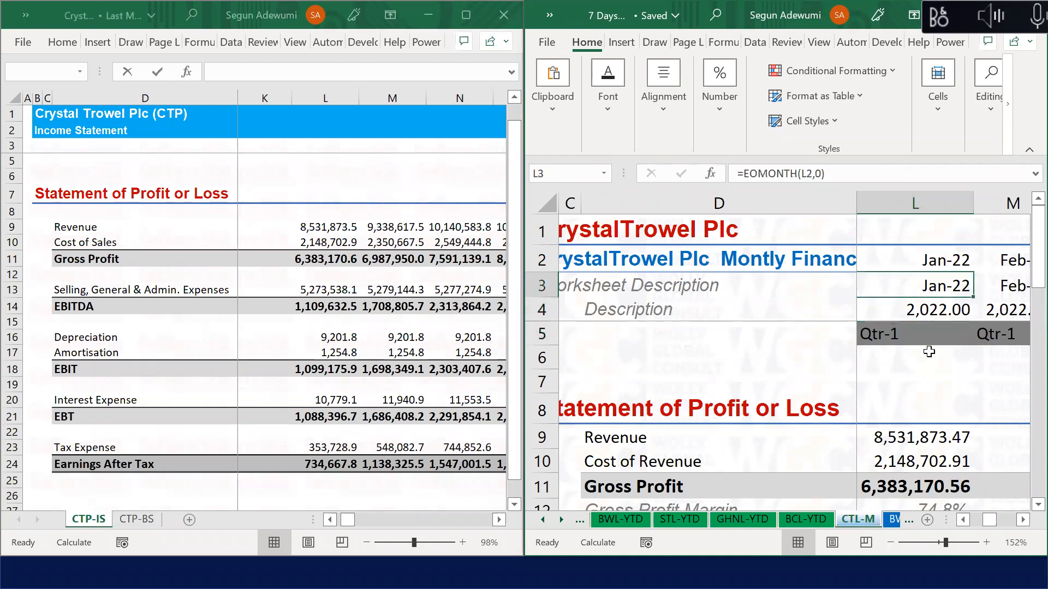
key("Down")
key("Down")
key("shift+Right")
key("shift+Right")
key("shift+Right")
key("shift+Right")
key("shift+Right")
key("shift+Right")
key("shift+Right")
key("shift+Right")
key("shift+Right")
key("shift+Right")
key("shift+Right")
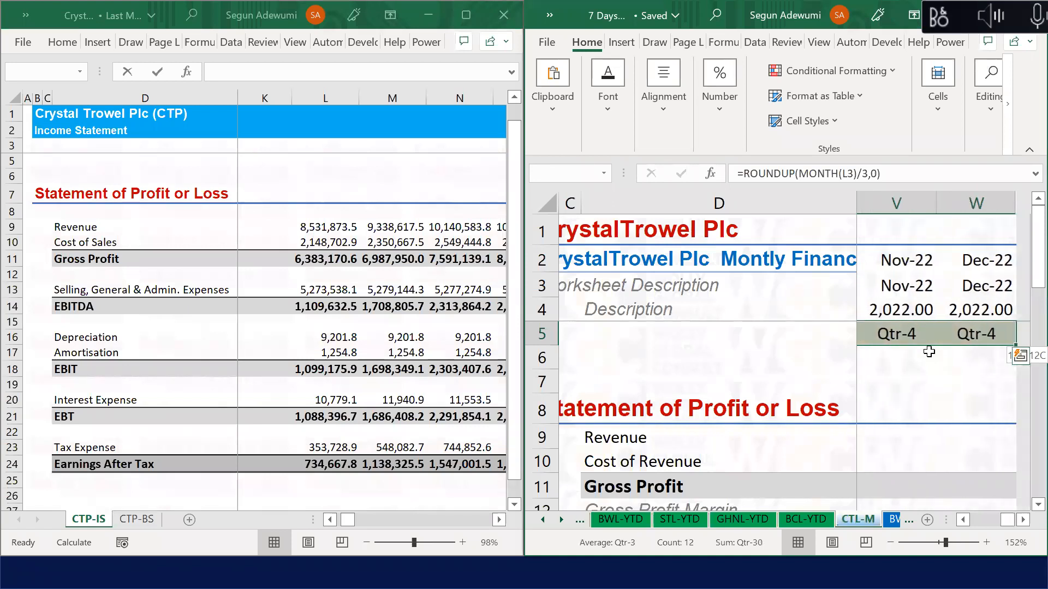
key("Left")
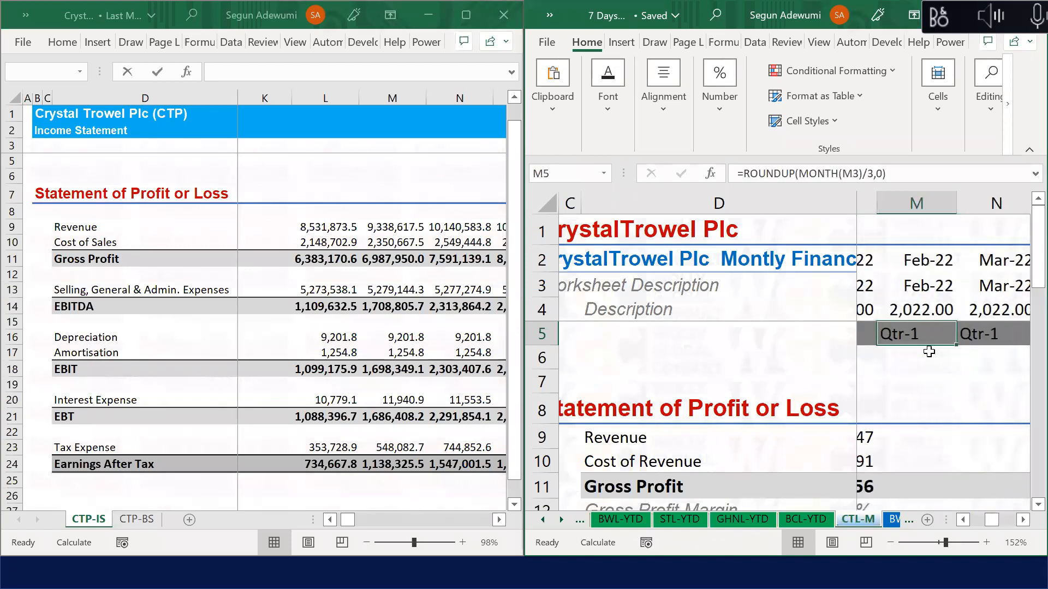
key("Down")
key("Down")
key("Down")
key("Down")
key("Down")
key("Down")
key("Down")
key("Down")
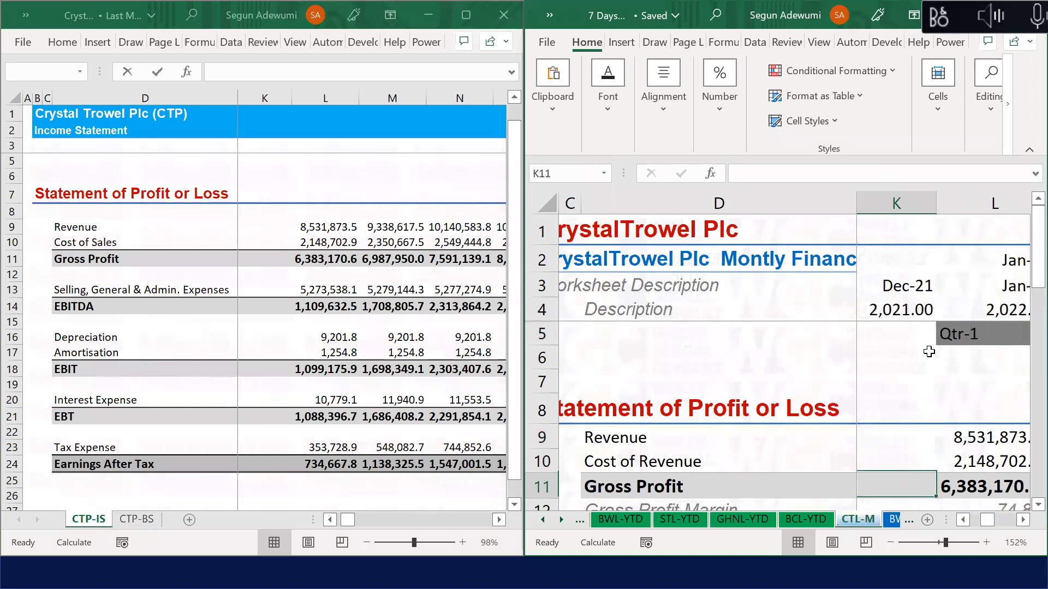
key("Left")
key("Left")
key("Left")
key("Up")
key("Up")
key("Up")
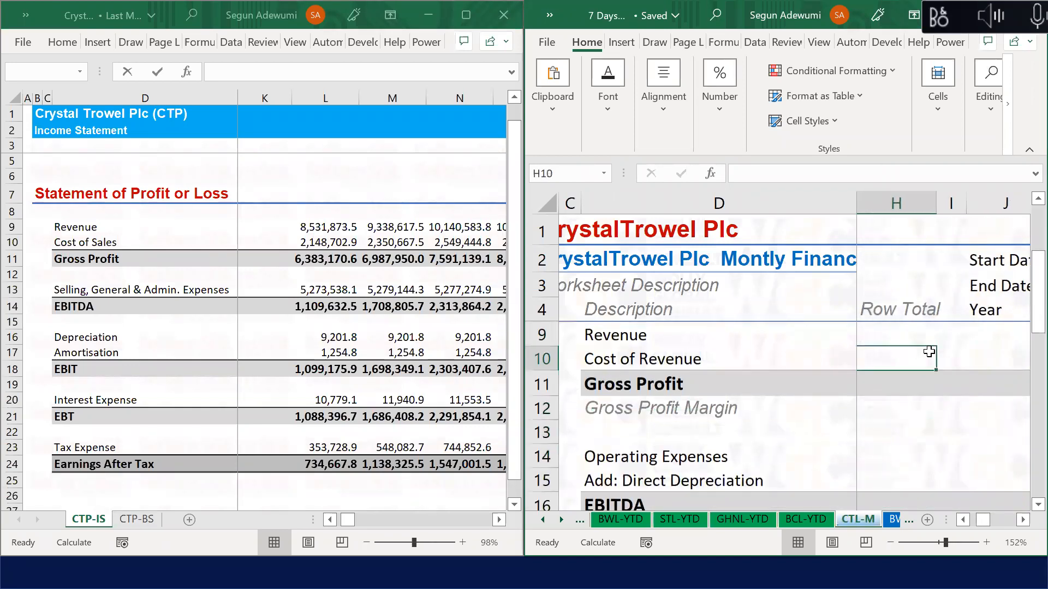
key("Left")
key("Left")
key("Left")
key("Left")
key("Up")
key("Left")
key("Up")
key("Up")
Step: Step through the statement line items to the Jan-22 Cost of Revenue figure
key("Down")
key("Right")
key("Down")
key("Down")
key("Down")
key("Down")
key("Down")
key("Down")
key("Down")
key("Down")
key("Down")
key("Down")
key("Down")
key("Down")
key("Down")
key("Down")
key("Down")
key("Down")
key("Up")
key("Up")
key("Up")
key("Up")
key("Right")
key("Right")
key("Right")
key("Right")
key("Right")
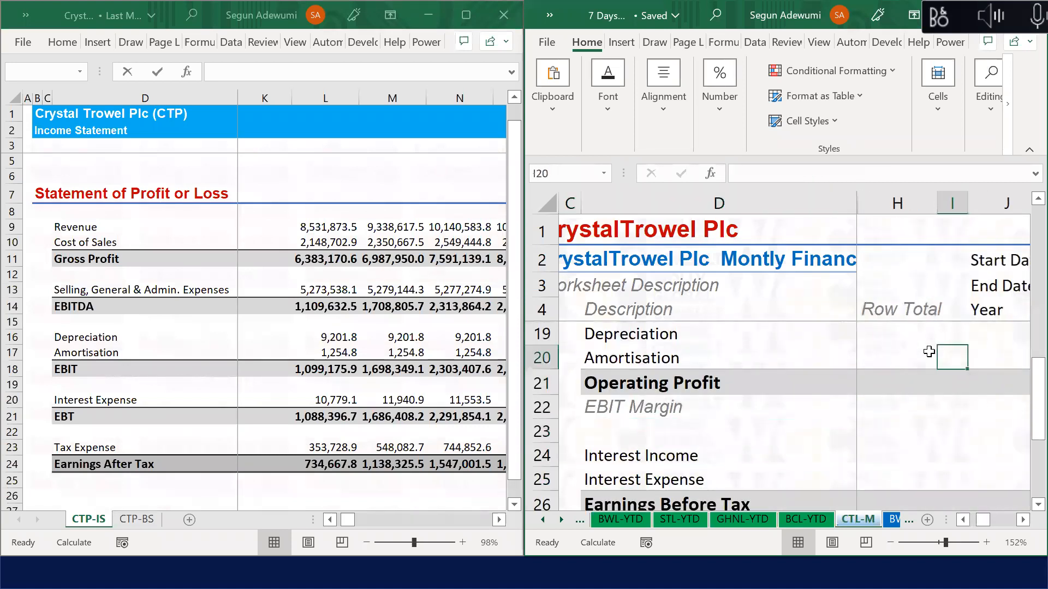
key("Up")
key("Up")
key("Up")
key("Right")
key("Right")
key("Up")
key("Right")
key("Right")
key("Up")
key("Left")
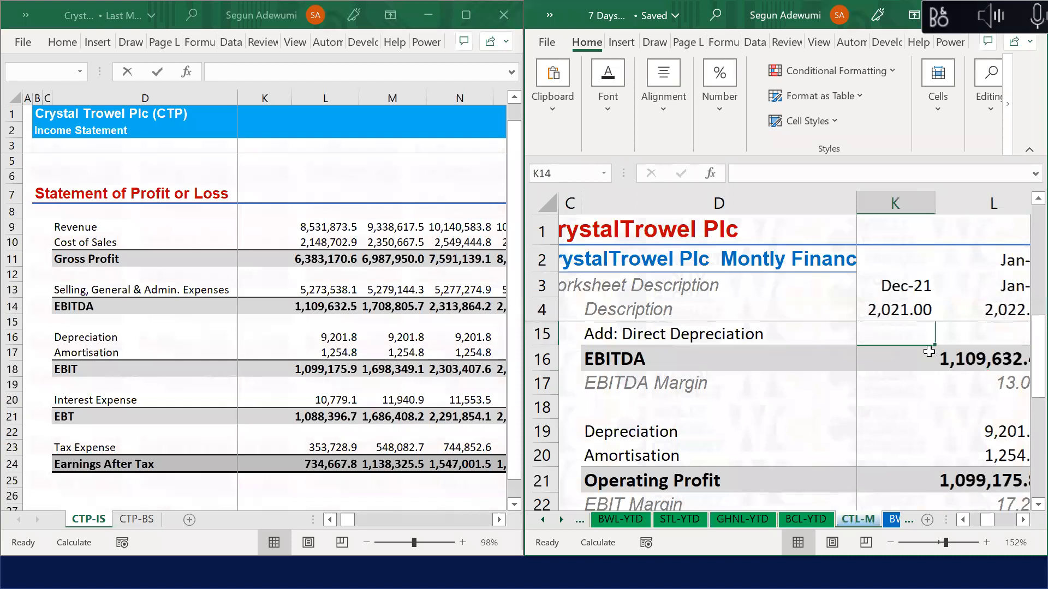
key("Up")
key("Up")
key("Up")
key("Up")
key("Up")
key("Up")
key("Up")
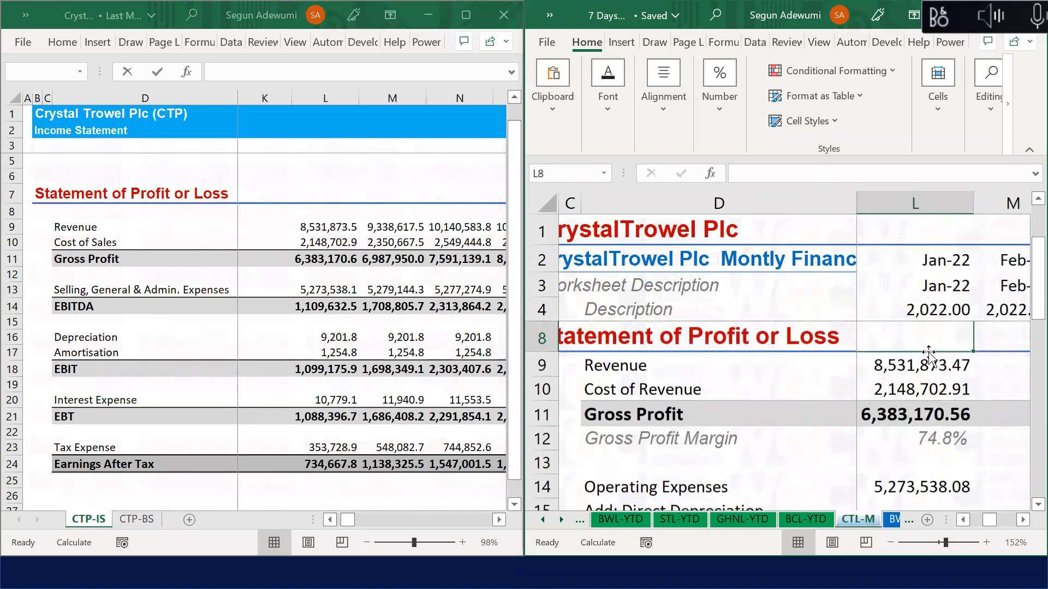
key("Down")
key("Down")
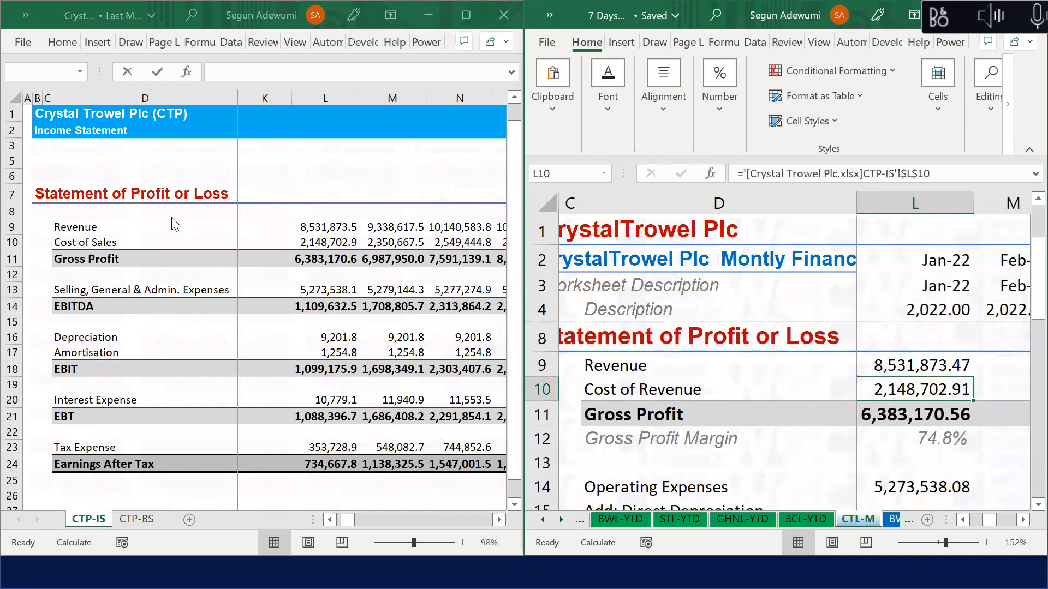
Step: Compare column L's linked figures, down to Earnings After Tax, with the CTP-IS Revenue source
left_click(317, 227)
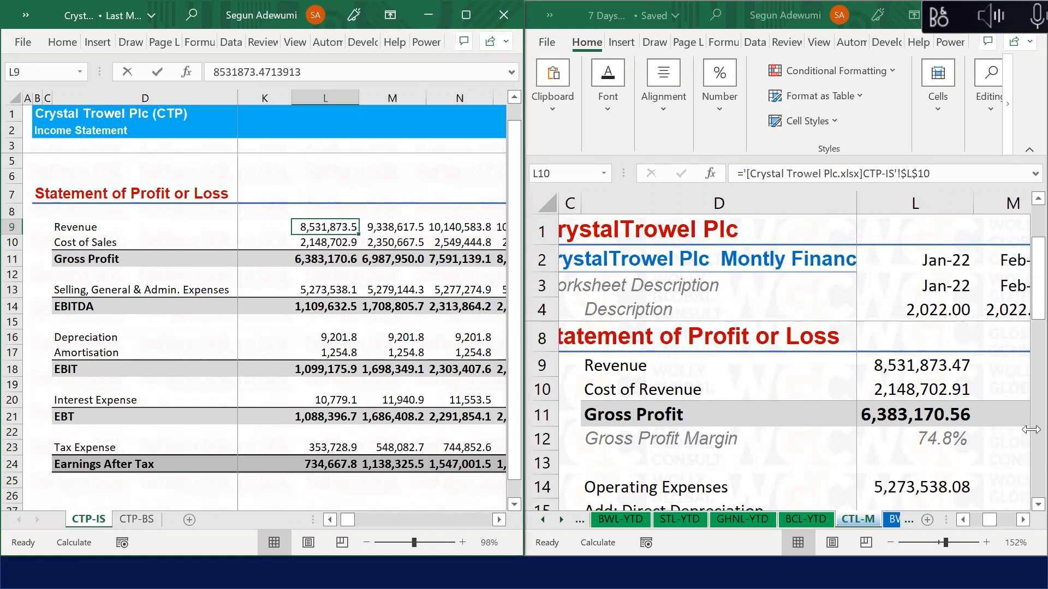
left_click(980, 452)
key("Down")
key("Down")
key("Down")
key("Down")
key("Down")
key("Down")
key("Down")
key("Down")
key("Down")
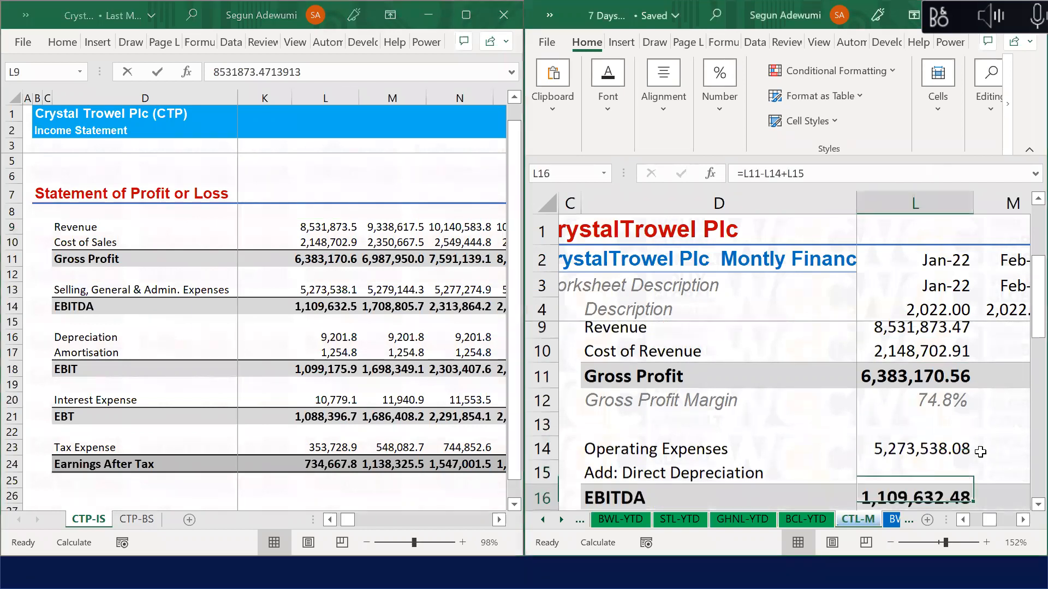
key("Down")
key("Down")
key("Down")
key("Down")
key("Down")
key("Down")
key("Down")
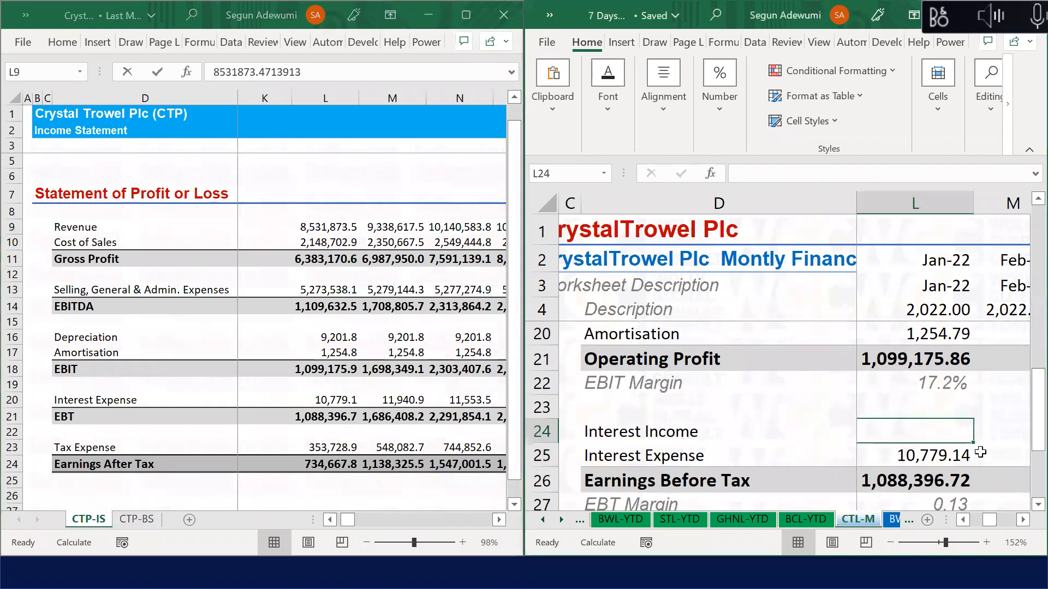
key("Down")
key("Down")
key("Down")
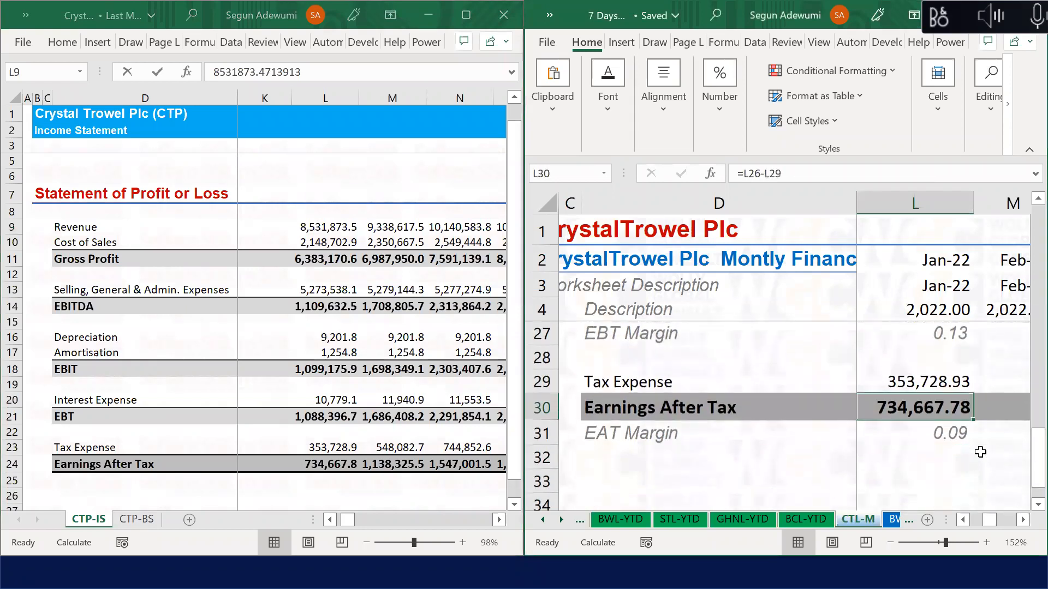
key("Down")
key("Up")
key("Up")
key("Up")
key("Up")
key("Up")
key("Up")
key("Up")
key("Up")
key("Up")
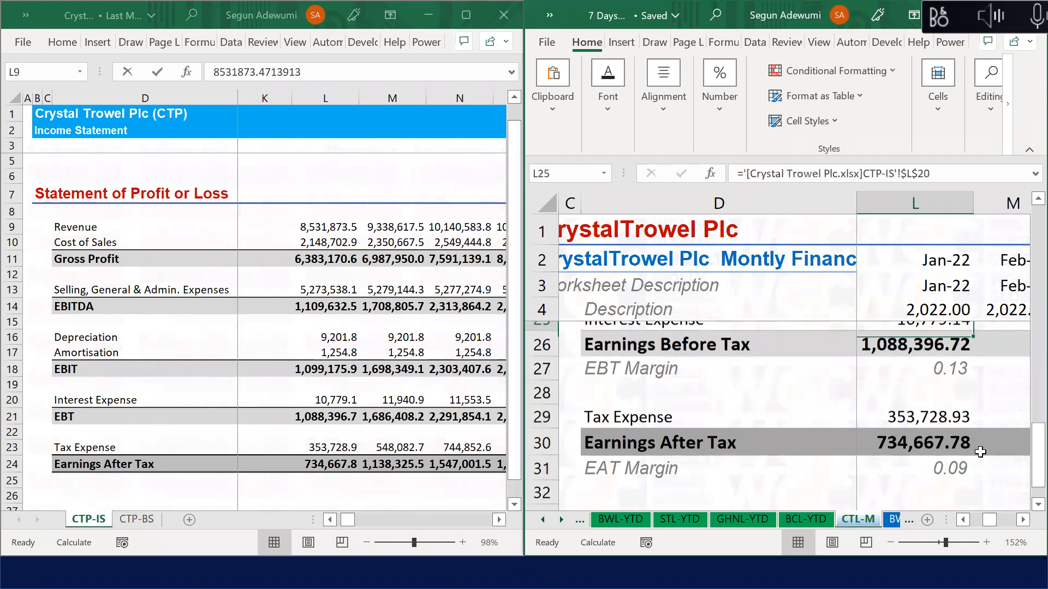
key("Up")
key("Up")
key("Up")
key("Up")
key("Up")
key("Up")
key("Up")
key("Up")
key("Up")
key("Up")
key("Up")
key("Up")
key("Up")
key("Up")
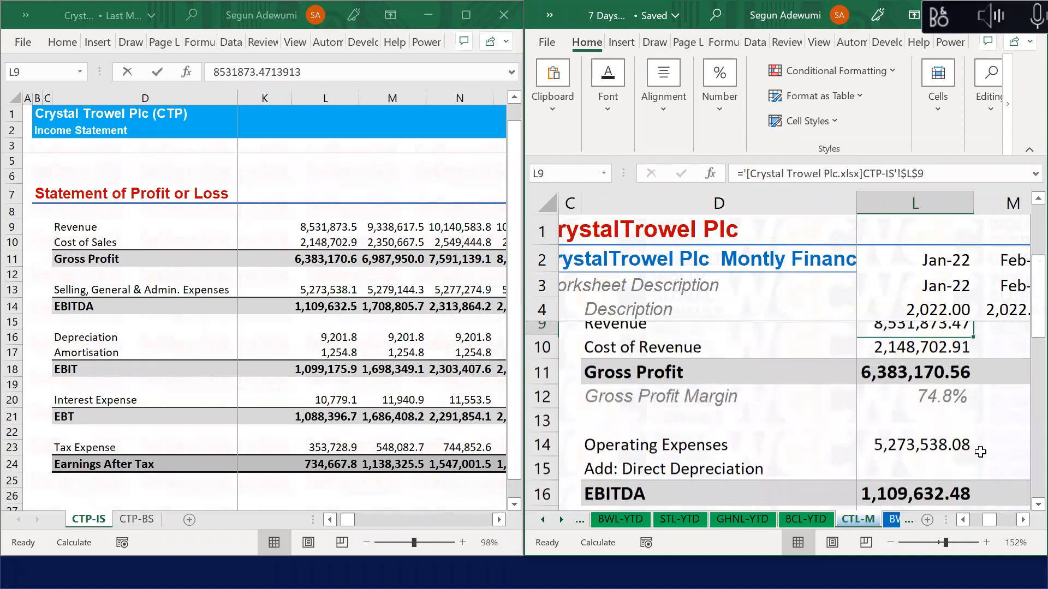
key("Up")
key("Down")
key("Down")
key("Down")
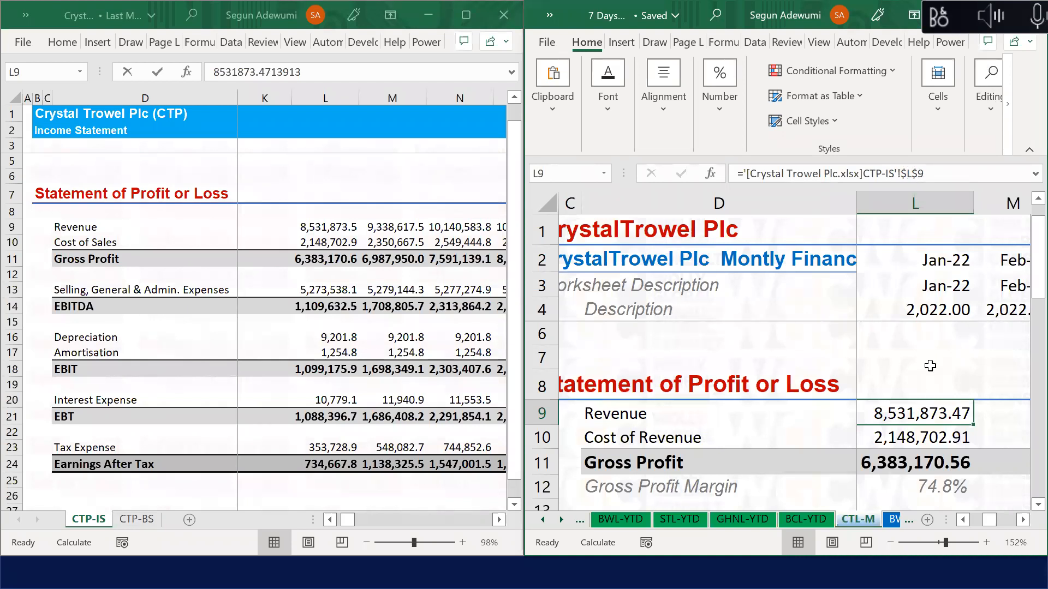
Step: Test-paste the Revenue link into M9, autofit column M, then delete the test value
key("Right")
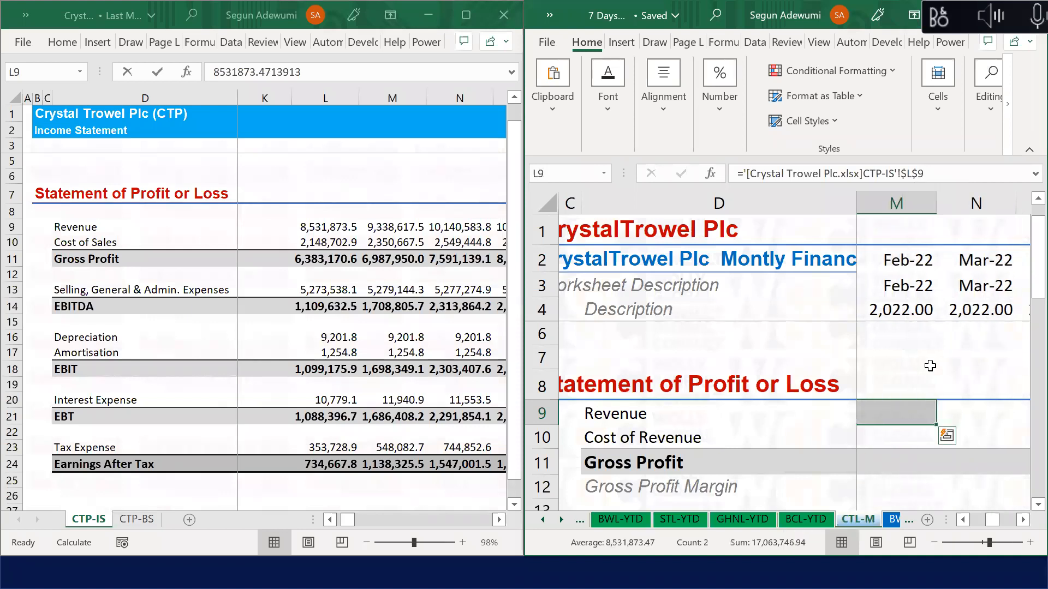
key("Left")
key("Right")
key("Right")
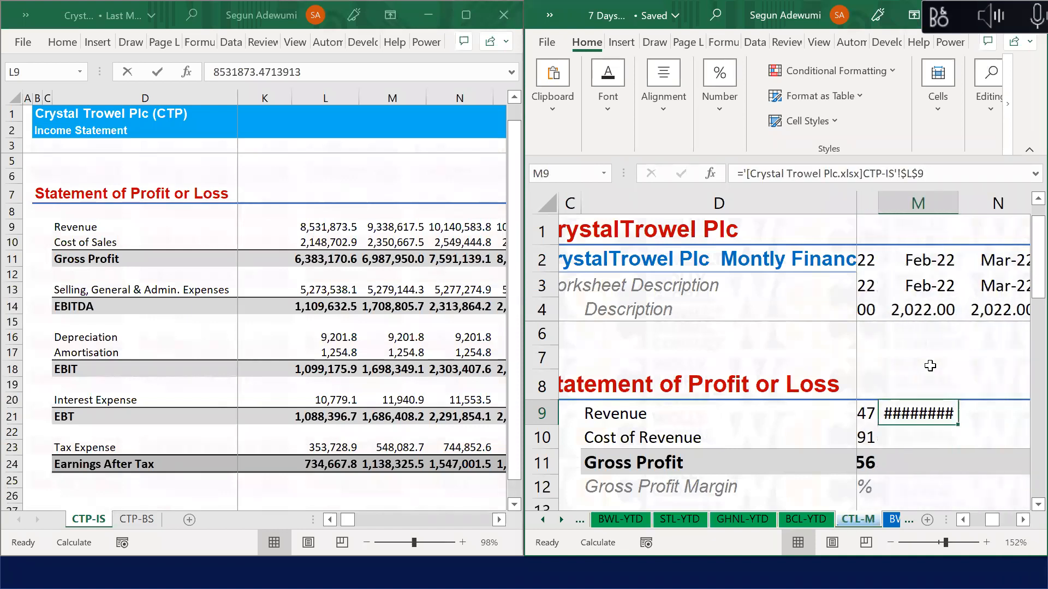
key("alt+h")
key("o")
key("i")
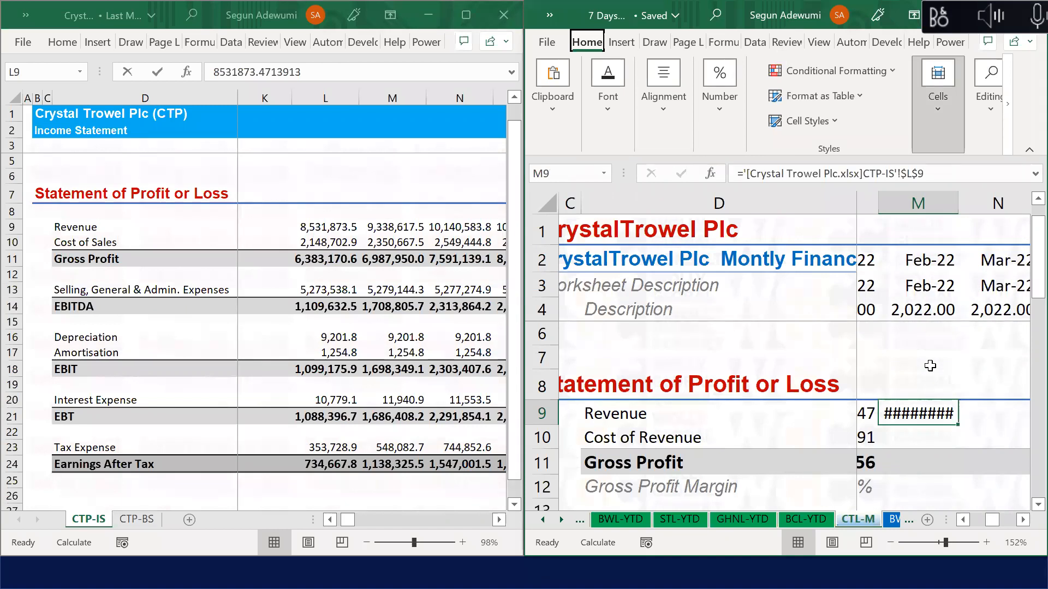
key("Left")
key("Right")
key("Delete")
key("Left")
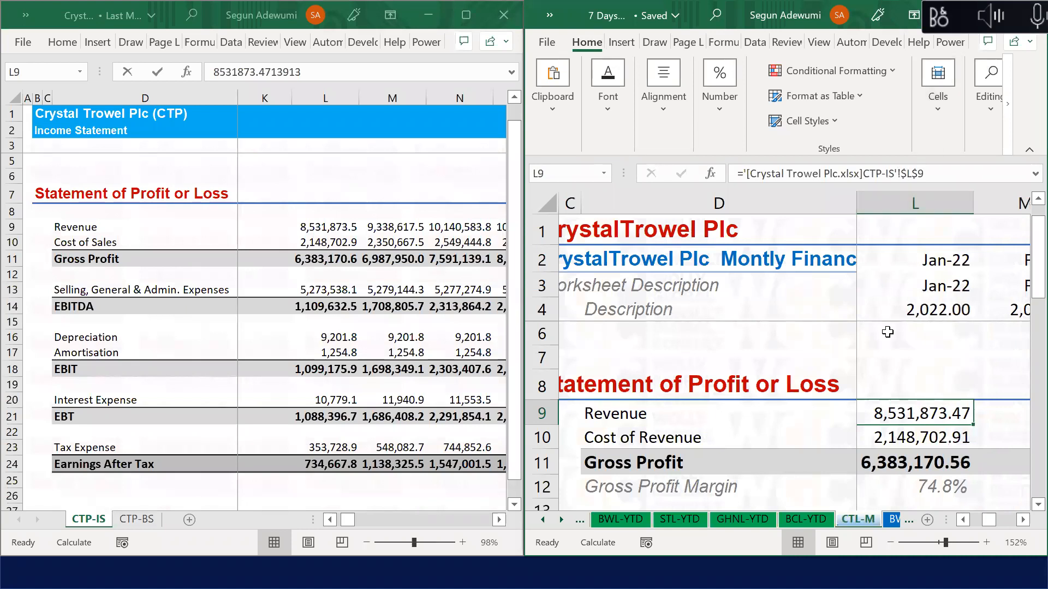
Step: Select the linked figures L9:L31 and bring up Find and Replace
key("shift+Down")
key("shift+Down")
key("shift+Down")
key("shift+Down")
key("shift+Down")
key("shift+Down")
key("shift+Down")
key("shift+Down")
key("shift+Down")
key("shift+Down")
key("shift+Down")
key("shift+Down")
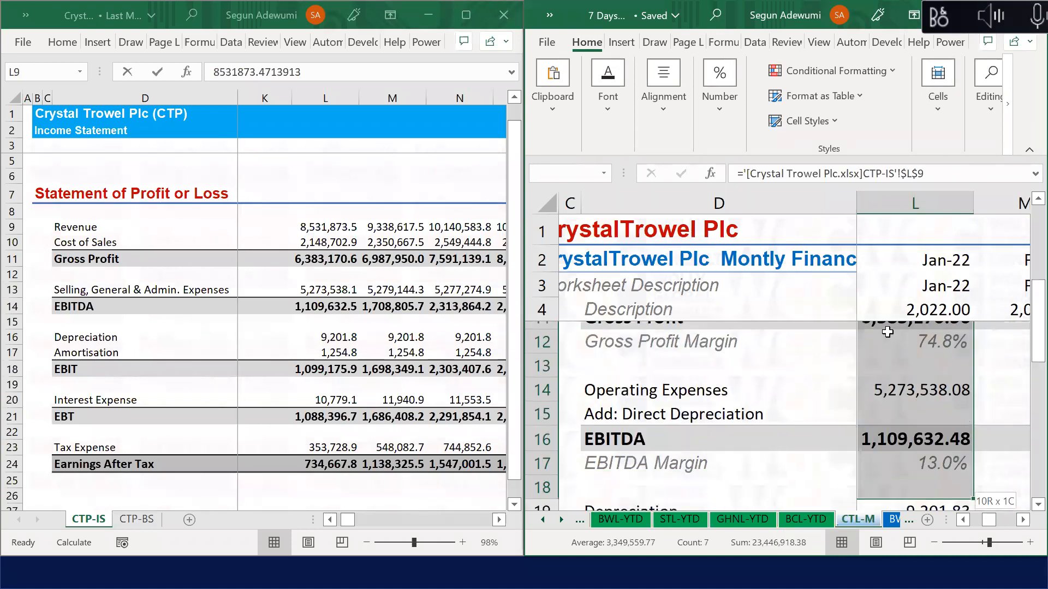
key("shift+Down")
key("shift+Down")
key("shift+Down")
key("shift+Down")
key("shift+Down")
key("shift+Down")
key("shift+Down")
key("shift+Down")
key("shift+Down")
key("shift+Down")
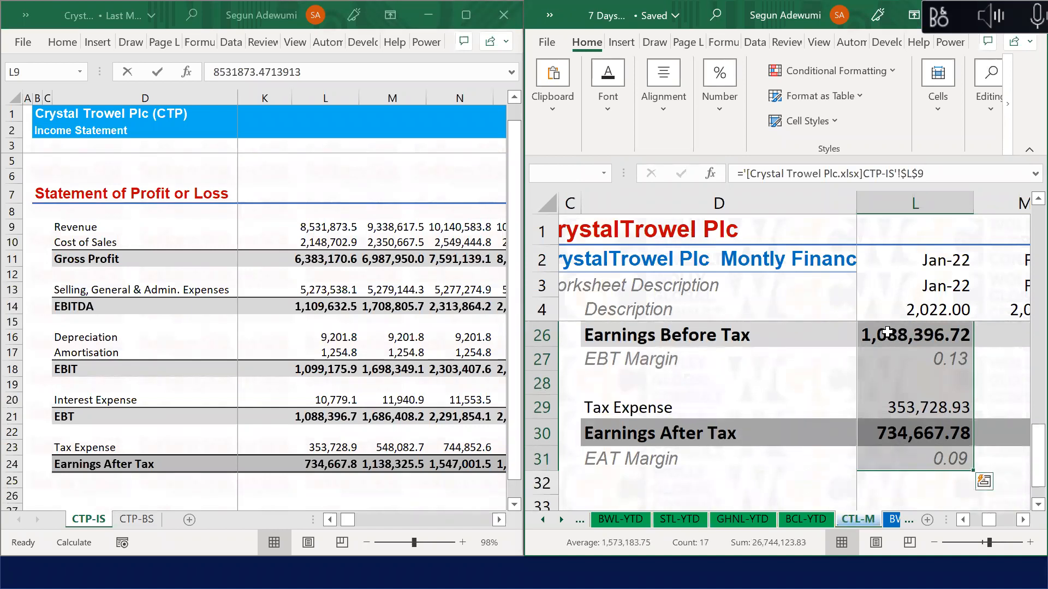
key("ctrl+h")
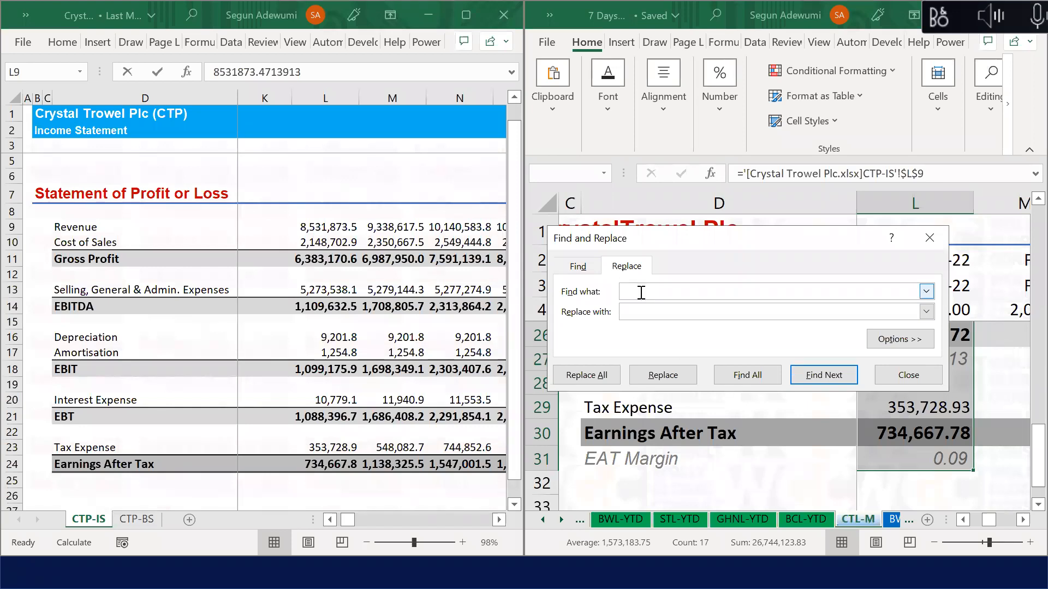
Step: Replace every '$' in the selected column L formulas with nothing, accepting the 14 replacements
type("$")
left_click(611, 378)
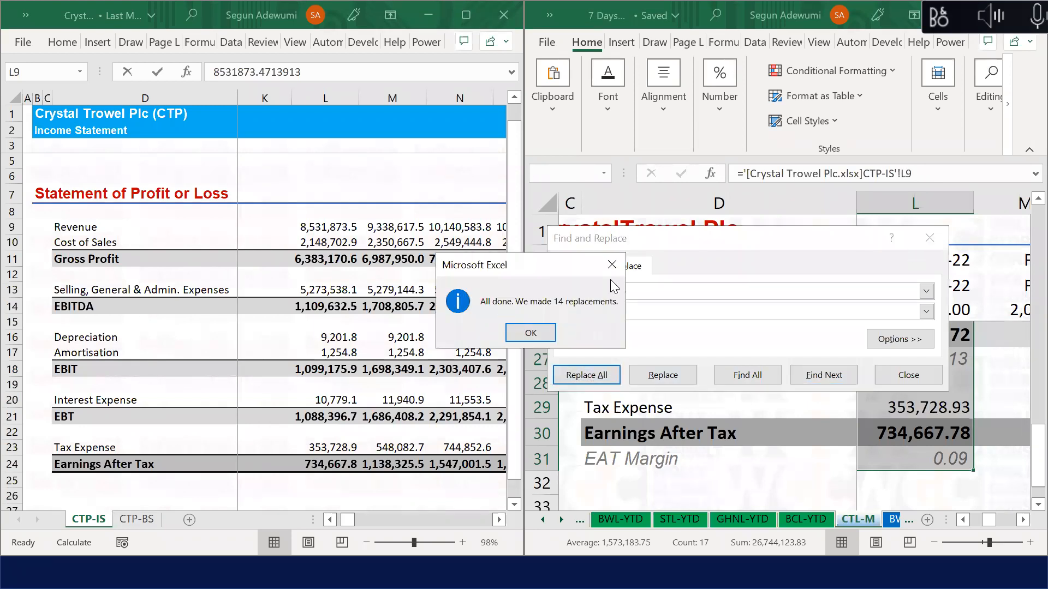
left_click(612, 265)
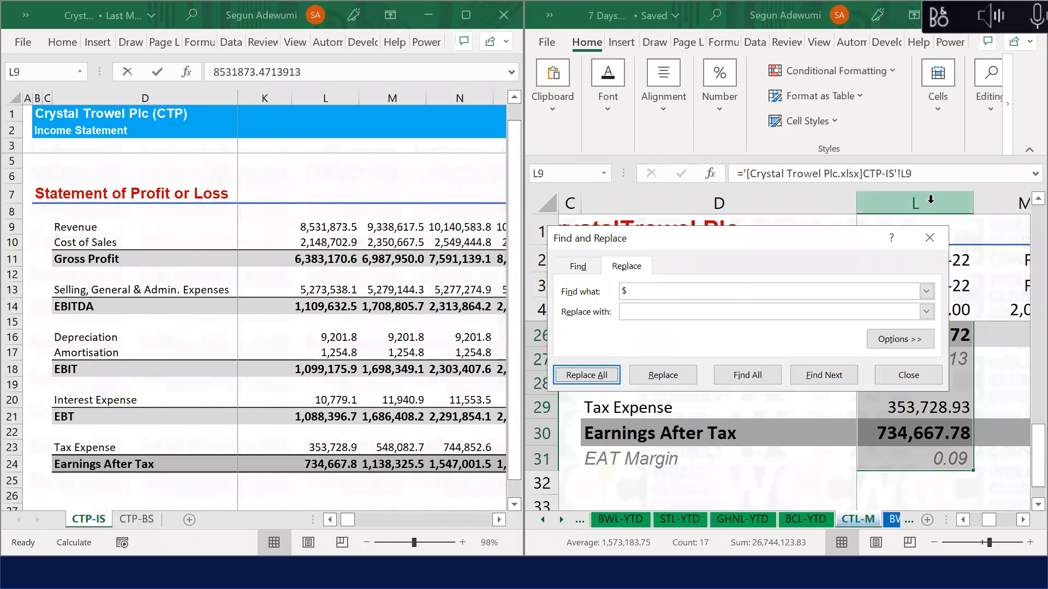
Step: Close the replace window and confirm the Revenue link is now relative
left_click(943, 374)
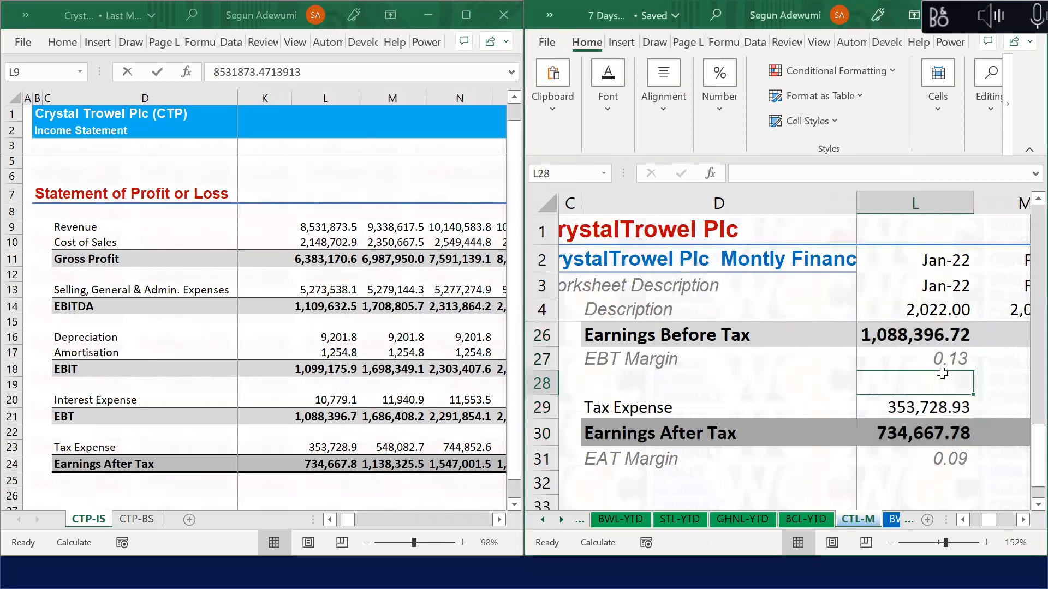
key("Up")
key("Up")
key("Up")
key("Up")
key("Up")
key("Up")
key("Up")
key("Up")
key("Up")
key("Up")
key("Up")
key("Up")
key("Up")
key("Up")
key("Up")
key("Up")
key("Up")
key("Up")
key("Up")
key("Up")
key("Up")
key("Up")
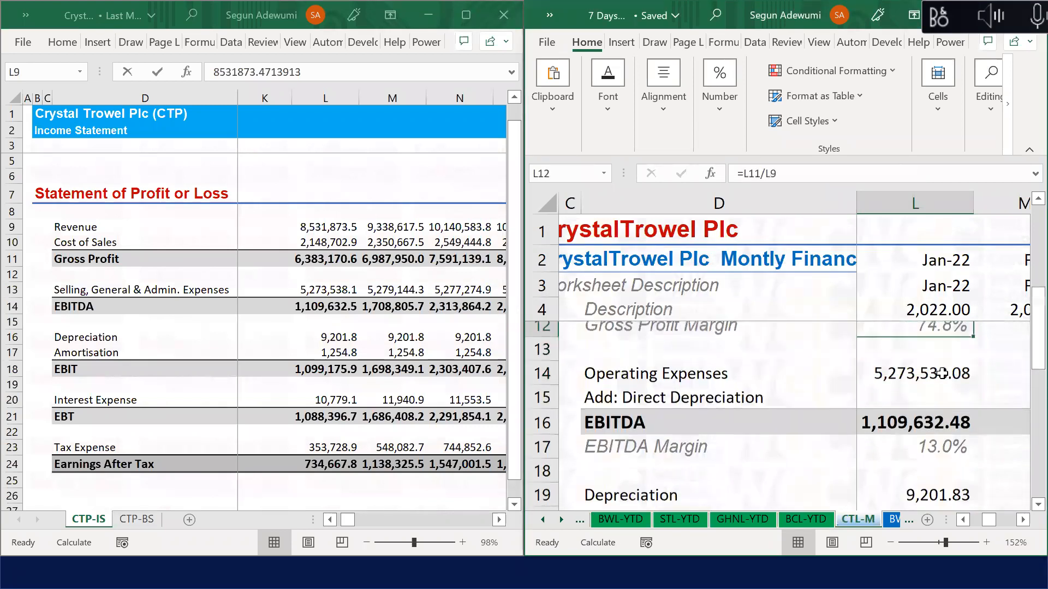
key("Up")
key("Down")
key("Down")
key("Down")
key("Down")
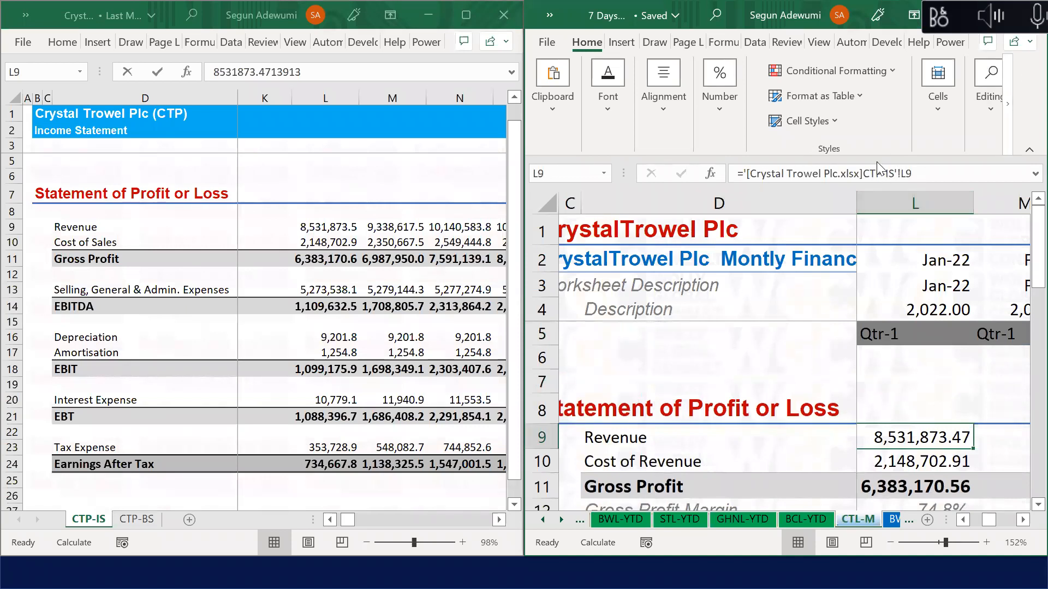
Step: Fill the linked formulas in L9:L31 right through column W (Dec-22)
key("shift+Down")
key("shift+Down")
key("shift+Down")
key("shift+Down")
key("shift+Down")
key("shift+Down")
key("shift+Down")
key("shift+Down")
key("shift+Down")
key("shift+Down")
key("shift+Down")
key("shift+Down")
key("shift+Down")
key("shift+Down")
key("shift+Down")
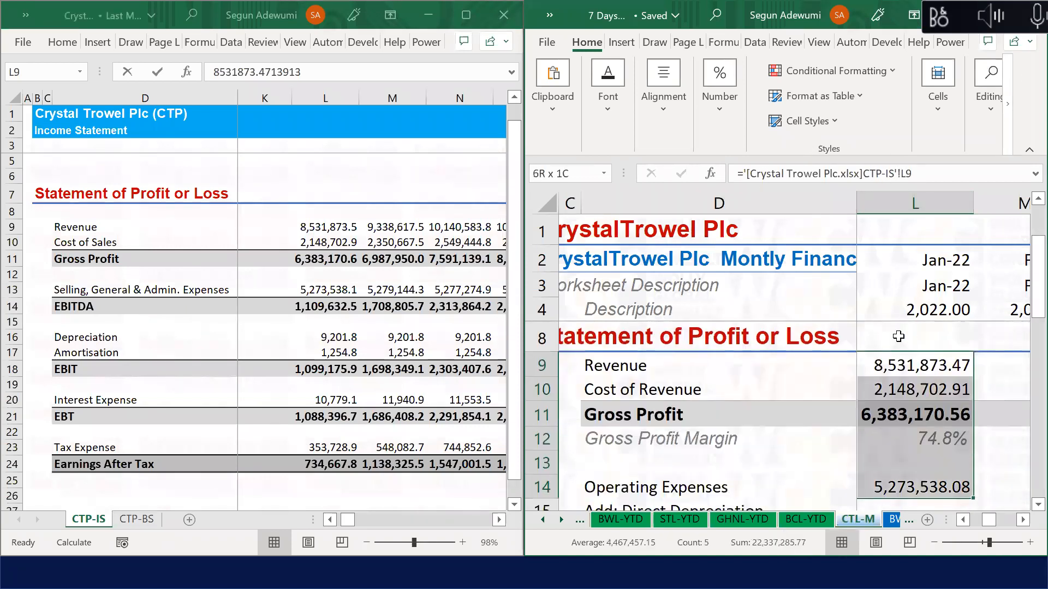
key("shift+Down")
key("shift+Down")
key("shift+Down")
key("shift+Down")
key("shift+Down")
key("shift+Down")
key("shift+Down")
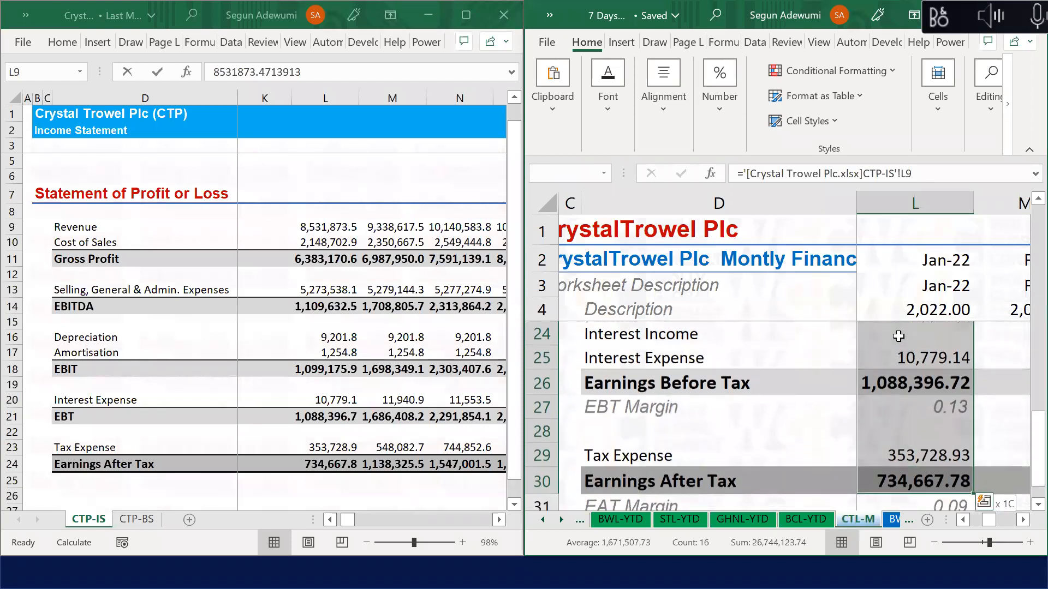
key("shift+Right")
key("shift+Right")
key("shift+Right")
key("shift+Right")
key("shift+Right")
key("shift+Right")
key("shift+Right")
key("shift+Right")
key("shift+Right")
key("shift+Right")
key("shift+Right")
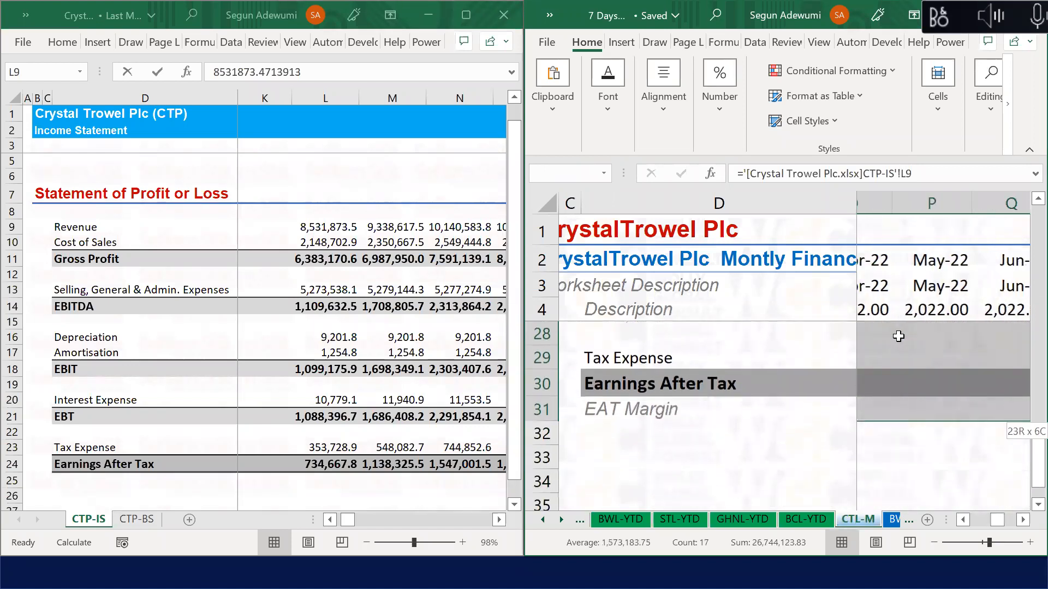
key("ctrl+q")
key("Right")
key("Escape")
key("ctrl+r")
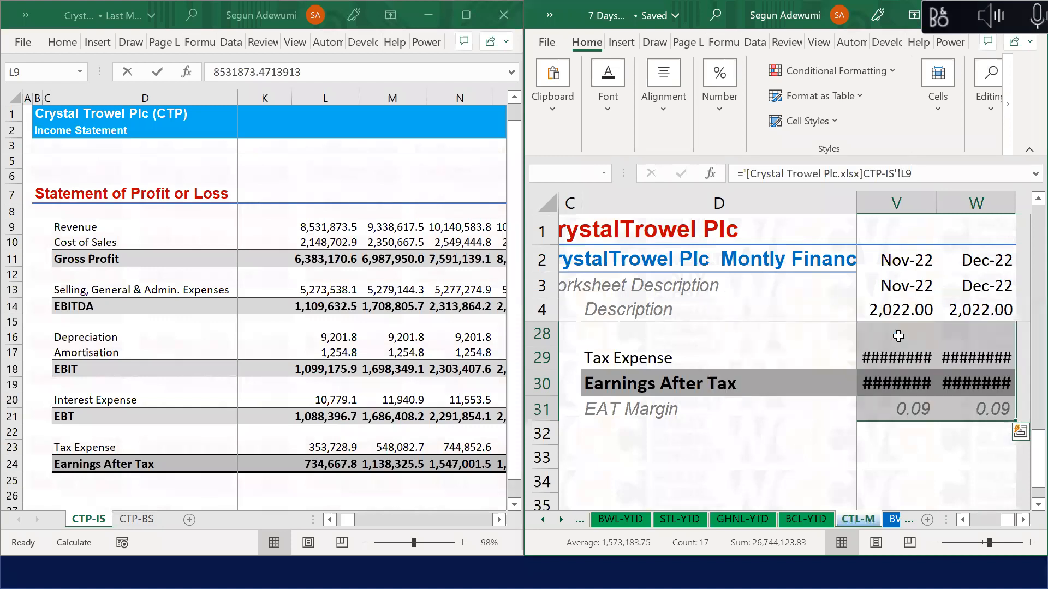
Step: AutoFit the month column widths and check the Revenue row toward December
key("alt+h")
key("o")
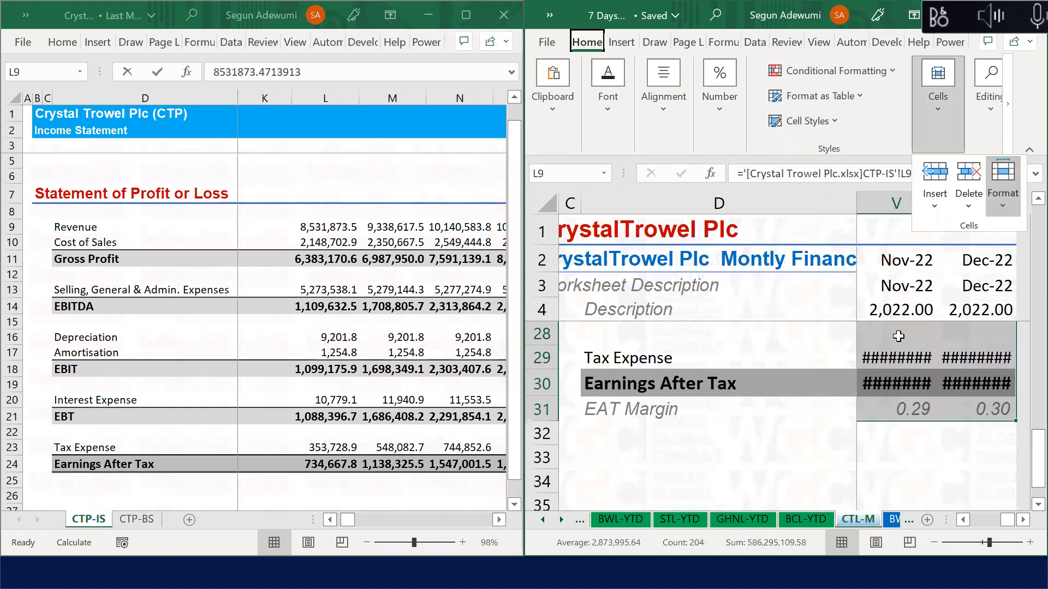
key("i")
key("ctrl+Home")
key("Up")
key("Up")
key("Up")
key("Down")
key("Down")
key("Down")
key("Down")
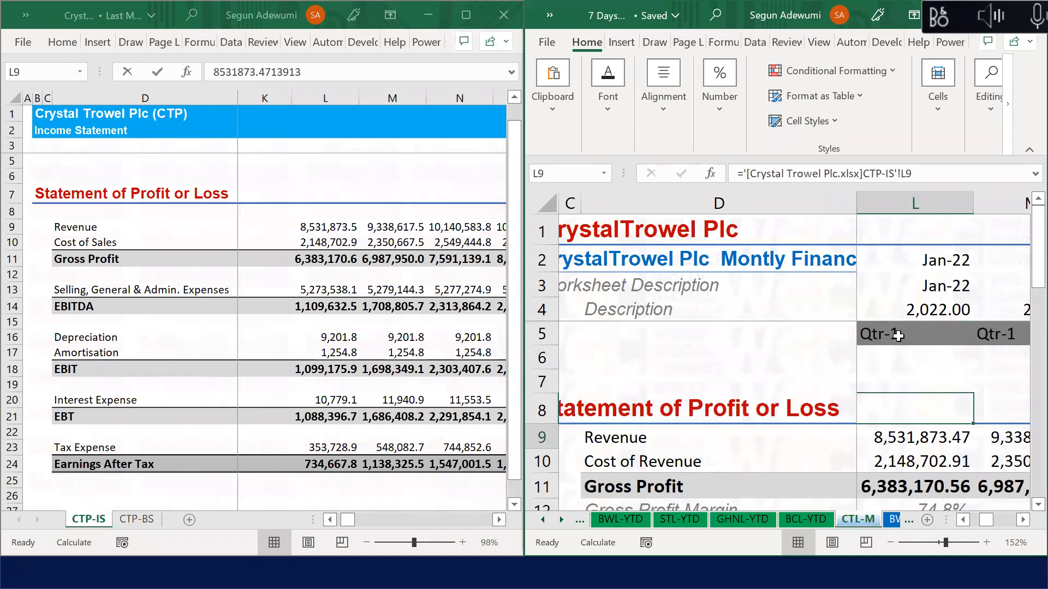
key("Right")
key("Right")
key("Right")
key("Right")
key("Right")
key("Right")
key("Right")
key("Right")
key("Right")
key("Right")
key("Right")
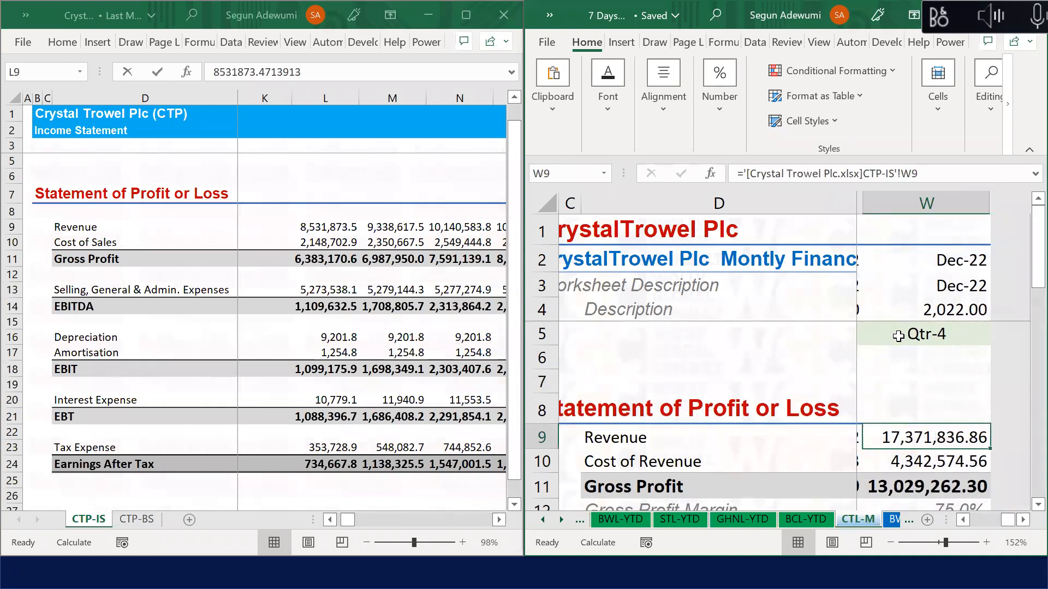
key("Down")
key("Down")
key("Down")
key("Down")
key("Down")
key("Down")
key("Down")
key("Down")
key("Down")
key("Down")
key("Down")
key("Down")
key("Down")
key("Down")
key("Down")
key("Down")
key("Down")
key("Down")
key("Down")
key("Down")
key("Down")
key("Down")
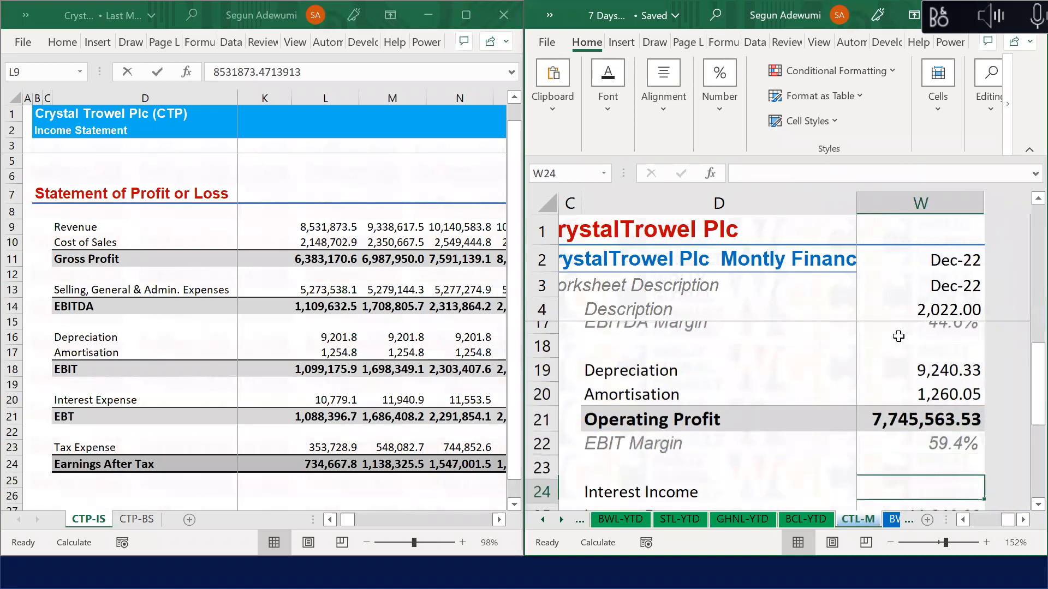
key("Down")
key("Down")
key("Down")
key("Down")
key("Up")
key("Up")
key("Up")
key("Up")
key("Up")
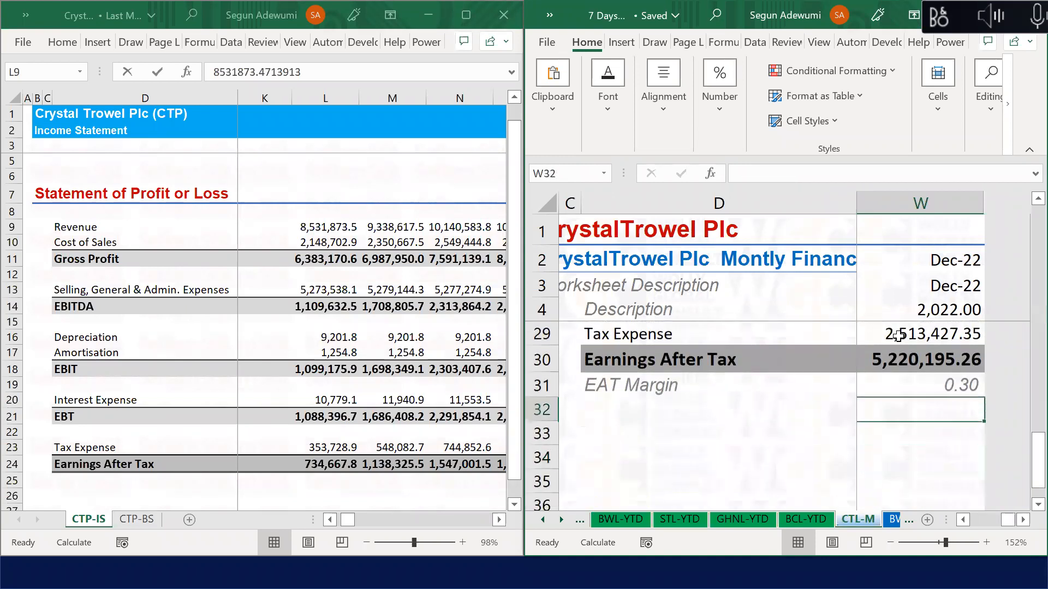
left_click(380, 308)
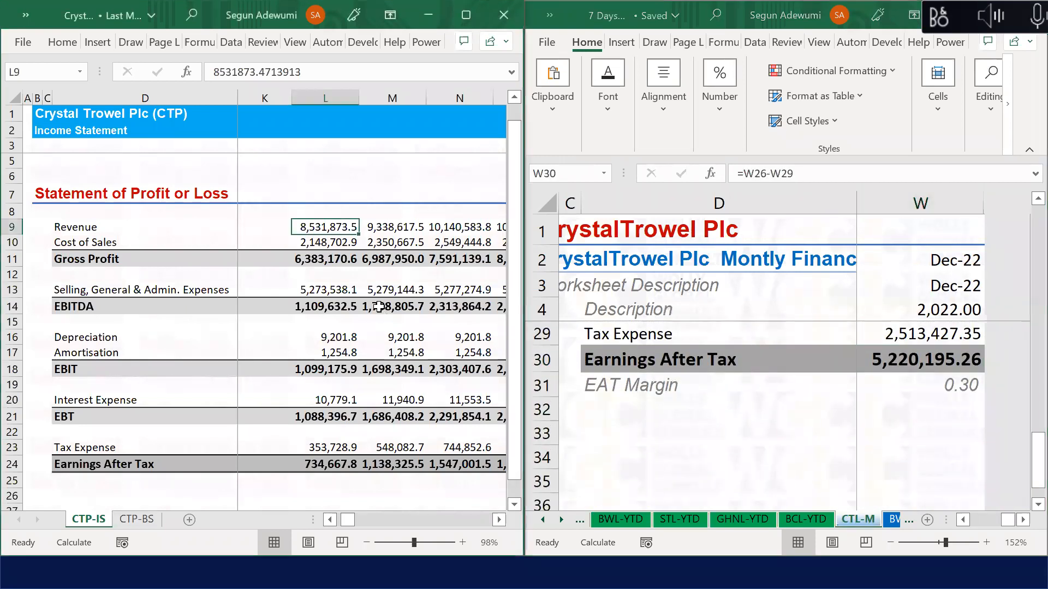
key("Right")
key("Right")
key("Right")
key("Right")
key("Right")
key("Right")
key("Right")
key("Right")
key("Right")
key("Right")
key("Right")
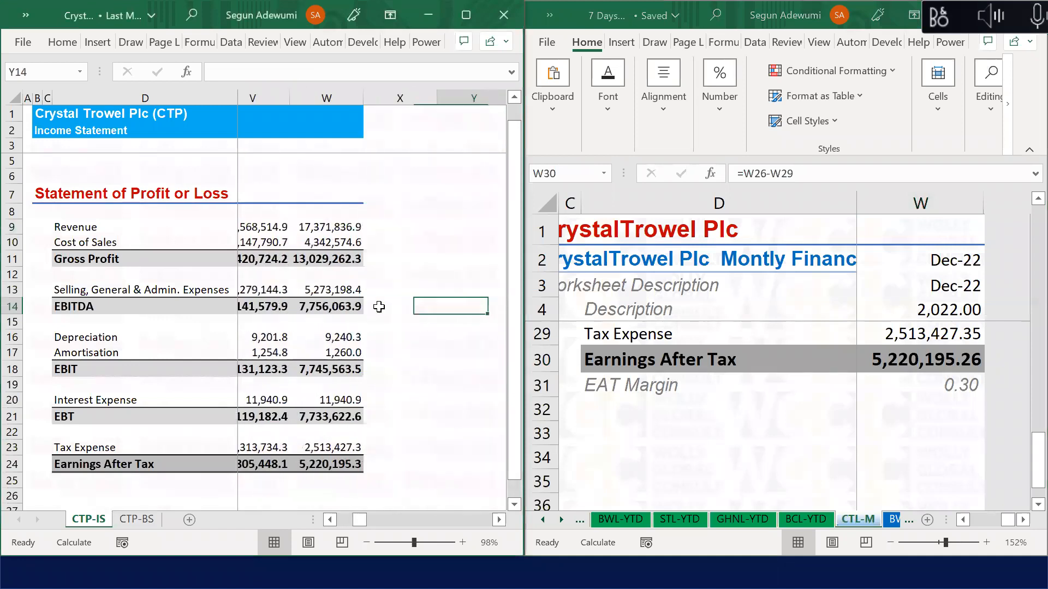
key("Left")
key("Left")
key("Down")
key("Down")
key("Down")
key("Down")
key("Down")
key("Down")
key("Down")
key("Down")
key("Down")
key("Down")
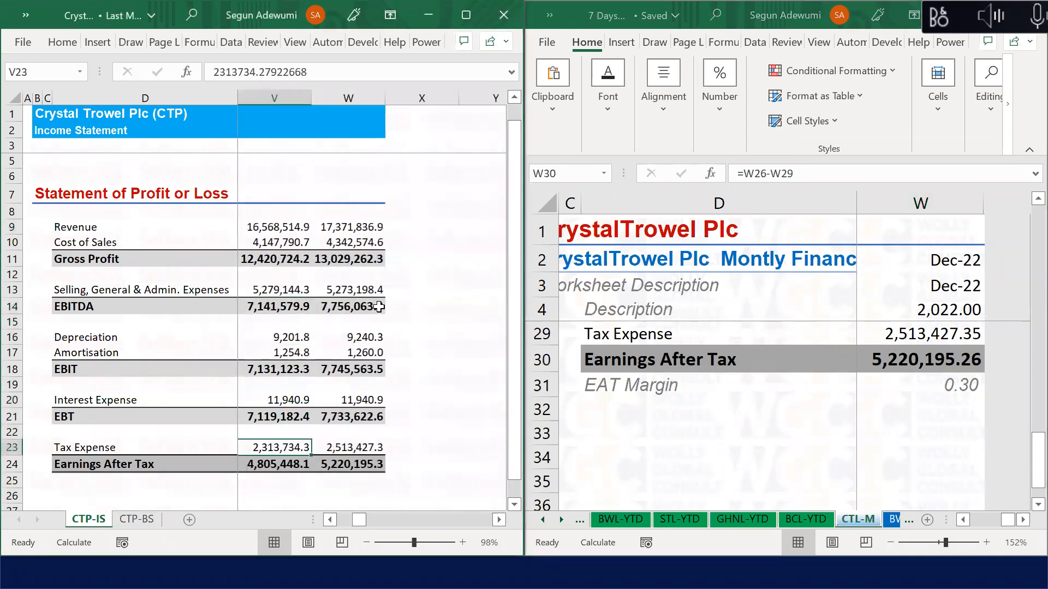
key("Right")
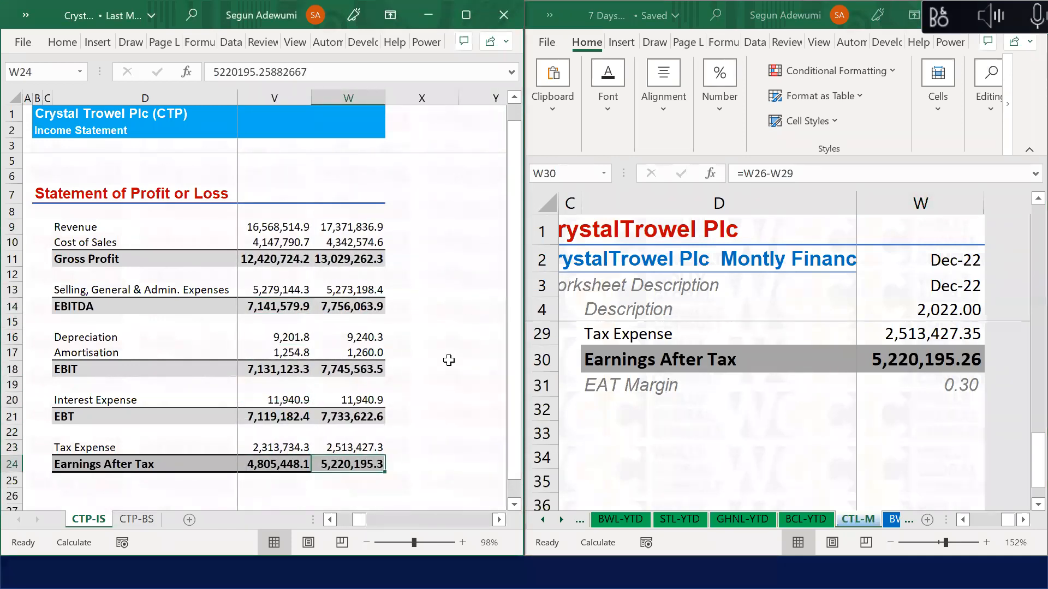
key("alt+Tab")
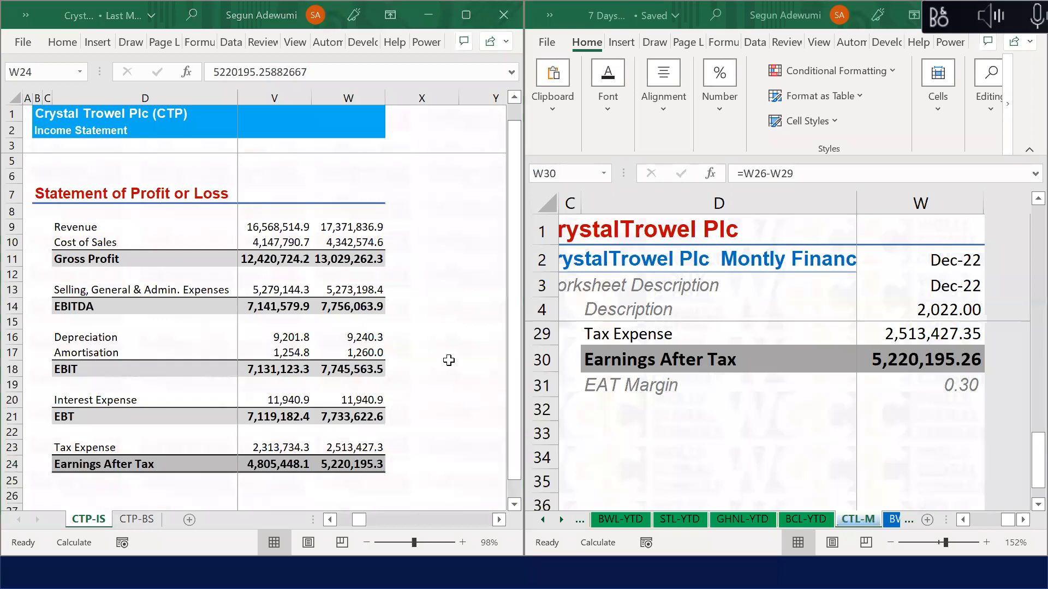
left_click(631, 409)
left_click(632, 409)
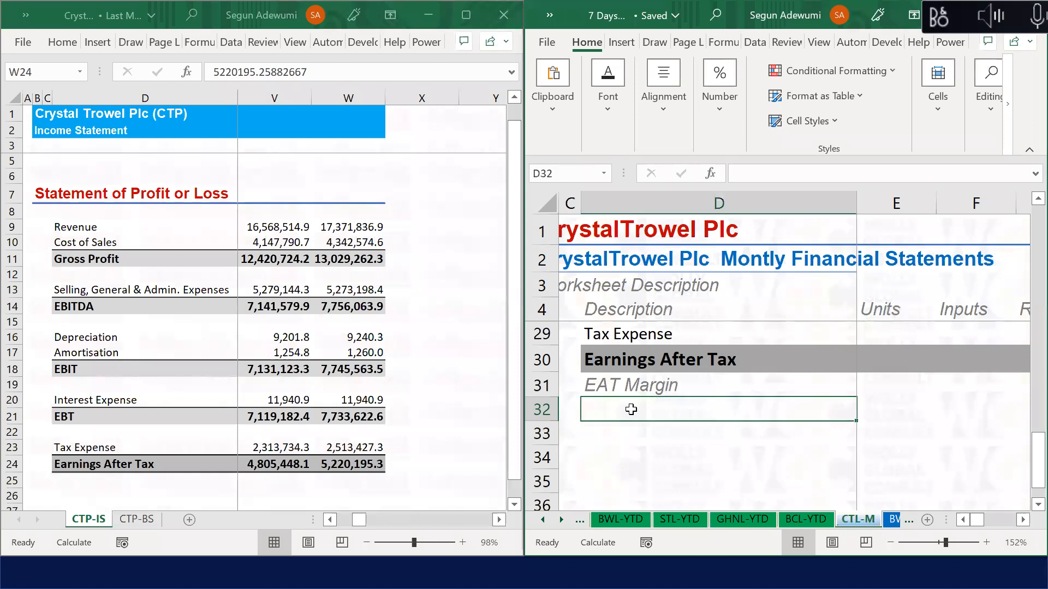
key("Up")
key("Up")
key("Up")
key("Up")
key("Up")
key("Up")
key("Up")
key("Up")
key("Up")
key("Up")
key("Up")
key("Up")
key("Up")
key("Up")
key("Up")
key("Up")
key("Up")
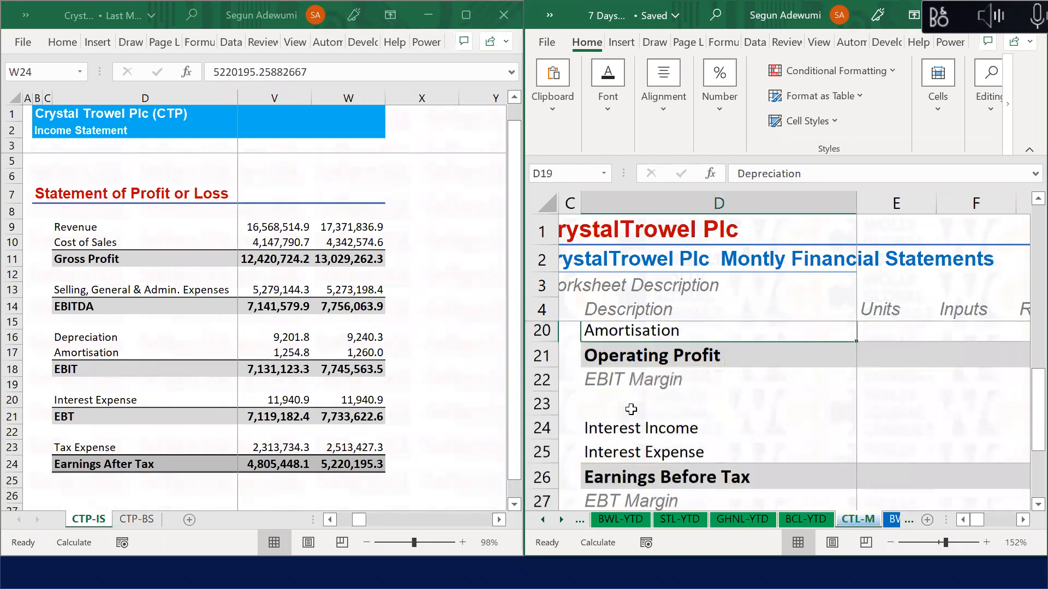
key("Up")
key("Up")
key("Up")
key("Up")
key("Up")
key("Up")
key("Up")
key("Up")
key("Up")
key("Up")
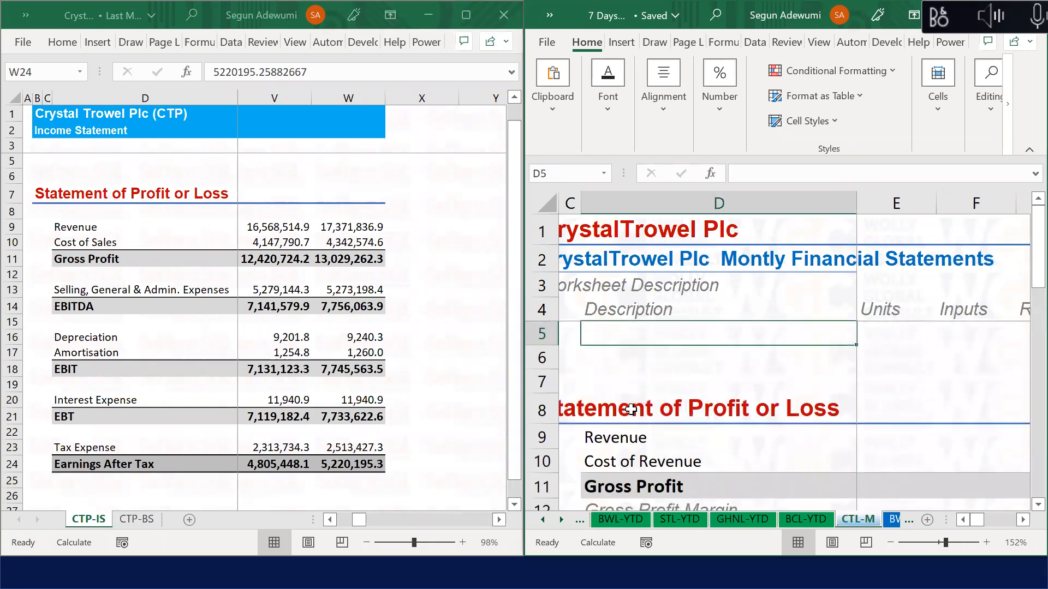
Step: Copy heading row 8 and try pasting it into row 33, dismissing the size warning
left_click(544, 411)
key("ctrl+c")
key("Down")
key("Down")
key("Down")
key("Down")
key("Down")
key("Down")
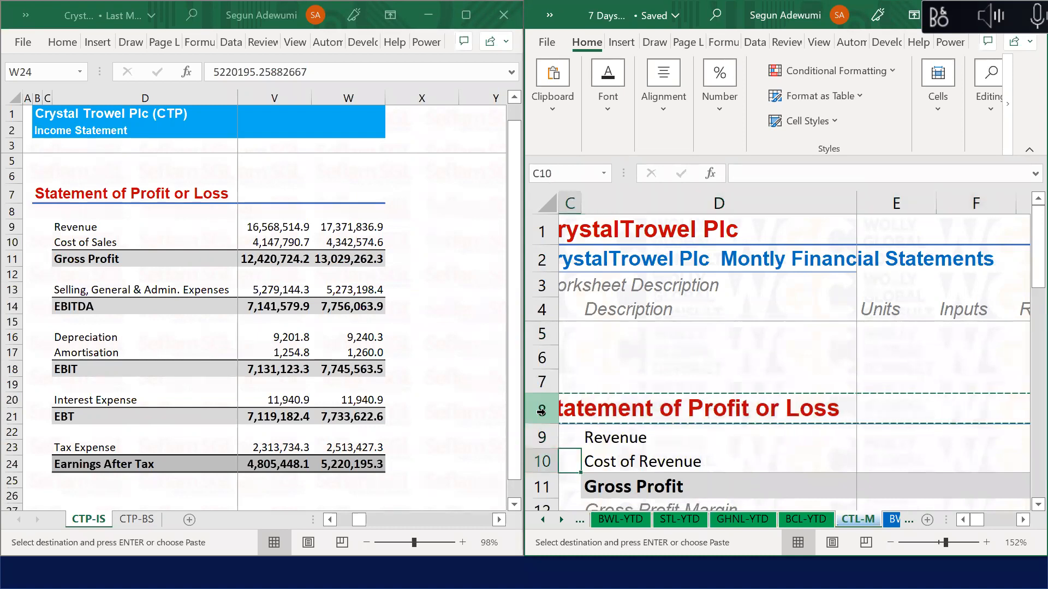
key("Down")
key("Down")
key("Down")
key("Down")
key("Down")
key("Down")
key("Down")
key("Down")
key("Down")
key("Down")
key("Down")
key("Down")
key("Down")
key("Down")
key("Down")
key("Down")
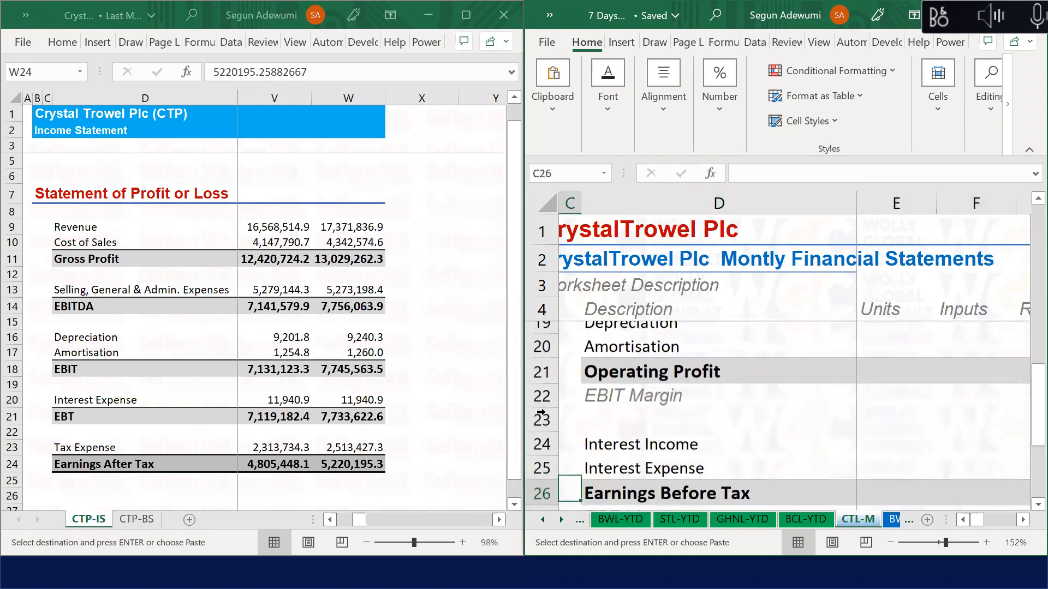
key("Down")
key("Down")
key("Down")
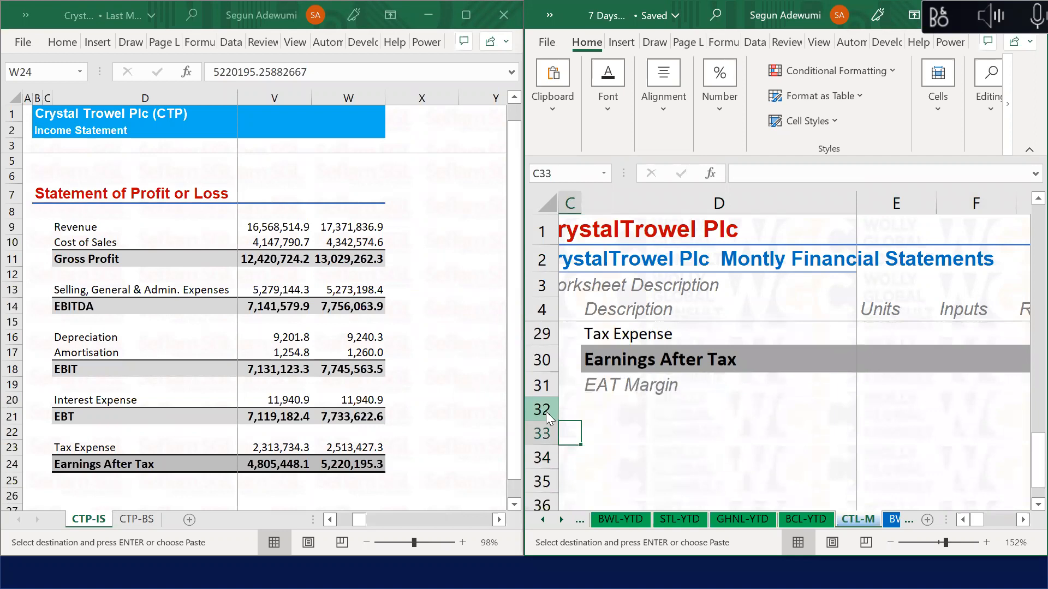
key("ctrl+v")
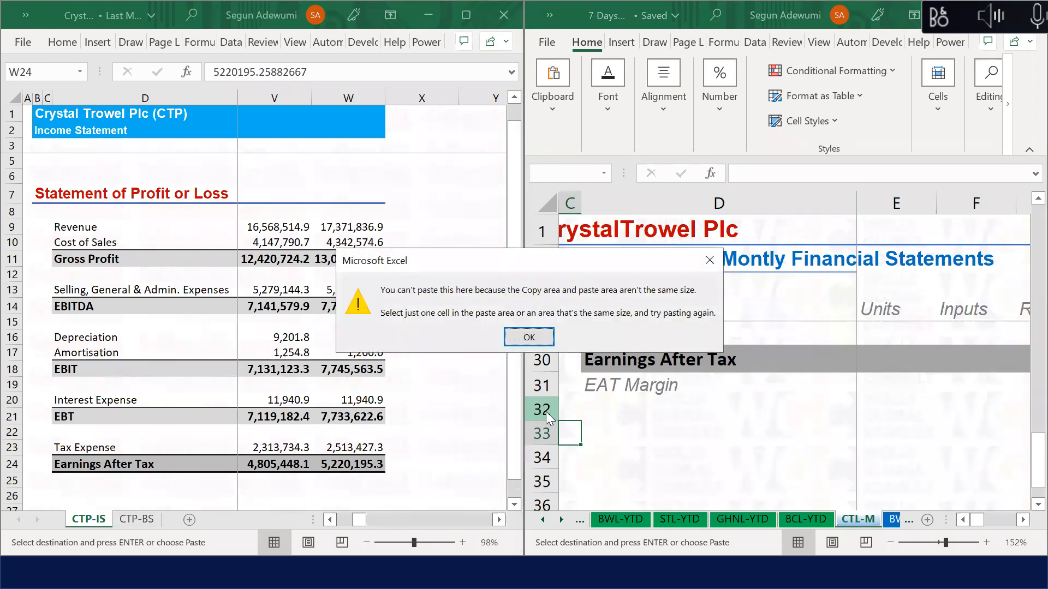
key("Return")
key("Up")
key("Up")
key("Up")
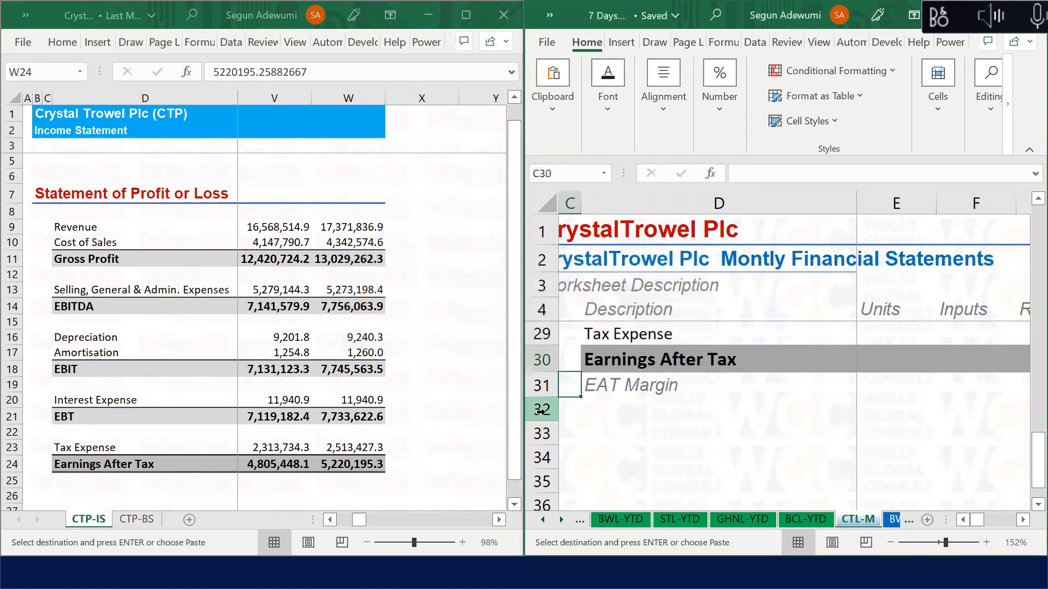
key("Up")
key("Up")
key("Up")
key("Up")
key("Up")
key("Up")
key("Up")
key("Up")
key("Up")
key("Up")
key("Up")
key("Up")
key("Up")
key("Up")
key("Up")
key("Up")
key("Up")
key("Up")
key("Up")
key("Up")
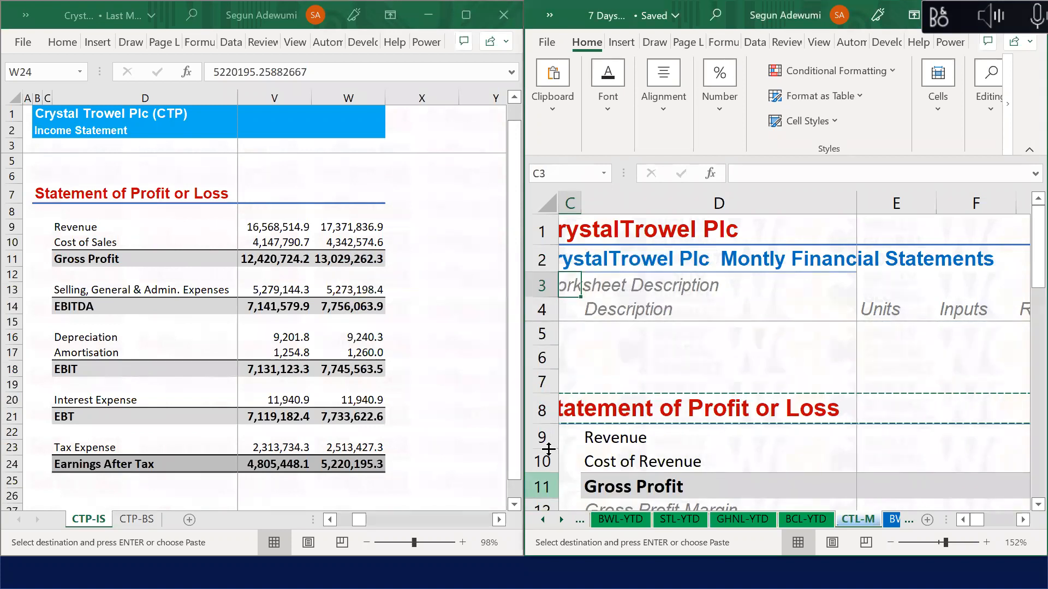
Step: Paste the Statement of Profit or Loss heading row into the whole of row 33
left_click(542, 410)
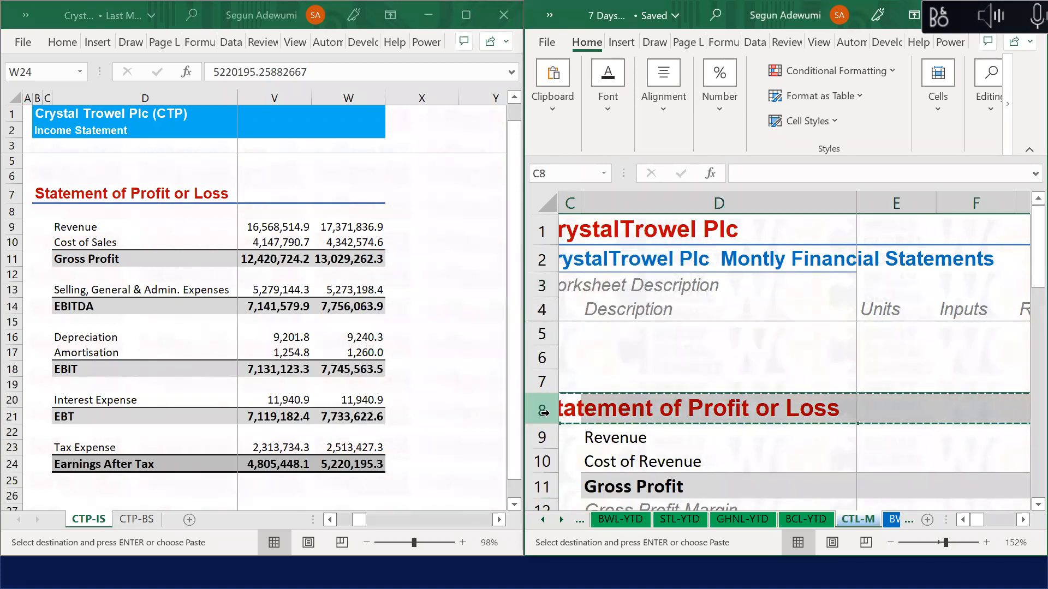
left_click_drag(1026, 248, 1026, 464)
scroll(1025, 516, "down", 1)
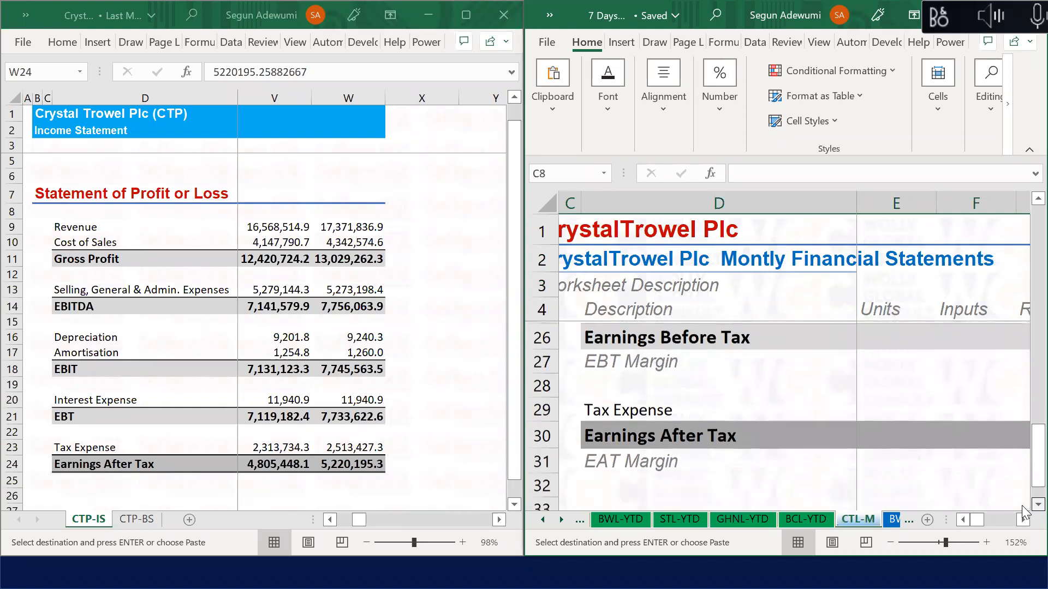
left_click(550, 464)
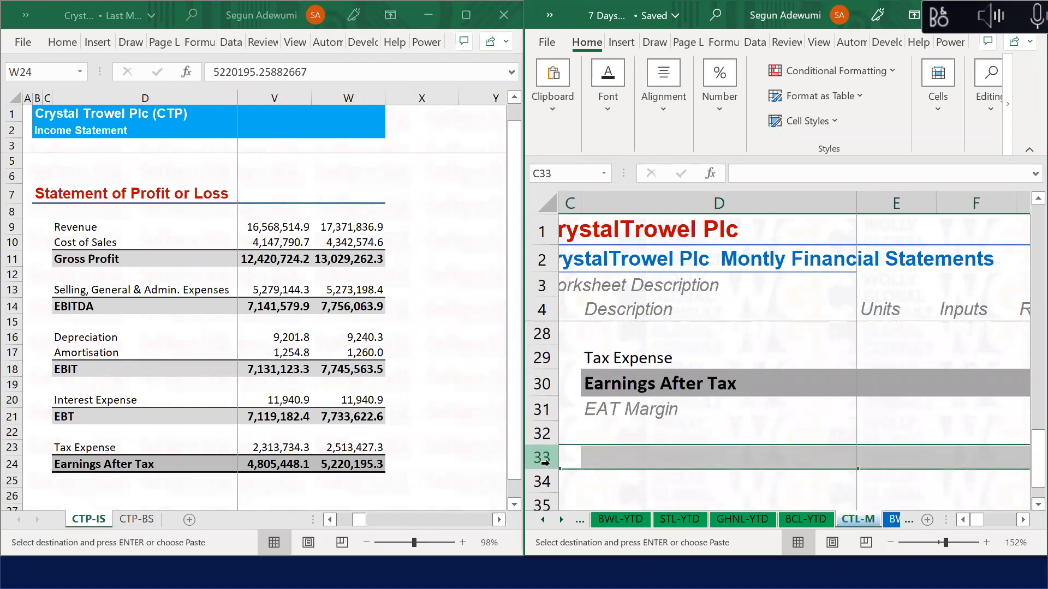
type("Statement of Profit or Loss")
Step: Check the pasted heading cells in row 33, then select the entire worksheet
left_click(580, 461)
key("Left")
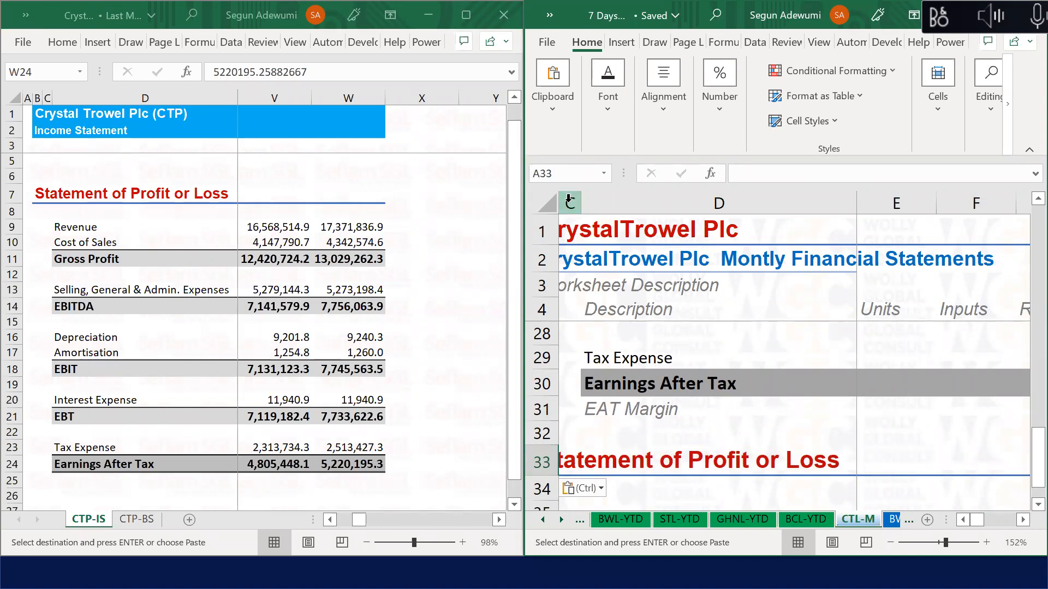
left_click(573, 460)
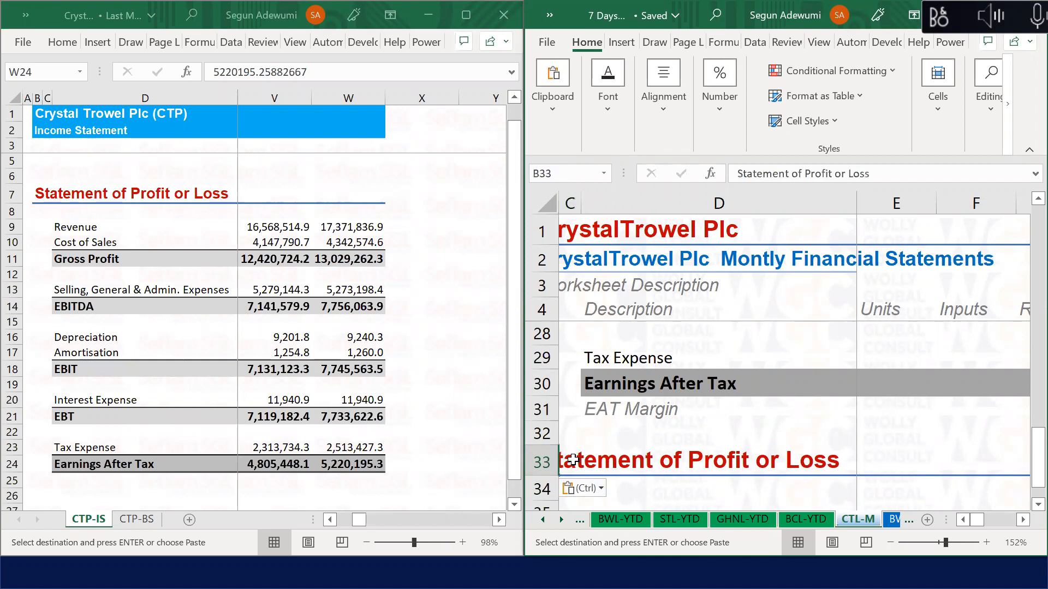
left_click(573, 460)
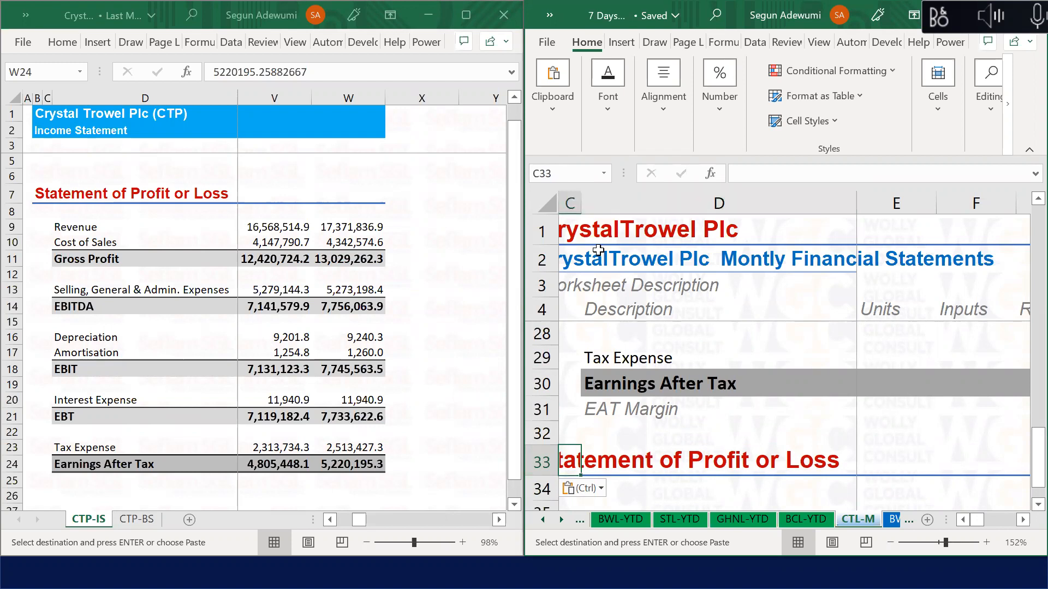
left_click(538, 199)
Step: Attempt to unhide the hidden leftmost columns from the column D header's shortcut menu
right_click(536, 197)
key("Escape")
right_click(571, 200)
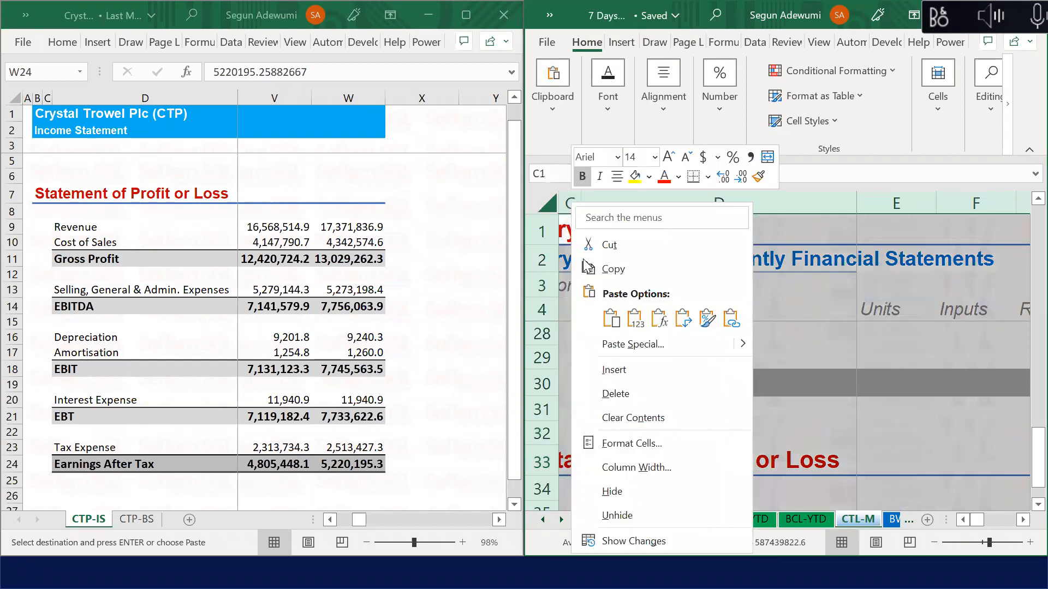
left_click(619, 512)
left_click(574, 208)
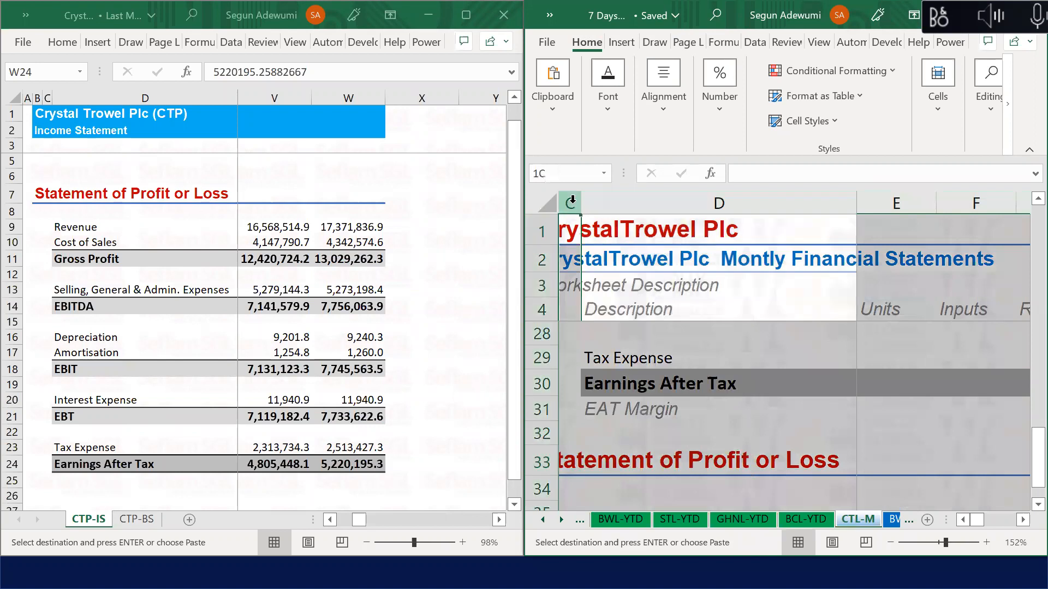
left_click(719, 203)
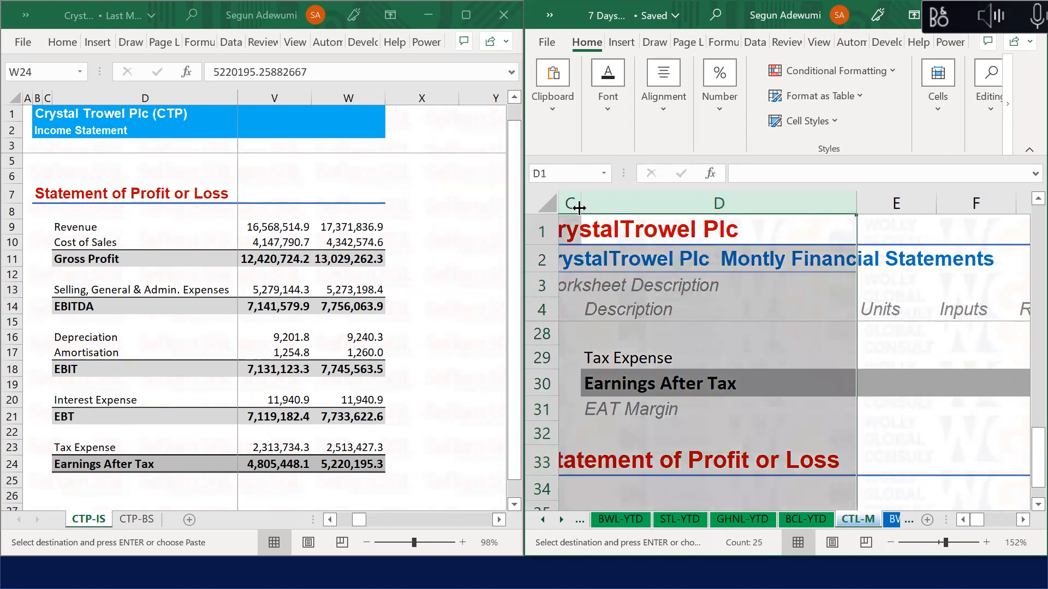
right_click(573, 202)
left_click(643, 515)
Step: Jump to A1 through the Name Box and hide columns A through D
left_click(580, 292)
left_click(646, 452)
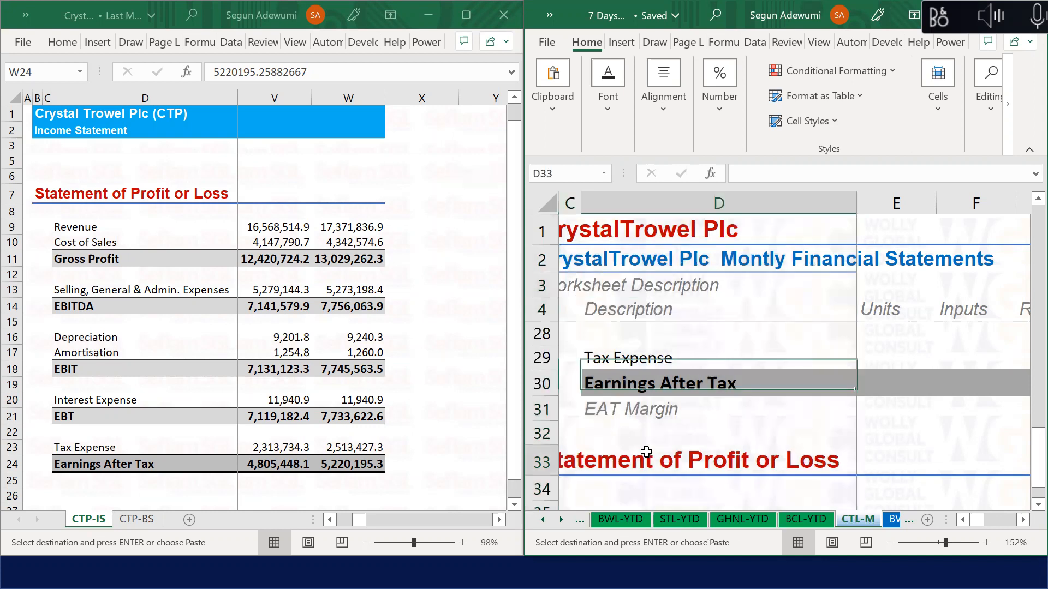
key("Left")
key("Left")
key("Left")
scroll(594, 418, "down", 2)
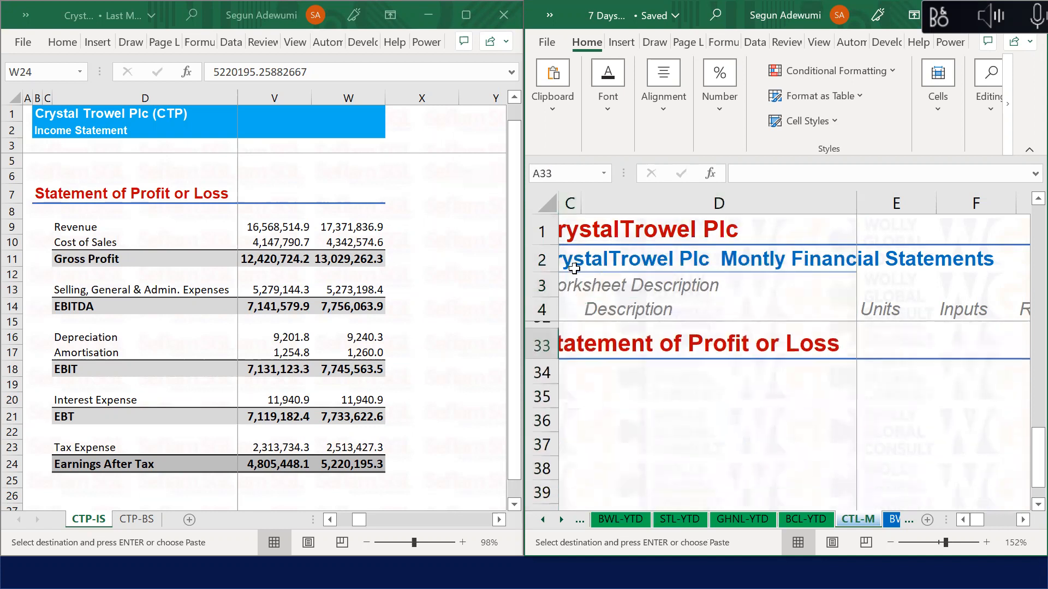
left_click(559, 181)
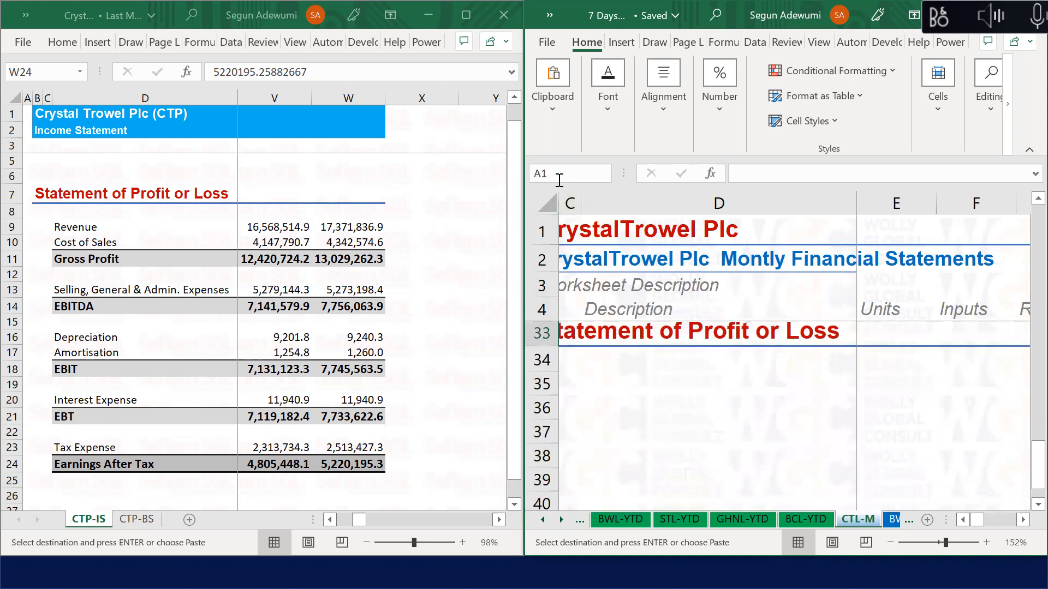
type("A1")
key("Return")
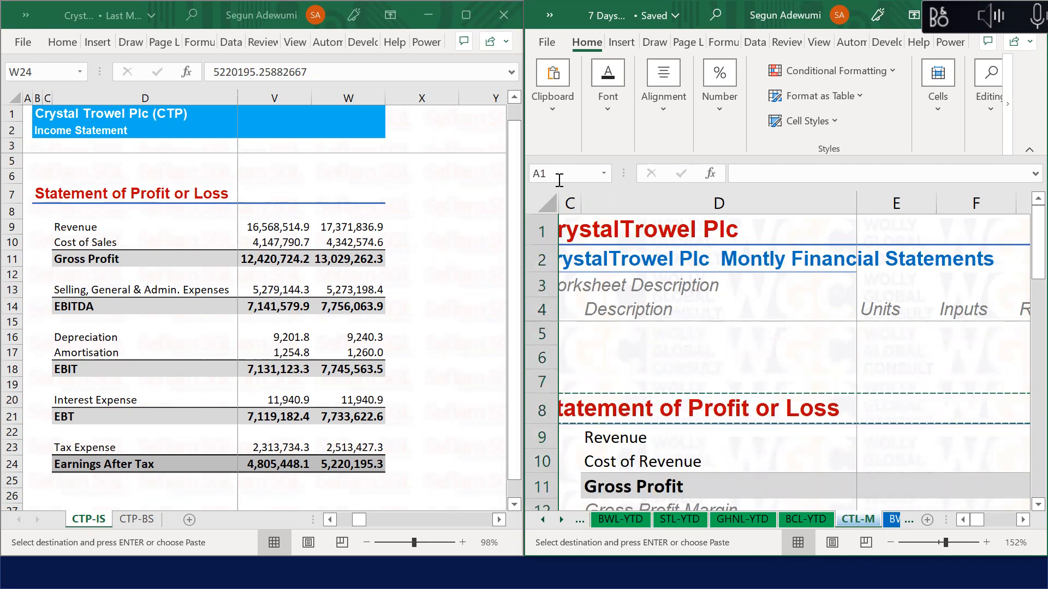
key("ctrl+space")
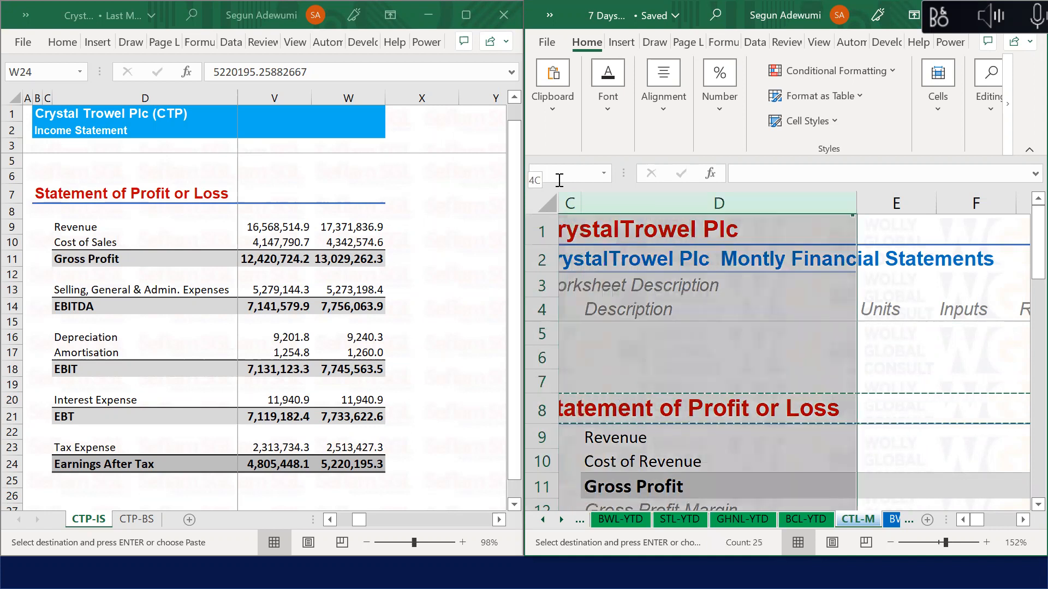
right_click(643, 207)
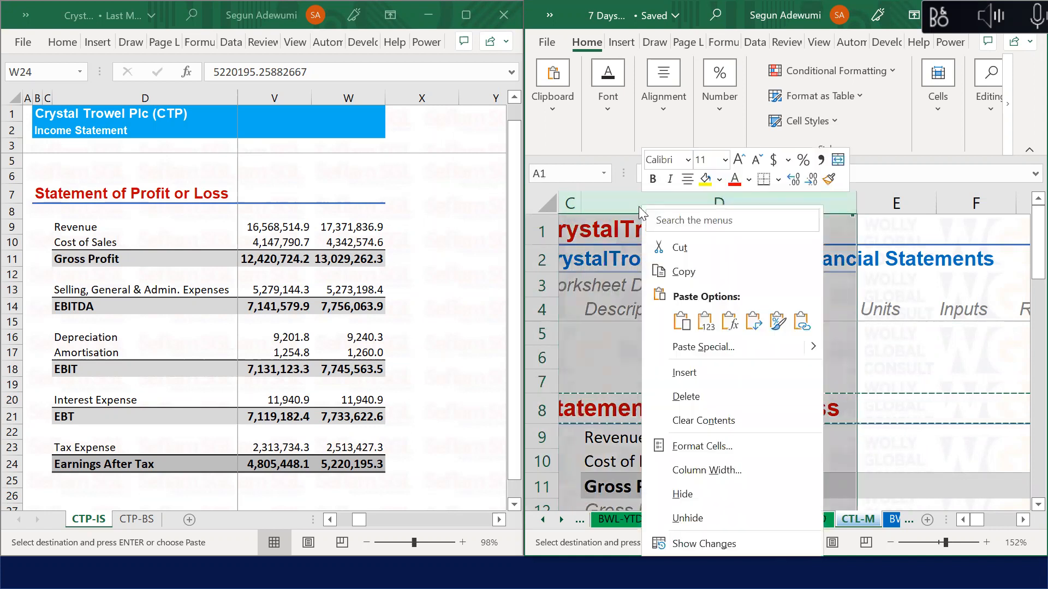
left_click(692, 492)
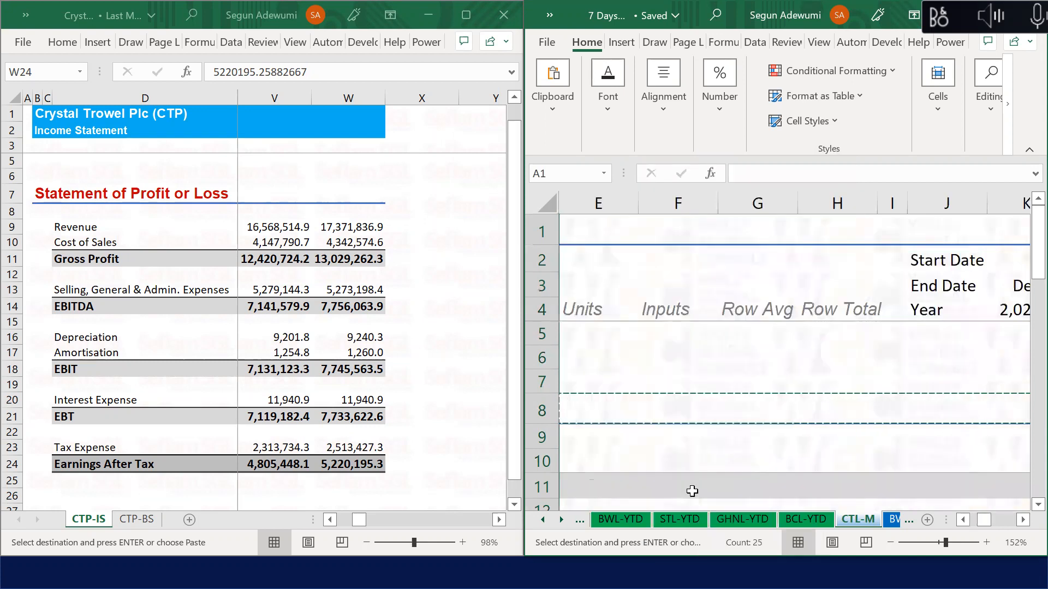
Step: Select columns A through F from A1 and unhide the leftmost columns
left_click(563, 173)
key("Return")
key("ctrl+space")
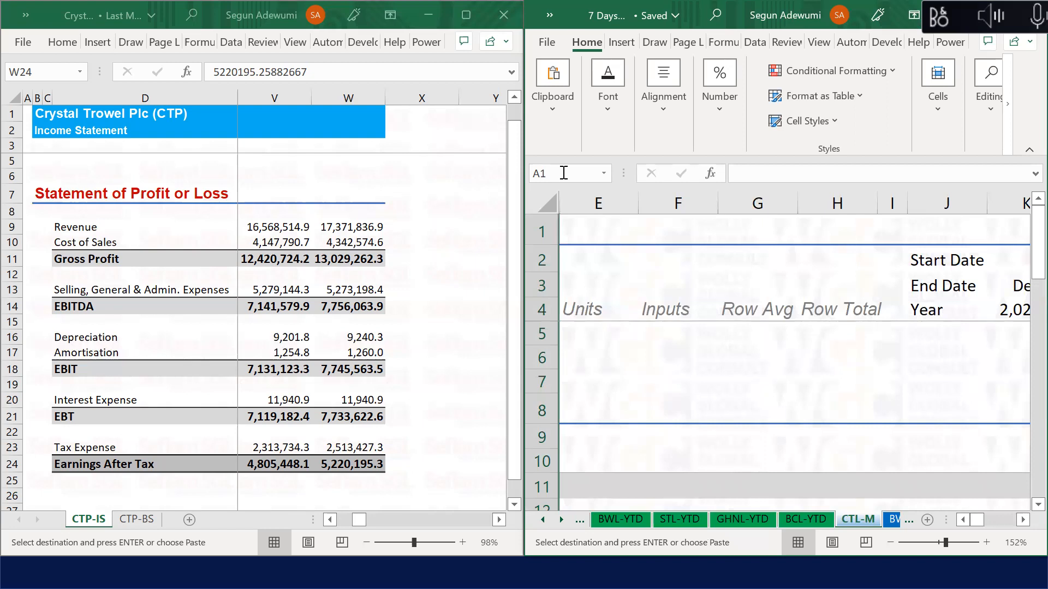
key("shift+Right")
key("shift+Right")
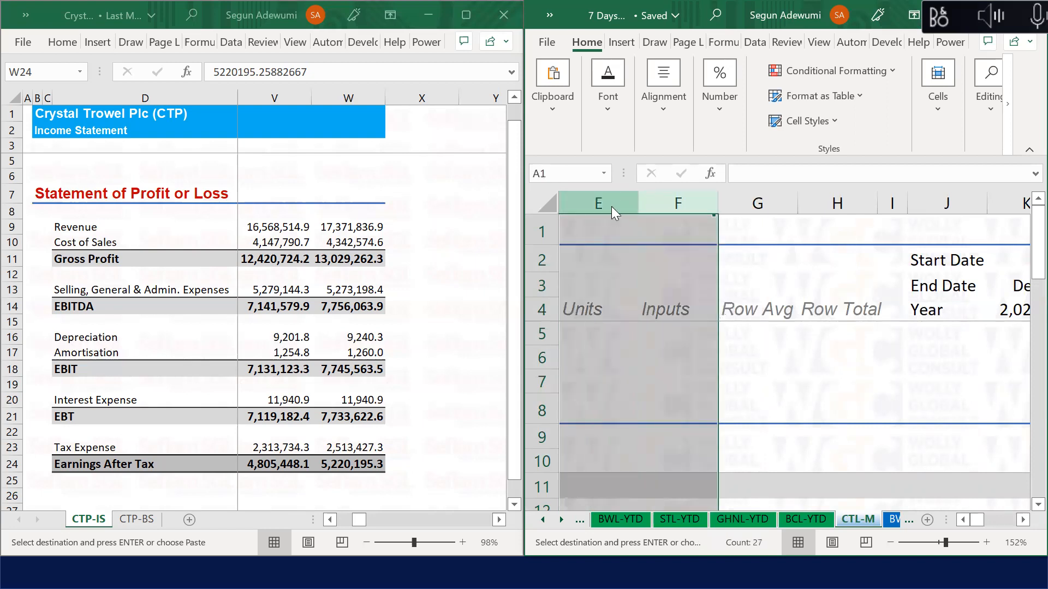
right_click(611, 203)
left_click(661, 510)
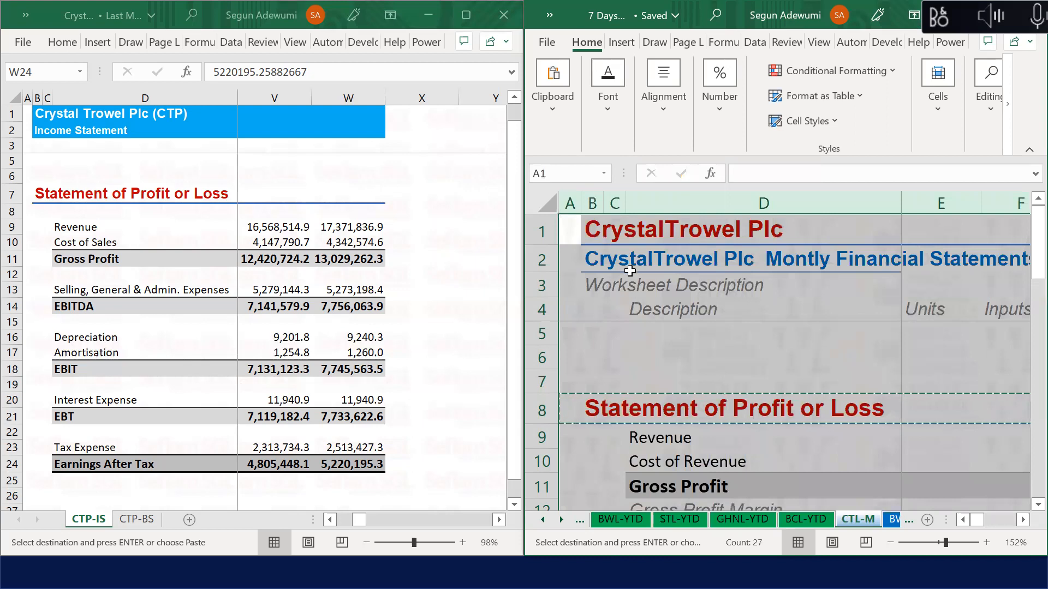
left_click(570, 240)
Step: Overwrite the copied heading in B33 with 'Balance Sheet', fixing a typo
key("Escape")
key("Down")
key("Down")
key("Down")
key("Down")
key("Down")
key("Down")
key("Down")
key("Down")
key("Down")
key("Down")
key("Down")
key("Down")
key("Down")
key("Down")
key("Down")
key("Down")
key("Down")
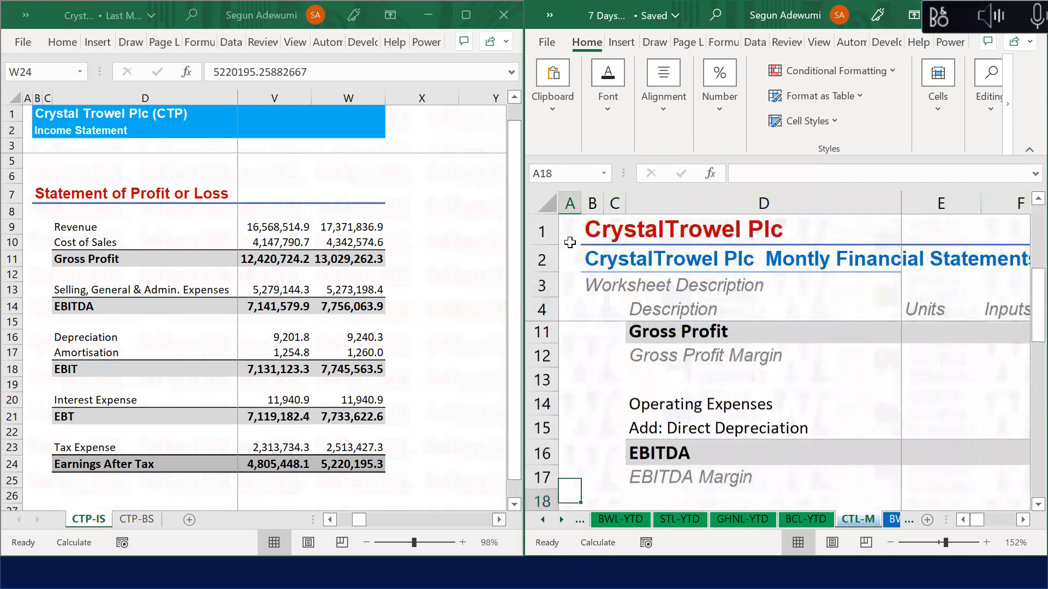
key("Down")
key("Down")
key("Down")
key("Down")
key("Down")
key("Down")
key("Down")
key("Down")
key("Down")
key("Down")
key("Down")
key("Down")
key("Down")
key("Down")
key("Down")
key("Down")
key("Down")
key("Down")
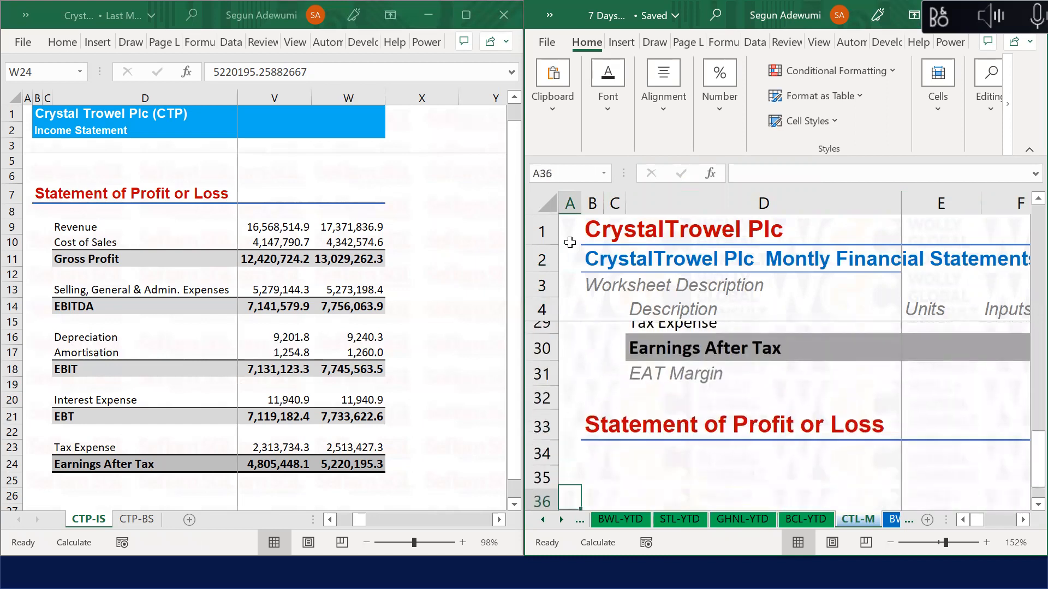
key("Up")
key("Up")
key("Up")
key("Right")
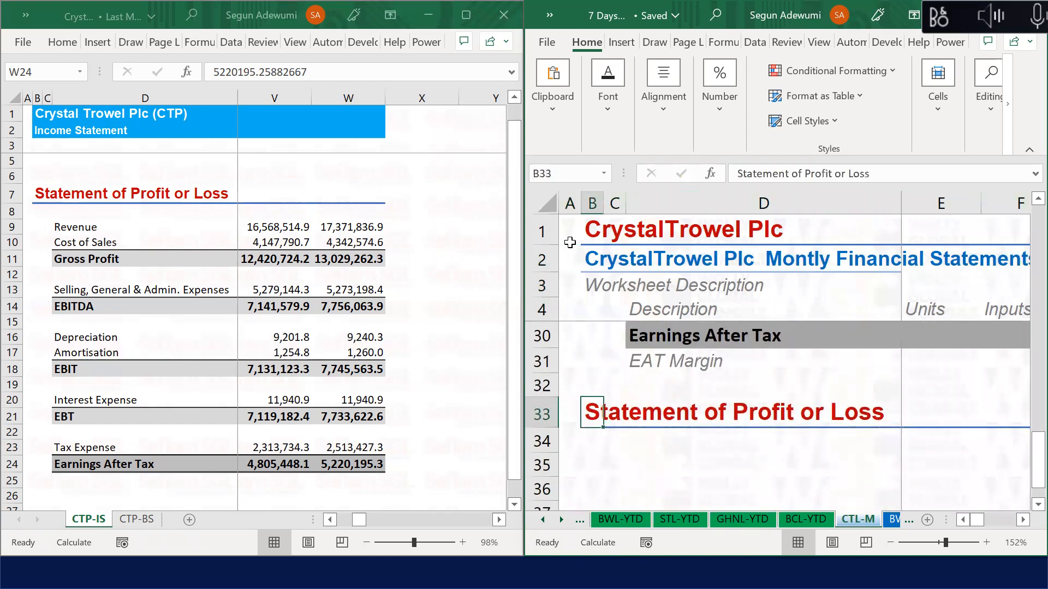
type("Balance C")
key("BackSpace")
type("S")
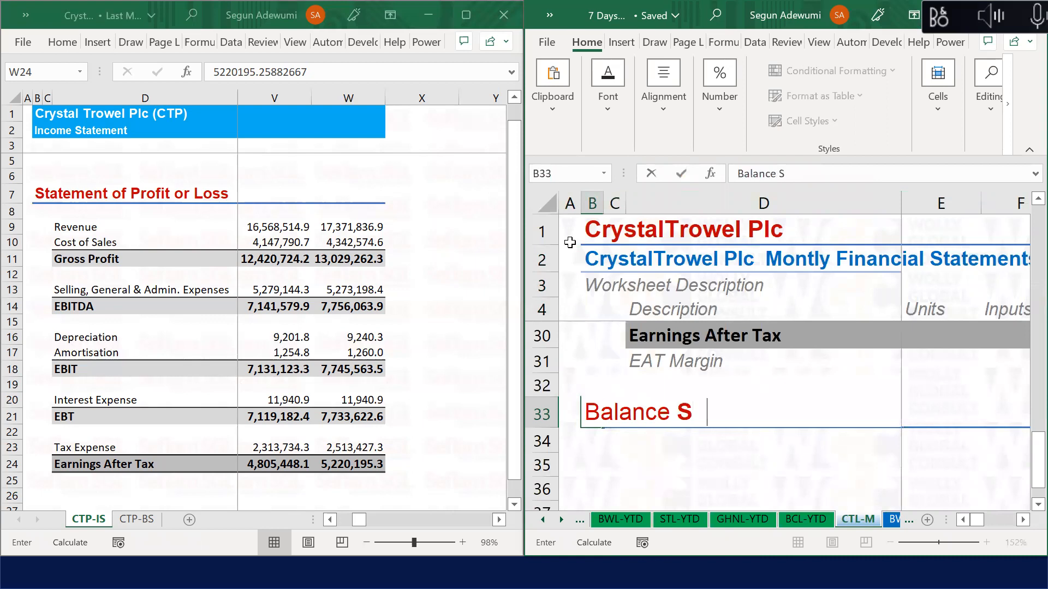
type("heet")
key("Return")
key("Return")
key("Return")
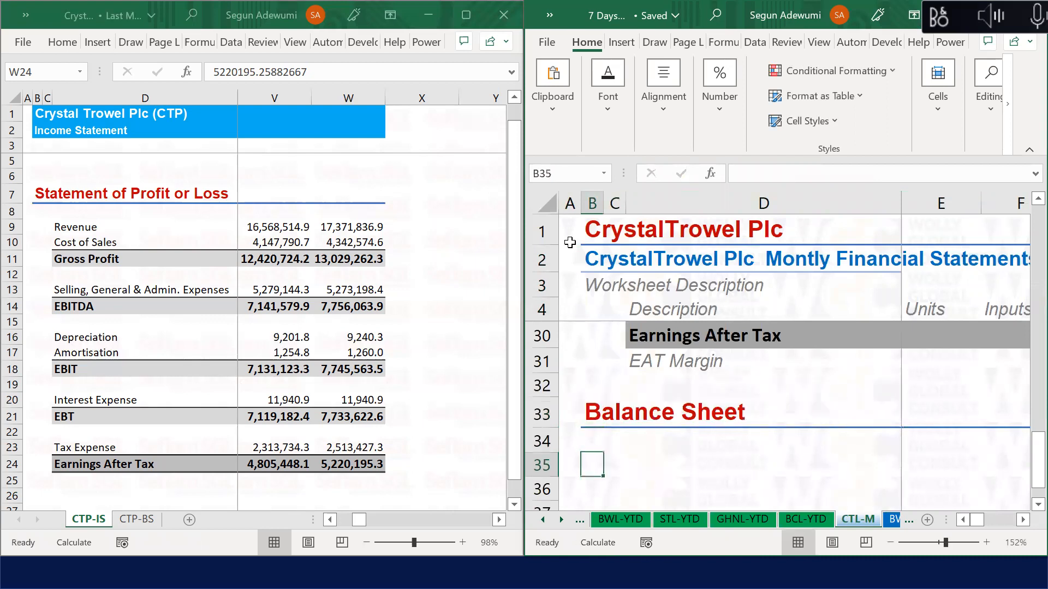
Step: View cell K11 on the CTP-BS sheet of the source workbook
left_click(124, 521)
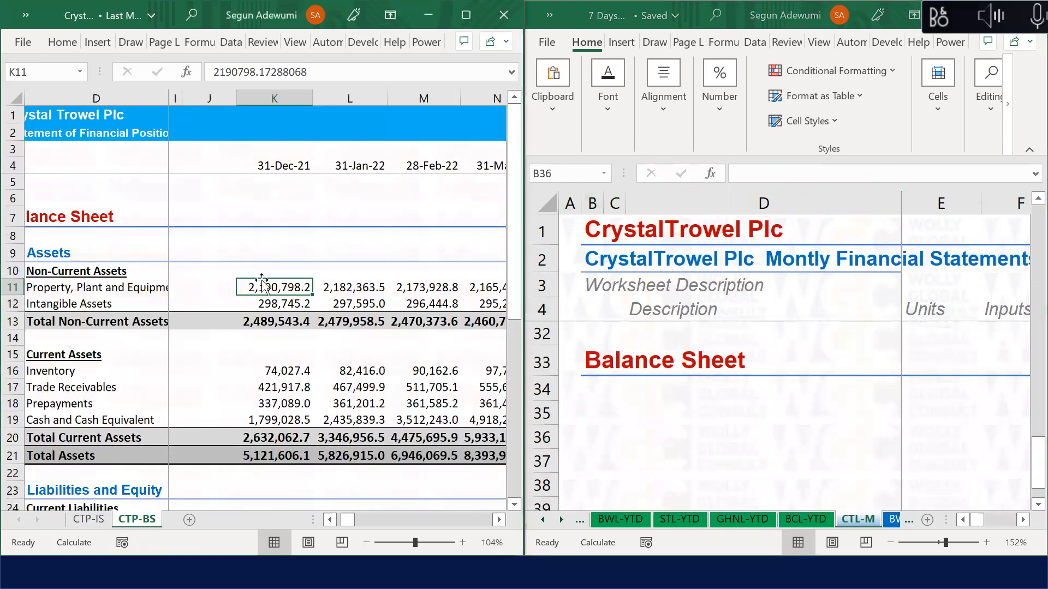
key("Up")
key("Up")
key("Up")
key("Up")
key("Up")
key("Down")
key("Down")
key("Down")
key("Down")
key("Down")
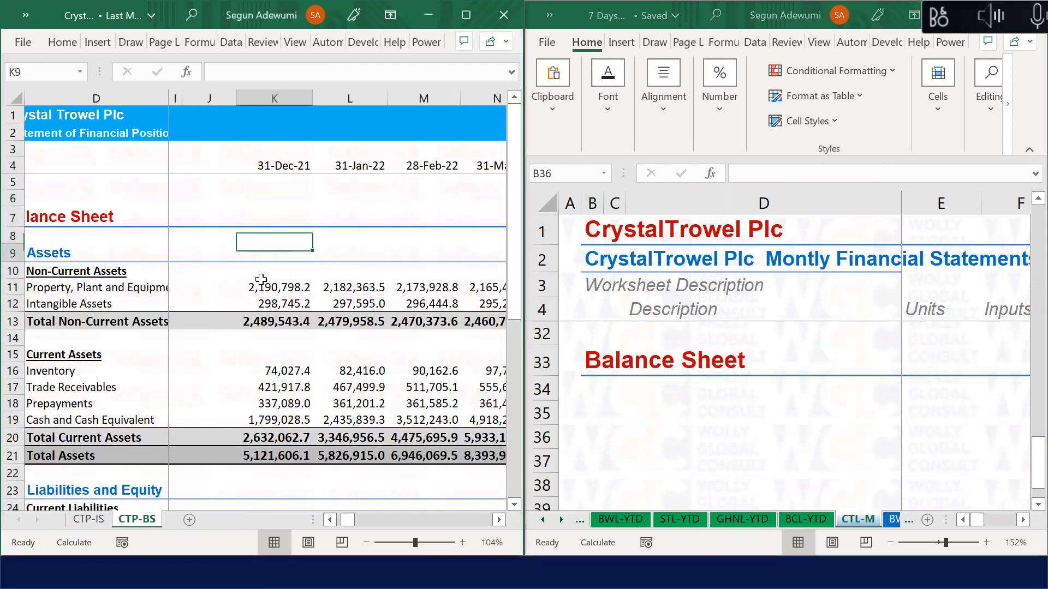
left_click(666, 406)
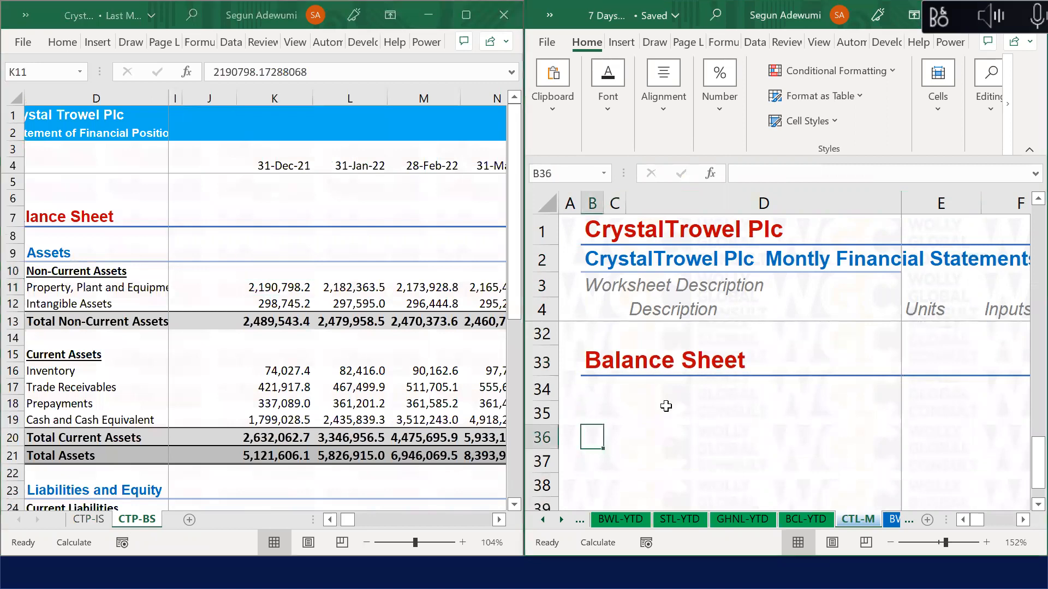
Step: Enter the label 'Assets' in C34 under the Balance Sheet heading
key("Down")
key("Down")
key("Down")
key("Up")
key("Up")
key("Up")
key("Up")
key("Up")
key("Up")
key("Up")
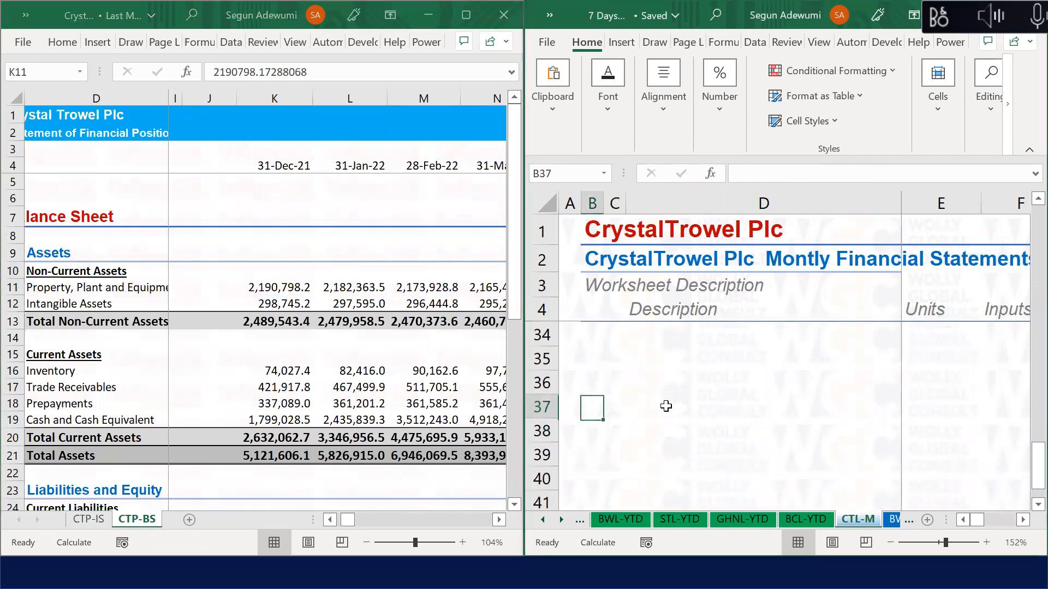
key("Up")
key("Up")
key("Down")
key("Down")
key("Down")
key("Down")
key("Down")
key("Right")
key("Right")
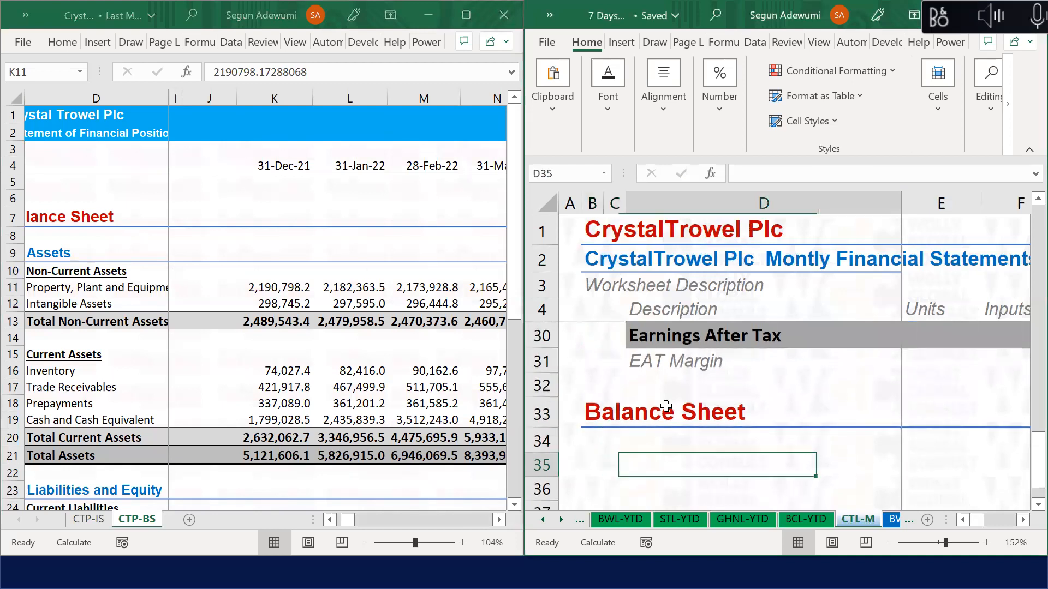
key("Up")
key("Down")
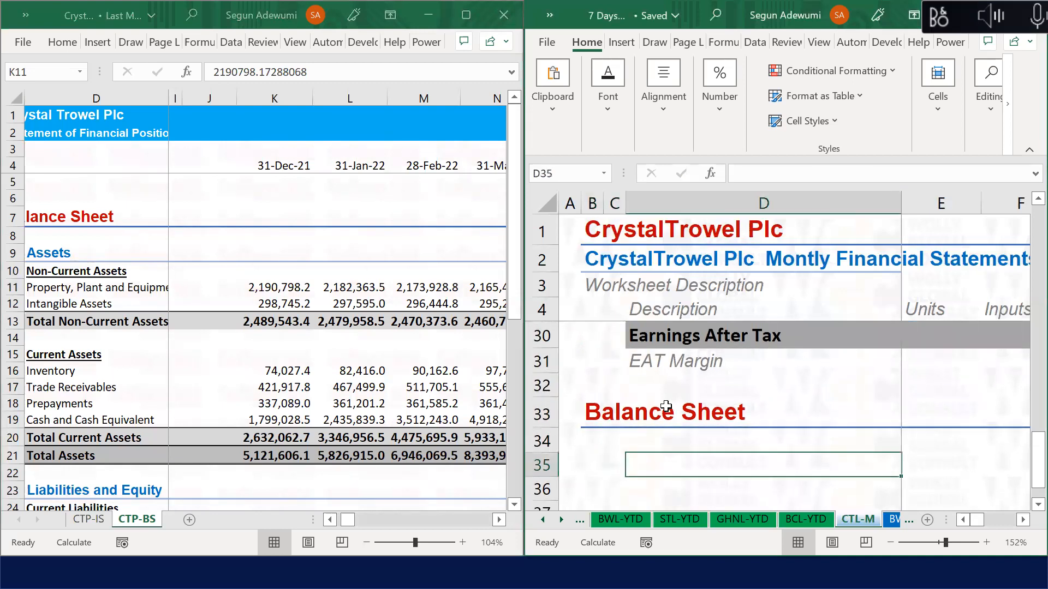
key("Up")
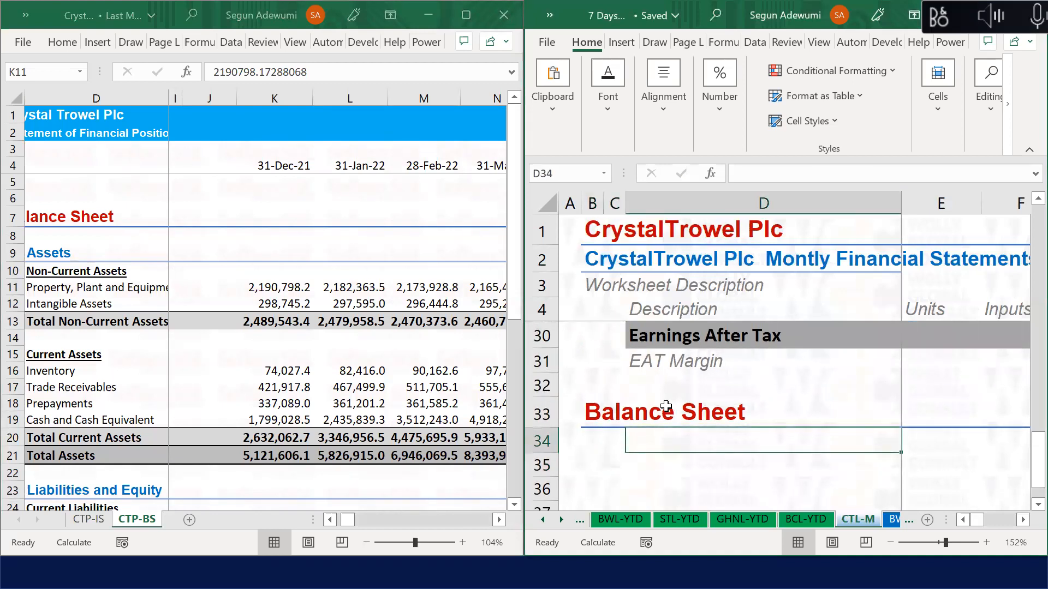
key("Left")
type("Ass")
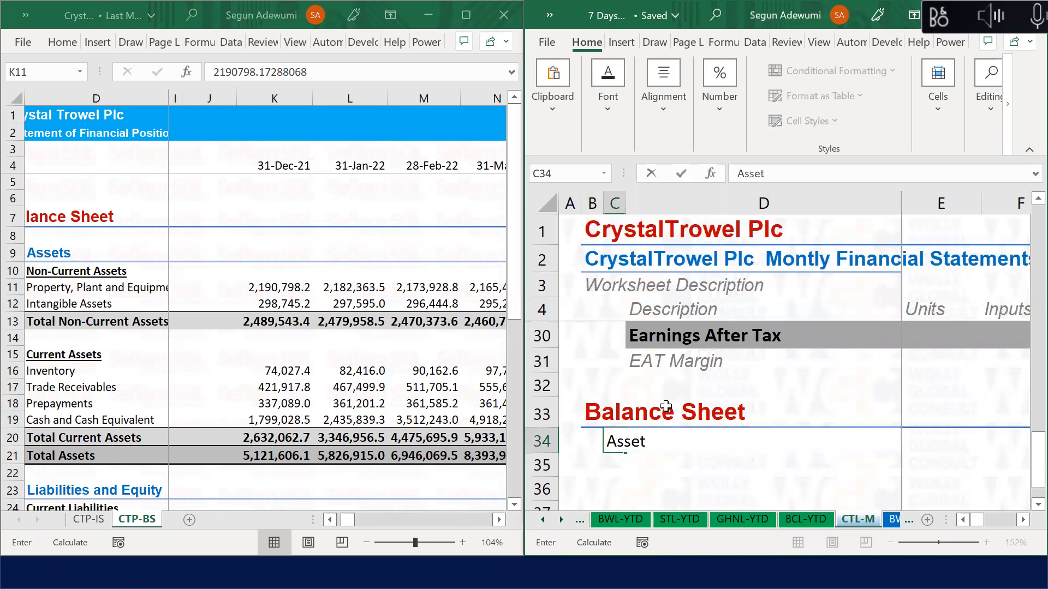
key("Return")
Step: Select row 34 from the Assets label across to the end of the data
key("Up")
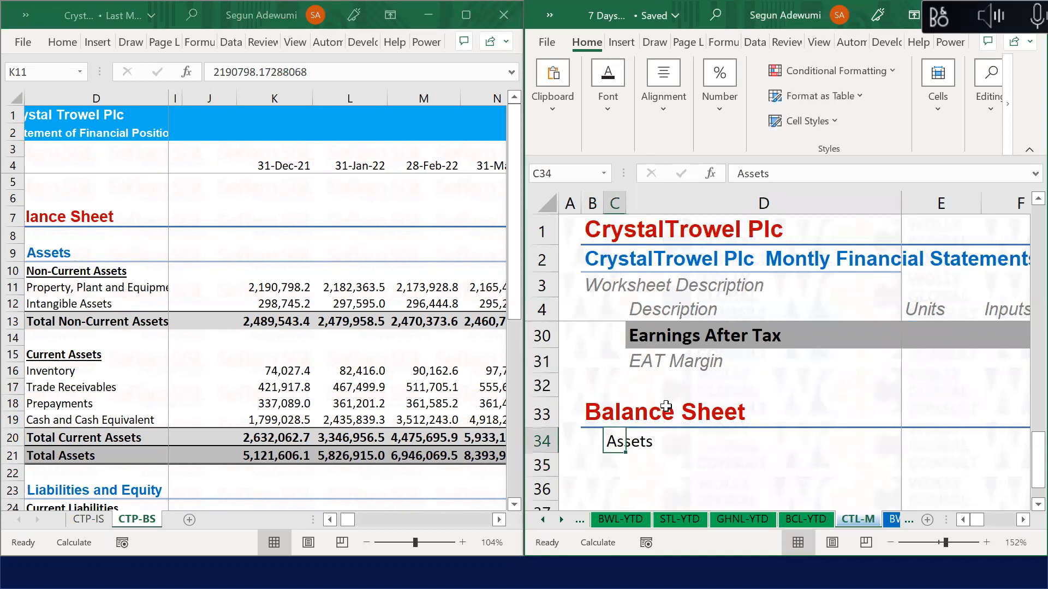
key("ctrl+shift+Right")
key("alt")
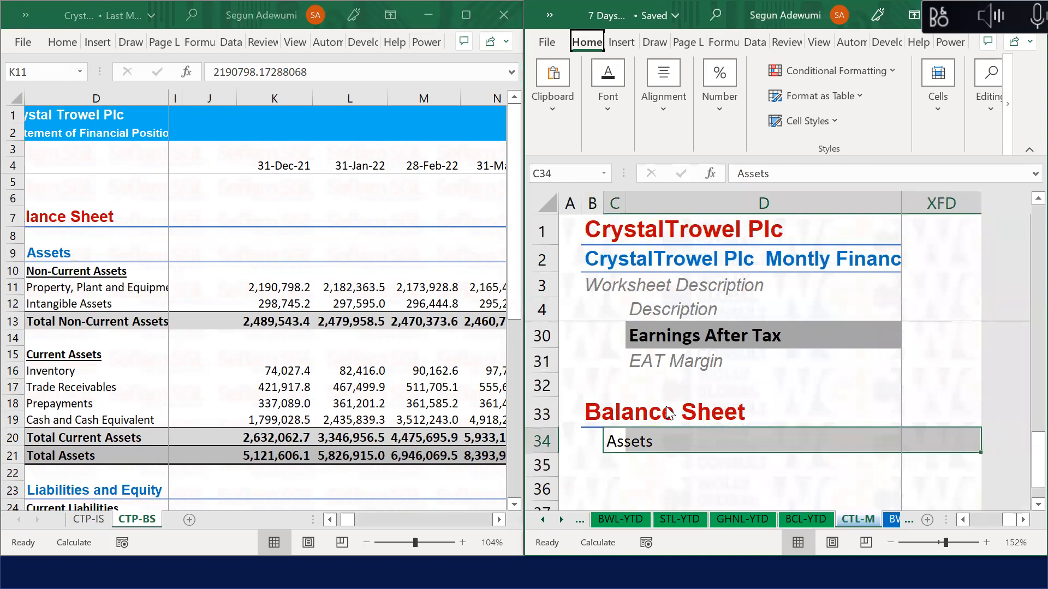
Step: Apply the Heading 2 cell style to the Assets row
key("h")
key("j")
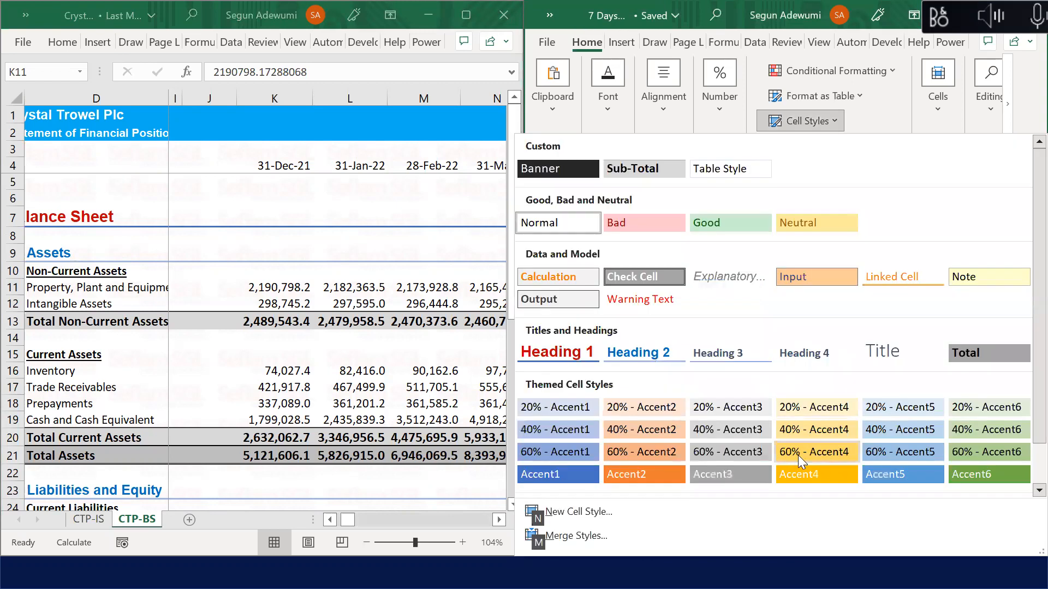
left_click(647, 354)
left_click(654, 479)
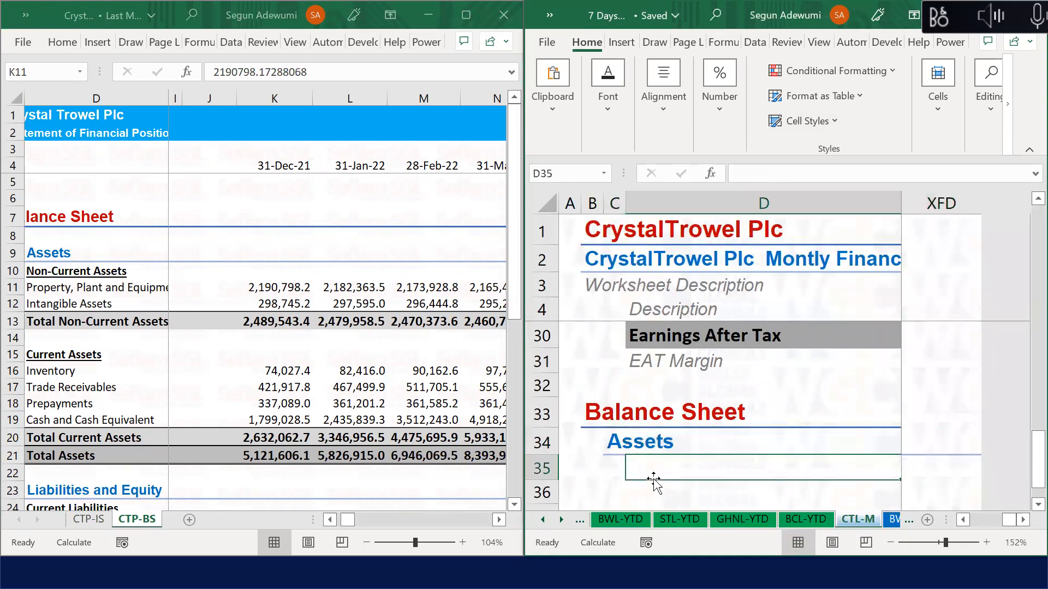
Step: Enter a bold, underlined 'Non-Current Assets' heading in D35
type("Non-Current Asset")
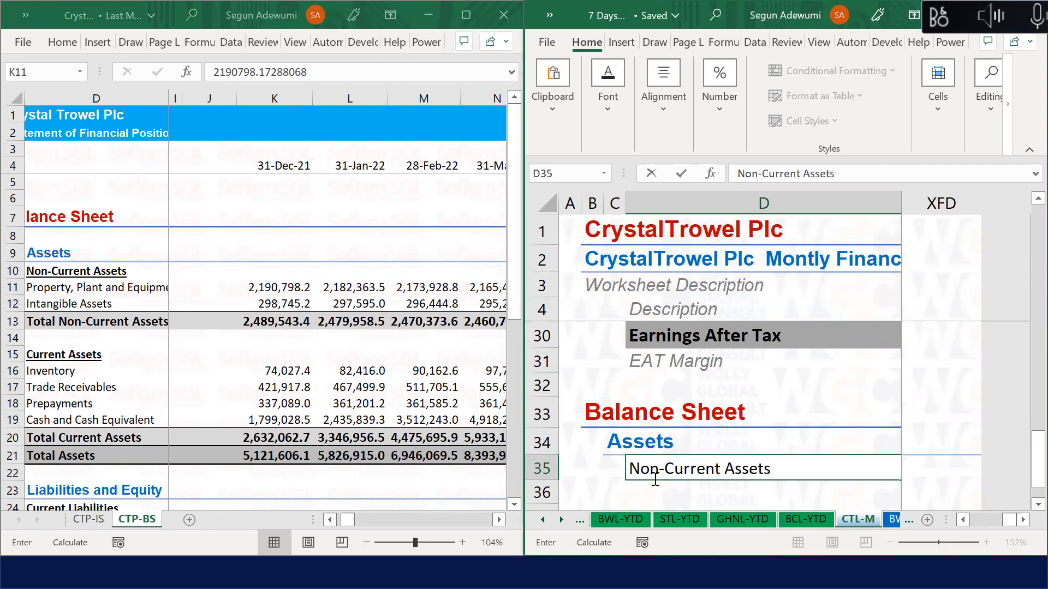
type("s")
key("ctrl+Return")
key("ctrl+b")
key("ctrl+u")
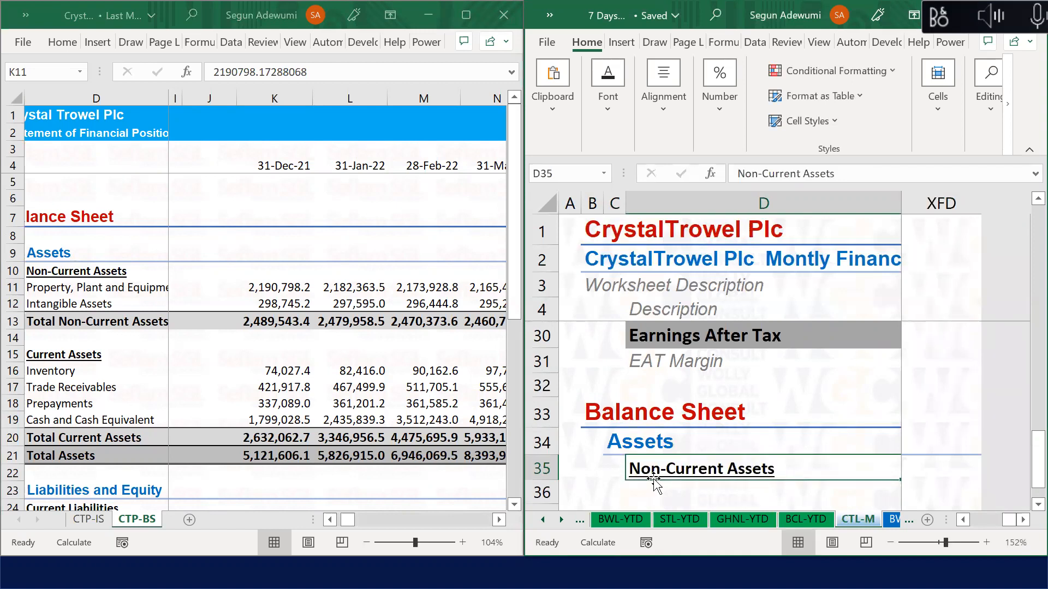
key("Return")
Step: List Property, Plant and Equipment, Intangible Assets and Long-term Financial Assets in D36–D38
type("Prop")
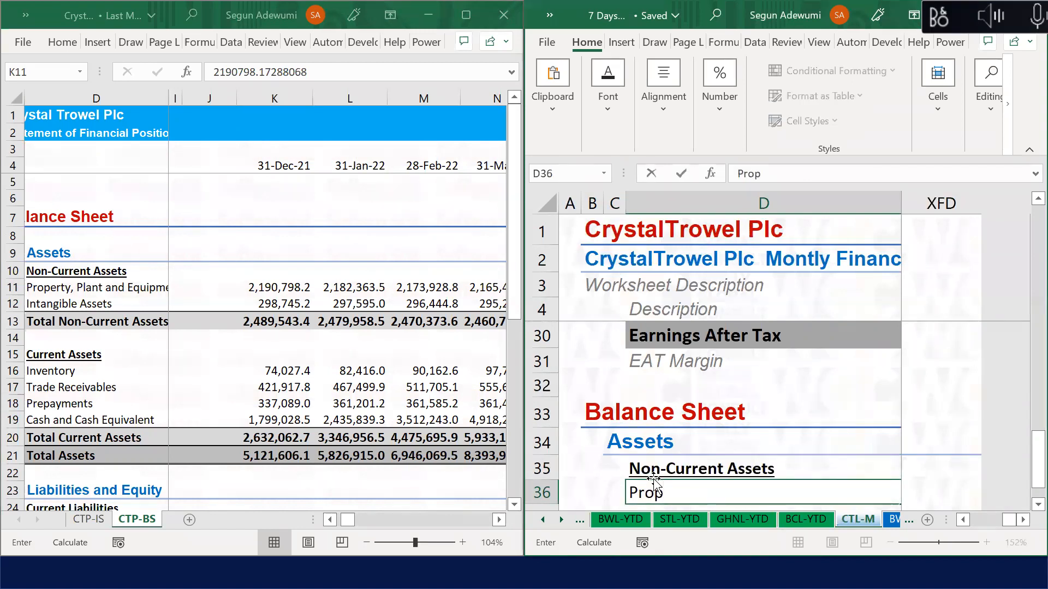
type("erty, Plant and Q")
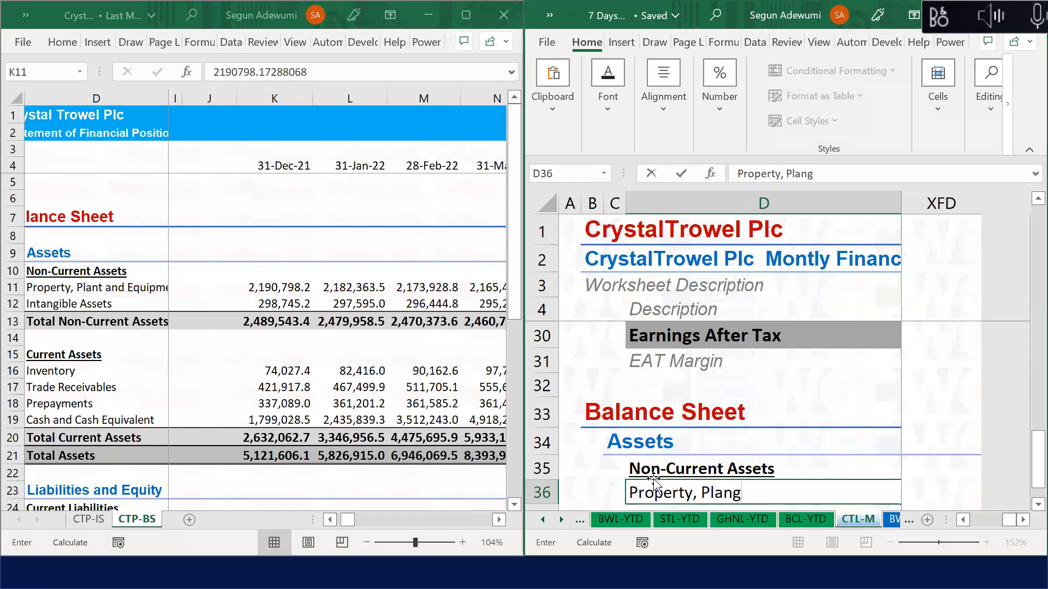
key("BackSpace")
type("Equio")
key("BackSpace")
type("pment")
key("Return")
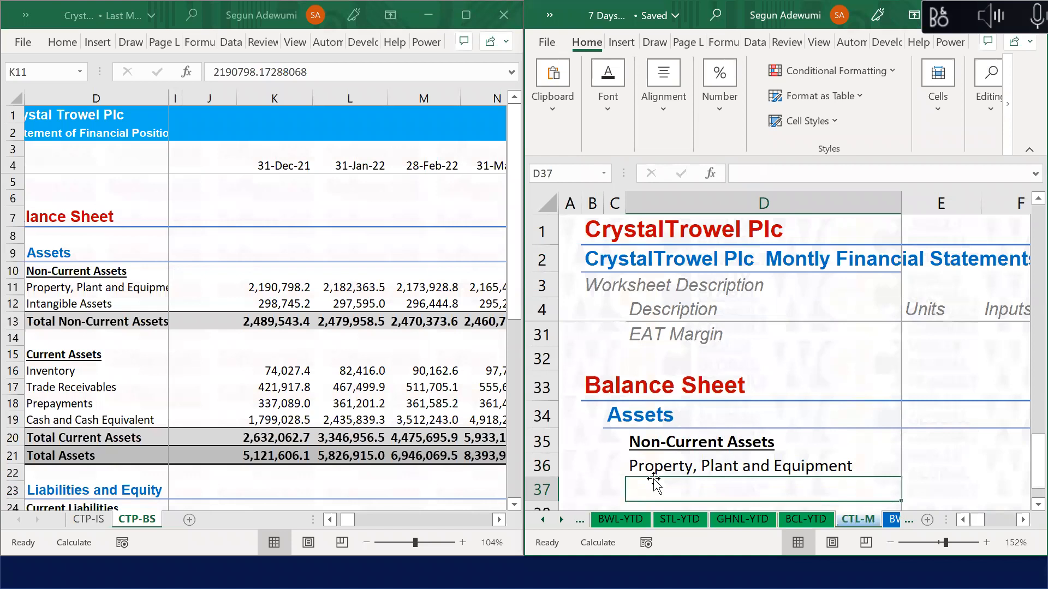
type("Inta")
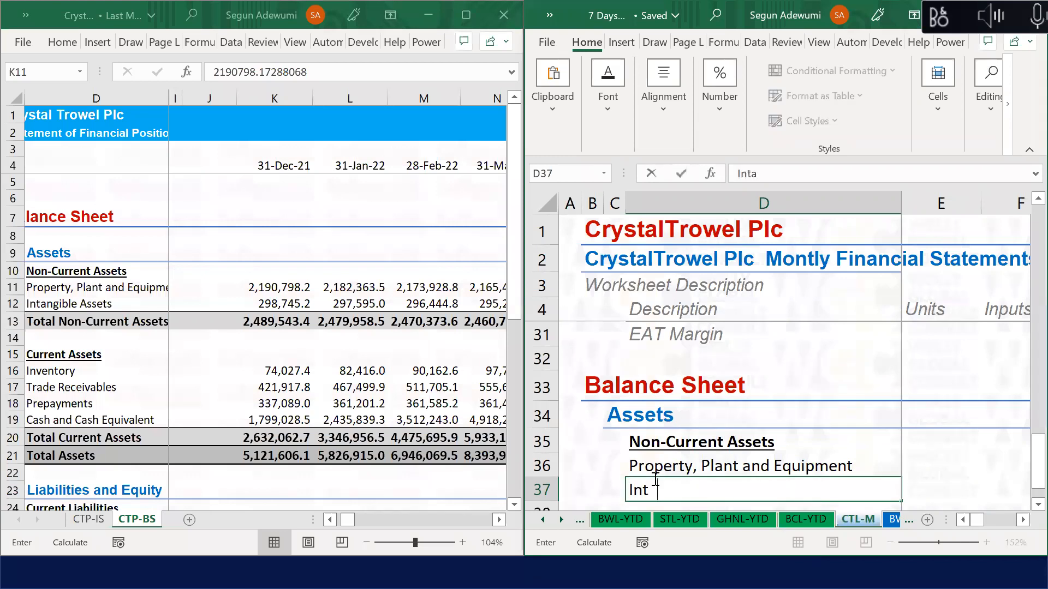
type("ngible Assets")
key("Return")
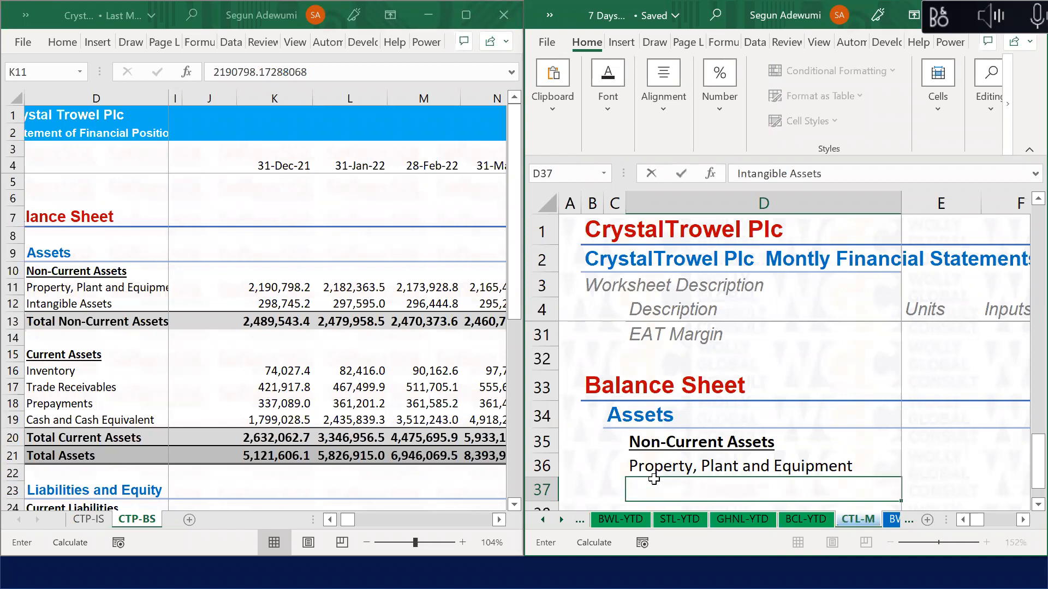
type("Lon")
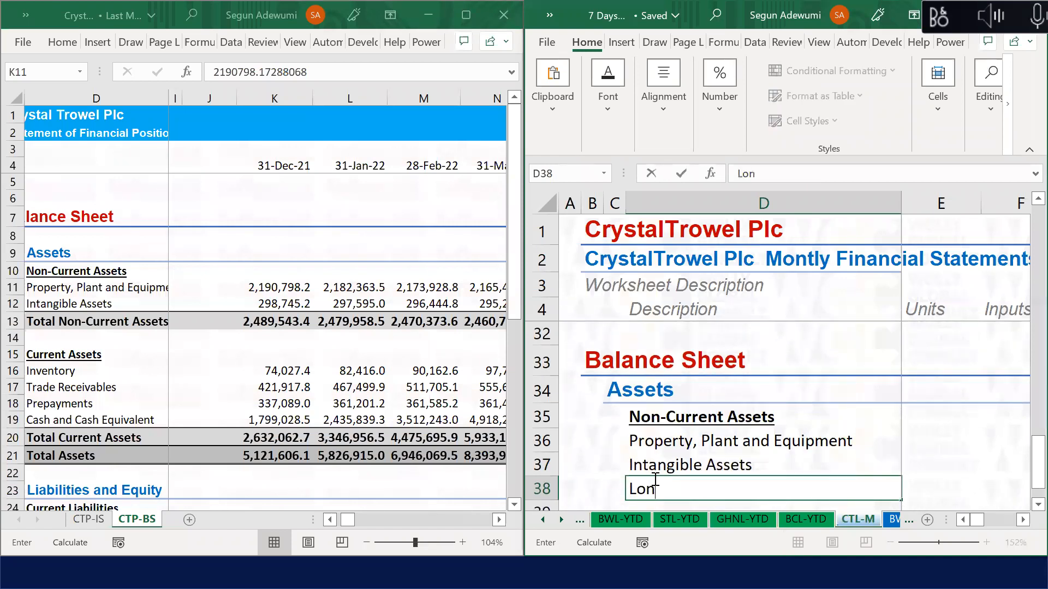
type("t")
key("BackSpace")
type("g-term financial")
key("BackSpace")
key("BackSpace")
key("BackSpace")
key("BackSpace")
key("BackSpace")
key("BackSpace")
key("BackSpace")
key("BackSpace")
key("BackSpace")
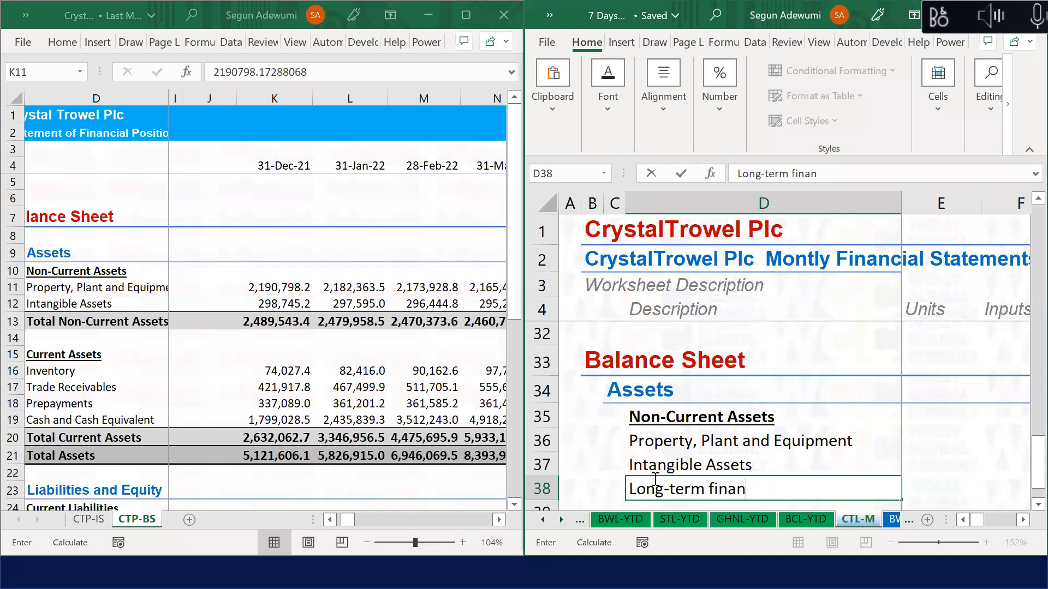
type("Financia")
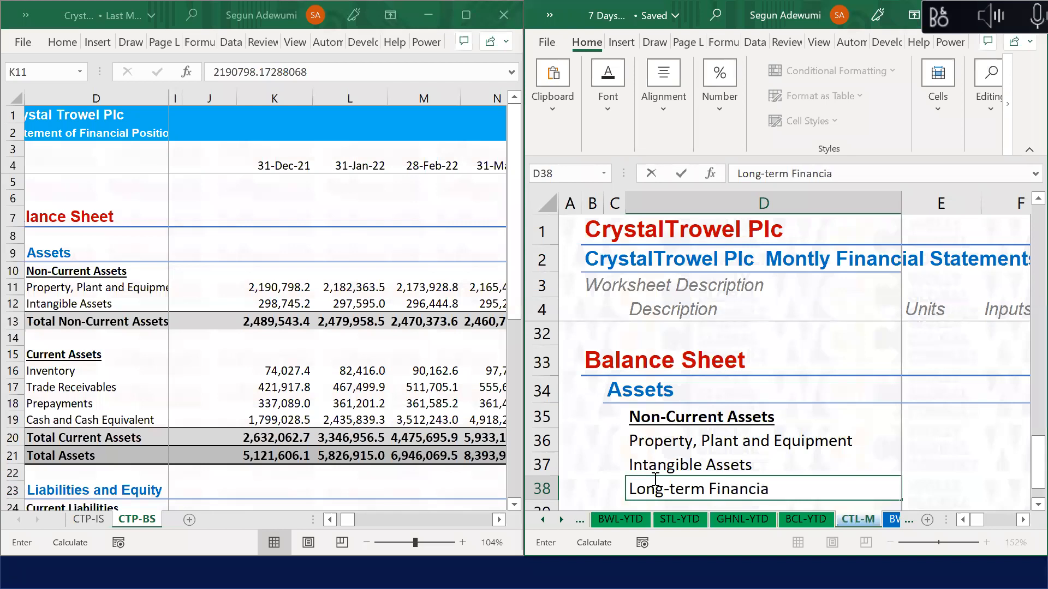
type("l Assets")
key("Return")
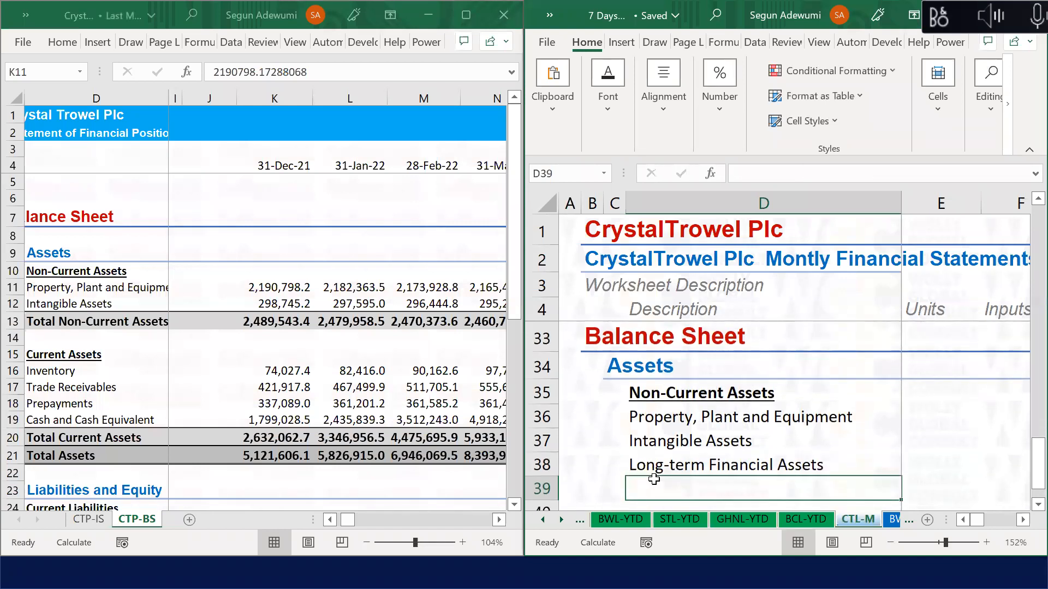
Step: Add a 'Total Non-Current Assets' row 39 formatted with the Sub-Total cell style
type("Total No")
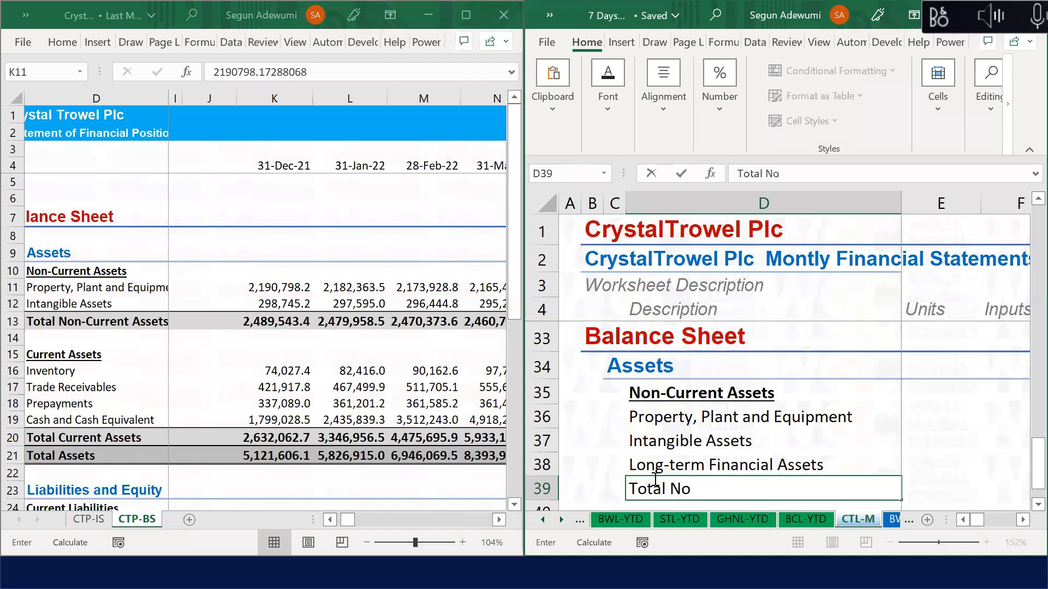
type("n-Current Asset")
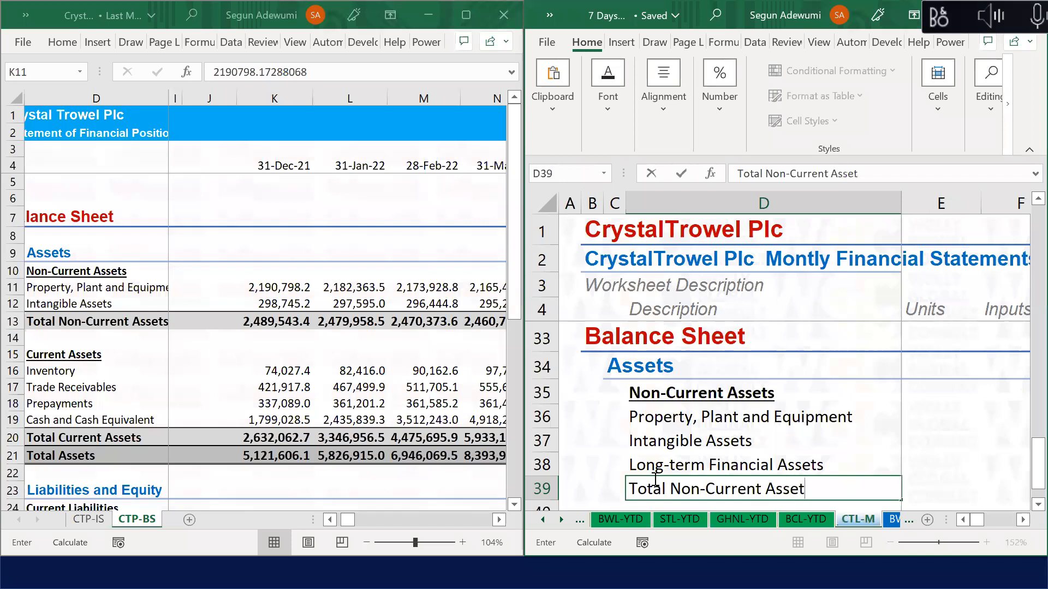
type("s")
key("Return")
key("Up")
key("ctrl+shift+Right")
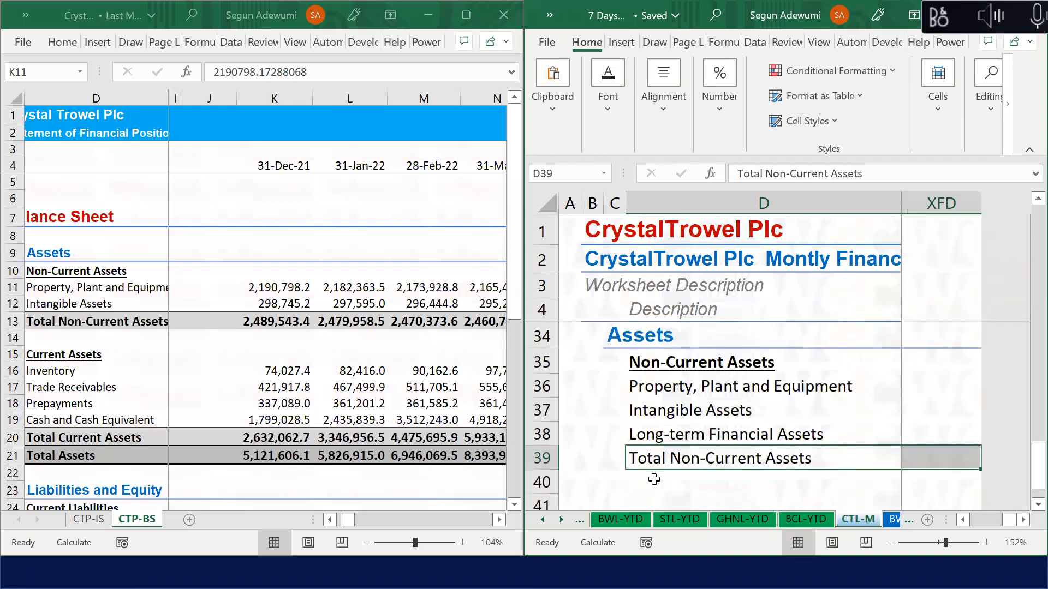
key("alt+h")
key("j")
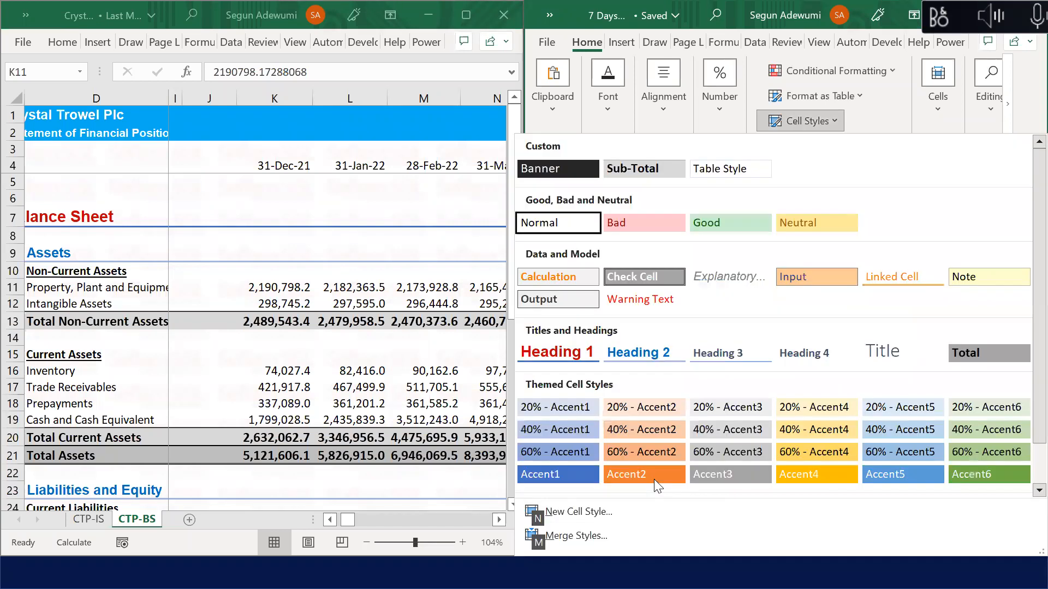
left_click(667, 165)
left_click(672, 456)
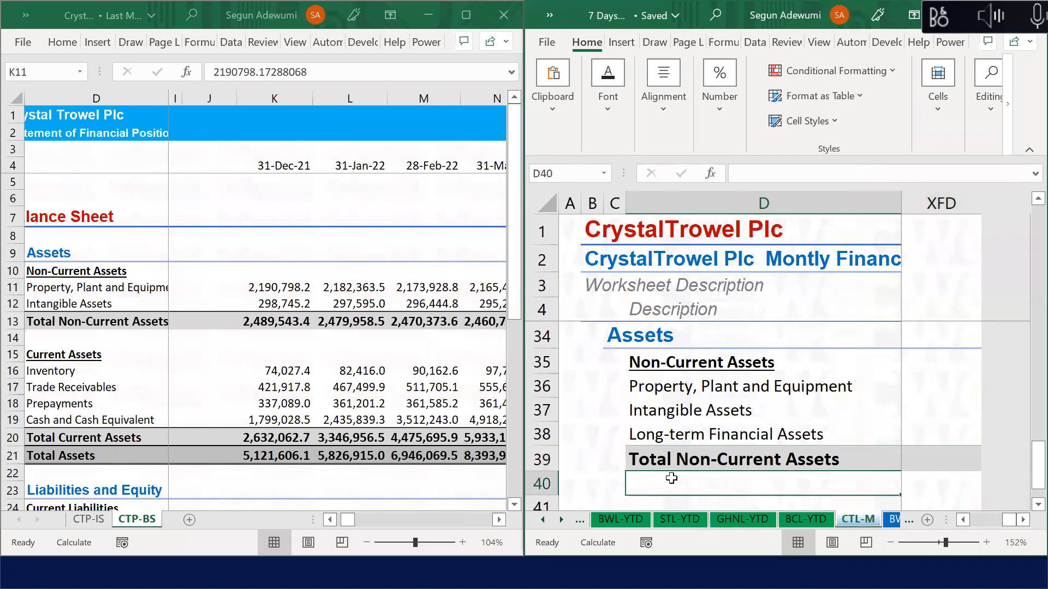
left_click(671, 479)
key("Up")
key("Up")
key("Up")
key("Up")
Step: Enter a bold, underlined 'Current Assets' heading in D41
key("Down")
key("Down")
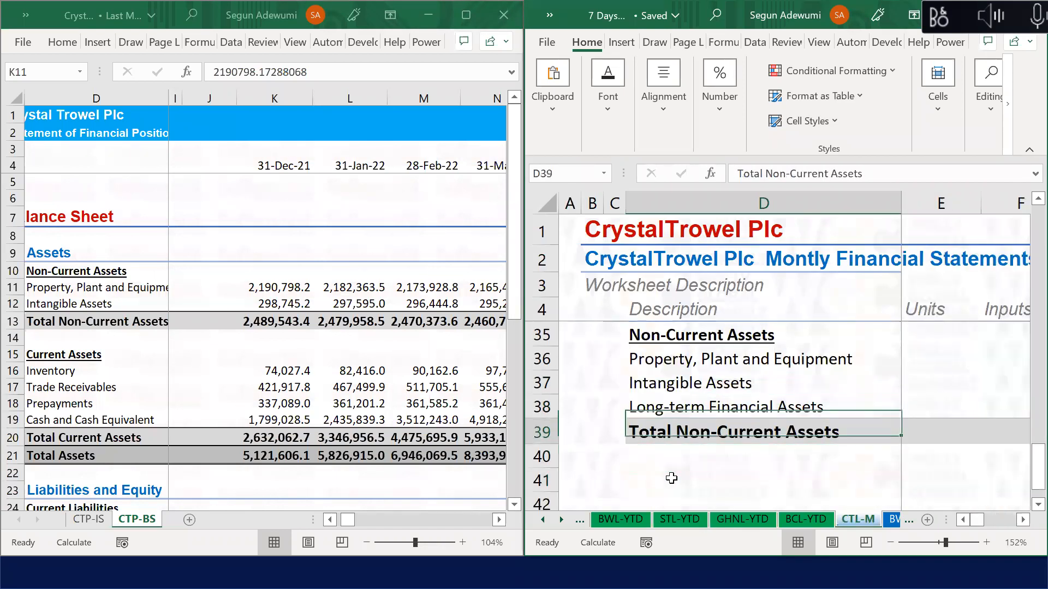
key("Down")
key("Down")
type("Non")
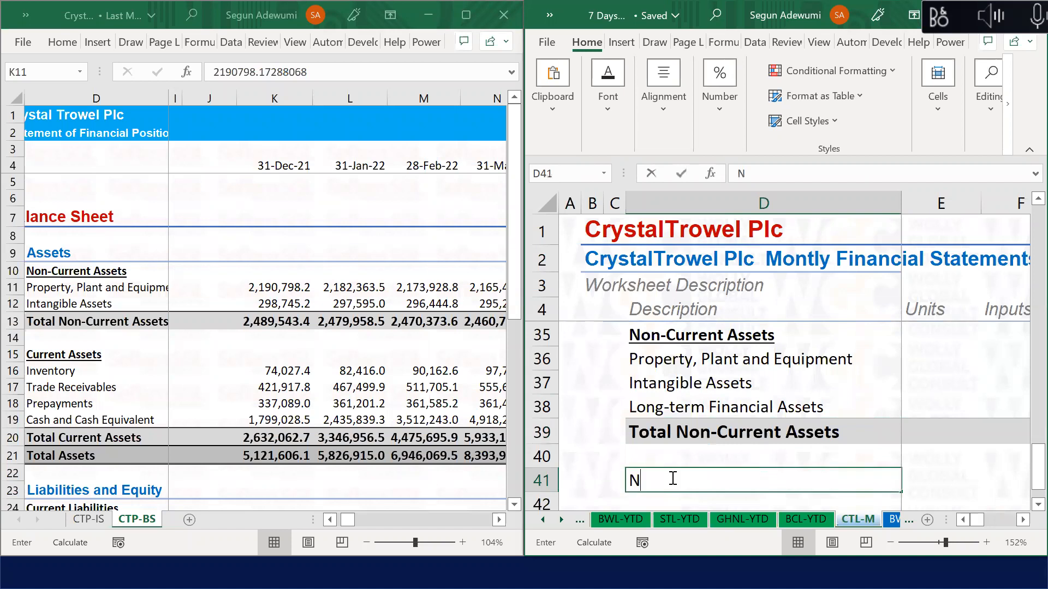
key("BackSpace")
key("BackSpace")
key("BackSpace")
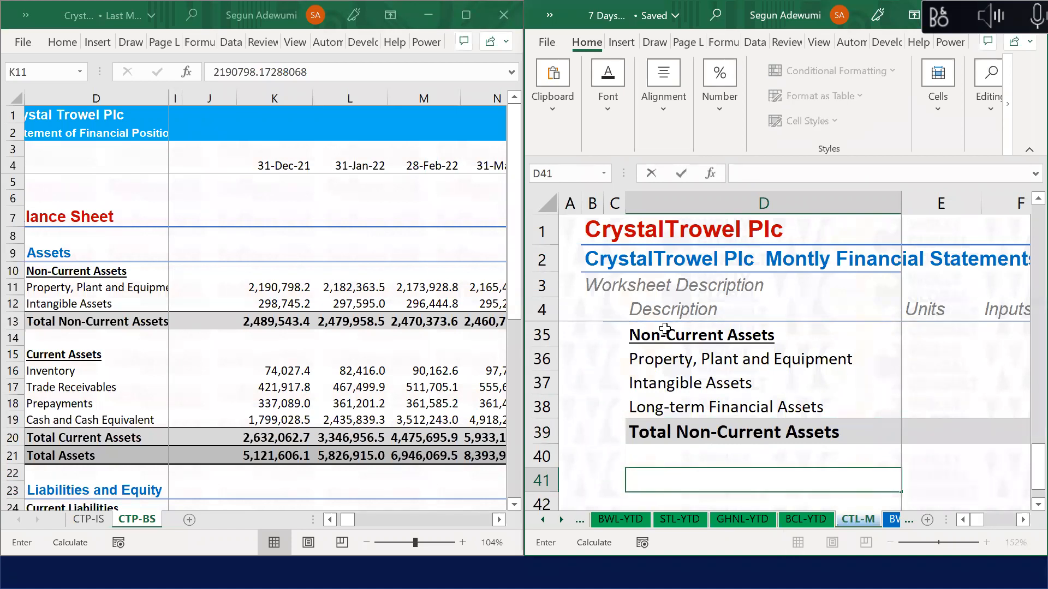
type("Cuir")
key("BackSpace")
type("ent ASs")
key("BackSpace")
key("BackSpace")
key("BackSpace")
key("BackSpace")
type("Asset")
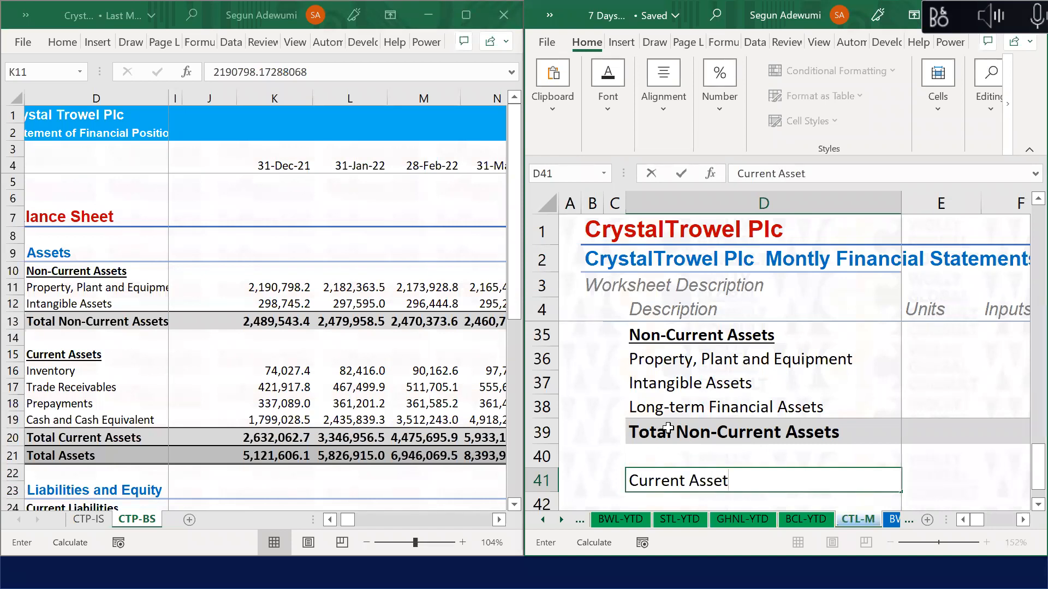
key("Return")
key("Up")
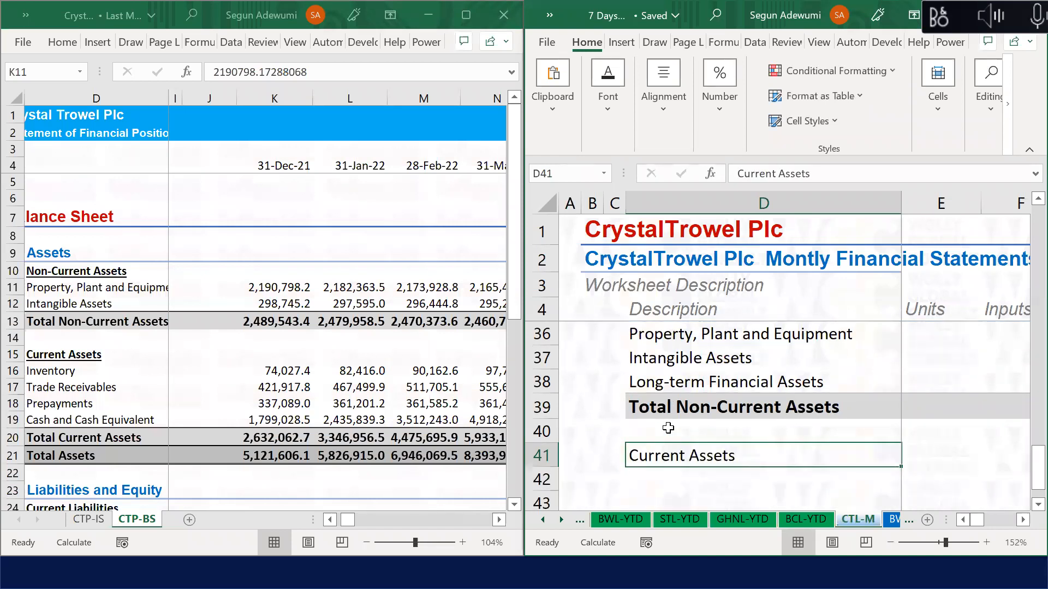
key("ctrl+b")
key("ctrl+u")
key("Down")
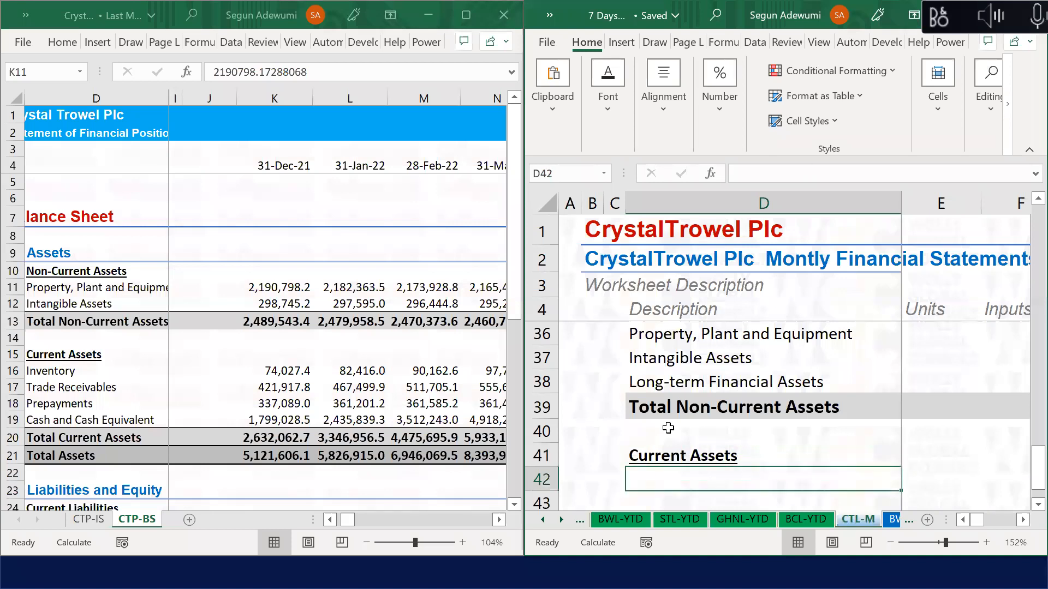
Step: List Inventory, Trade Receivables, Other Receivables, Prepayments and Cash and Cash Equivalent below it
type("Inventory")
key("Return")
type("Tra")
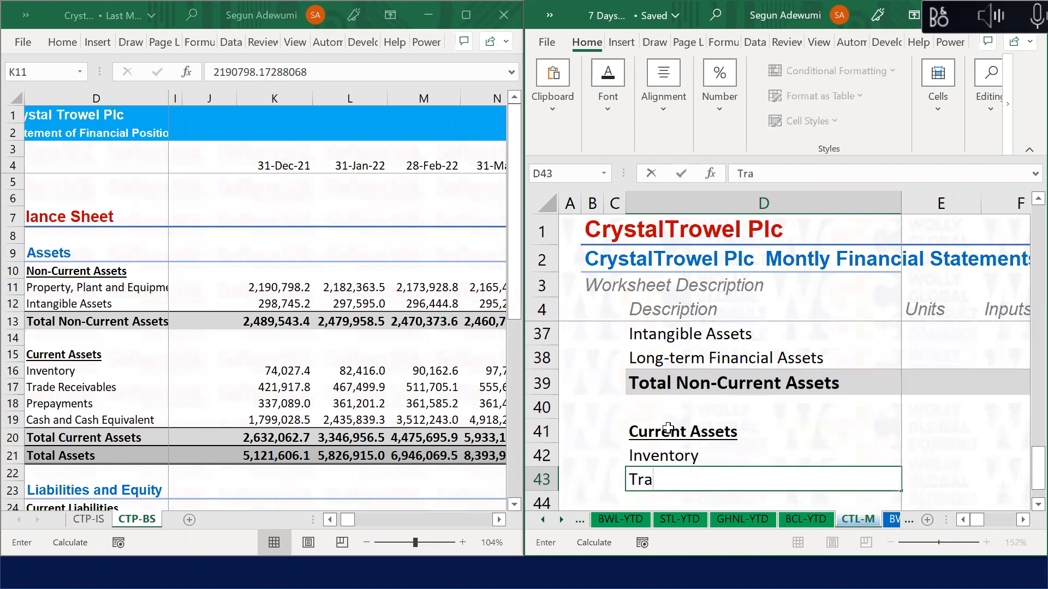
type("de Recia")
key("BackSpace")
type("iab")
key("BackSpace")
key("BackSpace")
key("BackSpace")
type("e")
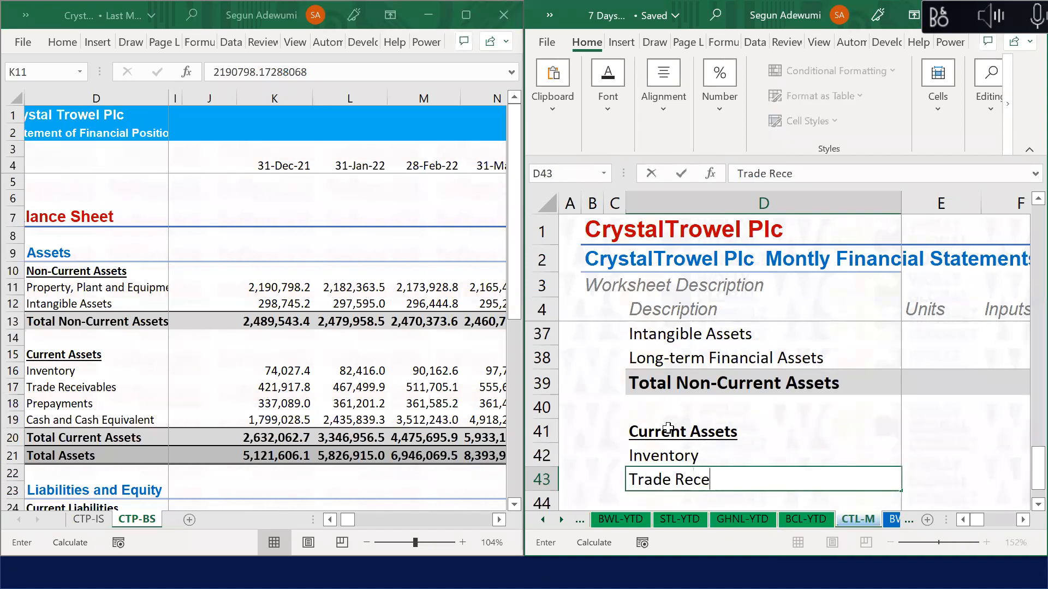
type("vivables")
key("Return")
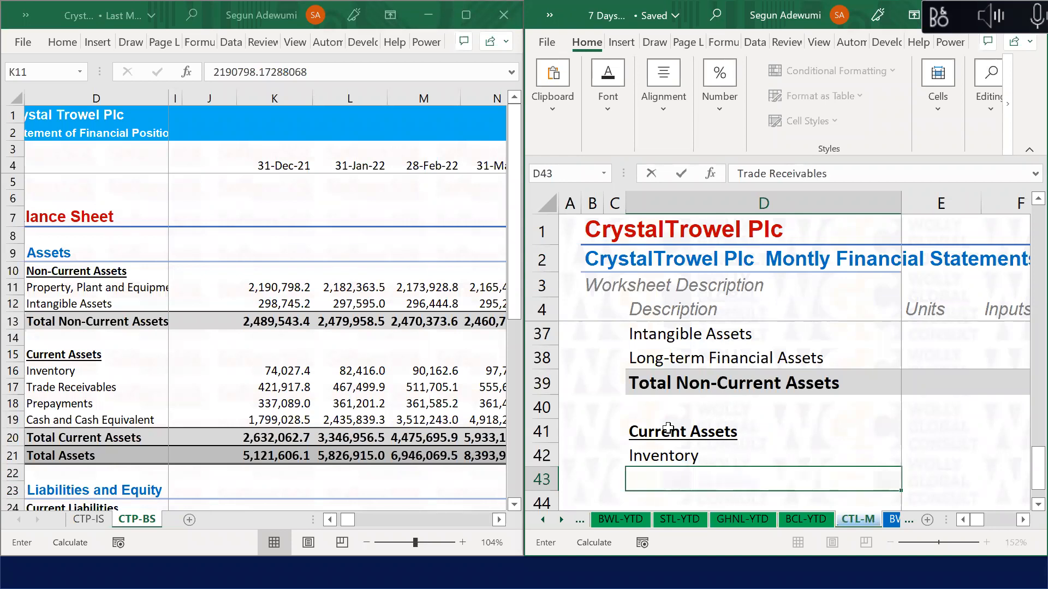
type("Ot")
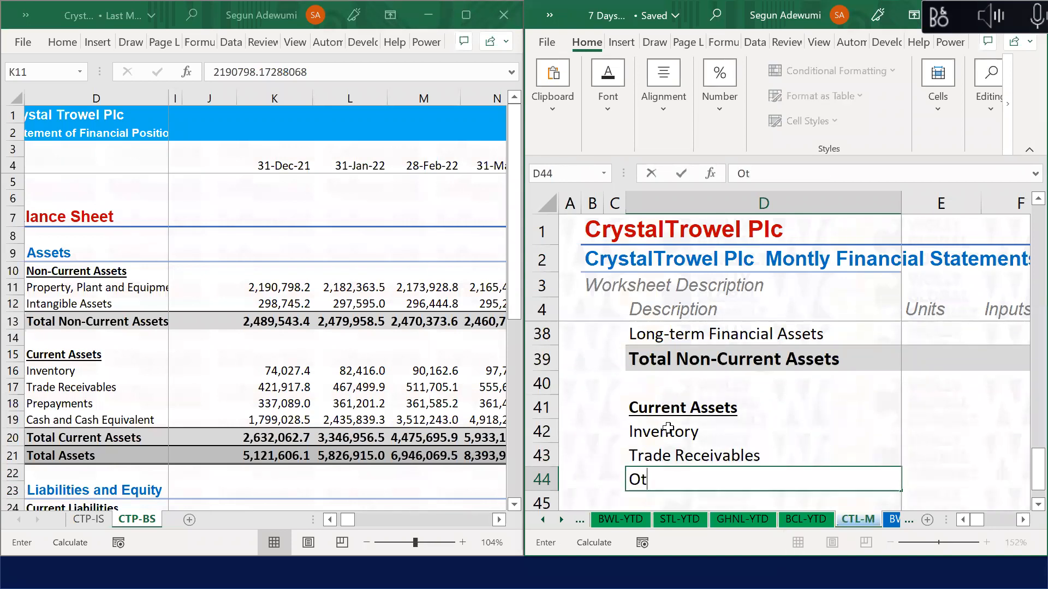
type("her Rece")
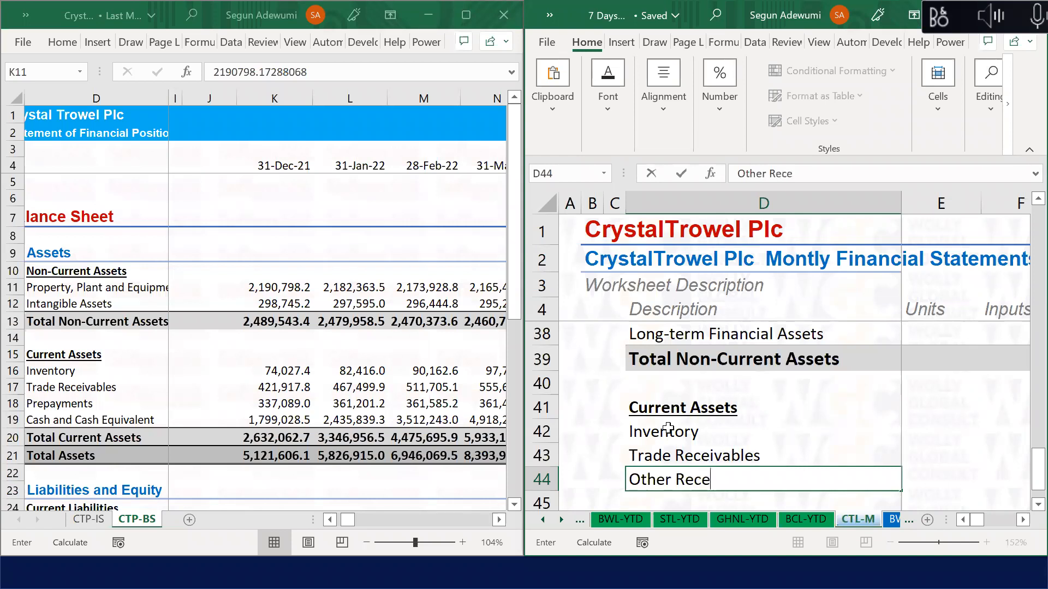
type("ivable")
key("Return")
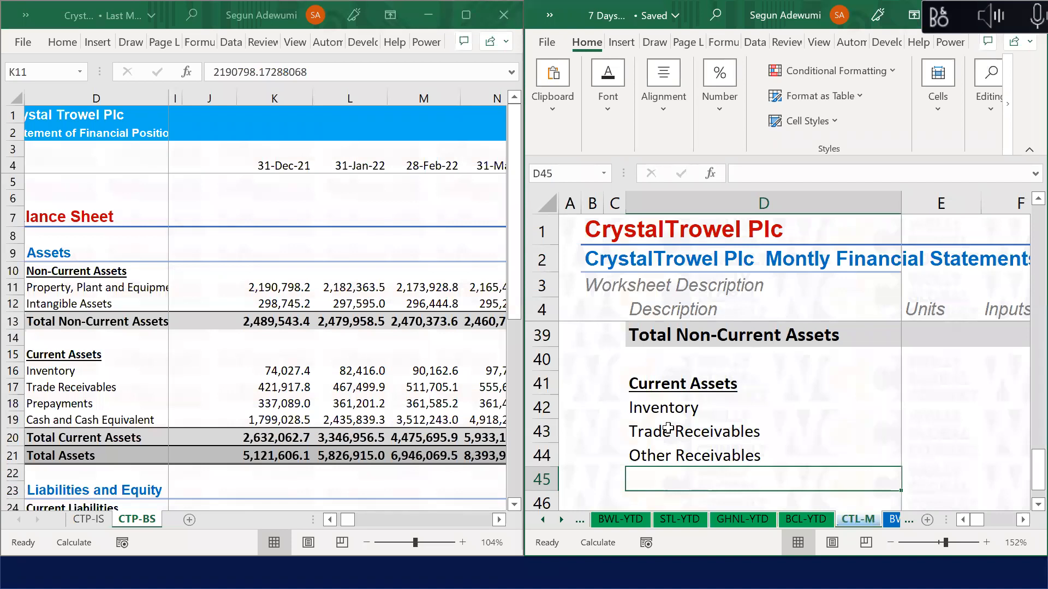
type("Prepayments")
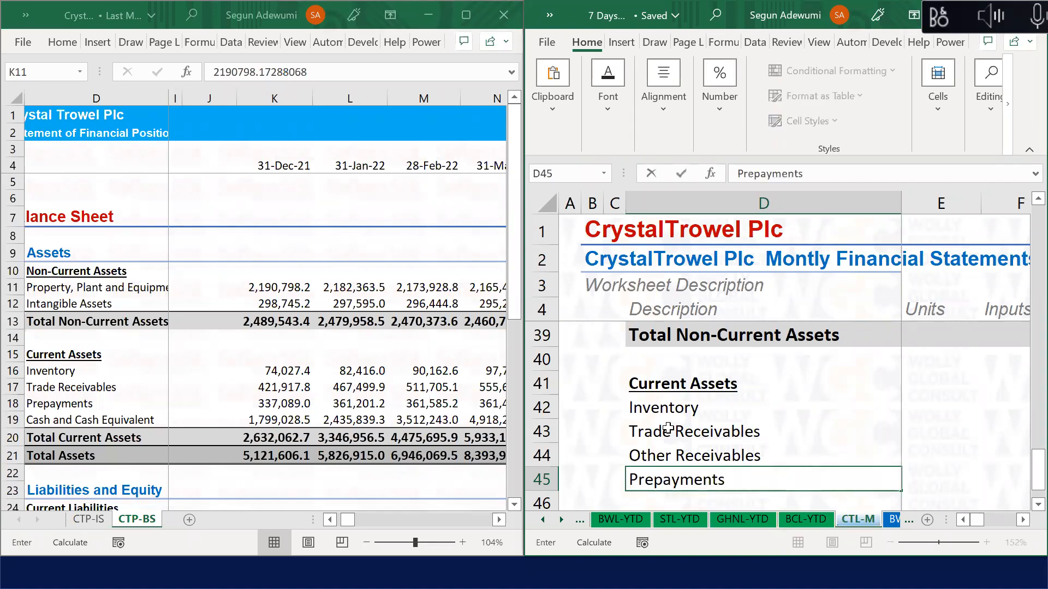
key("Return")
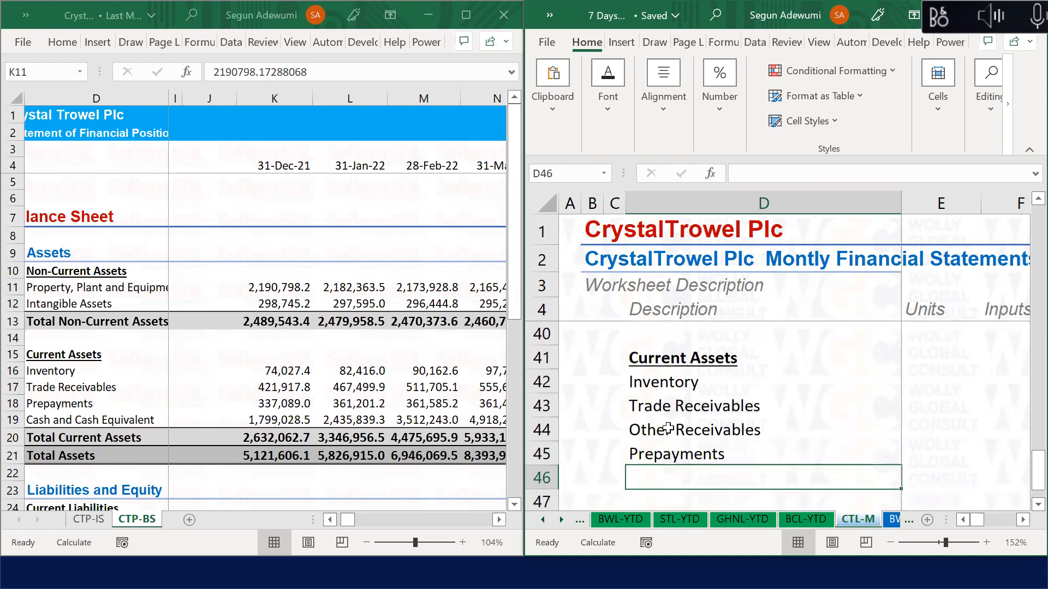
type("Cas")
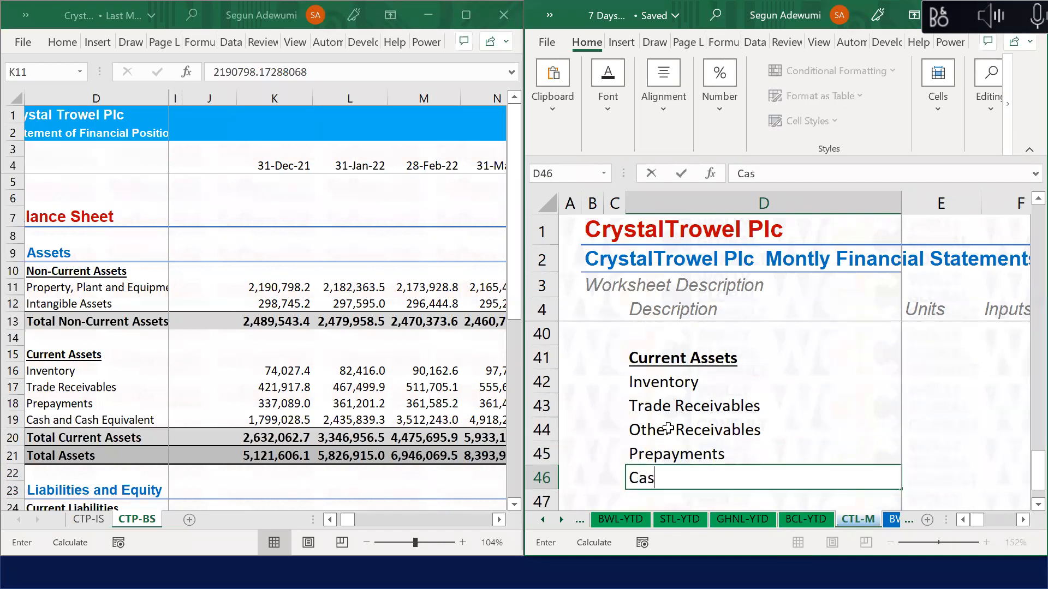
type("h and Cash Equivalent")
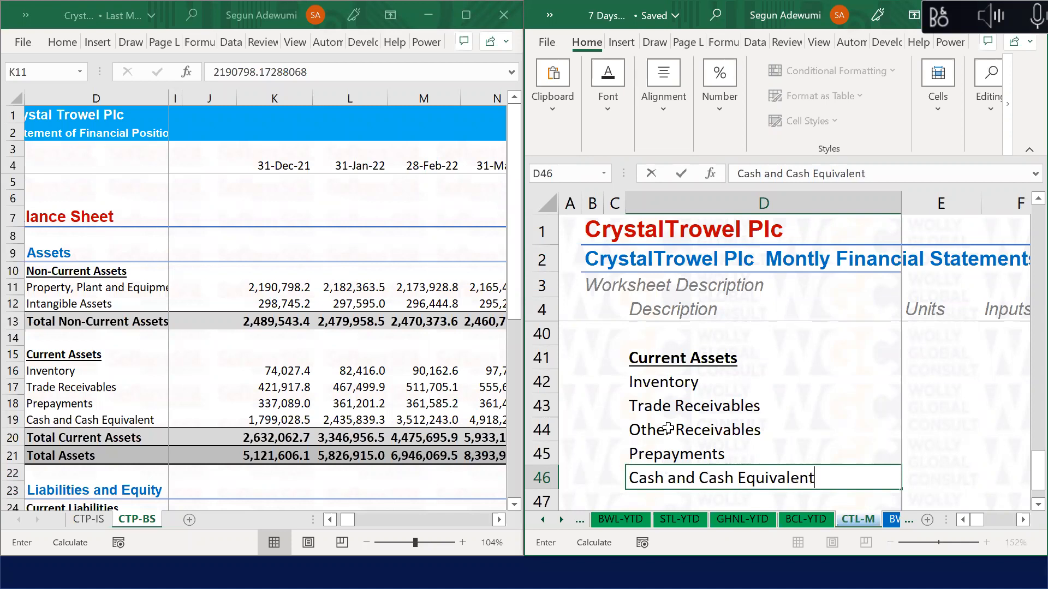
key("Return")
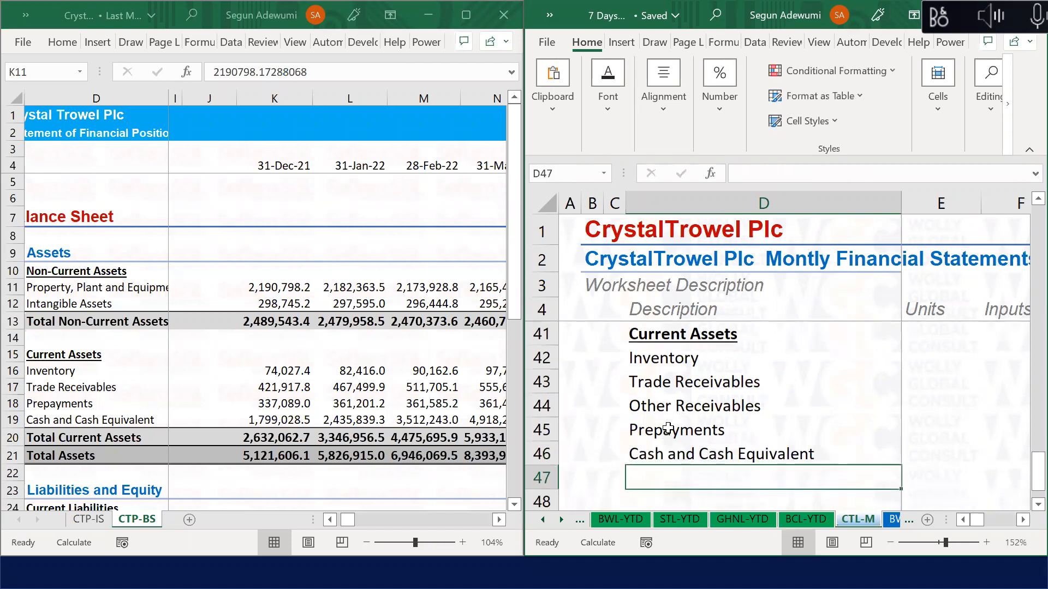
Step: Add the 'Total Current Assets' and 'Total Assets' labels in rows 47 and 48
type("Ttoal")
key("BackSpace")
key("BackSpace")
key("BackSpace")
key("BackSpace")
type("otoal")
key("BackSpace")
key("BackSpace")
key("BackSpace")
type("al Current ASse")
key("BackSpace")
key("BackSpace")
key("BackSpace")
type("ssets")
key("Return")
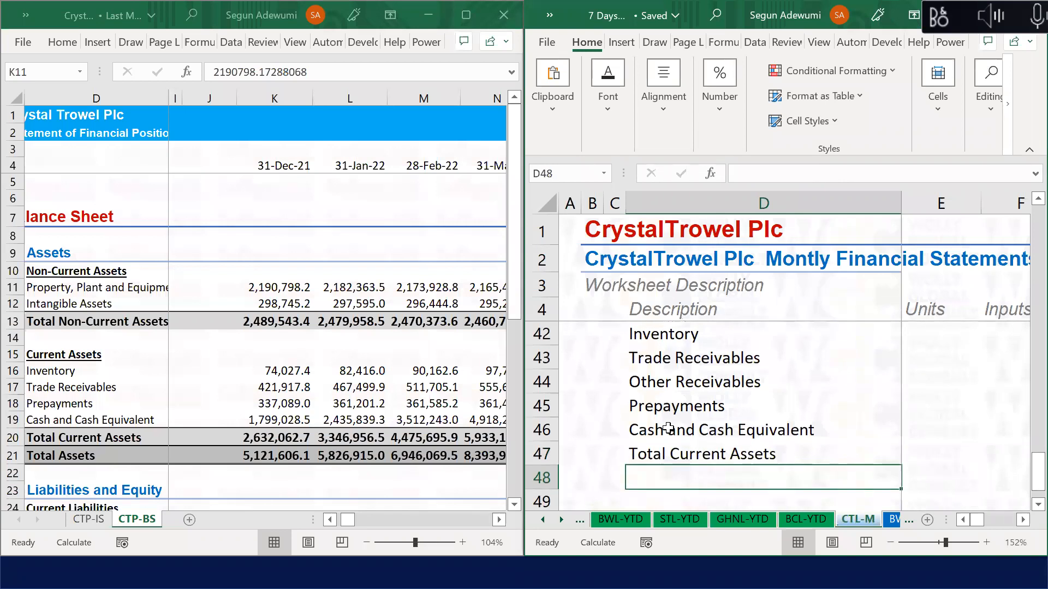
type("Total ASse")
key("BackSpace")
type("ssets")
key("Return")
Step: Style row 47 with Sub-Total and row 48 with the Total cell style
key("Up")
key("Up")
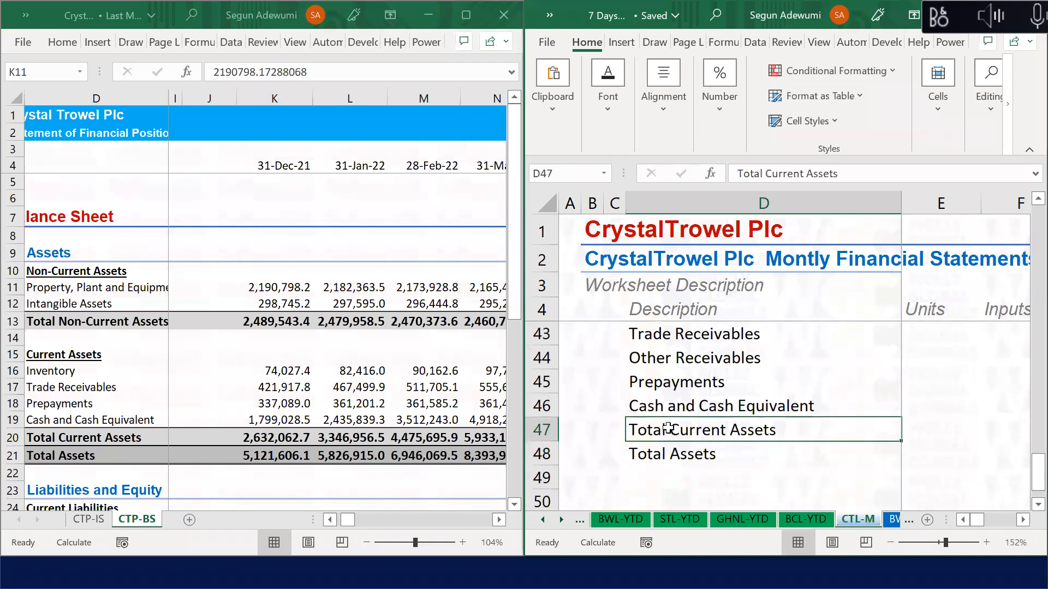
key("ctrl+shift+Right")
key("alt+h")
key("j")
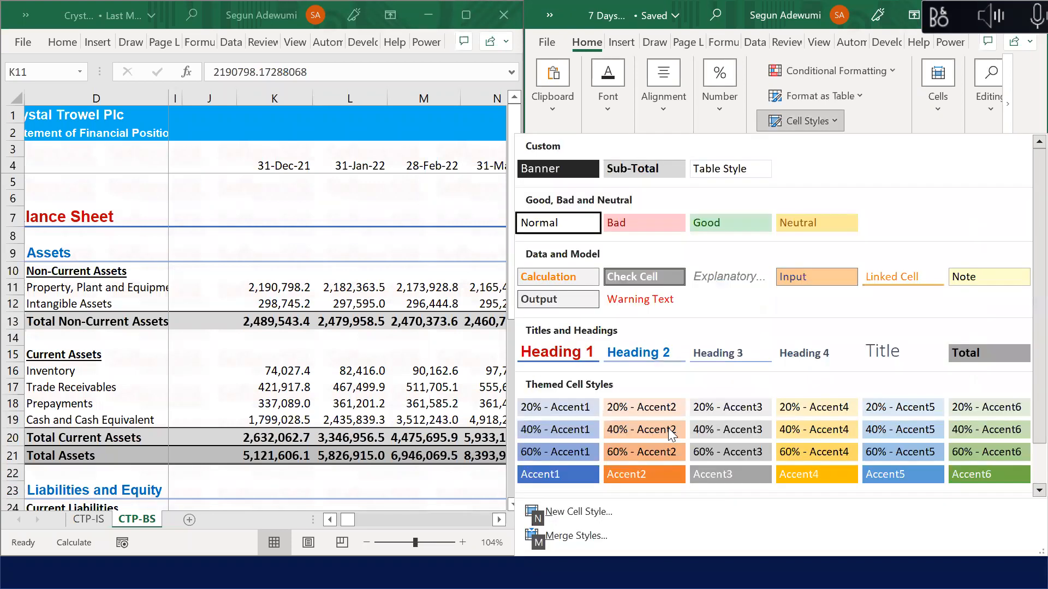
key("Return")
left_click(675, 451)
key("ctrl+shift+Right")
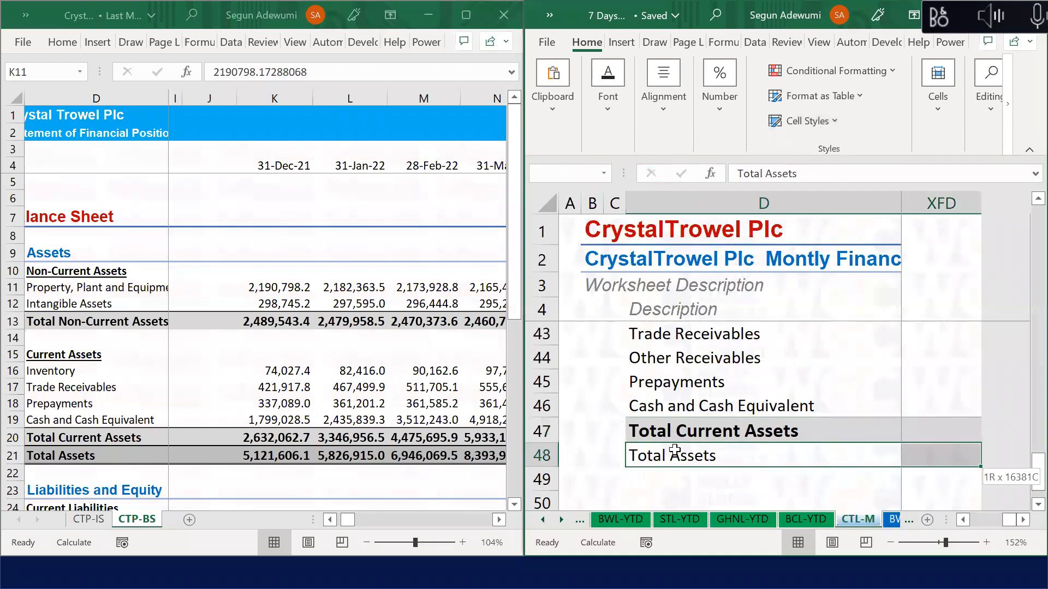
key("alt+h")
key("j")
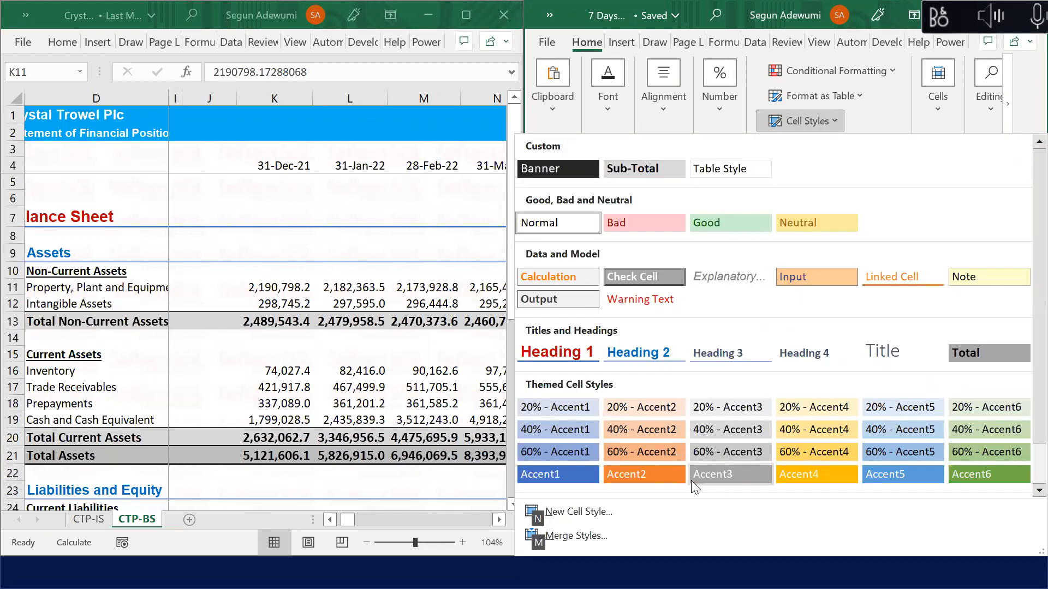
left_click(975, 353)
left_click(764, 391)
key("Down")
key("Down")
key("Down")
key("Down")
key("Down")
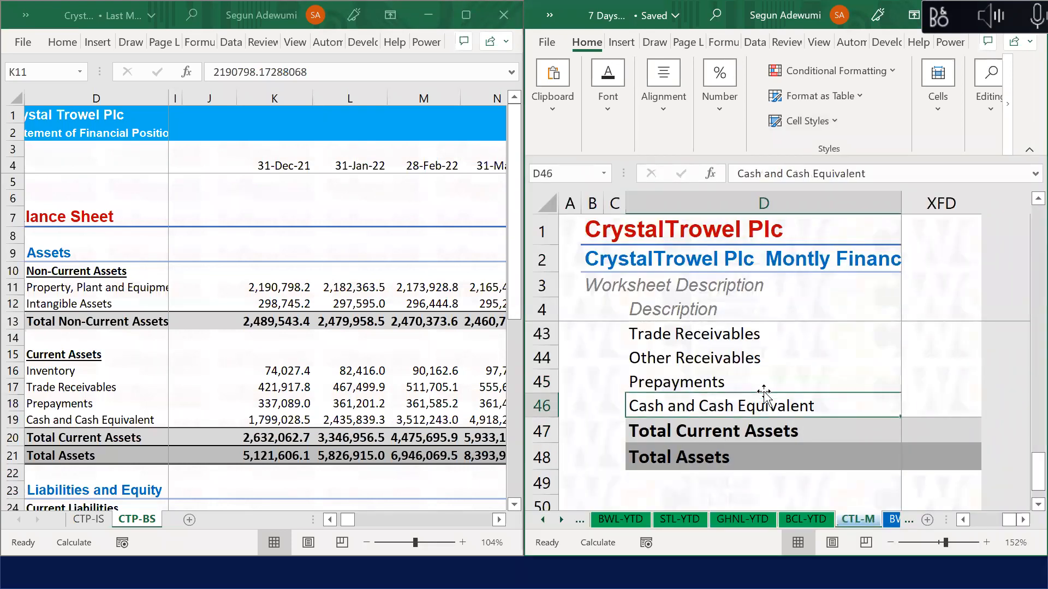
key("Up")
key("Up")
key("Up")
key("Up")
key("Up")
key("Up")
key("Up")
key("Up")
key("Up")
key("Up")
key("Up")
key("Up")
key("Up")
key("Up")
key("Up")
key("Up")
key("Up")
key("Up")
key("Up")
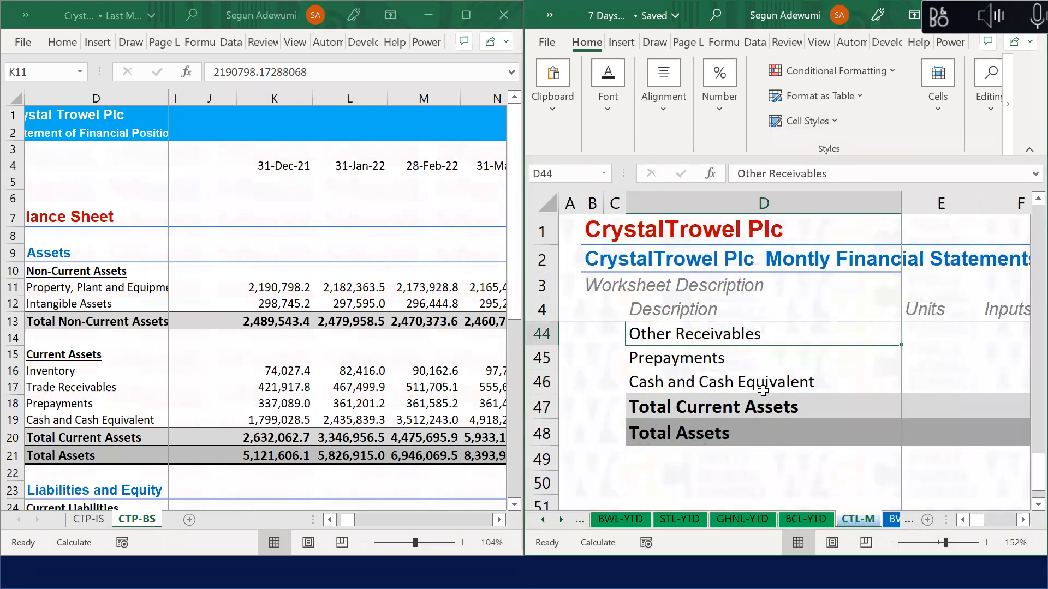
Step: Copy the Assets heading row 34 and paste it into row 50
left_click(536, 418)
key("ctrl+c")
key("ctrl+Down")
key("Up")
key("Up")
key("ctrl+Up")
key("Right")
key("Down")
key("Down")
key("Down")
key("Down")
key("Down")
key("Down")
key("Down")
key("Down")
key("Down")
key("Down")
key("Down")
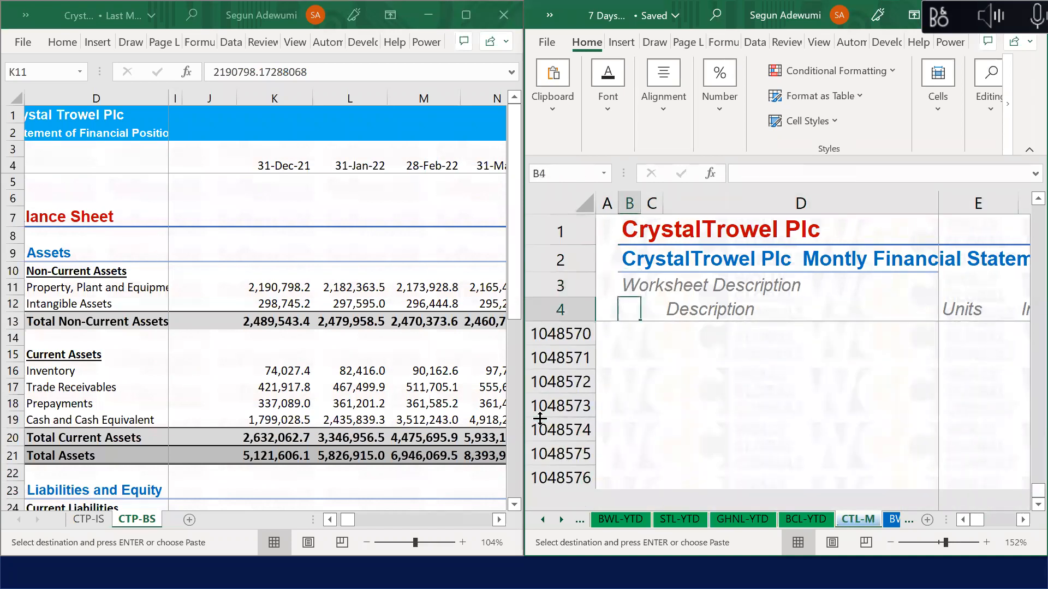
key("Down")
key("Down")
key("Down")
key("Down")
key("Down")
key("Down")
key("Down")
key("Down")
key("Down")
key("Down")
key("Down")
key("Down")
key("Down")
key("Down")
key("Down")
key("Down")
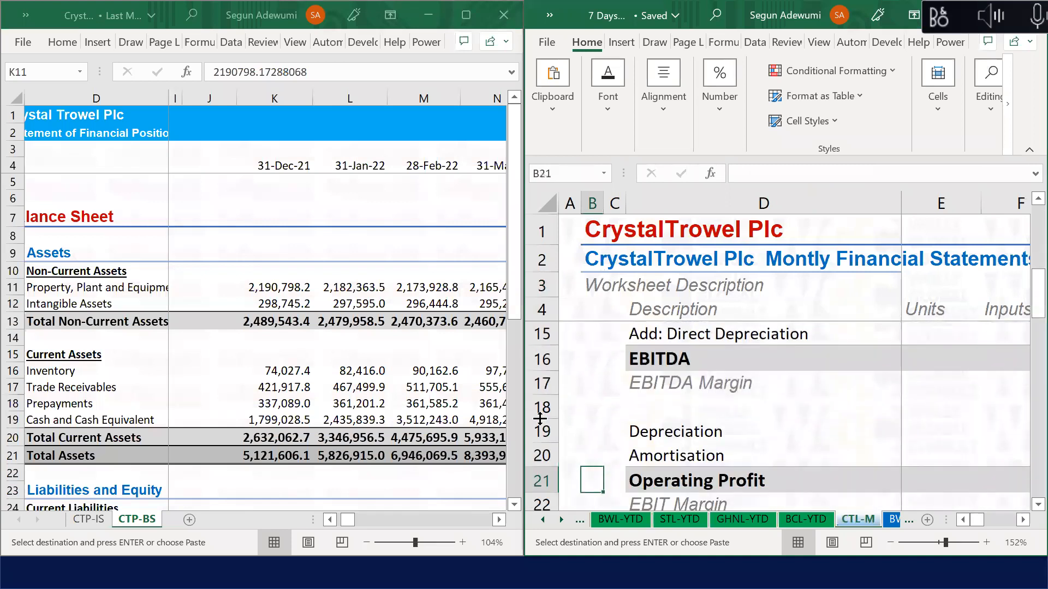
key("Down")
key("Down")
key("Down")
key("Down")
key("Down")
key("Down")
key("Down")
key("Down")
key("Down")
key("Down")
key("Down")
key("Down")
key("Down")
key("Down")
key("Down")
key("Down")
key("Down")
key("Down")
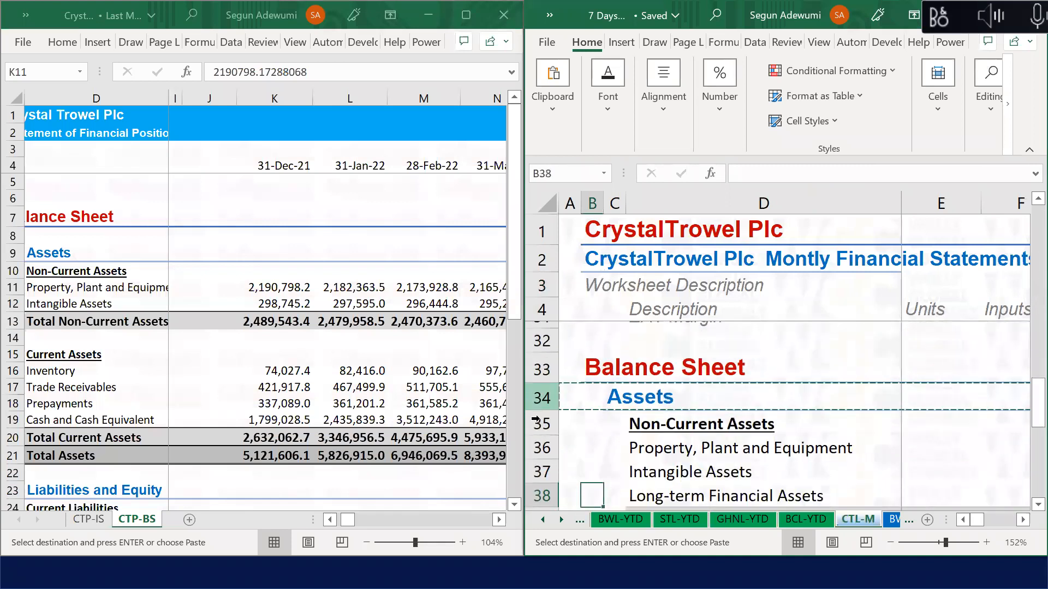
key("Down")
key("Down")
key("Down")
key("Down")
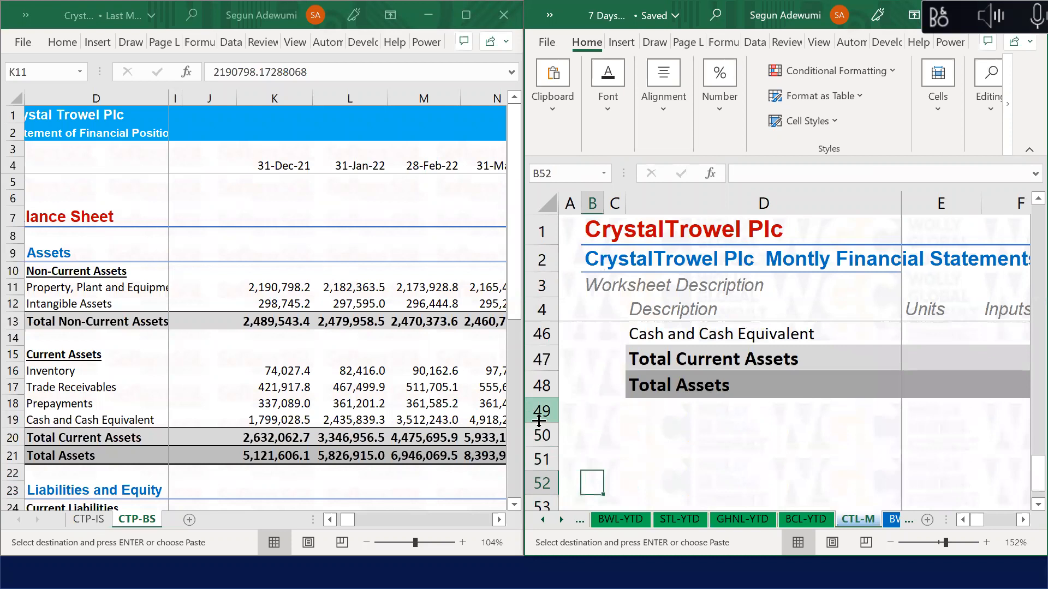
left_click(540, 435)
key("ctrl+v")
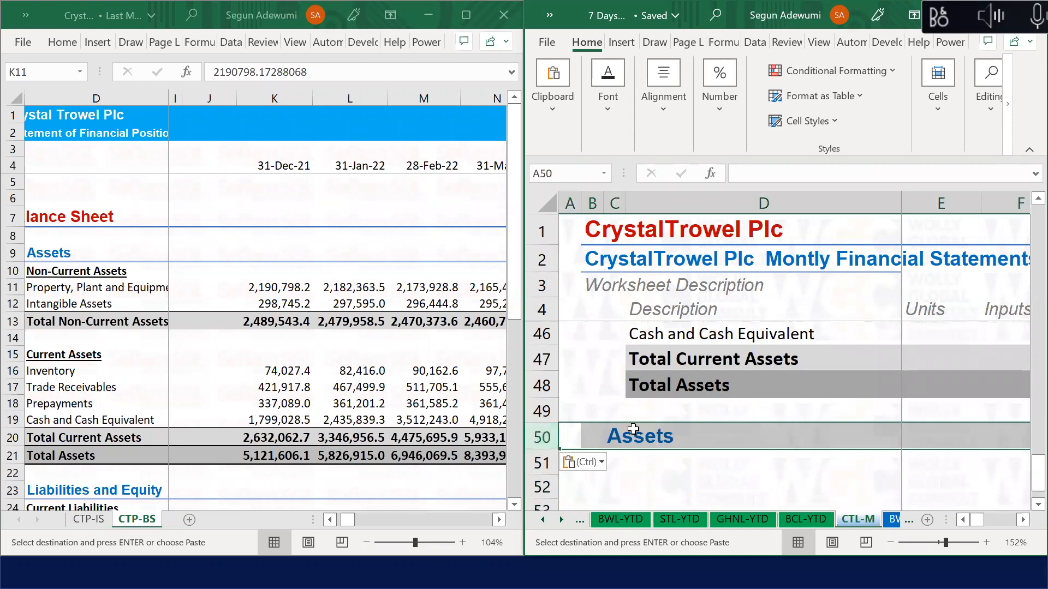
Step: Retype the pasted heading in C50 as 'Liabilities and Equities'
left_click(633, 429)
key("Left")
key("Right")
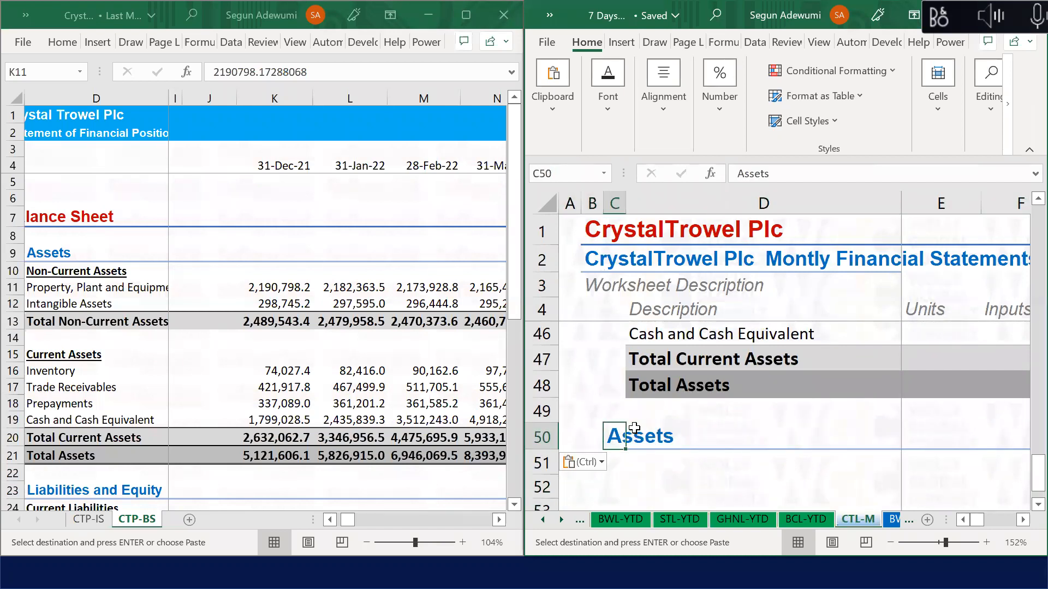
type("Li")
type("bi")
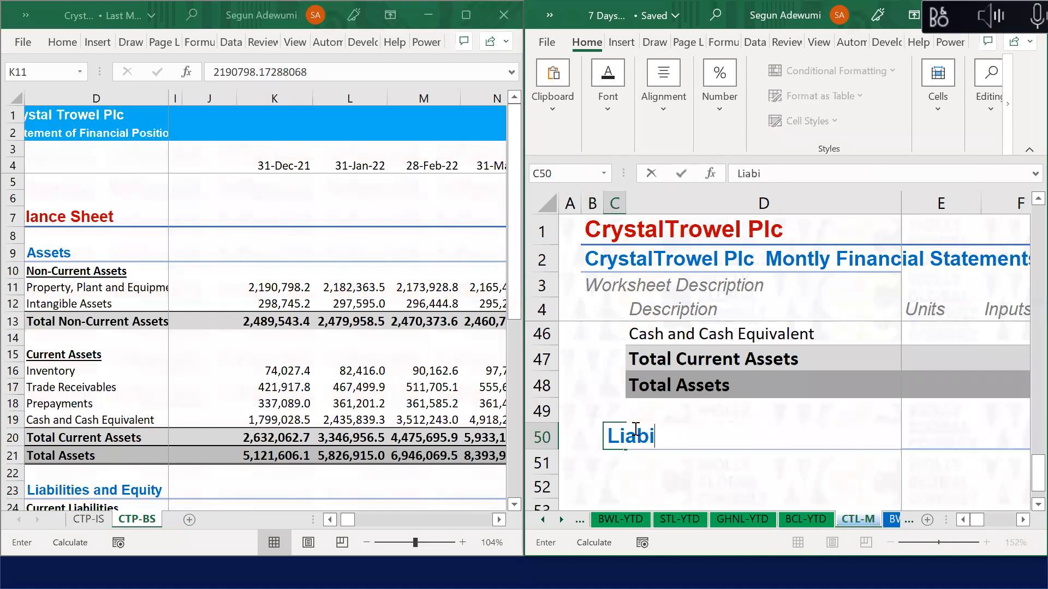
type("lities and EQu")
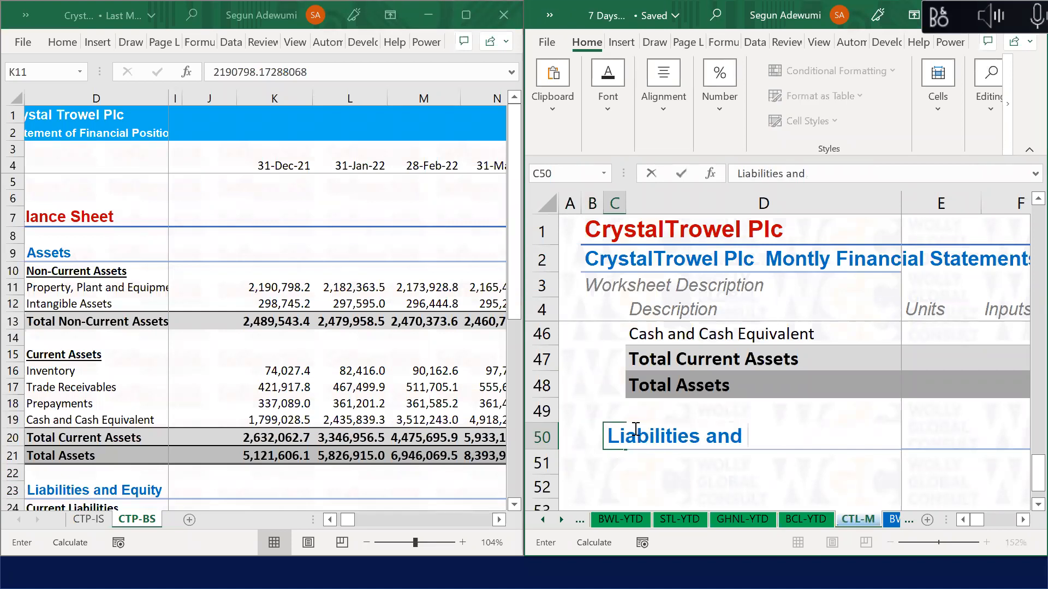
key("BackSpace")
key("BackSpace")
type("quities")
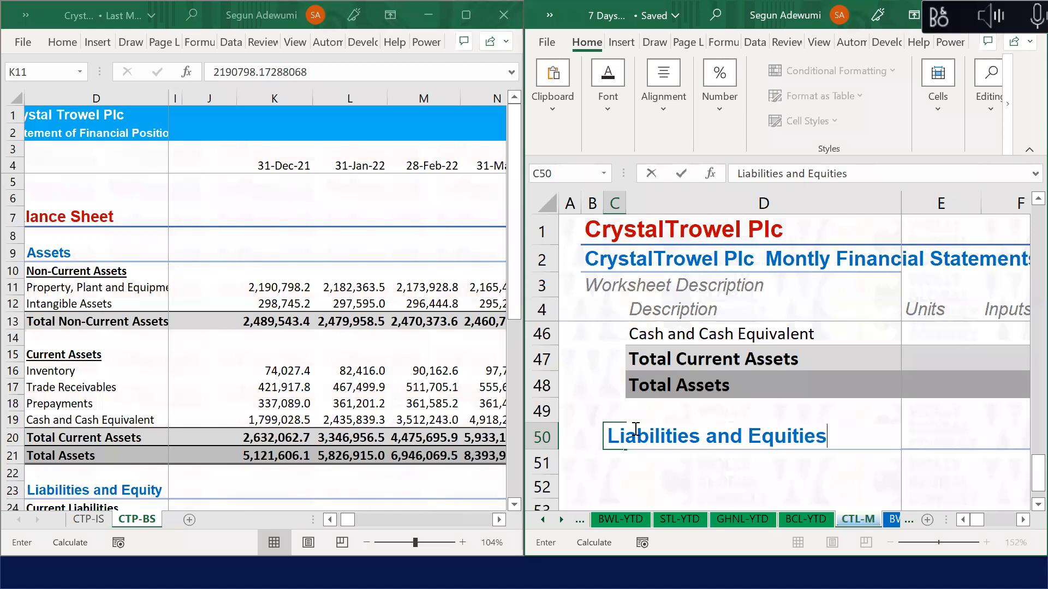
key("Return")
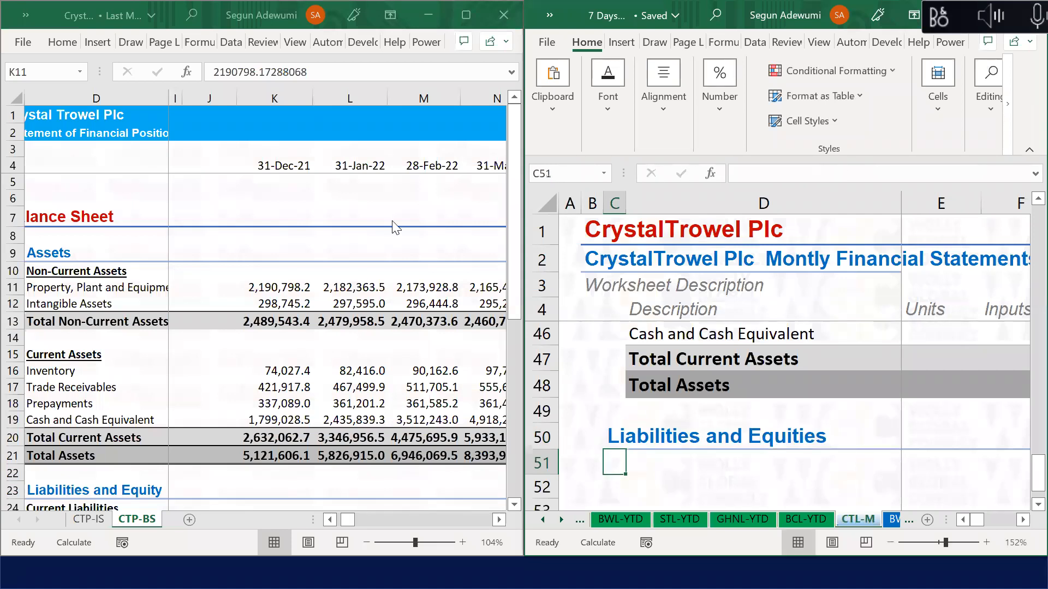
Step: Add a bold, underlined 'Current Liabilites' heading in D51
left_click(721, 461)
type("Current Liabilites")
key("Return")
left_click(722, 461)
key("ctrl+b")
key("ctrl+u")
key("Return")
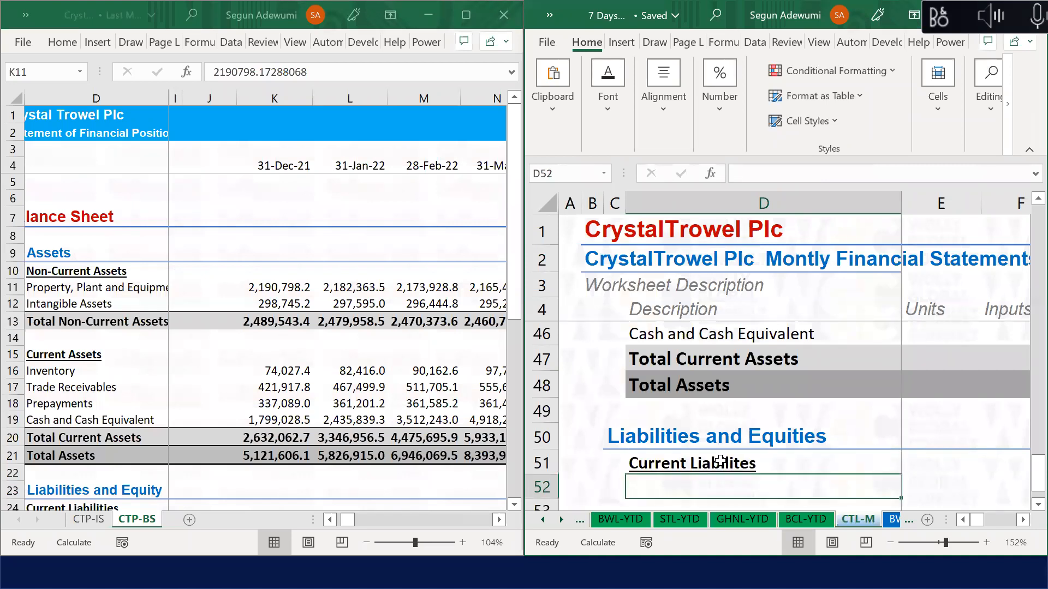
Step: List Trade Payables, Other Payables, Accrual, Tax Payable and Bank Overdraft under the heading
type("Trade Payab")
key("BackSpace")
key("BackSpace")
type("yables")
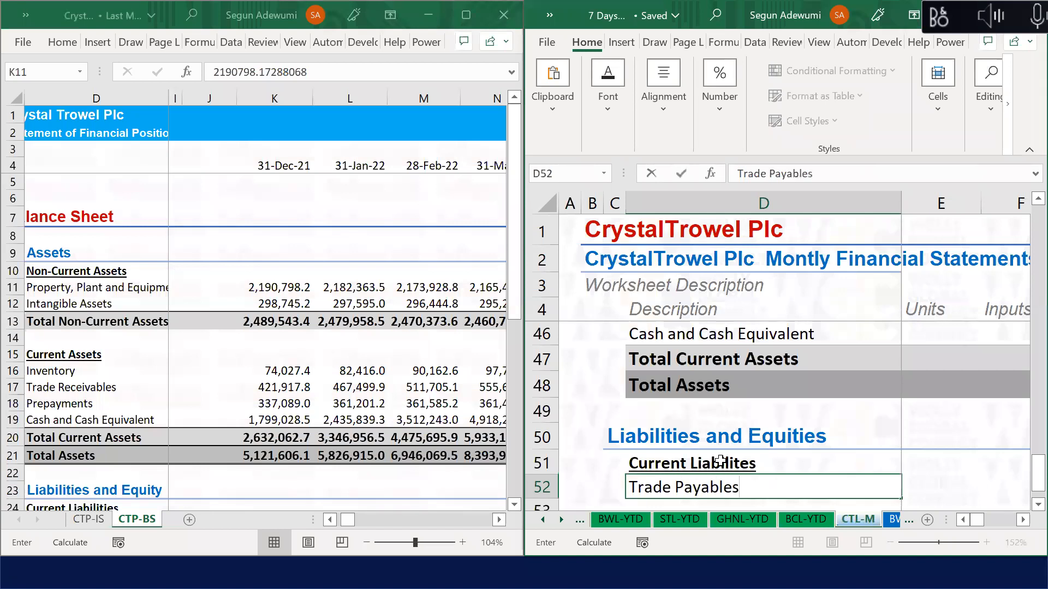
key("Return")
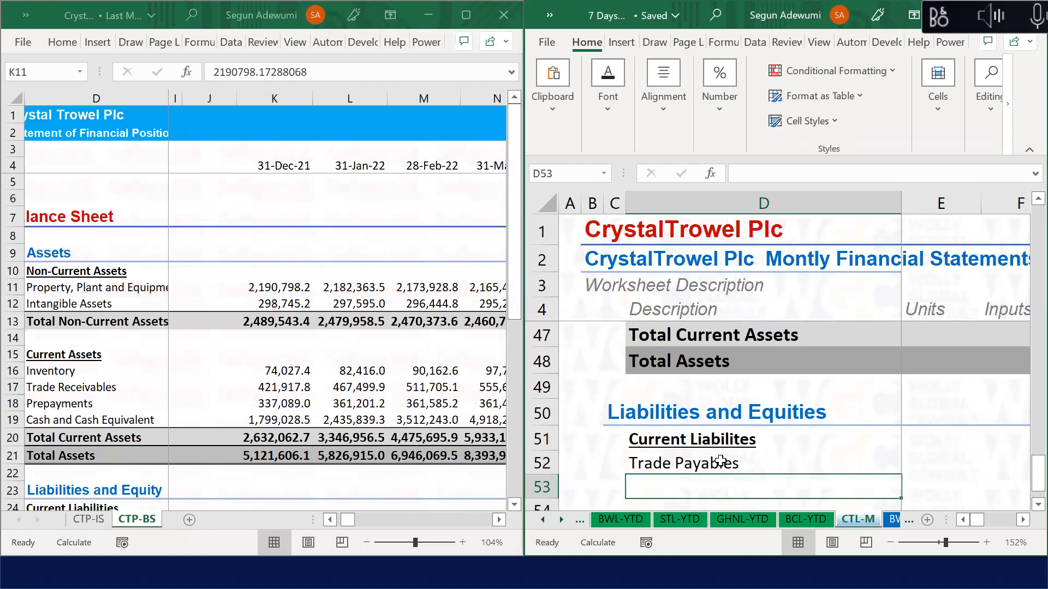
type("Other p")
key("BackSpace")
type("Payables")
key("Return")
type("Accruals")
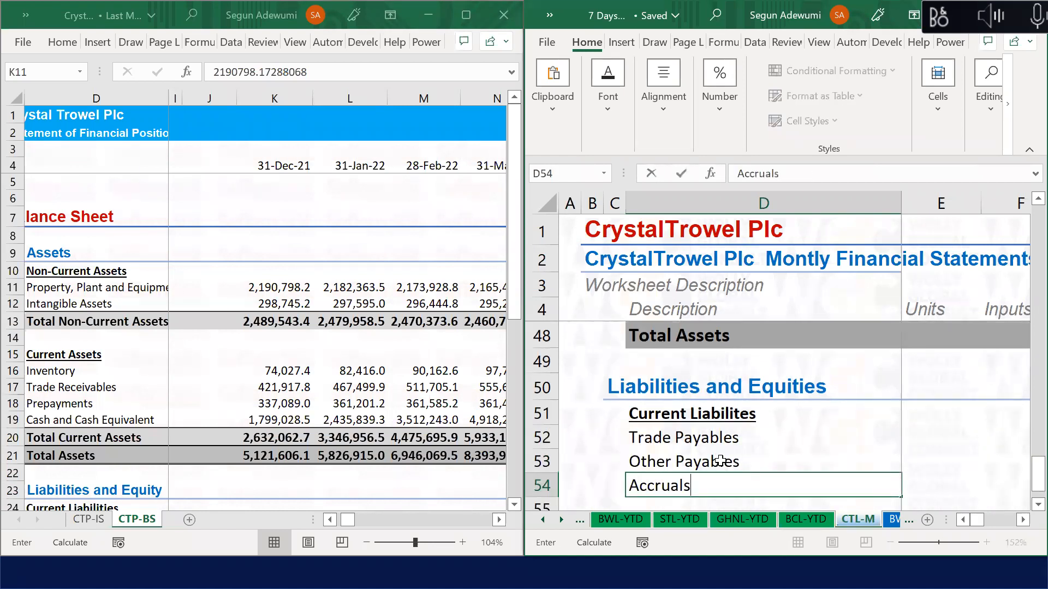
key("Return")
type("Ban")
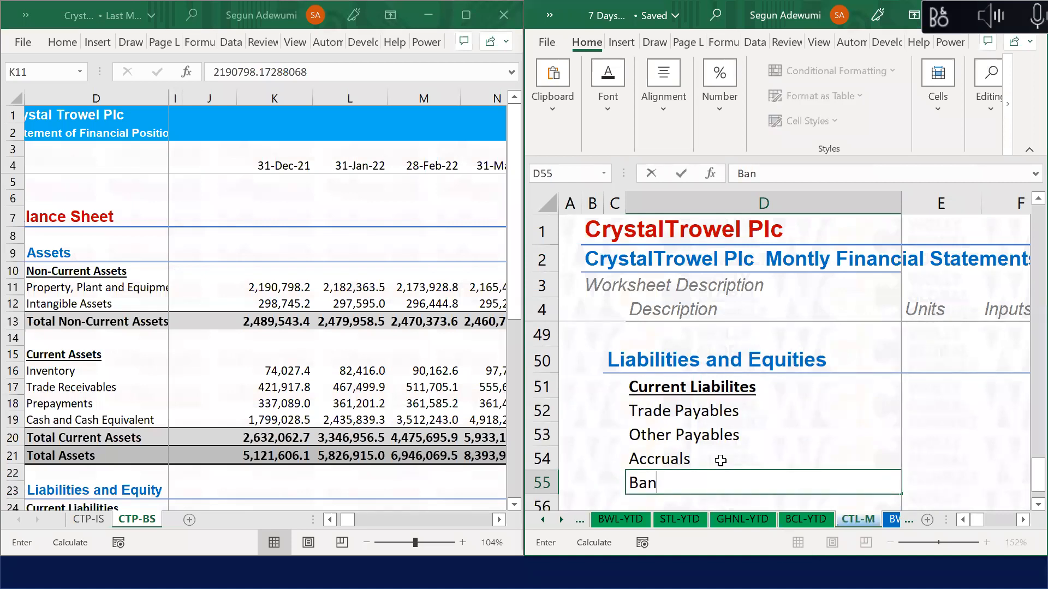
key("Escape")
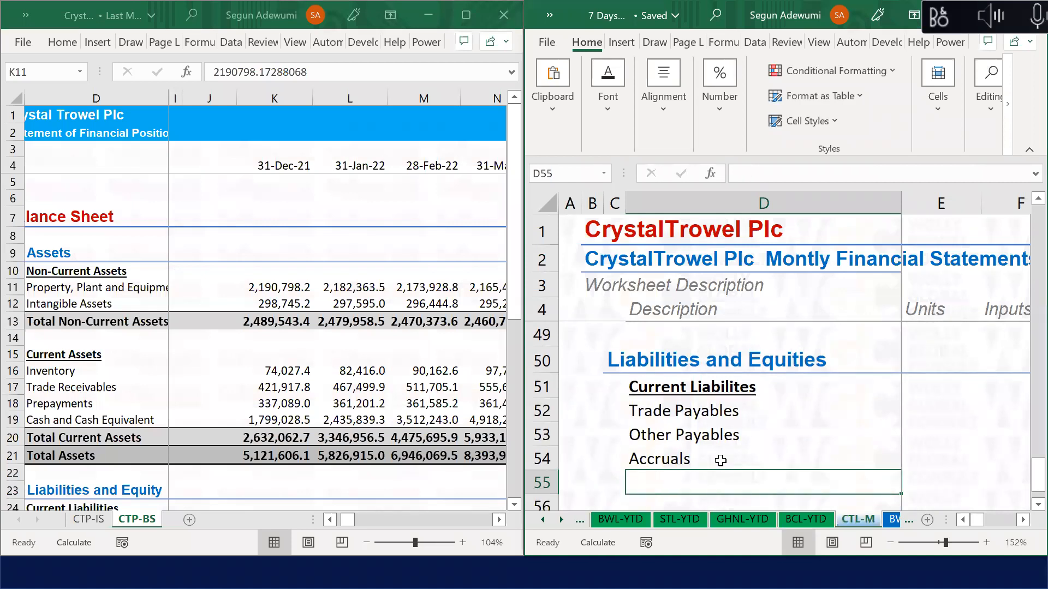
type("Tax Pa")
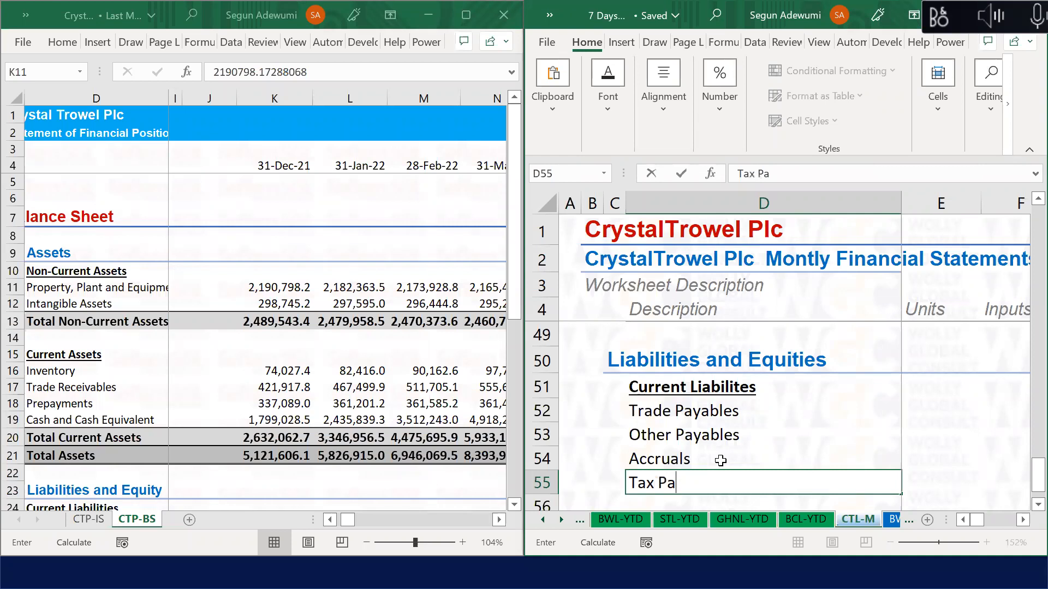
type("yable")
key("Return")
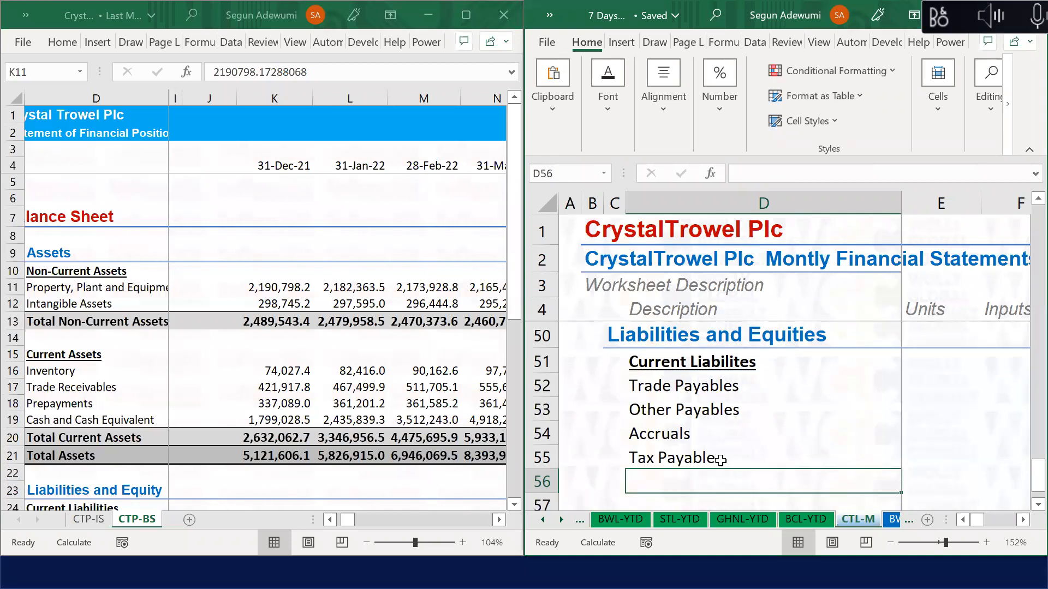
type("Bank Ov")
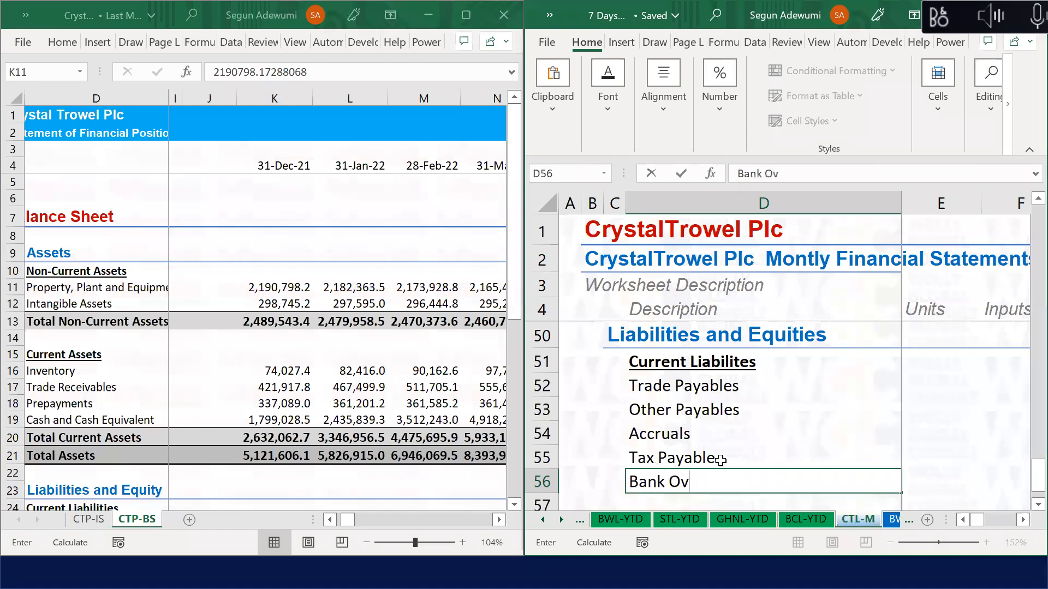
type("erdraft")
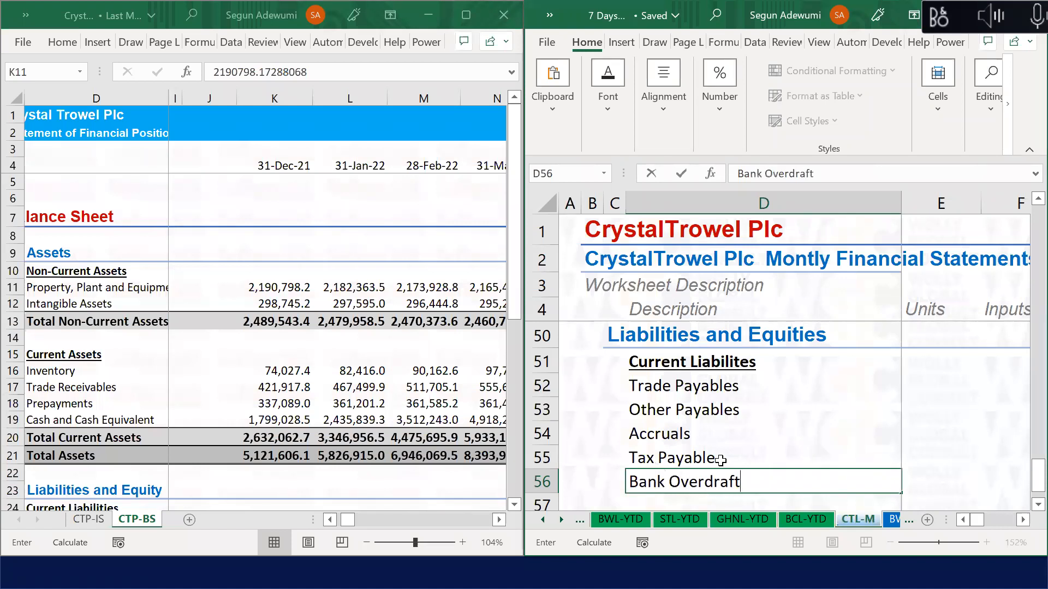
key("Return")
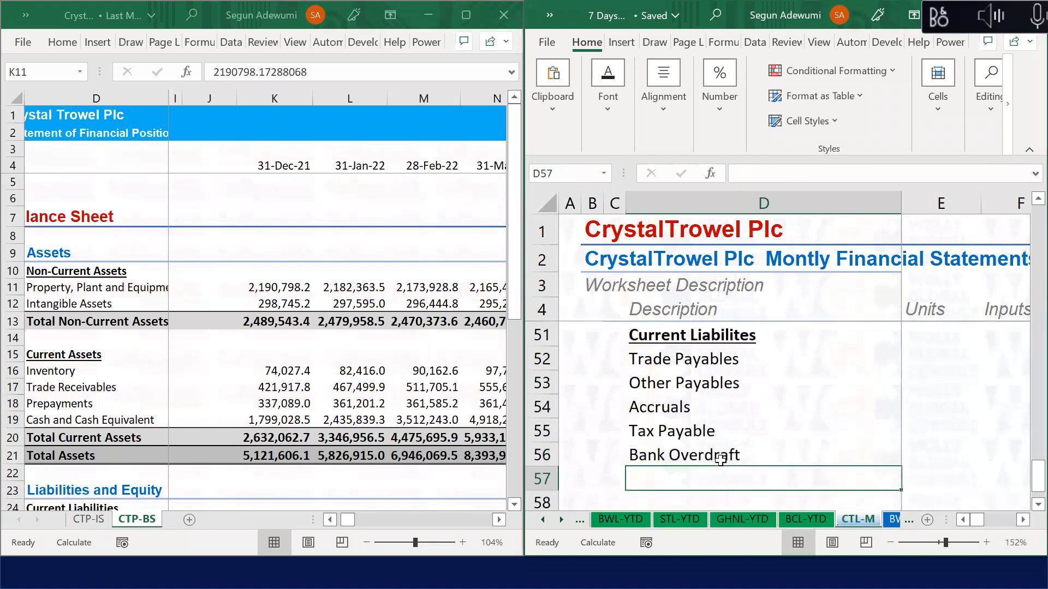
Step: Add a Total Current Liabilities row in D57 styled with the Sub-Total cell style
key("Up")
key("Down")
type("Total Current A")
key("BackSpace")
type("L")
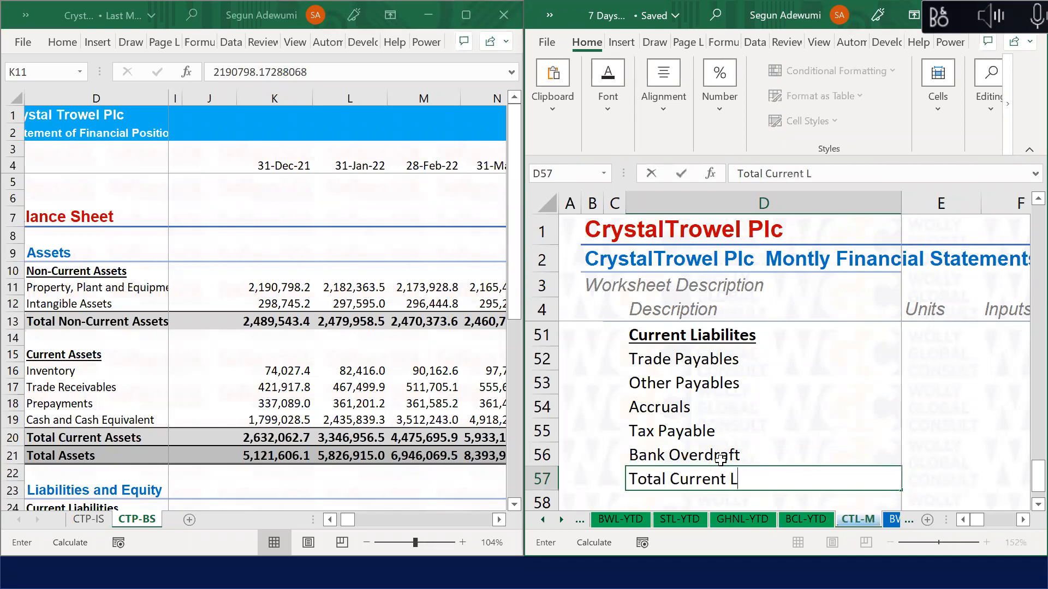
type("iabilities")
key("Return")
key("Up")
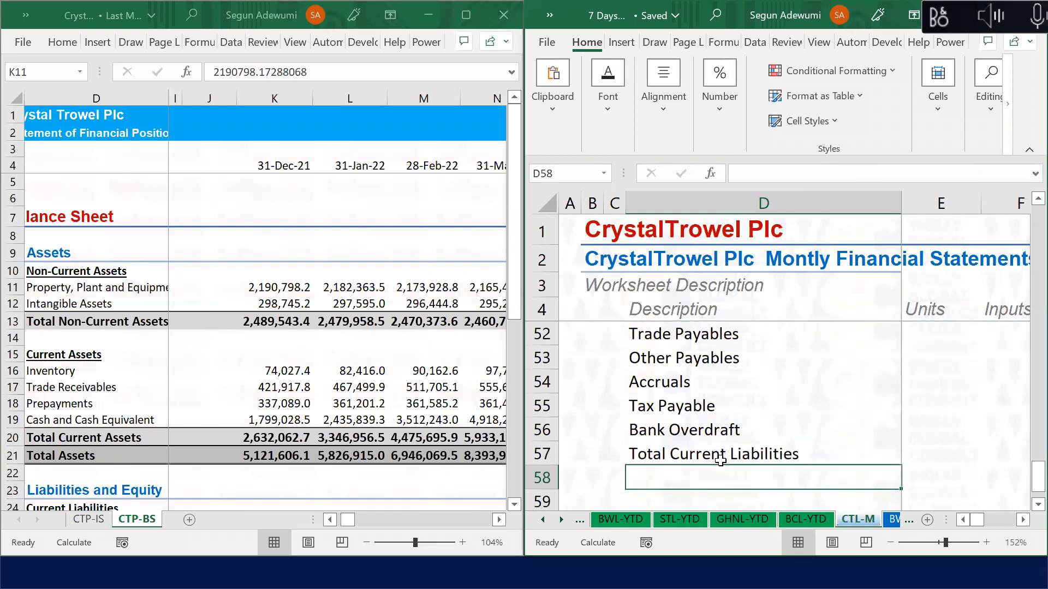
key("ctrl+shift+Right")
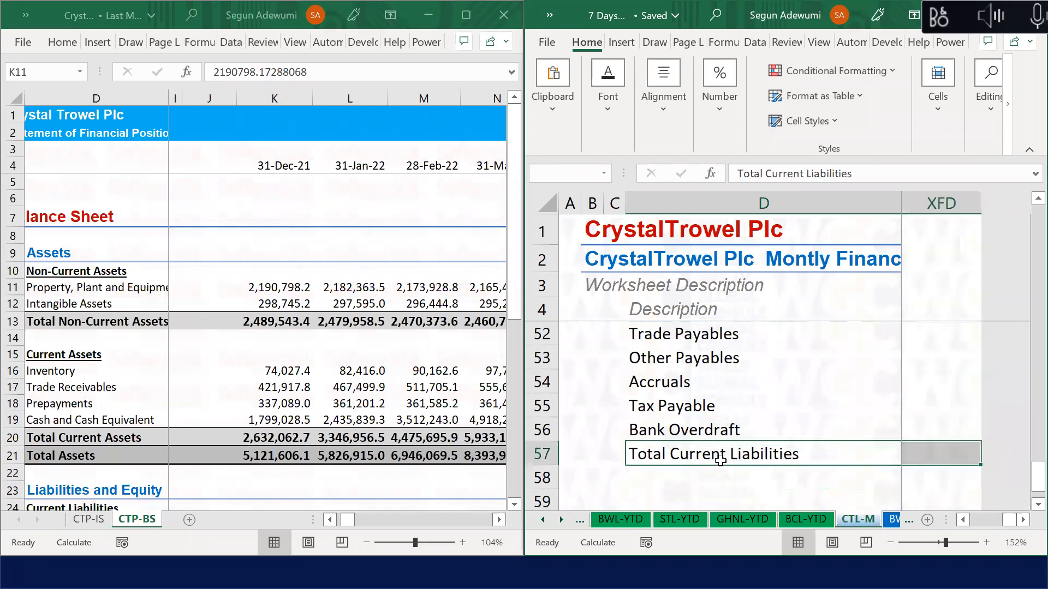
key("alt+h")
key("j")
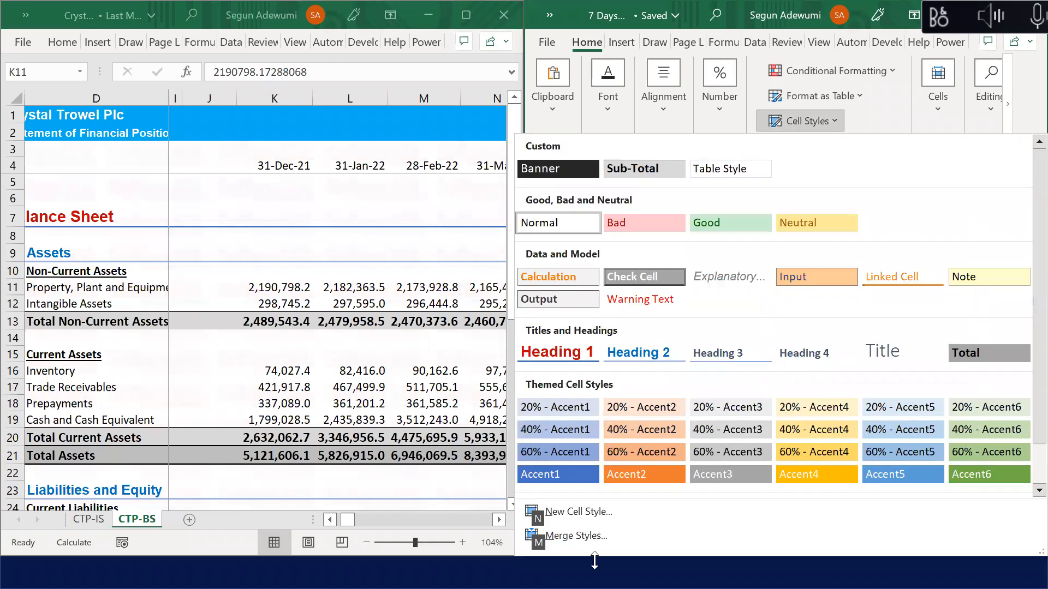
left_click(628, 168)
key("Down")
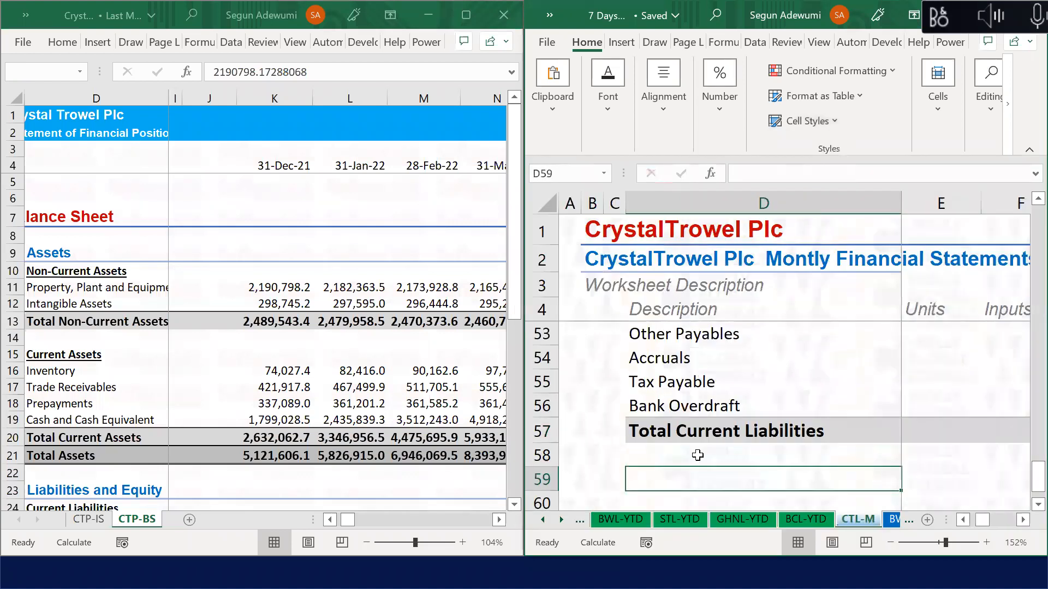
Step: Add a bold, underlined 'Non-Current Liabilities' heading in D59 after a blank row
key("Up")
key("Down")
key("Up")
key("Down")
key("Down")
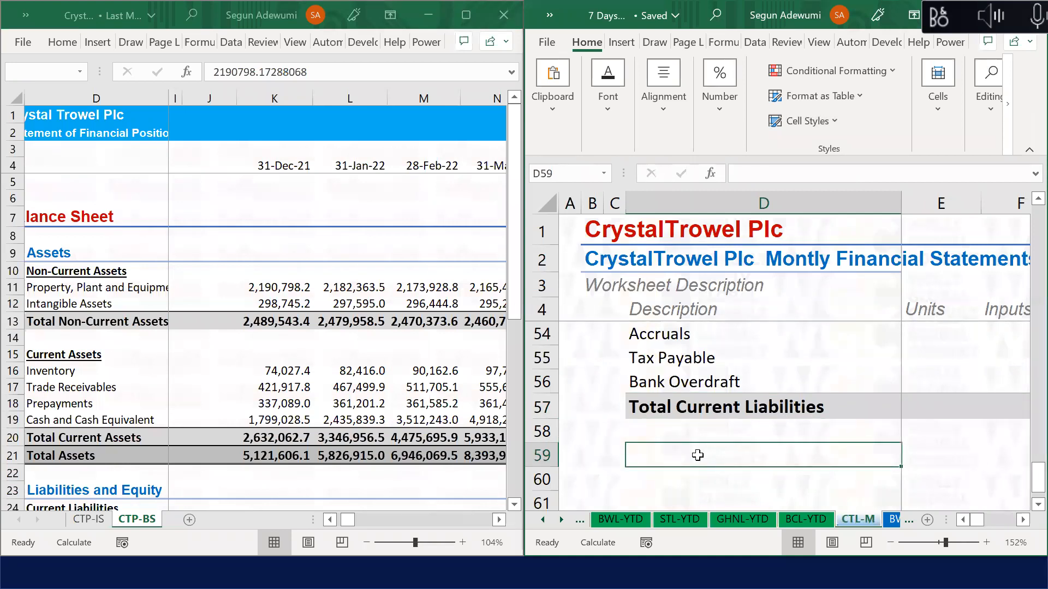
type("T")
key("Escape")
type("NOn")
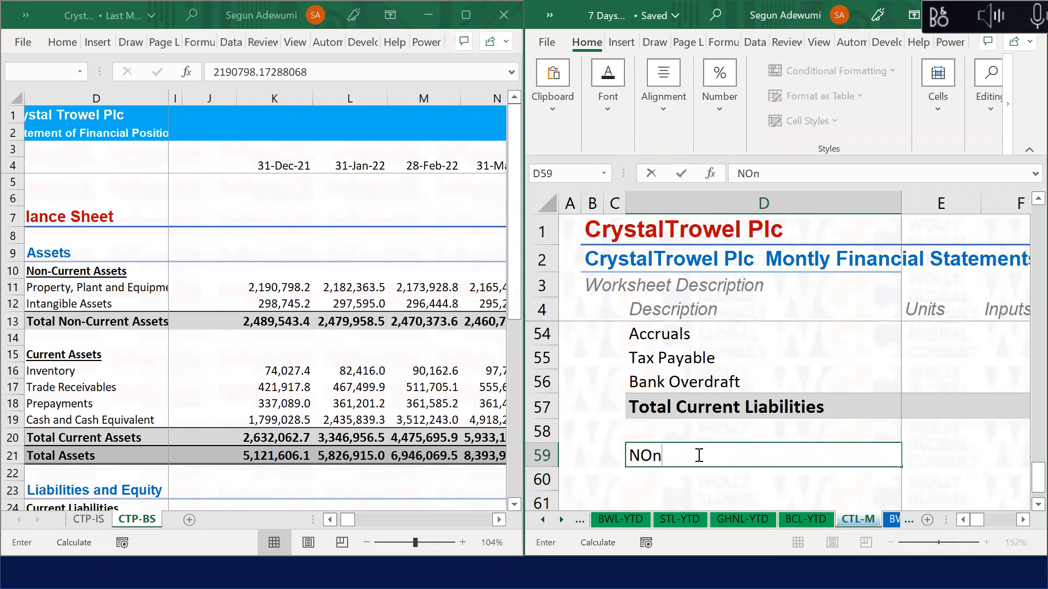
key("BackSpace")
key("BackSpace")
type("on0")
key("BackSpace")
type("-Current Li")
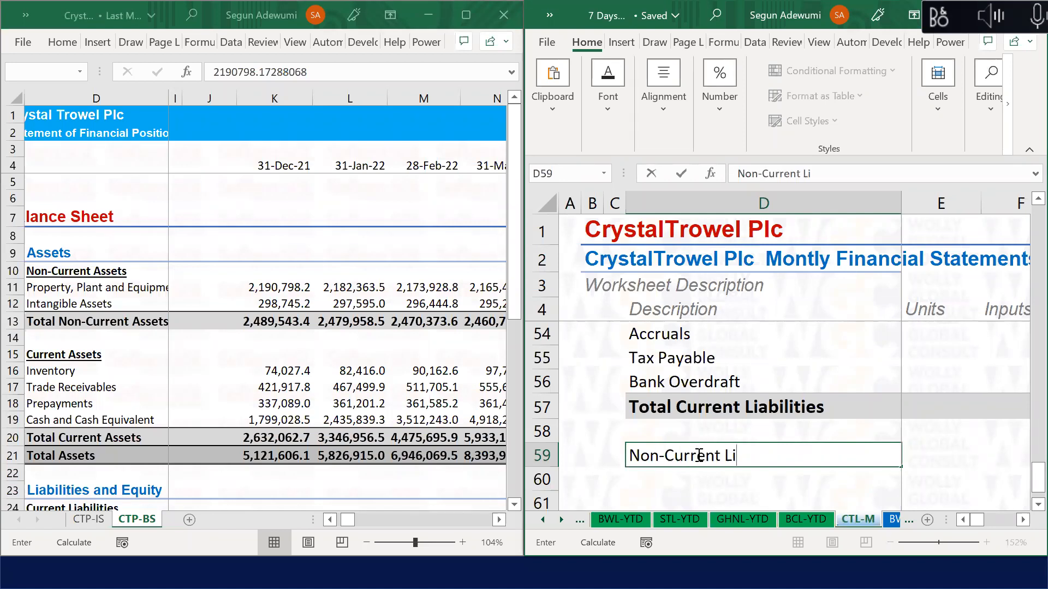
type("abilities")
key("ctrl+Return")
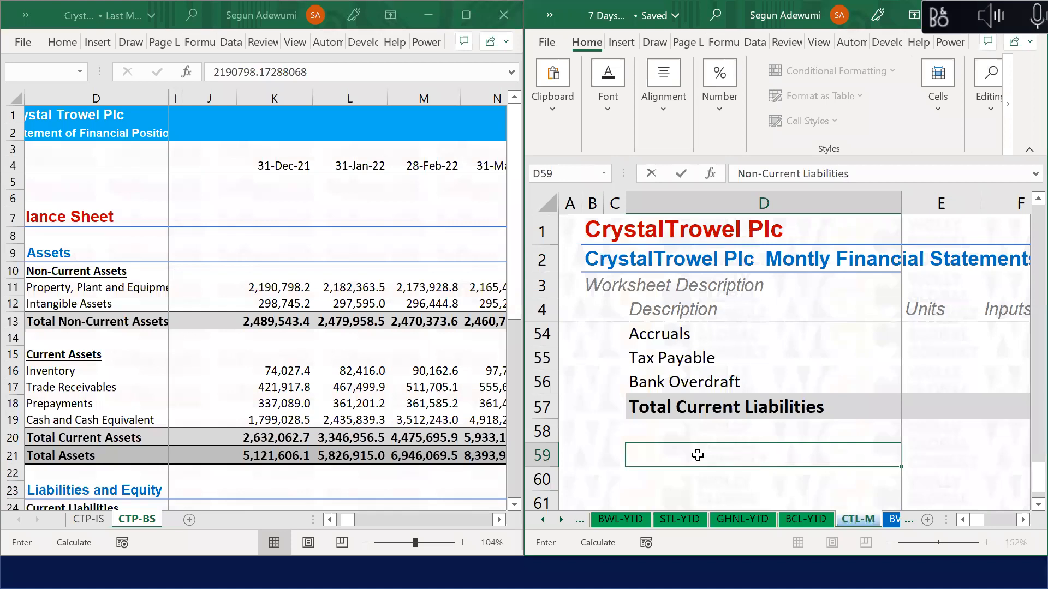
key("ctrl+b")
key("ctrl+u")
key("Return")
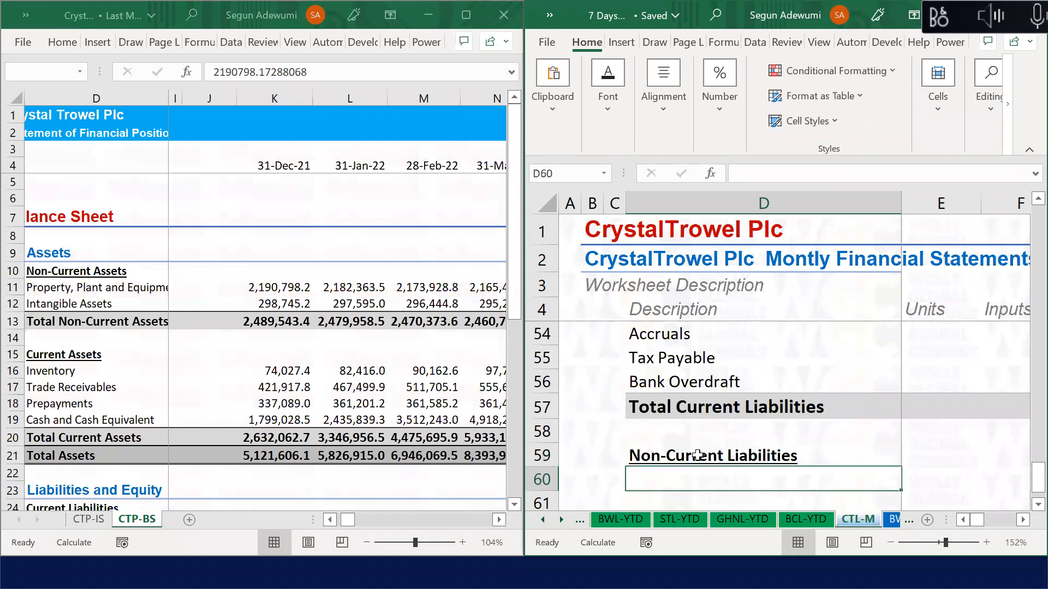
Step: Enter the Long-term Loan line item in D60
type("Long")
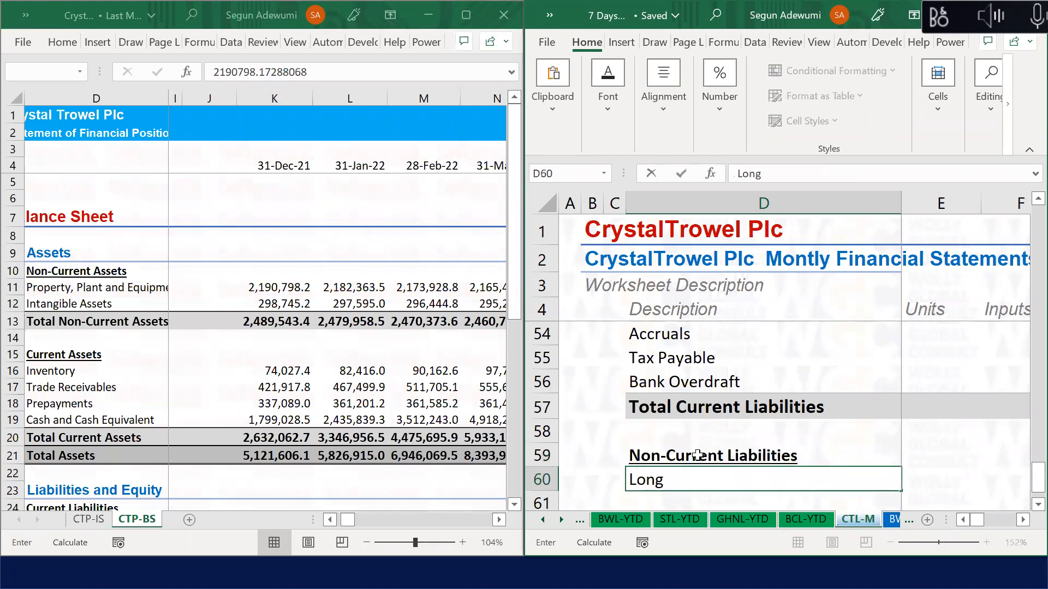
type("-term LOan")
key("BackSpace")
key("BackSpace")
type("a")
key("BackSpace")
key("BackSpace")
type("a")
key("BackSpace")
type("oan")
key("Return")
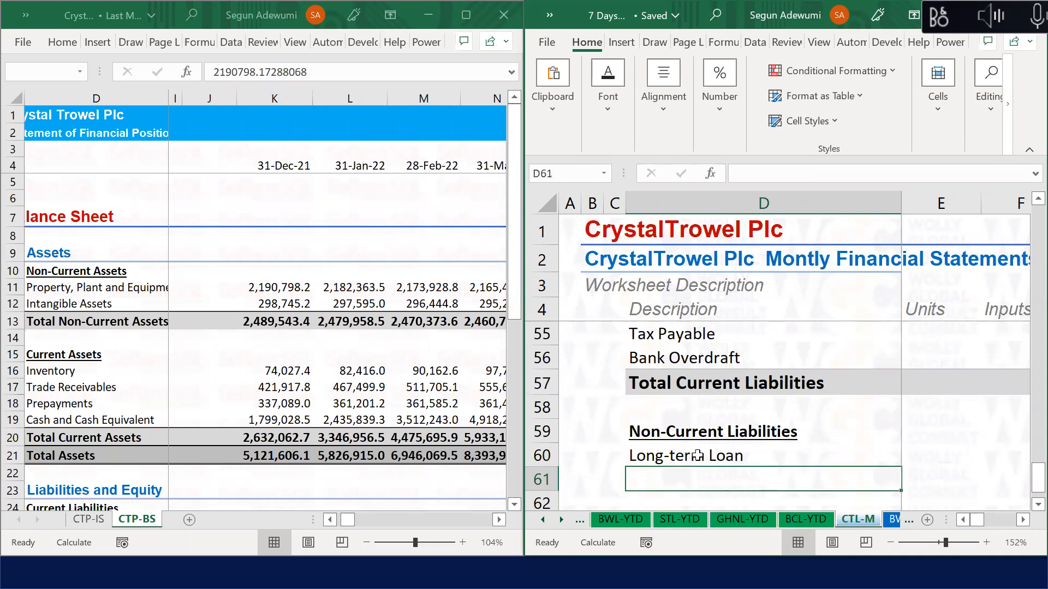
Step: Add a Total Non-Current Liabilities row in D61 styled as Sub-Total
type("Total Non")
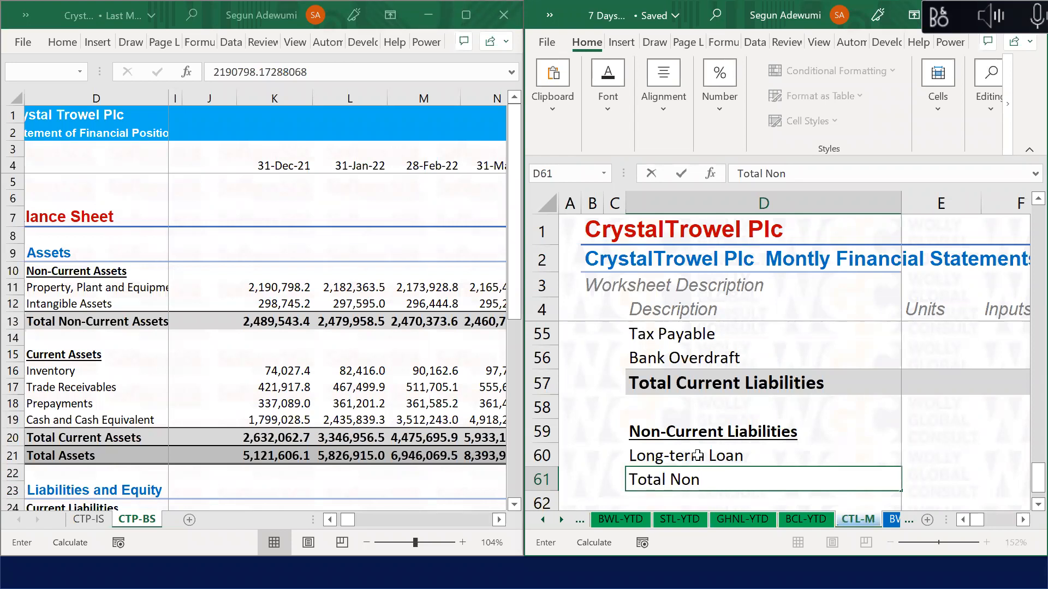
type("Non")
key("BackSpace")
key("BackSpace")
key("BackSpace")
key("BackSpace")
type("-Current Liabilities")
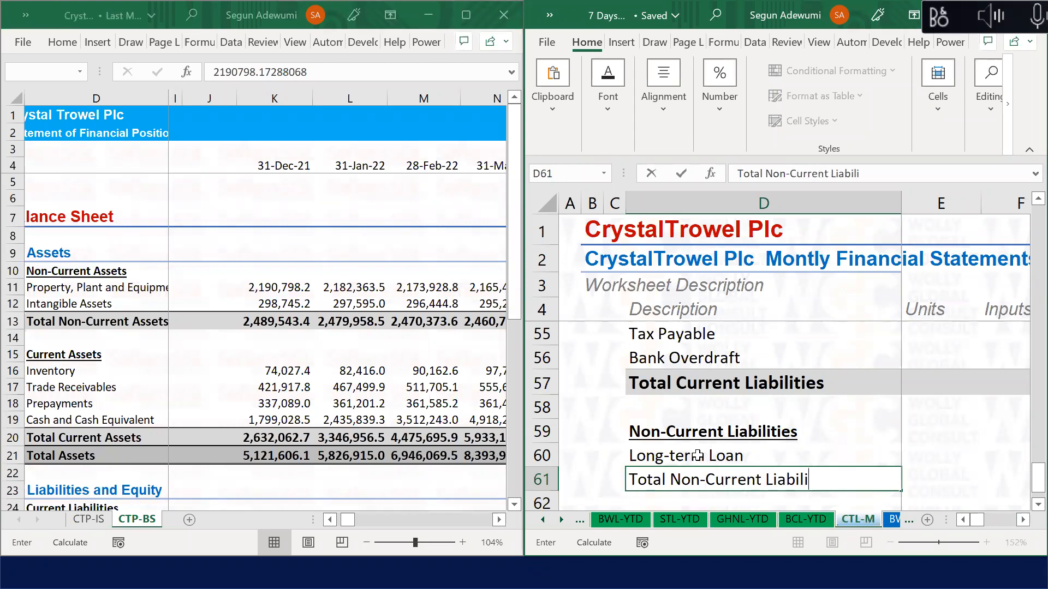
key("Return")
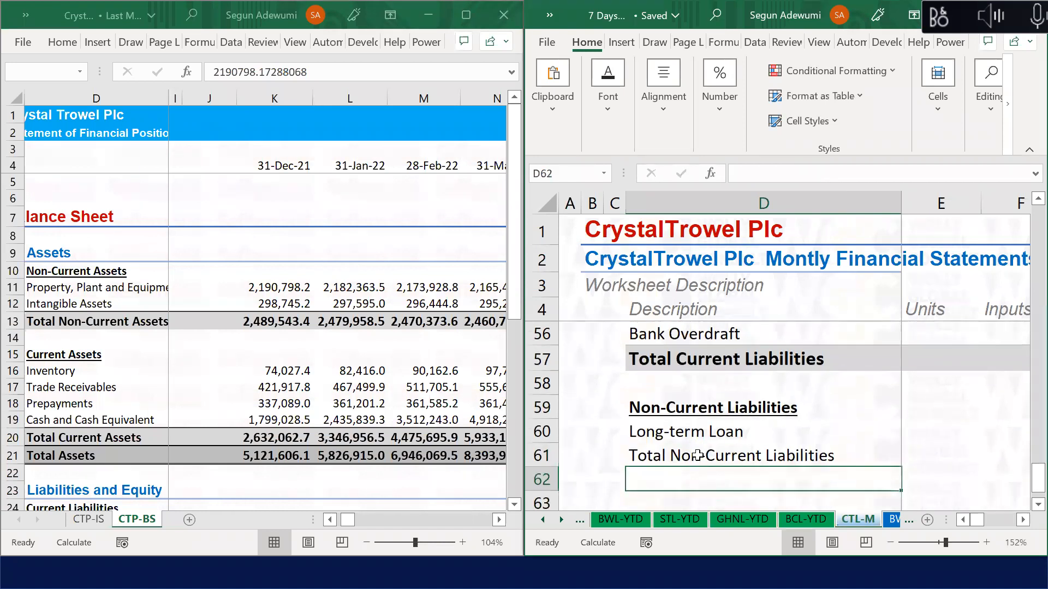
left_click(698, 456)
key("ctrl+shift+Right")
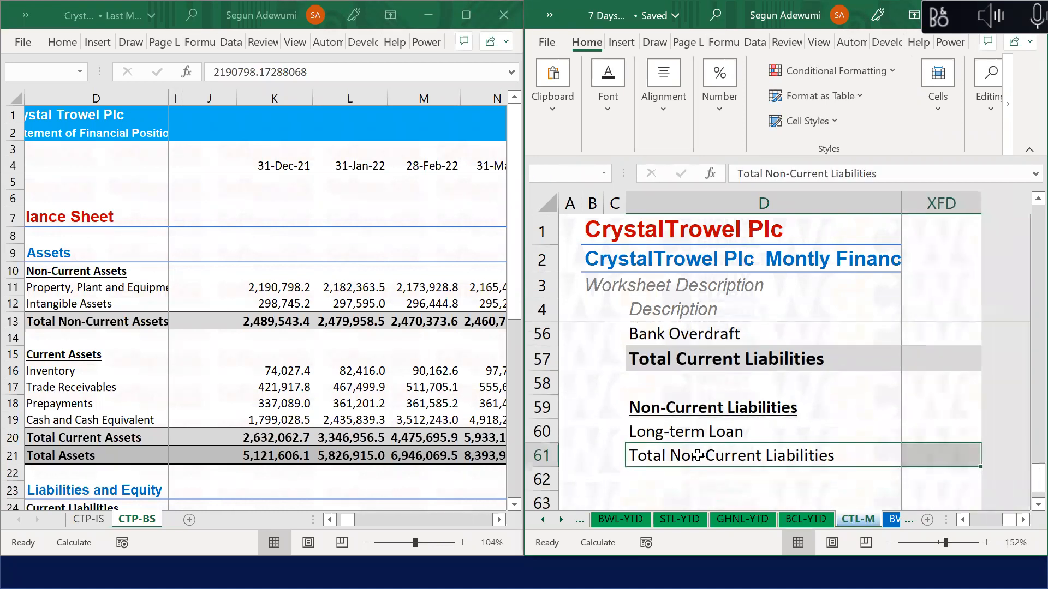
key("alt+h")
key("j")
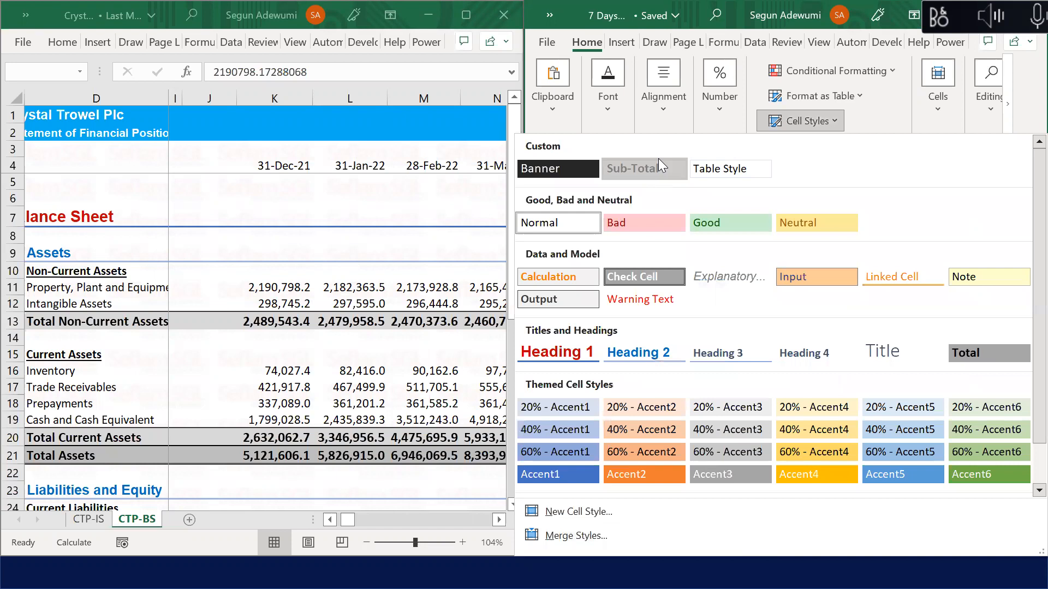
left_click(658, 160)
left_click(692, 475)
scroll(692, 475, "down", 1)
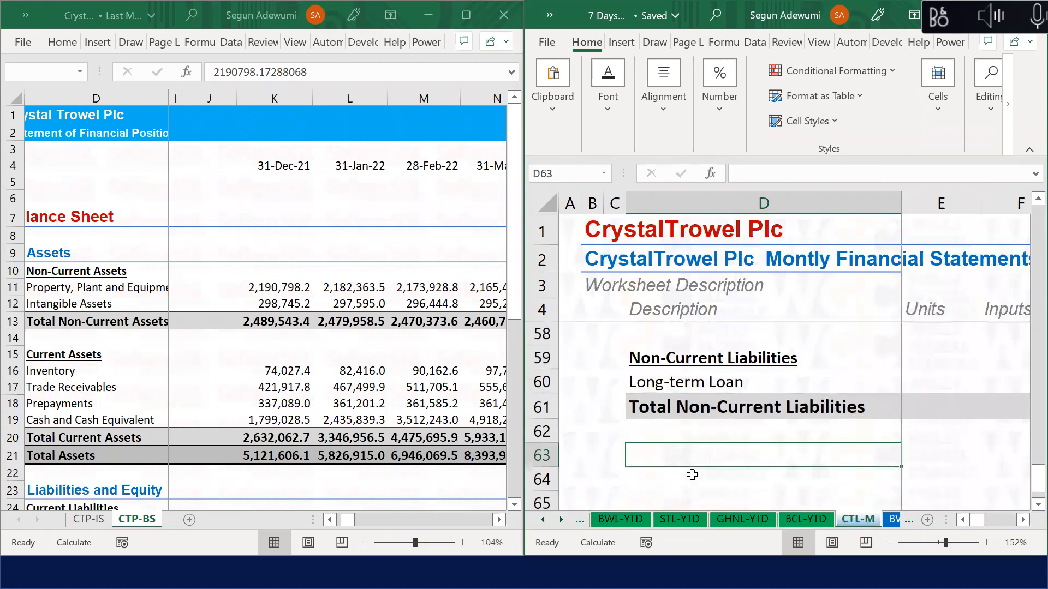
Step: Add a bold 'Equity' heading in D63
type("Equity")
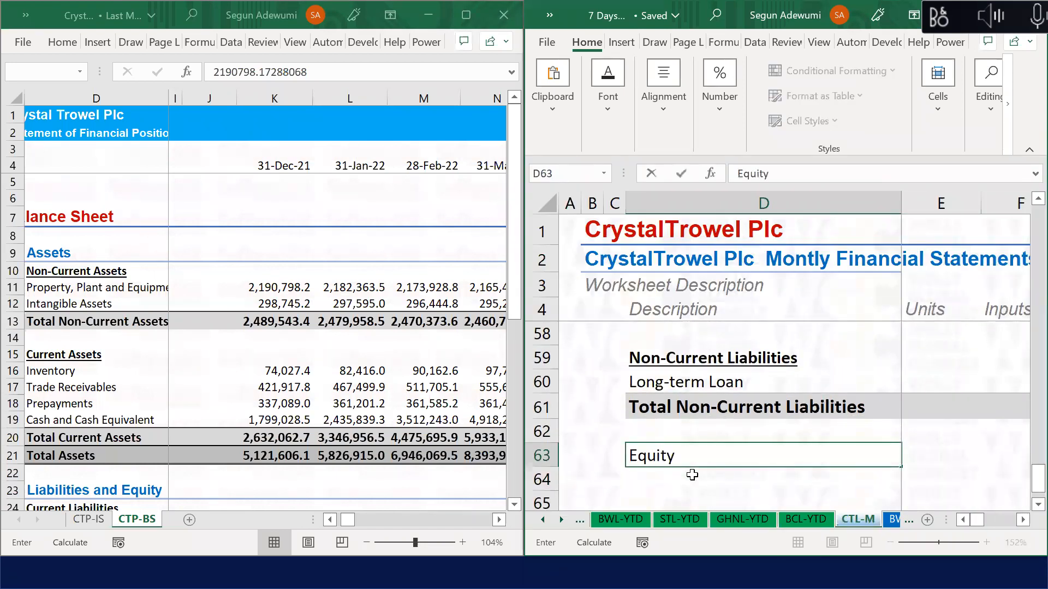
key("Return")
key("Up")
key("ctrl+b")
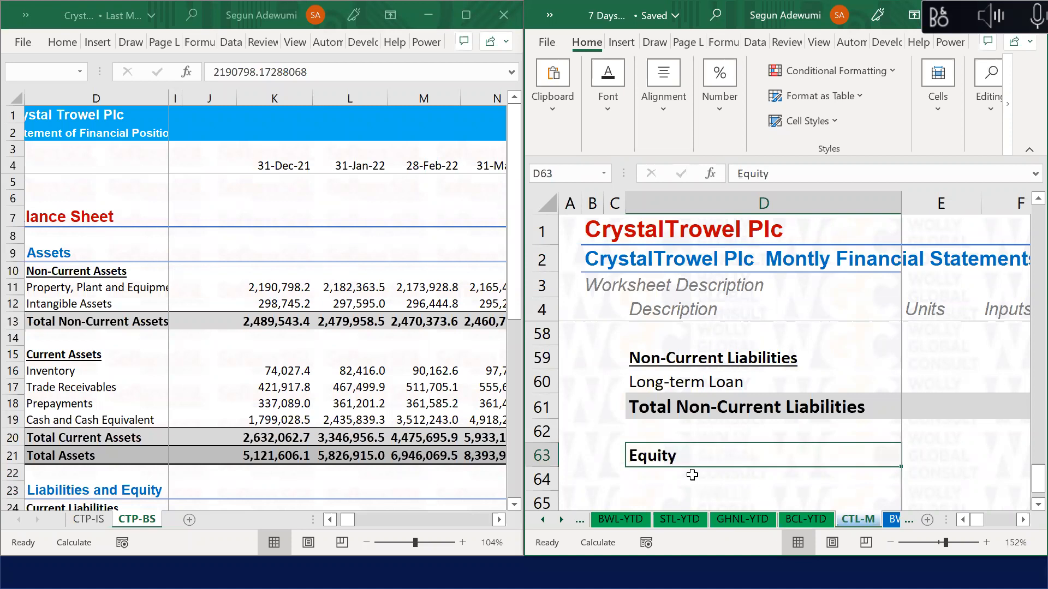
key("Down")
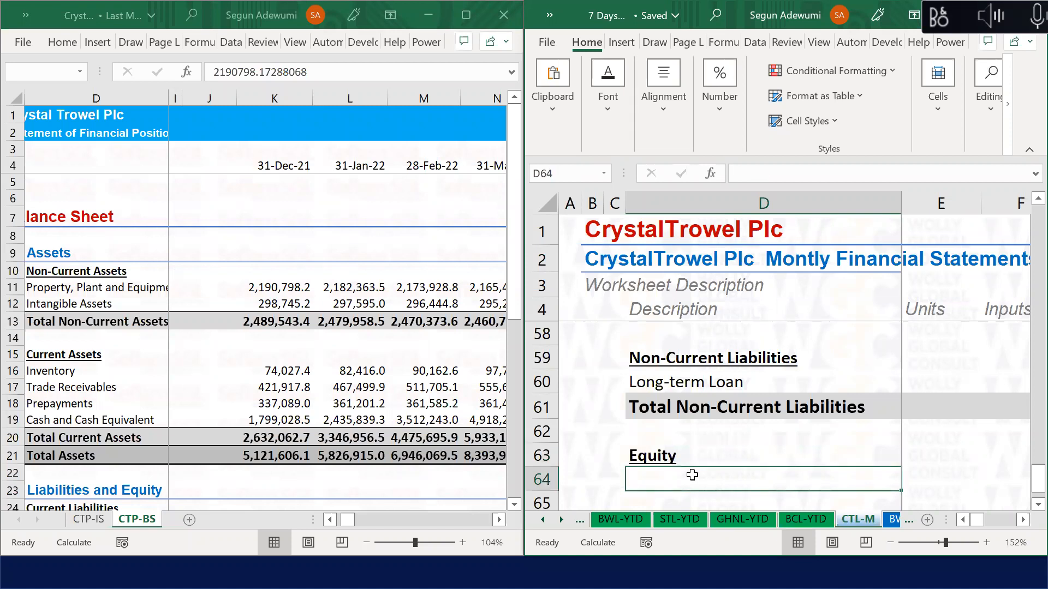
Step: List Share Capital and Retained Earnings under the Equity heading
type("Share Capital")
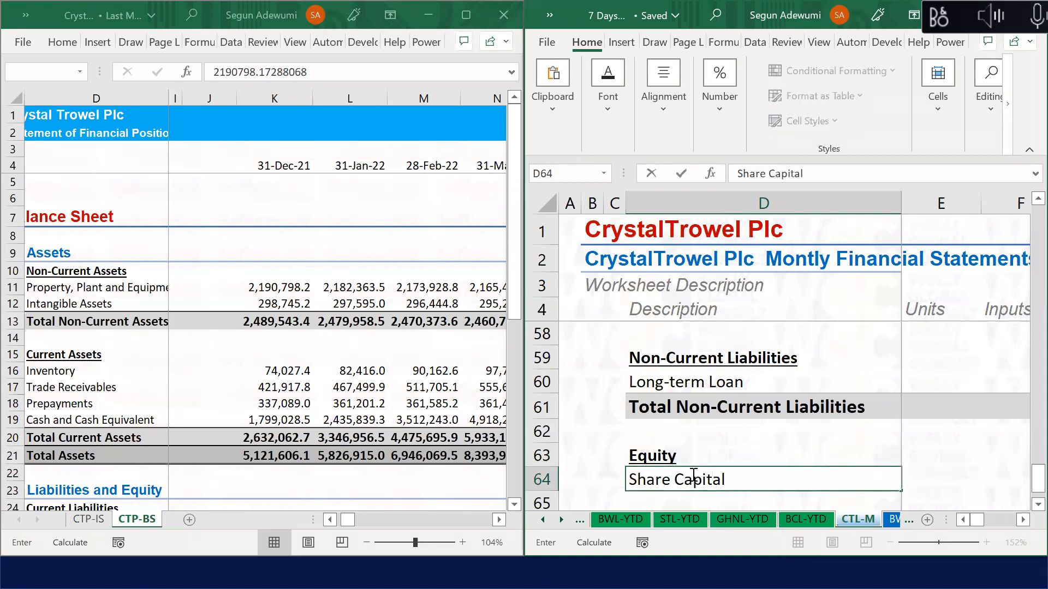
key("Return")
type("Retaioned")
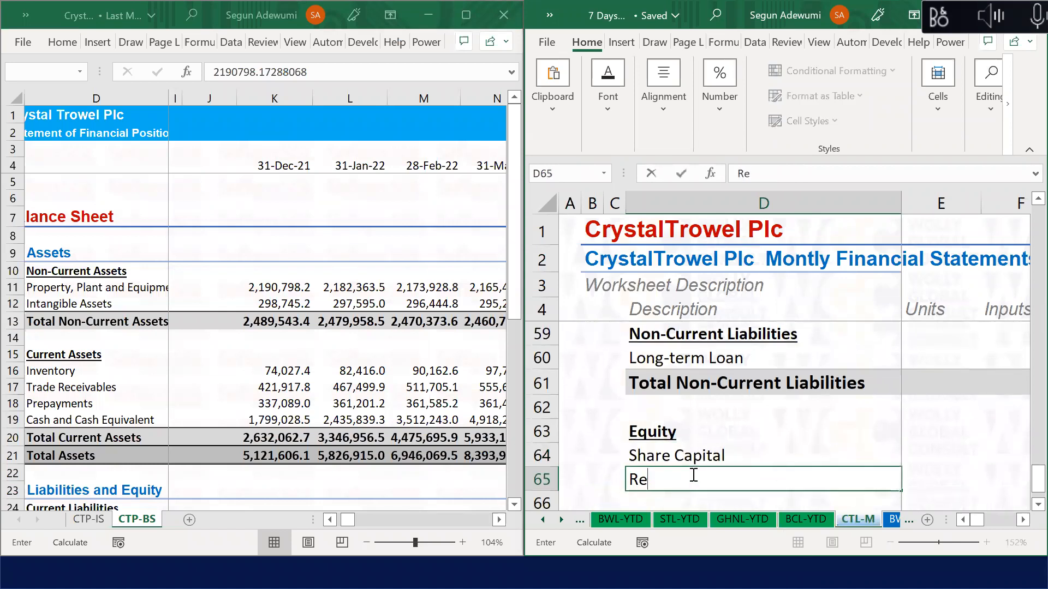
key("BackSpace")
key("BackSpace")
key("BackSpace")
key("BackSpace")
type("ned Eaer")
key("BackSpace")
key("BackSpace")
key("BackSpace")
type("arnings")
key("Return")
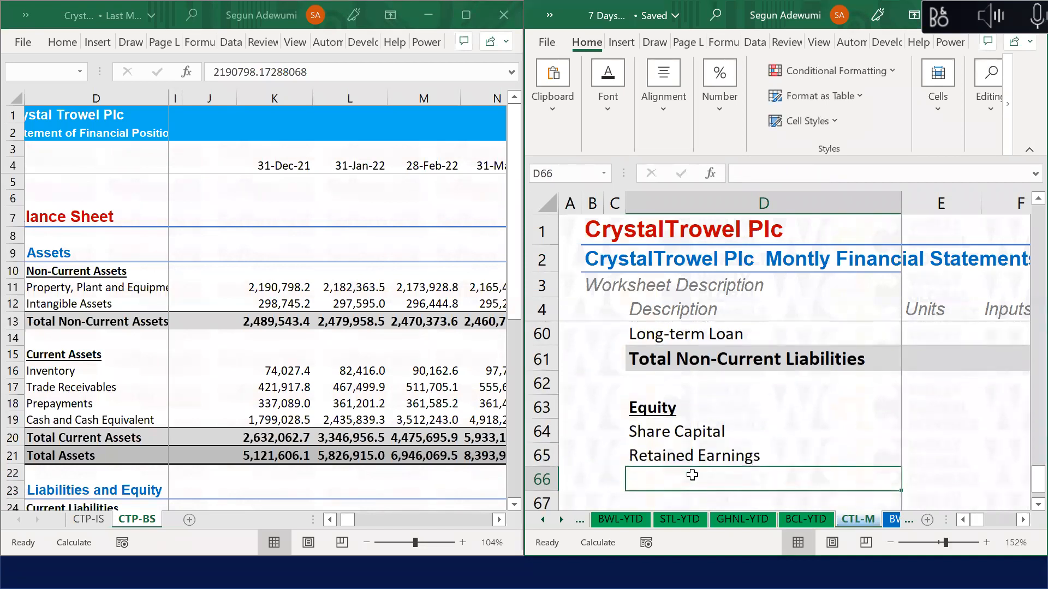
Step: Add a Total Equity row and give it the Sub-Total cell style
type("Total")
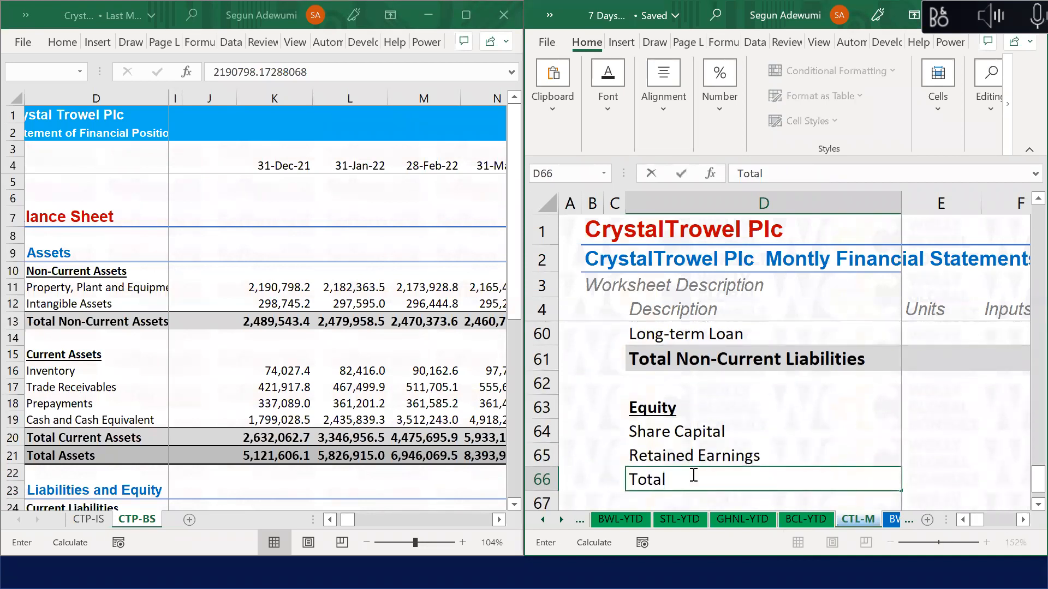
type(" Equity")
key("Return")
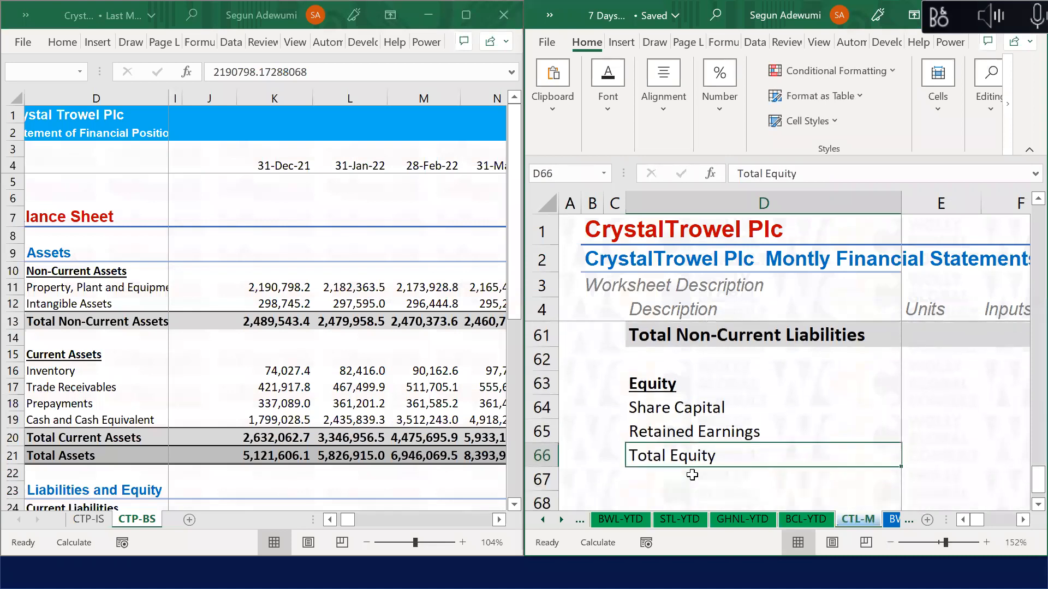
key("ctrl+shift+Right")
key("alt+h")
key("j")
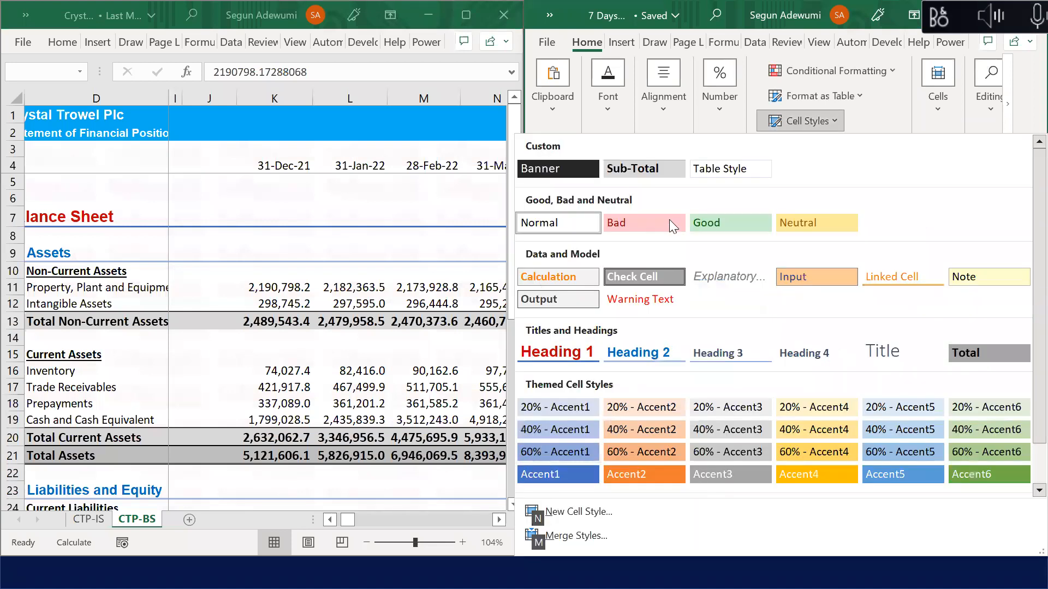
left_click(661, 342)
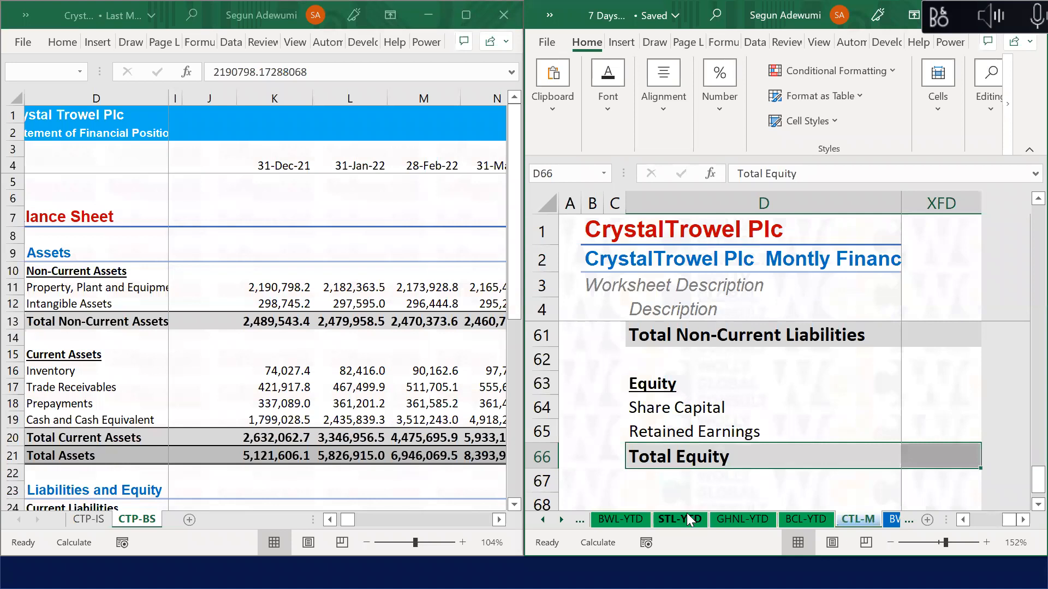
Step: Add a 'Total Liabilities and Equity' row in D67 with the Total cell style
left_click(679, 481)
type("Total ")
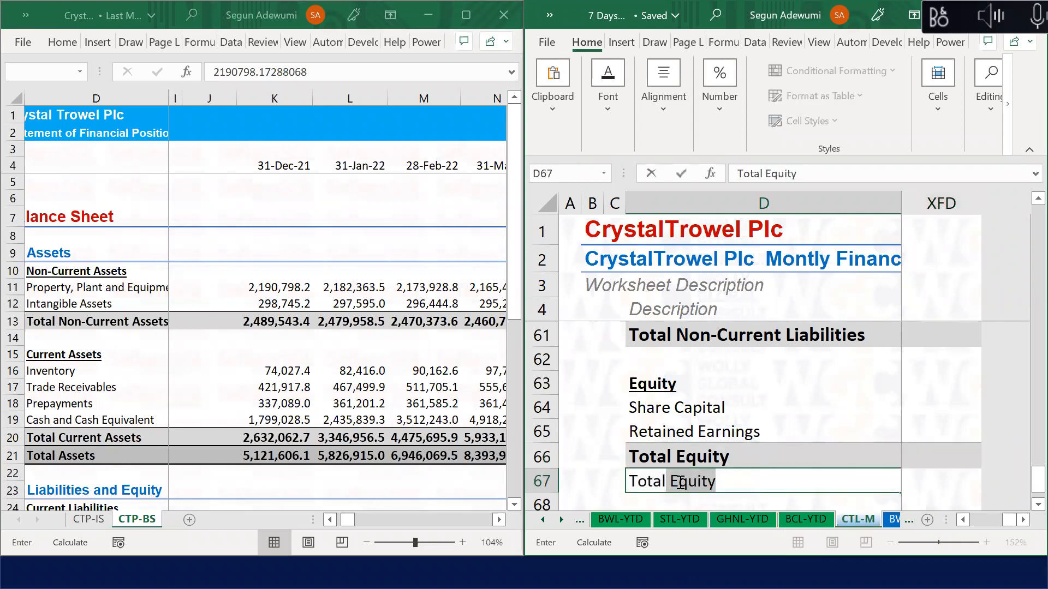
type("E")
key("BackSpace")
key("BackSpace")
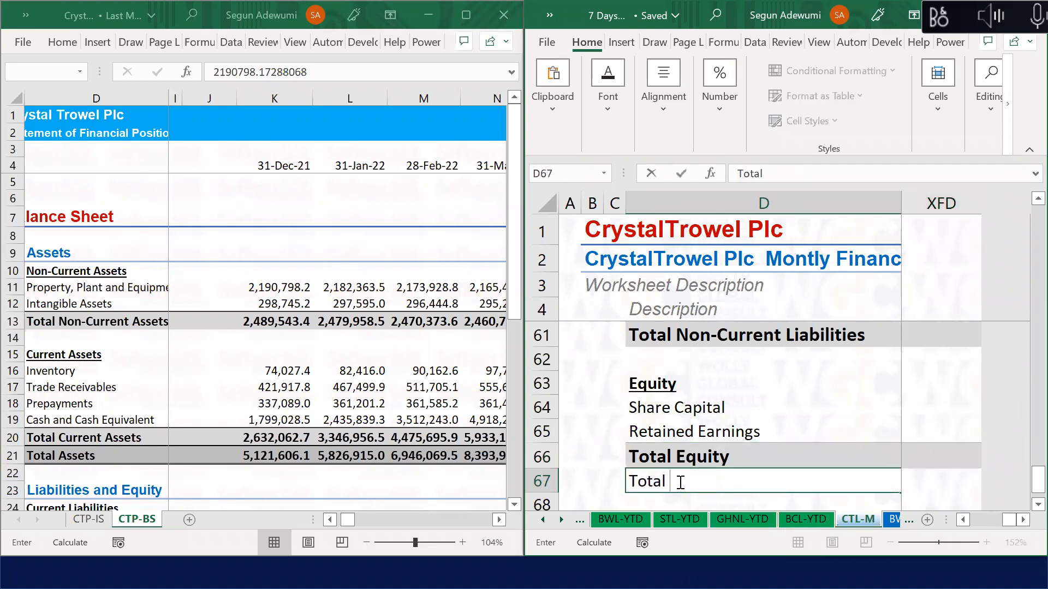
key("BackSpace")
type("Liabilities and Q")
key("BackSpace")
type("Equity")
key("Return")
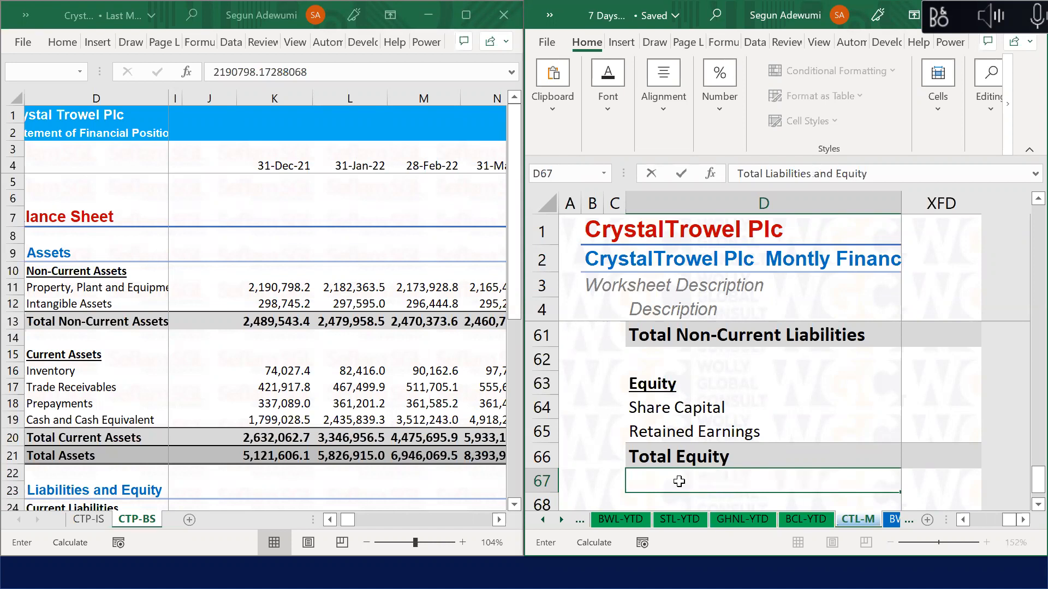
key("Up")
key("ctrl+shift+Right")
key("alt+h")
key("j")
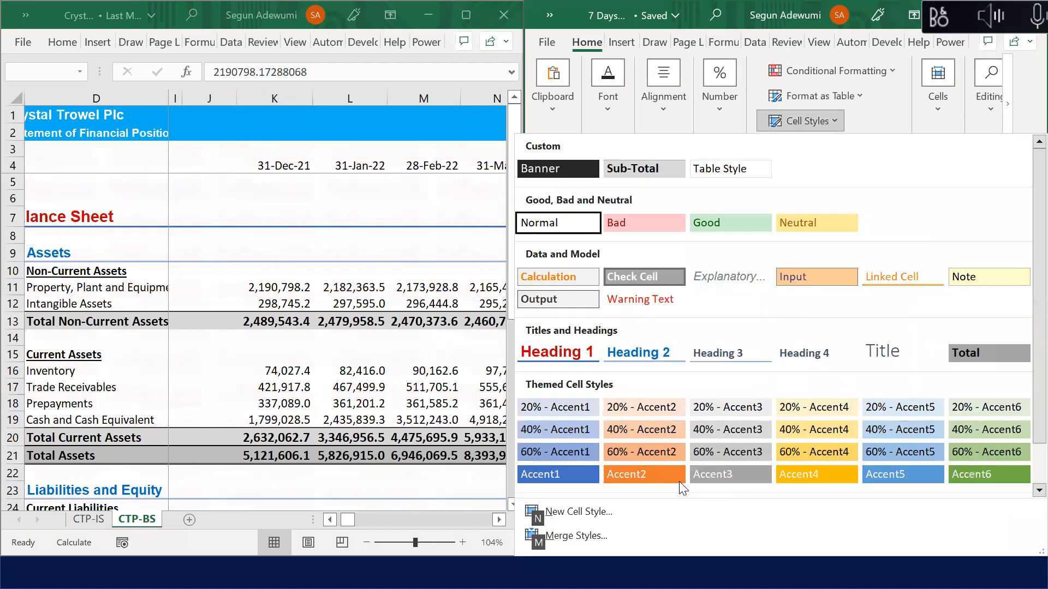
left_click(958, 355)
Step: Narrow the description columns D through I
left_click(690, 405)
key("Up")
key("Up")
key("Up")
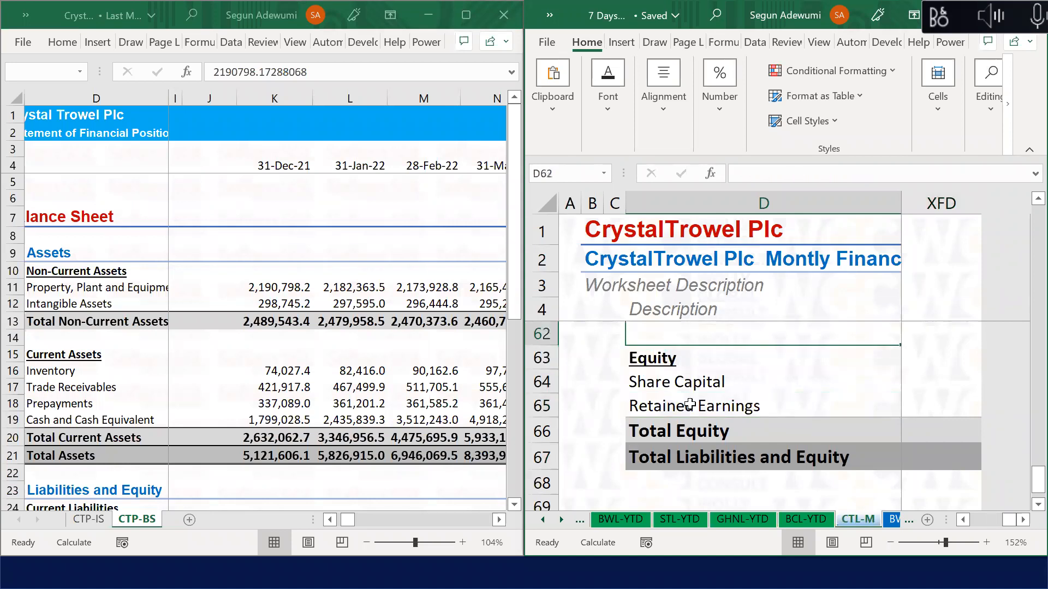
key("Up")
key("Up")
key("Up")
key("Up")
key("Up")
key("Up")
key("Up")
key("Up")
key("Up")
key("Up")
key("Up")
key("Up")
key("Up")
key("Up")
key("Up")
key("Up")
key("Up")
key("Up")
key("Up")
key("Up")
key("Up")
key("Up")
key("Up")
key("Up")
key("Up")
key("Up")
key("Up")
key("Up")
key("Up")
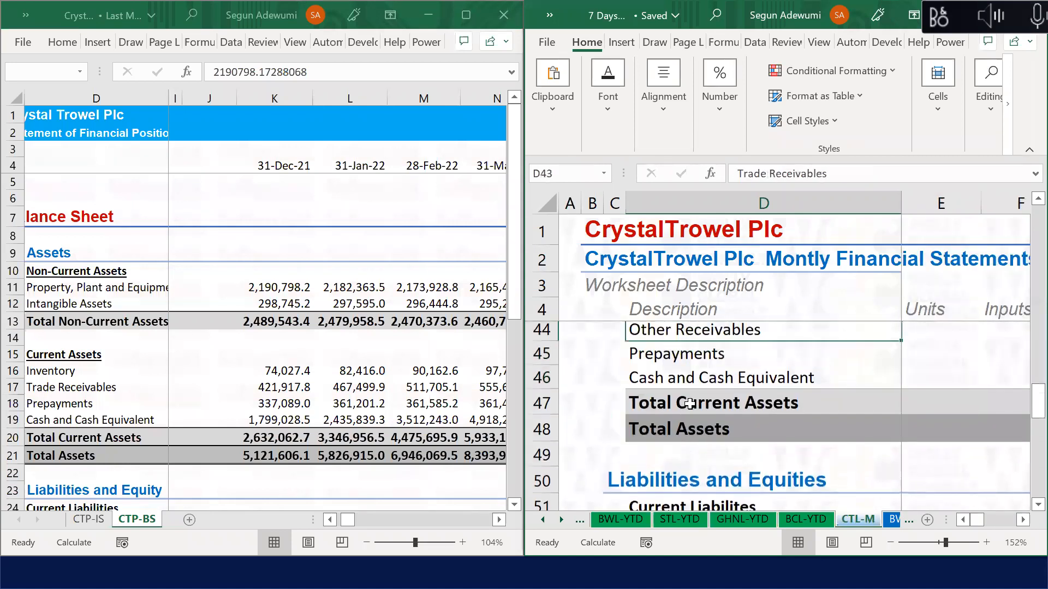
key("Down")
key("Down")
key("Down")
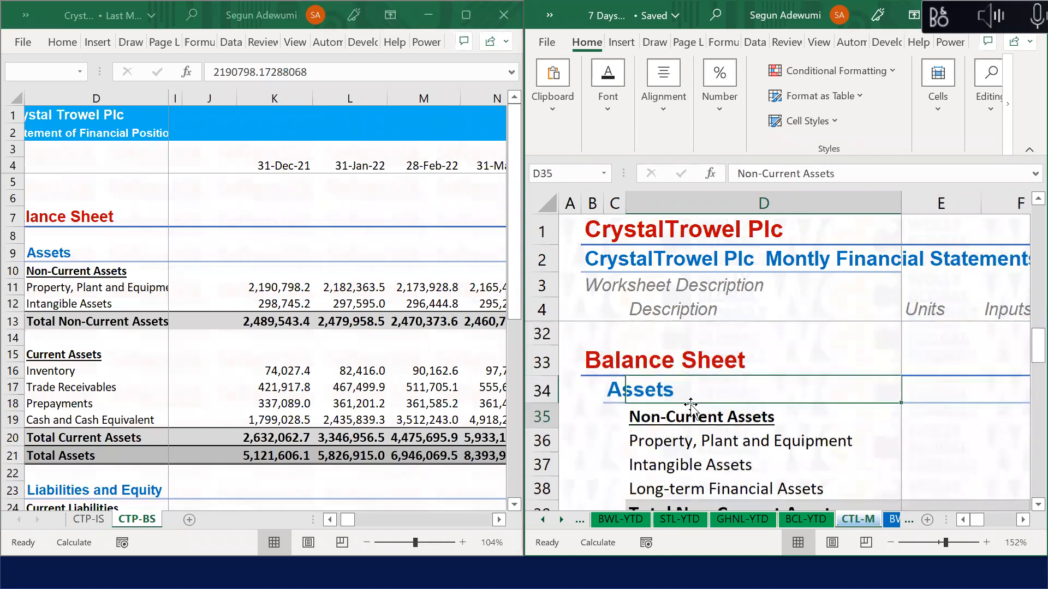
key("Right")
key("Right")
key("Right")
key("Right")
key("Right")
key("Right")
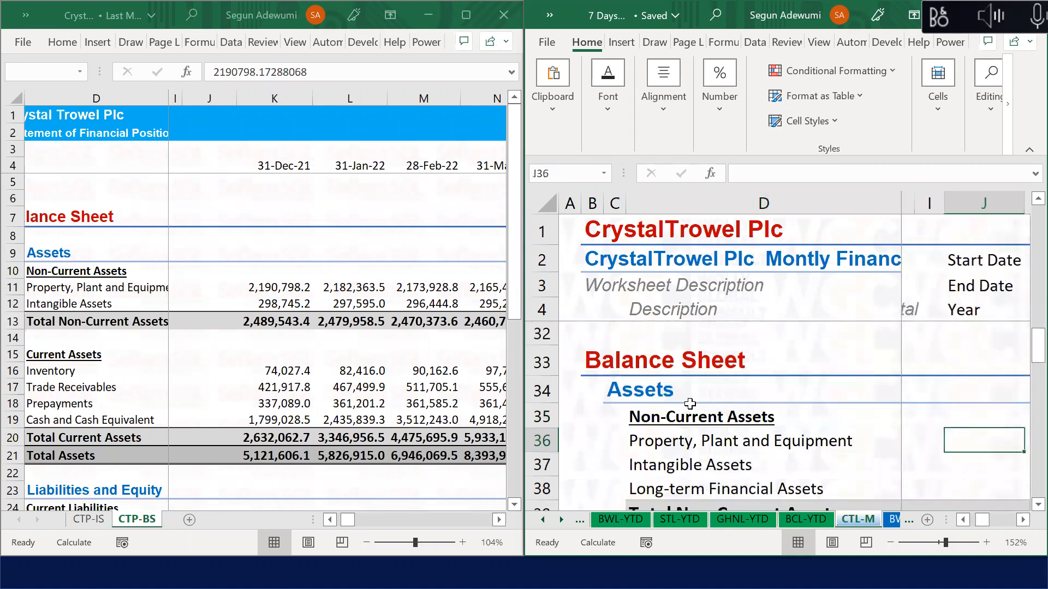
left_click_drag(907, 202, 806, 223)
left_click_drag(900, 202, 812, 201)
left_click(672, 451)
Step: Link K36 to CTP-BS cell K11 (PPE 2,190,798.17) and AutoFit column K
key("Right")
key("Right")
key("Right")
key("Right")
key("Right")
key("Right")
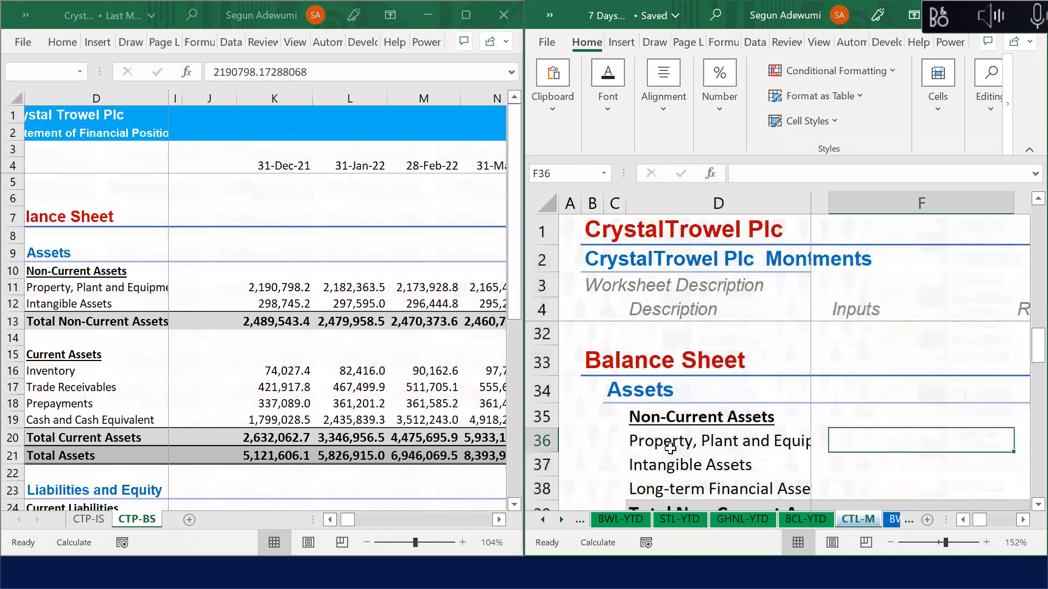
key("Right")
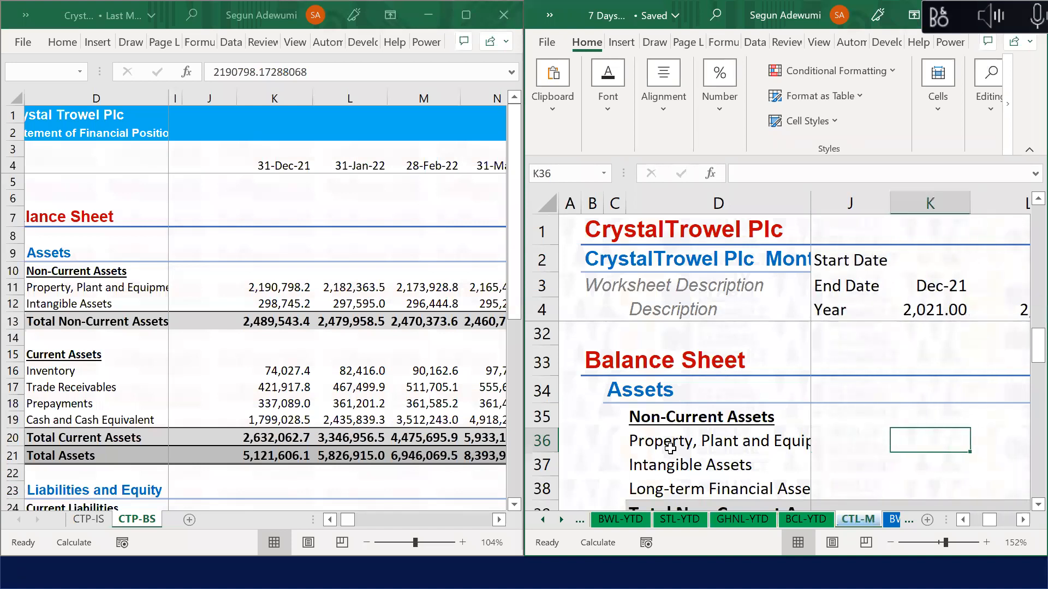
type("=")
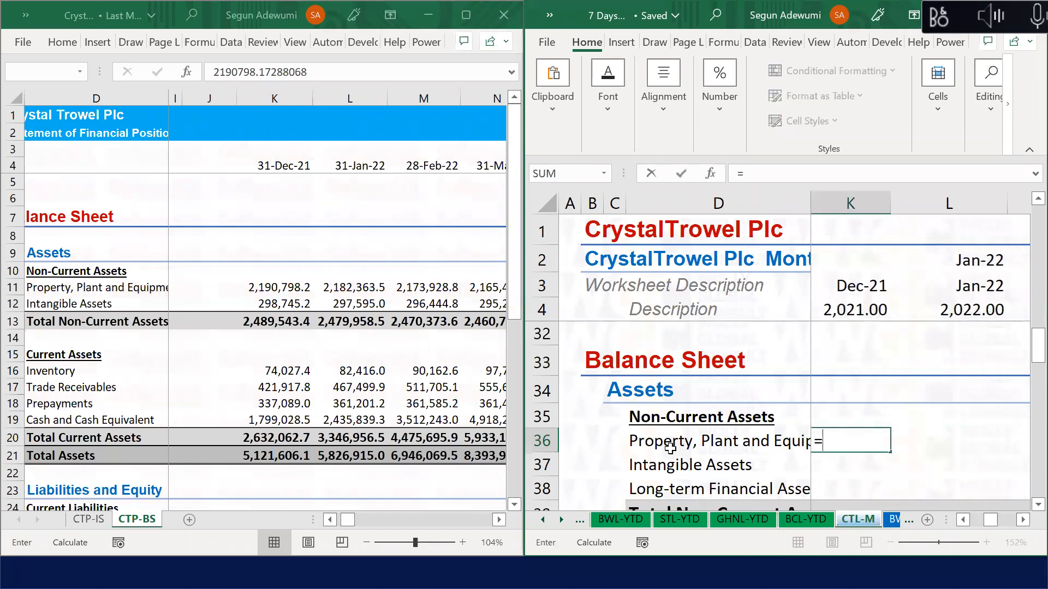
left_click(273, 296)
key("Up")
key("Up")
key("Down")
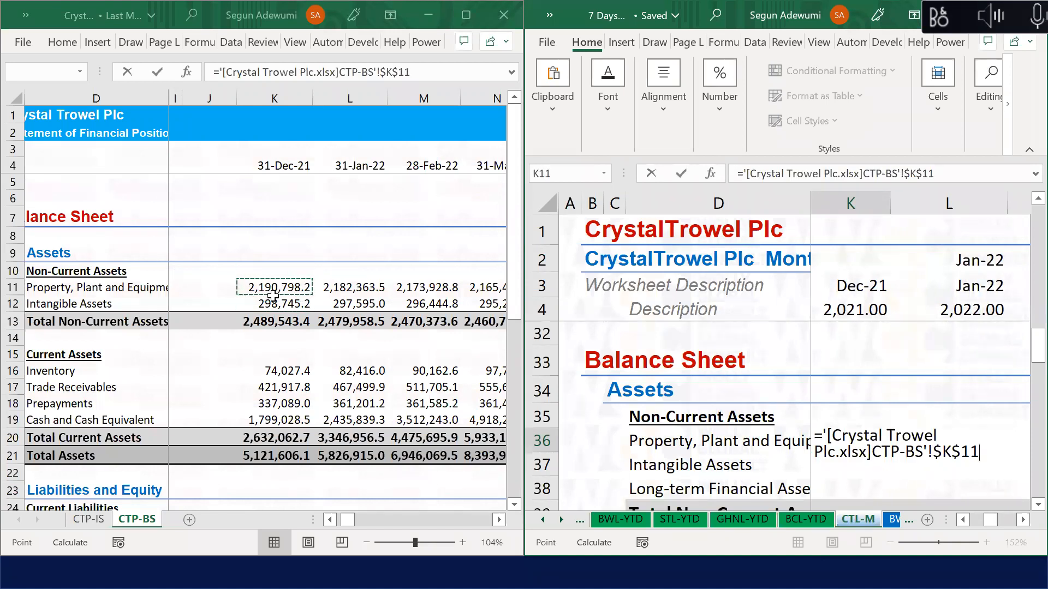
key("Return")
key("Up")
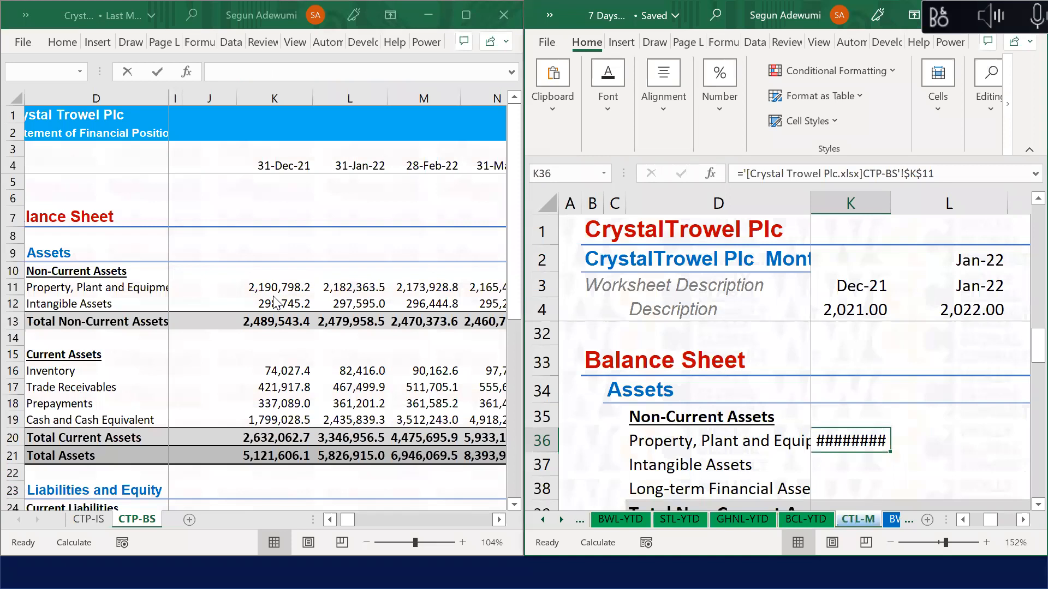
key("alt+h")
key("o")
key("i")
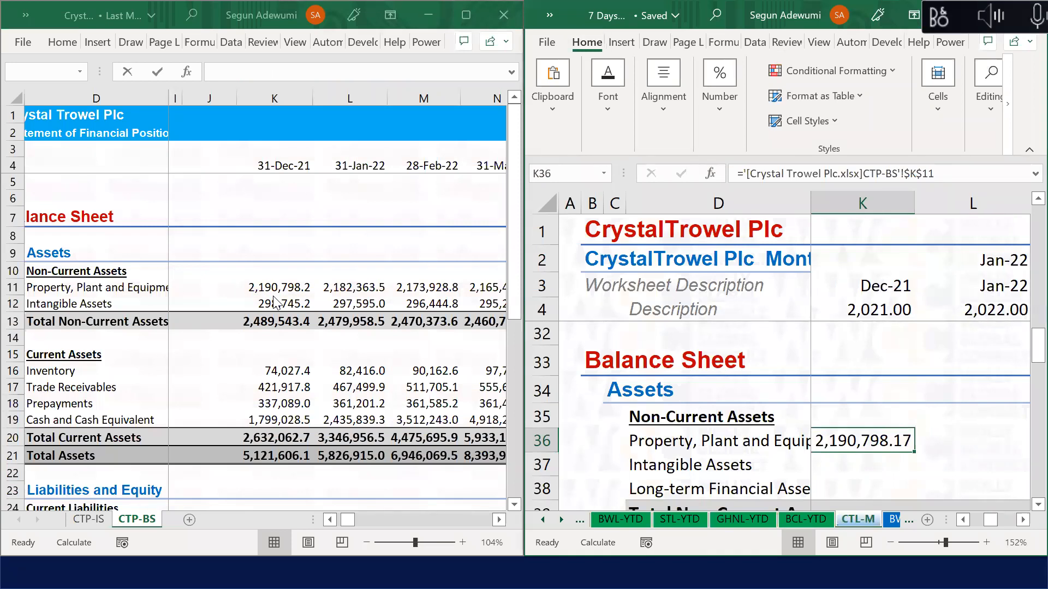
Step: Link K37 to the CTP-BS Intangible Assets value 298,745.21 in K12
key("Down")
key("Left")
key("Right")
type("=")
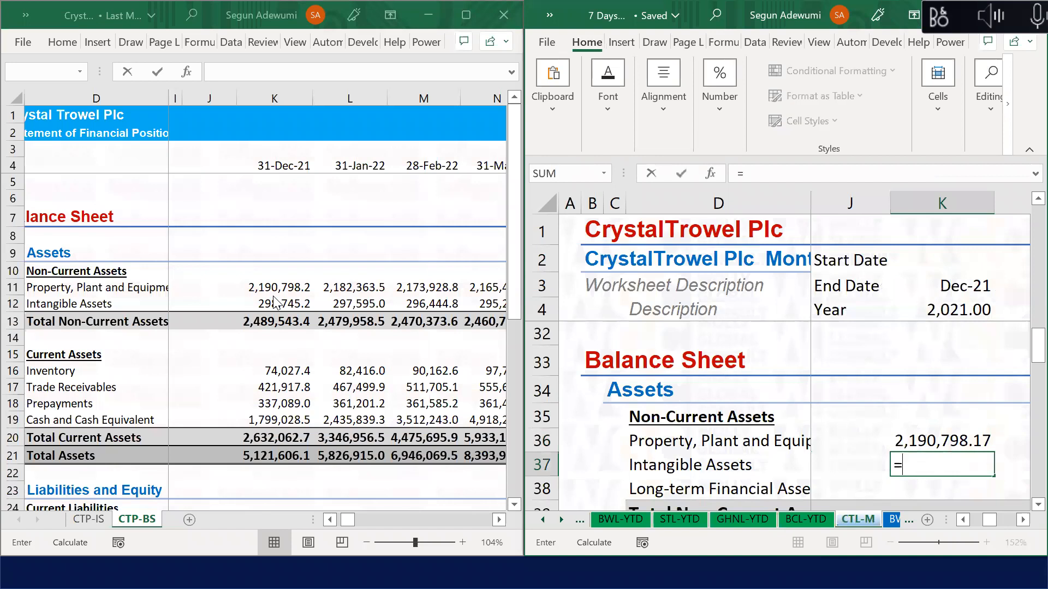
left_click(282, 301)
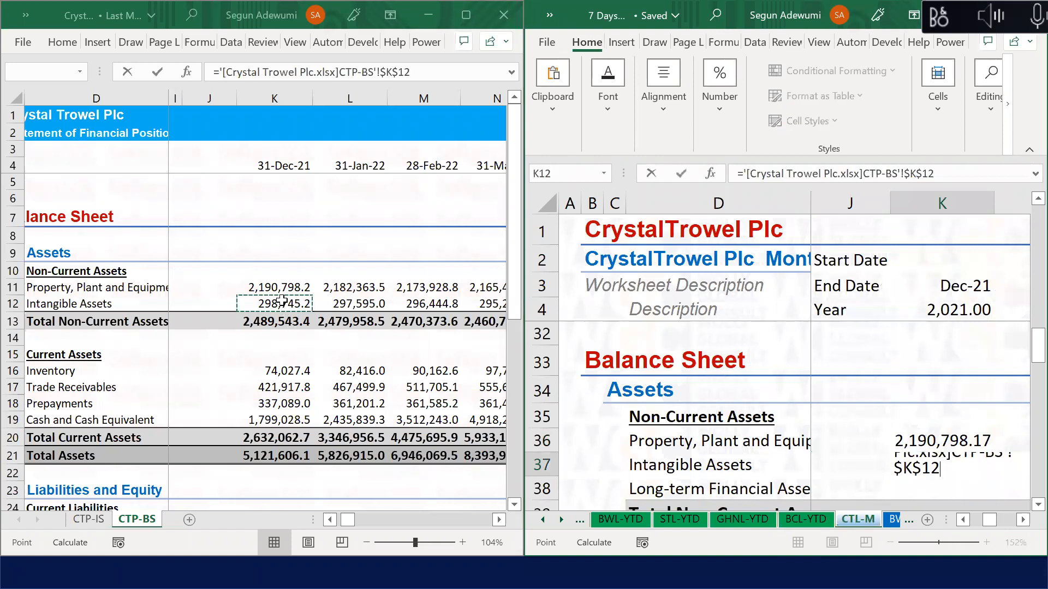
key("Return")
Step: Enter =SUM(K36:K38) in K39 for Total Non-Current Assets of 2,489,543.38
key("Down")
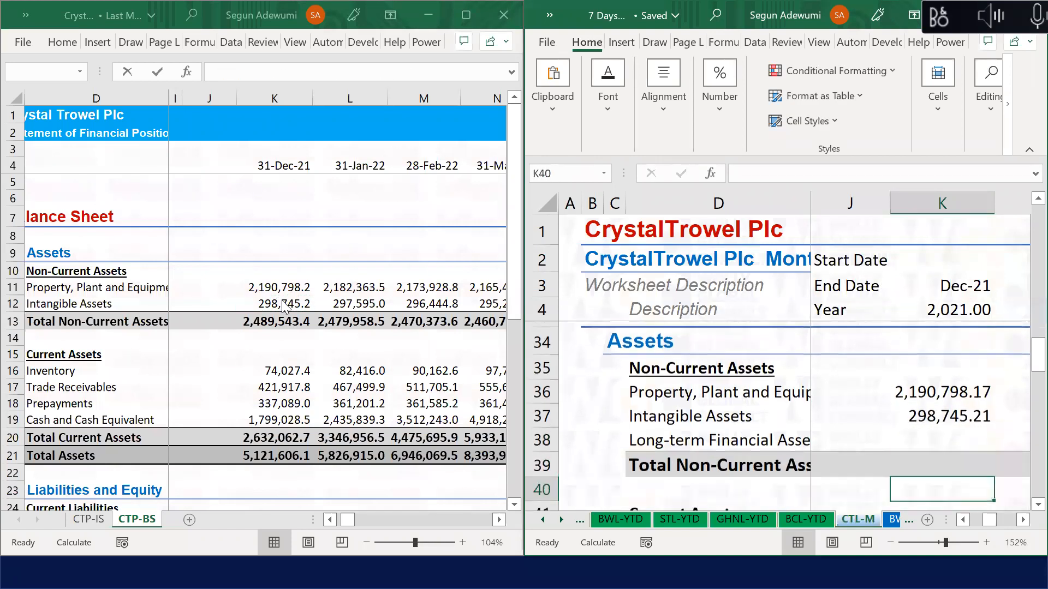
type("=sum(")
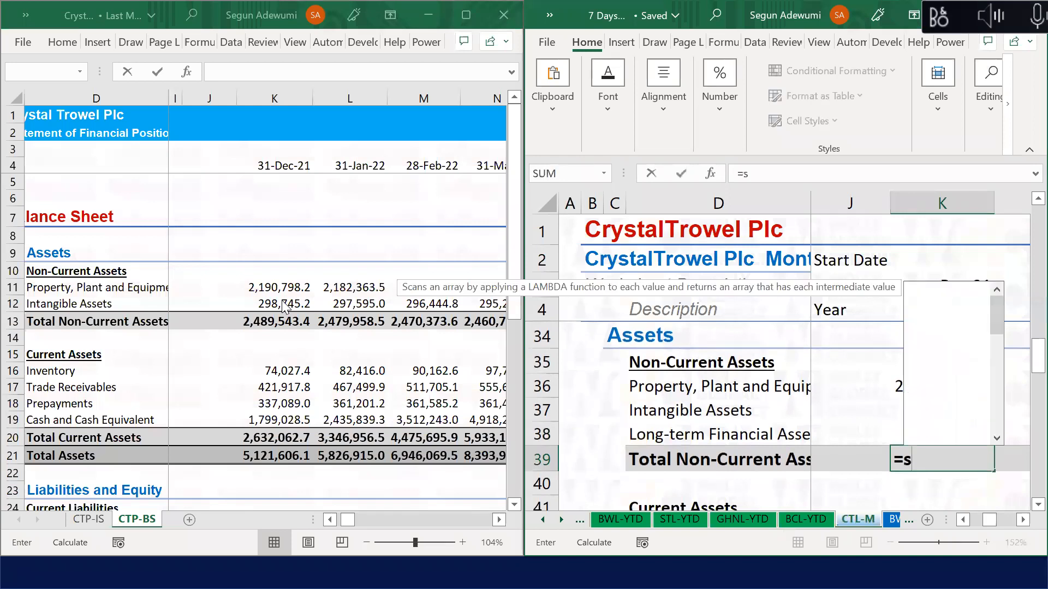
key("Up")
key("shift+Up")
key("shift+Up")
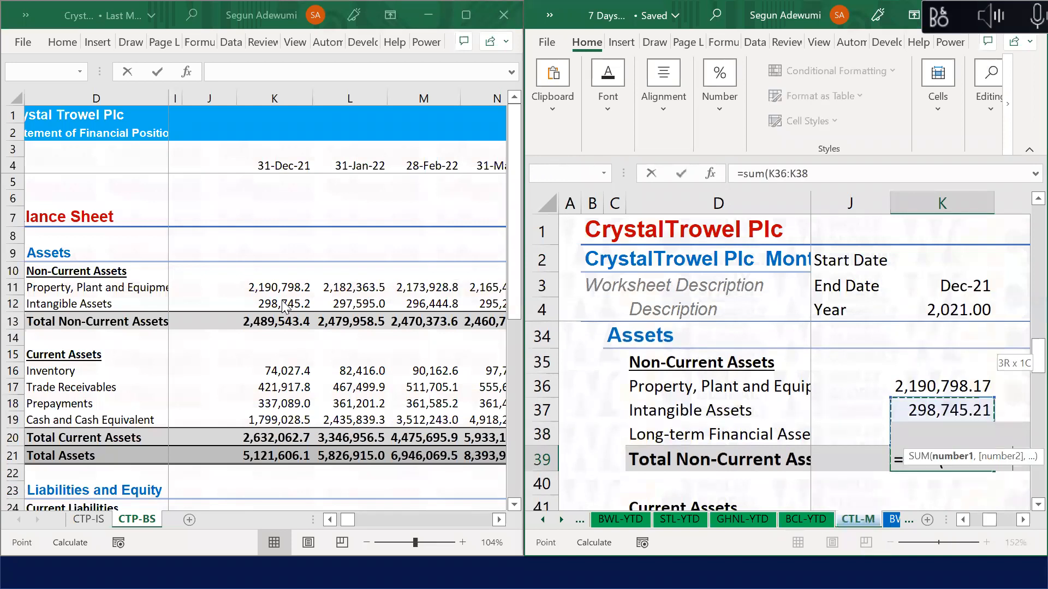
key("Return")
key("Down")
key("Down")
key("Down")
key("Down")
key("Up")
key("Up")
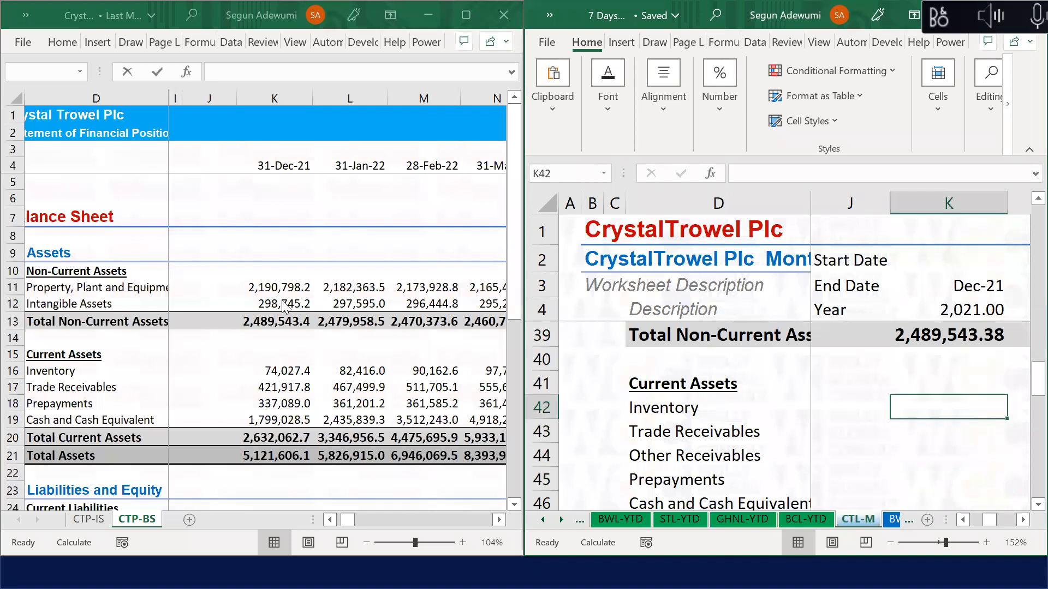
Step: Link K42 Inventory to its CTP-BS value and make the reference relative
type("=")
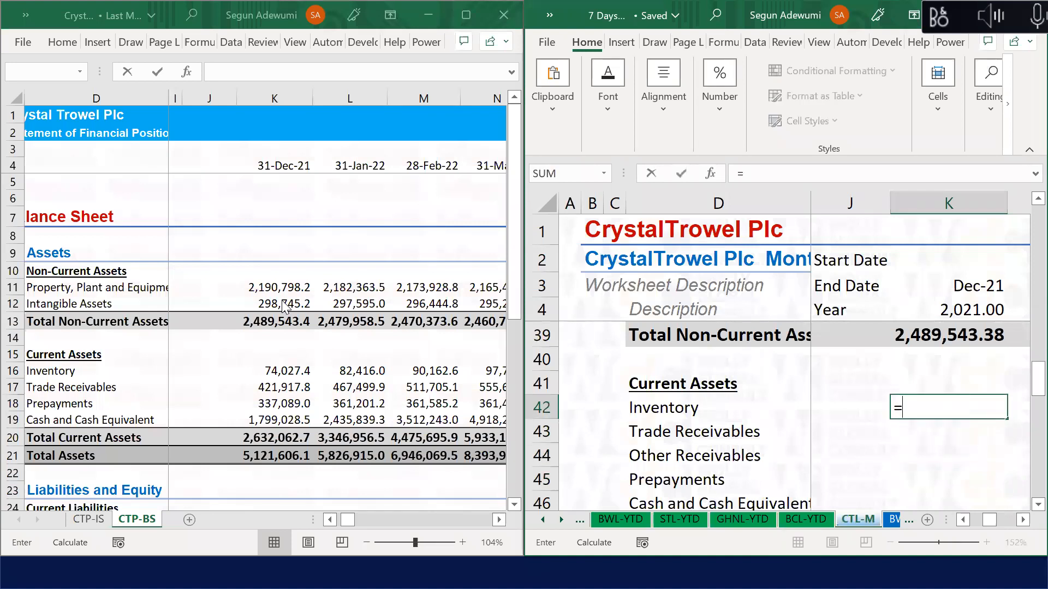
left_click(309, 374)
key("Return")
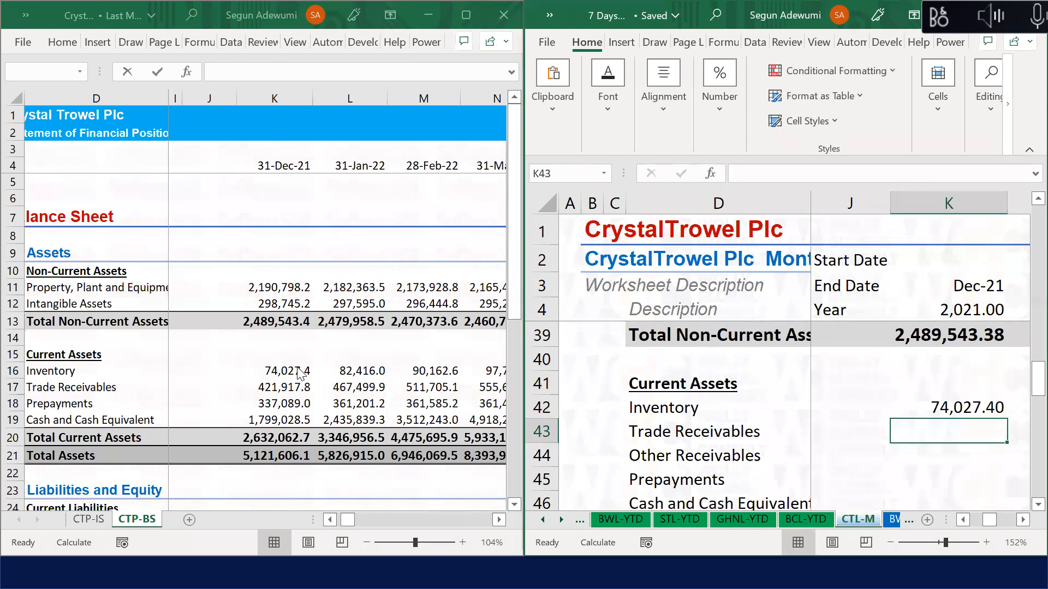
key("Up")
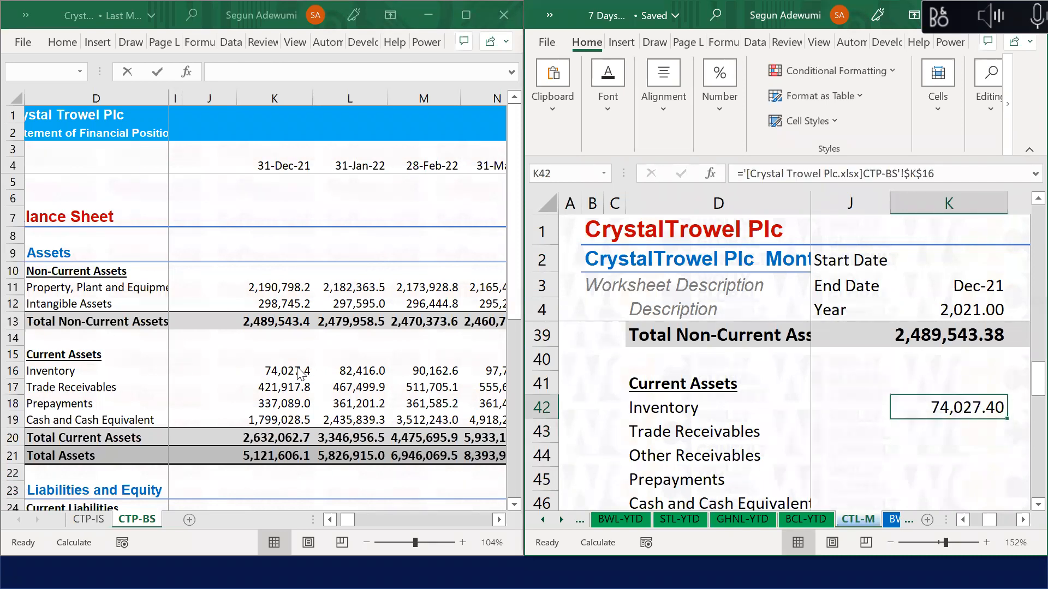
left_click(908, 173)
key("BackSpace")
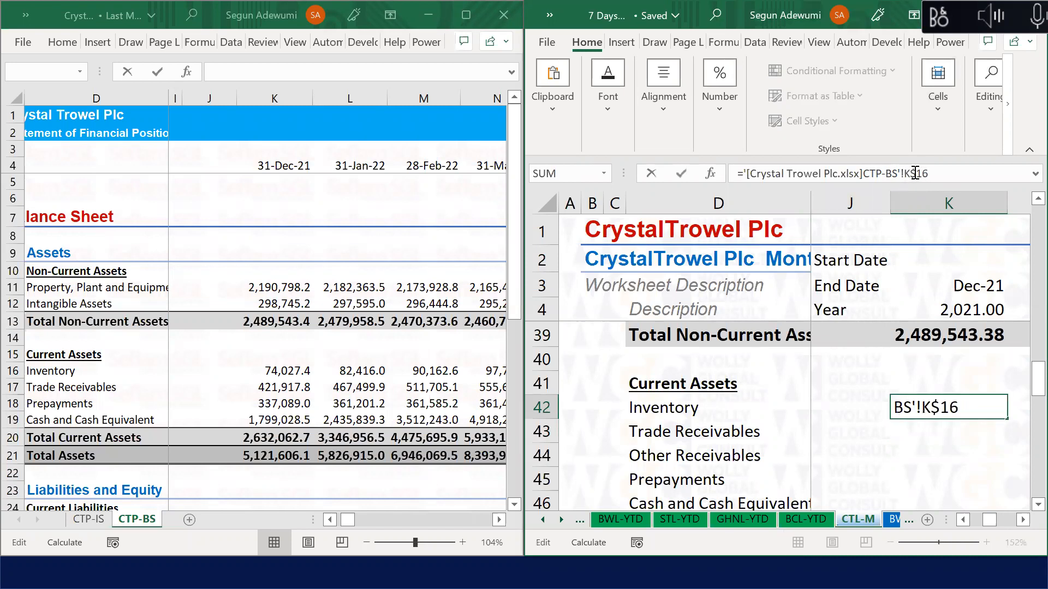
key("BackSpace")
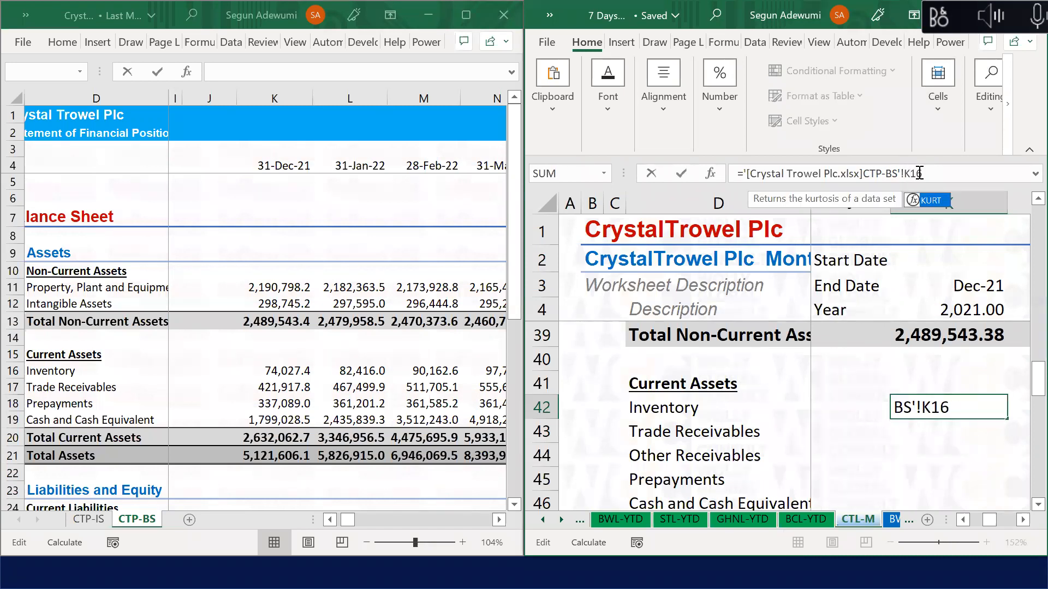
key("Return")
key("Up")
key("shift+Down")
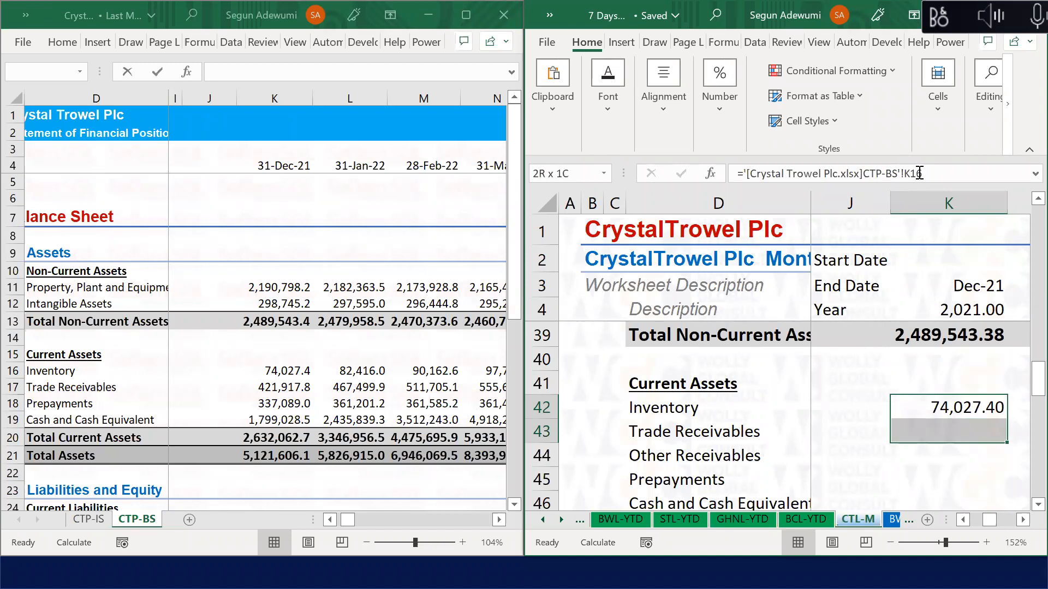
key("Down")
Step: Link Trade Receivables, Prepayments and Cash and Cash Equivalent to CTP-BS K17, K18 and K19
type("=")
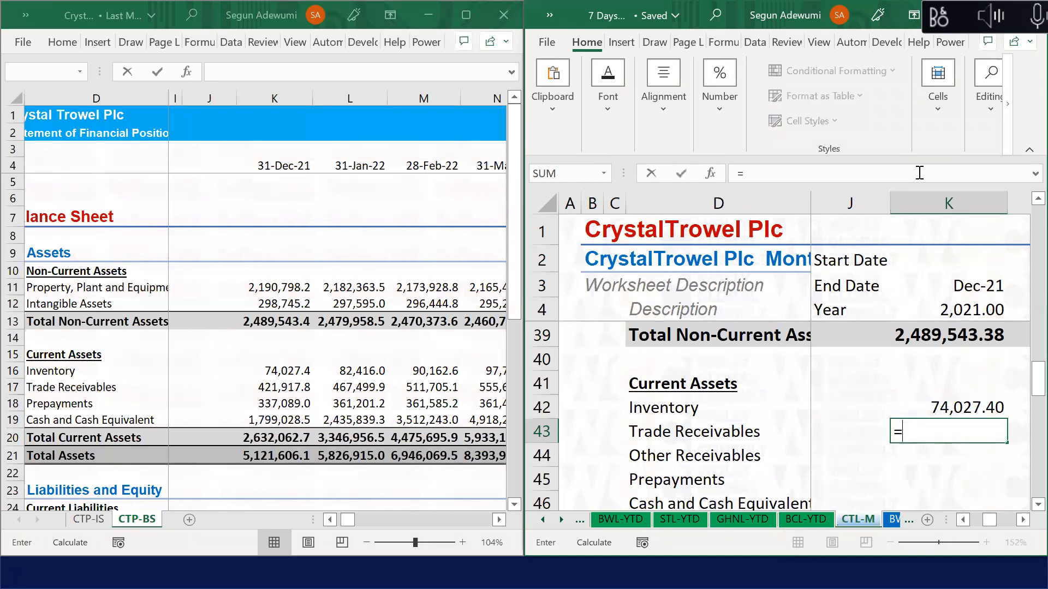
left_click(276, 390)
key("Return")
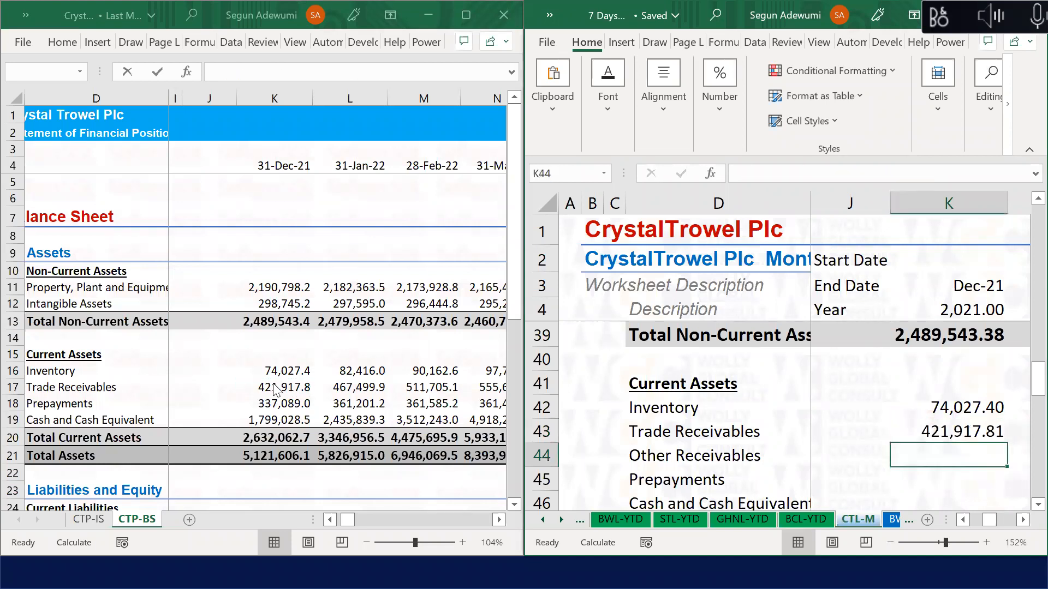
key("Down")
type("=")
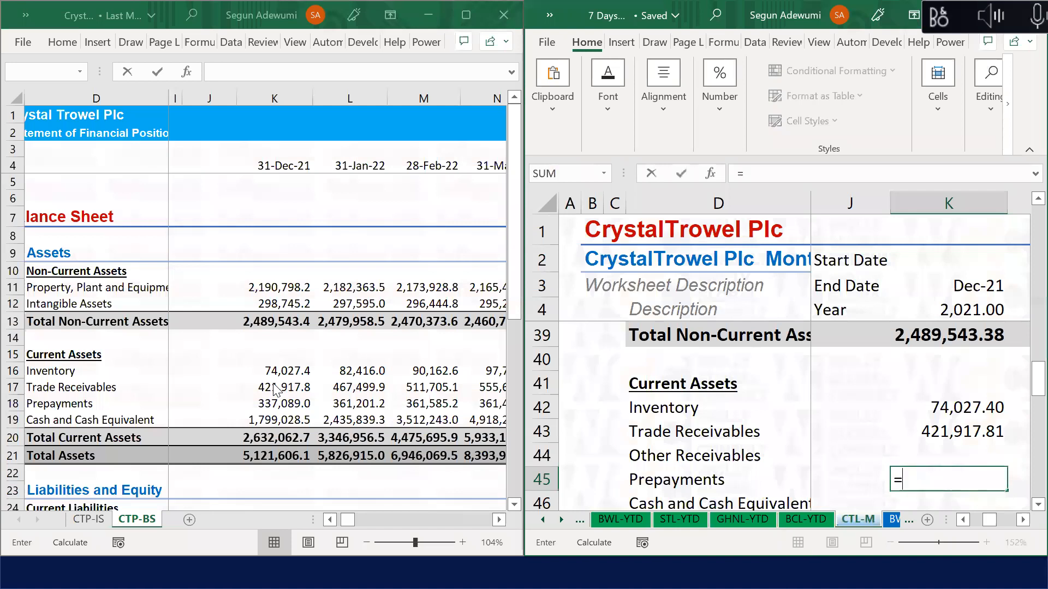
left_click(276, 408)
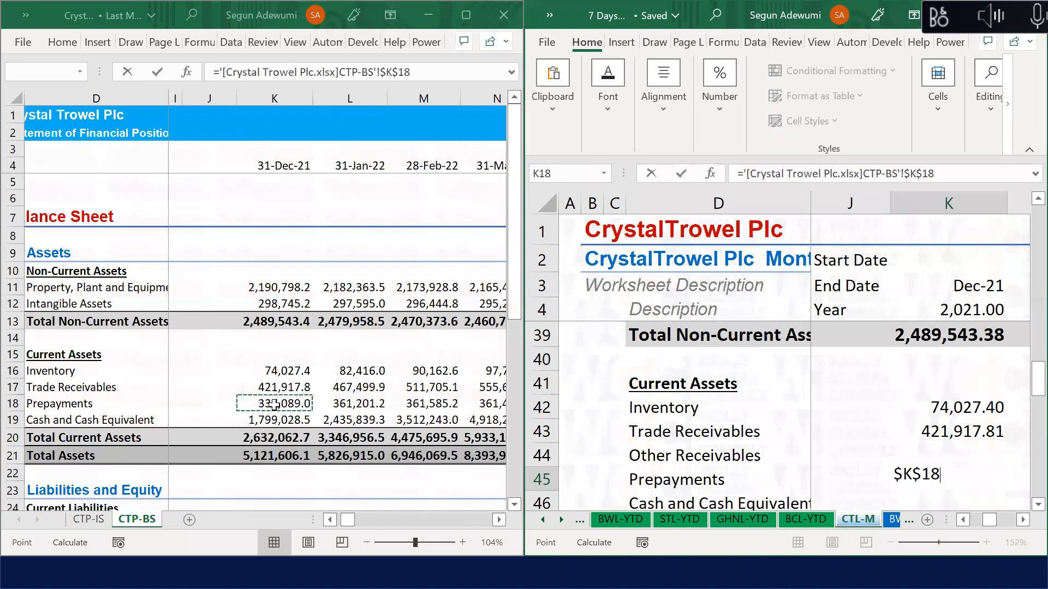
key("Return")
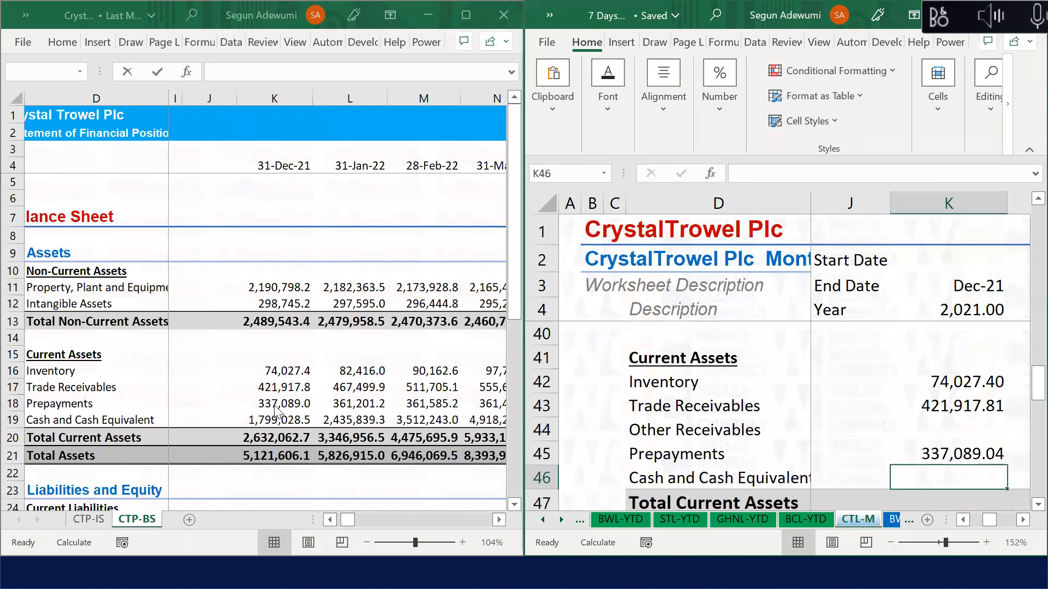
type("=")
left_click(258, 426)
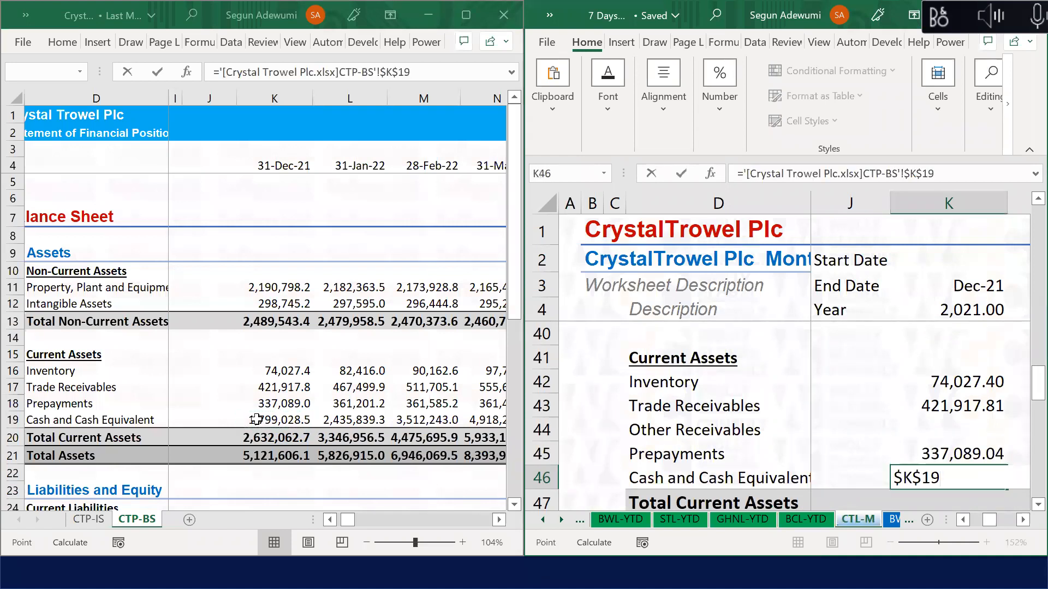
key("Return")
Step: Enter =SUM(K40:K46) in K47 for Total Current Assets, giving 2,632,062.71
type("=")
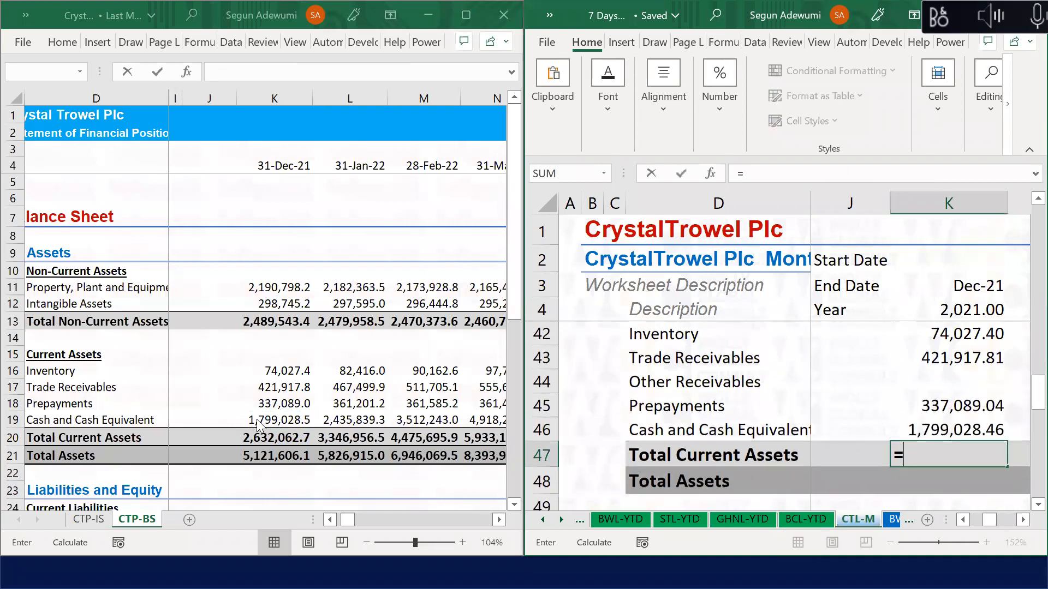
type("sum(")
key("Up")
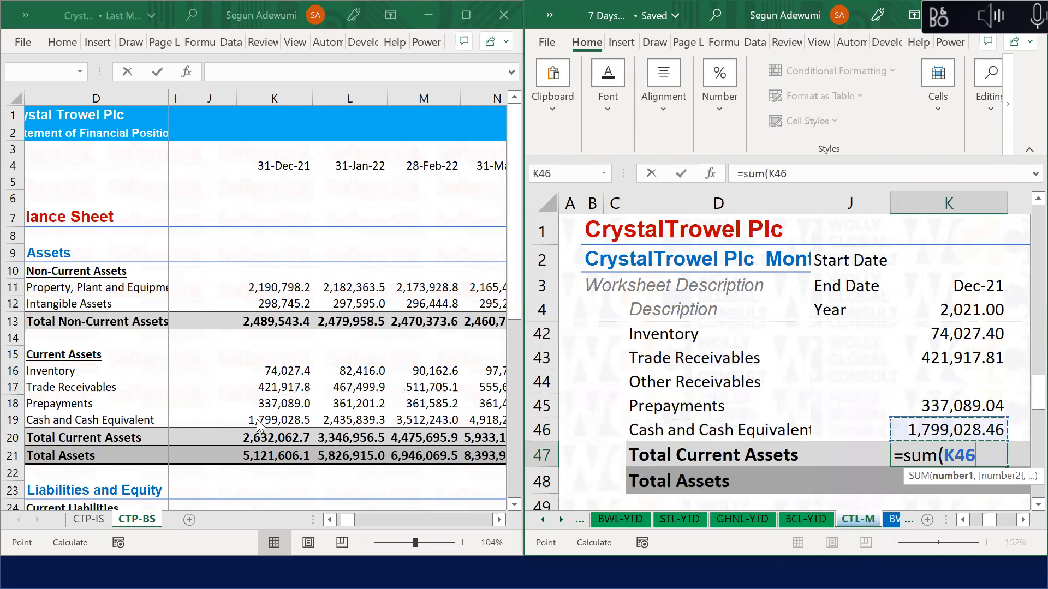
key("shift+Up")
key("shift+Up")
key("shift+Up")
key("shift+Up")
key("shift+Up")
key("shift+Up")
key("Return")
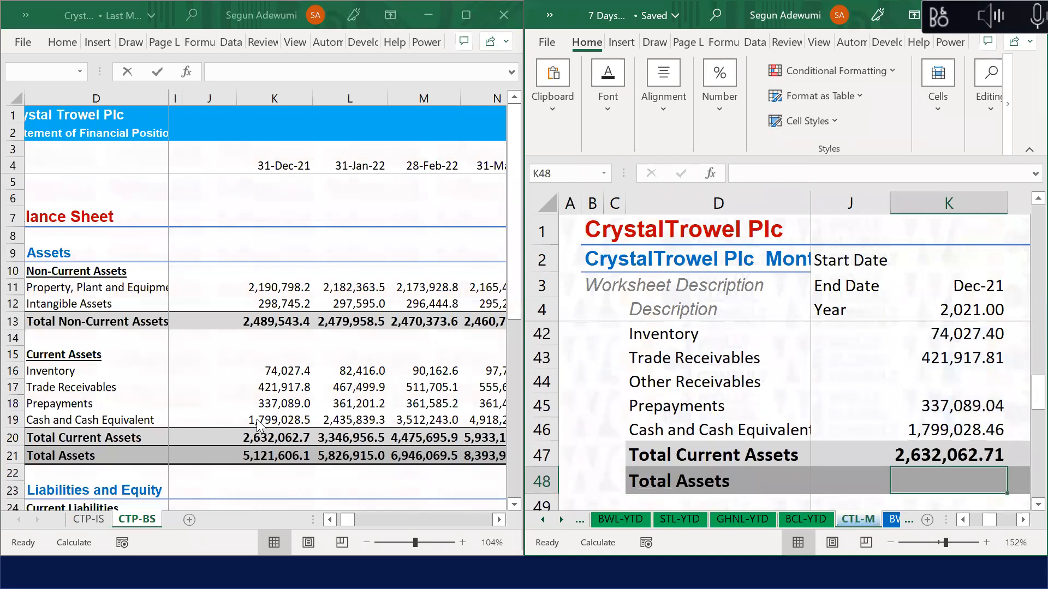
Step: Enter =K39+K47 in K48 for Total Assets of 5,121,606.09
type("=")
key("Up")
key("Up")
key("Up")
key("Up")
key("Up")
key("Up")
key("Up")
key("Up")
key("Up")
key("Up")
key("Up")
key("Up")
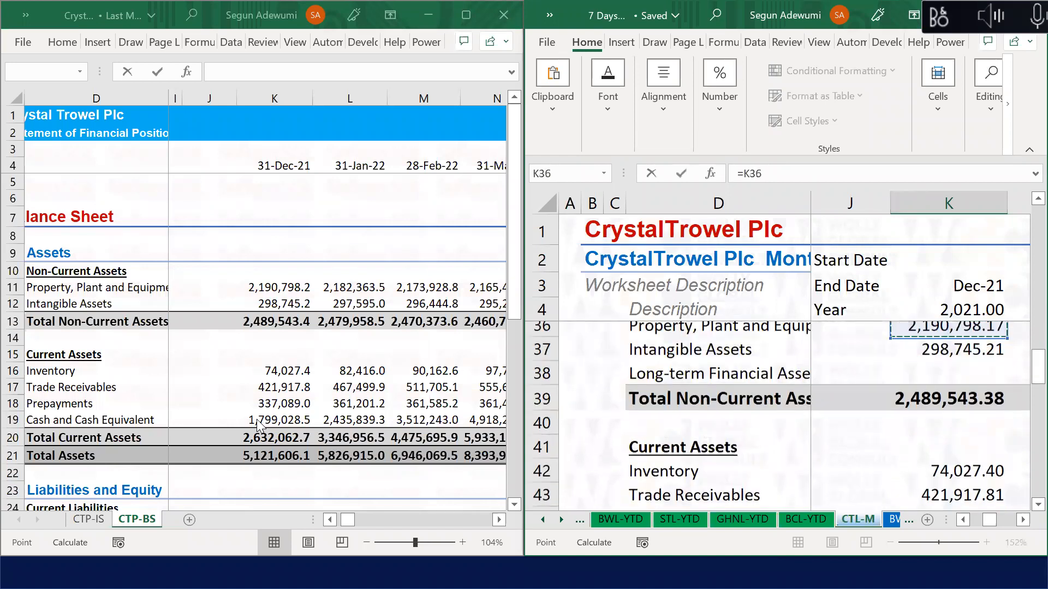
key("Down")
key("Down")
key("Down")
type("+")
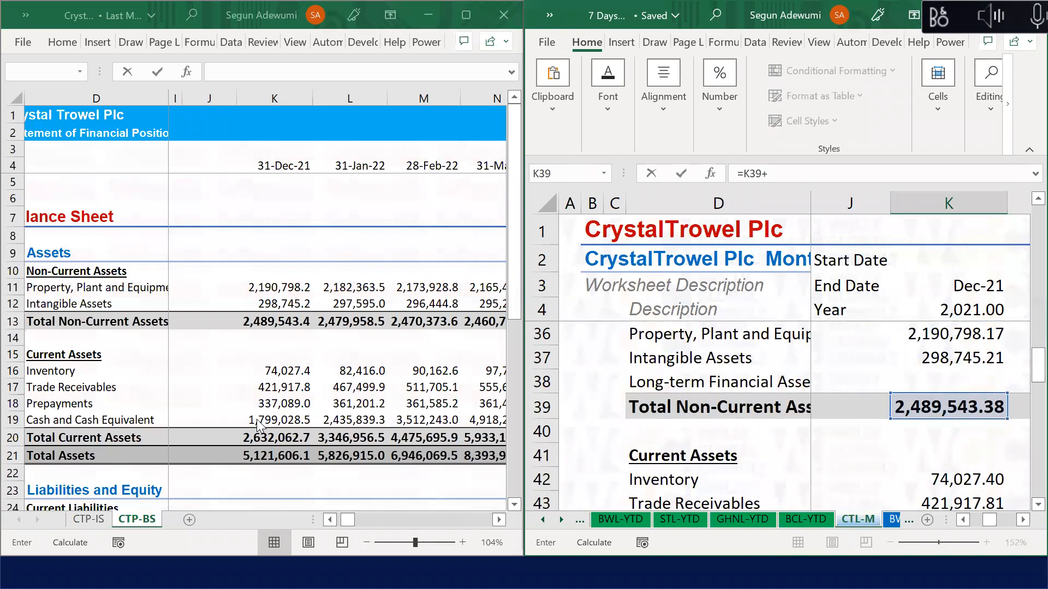
key("Up")
key("Return")
key("Return")
key("Return")
key("Return")
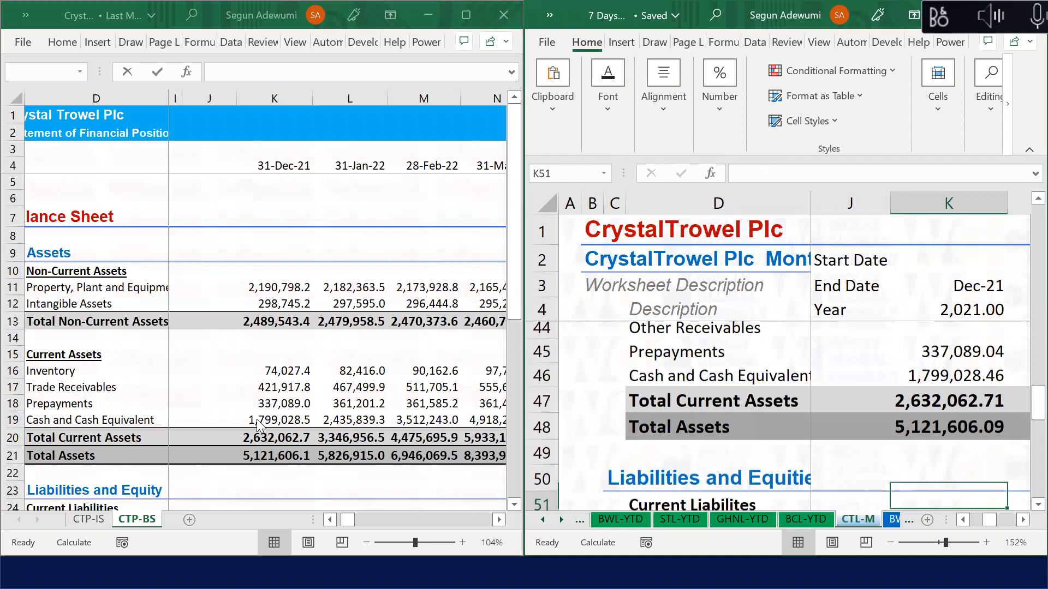
Step: Link Trade Payables in K52 to CTP-BS K25 (132,191.78), leaving Other Payables blank
type("=")
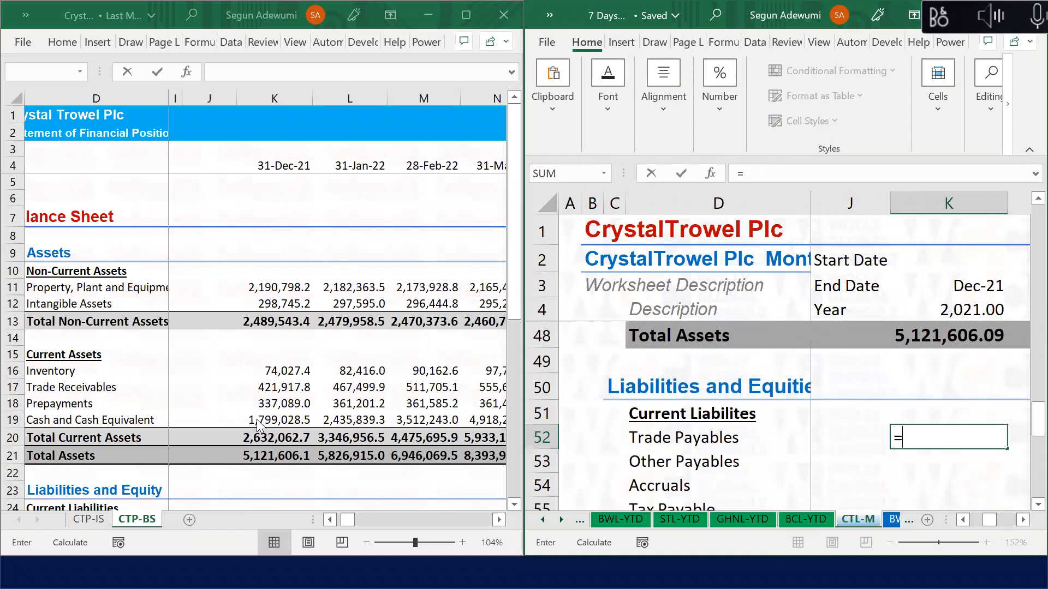
left_click(273, 373)
key("Down")
key("Down")
key("Down")
key("Down")
key("Down")
key("Down")
key("Down")
key("Down")
key("Down")
key("Down")
key("Down")
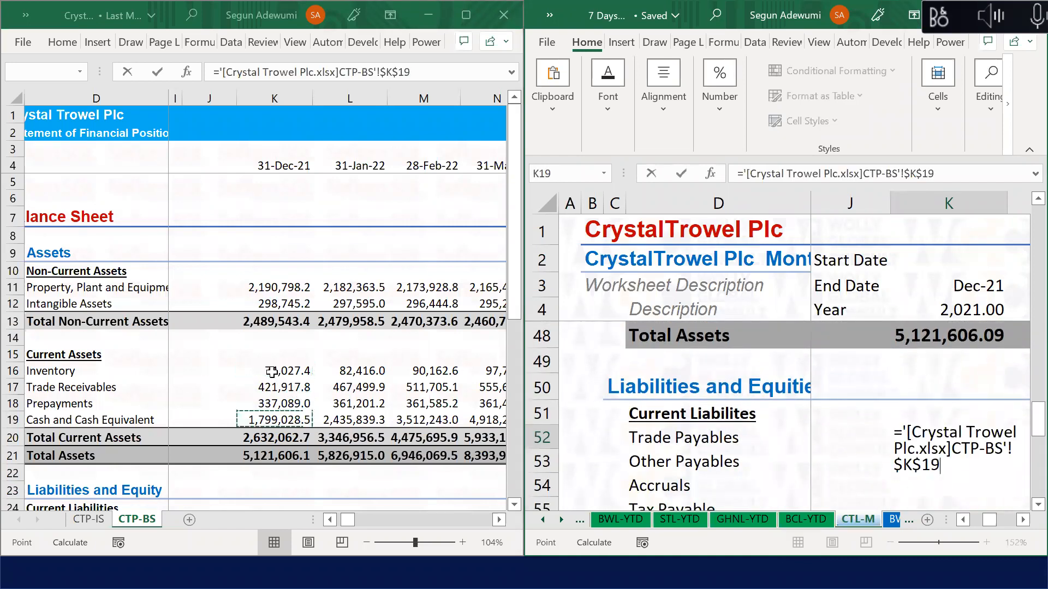
key("Down")
key("Down")
key("Down")
key("Down")
key("Up")
key("Up")
key("Up")
key("Up")
key("Up")
key("Up")
key("Return")
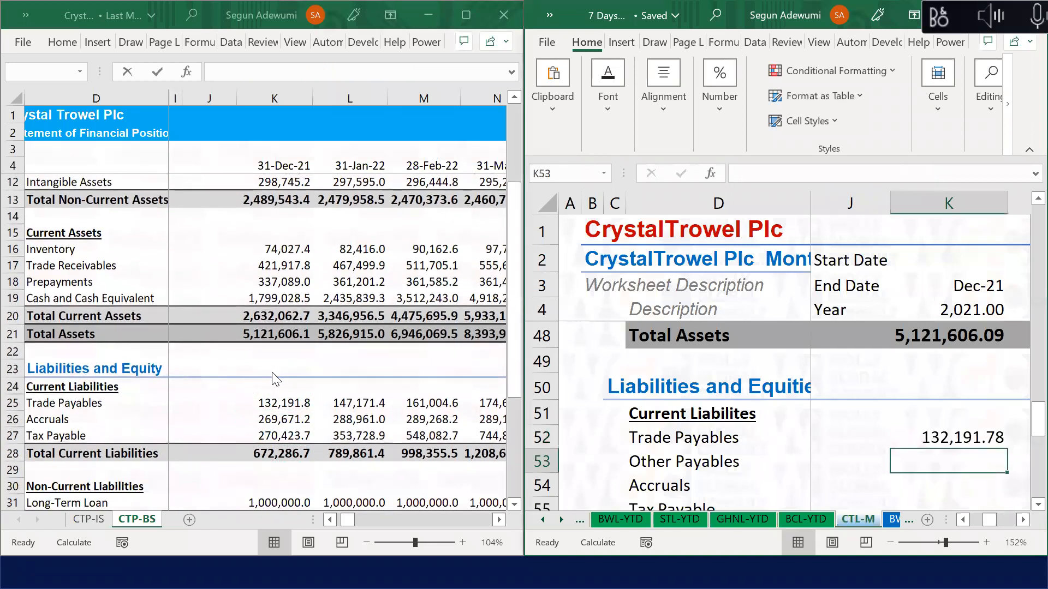
type("=")
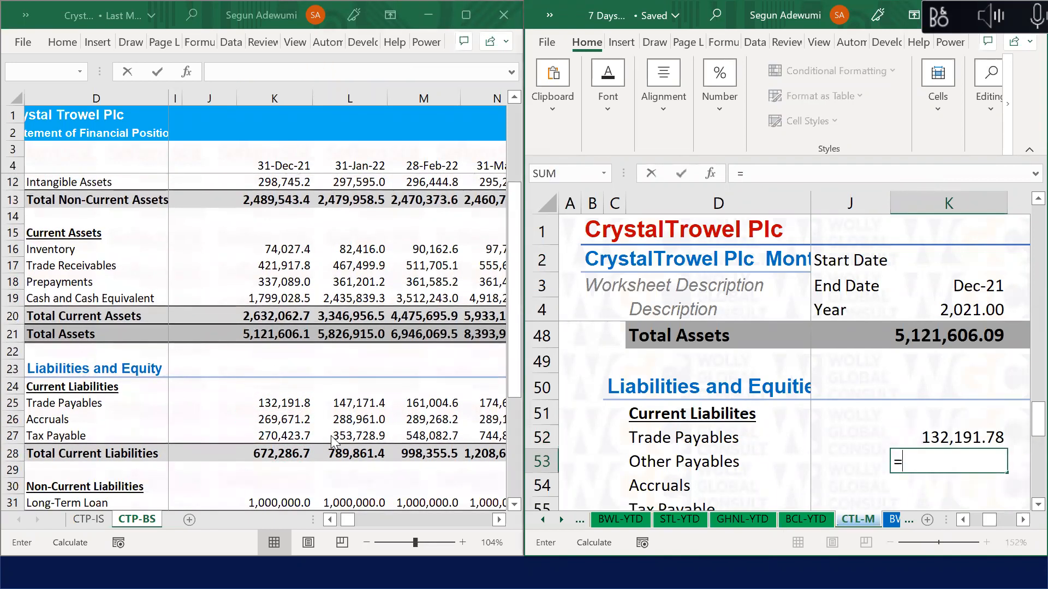
key("Escape")
Step: Link Accruals and Tax Payable to CTP-BS K26 and K27 (269,671.23 and 270,423.70)
key("Down")
type("=")
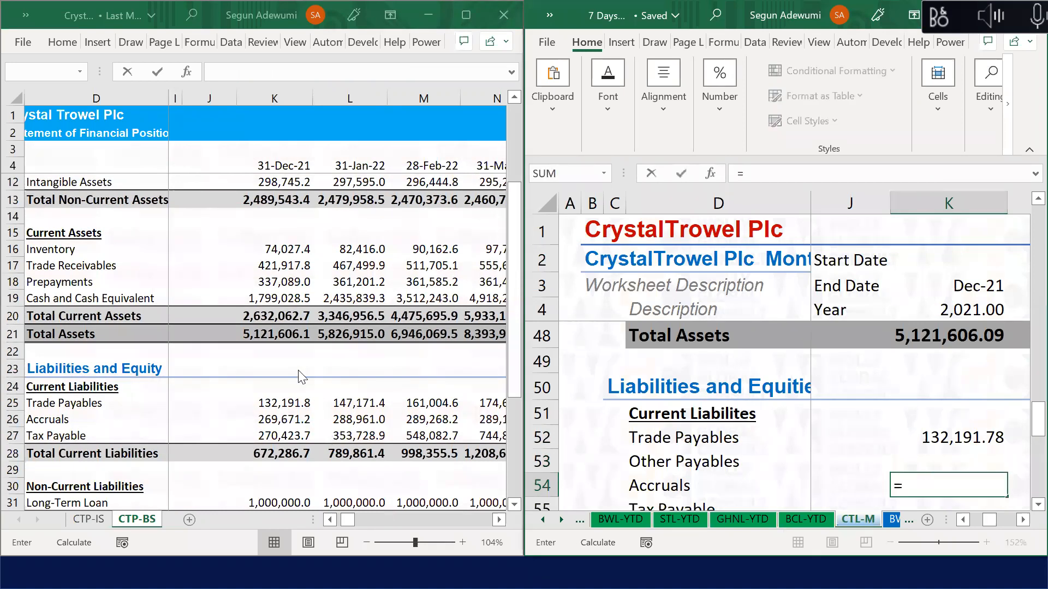
left_click(263, 423)
key("Return")
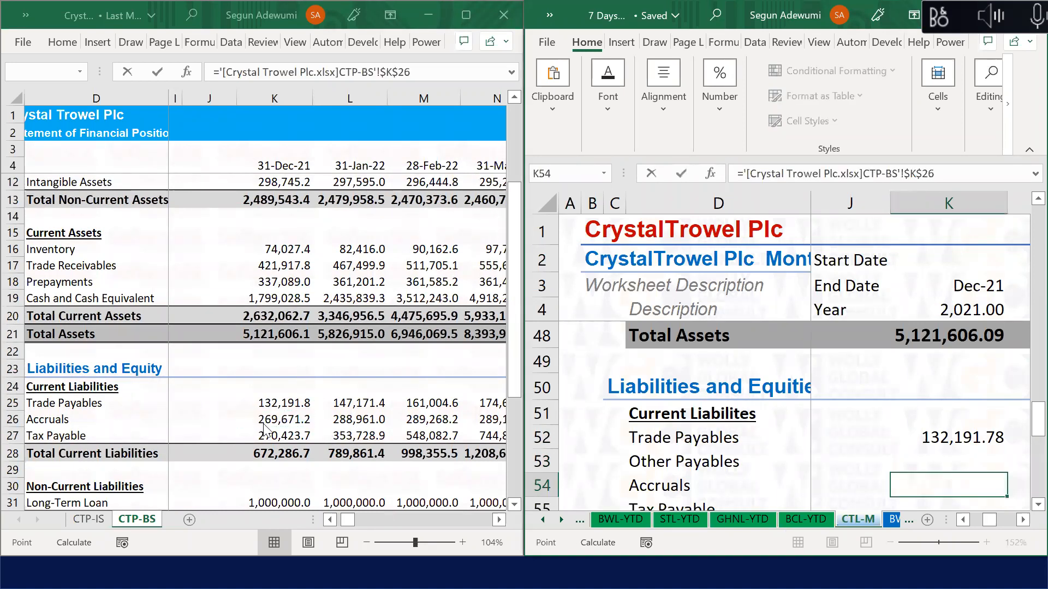
key("Down")
key("Up")
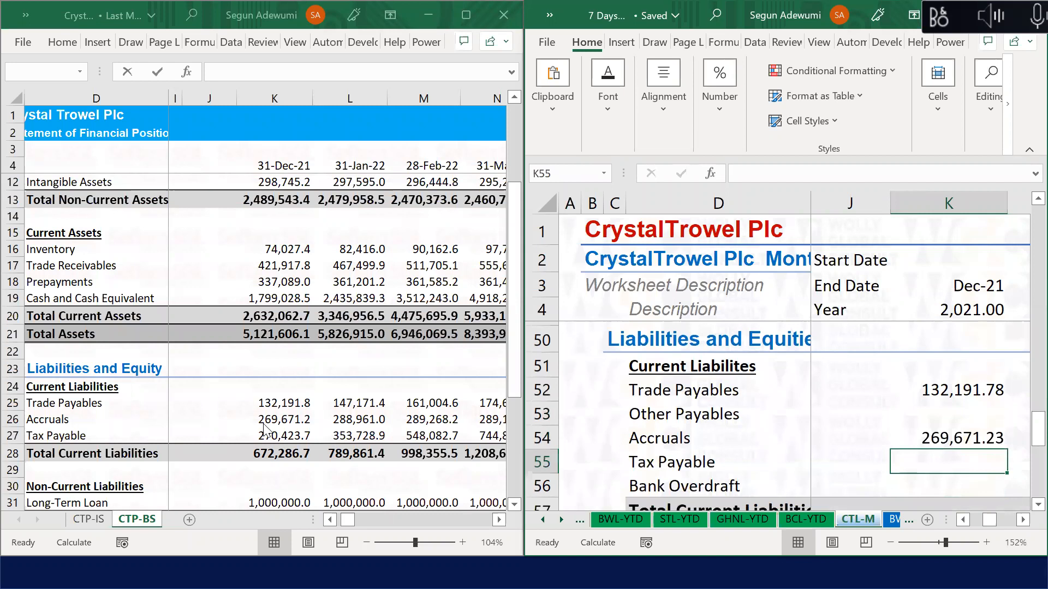
type("=")
left_click(287, 425)
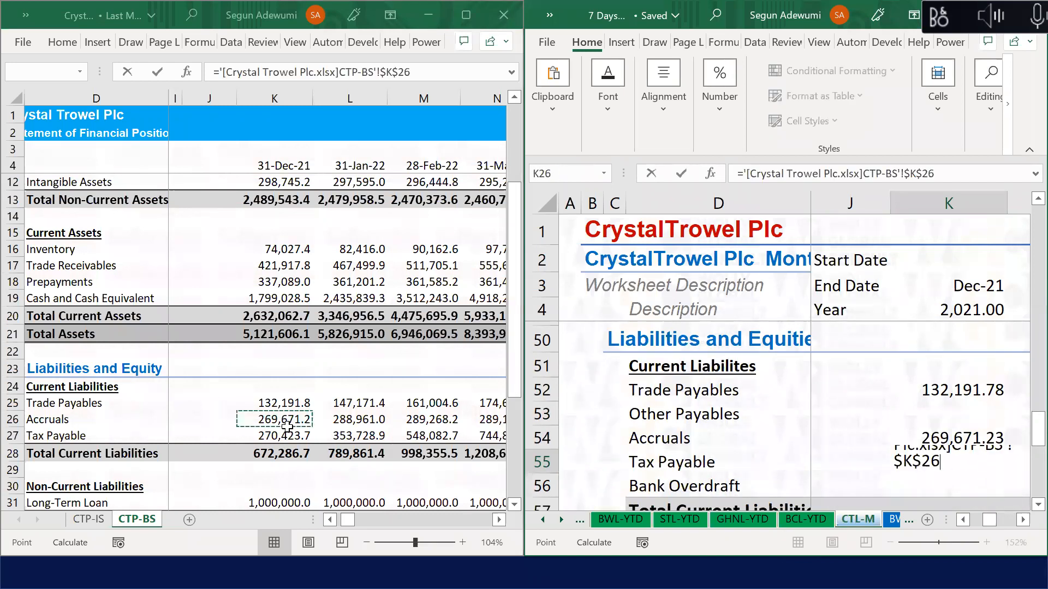
left_click(288, 434)
key("Return")
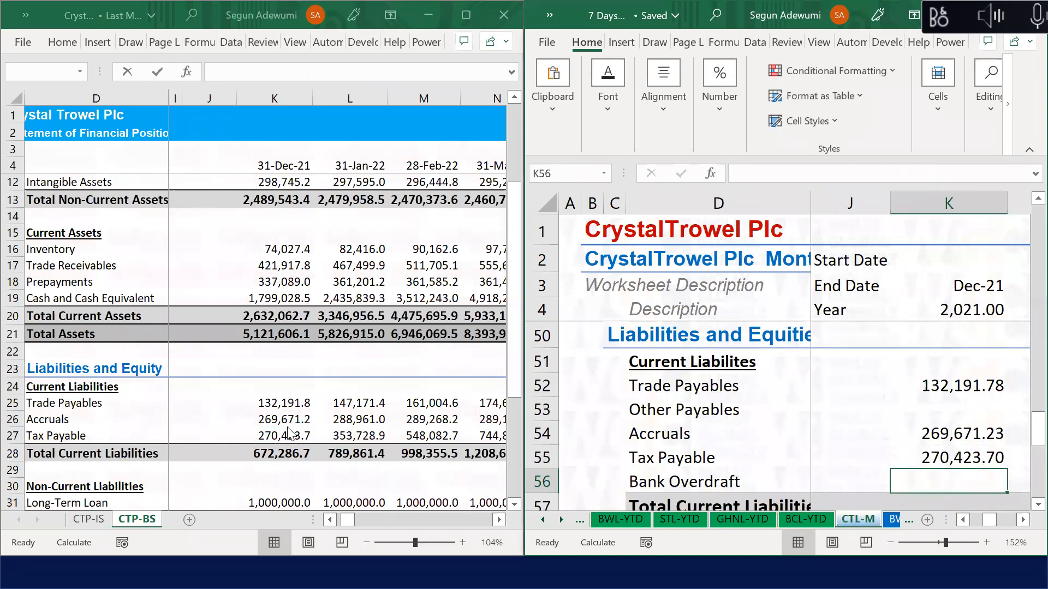
key("Down")
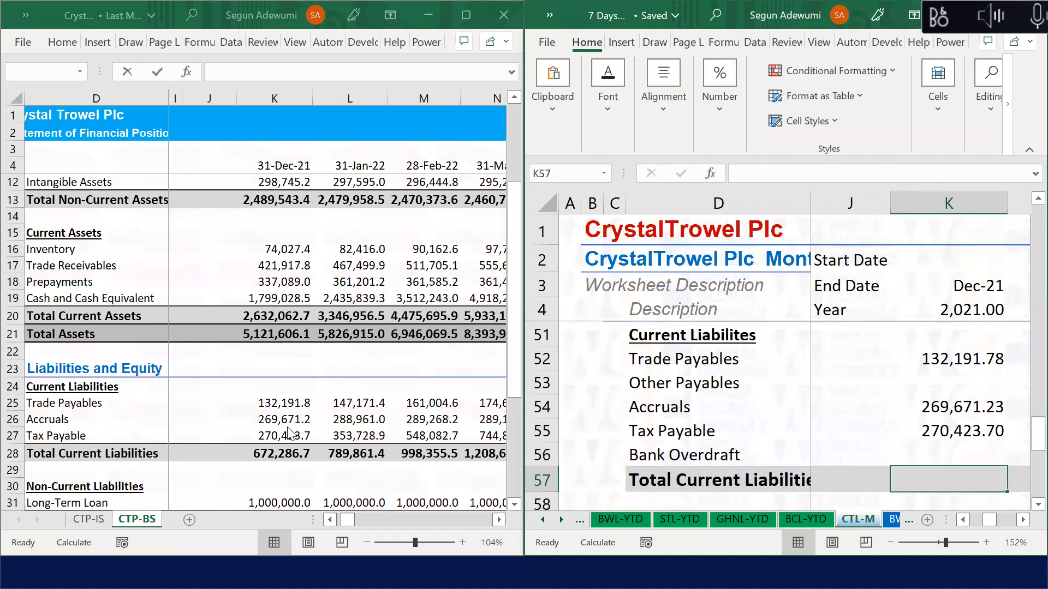
Step: Total the current liabilities with =SUM(K52:K56) in K57, giving 672,286.71
type("=s")
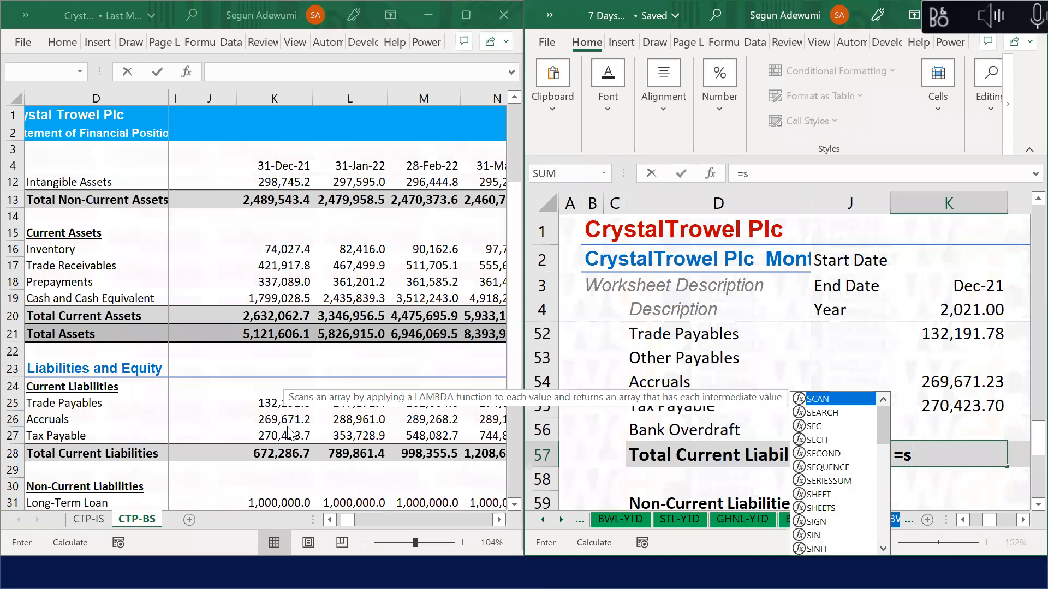
type("um(")
key("Up")
key("shift+Up")
key("shift+Up")
key("shift+Up")
key("shift+Up")
key("shift+Up")
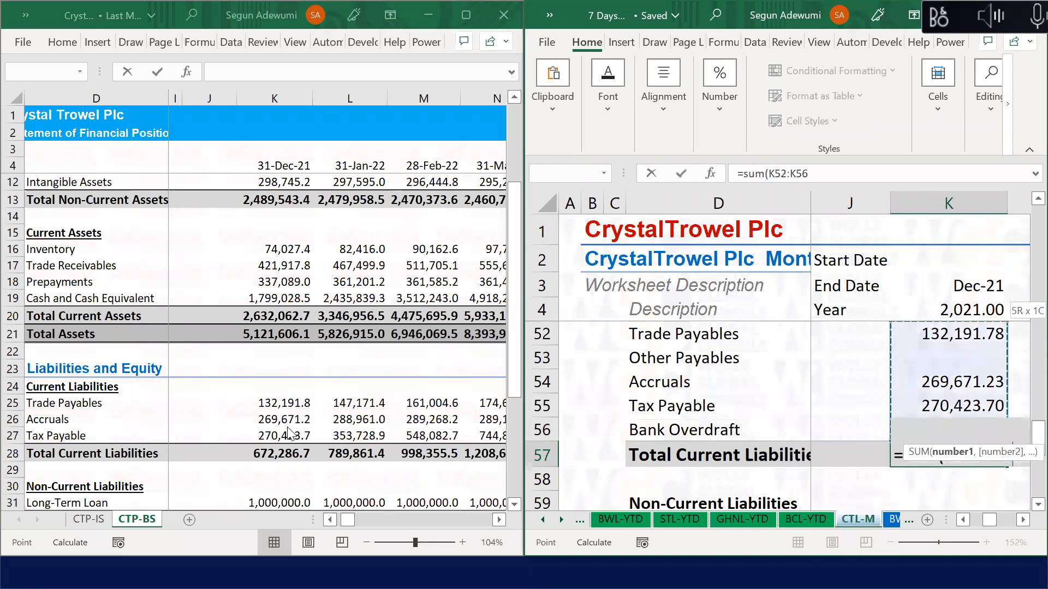
key("shift+Down")
key("Return")
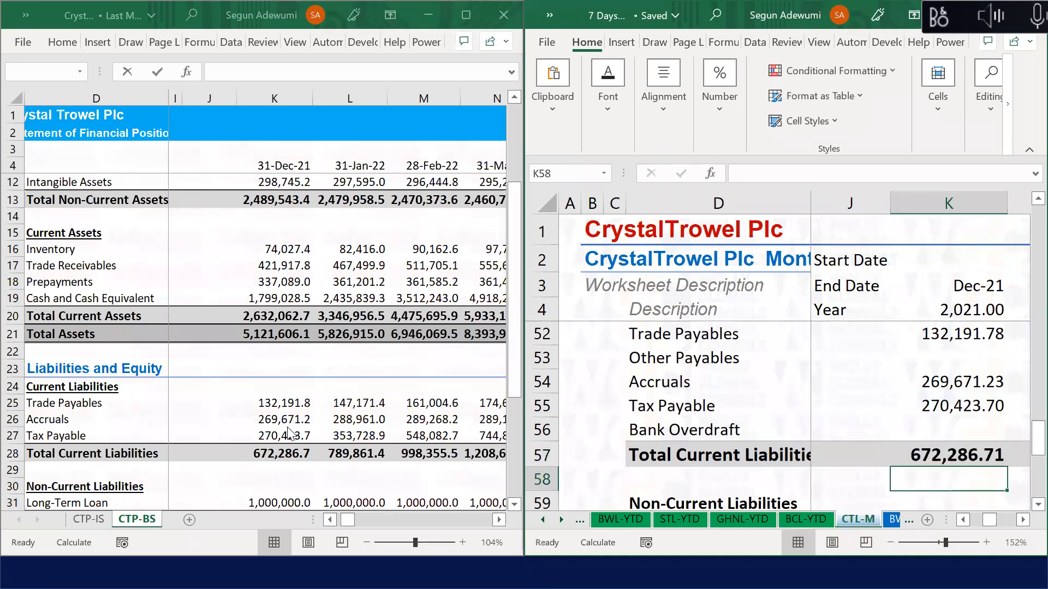
Step: Link Long-term Loan in K60 to CTP-BS K31 (1,000,000.00)
key("Down")
key("Down")
key("Down")
key("Down")
key("Down")
key("Up")
key("Up")
key("Up")
type("=")
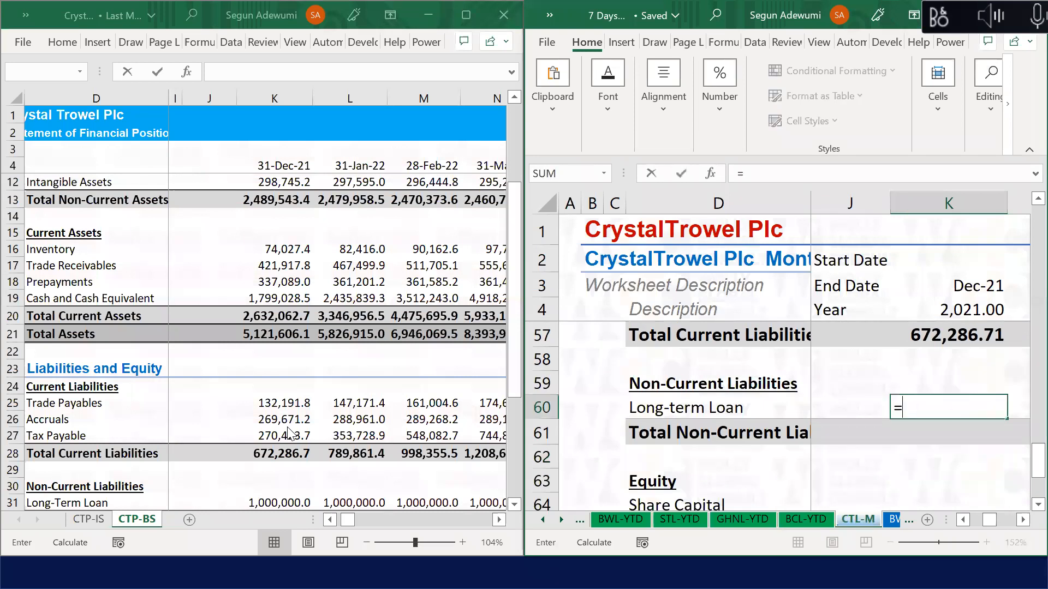
left_click(304, 500)
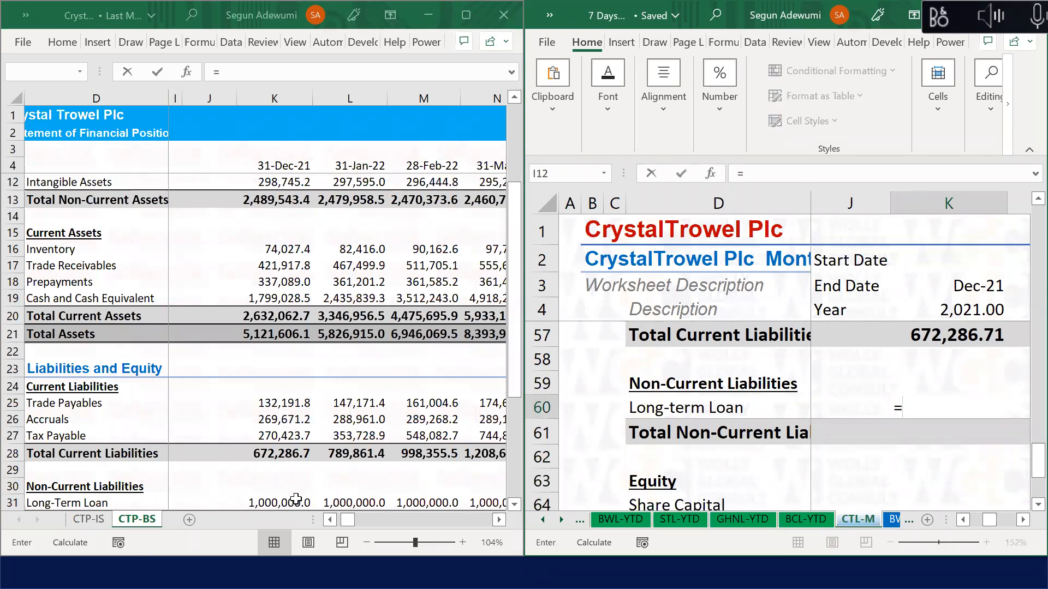
key("Return")
Step: AutoSum Total Non-Current Liabilities in K61 to 1,000,000.00, removing a misplaced sum
key("Down")
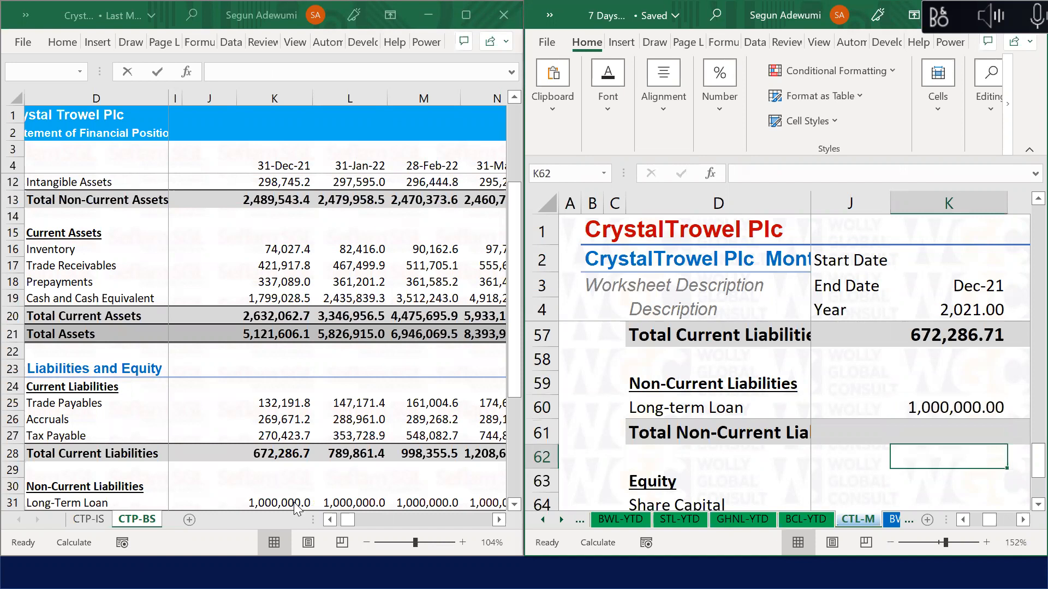
key("alt+equal")
key("Return")
key("Down")
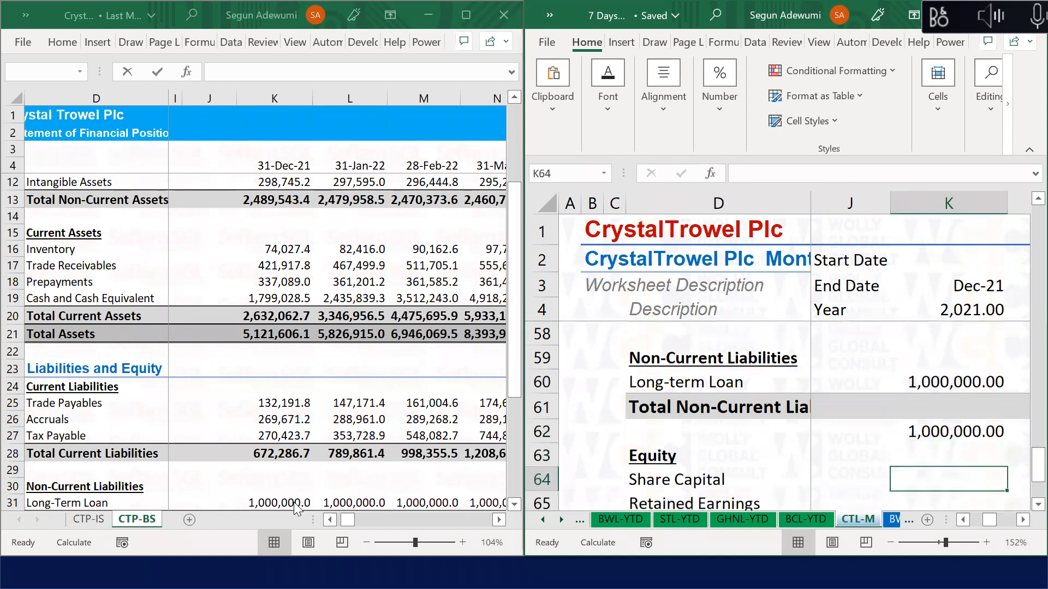
key("Up")
key("Up")
key("Delete")
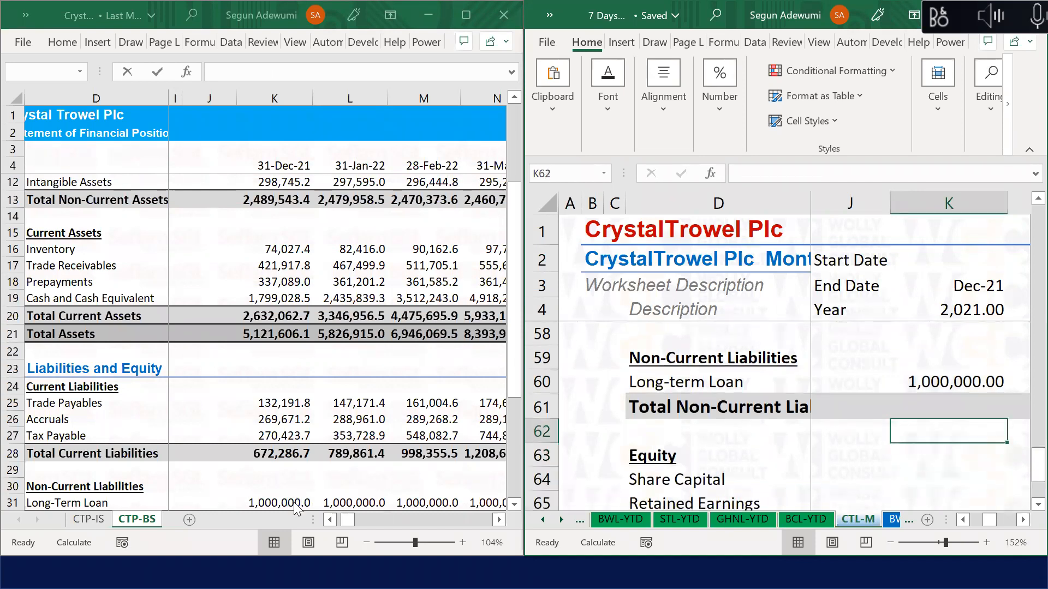
key("Up")
key("alt+equal")
key("Return")
key("Down")
key("Down")
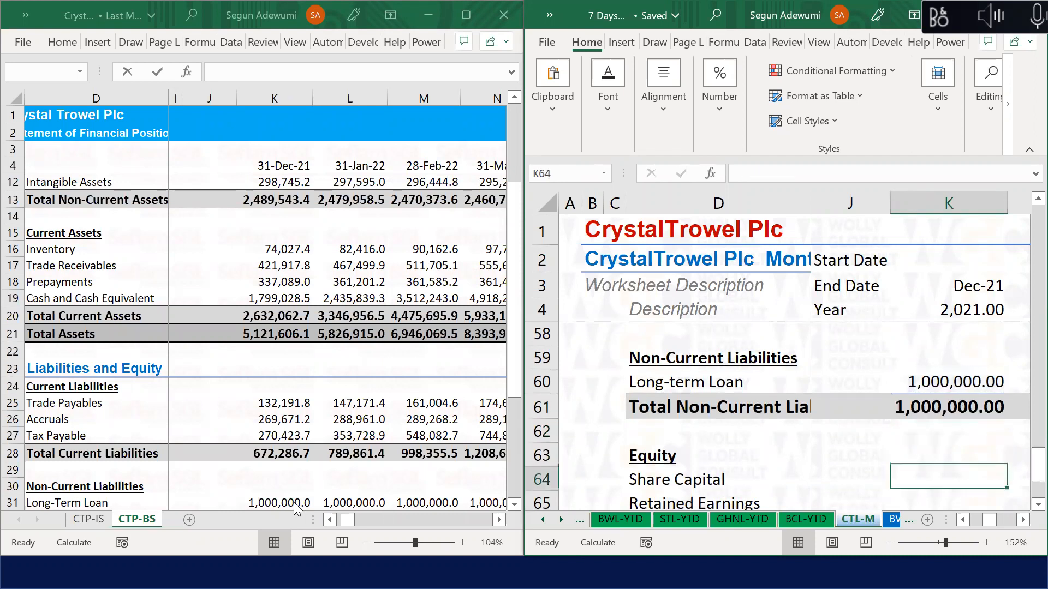
Step: Link Share Capital and Retained Earnings in K64 and K65 to CTP-BS K36 and K37
type("=")
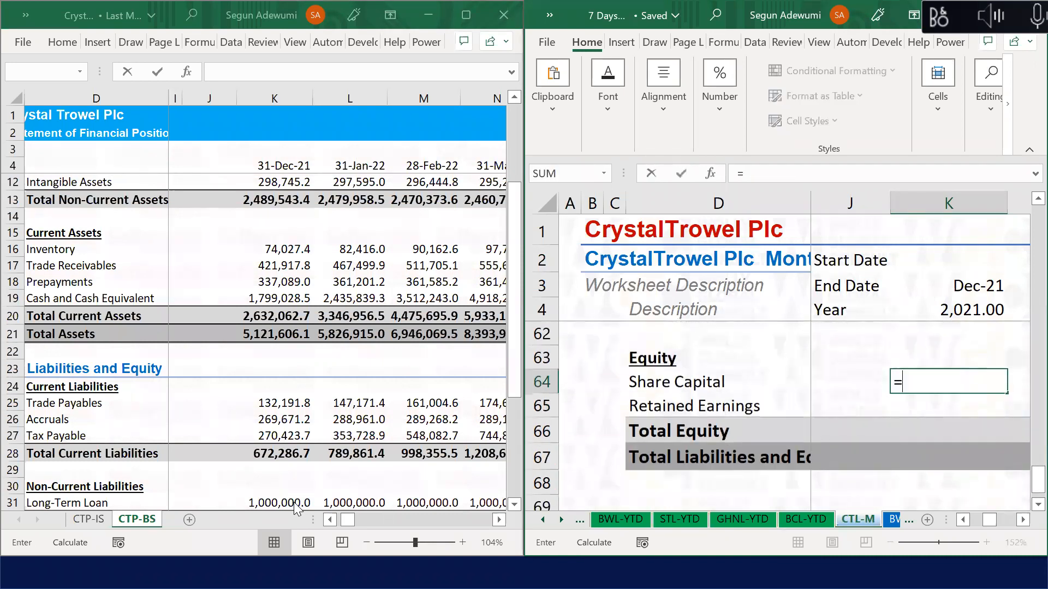
left_click(282, 473)
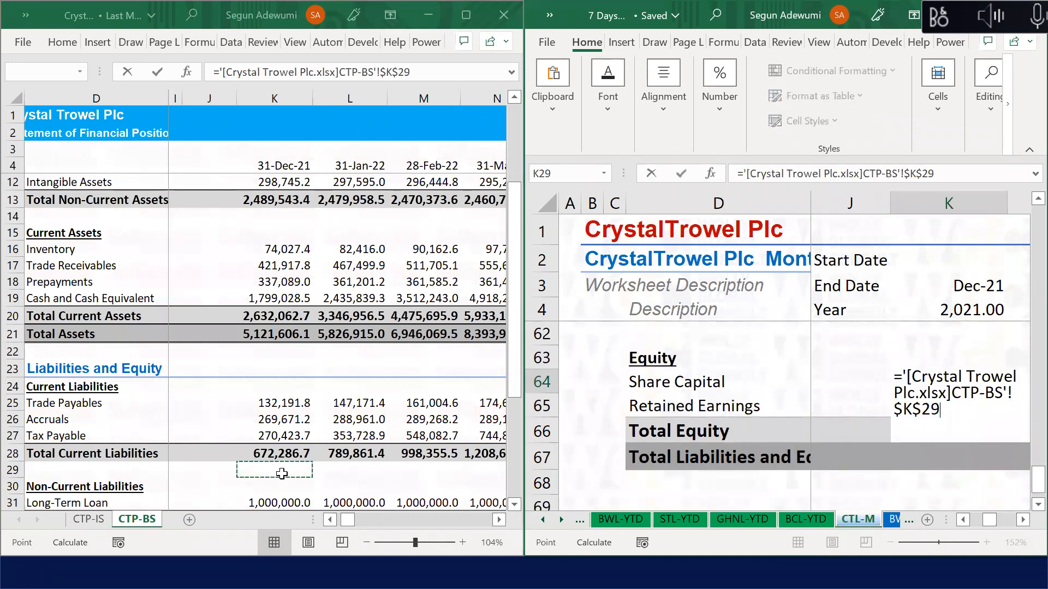
key("Down")
key("Down")
key("Down")
key("Down")
key("Down")
key("Down")
key("Down")
key("F4")
key("F4")
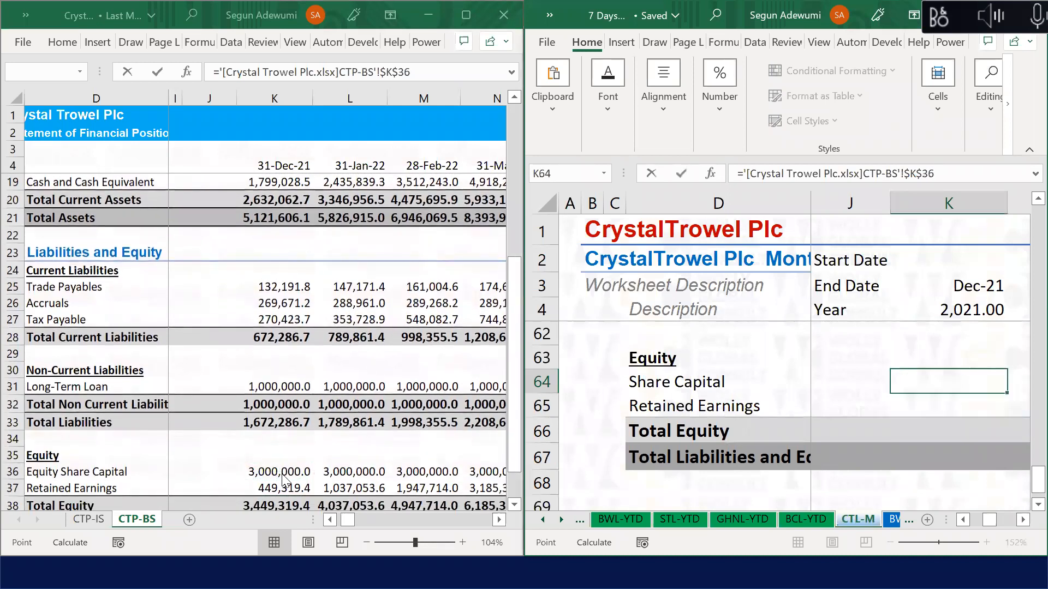
key("Return")
type("=")
left_click(294, 487)
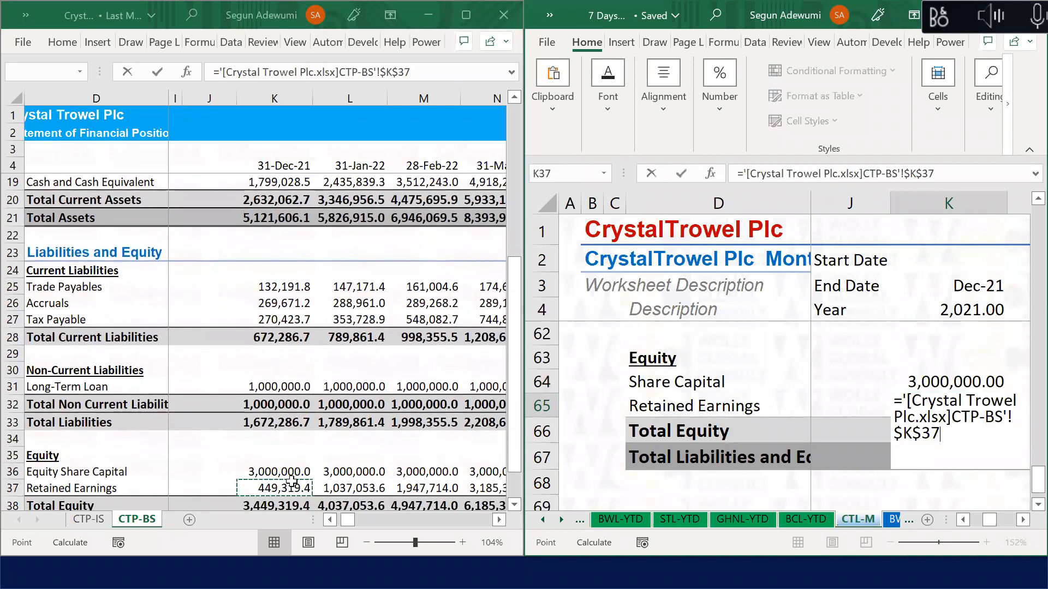
key("Return")
key("Return")
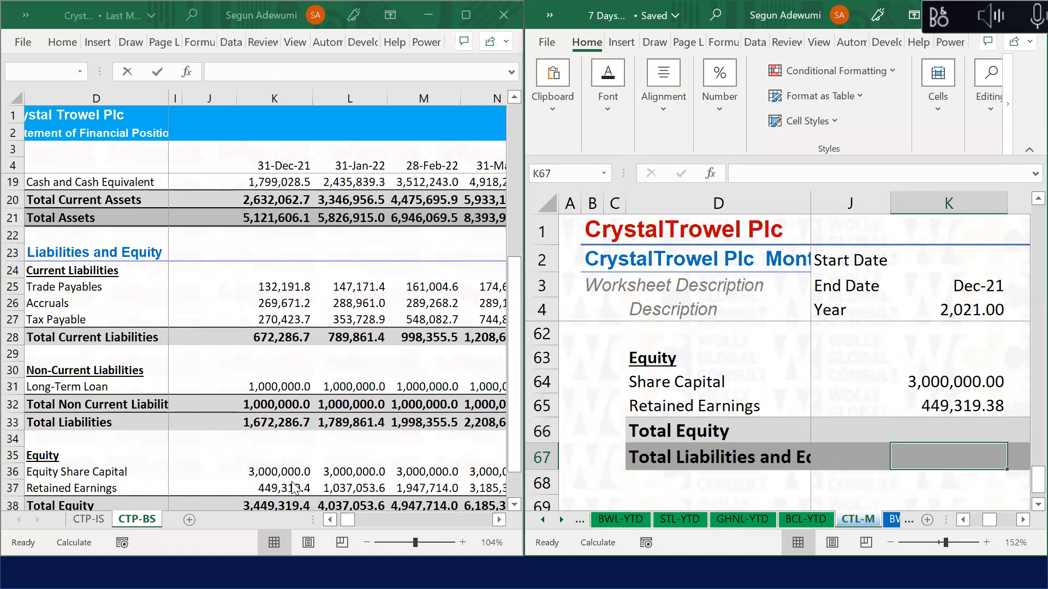
Step: AutoSum Share Capital and Retained Earnings into Total Equity in K66 (3,449,319.38)
key("alt+equal")
key("Return")
key("Up")
key("Up")
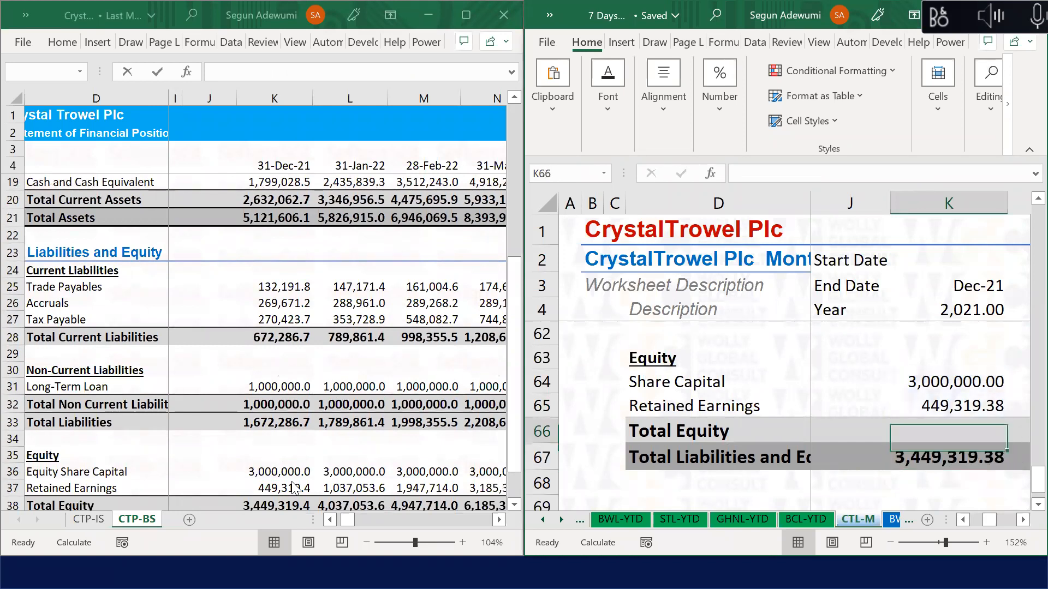
key("alt+equal")
key("Return")
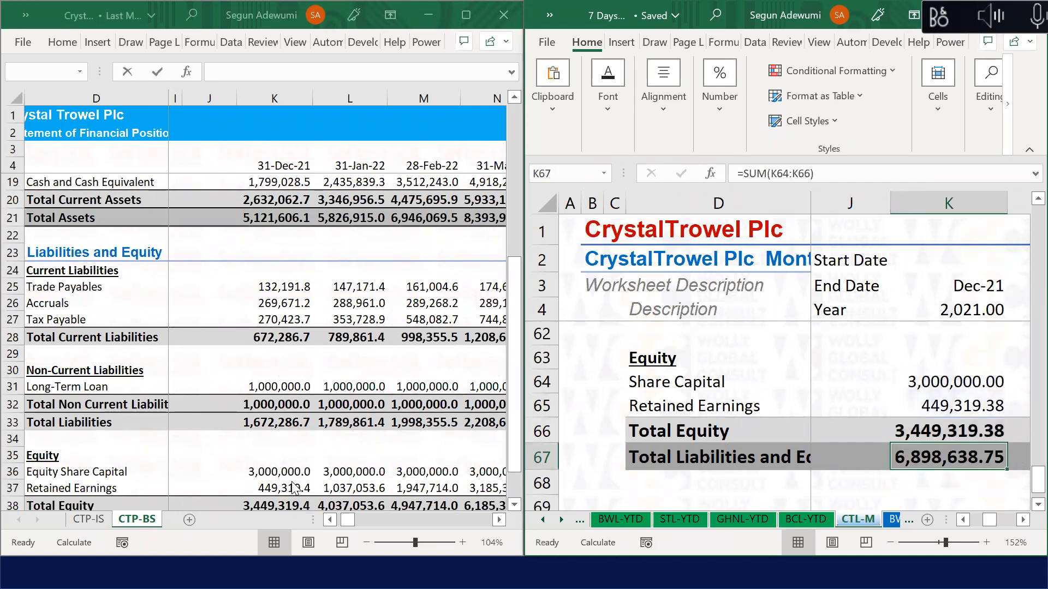
Step: Enter =K57+K61+K66 in K67 for Total Liabilities and Equity of 5,121,606.09
type("=")
key("Up")
key("Up")
key("Up")
key("Up")
key("Up")
key("Up")
key("Up")
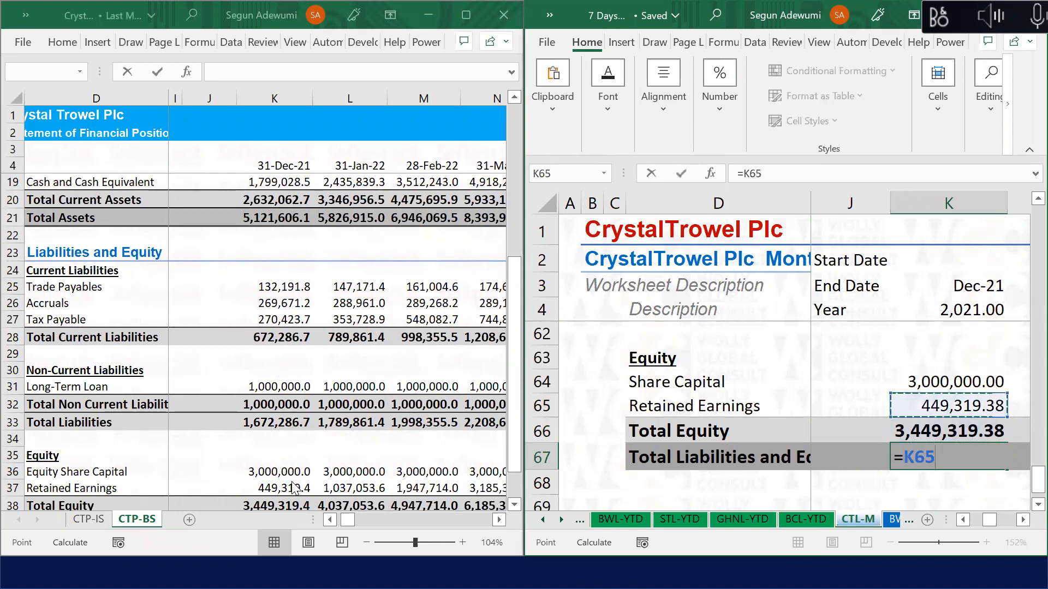
key("Up")
key("Up")
key("Up")
key("Up")
key("Up")
key("Down")
key("Down")
type("+")
left_click(974, 506)
type("+")
left_click(972, 505)
key("Down")
key("Down")
key("Down")
key("Down")
key("Down")
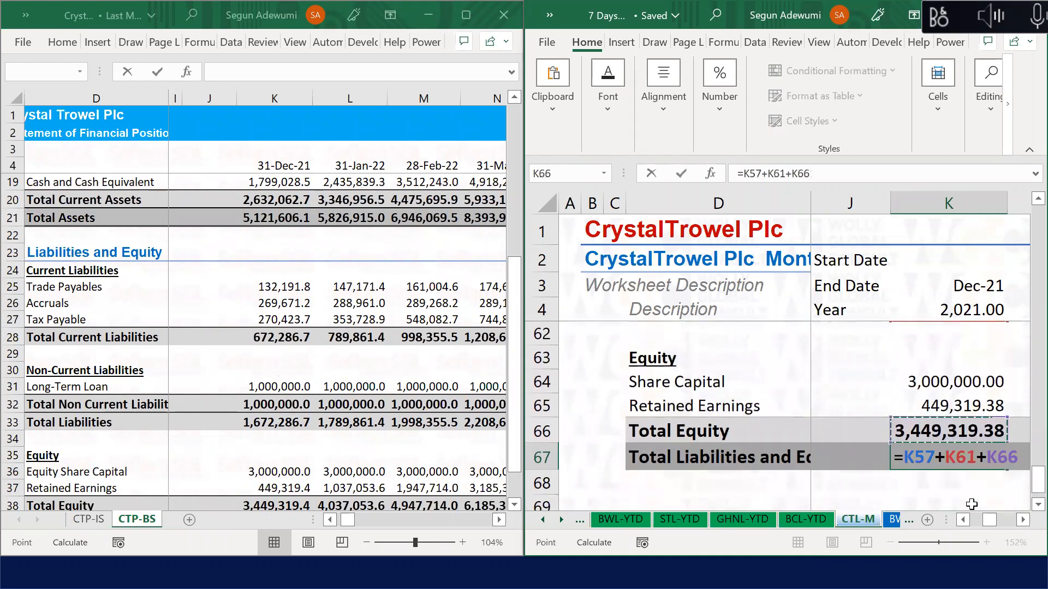
key("Return")
key("Return")
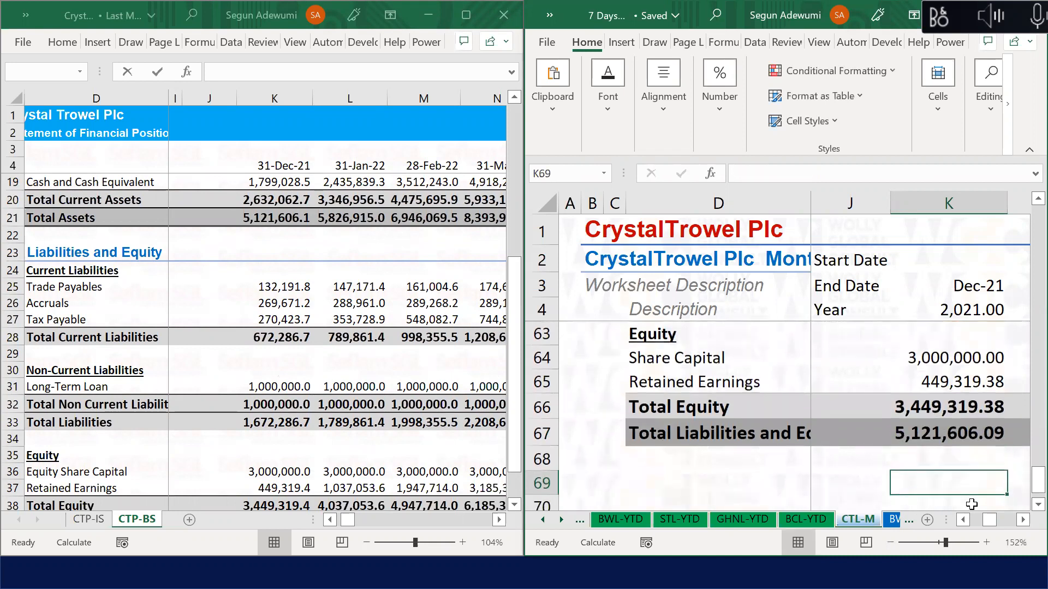
key("Left")
key("Left")
key("Left")
key("Left")
key("Left")
key("Left")
key("Left")
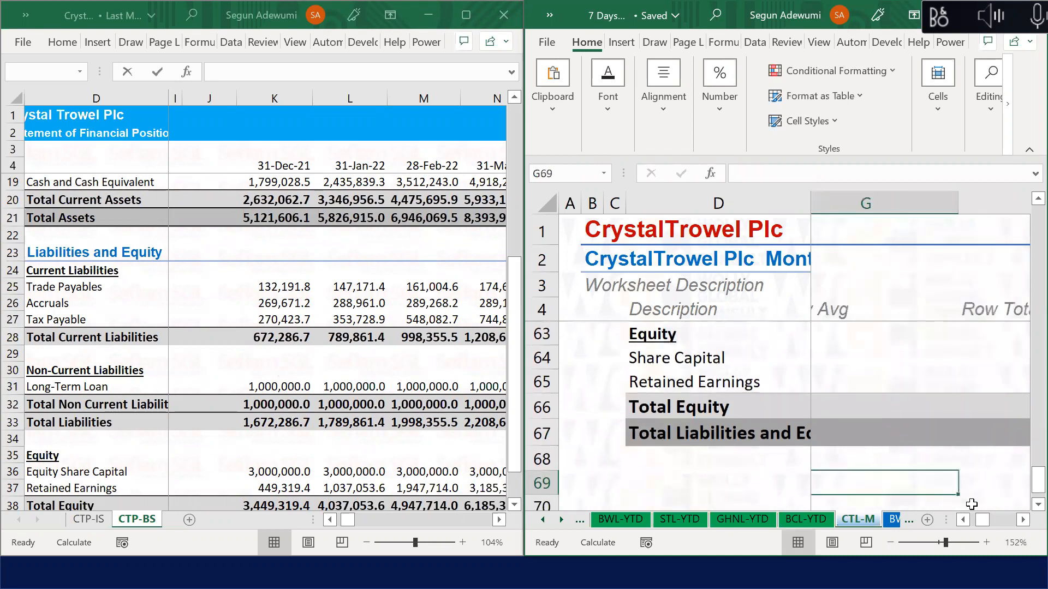
Step: Label row 69 'Balance Check' and enter =K48-K67 in K69, showing 0.00
type("Balance Check")
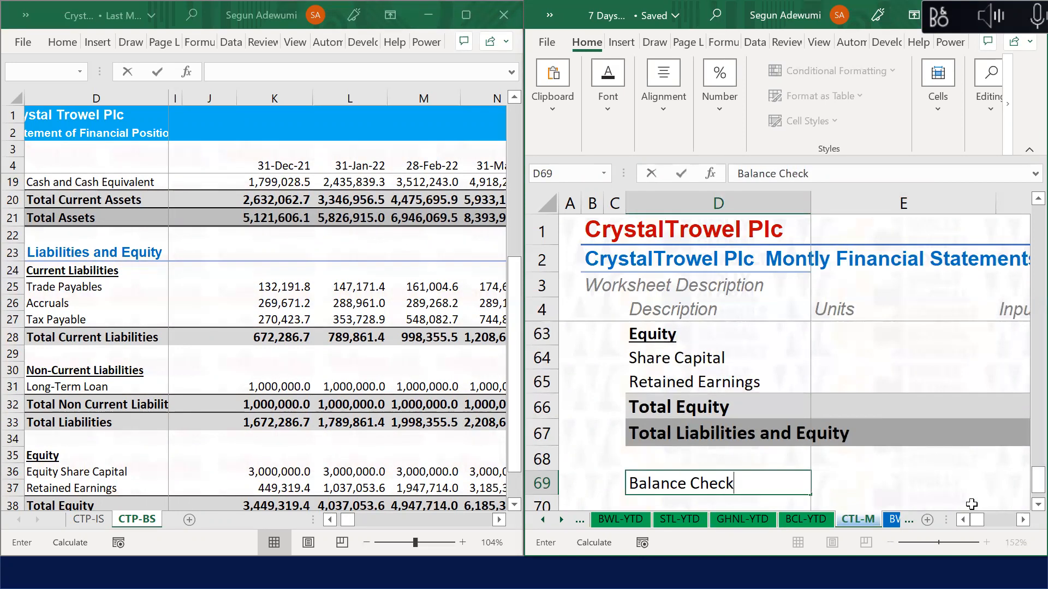
key("Right")
key("Right")
key("Right")
key("Right")
key("Right")
key("Right")
key("Right")
type("=")
key("Up")
key("Up")
key("Up")
key("Up")
key("Up")
key("Up")
key("Up")
key("Up")
key("Up")
key("Up")
key("Up")
key("Up")
key("Up")
key("Up")
key("Up")
key("Up")
key("Up")
key("Up")
key("Up")
key("Up")
key("Up")
key("Up")
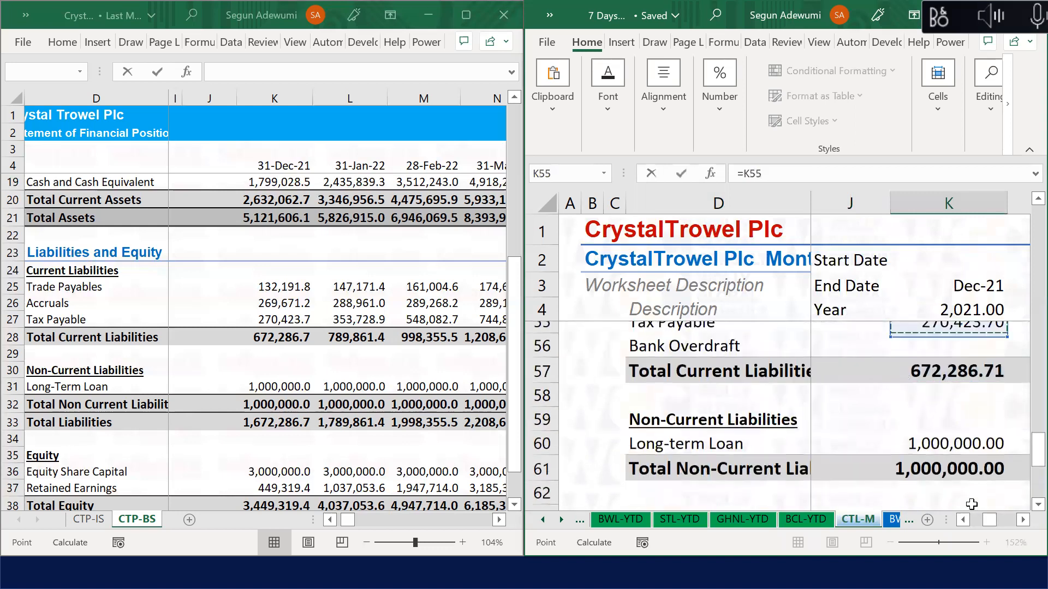
key("Down")
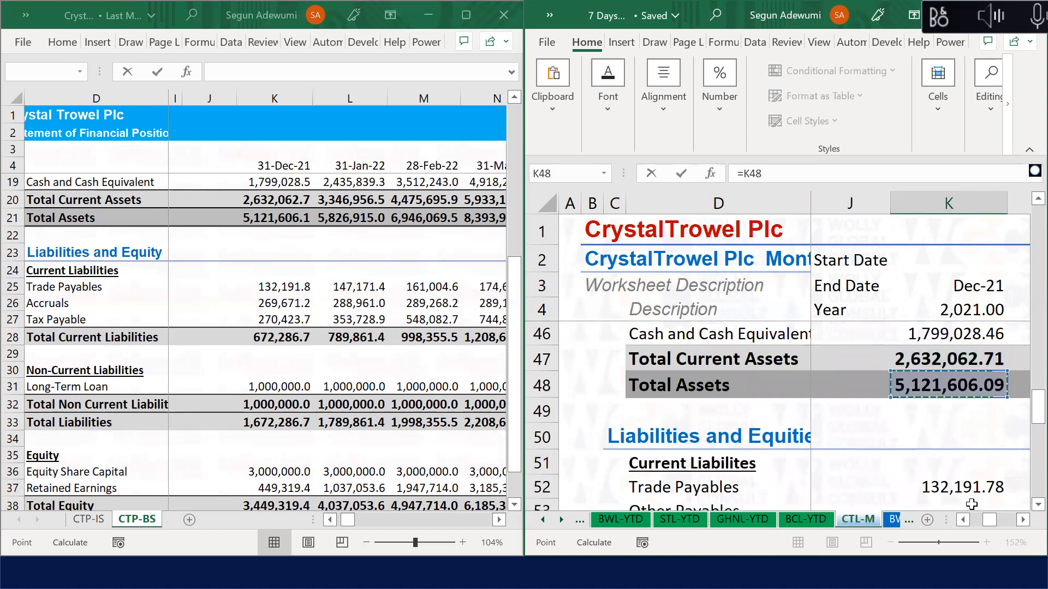
type("-")
key("Up")
key("Up")
key("Up")
key("Up")
key("Down")
key("Down")
key("Return")
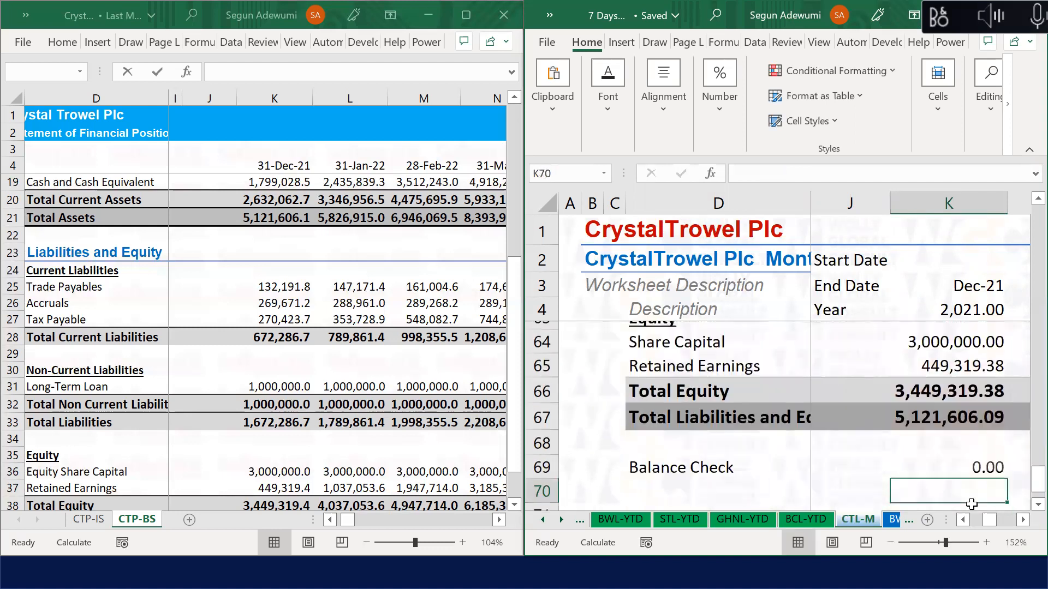
Step: Start selecting the column K balance sheet figures above the Balance Check
key("Up")
key("Up")
key("Up")
key("Up")
key("Up")
key("Down")
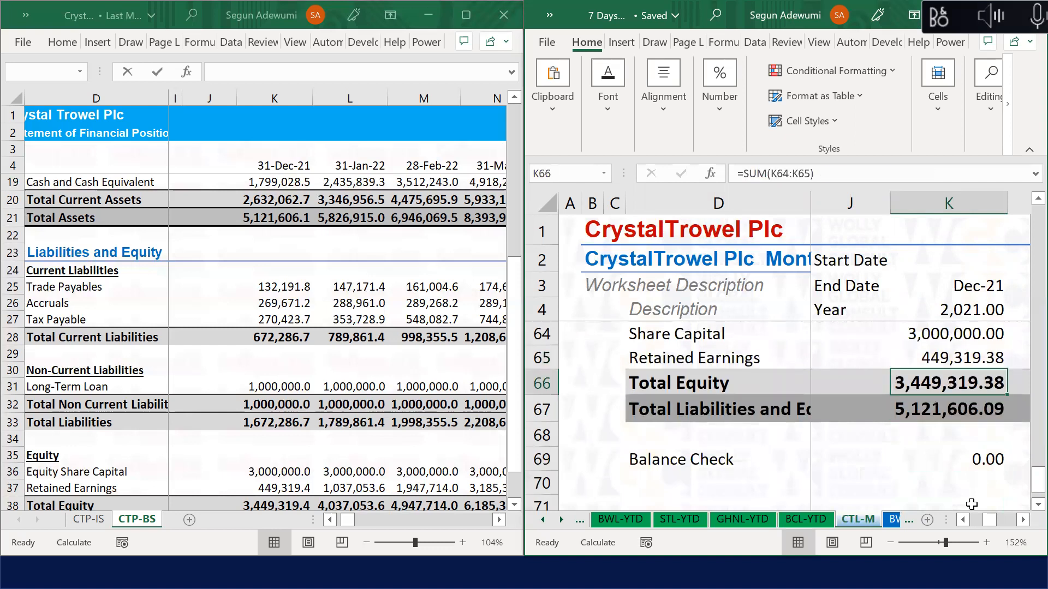
key("shift+Down")
key("shift+Up")
key("shift+Up")
key("shift+Up")
key("shift+Up")
key("shift+Up")
key("shift+Up")
key("shift+Up")
key("shift+Up")
key("shift+Up")
key("shift+Up")
key("shift+Up")
key("shift+Up")
key("shift+Up")
key("shift+Up")
key("shift+Up")
key("shift+Up")
key("shift+Up")
key("shift+Up")
key("shift+Up")
key("shift+Up")
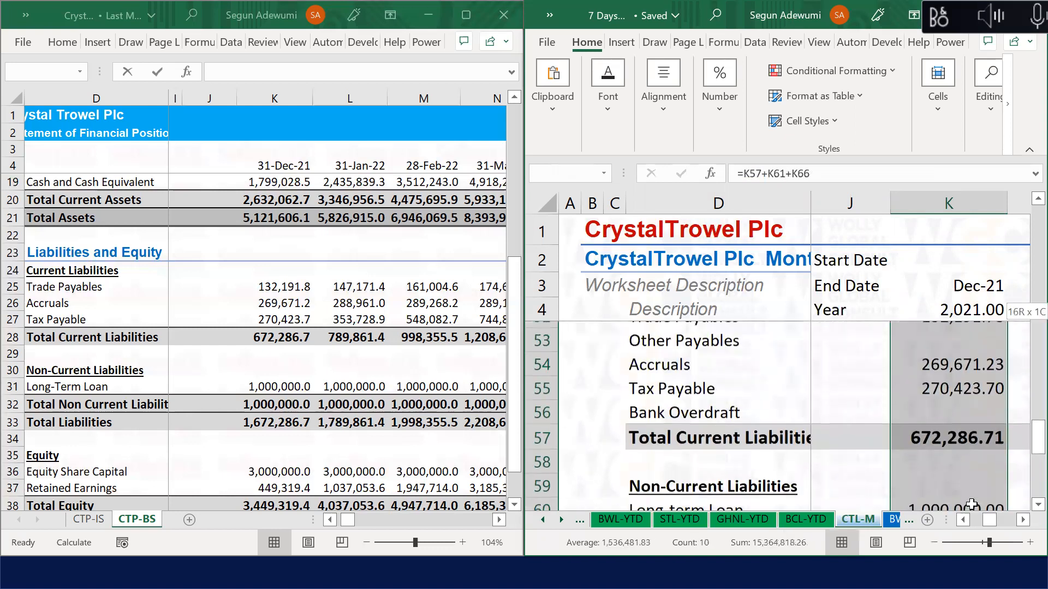
Step: Extend the selection over the balance sheet figures and strip all $ signs (22 replacements)
key("shift+Up")
key("shift+Up")
key("shift+Up")
key("shift+Up")
key("shift+Up")
key("shift+Up")
key("shift+Up")
key("shift+Up")
key("shift+Up")
key("shift+Up")
key("shift+Up")
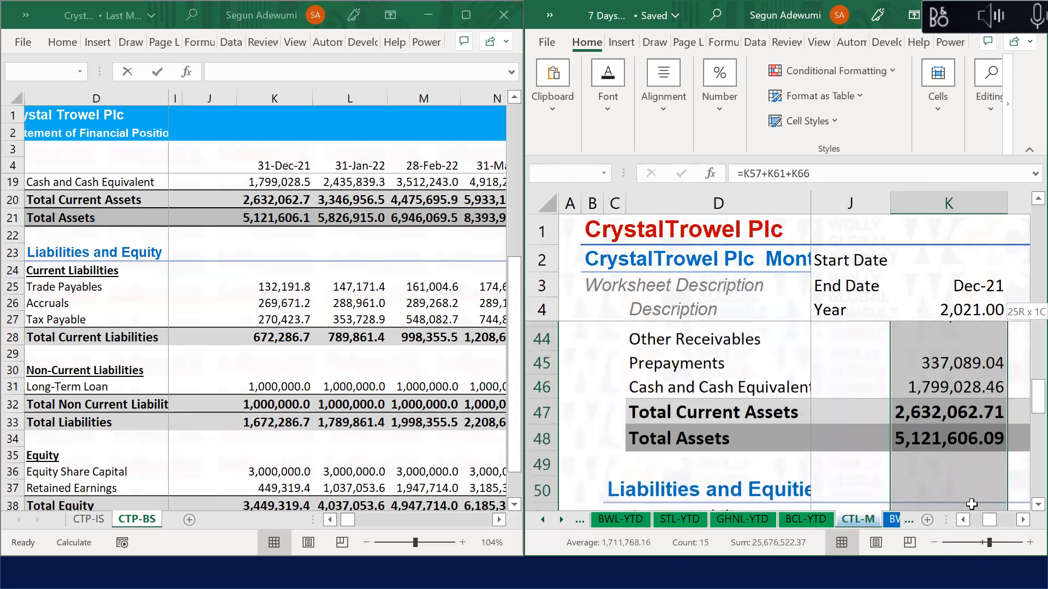
key("shift+Up")
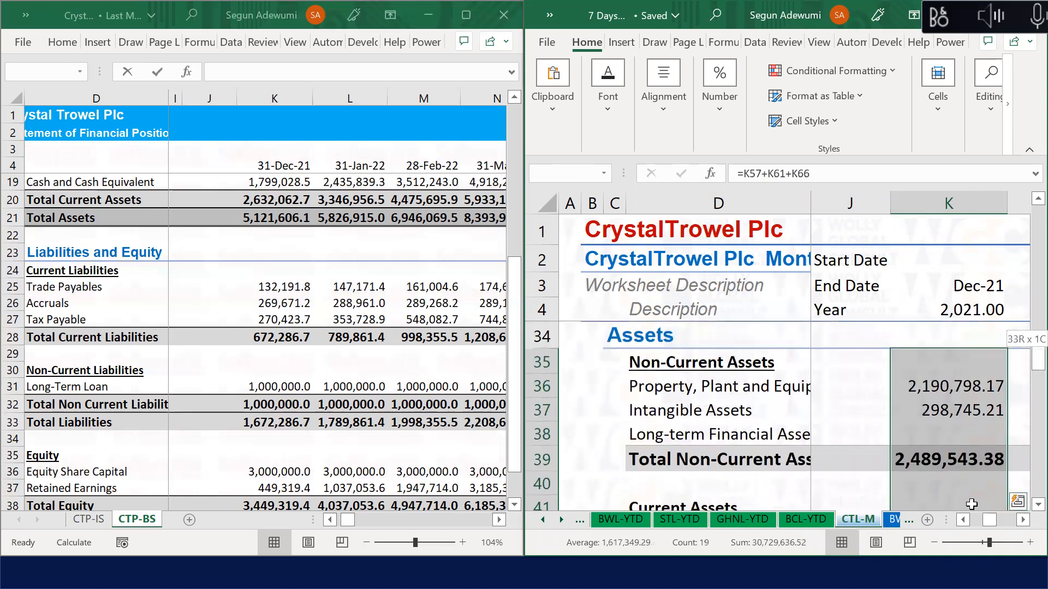
key("shift+Down")
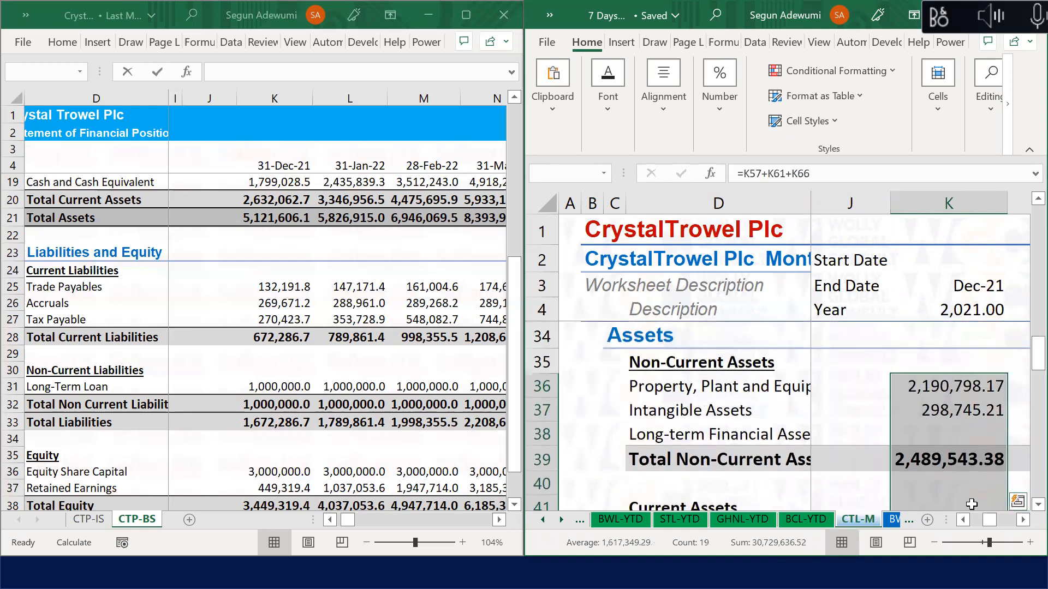
key("ctrl+h")
left_click(585, 402)
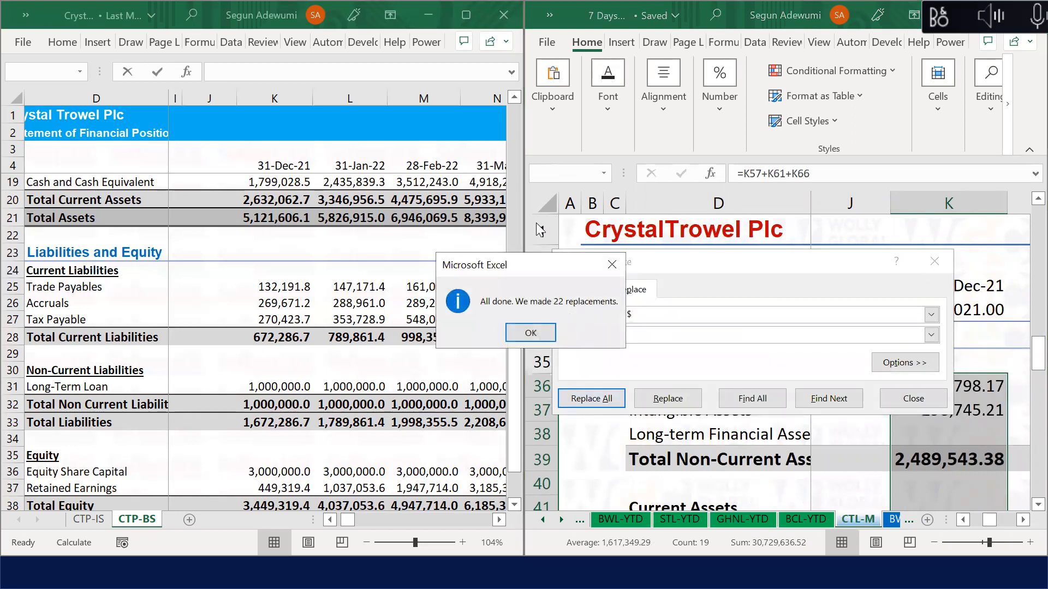
left_click(605, 256)
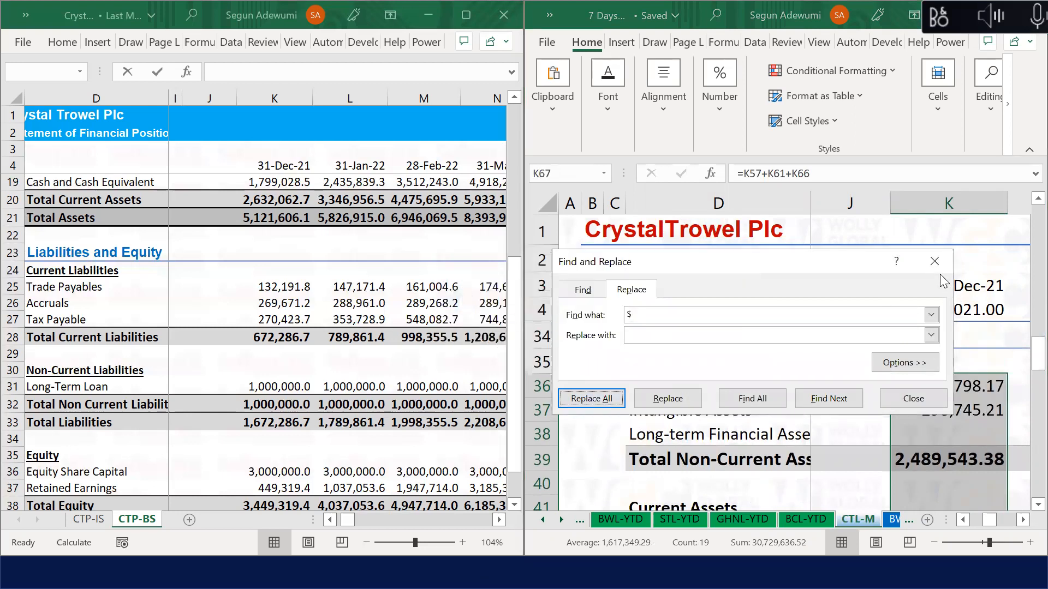
left_click(936, 261)
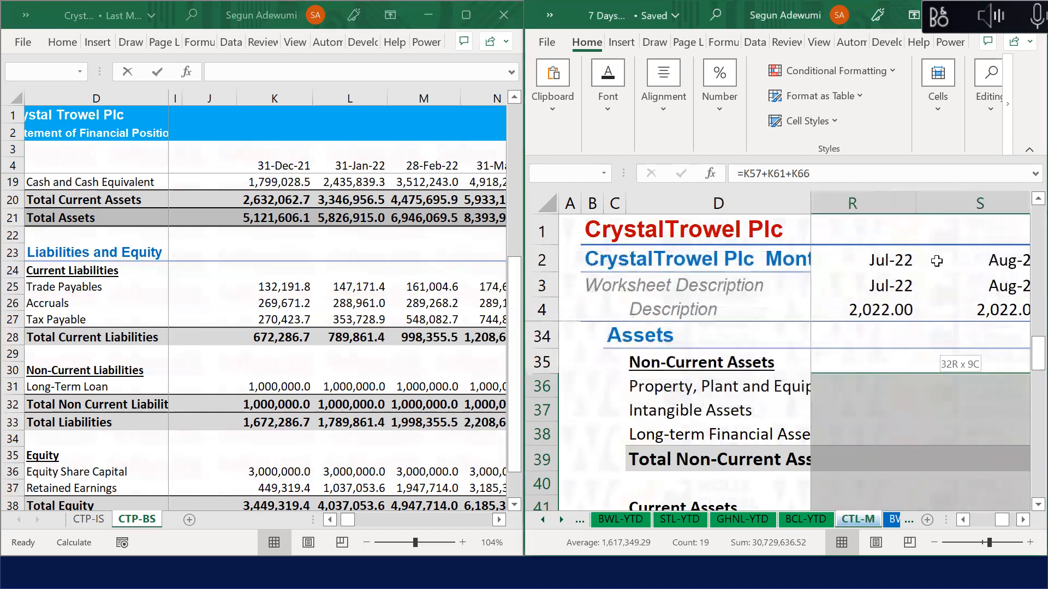
Step: Fill the formulas right through column W (Dec-22) and hide columns X to XFD
key("shift+Right")
key("shift+Right")
key("shift+Right")
key("shift+Right")
key("shift+Right")
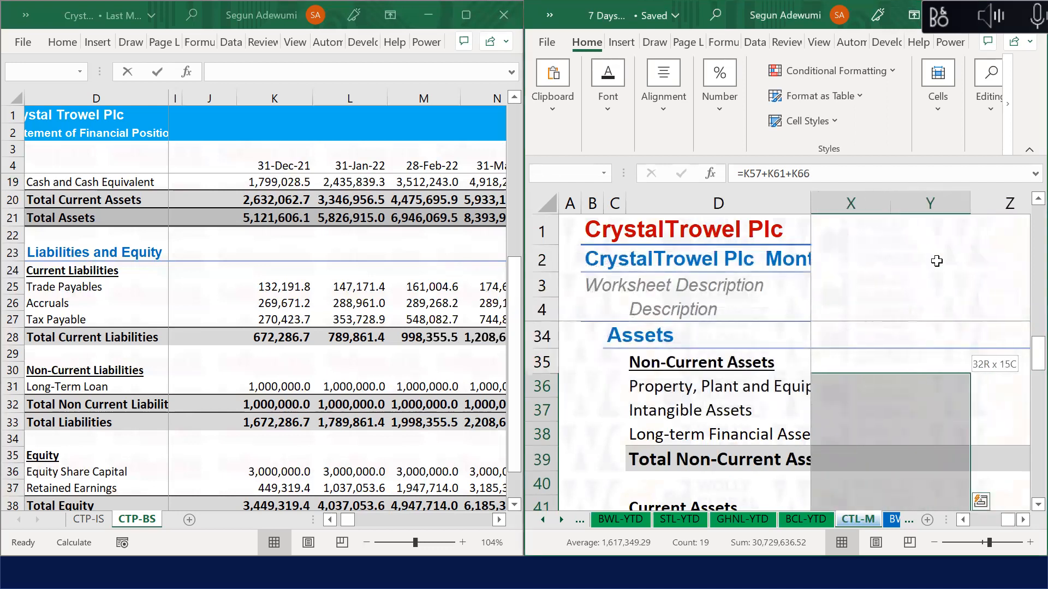
key("shift+Left")
key("shift+Left")
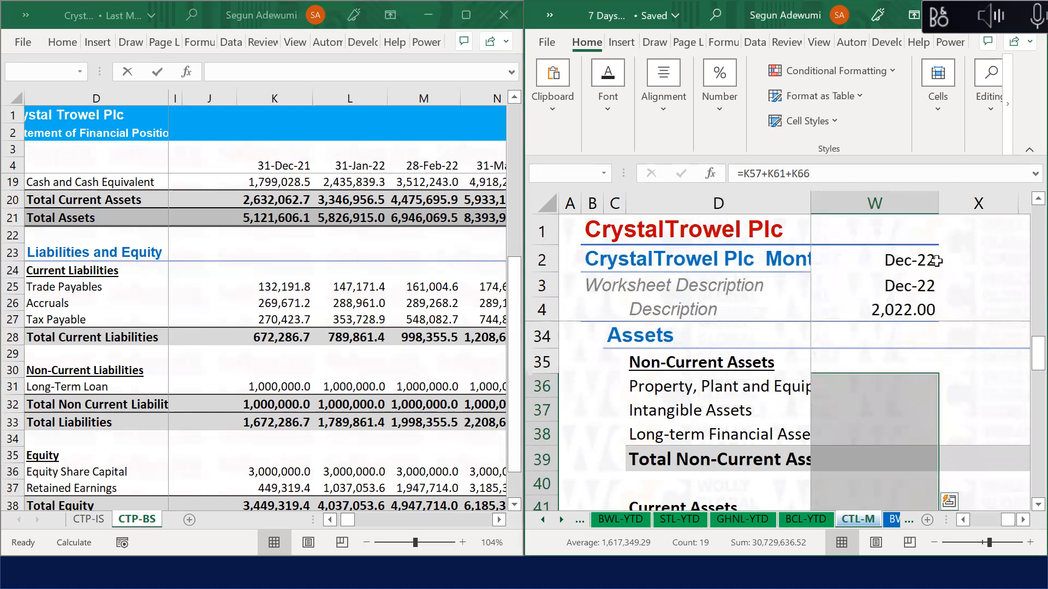
key("ctrl+r")
left_click(987, 195)
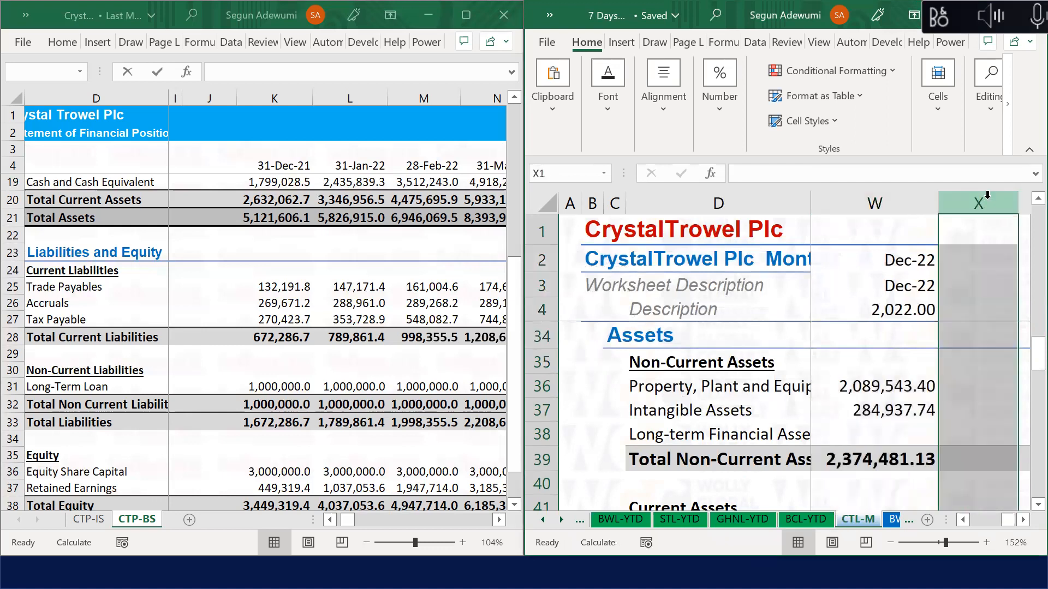
key("ctrl+shift+Right")
key("ctrl+0")
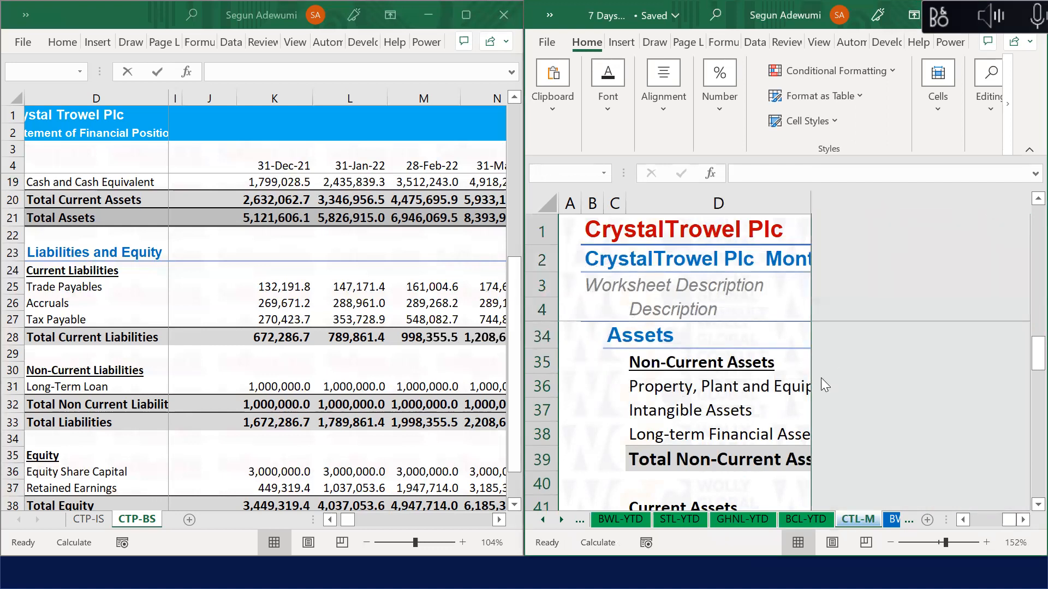
Step: Maximise the CTL-M workbook window to fill the screen
left_click(750, 406)
key("Right")
key("Right")
key("Right")
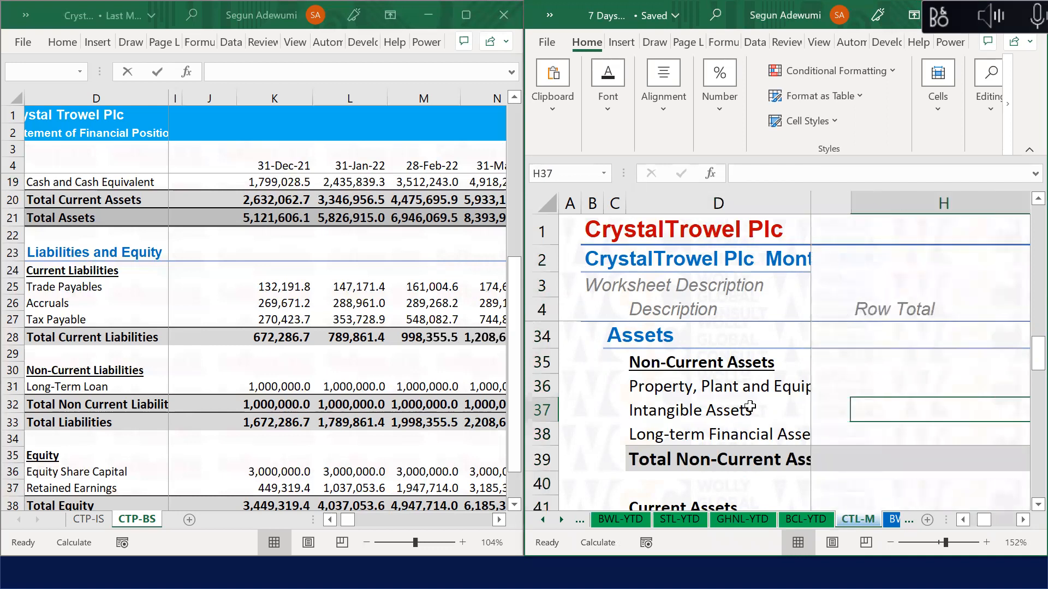
key("alt+Tab")
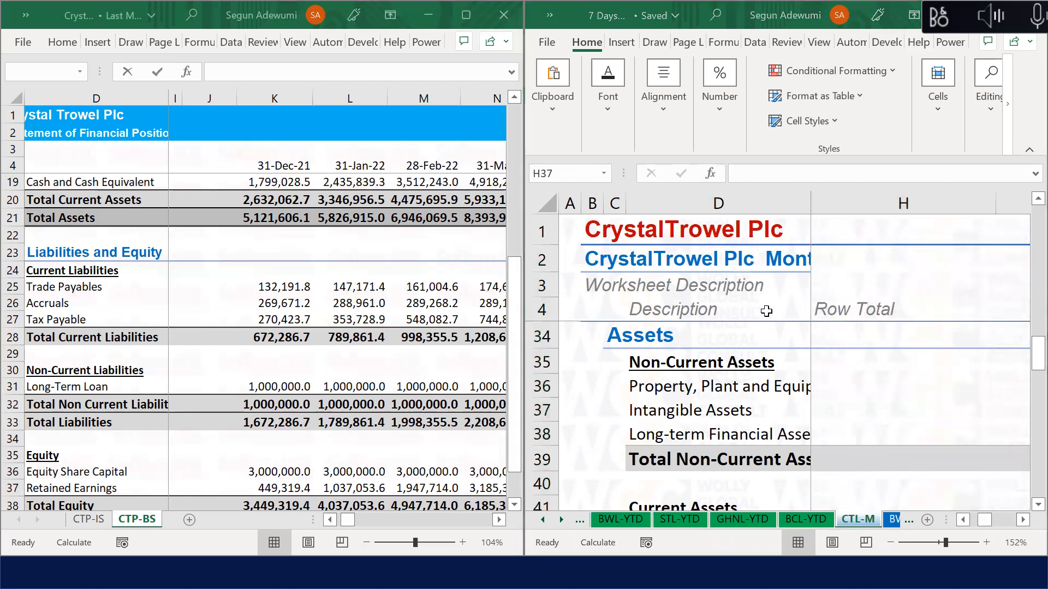
left_click(963, 265)
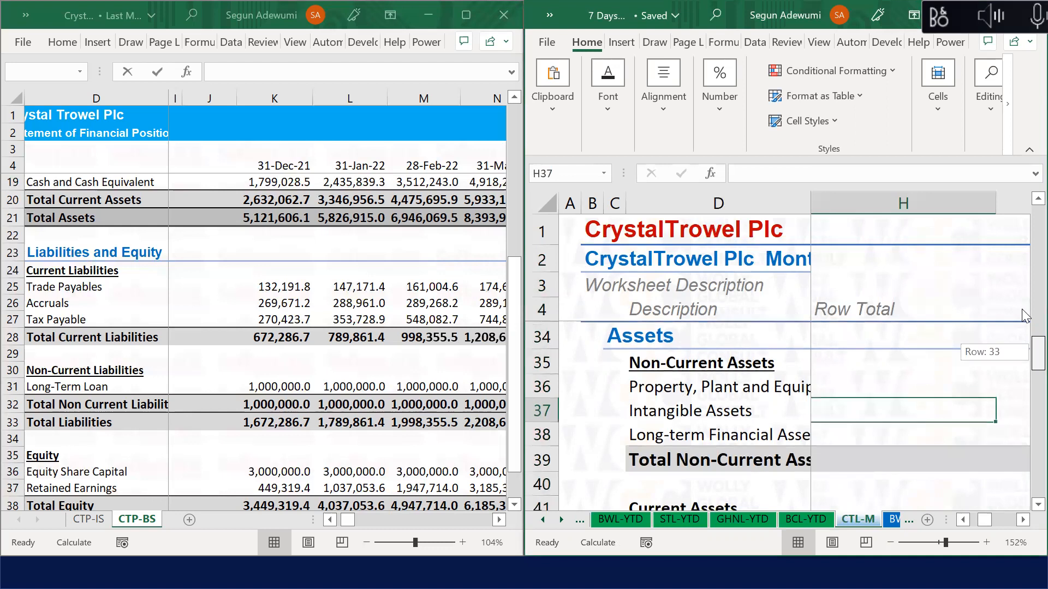
scroll(1023, 311, "up", 10)
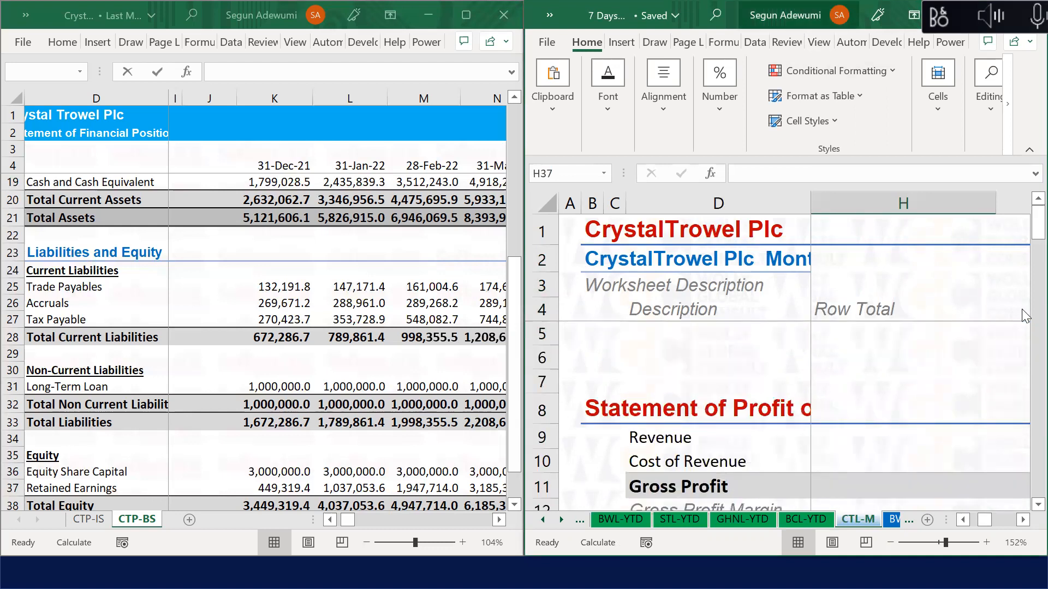
key("super+Up")
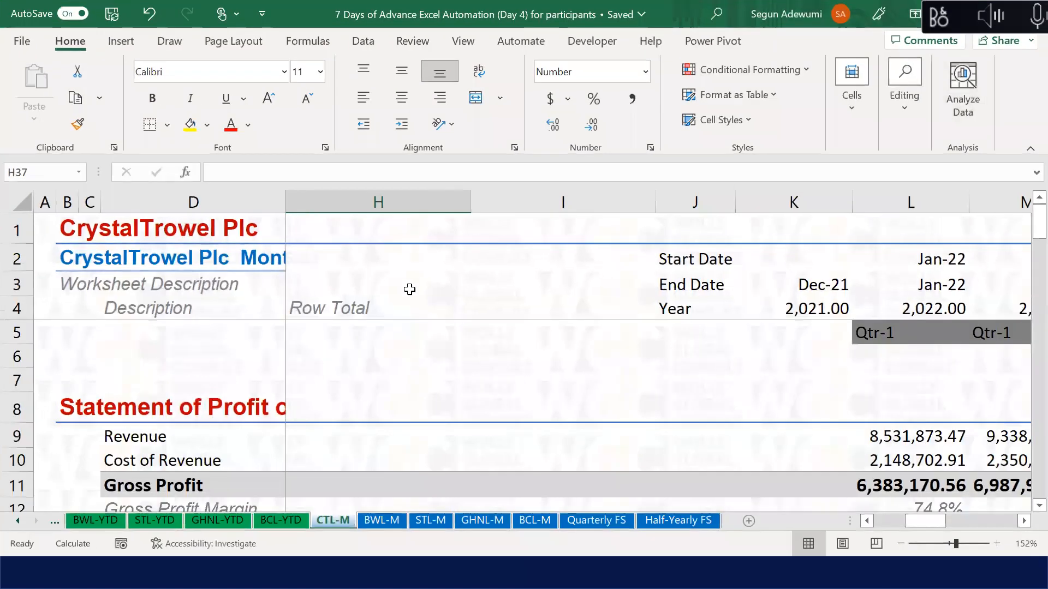
Step: Rename the CTL-M sheet tab to CTP-M
left_click(421, 310)
key("Right")
key("Right")
key("Right")
key("Right")
key("Right")
key("Right")
key("Right")
key("Right")
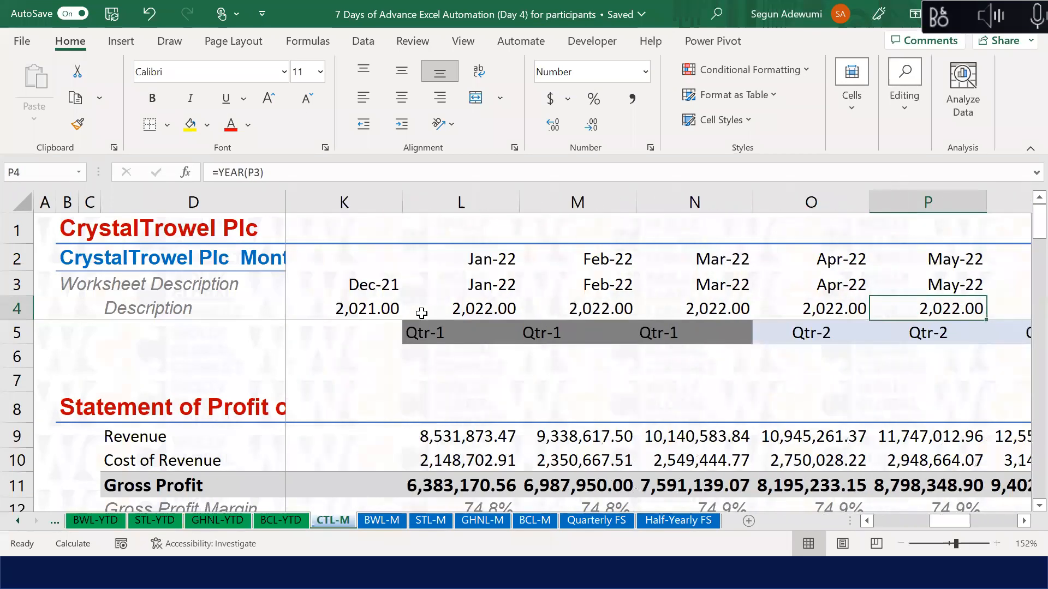
key("Down")
key("Down")
key("Down")
key("Down")
key("Down")
key("Down")
key("Down")
key("Down")
key("Down")
key("Down")
key("Down")
key("Down")
key("Down")
key("Down")
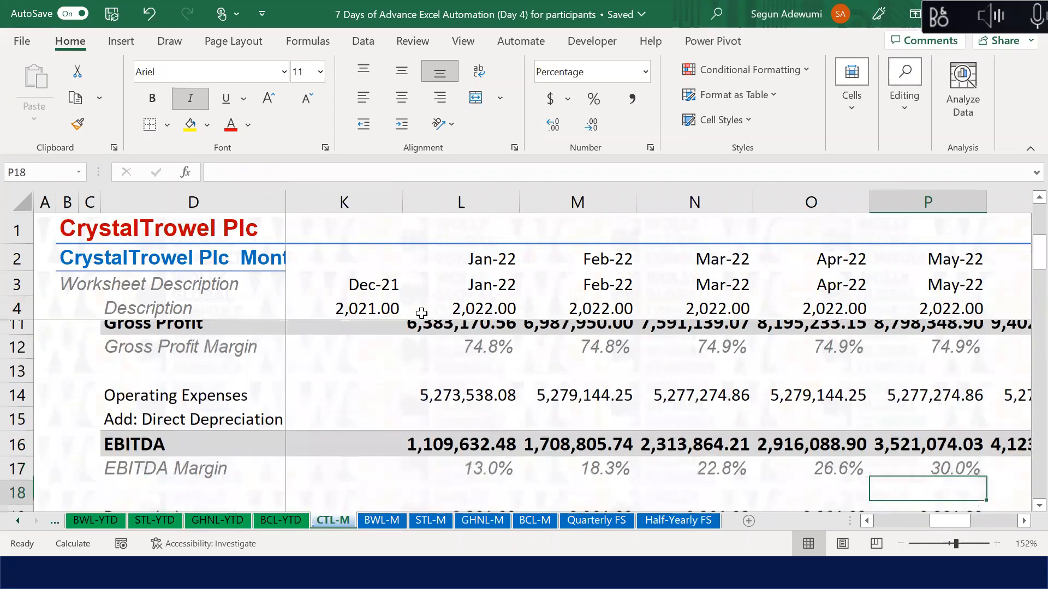
key("Down")
key("Down")
key("Down")
key("Down")
key("Down")
key("Down")
key("Down")
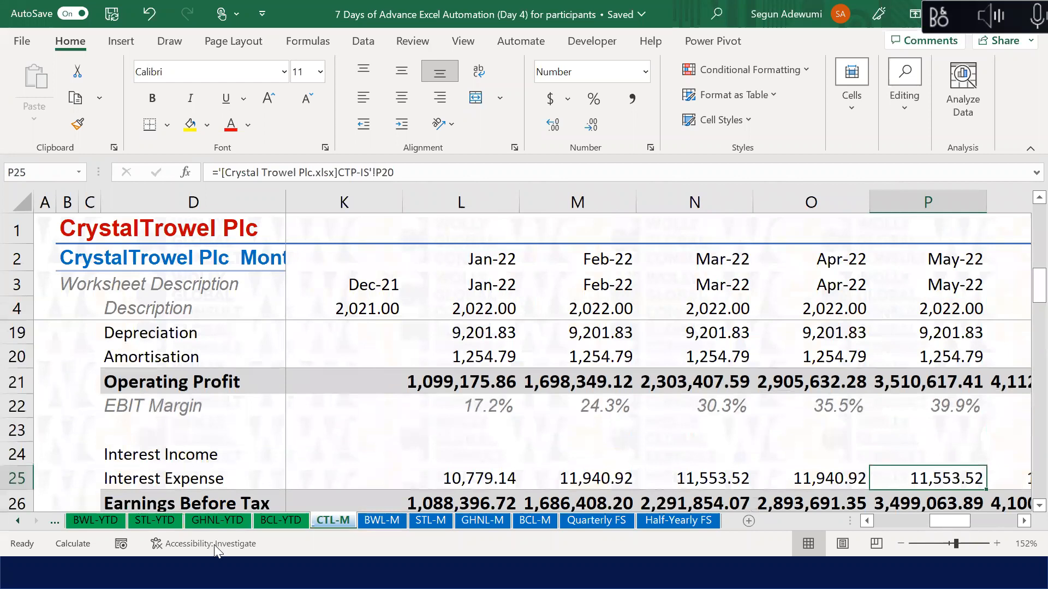
double_click(326, 519)
left_click(336, 520)
key("BackSpace")
type("P")
key("Return")
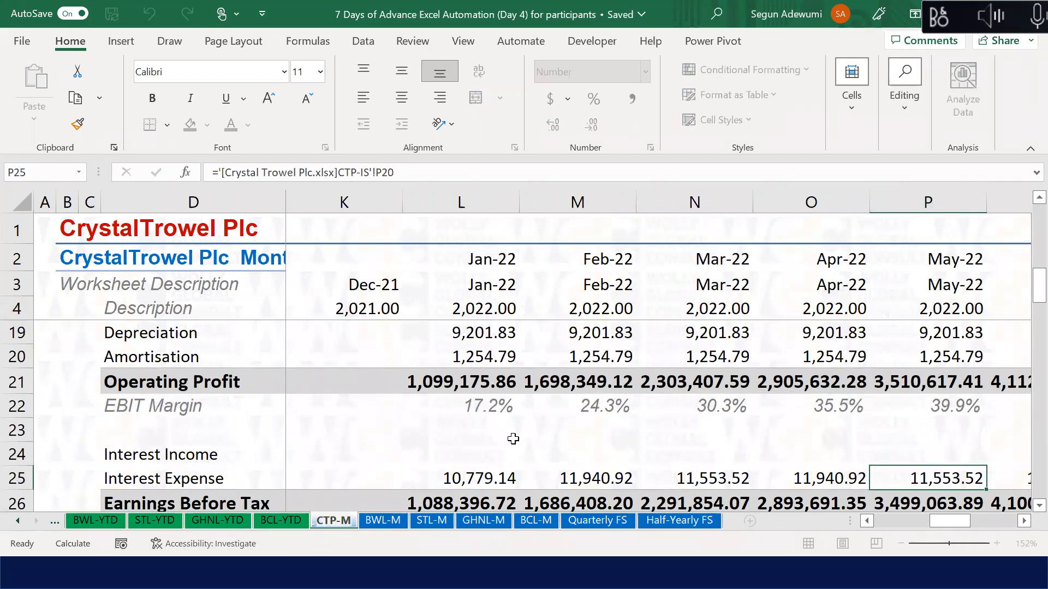
Step: Fill the Balance Check formula in row 69 across every month through Dec-22
left_click(519, 444)
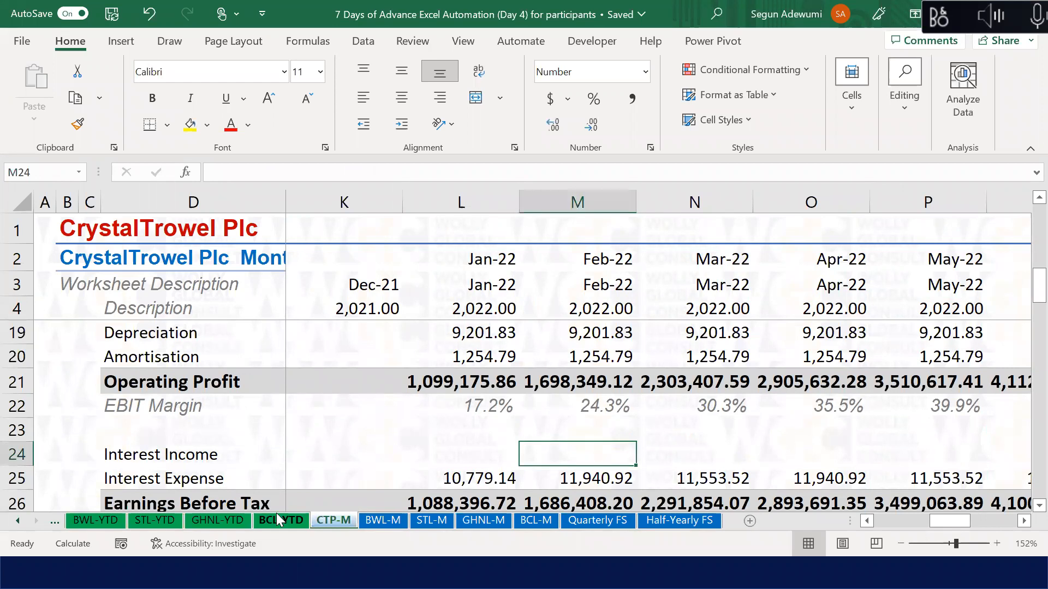
left_click(474, 477)
key("Down")
key("Down")
key("Down")
key("Down")
key("Down")
key("Down")
key("Down")
key("Down")
key("Down")
key("Down")
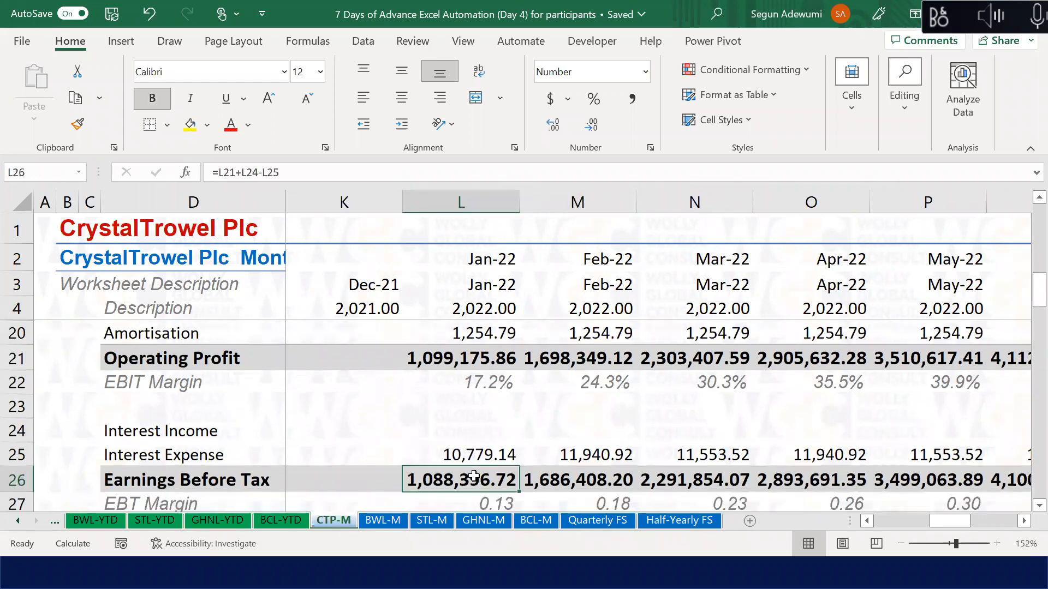
key("Down")
key("Down")
key("Down")
key("Down")
key("Down")
key("Down")
key("Down")
key("Down")
key("Down")
key("Down")
key("Down")
key("Down")
key("Down")
key("Down")
key("Down")
key("Down")
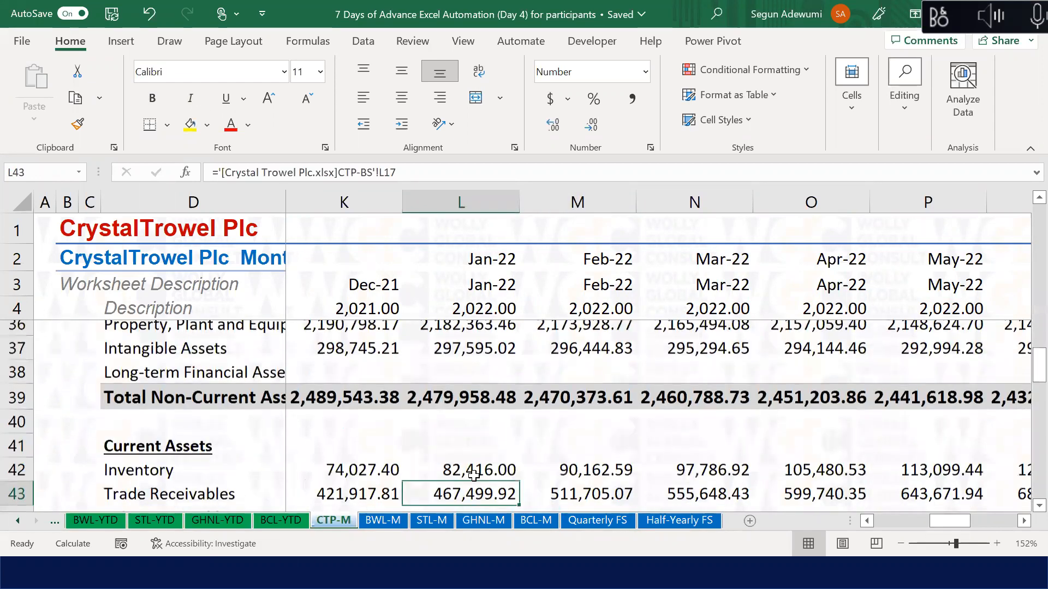
key("Down")
key("Down")
key("Down")
key("Down")
key("Down")
key("Down")
key("Down")
key("Down")
key("Down")
key("Down")
key("Down")
key("Down")
key("Down")
key("Down")
key("Down")
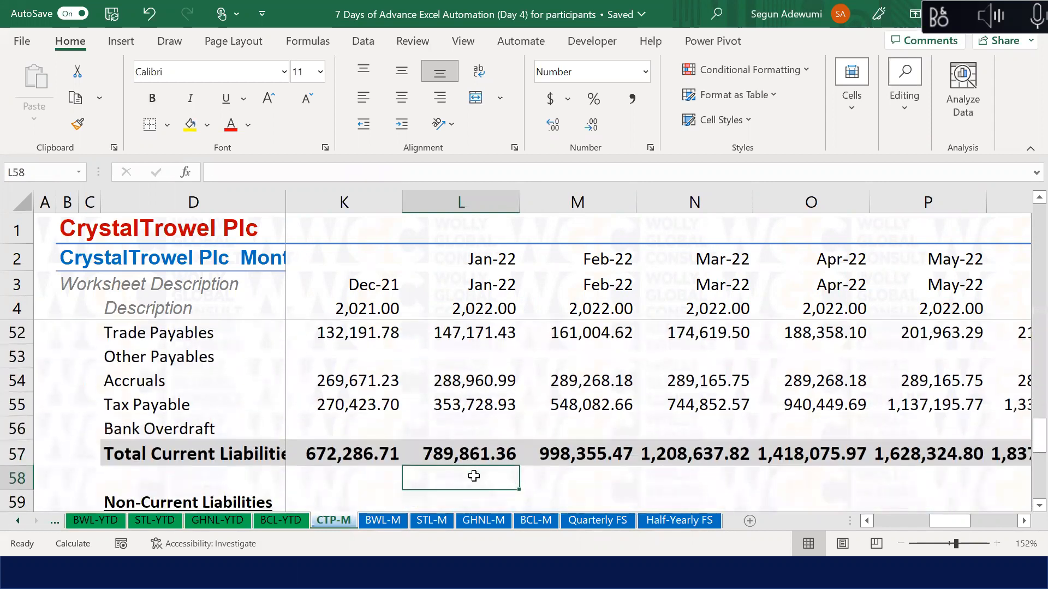
key("Down")
key("Down")
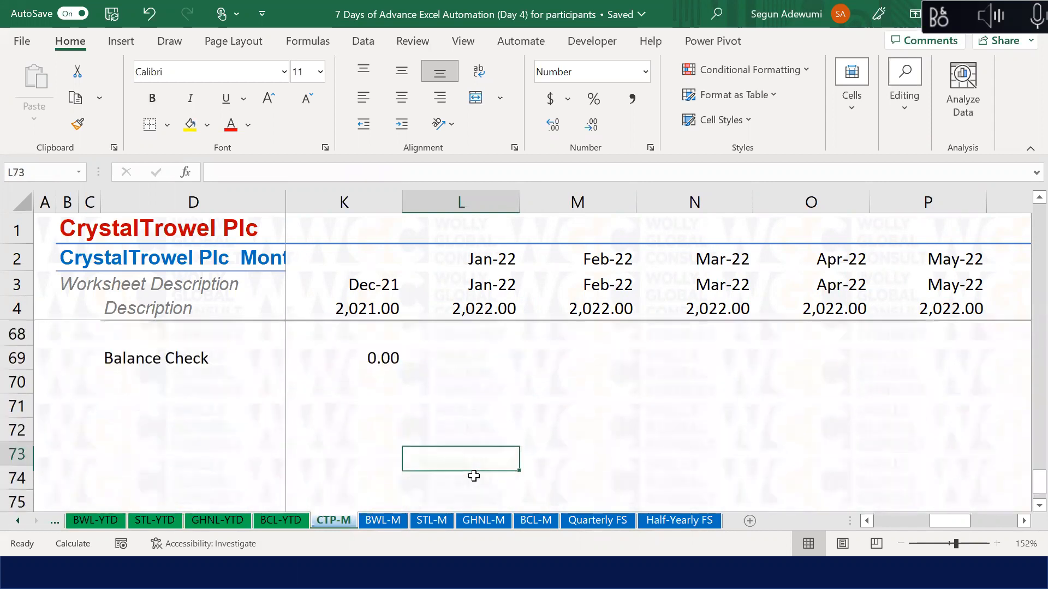
key("Up")
key("Up")
key("Up")
key("Up")
key("Left")
key("Delete")
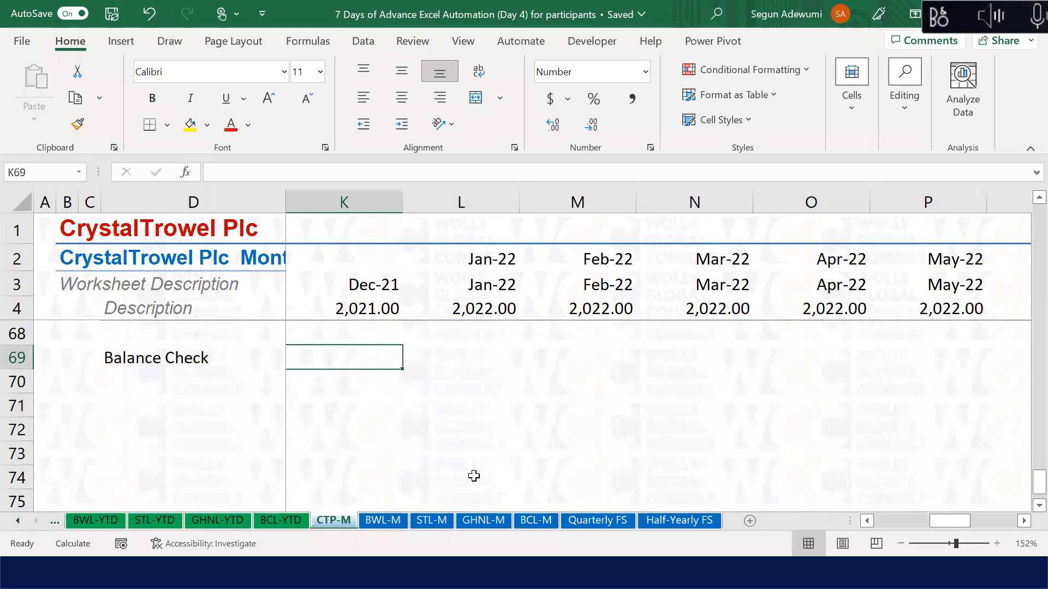
key("ctrl+z")
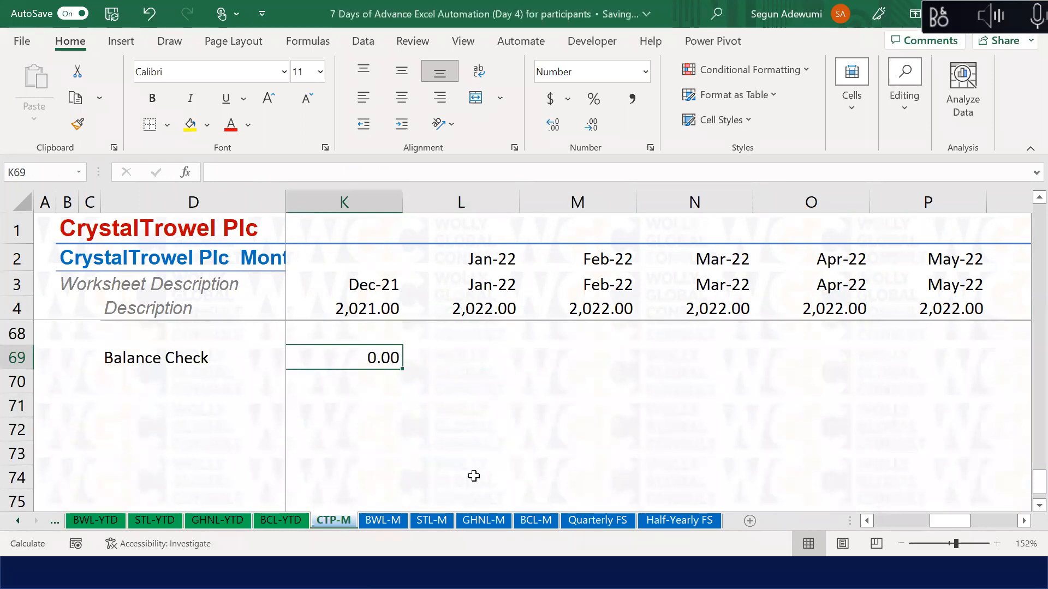
key("ctrl+shift+Right")
key("ctrl+r")
Step: Move from the Balance Check label up to the Property, Plant and Equipment row
key("ctrl+Left")
key("Left")
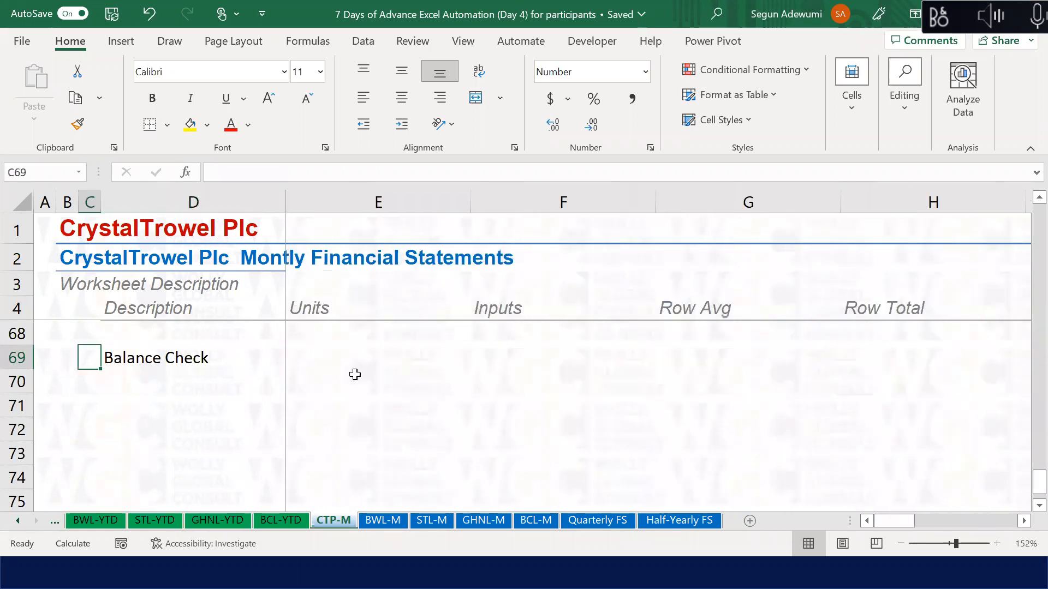
left_click(183, 355)
key("Up")
key("Up")
key("Up")
key("Up")
key("Up")
key("Up")
key("Up")
key("Up")
key("Up")
key("Up")
key("Up")
key("Up")
key("Up")
key("Up")
key("Up")
key("Up")
key("Up")
key("Up")
key("Up")
key("Up")
key("Up")
key("Up")
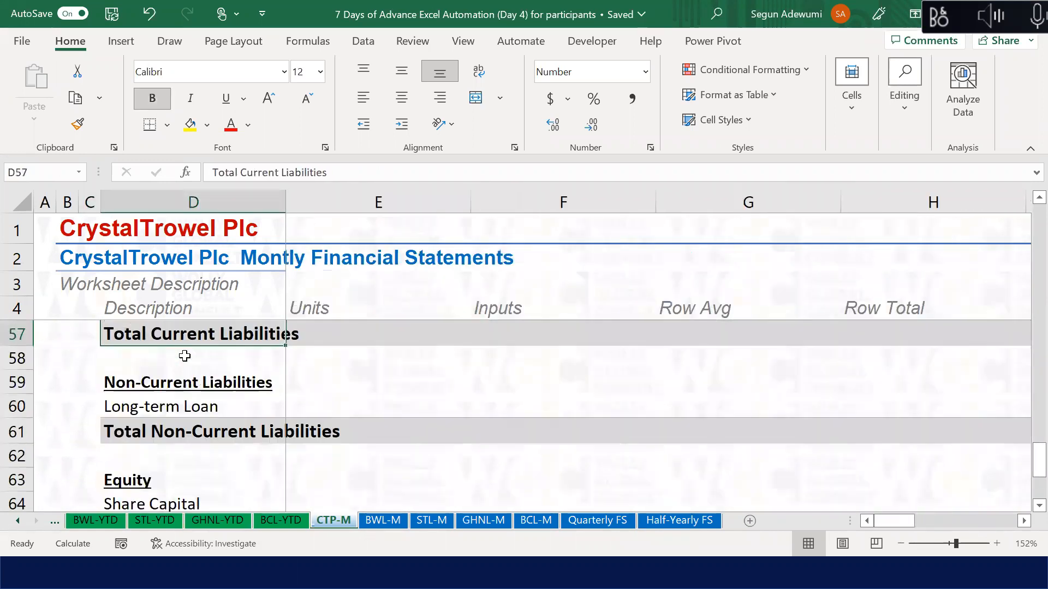
key("shift")
key("shift")
key("shift")
key("shift")
key("shift")
key("Escape")
key("Up")
key("Up")
key("Up")
key("Up")
key("Up")
key("Up")
key("Up")
key("Up")
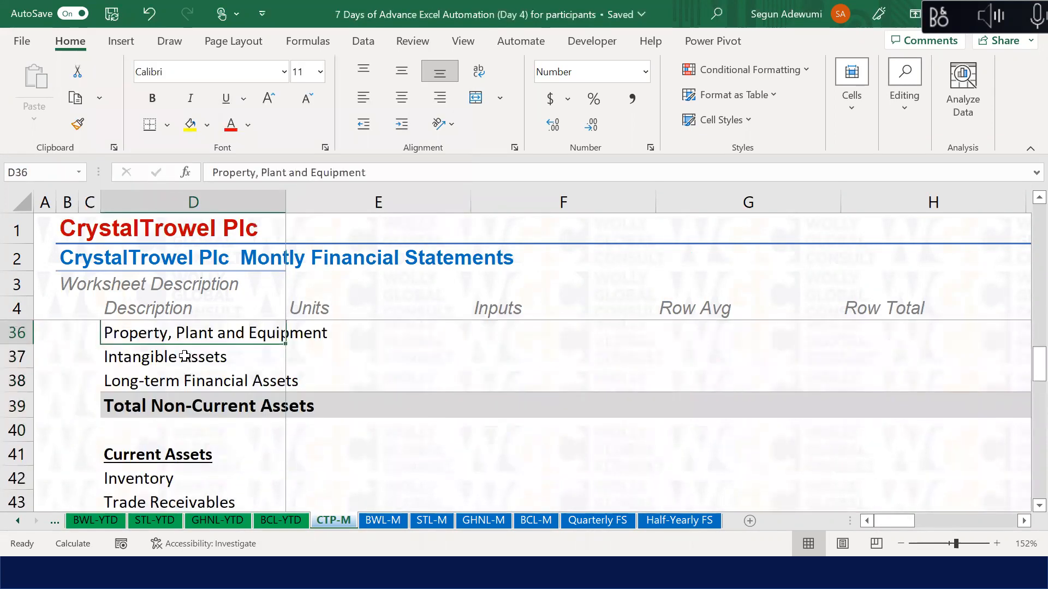
key("Up")
key("Up")
key("Up")
key("Up")
key("Up")
key("Up")
Step: Copy the Balance Sheet heading row and paste its formatting into row 71
left_click(16, 414)
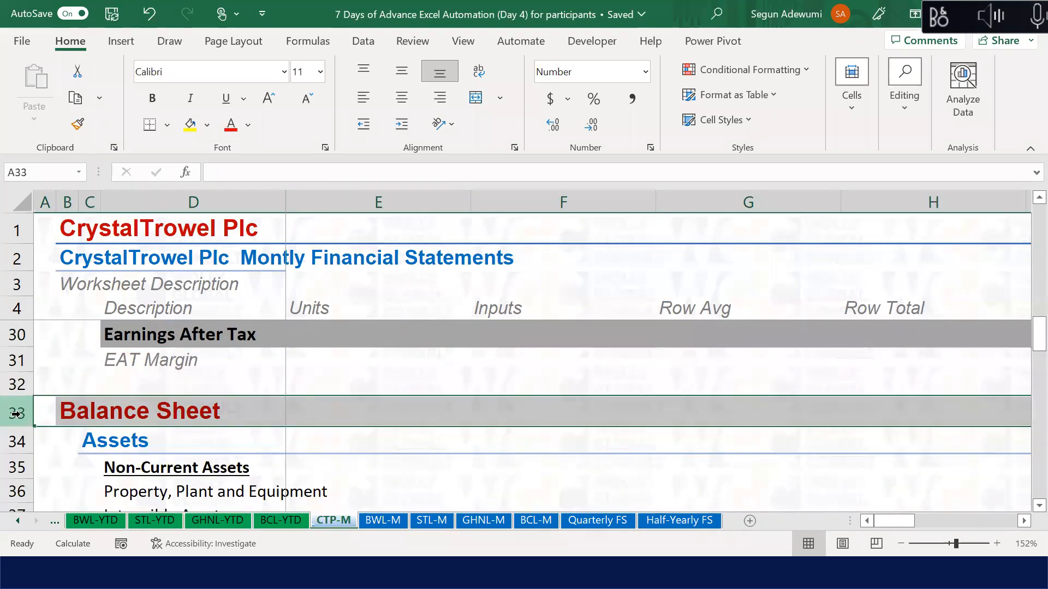
key("ctrl+c")
key("Down")
key("Down")
key("Down")
key("Down")
key("Down")
key("Down")
key("Down")
key("Down")
key("Down")
key("Down")
key("Down")
key("Down")
key("Down")
key("Down")
key("Down")
key("Down")
key("Down")
key("Down")
key("Down")
key("Down")
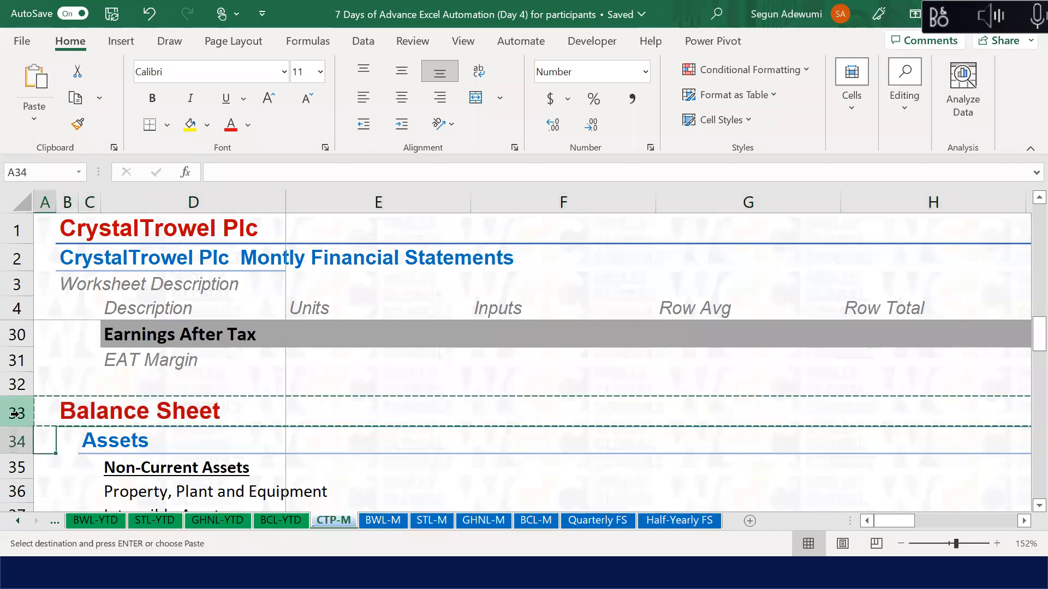
key("Down")
key("Down")
key("Down")
key("Down")
key("Down")
key("Down")
key("Down")
key("Down")
key("Down")
key("Down")
key("Down")
key("Down")
key("Down")
key("Down")
key("Down")
key("Down")
key("Down")
key("Down")
key("Down")
key("Down")
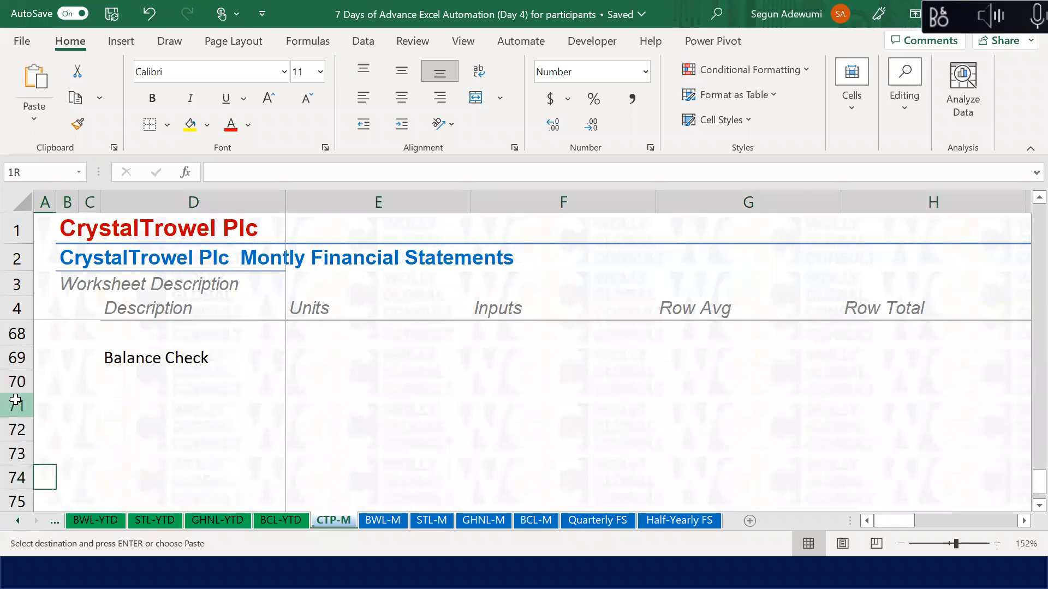
left_click(18, 407)
key("ctrl+v")
Step: Type the heading 'Statement of Cash Flow' in row 71
left_click(63, 408)
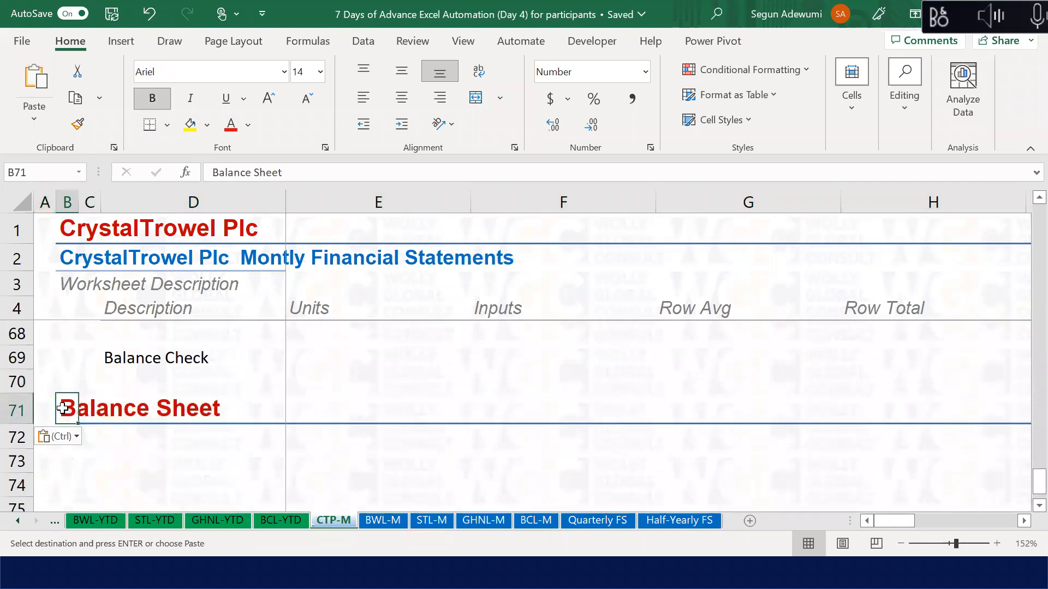
type("Statemebn o")
key("BackSpace")
key("BackSpace")
key("BackSpace")
key("BackSpace")
type("nt of Casdh")
key("BackSpace")
key("BackSpace")
type("h Flow")
key("Return")
Step: Move to the description cell of row 72 below the new heading
key("Up")
key("Up")
key("Up")
key("Down")
key("Down")
key("Down")
key("Down")
key("Down")
key("Down")
key("Down")
key("Down")
key("Up")
key("Up")
key("Up")
key("Up")
key("Up")
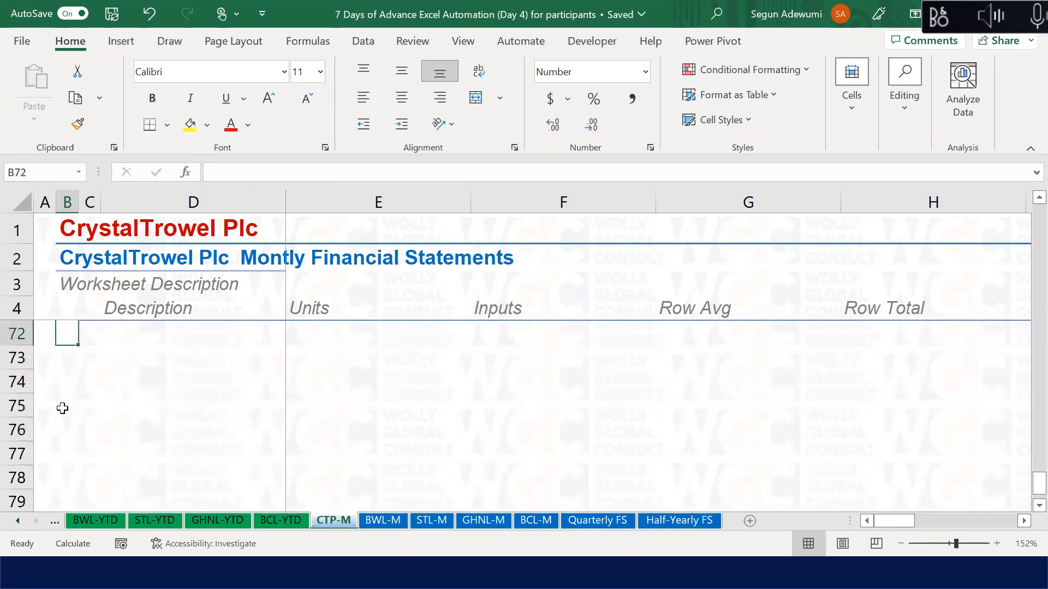
key("Up")
key("Down")
key("Down")
key("Up")
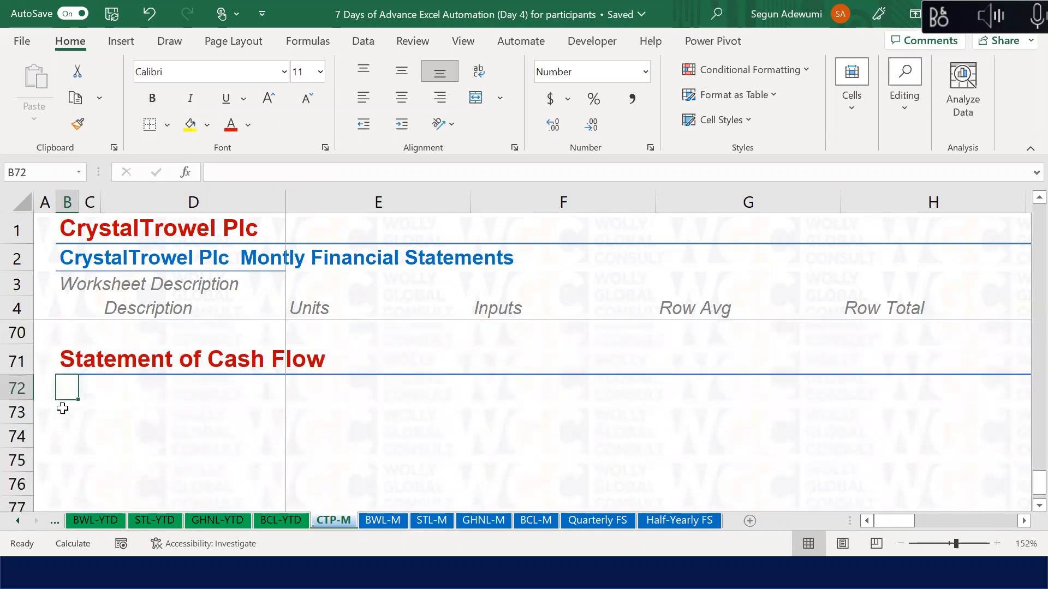
key("Right")
key("Right")
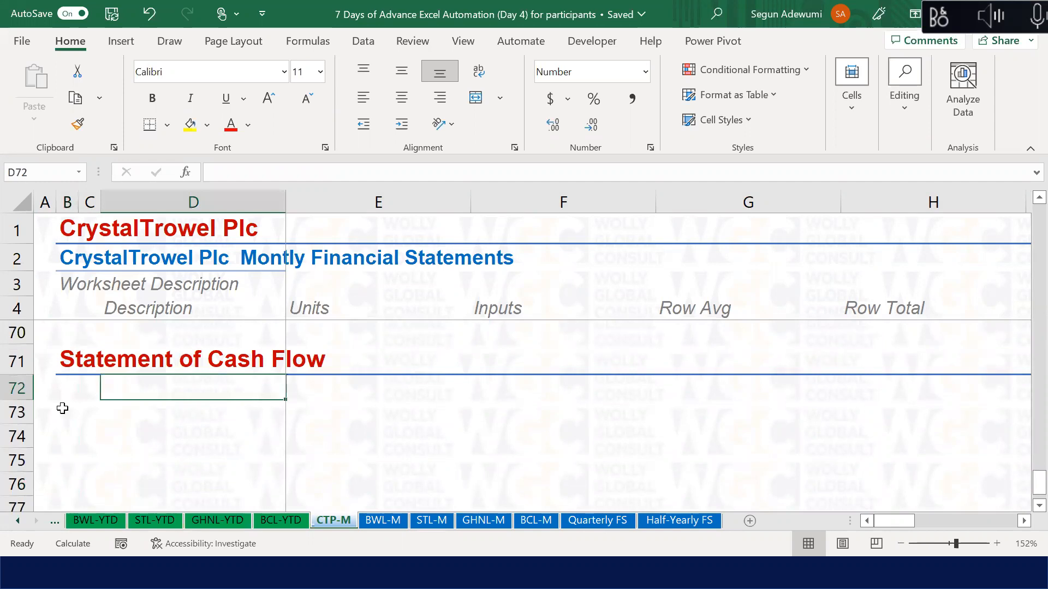
Step: Enter 'Cash Flow From Operating Activities' in C72
key("Left")
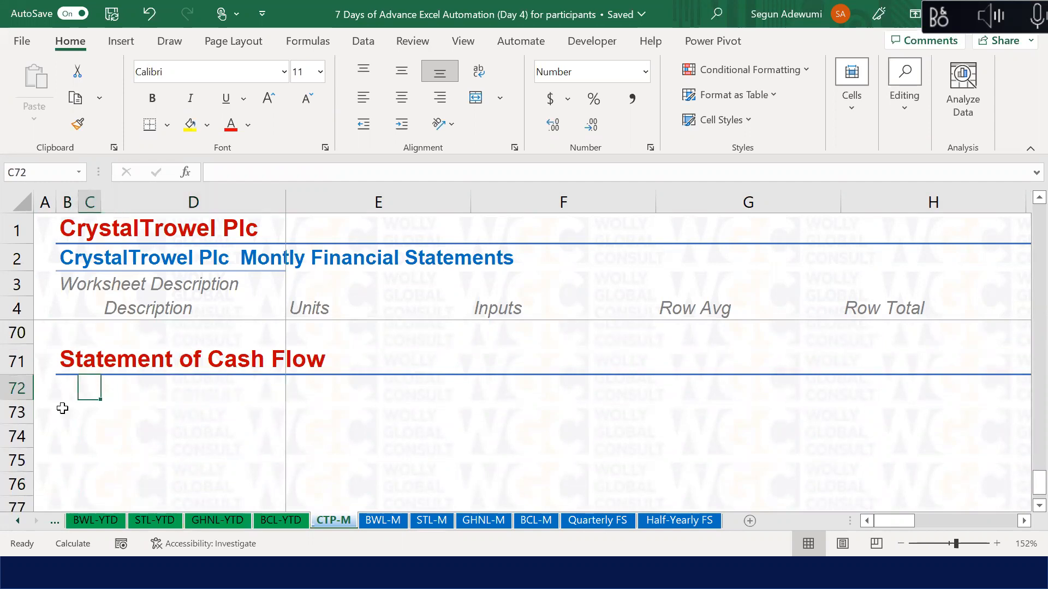
type("C")
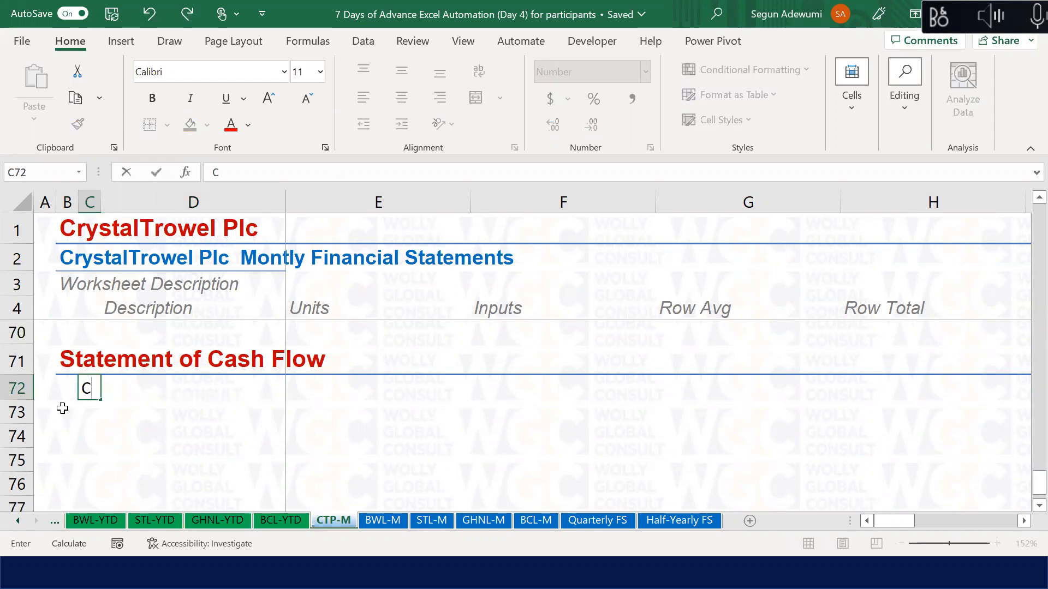
type("a")
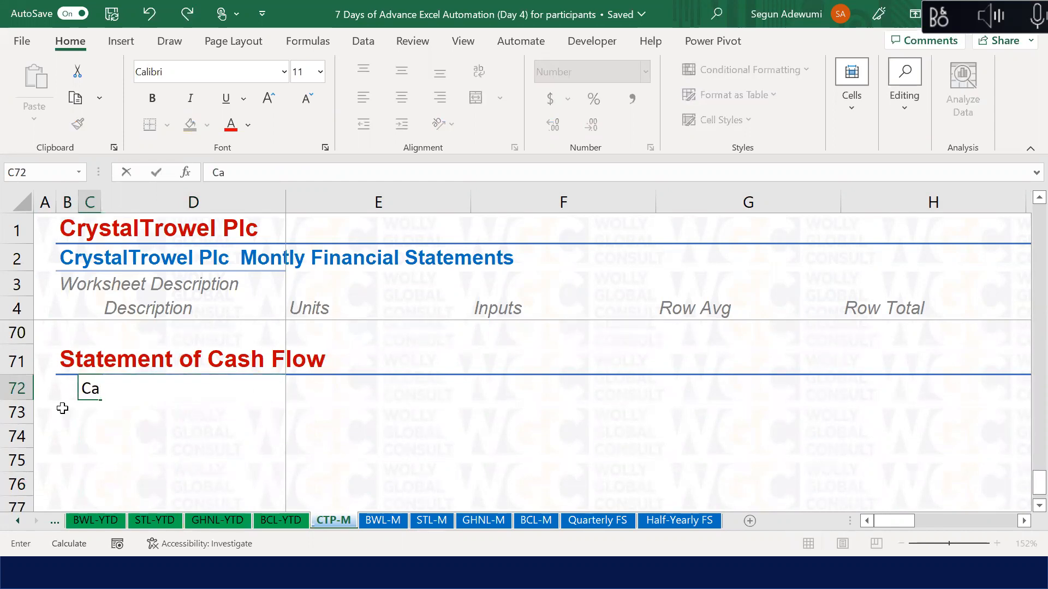
type("sh Flow From Operatingh")
key("BackSpace")
type("Activities")
key("Return")
Step: Apply the Heading 2 cell style across C72:W72, then settle on the empty cell D73
key("Up")
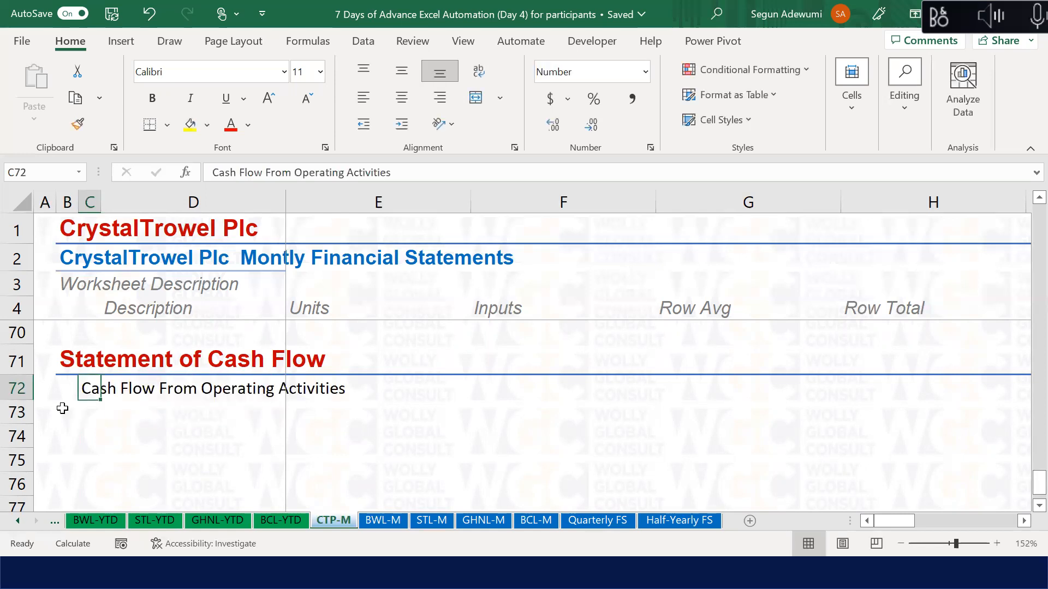
key("ctrl+shift+Right")
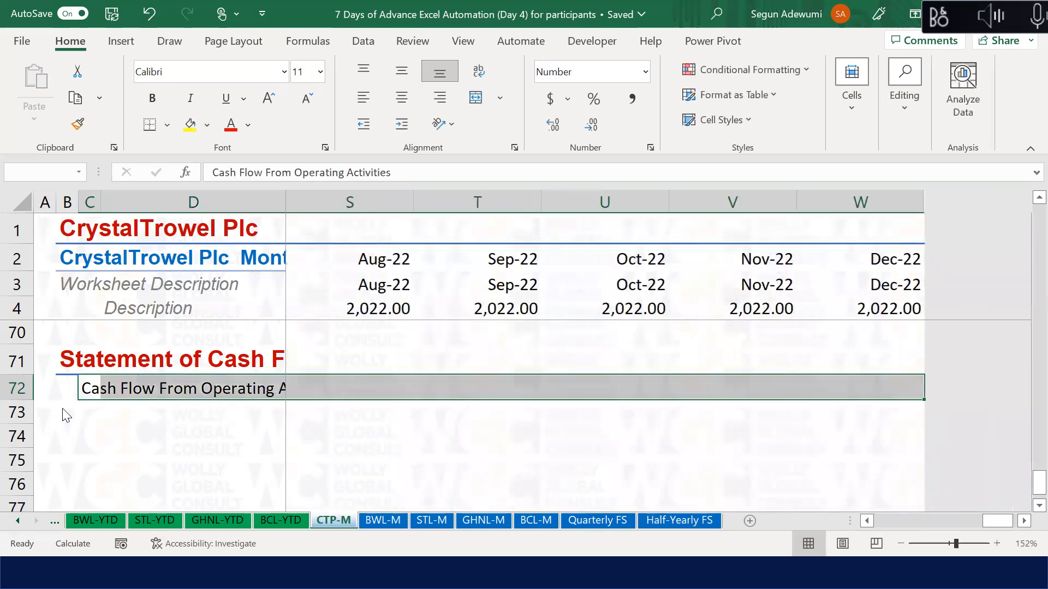
key("alt+h")
key("j")
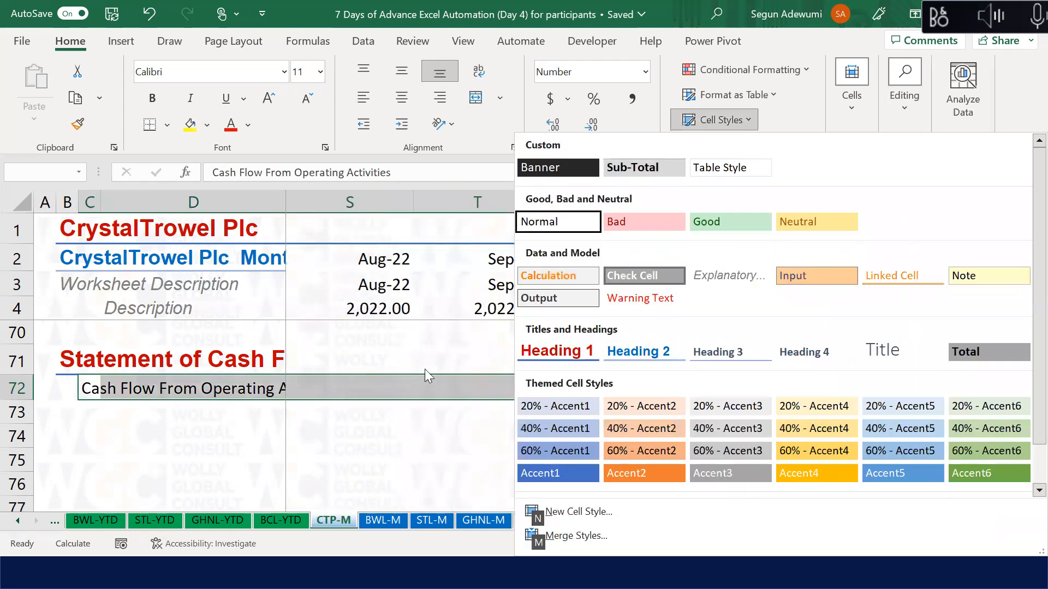
left_click(638, 351)
key("Left")
key("Left")
key("Left")
key("Right")
key("Right")
key("Right")
key("Right")
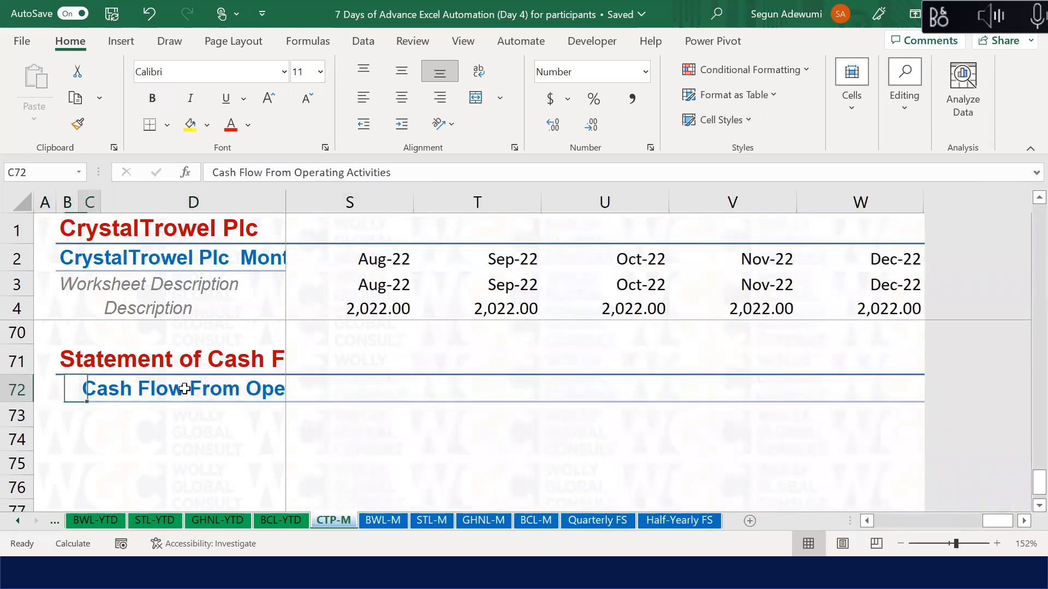
key("Up")
key("Up")
key("Up")
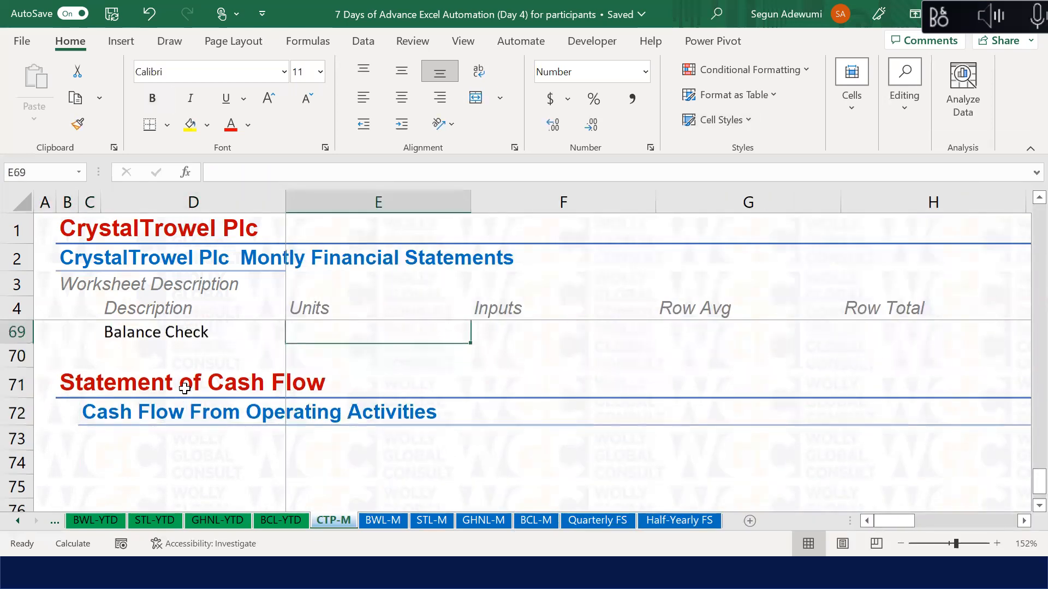
key("Left")
key("Left")
key("Left")
key("Left")
key("Right")
key("Right")
key("Down")
key("Down")
key("Down")
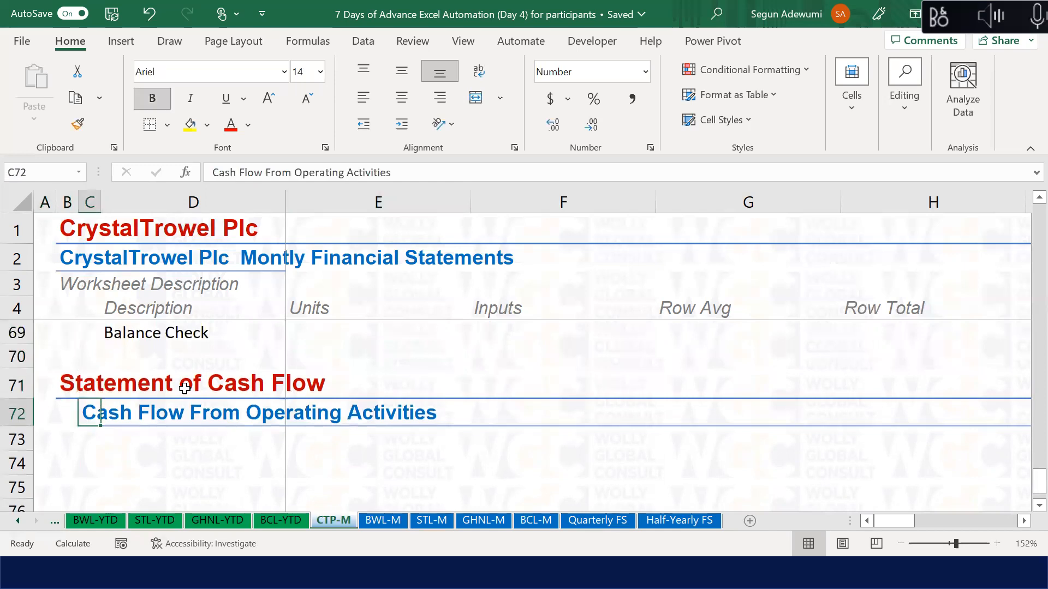
key("Right")
key("Down")
key("Down")
key("Up")
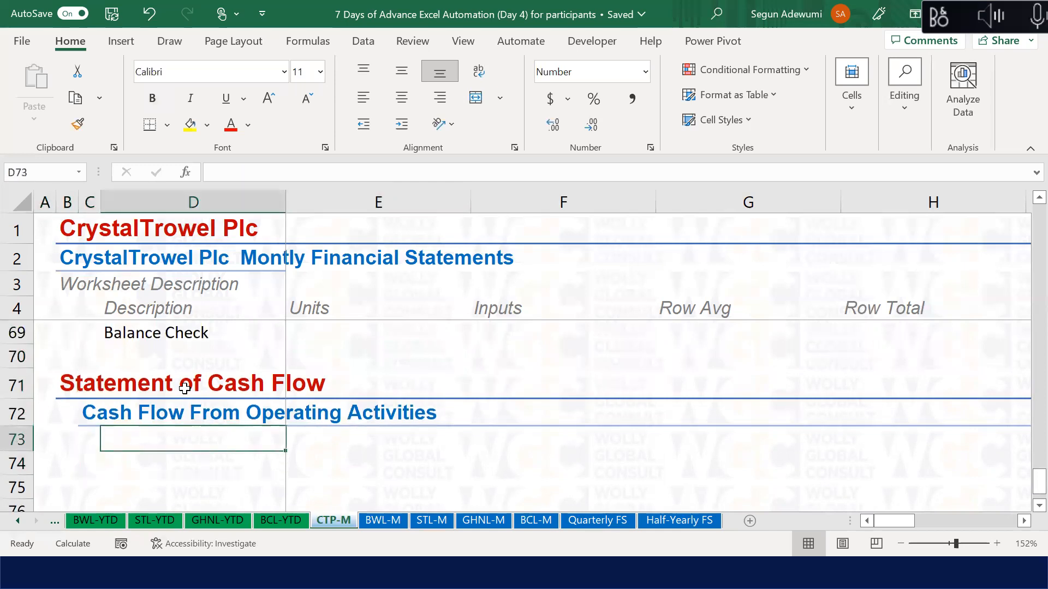
Step: Enter 'Profit Before Tax' in D73
type("P")
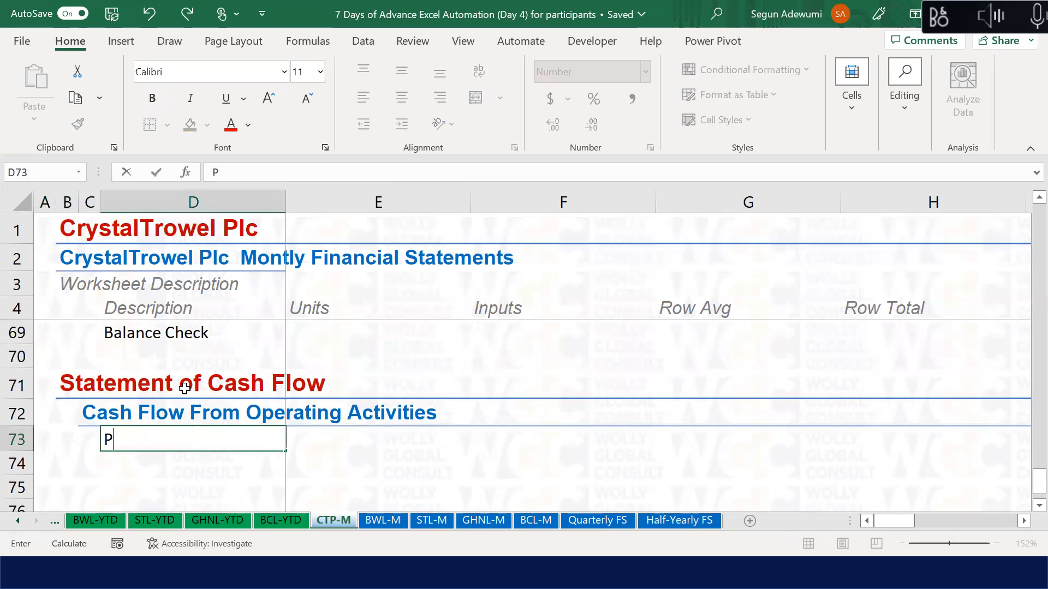
type("rofit Before Tax")
key("Return")
key("Up")
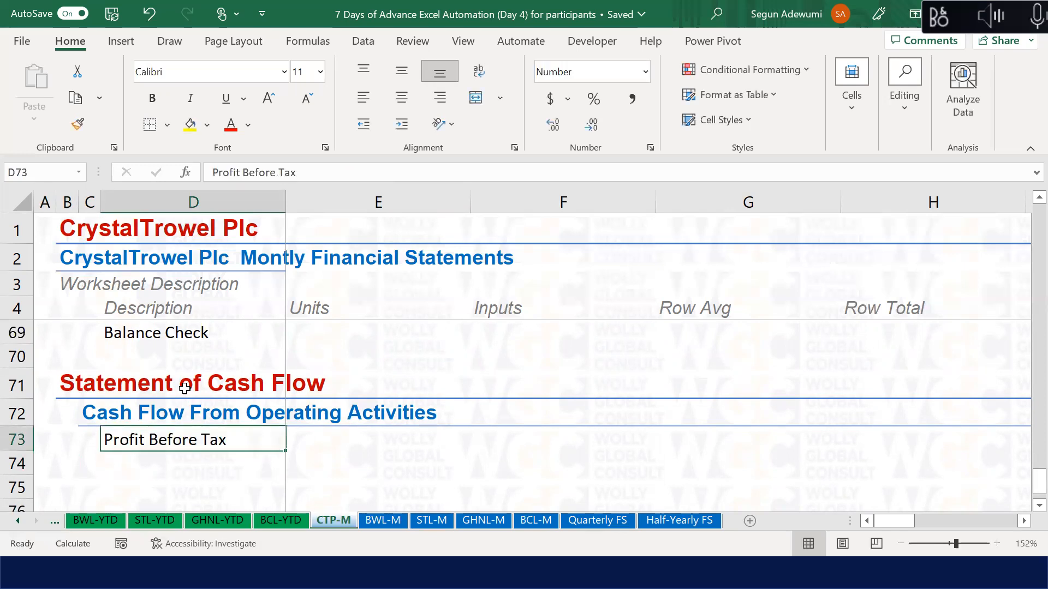
key("Right")
key("Left")
key("Left")
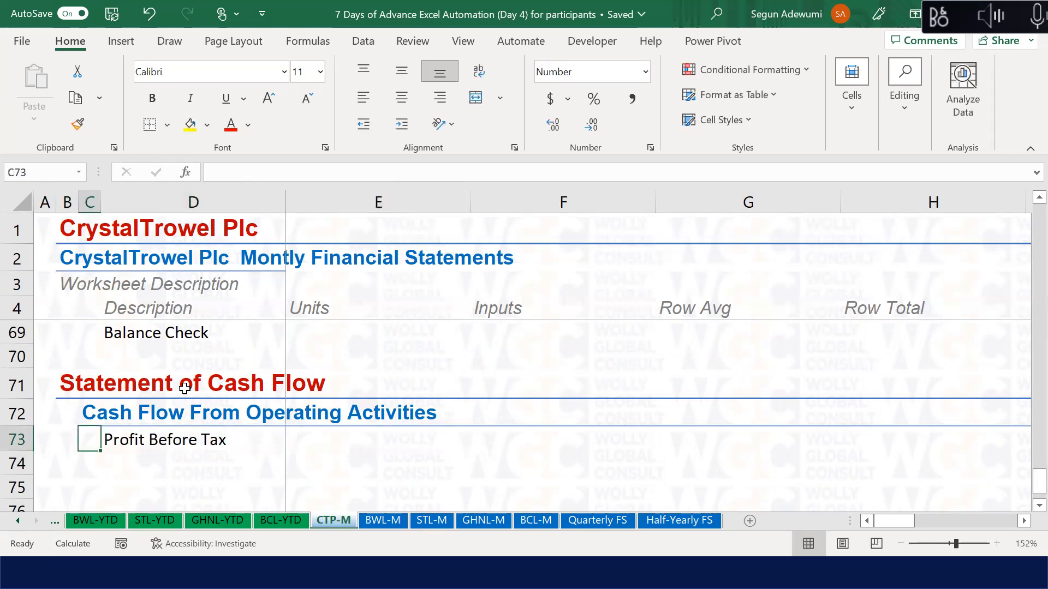
Step: Enter 'Adjustement for Non-Cash Items' in D74 and give it the Explanatory cell style
key("Down")
key("Right")
type("A")
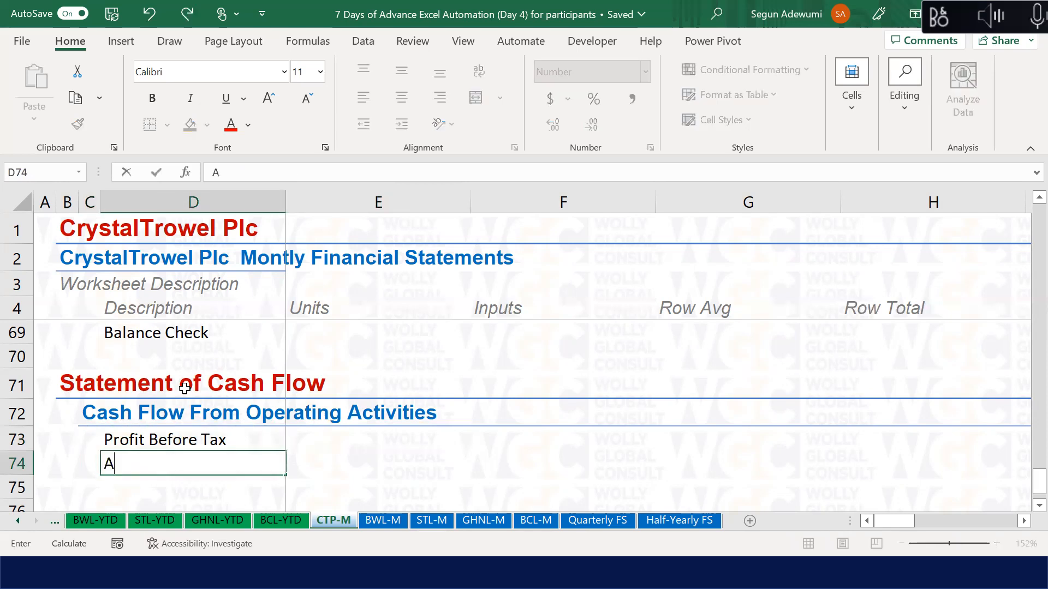
type("djustemen")
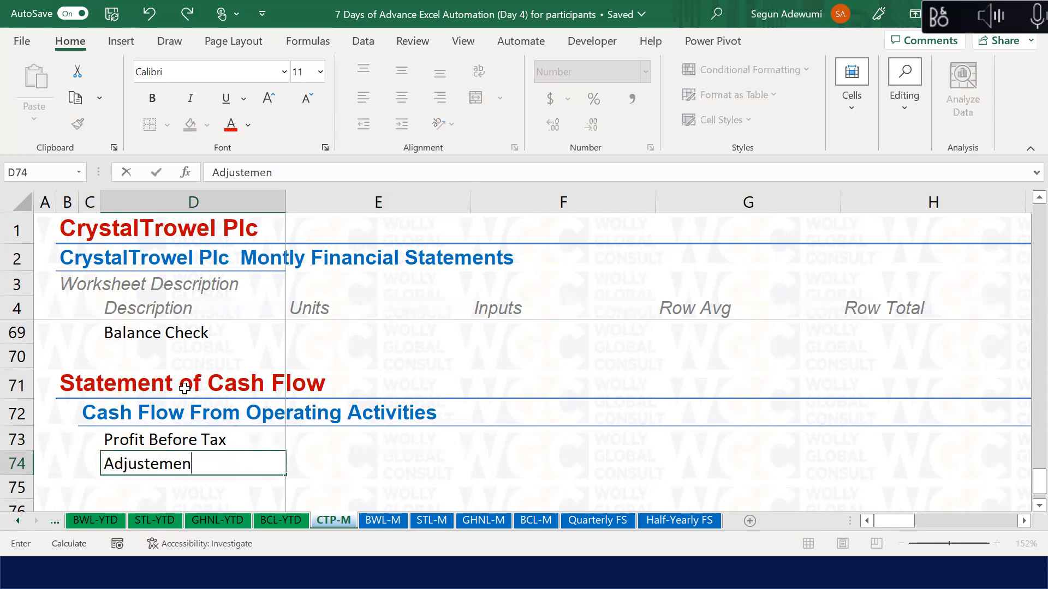
type("t for Non")
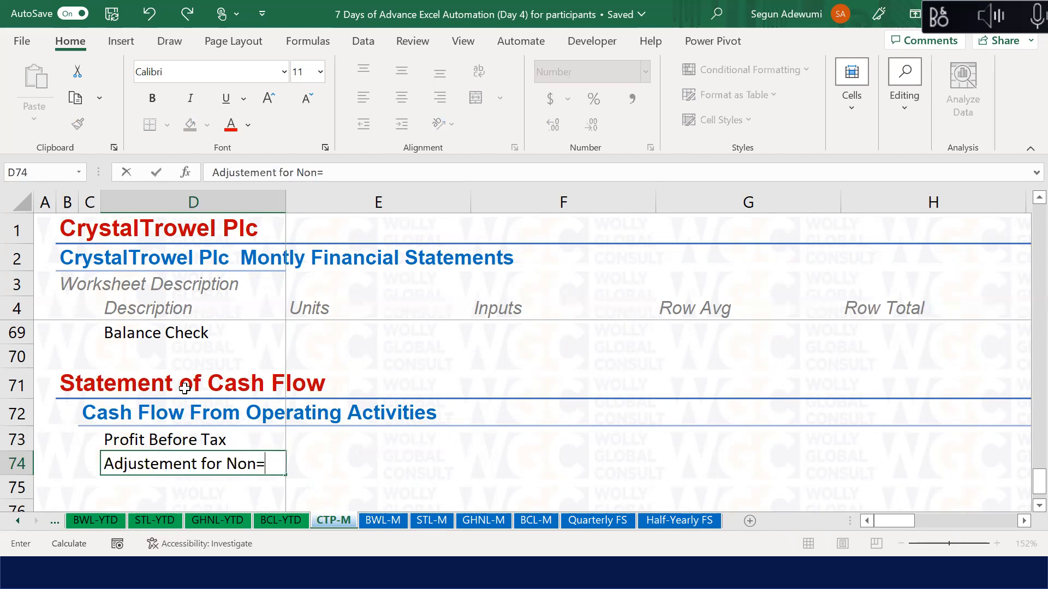
type("-Cash Items")
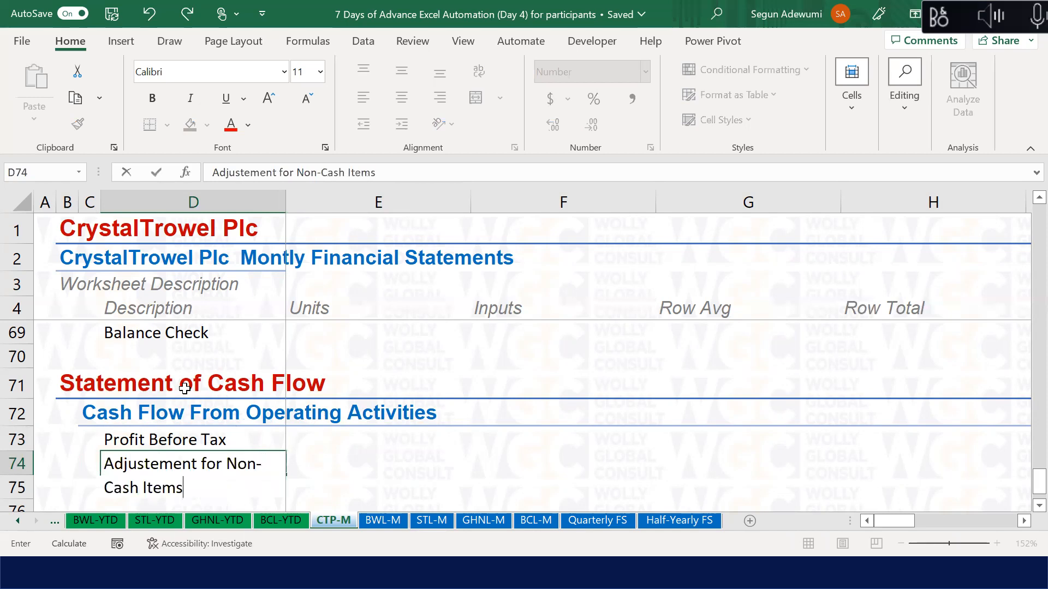
key("Return")
key("Up")
key("alt+h")
key("j")
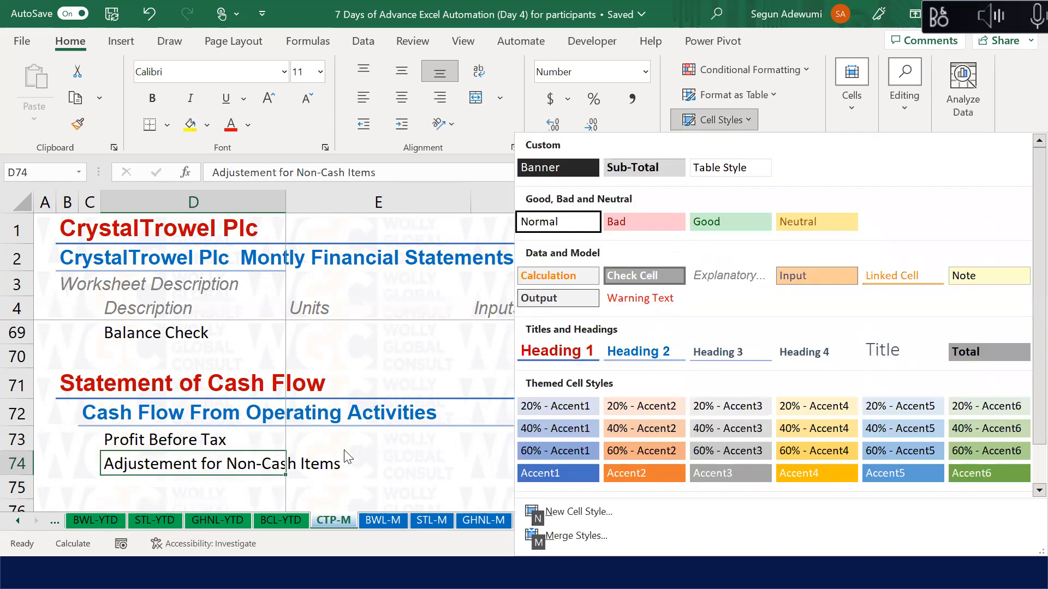
left_click(731, 276)
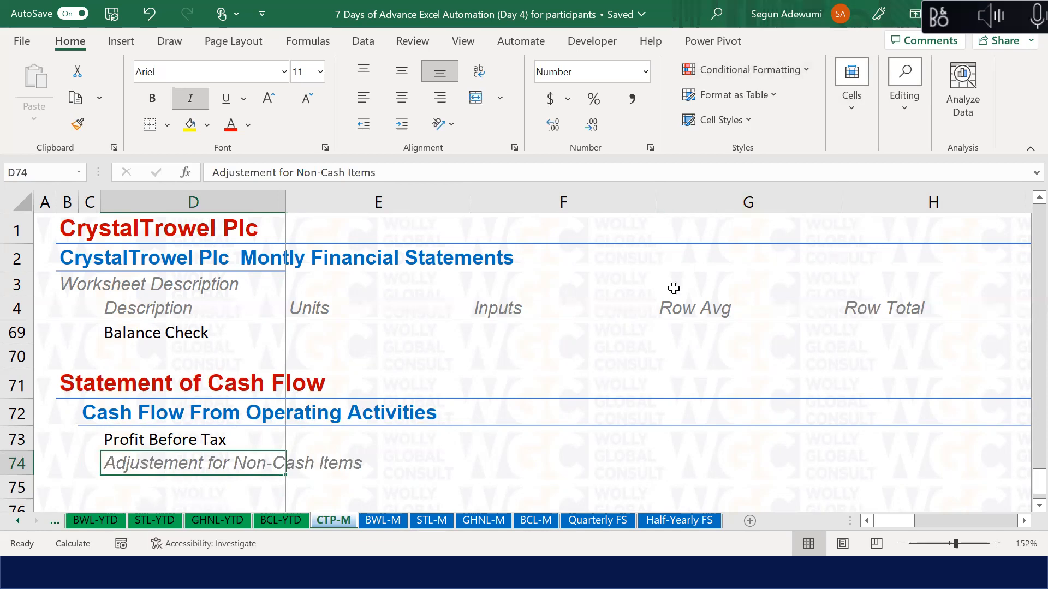
key("alt+h")
Step: Change the Explanatory cell style's font size to 9 point
key("j")
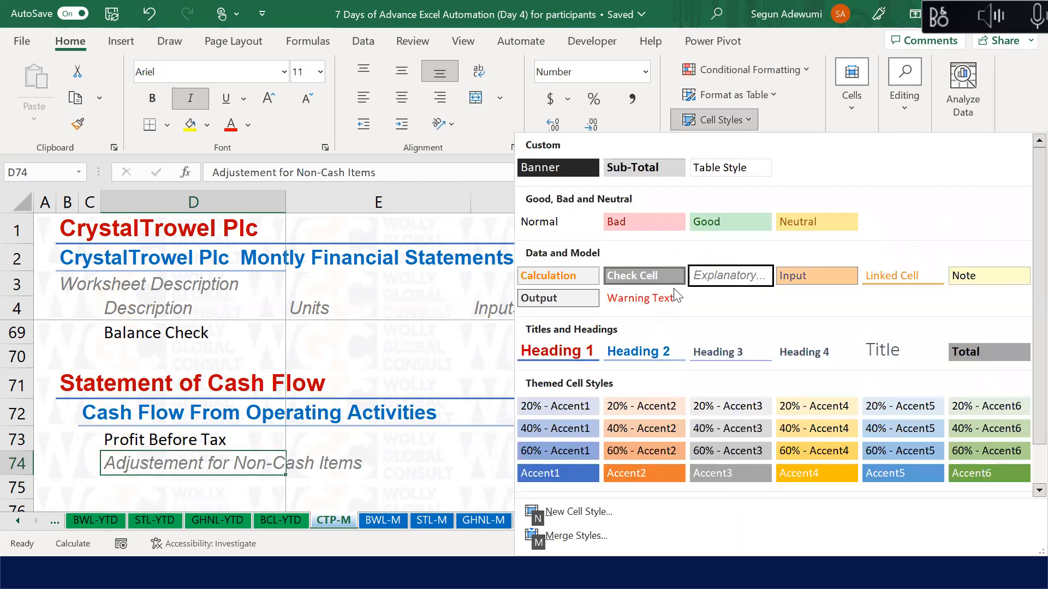
right_click(741, 288)
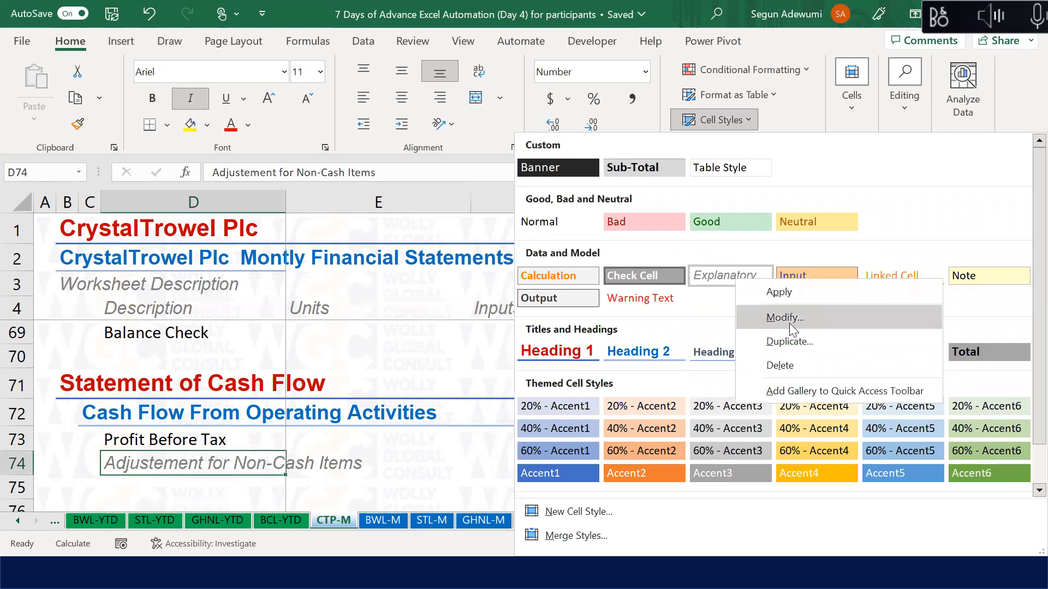
left_click(789, 324)
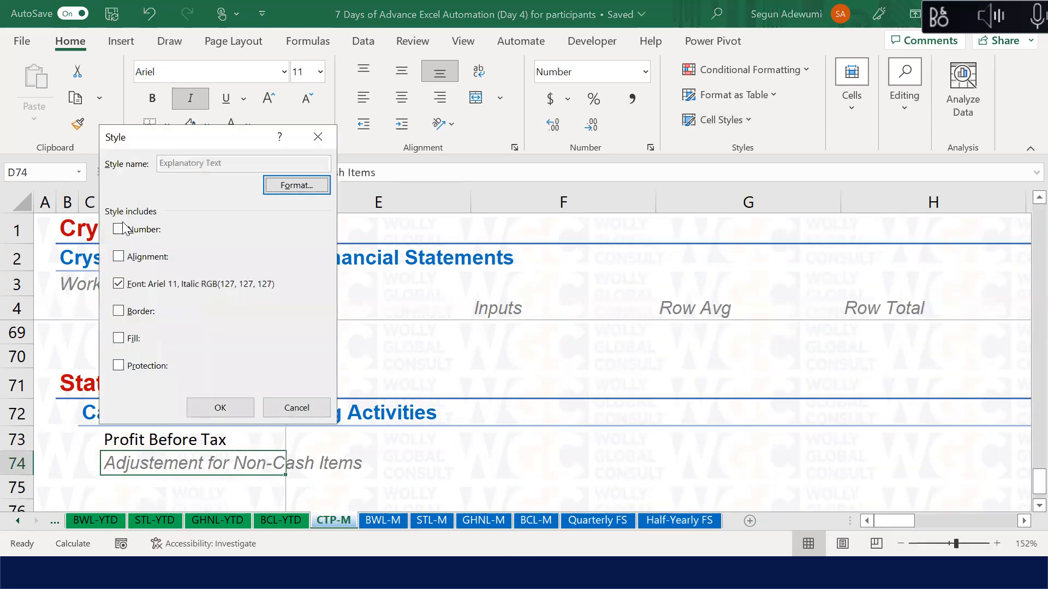
left_click(289, 188)
left_click(148, 109)
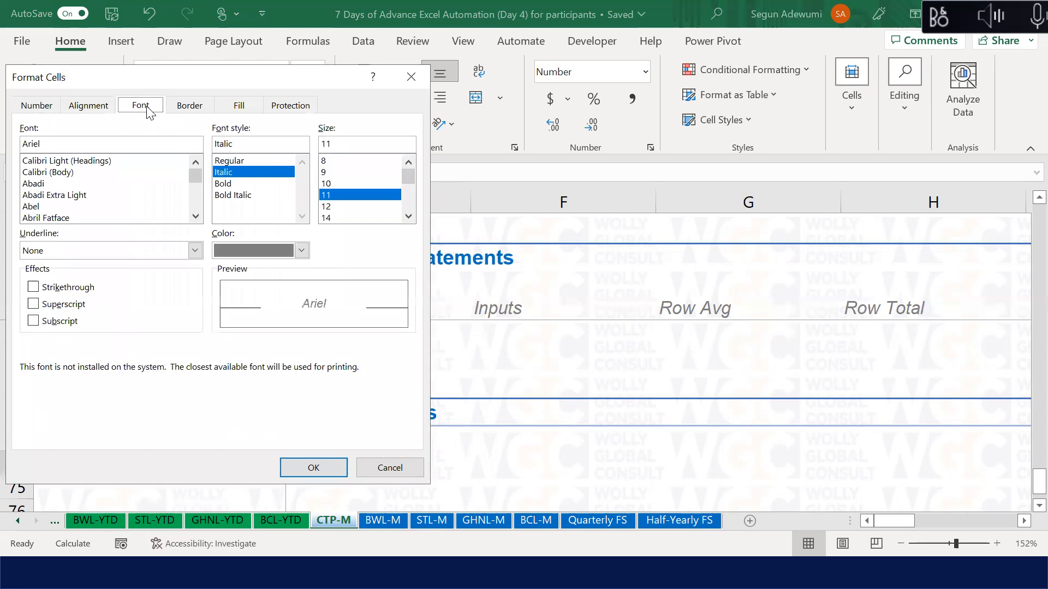
left_click(334, 187)
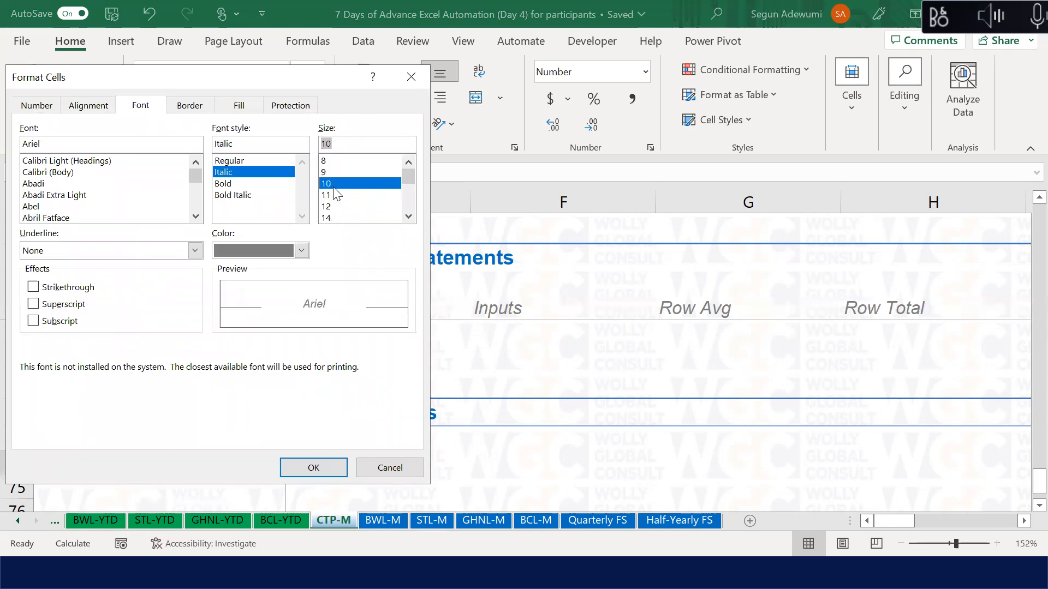
left_click(335, 174)
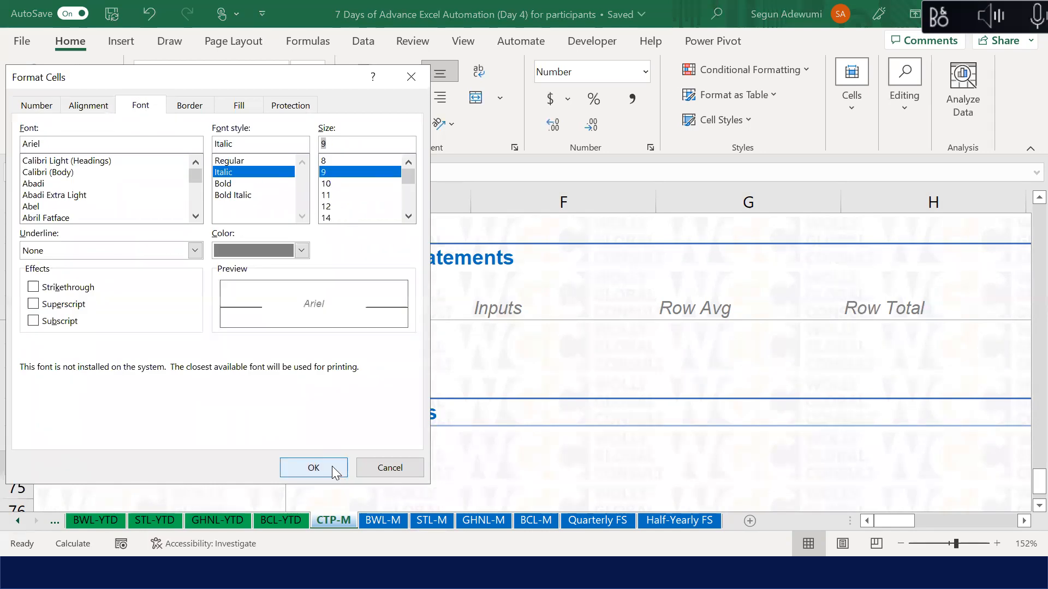
left_click(332, 466)
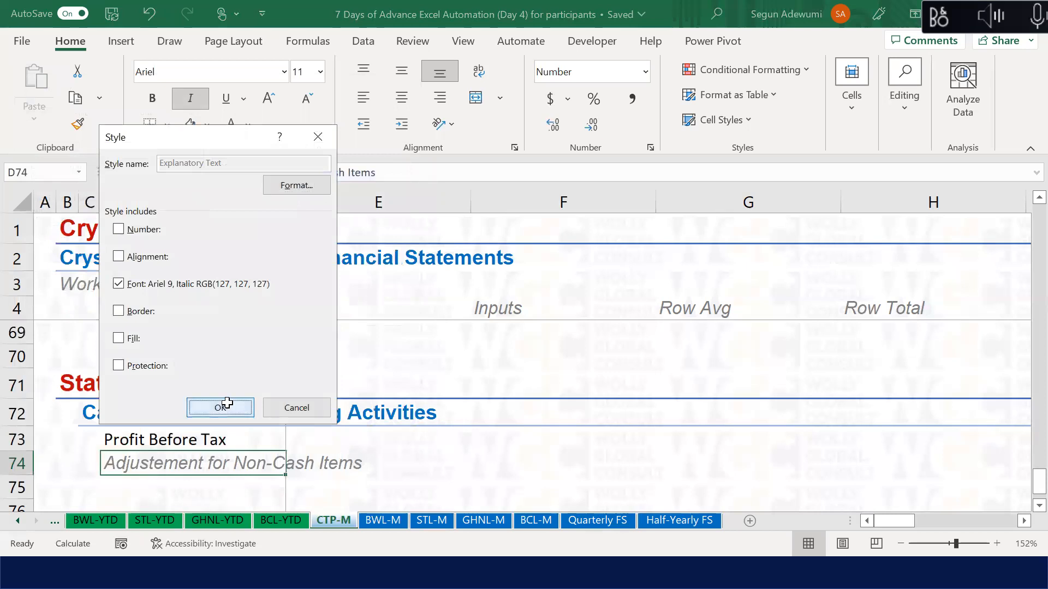
left_click(221, 407)
left_click(188, 309)
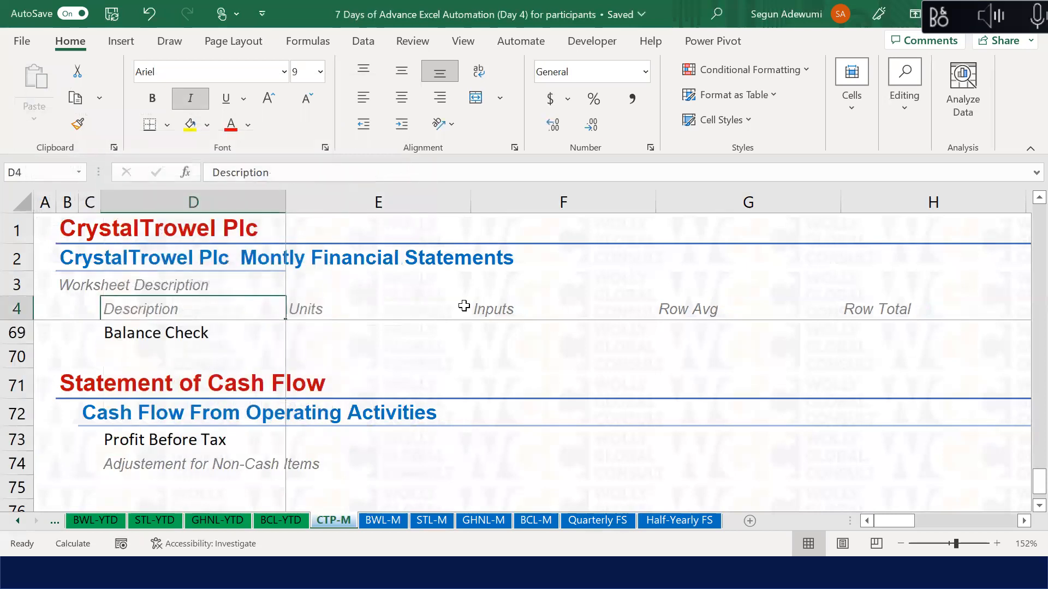
Step: Compare D74 with the D4 Description label, then step down column D back to D74
left_click(199, 471)
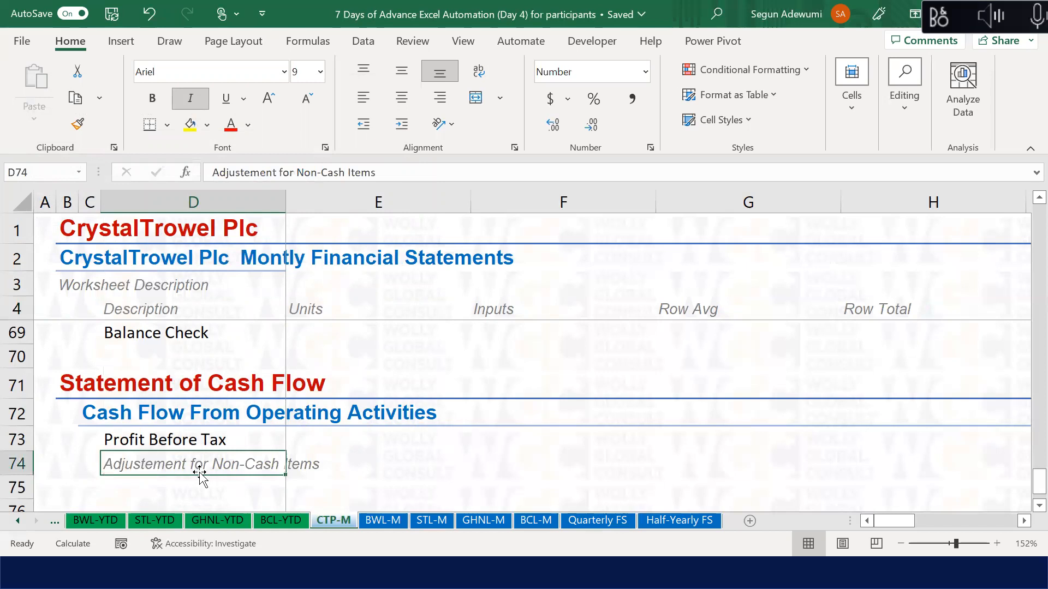
key("Left")
key("Left")
key("Left")
key("Right")
key("Right")
key("Right")
left_click(135, 306)
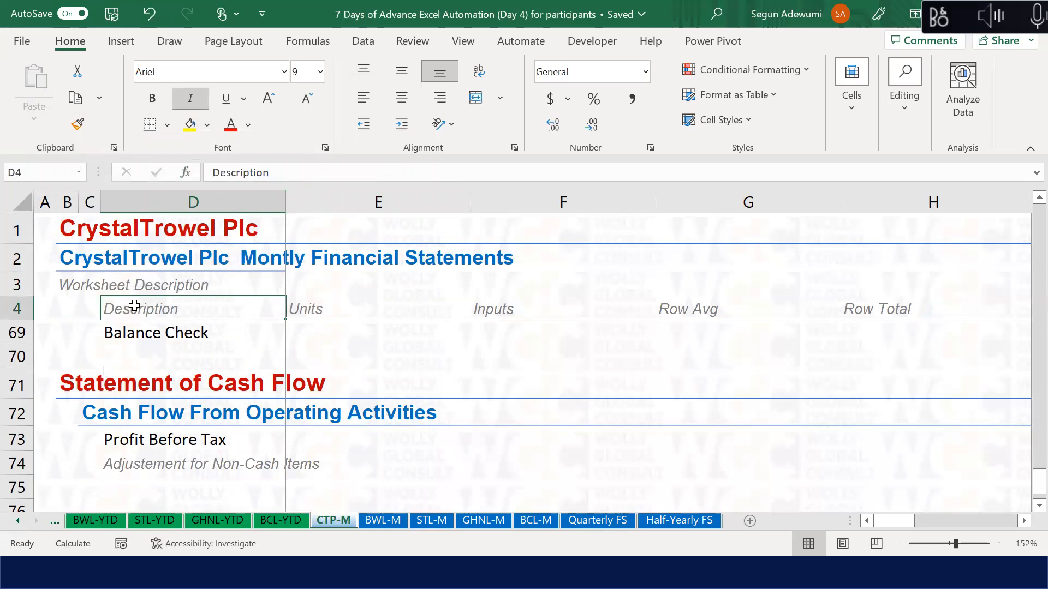
key("Down")
key("Down")
key("Down")
key("Down")
key("Down")
key("Down")
key("Down")
key("Down")
key("Down")
key("Down")
key("Down")
key("Down")
key("Down")
key("Down")
key("Down")
key("Down")
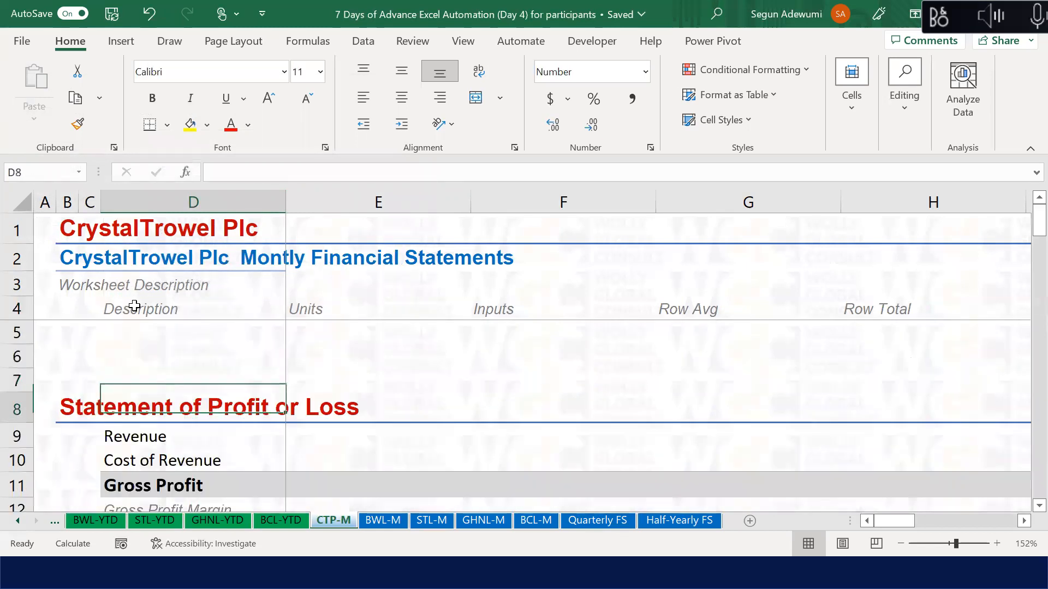
key("Down")
key("Down")
key("Down")
key("Down")
key("Down")
key("Down")
key("Down")
key("Down")
key("Down")
key("Down")
key("Down")
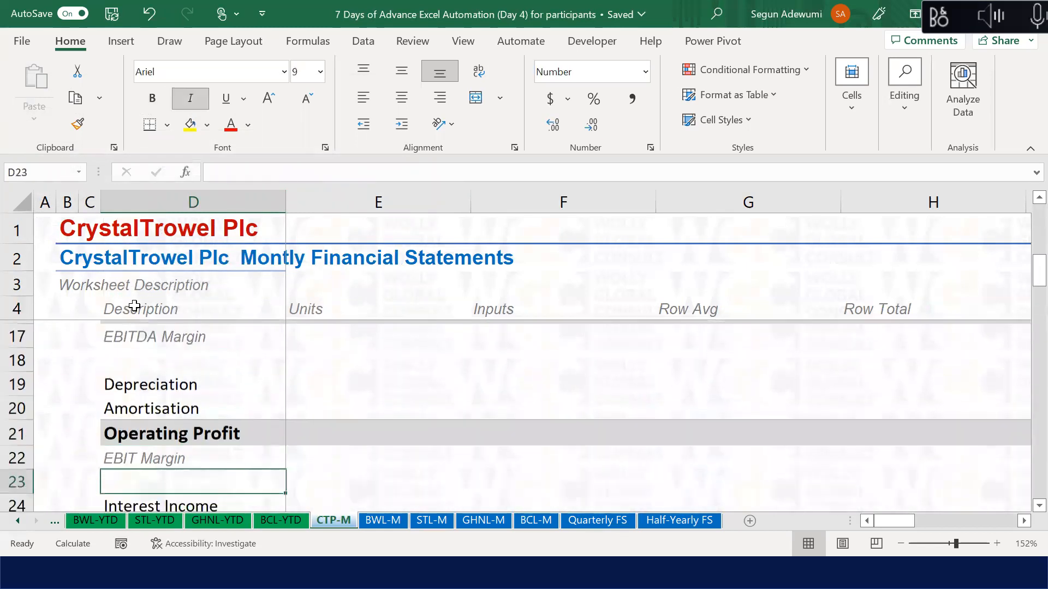
key("Down")
key("Down")
key("Down")
key("Down")
key("Up")
key("Up")
key("Up")
key("Up")
key("Down")
key("Down")
key("Down")
key("Down")
key("Down")
key("Down")
key("Down")
key("Down")
key("Down")
key("Down")
key("Down")
key("Down")
key("Down")
key("Down")
key("Down")
key("Down")
key("Down")
key("Down")
key("Down")
key("Down")
key("Down")
key("Down")
key("Down")
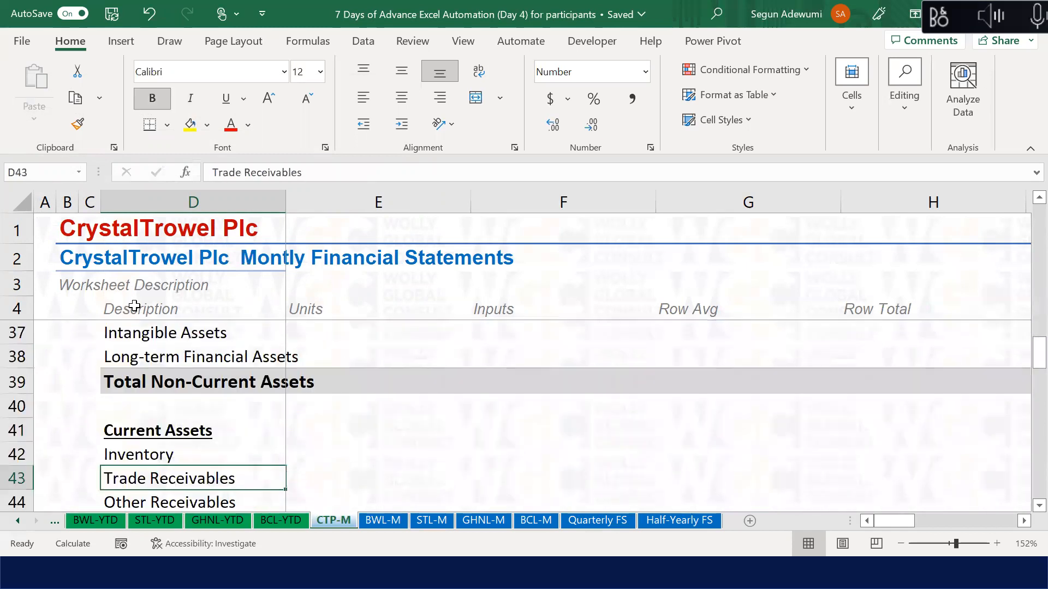
key("Down")
key("Down")
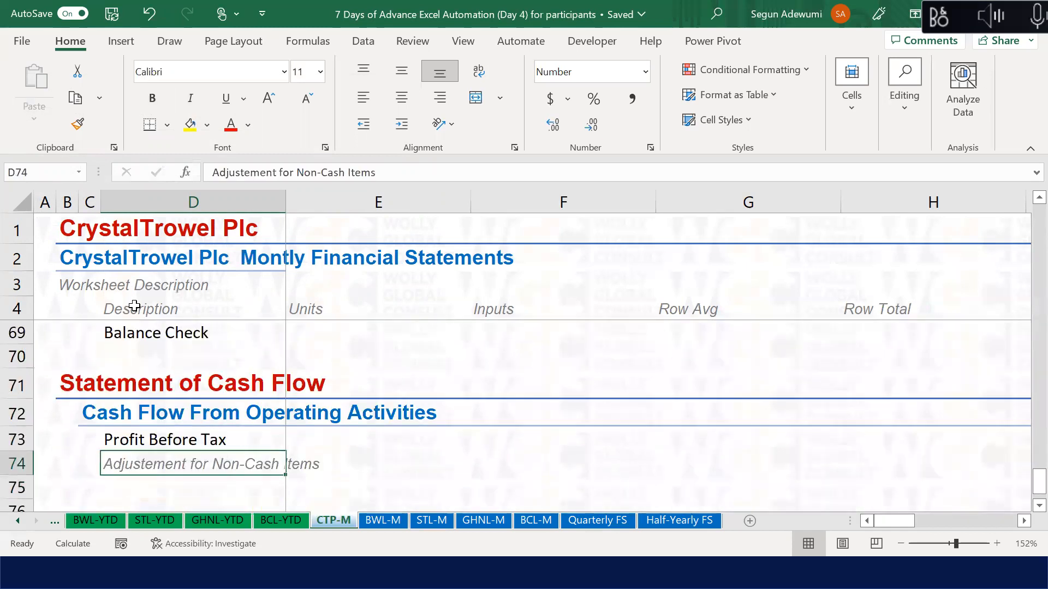
key("Down")
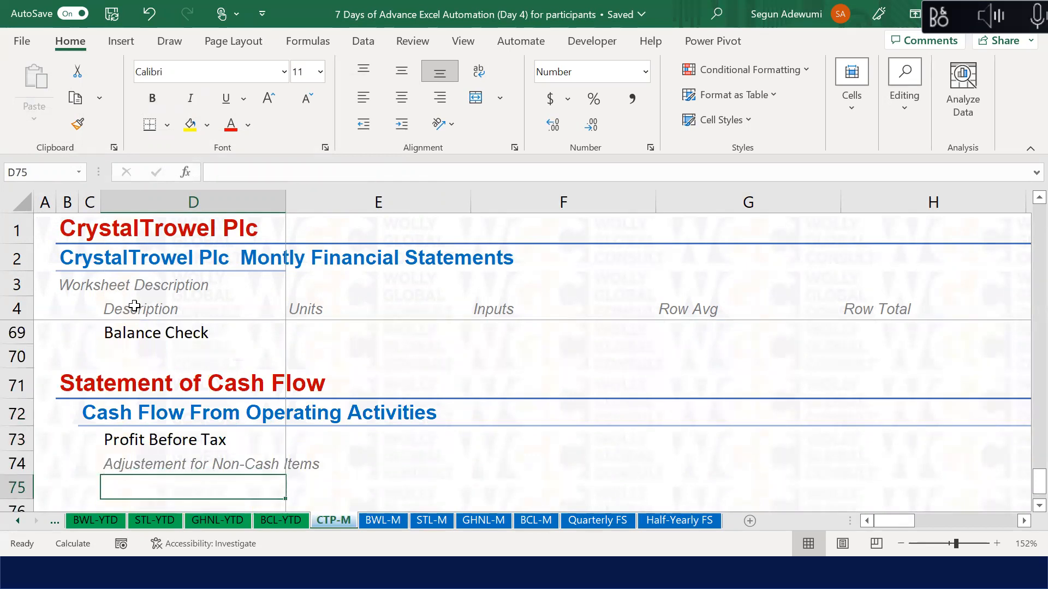
key("Up")
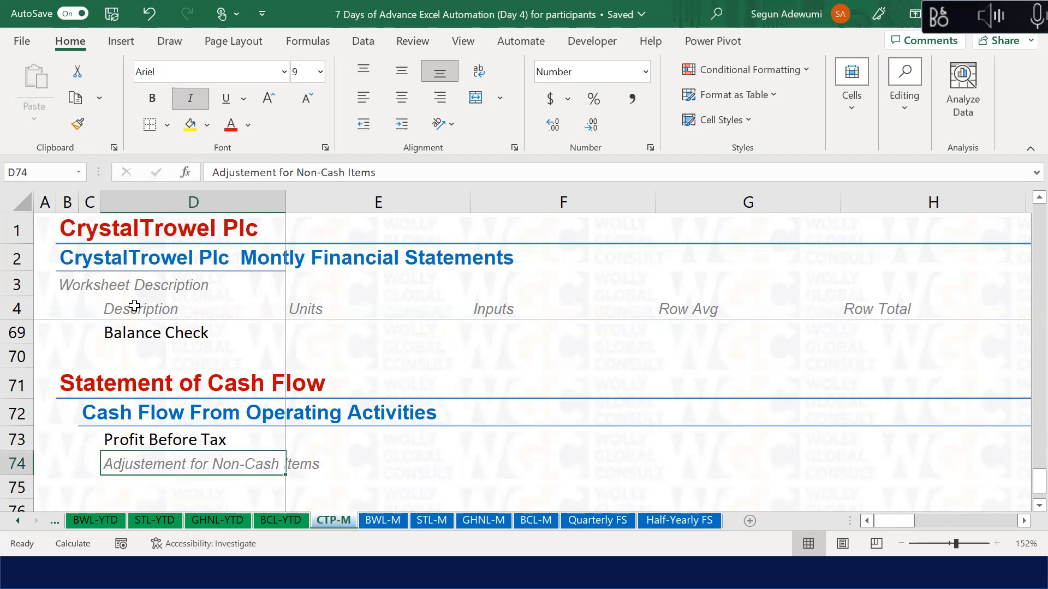
Step: Reword the D74 label to 'Add Back Non-Cash Items'
double_click(257, 173)
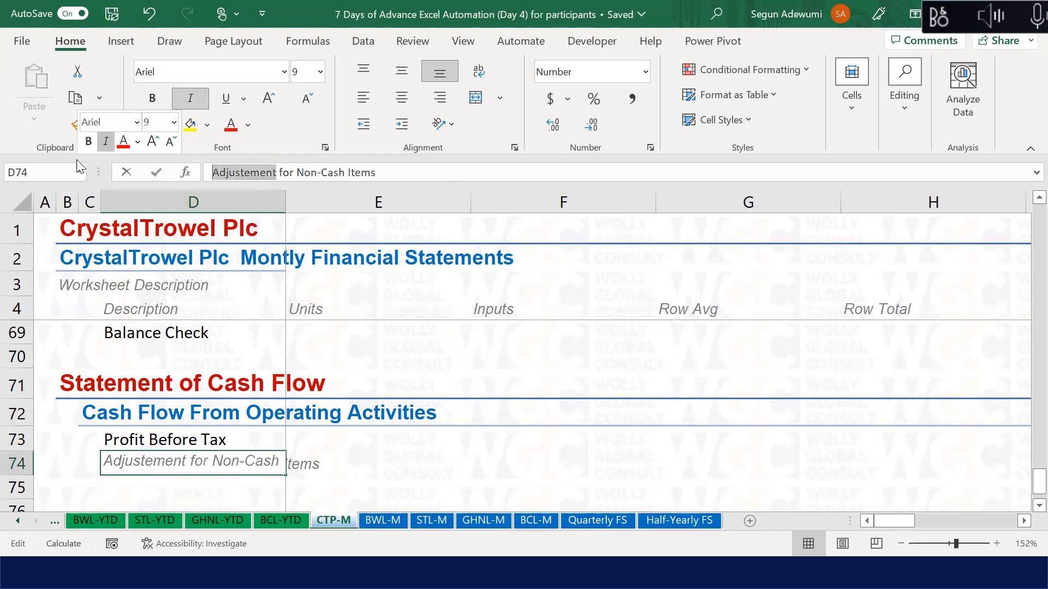
type("Add Back")
key("Delete")
key("Delete")
key("Delete")
key("Delete")
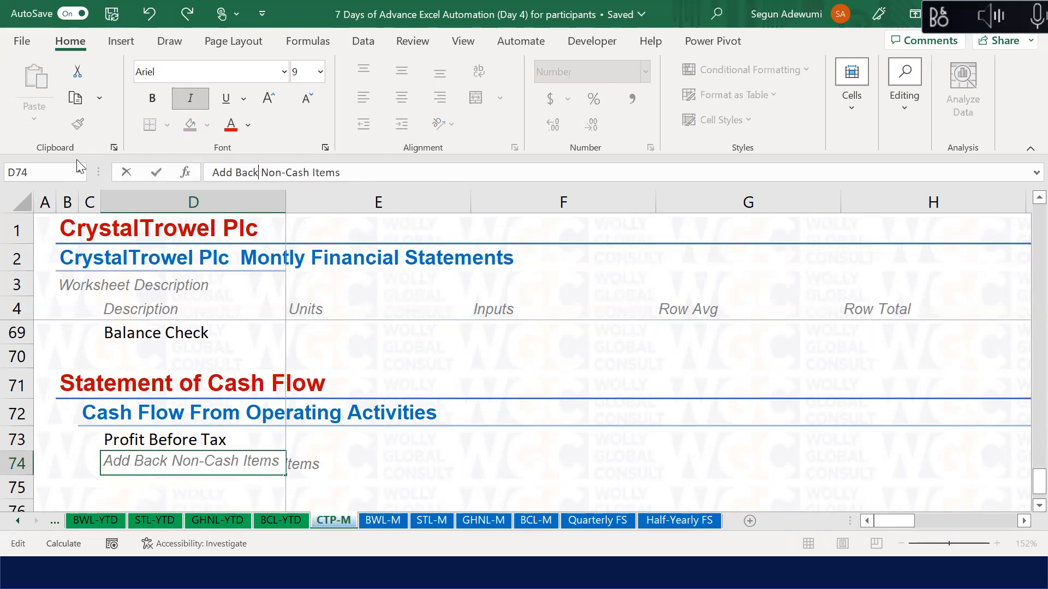
key("Return")
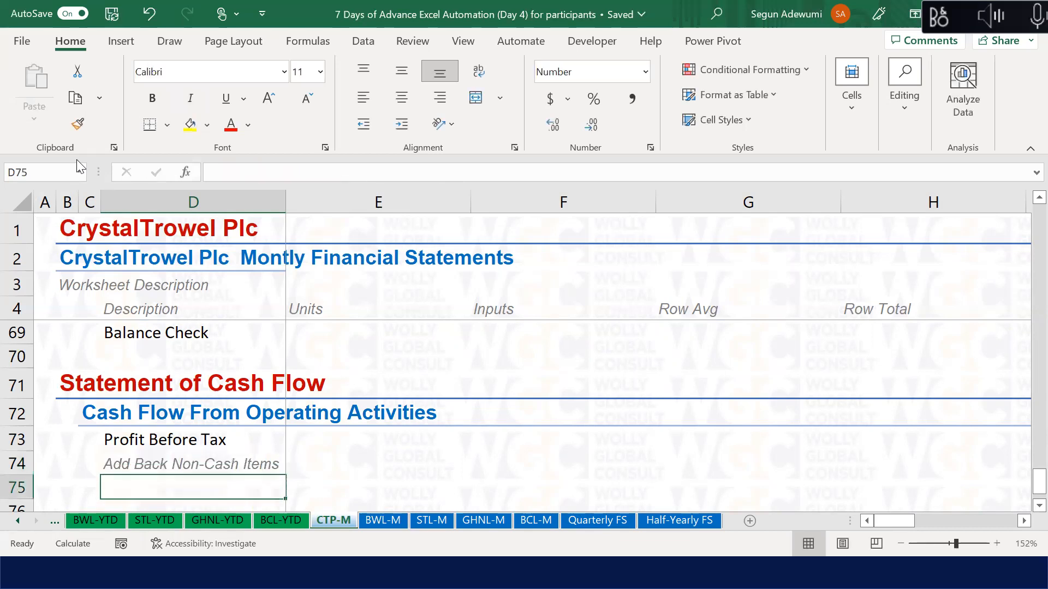
Step: Enter Depreciation in D75 and Amortisation in D76
type("Depreciation")
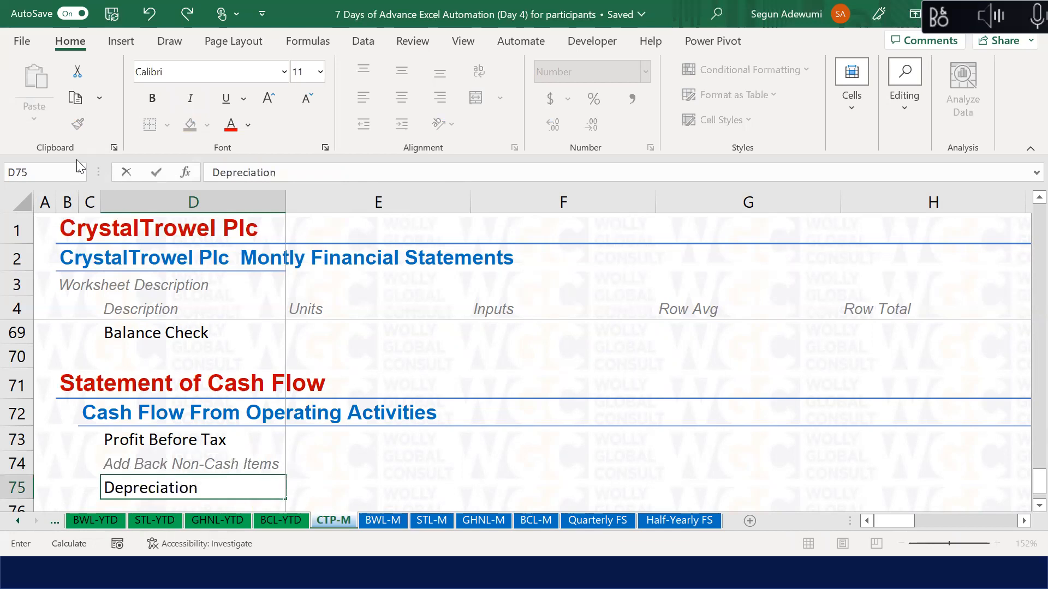
key("Return")
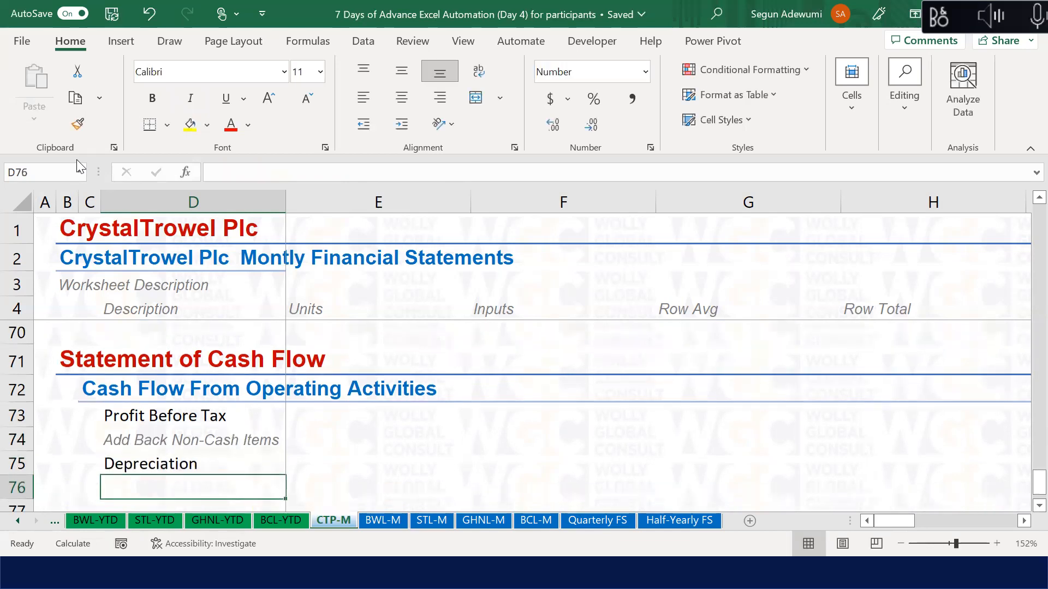
type("Amortisation")
key("Return")
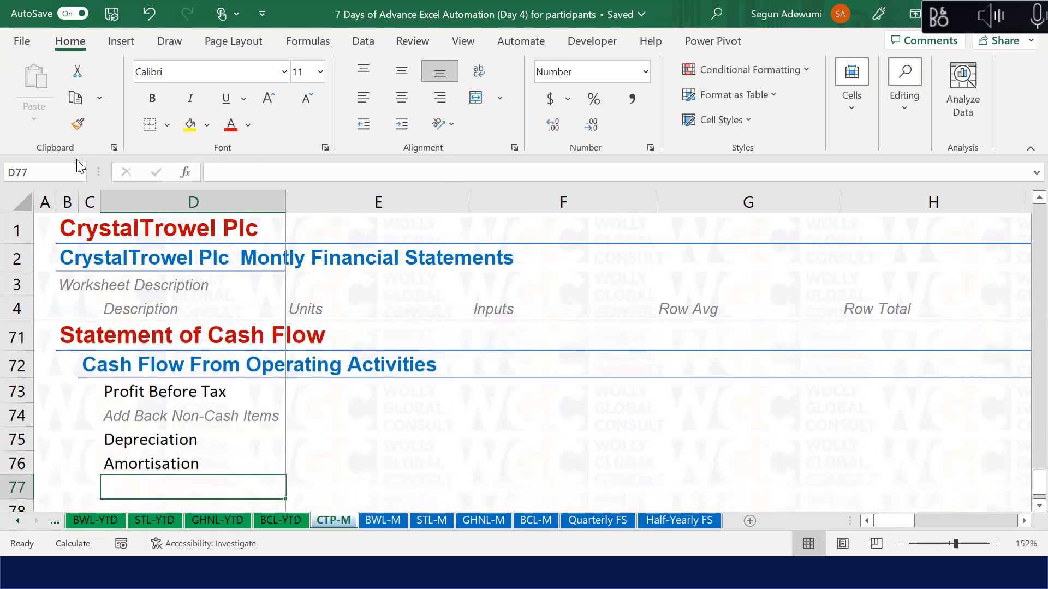
key("Down")
key("Down")
key("Up")
key("Up")
key("Up")
key("Up")
key("Up")
key("Up")
key("Down")
key("Down")
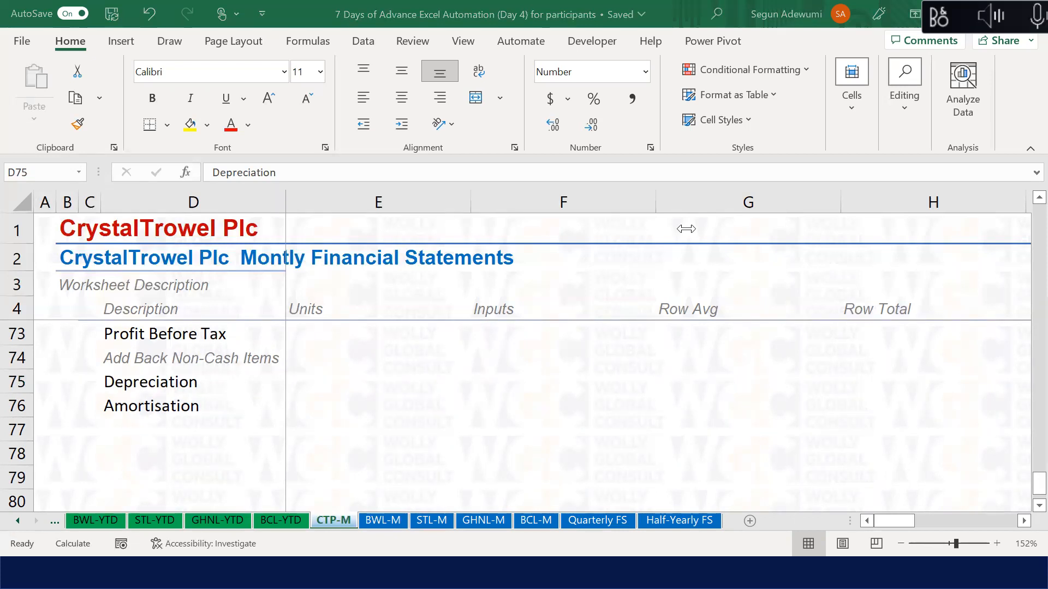
left_click(154, 377)
left_click(161, 405)
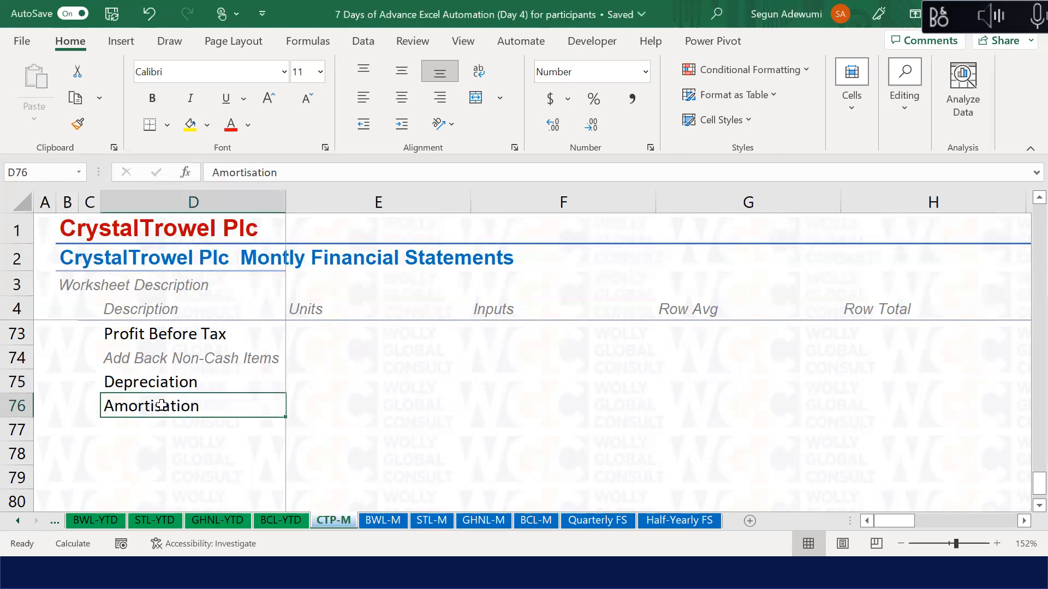
key("Down")
key("Down")
key("Down")
key("Up")
key("Up")
key("Up")
key("Up")
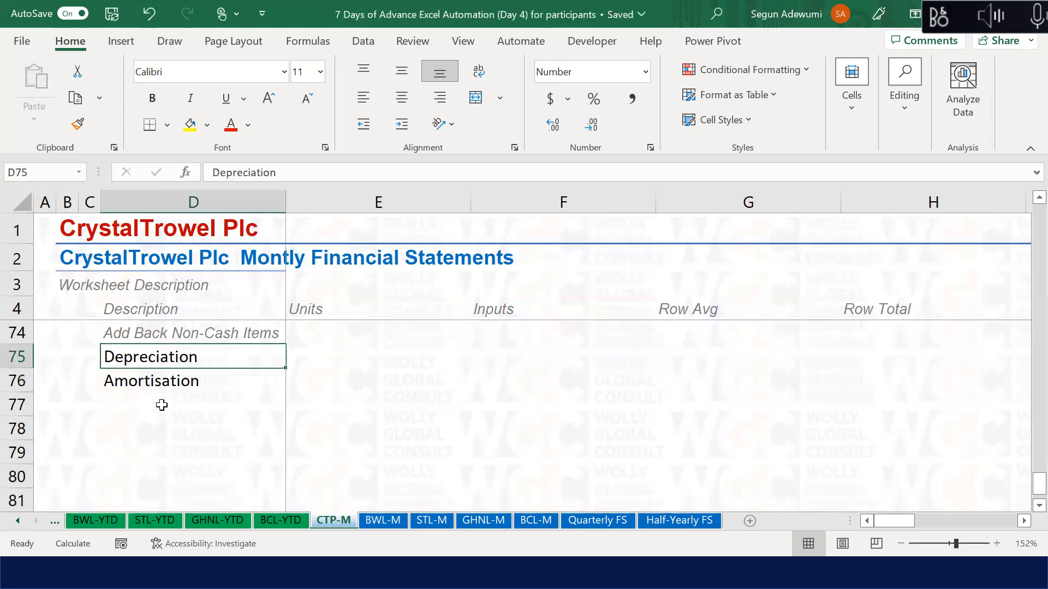
key("Up")
key("Up")
key("Down")
key("Down")
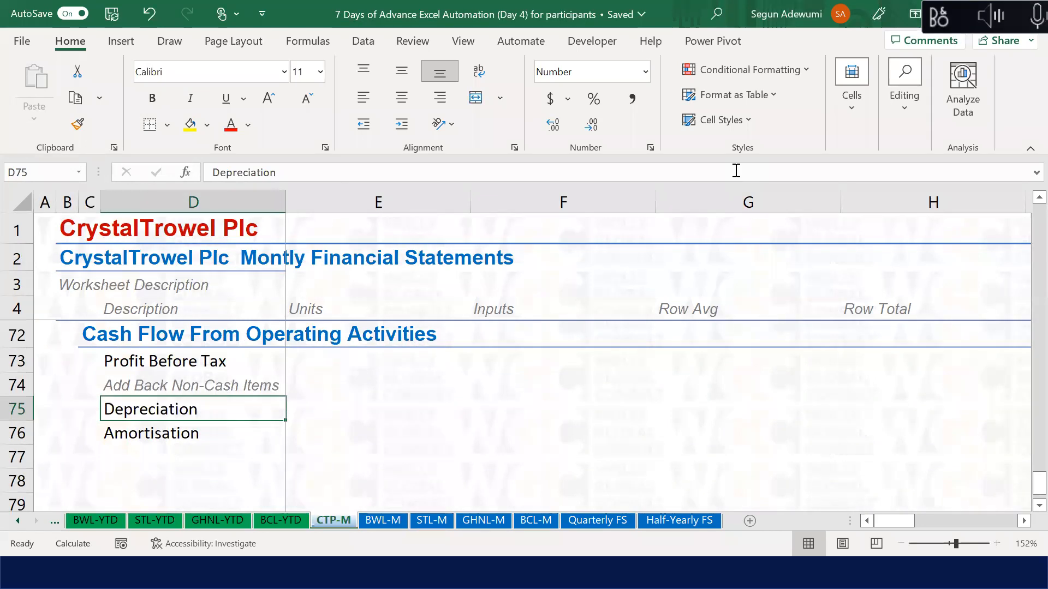
key("alt+Tab")
left_click(204, 409)
left_click(197, 432)
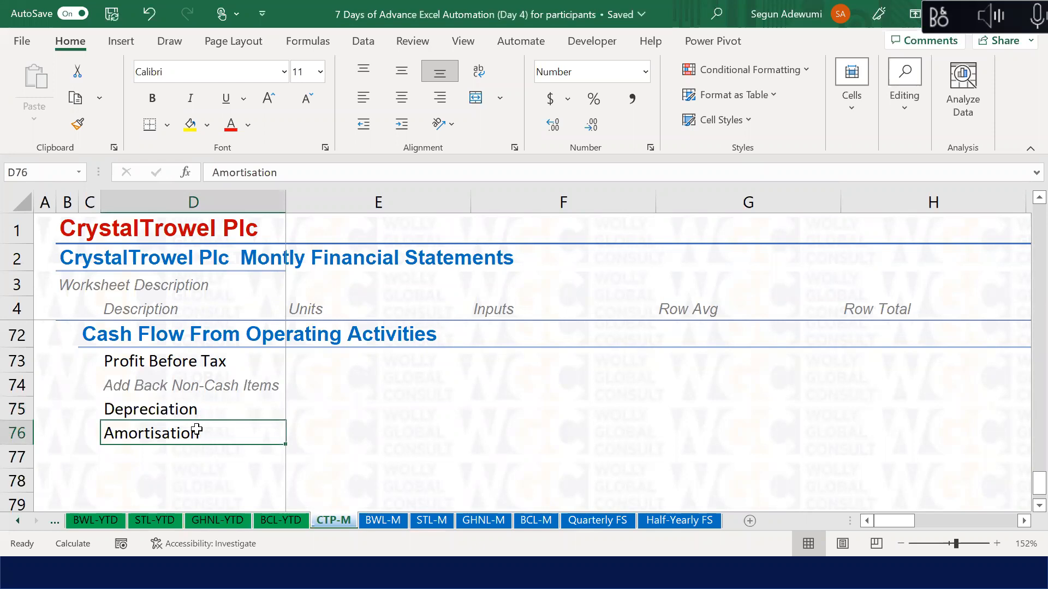
key("alt+Tab")
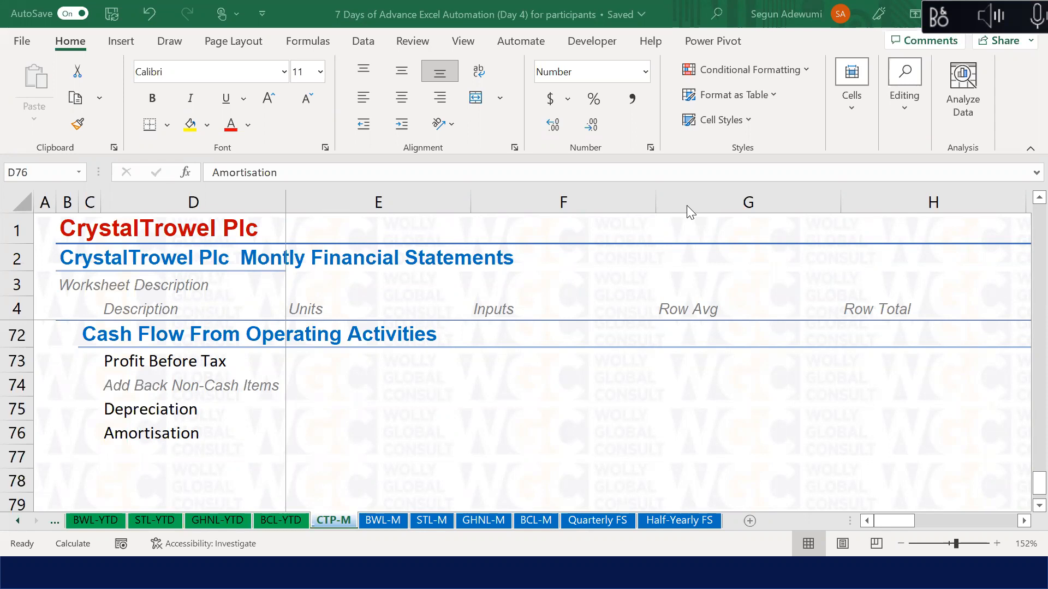
double_click(206, 444)
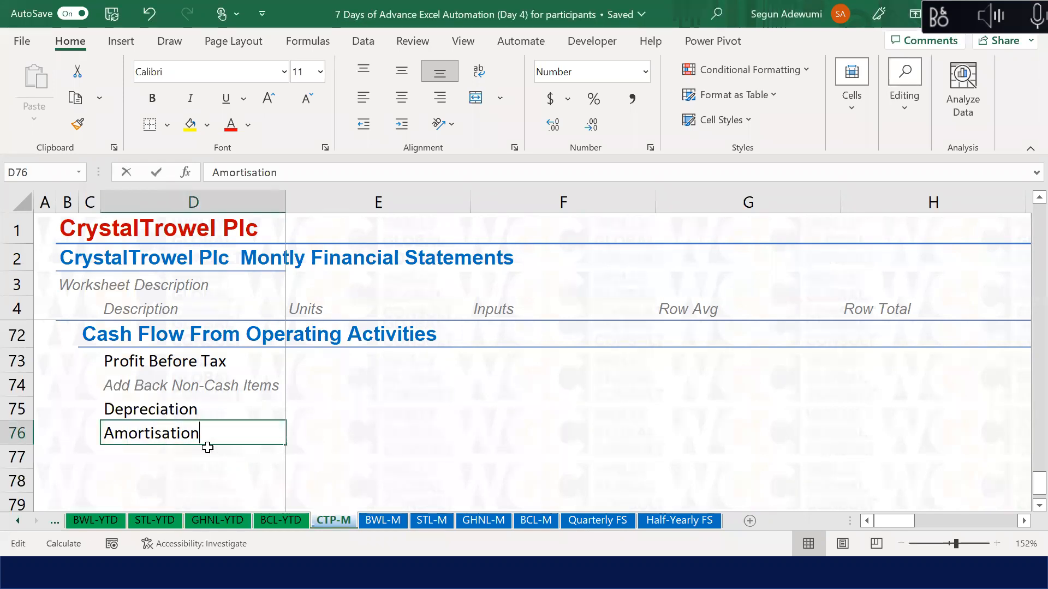
left_click(178, 457)
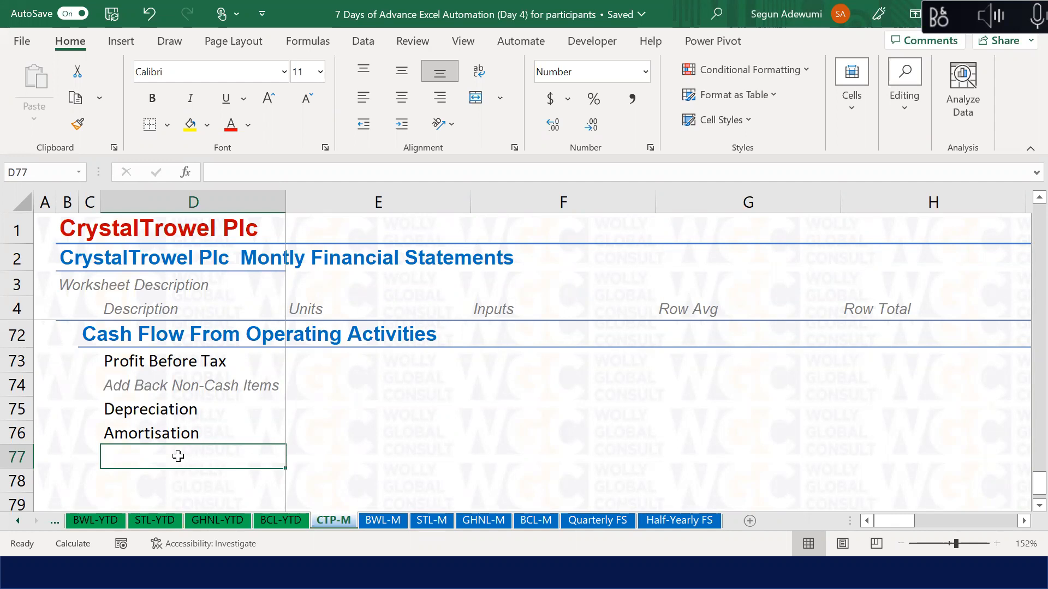
left_click(159, 434)
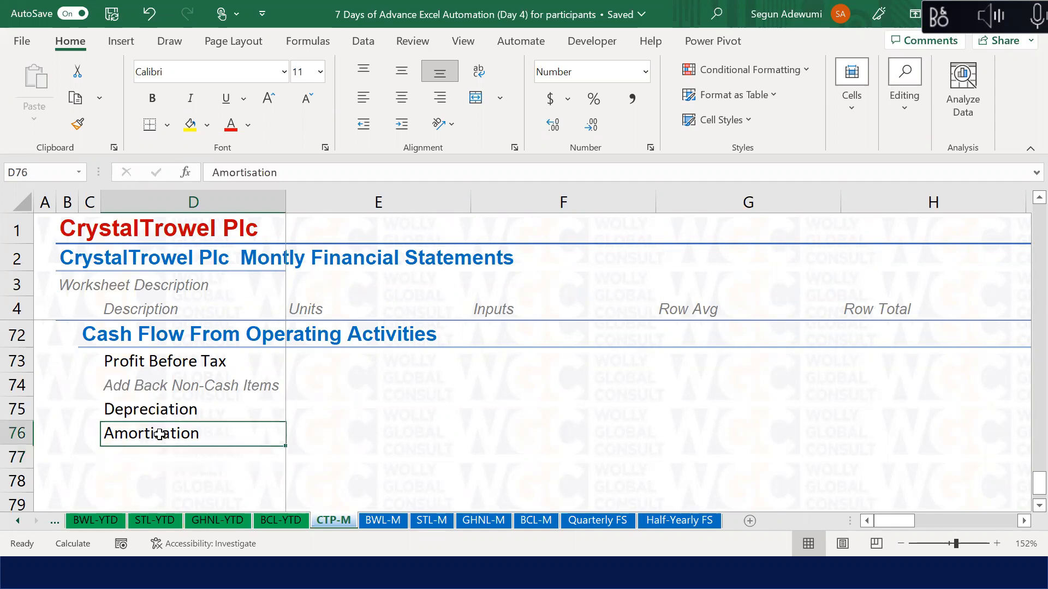
key("Down")
key("Down")
key("Up")
key("Up")
key("Down")
key("Up")
key("Up")
key("Up")
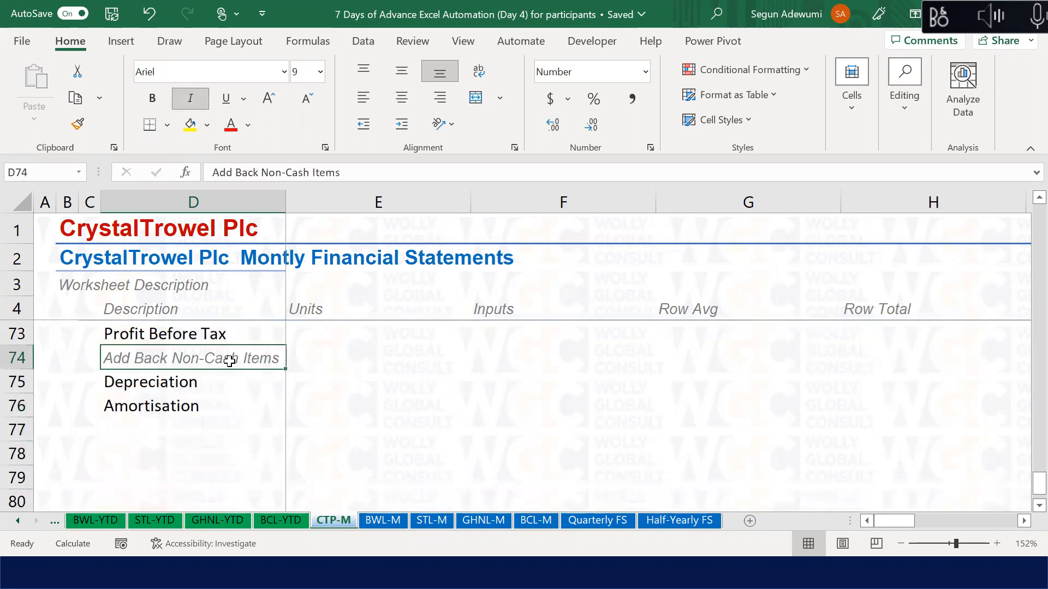
key("alt+Tab")
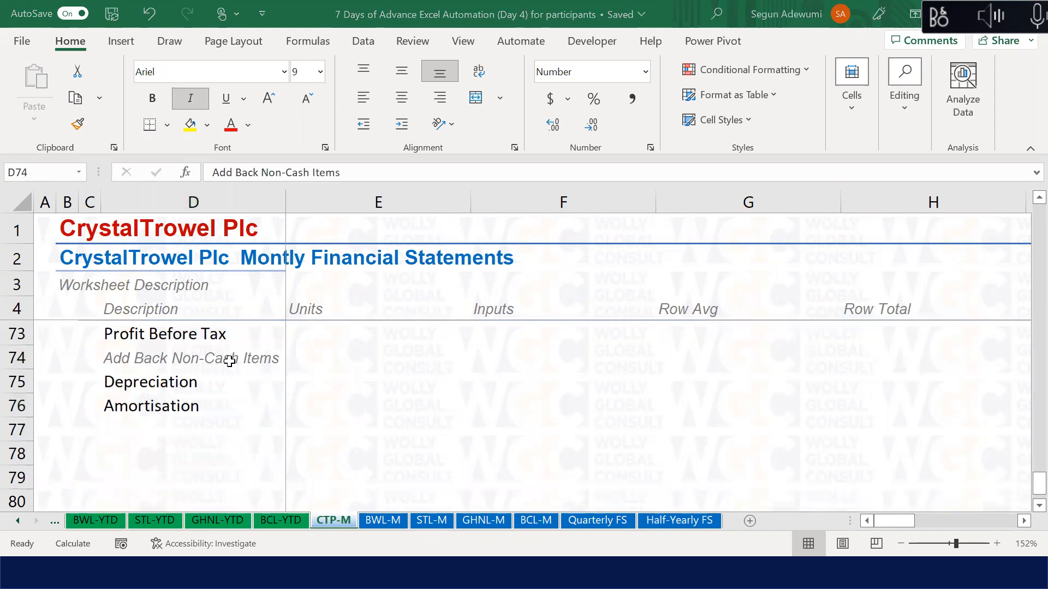
key("alt+Tab")
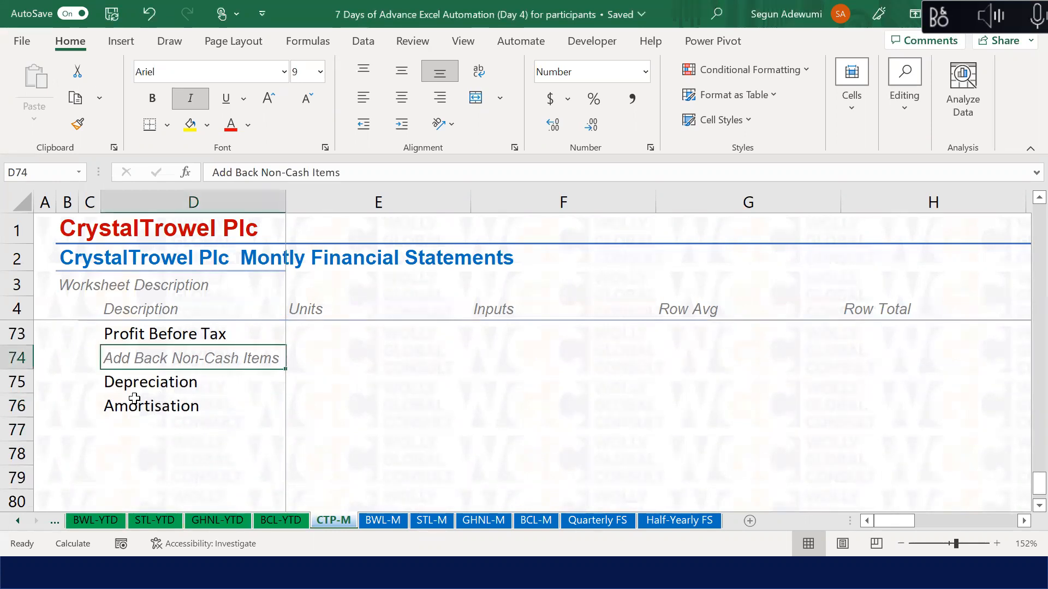
key("Down")
key("Down")
key("Down")
key("Down")
key("Up")
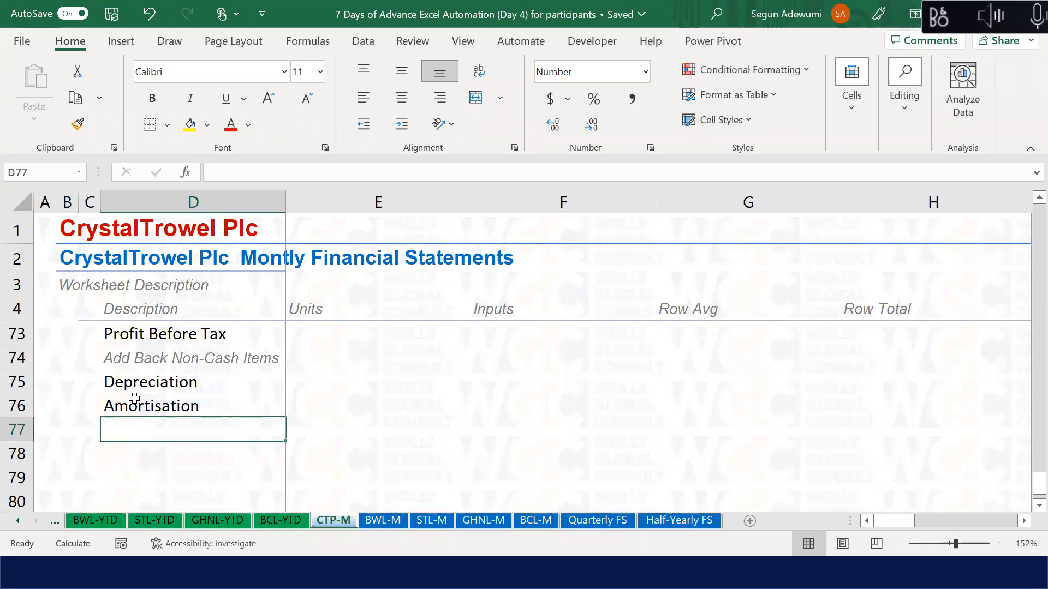
Step: Add the 'Adjustment for WC' label below Amortisation
type("Adjustent")
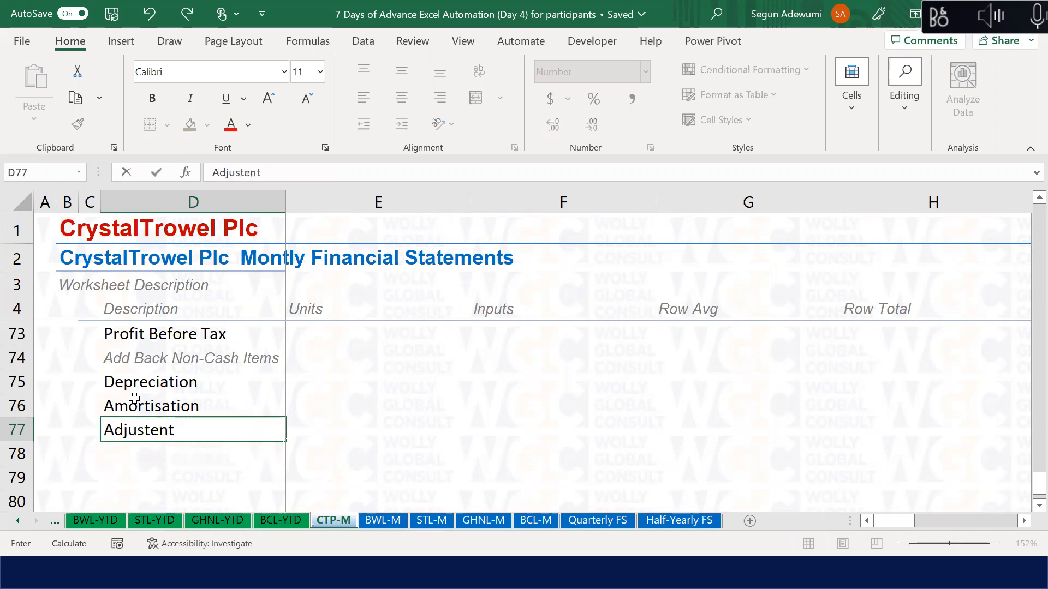
key("BackSpace")
key("BackSpace")
key("BackSpace")
type("ment for Working")
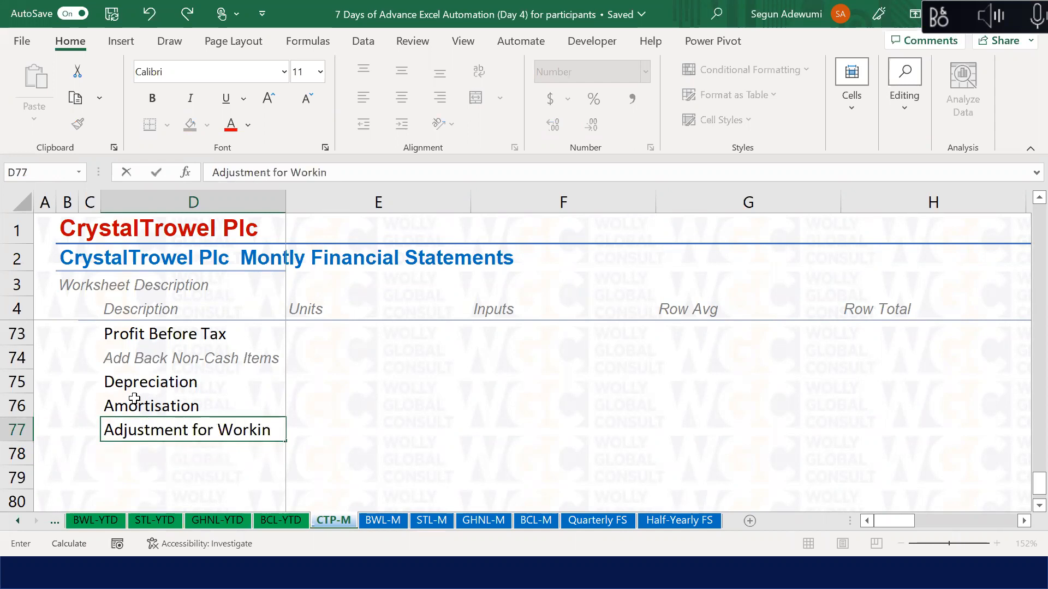
key("BackSpace")
key("BackSpace")
key("BackSpace")
key("BackSpace")
key("BackSpace")
key("BackSpace")
type("C")
key("Return")
Step: Indent the Depreciation and Amortisation labels under the add-back line
key("Up")
key("Up")
key("Up")
key("shift+Down")
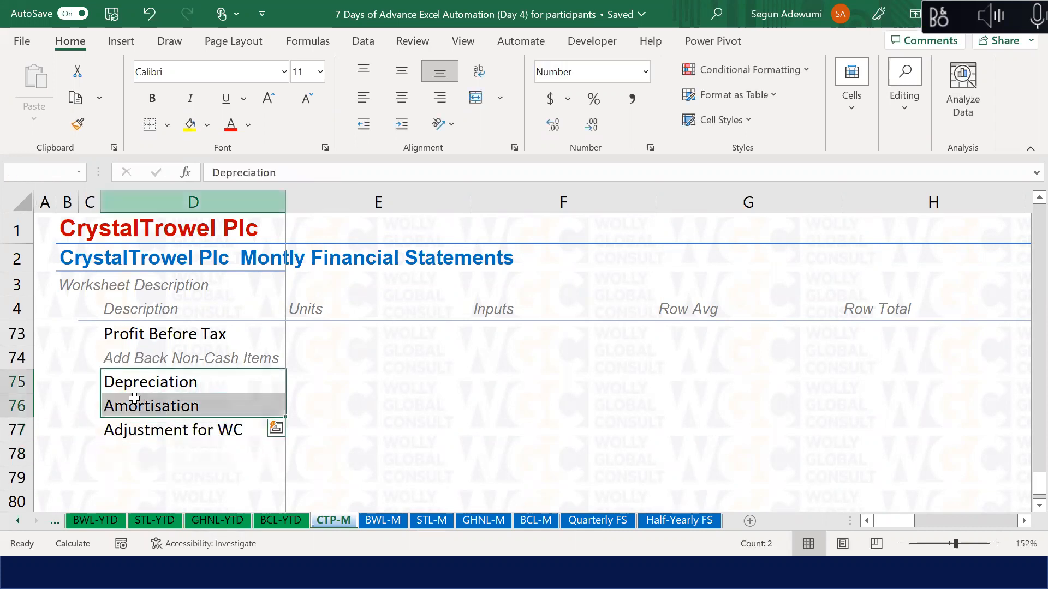
key("alt")
key("h")
key("6")
key("Down")
key("Down")
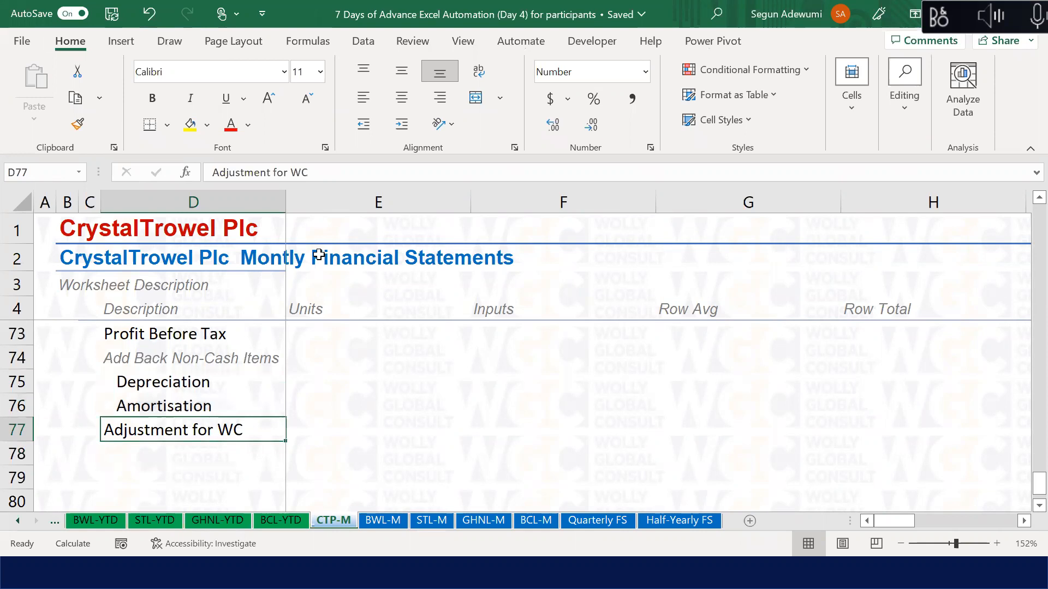
key("Down")
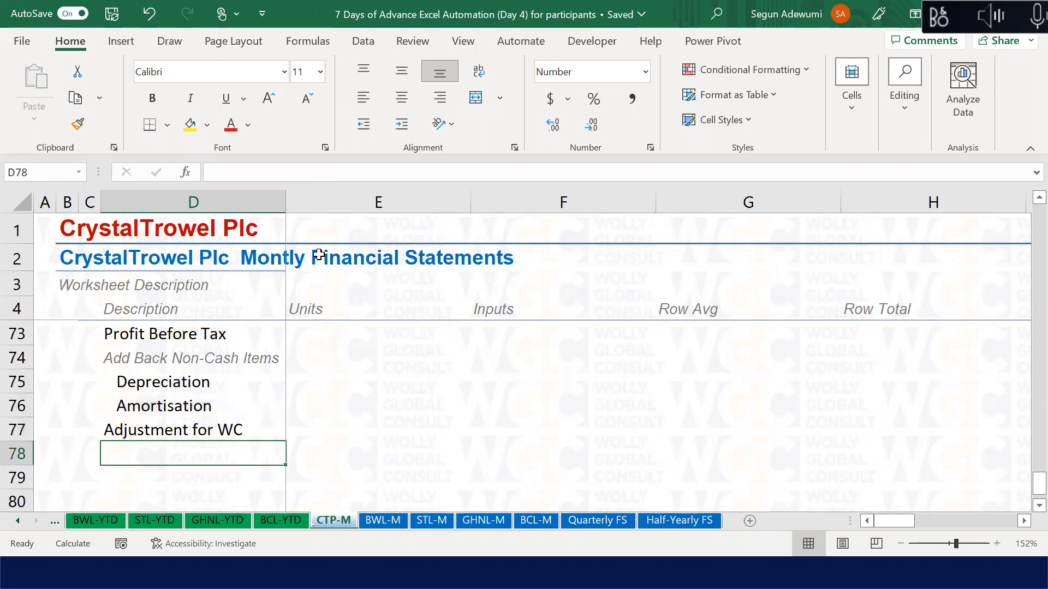
Step: Enter Inventory and Trade Receivables in the rows under Adjustment for WC
type("Inventory")
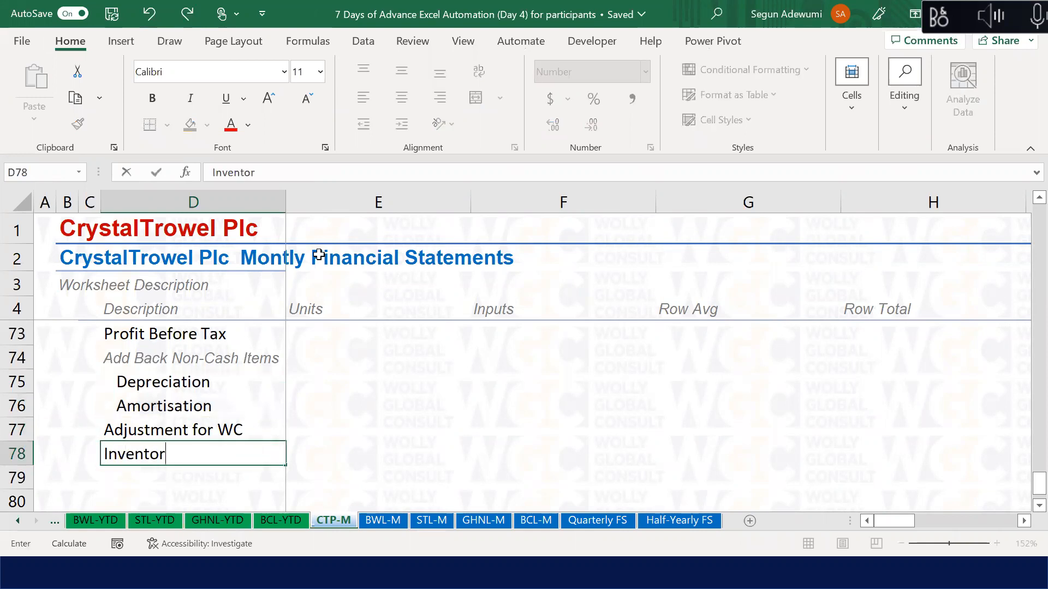
key("Return")
type("Trade RE")
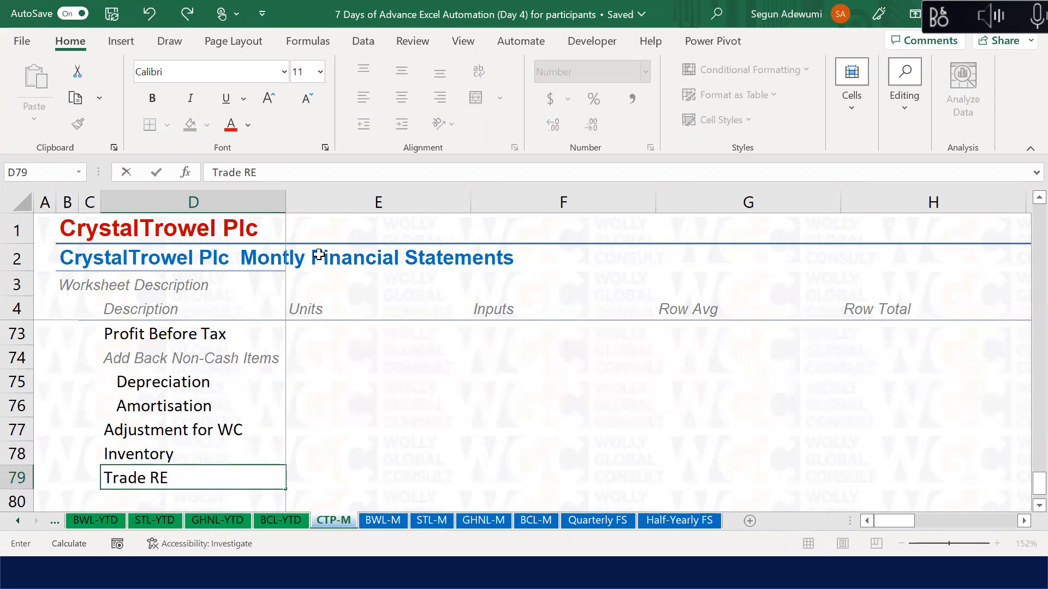
key("BackSpace")
type("ec")
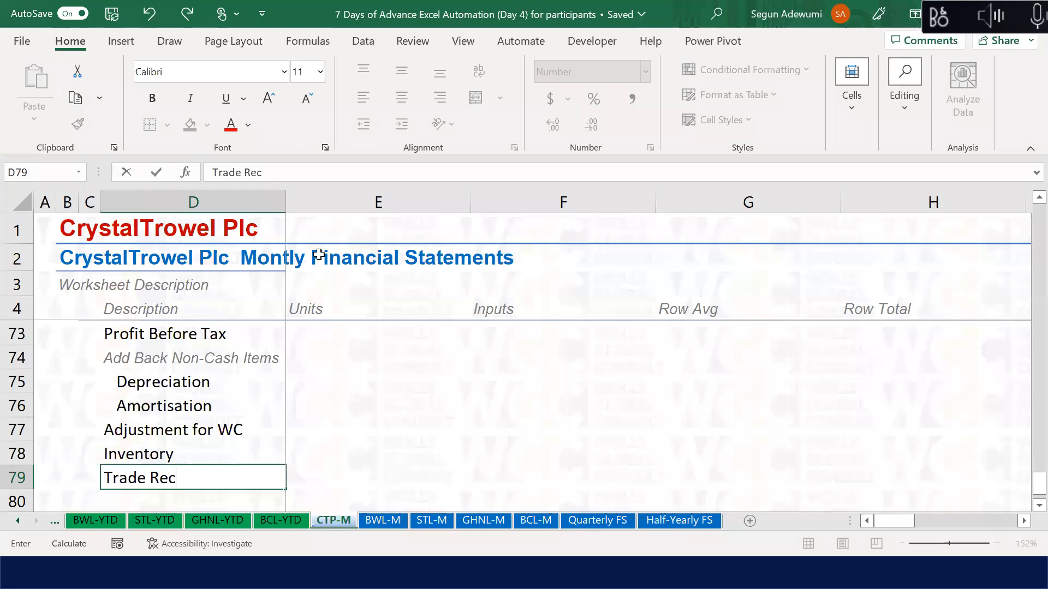
type("eivables")
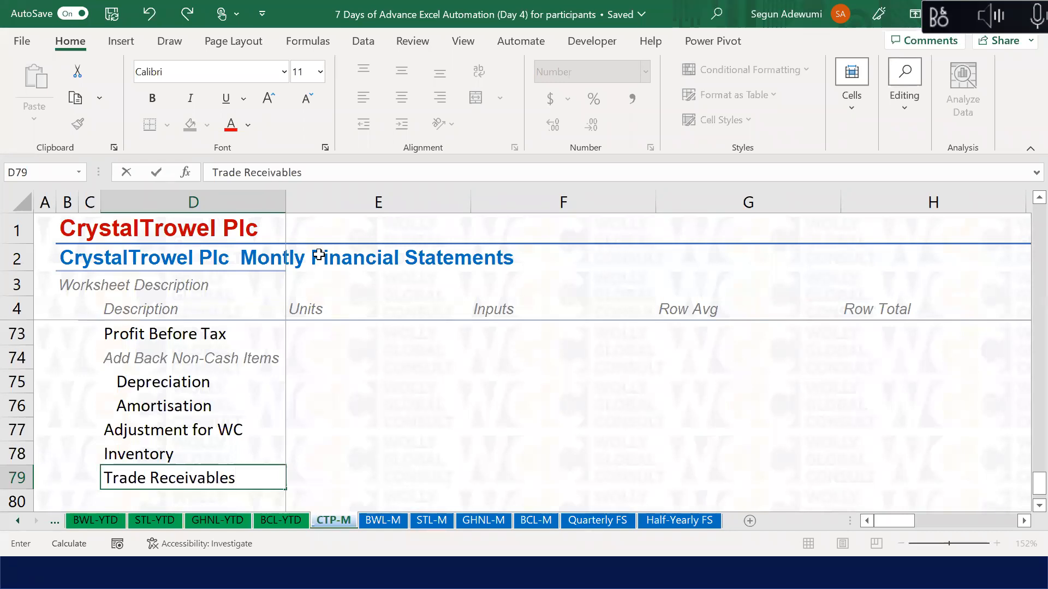
key("Return")
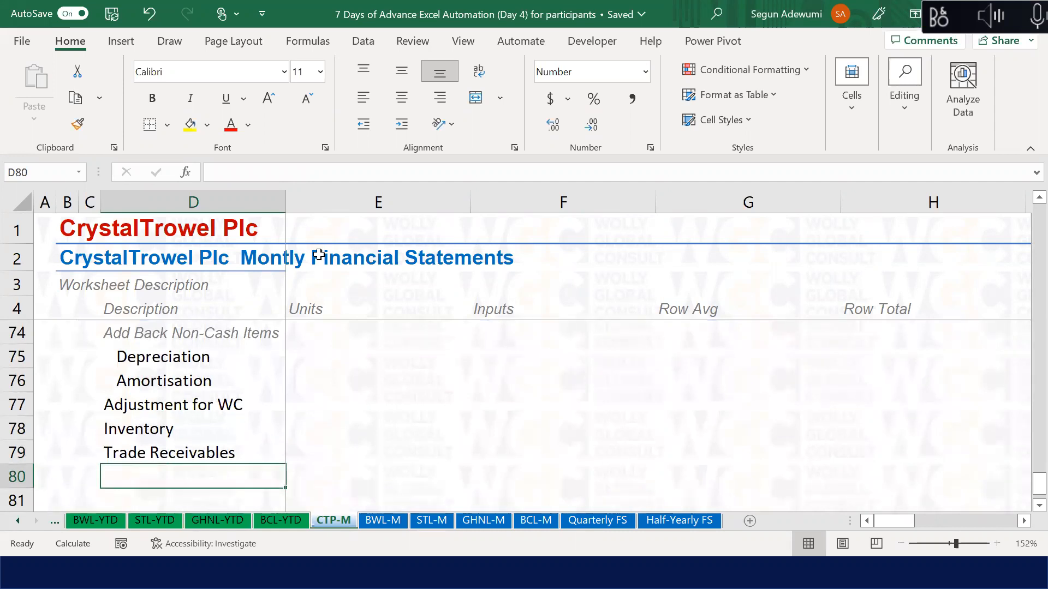
Step: Add Other Receivables and Prepayment beneath Trade Receivables
type("Other Receivables")
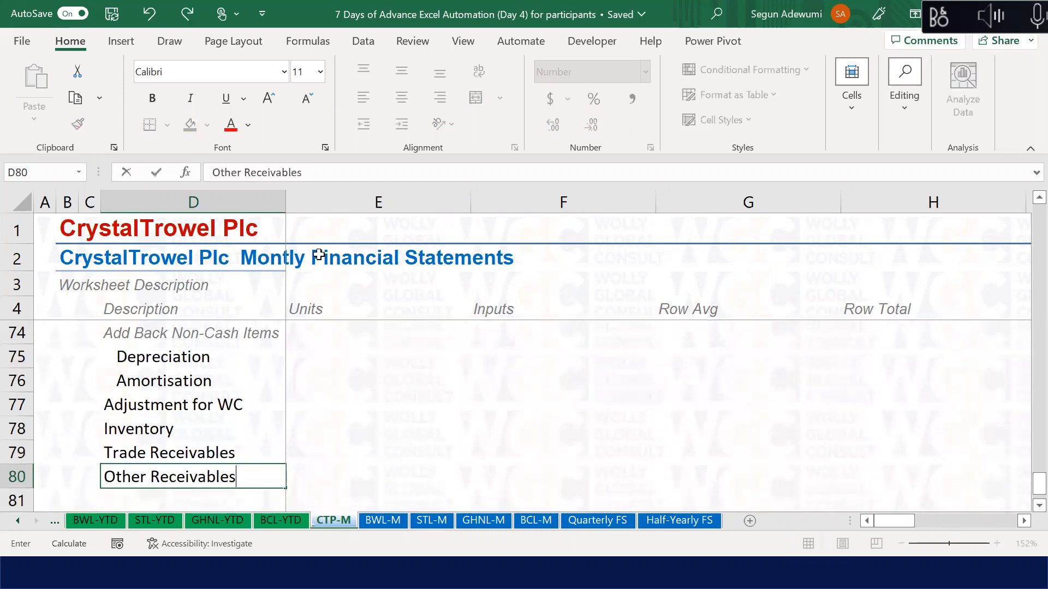
key("Return")
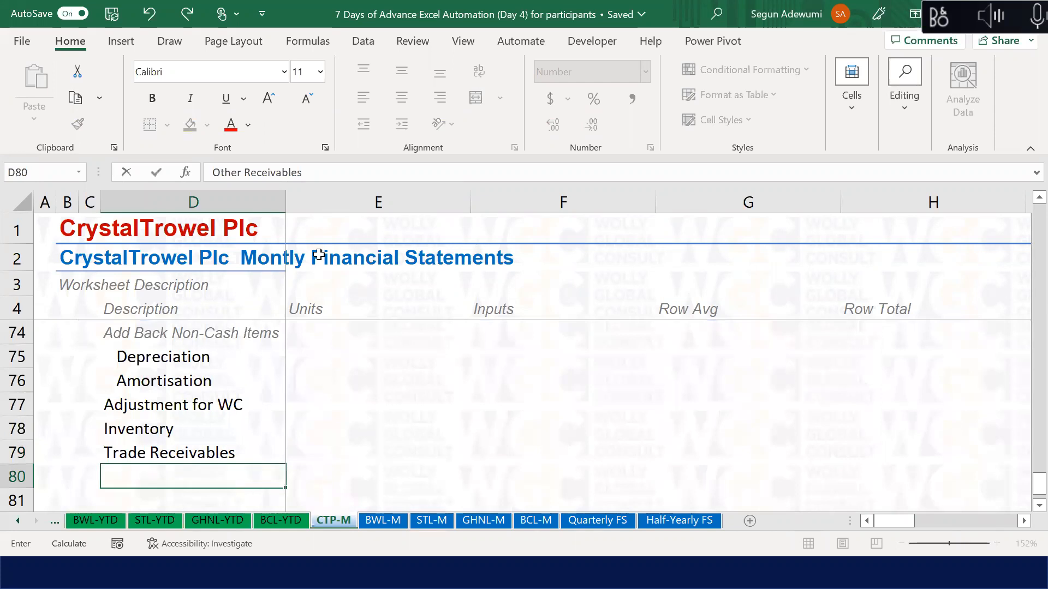
type("Prepay")
type("ment")
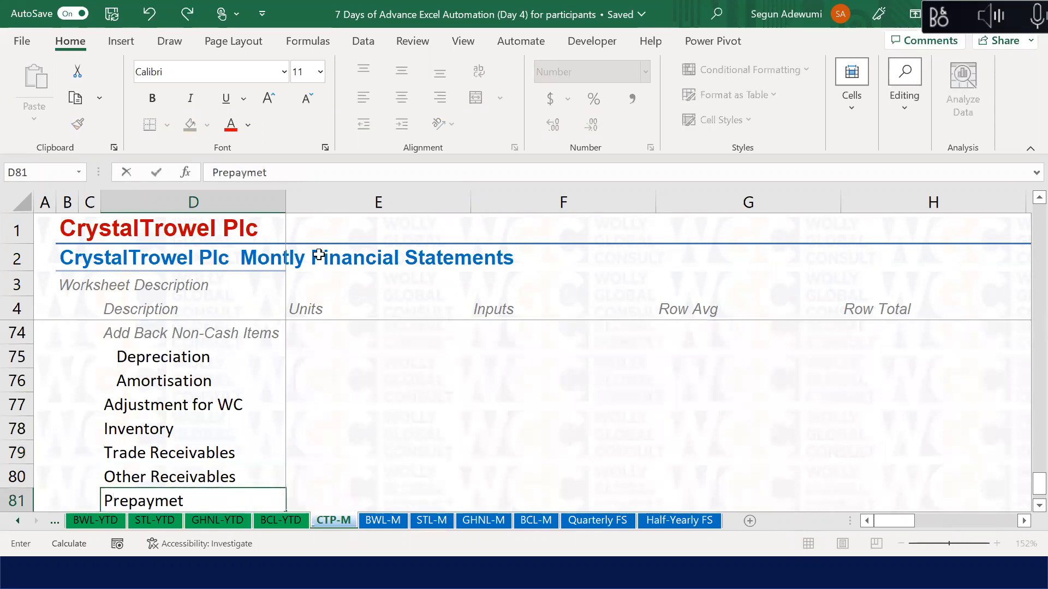
key("Return")
key("Down")
key("Down")
key("Up")
key("Up")
key("Up")
key("Down")
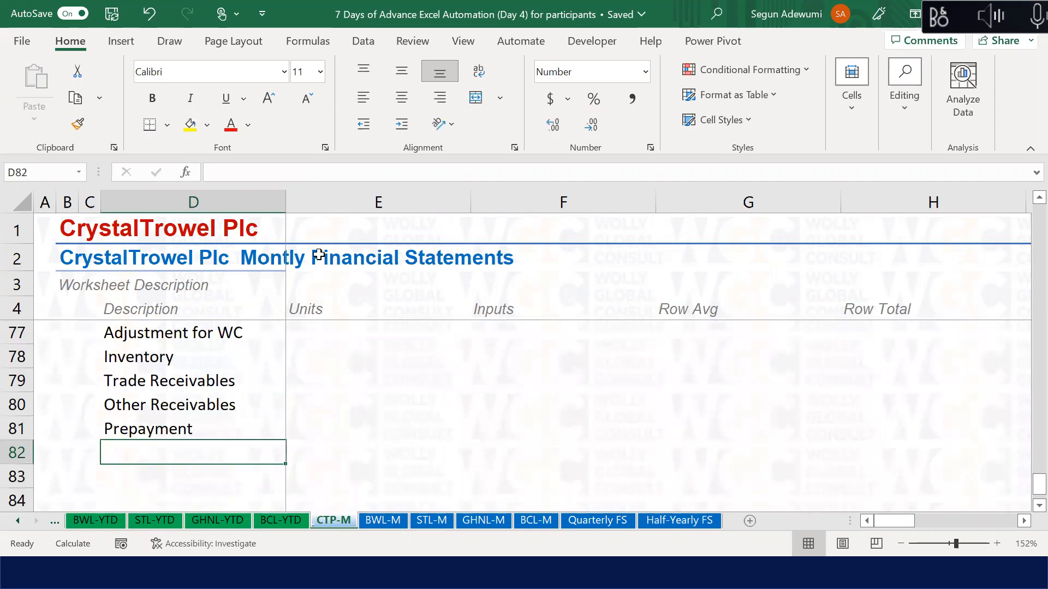
Step: Add Trade Payables, Other Payables and Accruals to the list
type("Trade ")
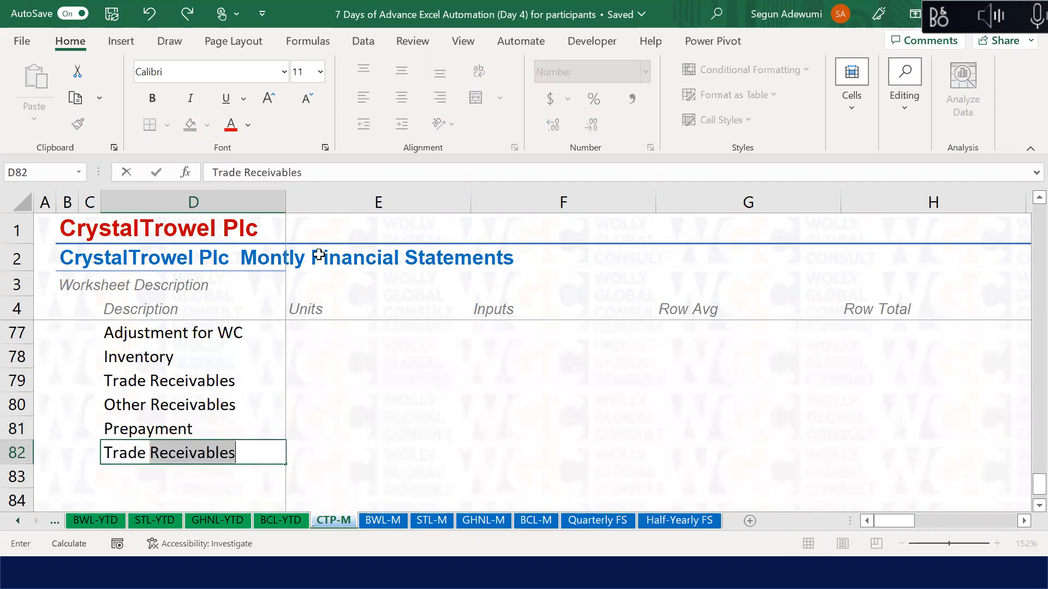
type("Payables")
key("Return")
type("Otehr")
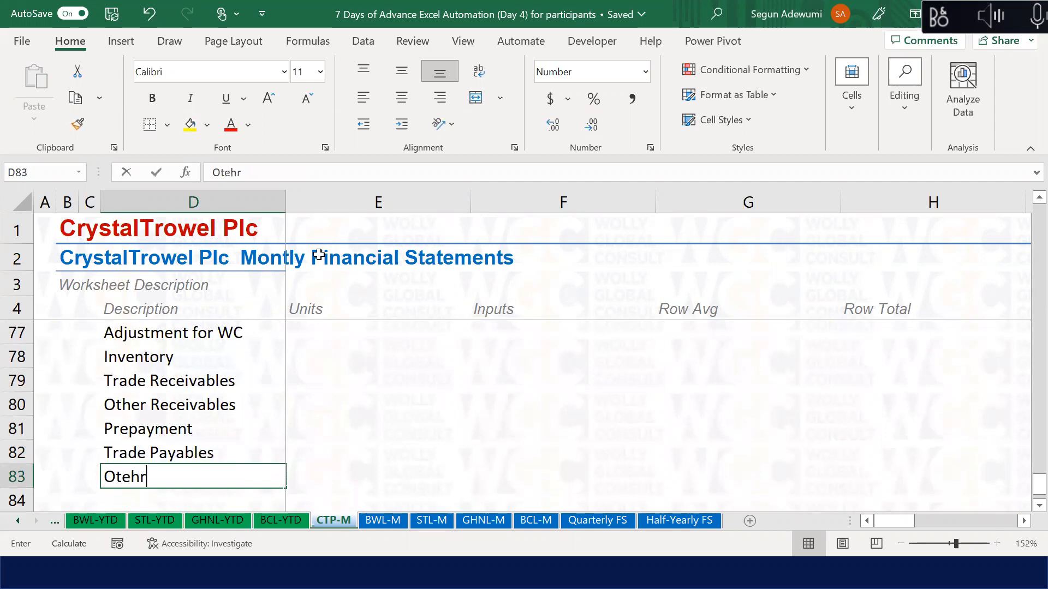
key("BackSpace")
key("BackSpace")
key("BackSpace")
type("her Pay")
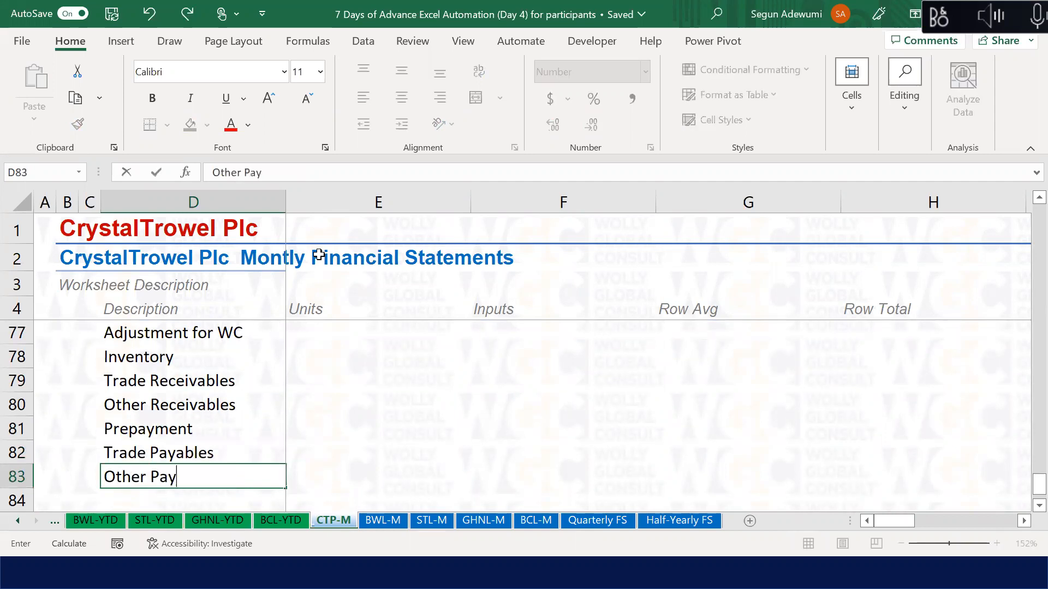
type("ables")
key("Return")
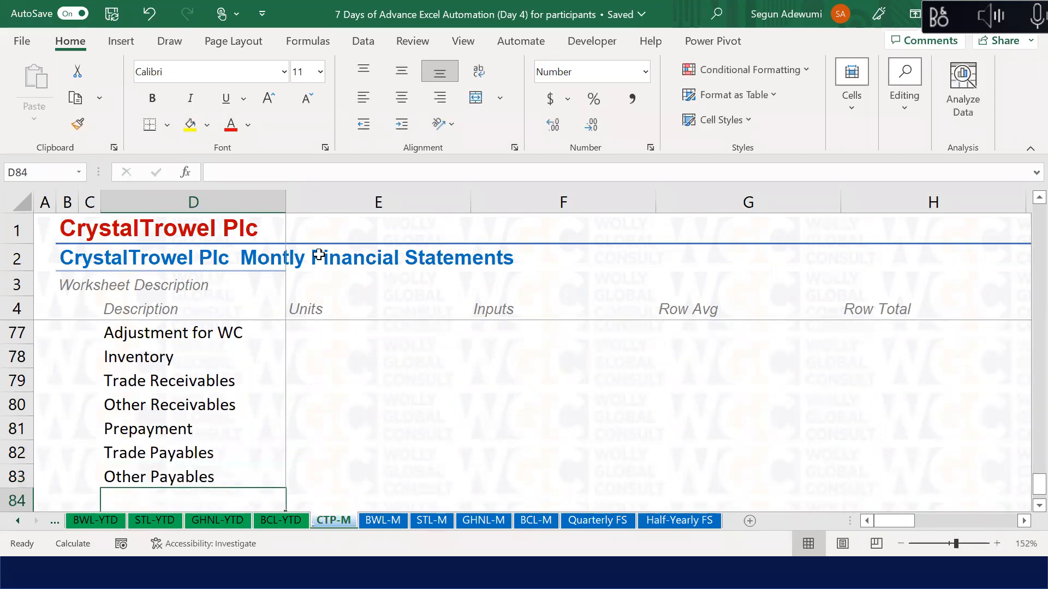
type("Accru")
key("BackSpace")
type("ruals")
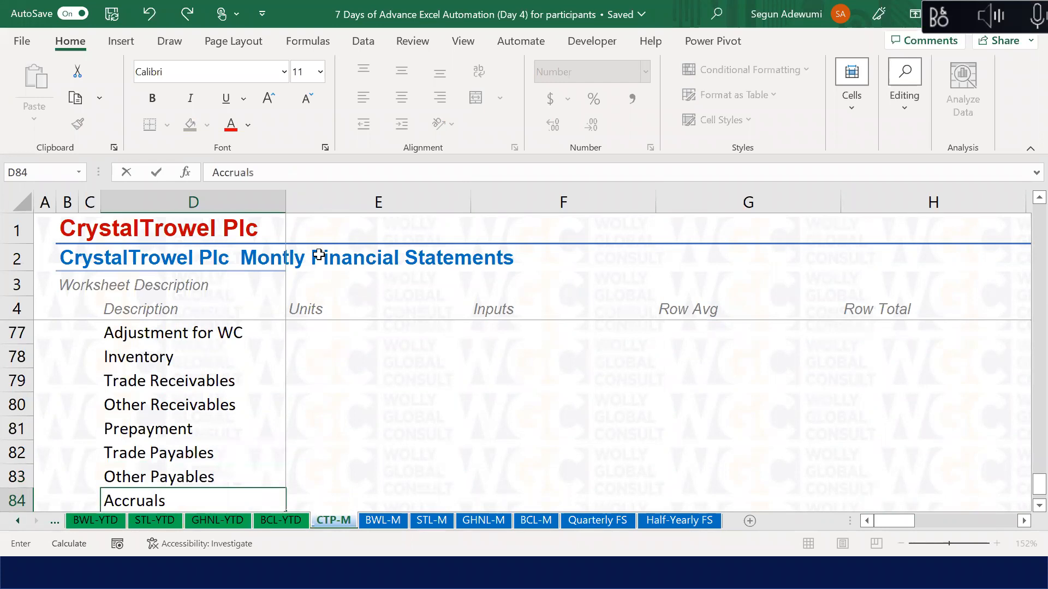
key("Return")
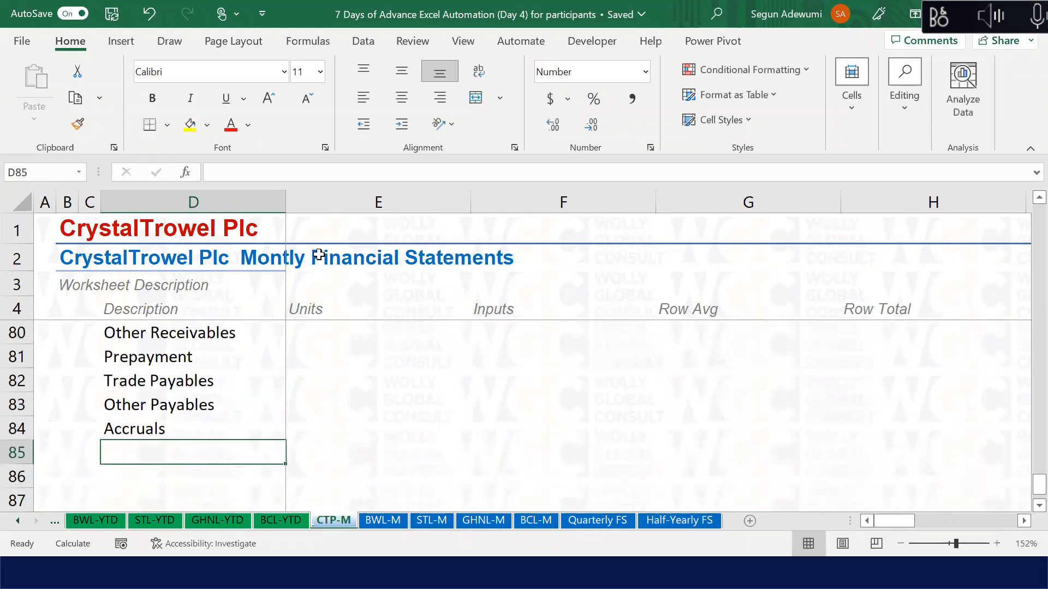
Step: Finish the working-capital list with Taxation and Tax Paid after Accruals
key("Up")
key("Up")
key("Up")
key("Up")
key("Up")
key("Up")
key("Up")
key("Up")
key("Down")
key("Up")
key("Down")
key("Down")
key("Up")
key("Up")
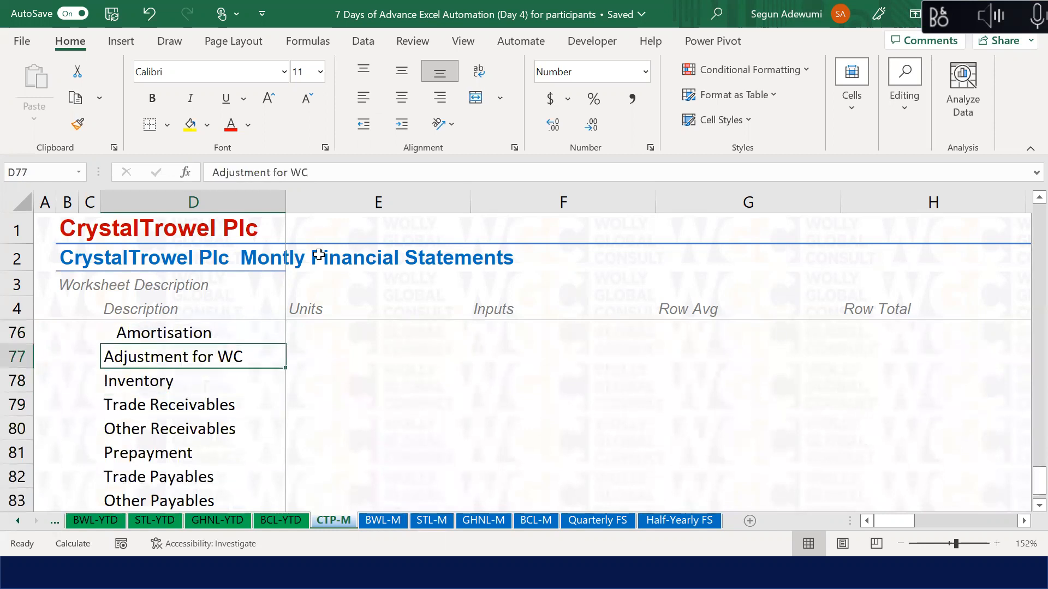
key("Down")
key("Down")
key("Down")
key("Down")
key("Down")
key("Down")
key("Down")
key("Down")
key("Down")
key("Down")
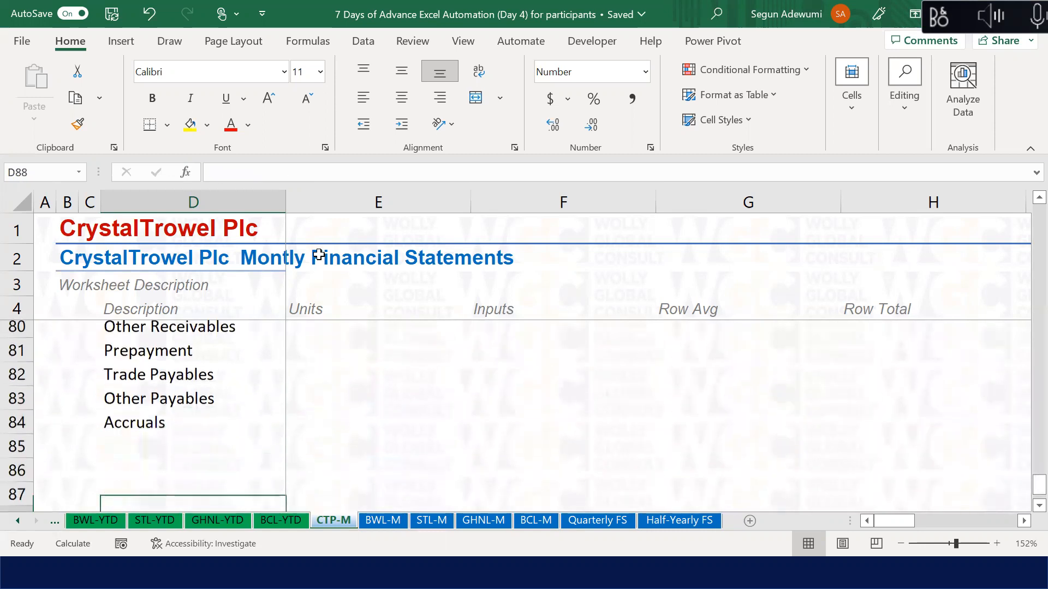
key("Up")
key("Up")
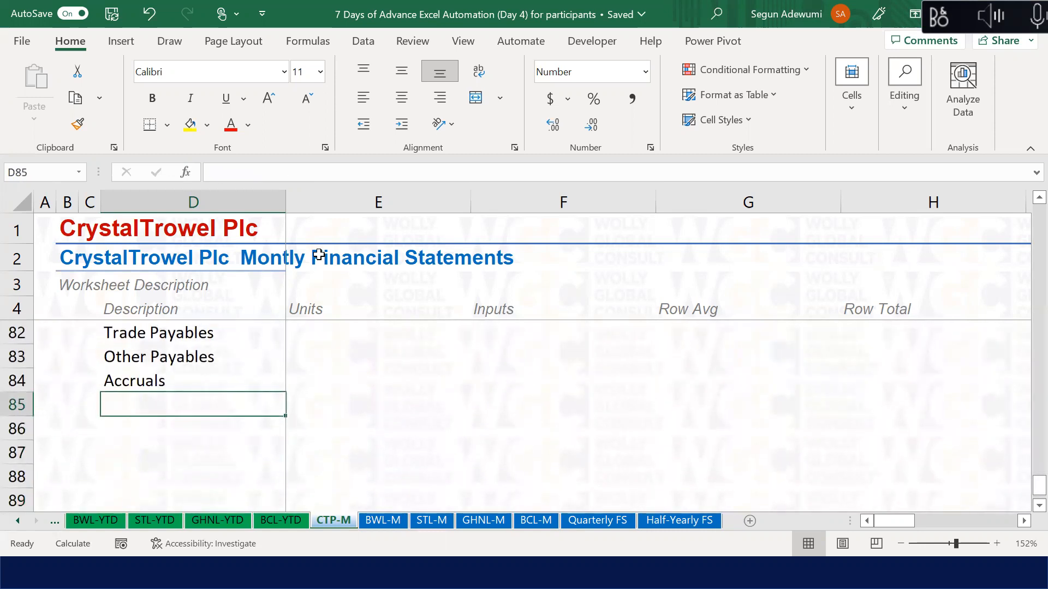
type("Ad")
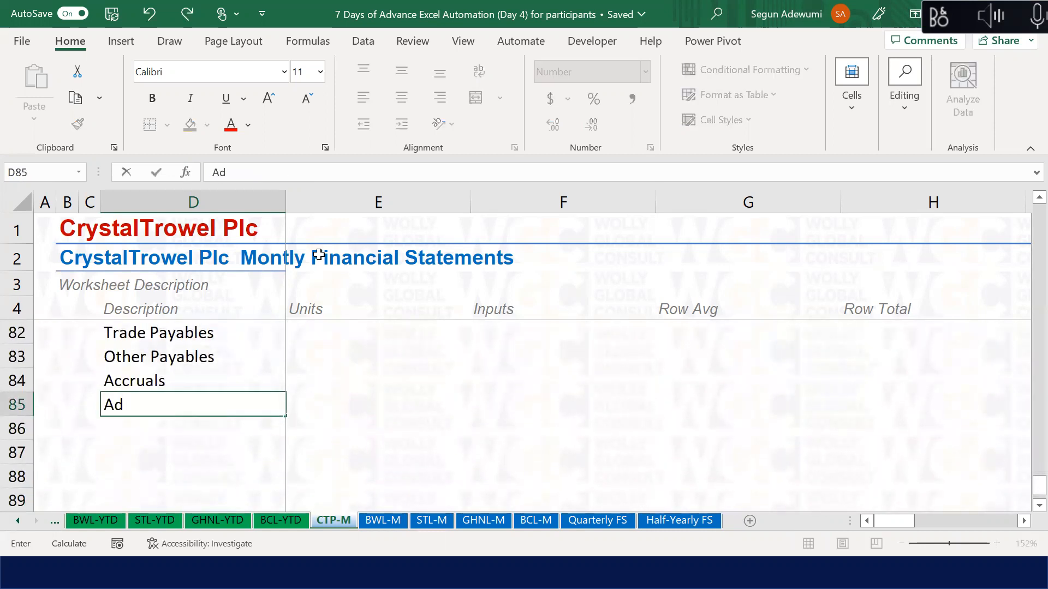
key("Escape")
type("Taxation")
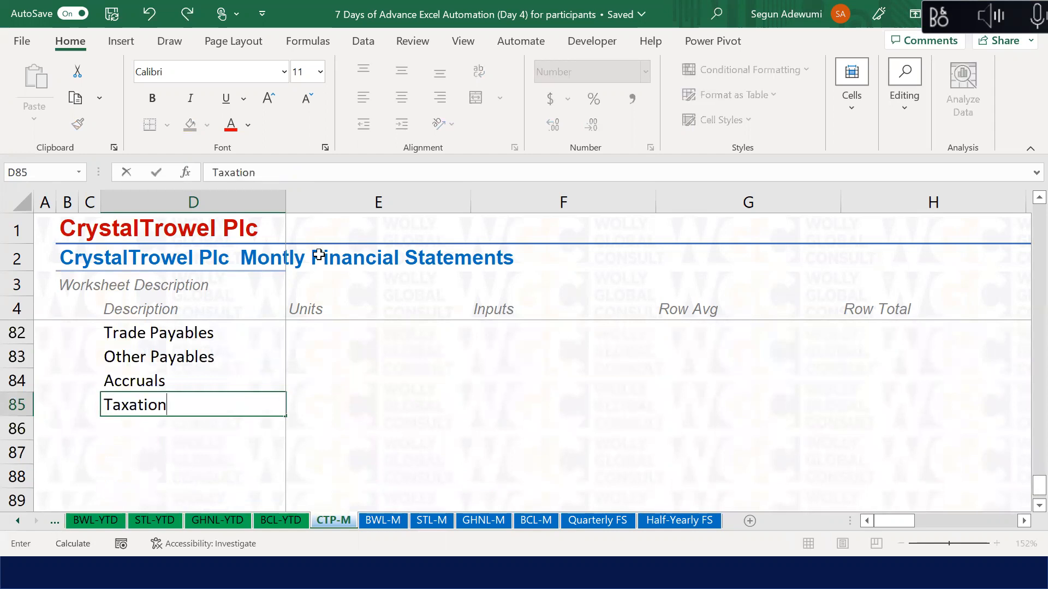
key("Return")
type("Tax Paid")
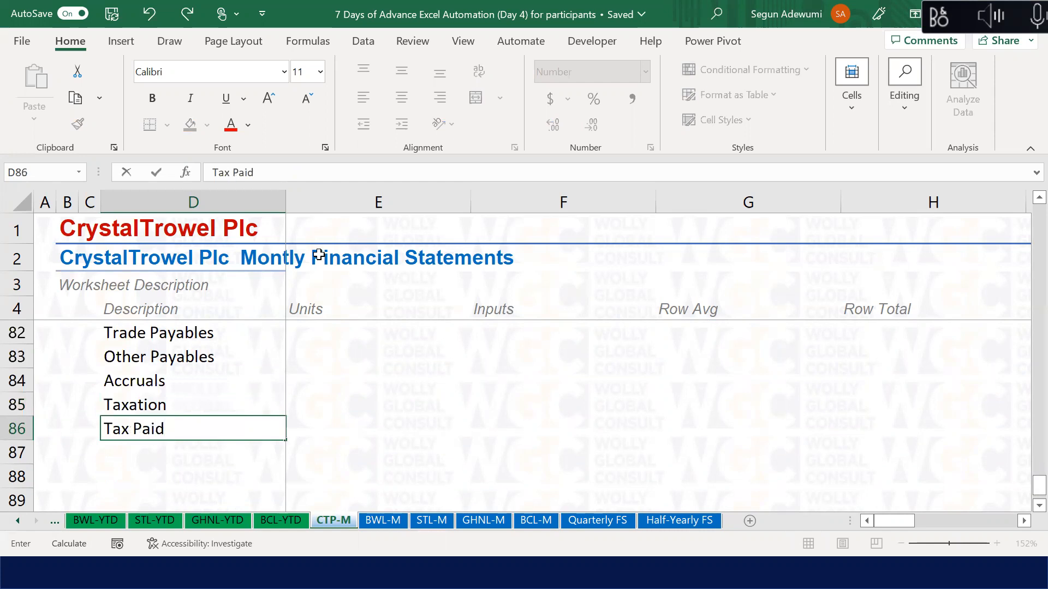
key("Return")
key("Up")
key("Up")
key("Up")
key("Up")
key("Up")
key("Up")
key("Up")
key("Up")
key("Up")
key("Up")
key("Up")
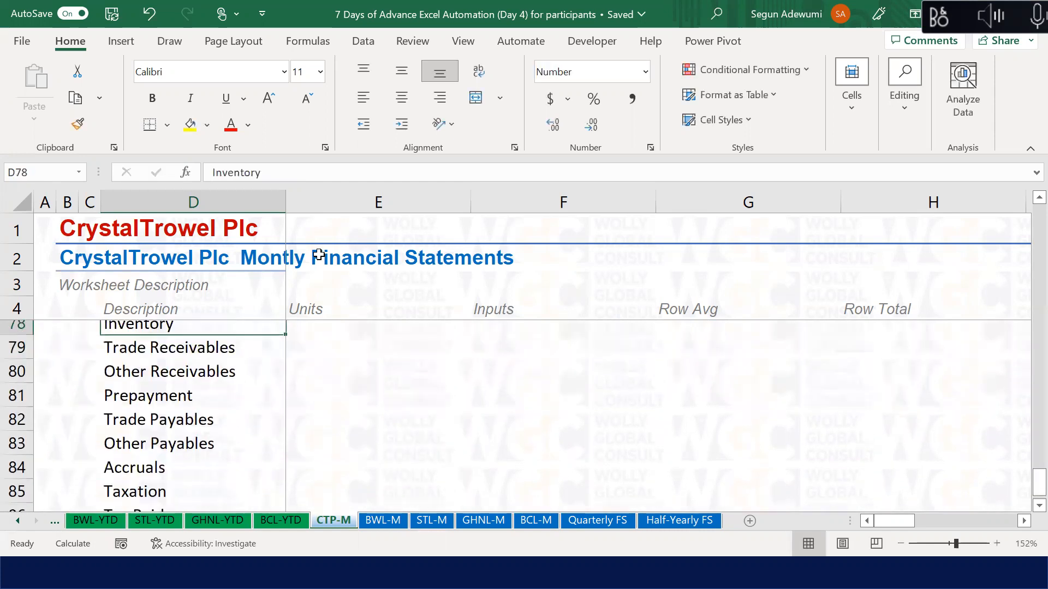
key("Down")
key("Down")
key("Down")
key("Down")
key("Down")
key("Down")
key("Down")
key("Down")
key("Down")
key("Down")
key("Down")
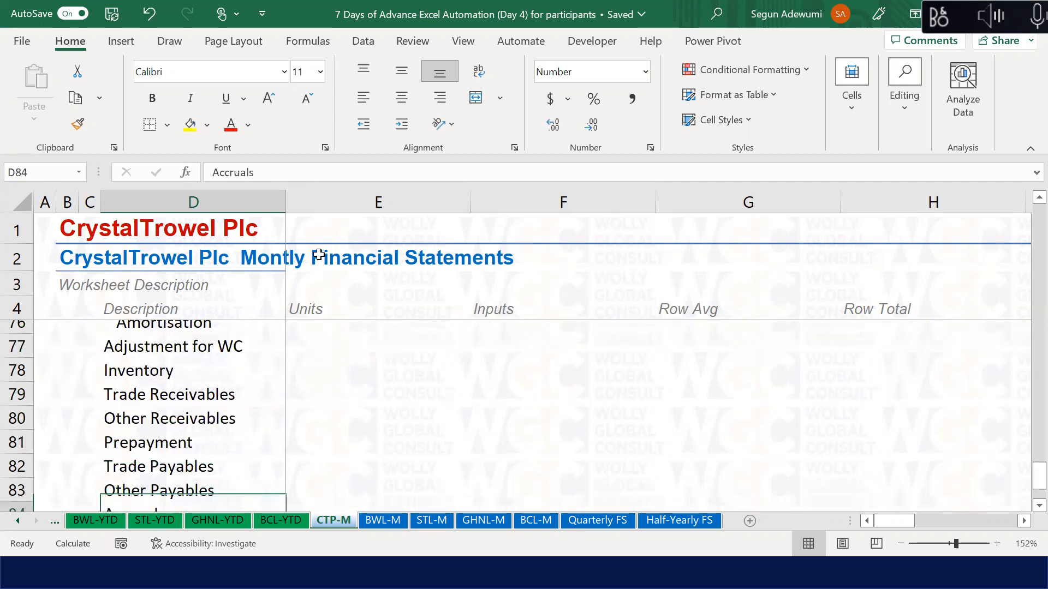
key("Up")
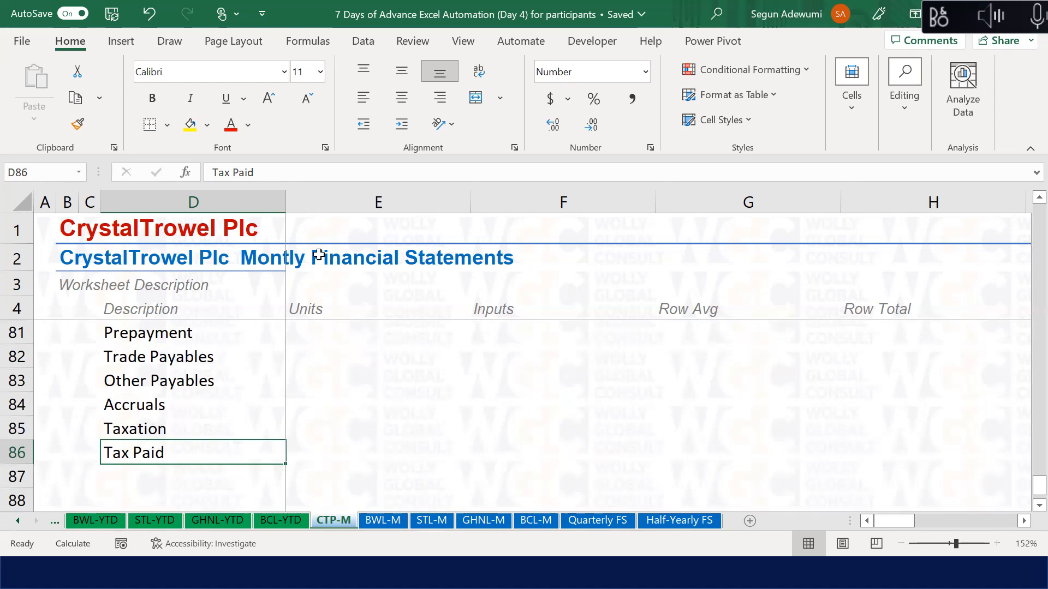
Step: Apply the grey italic Explanatory Text cell style to the Adjustment for WC label in D77
key("Up")
key("Up")
key("Up")
key("Up")
key("Up")
key("Up")
key("Up")
key("Up")
key("Up")
key("Up")
key("Up")
key("Up")
key("Up")
key("Down")
key("Down")
key("Down")
key("Down")
key("Down")
key("Up")
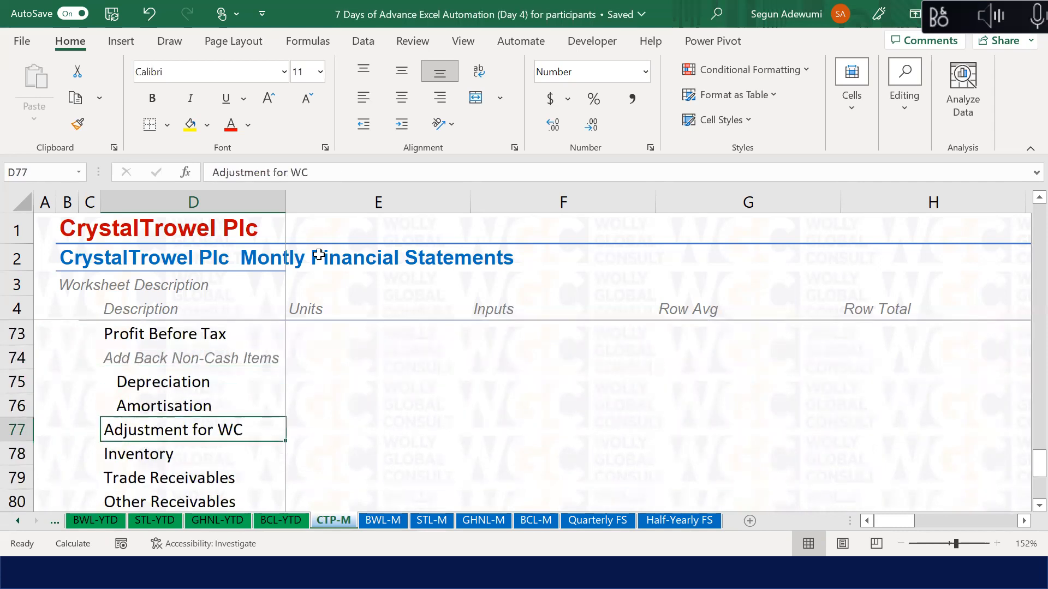
key("alt+h")
key("j")
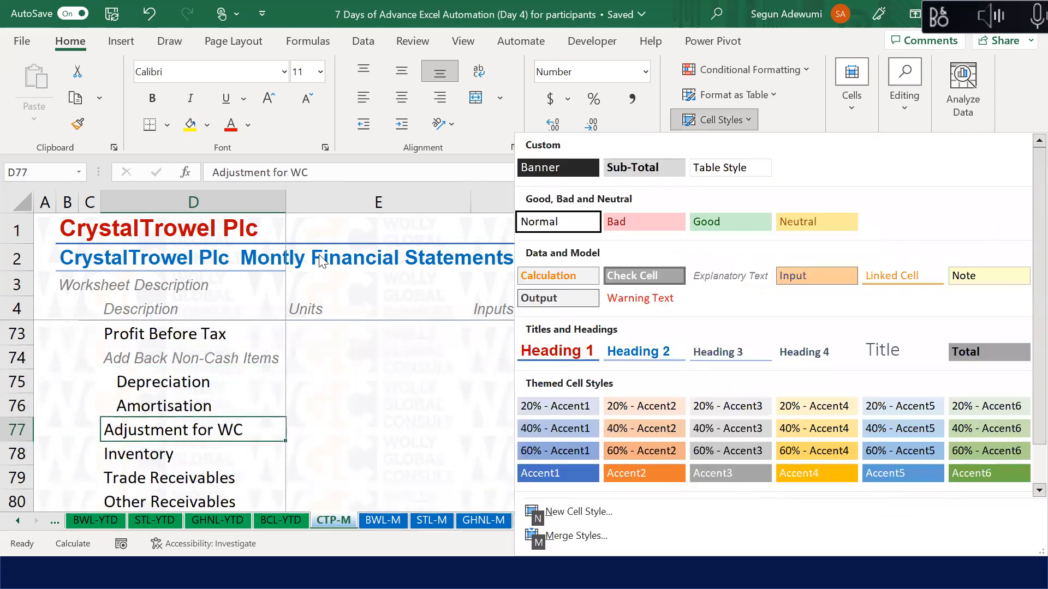
left_click(717, 279)
Step: Give the Taxation label in D85 the same Explanatory Text style
key("Down")
key("Down")
key("Down")
key("Down")
key("Down")
key("Down")
key("Down")
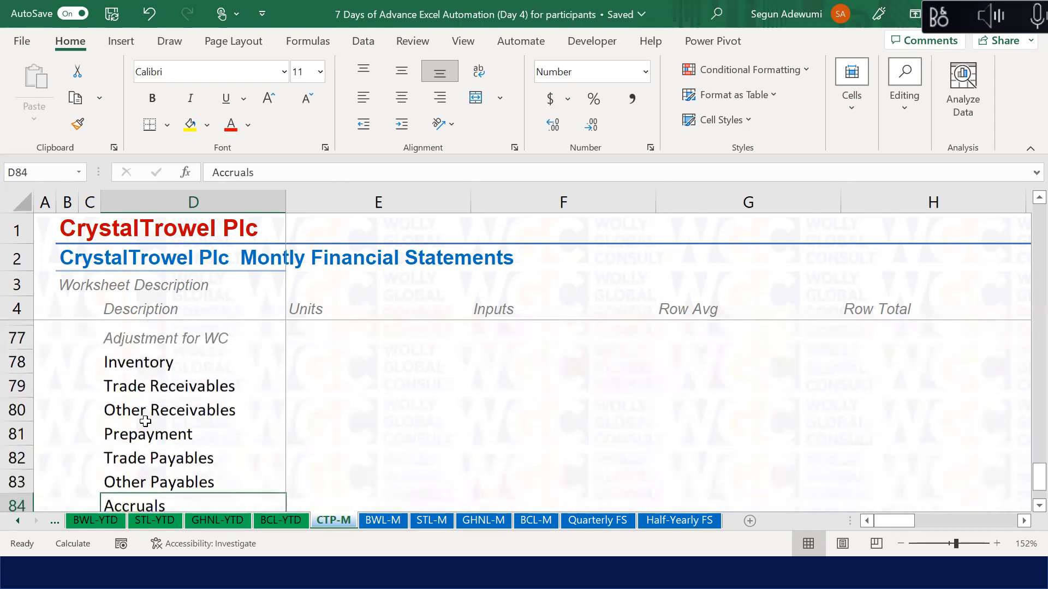
key("Up")
key("Down")
key("Down")
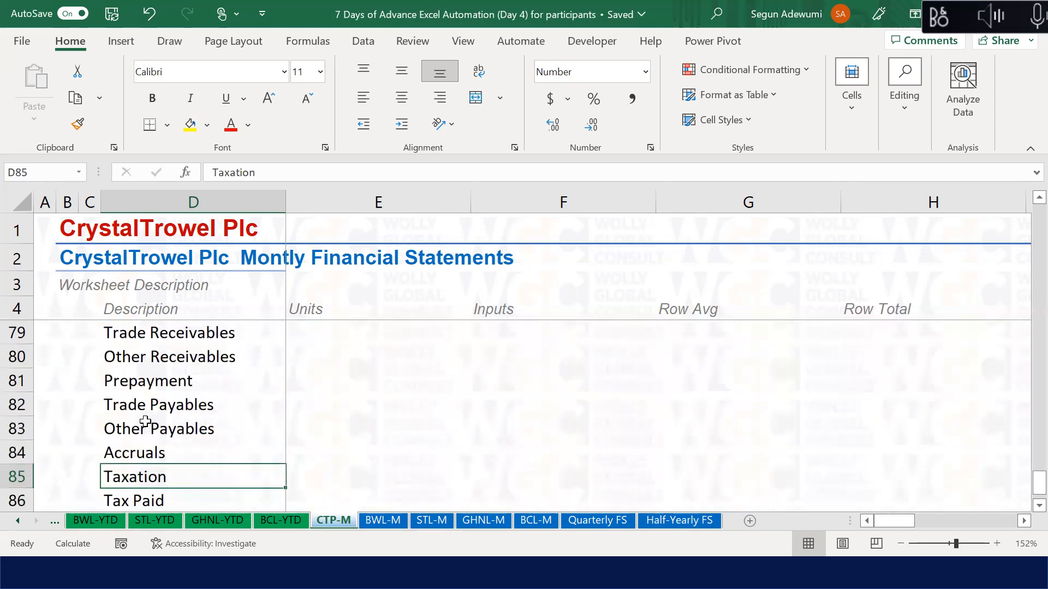
key("alt+h")
key("j")
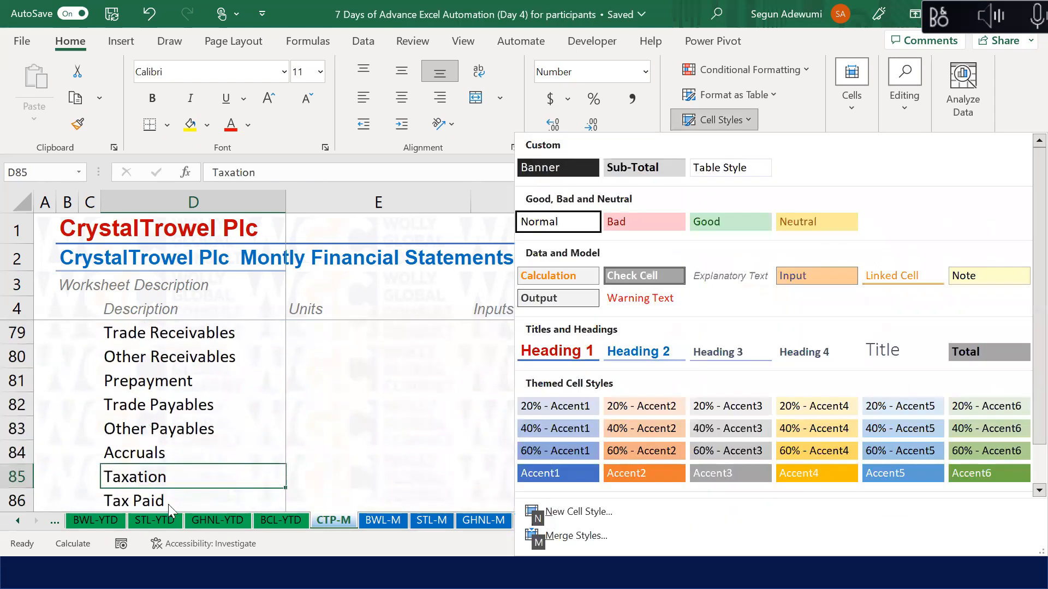
left_click(706, 274)
key("Up")
key("Up")
key("Up")
key("Up")
key("Up")
key("Up")
key("Up")
key("Up")
key("Up")
key("Up")
key("Up")
key("Up")
key("Up")
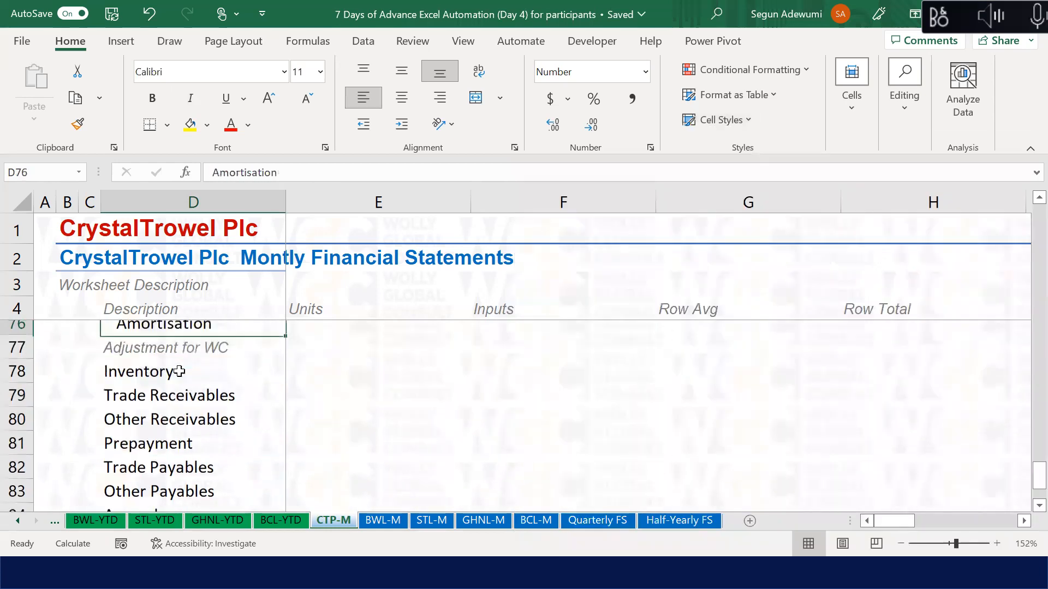
key("Up")
key("Up")
key("Up")
key("Down")
key("Down")
key("Down")
key("Down")
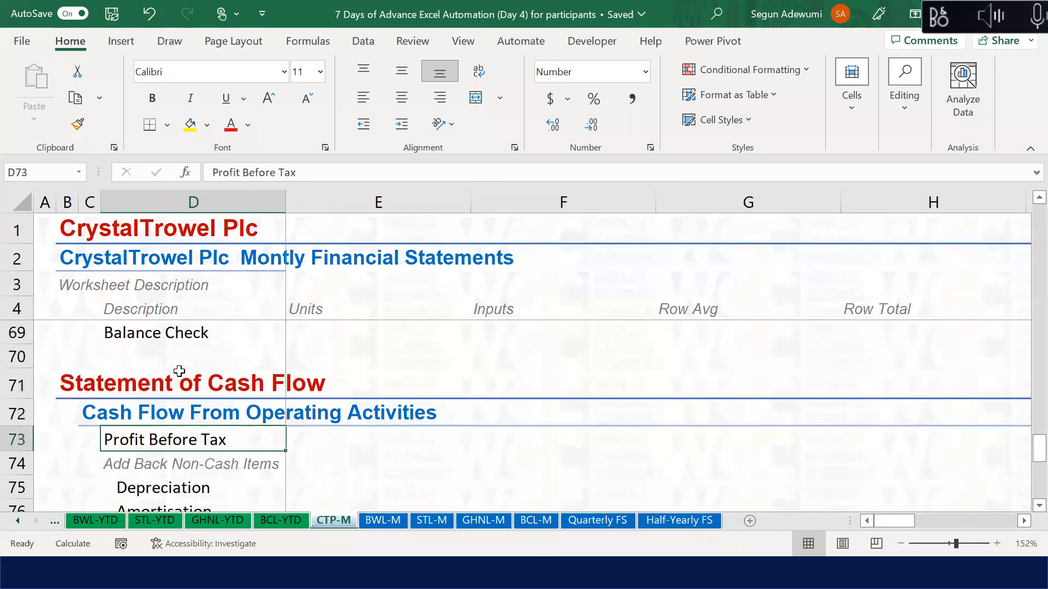
key("Right")
key("Right")
key("Right")
key("Right")
key("Right")
key("Right")
key("Right")
key("Right")
key("Right")
Step: Start a Jan-22 Profit Before Tax formula pointing up the P&L, then cancel it
key("Left")
key("Left")
key("Right")
key("Right")
key("Right")
key("Right")
key("Left")
key("Left")
key("Left")
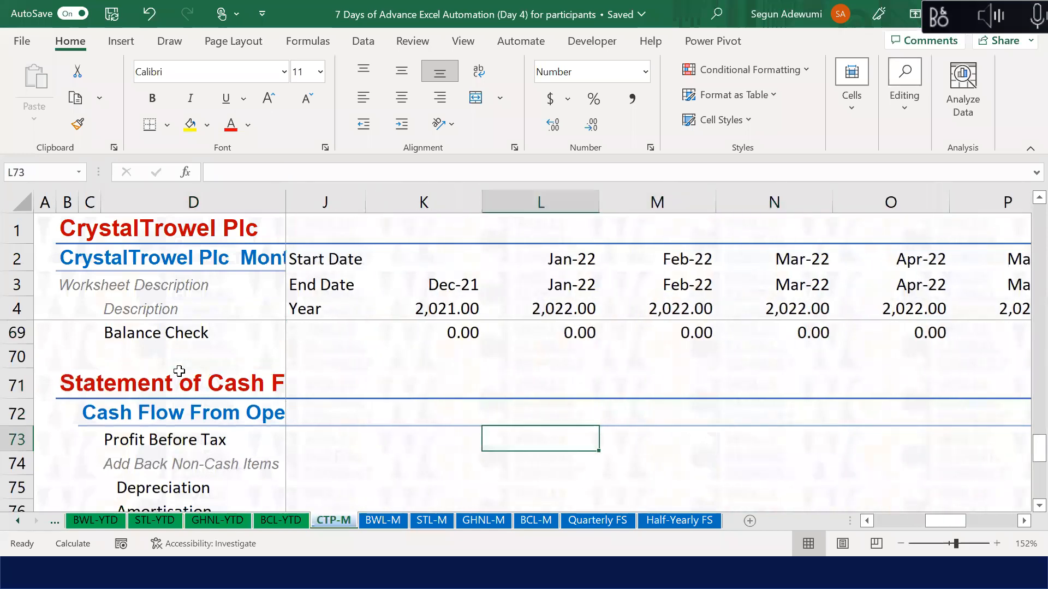
type("=")
key("Up")
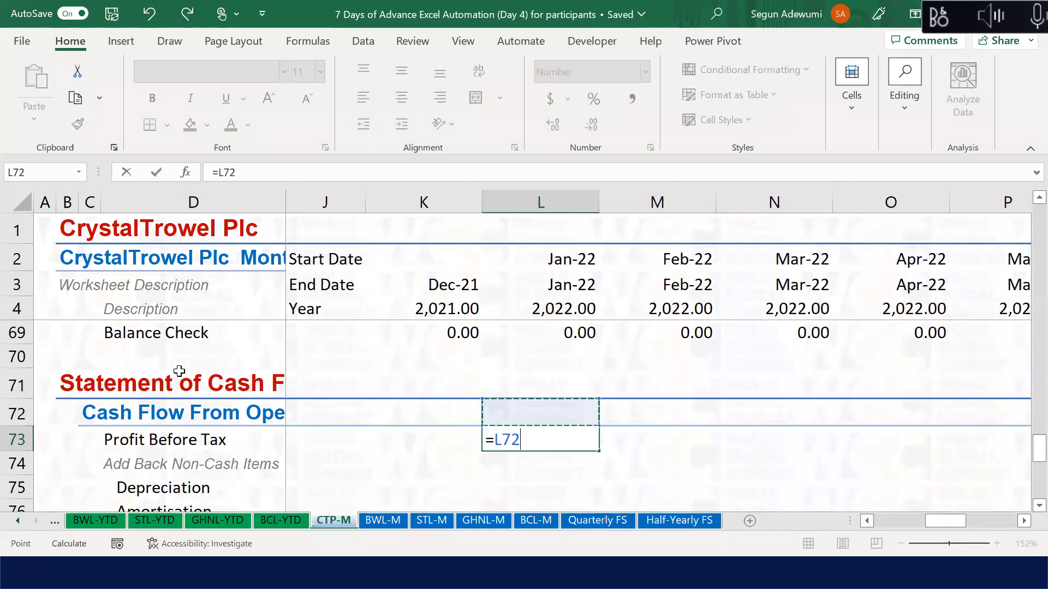
key("Up")
key("Up")
key("Up")
key("Up")
key("Up")
key("Up")
key("Up")
key("Up")
key("Up")
key("Up")
key("Up")
key("Up")
key("Up")
key("Up")
key("Up")
key("Up")
key("Up")
key("Up")
key("Up")
key("Up")
key("Up")
key("Up")
key("Up")
key("Up")
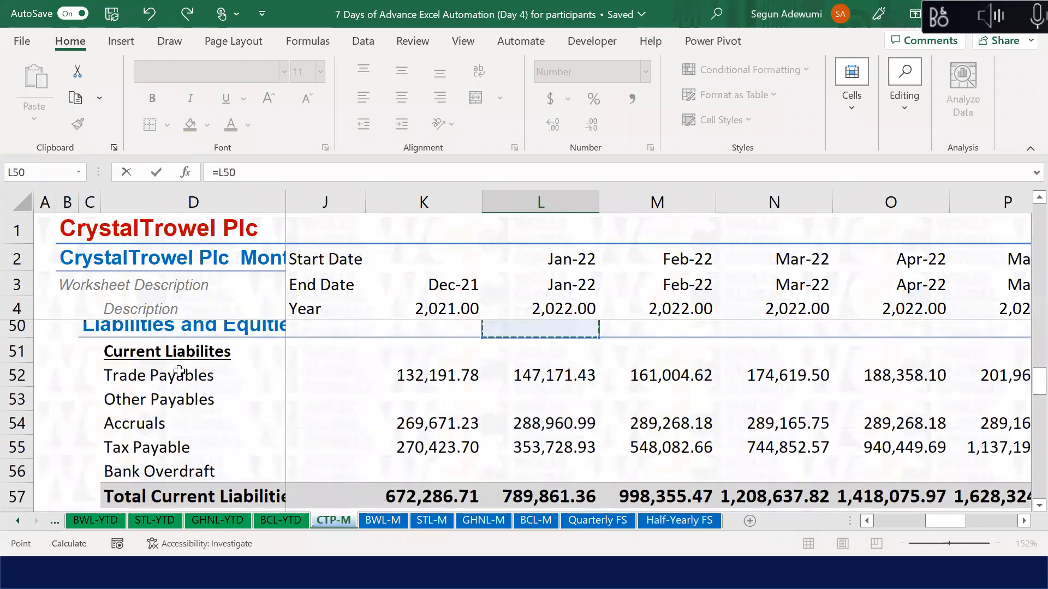
key("Up")
key("Up")
key("Up")
key("Up")
key("Up")
key("Up")
key("Up")
key("Up")
key("Up")
key("Up")
key("Up")
key("Up")
key("Up")
key("Up")
key("Up")
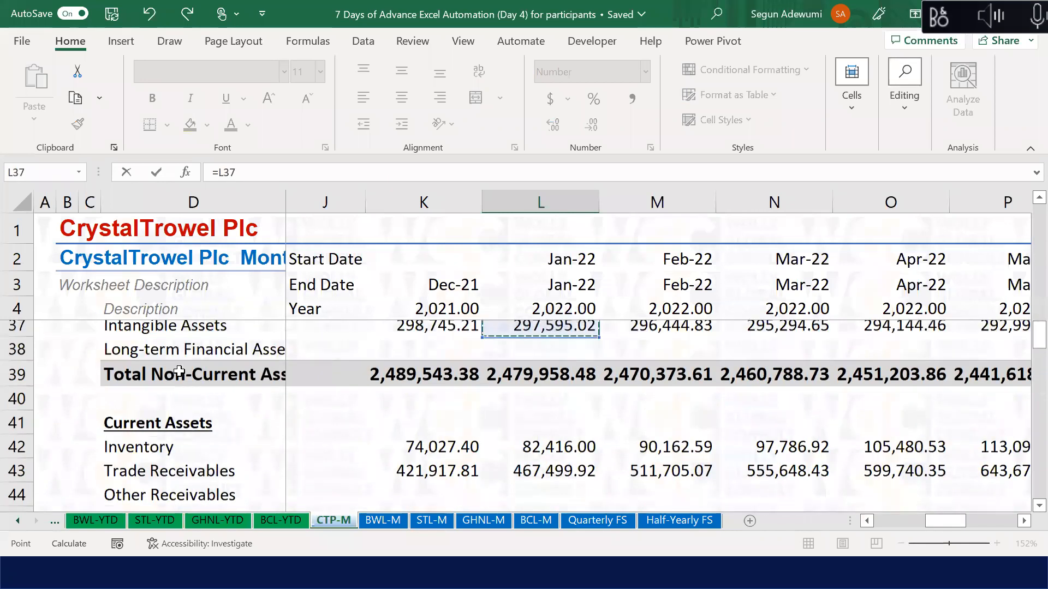
Step: Link Jan-22 Profit Before Tax in L73 to Earnings Before Tax (=L26)
key("Up")
key("Up")
key("Up")
key("Up")
key("Down")
key("Down")
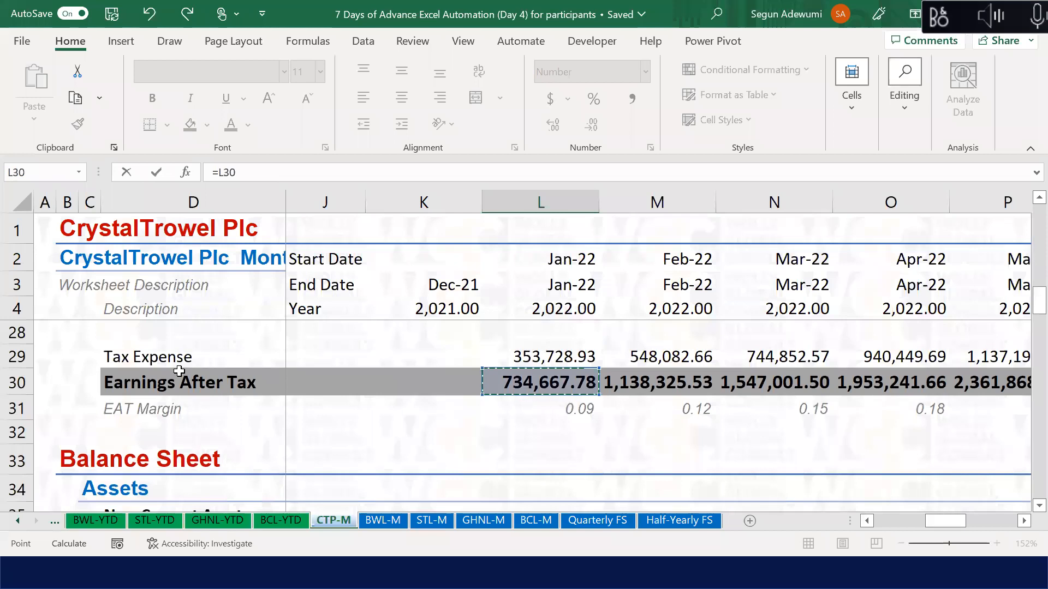
key("Escape")
key("Up")
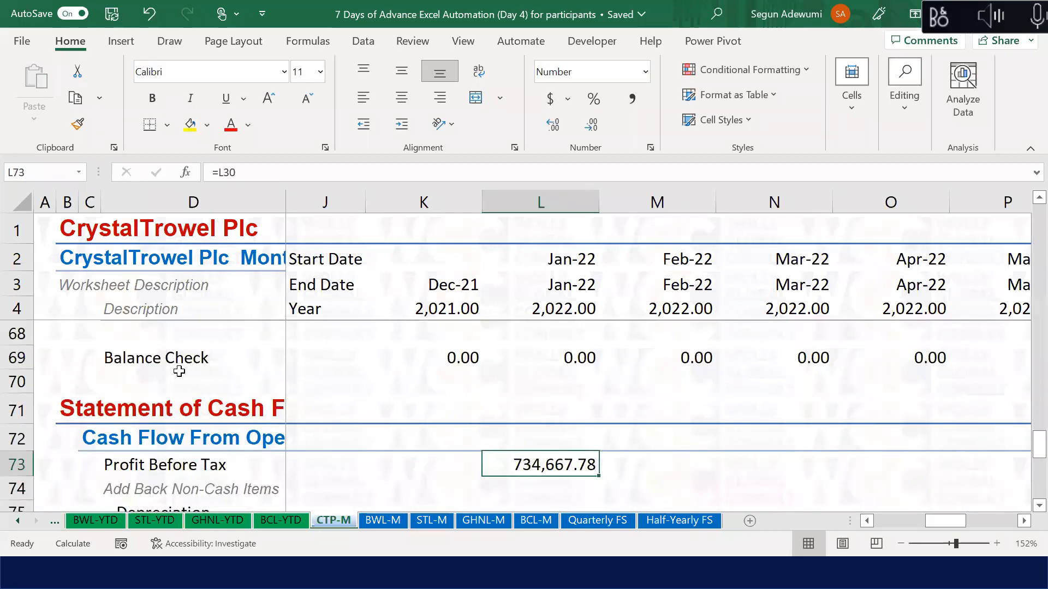
type("=")
key("Up")
key("Up")
key("Up")
key("Up")
key("Up")
key("Up")
key("Up")
key("Up")
key("Up")
key("Up")
key("Up")
key("Up")
key("Up")
key("Up")
key("Up")
key("Up")
key("Up")
key("Up")
key("Up")
key("Up")
key("Up")
key("Up")
key("Up")
key("Up")
key("Up")
key("Up")
key("Up")
key("Up")
key("Up")
key("Up")
key("Up")
key("Up")
key("Up")
key("Up")
key("Up")
key("Up")
key("Up")
key("Up")
key("Up")
key("Up")
key("Up")
key("Up")
key("Up")
key("Up")
key("Down")
key("Down")
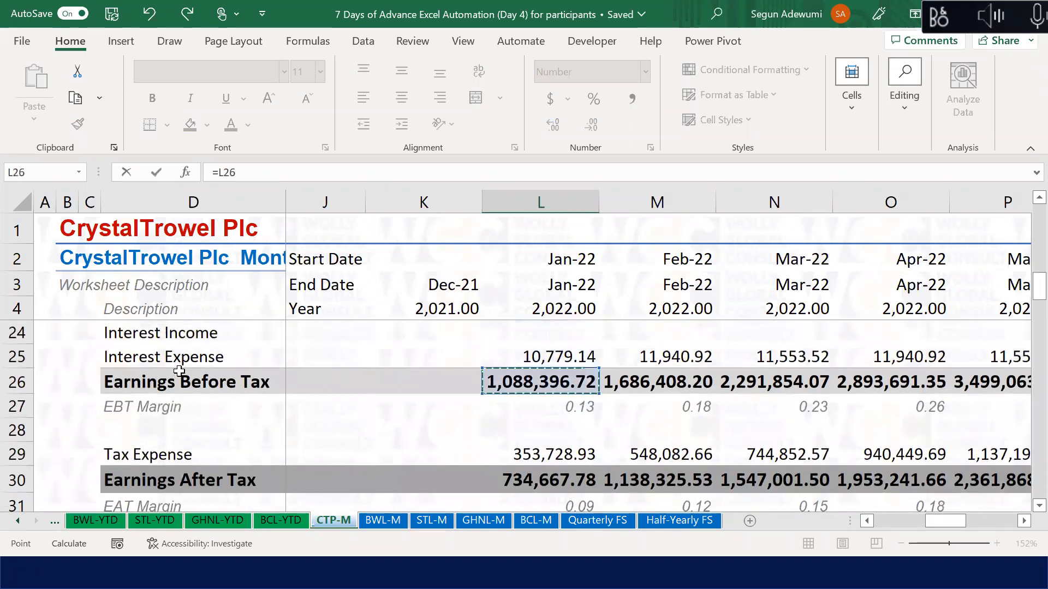
key("Return")
Step: Point the Jan-22 Depreciation cell L75 at the P&L Depreciation row (L19)
key("Down")
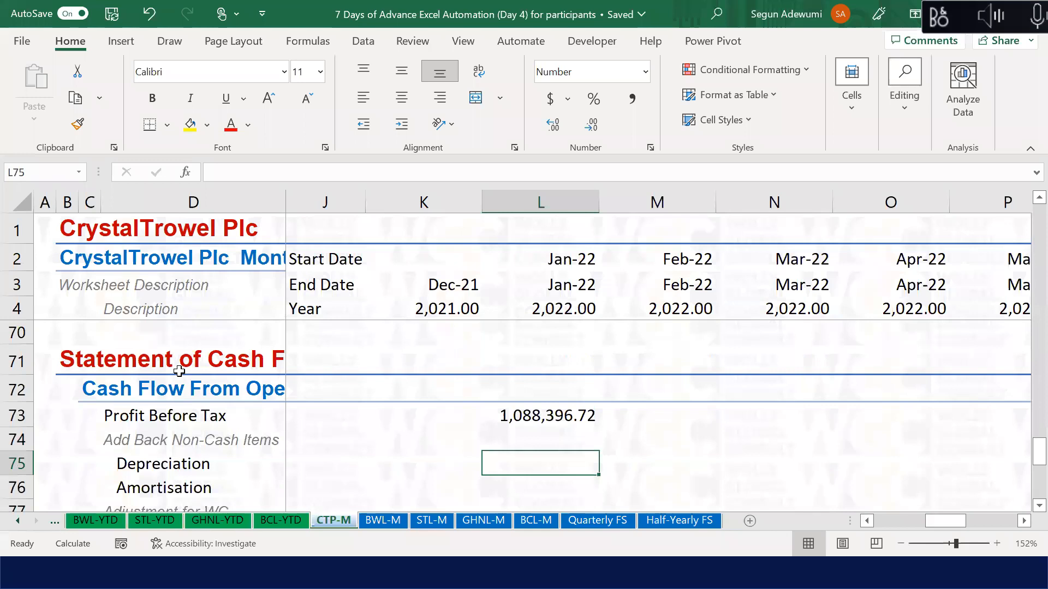
type("=")
key("Up")
key("Up")
key("Up")
key("Up")
key("Up")
key("Up")
key("Up")
key("Up")
key("Up")
key("Up")
key("Up")
key("Up")
key("Up")
key("Up")
key("Up")
key("Up")
key("Up")
key("Up")
key("Up")
key("Up")
key("Up")
key("Up")
key("Up")
key("Up")
key("Up")
key("Up")
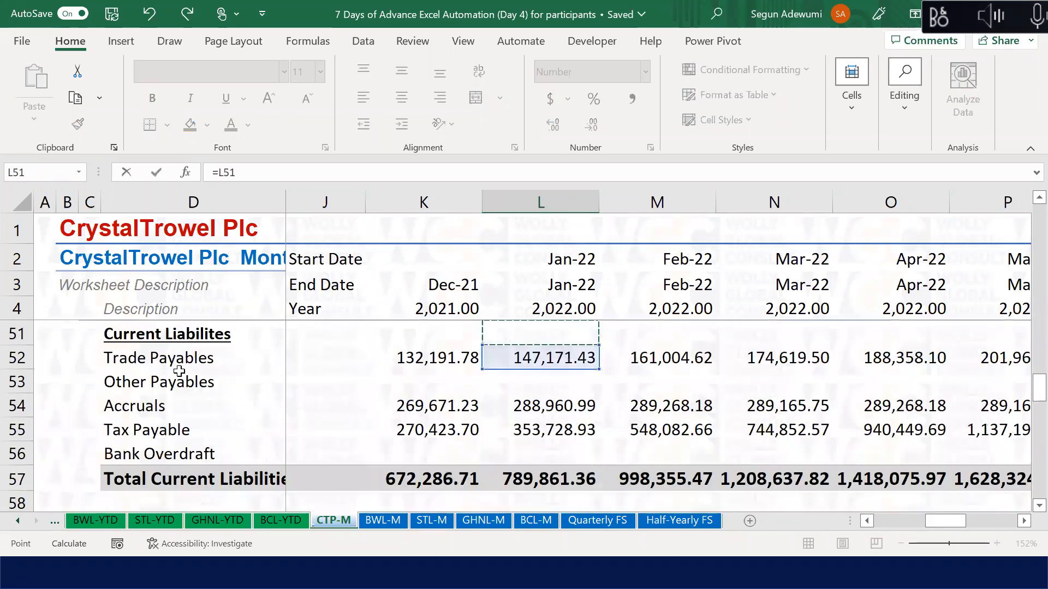
key("Up")
key("Up")
key("Up")
key("Up")
key("Up")
key("Up")
key("Up")
key("Up")
key("Up")
key("Up")
key("Up")
key("Up")
key("Up")
key("Up")
key("Up")
key("Up")
key("Up")
key("Up")
key("Up")
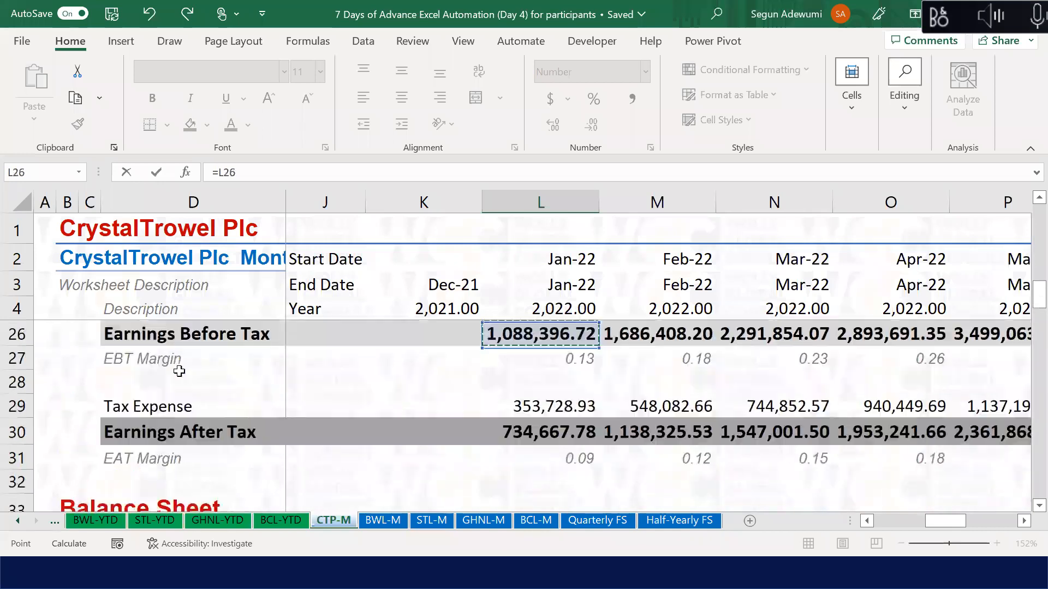
key("Up")
key("Up")
key("Up")
key("Up")
key("Up")
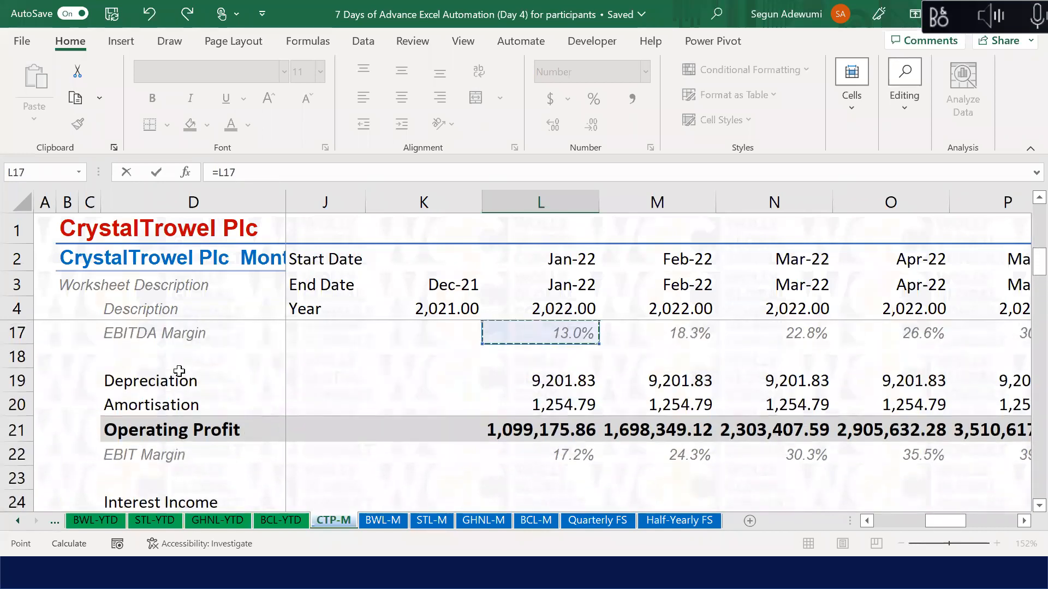
key("Down")
key("Down")
key("Down")
key("Down")
key("Down")
key("Down")
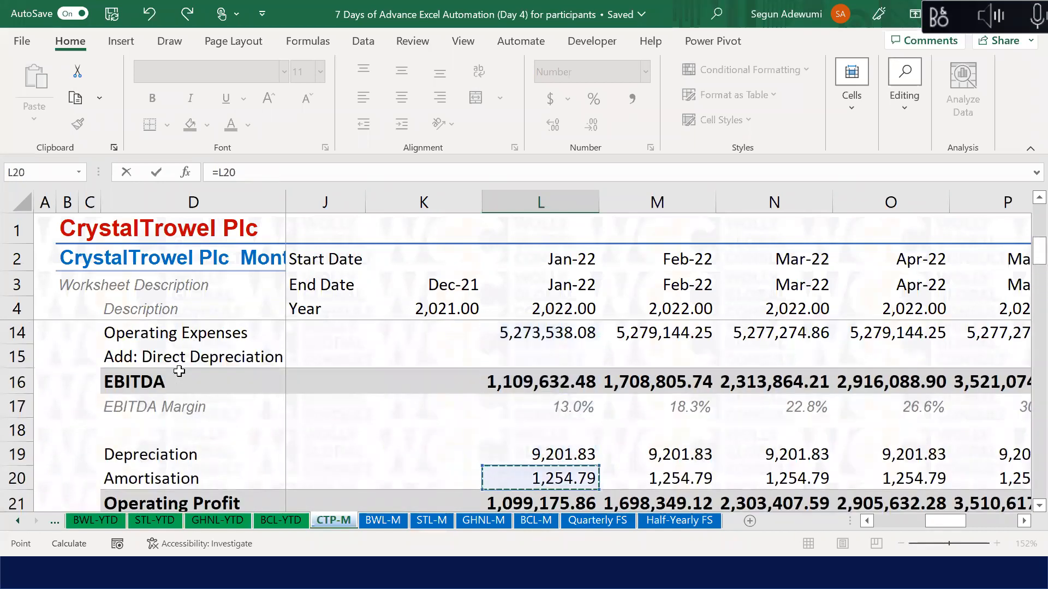
key("Up")
key("Escape")
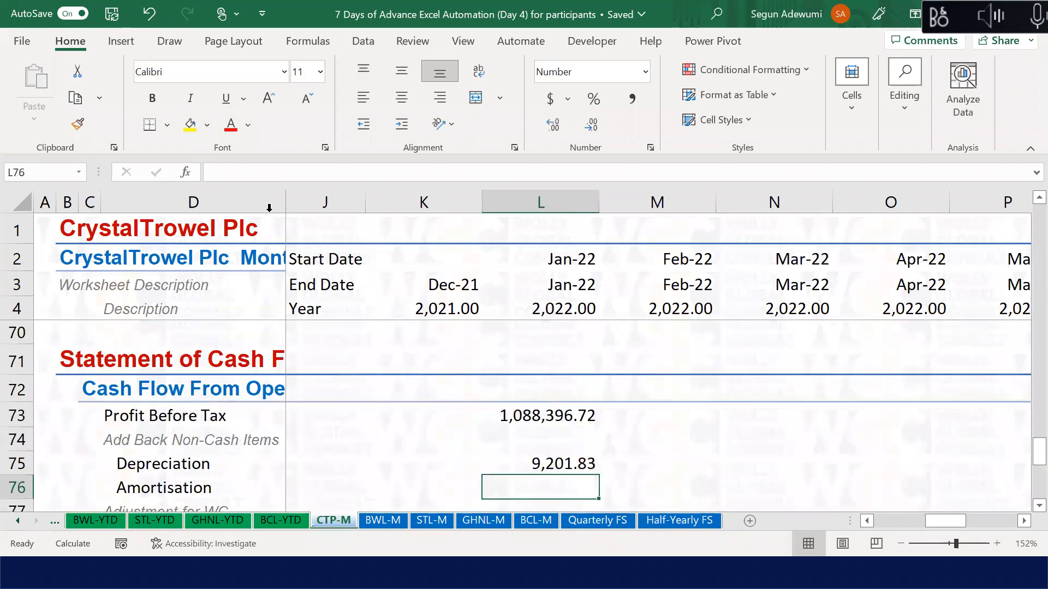
Step: Check the formula behind the 9,201.83 Depreciation value and the Mar-22 start date
key("alt+Tab")
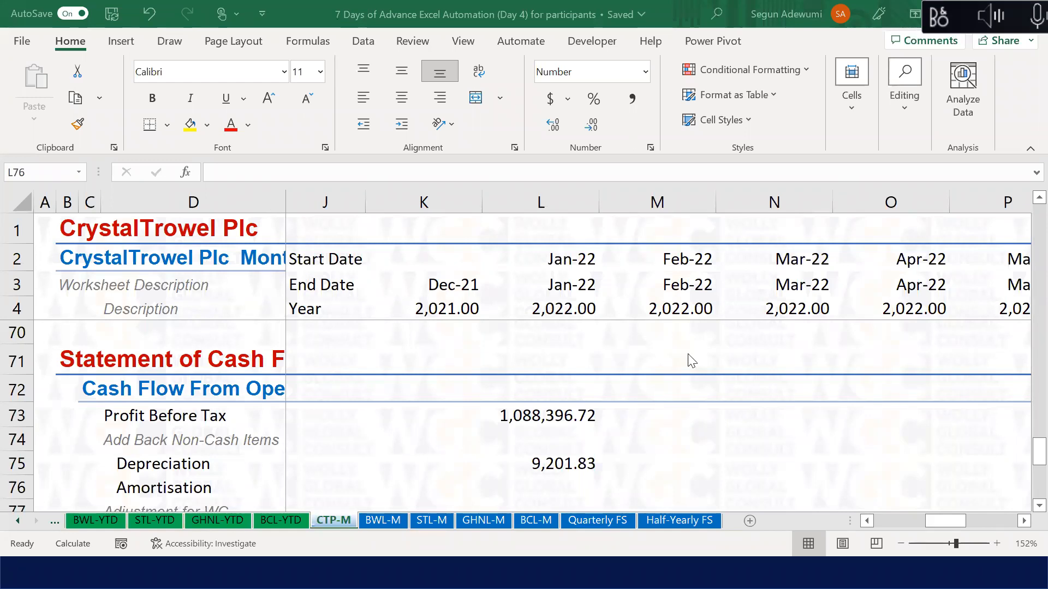
left_click(508, 458)
left_click(554, 459)
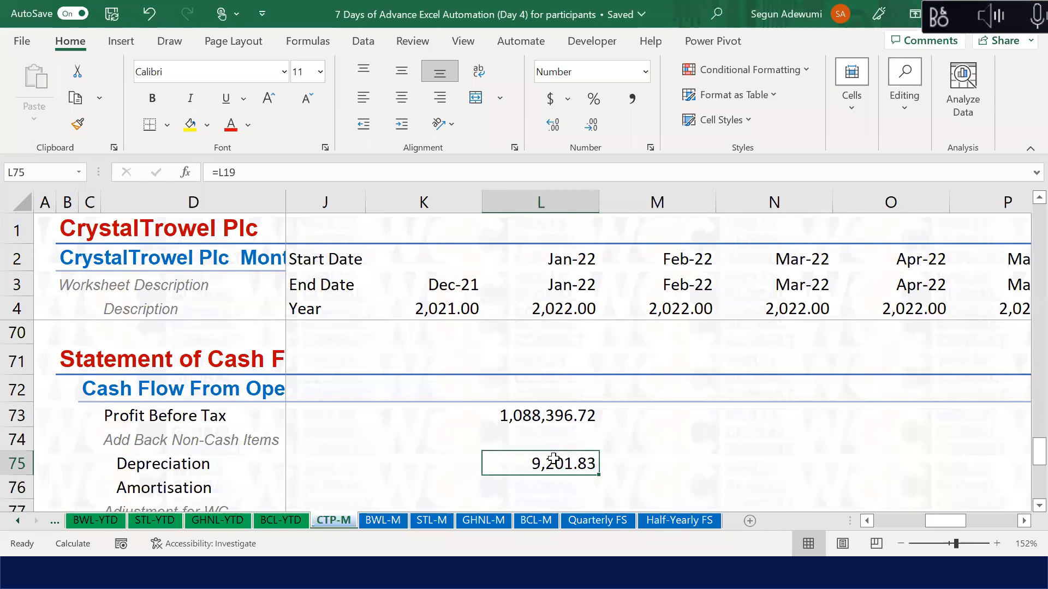
left_click(744, 204)
left_click(744, 246)
key("alt+Tab")
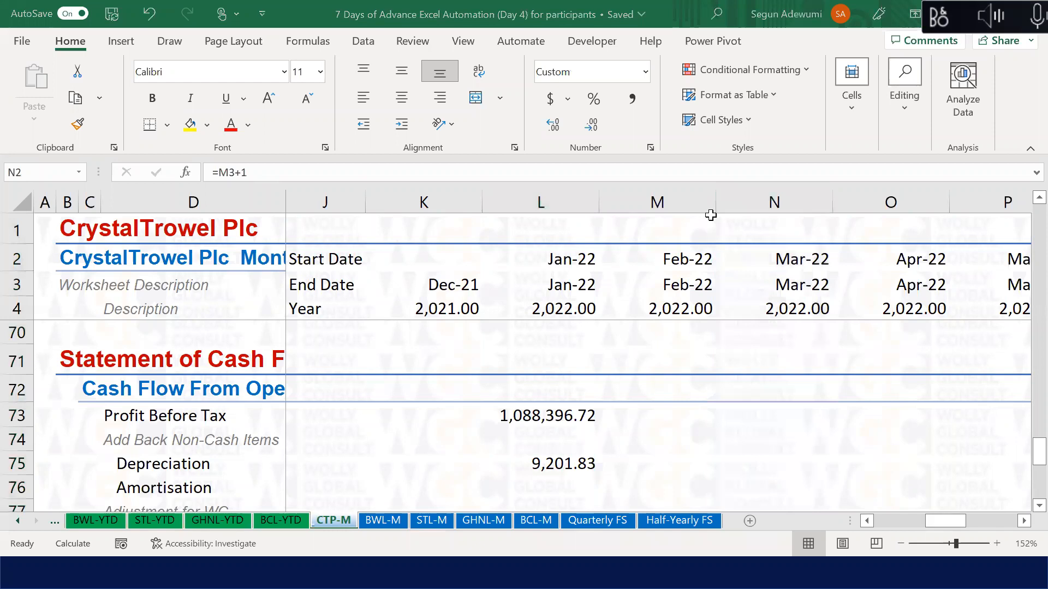
key("alt+Tab")
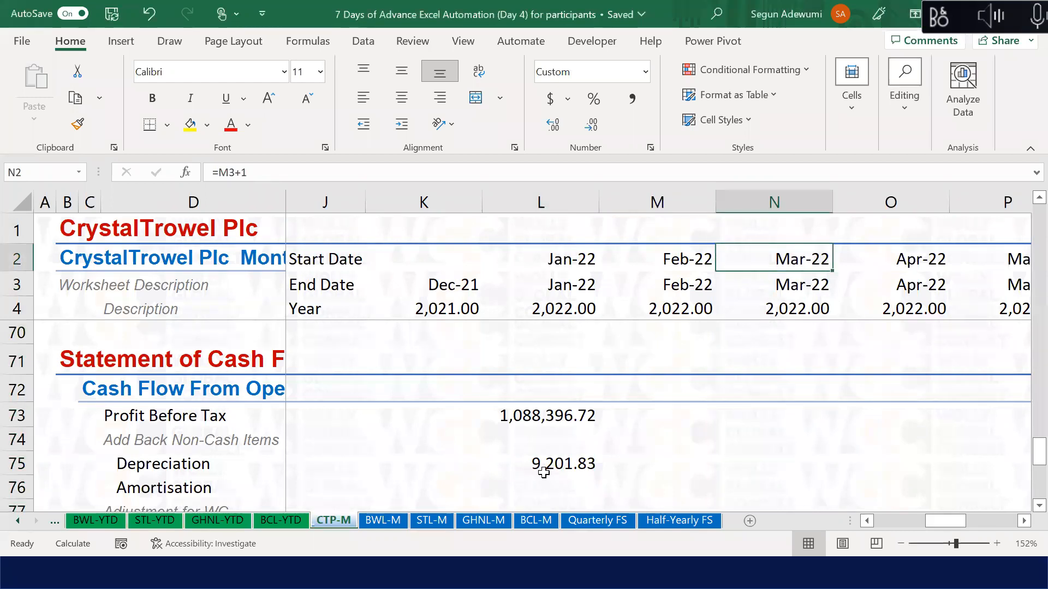
left_click(544, 472)
Step: Link Jan-22 Amortisation in L76 to the P&L Amortisation row (=L20)
key("Down")
type("=")
left_click(546, 469)
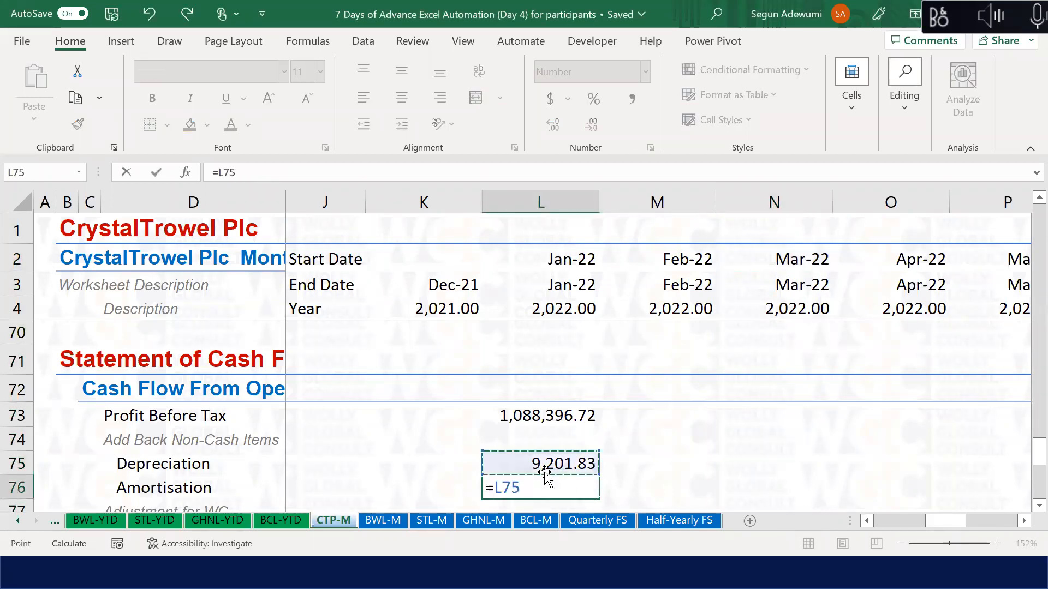
key("Up")
key("Up")
key("Up")
key("Up")
key("Up")
key("Up")
key("Up")
key("Up")
key("Up")
key("Up")
key("Up")
key("Up")
key("Up")
key("Up")
key("Up")
key("Up")
key("Up")
key("Up")
key("Up")
key("Up")
key("Up")
key("Up")
key("Up")
key("Up")
key("Up")
key("Up")
key("Up")
key("Up")
key("Up")
key("Up")
key("Up")
key("Up")
key("Up")
key("Up")
key("Up")
key("Up")
key("Up")
key("Up")
key("Up")
key("Up")
key("Up")
key("Up")
key("Up")
key("Up")
key("Up")
key("Up")
key("Up")
key("Up")
key("Up")
key("Up")
key("Up")
key("Up")
key("Up")
key("Up")
key("Up")
key("Up")
key("Up")
key("Down")
key("Down")
key("Down")
key("Down")
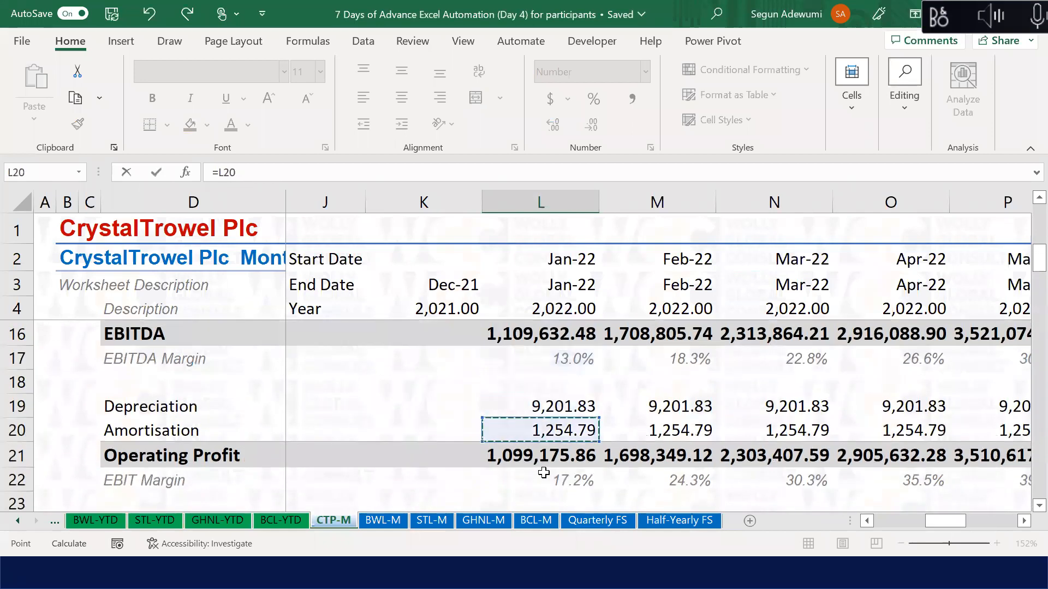
key("Return")
key("Down")
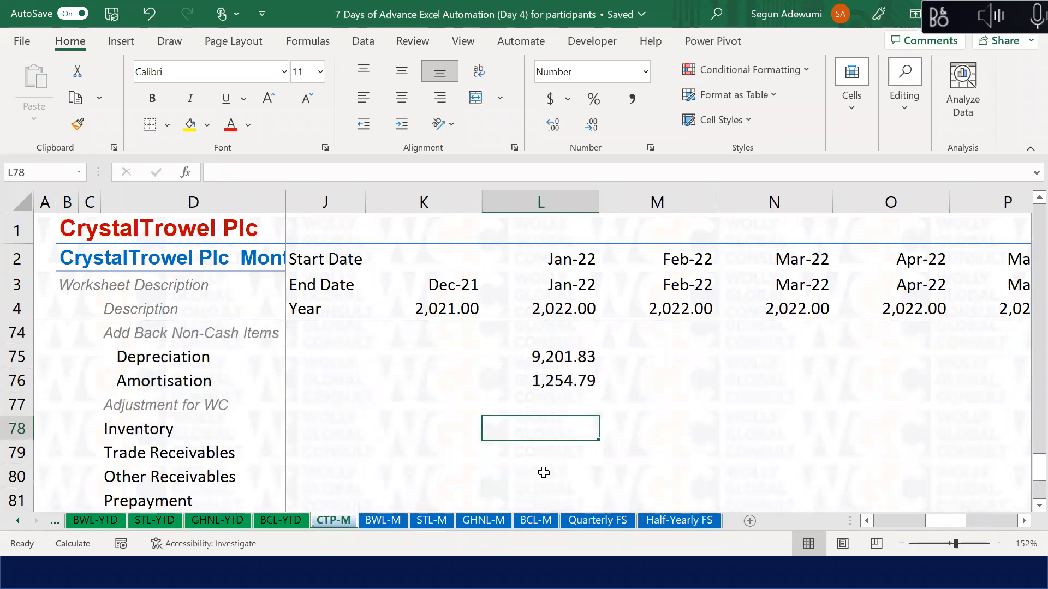
Step: Enter =K42-L42 in L78 for the Jan-22 Inventory change of -8,388.60
type("=")
key("Up")
key("Up")
key("Up")
key("Up")
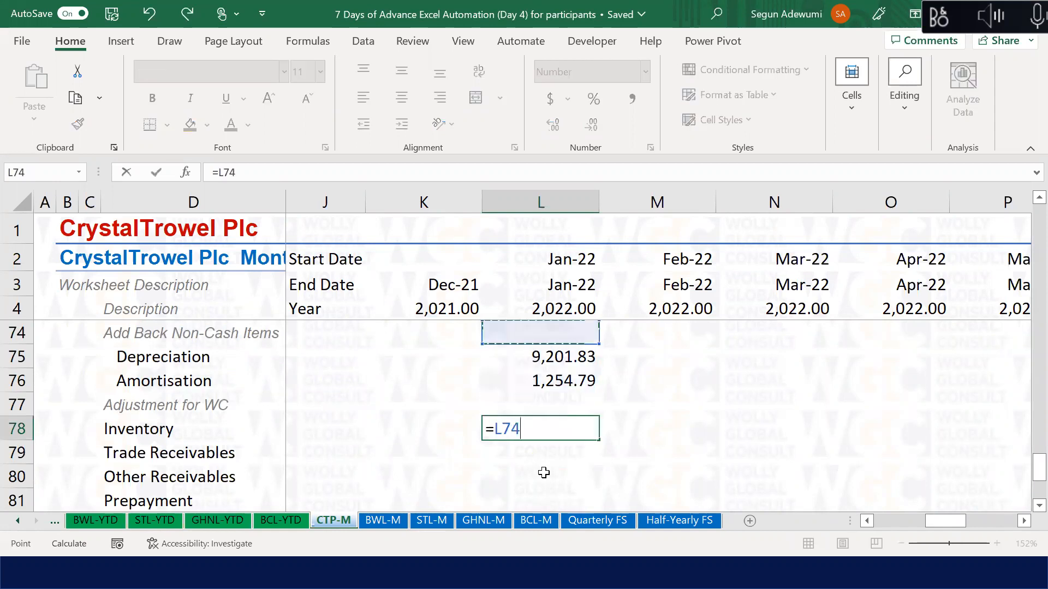
key("Up")
key("Up")
key("Up")
key("Up")
key("Up")
key("Up")
key("Up")
key("Up")
key("Up")
key("Up")
key("Up")
key("Up")
key("Up")
key("Up")
key("Up")
key("Up")
key("Up")
key("Up")
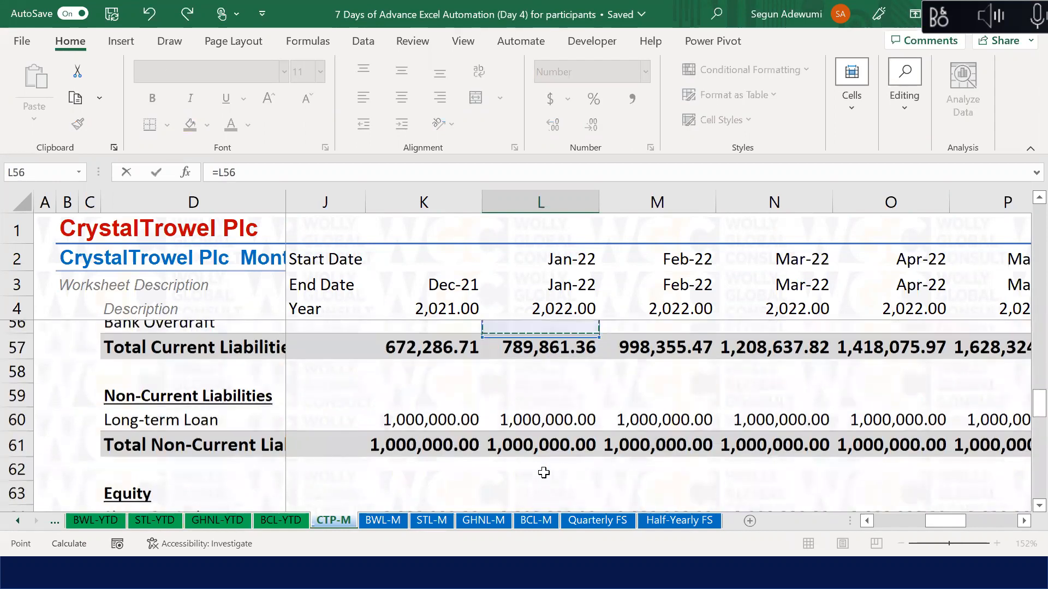
key("Up")
key("Up")
key("Up")
key("Up")
key("Up")
key("Up")
key("Up")
key("Left")
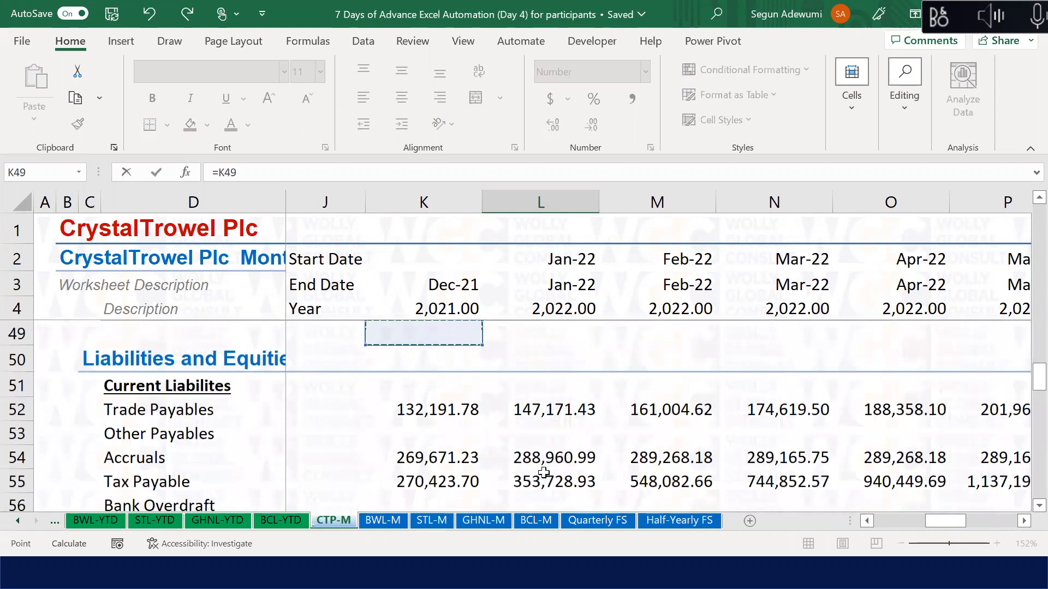
key("Down")
key("Down")
key("Down")
key("Down")
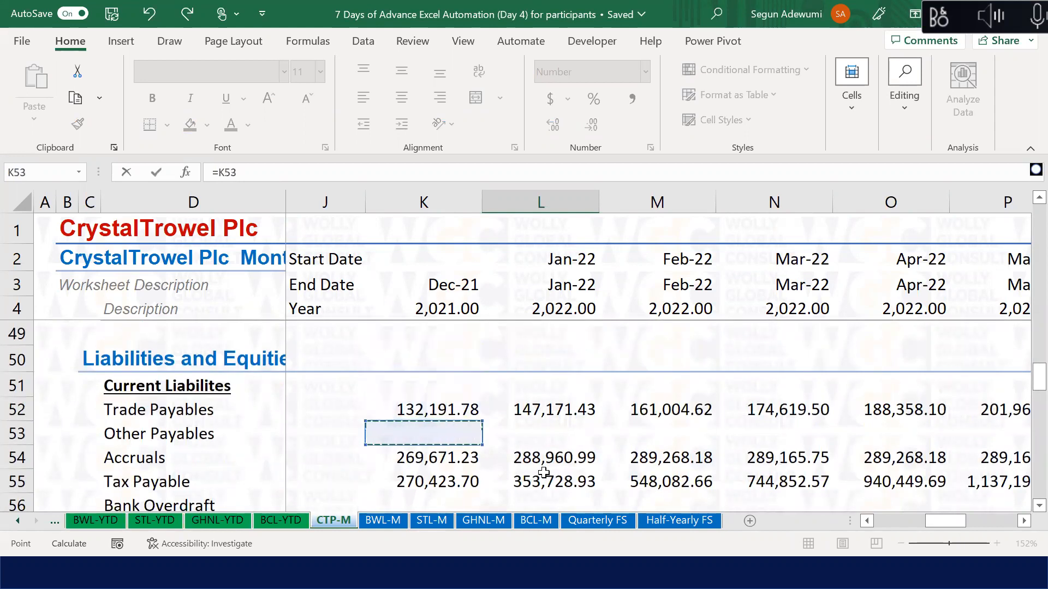
key("Up")
key("Up")
key("Up")
key("Up")
key("Up")
key("Up")
key("Up")
key("Up")
key("Up")
key("Up")
key("Up")
key("Up")
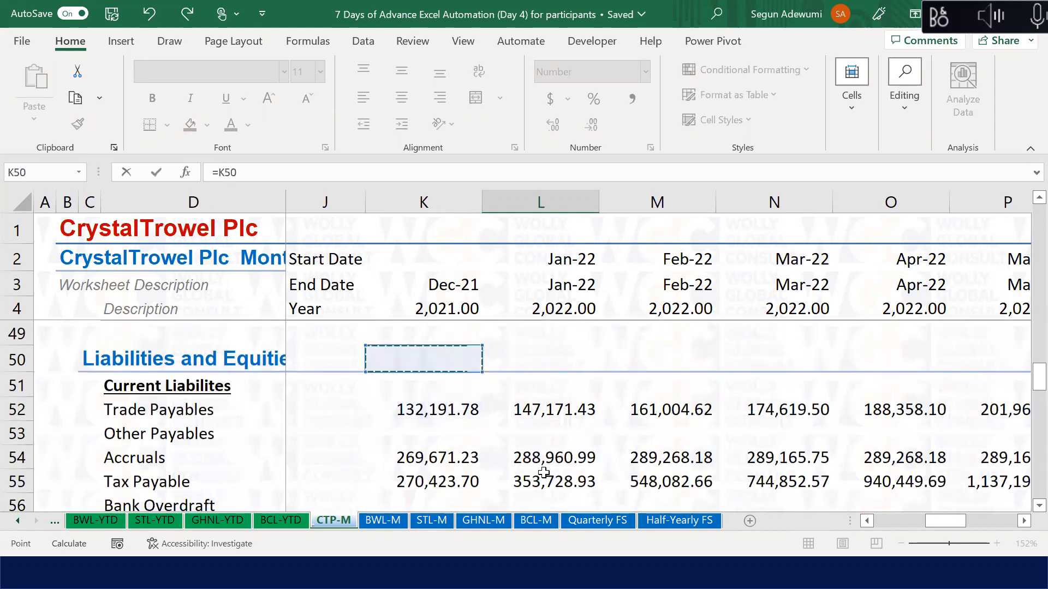
key("Up")
key("Down")
key("Down")
type("-")
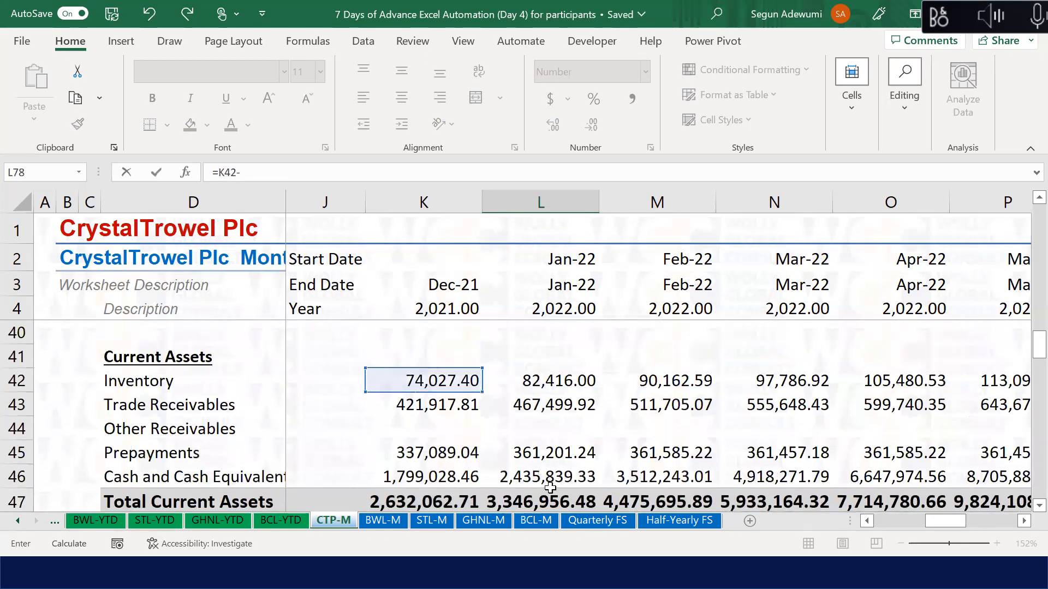
left_click(561, 387)
key("Return")
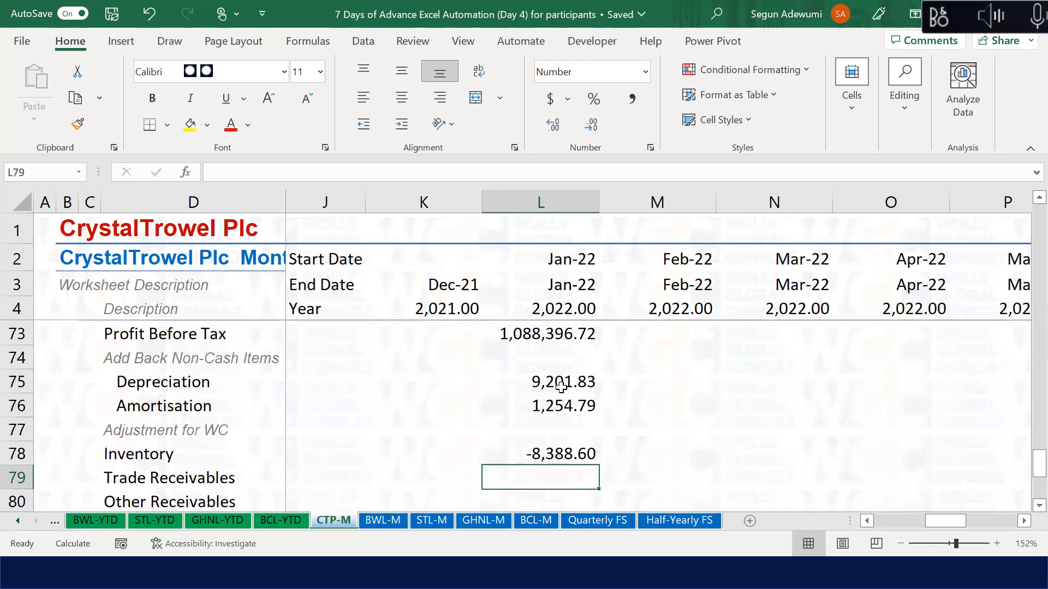
Step: Enter =K43-L43 in L79 for the Jan-22 Trade Receivables change of -45,582.11
type("=")
key("Up")
key("Up")
key("Up")
key("Up")
key("Up")
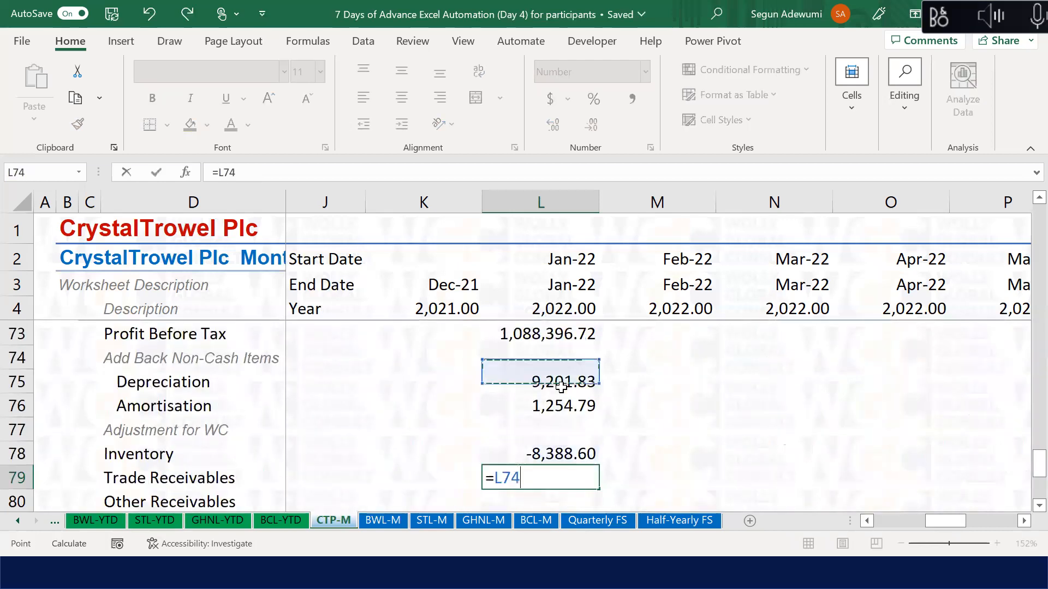
key("Up")
key("Up")
key("Up")
key("Up")
key("Up")
key("Up")
key("Up")
key("Up")
key("Up")
key("Up")
key("Up")
key("Up")
key("Up")
key("Up")
key("Up")
key("Up")
key("Up")
key("Up")
key("Up")
key("Up")
key("Up")
key("Up")
key("Up")
key("Up")
key("Up")
key("Up")
key("Up")
key("Up")
key("Up")
key("Up")
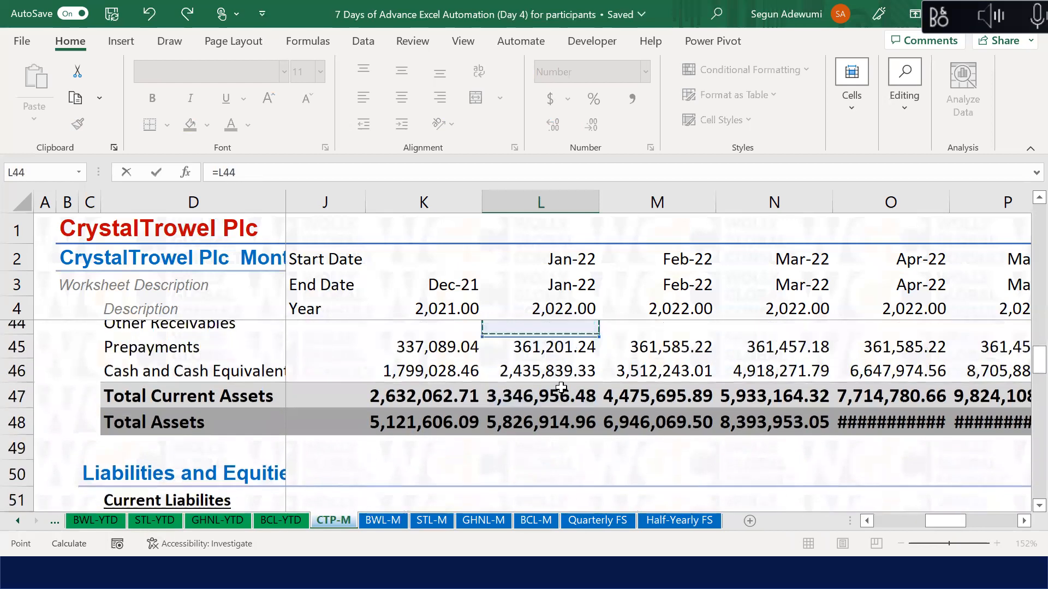
key("Up")
key("Up")
key("Up")
key("Up")
key("Down")
key("Down")
key("Down")
key("Down")
key("Up")
key("Left")
type("-")
left_click(569, 405)
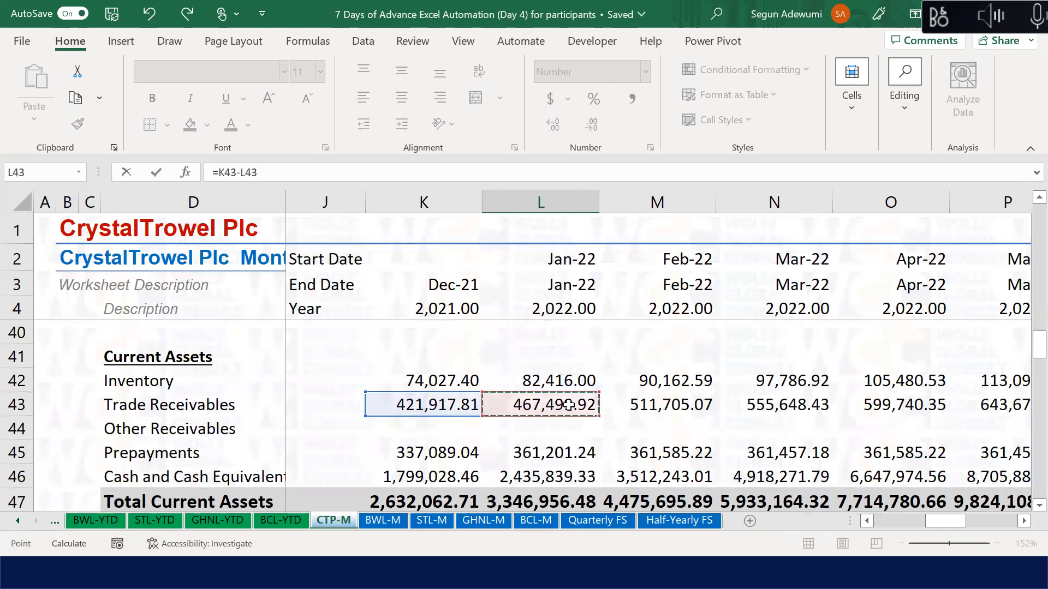
key("Return")
key("Up")
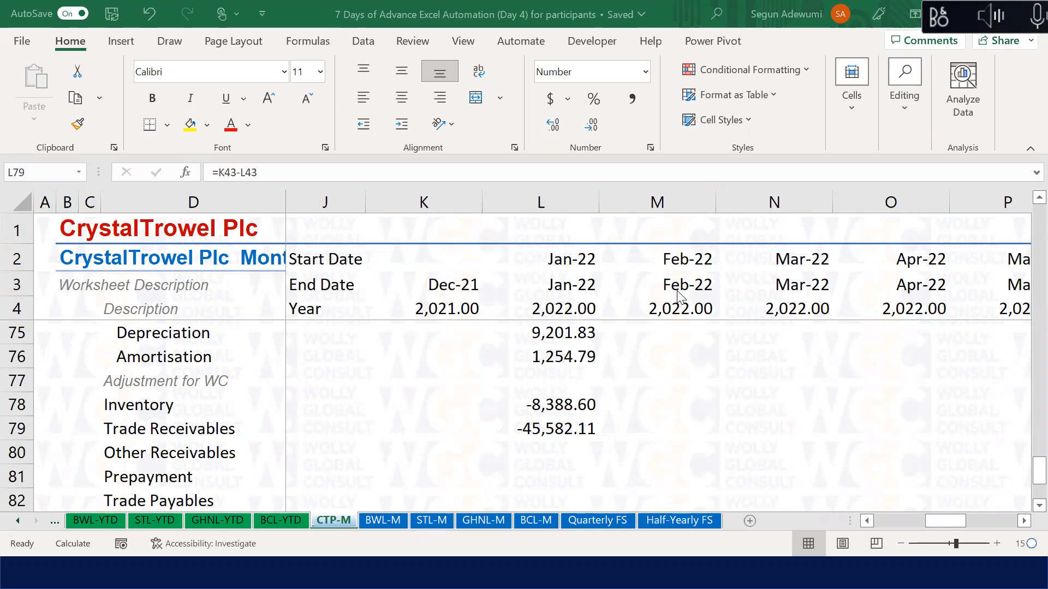
left_click(560, 477)
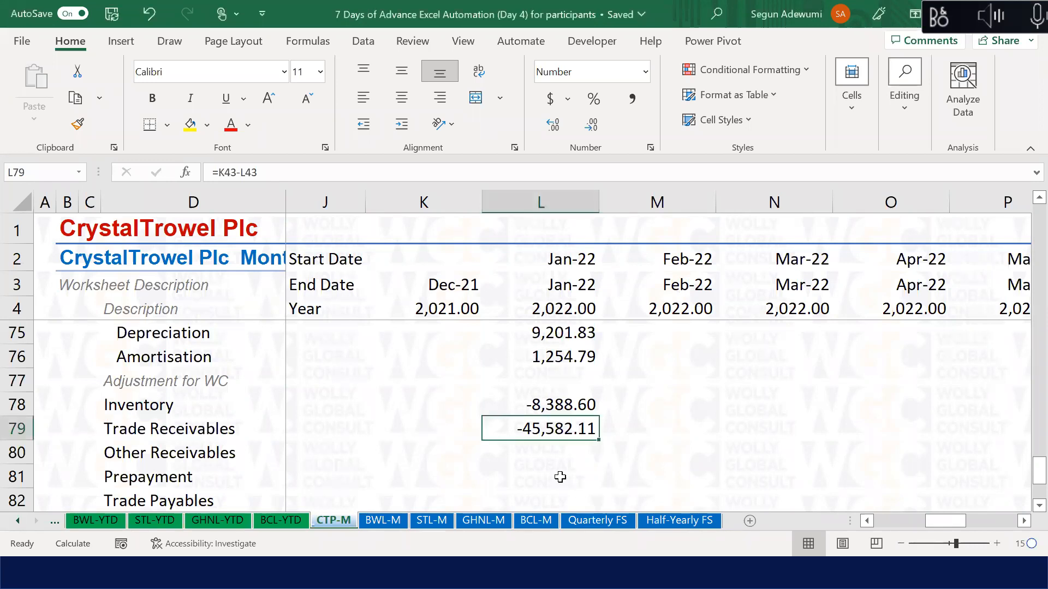
left_click(533, 456)
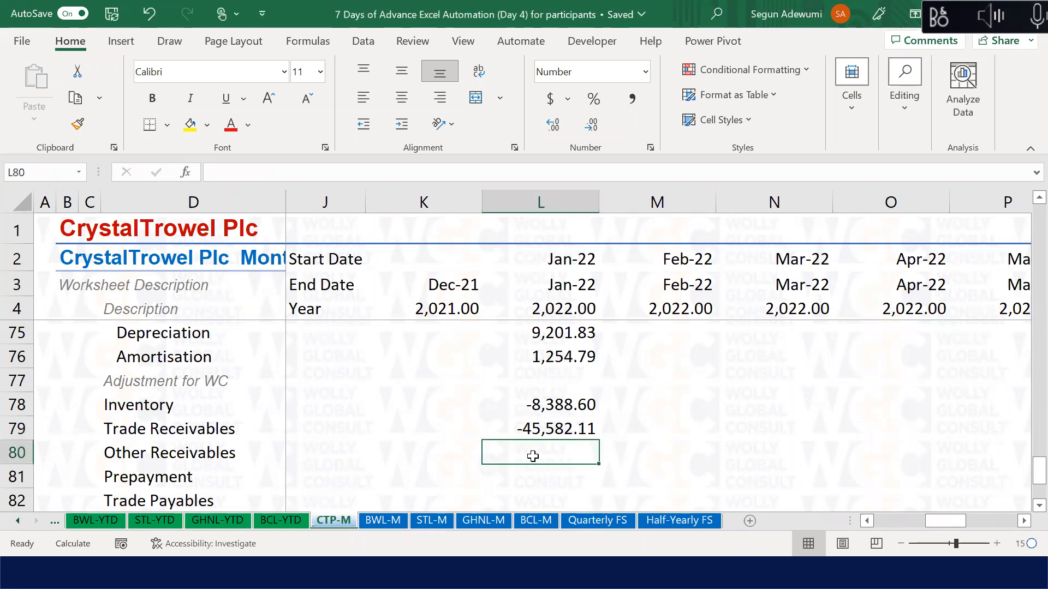
key("alt+Tab")
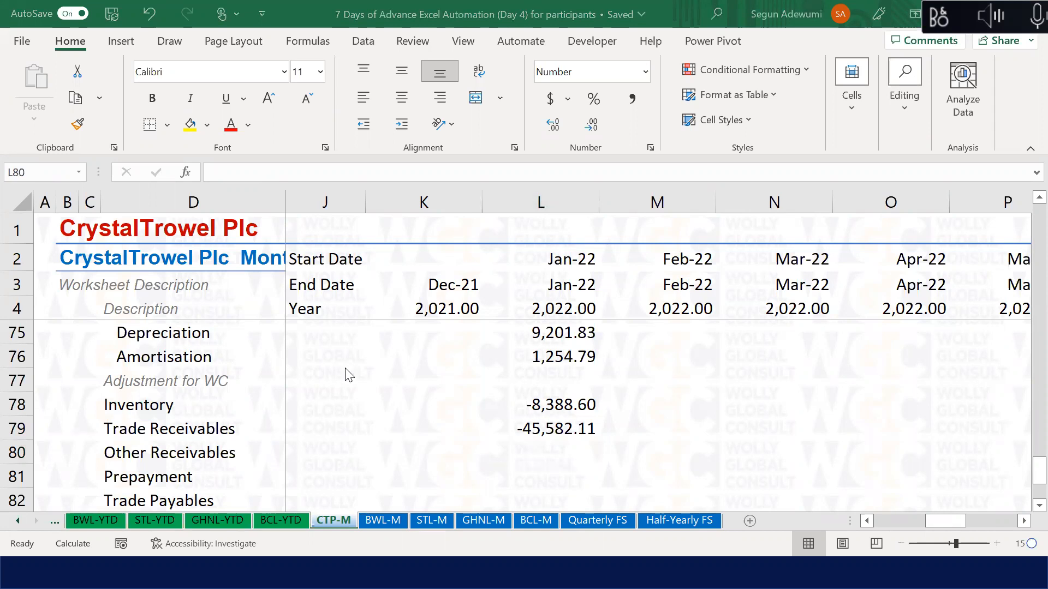
left_click(165, 344)
left_click(165, 343)
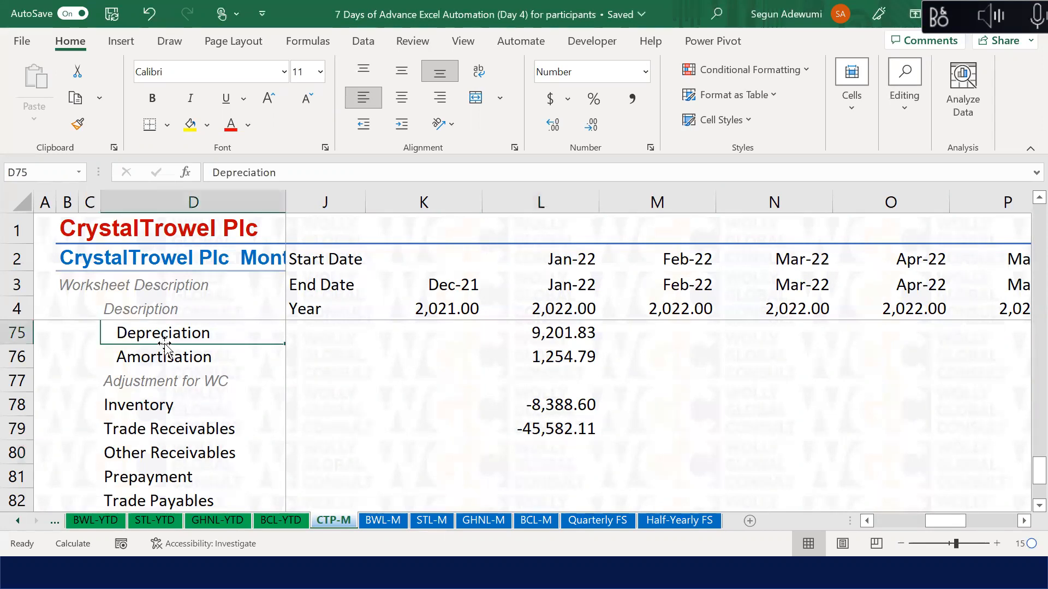
key("Up")
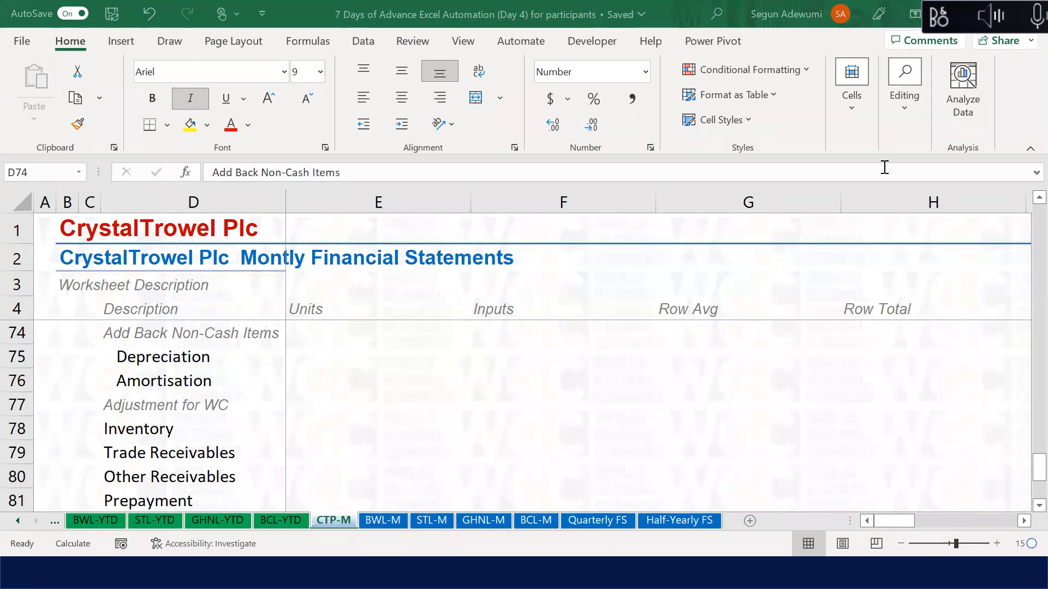
left_click(816, 356)
key("alt+Tab")
left_click(803, 358)
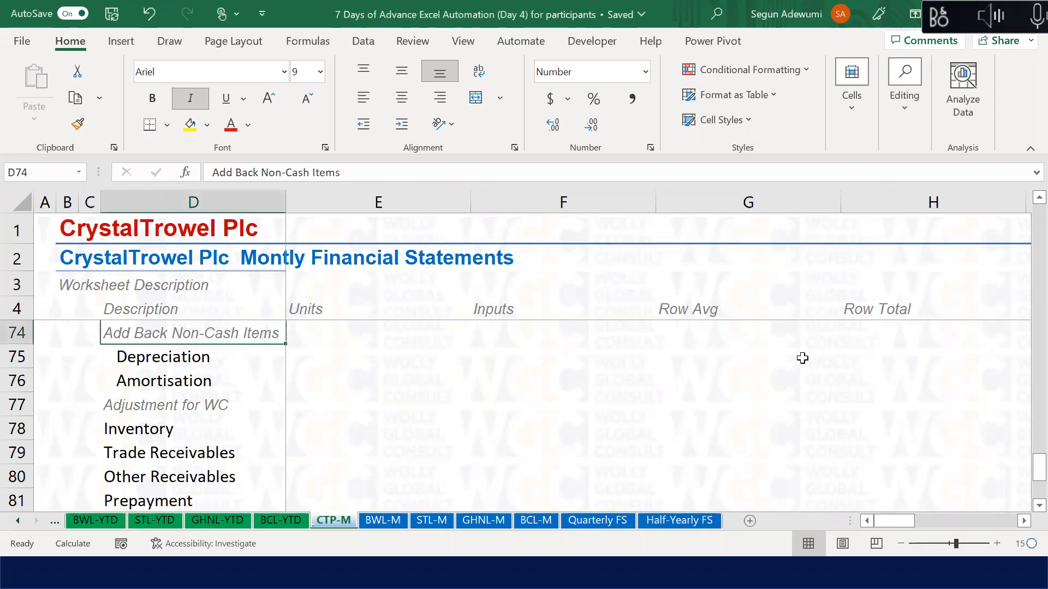
left_click(802, 358)
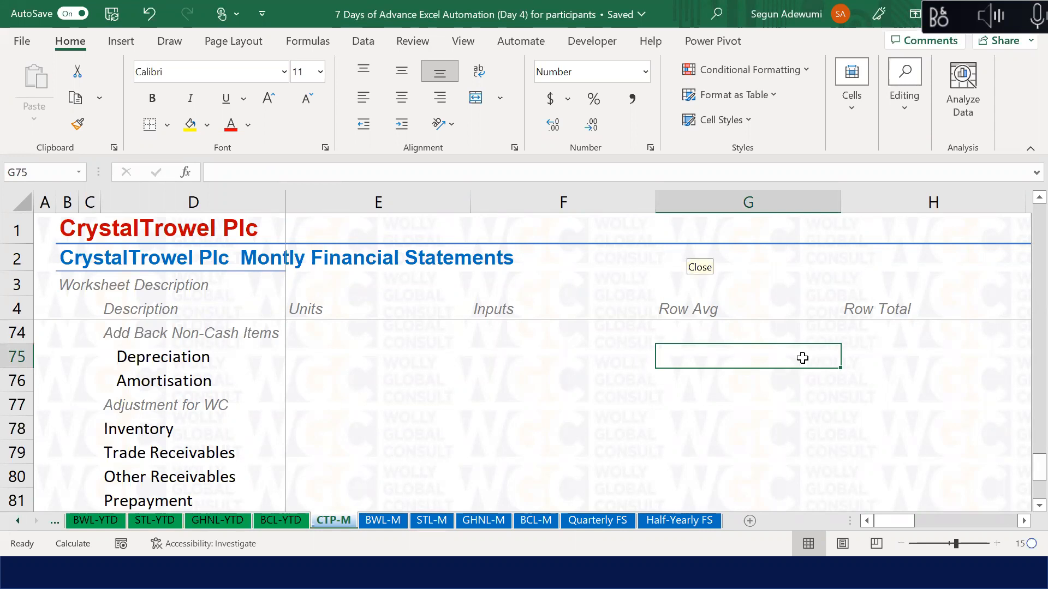
left_click(689, 254)
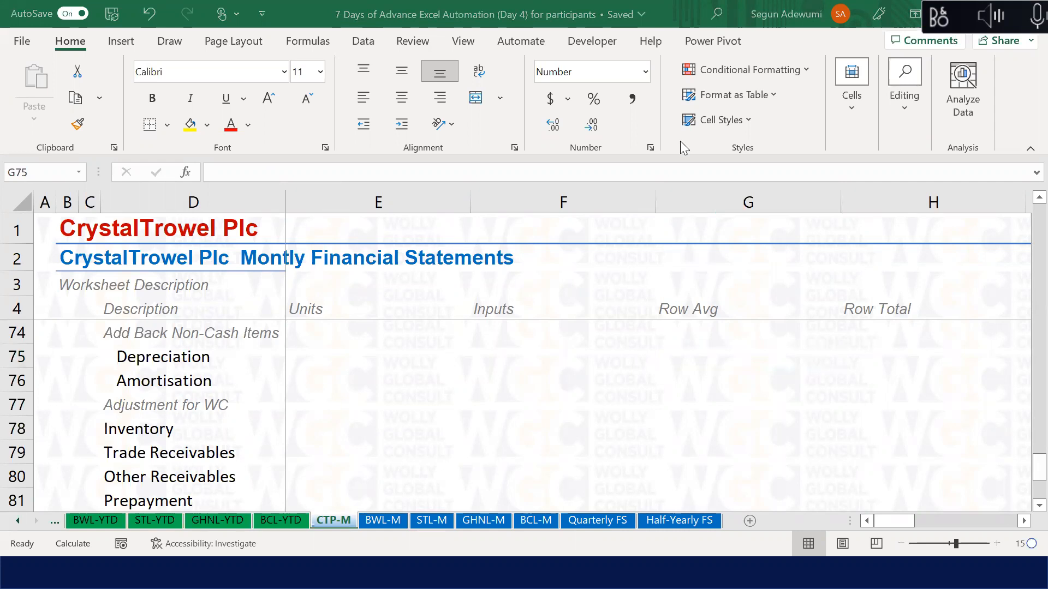
left_click(709, 386)
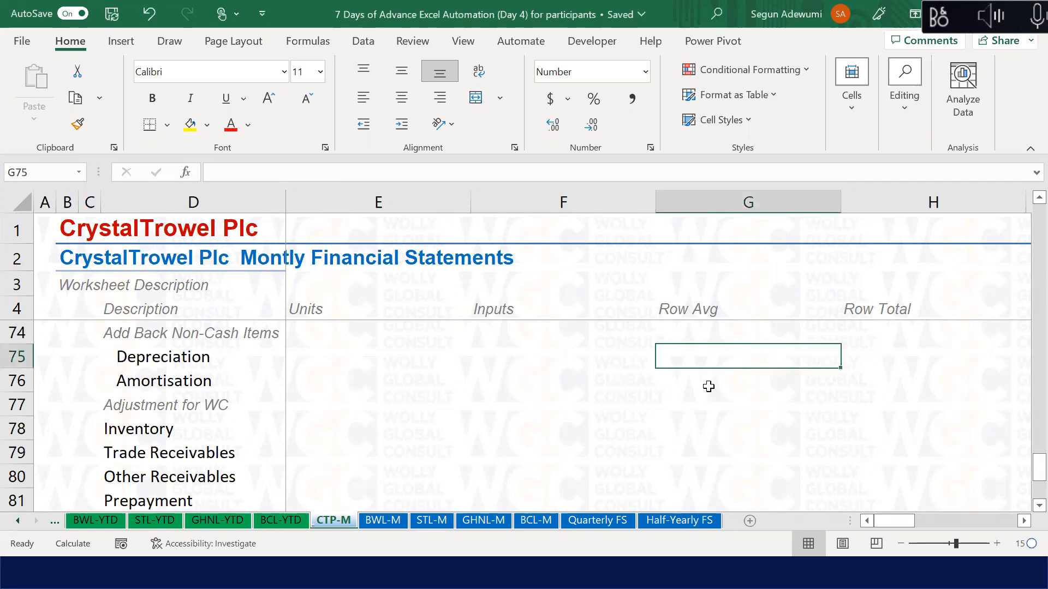
key("Up")
key("Up")
key("Up")
key("Up")
key("Up")
key("Up")
key("Up")
key("Up")
key("Up")
key("Up")
key("Up")
key("Up")
key("Up")
key("Up")
key("Up")
key("Up")
key("Up")
key("Up")
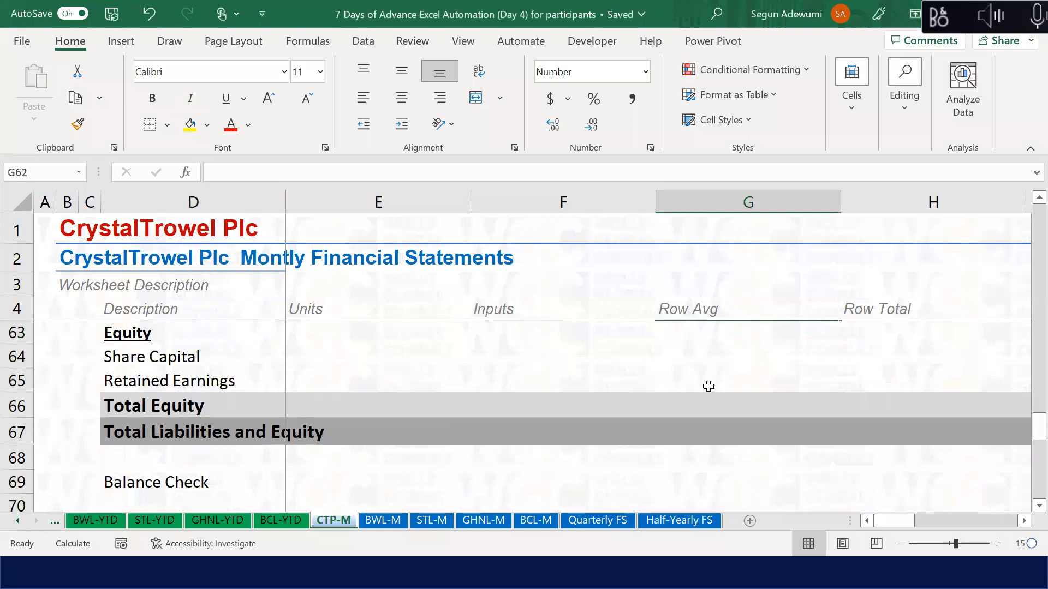
key("Up")
key("Up")
key("Up")
key("Up")
key("Up")
key("Up")
key("Up")
key("Up")
key("Up")
key("Up")
key("Up")
key("Up")
key("Up")
key("Up")
key("Up")
key("Up")
key("Up")
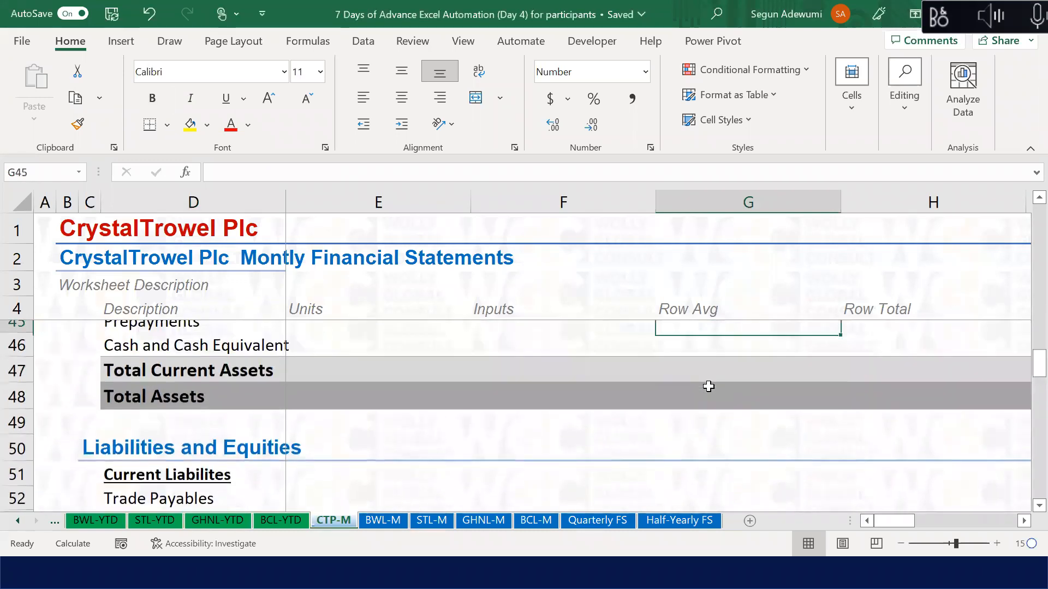
key("Up")
key("Up")
key("Up")
key("Up")
key("Up")
key("Up")
key("Up")
key("Up")
key("Up")
key("Up")
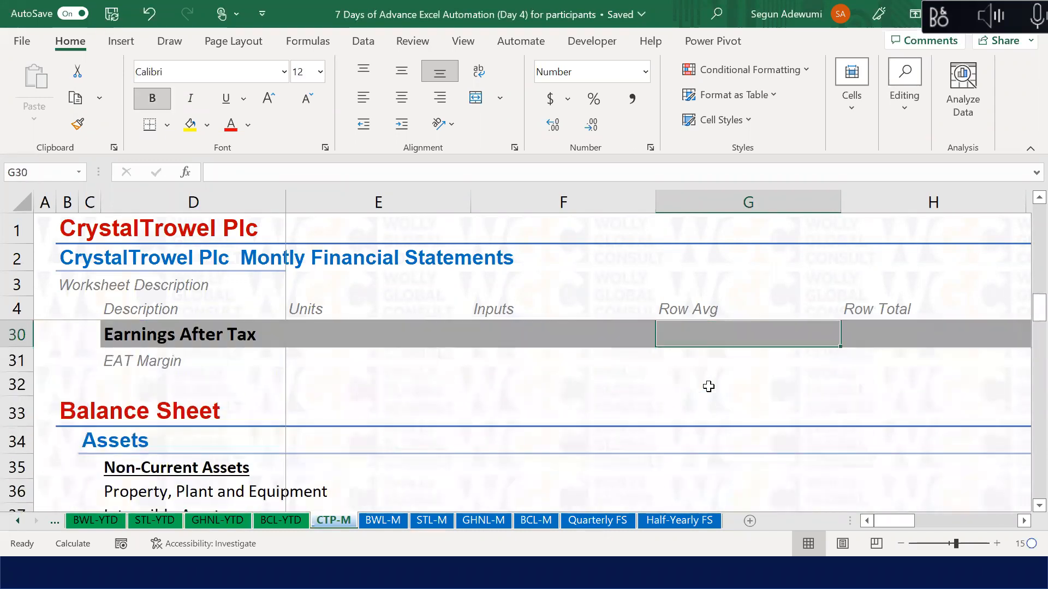
left_click(709, 387)
key("Down")
key("Down")
key("Down")
key("Down")
key("Down")
key("Down")
key("Down")
key("Down")
key("Down")
key("Up")
key("Up")
key("Up")
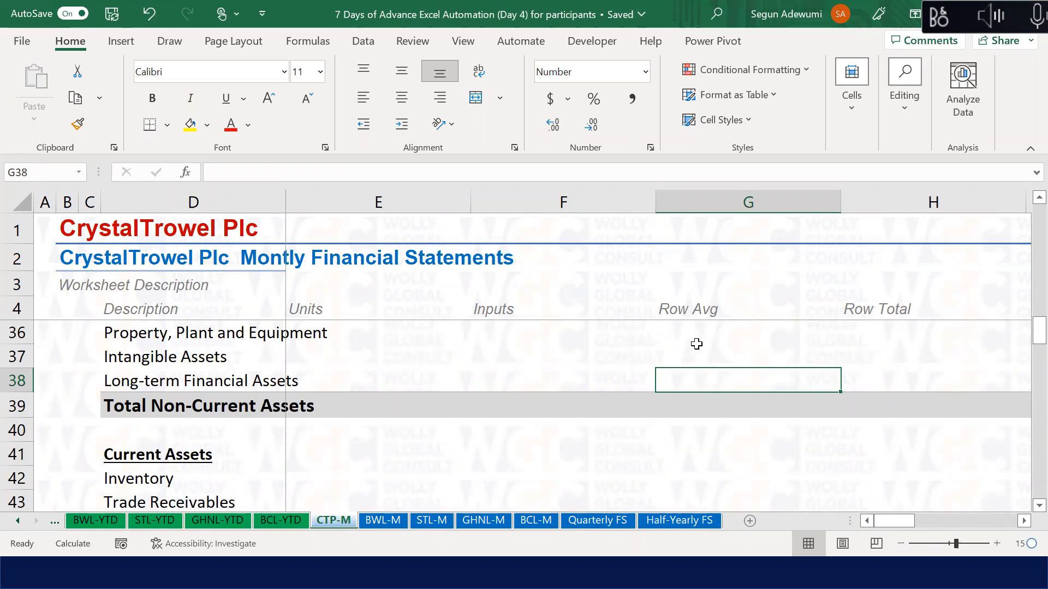
scroll(696, 343, "up", 1)
key("Up")
key("Up")
key("Up")
key("Right")
key("Right")
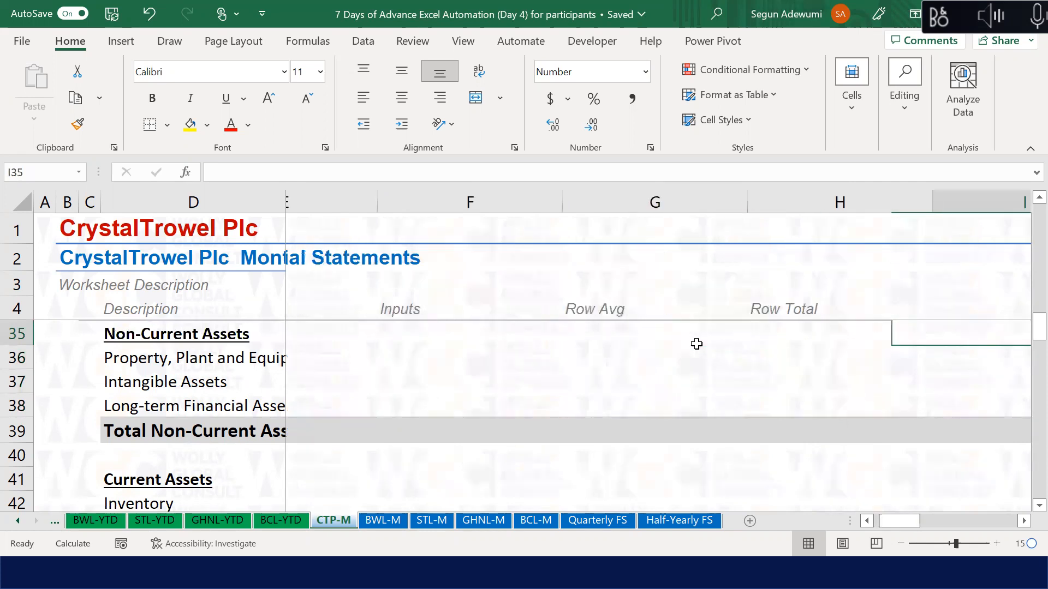
key("Right")
key("Right")
key("Right")
key("Left")
key("Down")
key("Down")
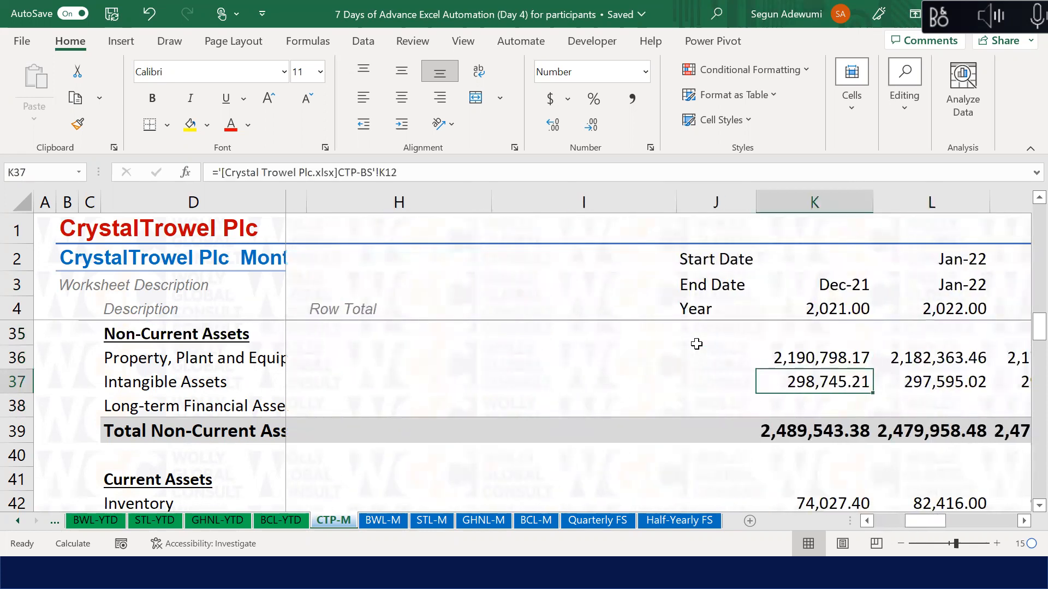
Step: Review the Total Non-Current Assets sum and the Jan-22 Inventory change formula
key("Down")
key("Down")
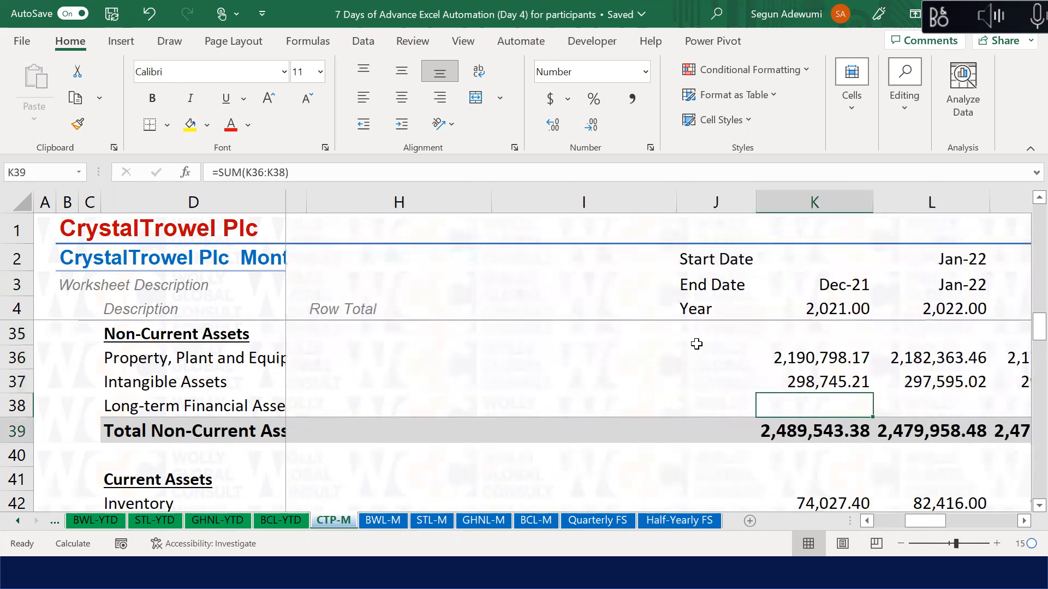
key("Down")
key("Down")
key("Down")
key("Down")
key("Down")
key("Down")
key("Down")
key("Down")
key("Down")
key("Down")
key("Down")
key("Down")
key("Down")
key("Down")
key("Down")
key("Down")
key("Down")
key("Down")
key("Down")
key("Down")
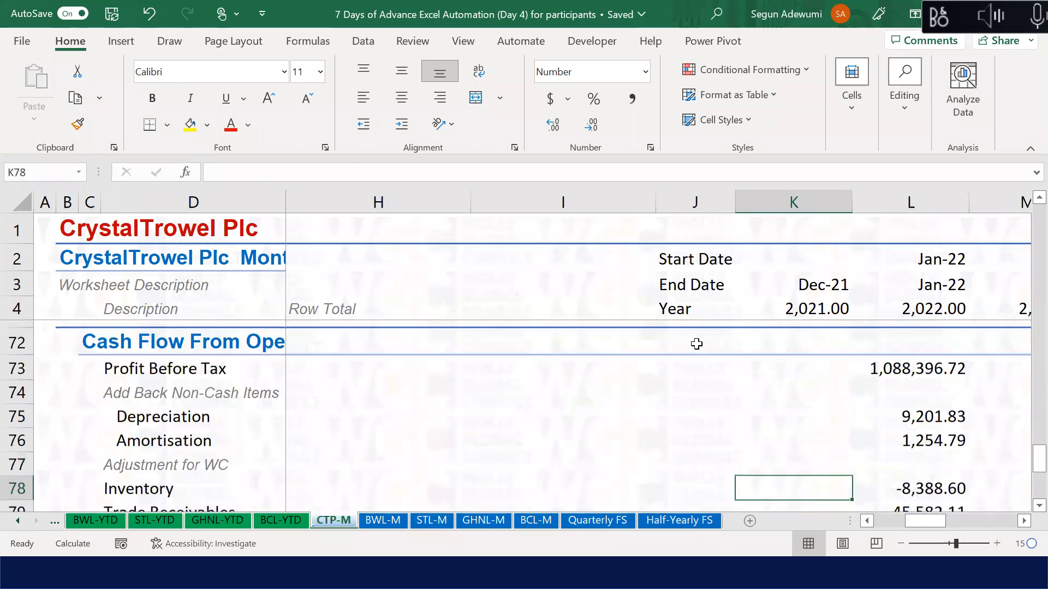
key("Down")
key("Down")
key("Right")
key("Up")
key("Up")
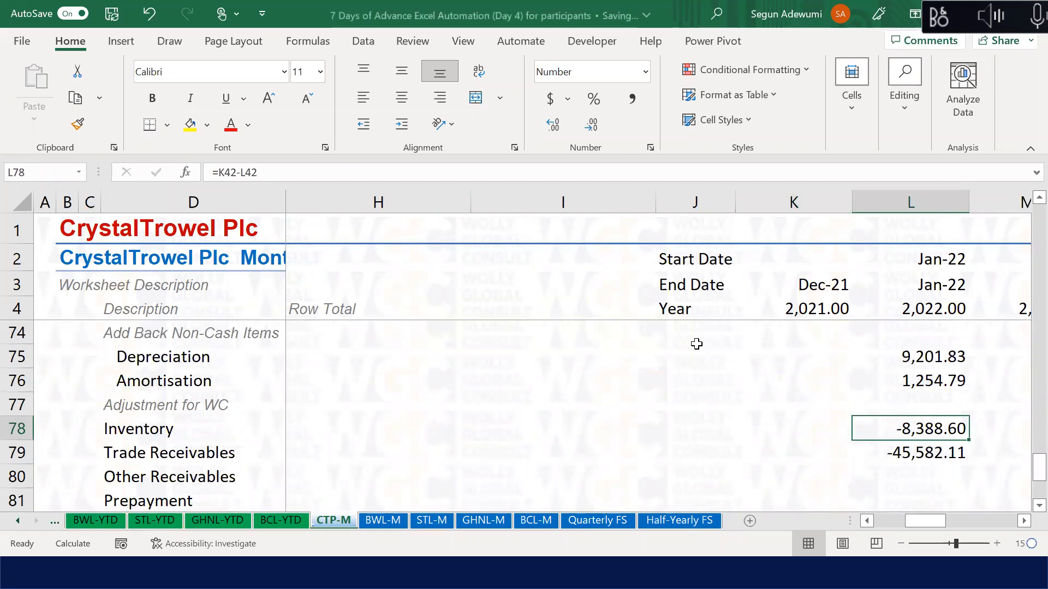
key("Down")
key("Down")
Step: Enter =K44-L44 in L80 for the Jan-22 Other Receivables change (0.00)
type("=")
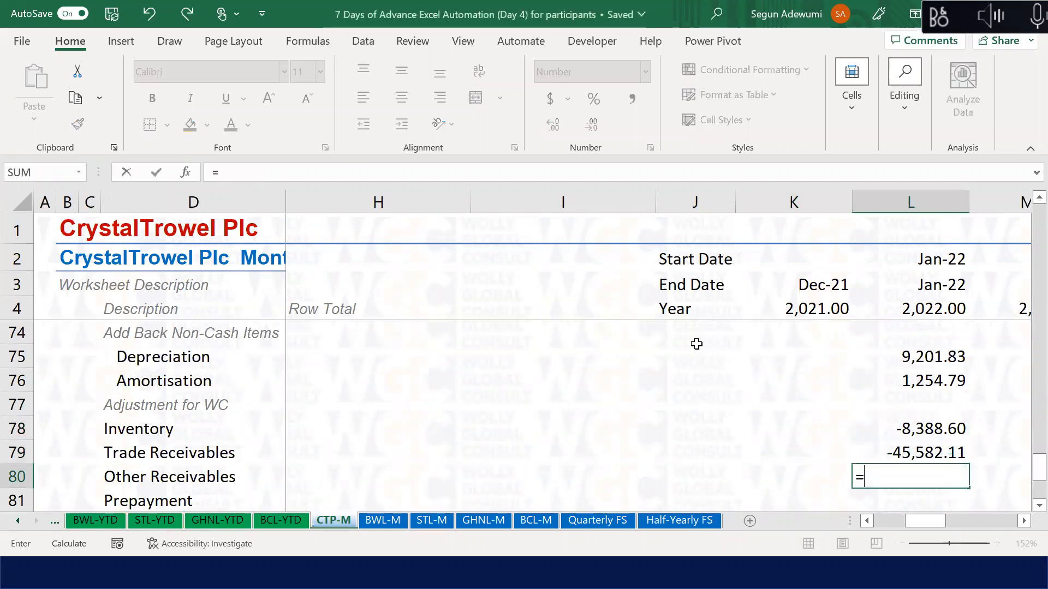
key("Up")
key("Up")
key("Up")
key("Up")
key("Up")
key("Up")
key("Up")
key("Up")
key("Up")
key("Up")
key("Up")
key("Up")
key("Up")
key("Up")
key("Up")
key("Up")
key("Up")
key("Up")
key("Up")
key("Up")
key("Up")
key("Up")
key("Up")
key("Up")
key("Up")
key("Up")
key("Up")
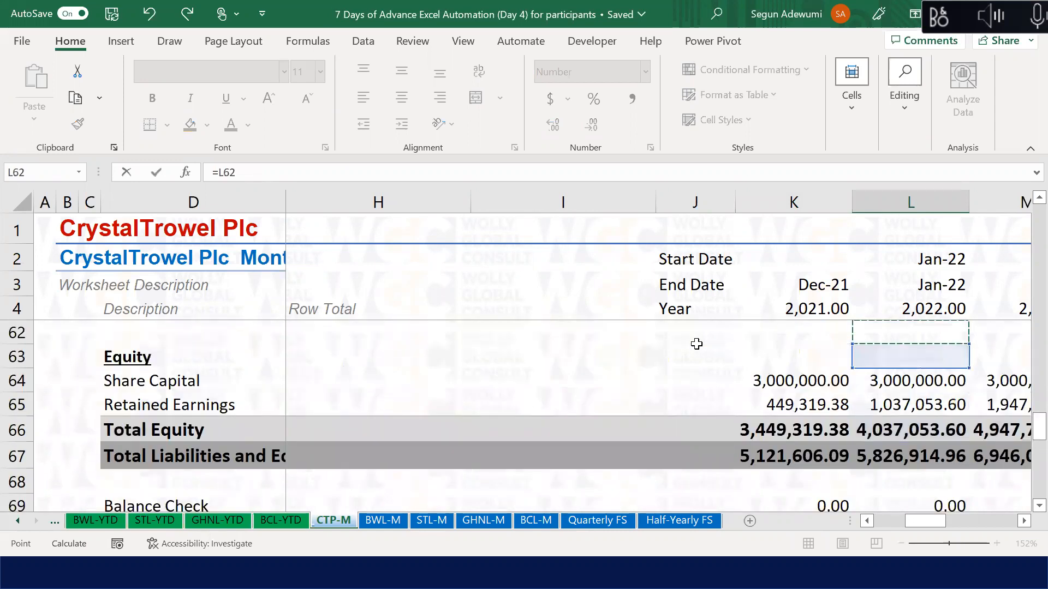
key("Up")
key("Up")
key("Up")
key("Up")
key("Up")
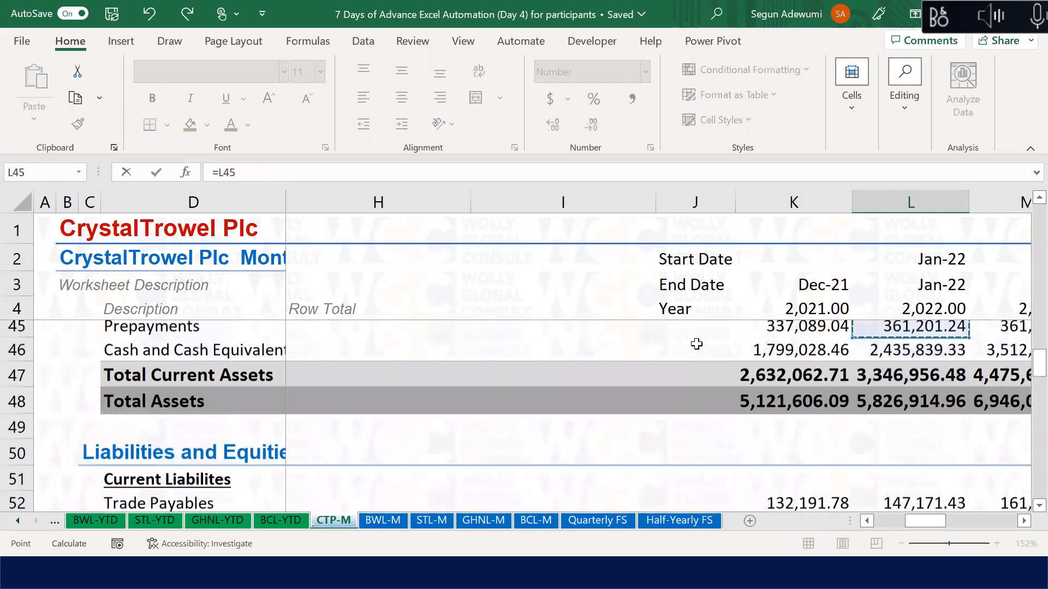
key("Up")
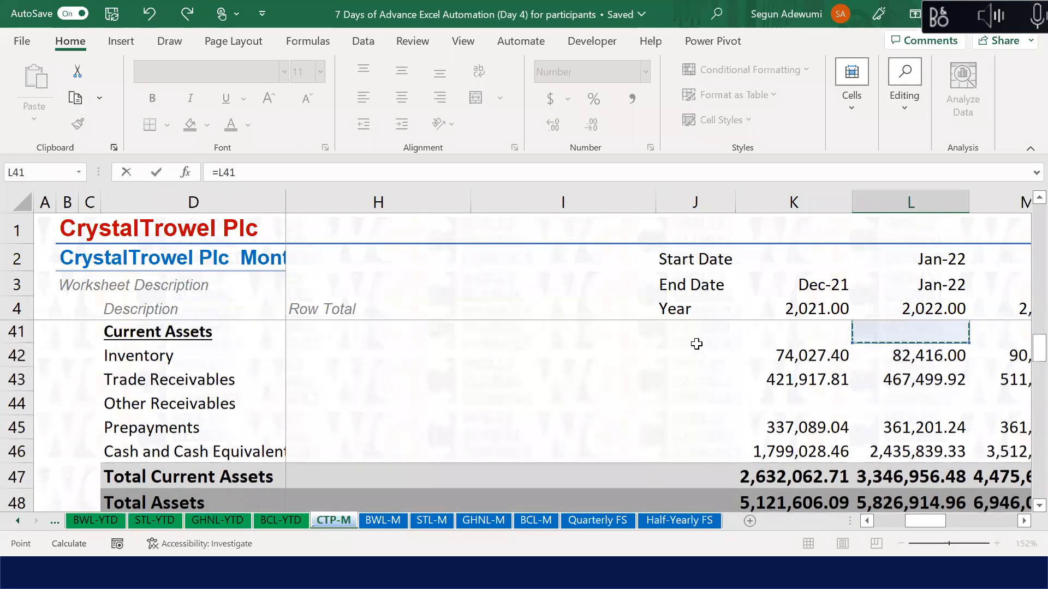
key("Down")
key("Down")
key("Down")
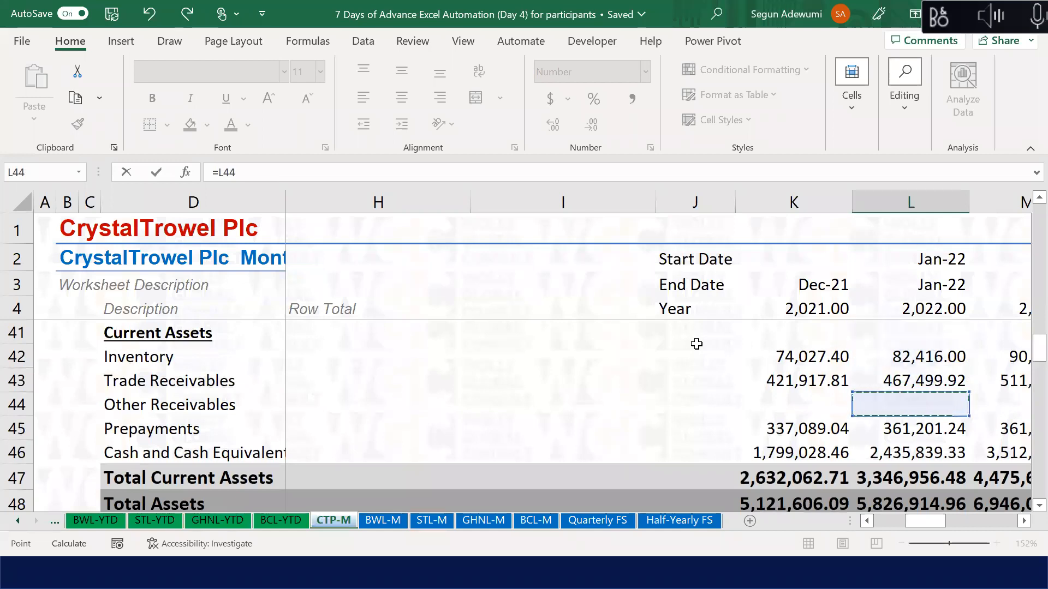
key("Left")
type("-")
left_click(940, 401)
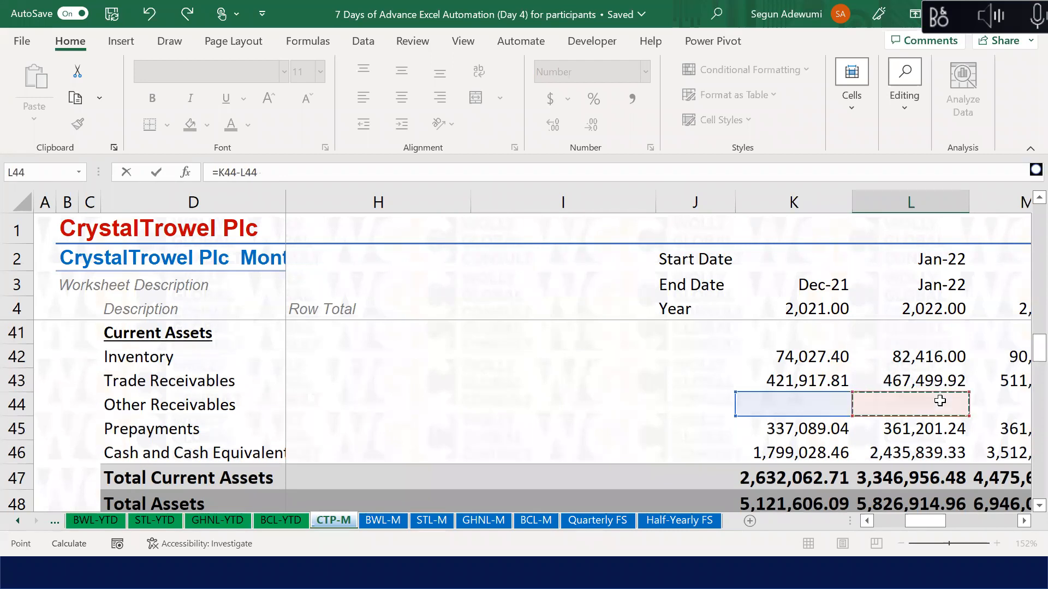
key("Return")
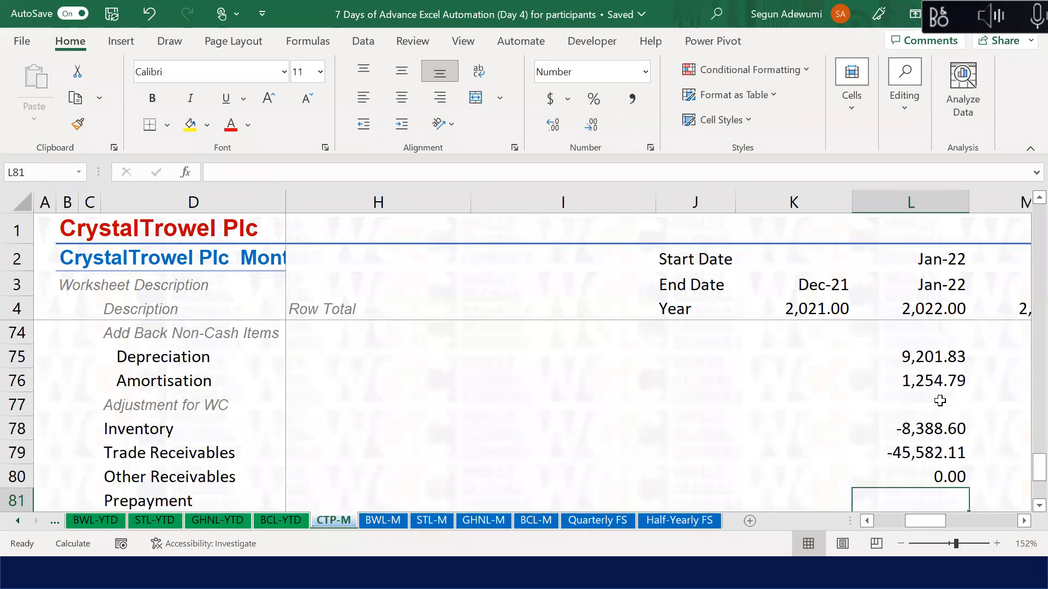
Step: Enter =K45-L45 in L81 for the Jan-22 Prepayment change (-24,112.20)
type("=")
key("Up")
key("Up")
key("Up")
key("Up")
key("Up")
key("Up")
key("Up")
key("Up")
key("Up")
key("Up")
key("Up")
key("Up")
key("Up")
key("Up")
key("Up")
key("Up")
key("Up")
key("Up")
key("Up")
key("Up")
key("Up")
key("Up")
key("Up")
key("Up")
key("Up")
key("Up")
key("Up")
key("Up")
key("Up")
key("Up")
key("Up")
key("Up")
key("Up")
key("Up")
key("Up")
key("Up")
key("Up")
key("Up")
key("Up")
key("Up")
key("Up")
key("Up")
key("Up")
key("Up")
key("Down")
key("Down")
key("Down")
key("Down")
key("Down")
key("Down")
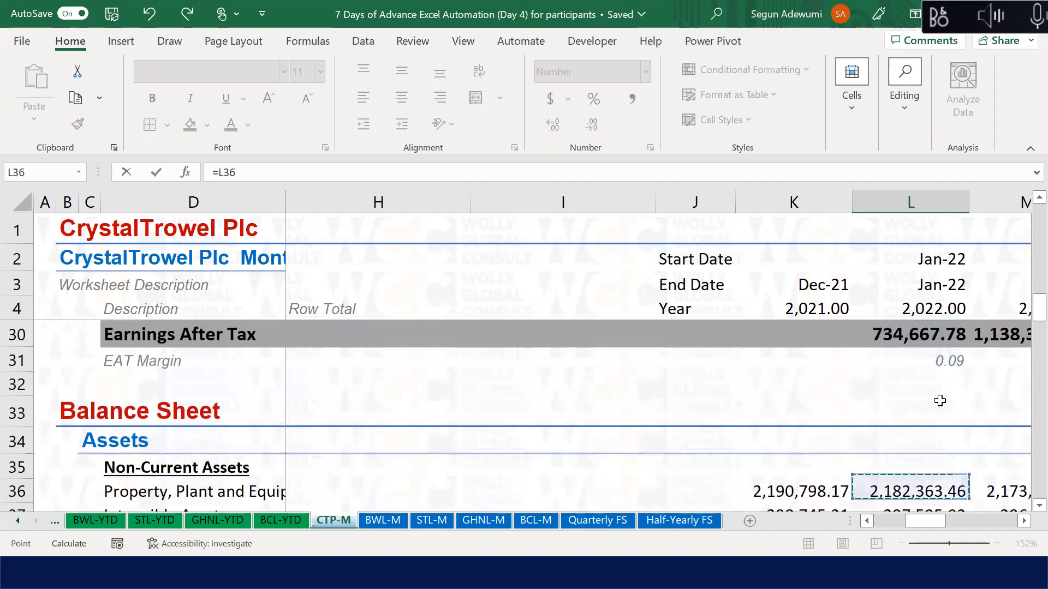
key("Down")
key("Down")
key("Down")
key("Down")
key("Down")
key("Down")
key("Down")
key("Down")
key("Down")
key("Down")
key("Up")
key("Left")
type("-")
left_click(952, 453)
key("Return")
Step: Enter =L52-K52 in L82 for the Jan-22 Trade Payables change
key("Down")
key("Down")
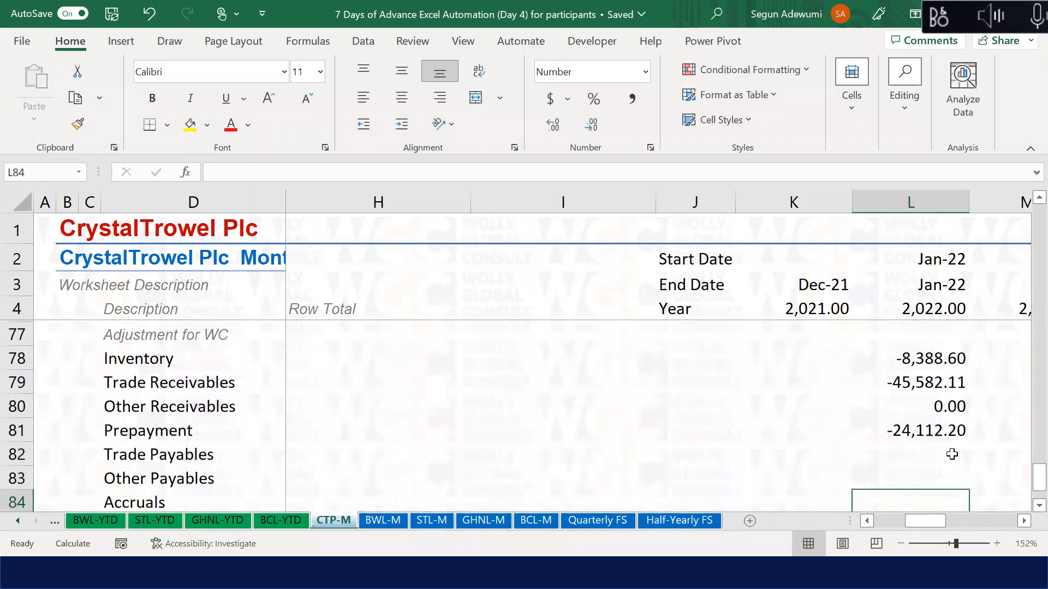
left_click(952, 454)
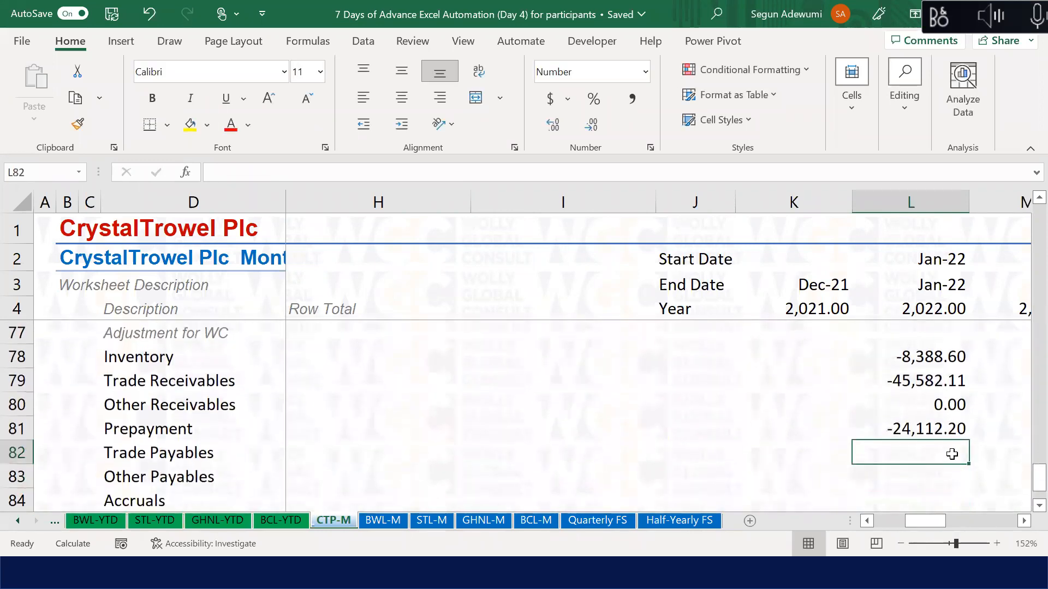
type("=")
key("Up")
key("Up")
key("Up")
key("Up")
key("Up")
key("Up")
key("Up")
key("Up")
key("Up")
key("Up")
key("Up")
key("Up")
key("Up")
key("Up")
key("Up")
key("Up")
key("Up")
key("Up")
key("Up")
key("Up")
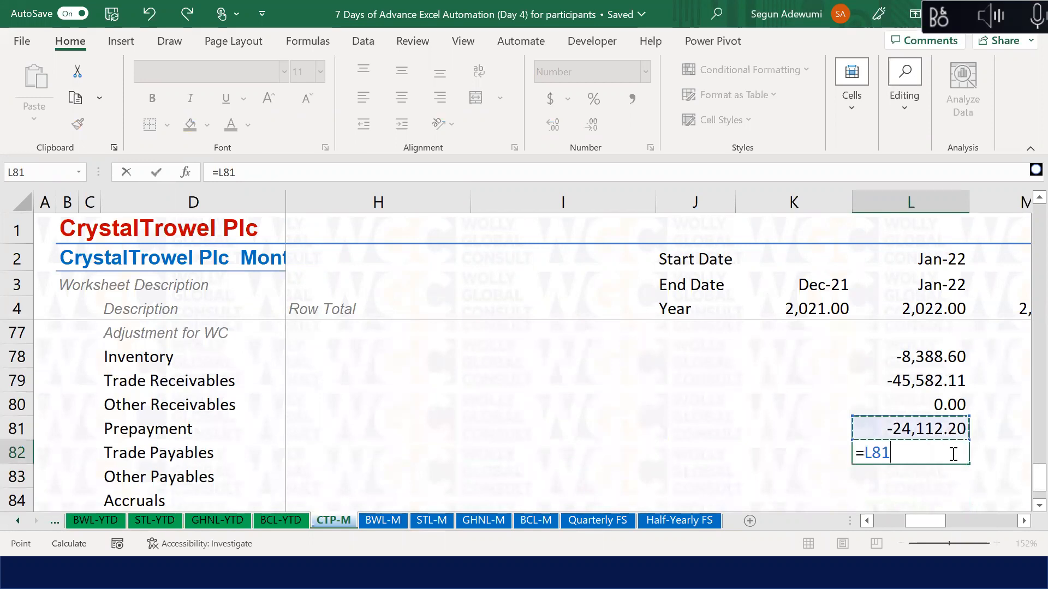
key("Up")
key("Up")
key("Up")
key("Up")
key("Up")
key("Up")
key("Up")
key("Up")
key("Up")
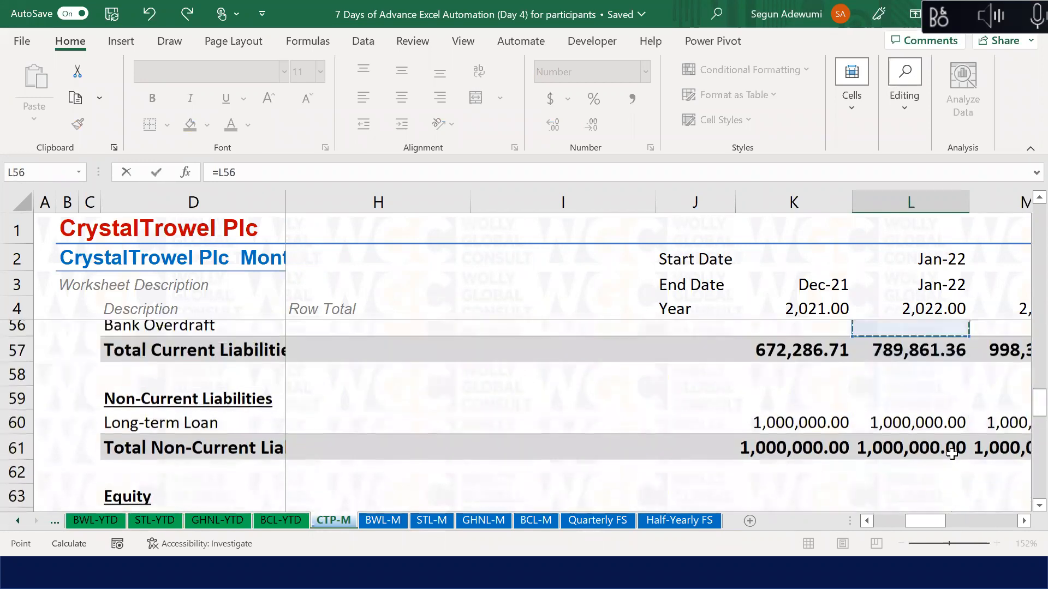
key("Down")
key("Down")
type("-")
left_click(791, 385)
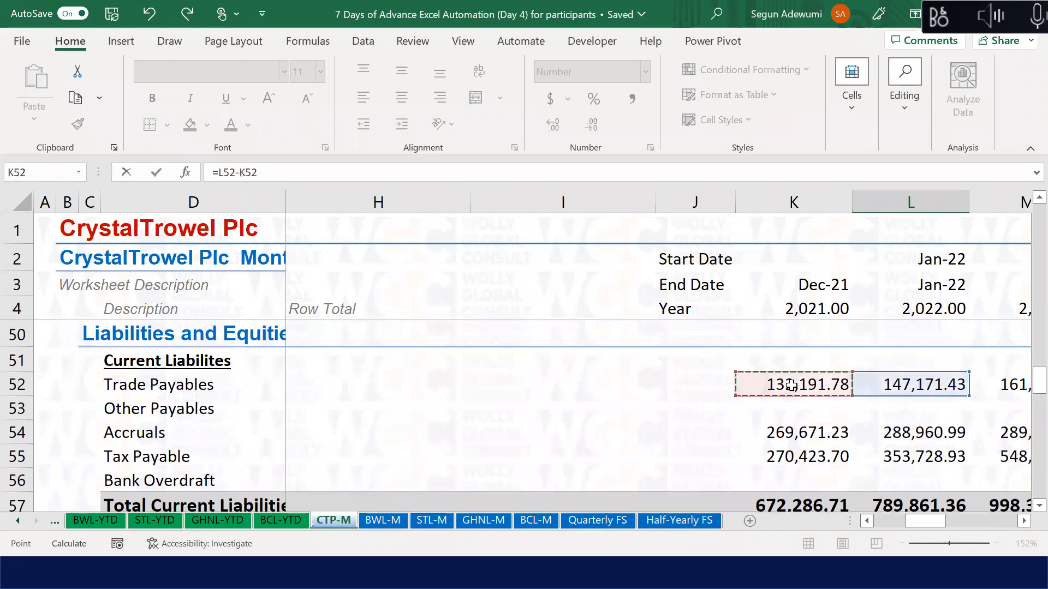
key("Return")
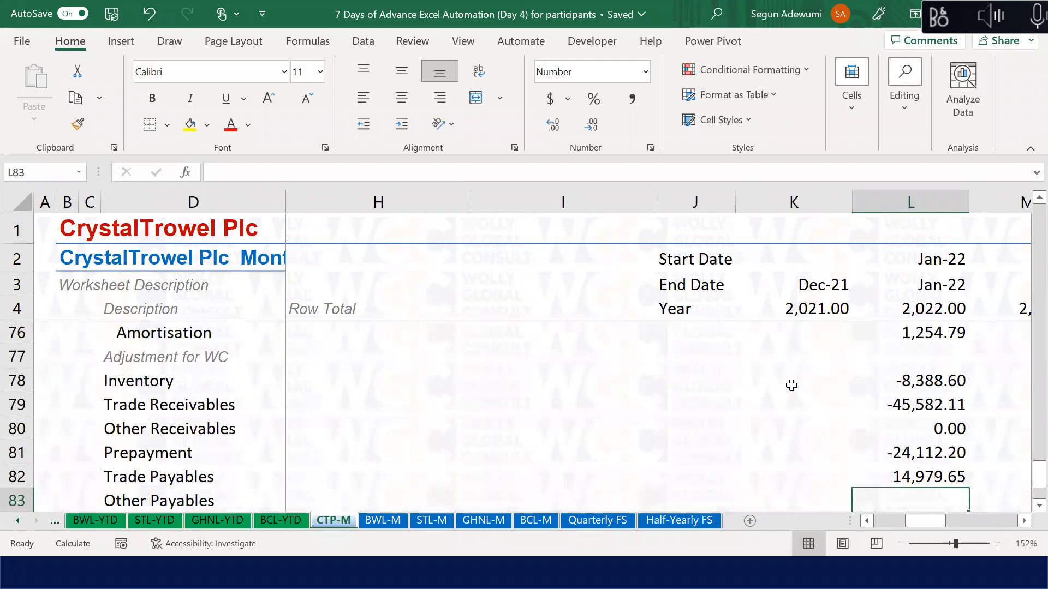
Step: Enter =L53-K53 in L83 for the Jan-22 Other Payables change (0.00)
type("=")
key("Up")
key("Up")
key("Up")
key("Up")
key("Up")
key("Up")
key("Up")
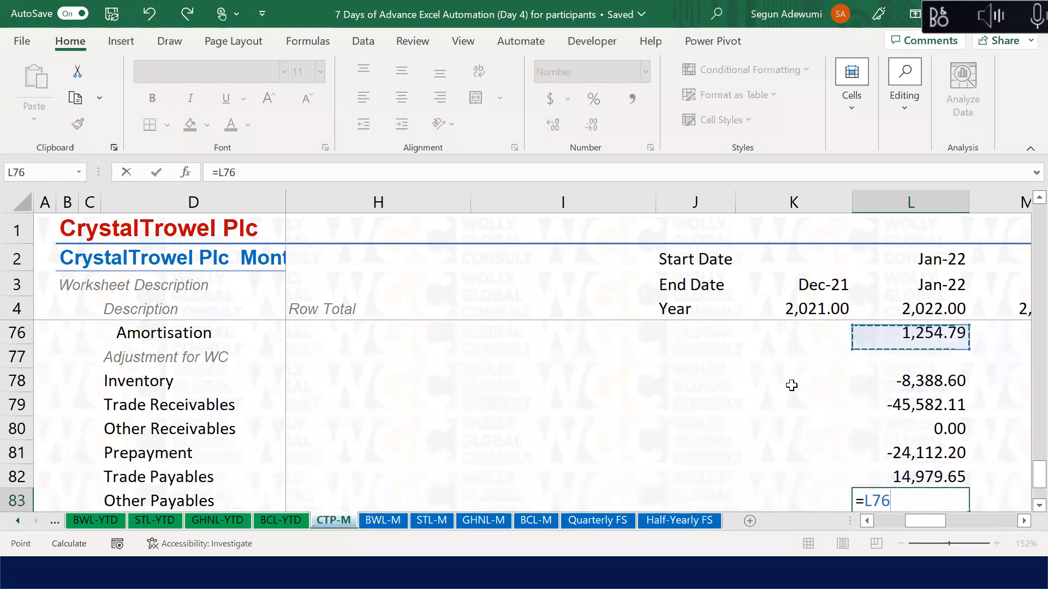
key("Up")
key("Up")
key("Up")
key("Up")
key("Up")
key("Up")
key("Up")
key("Up")
key("Up")
key("Up")
key("Up")
key("Up")
key("Up")
key("Up")
key("Up")
key("Up")
key("Up")
key("Up")
key("Up")
key("Up")
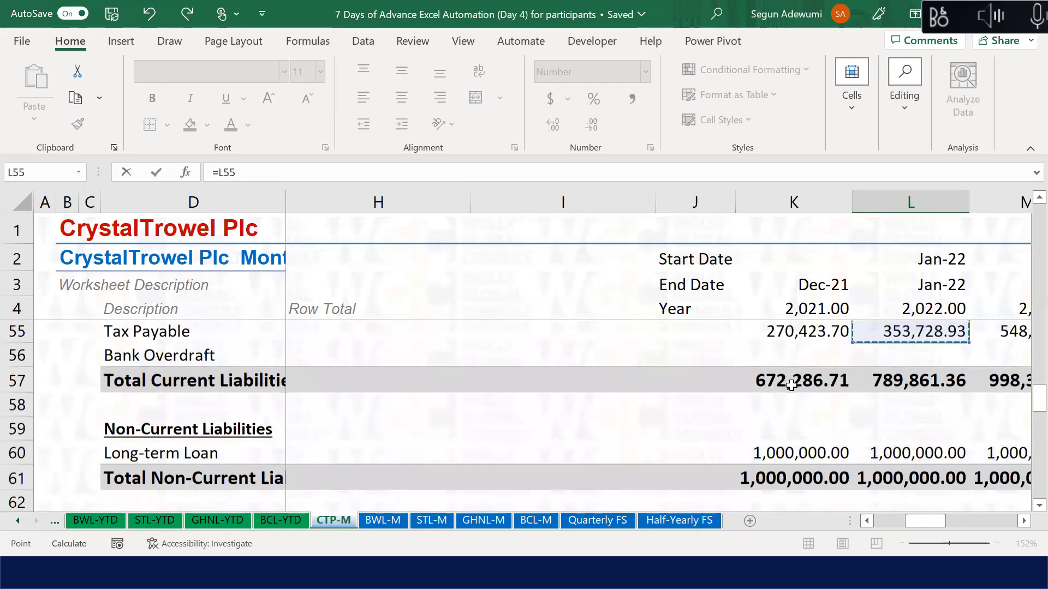
key("Up")
key("Up")
key("Up")
key("Up")
key("Down")
key("Down")
key("Down")
key("Down")
key("Down")
key("Down")
key("Down")
key("Down")
key("Down")
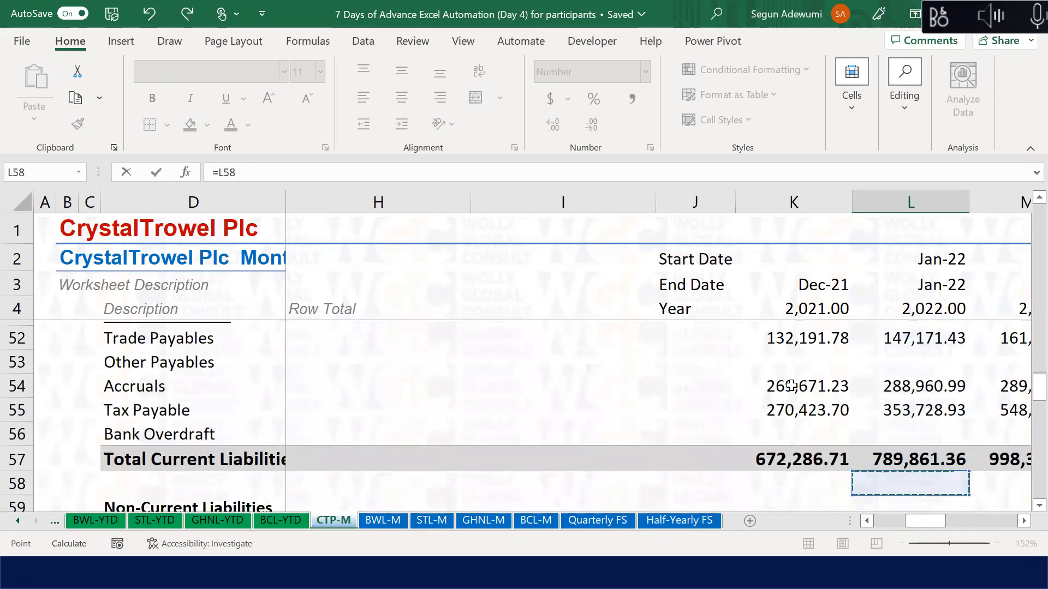
key("Up")
key("Up")
key("Up")
key("Up")
key("Up")
key("Up")
key("Up")
key("Up")
key("Up")
key("Up")
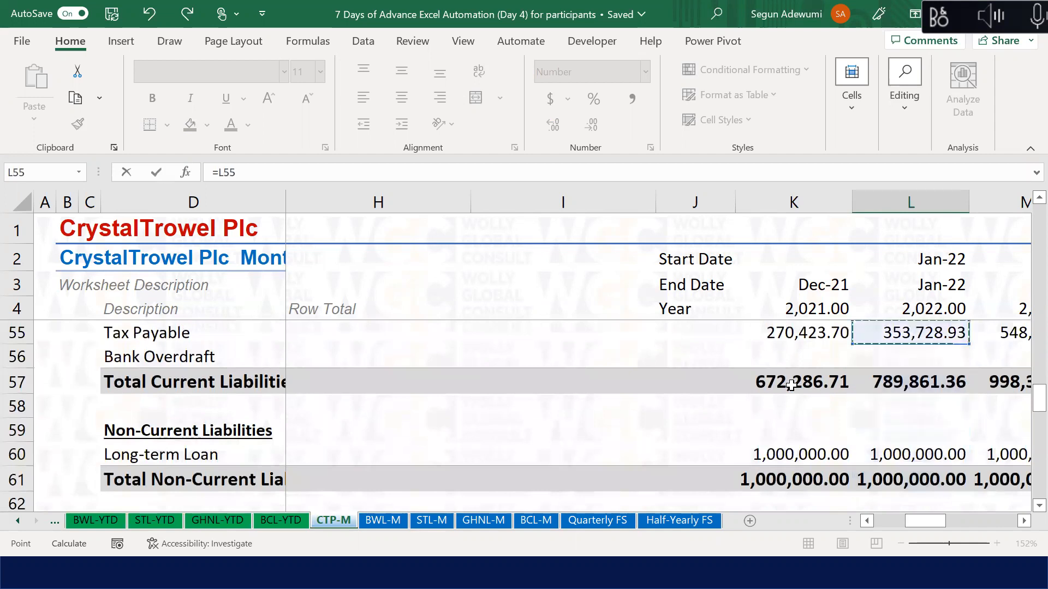
key("Down")
key("Down")
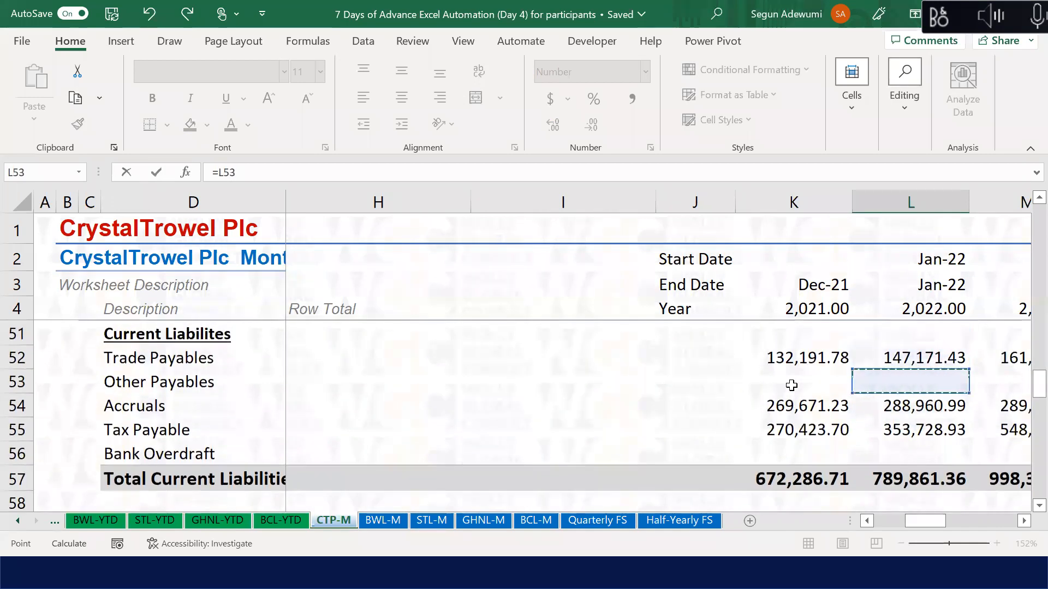
type("-")
key("Left")
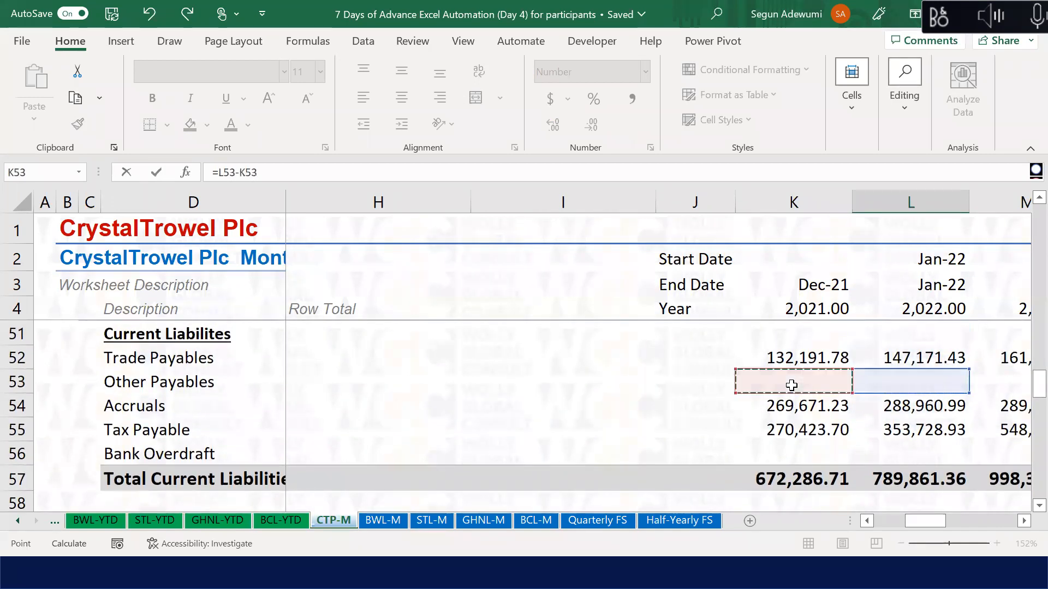
key("Return")
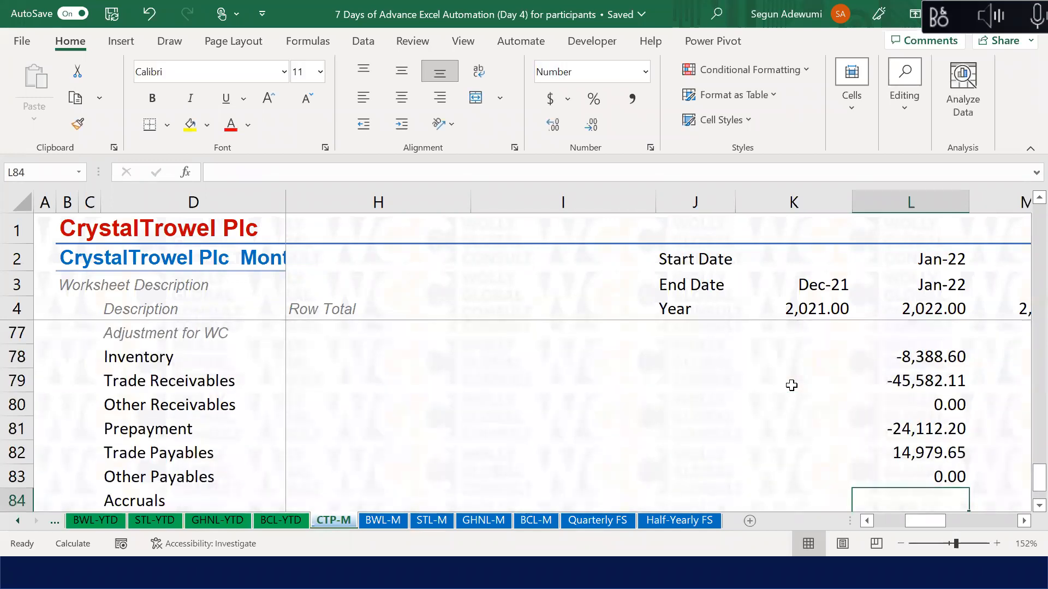
Step: Enter =L54-K54 in L84 for the Jan-22 Accruals change (19,289.76)
type("=")
key("Up")
key("Up")
key("Up")
key("Up")
key("Up")
key("Up")
key("Up")
key("Up")
key("Up")
key("Up")
key("Up")
key("Up")
key("Up")
key("Up")
key("Up")
key("Up")
key("Up")
key("Up")
key("Up")
key("Up")
key("Up")
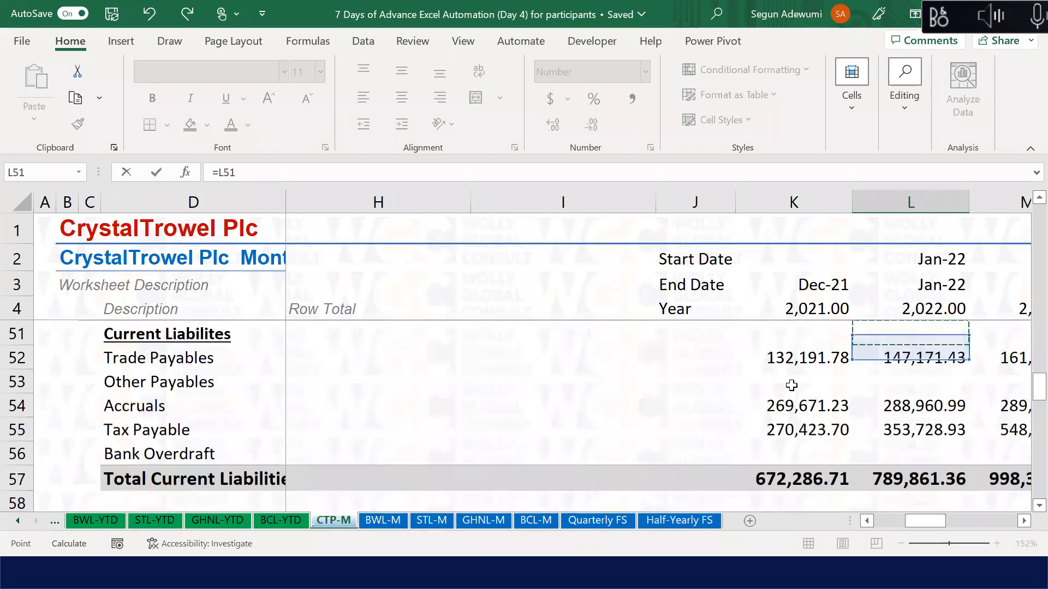
key("Up")
key("Down")
key("Down")
key("Down")
key("Down")
type("-")
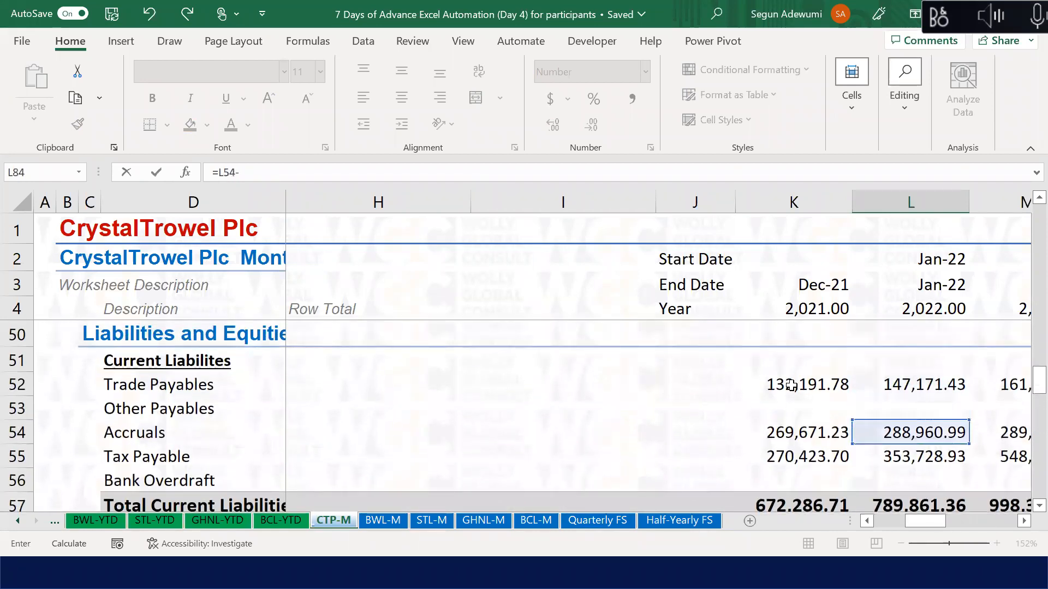
left_click(786, 432)
key("Return")
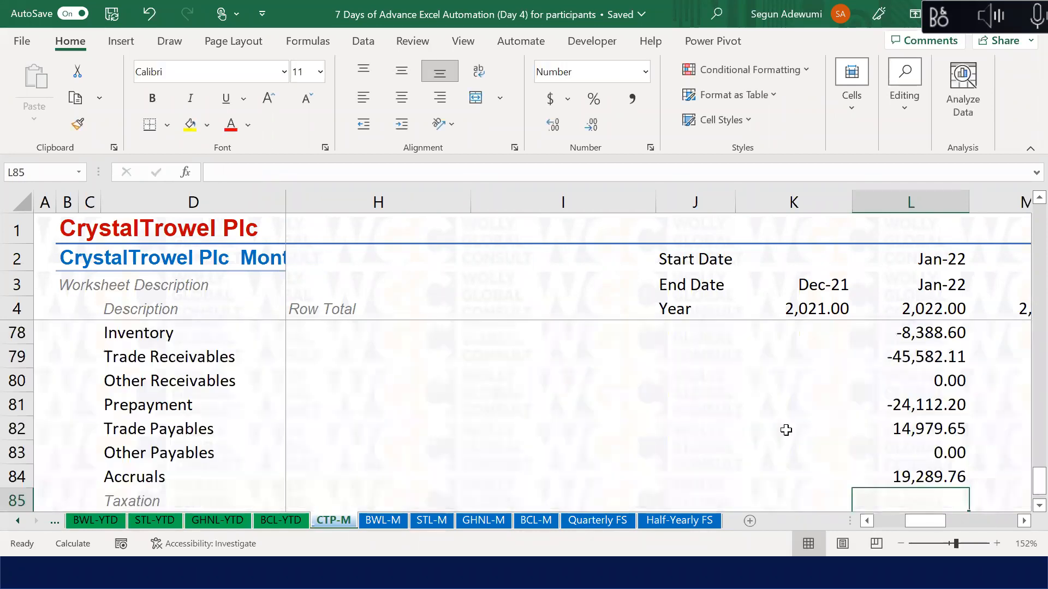
Step: Set Jan-22 Tax Paid in L86 to =-K29, the negative of December's tax expense
type("=")
key("Escape")
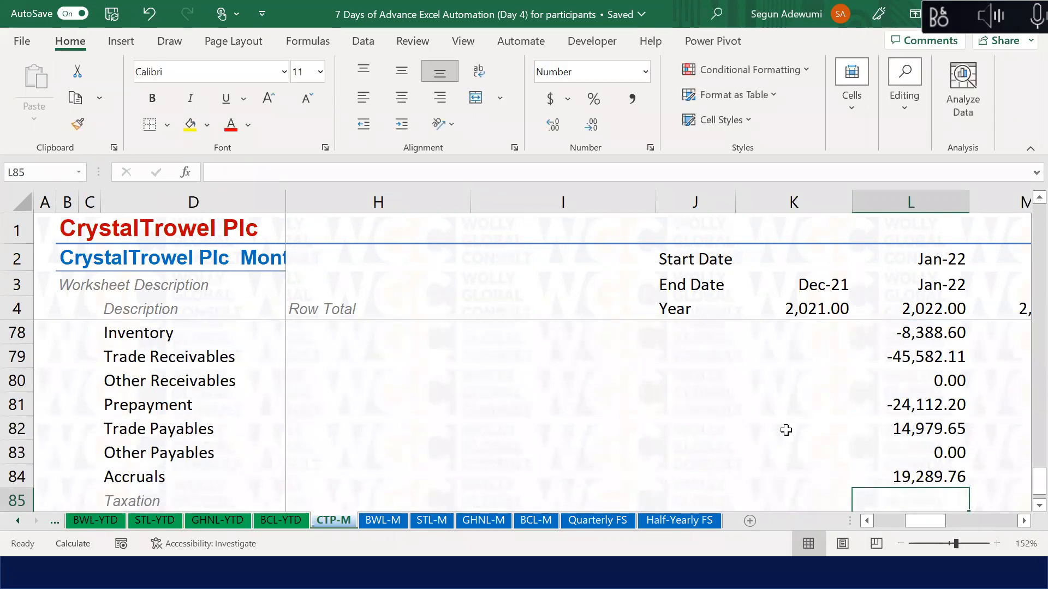
key("Down")
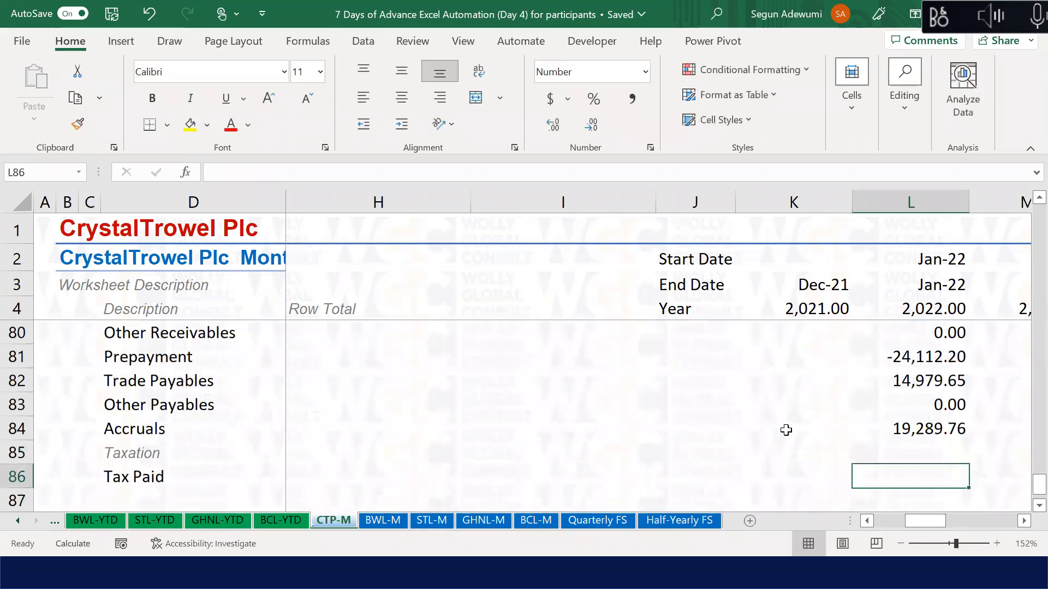
type("=-")
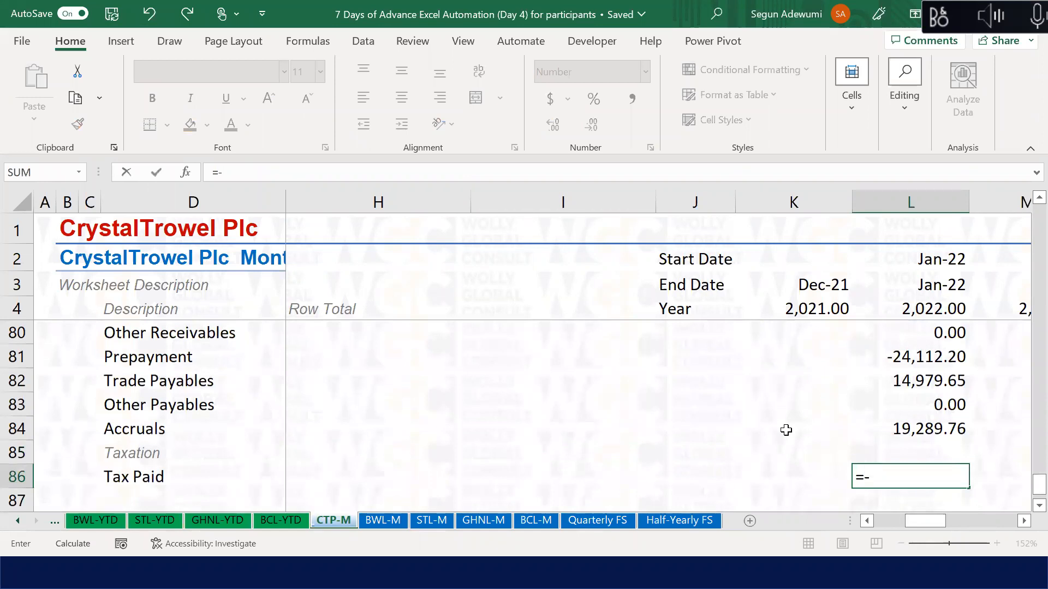
key("Up")
key("Up")
key("Up")
key("Up")
key("Up")
key("Up")
key("Up")
key("Up")
key("Up")
key("Up")
key("Up")
key("Up")
key("Up")
key("Up")
key("Up")
key("Up")
key("Up")
key("Up")
key("Up")
key("Up")
key("Up")
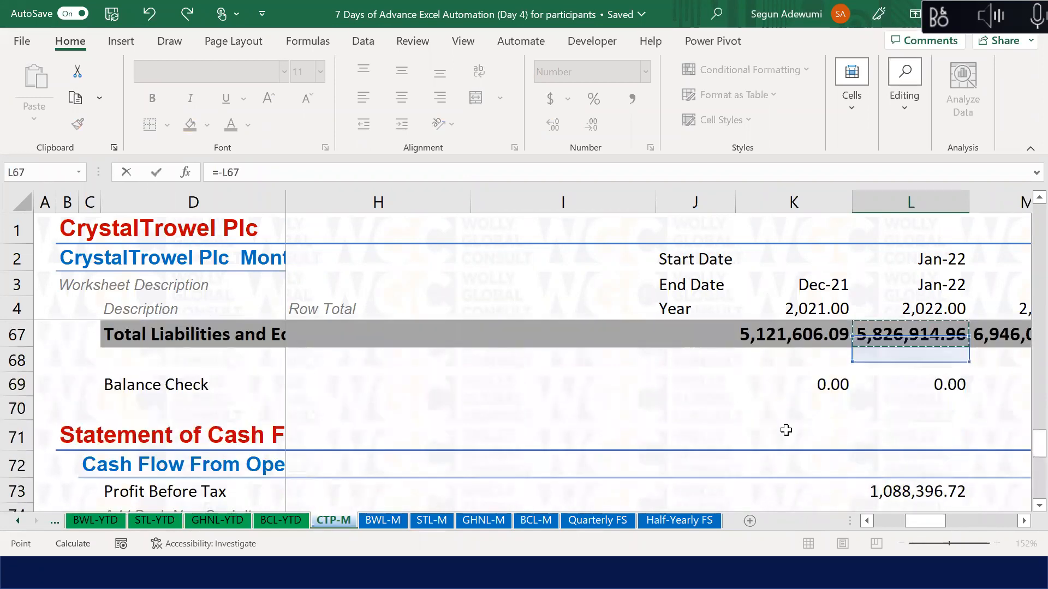
key("Up")
key("Up")
key("Up")
key("Up")
key("Up")
key("Up")
key("Up")
key("Up")
key("Up")
key("Up")
key("Up")
key("Up")
key("Up")
key("Up")
key("Up")
key("Up")
key("Up")
key("Up")
key("Up")
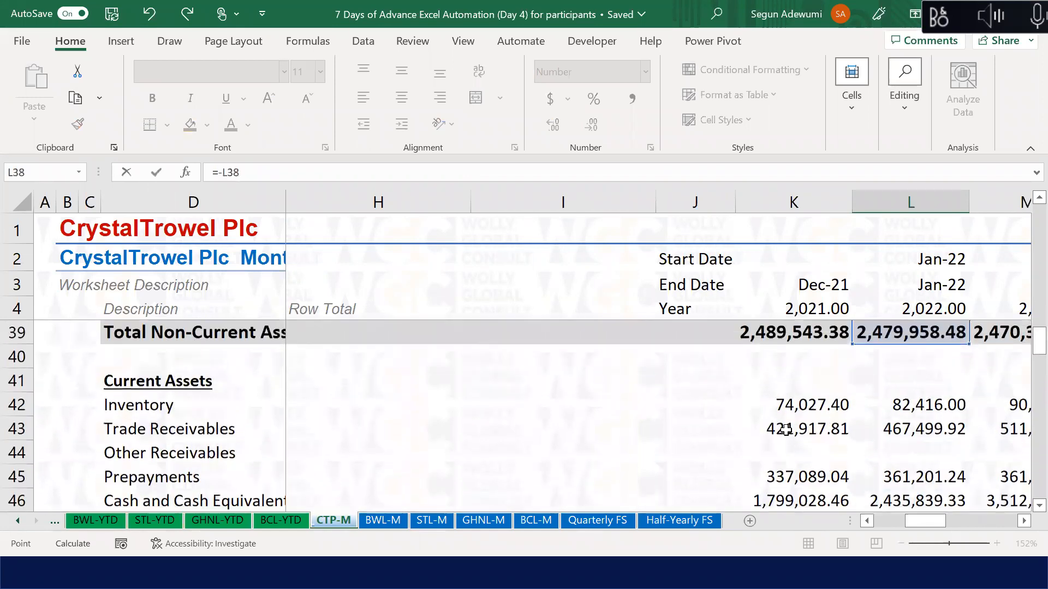
key("Up")
key("Up")
key("Up")
key("Down")
key("Down")
key("Down")
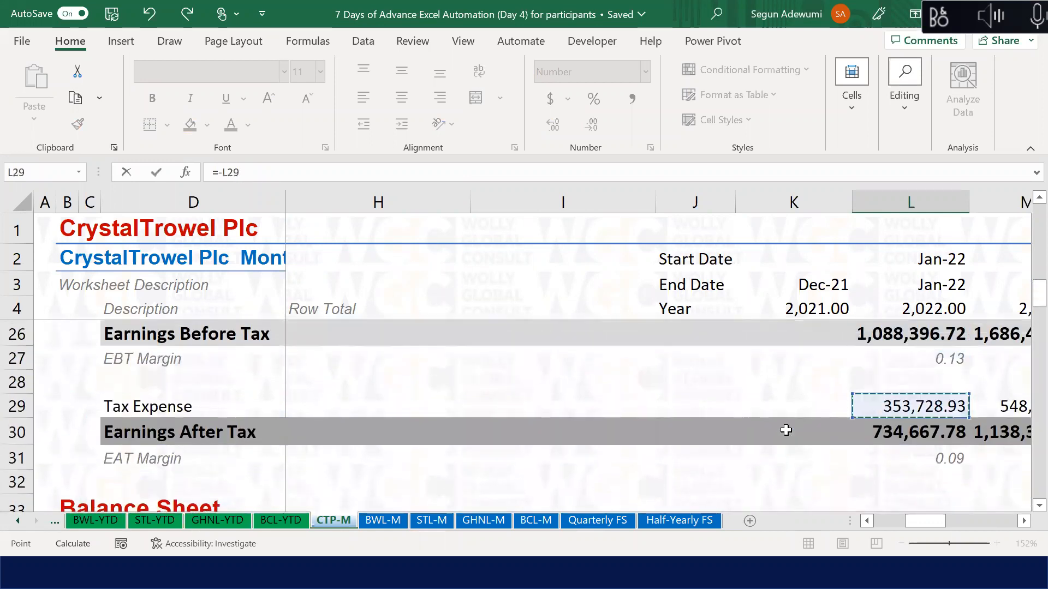
key("Left")
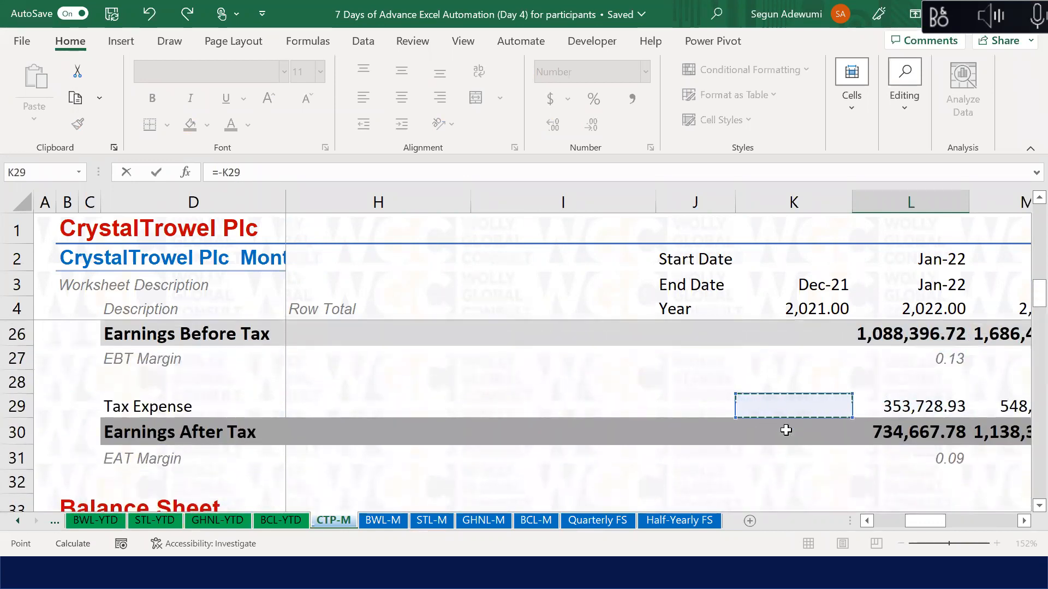
key("Escape")
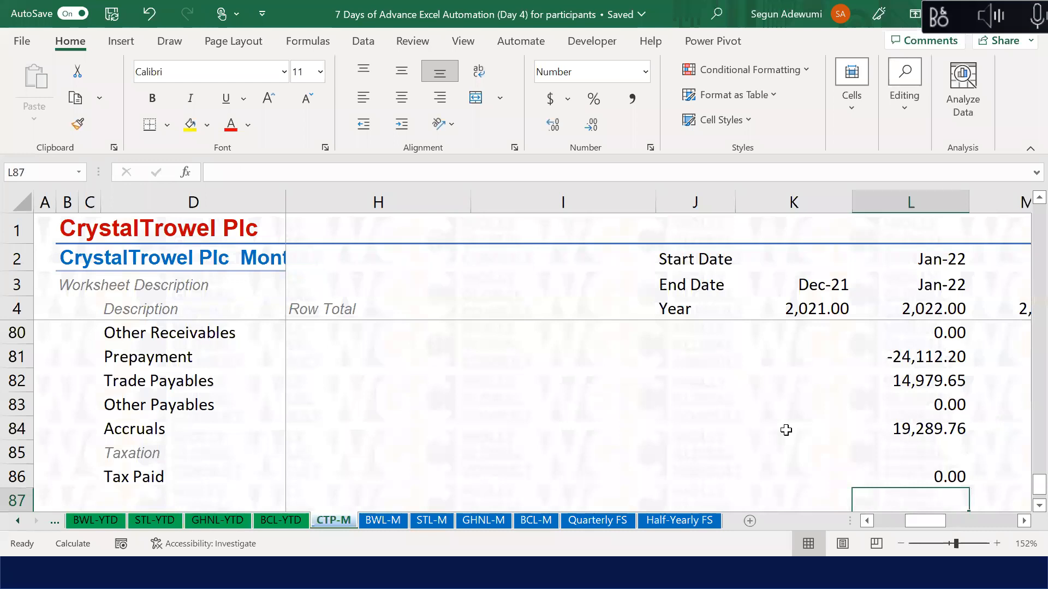
key("Down")
key("Down")
key("Up")
key("Up")
key("Left")
key("Left")
key("Left")
key("Left")
key("Left")
key("Left")
key("Left")
key("Left")
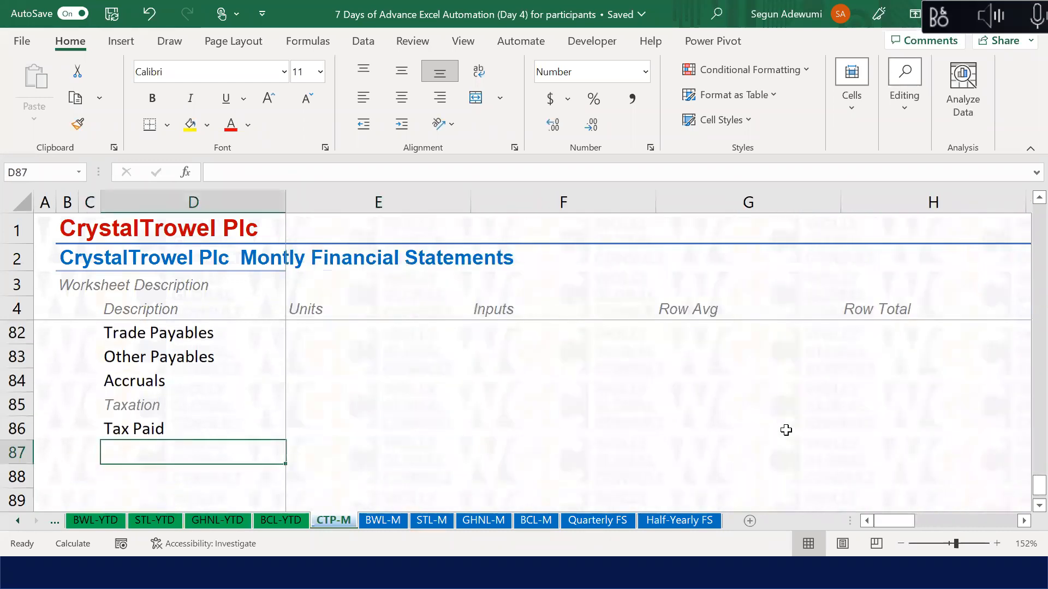
Step: Enter the label 'Net CFFO' in cell D87 under Tax Paid
type("Net Cash F")
key("BackSpace")
key("BackSpace")
key("BackSpace")
key("BackSpace")
key("BackSpace")
key("BackSpace")
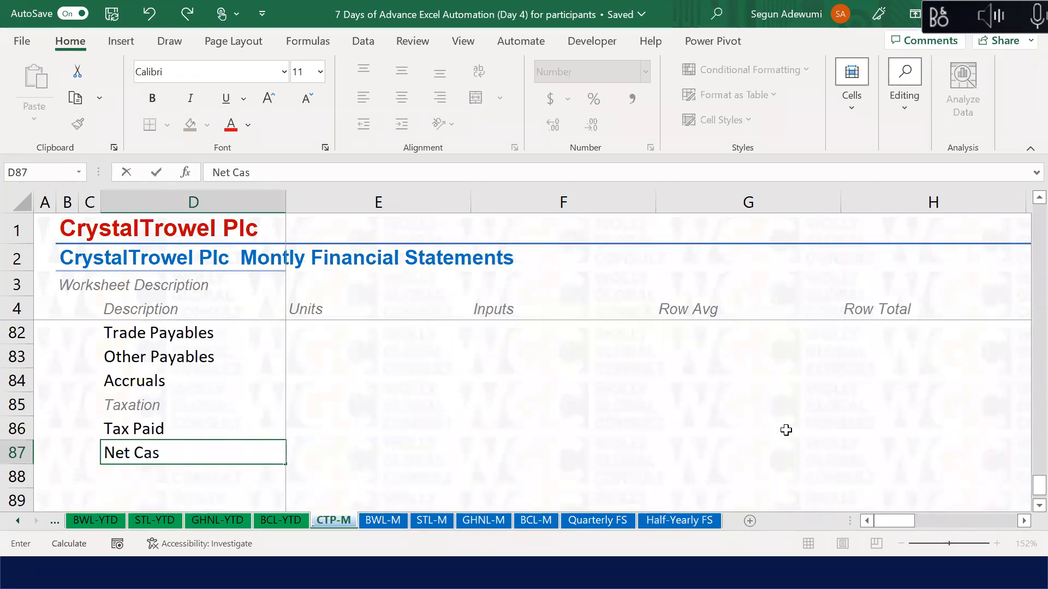
type("CFFO")
key("ctrl+Return")
Step: Apply the Sub-Total cell style to D87:W87 across all month columns
key("ctrl+shift+Right")
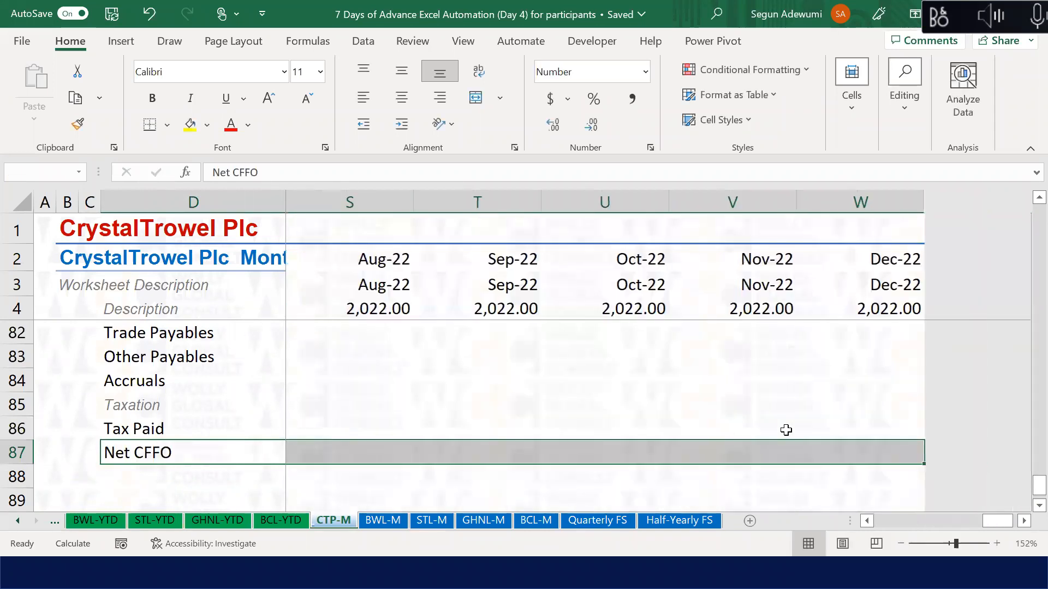
key("alt")
key("Escape")
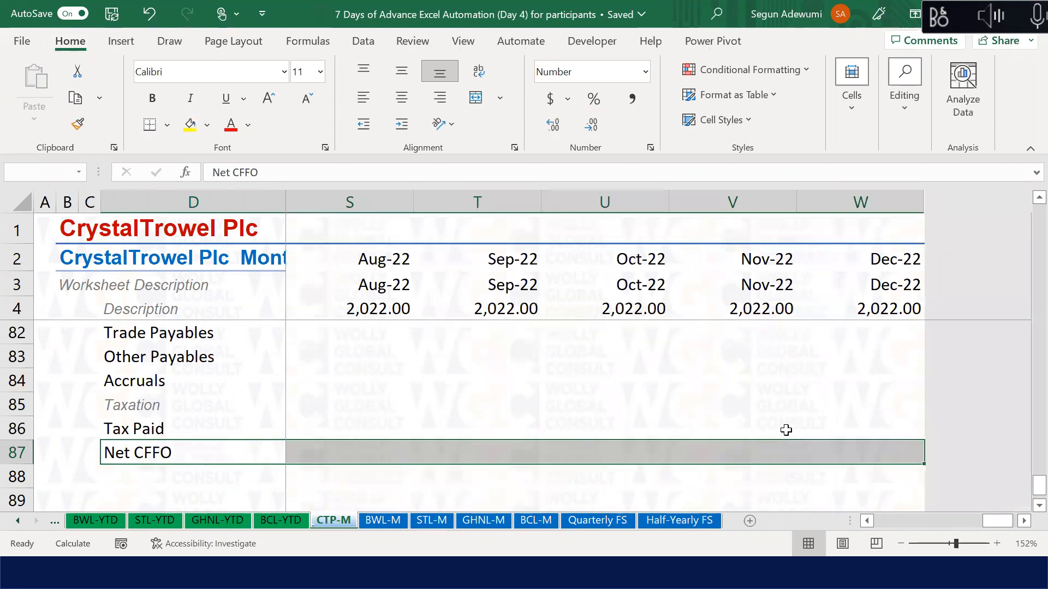
key("alt+h")
key("j")
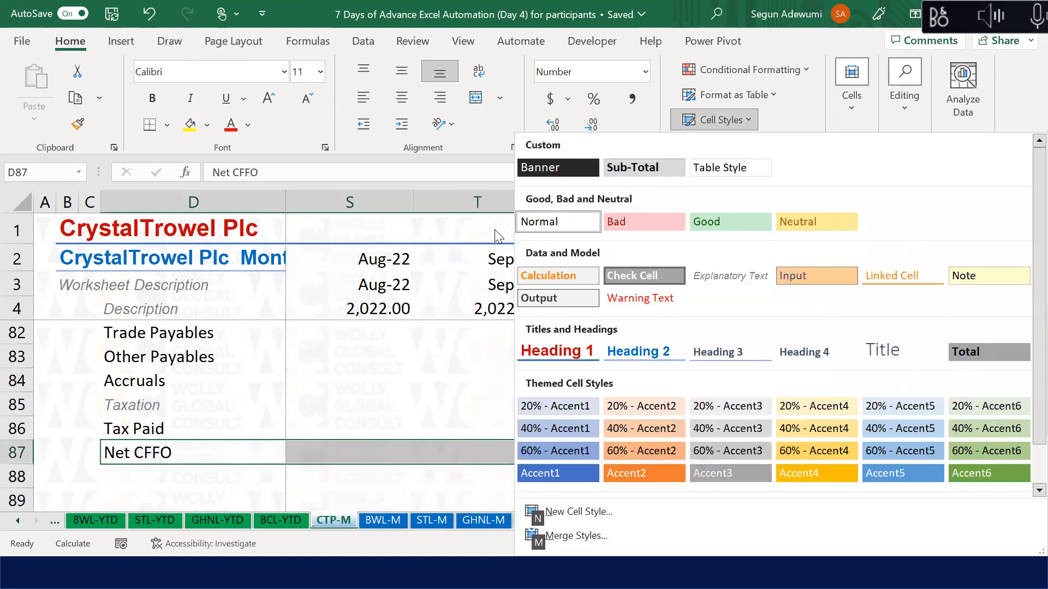
left_click(619, 173)
left_click(154, 461)
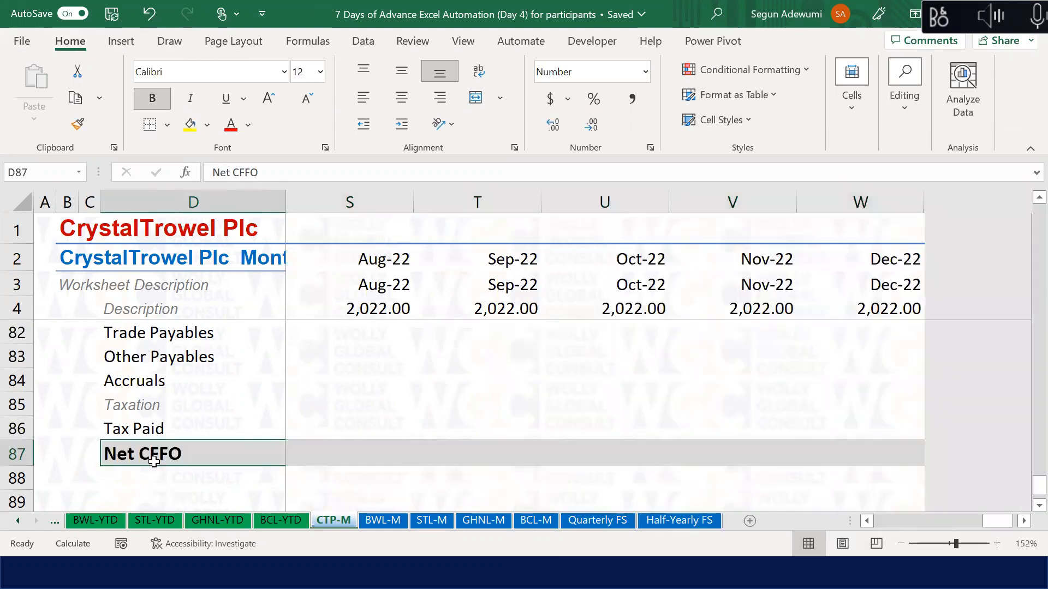
Step: Move back up to the working-capital rows to check the Inventory change formula
key("Left")
key("Left")
key("Left")
key("Up")
key("Up")
key("Right")
key("Right")
key("Right")
key("Right")
key("Up")
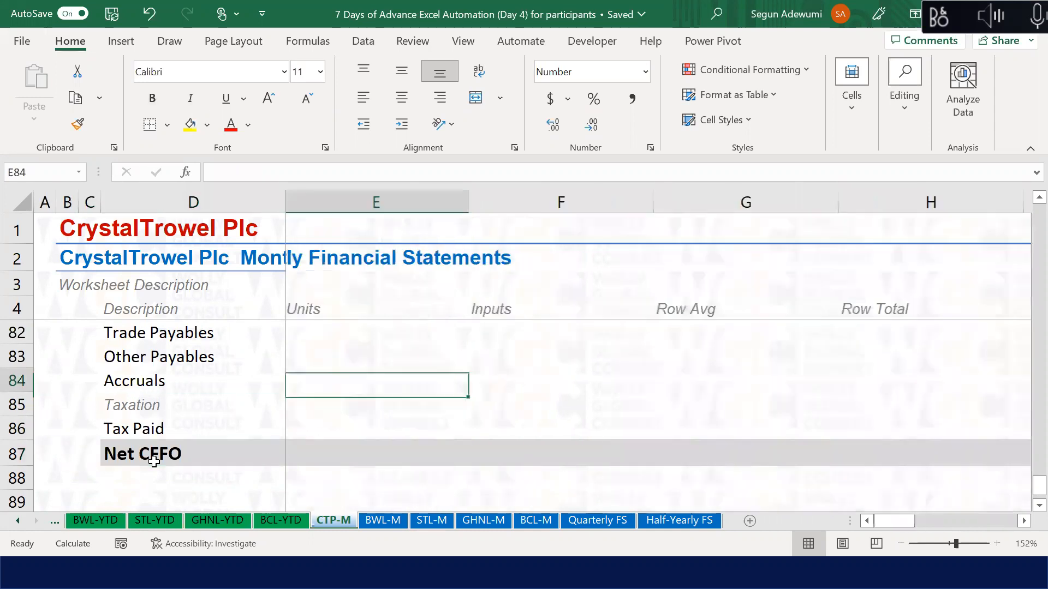
key("Up")
key("Up")
key("Up")
key("Up")
key("Up")
key("Up")
key("Right")
key("Right")
key("Right")
key("Right")
key("Right")
key("Right")
key("Right")
key("Right")
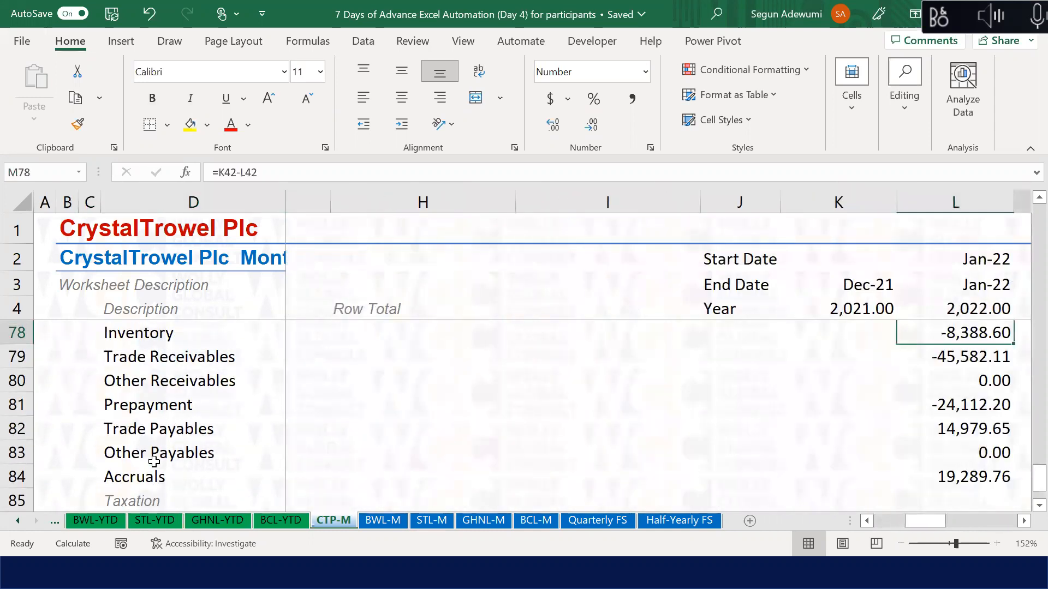
key("Up")
key("Up")
key("Up")
key("Up")
key("Up")
key("Up")
key("Left")
key("Down")
key("Down")
key("Down")
key("Down")
key("Down")
key("Down")
key("Down")
key("Up")
key("Up")
key("Down")
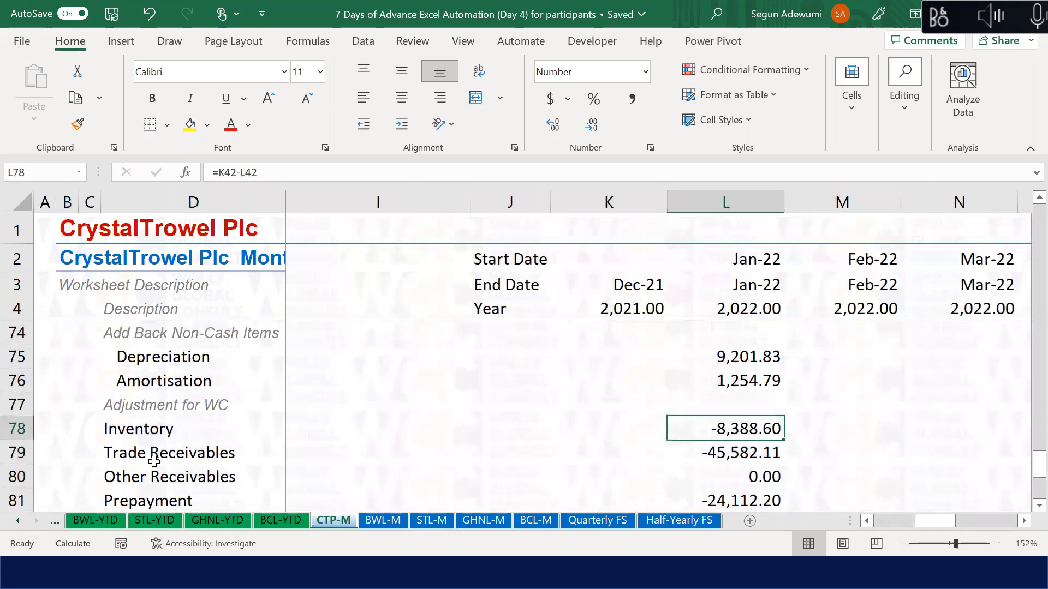
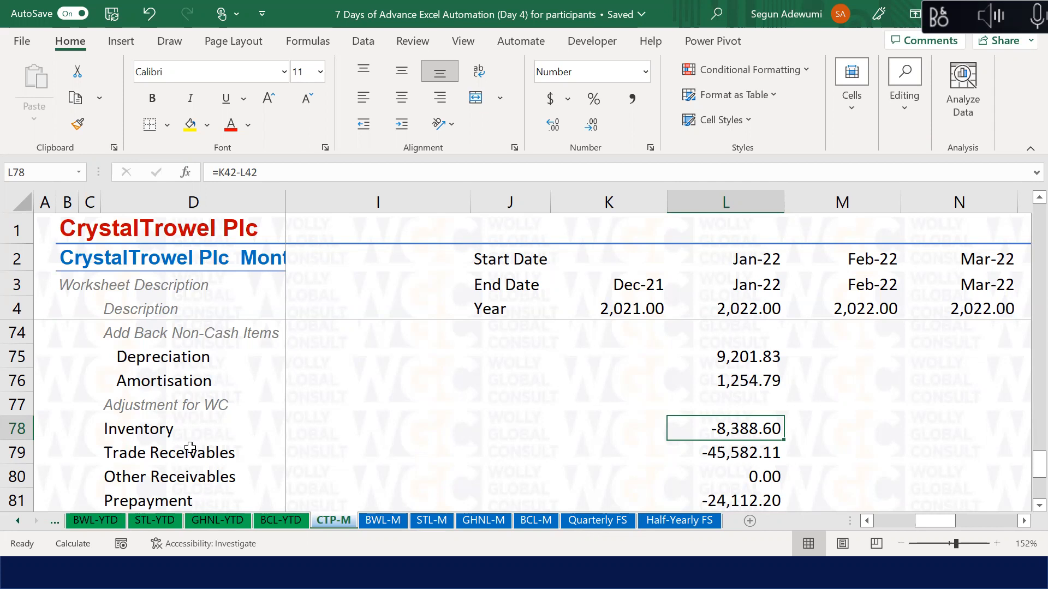
Step: Review the working-capital formulas for Trade Receivables, Trade Payables and Other Payables
key("Down")
key("Down")
key("Down")
key("Down")
key("Down")
key("Down")
key("Up")
key("Up")
key("Up")
key("Up")
key("Up")
key("Up")
key("Down")
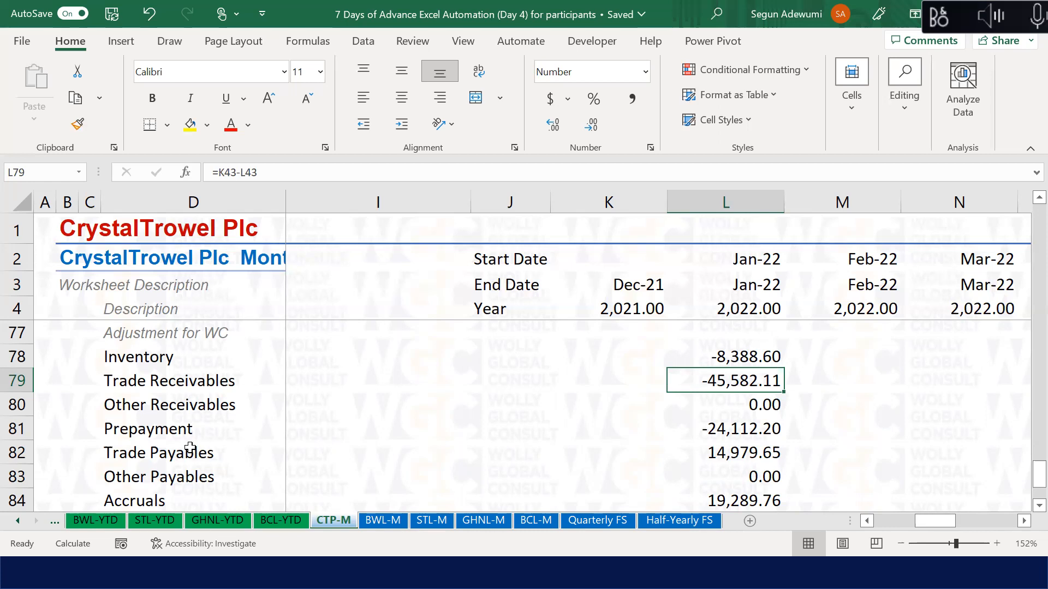
key("Down")
key("Down")
key("Down")
key("Down")
key("Down")
key("Down")
key("Up")
key("Up")
key("Up")
key("Up")
key("Down")
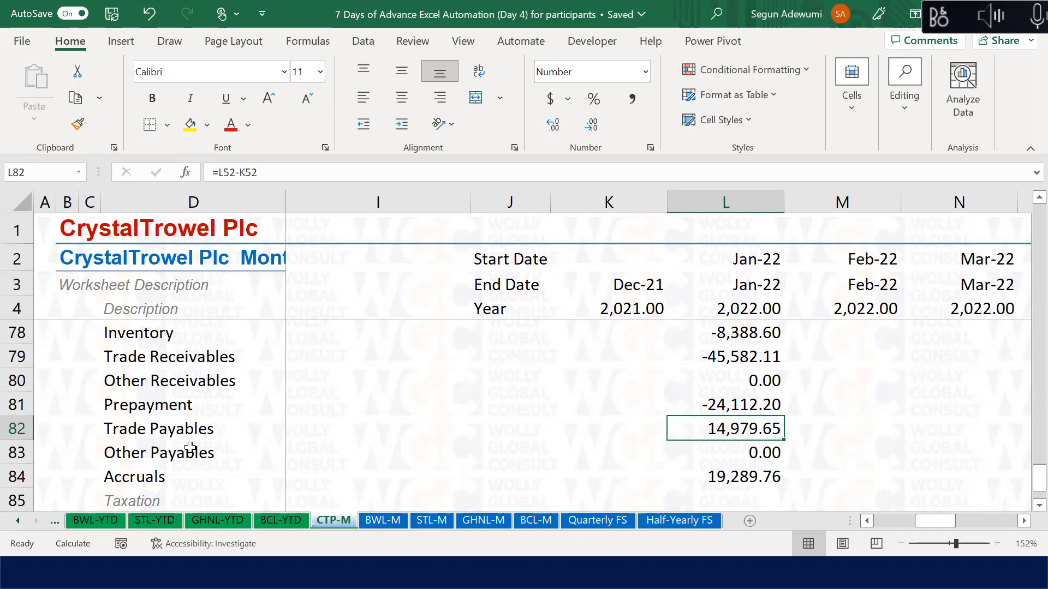
key("Down")
key("Up")
key("Down")
key("Down")
key("Down")
key("Down")
key("Down")
key("Down")
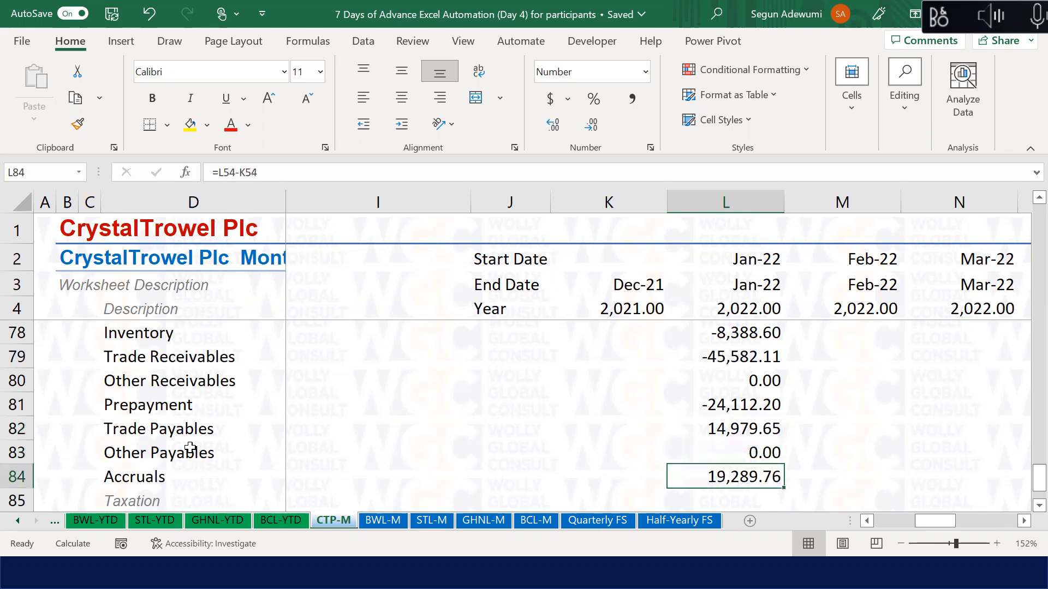
Step: Enter =SUM(L73:L86) in L87 so Jan-22 Net CFFO shows 1,055,039.84
key("Up")
key("Up")
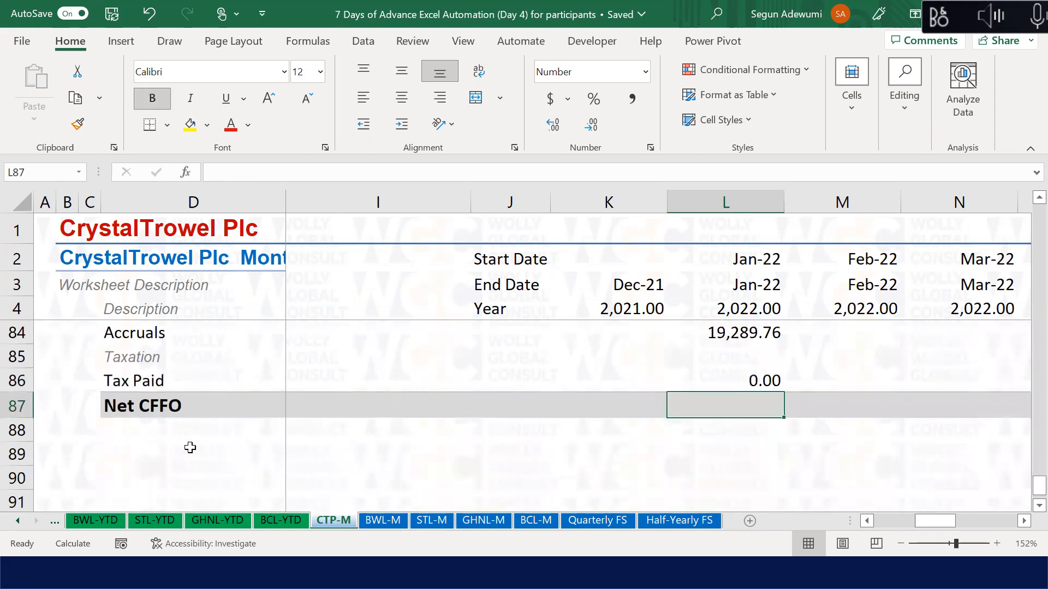
key("Down")
type("=sum(")
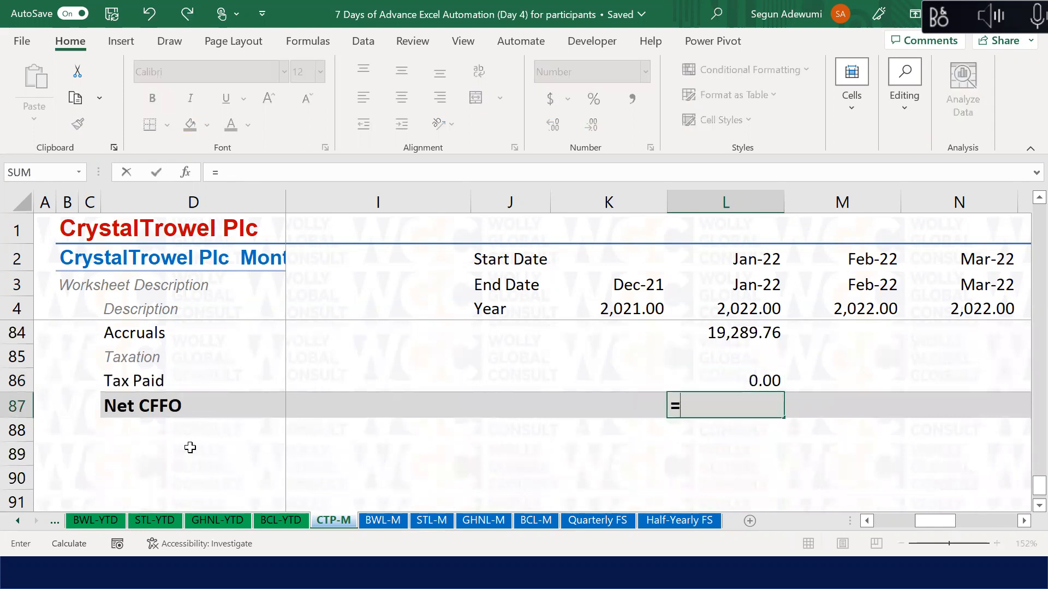
key("Up")
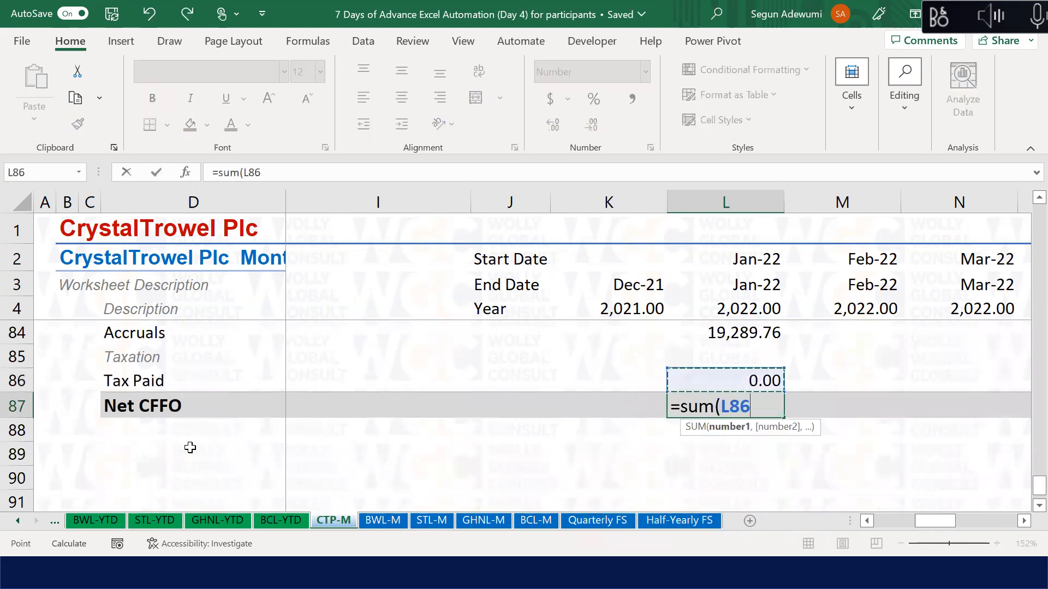
key("ctrl+shift+Up")
key("ctrl+shift+Up")
key("shift+Up")
key("shift+Up")
key("shift+Up")
key("shift+Up")
key("shift+Up")
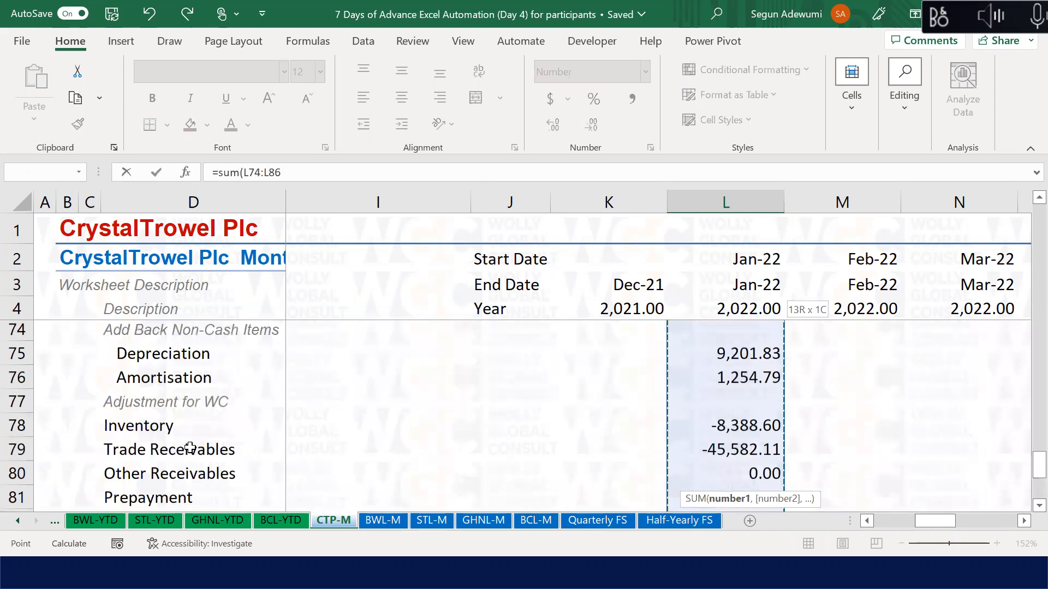
key("Return")
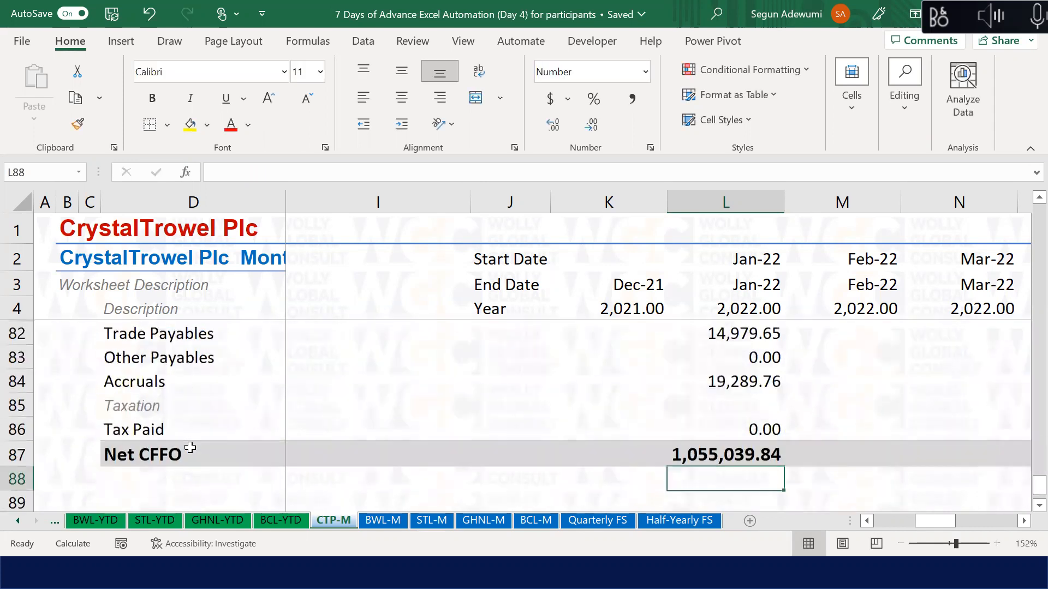
key("Up")
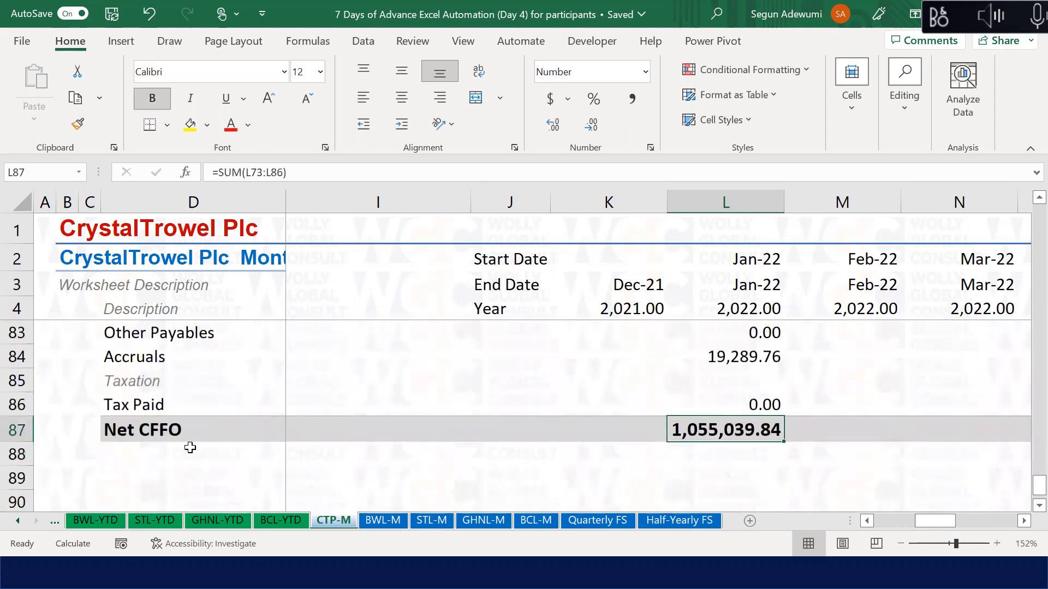
key("Left")
key("Left")
key("Left")
key("Left")
key("Left")
key("Left")
key("Left")
key("Left")
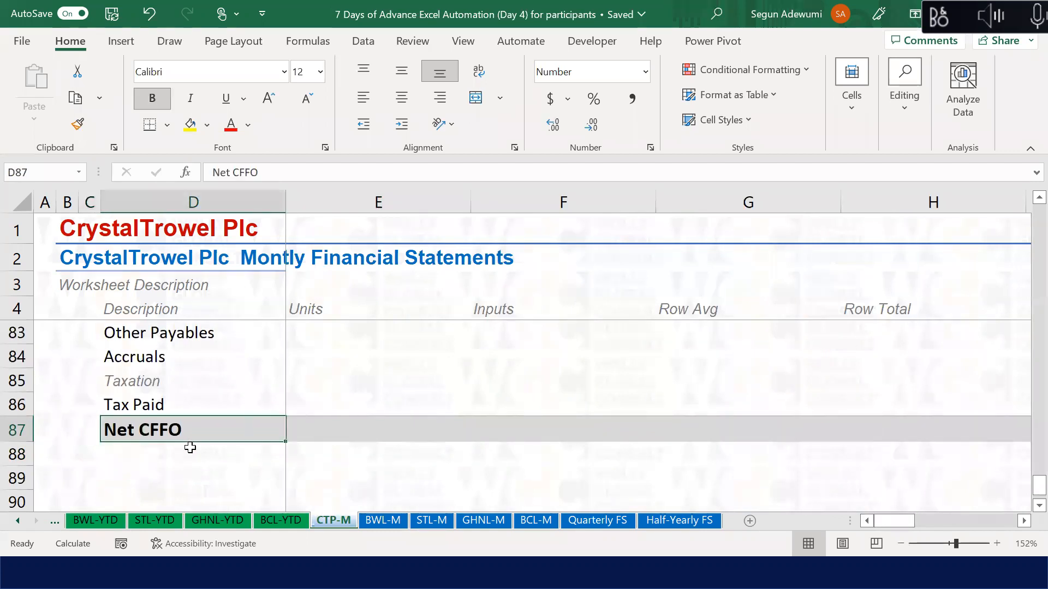
key("Up")
key("Up")
key("Up")
key("Up")
key("Up")
key("Up")
key("Up")
key("Up")
key("Up")
key("Up")
key("Up")
key("Up")
key("Up")
key("Up")
key("Up")
key("Up")
Step: Copy the operating activities heading row 72 and paste it into row 89
left_click(11, 365)
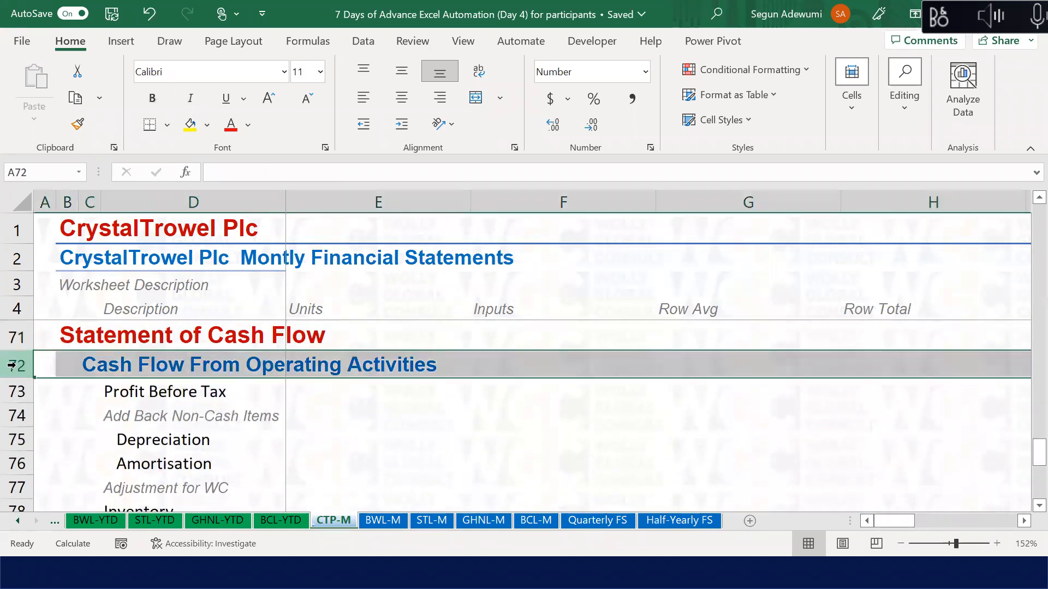
key("ctrl+c")
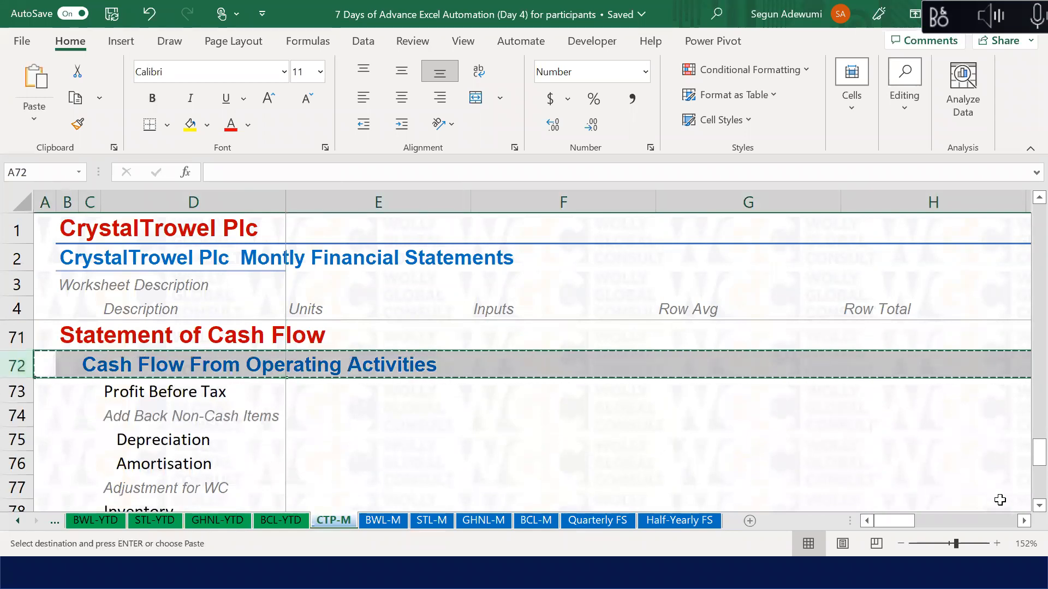
scroll(1024, 517, "down", 3)
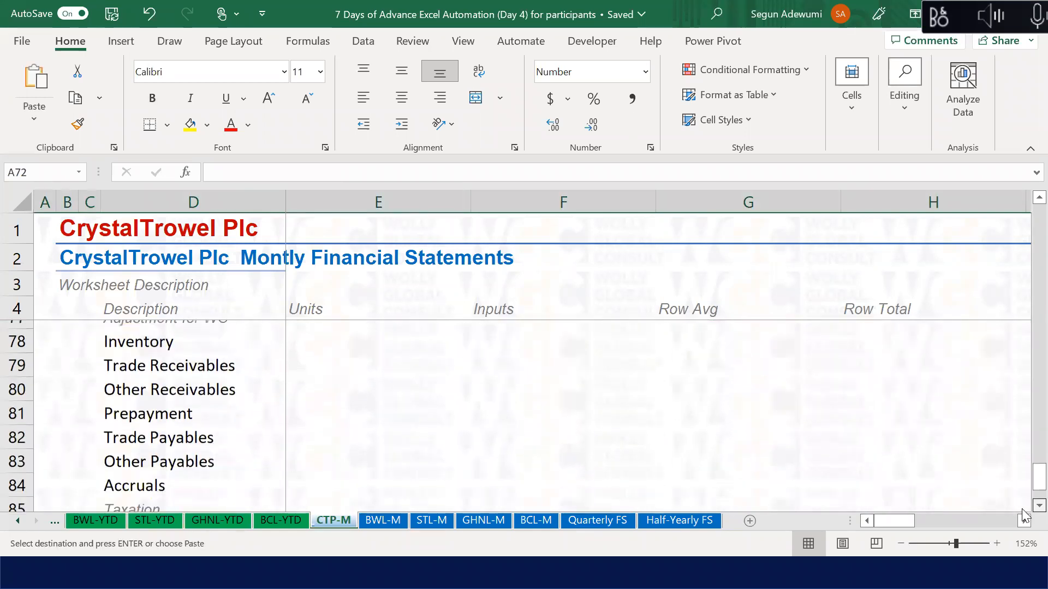
scroll(1024, 516, "down", 1)
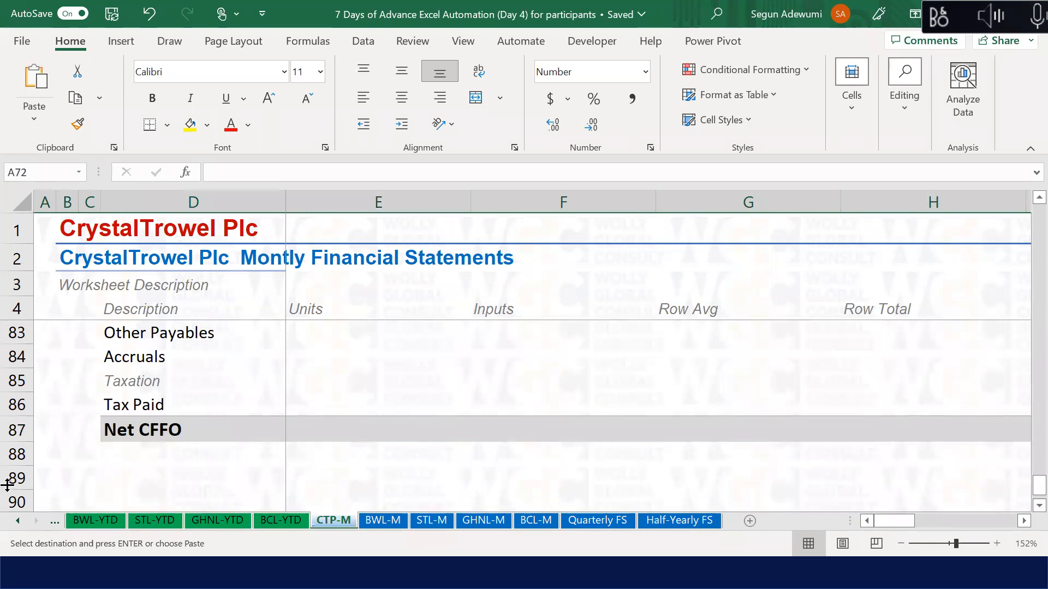
left_click(11, 478)
key("ctrl+v")
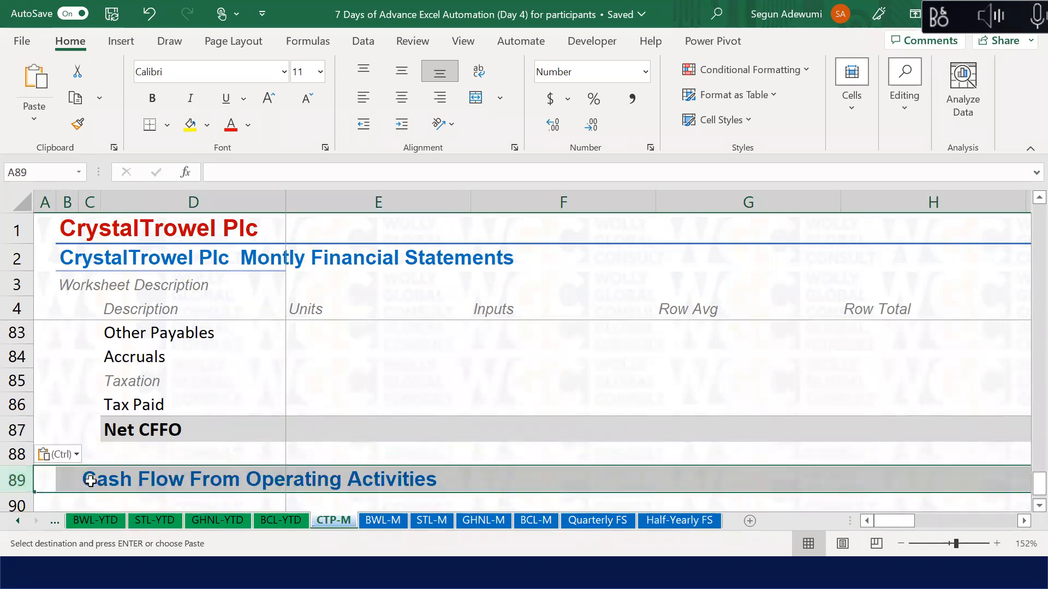
Step: Cancel an accidental edit of the pasted heading and zoom out to show more rows
left_click(90, 480)
type("m")
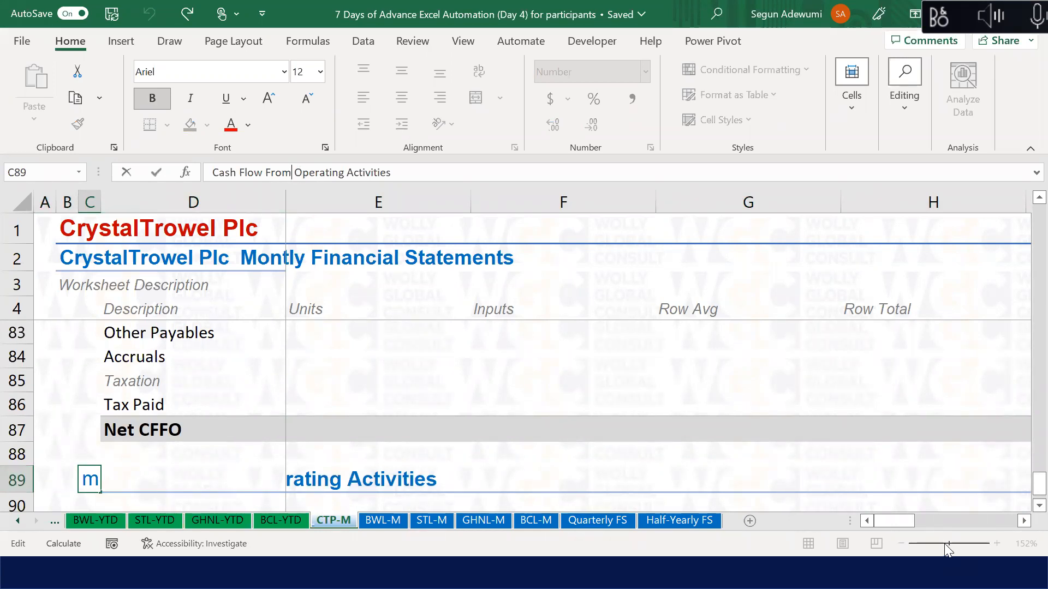
key("Escape")
left_click(744, 290)
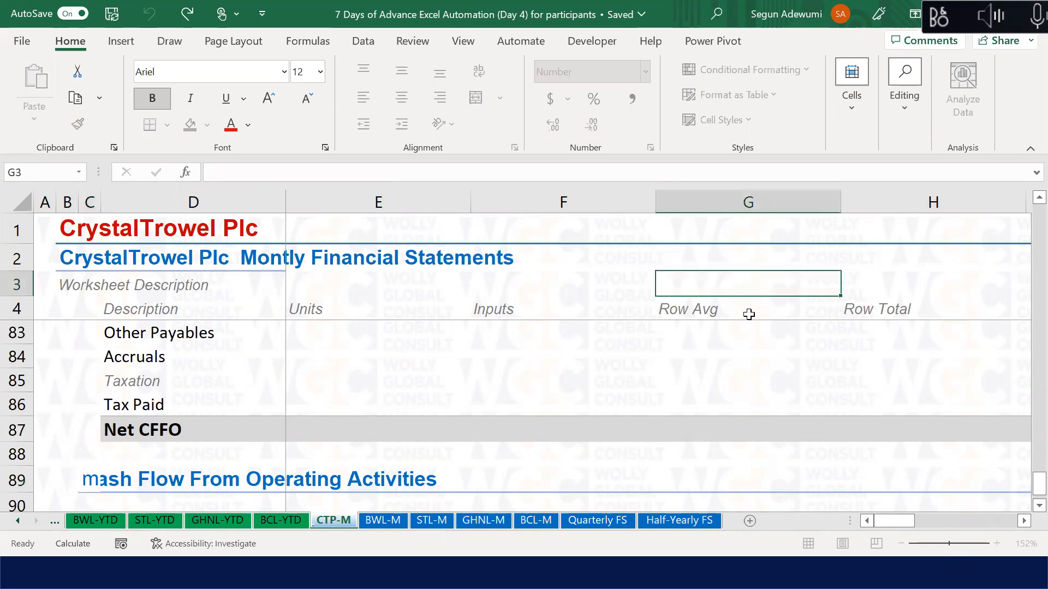
left_click(748, 311)
left_click(949, 544)
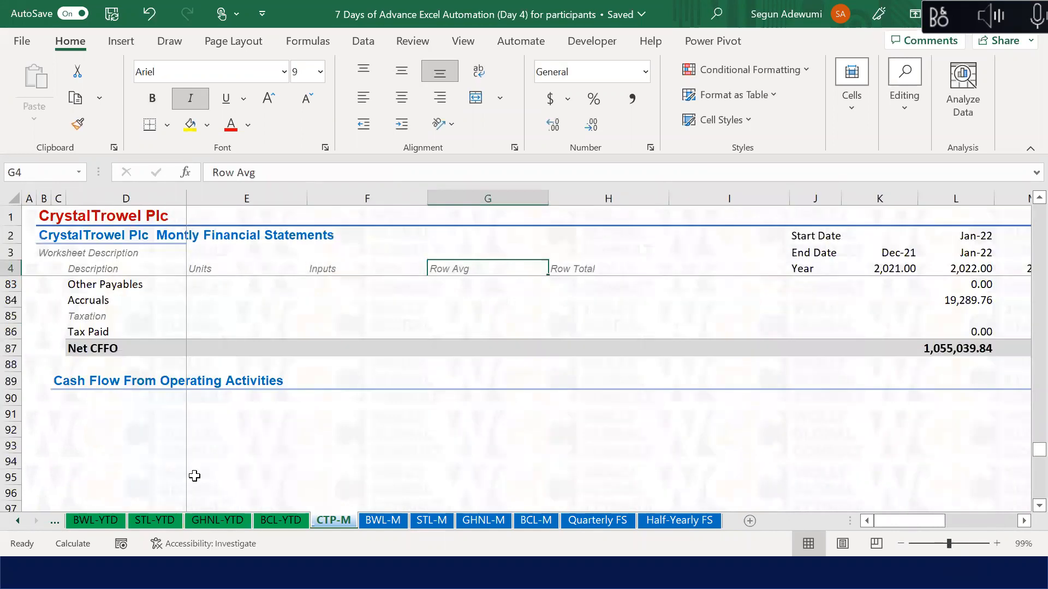
Step: Change the row 89 heading's word Operating to Investing
left_click(129, 385)
left_click(61, 383)
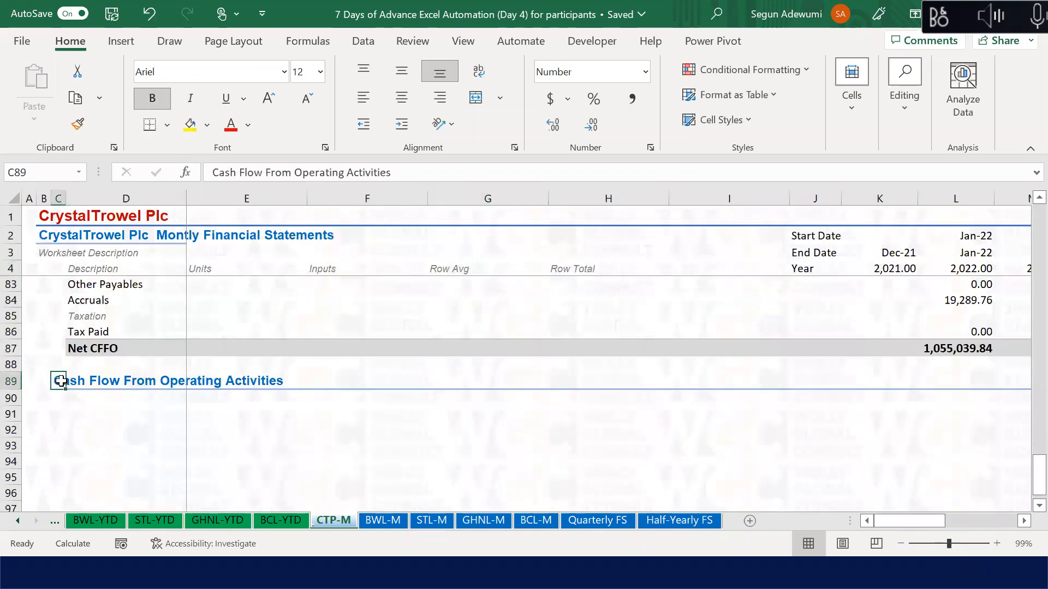
left_click_drag(295, 172, 343, 187)
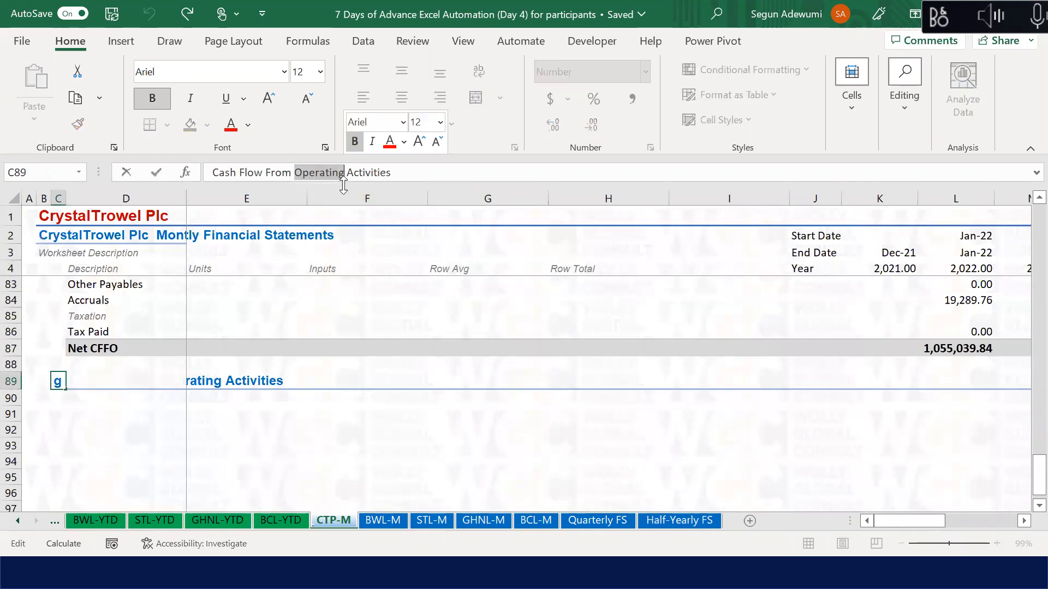
type("Investing")
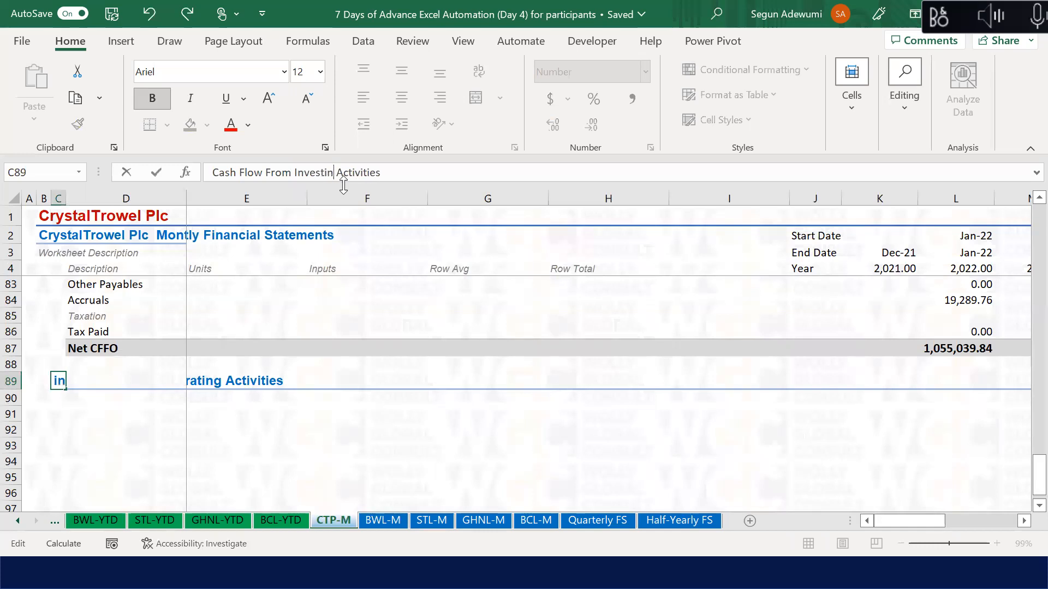
key("Return")
key("Down")
key("Right")
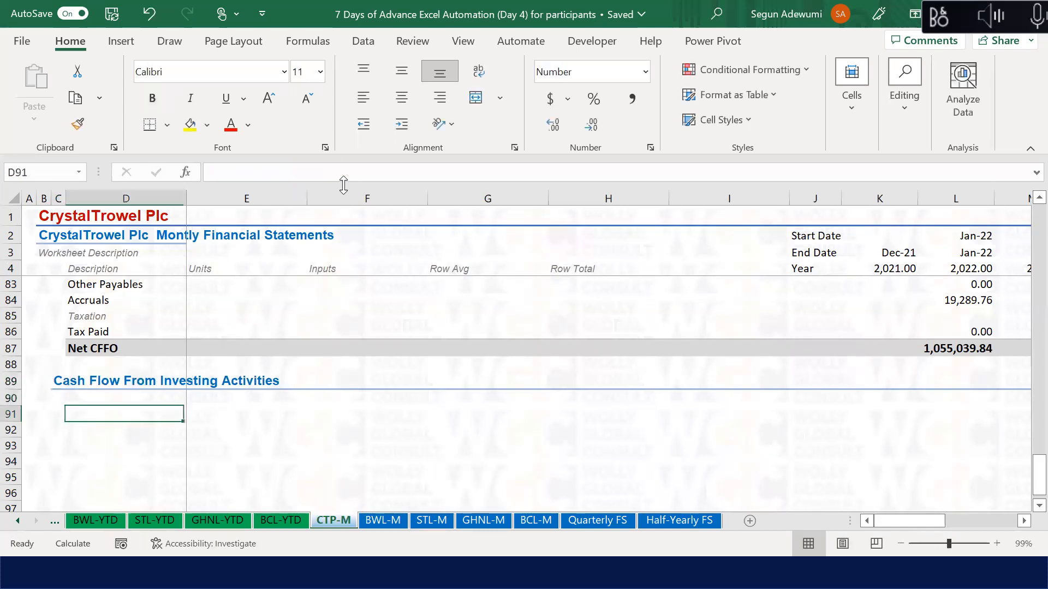
left_click_drag(170, 194, 243, 195)
left_click(117, 400)
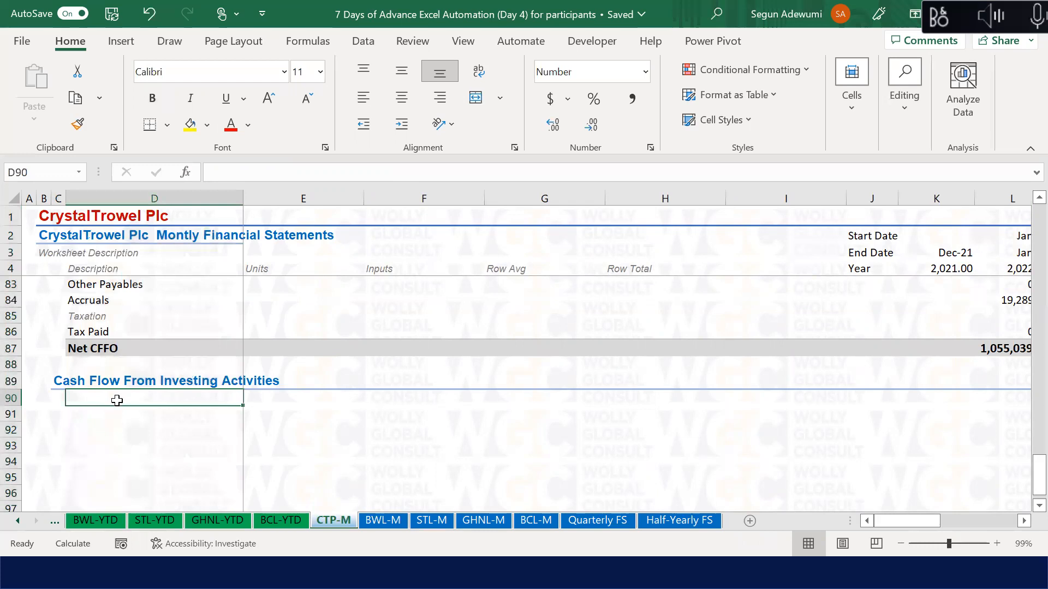
Step: Enter 'Acquisition of PPE' in D90
type("Acquisit")
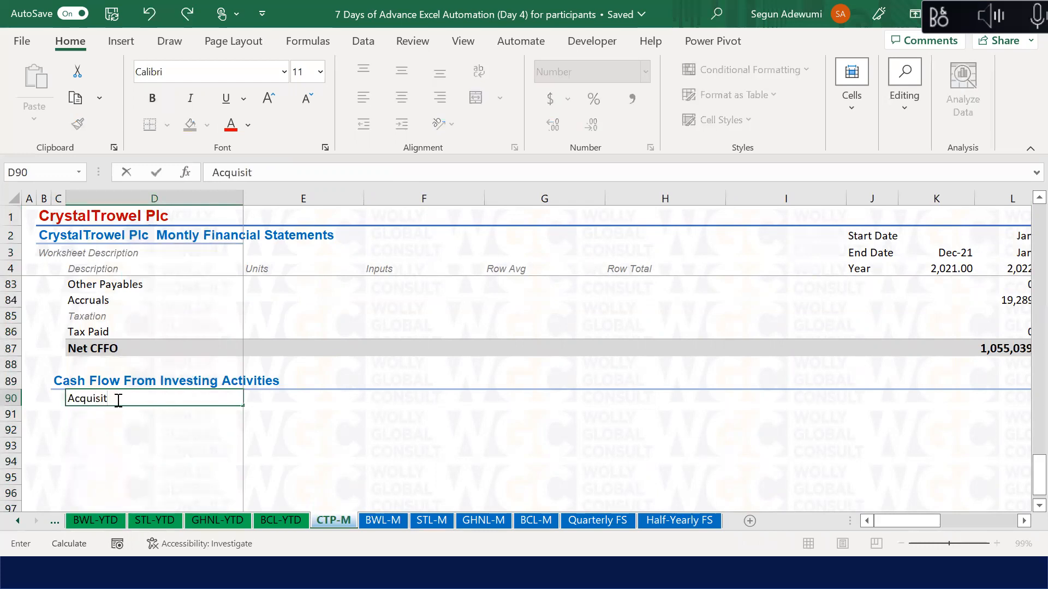
key("BackSpace")
type("tion of PPE")
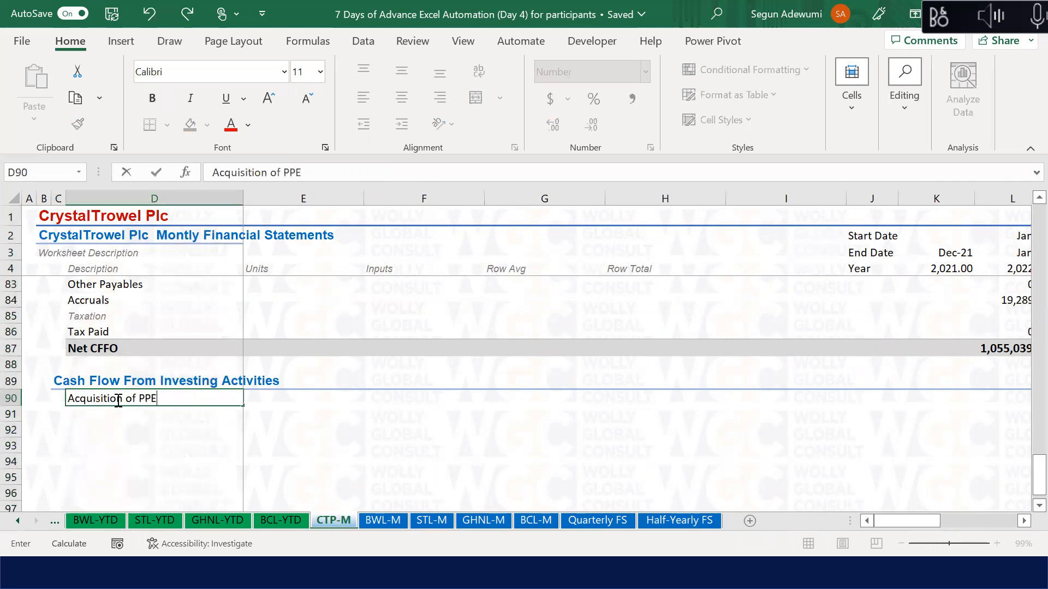
key("Return")
Step: Enter 'Acquisition of Intangible Assets' in D91, overriding the AutoComplete suggestion
type("a")
key("Delete")
key("BackSpace")
type("Acquisi")
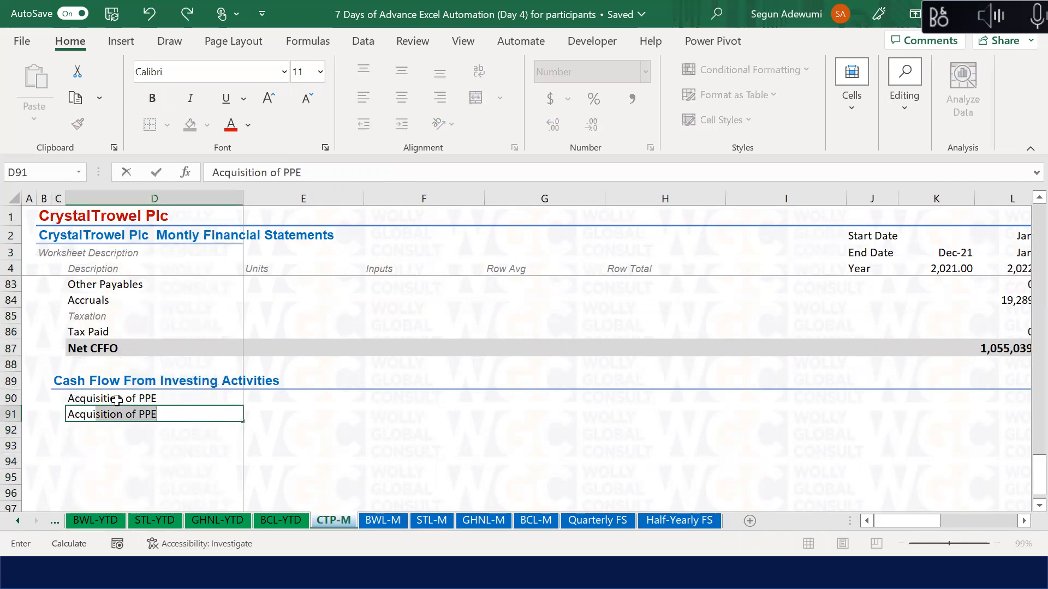
type("tion of Intangible Assets")
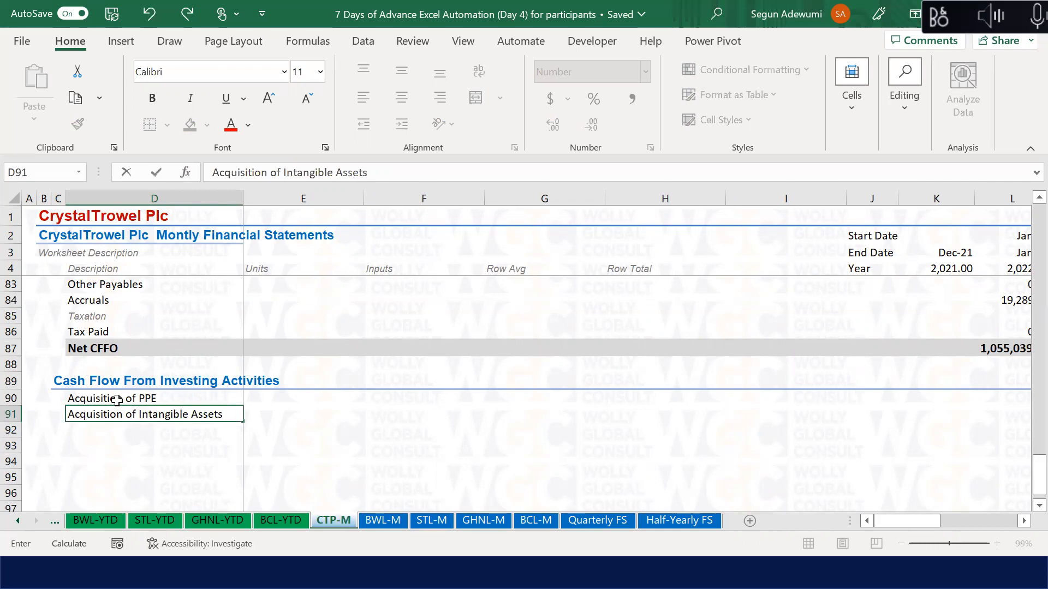
key("Return")
left_click(116, 400)
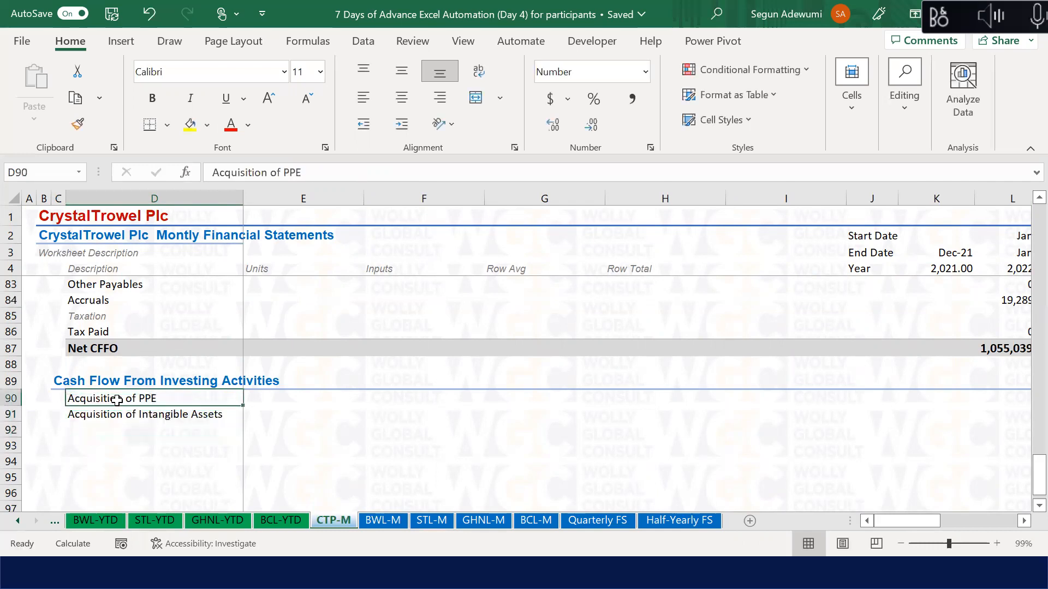
key("shift+Down")
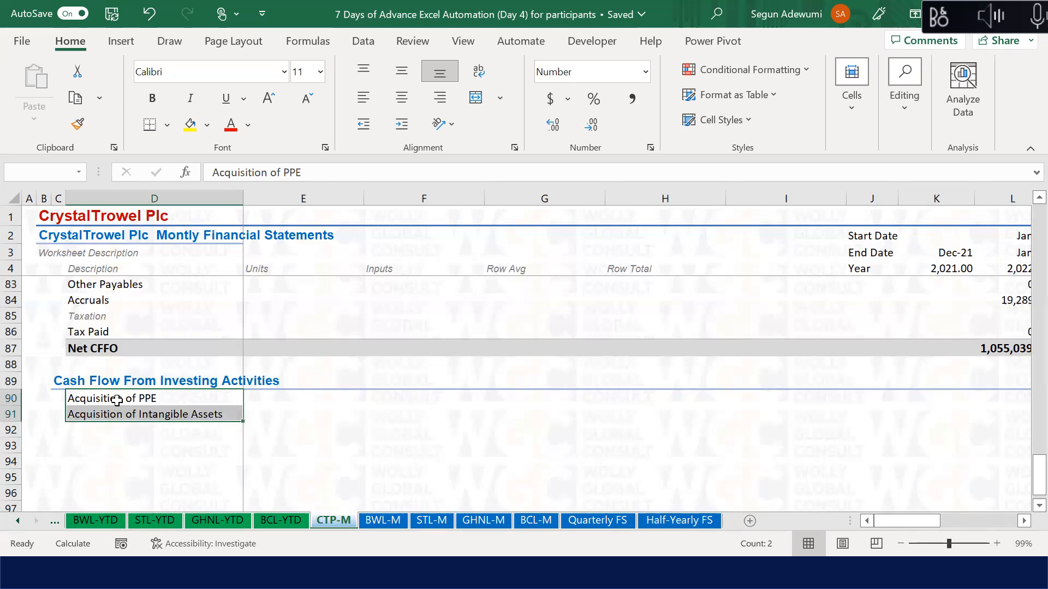
key("Down")
key("Down")
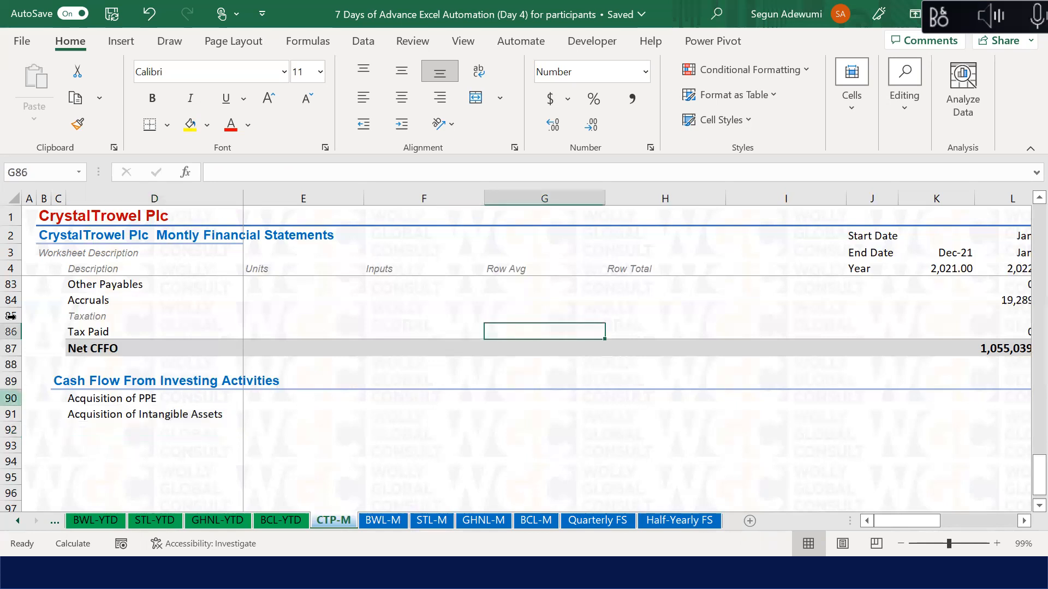
Step: Review the balance sheet labels higher up the CTP-M sheet
key("Up")
key("Up")
key("Up")
key("Up")
key("Up")
key("Up")
key("Up")
key("Up")
key("Up")
key("Up")
key("Up")
key("Up")
key("Up")
key("Up")
key("Up")
key("Up")
key("Up")
key("Up")
key("Up")
key("Up")
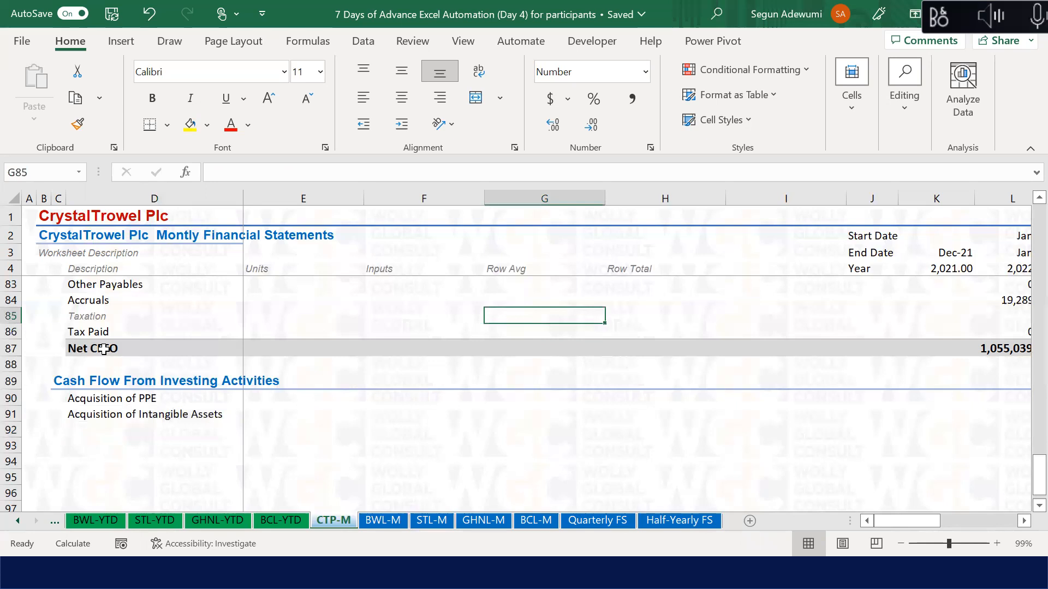
key("Up")
key("Up")
key("Up")
key("Up")
key("Up")
key("Up")
key("Up")
key("Up")
key("Up")
key("Up")
key("Up")
key("Up")
key("Up")
key("Up")
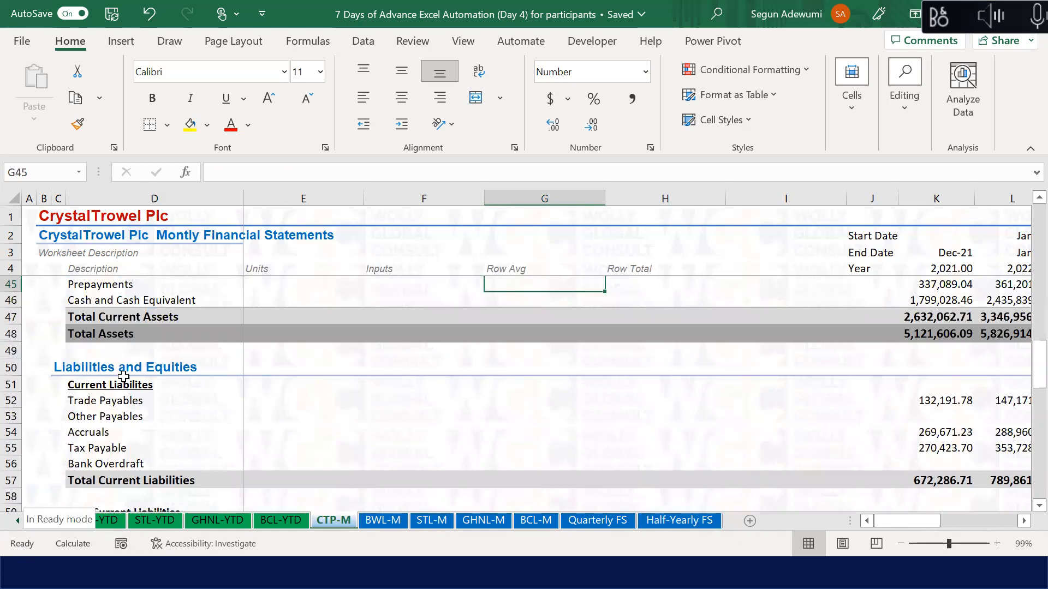
left_click(127, 394)
left_click(85, 317)
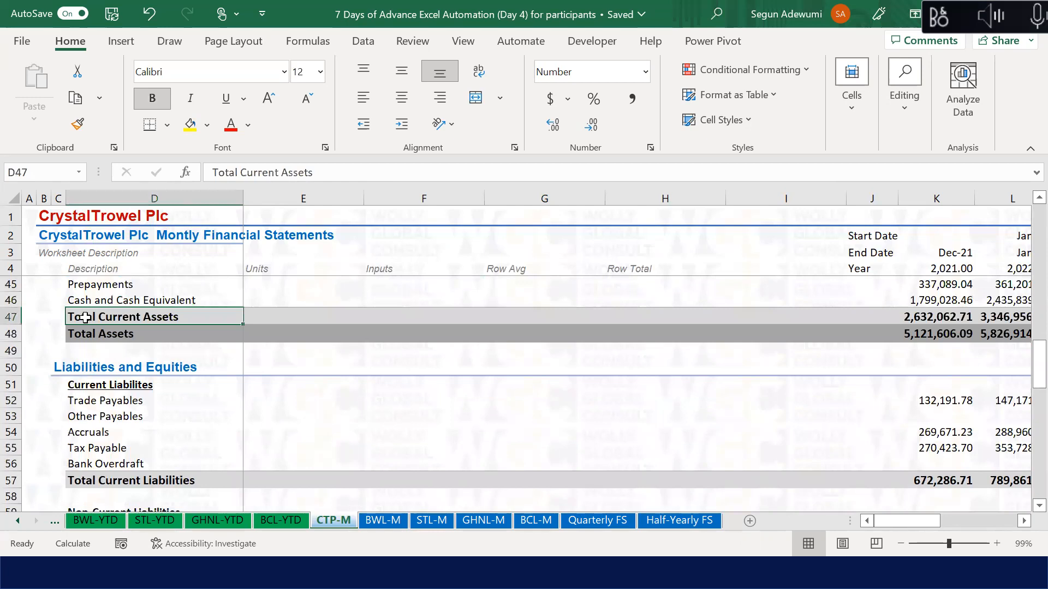
key("Up")
key("Up")
key("Up")
key("Up")
key("Up")
key("Up")
key("Up")
key("Up")
key("Up")
key("Up")
key("Up")
key("Up")
key("Up")
key("Up")
key("Up")
key("Up")
key("Up")
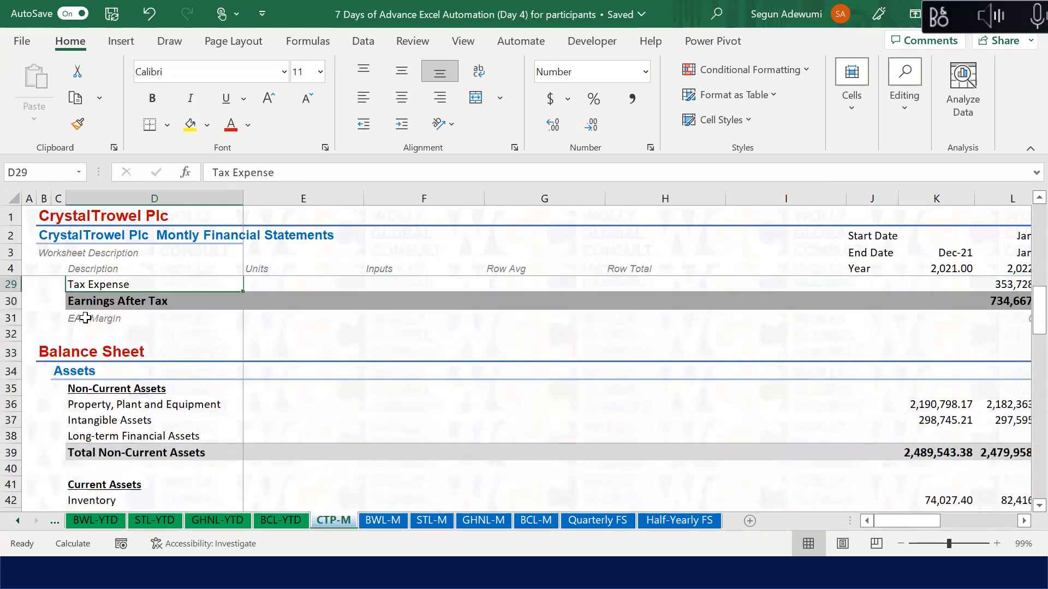
key("Down")
key("Down")
key("Down")
key("Left")
key("Left")
key("Right")
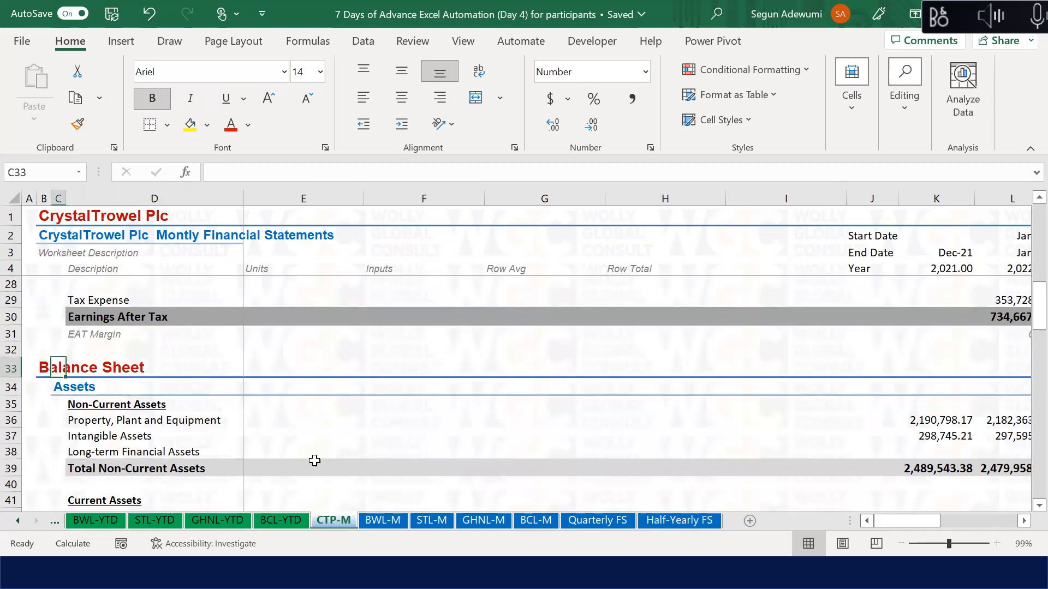
left_click(40, 366)
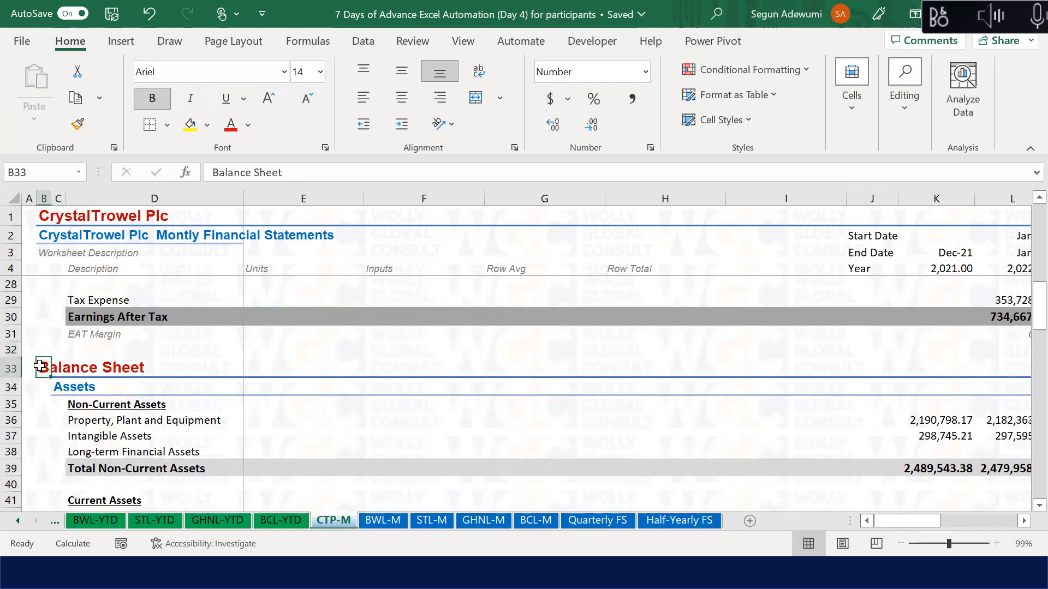
left_click(111, 451)
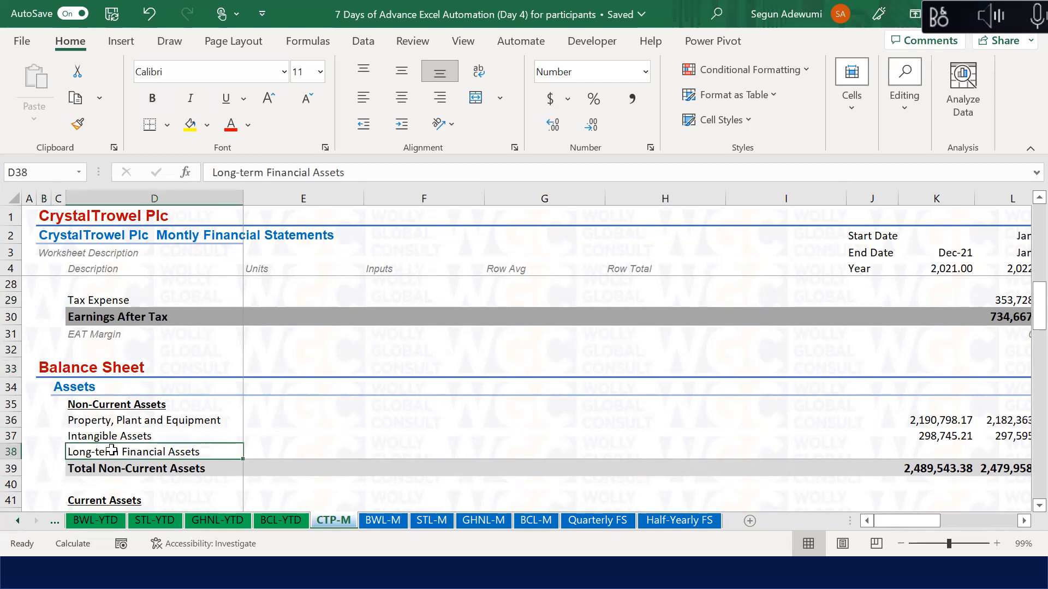
Step: Look through the BWL-M, STL-M, GHNL-M and BCL-M sheets, then return to CTP-M
left_click(383, 524)
left_click(433, 520)
left_click(480, 520)
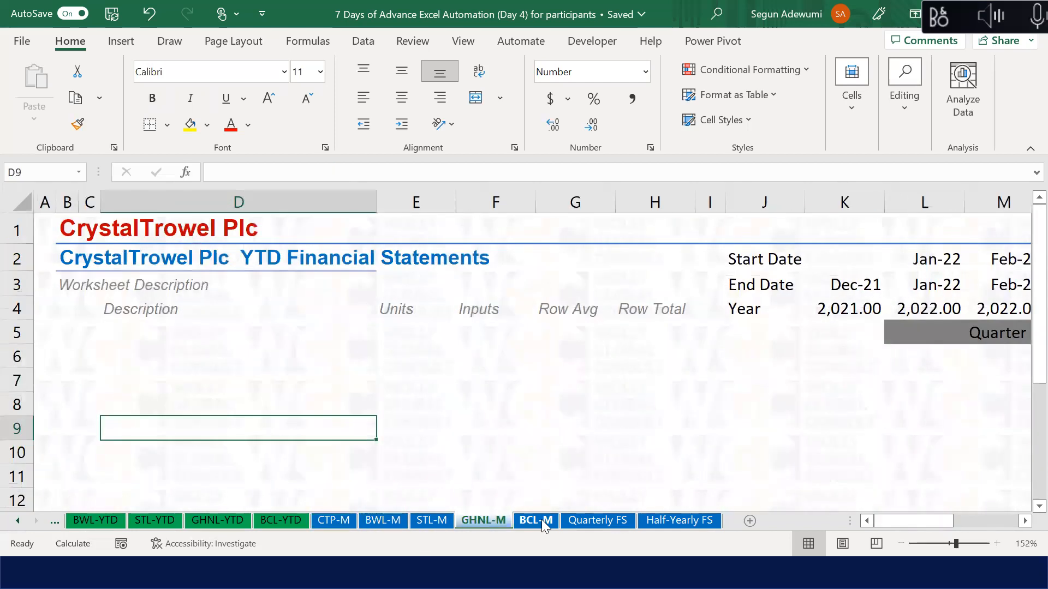
left_click(542, 521)
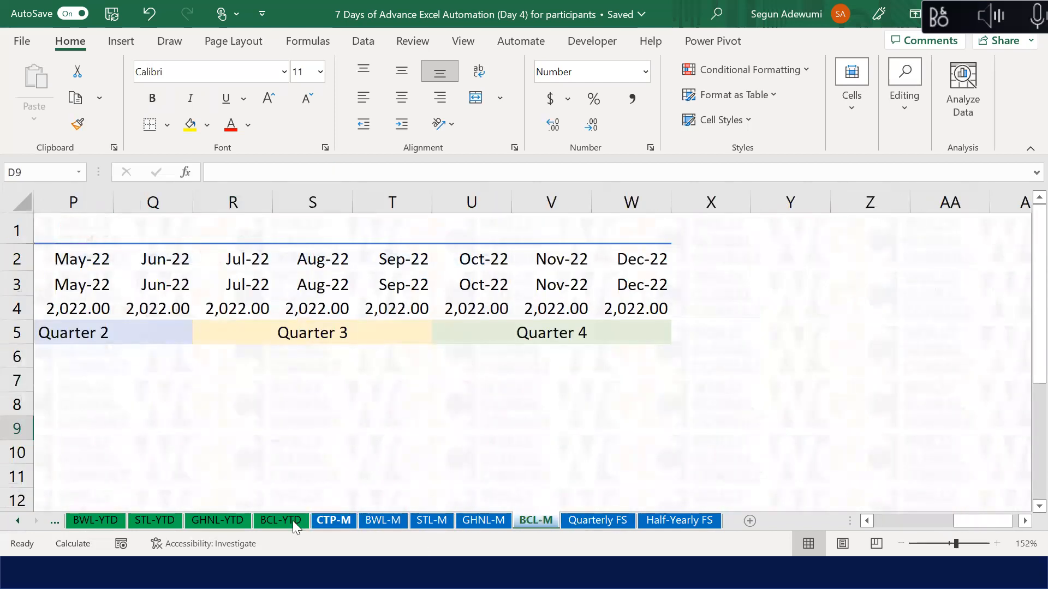
left_click(335, 520)
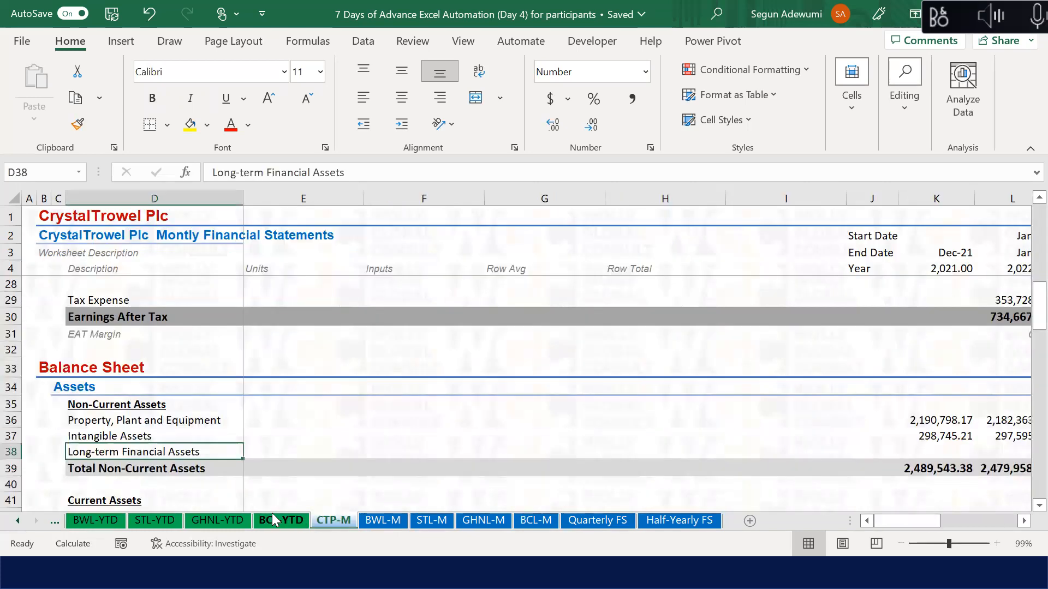
Step: Copy the Net CFFO row D87:L87
left_click(96, 386)
key("Down")
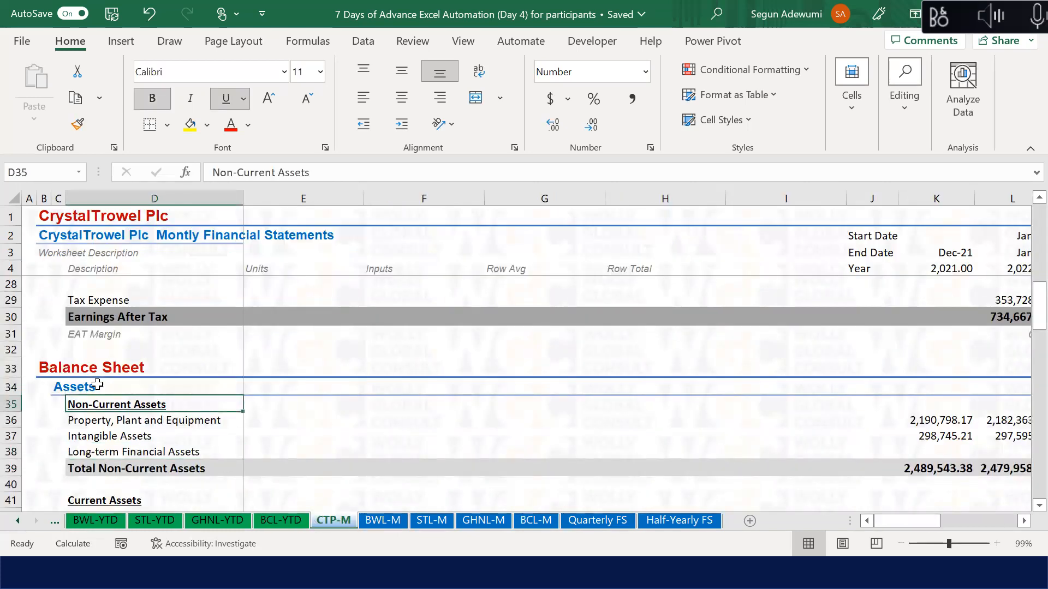
key("Down")
key("Down")
key("Down")
key("Down")
key("Down")
key("Down")
key("Down")
key("Down")
key("Down")
key("Down")
key("Down")
key("Down")
key("Down")
key("Down")
key("Down")
key("Down")
key("Down")
key("Down")
key("Down")
key("Down")
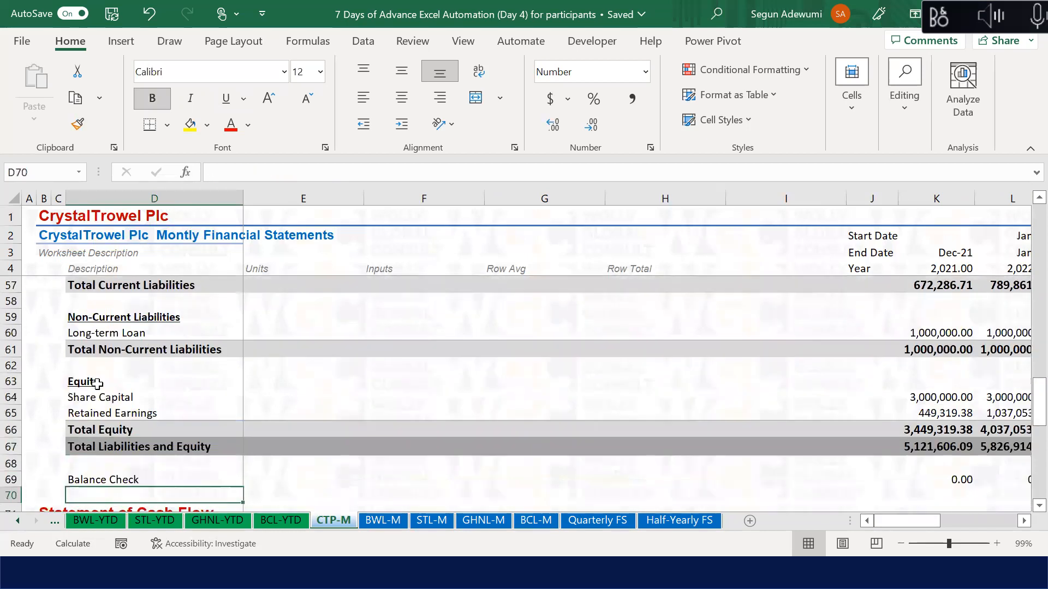
key("Down")
key("Down")
key("Down")
key("Down")
key("Down")
key("Down")
key("Down")
key("Down")
key("Down")
key("Down")
key("Down")
key("Down")
key("Down")
key("Down")
key("Down")
key("Down")
key("Down")
key("Down")
key("Down")
key("Down")
key("Up")
key("Up")
key("Up")
key("Up")
key("Up")
key("Up")
key("Down")
key("Down")
key("Down")
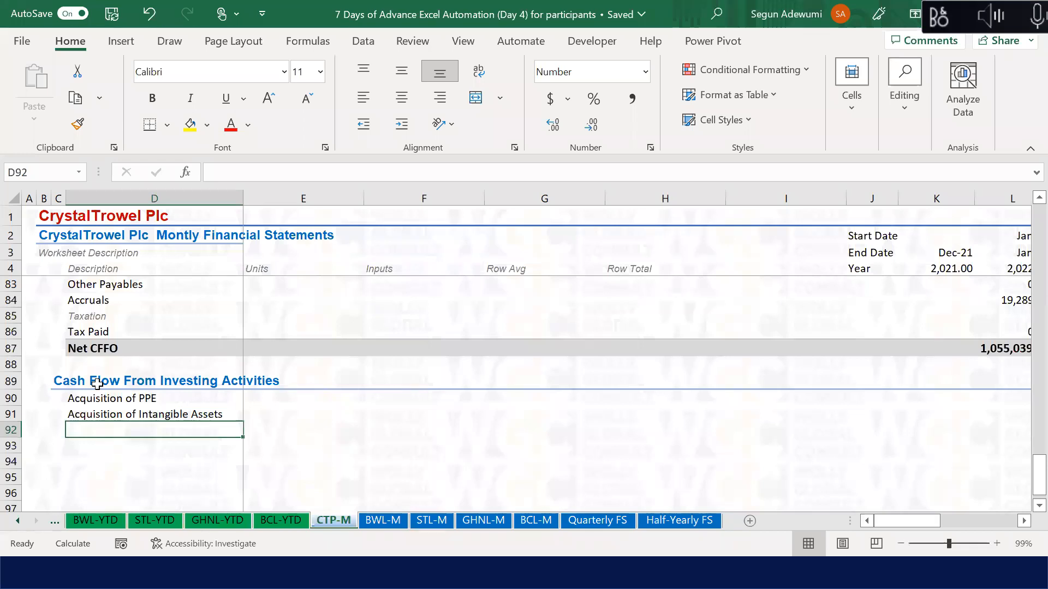
left_click(84, 345)
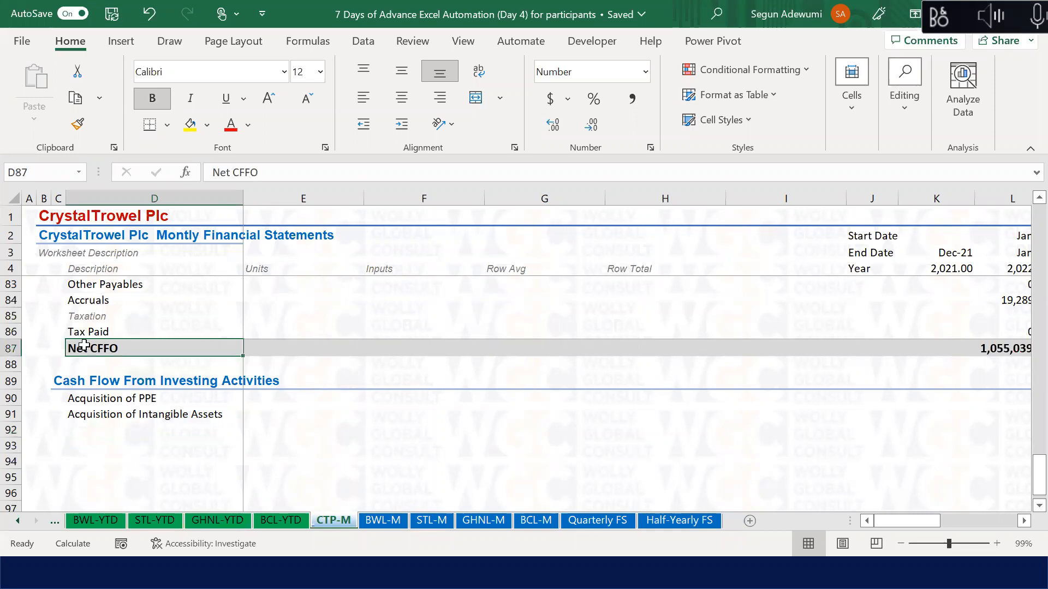
key("ctrl+shift+Right")
key("ctrl+c")
Step: Paste the total row into D92 and relabel it 'Net CFFI'
left_click(101, 430)
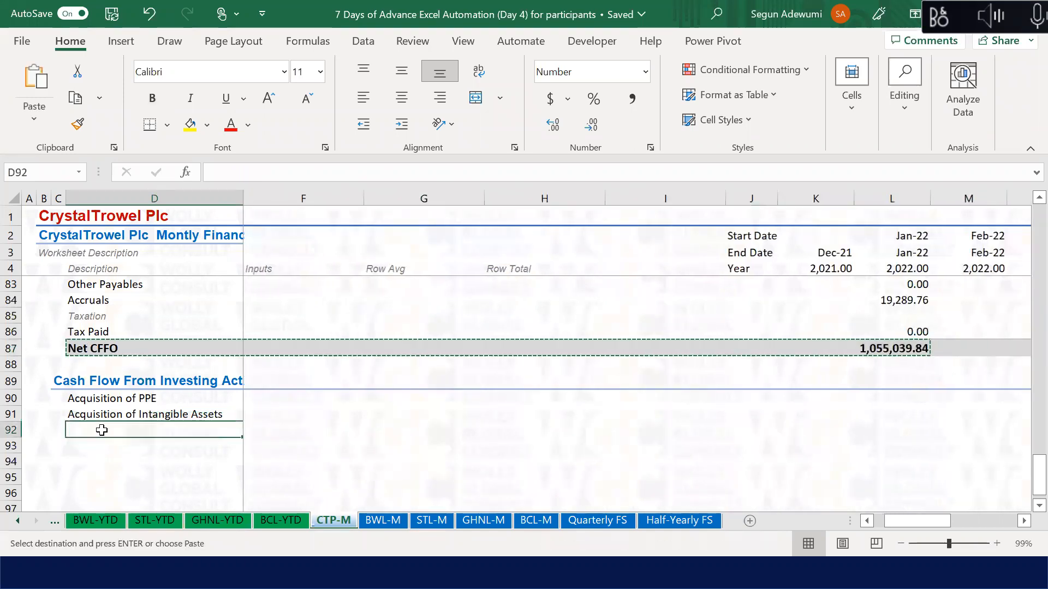
key("Return")
left_click(101, 430)
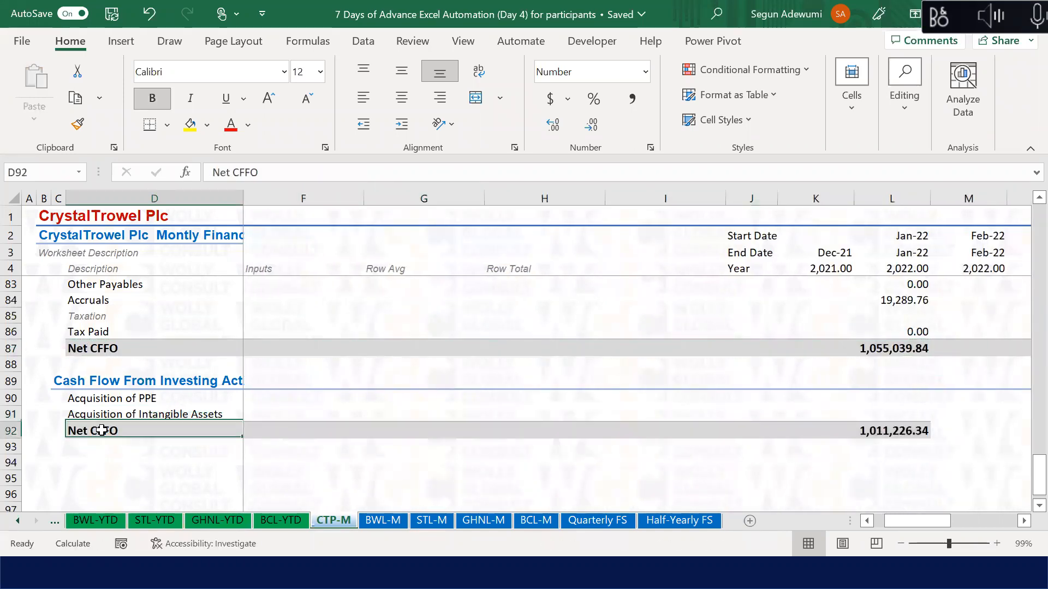
left_click(251, 172)
key("BackSpace")
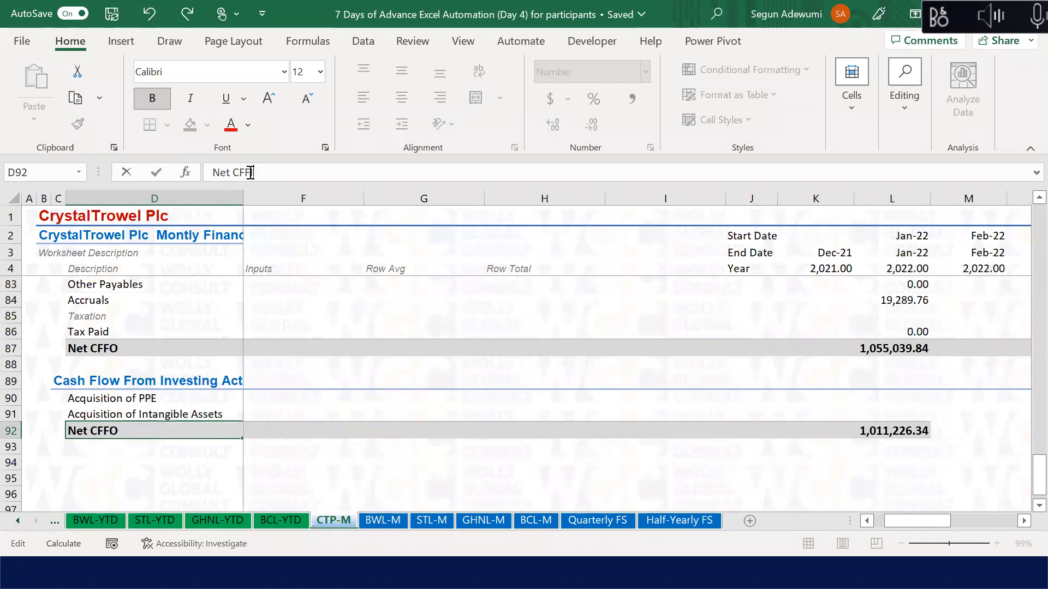
key("Return")
key("Return")
key("Return")
key("Return")
key("Up")
key("Up")
key("Up")
key("Up")
key("Up")
key("Up")
key("Up")
key("Up")
key("Up")
key("Up")
Step: Fill the SUM total across L92:W92, then clear the Jan-22 cell L92
key("Down")
key("Down")
key("Down")
key("Down")
key("Right")
key("Right")
key("Right")
key("Right")
key("Right")
key("Right")
key("Right")
key("Right")
key("Right")
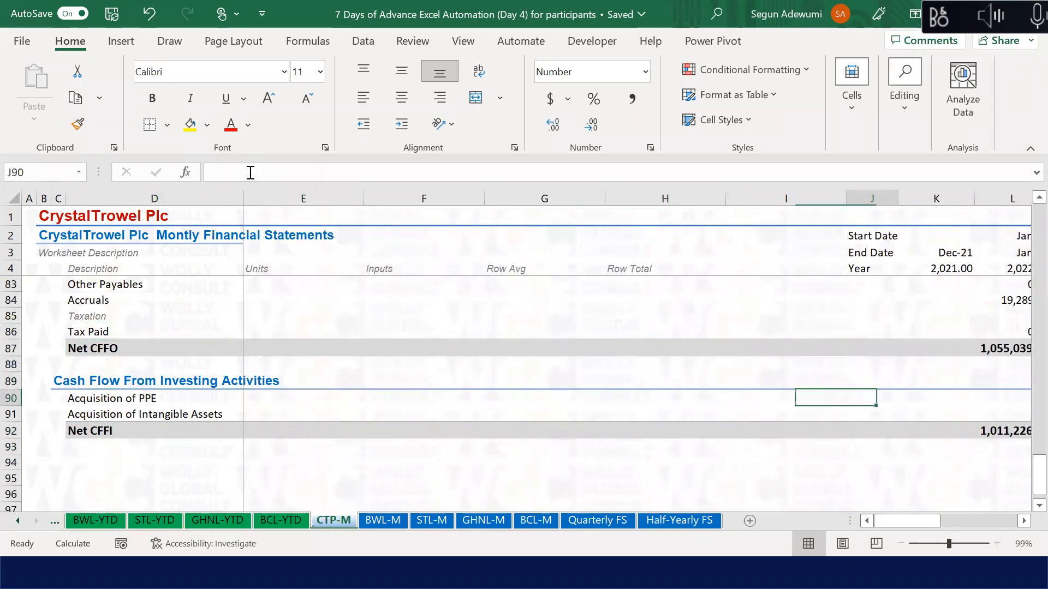
key("Left")
key("Down")
key("Down")
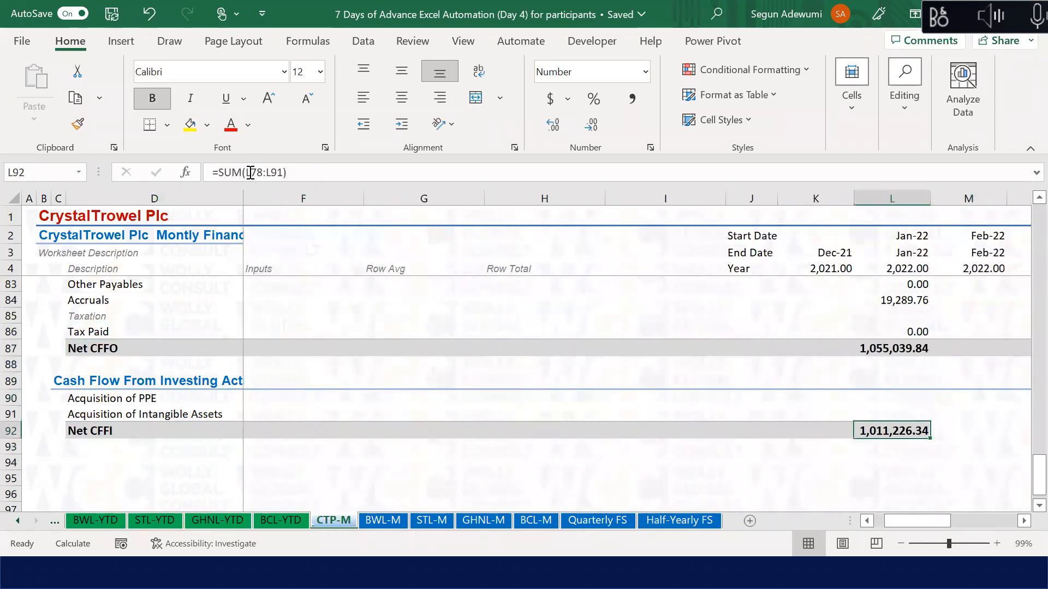
key("ctrl+shift+Right")
key("ctrl+r")
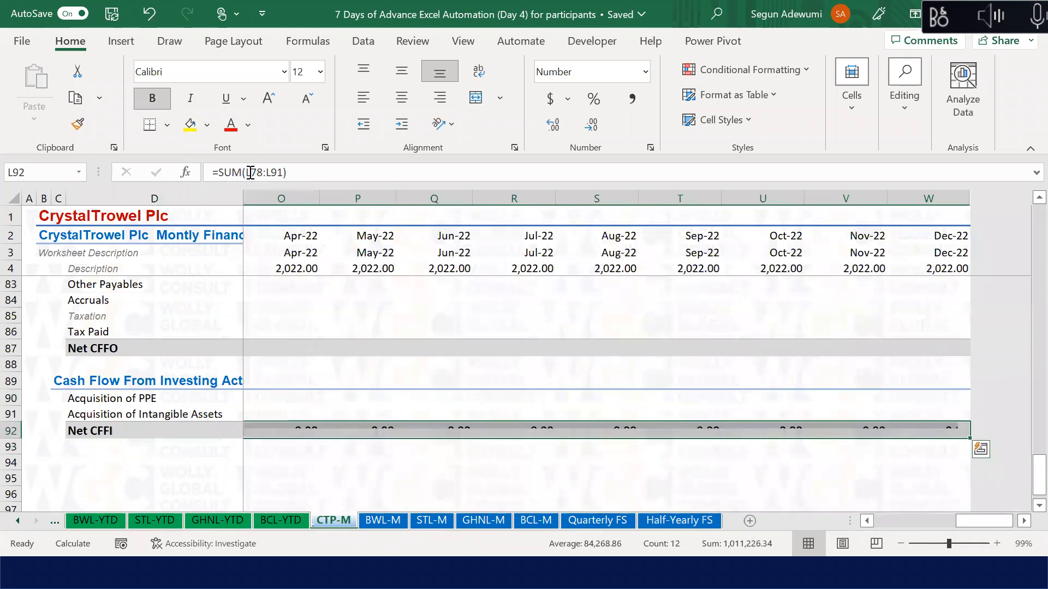
key("Left")
key("Right")
key("Delete")
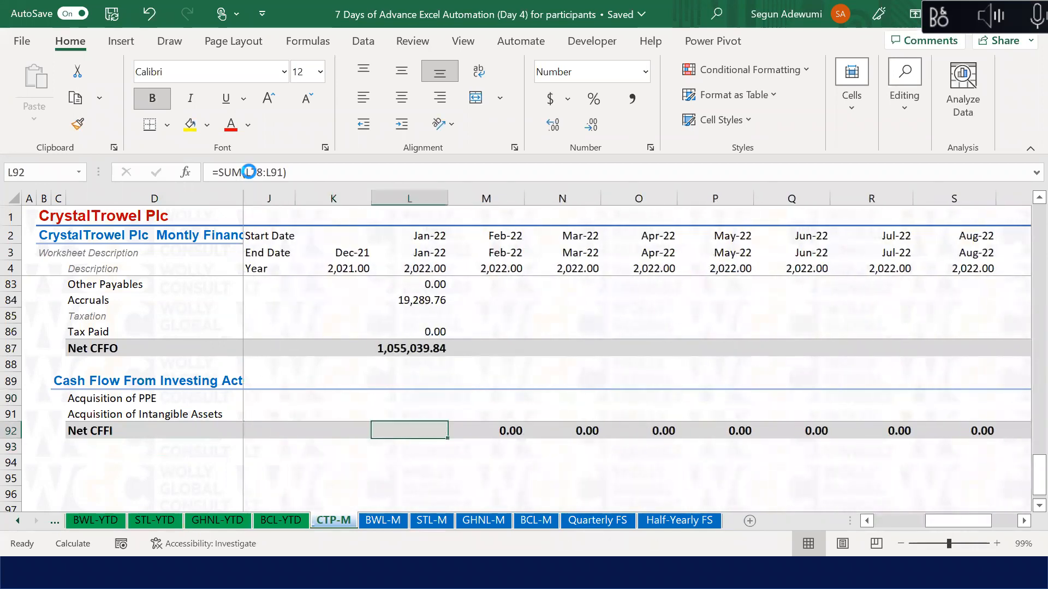
key("Down")
key("Up")
key("Up")
key("Up")
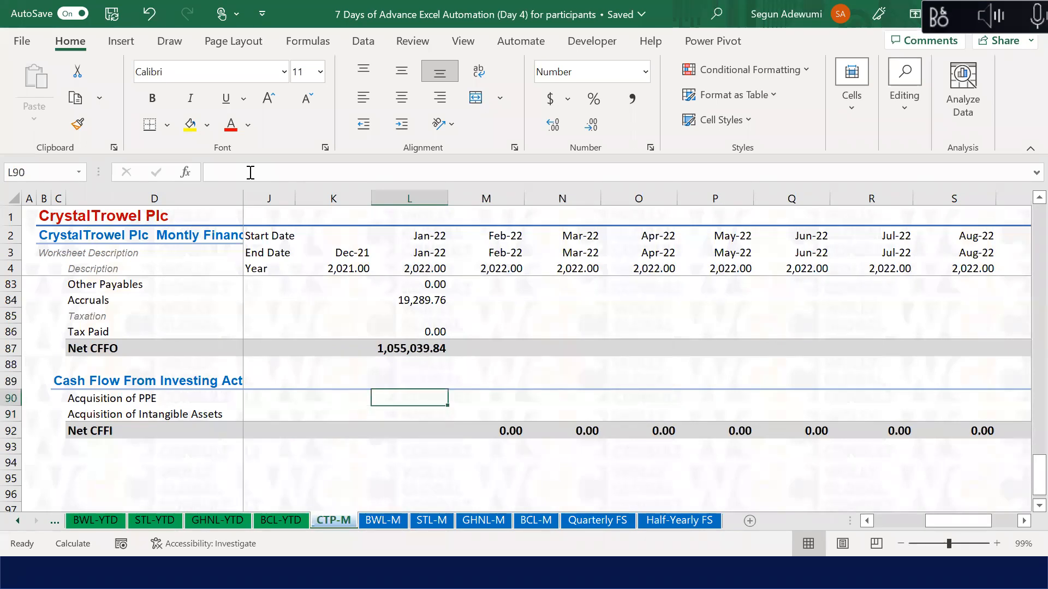
key("Up")
key("Up")
key("Up")
key("Up")
key("Up")
key("Up")
key("Up")
Step: Start the L90 formula with Jan-22 Property, Plant and Equipment (L36)
key("Down")
key("Down")
key("Down")
key("Down")
key("Down")
key("Down")
key("Down")
type("=")
key("Up")
key("Up")
key("Up")
key("Up")
key("Up")
key("Up")
key("Up")
key("Up")
key("Up")
key("Up")
key("Up")
key("Up")
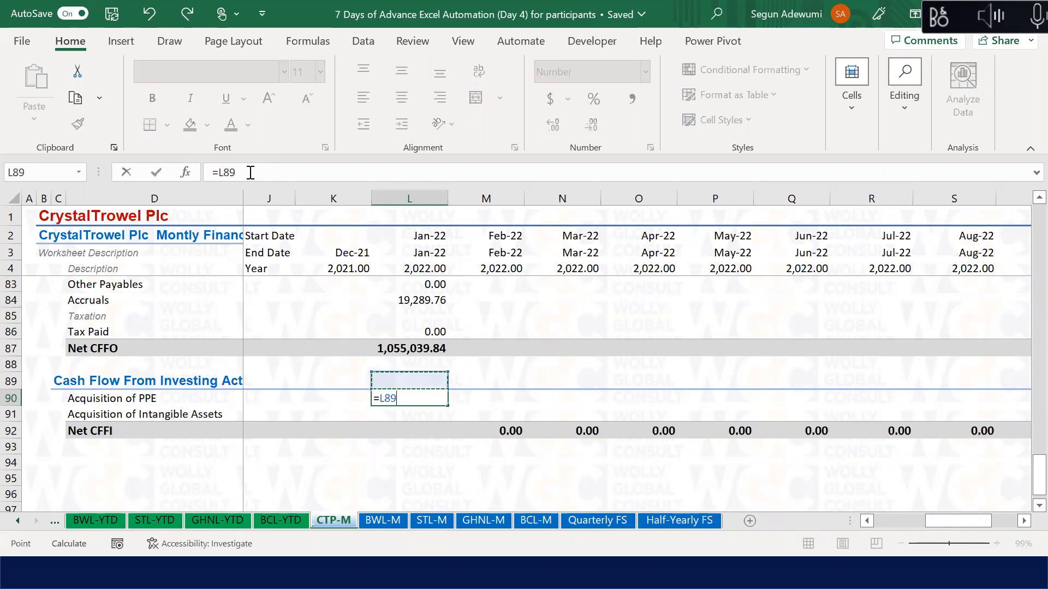
key("Up")
key("Up")
key("Up")
key("Up")
key("Up")
key("Up")
key("Up")
key("Up")
key("Up")
key("Up")
key("Up")
key("Up")
key("Up")
key("Up")
key("Up")
key("Up")
key("Up")
key("Up")
key("Up")
key("Up")
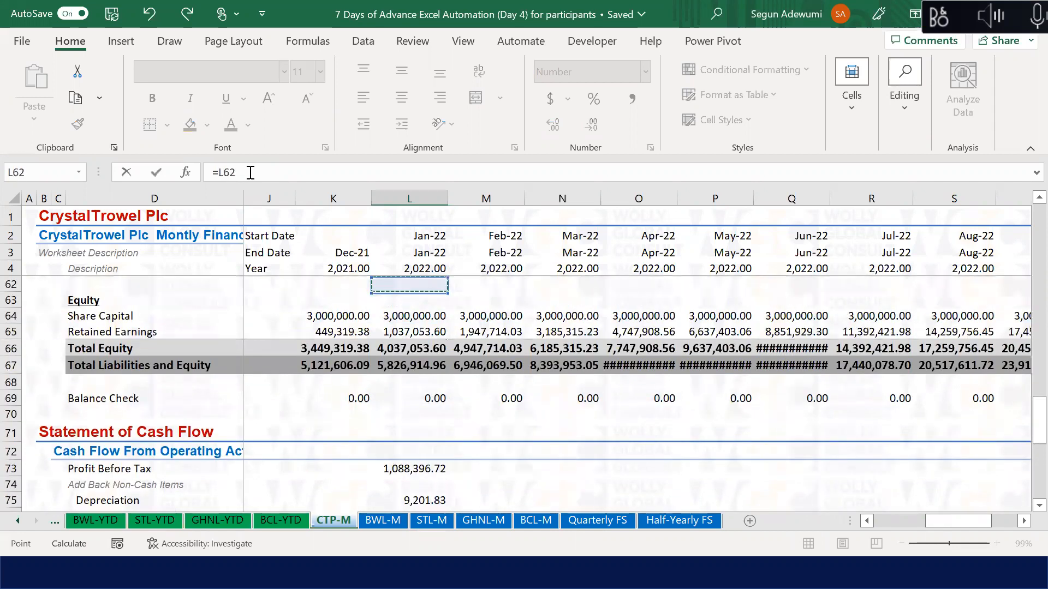
key("Up")
key("Up")
key("Up")
key("Up")
key("Up")
key("Up")
key("Up")
key("Up")
key("Up")
key("Up")
key("Up")
key("Up")
key("Up")
key("Up")
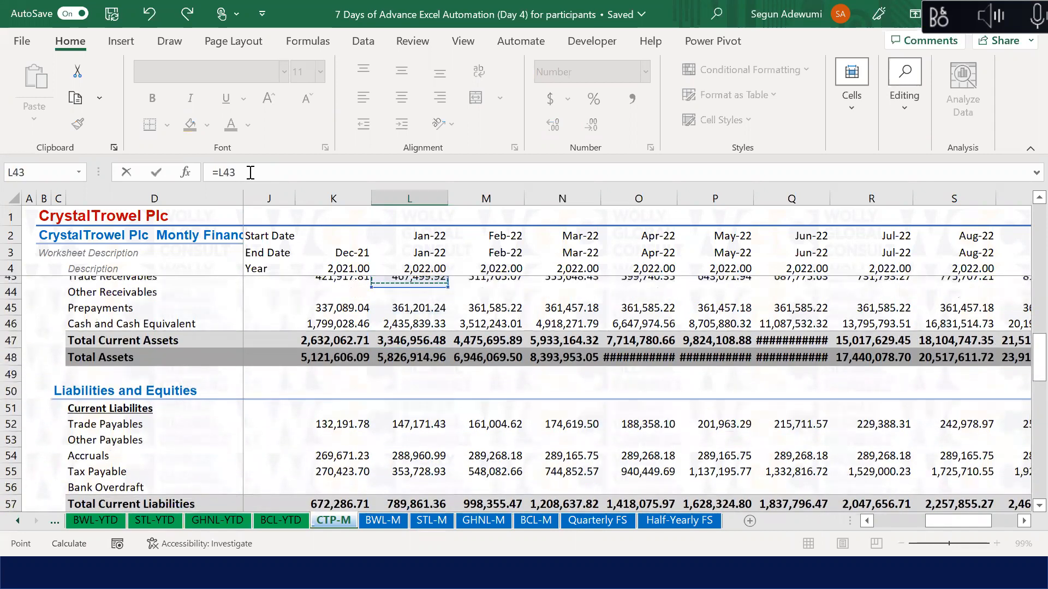
key("Up")
key("Up")
key("Up")
key("Up")
key("Up")
key("Up")
key("Up")
key("Up")
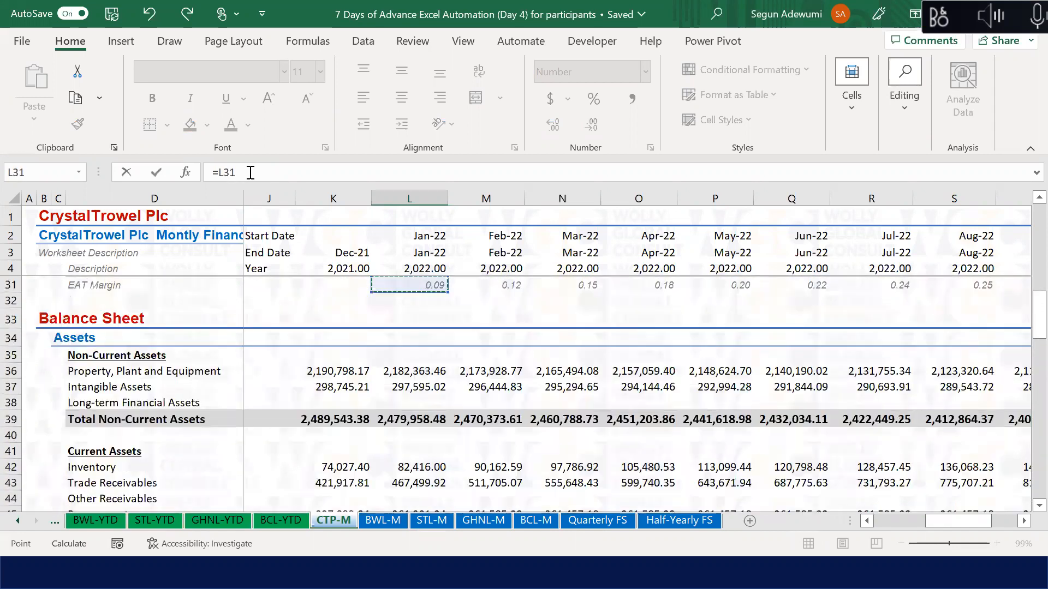
key("Down")
key("Down")
key("Down")
key("Down")
key("Down")
Step: Add Jan-22 Depreciation (L19) and subtract Dec-21 Property, Plant and Equipment (K36)
type("+")
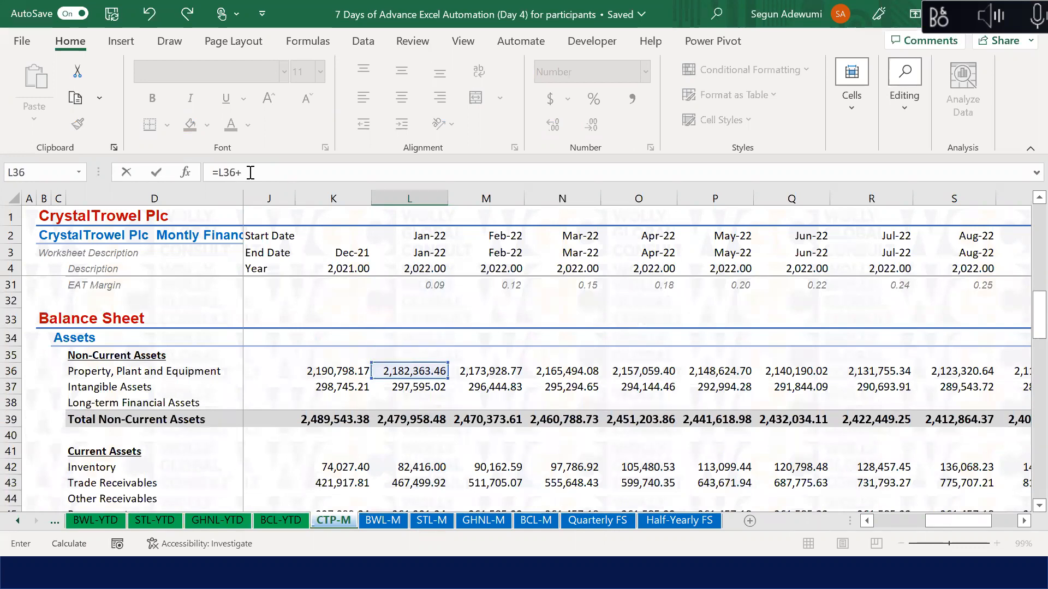
left_click(410, 351)
key("Up")
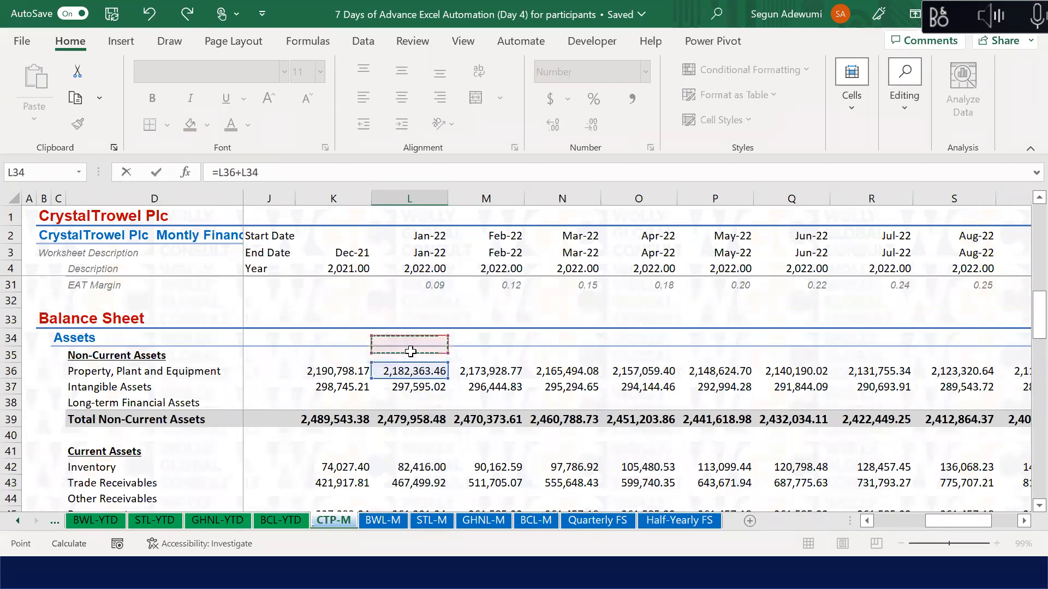
key("Up")
key("Up")
key("Up")
key("Up")
key("Up")
key("Up")
key("Up")
key("Up")
key("Up")
key("Up")
key("Up")
key("Up")
key("Up")
key("Up")
key("Up")
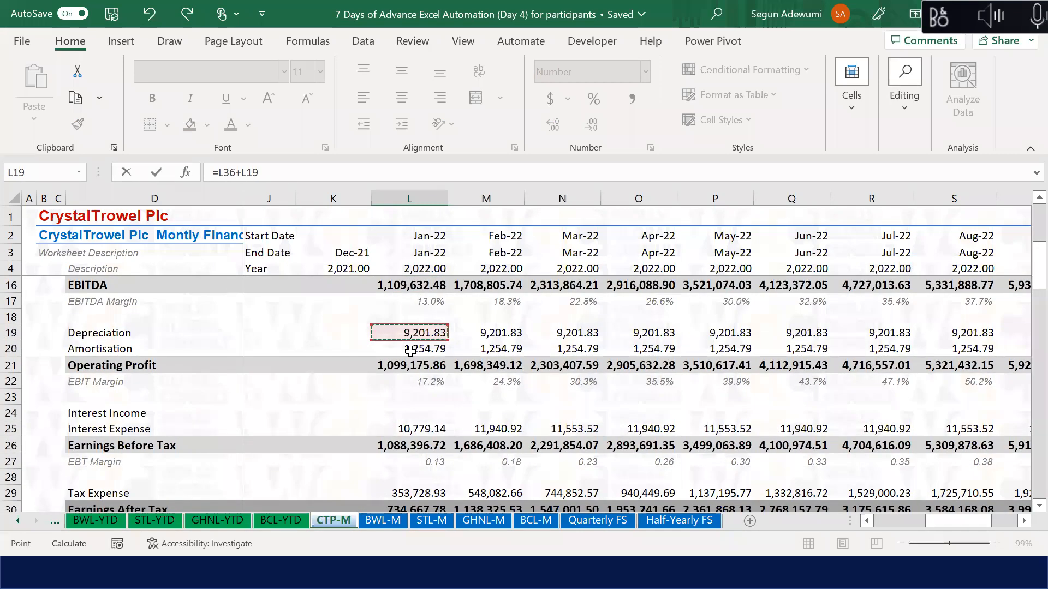
left_click(360, 451)
key("Down")
key("Down")
key("Down")
key("Down")
key("Down")
key("Down")
key("Down")
key("Down")
key("Down")
key("Down")
key("Down")
key("Down")
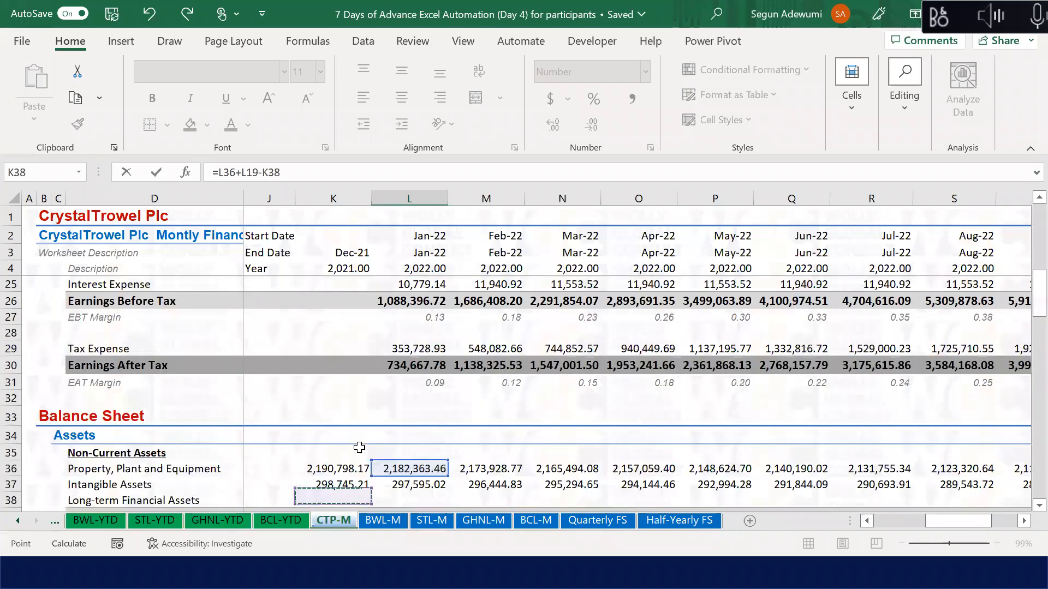
key("Down")
key("Down")
key("Down")
key("Down")
key("Down")
key("Down")
key("Up")
key("Up")
key("Up")
key("Up")
key("Up")
key("Up")
key("Up")
key("Up")
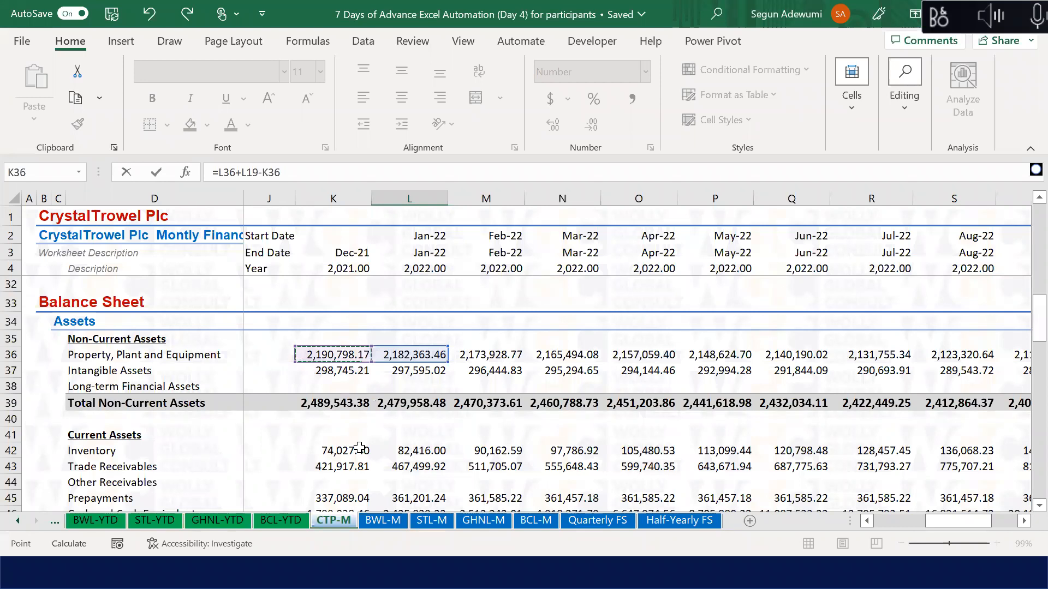
key("Escape")
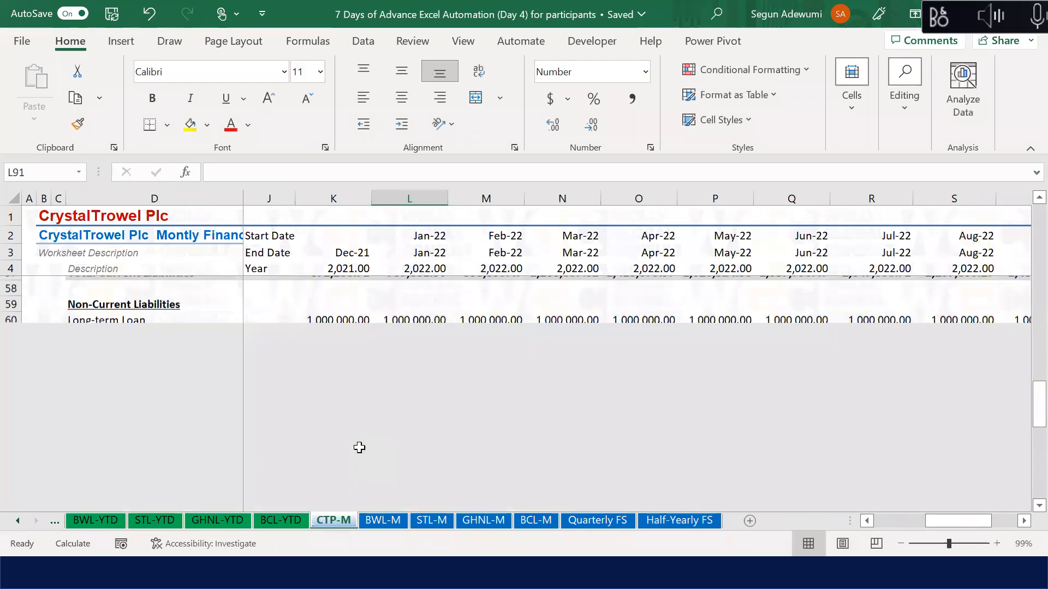
Step: Review the cash flow formulas above, including the Net CFFO total
scroll(359, 447, "down", 1)
key("Up")
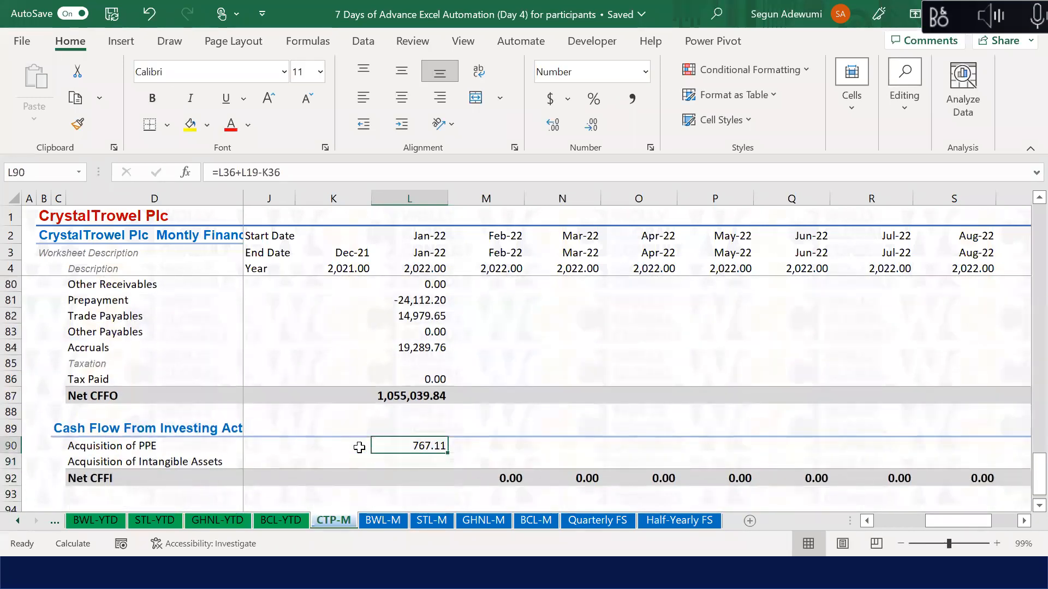
key("Up")
key("Up")
key("Up")
key("Up")
key("Up")
key("Up")
key("Up")
key("Up")
key("Up")
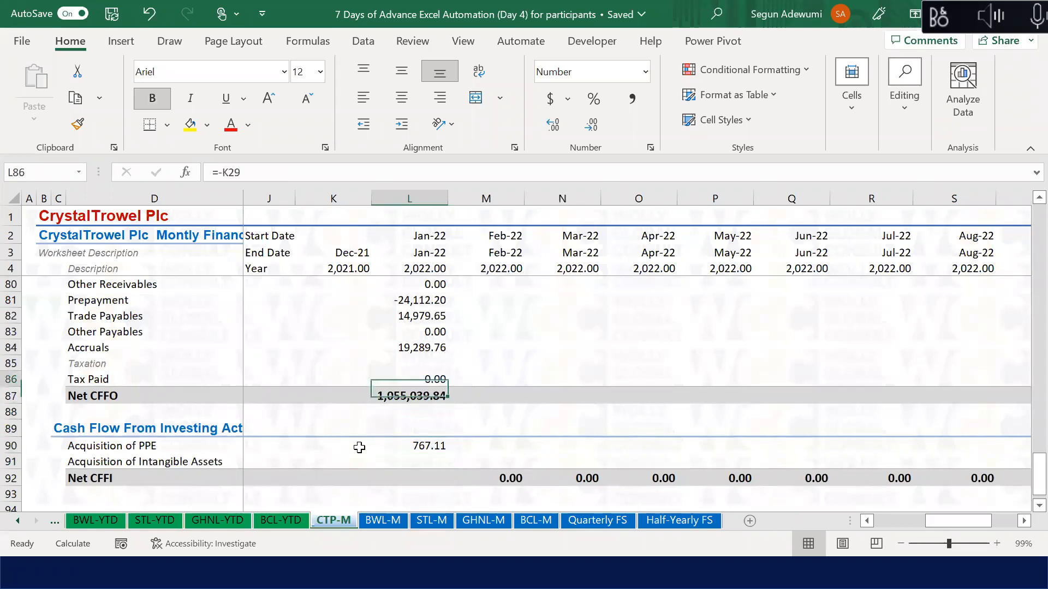
key("Up")
key("Up")
key("Up")
key("Down")
key("Down")
key("Down")
key("Down")
key("Down")
key("Down")
key("Down")
key("Down")
key("Down")
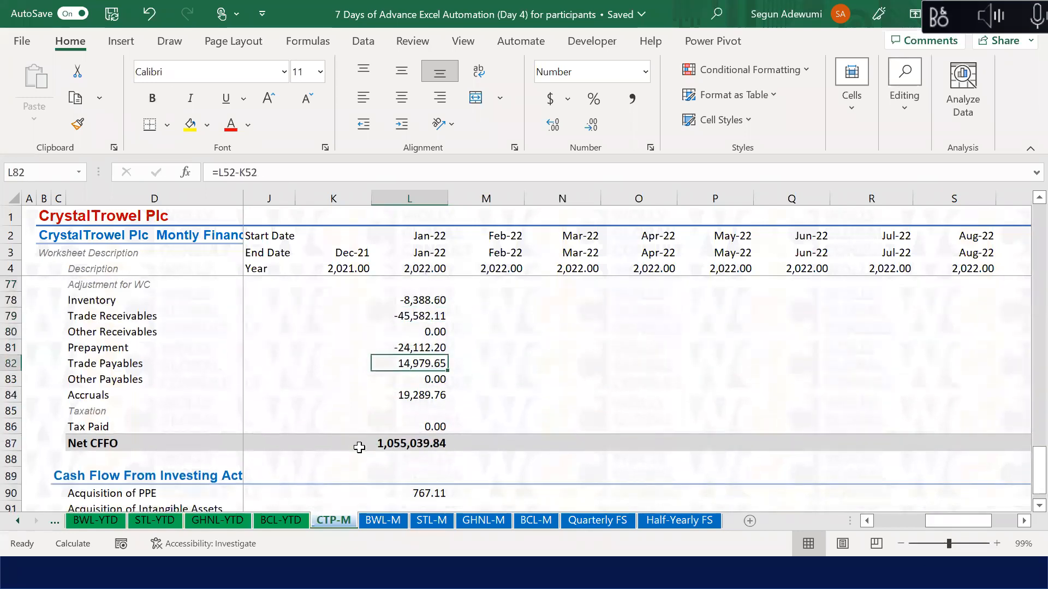
key("Down")
key("Down")
key("Down")
key("Down")
key("Up")
key("Up")
key("Down")
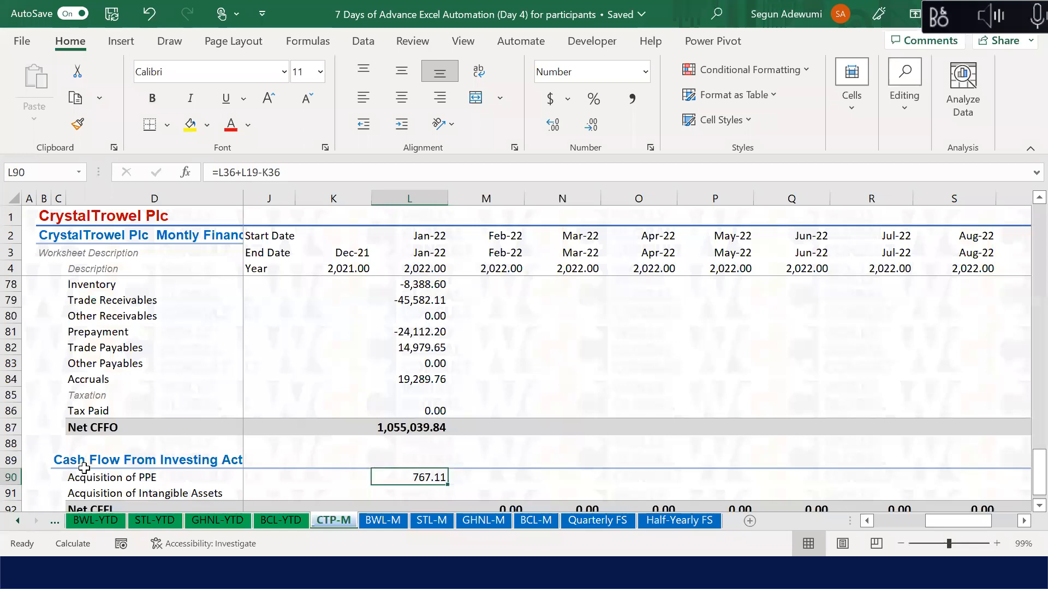
Step: Negate the L90 formula to =-(L36+L19-K36) so it shows -767.11
left_click(140, 477)
left_click(440, 479)
left_click(218, 173)
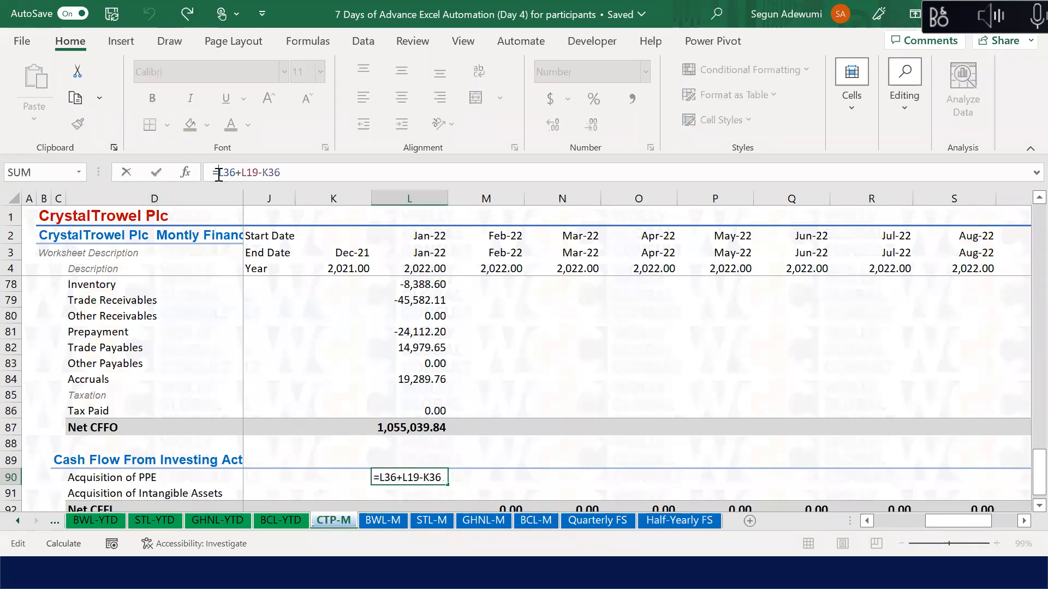
type("-(")
left_click(309, 173)
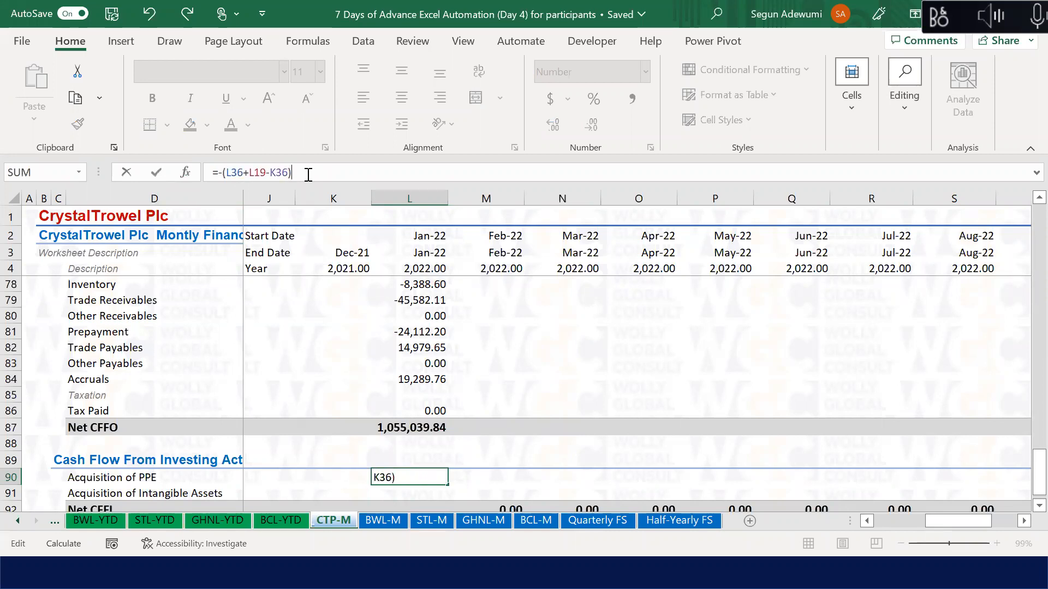
key("Return")
left_click(416, 411)
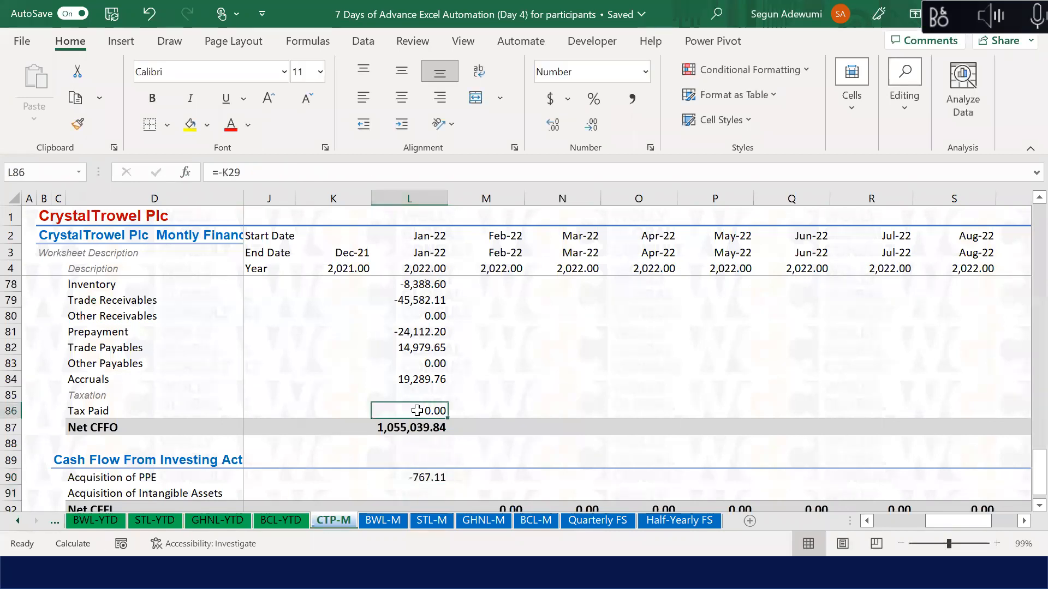
key("Down")
key("Down")
key("Down")
key("Down")
scroll(417, 411, "down", 1)
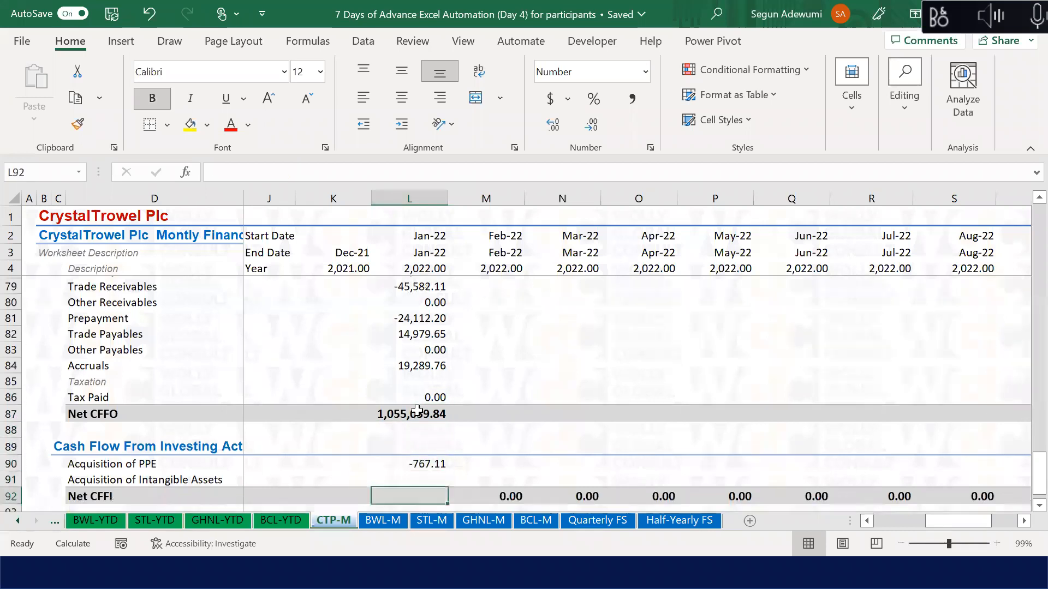
Step: In L91, enter January's Intangible Assets formula =L37+L20-K37 by pointing at cells
key("Down")
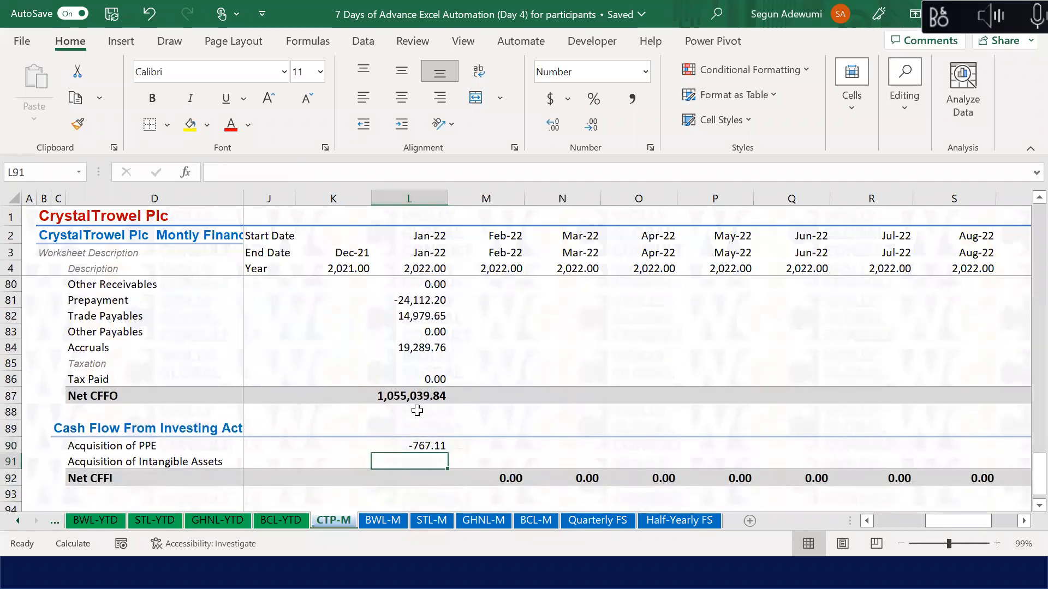
type("=")
key("Up")
key("Up")
key("Up")
key("Up")
key("Up")
key("Up")
key("Up")
key("Up")
key("Up")
key("Up")
key("Up")
key("Up")
key("Up")
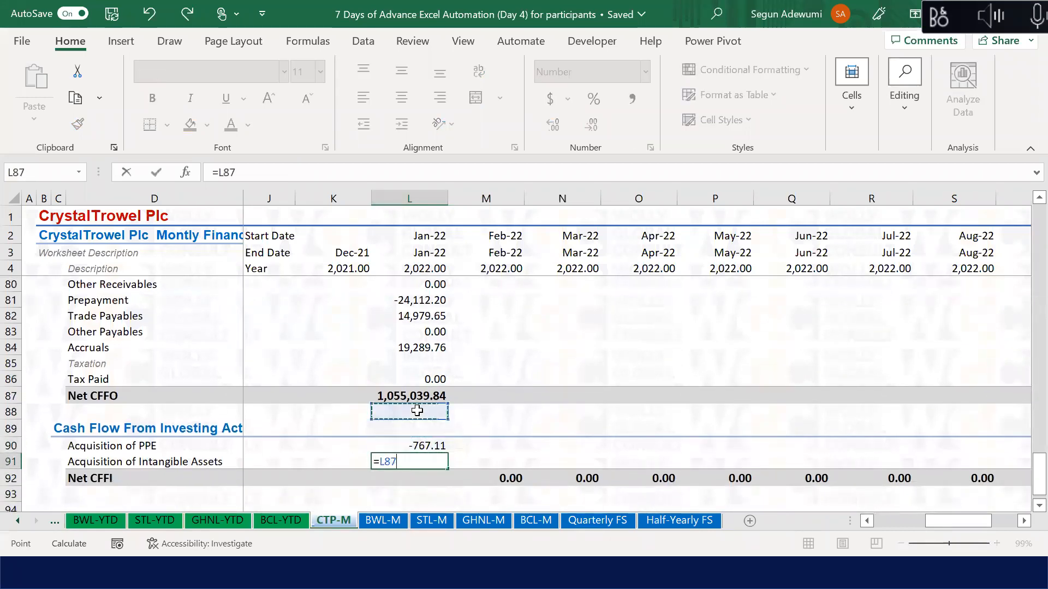
key("Up")
key("Up")
key("Up")
key("Up")
key("Up")
key("Up")
key("Up")
key("Up")
key("Up")
key("Up")
key("Up")
key("Up")
key("Up")
key("Up")
key("Up")
key("Up")
key("Up")
key("Up")
key("Up")
key("Up")
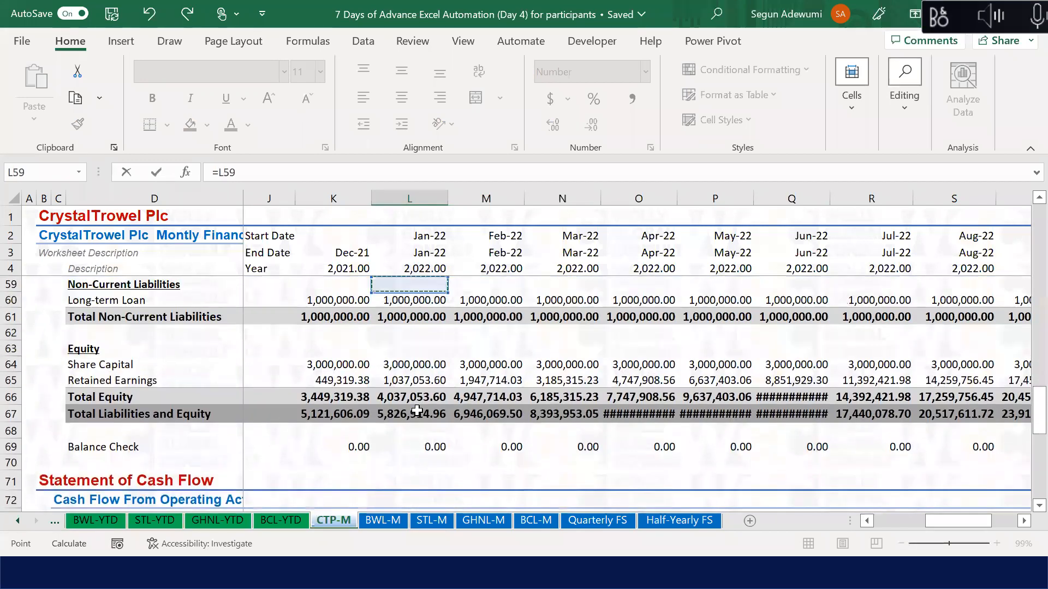
key("Up")
key("Up")
key("Up")
key("Up")
key("Up")
key("Up")
key("Up")
key("Up")
key("Up")
key("Up")
key("Up")
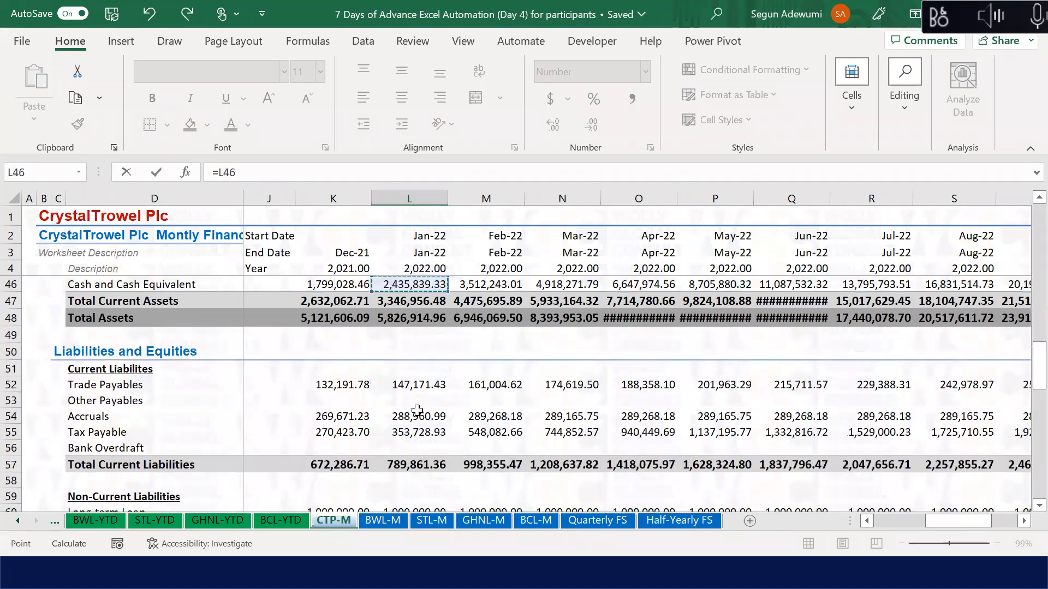
key("Up")
key("Up")
key("Up")
key("Up")
key("Up")
key("Up")
key("Up")
key("Up")
key("Up")
key("Up")
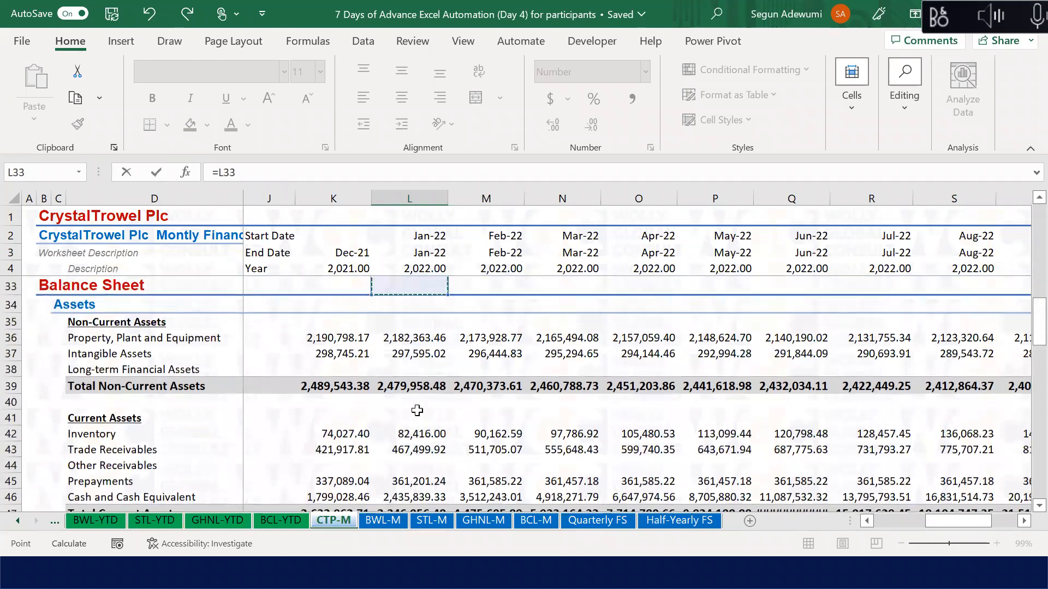
key("Down")
key("Down")
key("Down")
key("Down")
type("+")
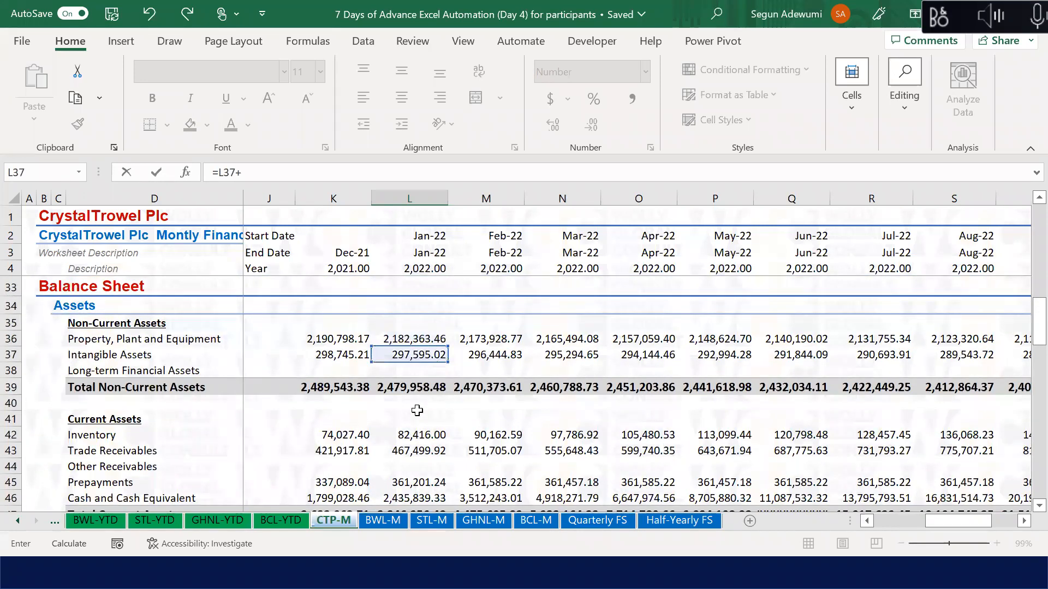
key("Up")
key("Up")
key("Up")
key("Up")
key("Up")
key("Up")
key("Up")
key("Up")
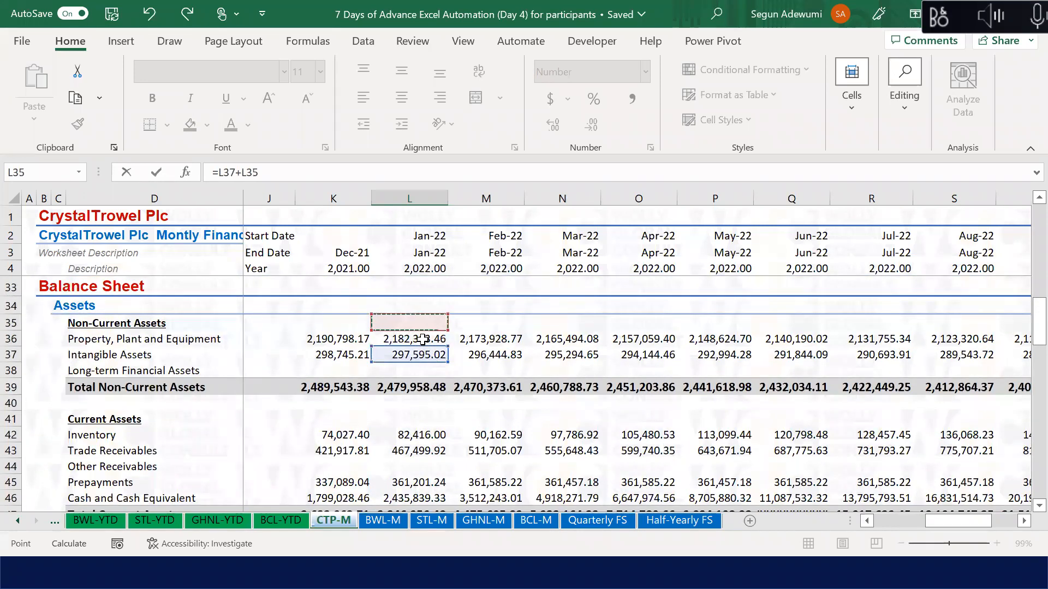
key("Up")
key("Up")
key("Up")
key("Up")
key("Up")
key("Up")
key("Up")
key("Up")
key("Up")
key("Up")
key("Up")
key("Up")
key("Down")
key("Down")
key("Down")
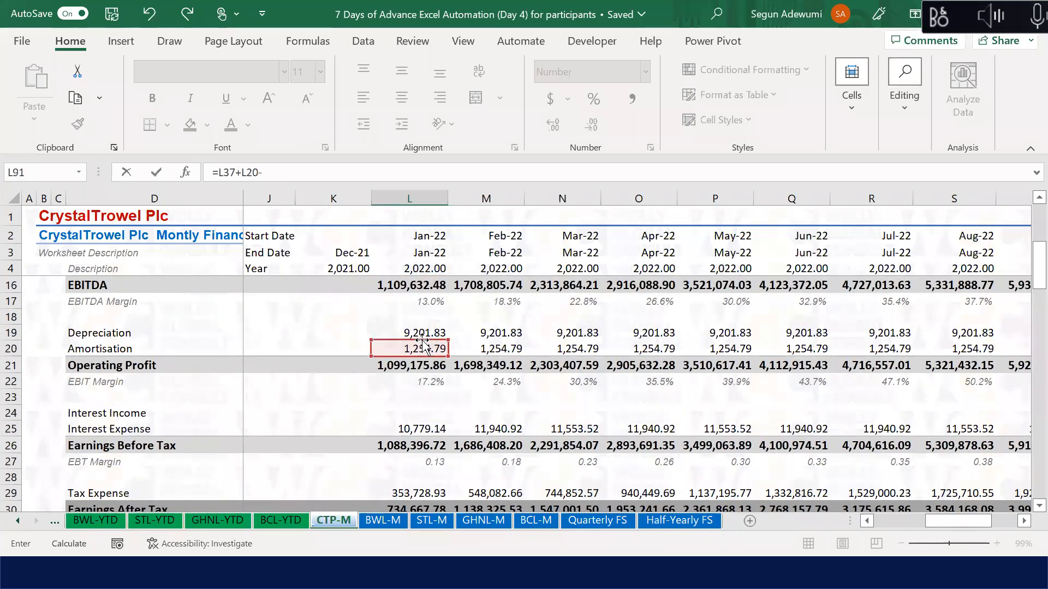
left_click(348, 395)
key("Down")
key("Down")
key("Down")
key("Down")
key("Down")
key("Down")
key("Down")
key("Down")
key("Down")
key("Down")
key("Down")
key("Down")
key("Down")
key("Down")
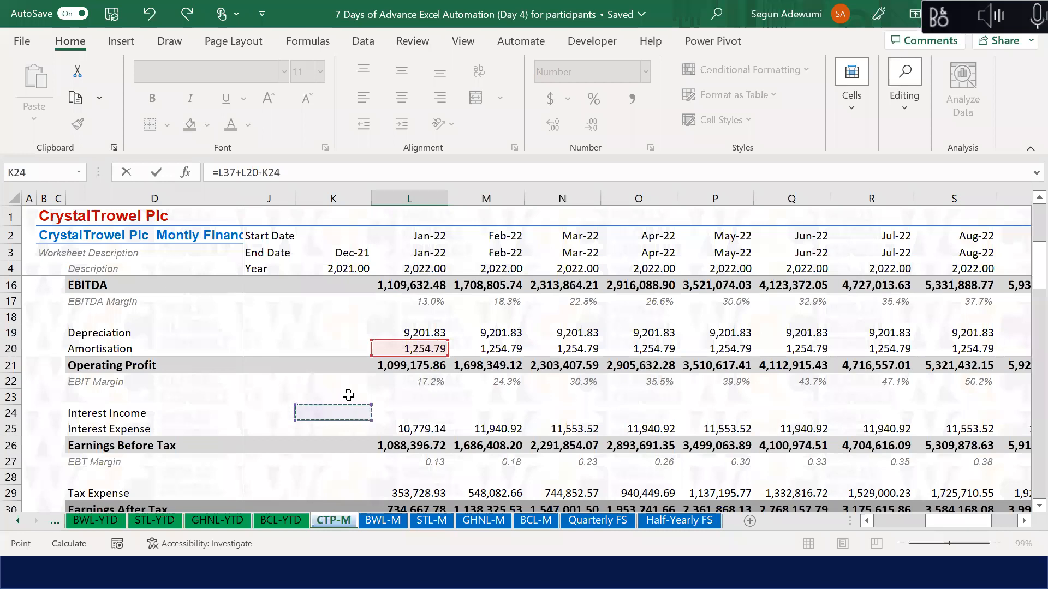
key("Down")
key("Down")
key("Down")
key("Down")
key("Down")
key("Down")
key("Down")
key("Down")
key("Up")
key("Up")
key("Up")
key("Up")
key("Up")
key("Up")
key("Up")
key("Up")
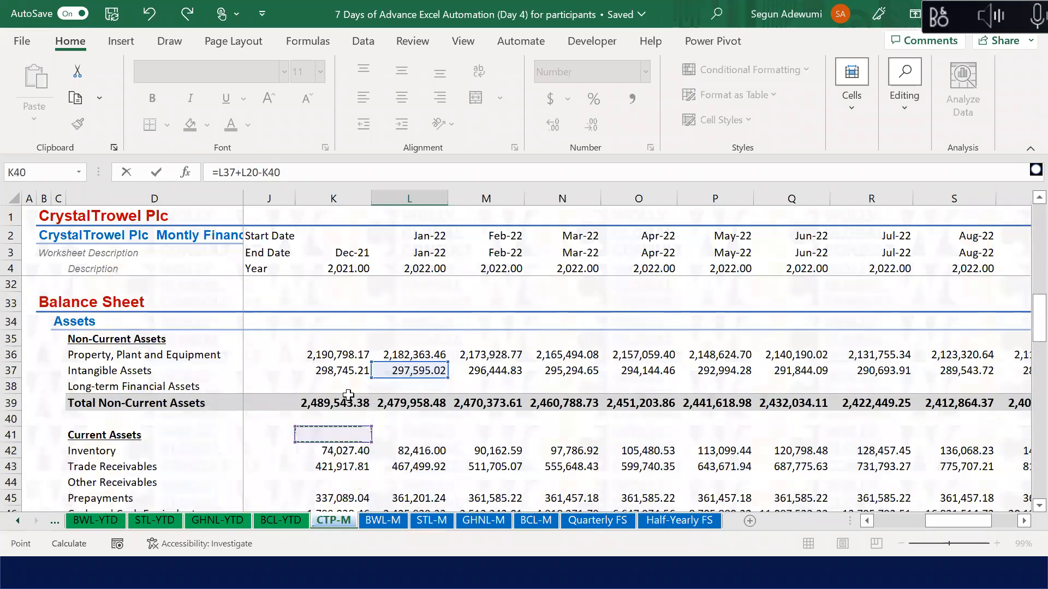
key("Return")
Step: Negate the L91 formula to =-(L37+L20-K37), giving -104.61
key("Up")
left_click(220, 173)
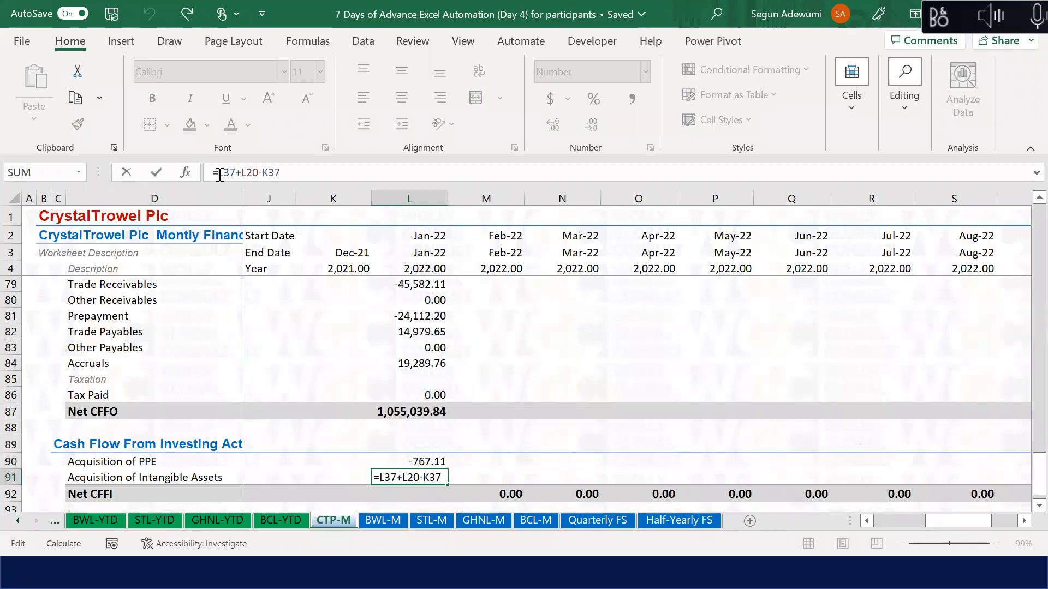
type("-(")
type(")")
key("Return")
key("Down")
Step: Total Net CFFI in L92 with =SUM(L90:L91), giving -871.72
key("Up")
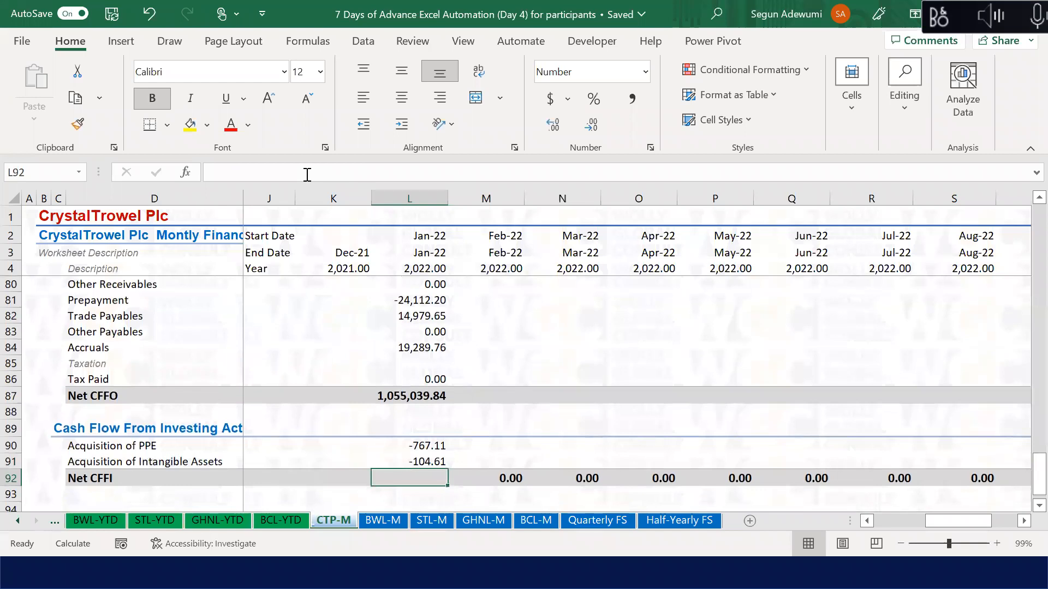
key("alt+equal")
key("Return")
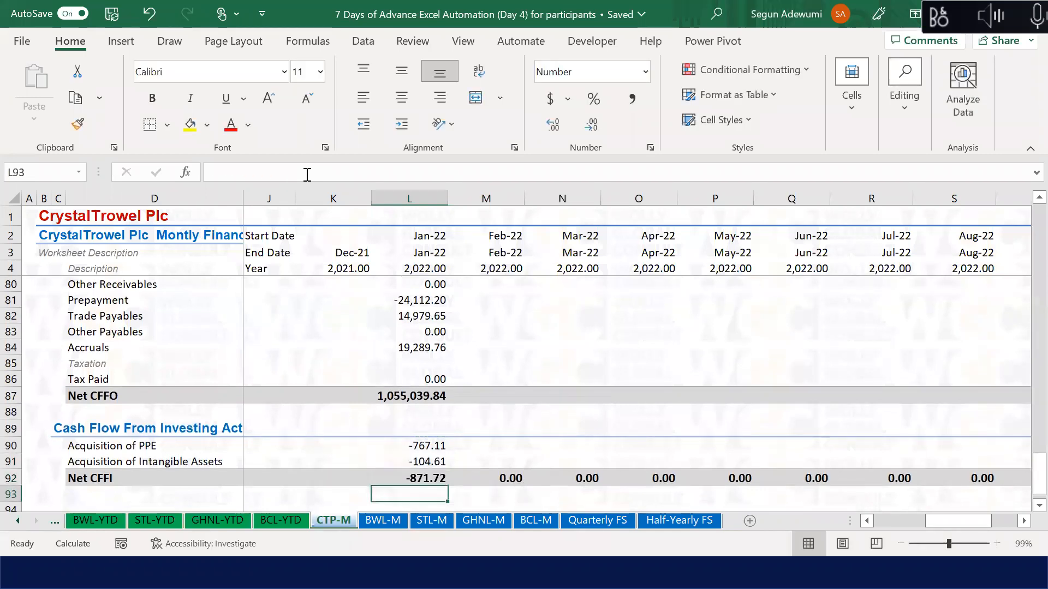
key("Down")
key("Down")
key("Down")
key("Down")
key("Down")
key("Down")
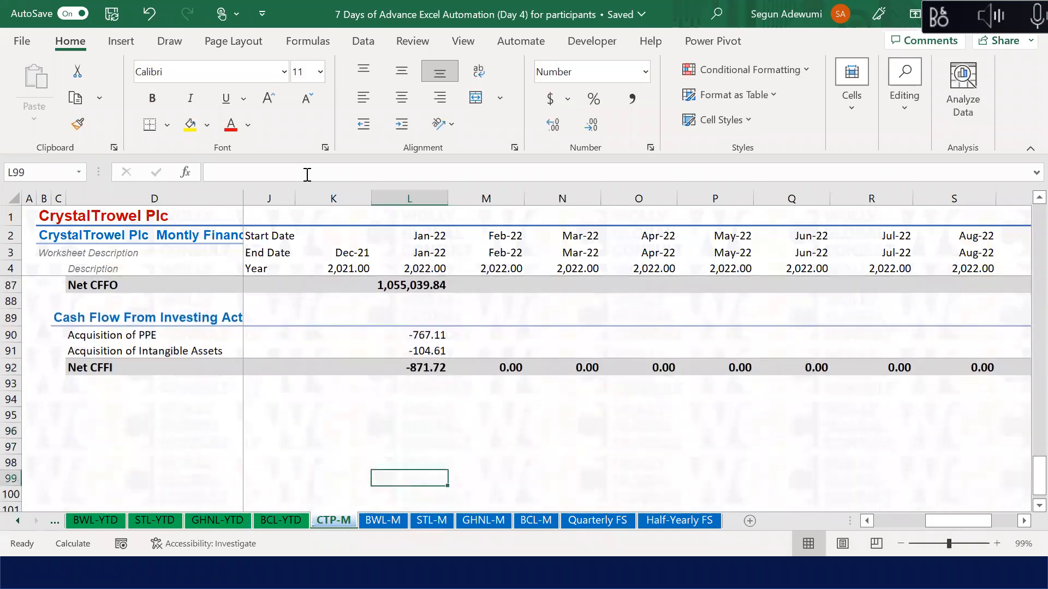
Step: Copy investing block rows 89-92 and paste them into rows 94-97
left_click_drag(9, 318, 8, 369)
key("ctrl+c")
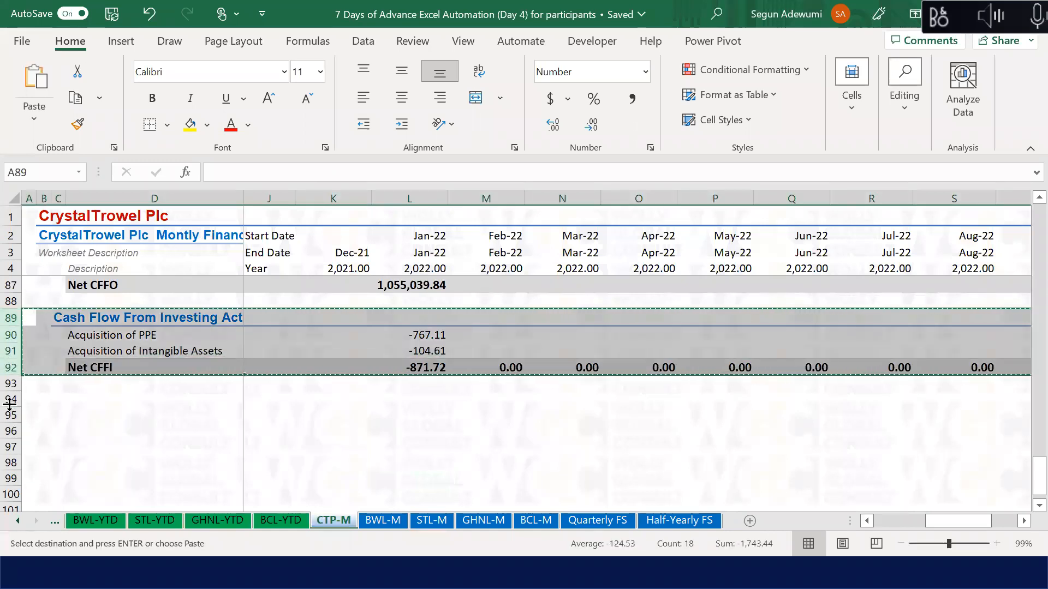
left_click(11, 400)
key("ctrl+v")
key("Escape")
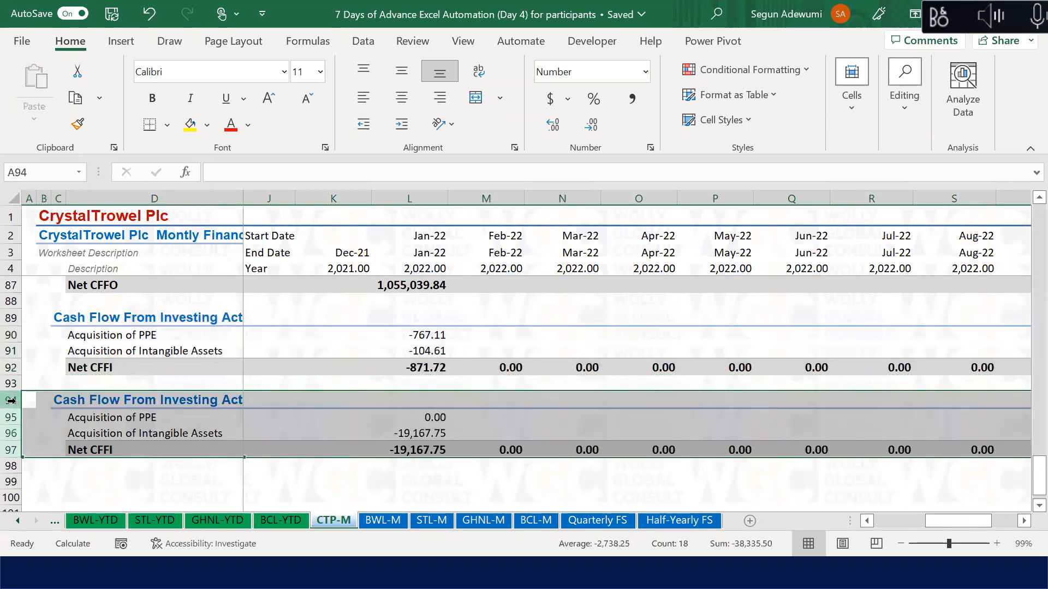
Step: Retitle the copied heading in C94 as Cash Flow From Financing Activities
left_click(62, 401)
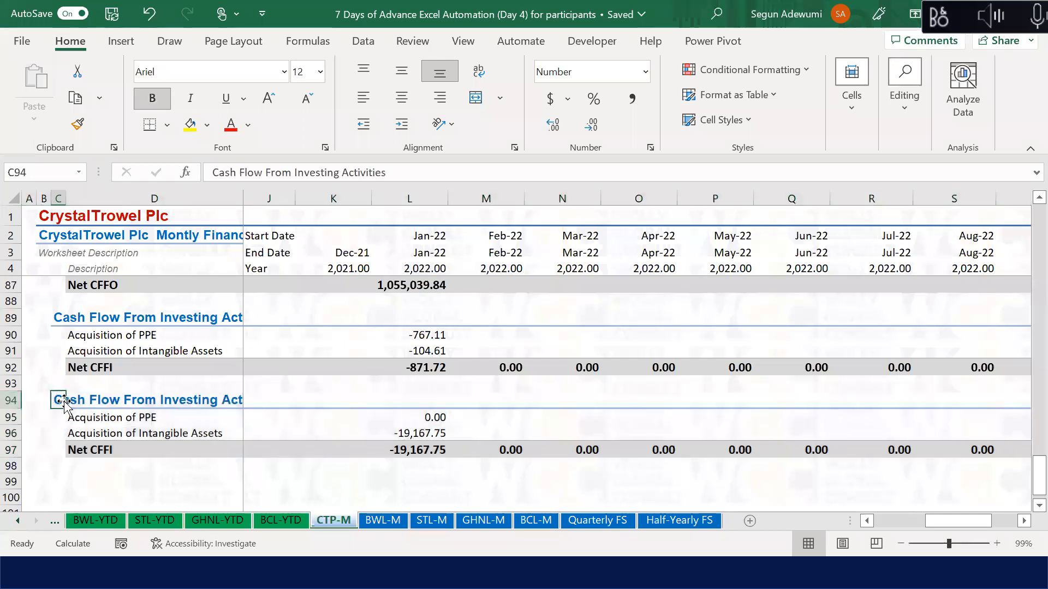
left_click(338, 172)
key("BackSpace")
key("BackSpace")
key("BackSpace")
key("BackSpace")
key("BackSpace")
key("BackSpace")
key("BackSpace")
key("BackSpace")
key("BackSpace")
type("Financing")
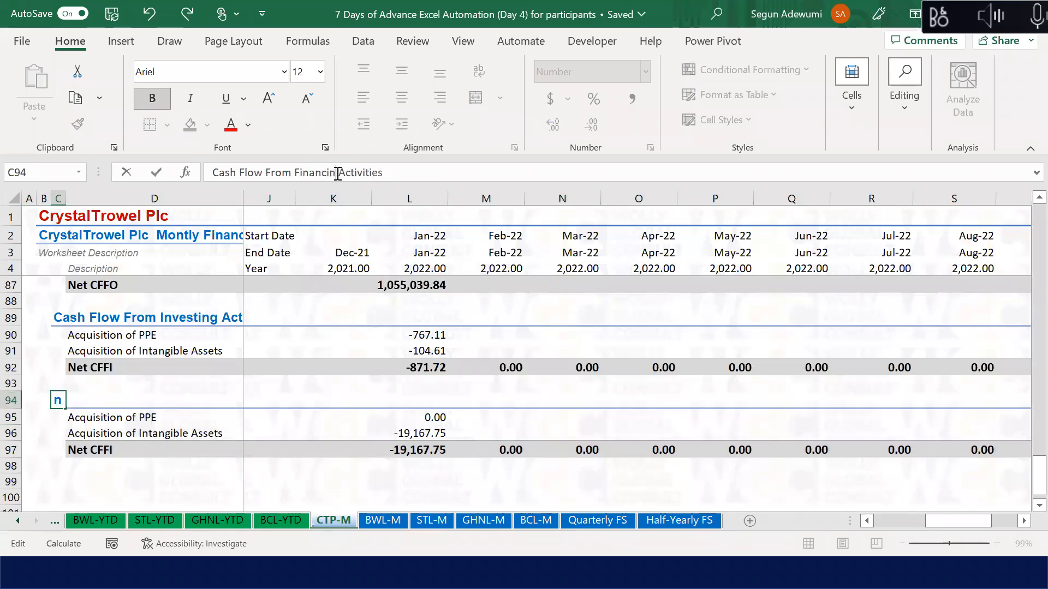
key("Return")
key("Right")
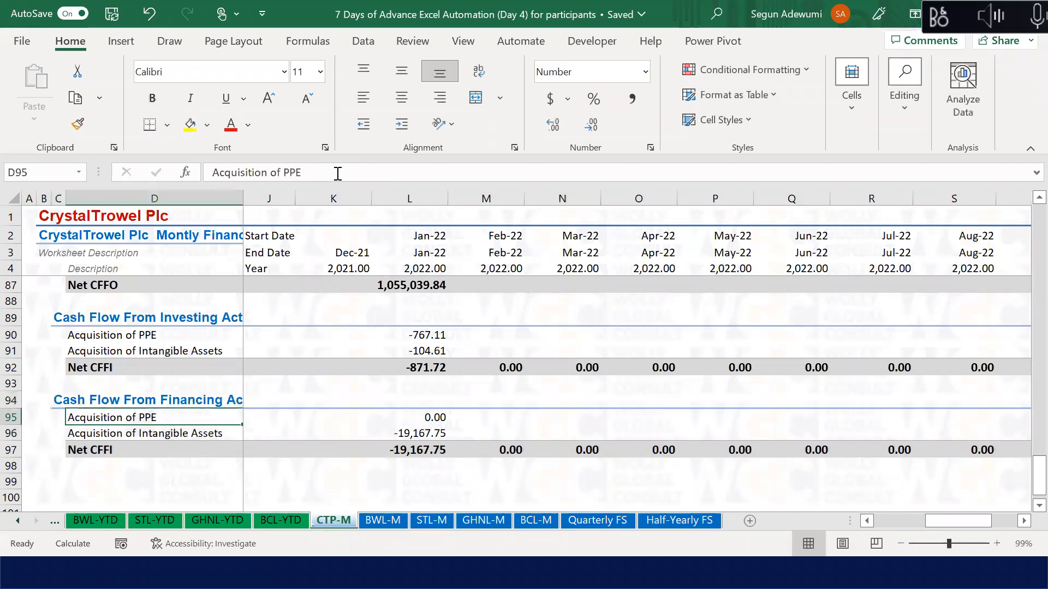
key("Down")
key("Down")
Step: Insert two blank rows above the financing block's total
key("alt+h")
key("i")
key("r")
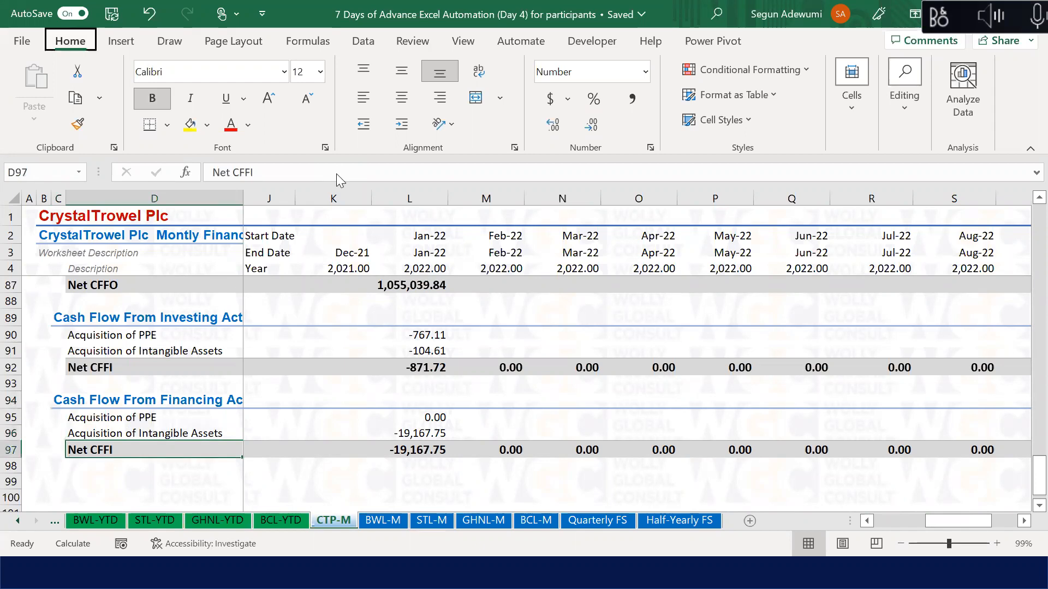
key("i")
key("r")
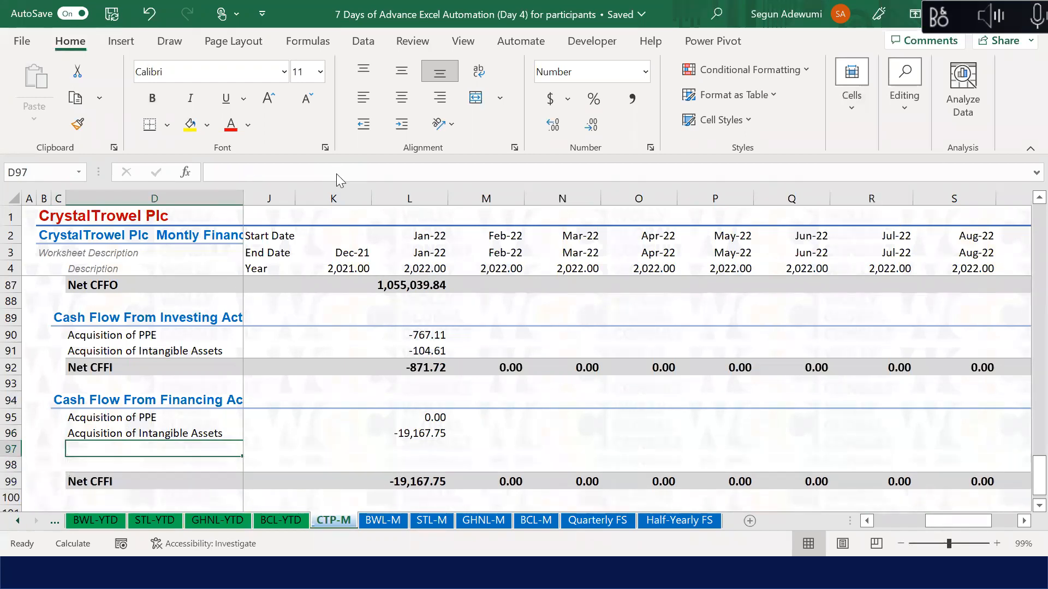
key("Up")
key("Up")
key("Down")
key("Up")
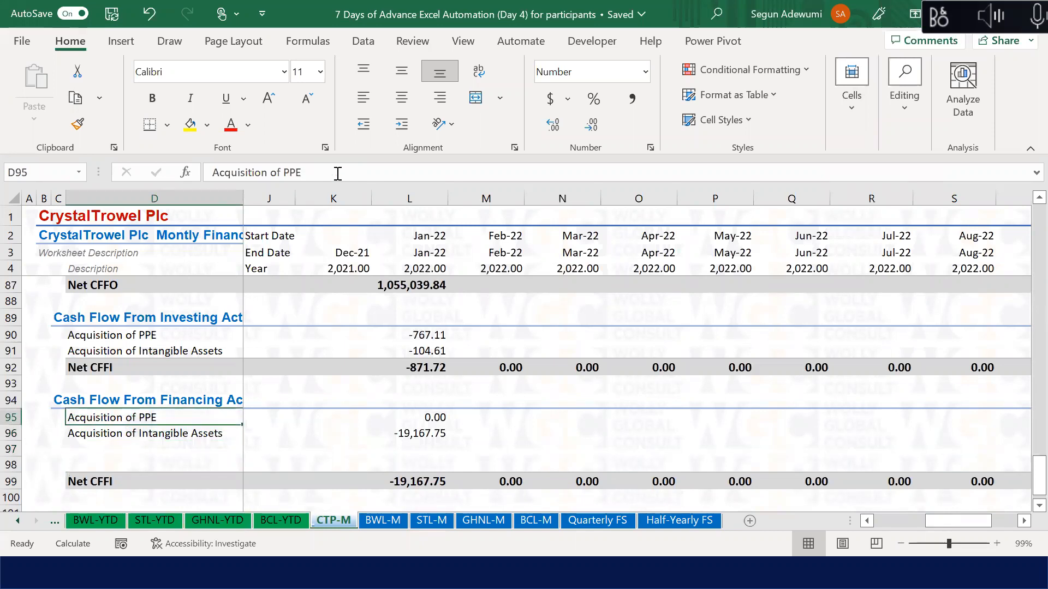
Step: Label the financing lines Changes in Borrowings, Shares Issue and Dividend Paid
type("Changes in")
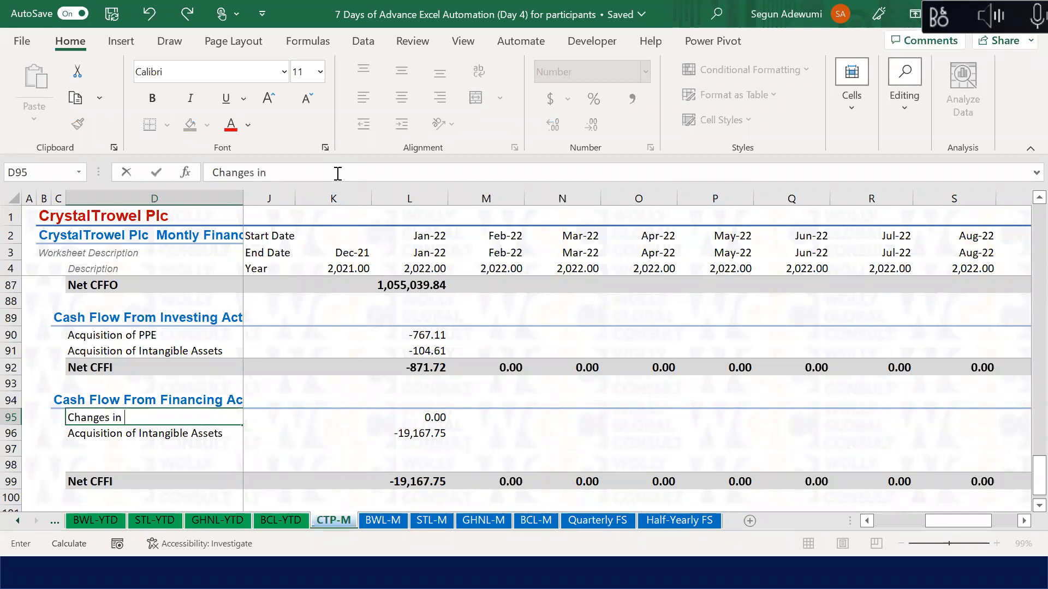
type(" Borrowin")
key("BackSpace")
key("BackSpace")
key("BackSpace")
type("owing")
key("Return")
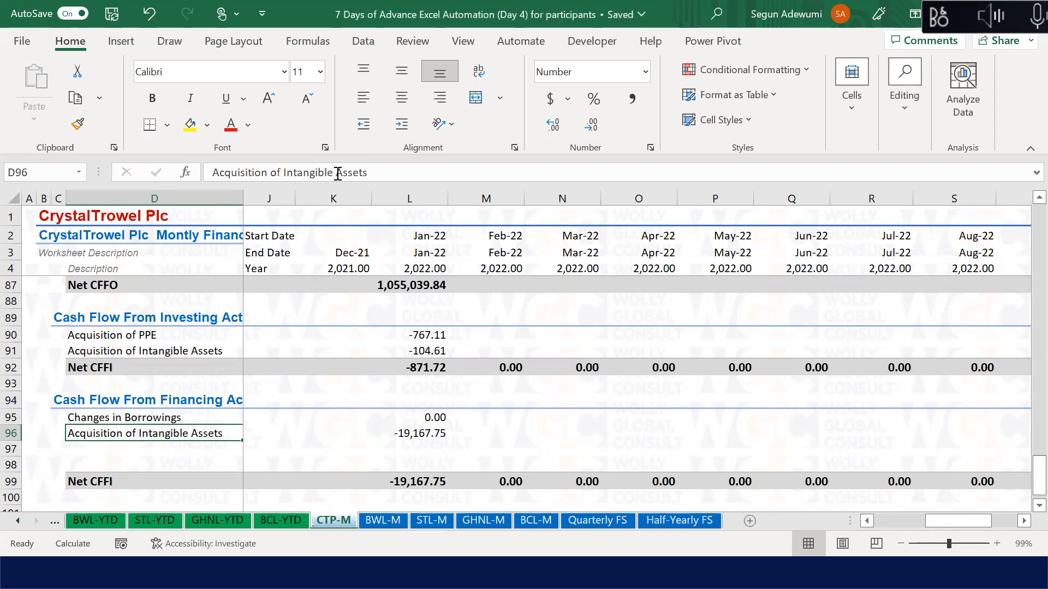
type("Shares Issue")
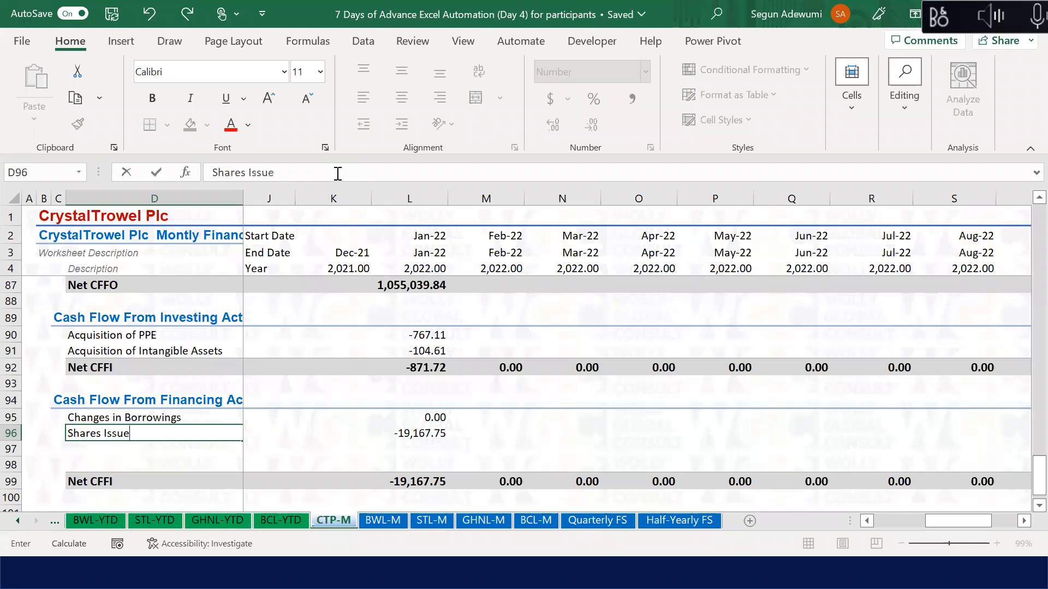
key("Return")
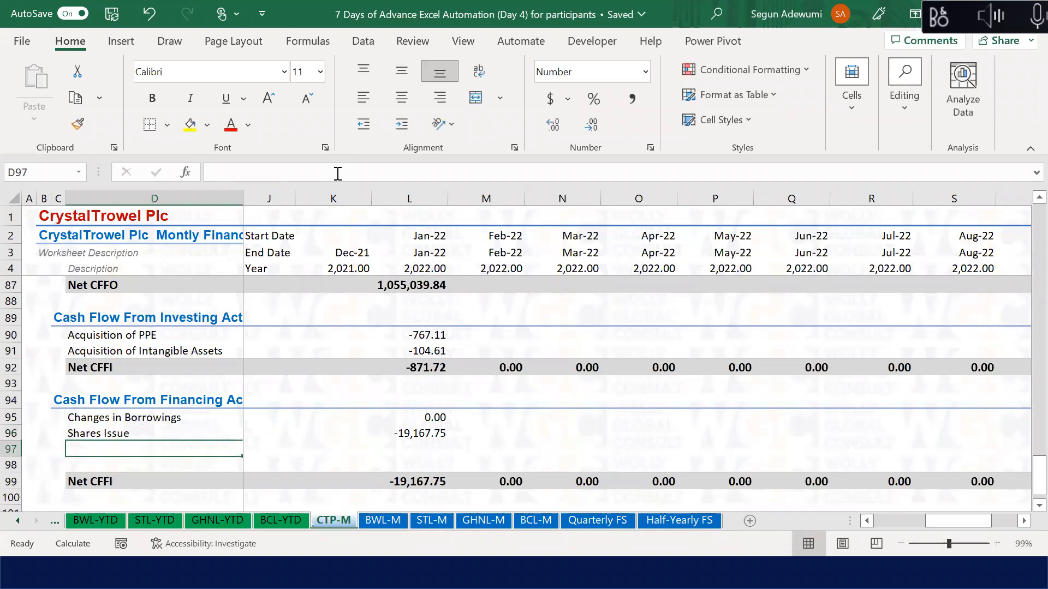
type("Dividend")
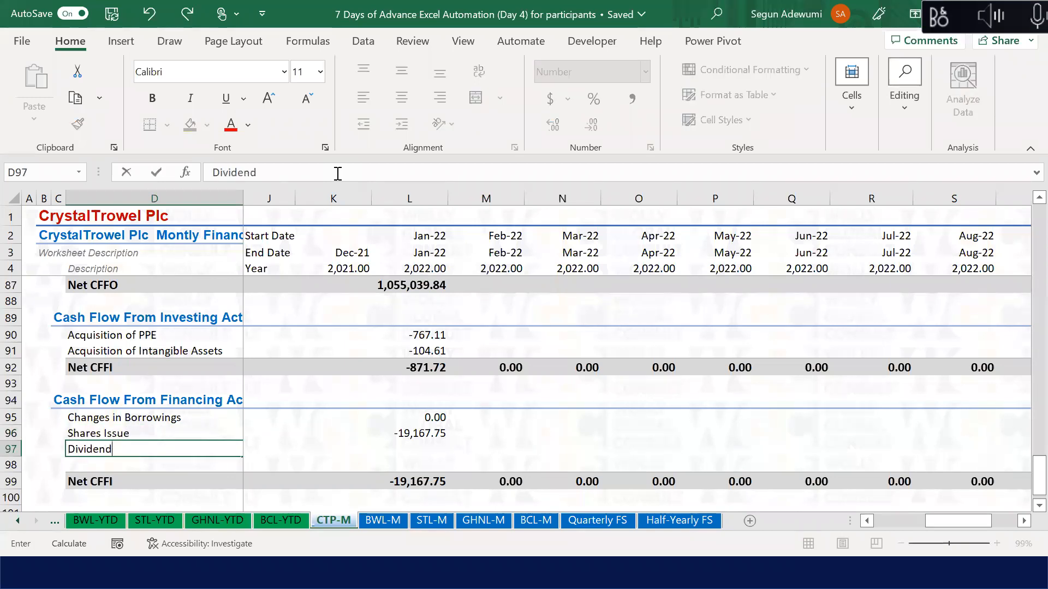
type(" Paid")
key("Return")
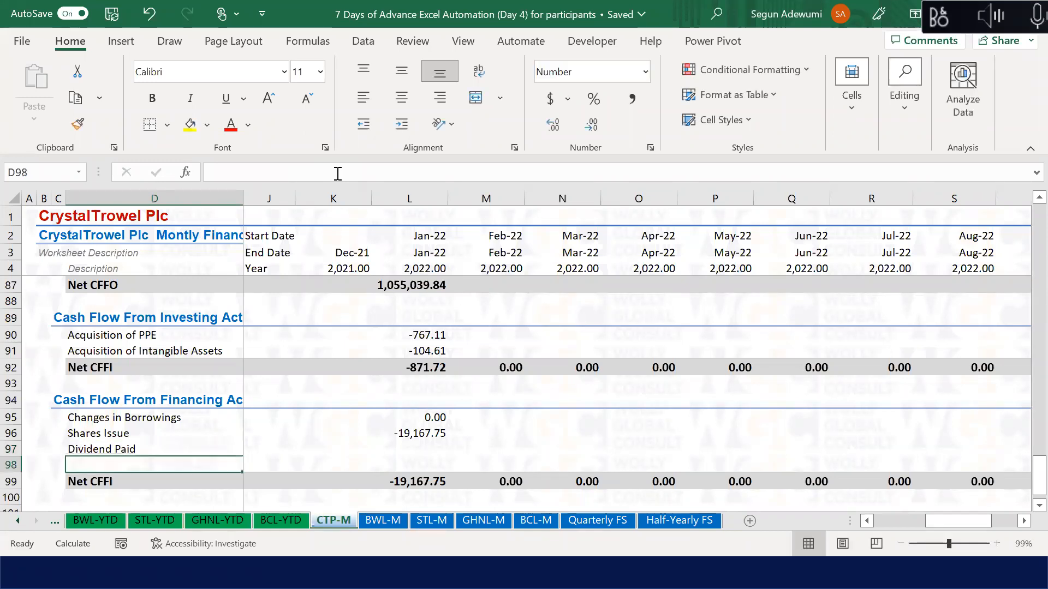
Step: Insert and delete blank rows so Net CFFI sits directly under Dividend Paid in row 98
key("alt+h")
key("i")
key("r")
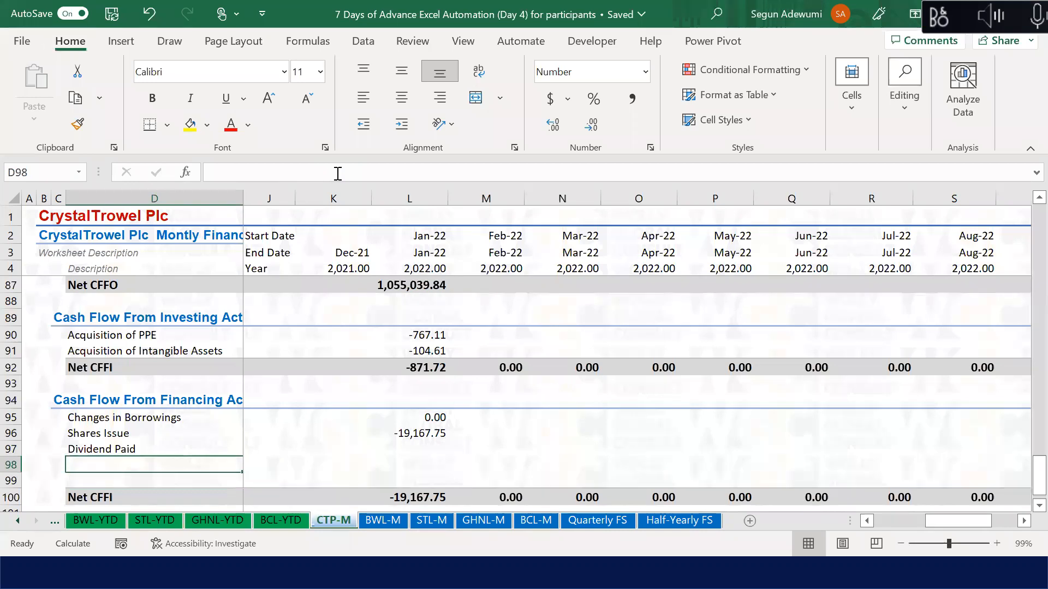
key("Up")
key("Up")
key("Up")
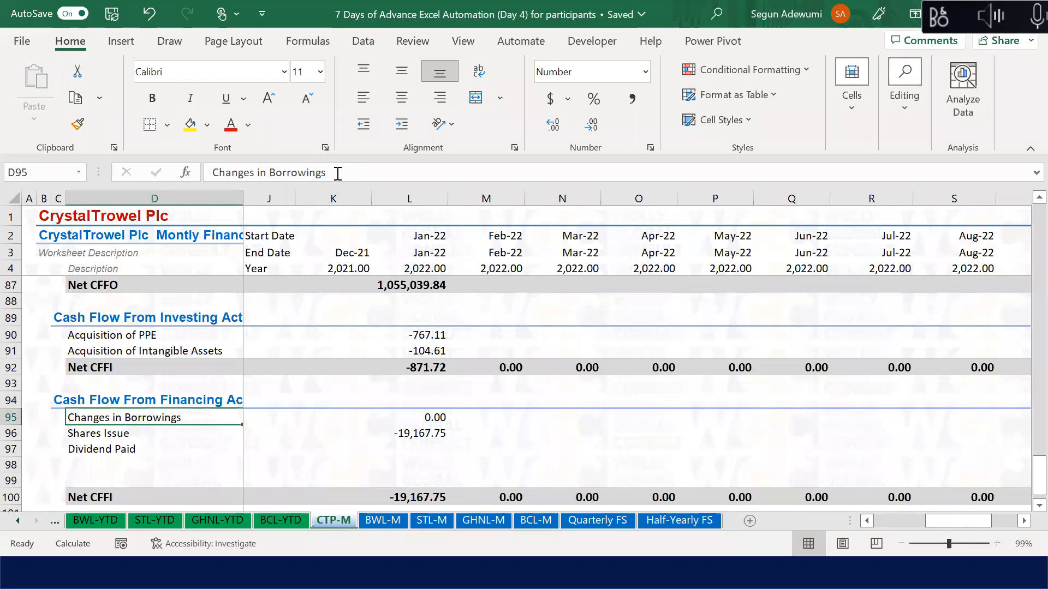
key("Down")
key("Down")
key("Down")
key("shift+Down")
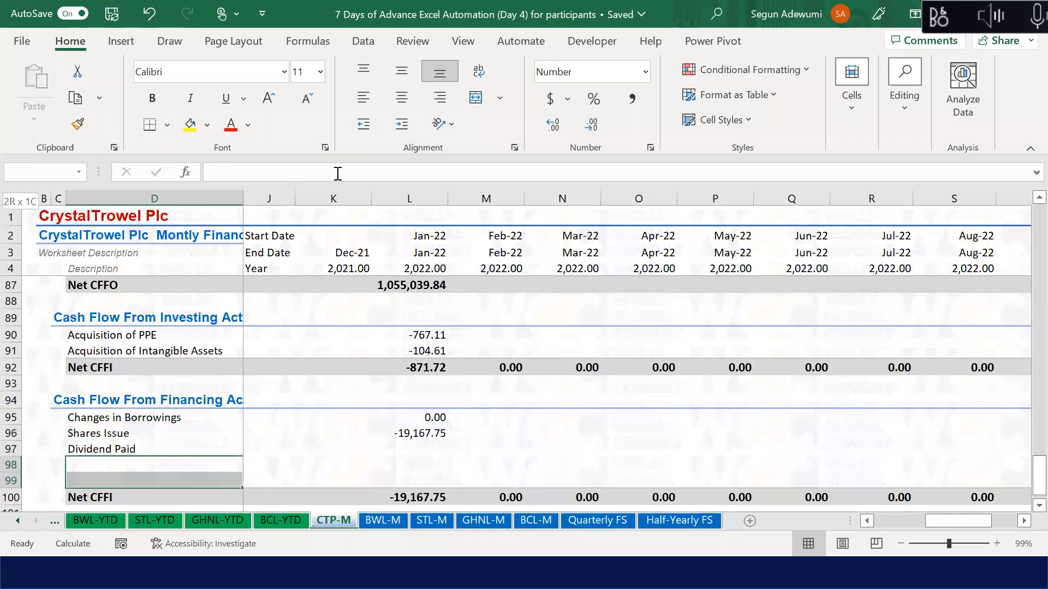
key("alt+h")
key("d")
key("r")
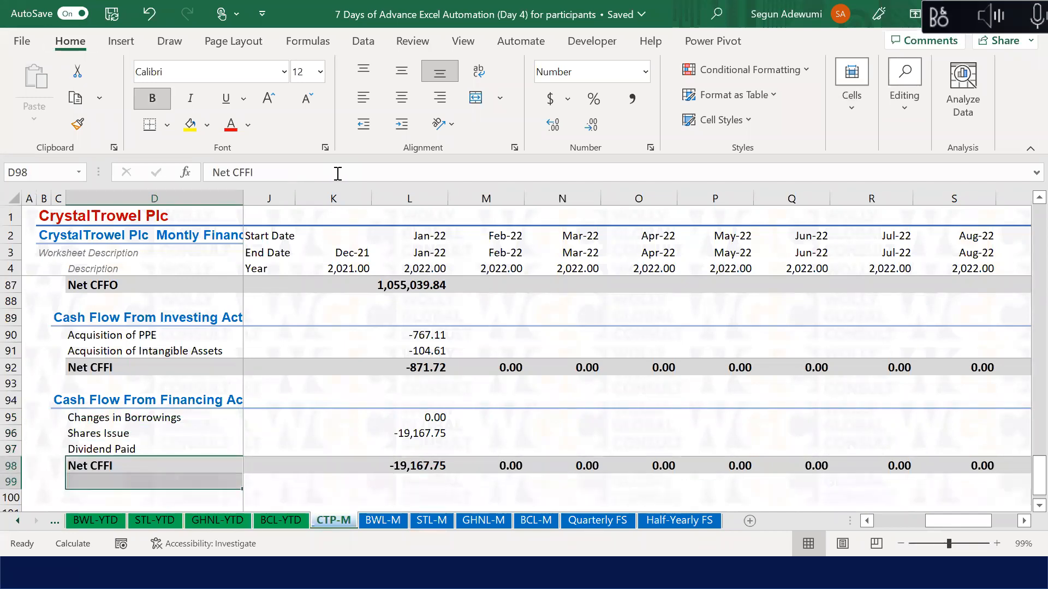
key("Up")
key("Up")
key("Up")
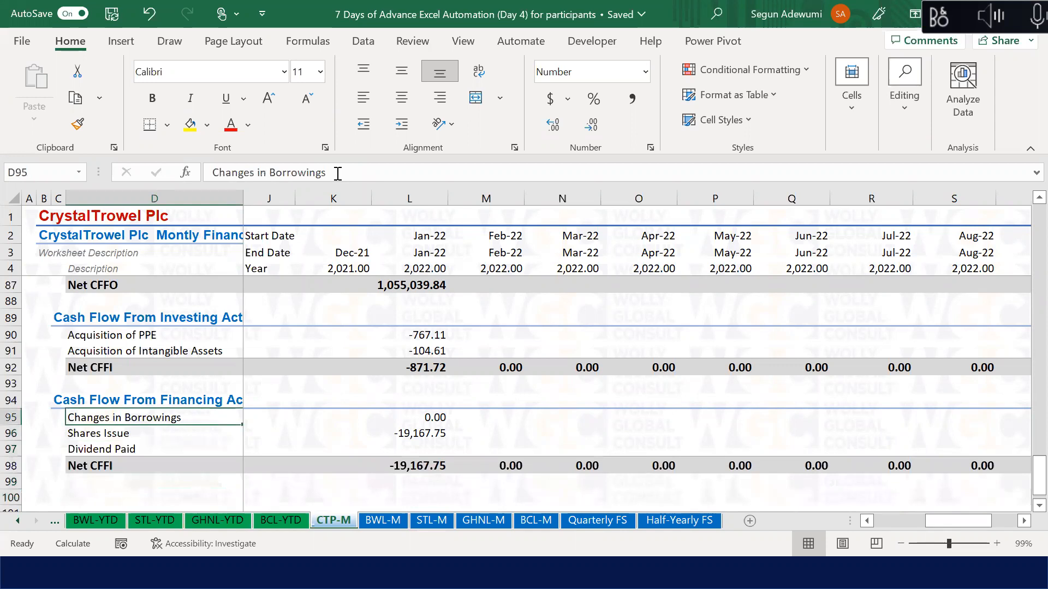
key("Down")
key("Down")
key("Down")
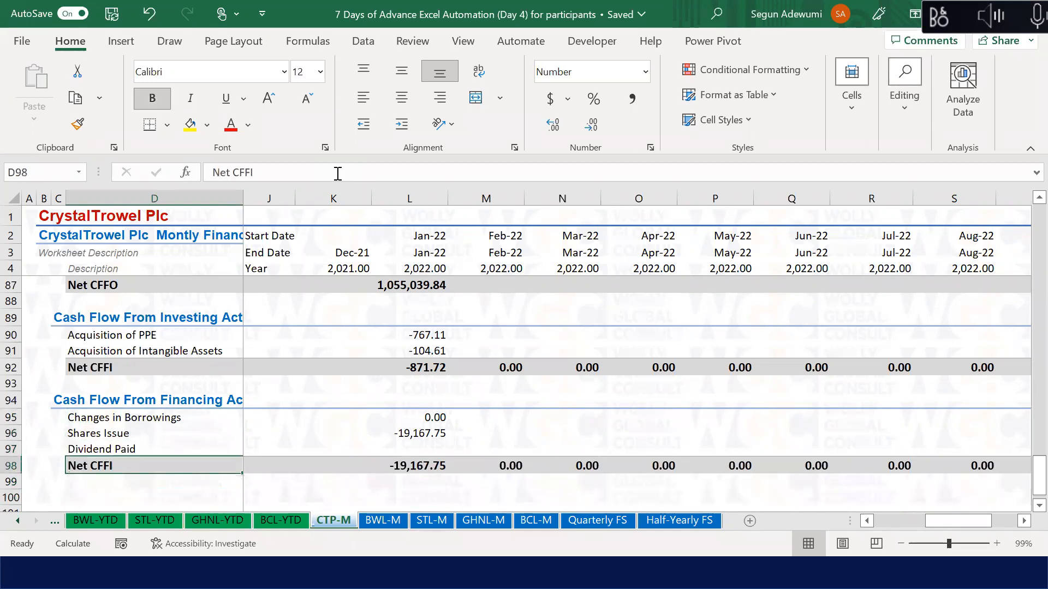
key("Up")
key("Up")
key("Up")
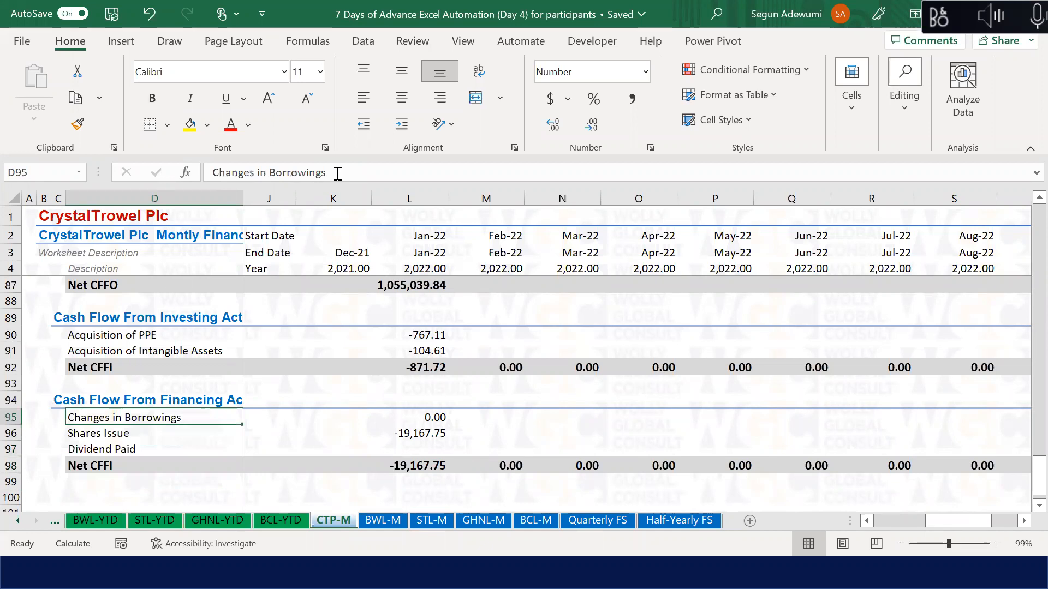
Step: Enter =L60-K60 in L95 for January's Changes in Borrowings
key("Right")
key("Right")
key("Right")
key("Right")
key("Right")
key("Right")
key("Right")
key("Right")
key("Right")
key("Right")
key("Right")
key("Right")
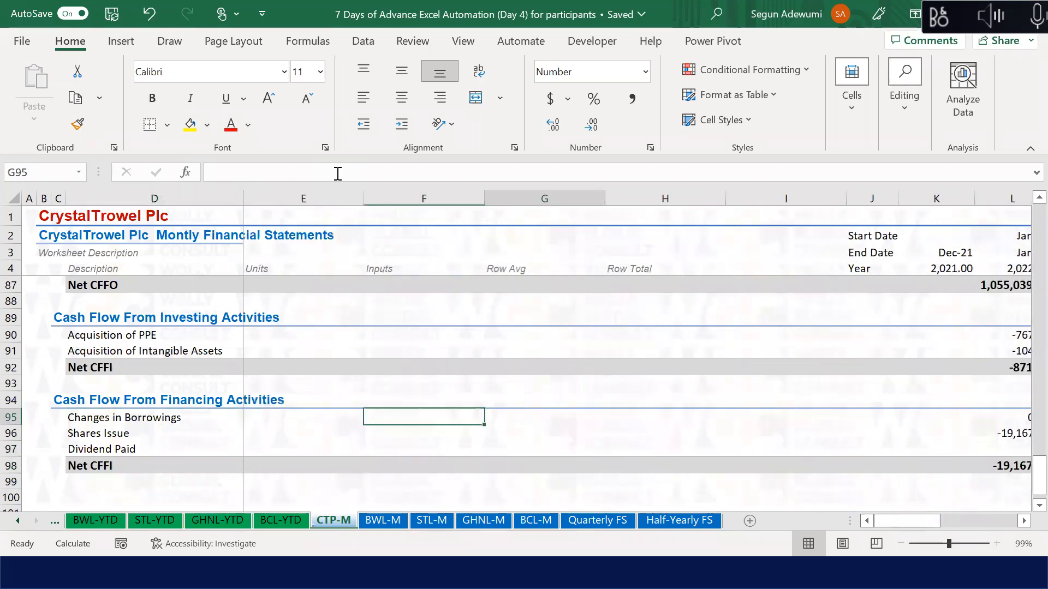
key("Left")
key("Left")
key("Left")
key("Left")
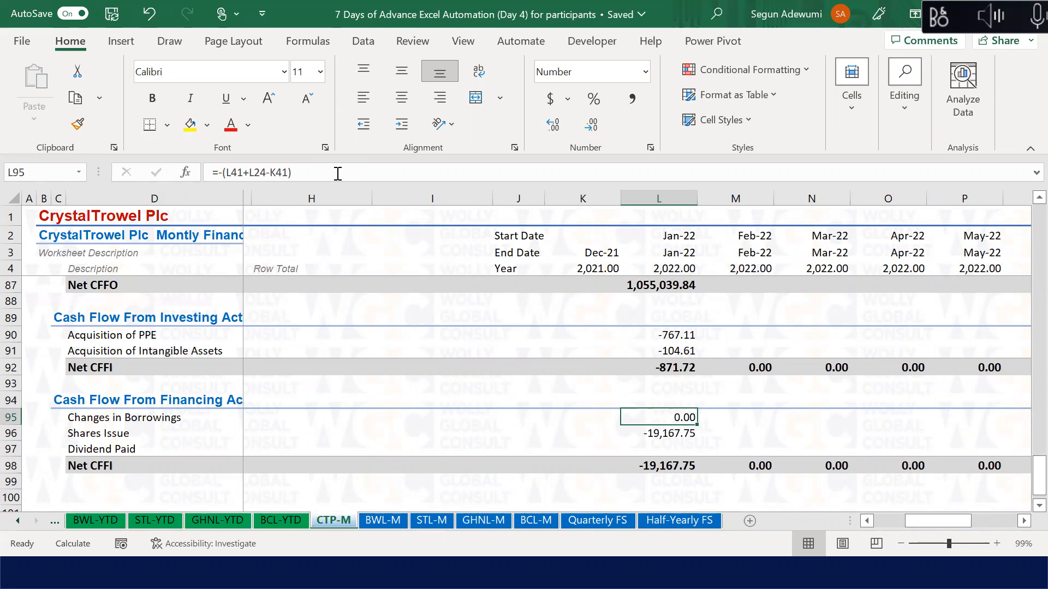
type("=")
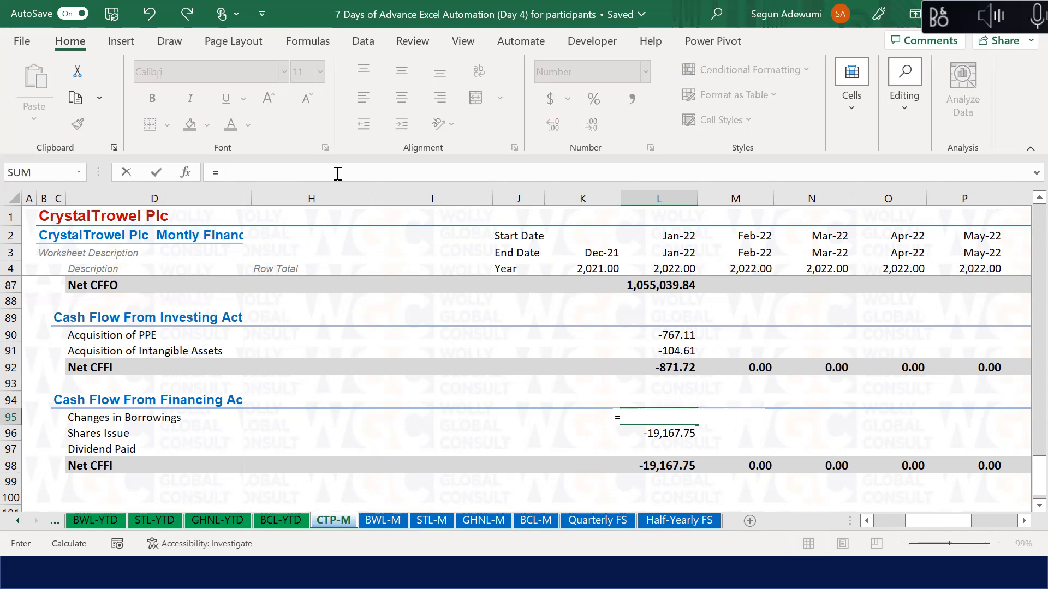
key("Up")
key("Up")
key("Up")
key("Up")
key("Up")
key("Up")
key("Up")
key("Up")
key("Up")
key("Up")
key("Up")
key("Up")
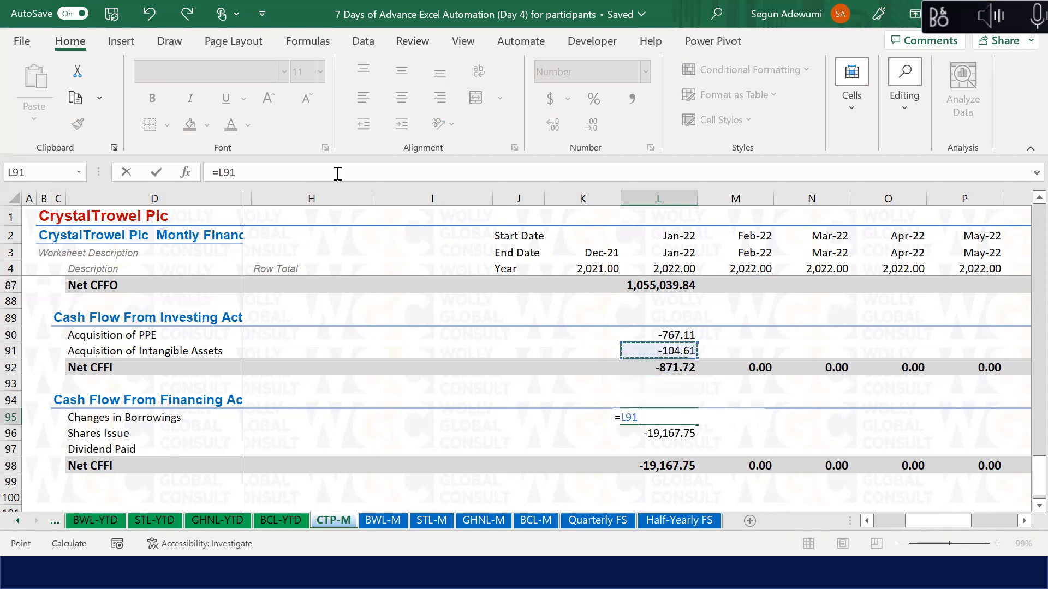
key("Up")
key("Up")
key("Up")
key("Up")
key("Up")
key("Up")
key("Up")
key("Up")
key("Up")
key("Up")
key("Up")
key("Up")
key("Up")
key("Up")
key("Up")
key("Up")
key("Up")
key("Up")
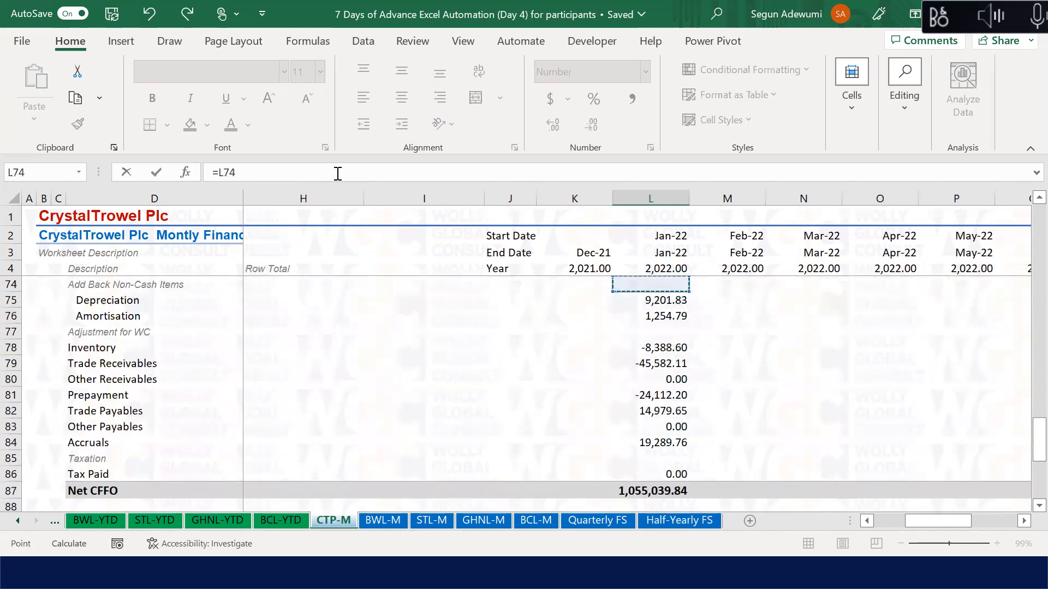
key("Up")
key("Up")
key("Up")
key("Up")
key("Up")
key("Up")
key("Up")
key("Up")
key("Up")
key("Up")
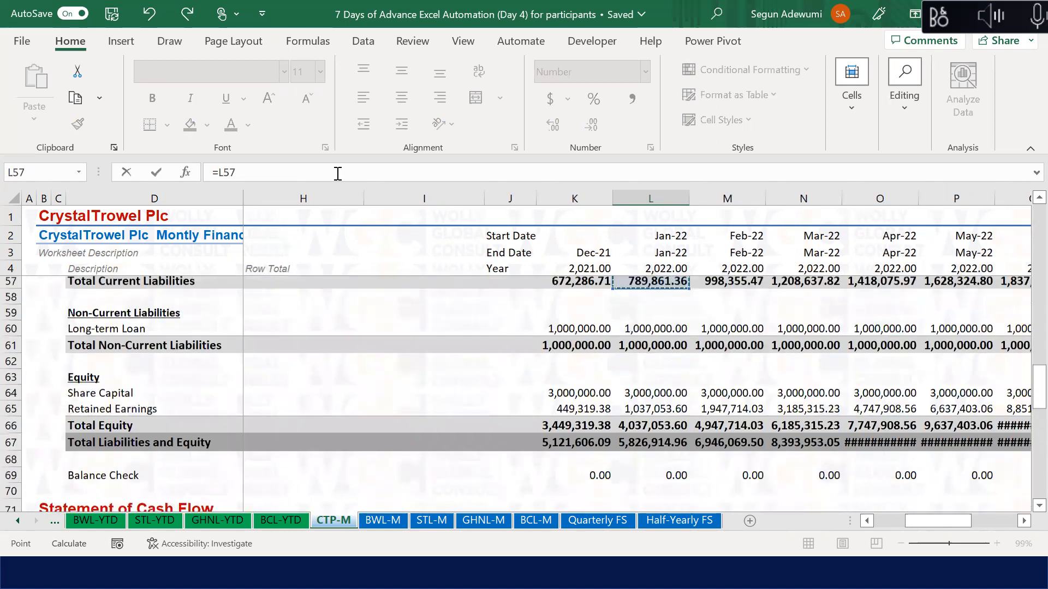
key("Down")
key("Down")
key("Down")
key("Down")
key("Down")
type("-")
left_click(565, 365)
key("Return")
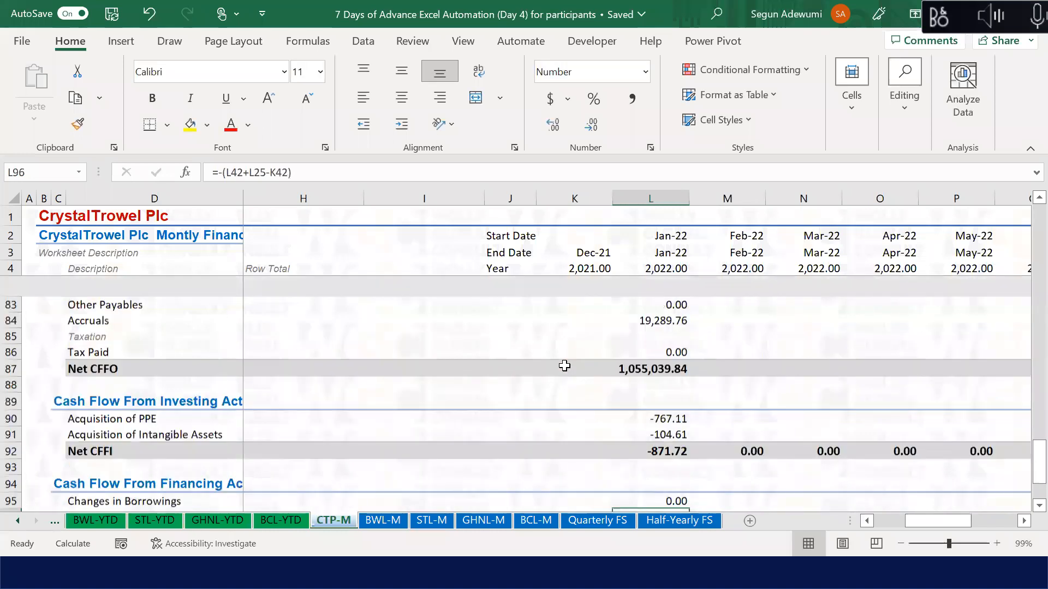
Step: Replace L96's old value with =L64-K64 for January's Shares Issue
key("Delete")
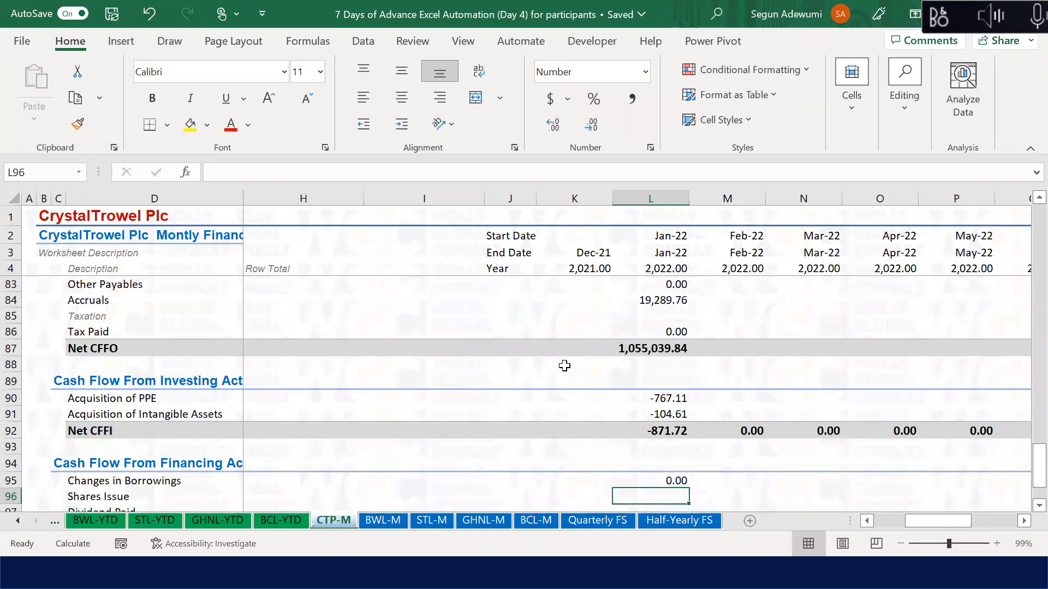
type("=")
key("Up")
key("Up")
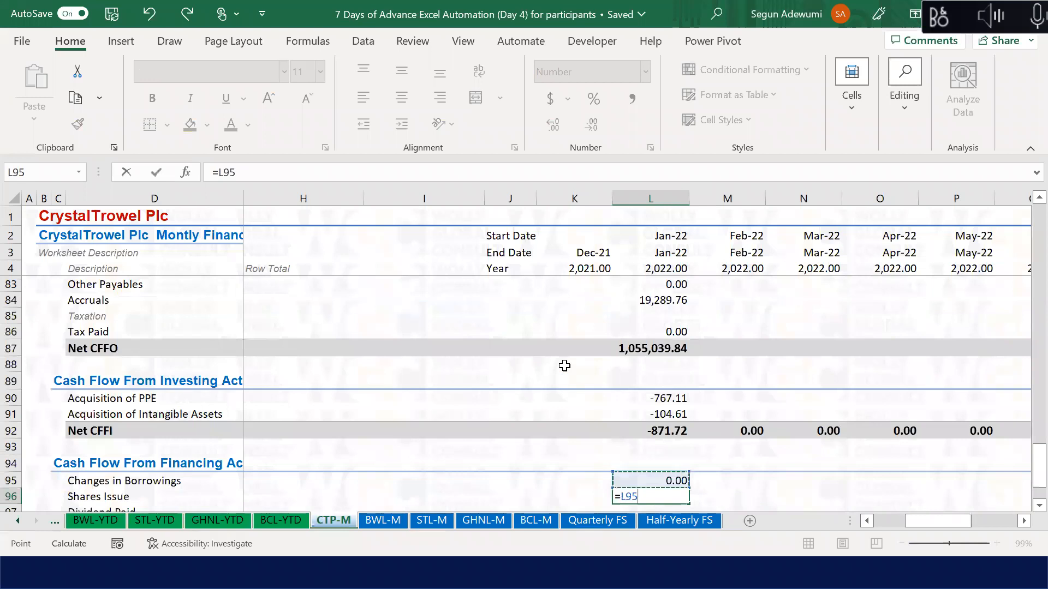
key("Up")
key("Up")
key("Up")
key("Up")
key("Up")
key("Up")
key("Up")
key("Up")
key("Up")
key("Up")
key("Up")
key("Up")
key("Up")
key("Up")
key("Up")
key("Up")
key("Up")
key("Up")
key("Up")
key("Up")
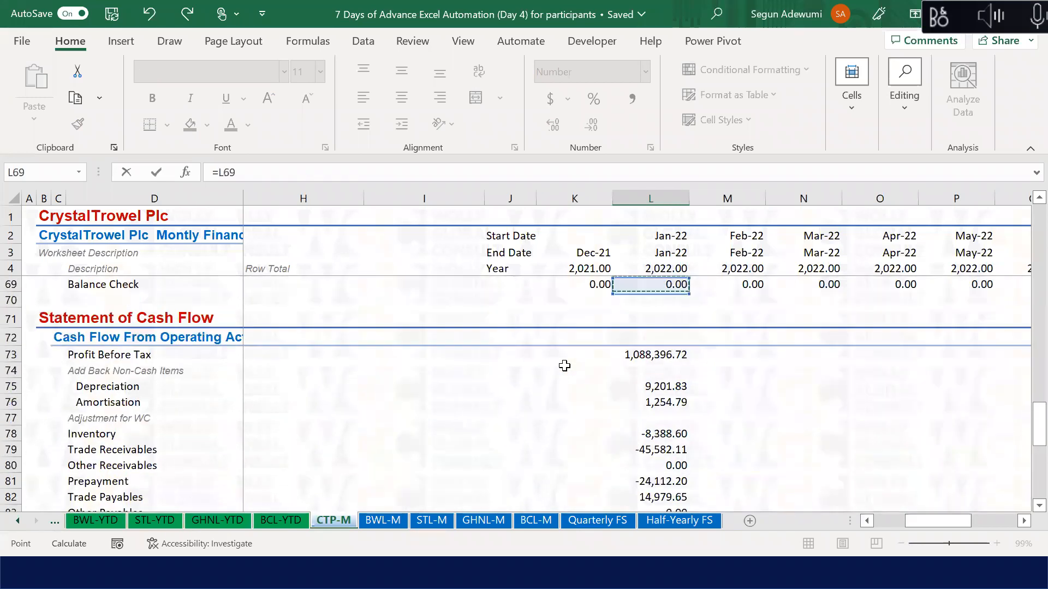
key("Up")
key("Up")
key("Up")
key("Down")
key("Down")
key("Down")
key("Down")
key("Down")
key("Down")
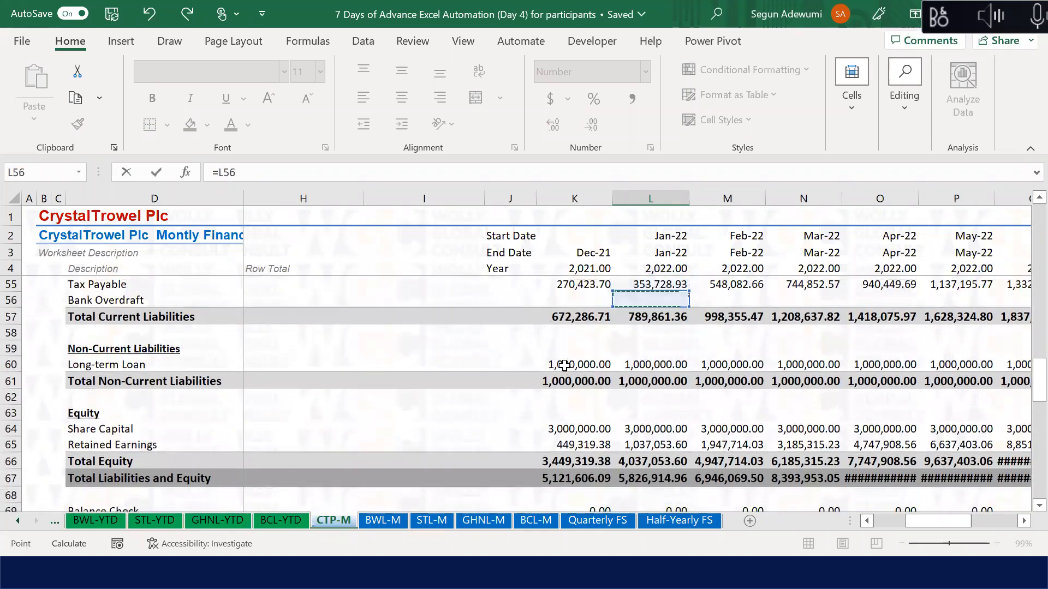
key("Down")
key("Down")
key("Down")
type("-")
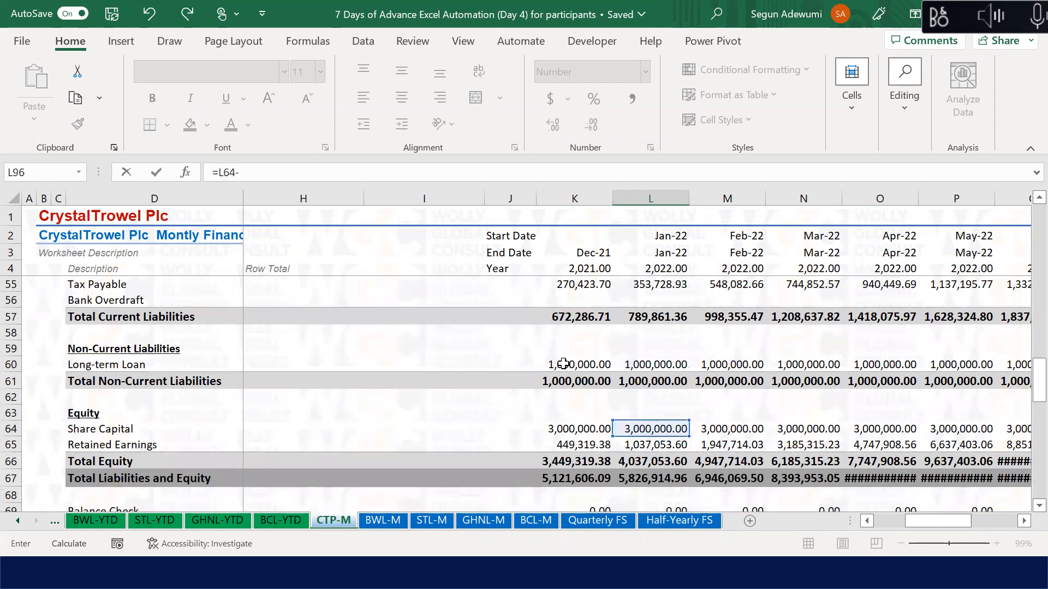
left_click(580, 431)
key("Return")
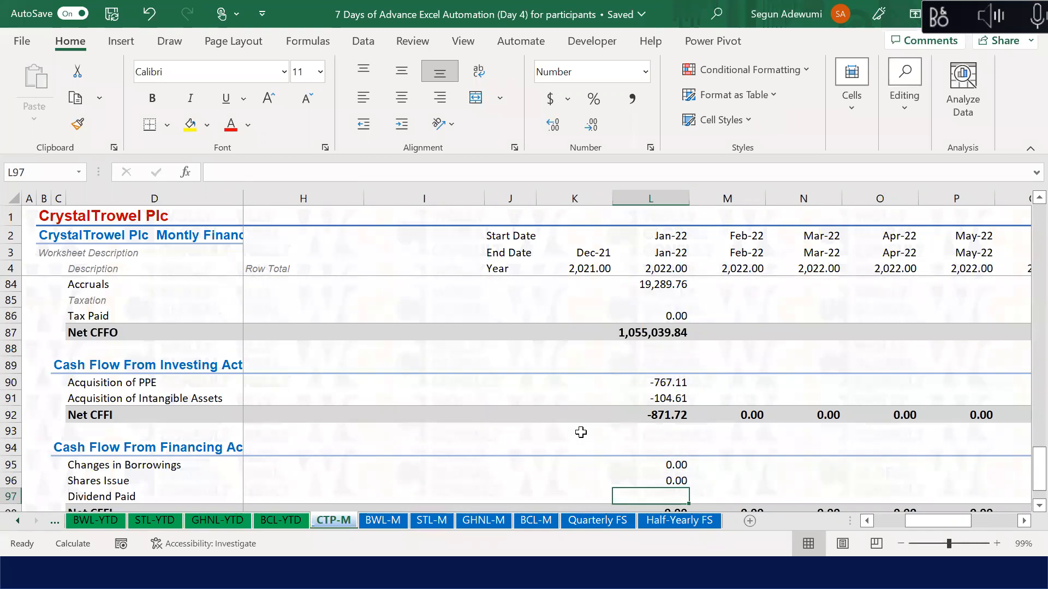
Step: Enter =K65+L30-L65 in L97 for January's Dividend Paid
type("=")
key("Up")
key("Up")
key("Up")
key("Up")
key("Up")
key("Up")
key("Up")
key("Up")
key("Up")
key("Up")
key("Up")
key("Up")
key("Up")
key("Up")
key("Up")
key("Up")
key("Up")
key("Up")
key("Up")
key("Up")
key("Up")
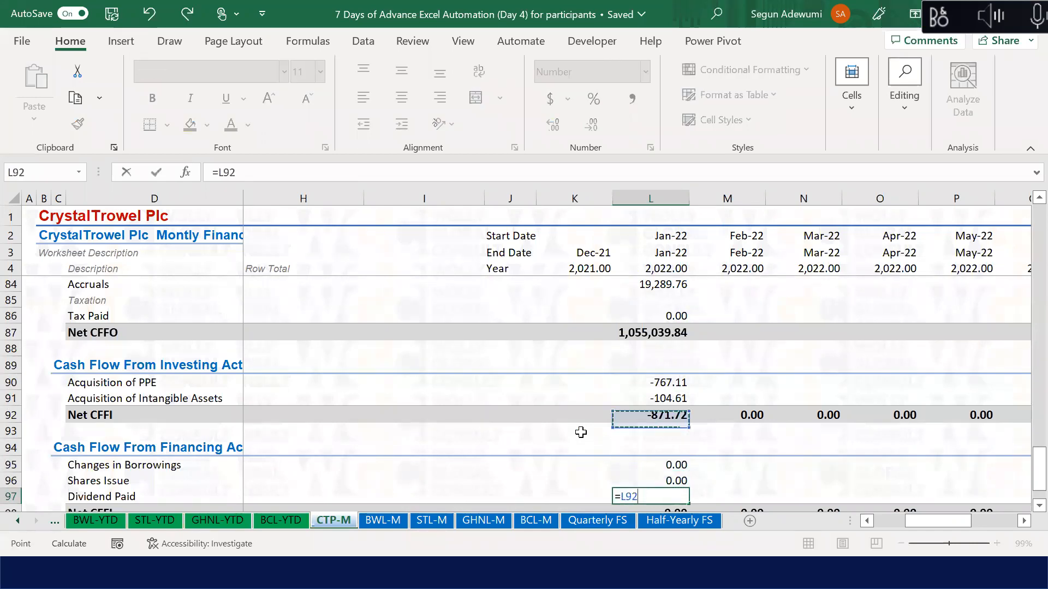
key("Up")
key("Up")
key("Up")
key("Up")
key("Down")
key("Down")
key("Down")
key("Down")
key("Down")
key("Left")
type("+")
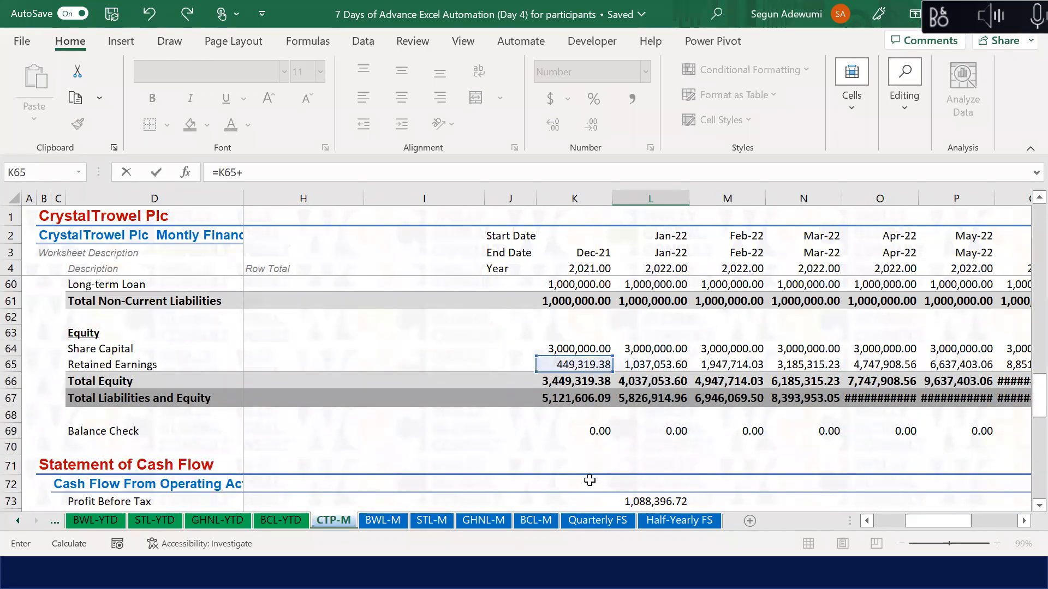
left_click(644, 347)
key("Up")
key("Up")
key("Up")
key("Up")
key("Up")
key("Up")
key("Up")
key("Up")
key("Up")
key("Up")
key("Up")
key("Up")
key("Up")
key("Up")
key("Up")
key("Up")
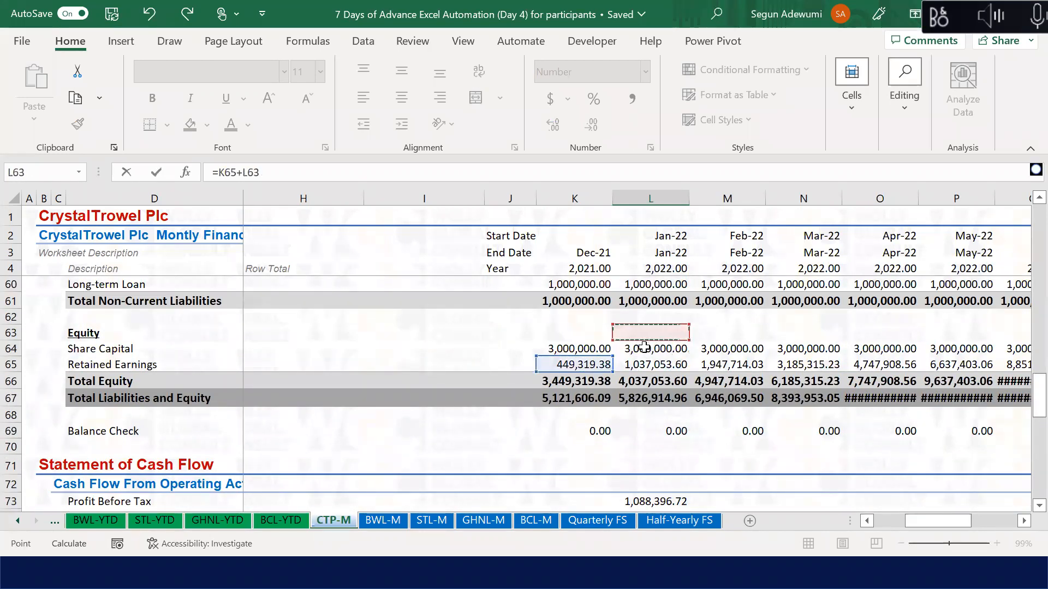
key("Up")
key("Up")
key("Up")
key("Up")
key("Up")
key("Up")
key("Up")
key("Up")
key("Up")
key("Up")
key("Up")
key("Up")
key("Up")
key("Up")
key("Up")
key("Up")
key("Up")
key("Up")
key("Up")
key("Up")
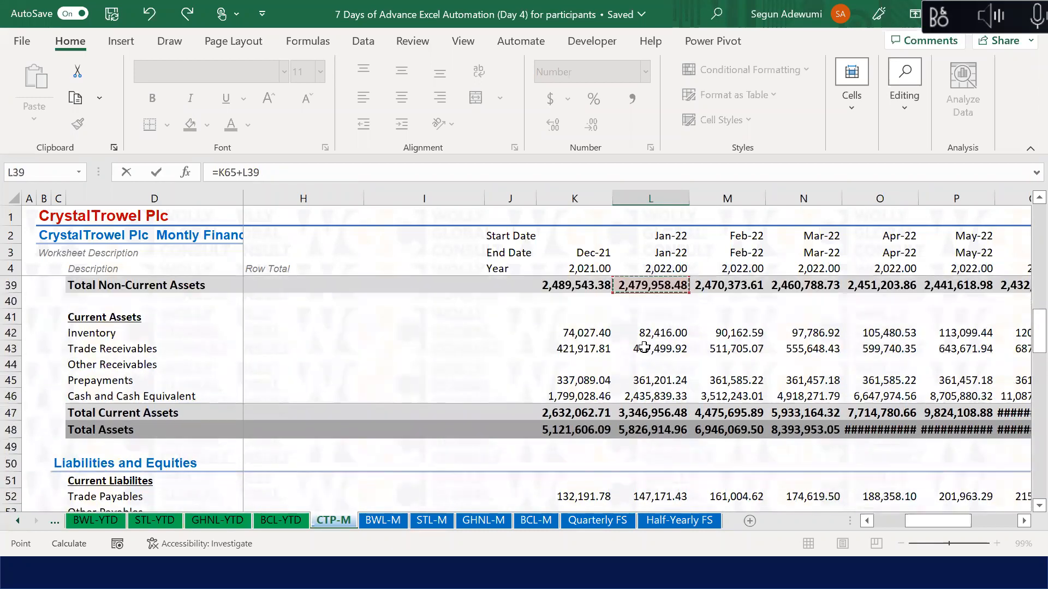
key("Up")
key("Up")
key("Up")
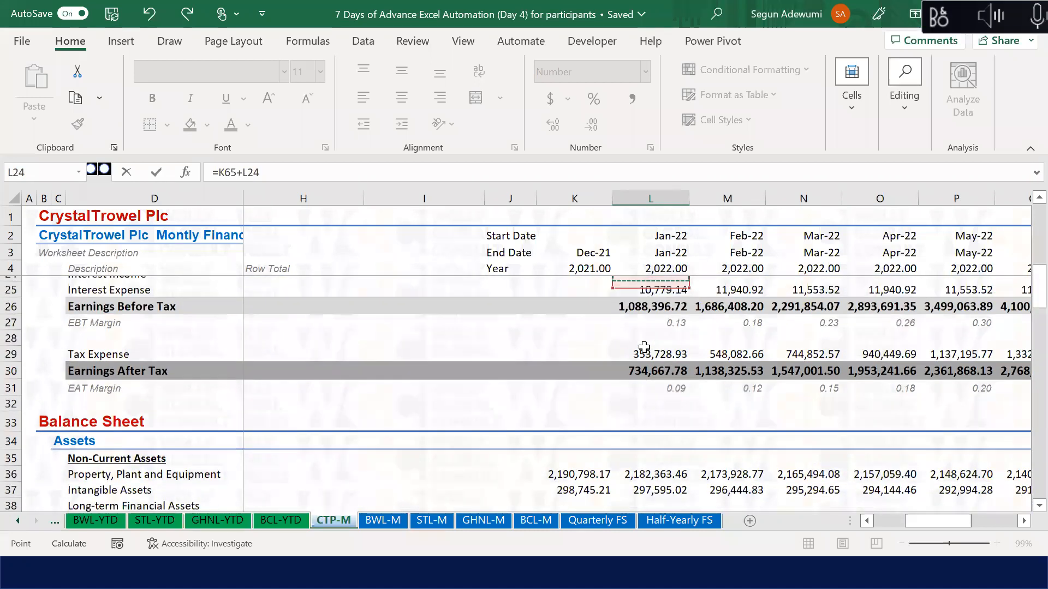
key("Down")
key("Down")
key("Down")
key("Down")
key("Down")
key("Down")
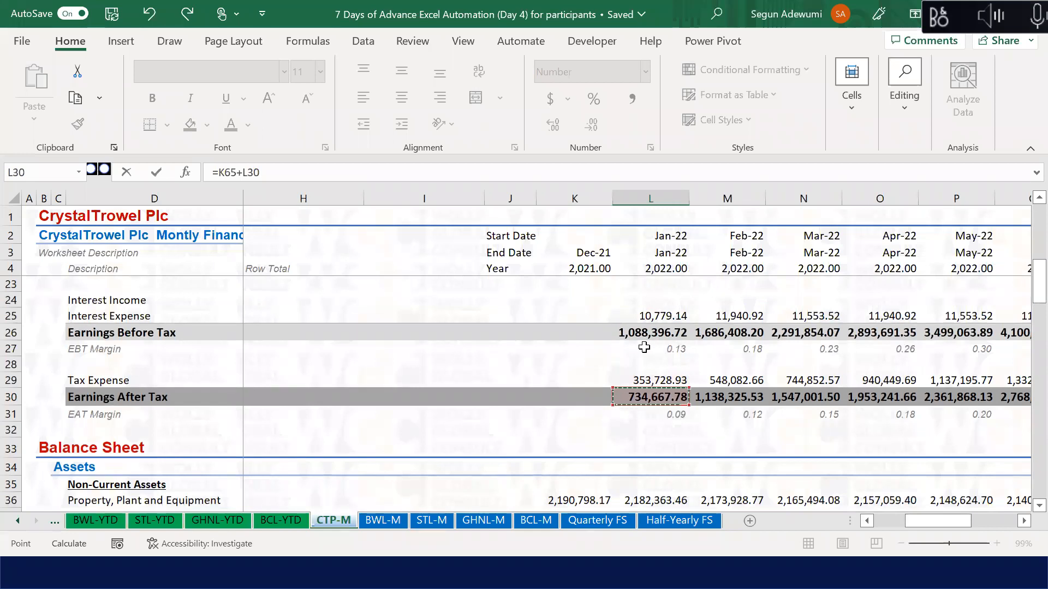
type("-")
left_click(664, 485)
key("Down")
key("Down")
key("Down")
key("Down")
key("Down")
key("Down")
key("Down")
key("Down")
key("Down")
key("Down")
key("Down")
key("Down")
key("Down")
key("Down")
key("Down")
key("Down")
key("Down")
key("Down")
key("Down")
key("Down")
key("Down")
key("Down")
key("Down")
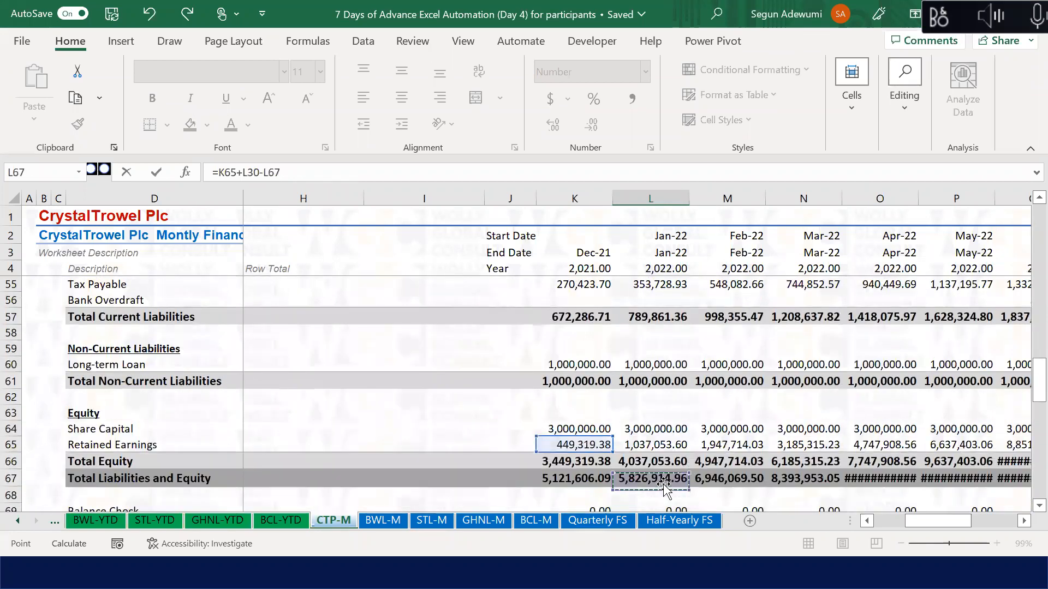
key("Return")
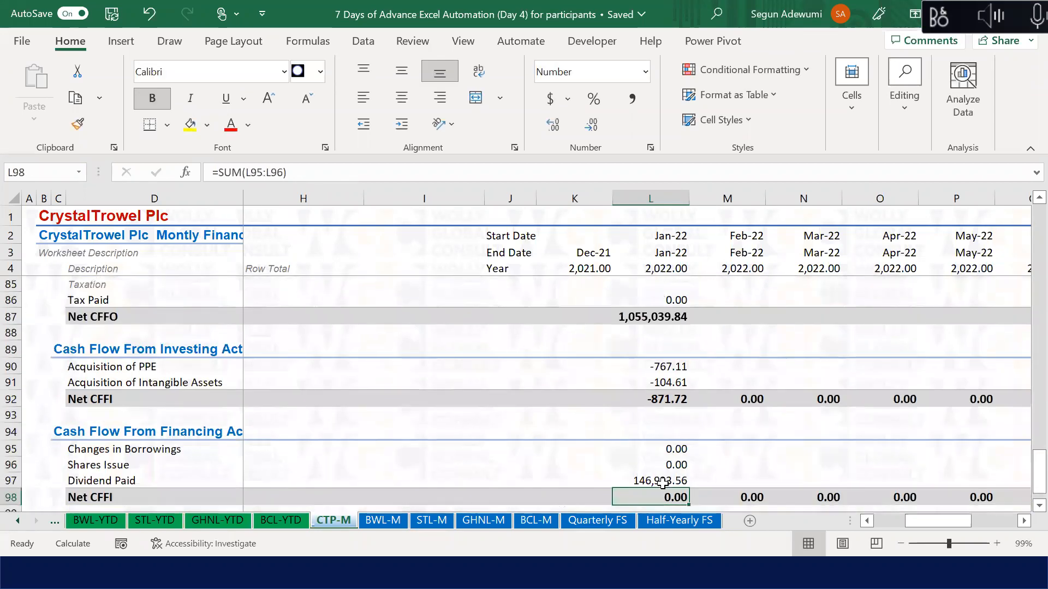
Step: Negate the Dividend Paid formula to =-(K65+L30-L65), giving -146,933.56
key("Up")
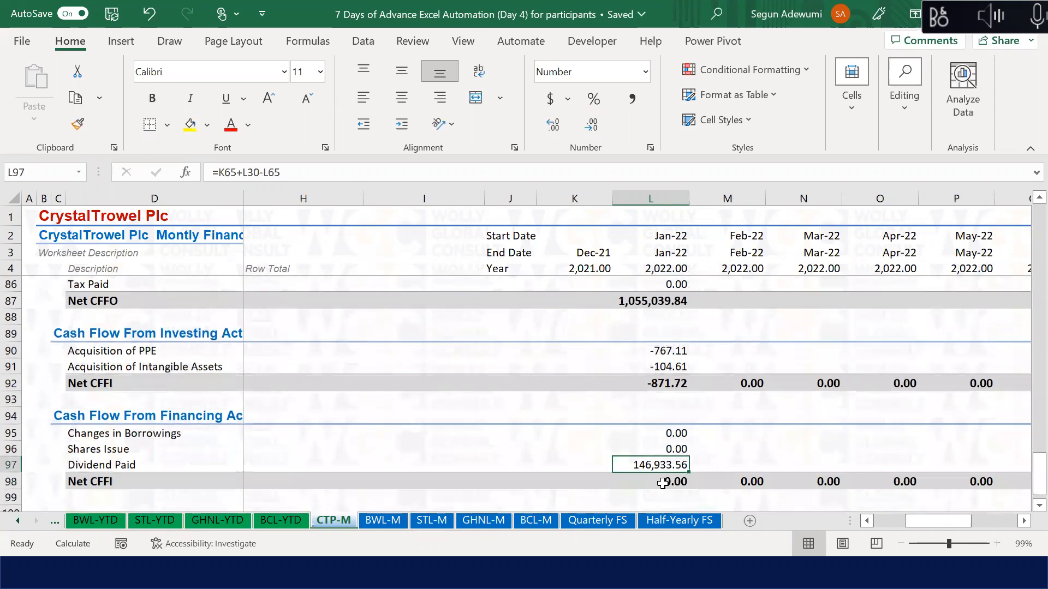
left_click(219, 172)
type("-(")
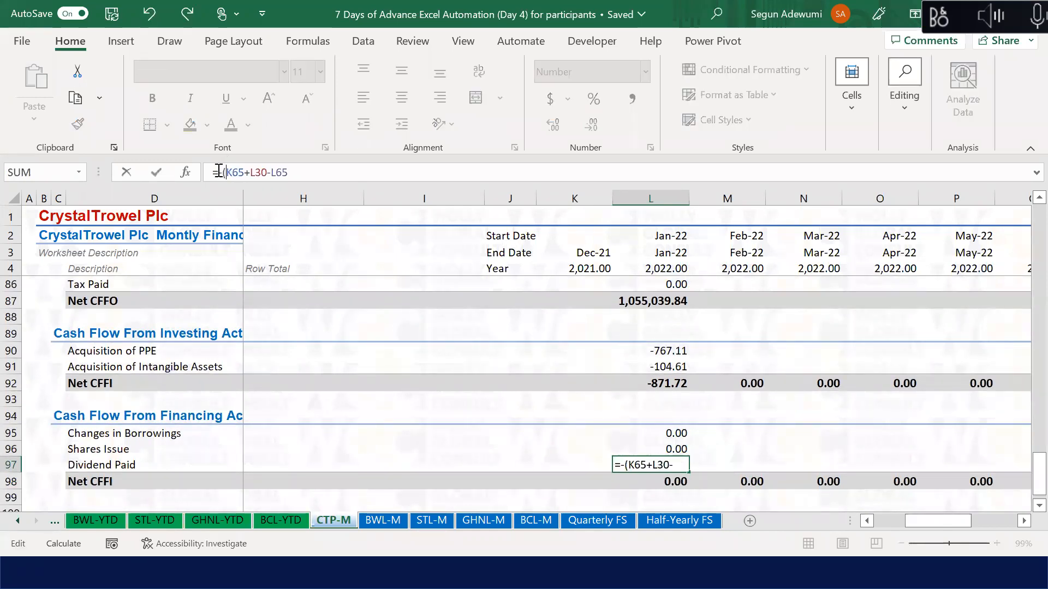
left_click(302, 172)
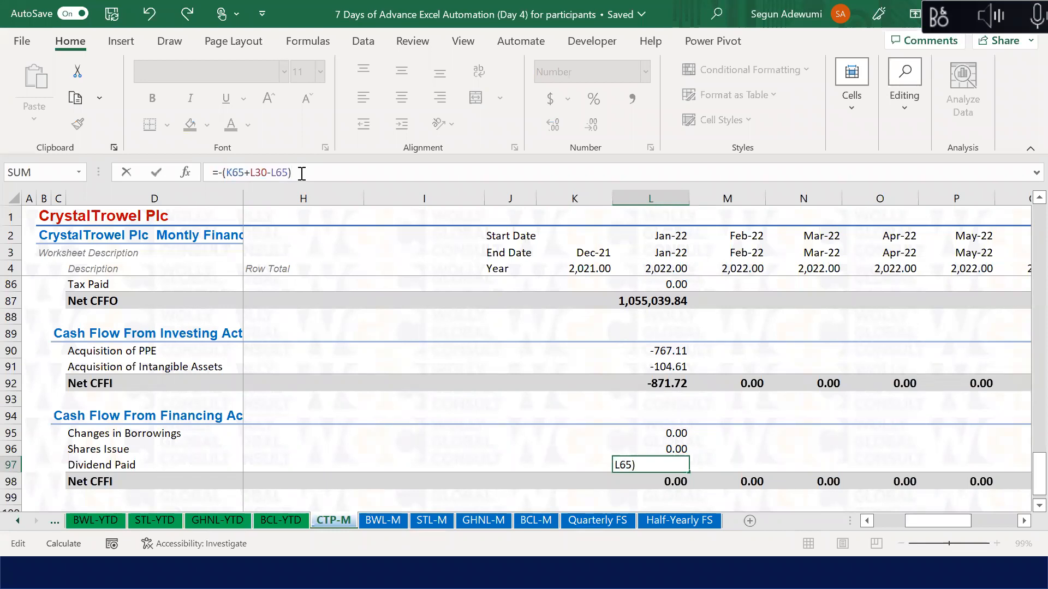
key("Return")
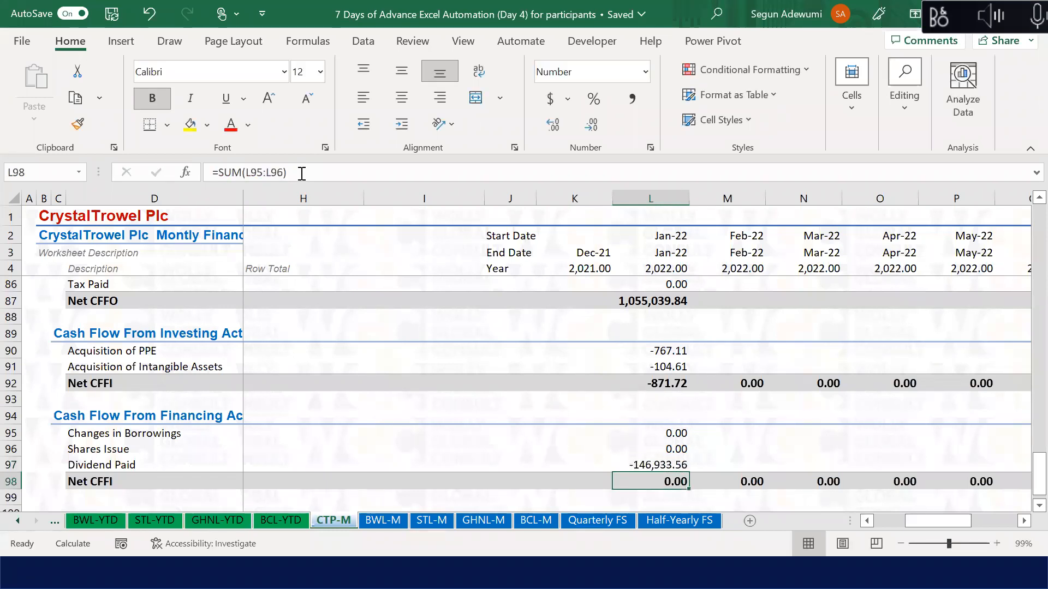
Step: Extend the financing Net CFFI sum in L98 to =SUM(L95:L97)
left_click(302, 172)
key("BackSpace")
key("BackSpace")
type("7)")
key("Return")
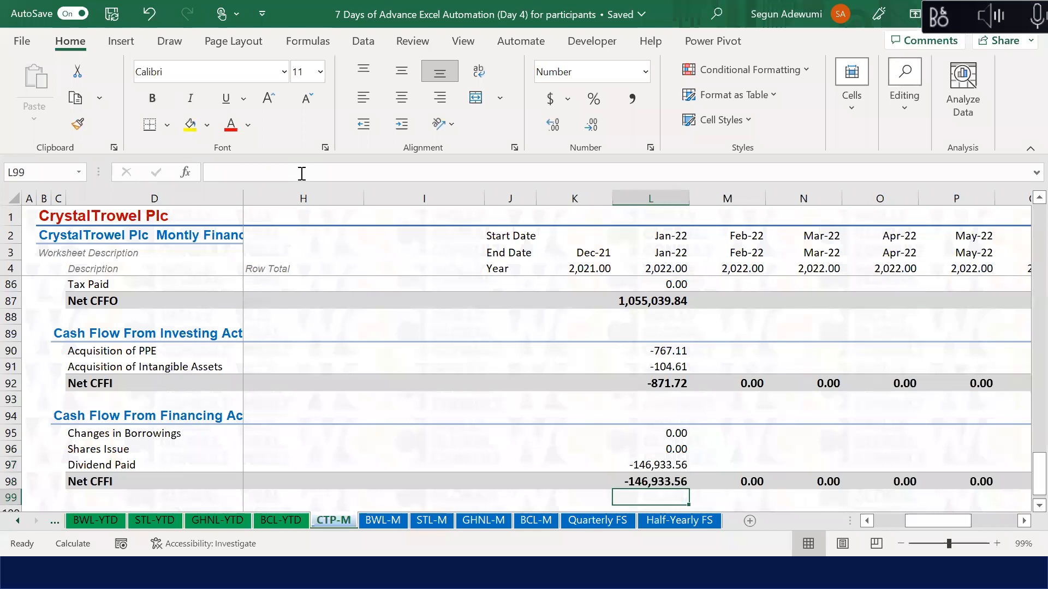
key("Down")
key("Down")
key("Down")
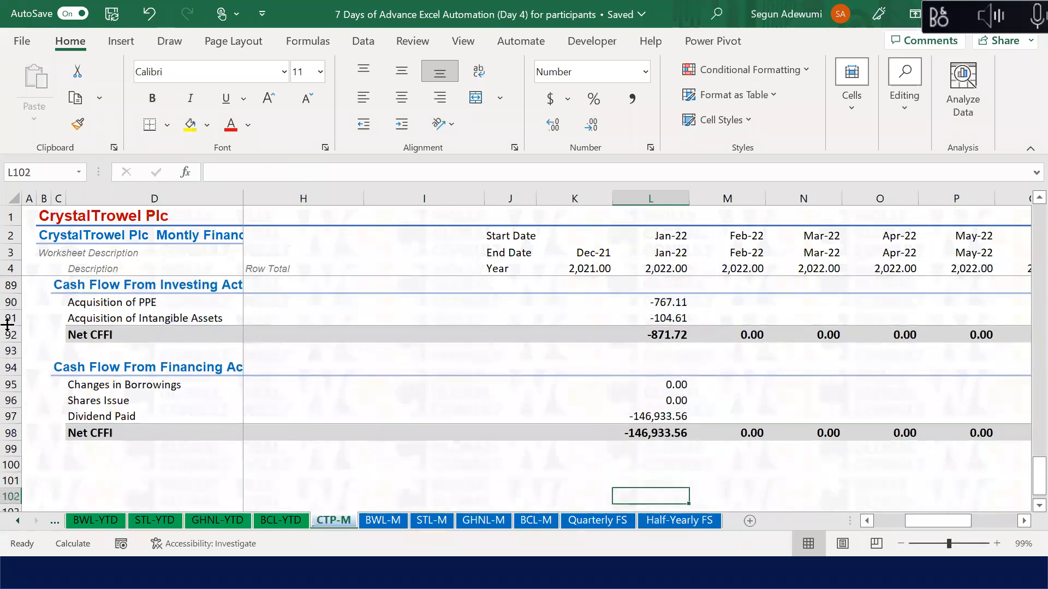
Step: Copy the heading row 94 into row 100 and select the pasted heading cell C100
left_click(11, 366)
key("ctrl+c")
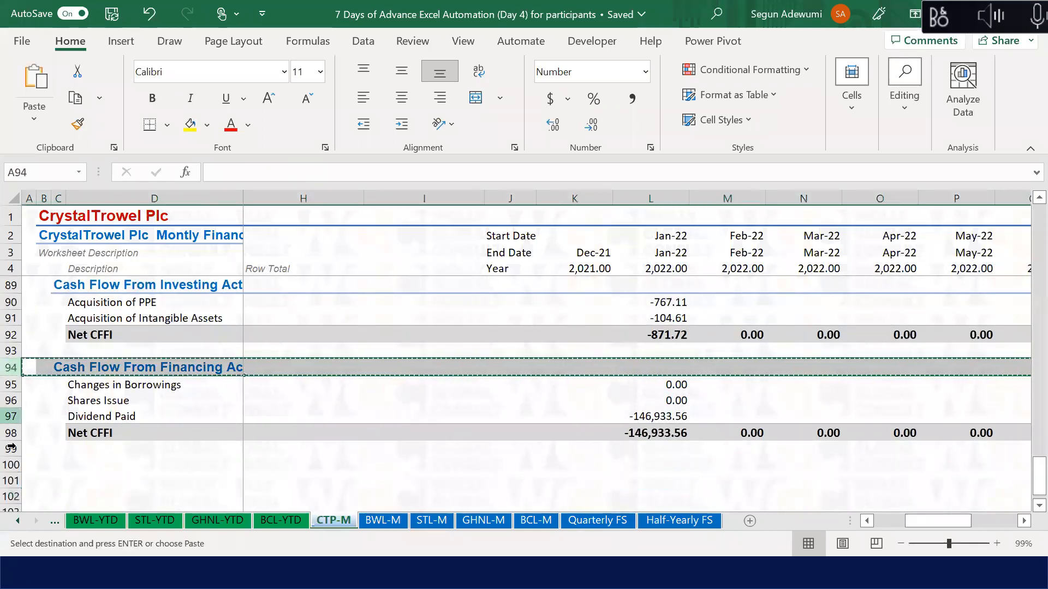
left_click(11, 463)
key("ctrl+v")
key("Escape")
left_click(66, 463)
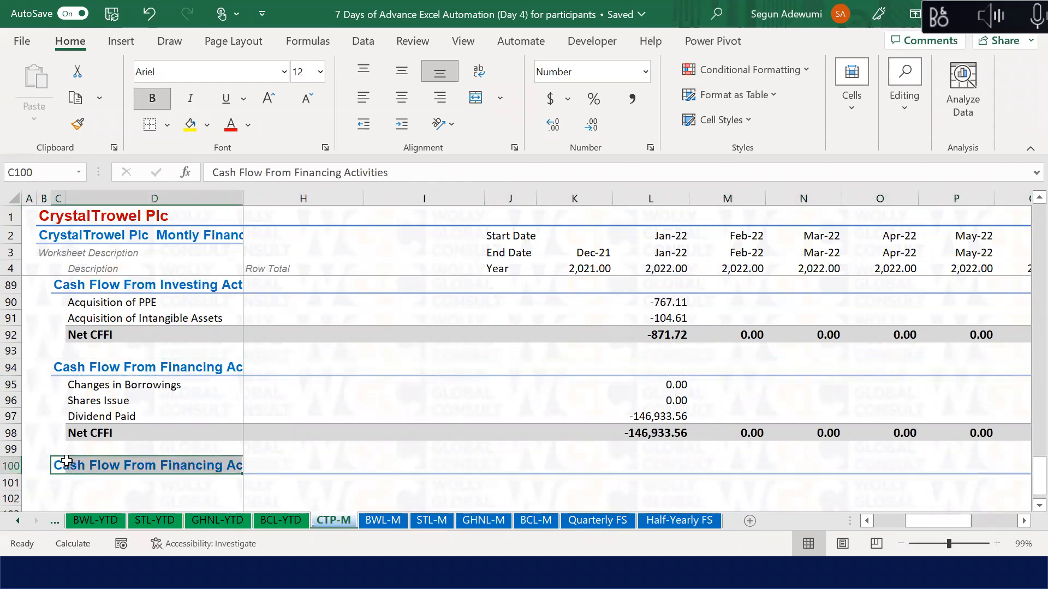
left_click(67, 462)
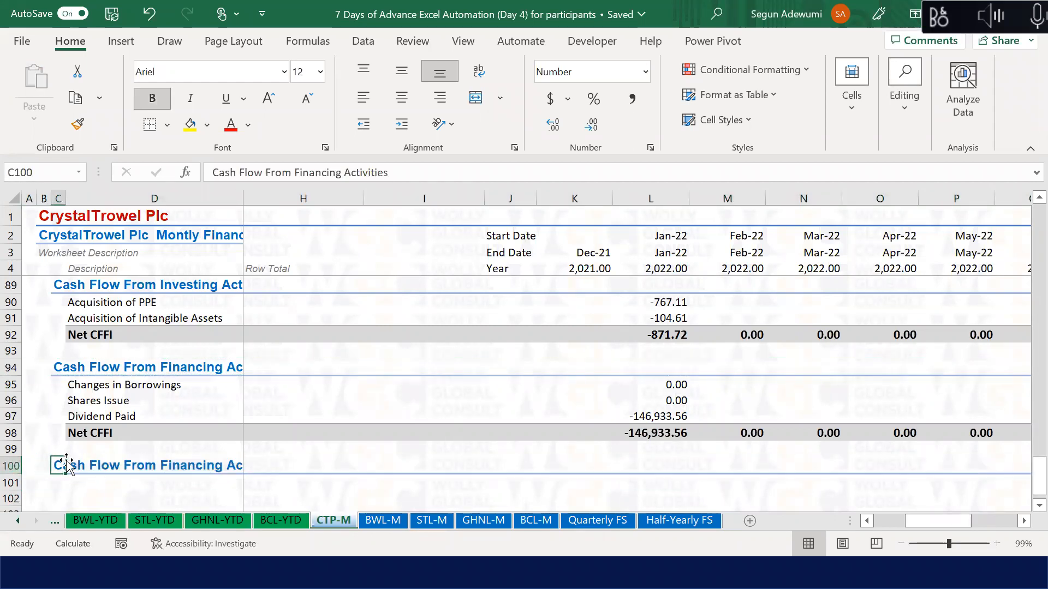
Step: Type 'Cash Flow Reconciliation' over the copied heading in C100
type("Casgh")
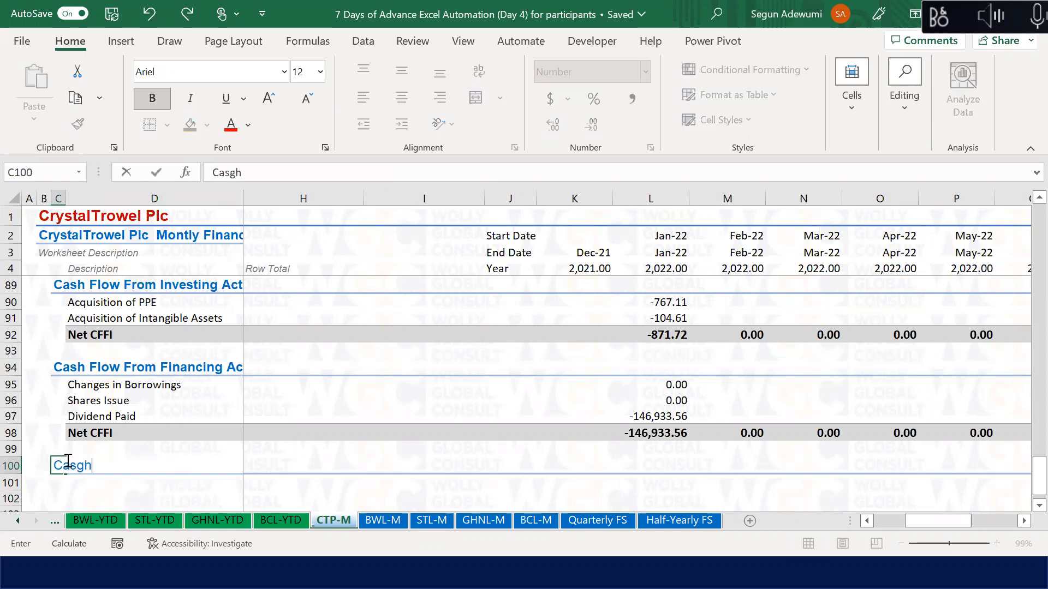
key("BackSpace")
key("BackSpace")
type("h Flow Reco")
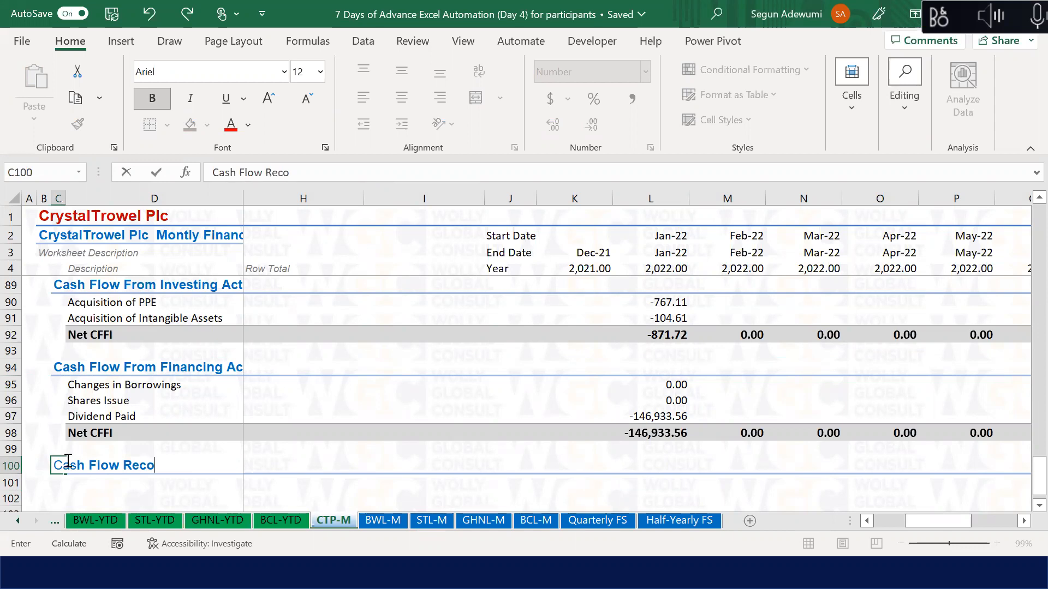
type("nciliation")
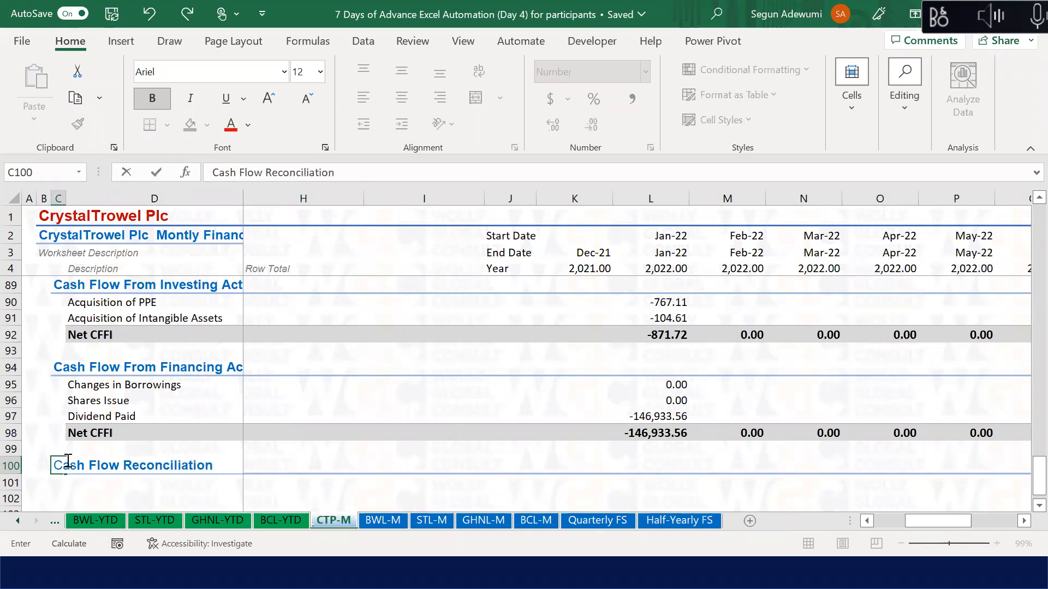
key("Return")
key("Return")
key("Return")
key("Return")
Step: Type the label Beginning Balance in D101 under the reconciliation heading
key("Up")
key("Up")
key("Up")
key("Right")
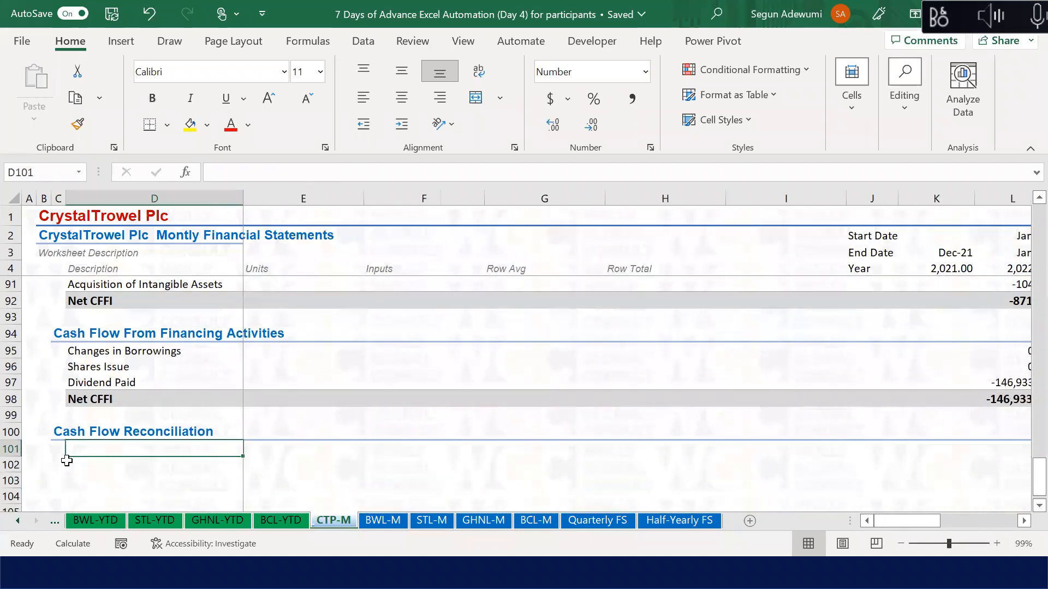
type("Bareg")
key("BackSpace")
key("BackSpace")
key("BackSpace")
key("BackSpace")
type("egin")
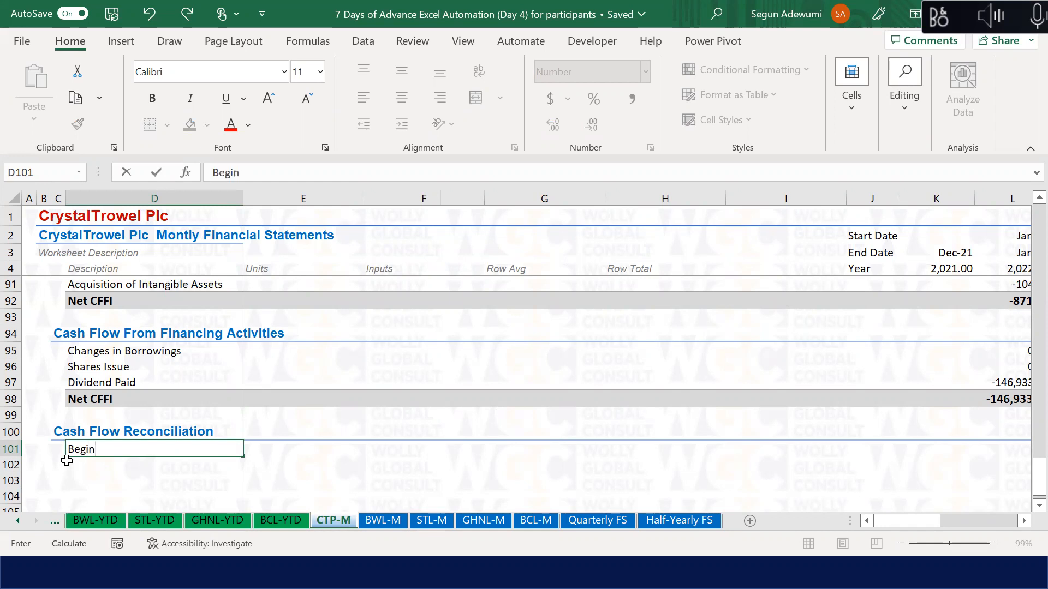
type("ning Bala nc")
key("BackSpace")
key("BackSpace")
key("BackSpace")
type("nce")
key("Return")
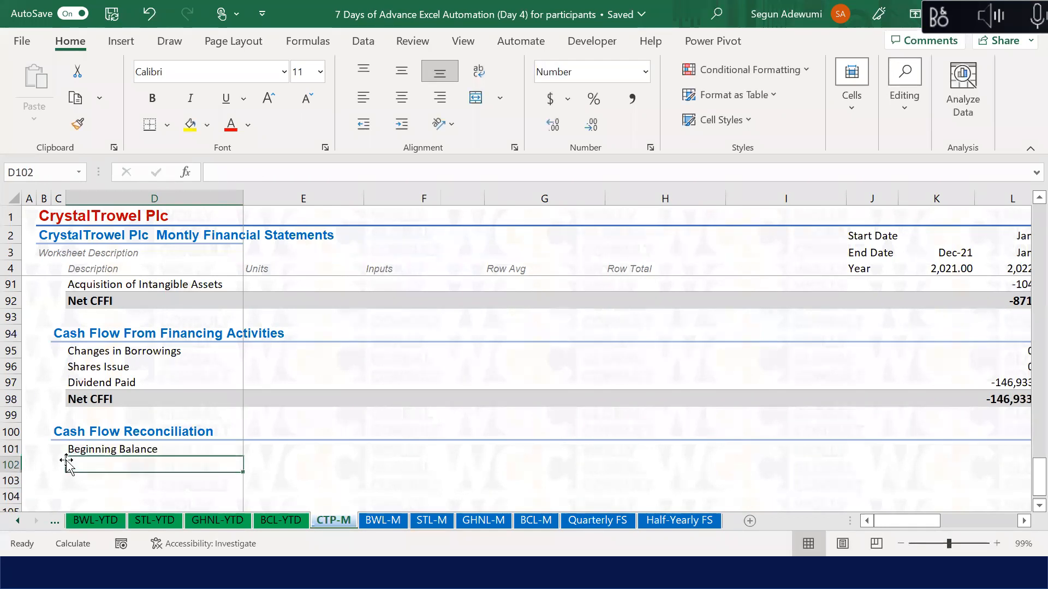
Step: Enter the labels Cash During the Year and Ending Cash Balance in D102 and D103
type("Changes")
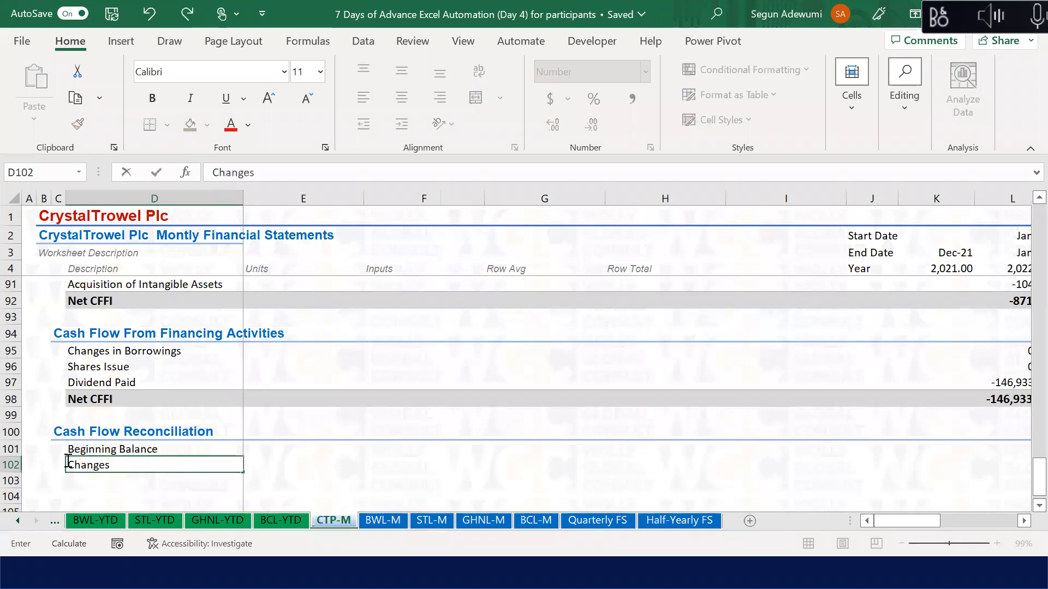
key("Escape")
type("C")
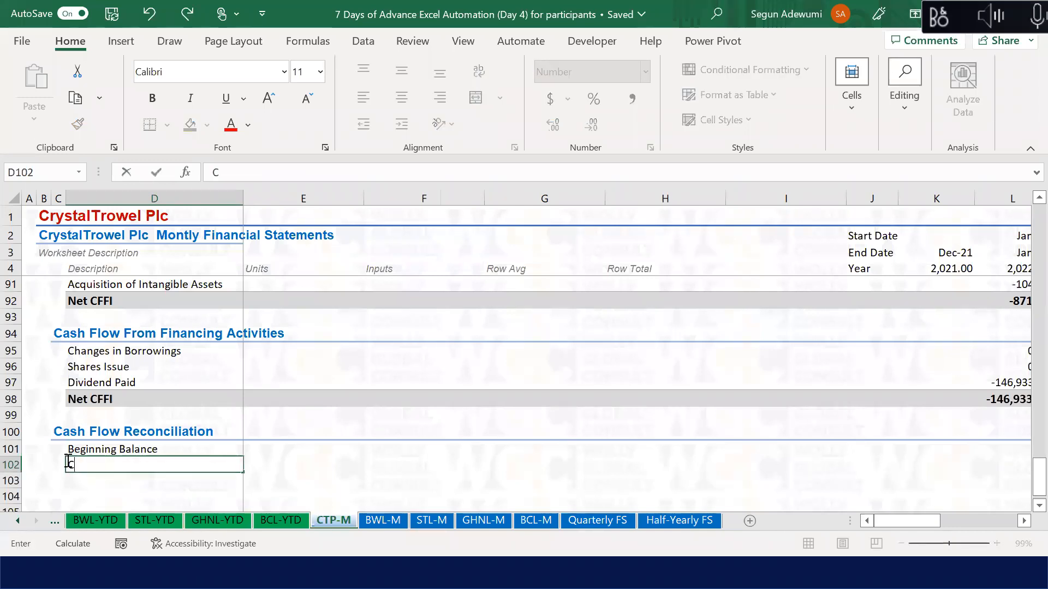
key("Escape")
type("Changes Du")
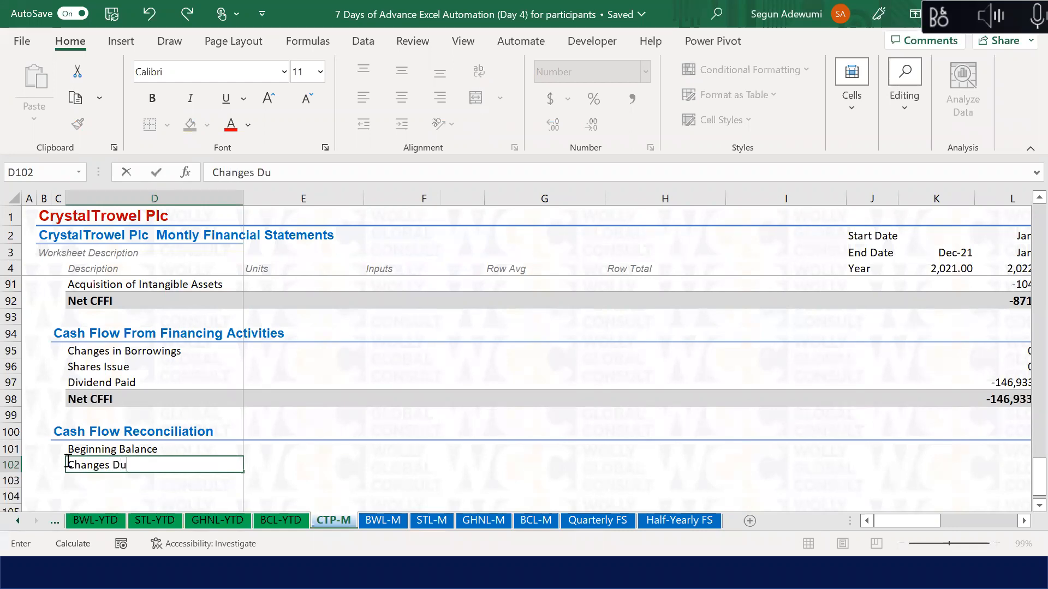
type("r")
key("BackSpace")
key("BackSpace")
key("BackSpace")
key("BackSpace")
key("Escape")
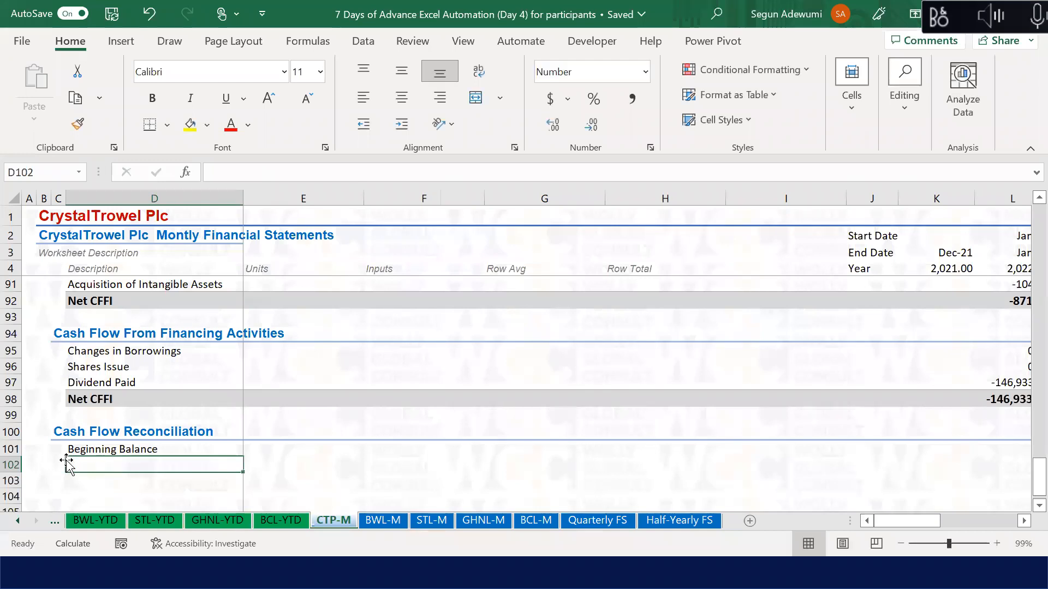
type("Cash Duri")
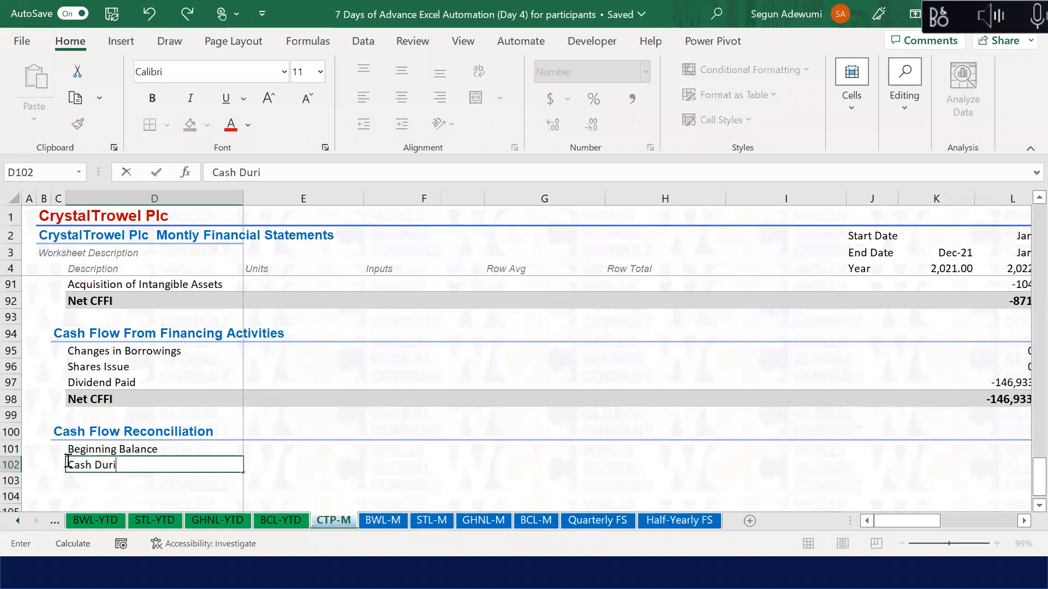
type("ng the Year")
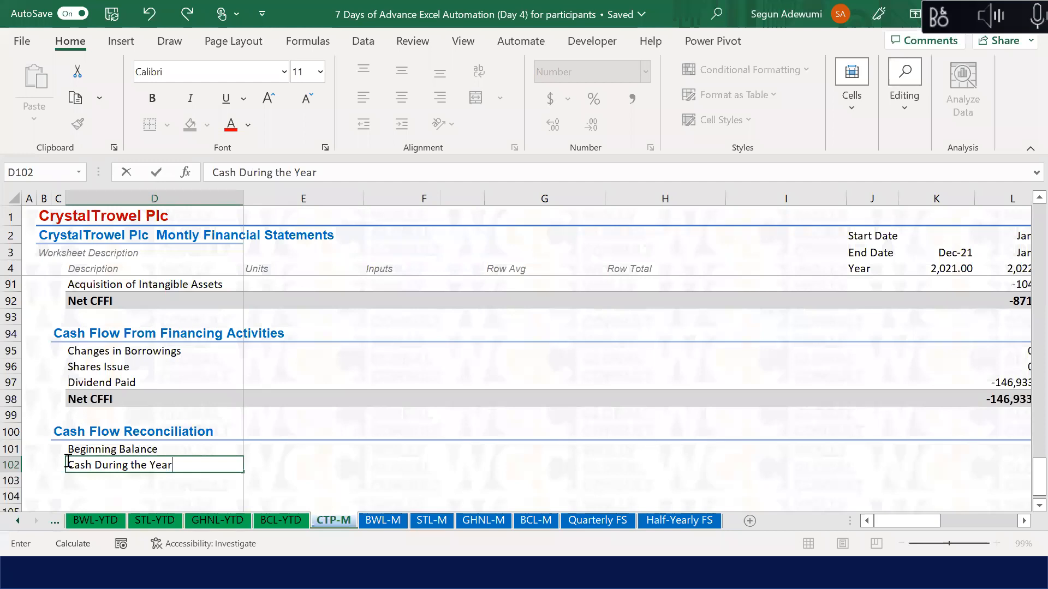
key("Return")
type("Ending Balanc")
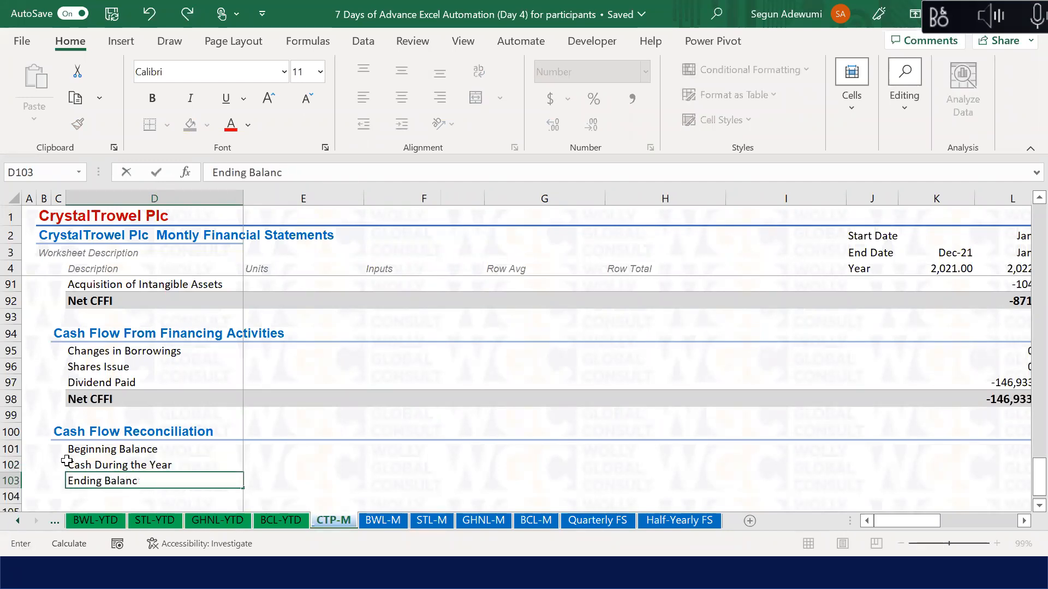
key("BackSpace")
key("BackSpace")
key("BackSpace")
key("BackSpace")
key("BackSpace")
key("BackSpace")
type("Casbn")
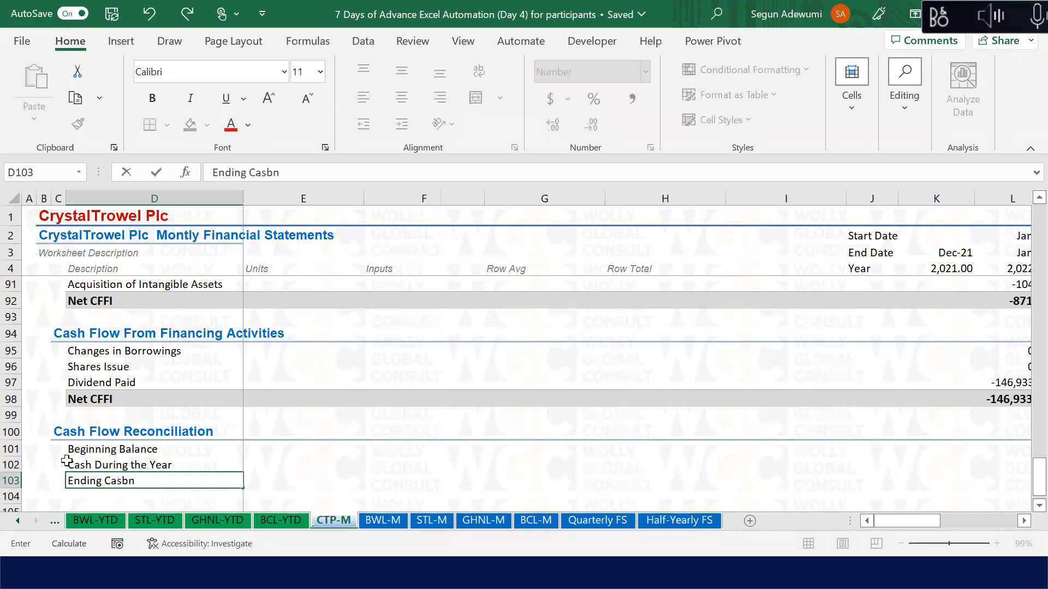
type("n")
key("BackSpace")
key("BackSpace")
key("BackSpace")
key("BackSpace")
type("lance")
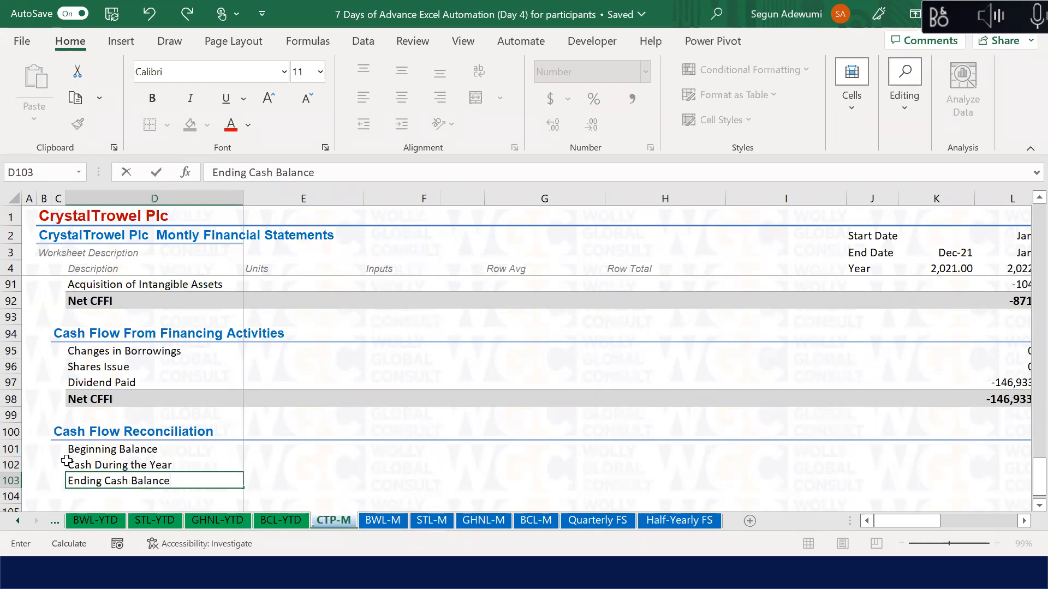
key("Up")
key("Up")
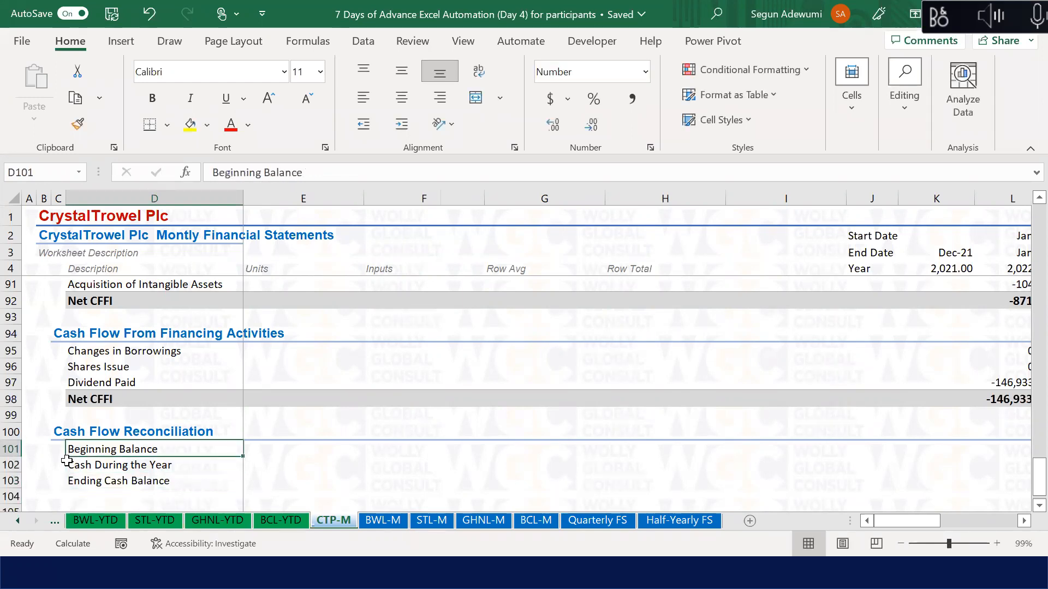
Step: Edit D101 so it reads Beginning Cash Balance
key("F2")
left_click(121, 449)
type("Cash")
key("Return")
key("Down")
key("Down")
key("Down")
key("Down")
key("Down")
left_click(121, 448)
key("Up")
key("Up")
key("Up")
key("Up")
key("Right")
key("Right")
key("Right")
key("Right")
key("Right")
key("Right")
key("Right")
key("Right")
key("Right")
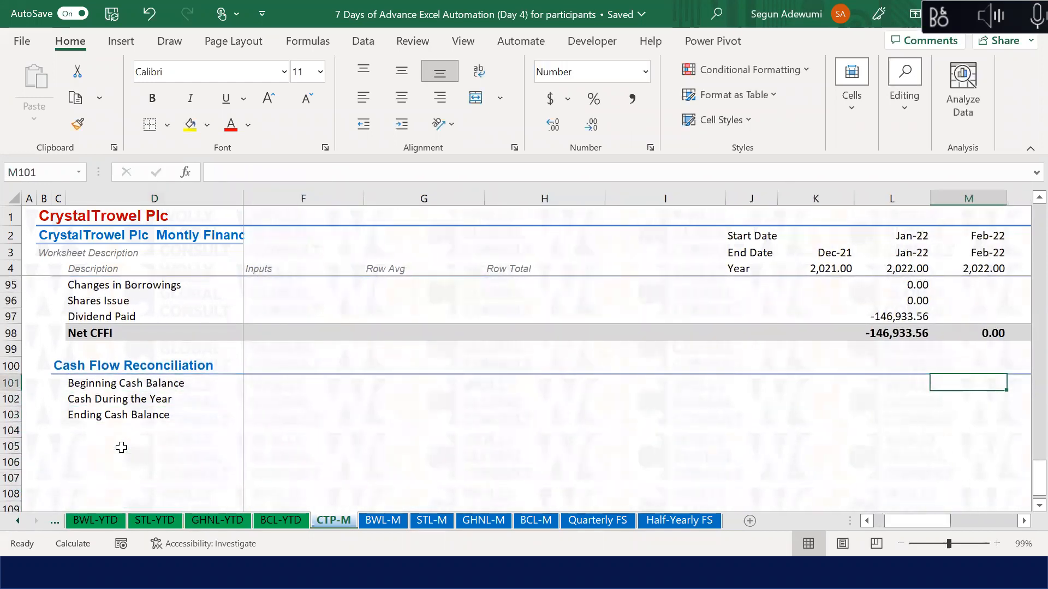
Step: Link the Jan-22 Beginning Cash Balance to Dec-21's Ending Cash Balance
key("Left")
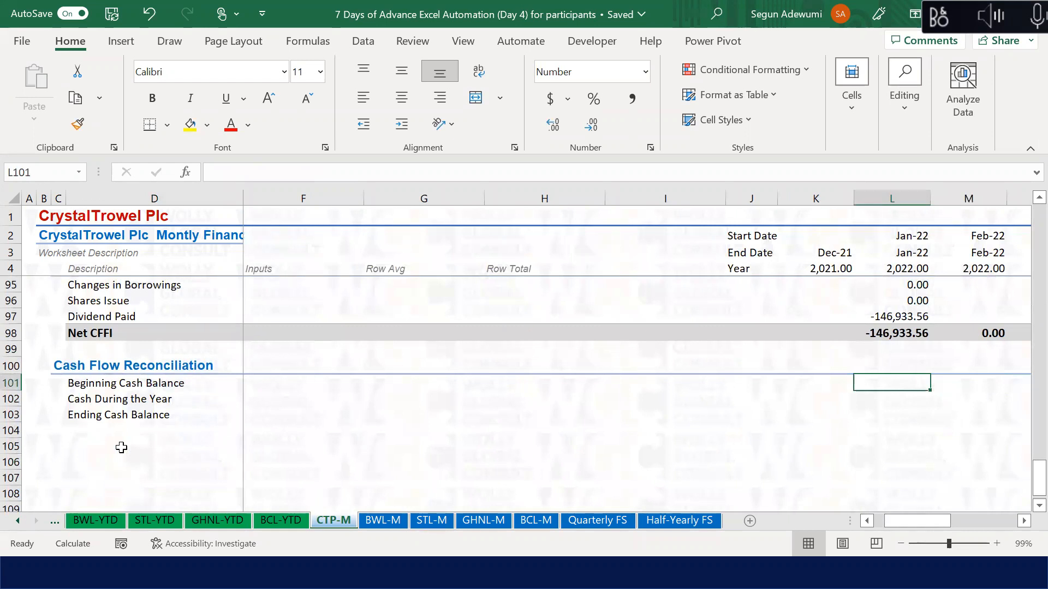
type("=")
key("Left")
key("Down")
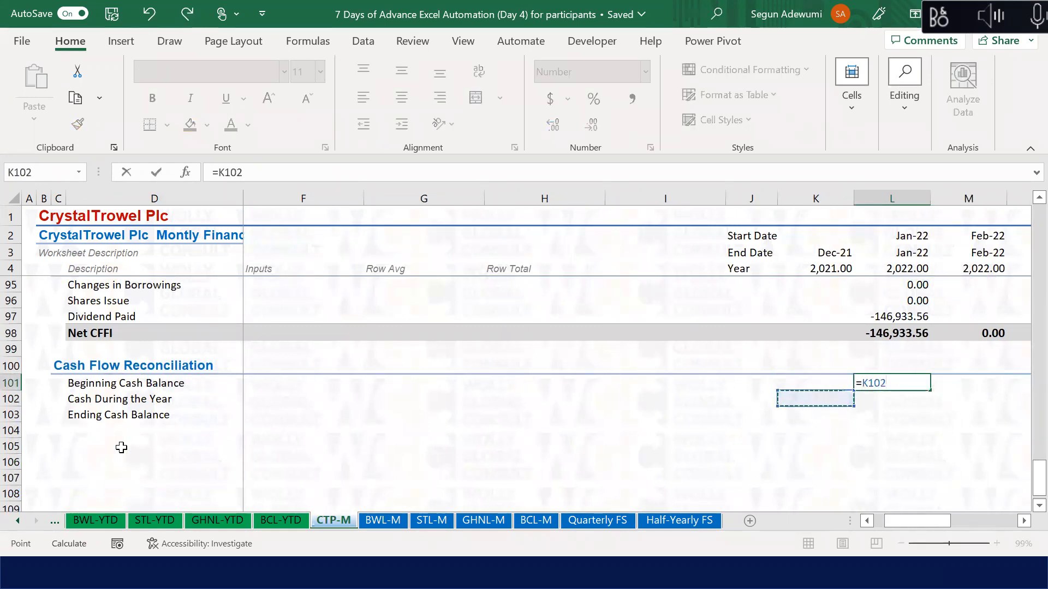
key("Down")
key("Return")
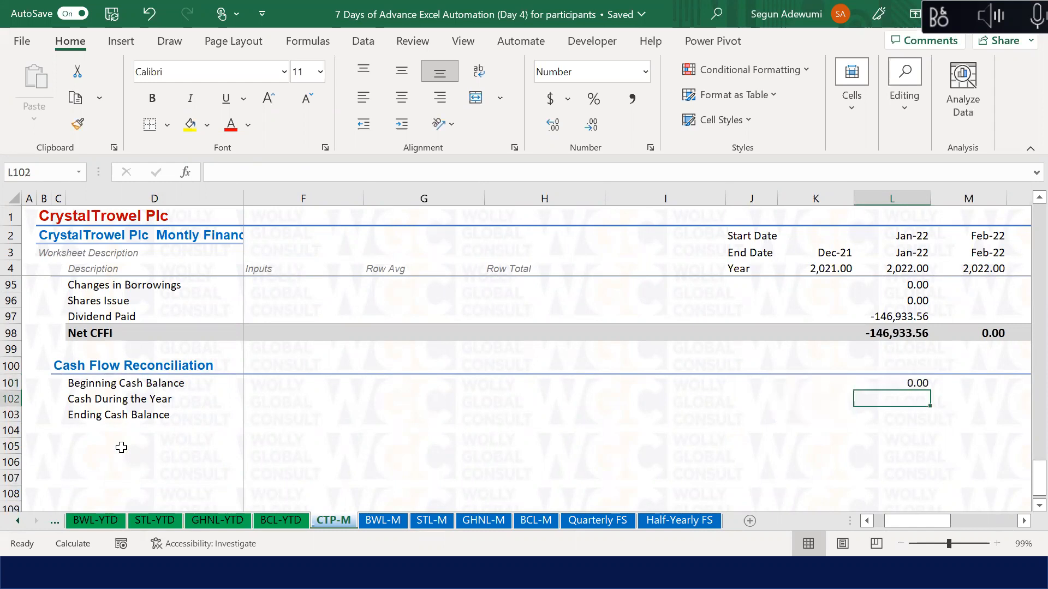
Step: Set the Jan-22 Ending Cash Balance to Beginning Cash Balance plus Cash During the Year
key("Down")
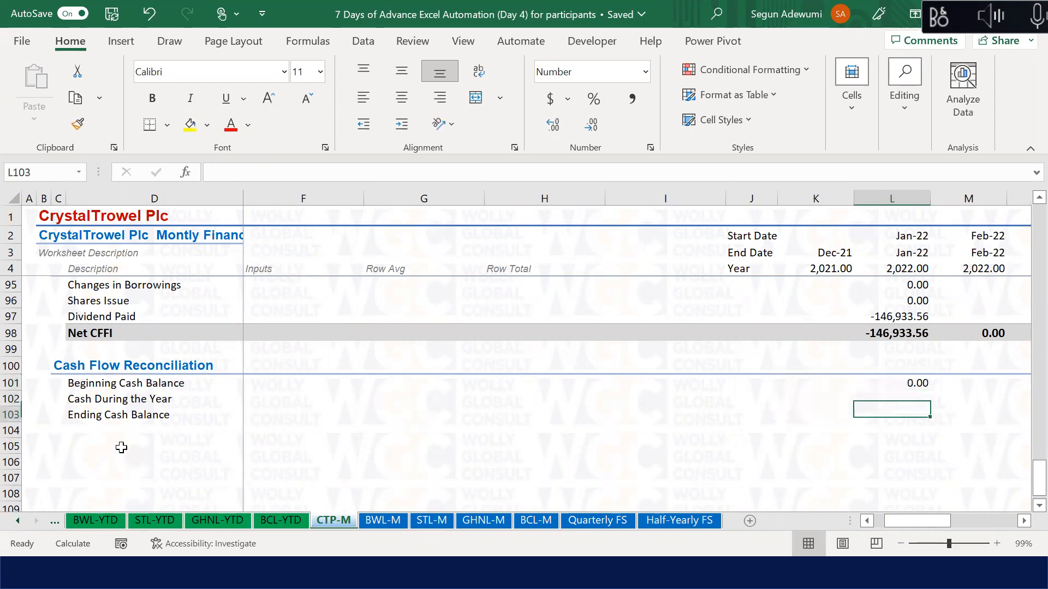
type("=")
key("Up")
key("Up")
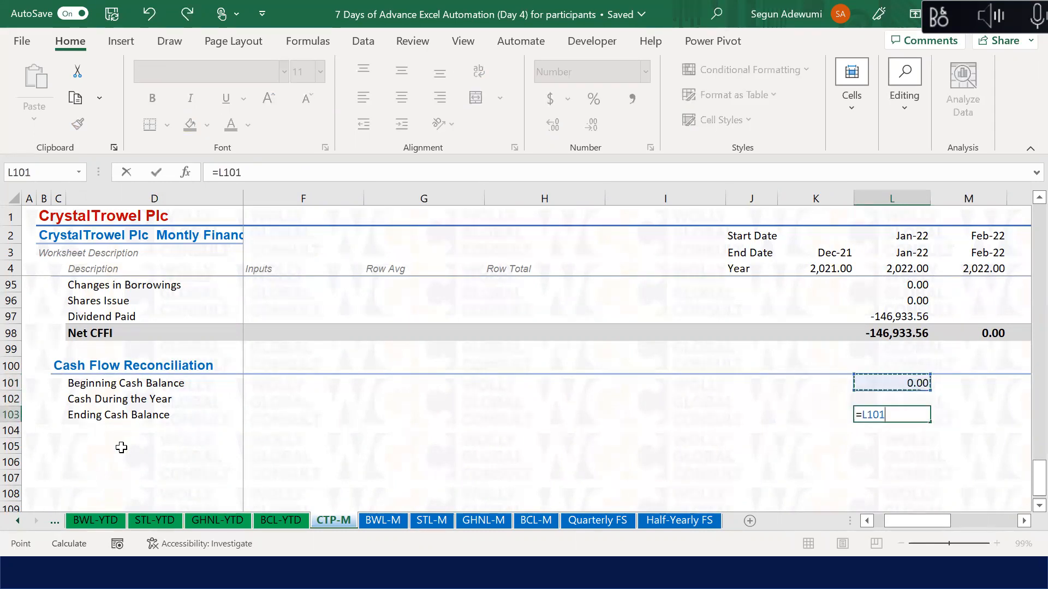
type("+")
key("Up")
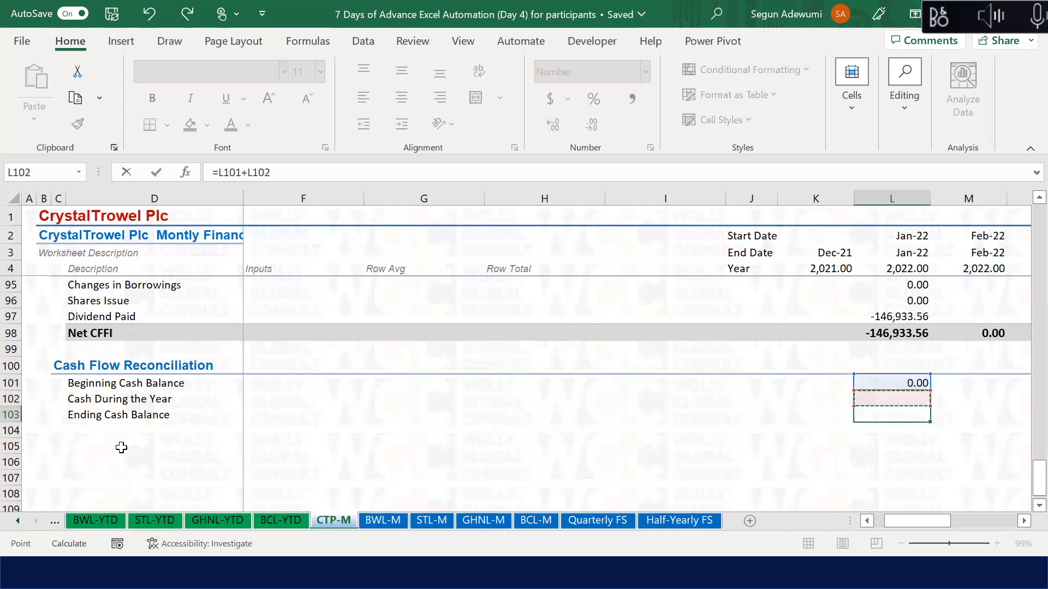
key("Return")
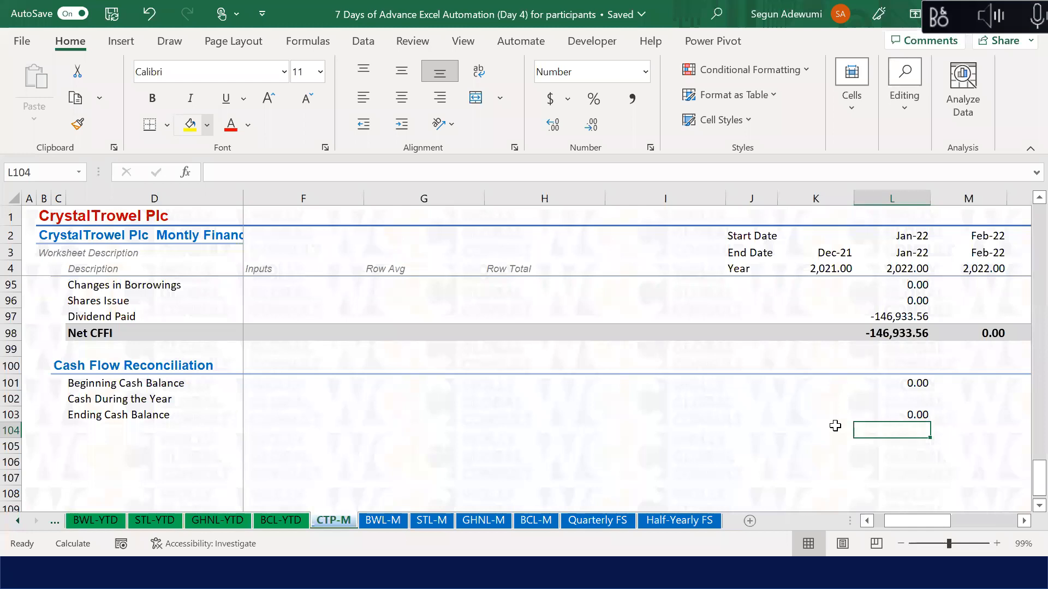
Step: Link the Dec-21 Ending Cash Balance to Cash and Cash Equivalent (=K46), showing 1,799,028.46
key("Left")
key("Up")
type("=")
key("Up")
key("Up")
key("Up")
key("Up")
key("Up")
key("Up")
key("Up")
key("Up")
key("Up")
key("Up")
key("Up")
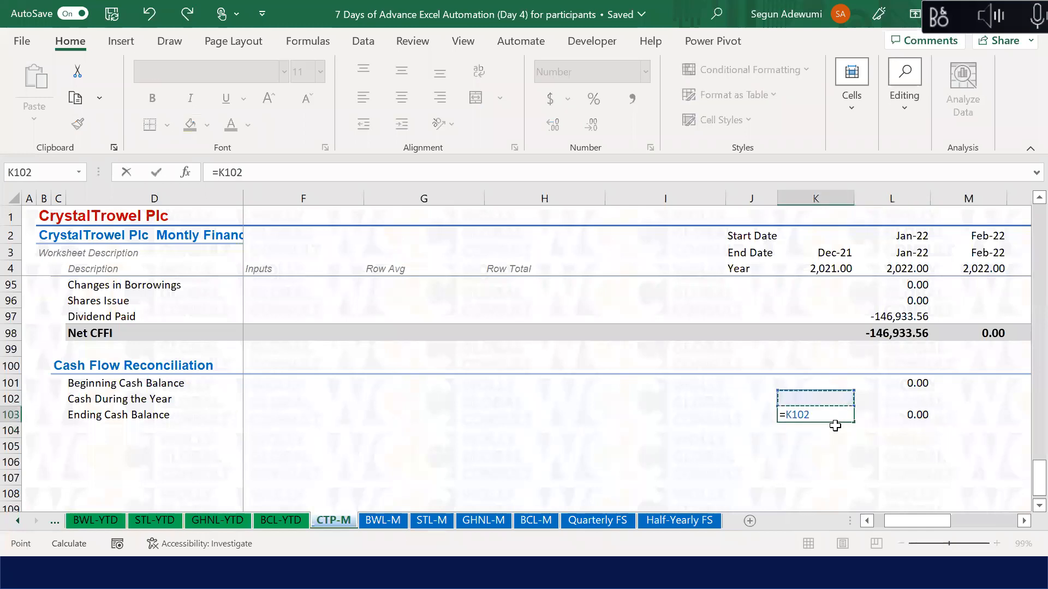
key("Up")
key("Up")
key("Up")
key("Up")
key("Up")
key("Up")
key("Up")
key("Up")
key("Up")
key("Up")
key("Up")
key("Up")
key("Up")
key("Up")
key("Up")
key("Up")
key("Up")
key("Up")
key("Up")
key("Up")
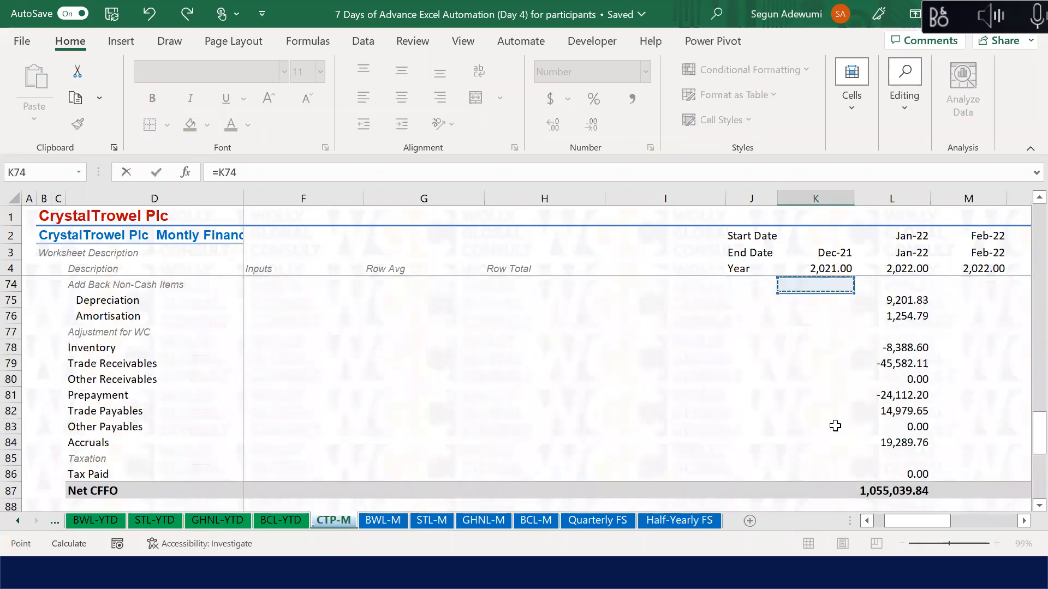
key("Up")
key("Up")
key("Up")
key("Up")
key("Up")
key("Up")
key("Up")
key("Up")
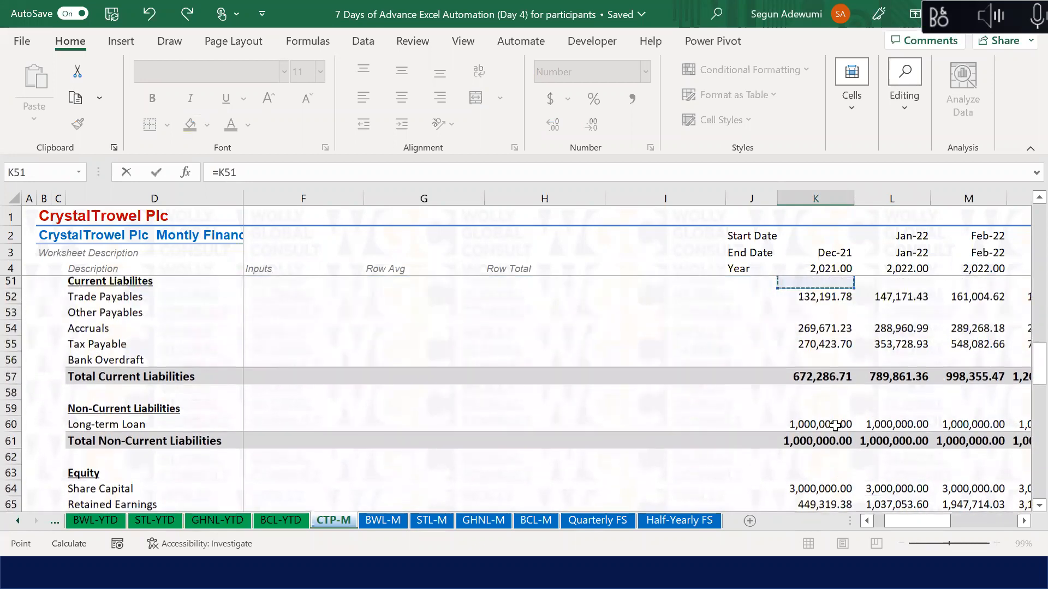
key("Down")
key("Down")
key("Down")
key("Down")
key("Down")
key("Down")
key("Up")
key("Up")
key("Up")
key("Up")
key("Up")
key("Up")
key("Up")
key("Up")
key("Up")
key("Up")
key("Up")
key("Up")
key("Down")
key("Down")
key("Down")
key("Down")
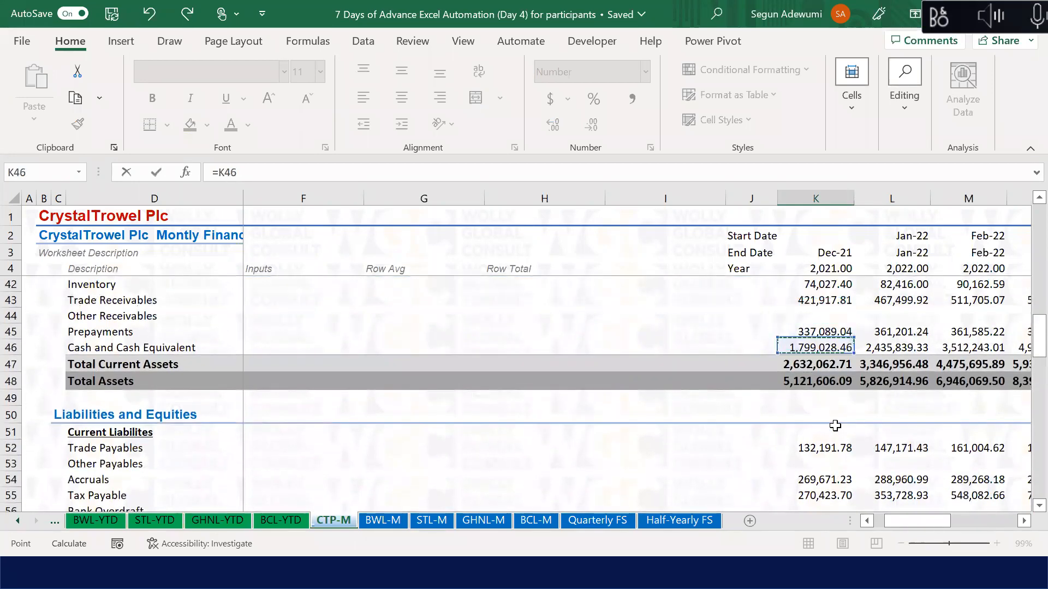
key("Return")
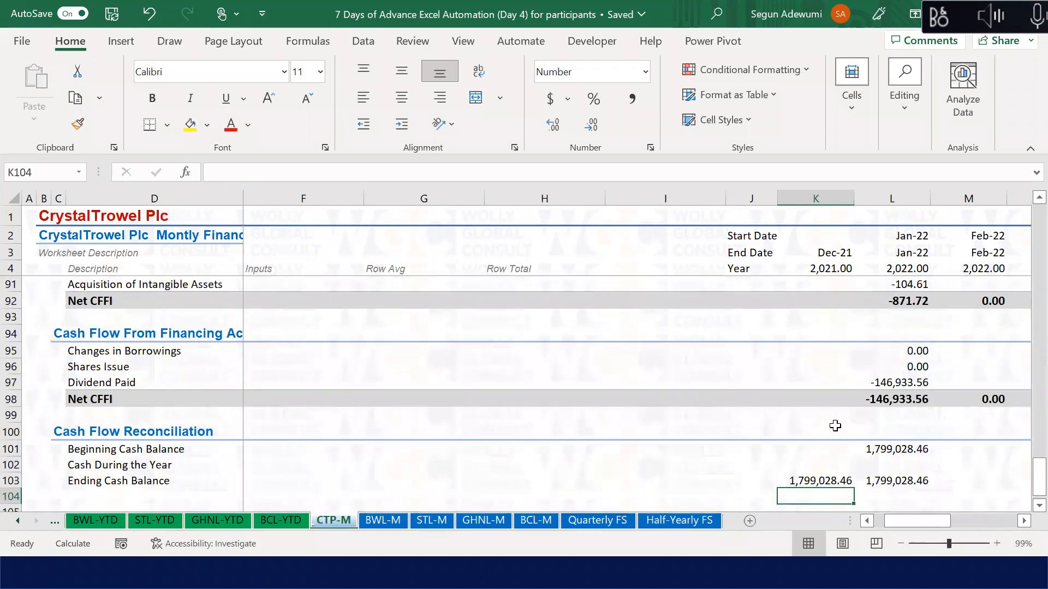
key("Down")
key("Down")
key("Up")
key("Up")
key("Up")
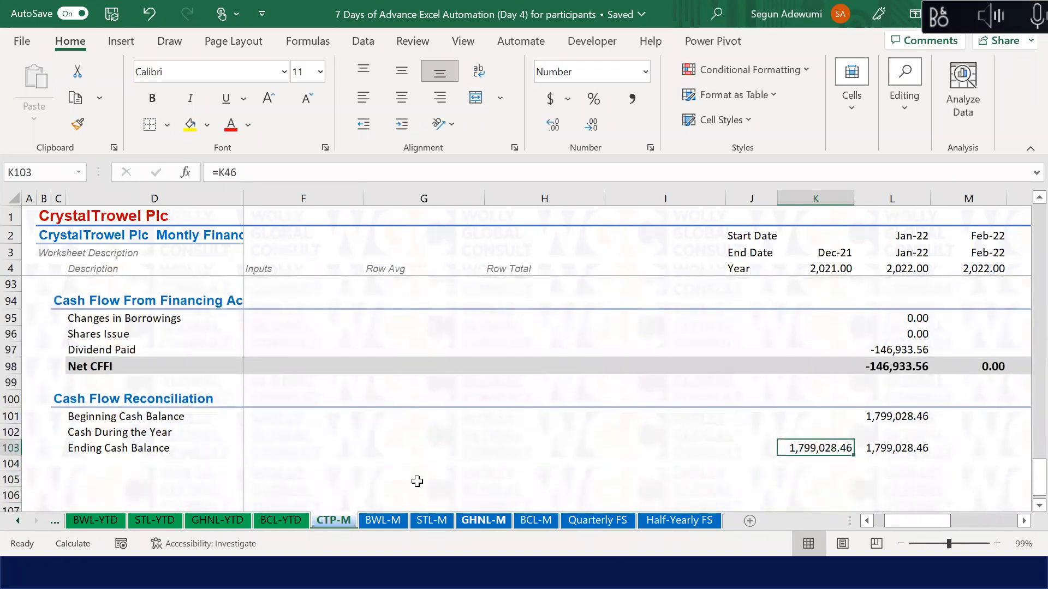
Step: Apply the Total cell style to the Ending Cash Balance row, D103 through the last month column
left_click(117, 453)
key("ctrl+shift+Right")
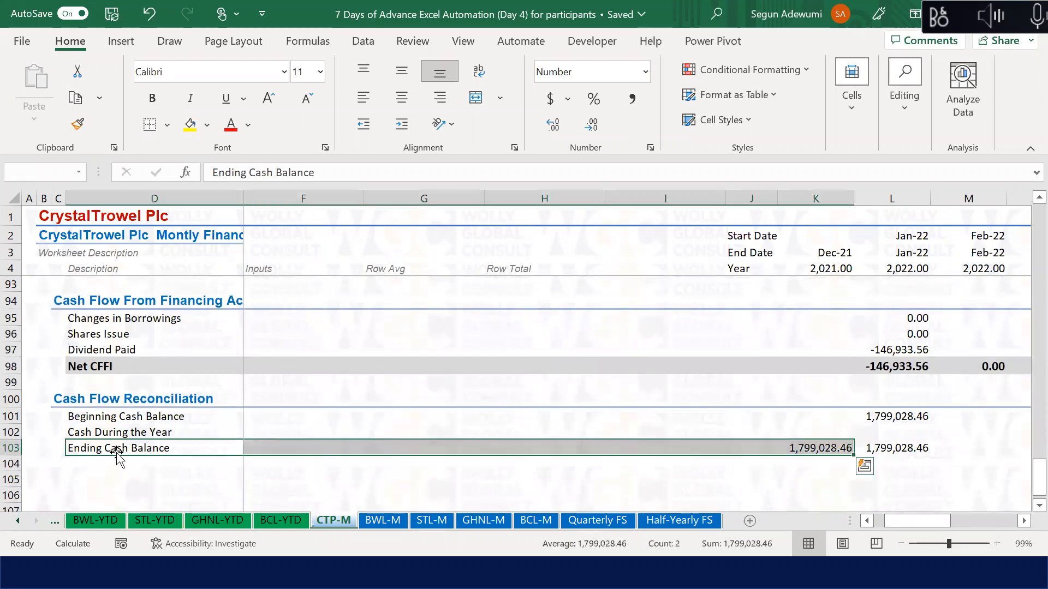
key("ctrl+shift+Right")
key("ctrl+shift+Right")
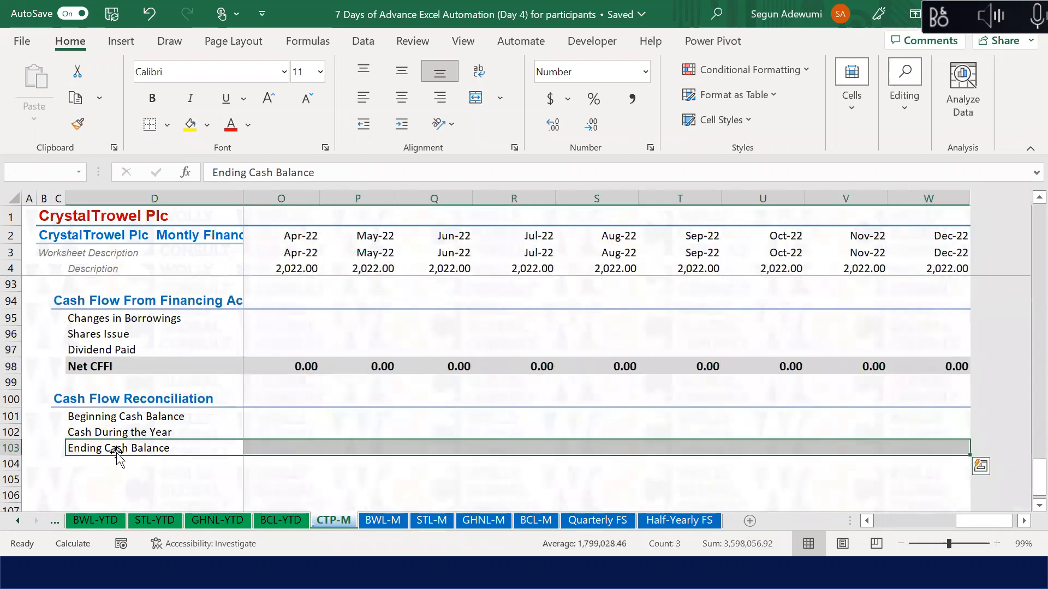
key("alt+h")
key("j")
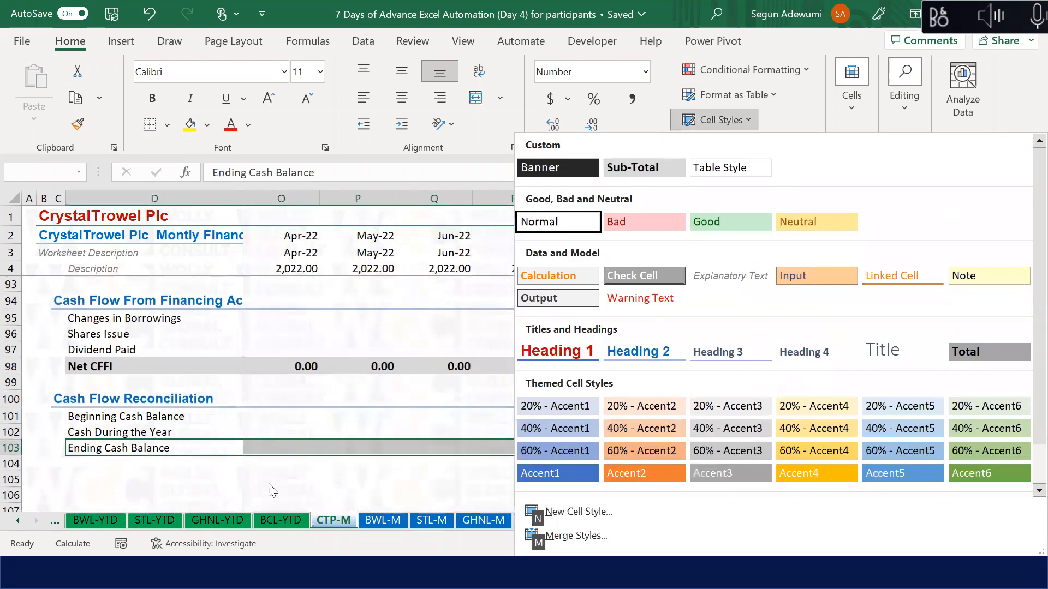
left_click(983, 349)
left_click(498, 452)
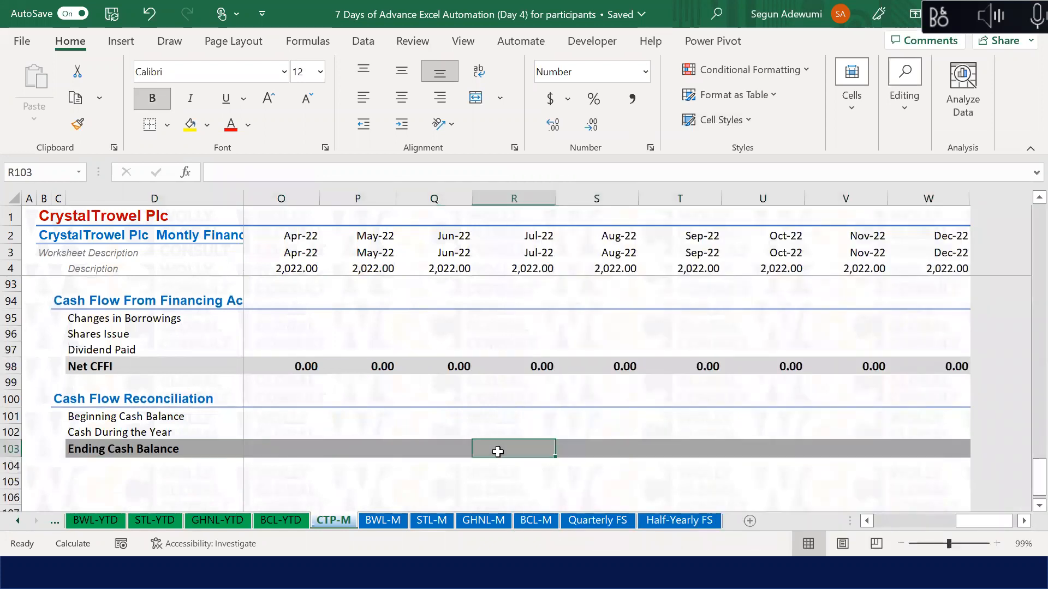
key("Left")
key("Left")
key("Left")
key("Left")
key("Left")
key("Left")
key("Left")
key("Left")
key("Left")
key("Left")
key("Left")
key("Left")
key("Left")
key("Left")
key("Left")
key("Left")
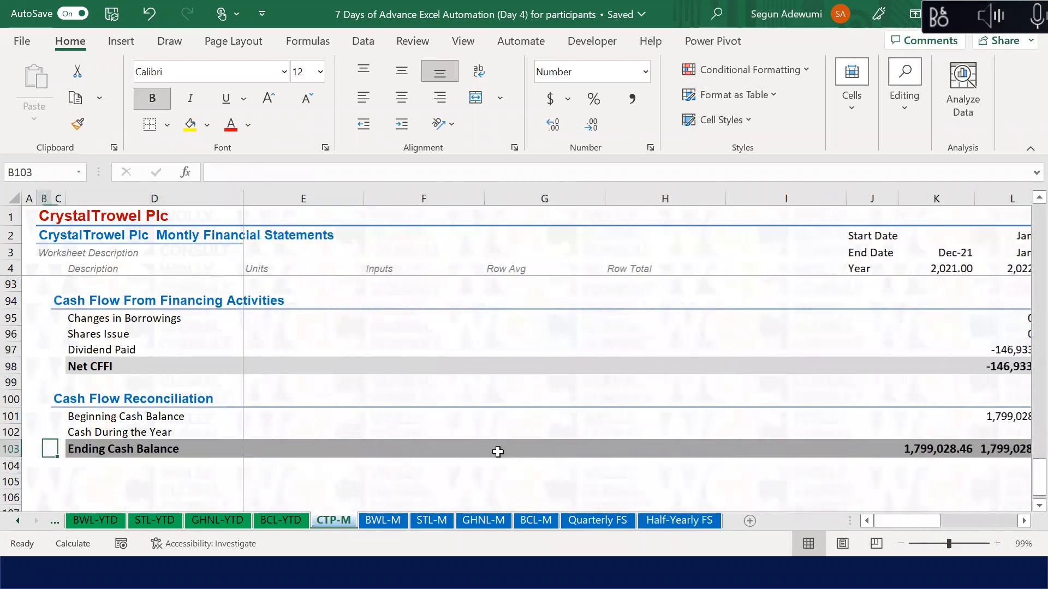
key("Right")
key("Right")
key("Down")
key("Down")
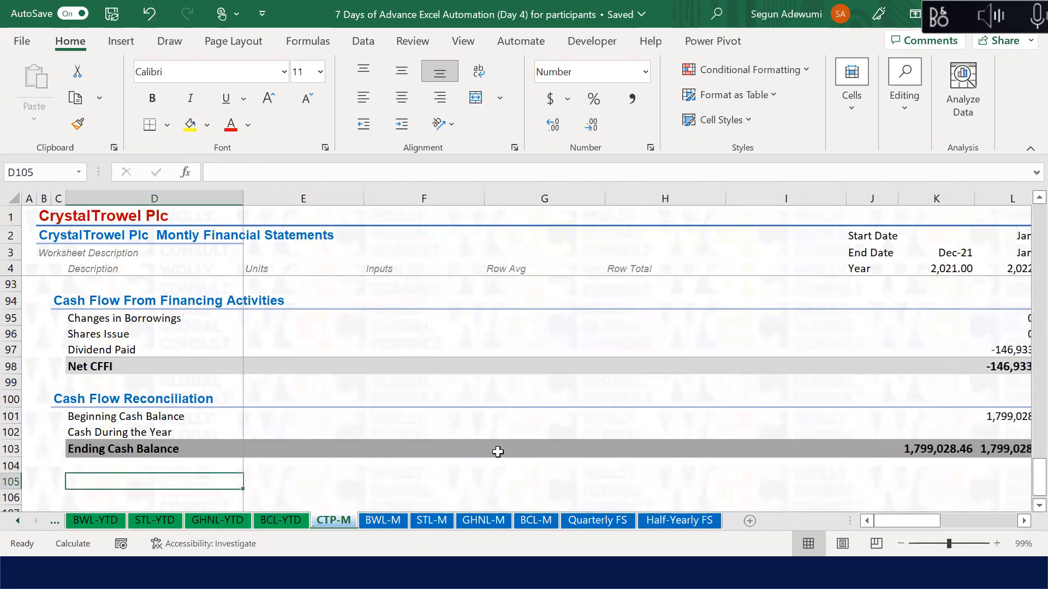
Step: Add the labels Cash Per Balance Sheet and Difference in D105 and D106
type("Cash")
key("Escape")
type("Cash")
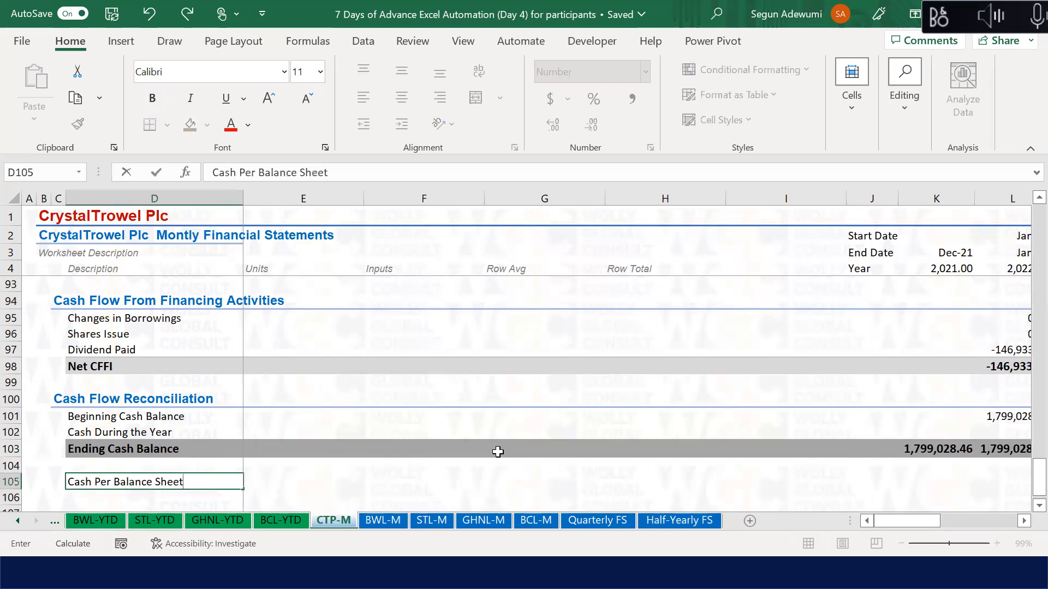
type(" Per Balance Sheet")
key("Return")
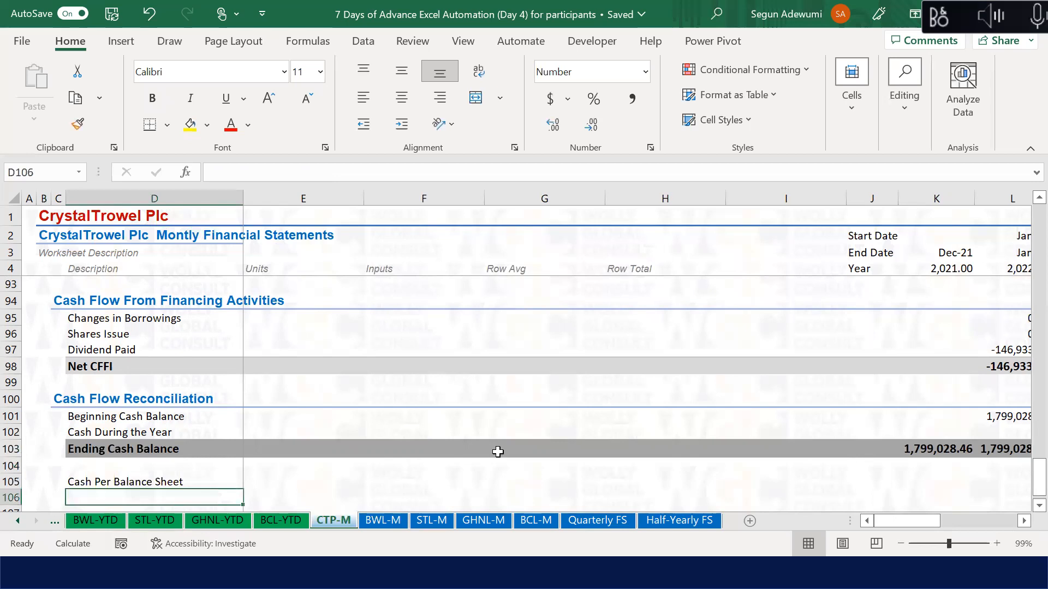
type("Difference")
key("Return")
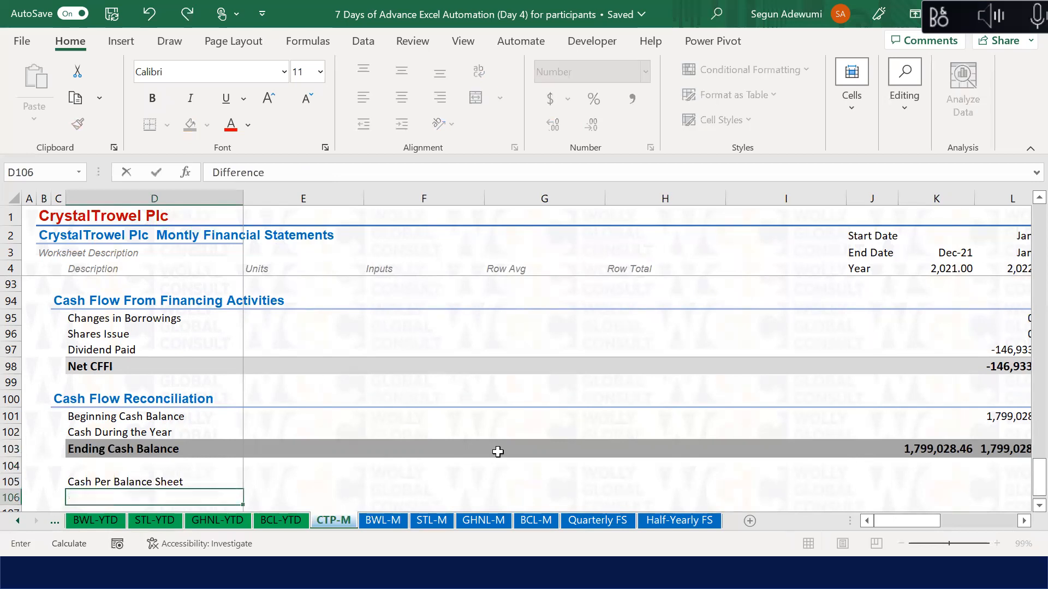
Step: Link Jan-22 Cash Per Balance Sheet to the balance sheet's cash with =L46
key("Up")
key("Up")
key("Down")
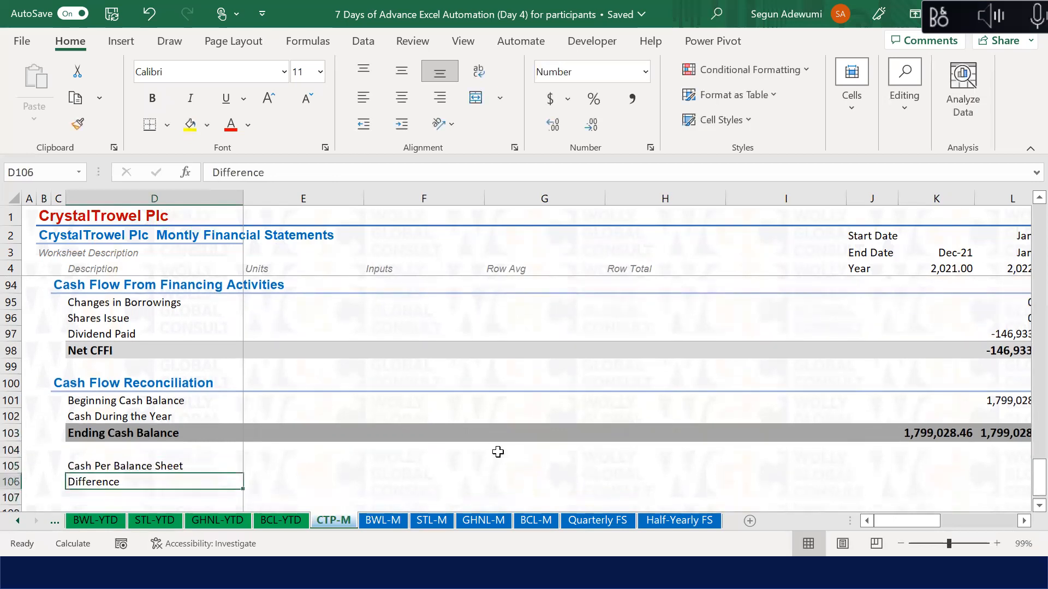
key("Right")
key("Right")
key("Right")
key("Right")
key("Right")
key("Up")
key("Right")
key("Right")
key("Right")
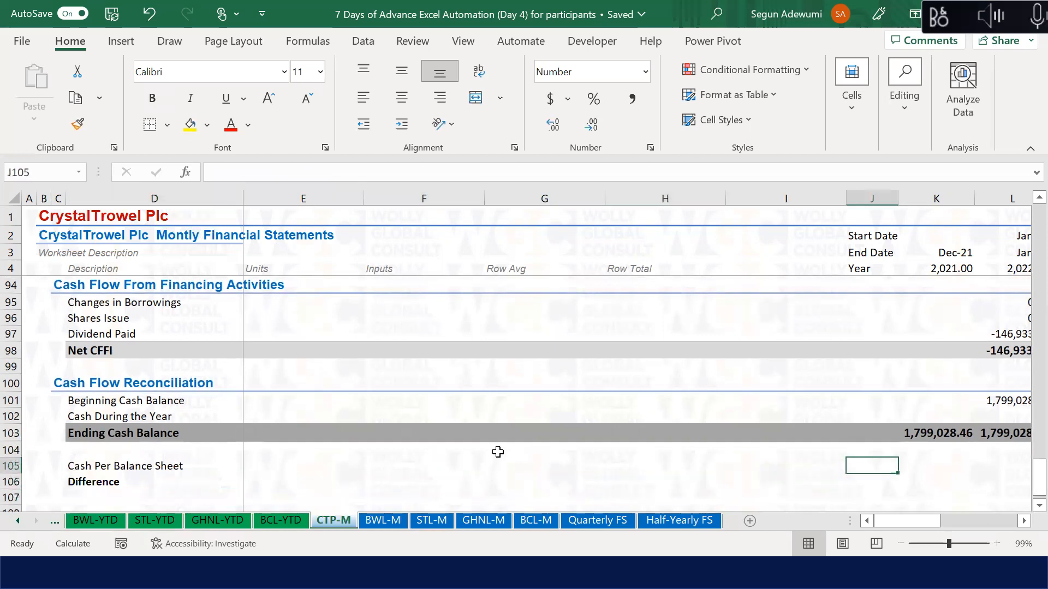
type("=")
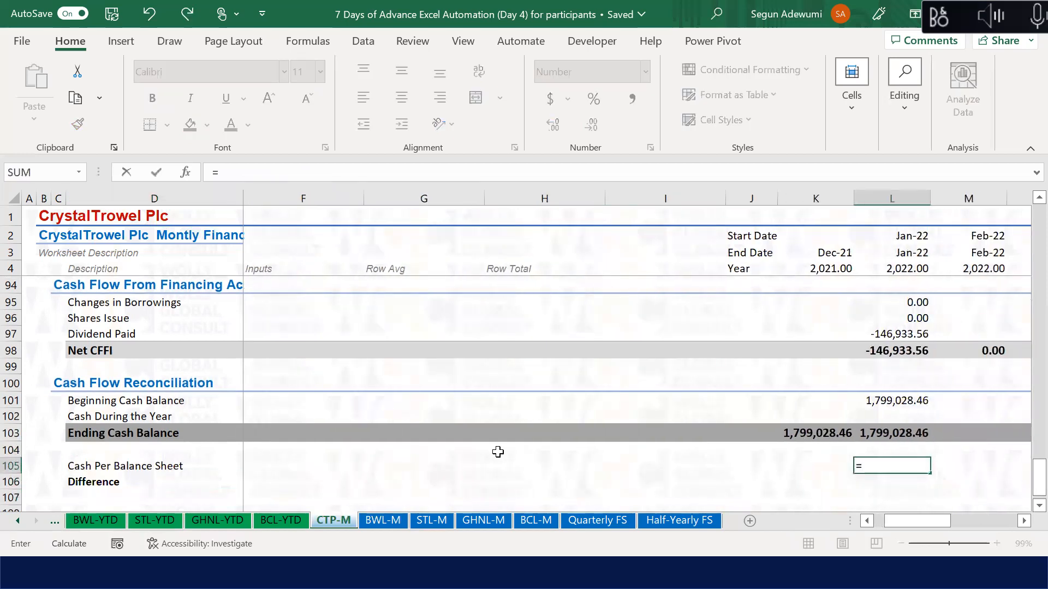
key("Up")
key("Up")
key("Up")
key("Up")
key("Up")
key("Up")
key("Up")
key("Up")
key("Up")
key("Up")
key("Up")
key("Up")
key("Up")
key("Up")
key("Up")
key("Up")
key("Up")
key("Up")
key("Up")
key("Up")
key("Up")
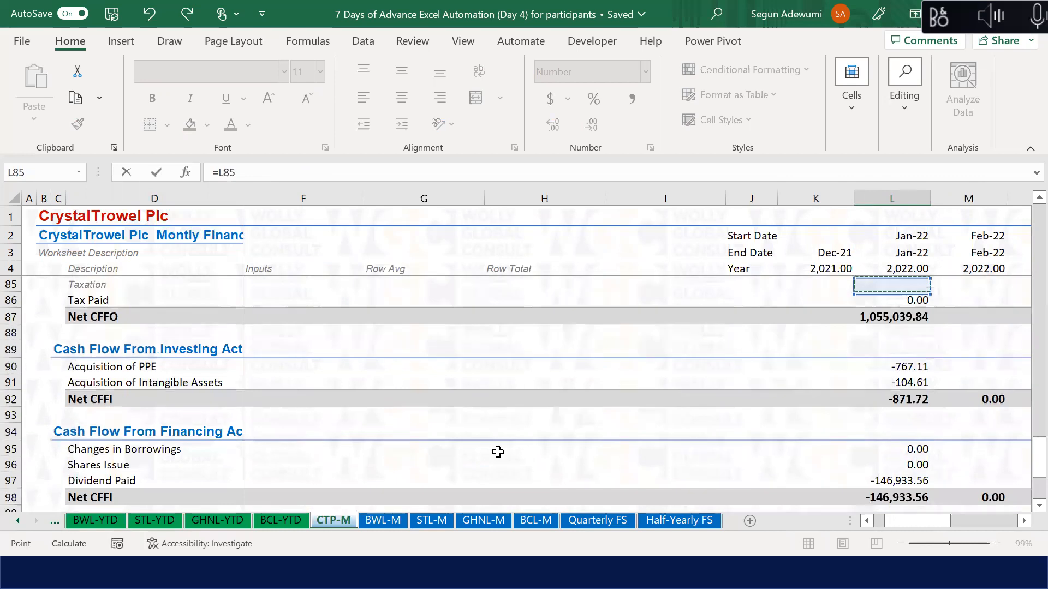
key("Up")
key("Up")
key("Up")
key("Up")
key("Up")
key("Up")
key("Up")
key("Up")
key("Up")
key("Up")
key("Up")
key("Up")
key("Up")
key("Up")
key("Up")
key("Up")
key("Up")
key("Up")
key("Up")
key("Up")
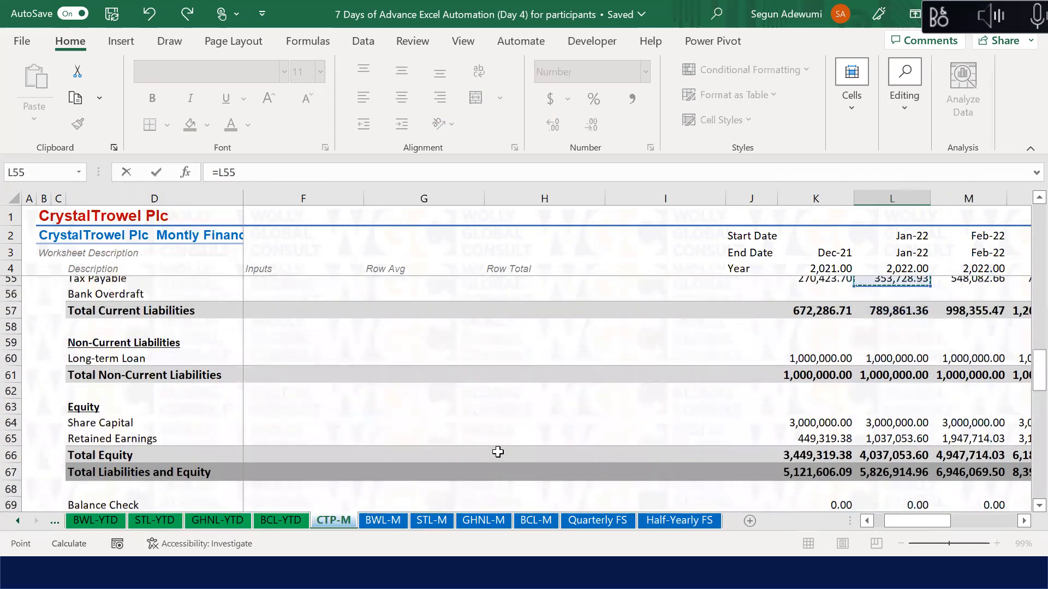
key("Up")
key("Up")
key("Up")
key("Up")
key("Up")
key("Down")
key("Down")
key("Down")
key("Down")
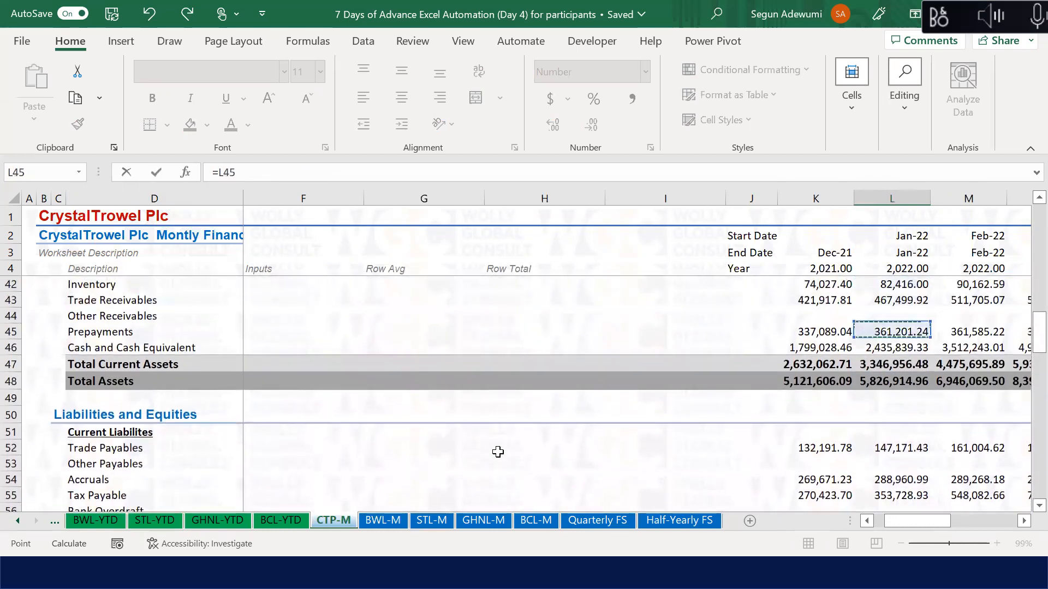
key("Return")
key("Up")
key("Up")
key("Up")
key("Up")
Step: Set Jan-22 Cash During the Year to =L87+L92+L98, giving 907,234.56
type("=")
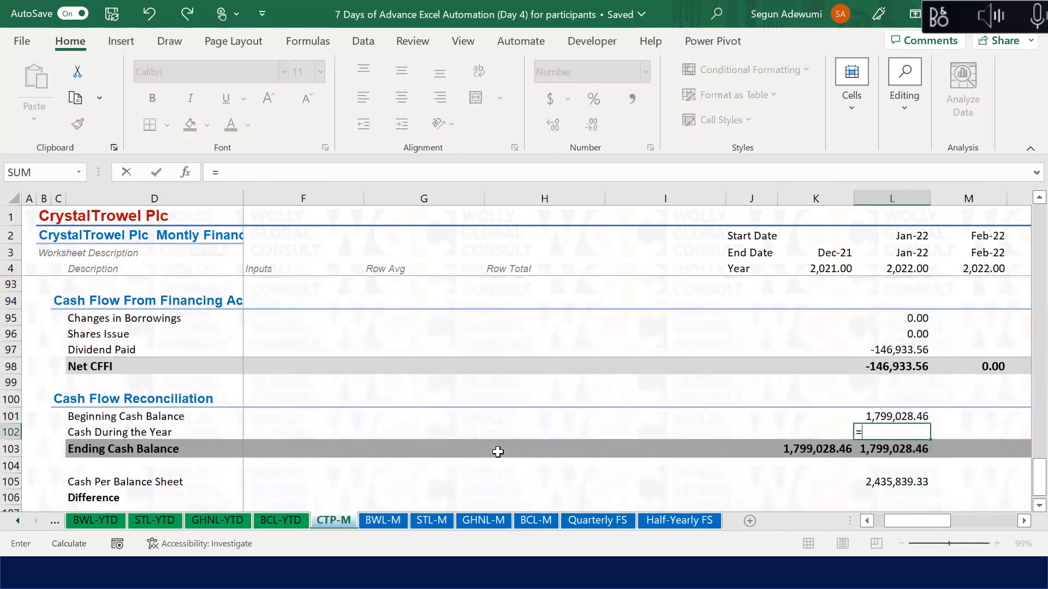
key("Up")
key("Up")
key("Up")
key("Up")
key("Up")
key("Up")
key("Up")
key("Up")
key("Up")
key("Up")
key("Up")
key("Up")
key("Up")
key("Up")
key("Up")
key("Up")
key("Up")
key("Up")
key("Up")
key("Up")
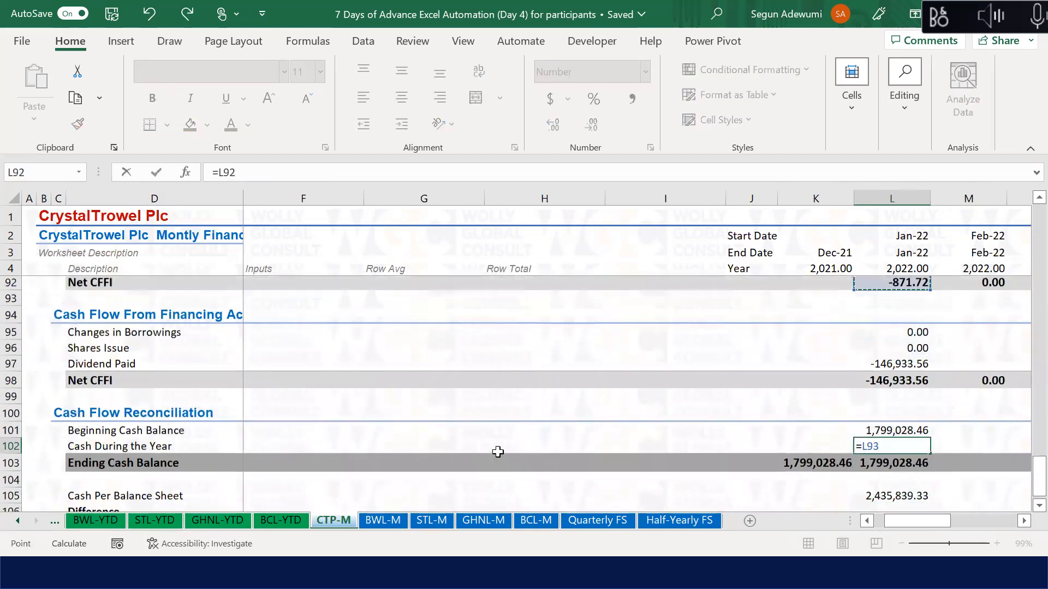
key("Up")
key("Up")
key("Up")
key("Up")
key("Up")
key("Up")
key("Up")
key("Up")
key("Up")
key("Up")
key("Up")
key("Up")
key("Down")
key("Down")
key("Down")
key("Down")
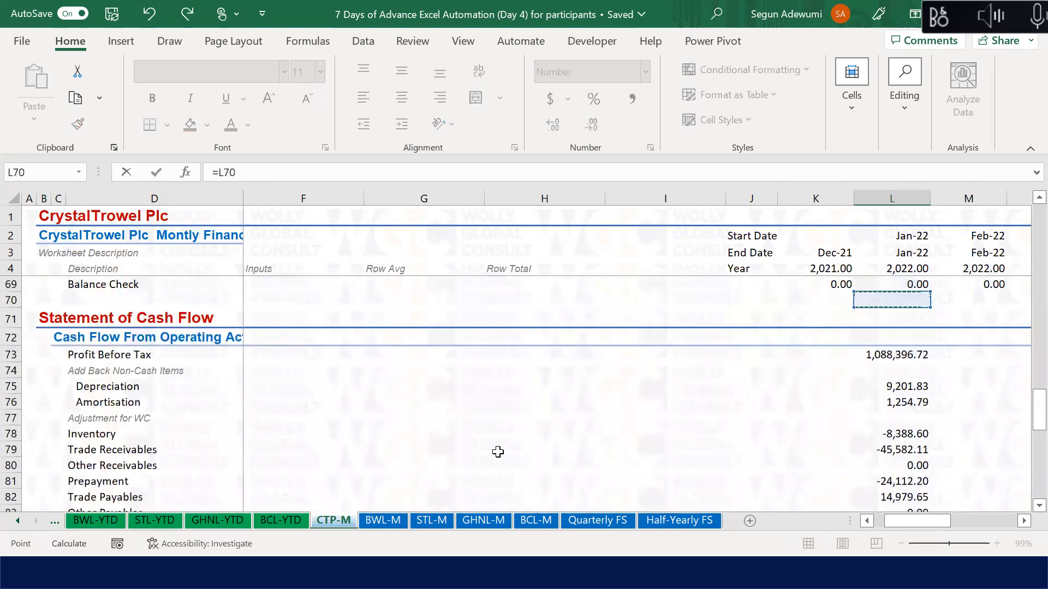
key("Down")
key("Down")
key("Down")
key("Down")
key("Down")
key("Down")
key("Down")
key("Down")
key("Down")
key("Down")
key("Down")
key("Down")
key("Down")
key("Down")
key("Down")
key("Down")
key("Down")
key("Down")
key("Up")
key("Up")
key("Up")
key("Up")
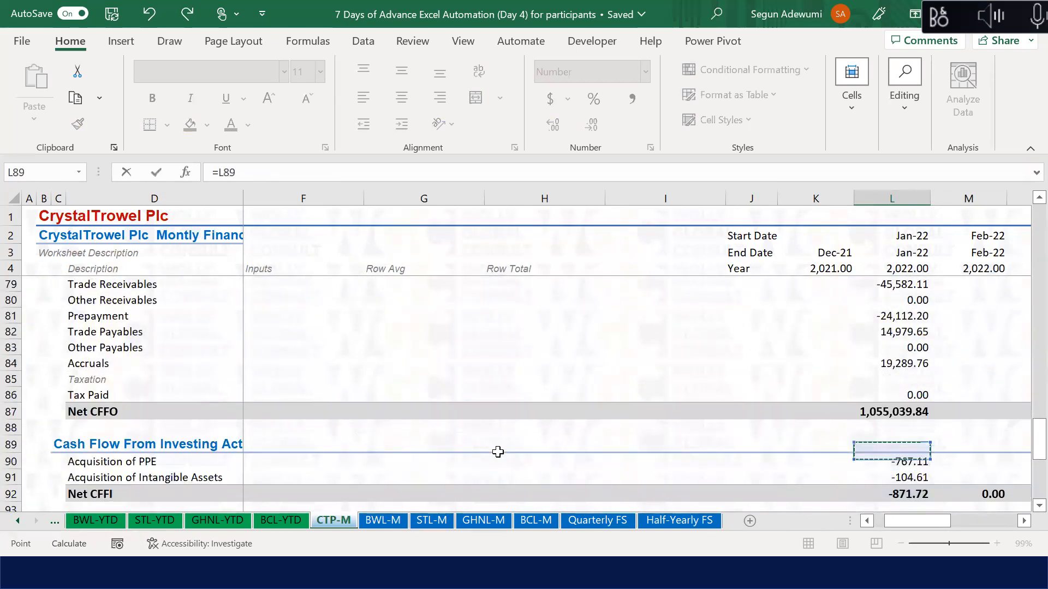
type("+")
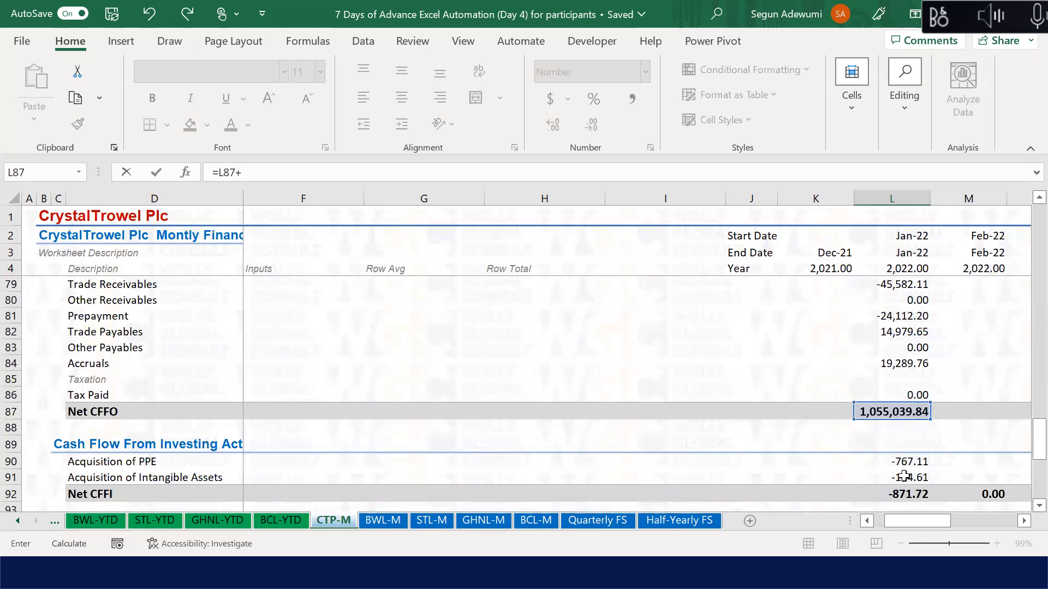
left_click(904, 495)
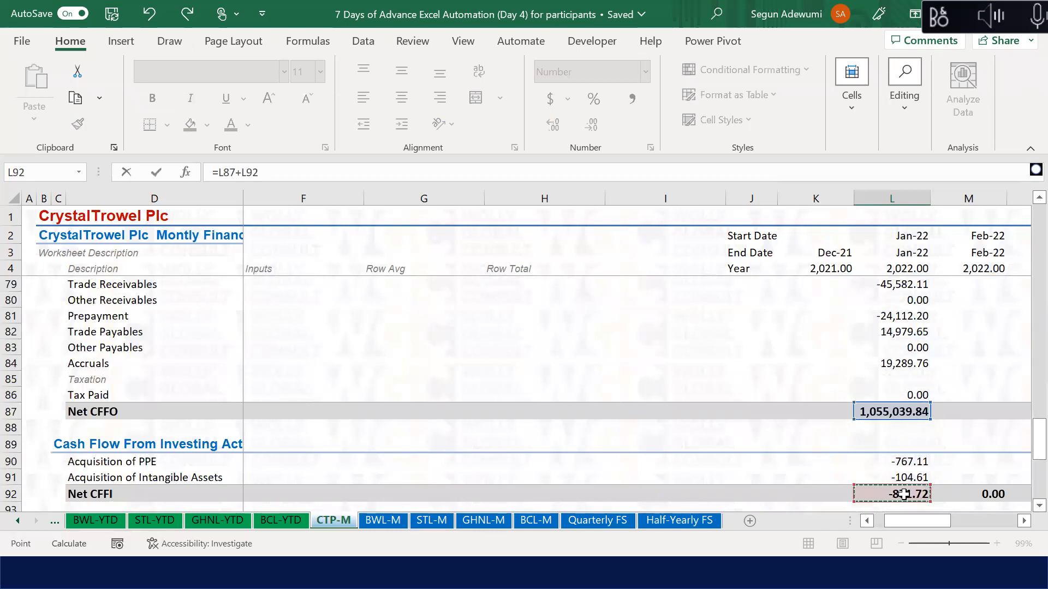
type("+")
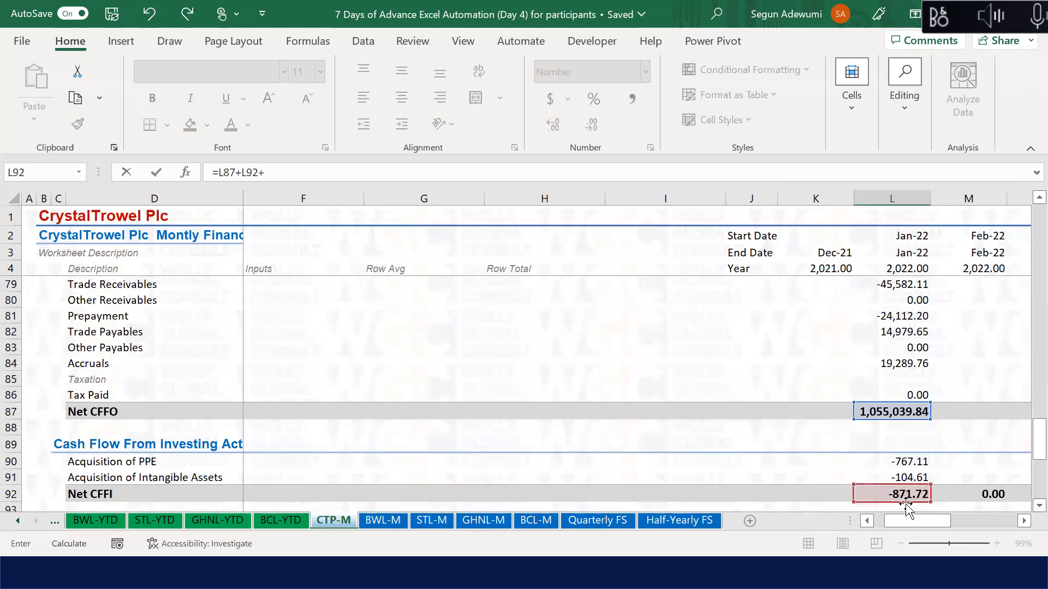
left_click(907, 509)
key("Down")
key("Down")
key("Down")
key("Down")
key("Down")
key("Down")
key("Down")
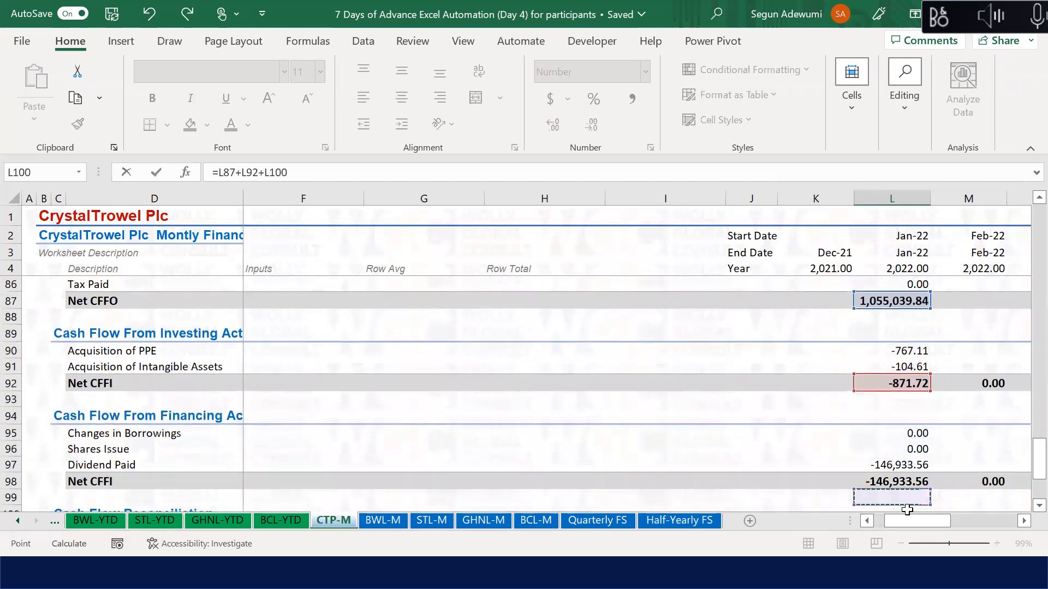
key("Down")
key("Down")
key("Down")
key("Up")
key("Up")
key("Up")
key("Up")
key("Up")
key("Up")
key("Down")
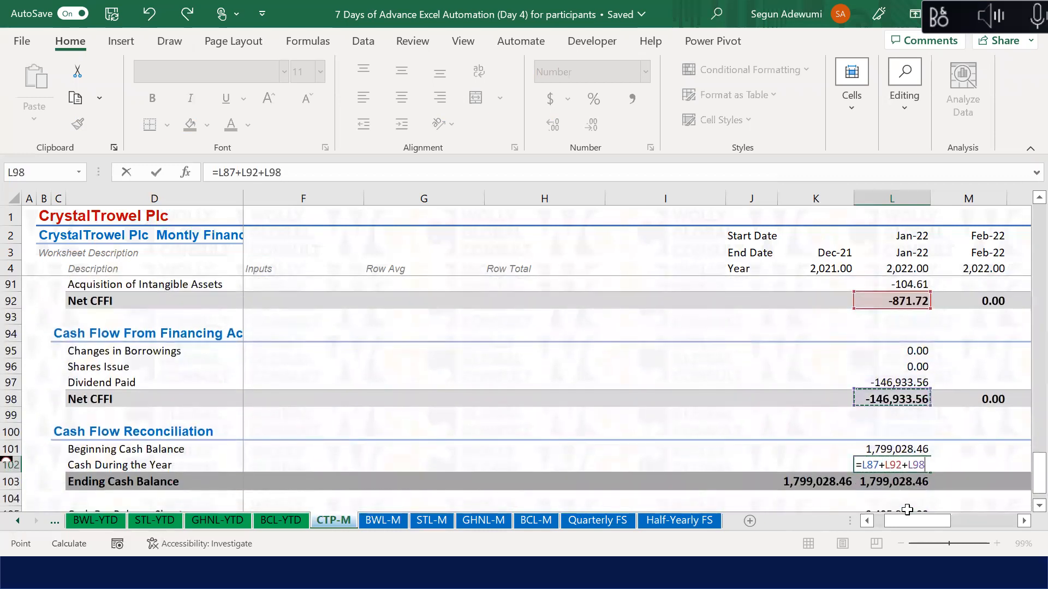
key("Return")
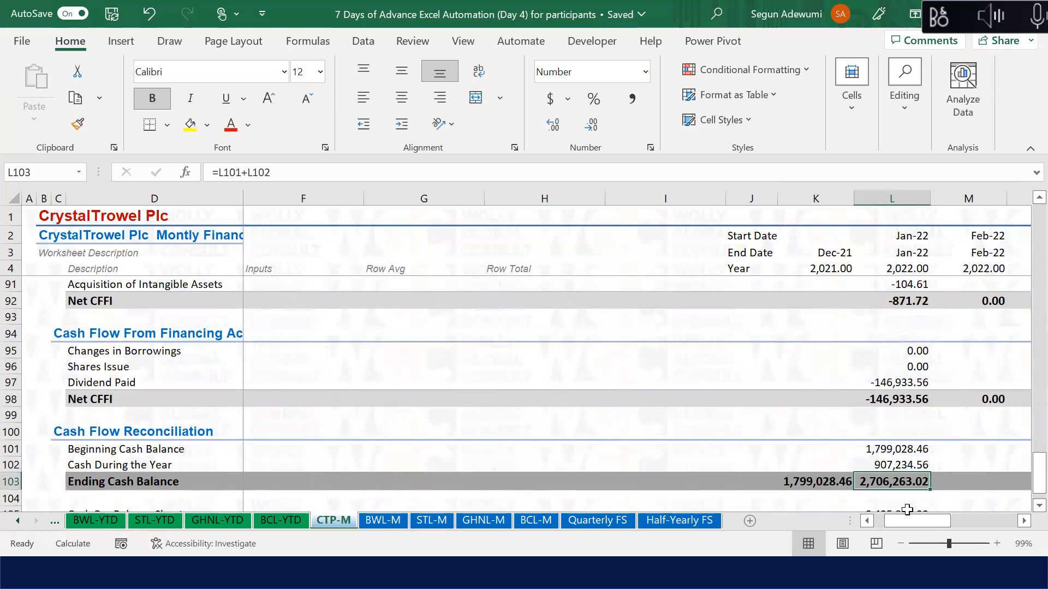
key("Up")
key("Up")
key("Up")
key("Up")
Step: Enter =L103-L105 in L106 so the Jan-22 Difference shows 270,423.70
key("Down")
key("Down")
key("Down")
key("Down")
key("Up")
key("Up")
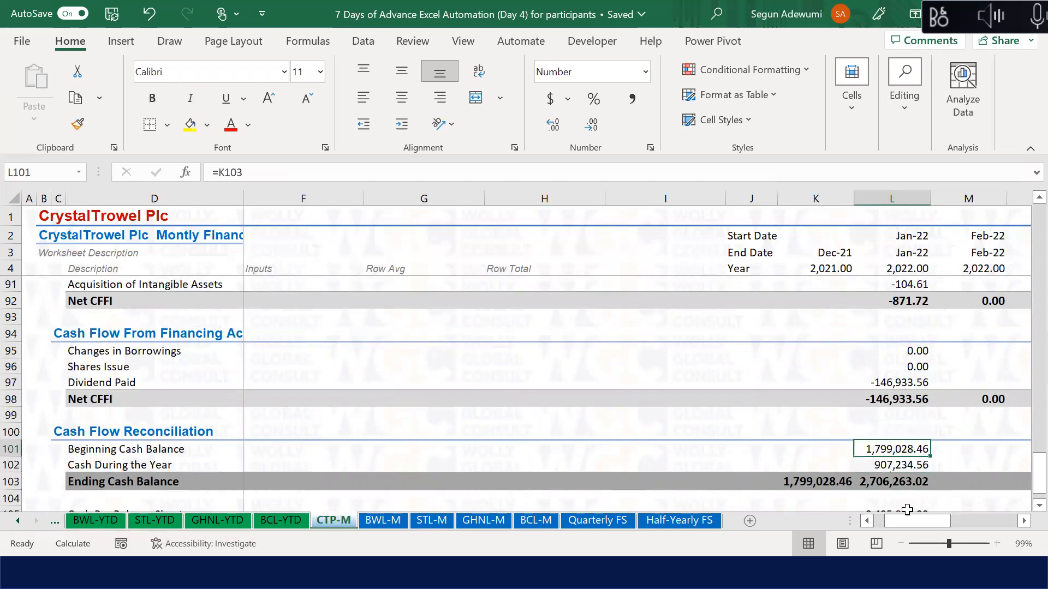
key("Down")
key("Down")
key("Down")
key("Down")
key("Down")
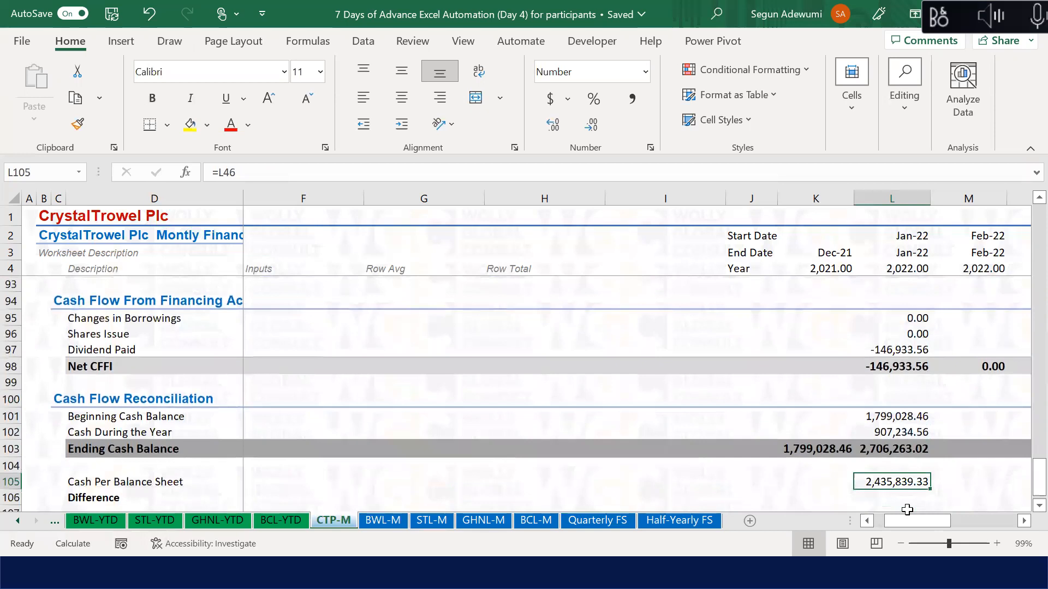
key("Down")
key("Down")
key("Down")
key("Up")
key("Up")
key("Up")
key("Up")
key("Up")
key("Up")
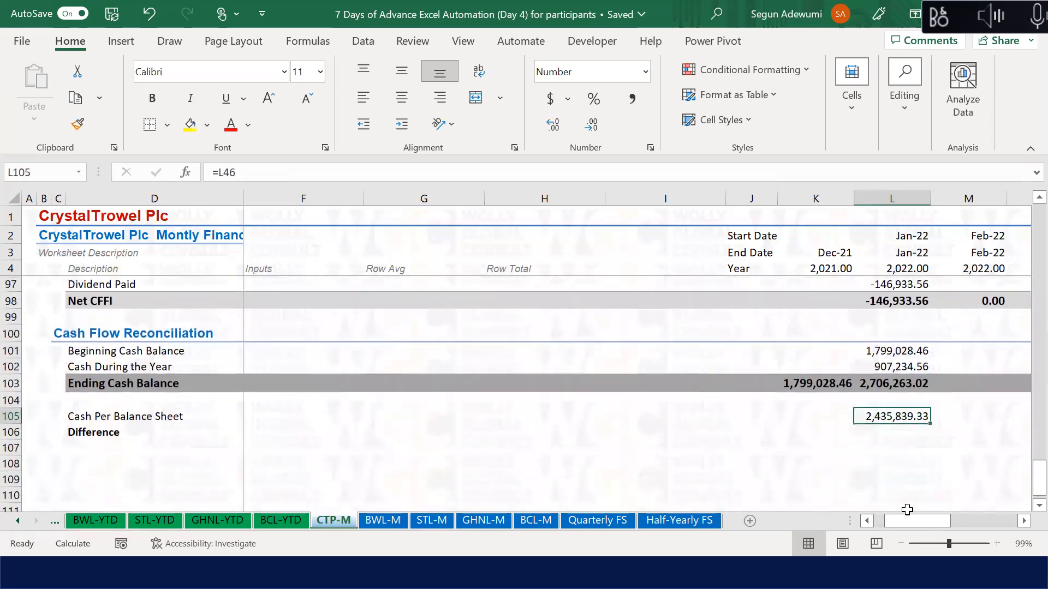
key("Down")
key("Down")
key("Down")
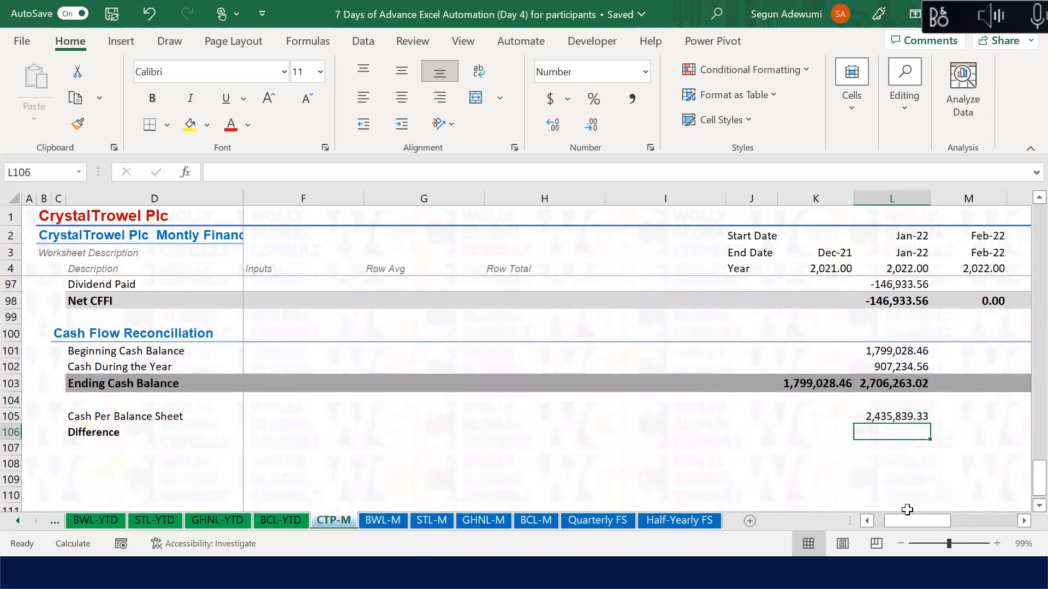
type("=")
key("Up")
key("Up")
key("Up")
type("-")
key("Up")
key("Return")
Step: Review the cash flow formulas, then select the Difference row from D106 to L106
key("Up")
key("Up")
key("Up")
key("Up")
key("Up")
key("Up")
key("Up")
key("Up")
key("Up")
key("Up")
key("Up")
key("Up")
key("Up")
key("Up")
key("Up")
key("Up")
key("Up")
key("Up")
key("Up")
key("Up")
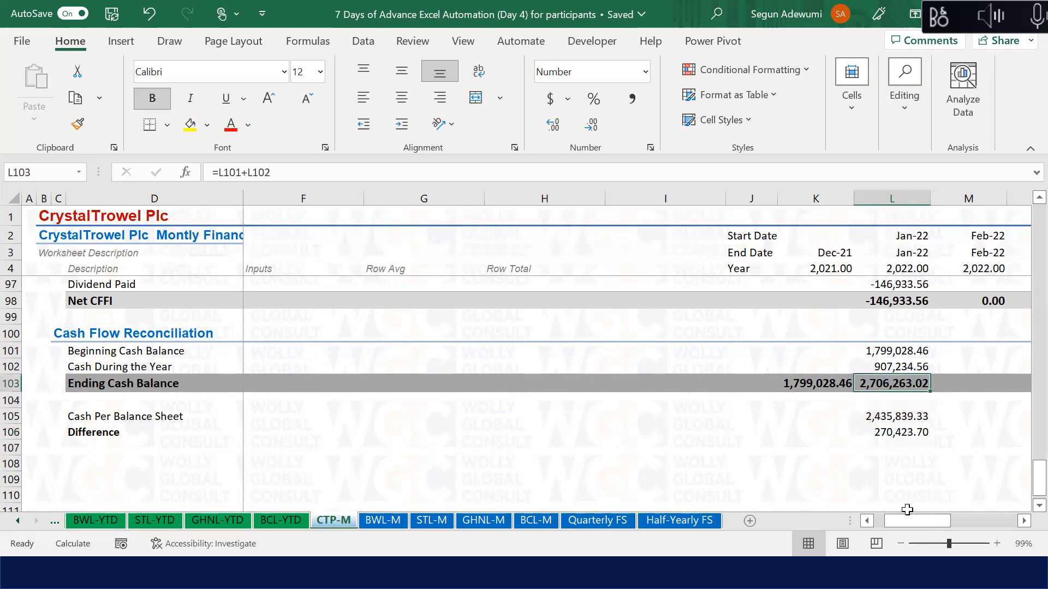
key("Up")
key("Up")
key("Up")
key("Up")
key("Up")
key("Up")
key("Up")
key("Up")
key("Up")
key("Up")
key("Up")
key("Up")
key("Up")
key("Up")
key("Up")
key("Up")
key("Down")
key("Down")
key("Down")
key("Down")
key("Down")
key("Down")
key("Down")
key("Down")
key("Down")
key("Down")
key("Down")
key("Down")
key("Down")
key("Down")
key("Down")
key("Down")
key("Down")
key("Down")
key("Down")
key("Down")
key("Down")
key("Down")
key("Down")
key("Down")
key("Down")
key("Down")
key("Down")
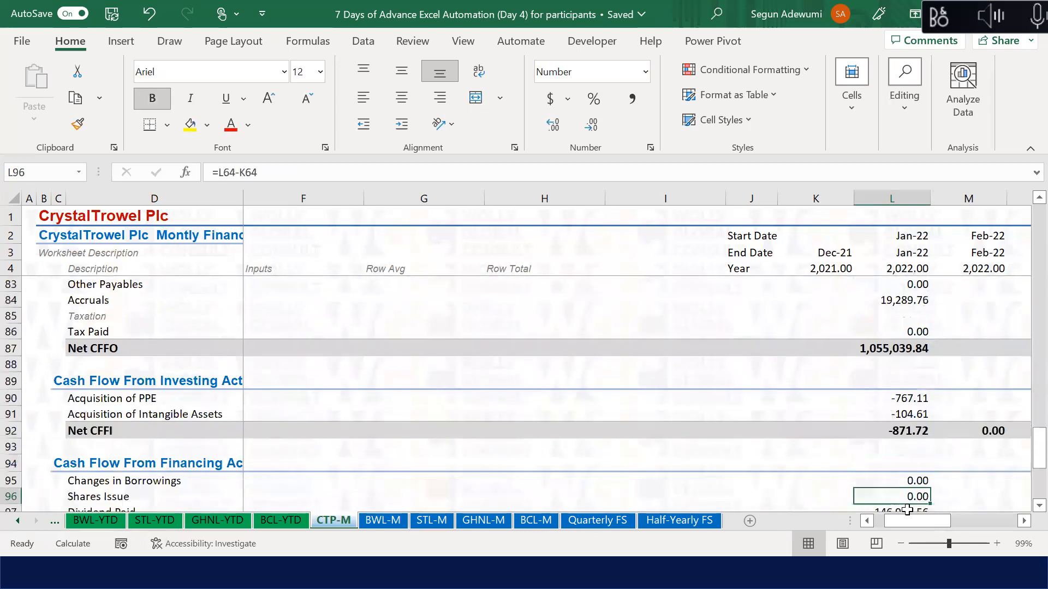
key("Up")
key("Up")
key("Up")
key("Up")
key("Up")
key("Up")
key("Up")
key("Up")
key("Up")
key("Up")
key("Up")
key("Up")
key("Up")
key("Up")
key("Up")
key("Up")
key("Up")
key("Up")
key("Up")
key("Up")
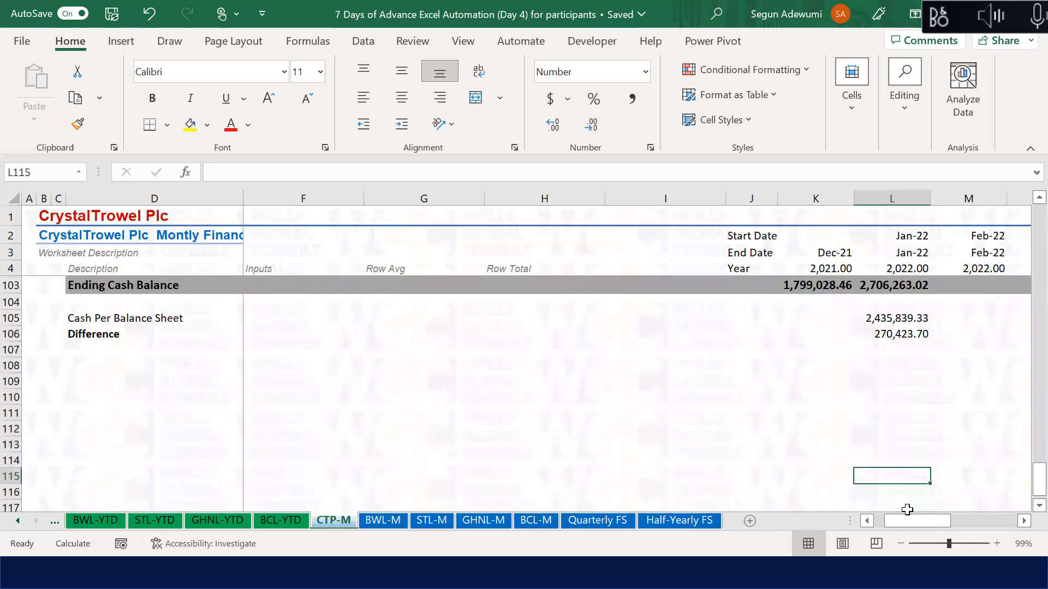
key("Up")
key("Up")
key("Up")
key("Up")
key("Up")
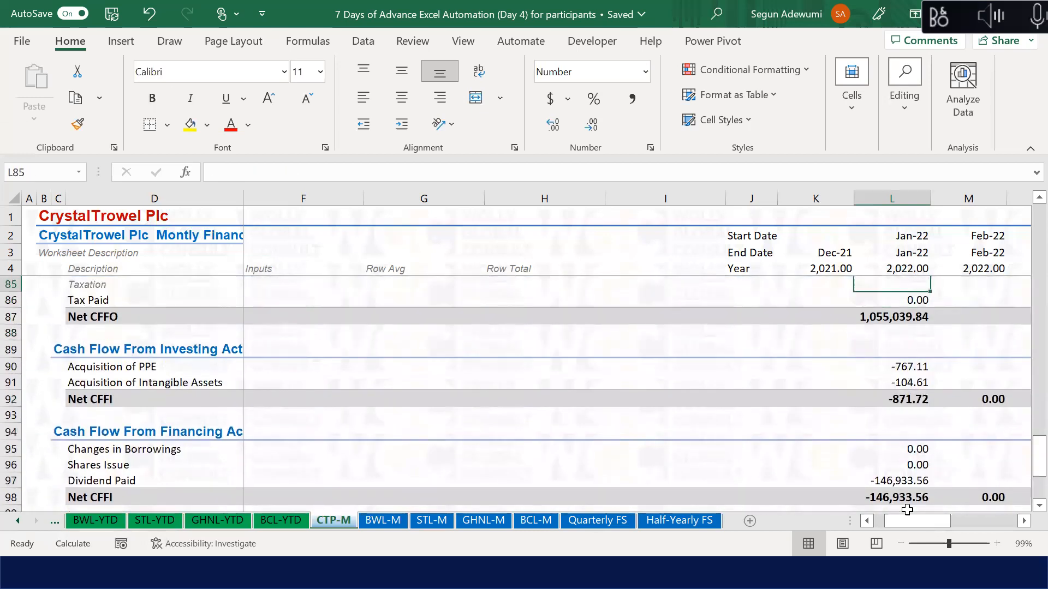
key("Down")
key("Down")
key("Down")
key("Down")
key("Down")
key("Down")
key("Down")
key("Down")
key("Down")
key("Down")
key("Down")
key("Down")
key("Down")
key("Down")
key("Down")
key("Down")
key("Down")
key("Down")
key("Down")
key("Down")
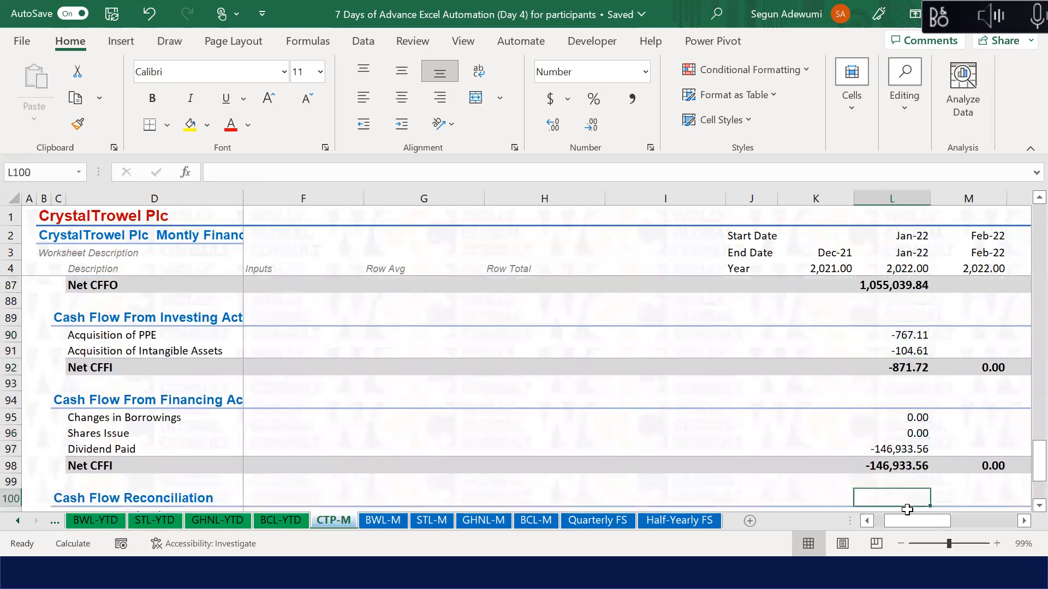
key("Down")
key("Down")
key("Down")
key("Up")
key("Up")
key("Up")
key("Up")
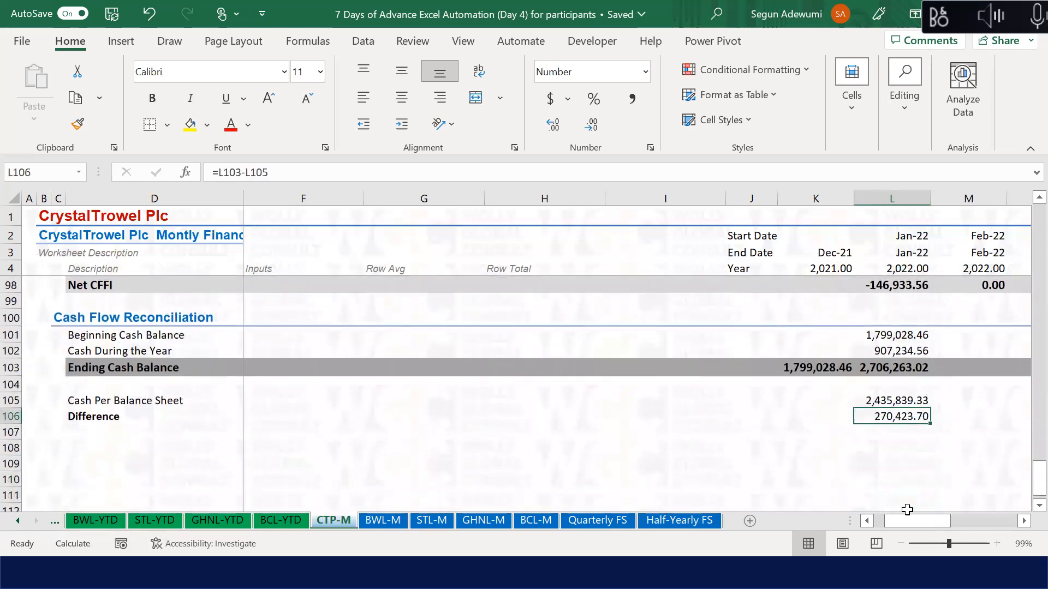
key("ctrl+Left")
key("ctrl+shift+Right")
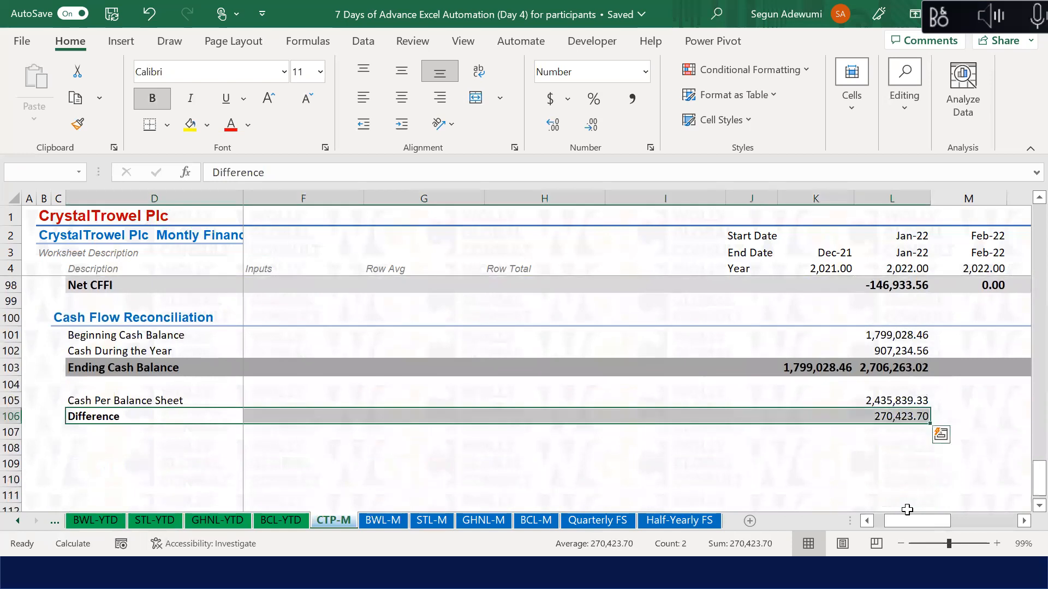
Step: Apply the Total cell style to the Difference row through Dec-22
key("ctrl+shift+Right")
key("alt+h")
key("j")
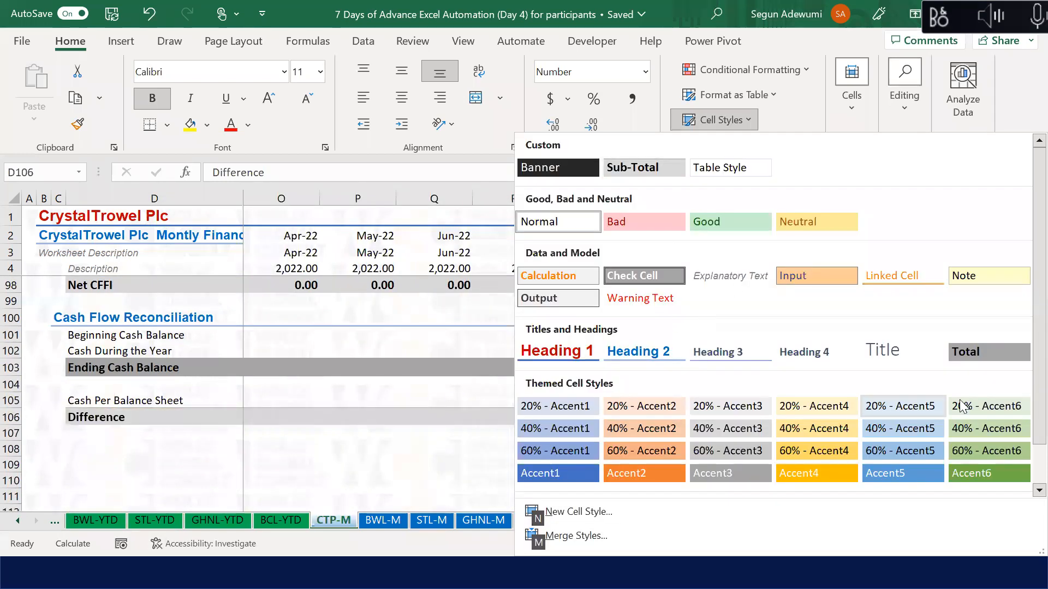
left_click(989, 352)
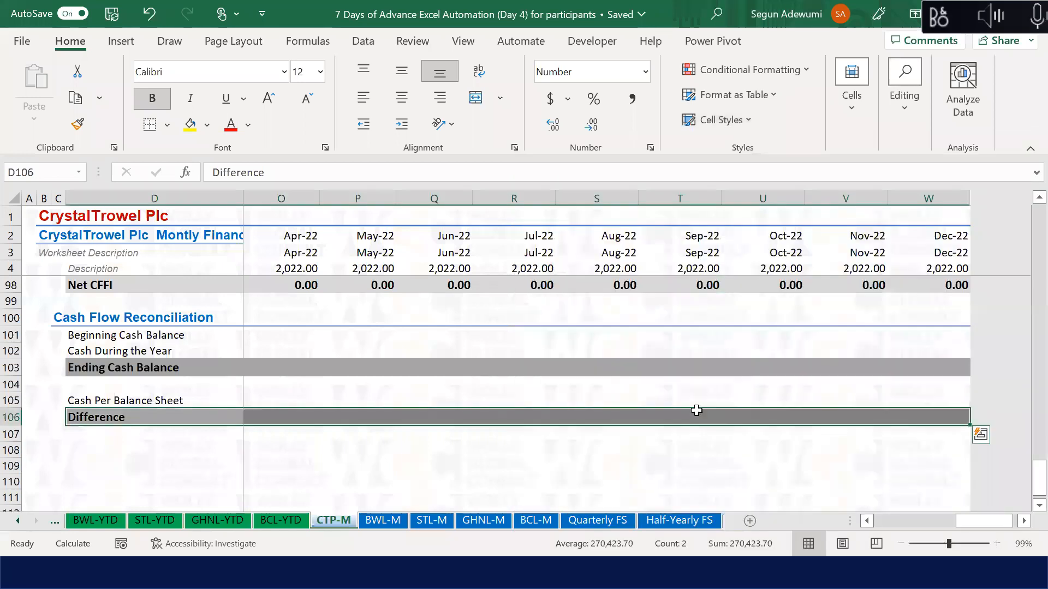
left_click(386, 419)
Step: Set the Difference row's fill colour to No Fill, keeping its bold bordered look
key("Home")
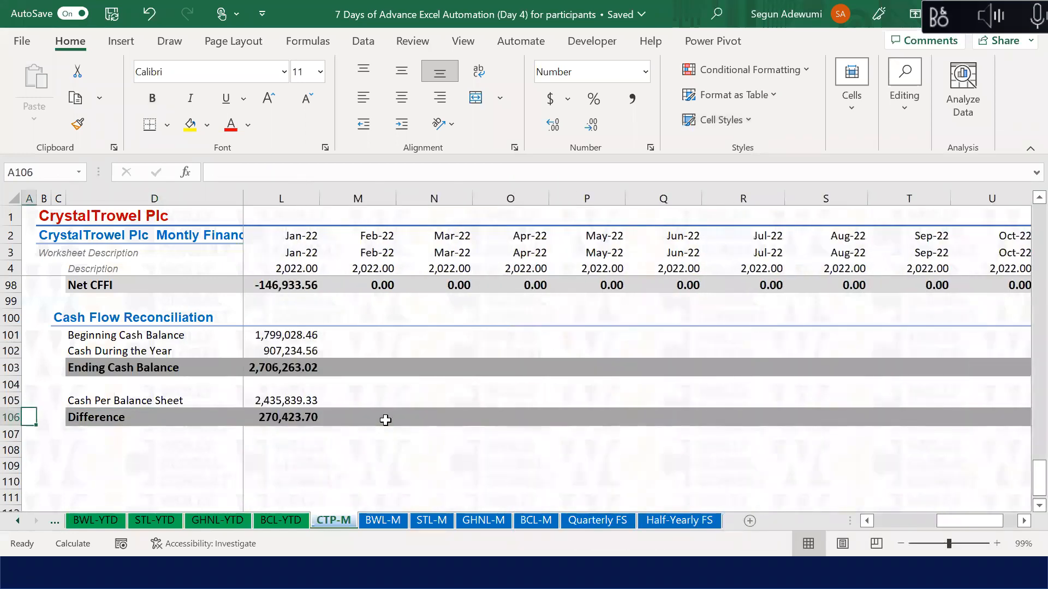
scroll(385, 420, "left", 5)
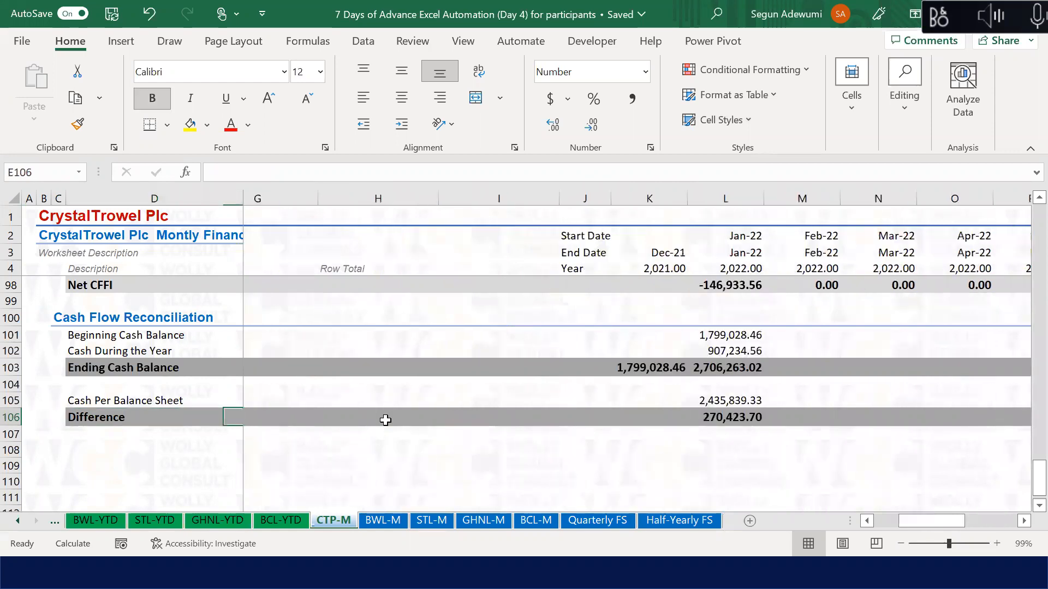
left_click(12, 417)
key("alt+h")
key("j")
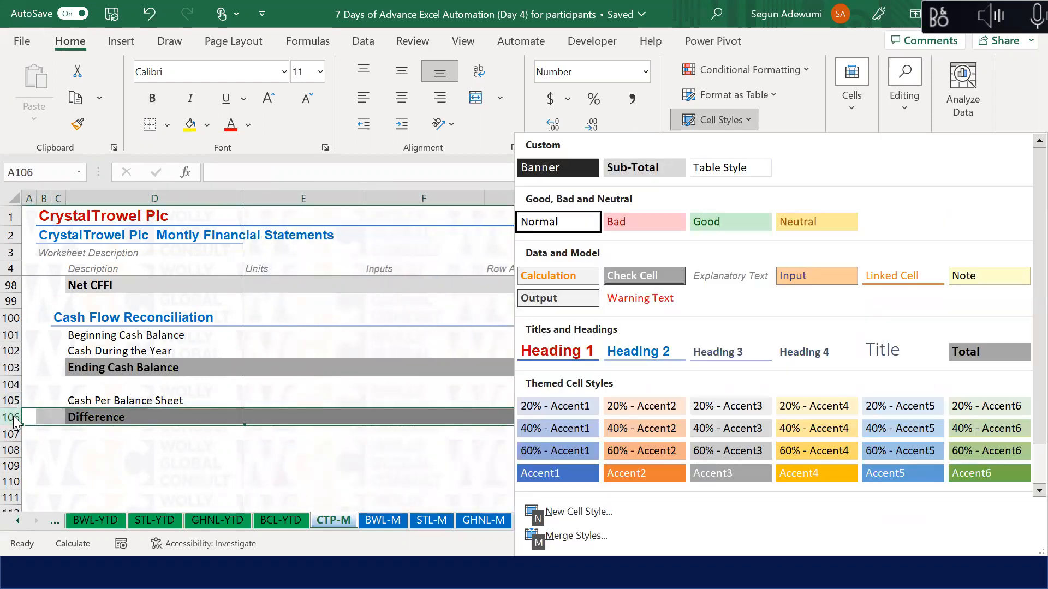
key("Escape")
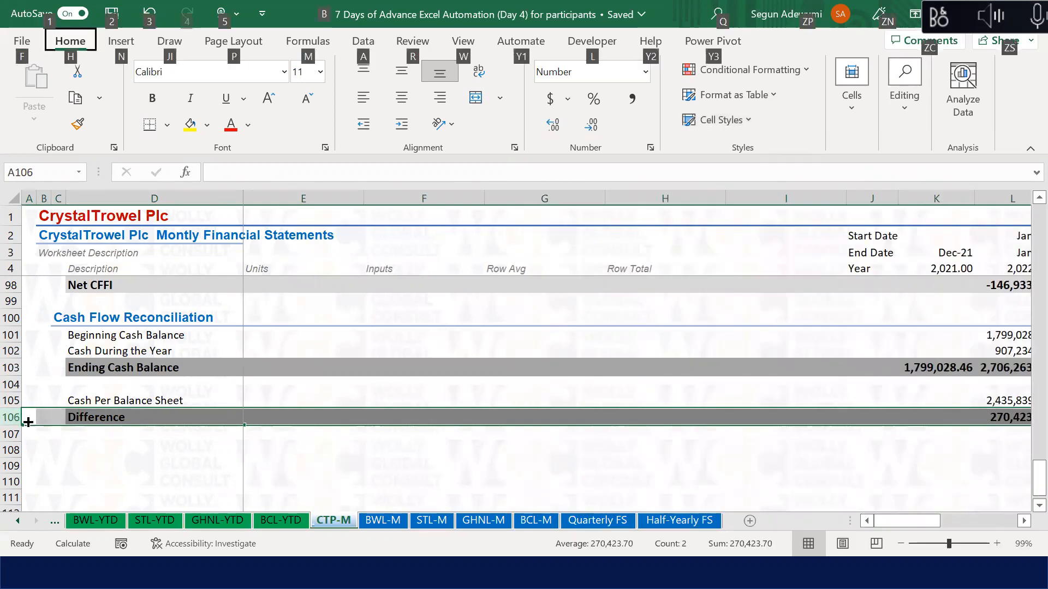
left_click(83, 417)
key("ctrl+shift+Right")
key("ctrl+shift+Right")
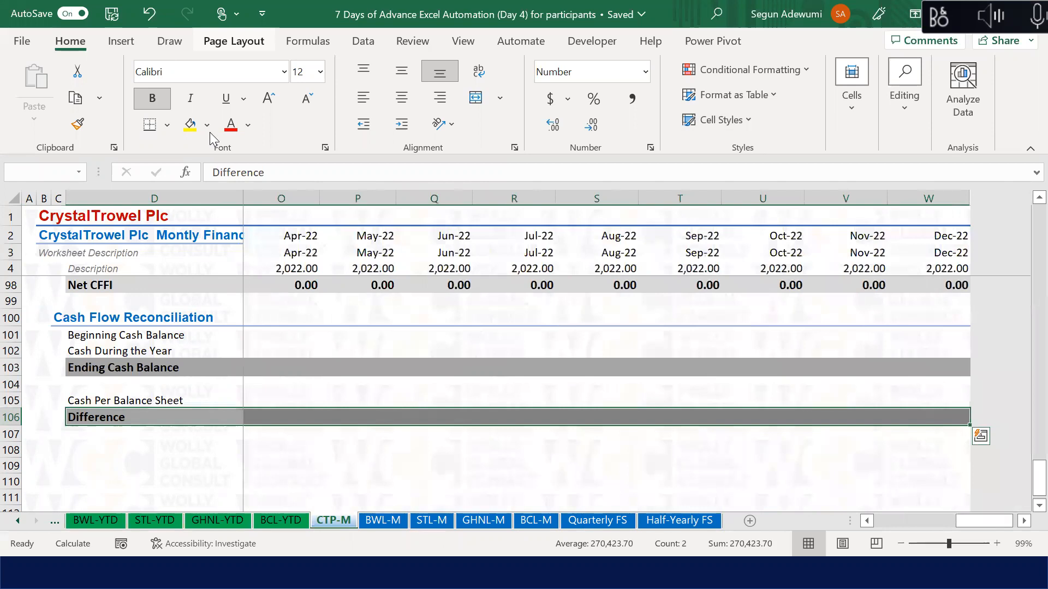
key("alt+h")
key("h")
left_click(227, 306)
left_click(414, 418)
key("Left")
key("Left")
key("Left")
key("Left")
key("Left")
key("Left")
key("Left")
key("Left")
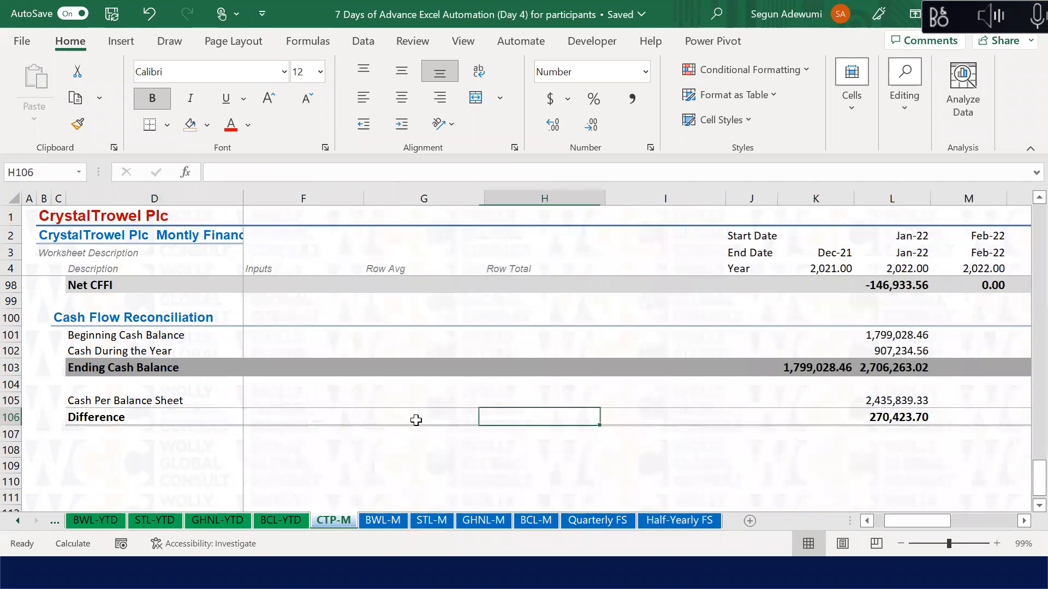
key("Right")
key("Right")
key("Right")
key("Right")
key("Up")
key("Up")
key("Up")
key("Up")
key("Up")
key("Up")
key("Up")
key("Up")
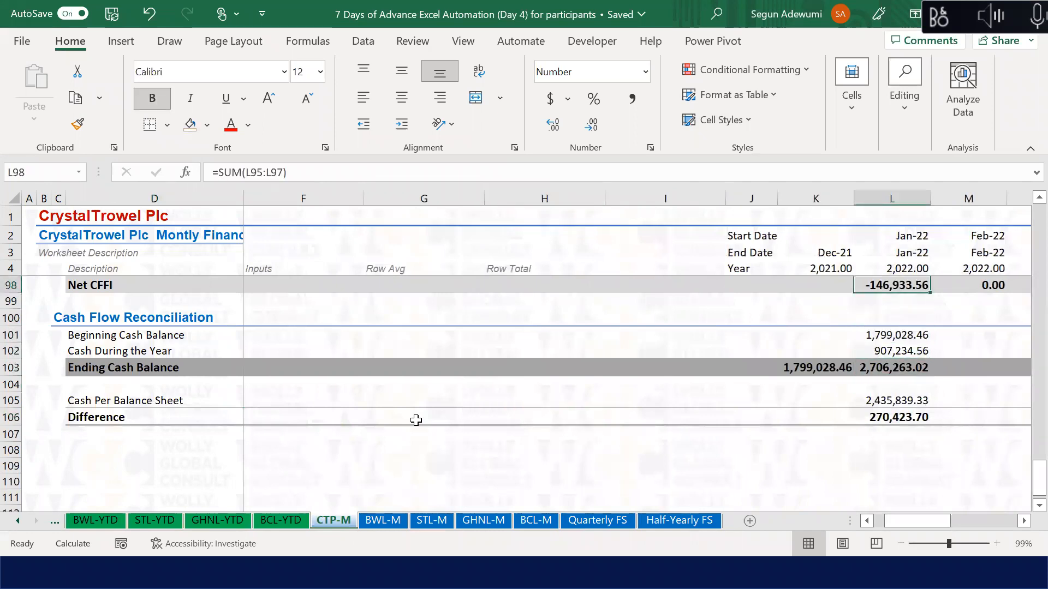
key("Up")
key("Up")
key("Up")
key("Up")
key("Up")
key("Up")
key("Up")
key("Up")
key("Up")
key("Up")
key("Up")
key("Up")
key("Up")
key("Up")
key("Up")
key("Up")
key("Up")
key("Up")
key("Up")
key("Up")
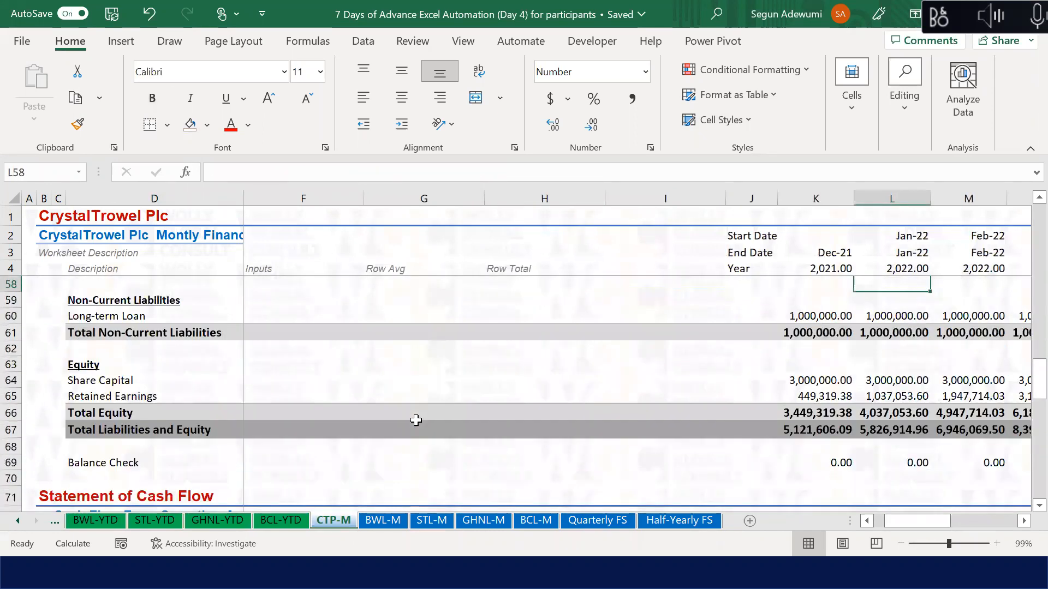
key("Up")
key("Up")
key("Up")
key("Up")
key("Up")
key("Up")
key("Up")
key("Up")
key("Up")
key("Up")
key("Up")
key("Up")
key("Up")
key("Up")
key("Up")
key("Up")
key("Up")
key("Up")
key("Up")
key("Up")
key("Up")
key("Up")
key("Up")
key("Up")
key("Up")
key("Up")
key("Up")
key("Up")
key("Down")
key("Down")
key("Down")
key("Up")
key("Up")
key("Up")
key("Up")
key("Up")
key("Up")
key("Up")
key("Up")
key("Up")
key("Up")
key("Up")
key("Up")
key("Up")
key("Left")
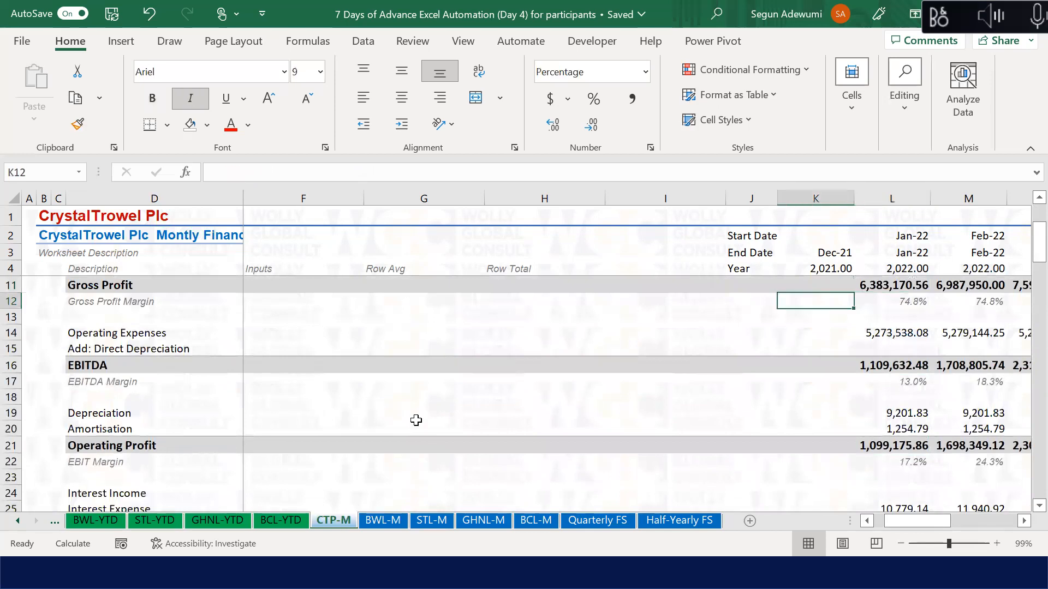
key("Down")
key("Down")
key("Down")
key("Down")
key("Down")
key("Down")
key("Down")
key("Down")
key("Down")
key("Down")
key("Down")
key("Down")
key("Down")
key("Down")
key("Down")
key("Down")
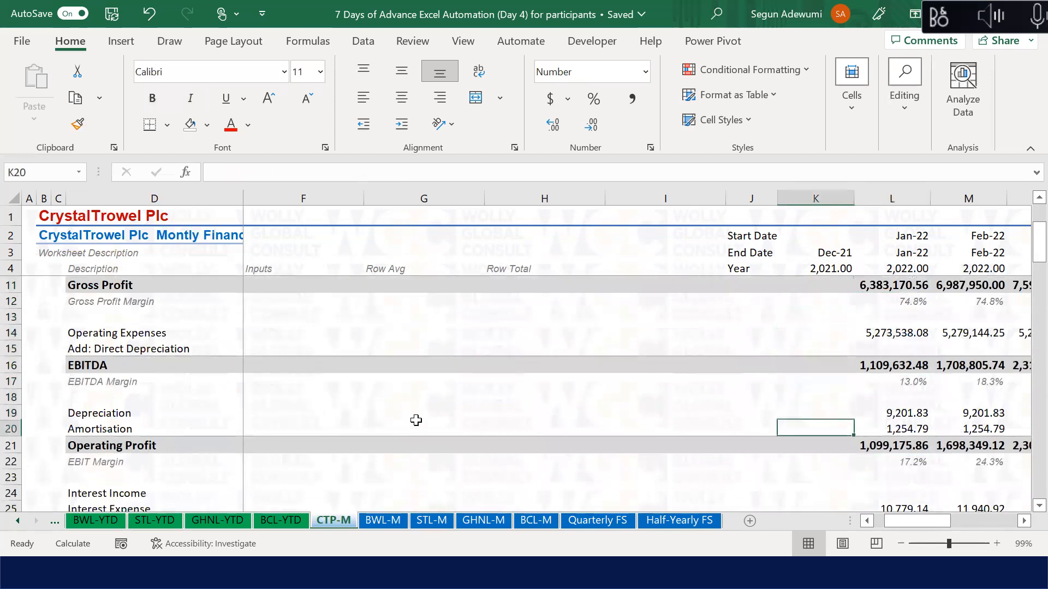
key("Down")
key("Down")
key("Up")
key("Up")
key("Up")
key("Up")
key("Up")
key("Up")
key("Down")
key("Down")
key("Down")
key("Down")
key("Down")
key("Down")
key("Up")
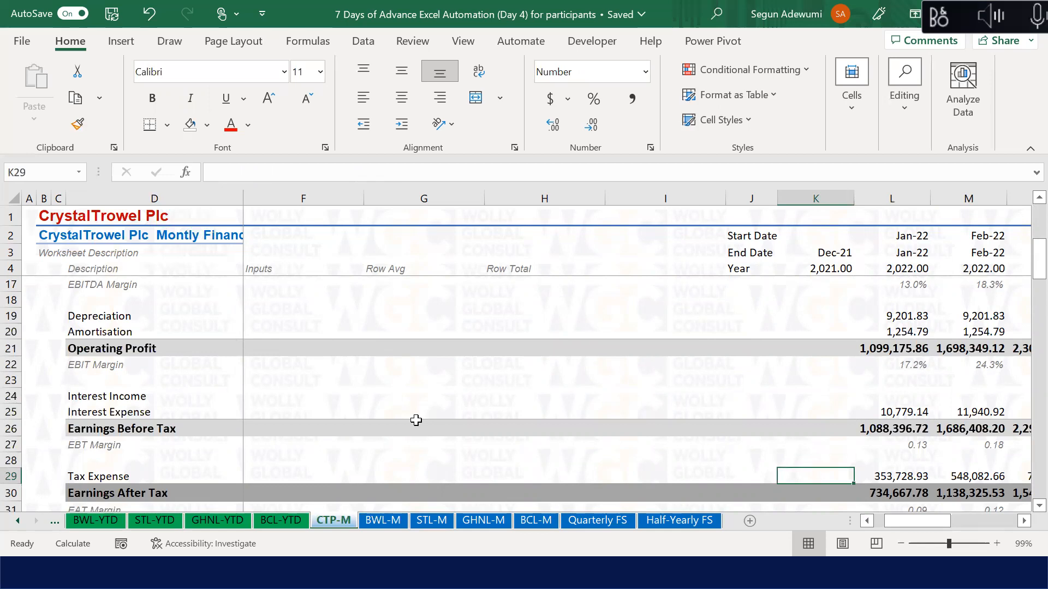
key("Down")
key("Down")
key("Down")
key("Down")
key("Down")
key("Down")
key("Down")
key("Down")
key("Down")
key("Down")
key("Down")
key("Down")
key("Down")
key("Down")
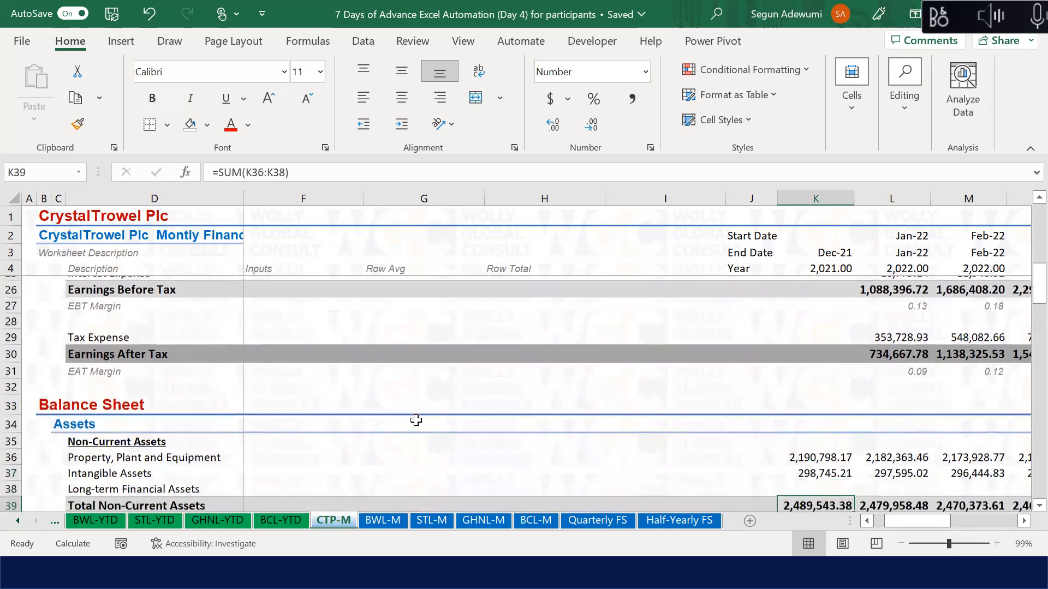
key("Down")
key("Down")
key("Down")
key("Down")
key("Up")
key("Up")
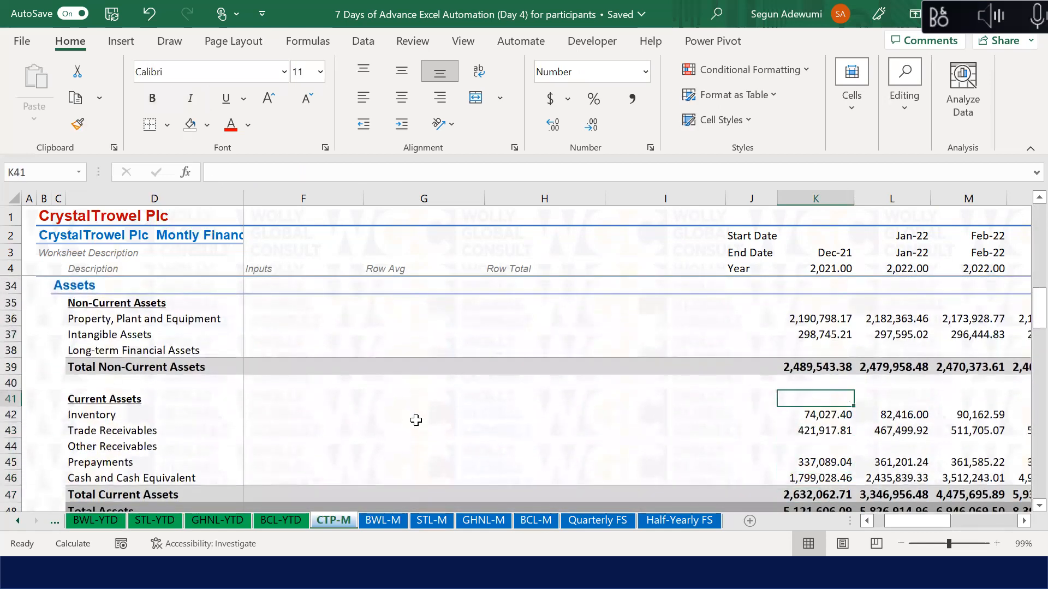
key("Down")
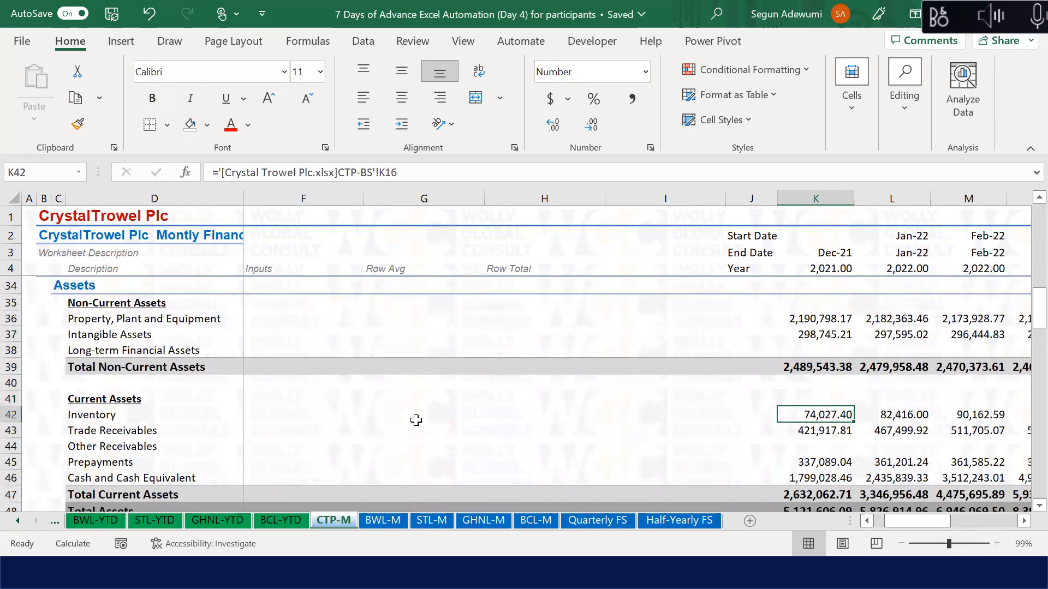
key("Up")
key("Up")
key("Up")
key("Up")
key("Up")
key("Up")
key("Up")
key("Up")
key("Up")
key("Up")
key("Up")
key("Up")
key("Up")
key("Up")
key("Up")
key("Up")
key("Up")
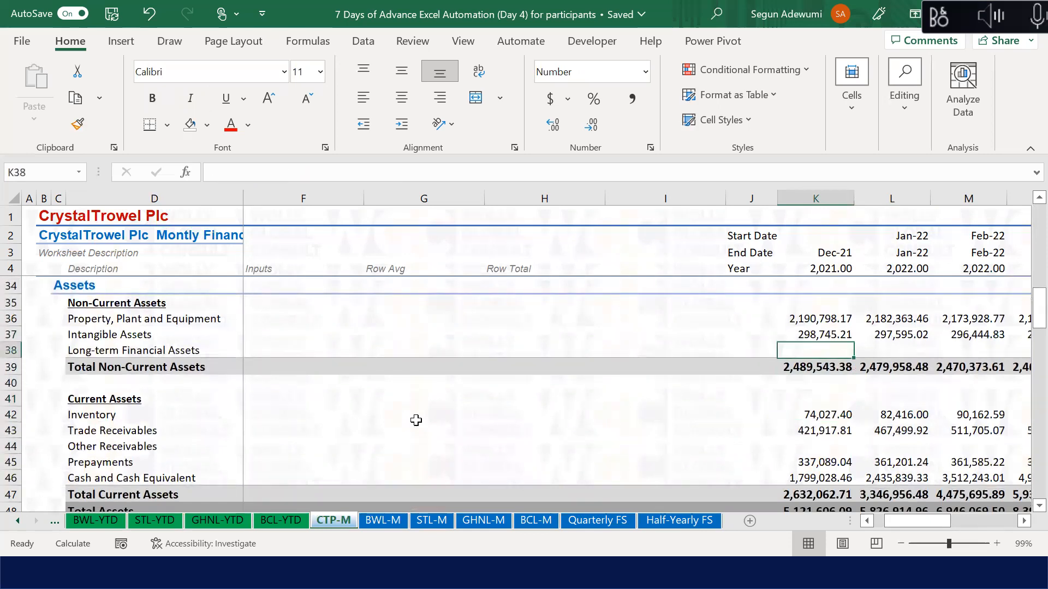
key("Up")
key("Down")
key("Down")
key("Down")
key("Down")
key("Down")
key("Down")
key("Up")
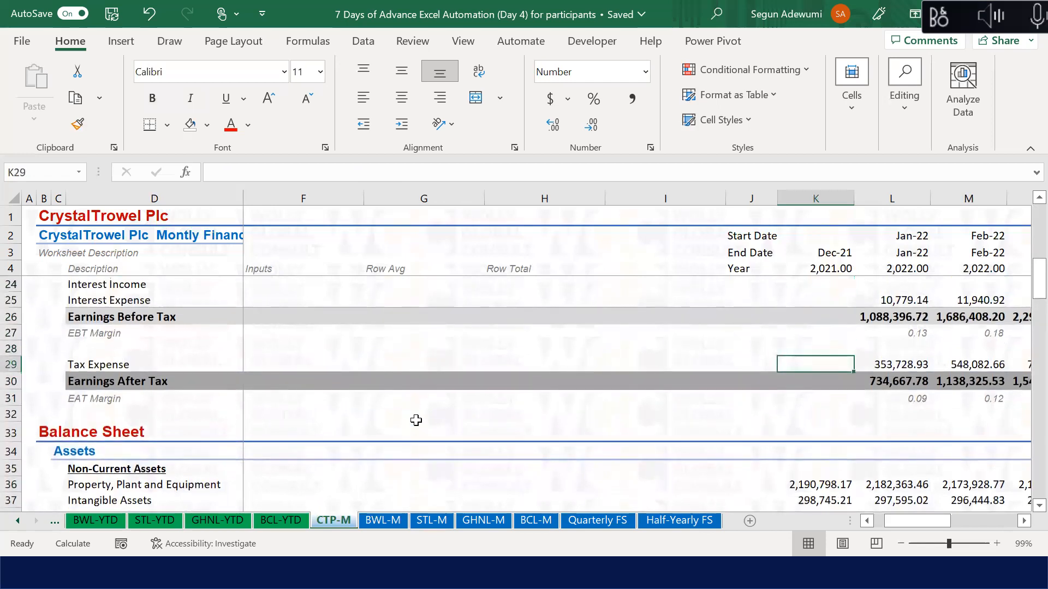
key("Up")
key("Up")
key("Up")
key("Up")
key("Up")
key("Up")
key("Up")
key("Up")
key("Up")
key("Up")
key("Up")
key("Up")
key("Up")
key("Up")
key("Up")
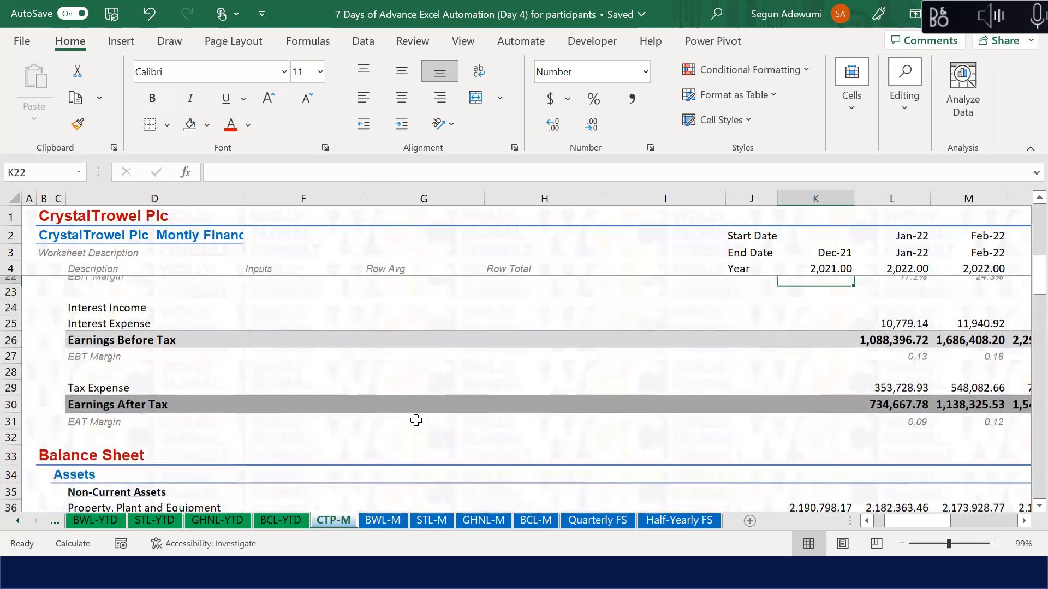
key("Up")
key("Up")
key("Up")
key("Down")
key("Down")
key("Down")
key("Down")
key("Down")
key("Down")
key("Down")
key("Down")
key("Down")
key("Down")
key("Down")
key("Down")
key("Down")
key("Down")
key("Down")
key("Down")
key("Down")
key("Down")
key("Down")
key("Down")
key("Up")
key("Up")
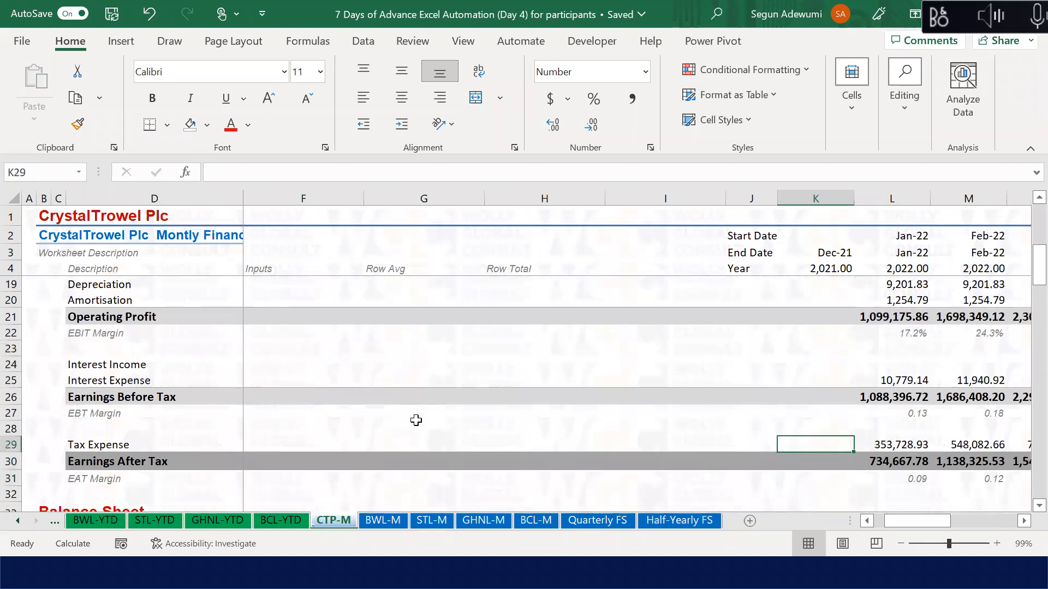
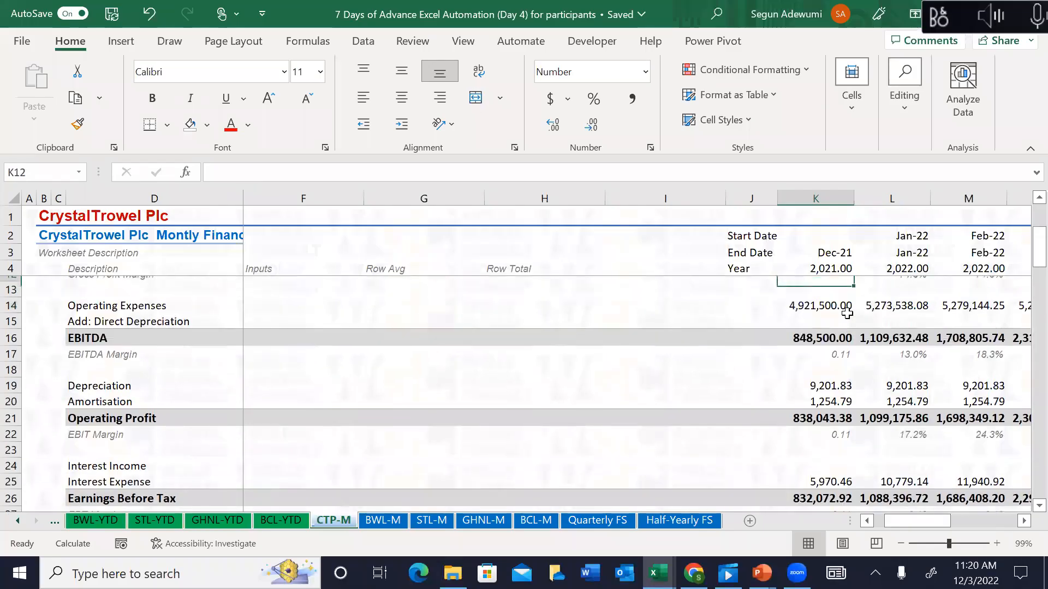
Step: Review the CTP-M statement down to the cash flow Difference check in column L
key("Up")
key("Up")
key("Up")
key("Up")
key("Up")
key("Up")
key("Up")
key("Up")
key("Up")
key("Down")
key("Down")
key("Down")
key("Down")
key("Down")
key("Down")
key("Down")
key("Down")
key("Down")
key("Down")
key("Down")
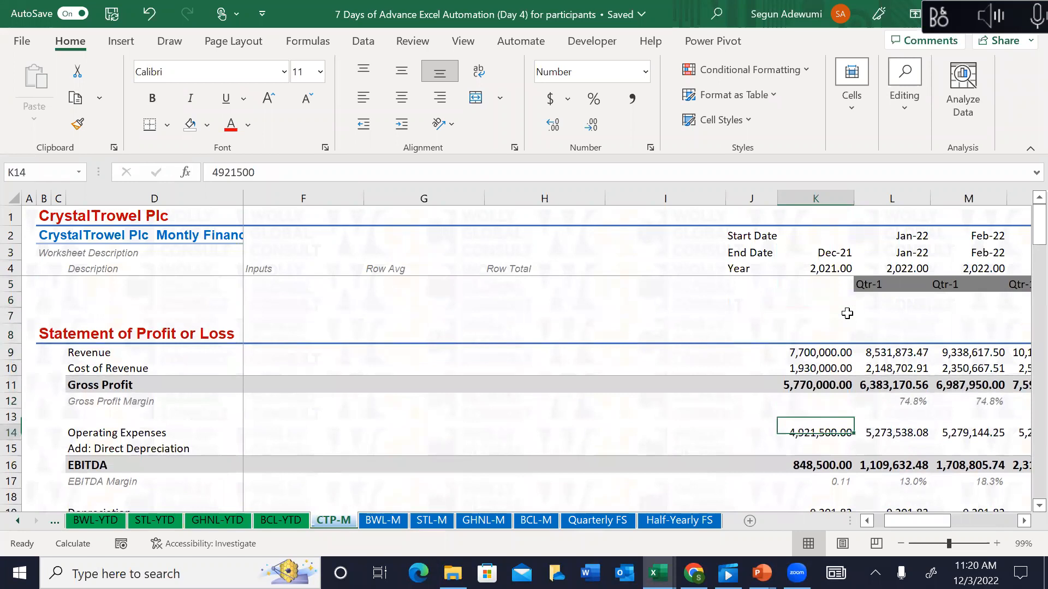
key("Down")
key("Down")
key("Down")
key("Down")
key("Down")
key("Down")
key("Down")
key("Down")
key("Down")
key("Down")
key("Down")
key("Down")
key("Down")
key("Down")
key("Down")
key("Down")
key("Down")
key("Down")
key("Up")
key("Up")
key("Up")
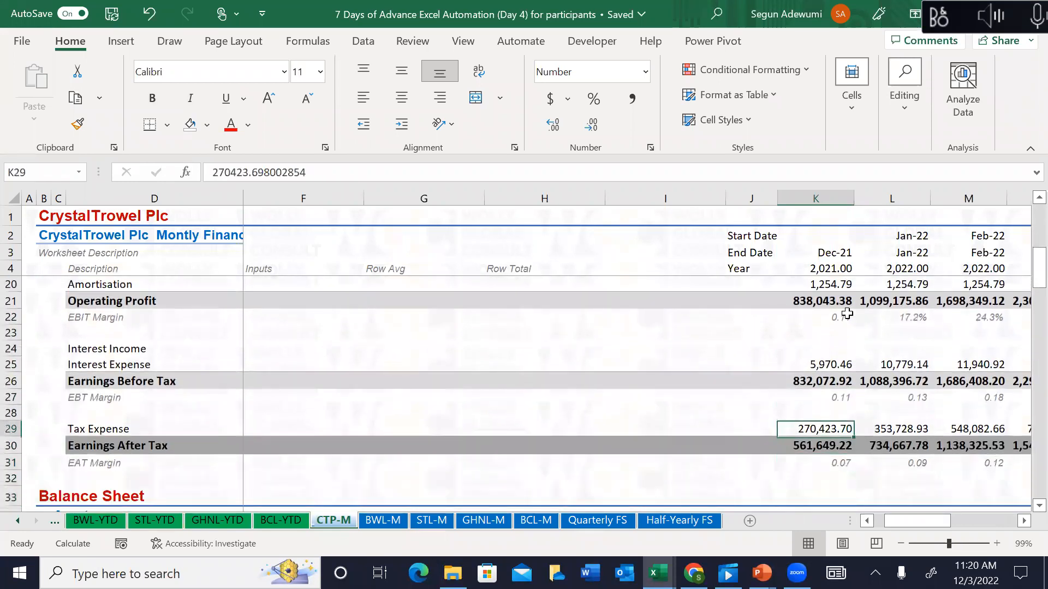
key("Up")
key("Up")
key("Up")
key("Up")
key("Up")
key("Down")
key("Down")
key("Down")
key("Down")
key("Down")
key("Down")
key("Down")
key("Down")
key("Down")
key("Down")
key("Down")
key("Down")
key("Down")
key("Down")
key("Down")
key("Down")
key("Down")
key("Down")
key("Down")
key("Down")
key("Down")
key("Down")
key("Down")
key("Down")
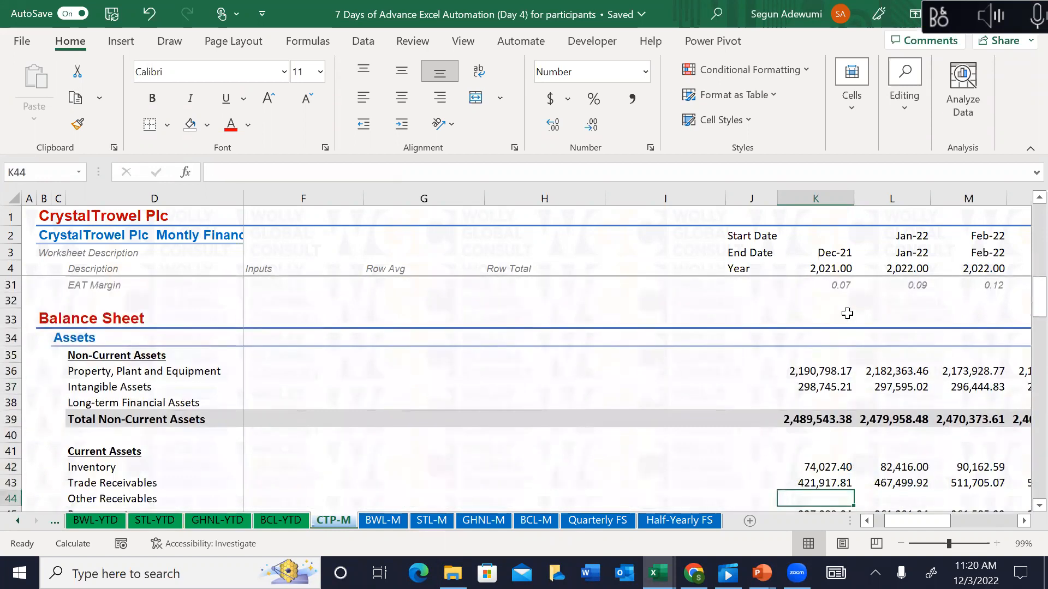
key("Down")
key("Down")
key("Down")
key("Down")
key("Down")
key("Down")
key("Down")
key("Down")
key("Down")
key("Down")
key("Down")
key("Down")
key("Down")
key("Down")
key("Down")
key("Down")
key("Up")
key("Up")
key("Down")
key("Down")
key("Down")
key("Down")
key("Down")
key("Down")
key("Down")
key("Down")
key("Down")
key("Down")
key("Down")
key("Down")
key("Down")
key("Down")
key("Down")
key("Down")
key("Down")
key("Down")
key("Down")
key("Down")
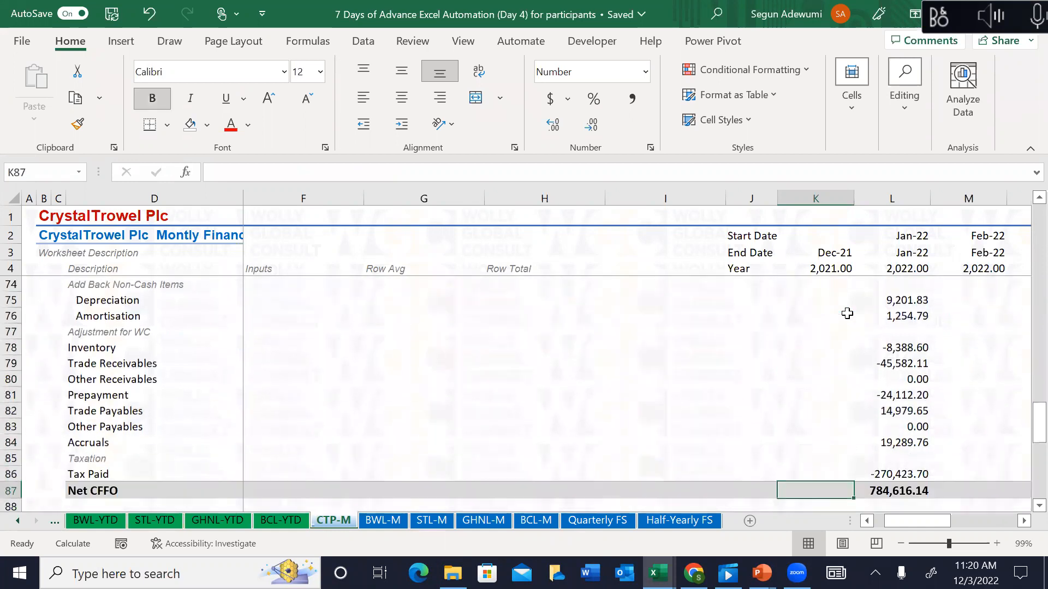
key("Down")
key("Down")
key("Down")
key("Down")
key("Down")
key("Down")
key("Down")
key("Down")
key("Down")
key("Down")
key("Down")
key("Down")
key("Down")
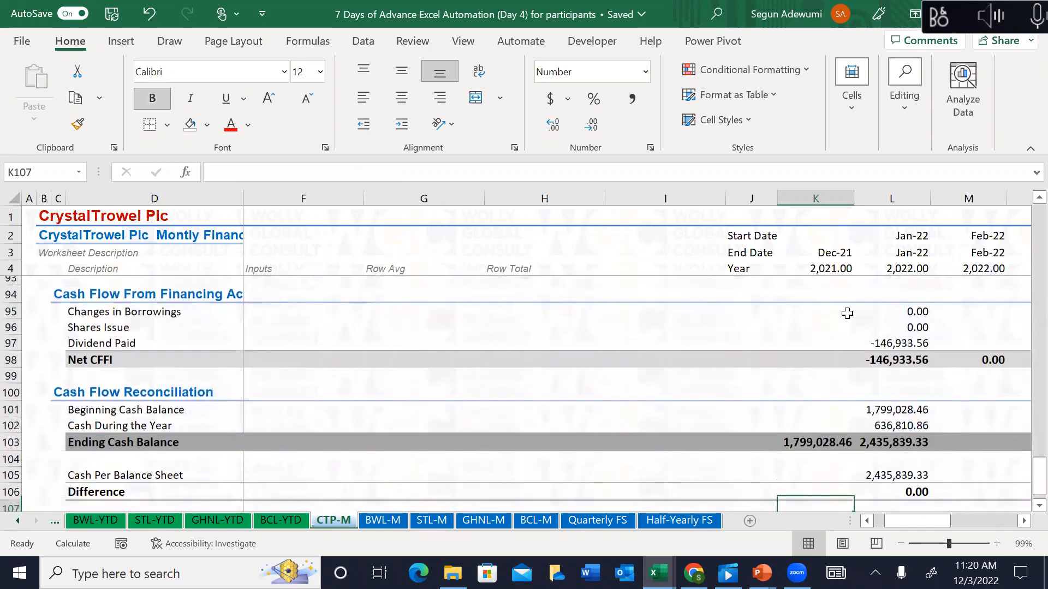
key("Up")
key("Up")
key("Up")
key("Up")
key("Right")
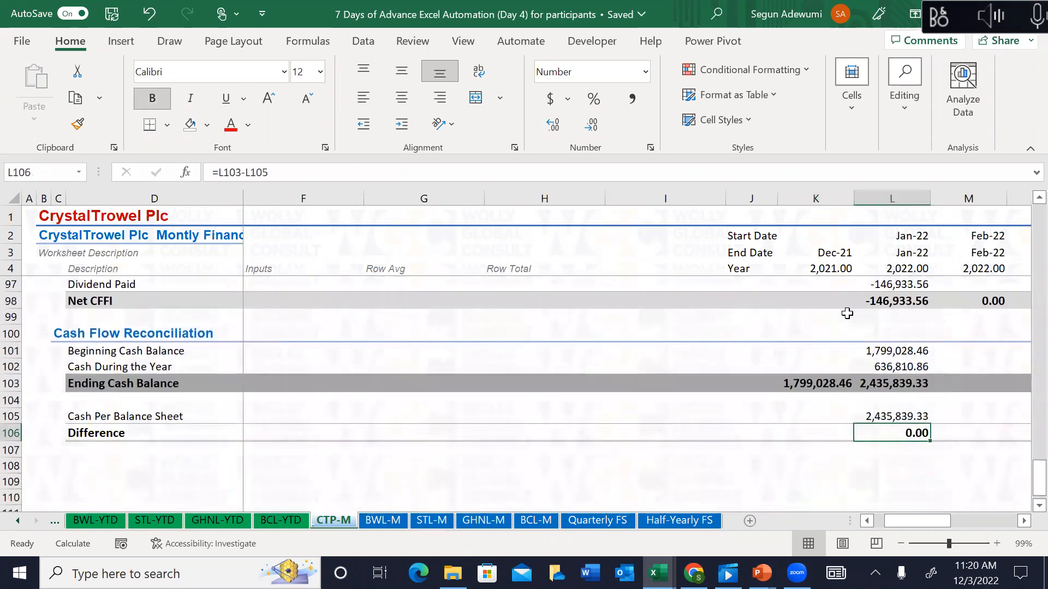
key("Up")
key("Up")
key("Up")
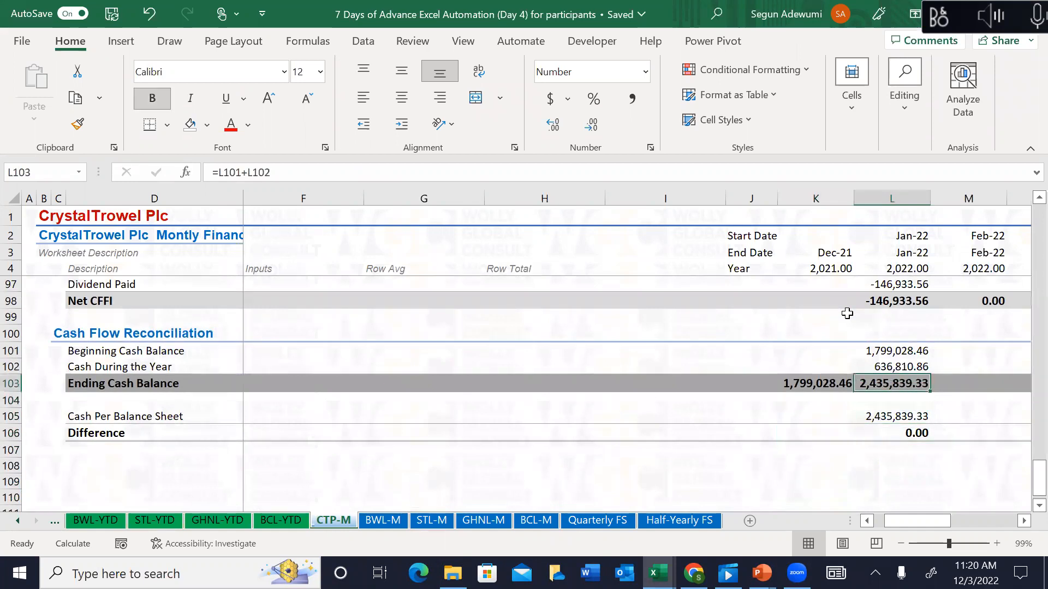
key("Down")
key("Down")
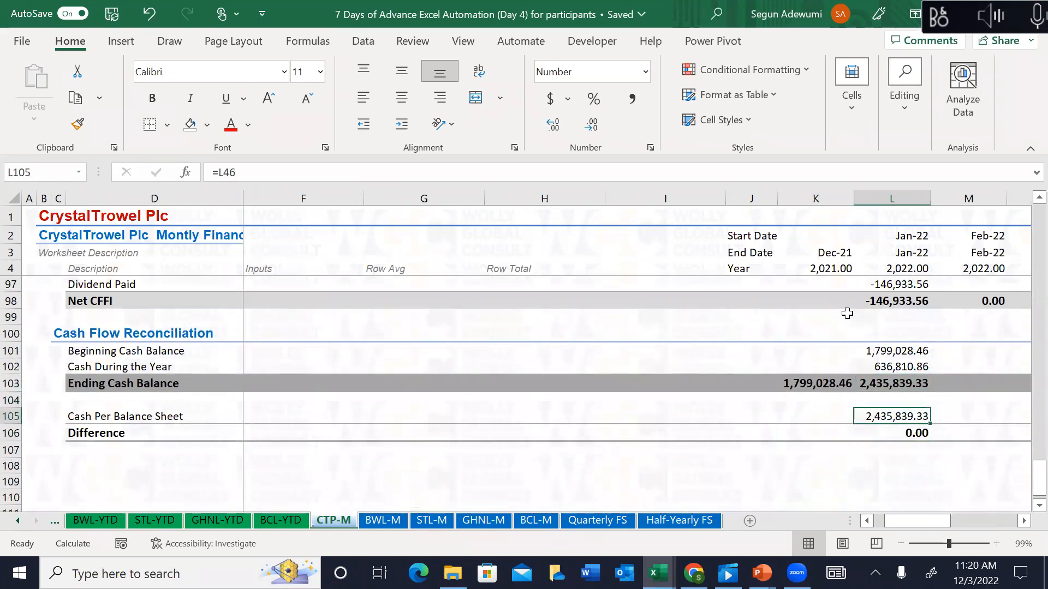
key("Down")
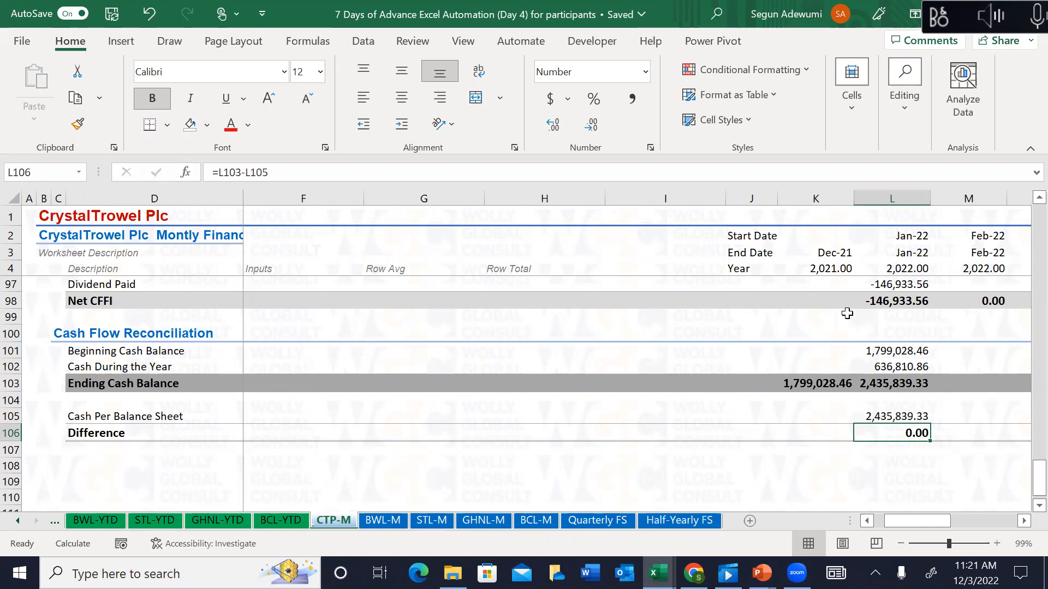
key("Up")
key("Up")
key("Up")
key("Up")
key("Up")
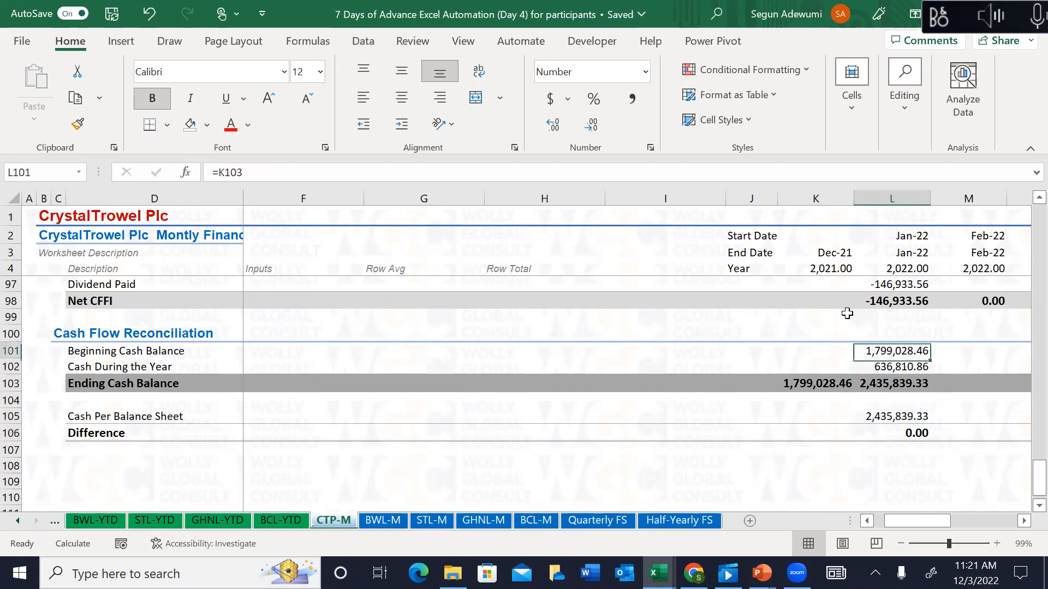
key("Down")
key("Down")
key("Down")
key("Down")
key("Down")
key("Down")
key("Up")
key("Up")
key("Up")
key("Up")
key("Down")
key("Down")
key("Down")
Step: Check the cash flow, balance sheet and revenue links while moving back up the sheet
key("shift+Up")
key("shift+Up")
key("shift+Up")
key("shift+Up")
key("shift+Up")
key("shift+Up")
key("shift+Up")
key("shift+Up")
key("shift+Up")
key("shift+Up")
key("shift+Up")
key("shift+Up")
key("shift+Up")
key("shift+Up")
key("shift+Up")
key("shift+Up")
key("shift+Up")
key("shift+Up")
key("shift+Up")
key("shift+Up")
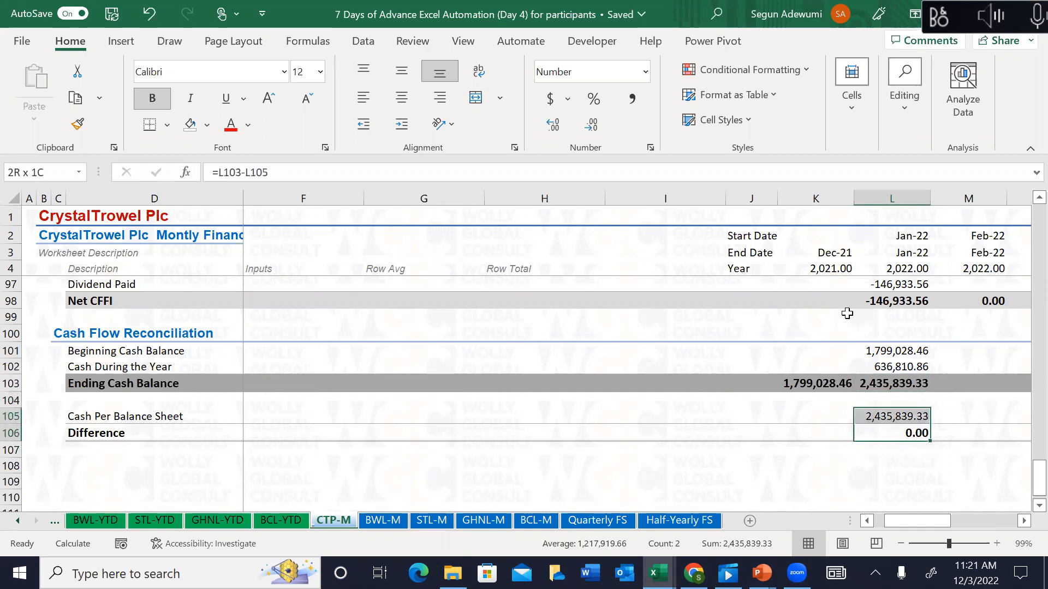
key("shift+Up")
key("shift+Up")
key("shift+Up")
key("shift+Up")
key("shift+Up")
key("shift+Up")
key("shift+Up")
key("shift+Up")
key("shift+Up")
key("shift+Up")
key("shift+Up")
key("shift+Up")
key("shift+Up")
key("shift+Up")
key("shift+Up")
key("shift+Up")
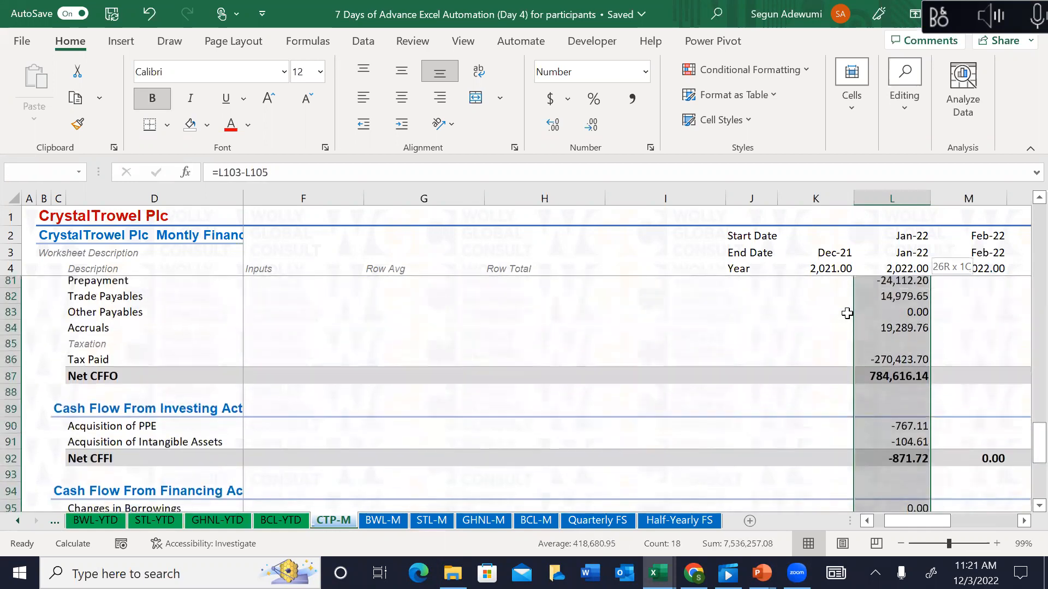
key("Up")
key("Up")
key("Up")
key("Up")
key("Up")
key("Up")
key("Up")
key("Up")
key("Up")
key("Up")
key("Up")
key("Up")
key("Up")
key("Up")
key("Up")
key("Up")
key("Up")
key("Up")
key("Up")
key("Up")
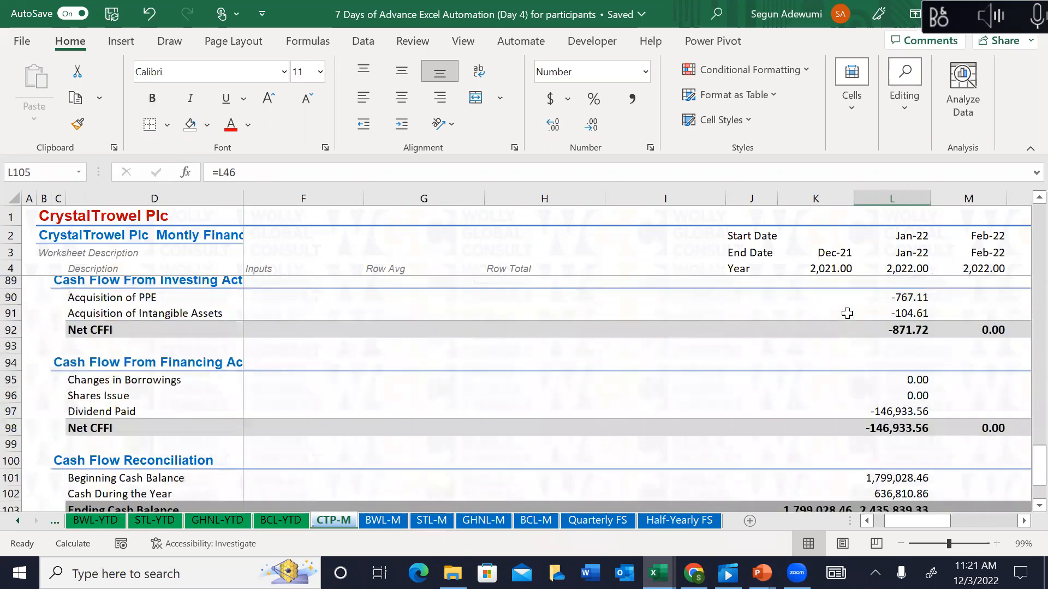
key("Up")
key("Up")
key("Up")
key("Up")
key("Up")
key("Up")
key("Up")
key("Up")
key("Up")
key("Up")
key("Up")
key("Up")
key("Up")
key("Up")
key("Up")
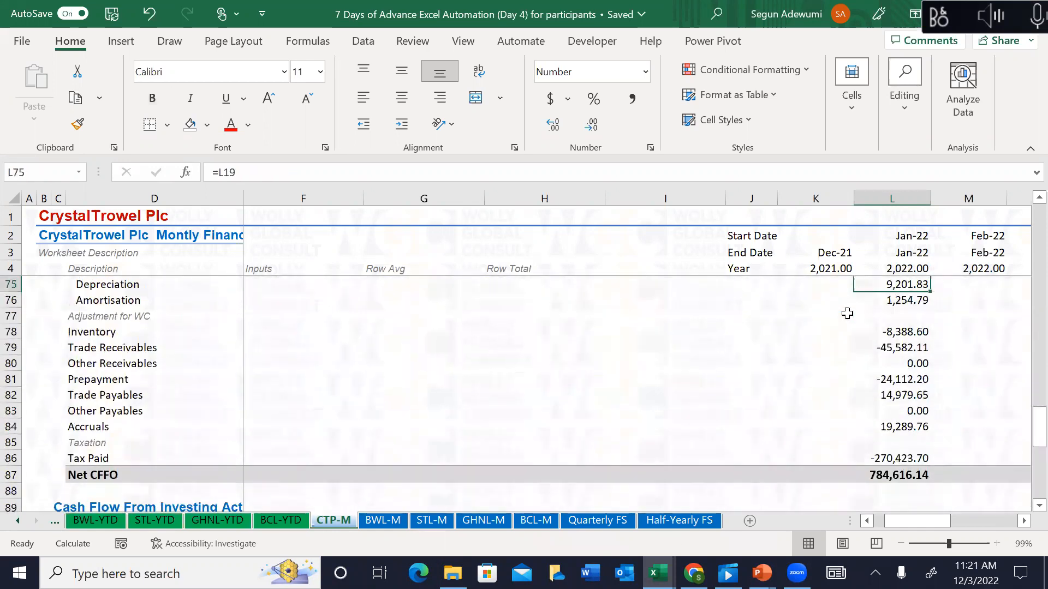
key("Down")
key("Down")
key("Down")
key("Down")
key("Down")
key("Up")
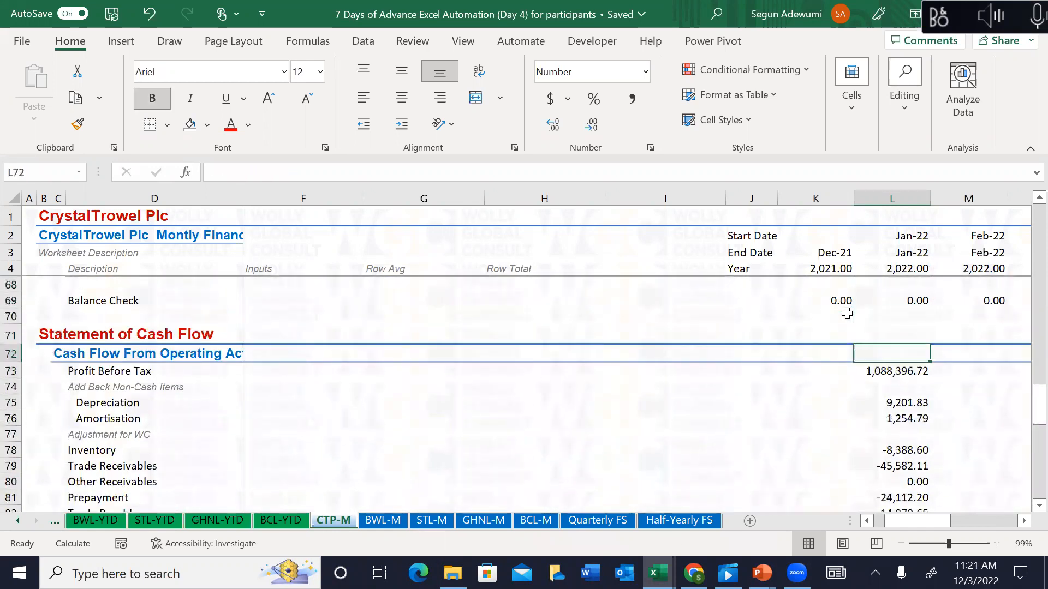
key("Up")
key("Up")
key("Up")
key("Up")
key("Up")
key("Up")
key("Up")
key("Up")
key("Up")
key("Up")
key("Up")
key("Up")
key("Up")
key("Up")
key("Up")
key("Up")
key("Up")
key("Up")
key("Up")
key("Up")
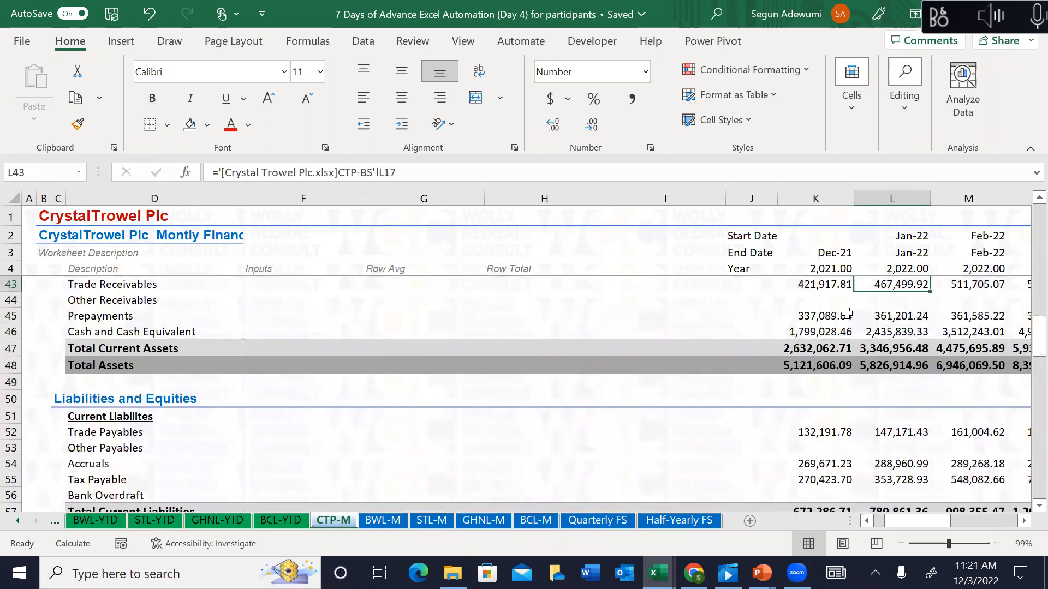
key("Up")
key("Up")
key("Up")
key("Up")
key("Up")
key("Up")
key("Up")
key("Up")
key("Up")
key("Up")
key("Up")
key("Up")
key("Up")
key("Up")
key("Up")
key("Up")
key("Up")
key("Up")
key("Up")
key("Up")
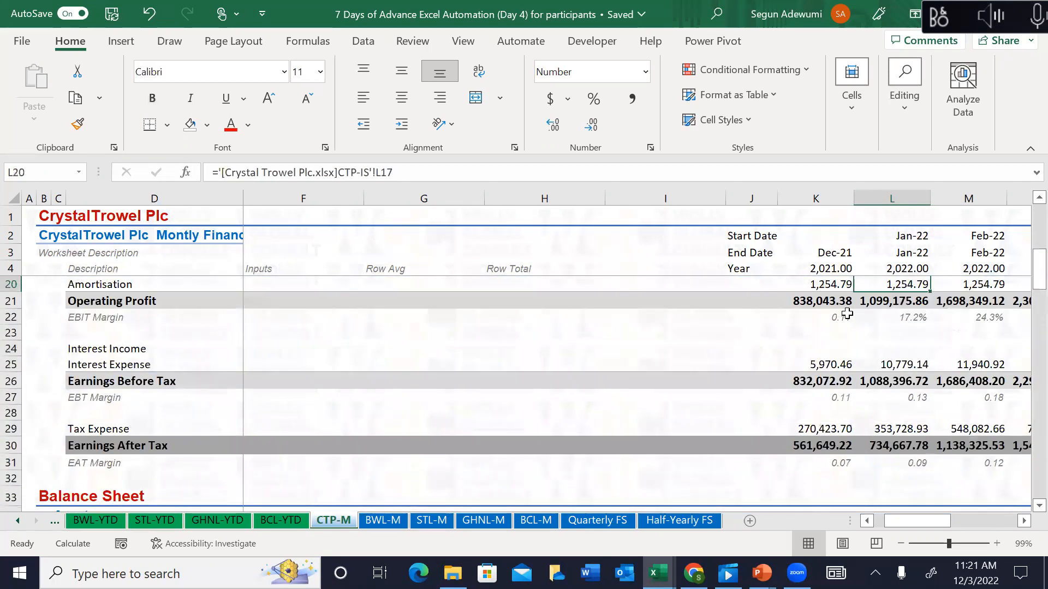
key("Up")
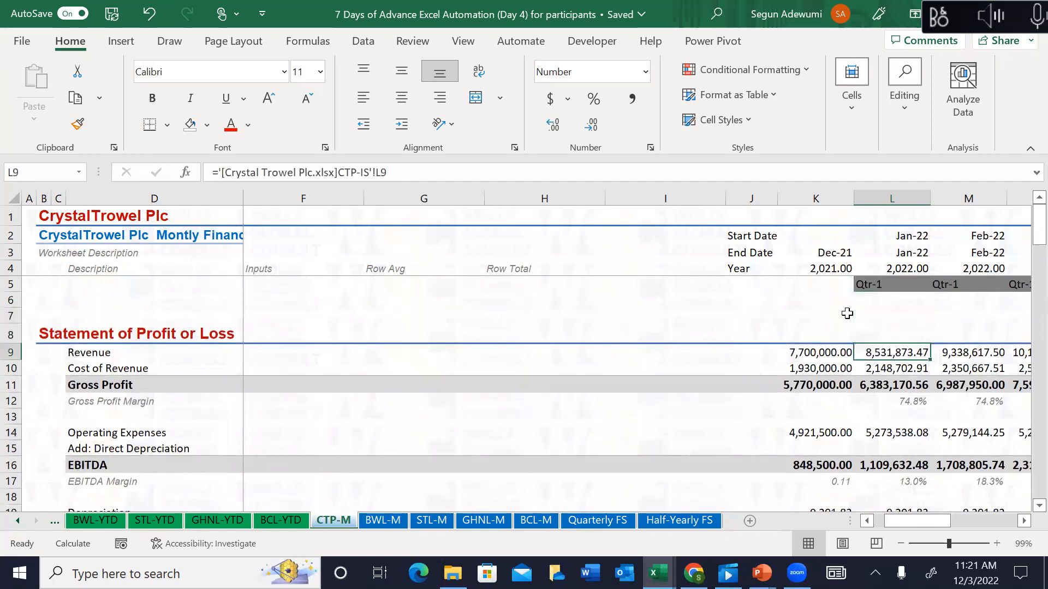
key("Down")
key("Down")
key("Down")
key("Down")
key("Down")
key("Down")
key("Down")
key("Down")
key("Down")
key("Down")
key("Down")
key("Down")
key("Down")
key("Down")
key("Down")
key("Down")
key("Down")
key("Down")
key("Down")
key("Down")
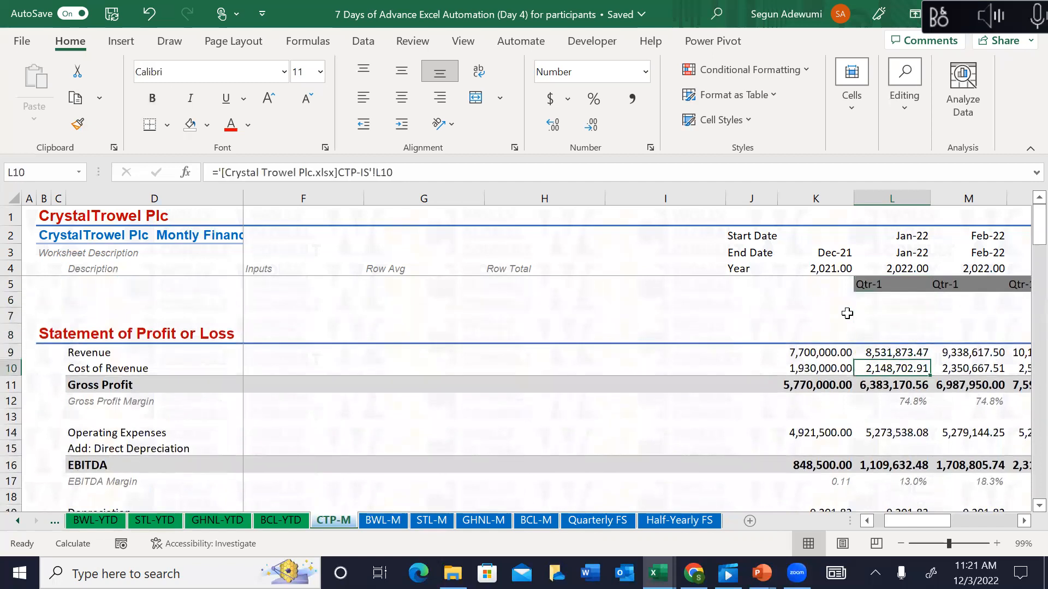
key("Down")
key("Down")
key("Down")
key("Down")
key("Down")
key("Down")
key("Down")
key("Down")
key("Down")
key("Down")
key("Down")
key("Down")
key("Down")
key("Down")
key("Down")
key("Down")
key("Down")
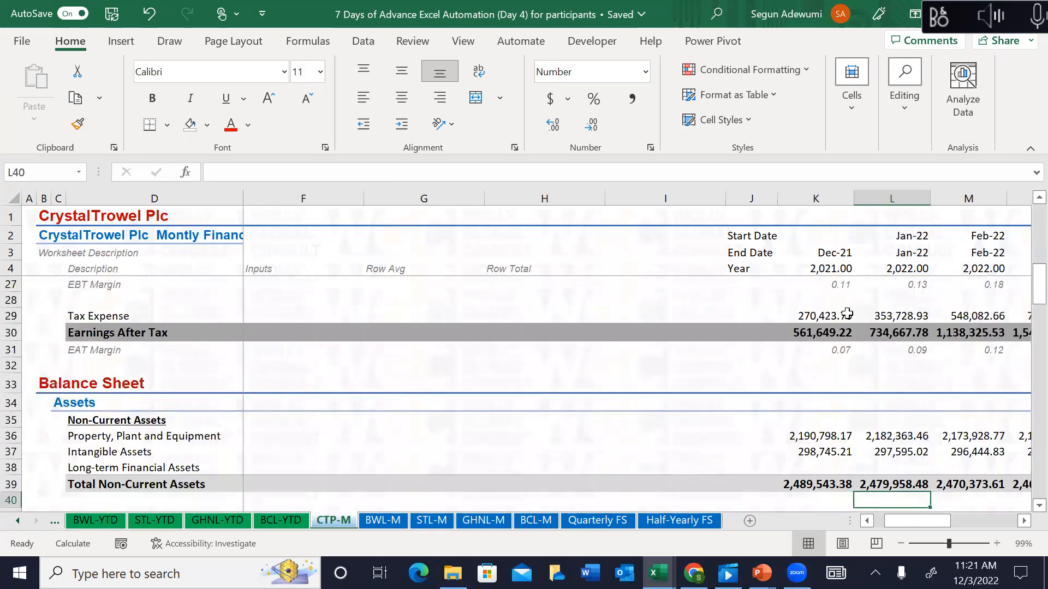
key("Up")
key("Up")
key("Up")
key("Up")
key("Up")
key("Up")
key("Up")
key("Up")
key("Up")
key("Up")
key("Up")
key("Up")
key("Up")
key("Up")
key("Up")
key("Up")
key("Up")
key("Up")
key("Up")
key("Up")
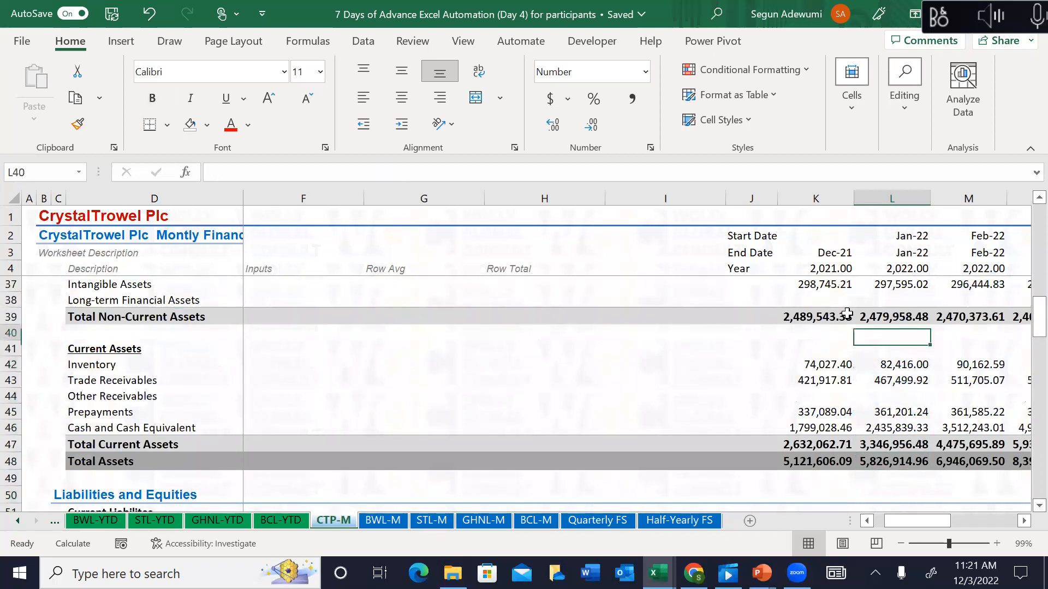
key("Up")
key("Up")
key("Up")
key("Up")
key("Up")
key("Up")
key("Up")
key("Up")
key("Up")
key("Up")
key("Up")
key("Up")
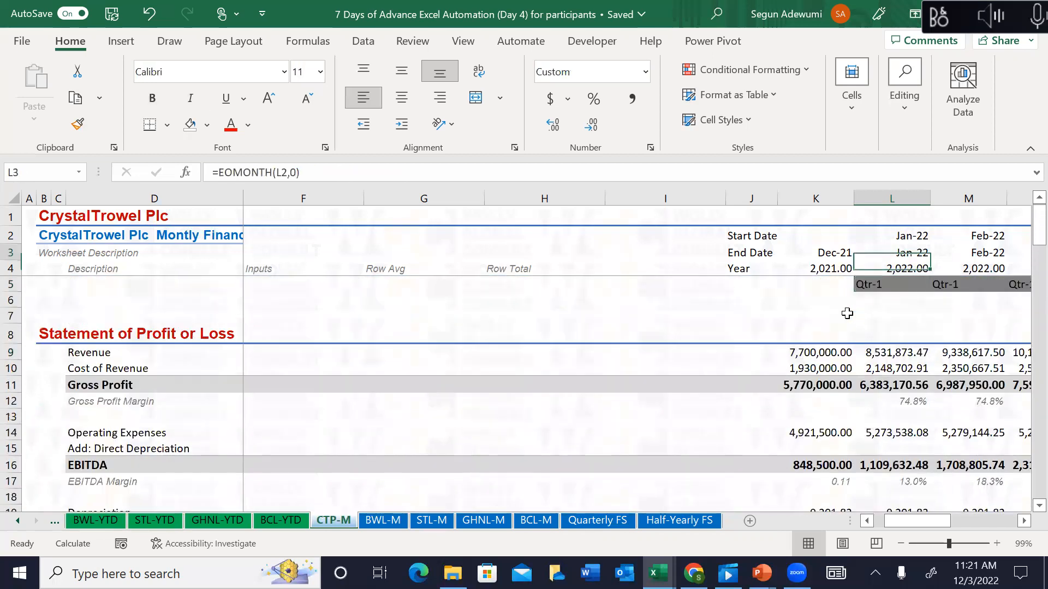
key("Down")
key("Down")
key("Down")
key("Down")
key("Down")
key("Down")
key("Down")
key("Down")
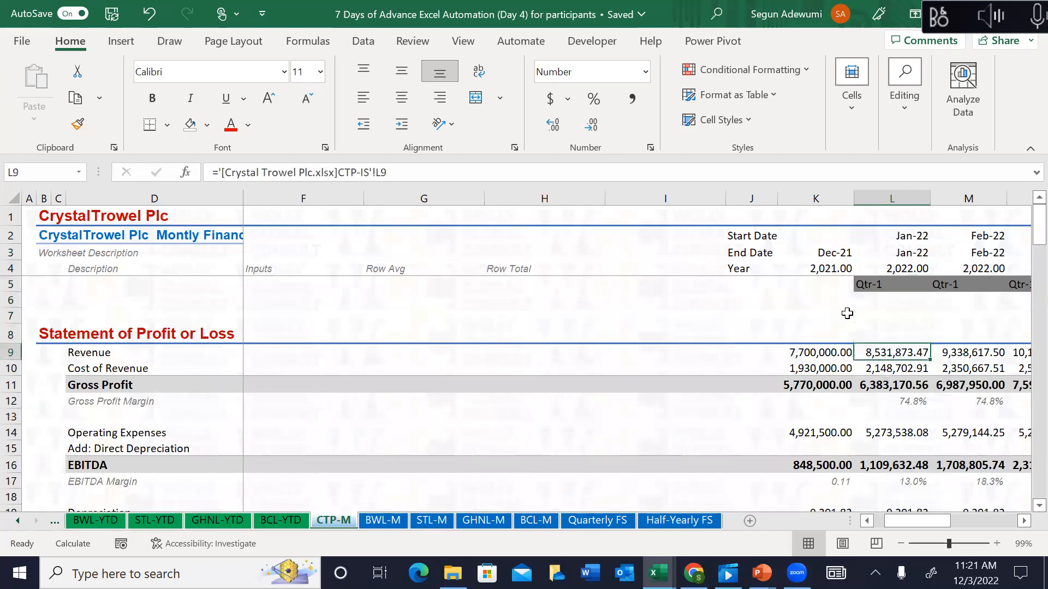
Step: Paste the Revenue and Cost of Revenue rows back over themselves as values
key("Left")
key("shift+Down")
key("shift+Right")
key("shift+Right")
key("shift+Right")
key("shift+Right")
key("shift+Right")
key("shift+Right")
key("shift+Right")
key("shift+Right")
key("shift+Right")
key("shift+Right")
key("shift+Right")
key("shift+Right")
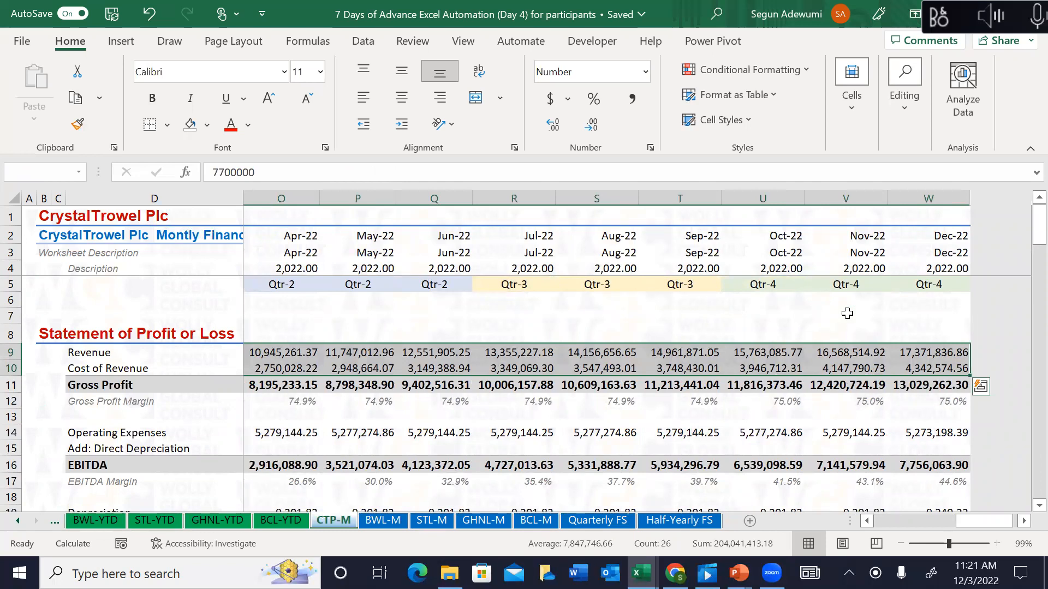
key("ctrl+c")
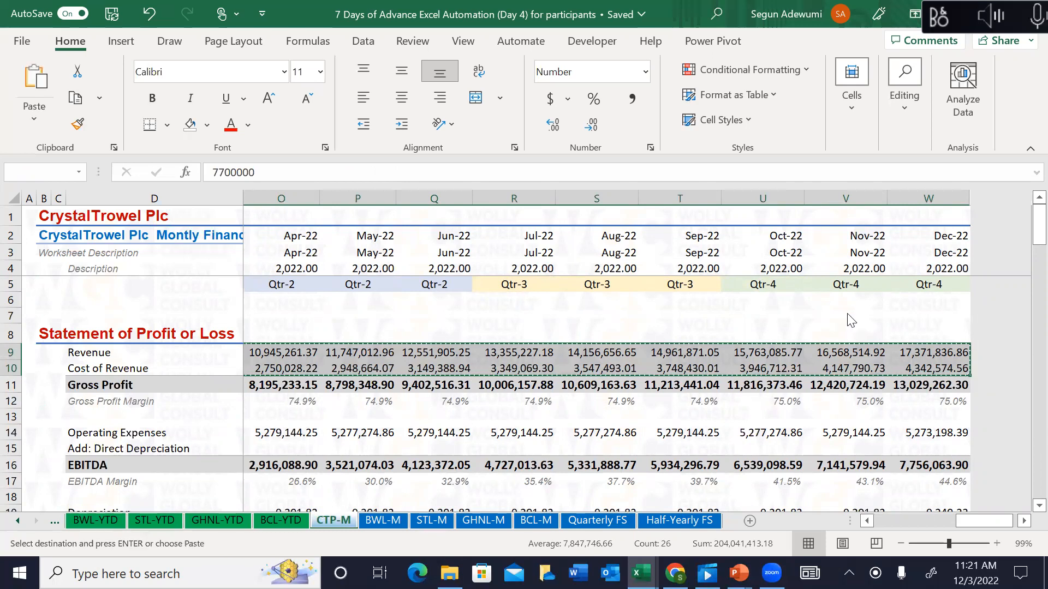
key("ctrl+alt+v")
key("v")
key("Return")
Step: Convert the Operating Expenses and Direct Depreciation rows through column W to values
key("Escape")
key("ctrl+Down")
key("ctrl+Down")
key("shift+Down")
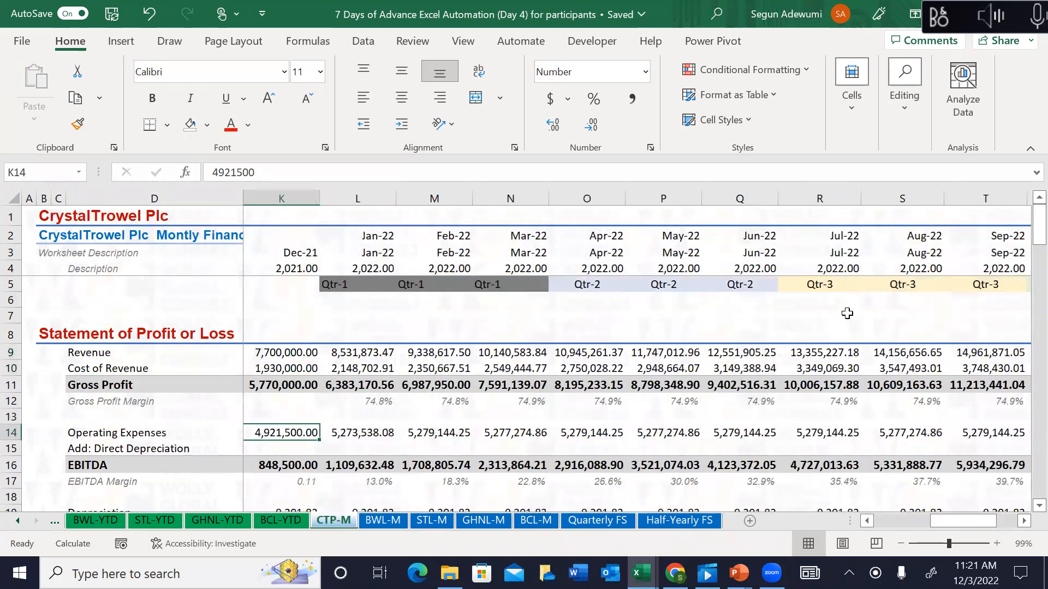
key("ctrl+shift+Right")
key("ctrl+c")
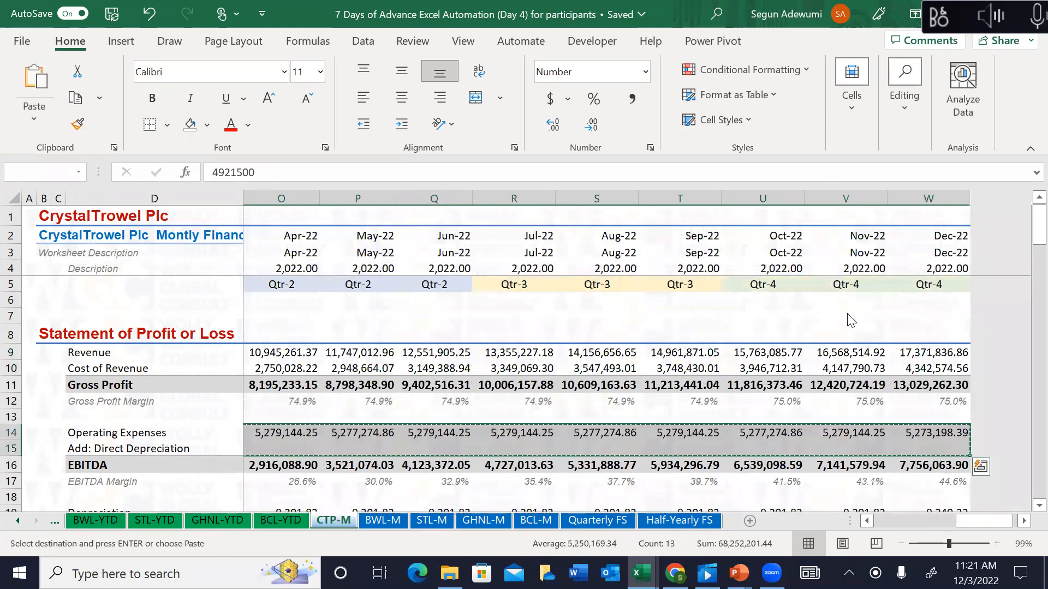
key("ctrl+alt+v")
key("v")
key("Return")
Step: Convert the Depreciation and Amortisation rows through column W to values
key("Escape")
key("ctrl+Down")
key("Down")
key("Down")
key("Down")
key("Down")
key("Down")
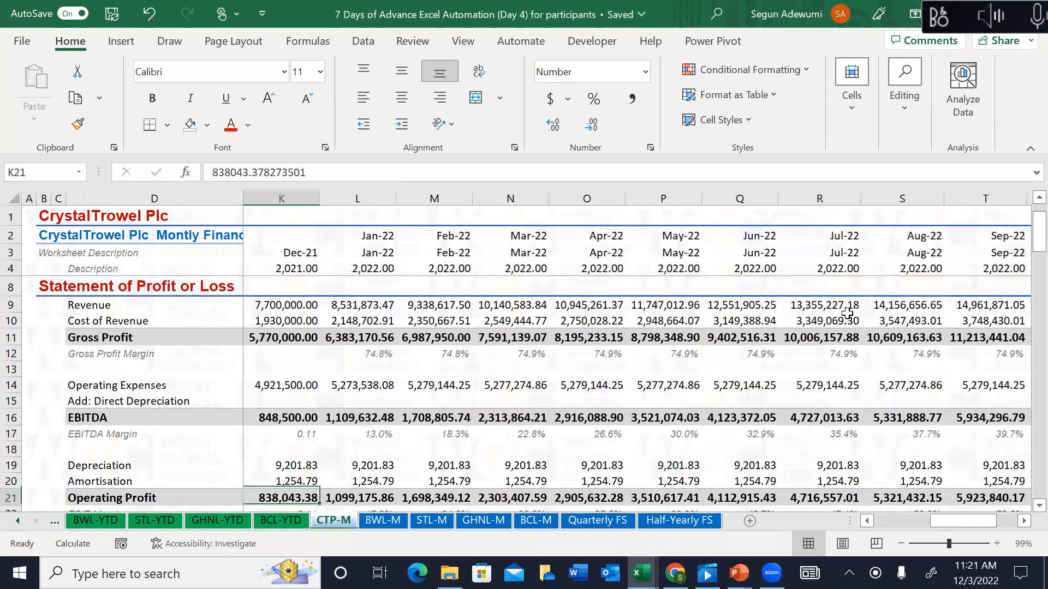
key("Up")
key("Up")
key("shift+Down")
key("ctrl+shift+Right")
key("ctrl+c")
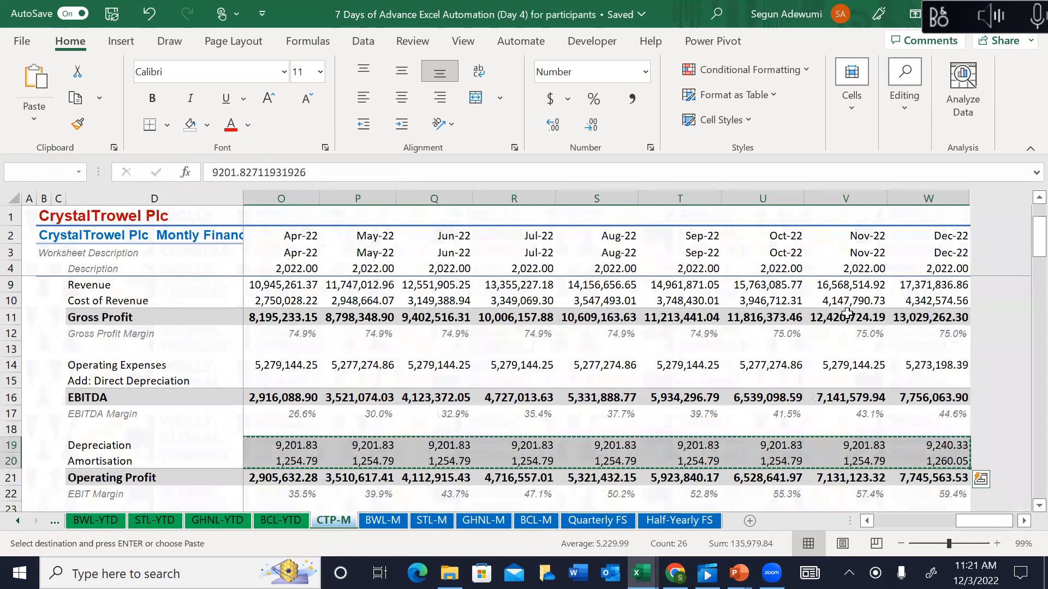
key("ctrl+alt+v")
key("v")
key("Return")
Step: Convert the Interest Expense row across all months to values
key("Down")
key("Down")
key("Down")
key("Down")
key("Down")
key("Down")
key("Down")
key("Down")
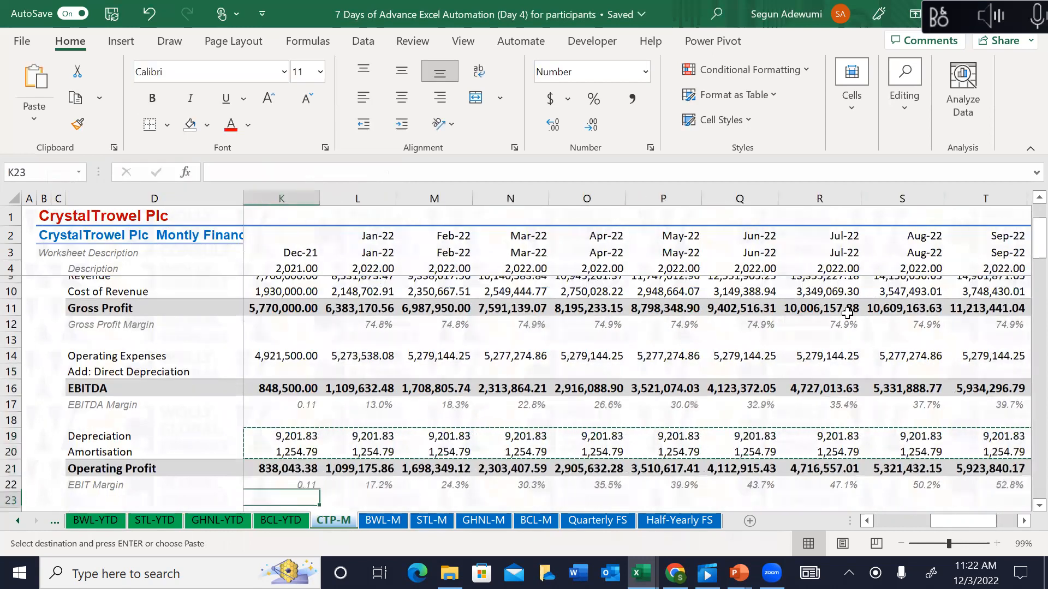
key("Up")
key("Up")
key("ctrl")
key("Right")
key("Escape")
key("Escape")
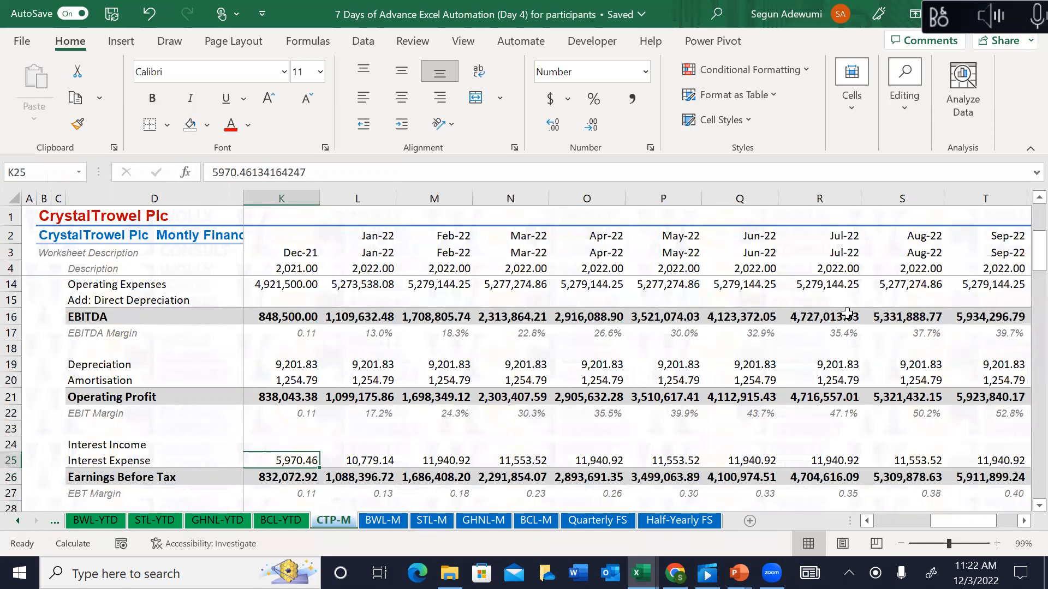
key("ctrl+shift+Right")
key("ctrl+c")
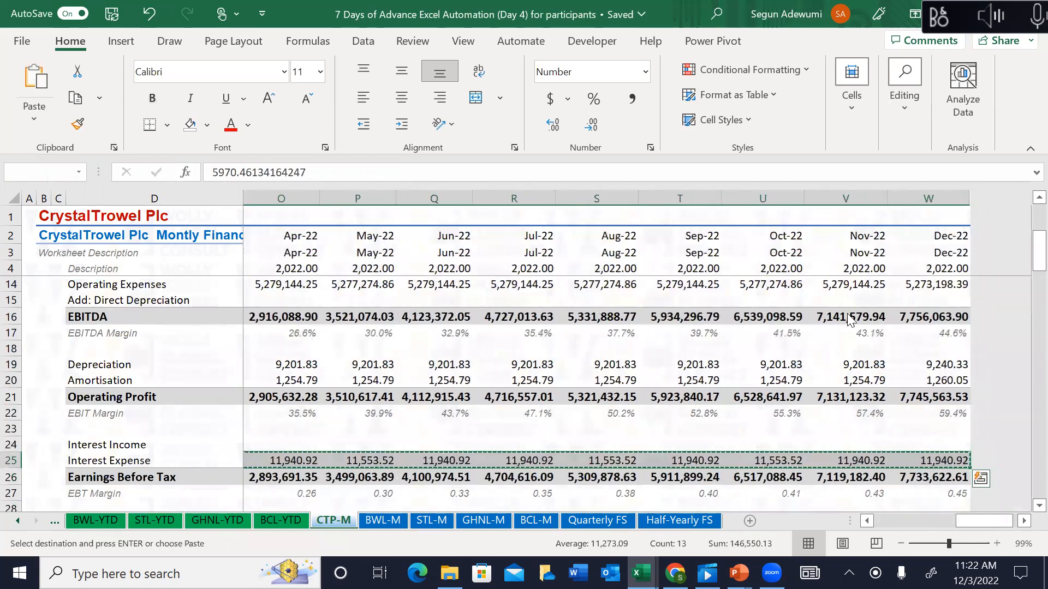
key("ctrl+alt+v")
key("v")
key("Return")
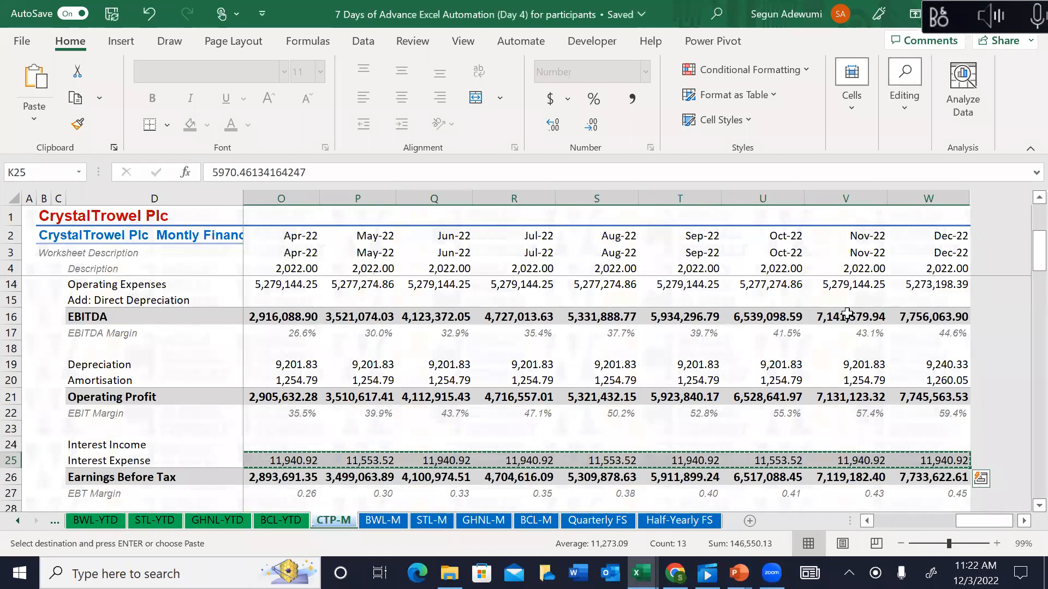
Step: Convert the Tax Expense row across all months to values
key("Escape")
key("Down")
key("Down")
key("Down")
key("Down")
key("Down")
key("Down")
key("Down")
key("Down")
key("Up")
key("Up")
key("Up")
key("Up")
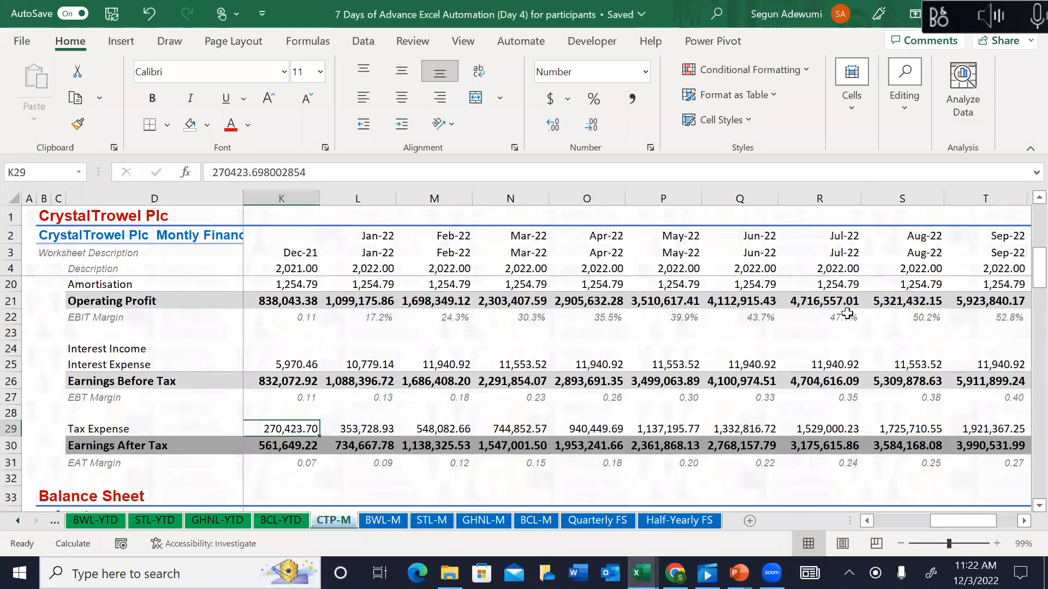
key("ctrl+shift+Right")
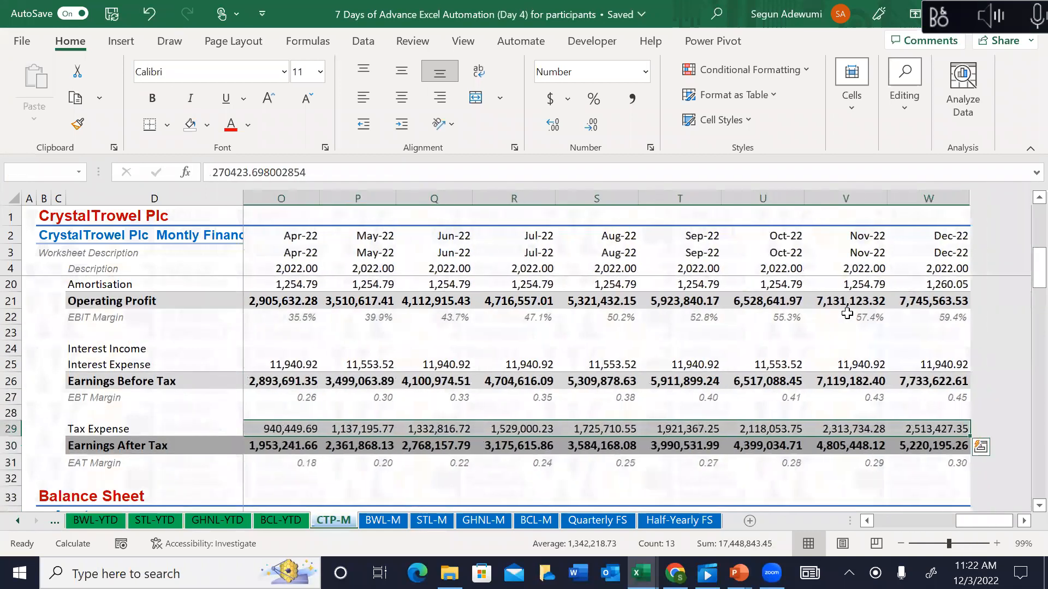
key("ctrl+c")
key("ctrl+alt+v")
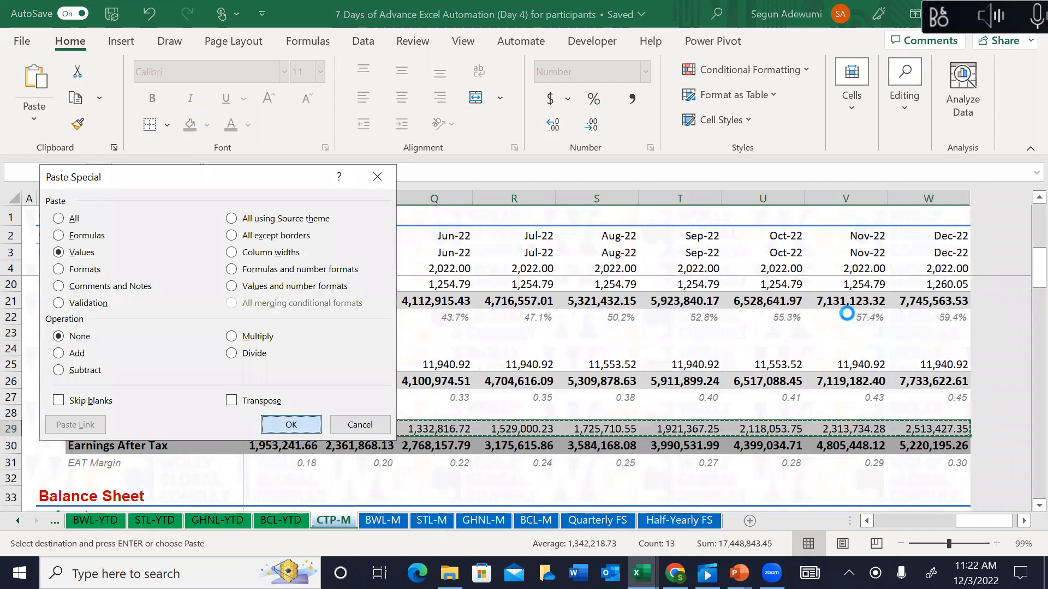
key("Return")
key("Down")
key("Down")
key("Down")
key("Down")
key("Down")
key("Down")
key("Down")
key("Down")
key("Down")
key("Down")
key("Down")
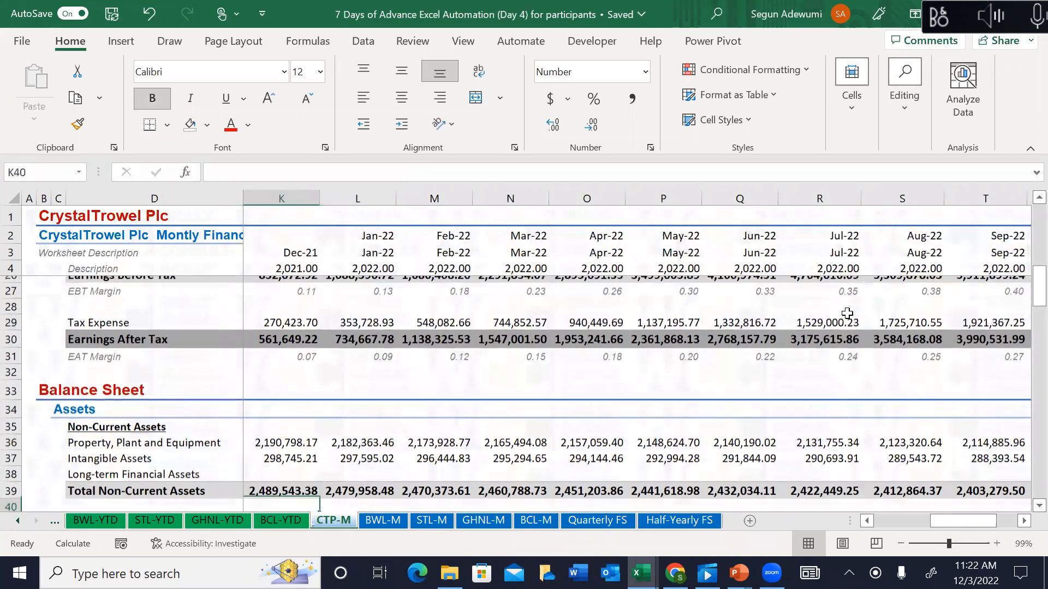
Step: Convert the non-current asset rows from Property, Plant and Equipment to values
key("Up")
key("Up")
key("Up")
key("Up")
key("shift+Down")
key("ctrl+shift+Right")
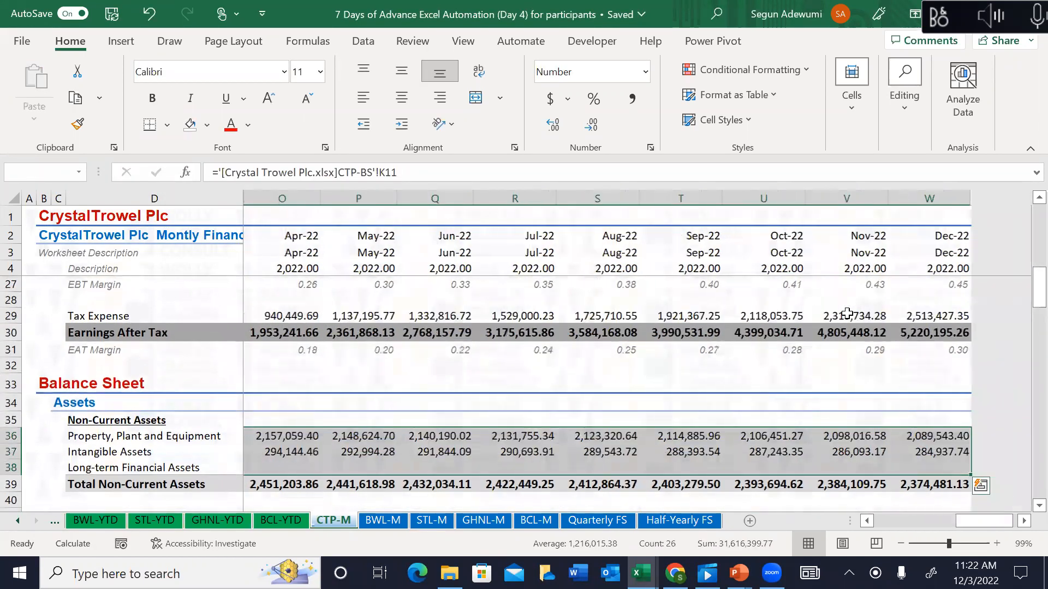
key("ctrl+c")
key("ctrl+alt+v")
key("v")
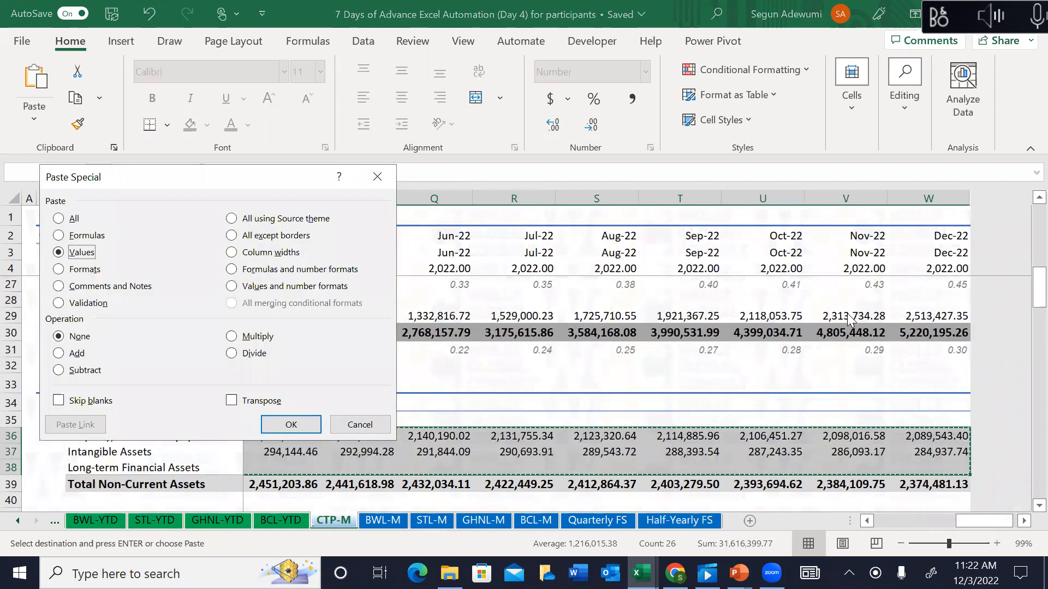
key("Return")
Step: Convert the current asset rows, Inventory through Cash and Cash Equivalent, to values
key("Escape")
key("Down")
key("Down")
key("Down")
key("Down")
key("Down")
key("Down")
scroll(847, 313, "down", 2)
key("shift+Down")
key("shift+Down")
key("shift+Down")
key("shift+Down")
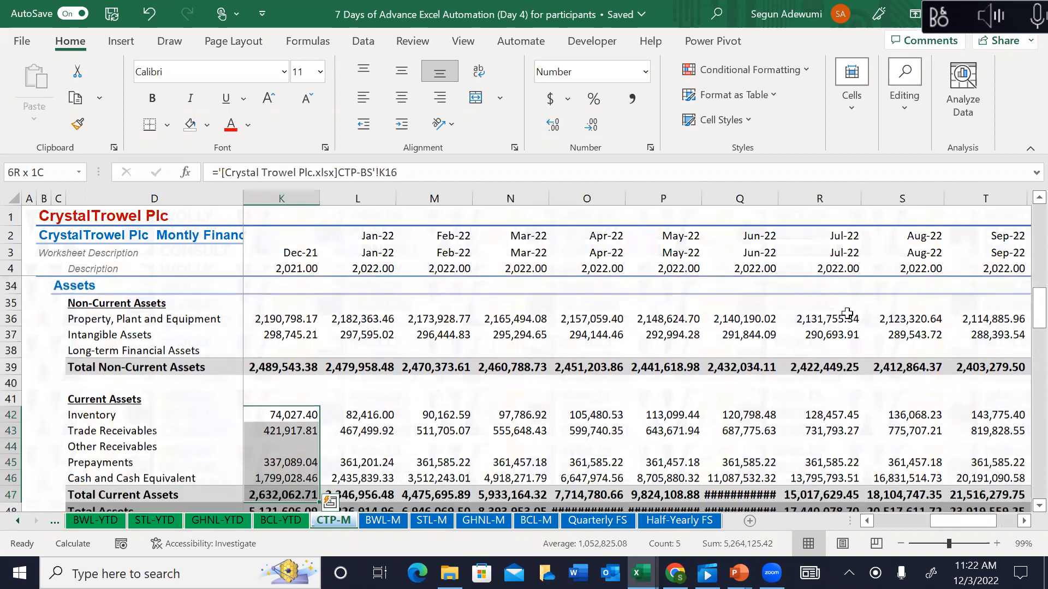
key("ctrl+shift+Right")
key("ctrl+c")
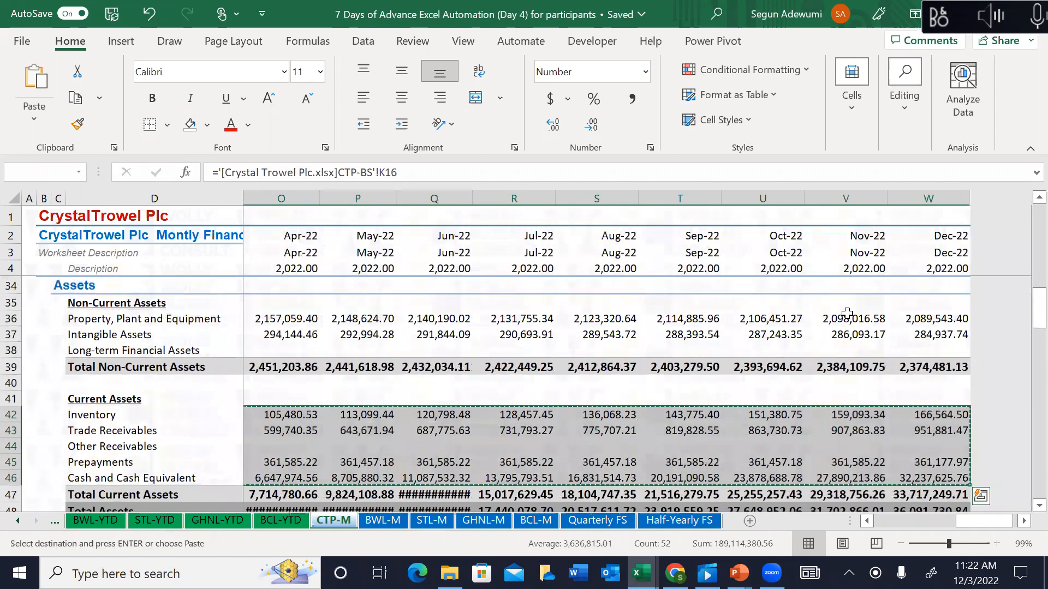
key("ctrl+alt+v")
key("v")
key("Return")
Step: Convert the current liability rows, Trade Payables through Bank Overdraft, to values
key("Escape")
key("Down")
key("Down")
key("Down")
key("Down")
key("Down")
key("Down")
key("Down")
key("Down")
key("Down")
key("Down")
key("Down")
key("Down")
key("Down")
key("Down")
key("Down")
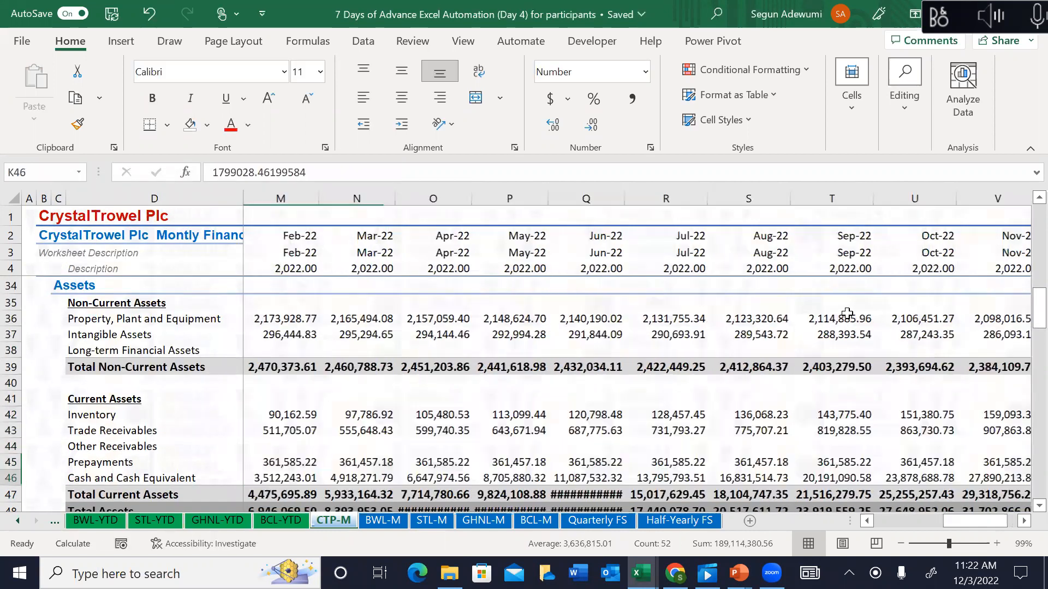
key("Up")
key("Up")
key("Up")
key("Up")
key("Up")
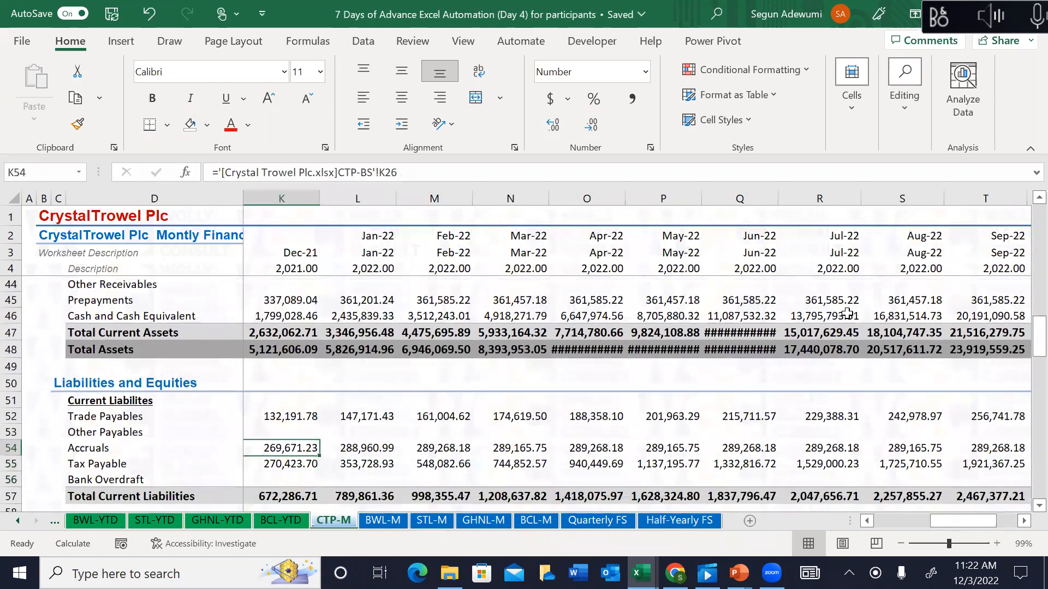
key("shift+Down")
key("shift+Down")
key("shift+Down")
key("shift+Down")
key("ctrl+shift+Right")
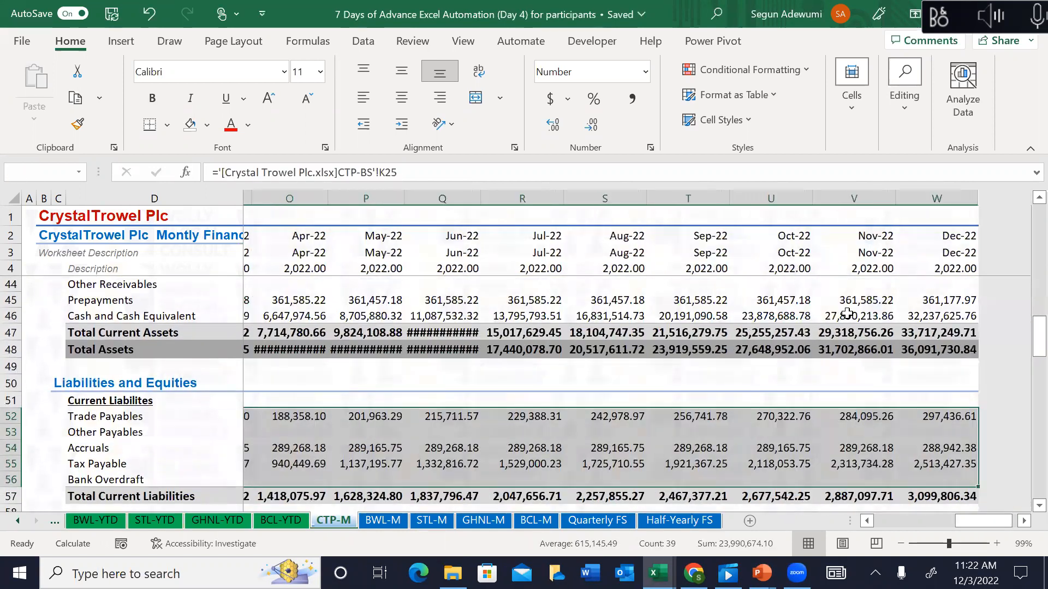
key("ctrl+c")
key("ctrl+alt+v")
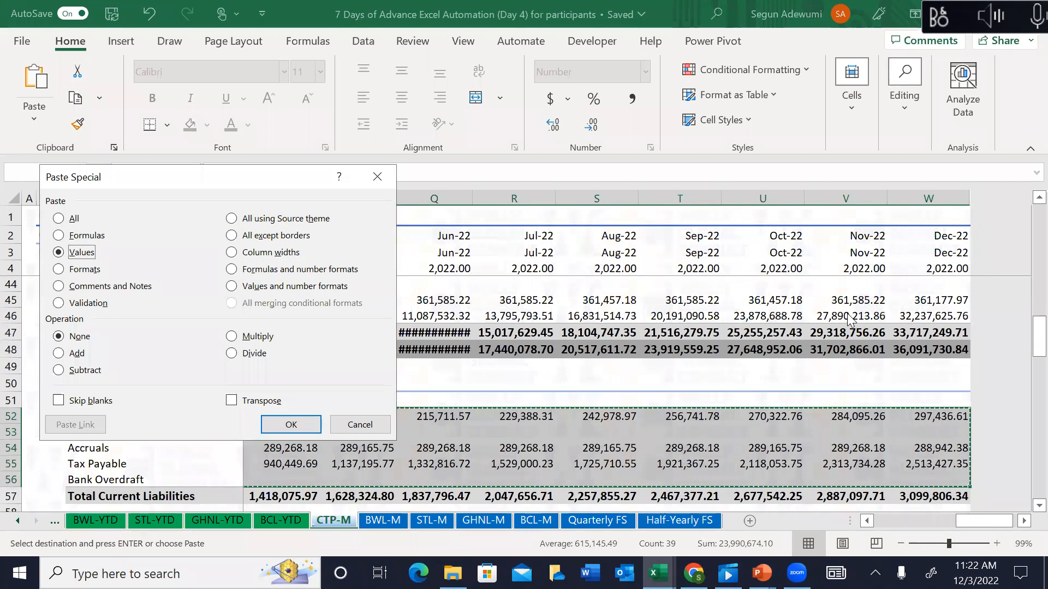
key("v")
key("Return")
Step: Convert the Long-term Loan row 60 across all months to values
key("Escape")
key("Down")
key("Down")
key("Down")
key("Down")
key("Down")
key("Down")
key("Down")
key("Down")
key("Down")
key("Down")
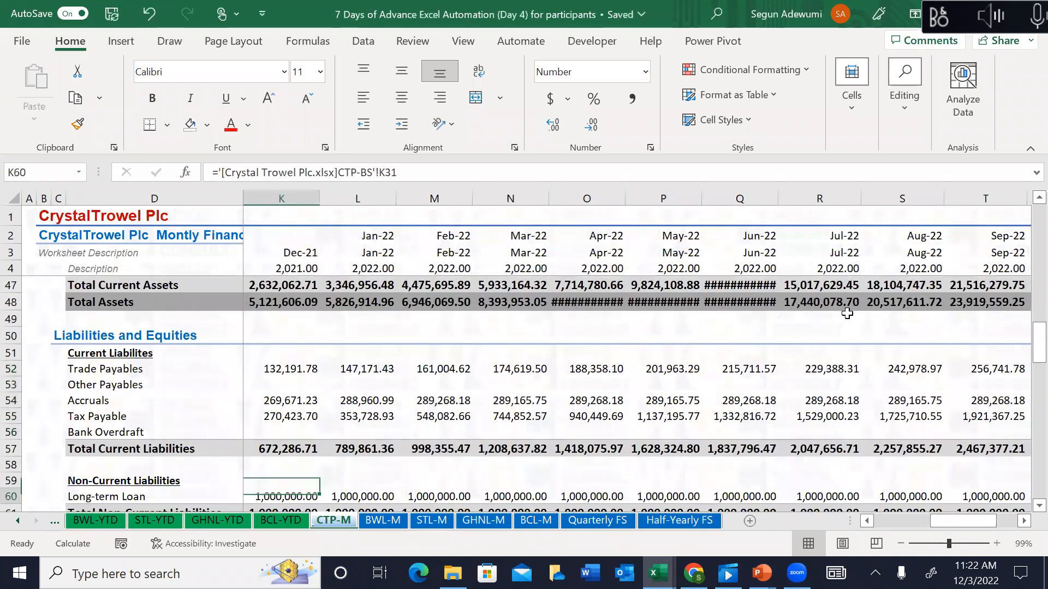
key("Up")
key("Up")
key("ctrl+shift+Right")
key("ctrl+c")
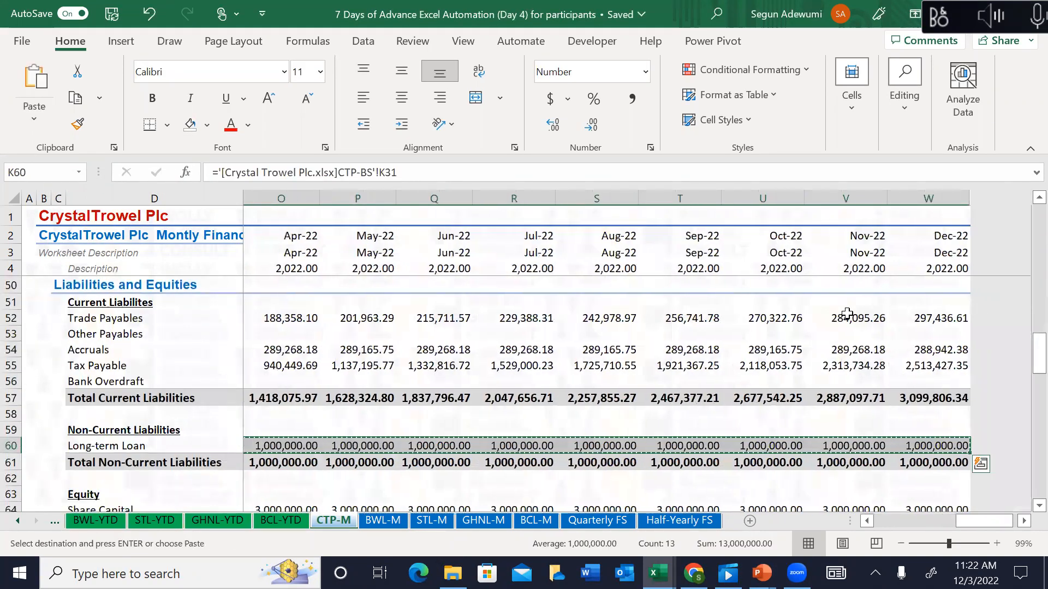
key("ctrl+alt+v")
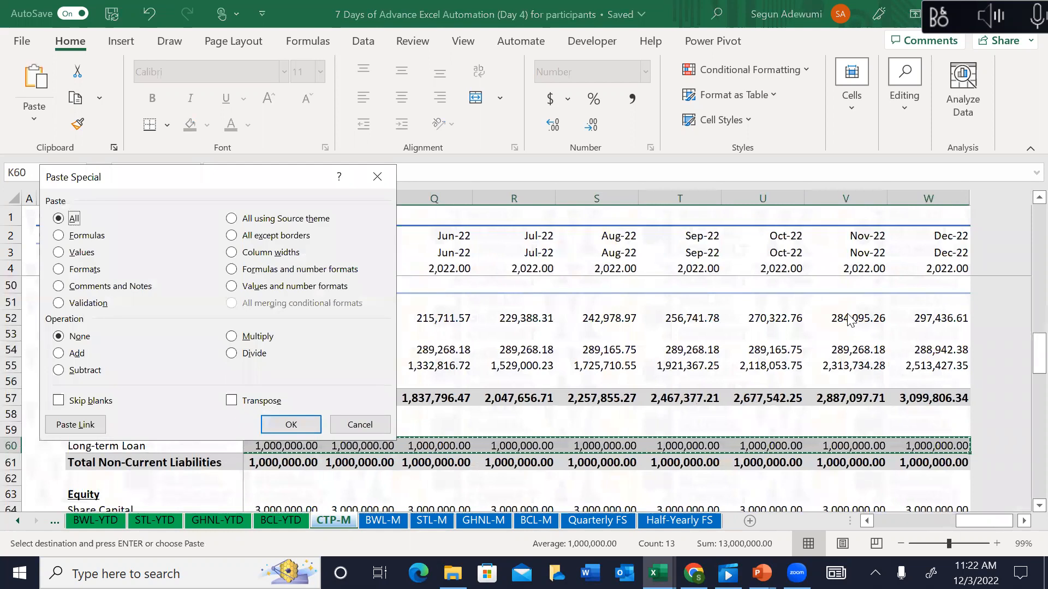
key("v")
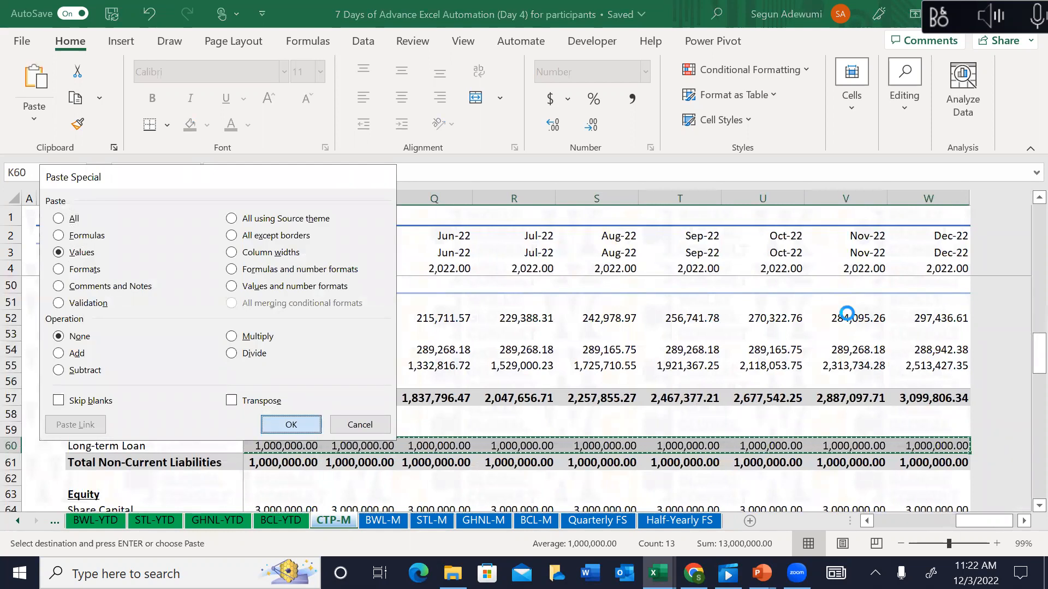
key("Return")
key("Escape")
key("Down")
key("Down")
key("Down")
Step: Convert the Share Capital and Retained Earnings figures through December to values
scroll(846, 313, "down", 2)
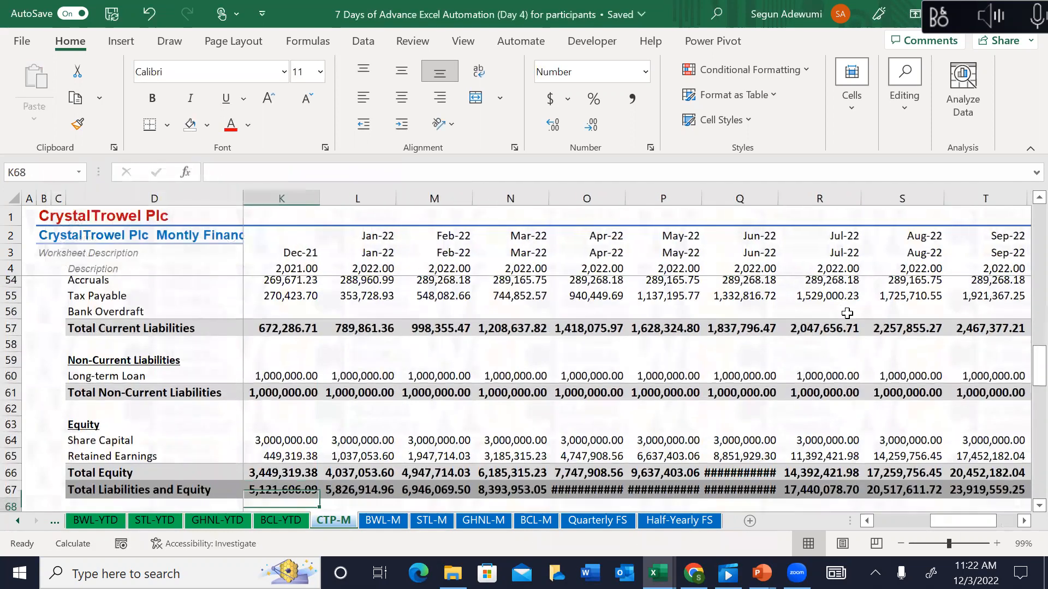
key("Down")
key("shift+Down")
key("ctrl+shift+Right")
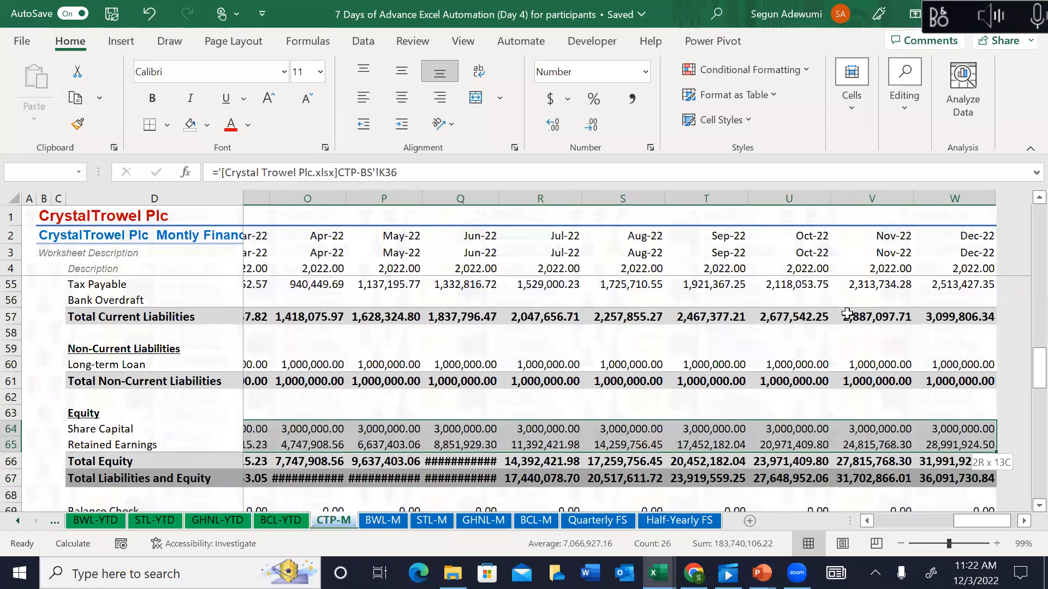
key("ctrl+c")
key("ctrl+alt+v")
key("v")
key("Return")
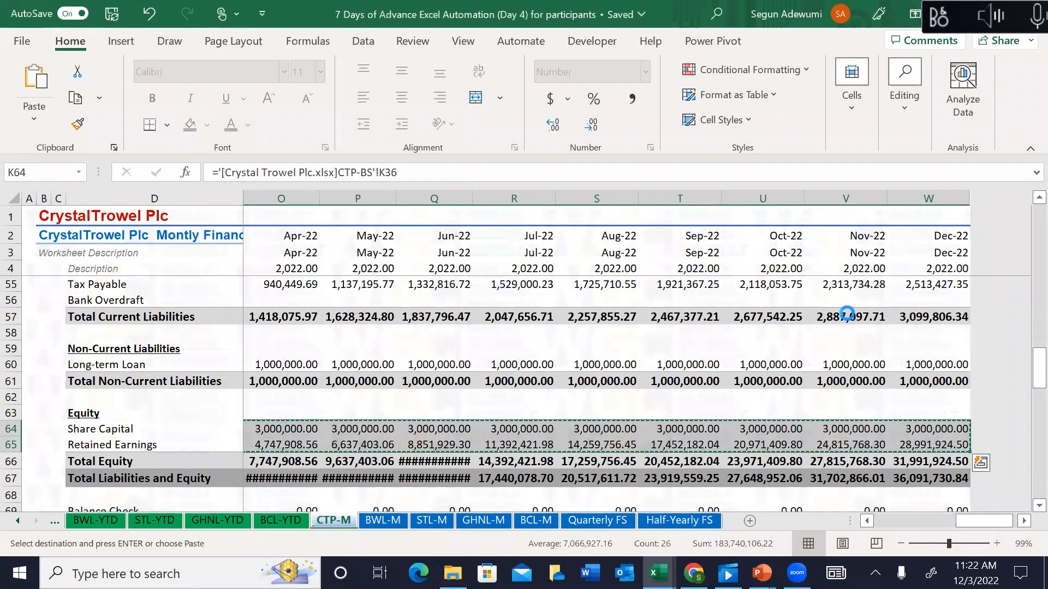
key("Escape")
key("Down")
key("Down")
key("Down")
key("Down")
key("Down")
key("Down")
key("Down")
key("Down")
key("Down")
key("Down")
key("Up")
key("Up")
key("Up")
key("Up")
key("Up")
key("Down")
key("Down")
key("Down")
key("Down")
key("Down")
key("Down")
key("Down")
key("Down")
key("Down")
key("Down")
key("Down")
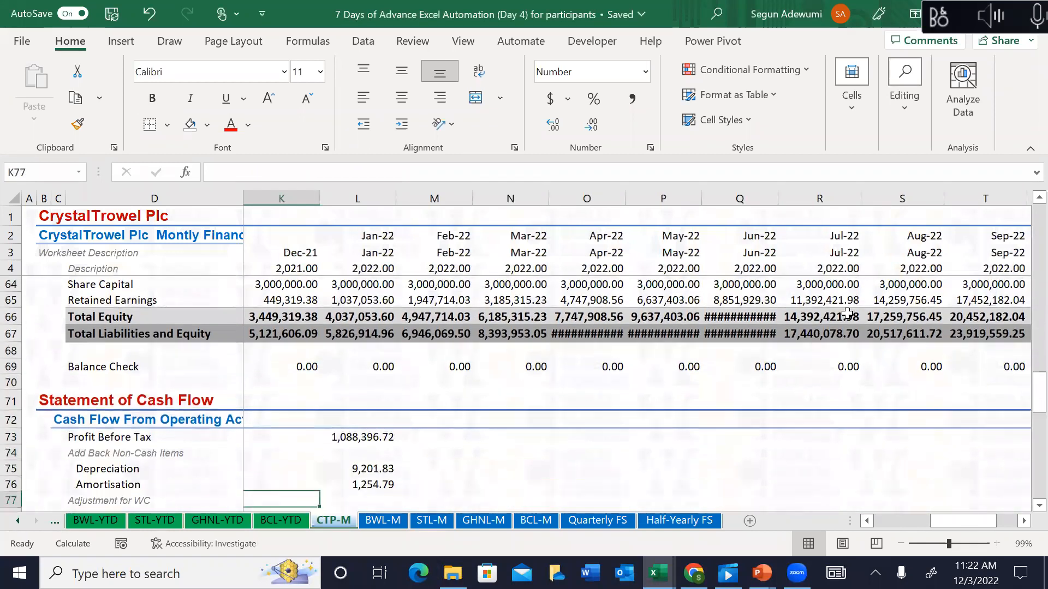
Step: Review CTP-M's January-to-December cash flow figures down to the cash reconciliation table
key("Up")
key("Up")
key("Up")
key("Up")
key("Up")
key("Up")
key("Up")
key("Right")
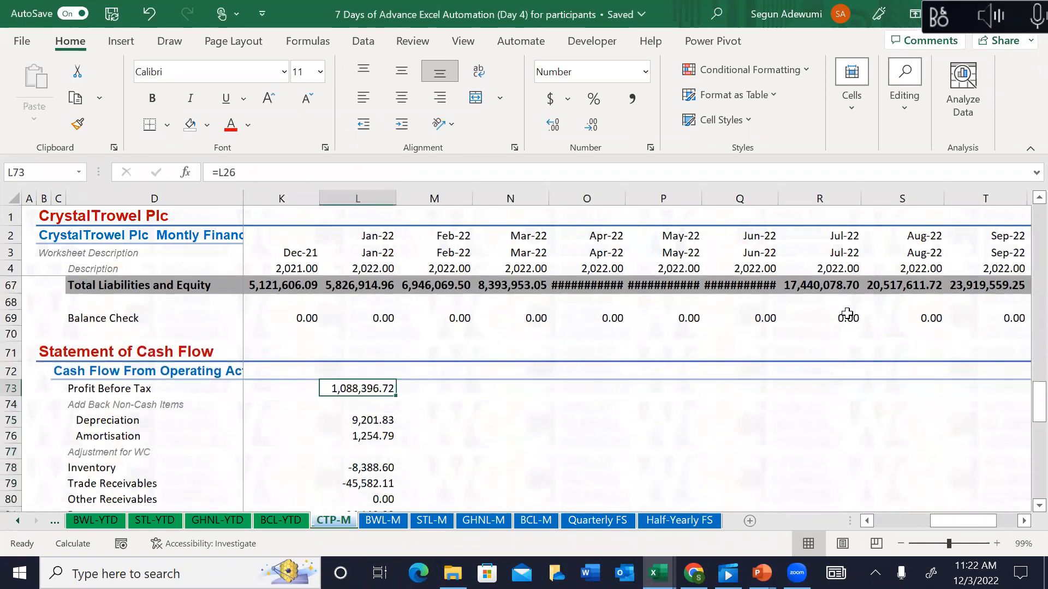
key("shift+Down")
key("shift+Down")
key("shift+Down")
key("shift+Down")
key("shift+Down")
key("shift+Down")
key("shift+Down")
key("shift+Down")
key("shift+Down")
key("shift+Down")
key("shift+Down")
key("shift+Down")
key("shift+Down")
key("shift+Down")
key("shift+Down")
key("shift+Down")
key("shift+Down")
key("shift+Down")
key("shift+Down")
key("shift+Down")
key("shift+Down")
key("shift+Down")
key("shift+Down")
key("shift+Down")
key("shift+Down")
key("shift+Down")
key("shift+Down")
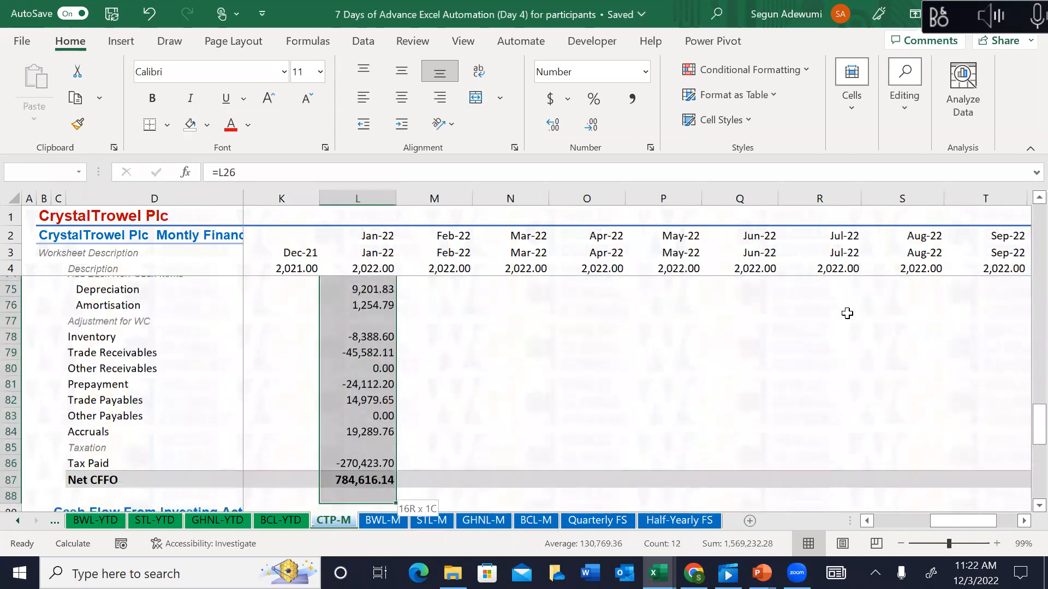
key("shift+Down")
key("shift+Down")
key("shift+Down")
key("shift+Down")
key("shift+Down")
key("shift+Down")
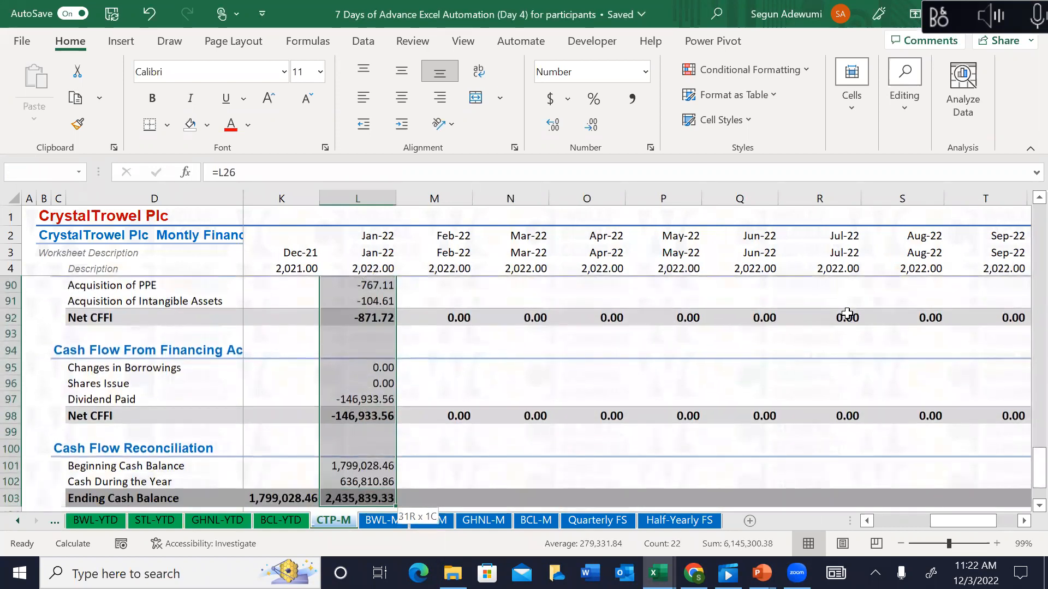
key("ctrl+shift+Right")
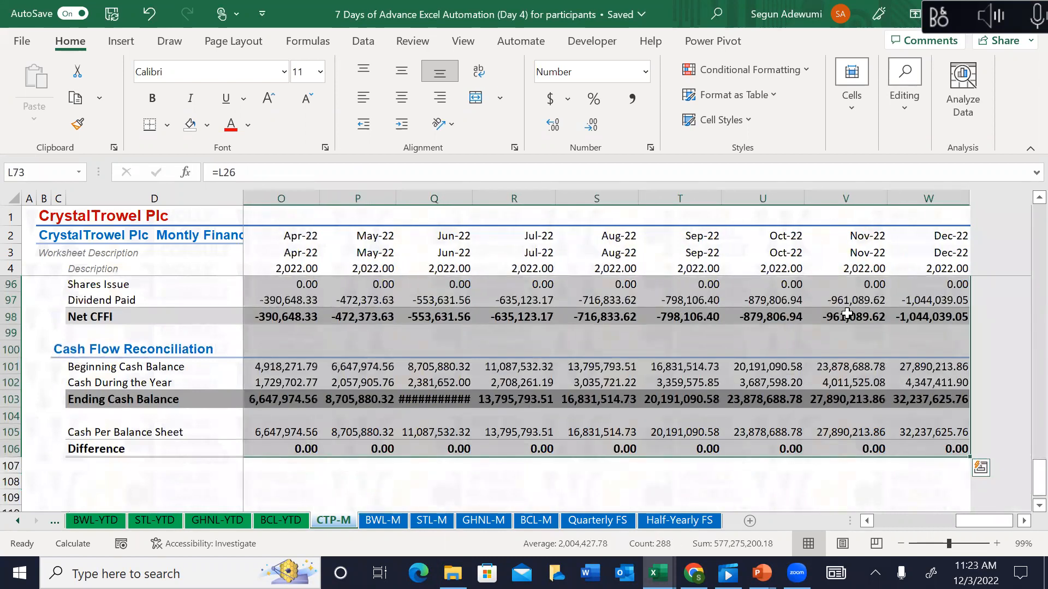
key("Left")
key("Left")
key("Down")
key("Right")
key("Right")
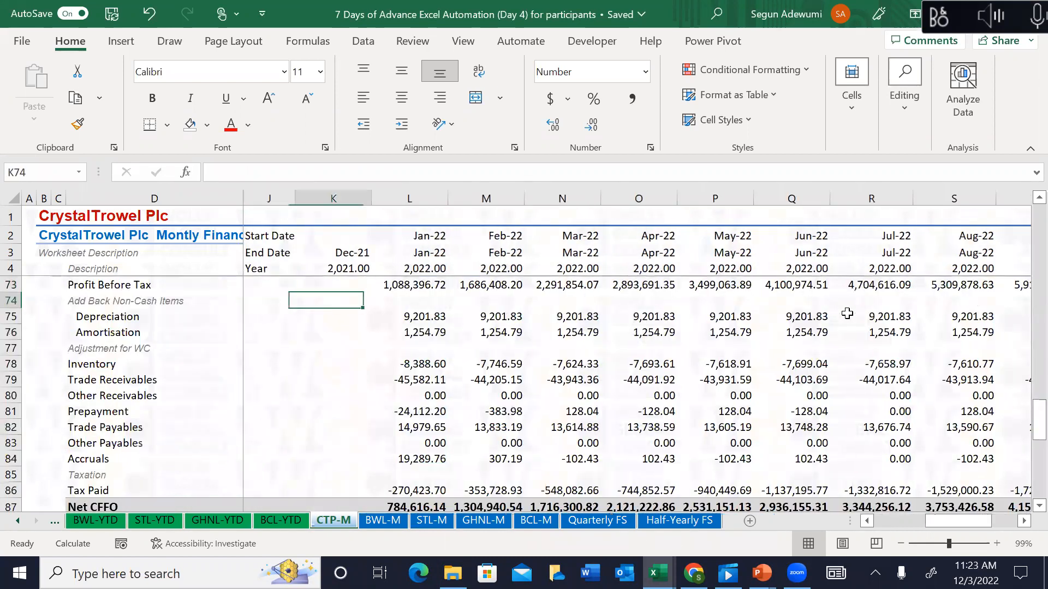
key("Down")
key("Down")
key("Down")
key("Down")
key("Down")
key("Down")
key("Down")
key("Down")
key("Down")
key("Down")
key("Down")
key("Down")
key("Down")
key("Down")
key("Down")
key("Down")
key("Down")
key("Down")
key("Down")
key("Down")
key("Down")
key("Down")
key("Down")
key("Down")
key("Down")
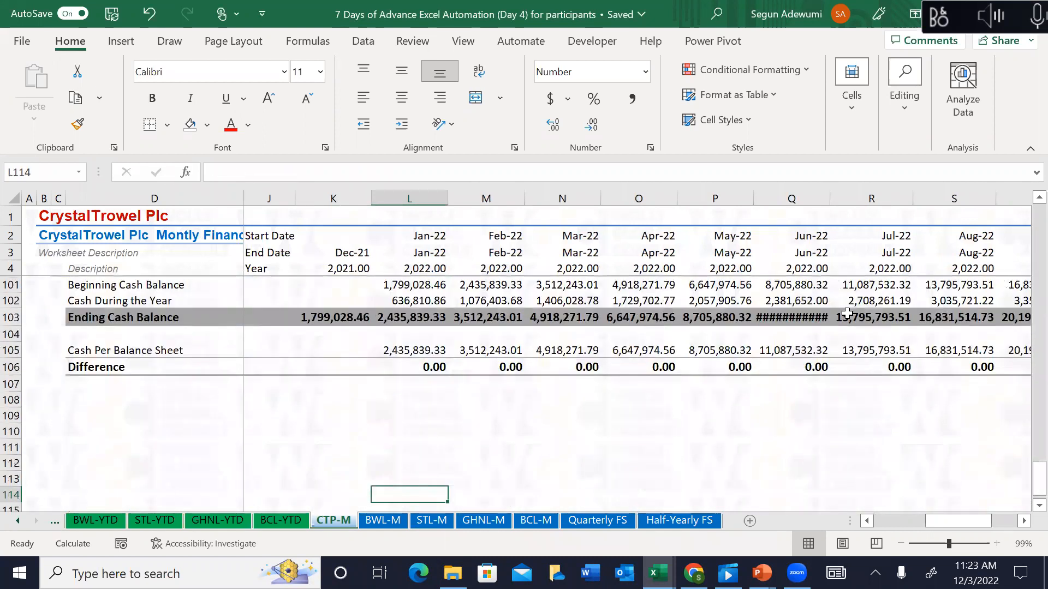
key("Down")
key("Down")
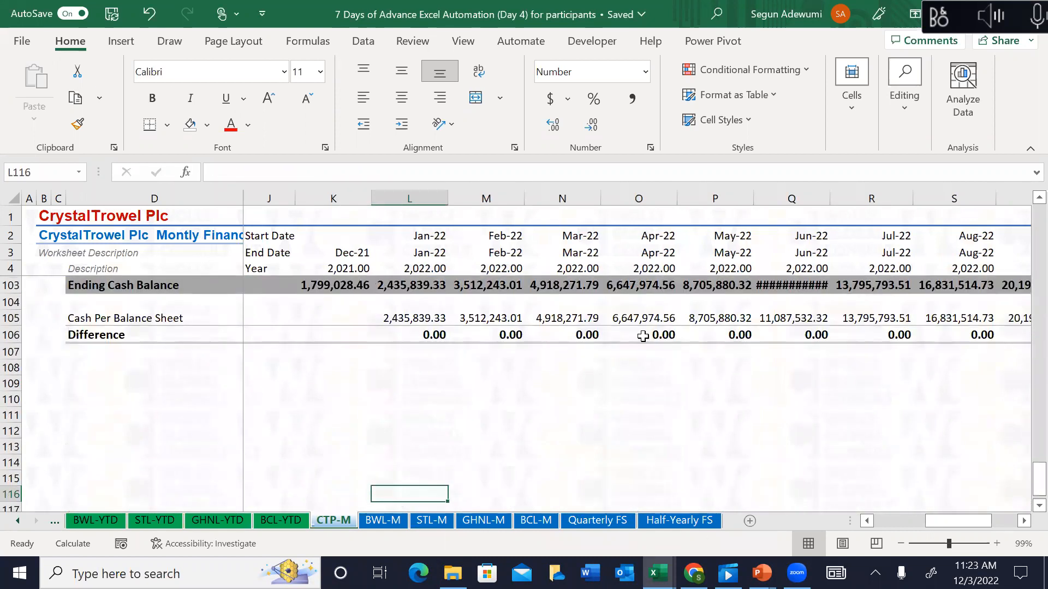
Step: AutoFit column Q from Q103 so the Jun-22 Ending Cash Balance shows 11,087,532.32
left_click(793, 286)
key("alt+h")
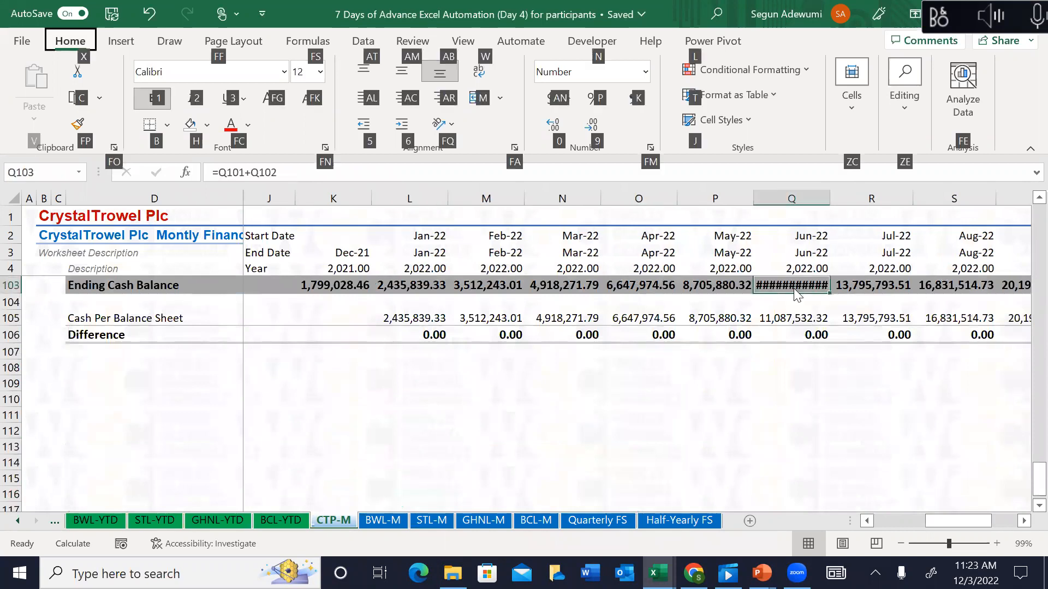
key("o")
key("u")
key("Escape")
key("Escape")
key("Escape")
key("Escape")
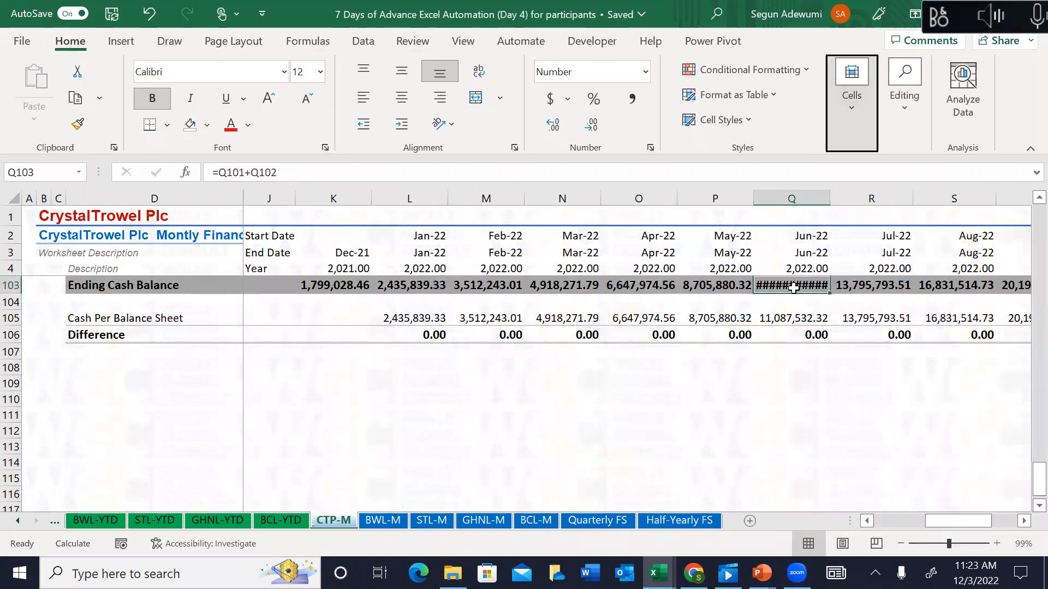
key("alt+h")
key("o")
key("i")
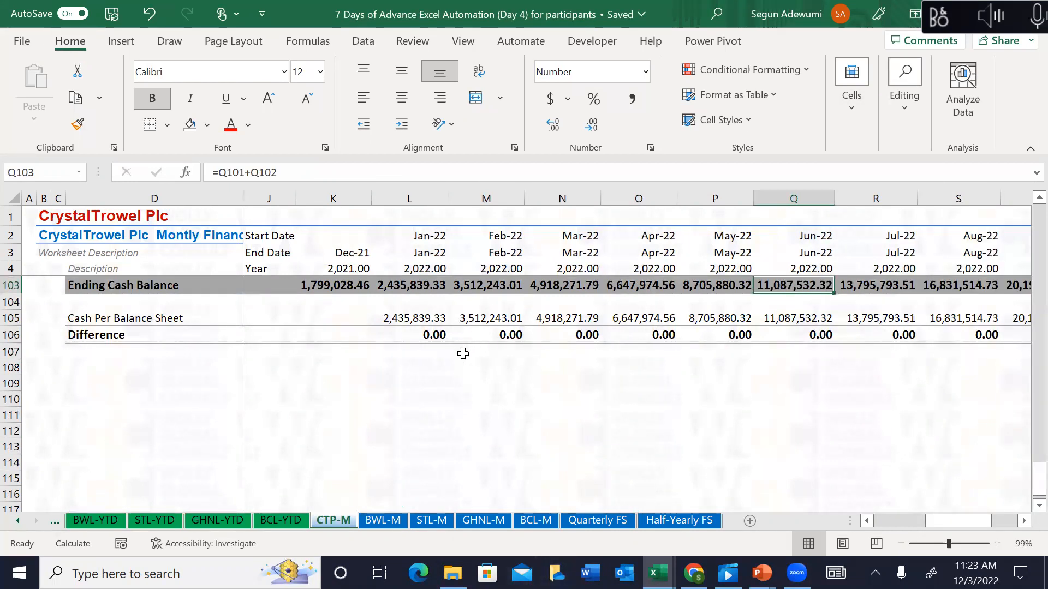
left_click(378, 519)
left_click(434, 523)
left_click(481, 523)
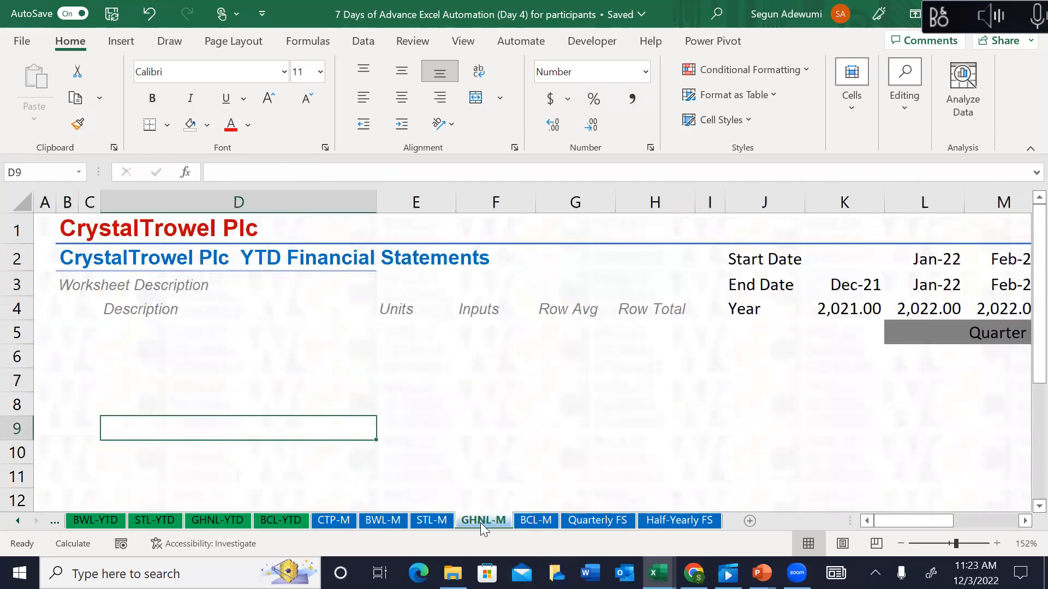
left_click(537, 518)
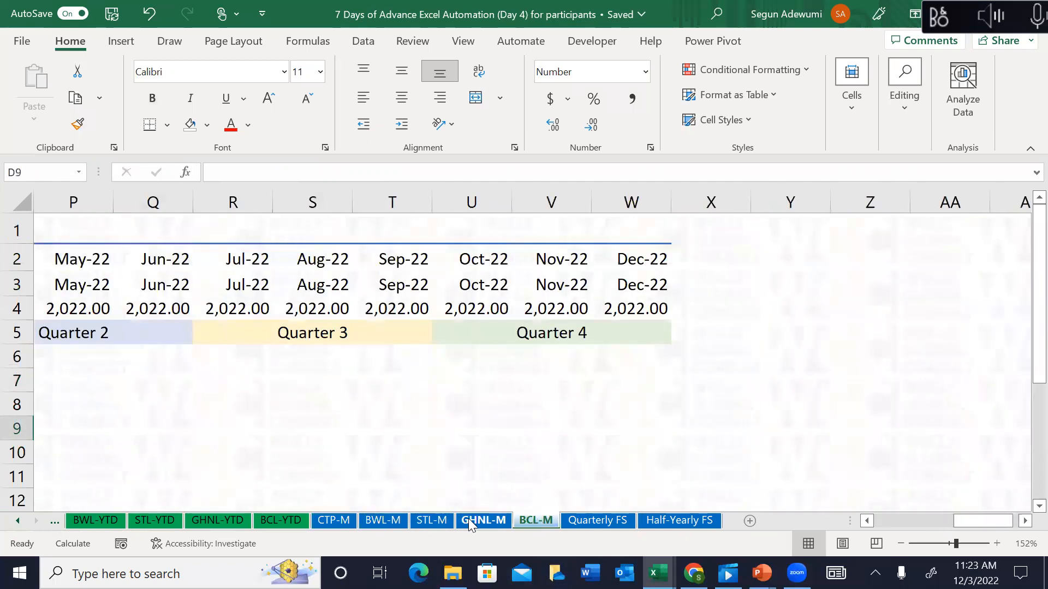
left_click(468, 520)
left_click(418, 519)
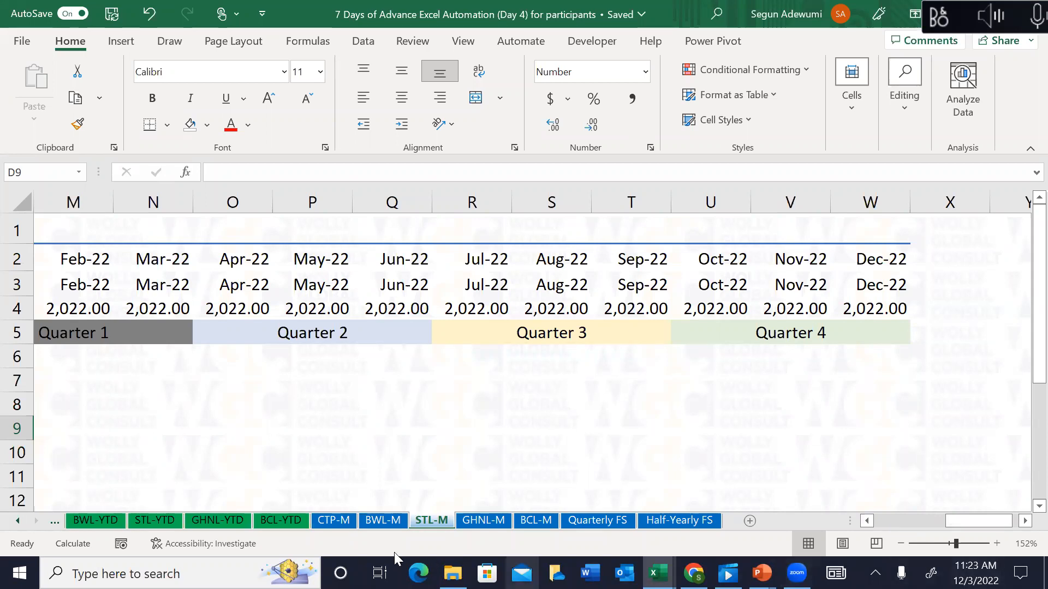
left_click(363, 522)
left_click(419, 519)
left_click(470, 521)
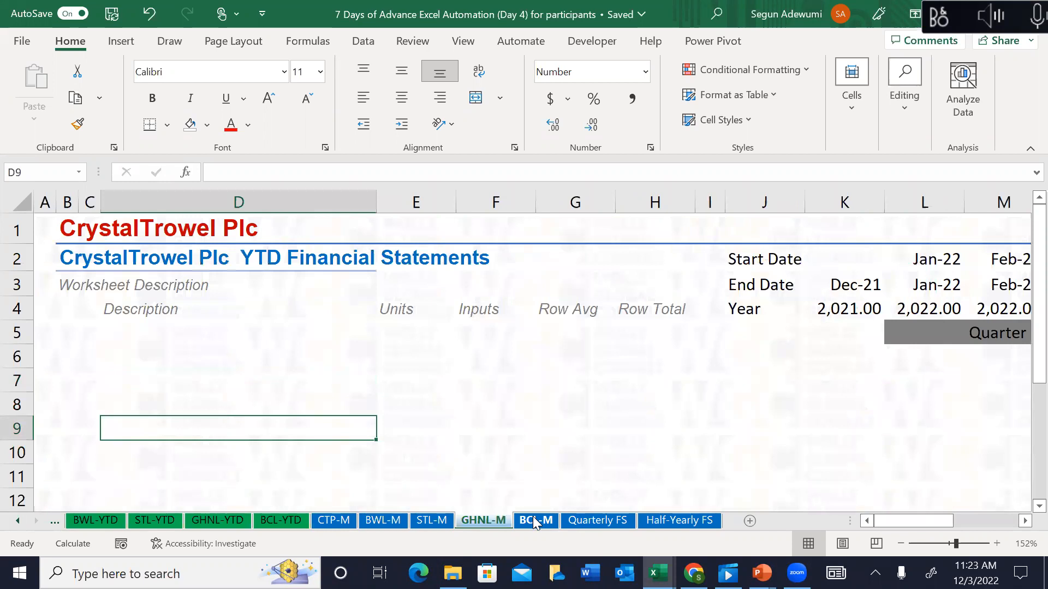
left_click(325, 519)
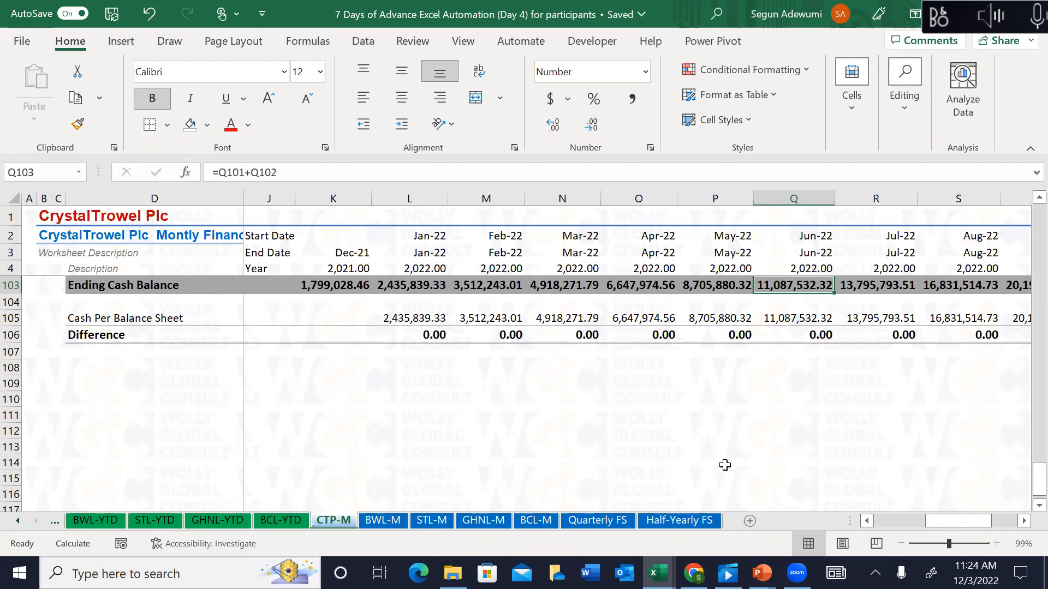
Step: Rename the CTL-YTD sheet to CTP-YTD
left_click(17, 520)
left_click(136, 521)
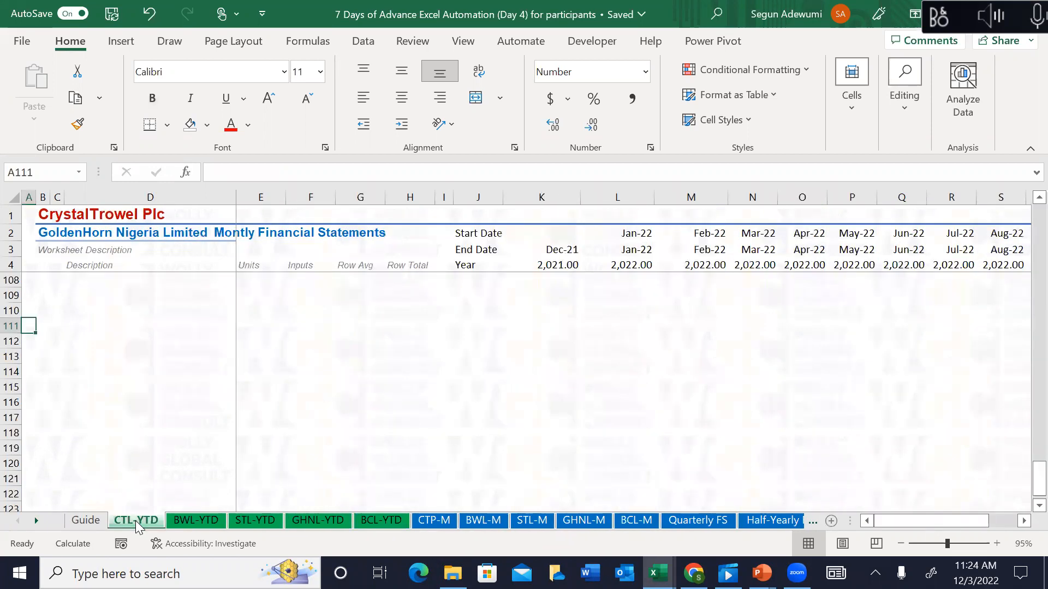
double_click(137, 520)
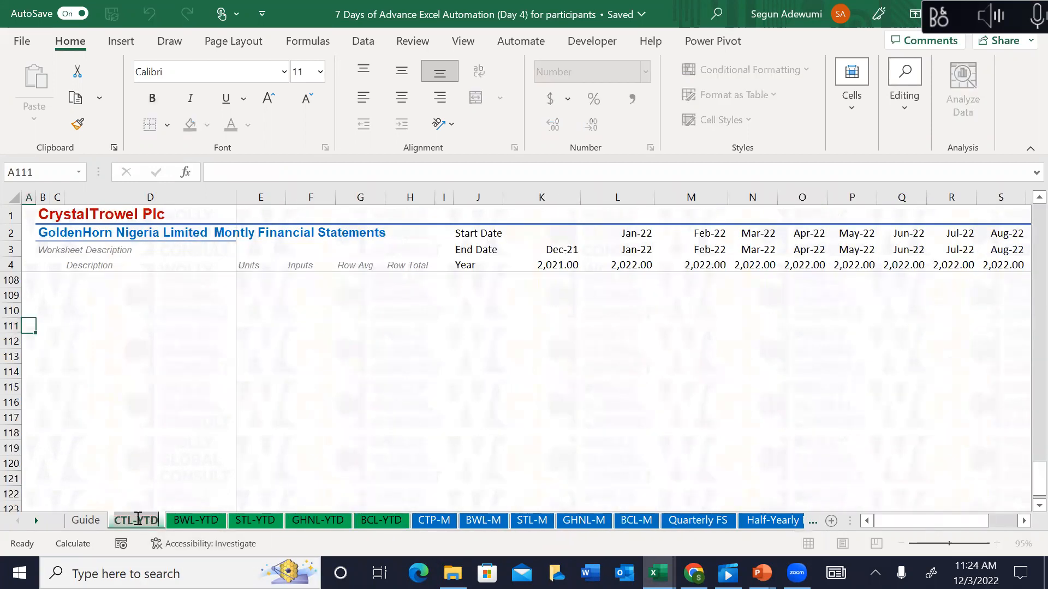
left_click(135, 521)
key("BackSpace")
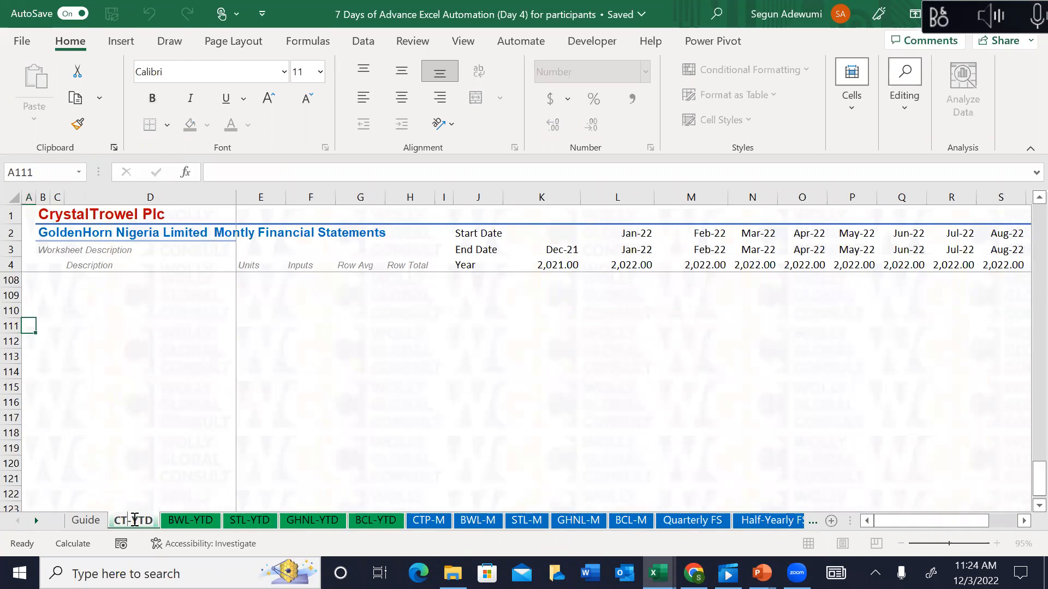
type("P")
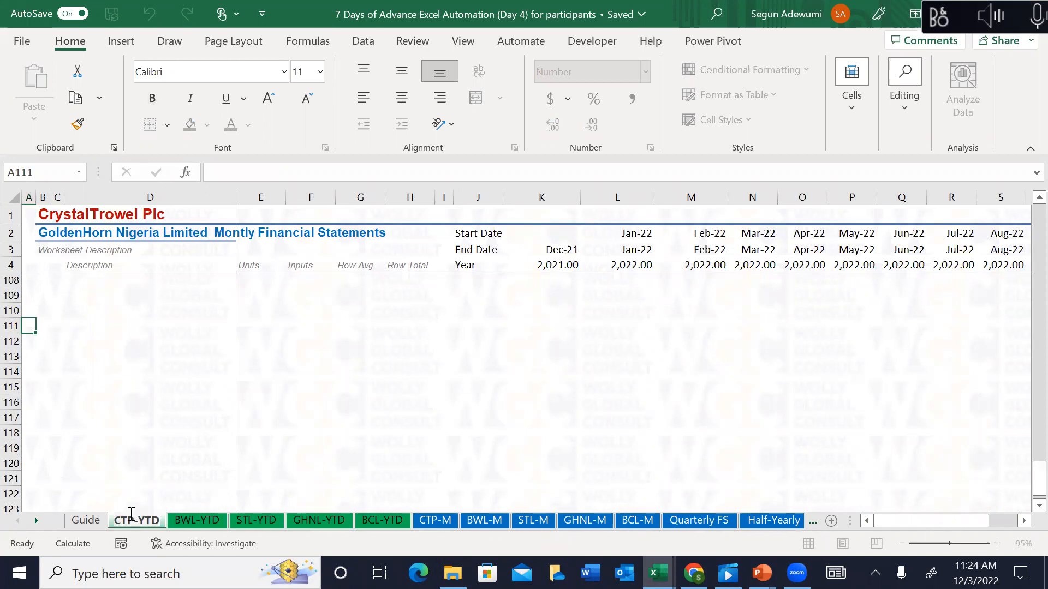
left_click(119, 480)
key("Up")
key("Up")
key("Up")
key("Up")
key("Up")
key("Up")
key("Up")
key("Up")
key("Up")
key("Up")
key("Up")
key("Up")
key("Up")
key("Up")
key("Up")
key("Up")
key("Up")
key("Up")
key("Up")
key("Up")
key("Up")
key("Up")
key("Up")
key("Up")
key("Up")
key("Up")
key("Up")
key("Up")
key("Up")
key("Up")
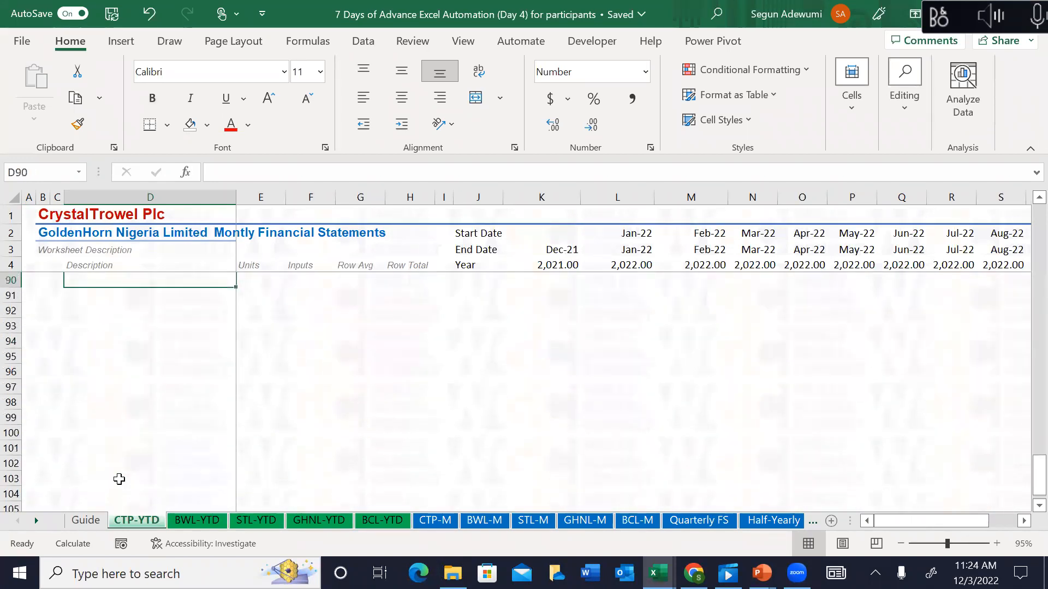
Step: Change B2's title formula reference from Guide!D40 to Guide!D39 (CrystalTrowel Plc)
left_click(59, 227)
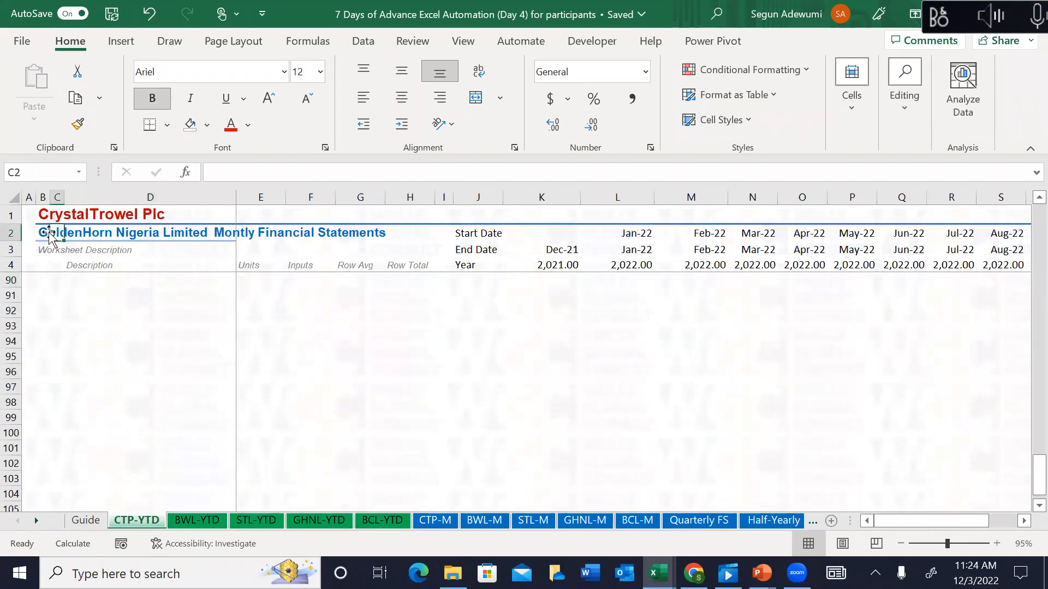
left_click(281, 172)
double_click(275, 173)
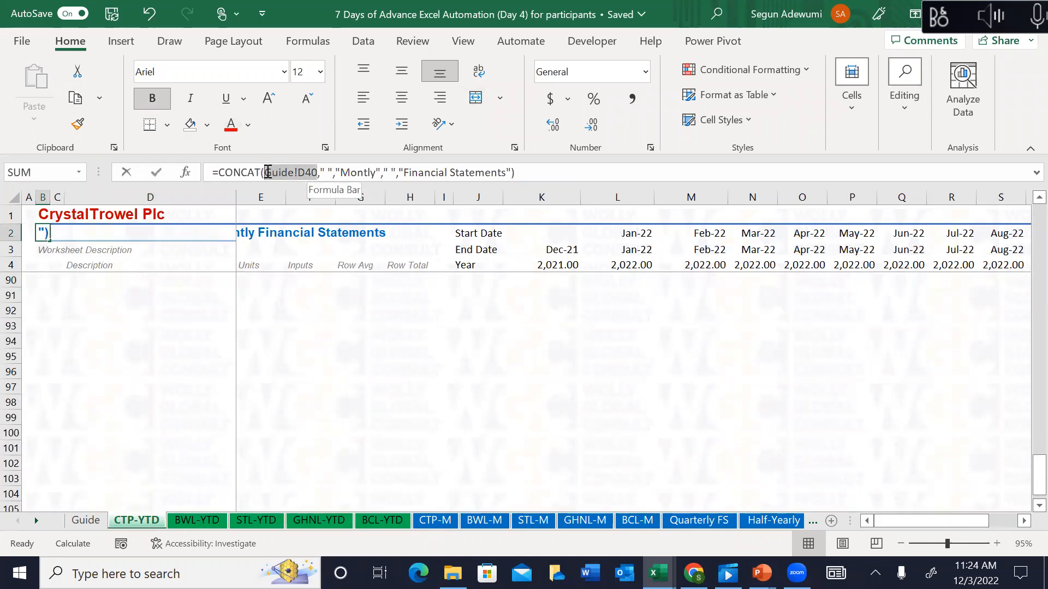
left_click(80, 525)
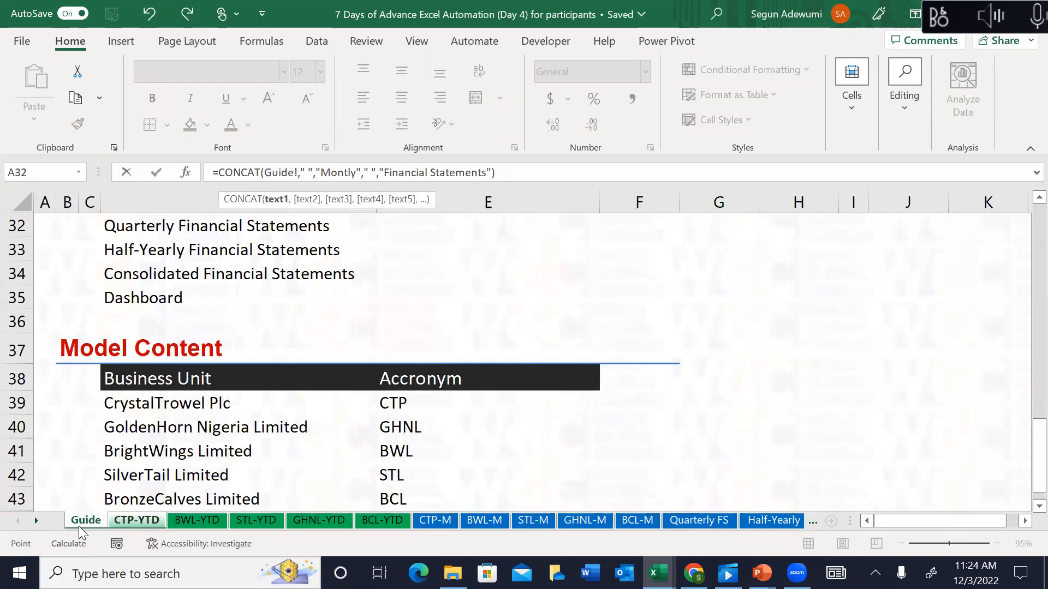
left_click(138, 404)
key("Return")
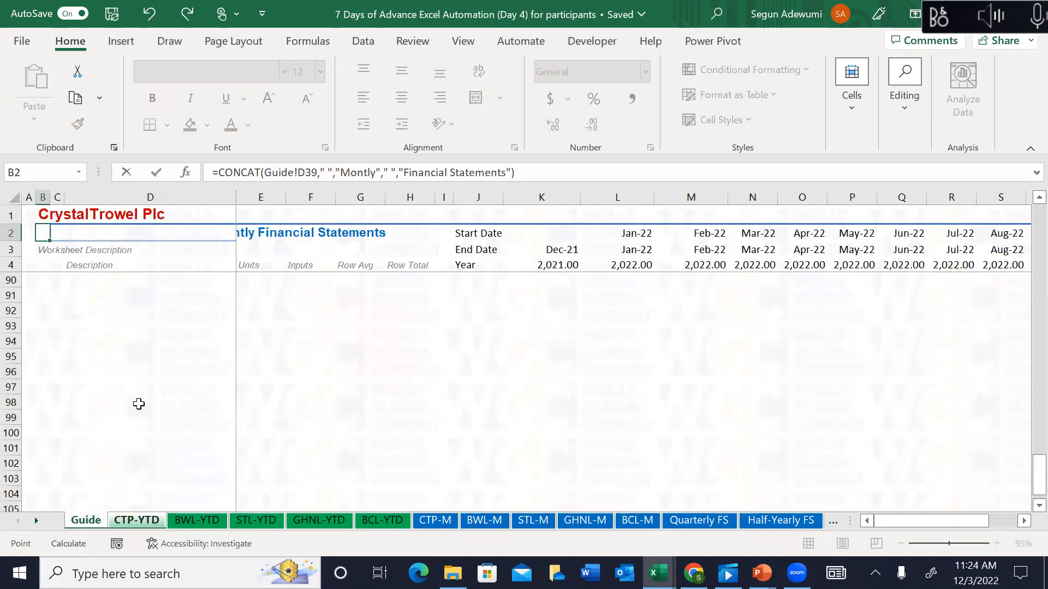
Step: Check the new title, row 2 dates and row 5 quarter labels, then go to CTP-M
key("Up")
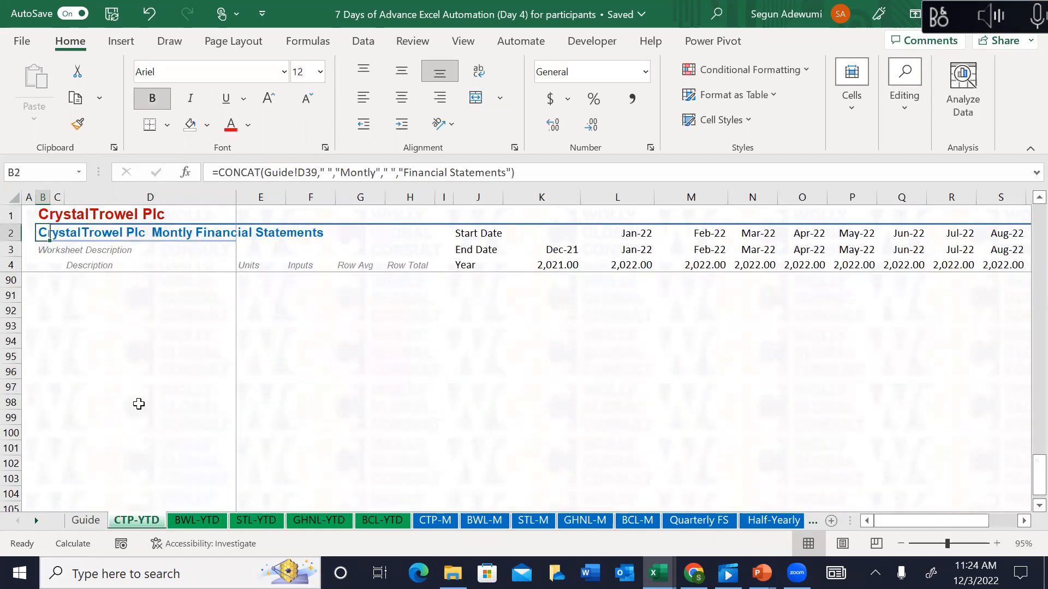
key("Right")
key("Right")
key("Right")
key("Right")
key("Right")
key("Right")
key("Right")
key("Right")
key("Right")
key("Right")
key("Right")
key("Right")
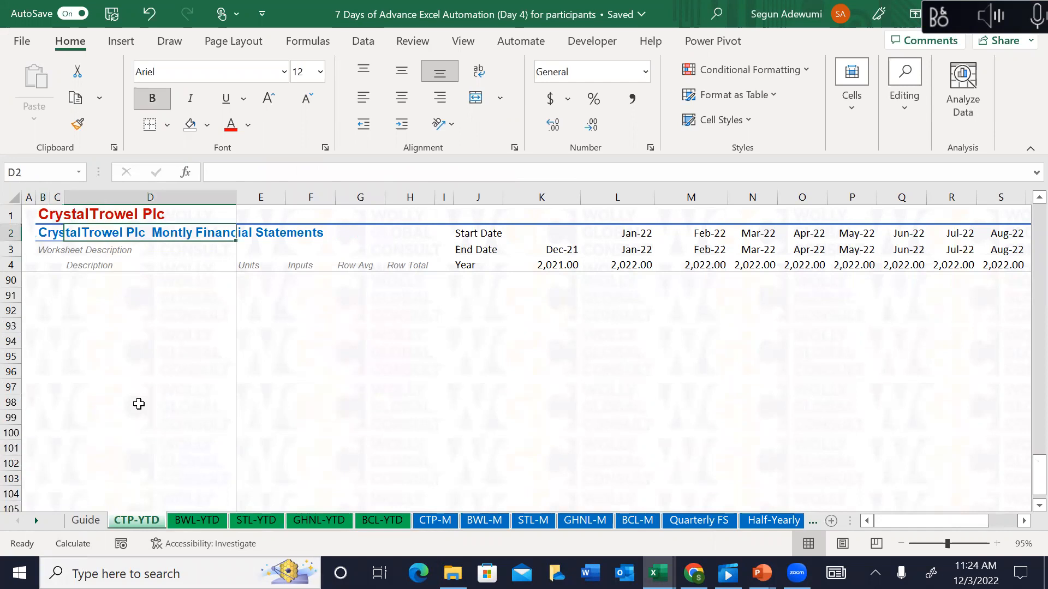
key("Right")
key("Right")
key("Down")
key("Down")
key("Down")
key("Down")
key("Down")
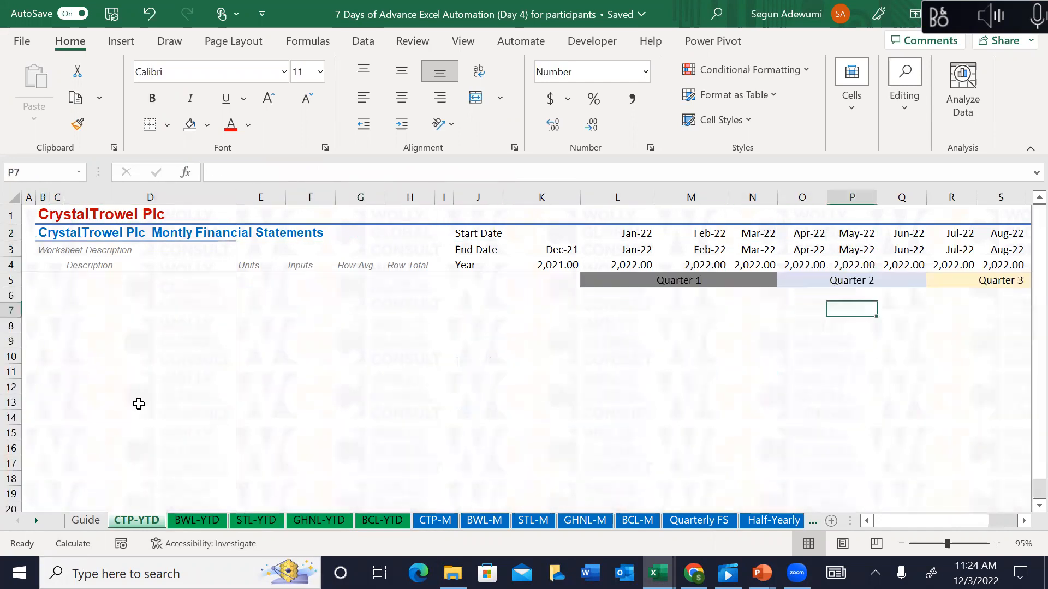
key("Up")
key("Up")
key("Left")
key("Left")
key("Left")
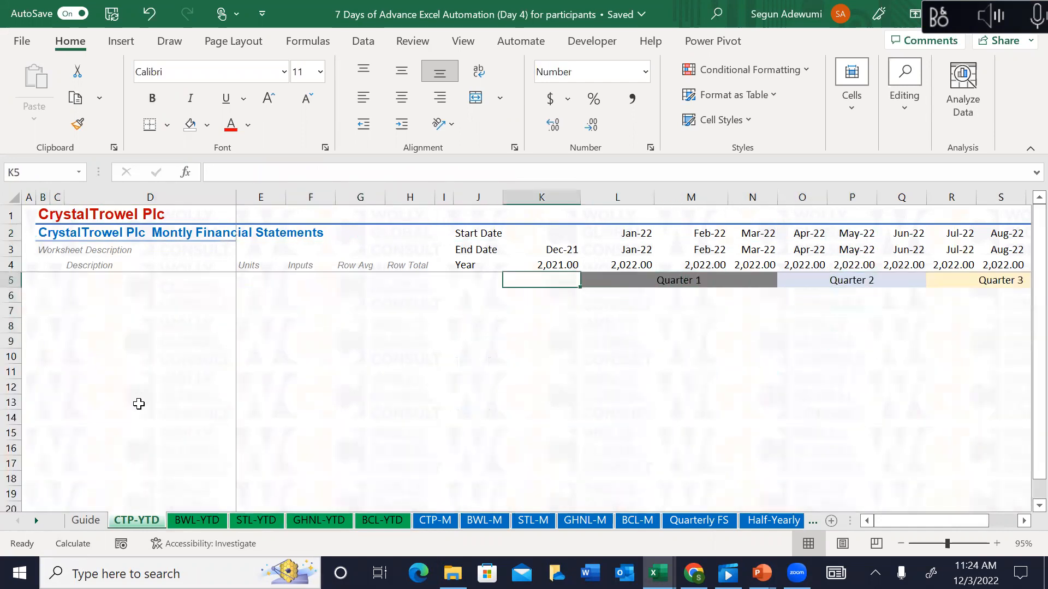
left_click(447, 520)
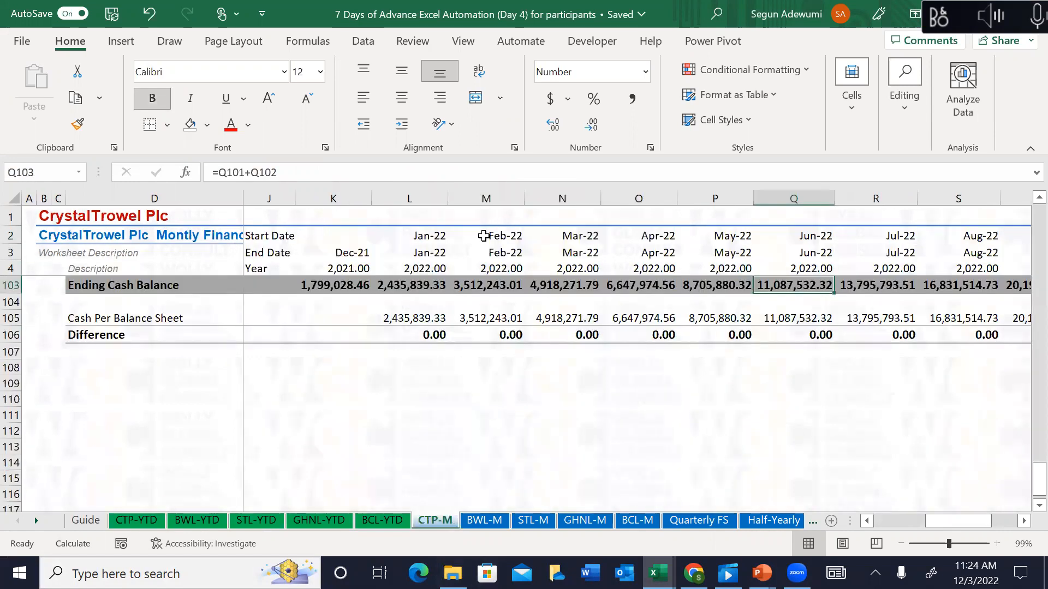
Step: Copy the Qtr-1 to Qtr-4 labels in L5:W5 on CTP-M
left_click(400, 214)
key("Down")
key("Down")
key("Down")
key("Down")
key("Down")
key("Down")
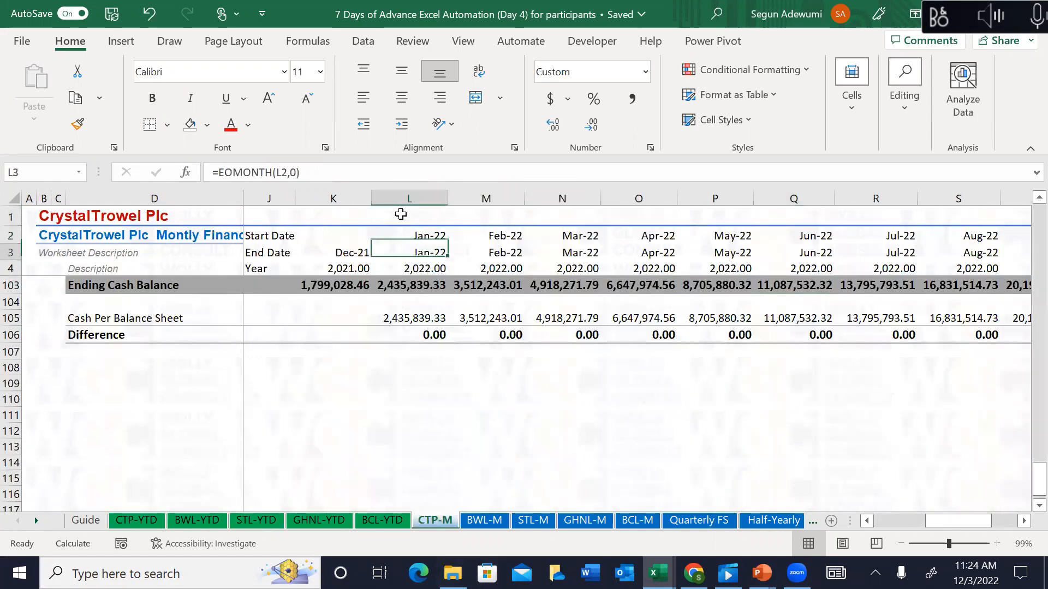
key("Up")
key("Up")
key("ctrl+shift+Right")
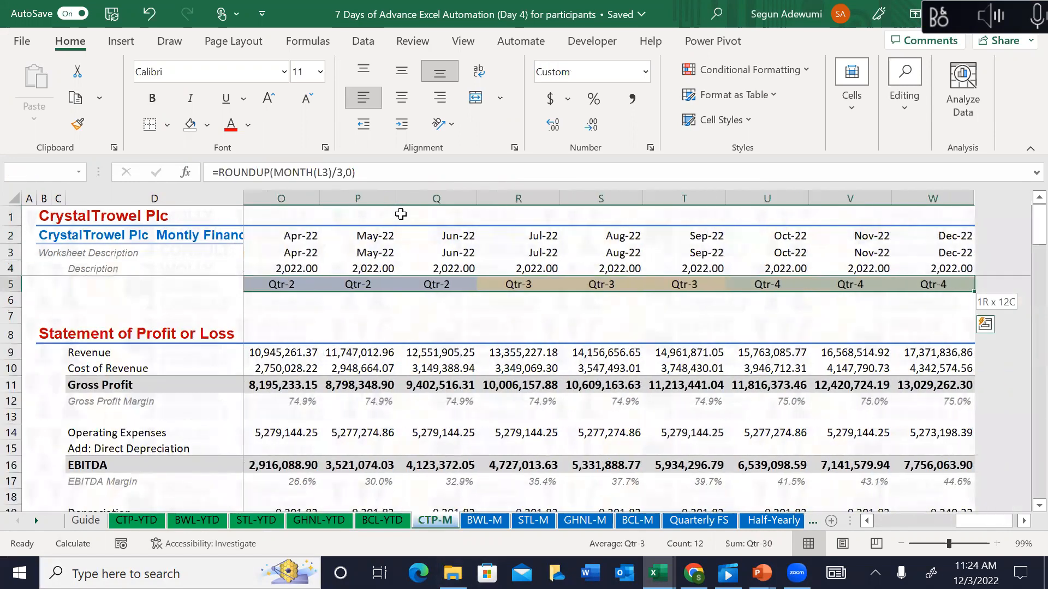
key("ctrl+c")
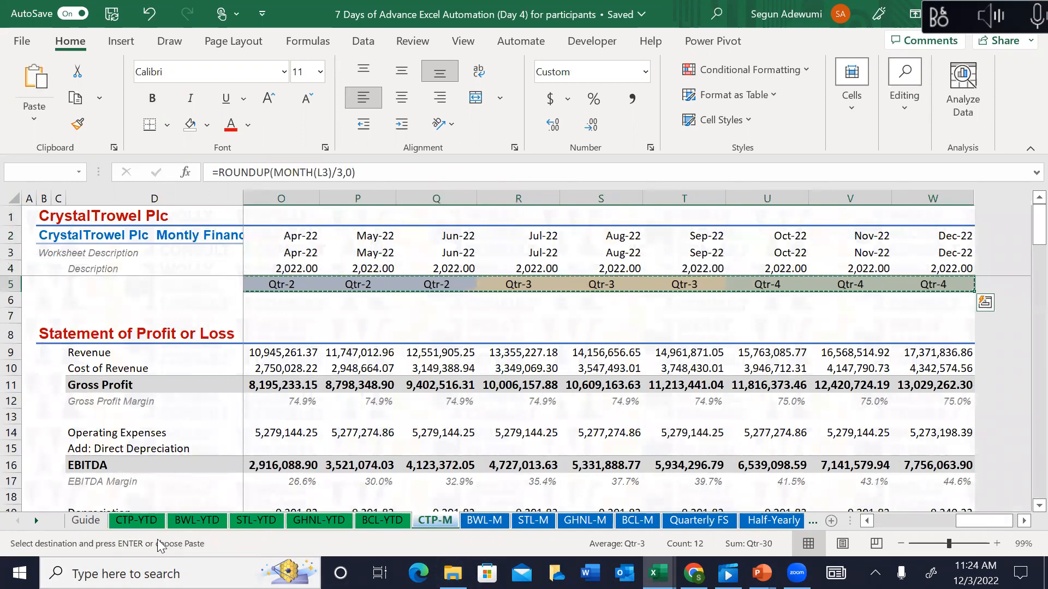
Step: Group the five YTD sheets (CTP, BWL, STL, GHNL, BCL) and paste the labels into L5
left_click(144, 522)
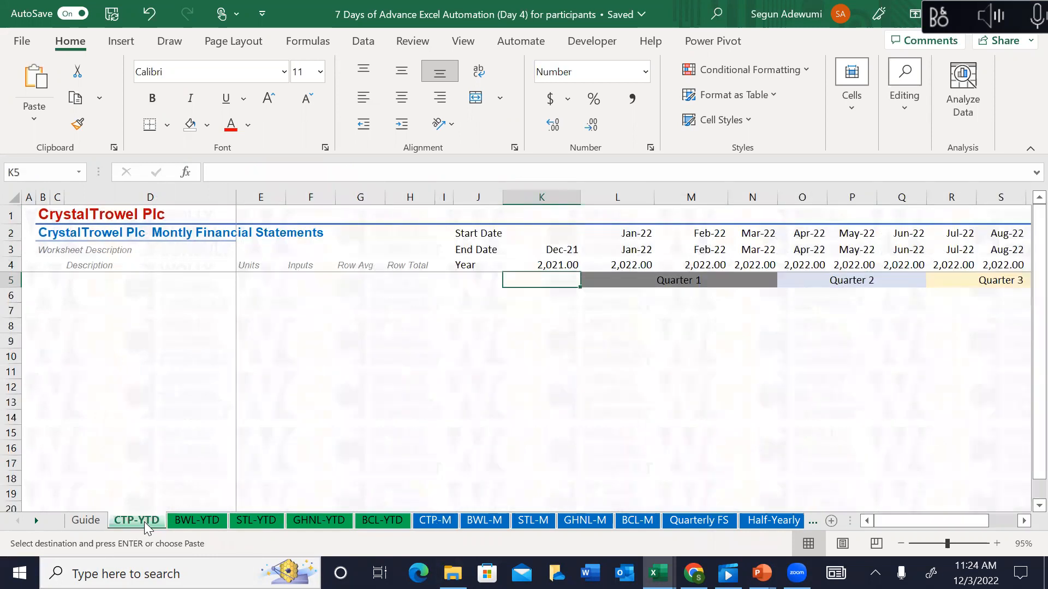
left_click(197, 522, "ctrl")
left_click(256, 522, "ctrl")
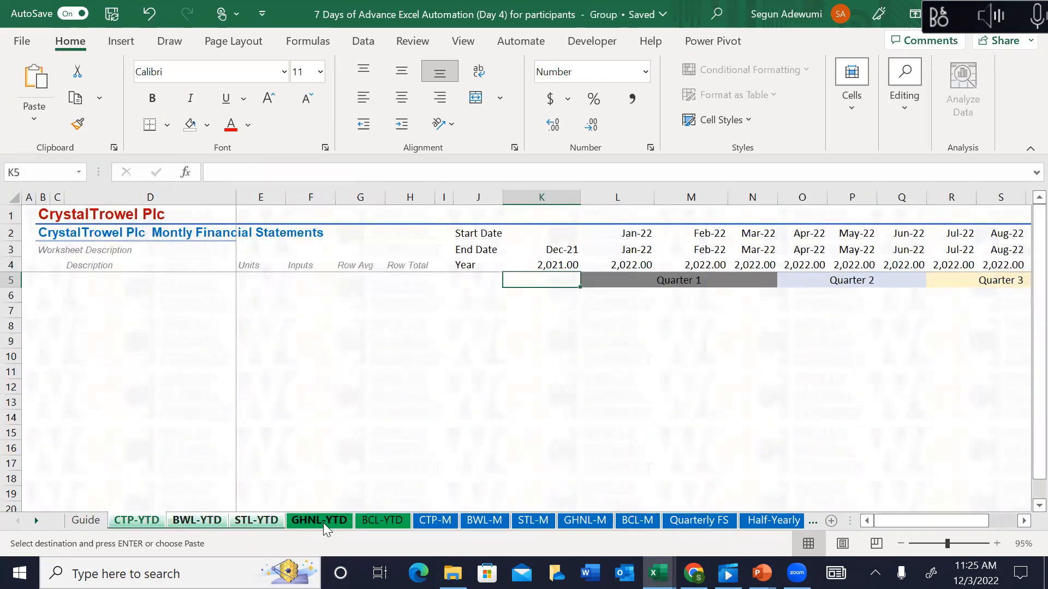
left_click(323, 523, "ctrl")
left_click(369, 521, "ctrl")
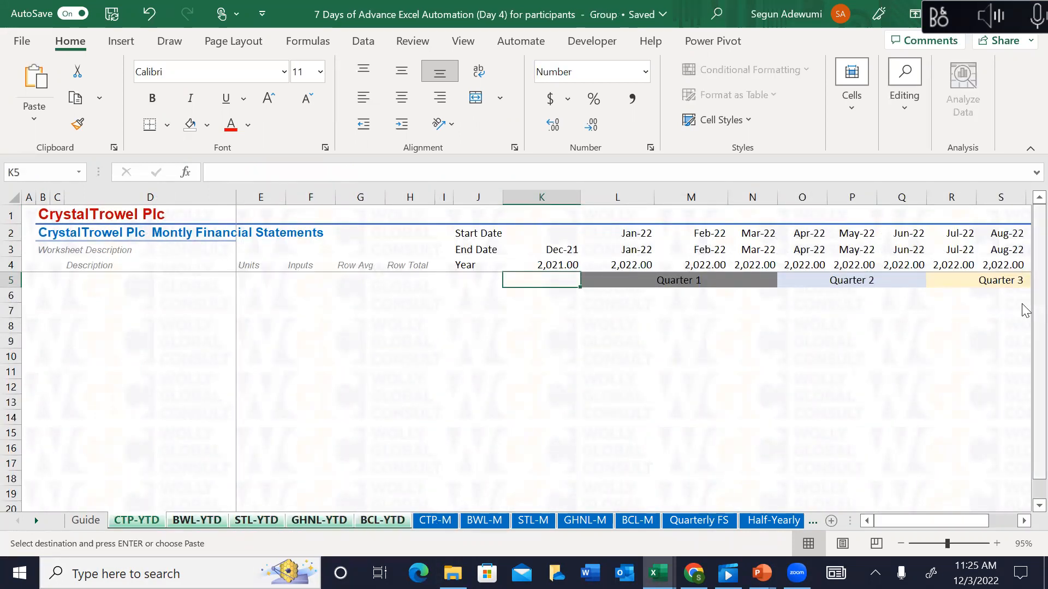
left_click(636, 279)
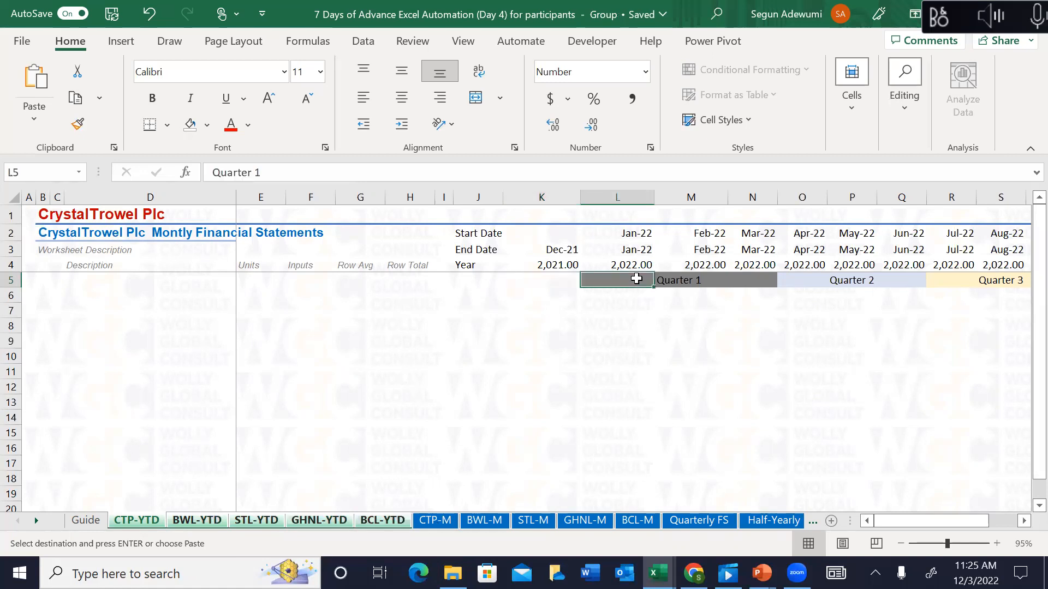
key("ctrl+v")
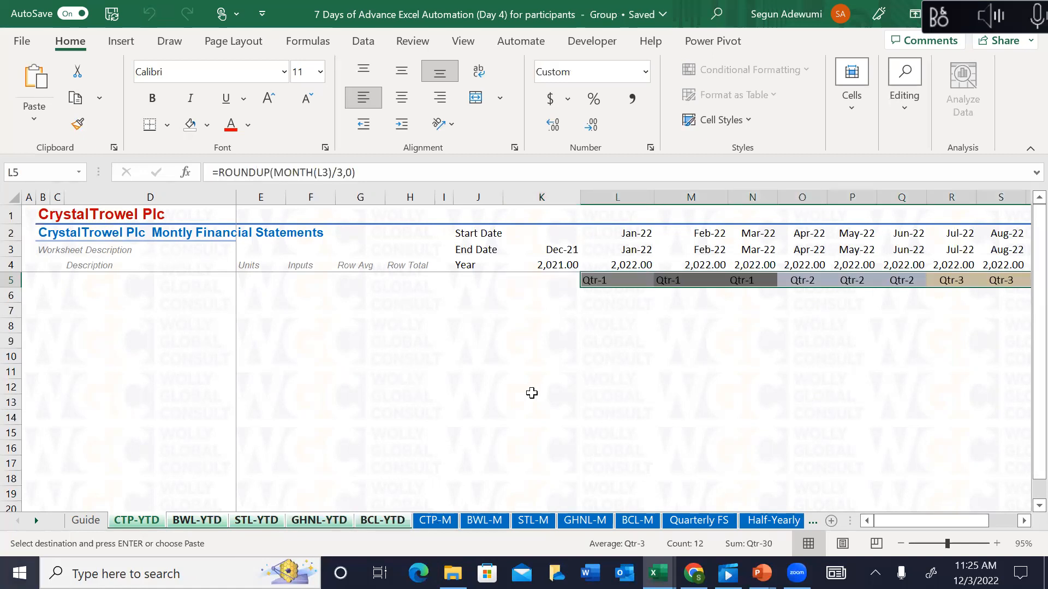
Step: Ungroup the sheets and check the pasted quarter labels on BWL-YTD
left_click(429, 521)
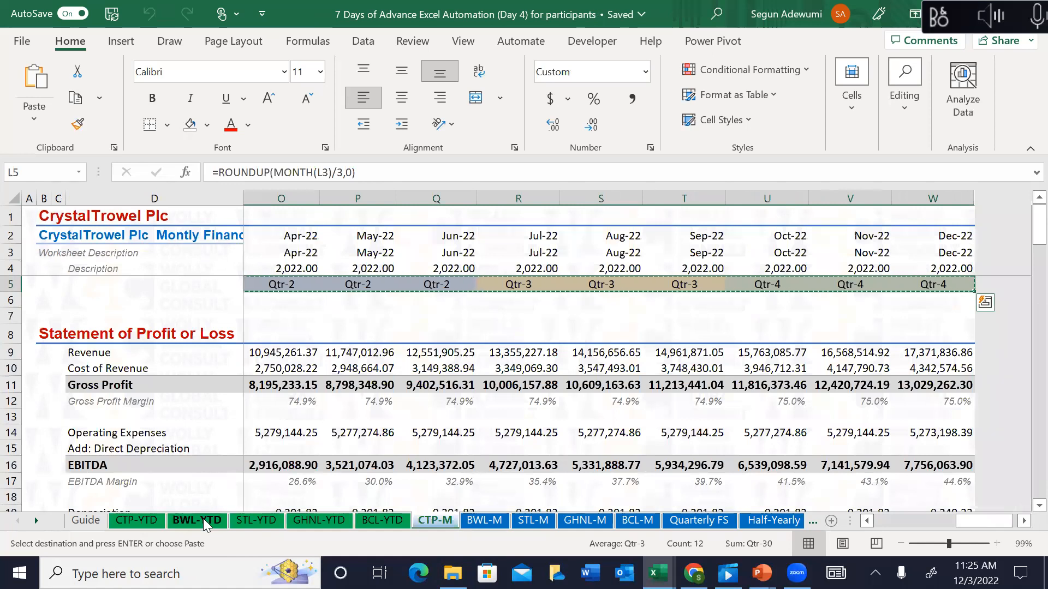
left_click(199, 520)
left_click(467, 201)
key("Up")
key("Up")
key("Up")
key("Up")
key("Up")
key("Up")
key("Up")
key("Up")
key("Up")
key("Up")
key("Up")
key("Up")
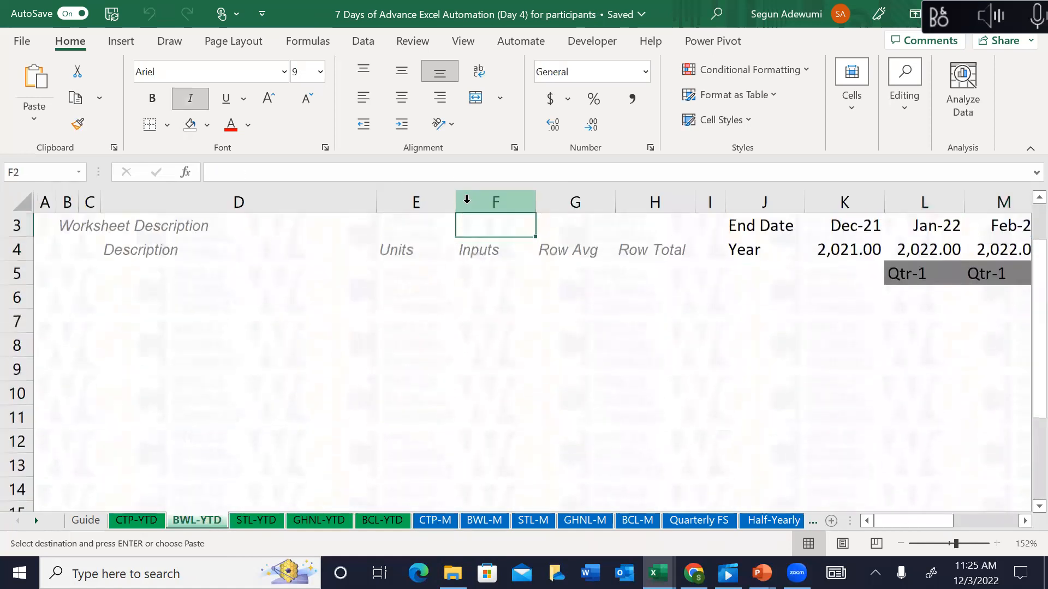
key("Right")
key("Right")
key("Right")
key("Right")
key("Right")
key("Right")
key("Right")
key("Right")
key("Right")
key("Down")
key("Right")
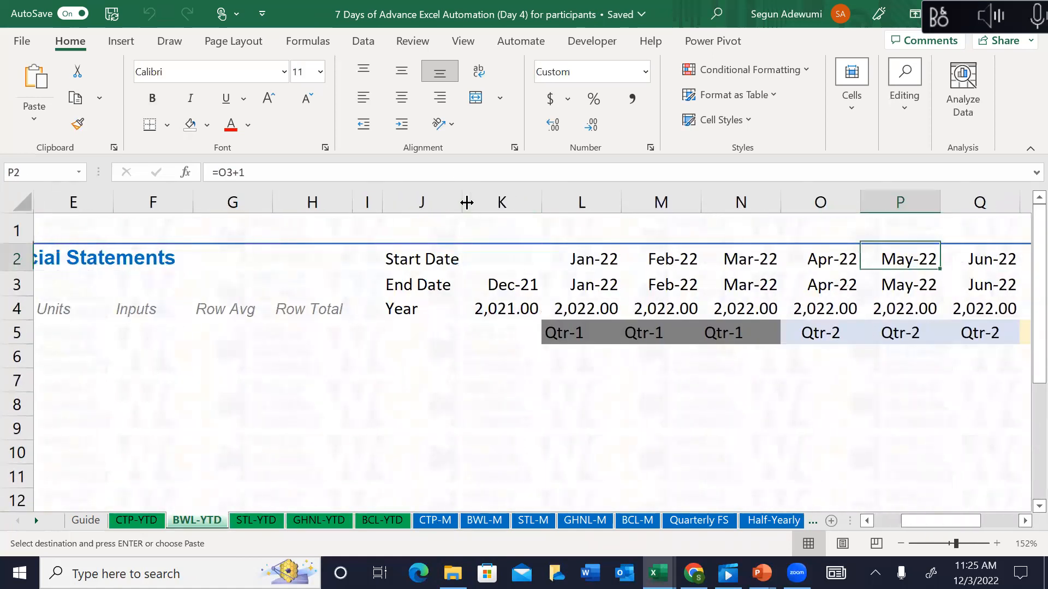
key("Down")
key("Down")
key("Down")
key("Right")
key("Right")
key("Right")
key("Right")
key("Right")
key("Right")
key("Right")
key("Right")
key("Left")
key("Left")
key("Left")
key("Left")
key("Left")
key("Left")
key("Left")
key("Left")
key("Left")
key("Left")
key("Left")
key("Left")
key("Left")
key("Left")
key("Left")
key("Left")
key("Left")
key("Left")
key("Left")
key("Left")
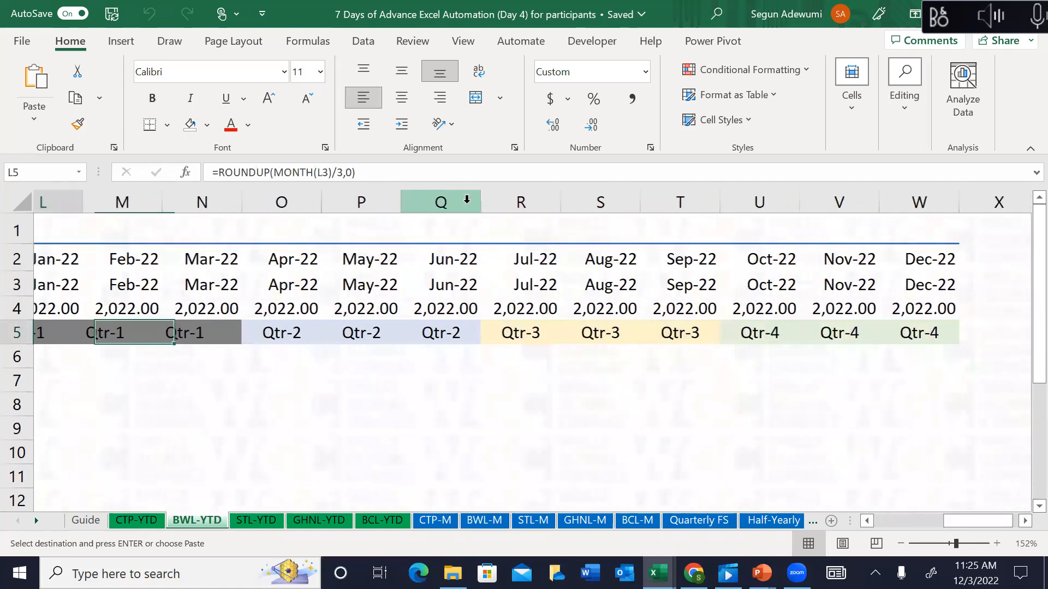
key("Right")
key("Right")
key("Right")
key("Right")
key("Right")
key("Right")
key("Right")
key("Right")
key("Right")
key("Right")
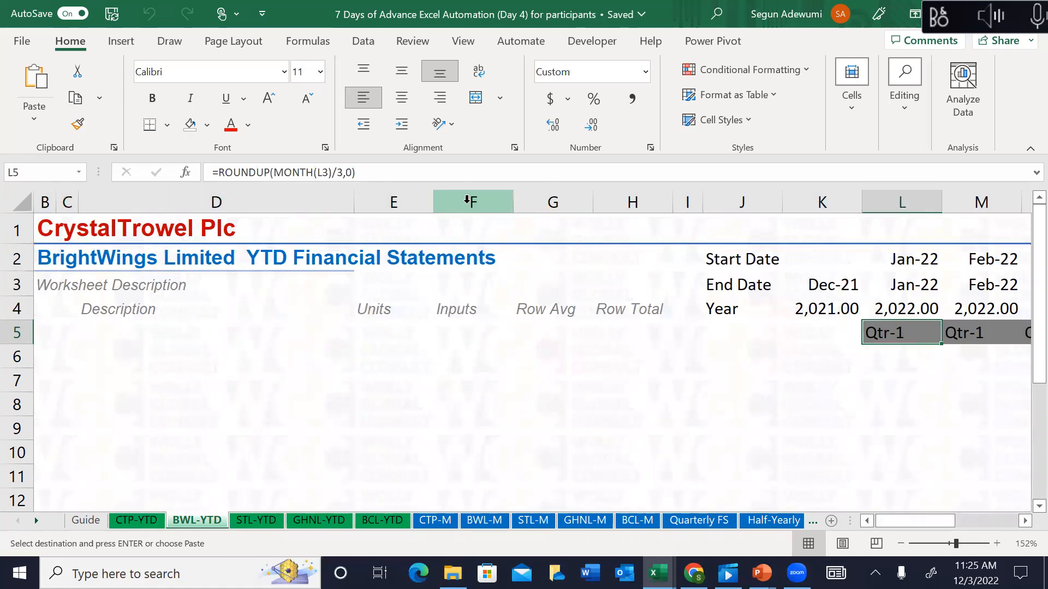
key("Down")
key("Down")
key("Down")
key("Down")
key("Down")
key("Down")
key("Down")
key("Down")
key("Left")
key("Left")
key("Left")
key("Left")
key("Left")
key("Left")
key("Left")
key("Left")
key("Left")
key("Left")
key("Left")
key("Up")
key("Up")
key("Up")
key("Up")
key("Up")
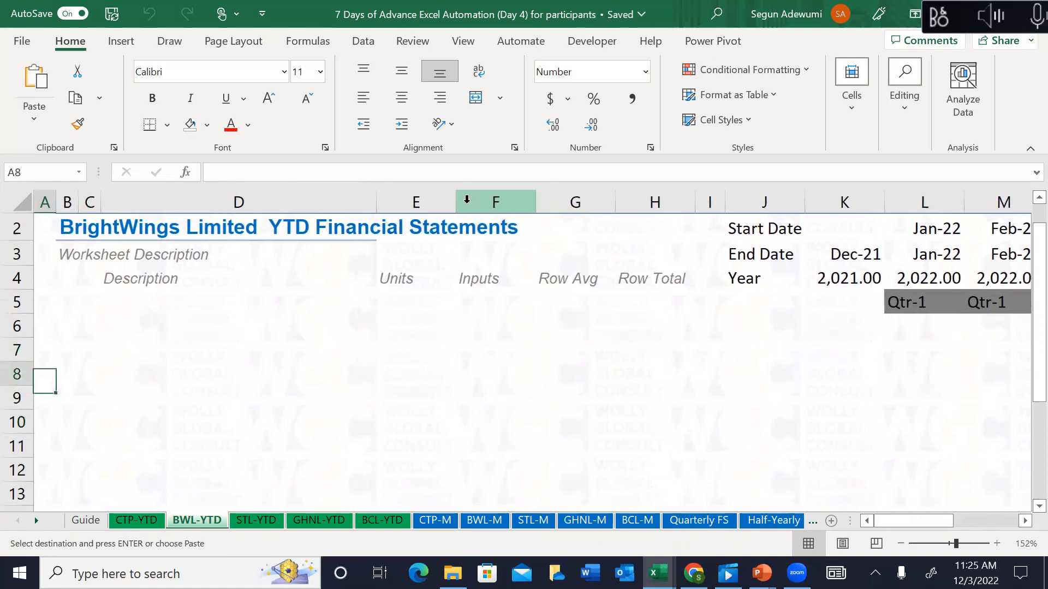
key("Up")
key("Right")
key("Right")
key("Right")
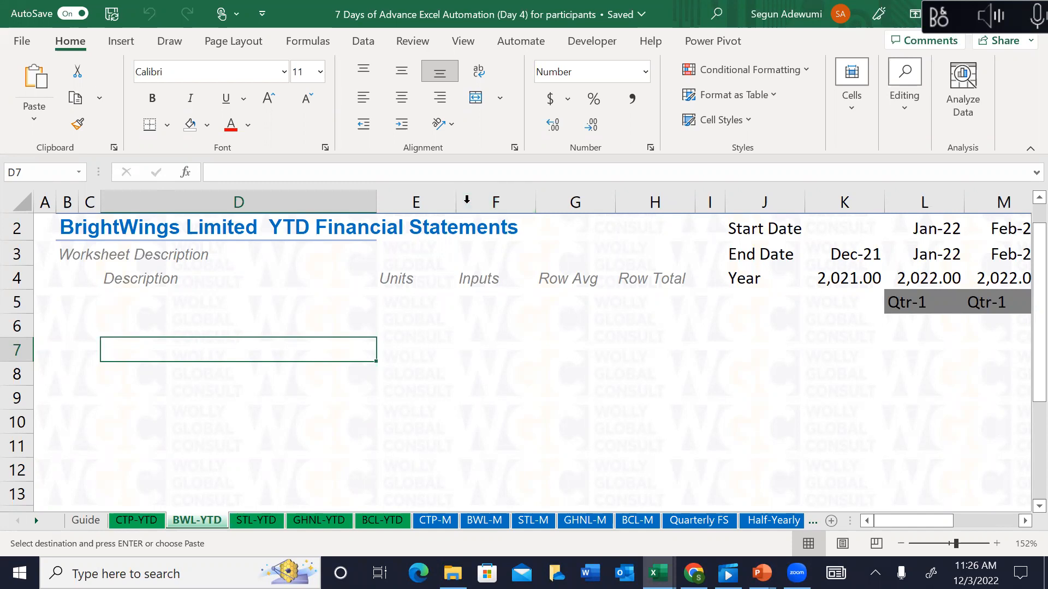
key("alt+Tab")
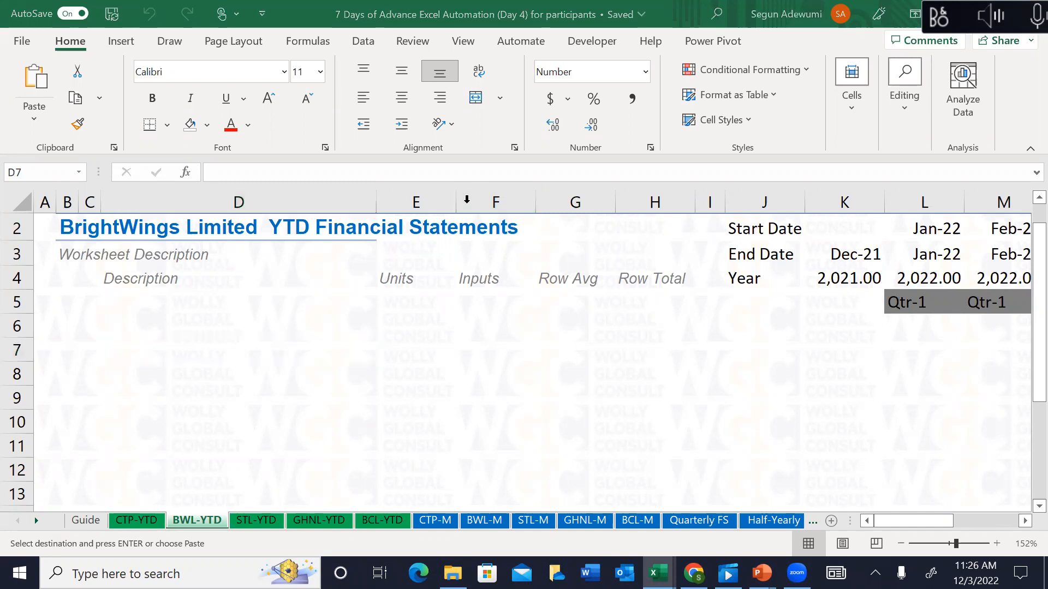
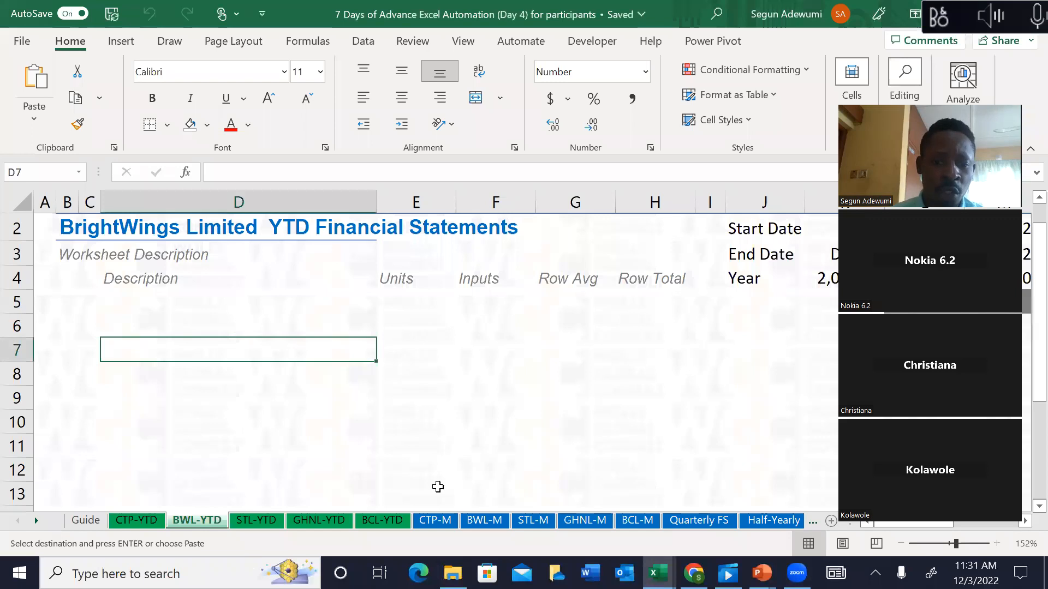
Step: Copy CTP-M rows 8–106, from the Statement of Profit or Loss to the cash Difference line
left_click_drag(153, 326, 147, 481)
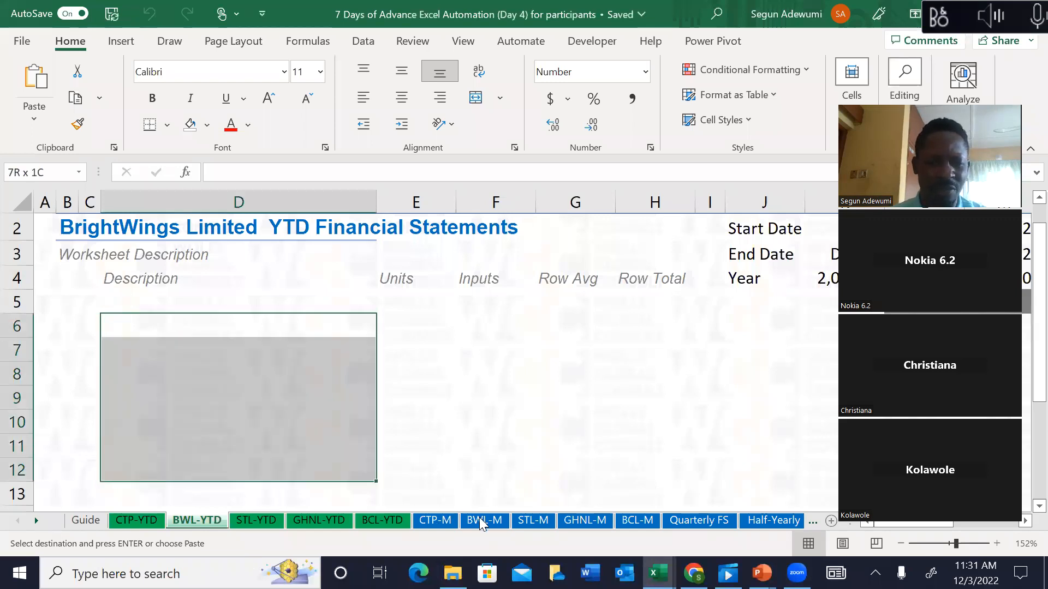
left_click(437, 521)
left_click(114, 293)
key("Up")
key("Up")
key("Up")
key("Up")
key("Up")
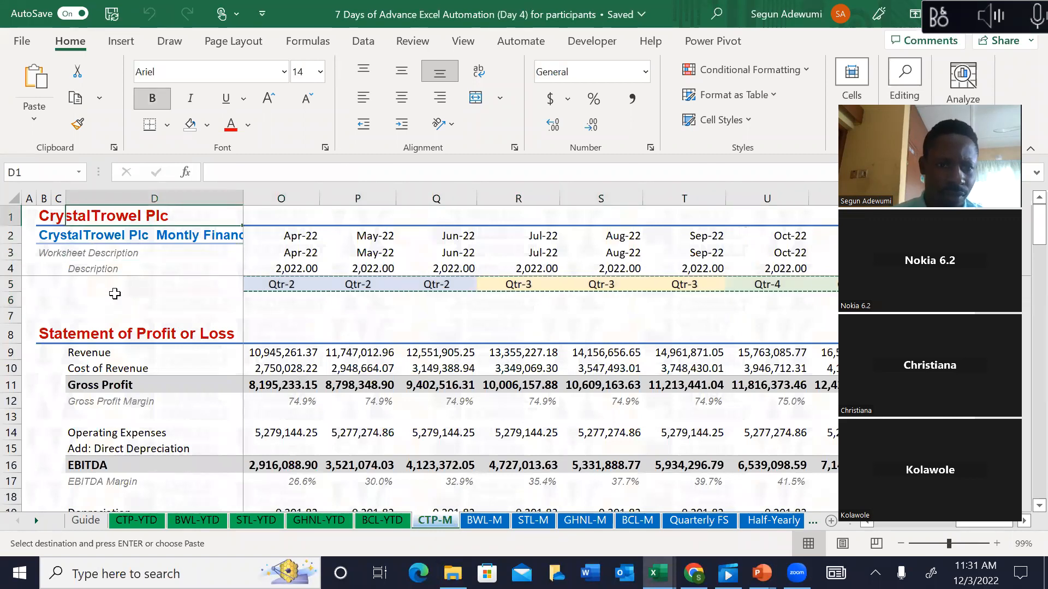
key("Down")
key("Down")
key("Down")
key("Down")
key("Down")
key("Down")
key("Down")
key("Down")
key("Down")
key("Down")
key("Down")
key("Down")
key("Down")
key("Down")
key("Up")
key("Up")
key("Up")
key("Up")
key("Up")
key("Up")
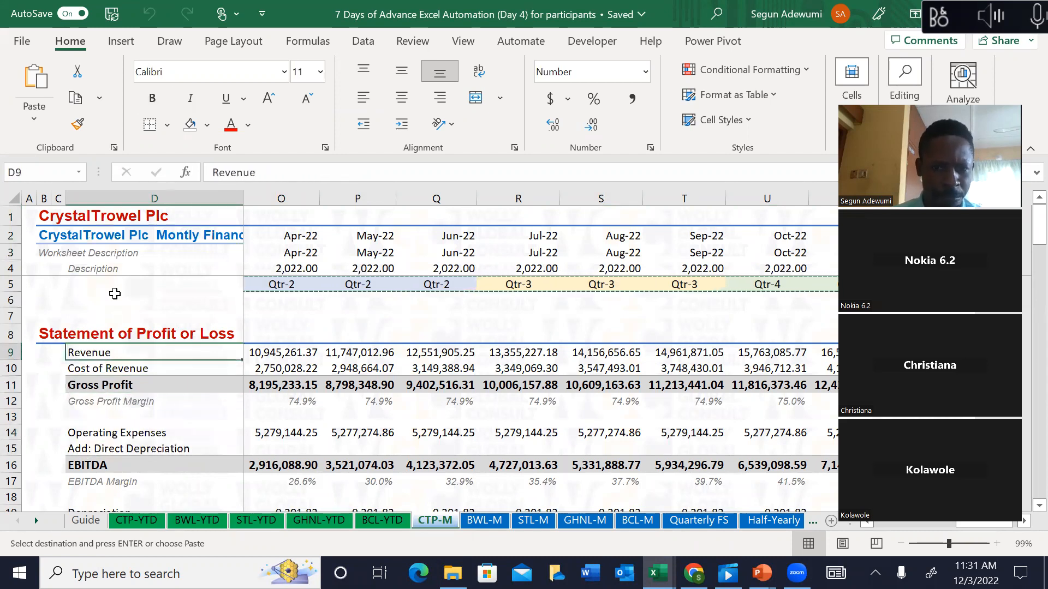
left_click_drag(11, 334, 59, 440)
key("ctrl+c")
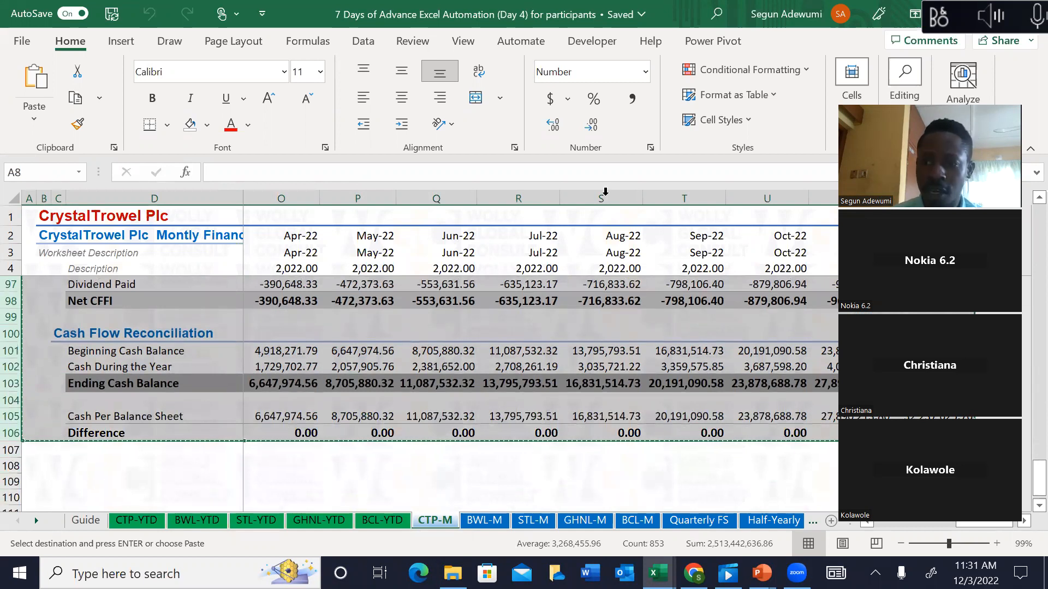
scroll(1025, 221, "up", 20)
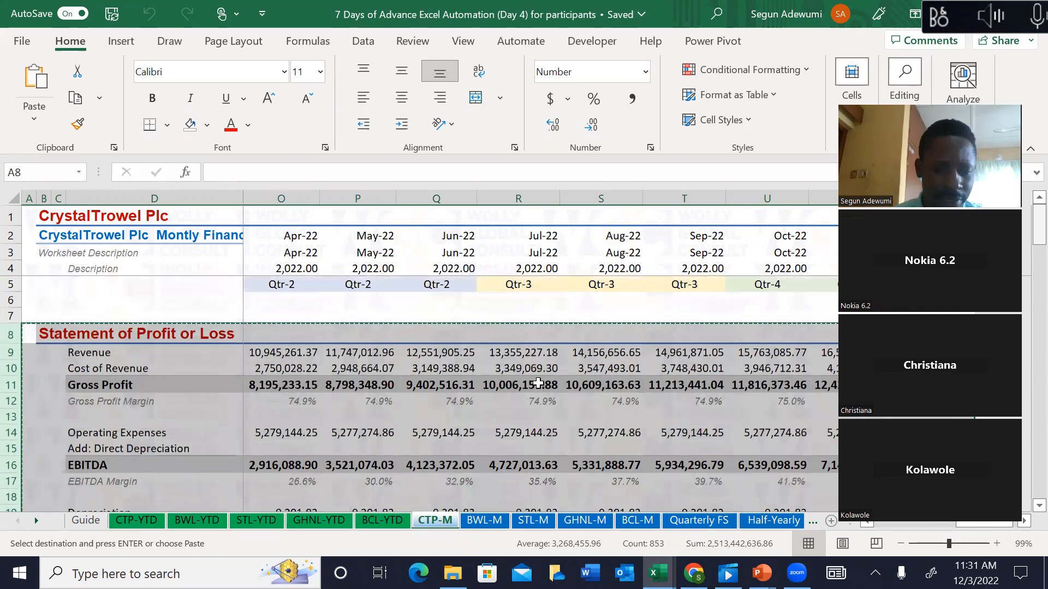
Step: Group the CTP, BWL, STL and GHNL YTD sheets and paste the copied rows at row 8
left_click(143, 522)
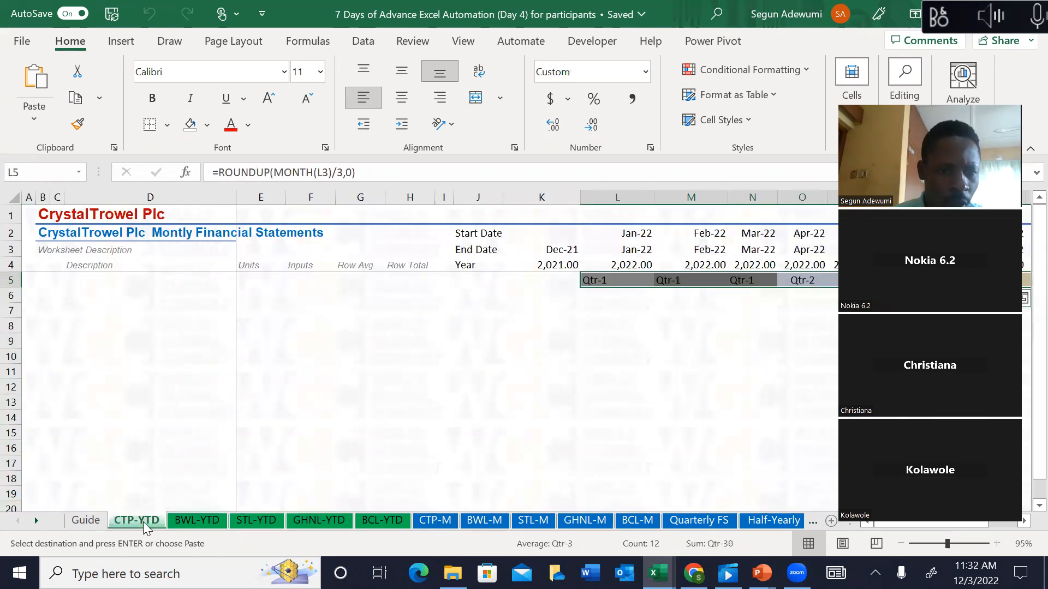
left_click(199, 522, "ctrl")
left_click(256, 520, "ctrl")
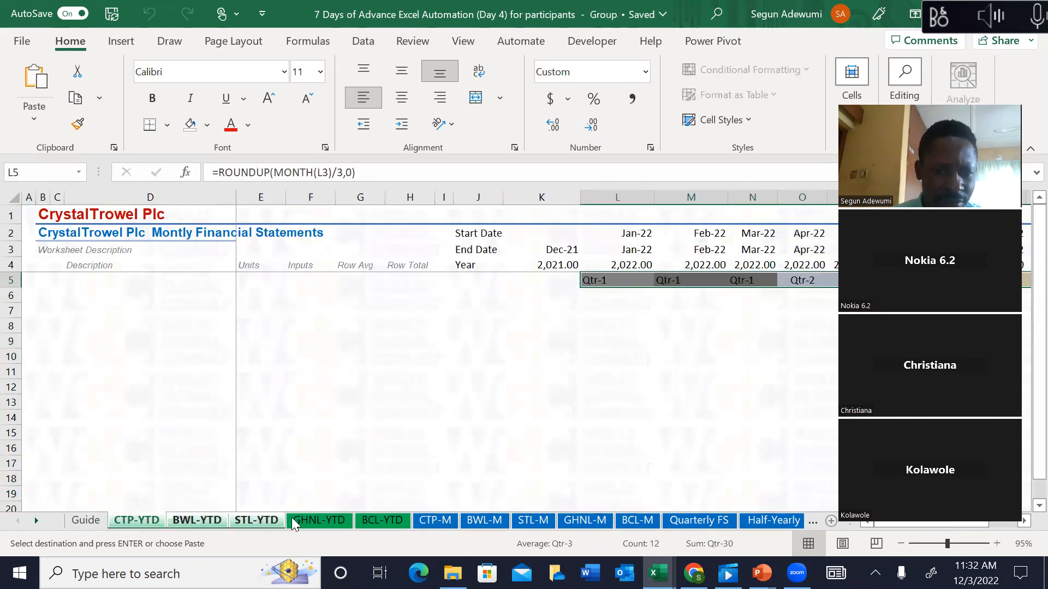
left_click(310, 520, "ctrl")
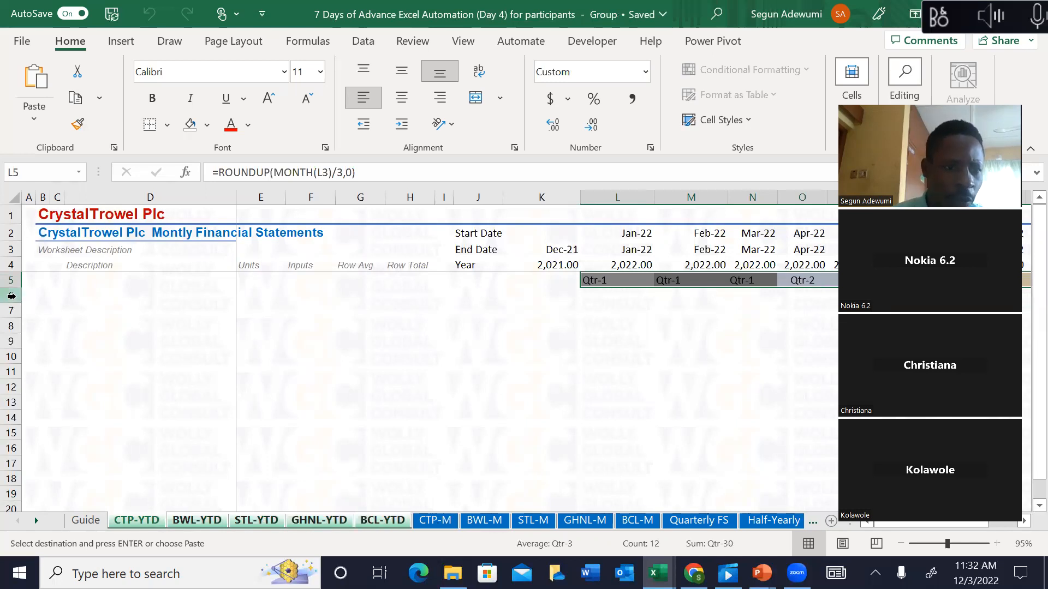
left_click(12, 326)
key("ctrl+v")
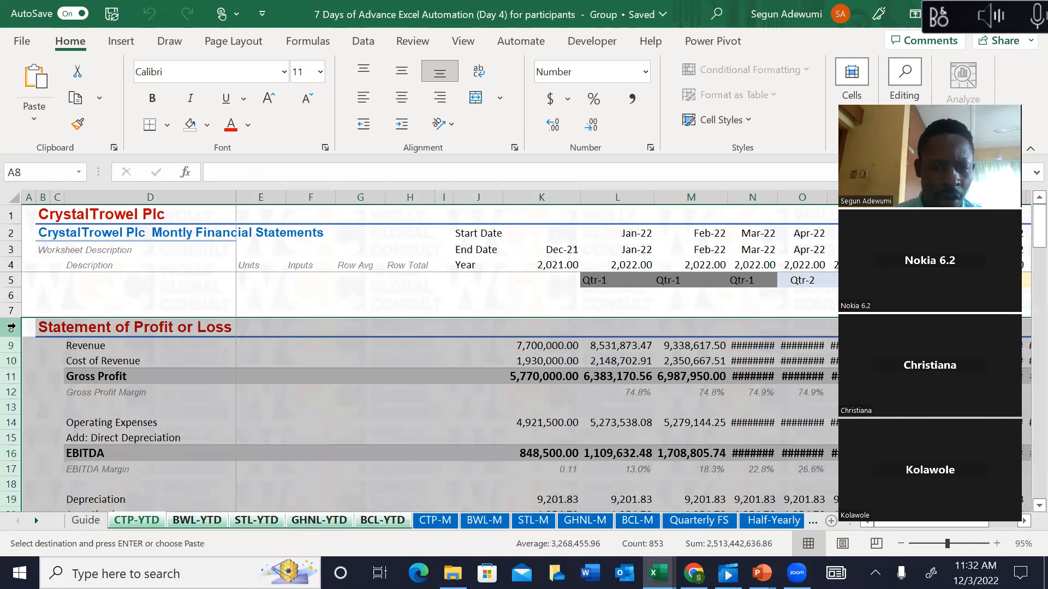
Step: Ungroup the sheets and check the pasted Revenue row on BWL-YTD
left_click(441, 522)
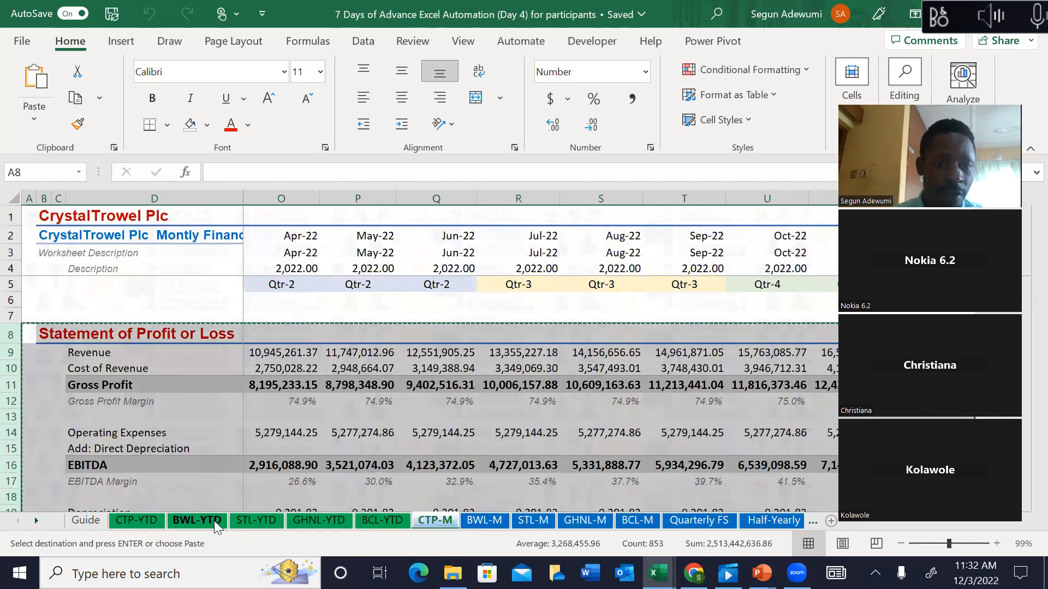
left_click(197, 520)
left_click(244, 479)
key("Down")
key("Up")
key("Up")
key("Up")
key("Up")
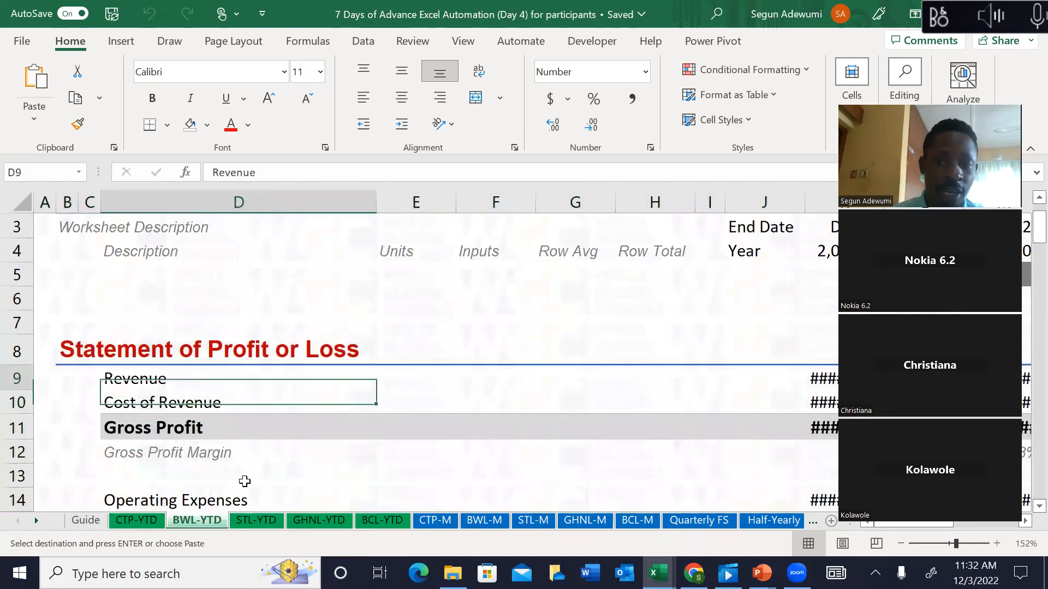
key("Right")
key("Right")
key("Right")
key("Right")
key("Right")
key("Right")
key("Right")
key("Right")
key("Right")
key("Right")
key("Right")
key("Left")
key("Left")
key("Left")
key("Left")
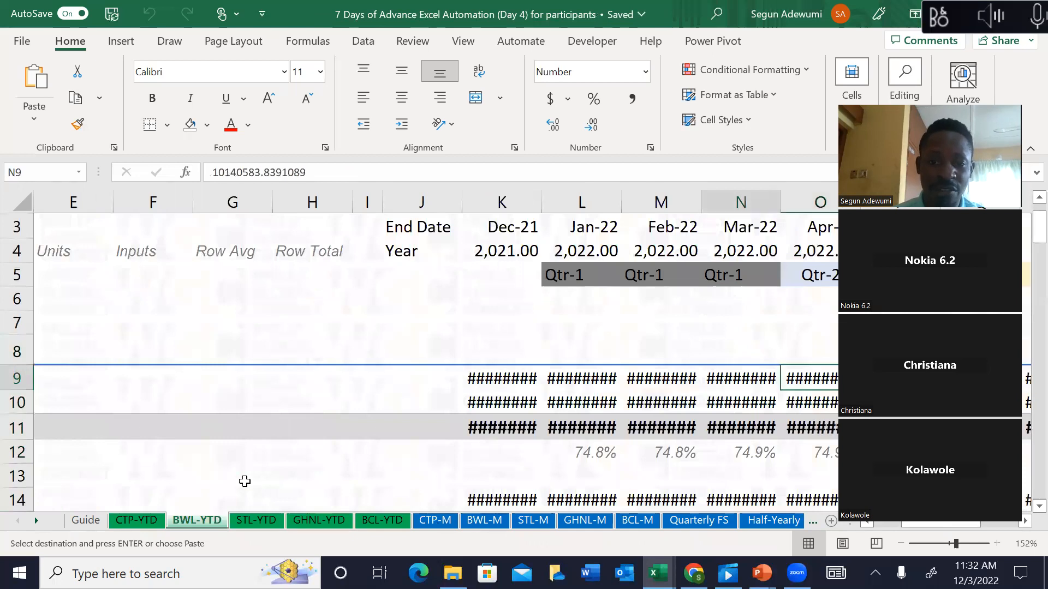
key("Left")
key("Left")
key("Left")
key("Left")
key("Left")
key("Left")
key("Left")
key("Left")
key("Left")
key("Left")
key("Right")
key("Right")
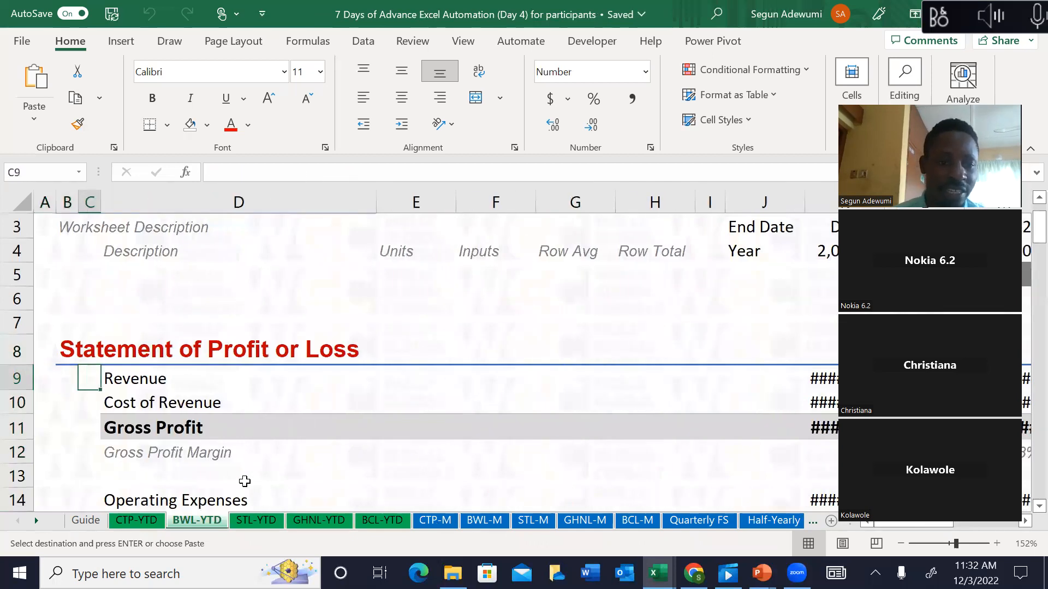
Step: On CTP-YTD, clear the monthly Revenue, Cost of Revenue and operating expense values
left_click(141, 524)
left_click(87, 366)
key("Right")
key("Right")
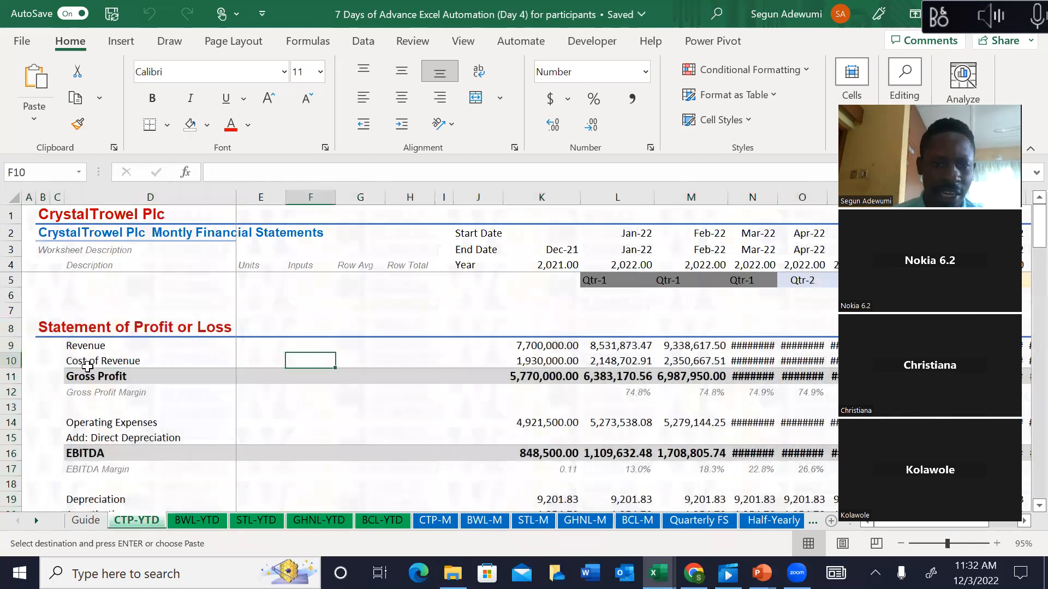
key("Right")
key("Right")
key("Right")
key("Right")
key("Up")
key("Up")
key("Up")
key("Up")
key("Down")
key("Down")
key("Down")
key("Down")
key("Right")
key("Up")
key("ctrl+shift+Down")
key("ctrl+shift+Right")
key("Up")
key("Down")
key("shift+Down")
key("ctrl+shift+Right")
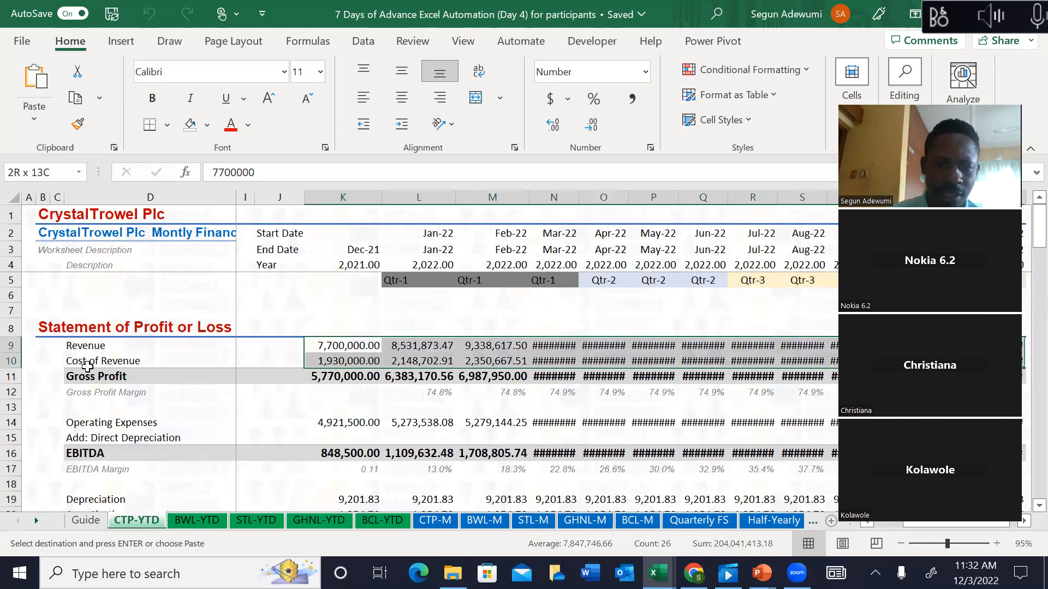
key("Delete")
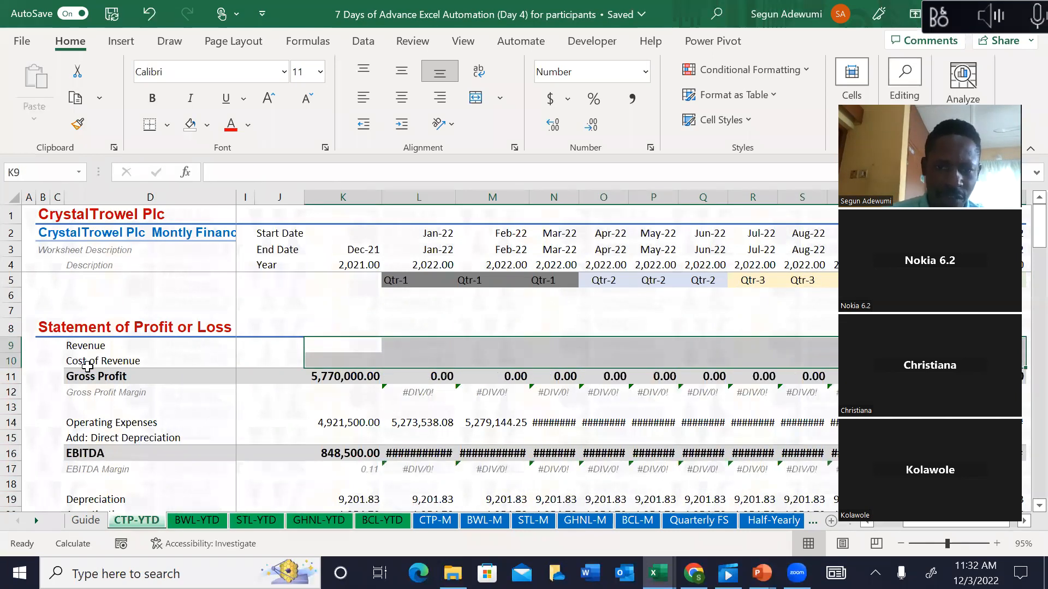
key("Down")
key("Down")
key("Down")
key("Down")
key("Down")
key("shift+Down")
key("ctrl+shift+Right")
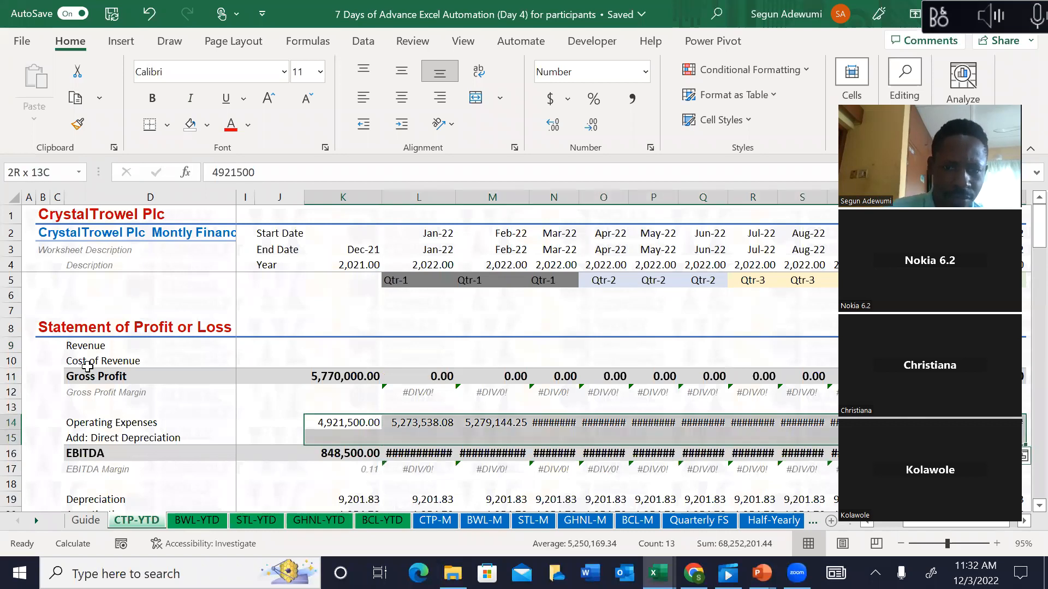
key("Delete")
Step: Clear the Depreciation and Amortisation, Interest Expense and Tax Expense values across all months
key("Down")
key("Down")
key("Down")
key("Down")
key("Down")
key("shift+Down")
key("shift+Down")
key("shift+Down")
key("shift+Up")
key("shift+Up")
key("ctrl+shift+Right")
key("Delete")
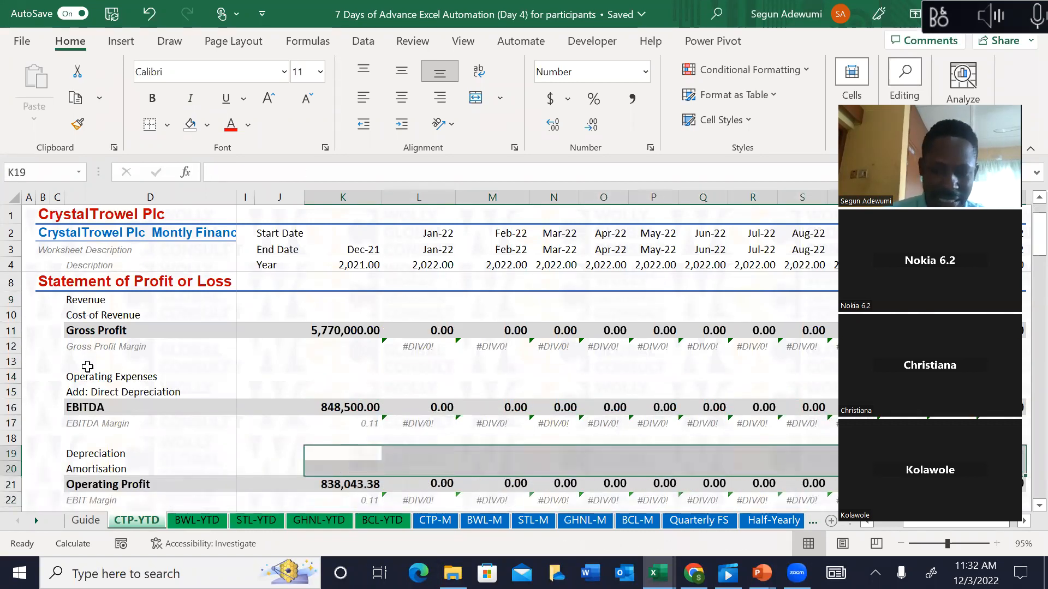
key("Down")
key("Down")
key("Down")
key("Down")
key("Down")
key("Down")
key("Down")
key("Down")
key("Up")
key("Up")
key("Up")
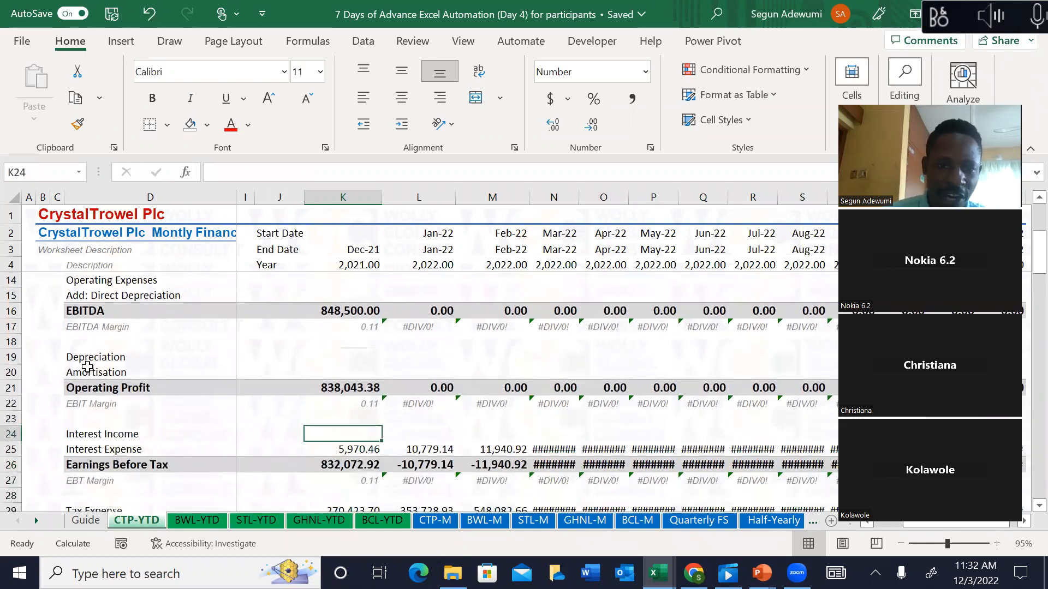
key("Down")
key("ctrl+shift+Right")
key("Delete")
key("Down")
key("Down")
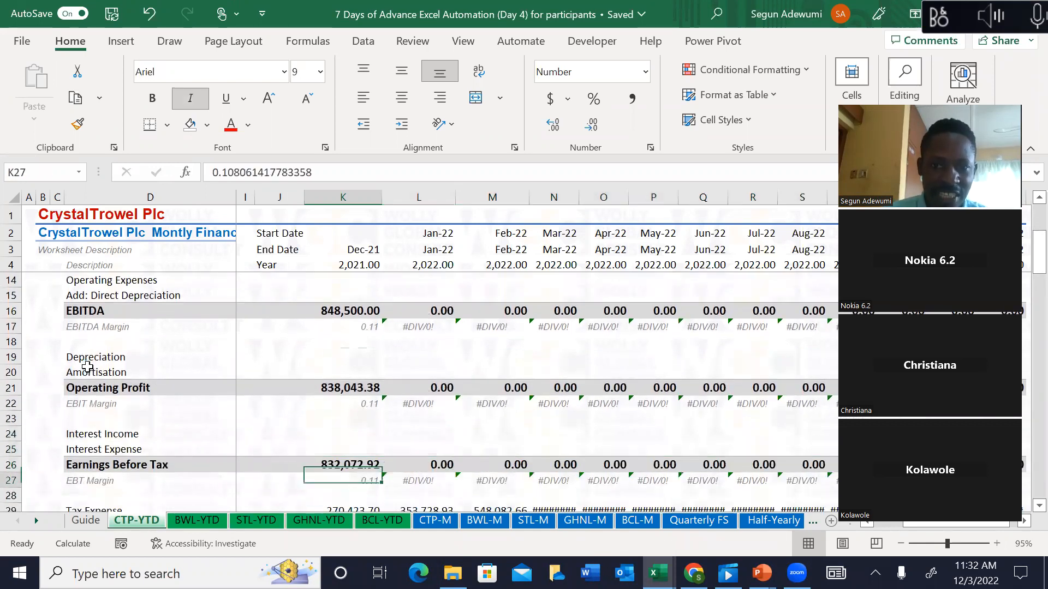
key("Down")
key("Down")
key("Down")
key("Down")
key("Up")
key("Up")
key("ctrl+shift+Right")
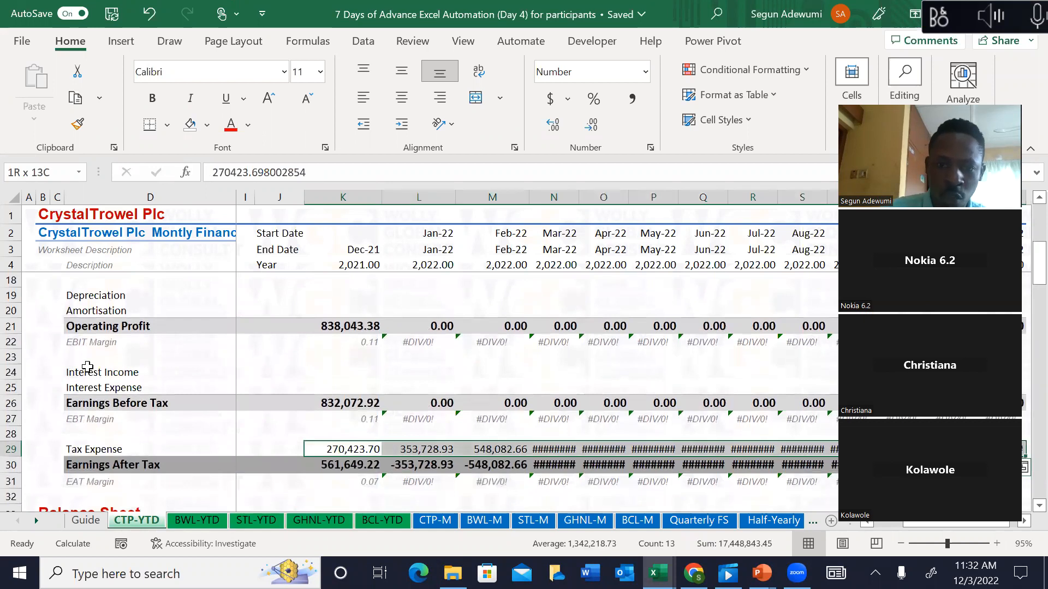
key("Delete")
Step: Clear the non-current asset, current asset and current liability values in the balance sheet
key("Down")
key("Down")
key("Down")
key("Down")
key("Down")
key("Down")
key("Down")
key("Down")
key("Down")
key("Down")
key("Up")
key("Up")
key("Up")
key("shift+Down")
key("shift+Down")
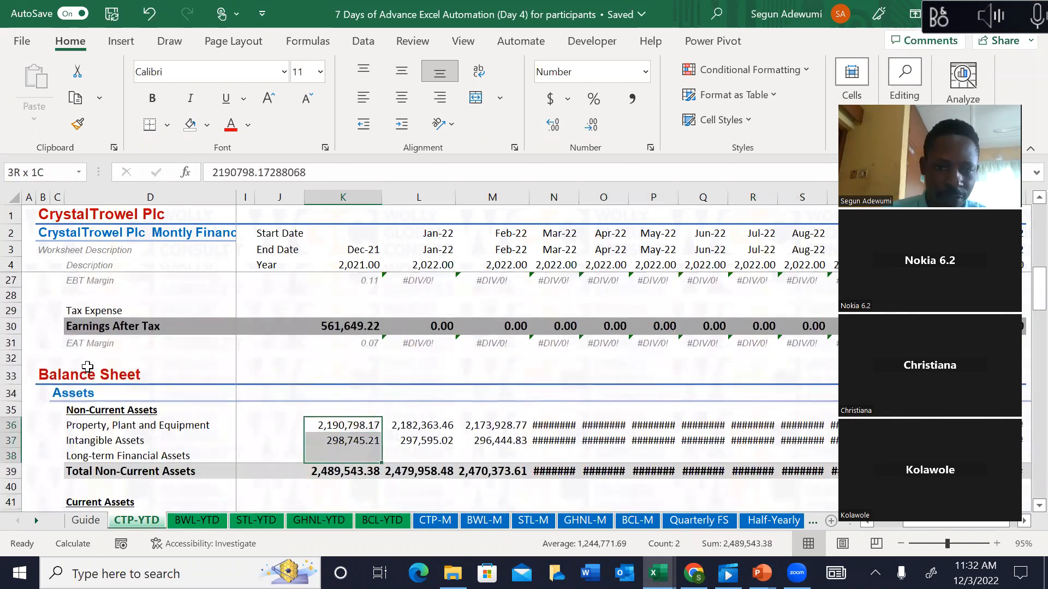
key("ctrl+shift+Right")
key("Delete")
key("Down")
key("Down")
key("Down")
key("Down")
key("Down")
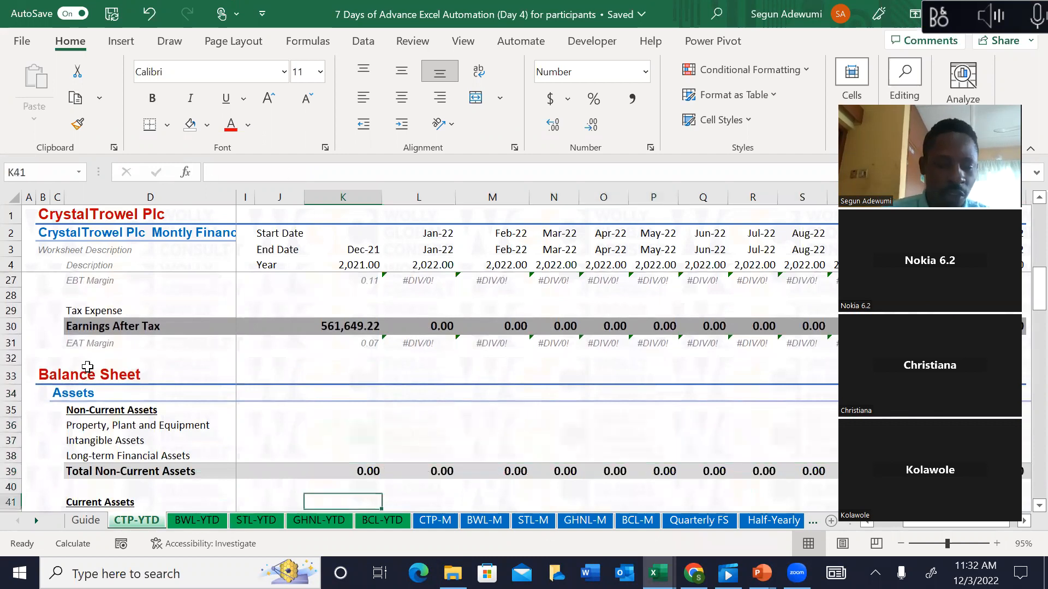
key("Down")
key("Down")
key("Down")
key("Down")
key("Up")
key("Up")
key("Up")
key("shift+Down")
key("shift+Down")
key("shift+Down")
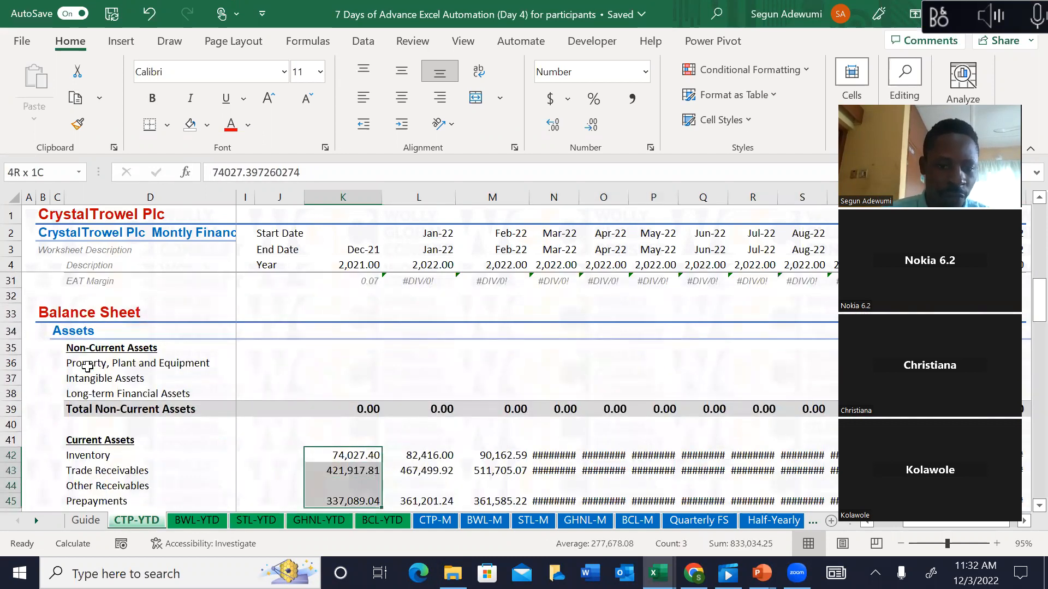
key("shift+Down")
key("ctrl+shift+Right")
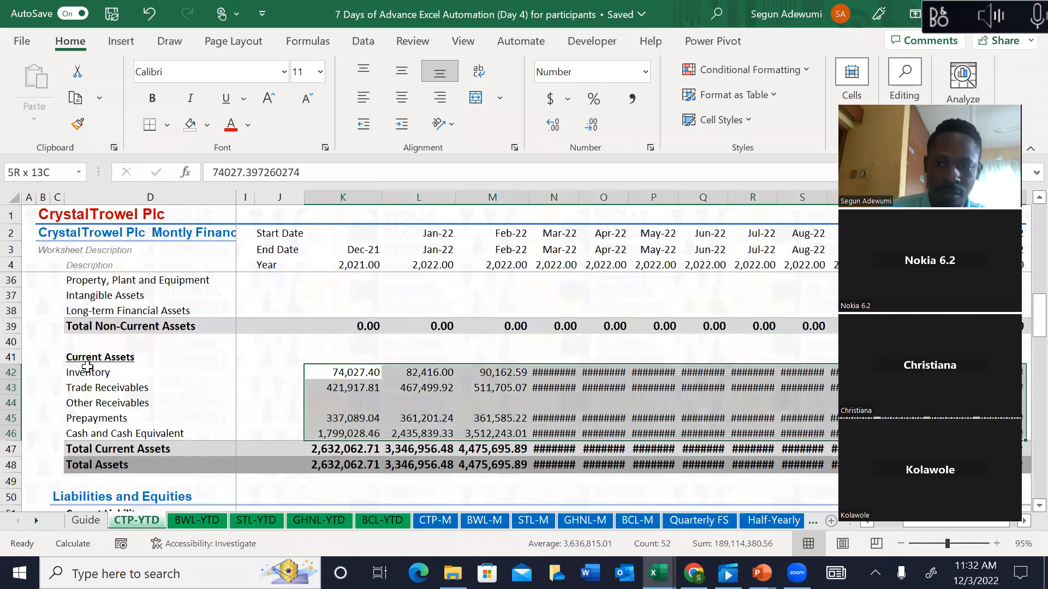
key("Delete")
key("Down")
key("Down")
key("Down")
key("Down")
key("Down")
key("Down")
key("Down")
key("Down")
key("Down")
key("Down")
key("Down")
key("Down")
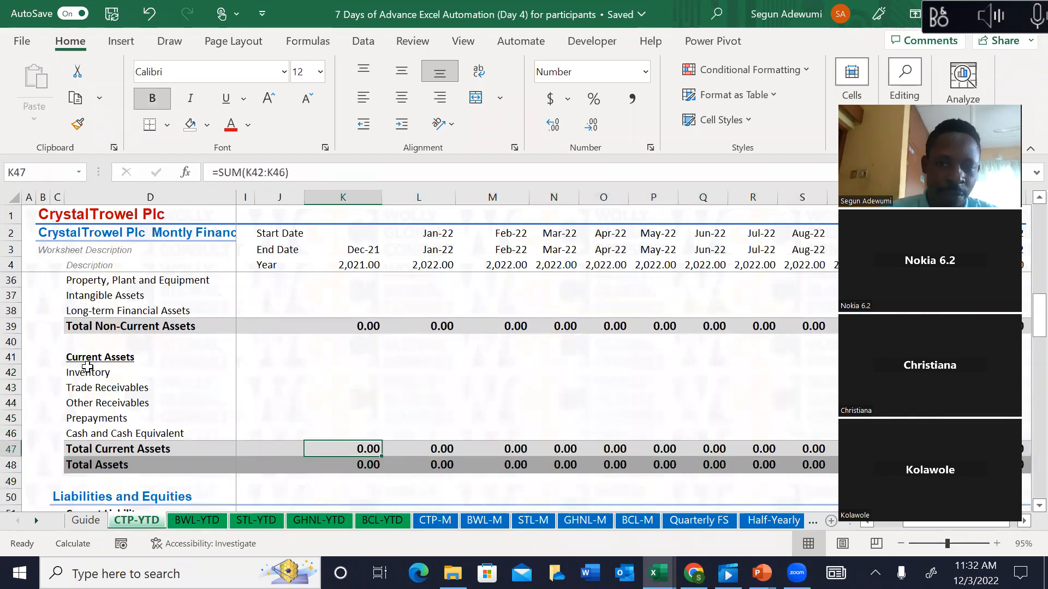
key("Up")
key("Up")
key("Up")
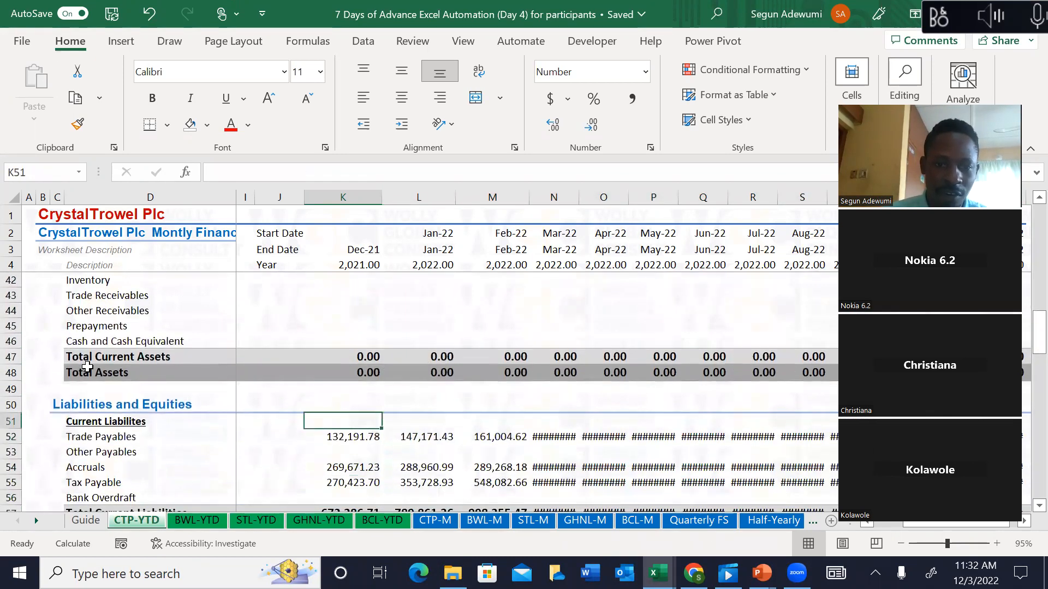
key("Down")
key("shift+Down")
key("shift+Down")
key("shift+Down")
key("ctrl+shift+Right")
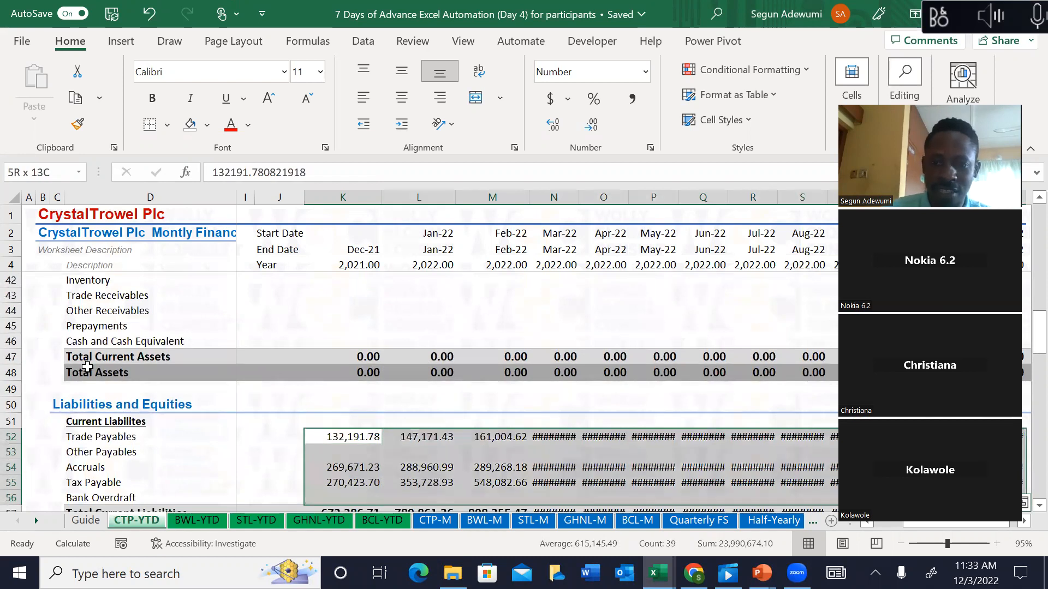
key("Delete")
Step: Clear the Long-term Loan, Share Capital and Retained Earnings values, then return to the top
key("Down")
key("Down")
key("Down")
key("Down")
key("Down")
key("Down")
key("Down")
key("Down")
key("Down")
key("Down")
key("Down")
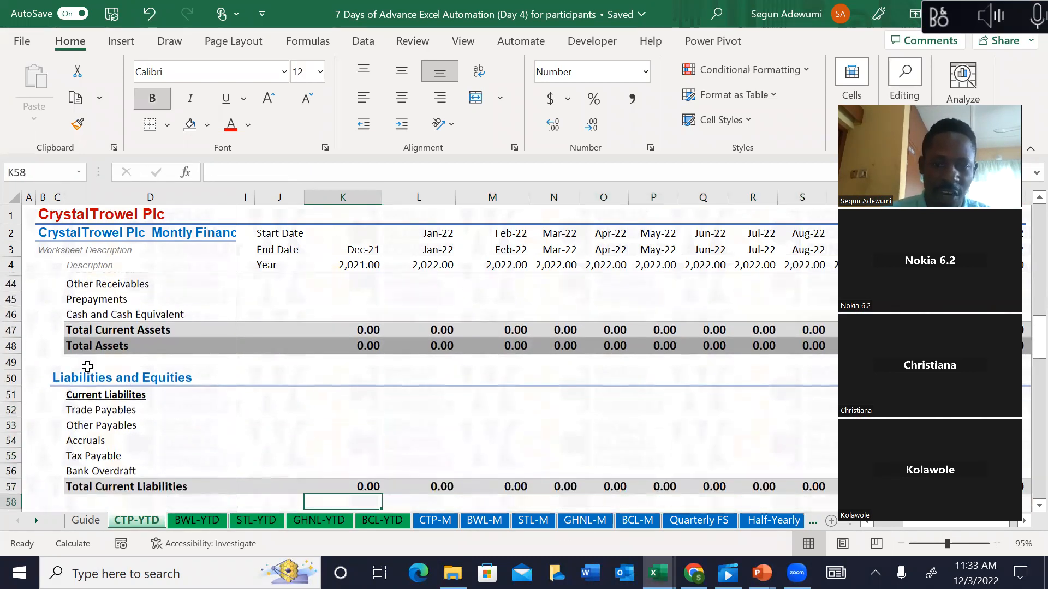
key("Up")
key("Up")
key("Up")
key("ctrl+shift+Right")
key("Delete")
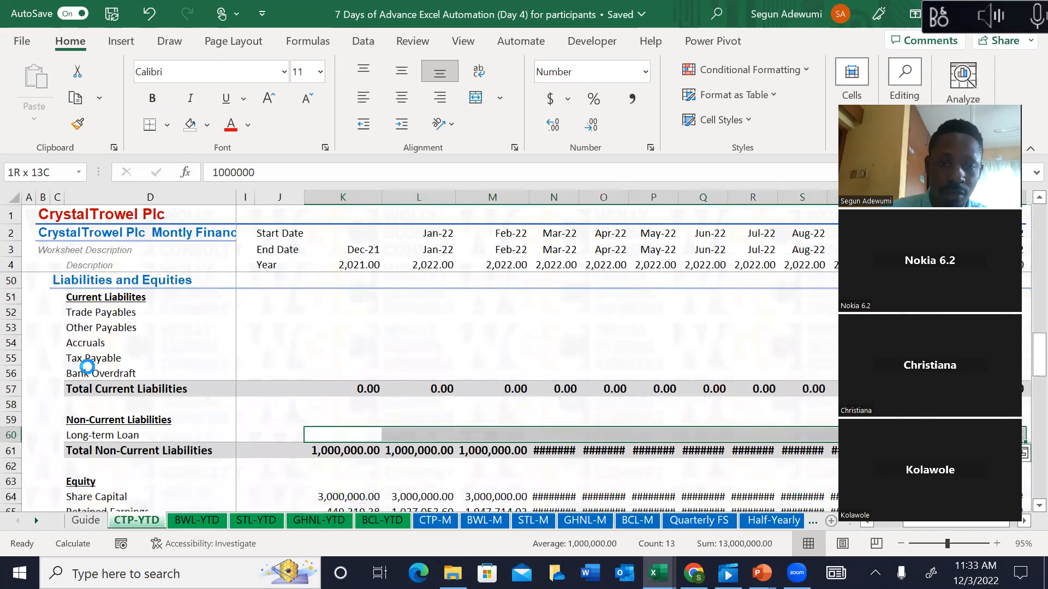
key("Down")
key("Down")
key("Down")
key("Down")
key("shift+Down")
key("ctrl+shift+Right")
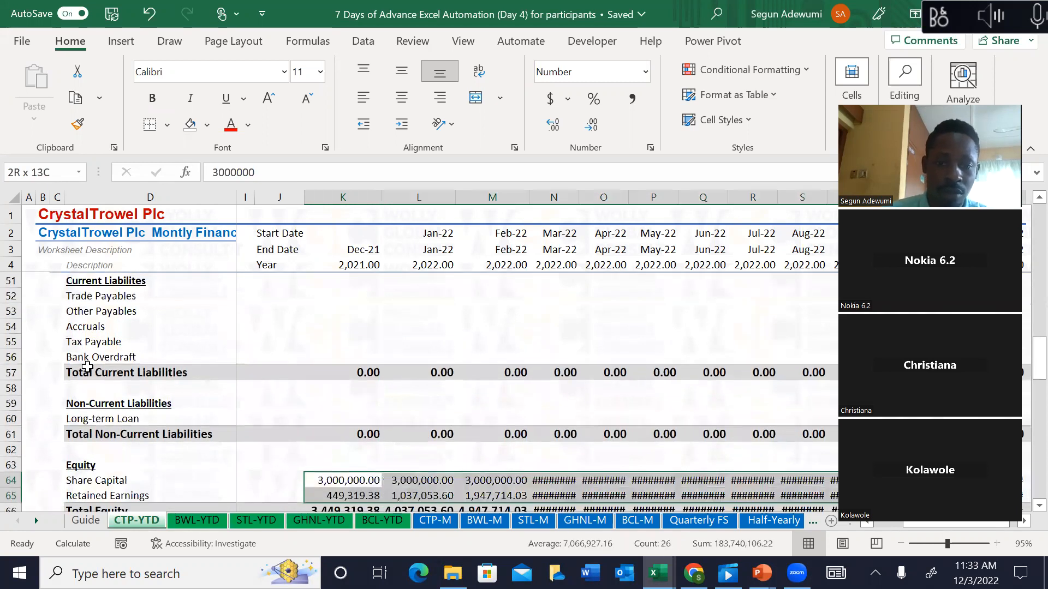
key("Delete")
key("Down")
key("Down")
key("Down")
key("Down")
key("Down")
key("Down")
key("Down")
key("Down")
key("Down")
key("Down")
key("Down")
key("Down")
key("Down")
key("Down")
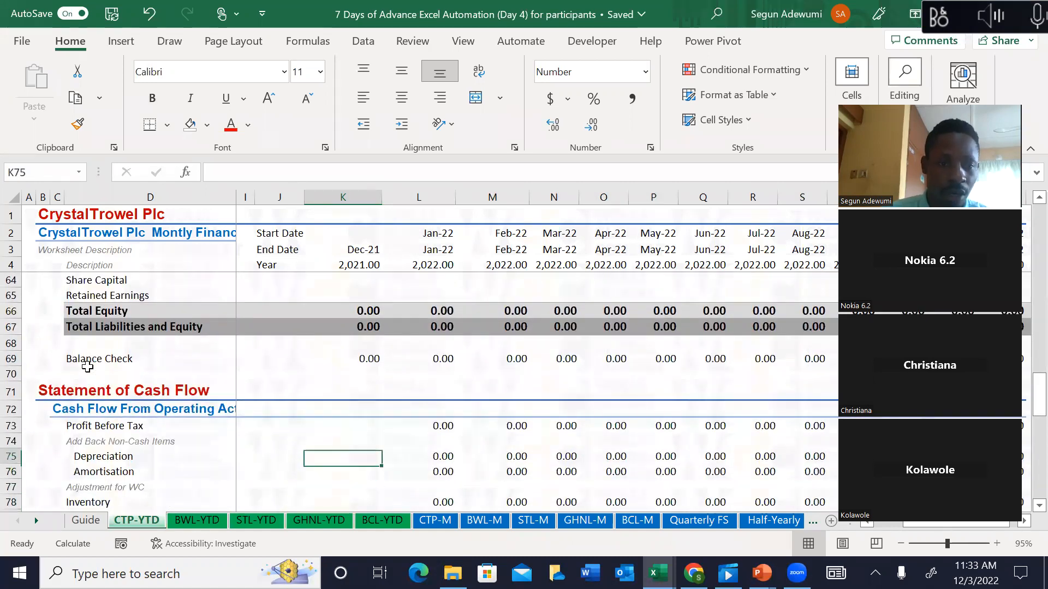
scroll(88, 367, "down", 1)
key("Up")
key("Up")
key("Up")
key("Up")
key("Up")
key("Up")
key("Up")
key("Up")
key("Up")
key("Up")
key("Up")
key("Up")
key("Up")
key("Up")
key("Up")
key("Up")
key("Up")
key("Up")
key("Up")
key("Up")
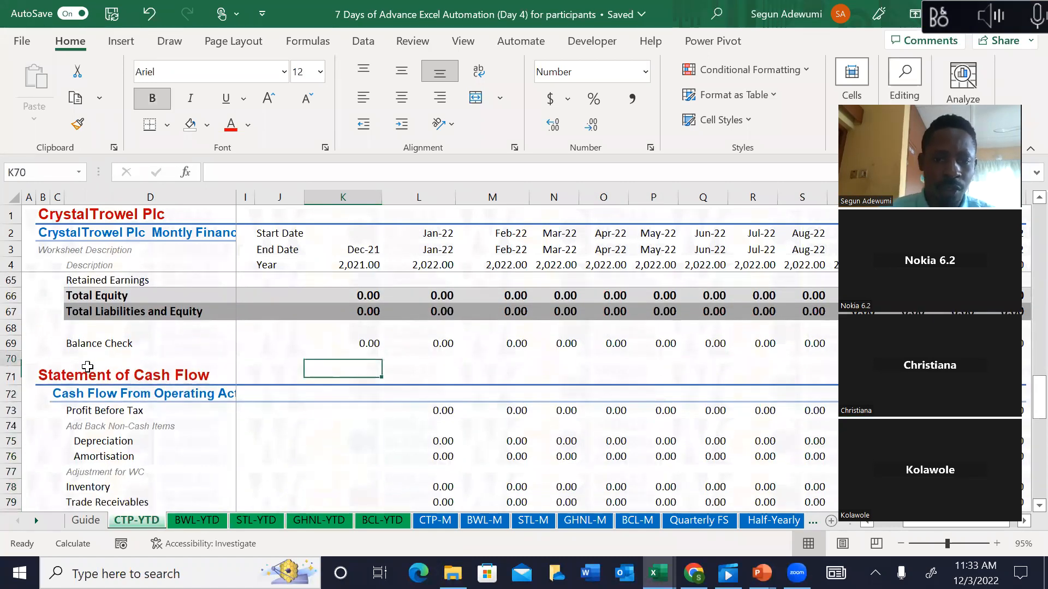
key("Up")
key("Up")
key("Up")
key("Up")
key("Up")
key("Up")
key("Up")
key("Up")
key("Up")
key("Up")
key("Up")
key("Up")
key("Up")
key("Up")
key("Up")
key("Up")
key("Up")
key("Up")
key("Up")
key("Up")
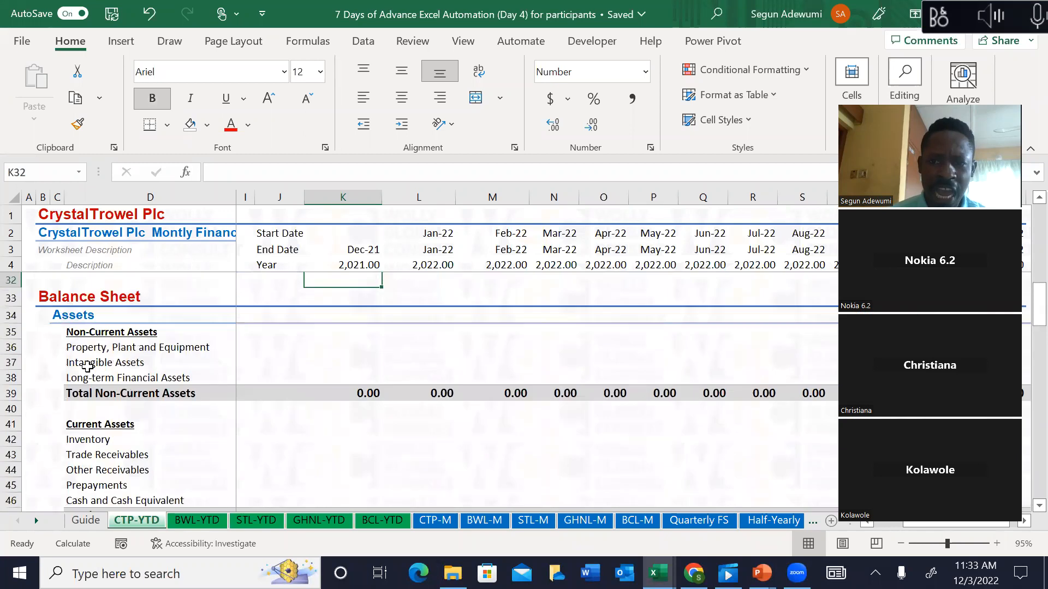
key("Up")
key("Up")
key("Up")
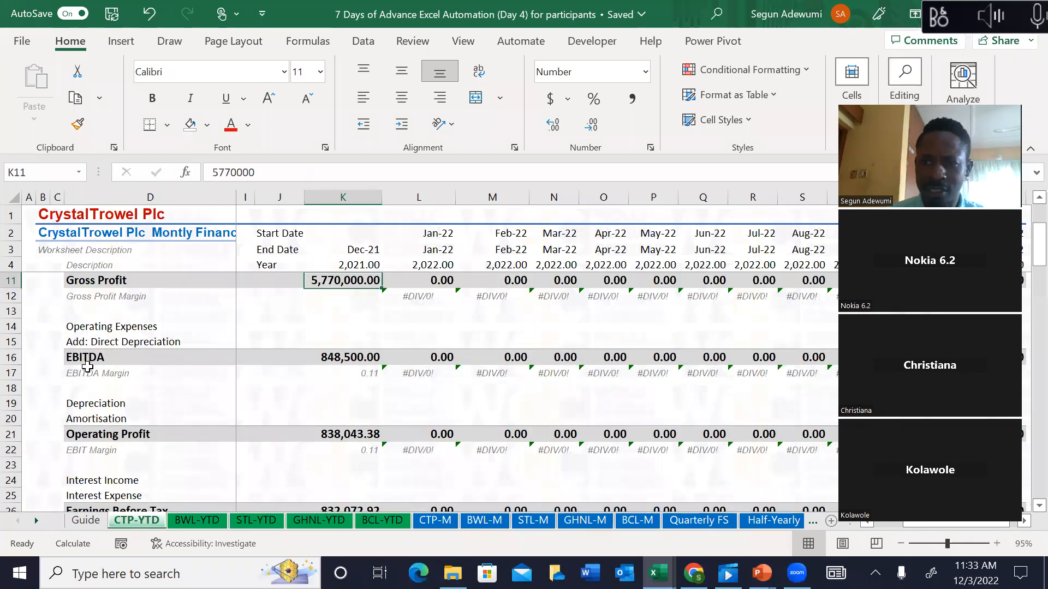
key("Up")
key("Up")
key("Up")
key("Up")
key("Up")
key("Up")
key("Up")
key("Up")
key("Up")
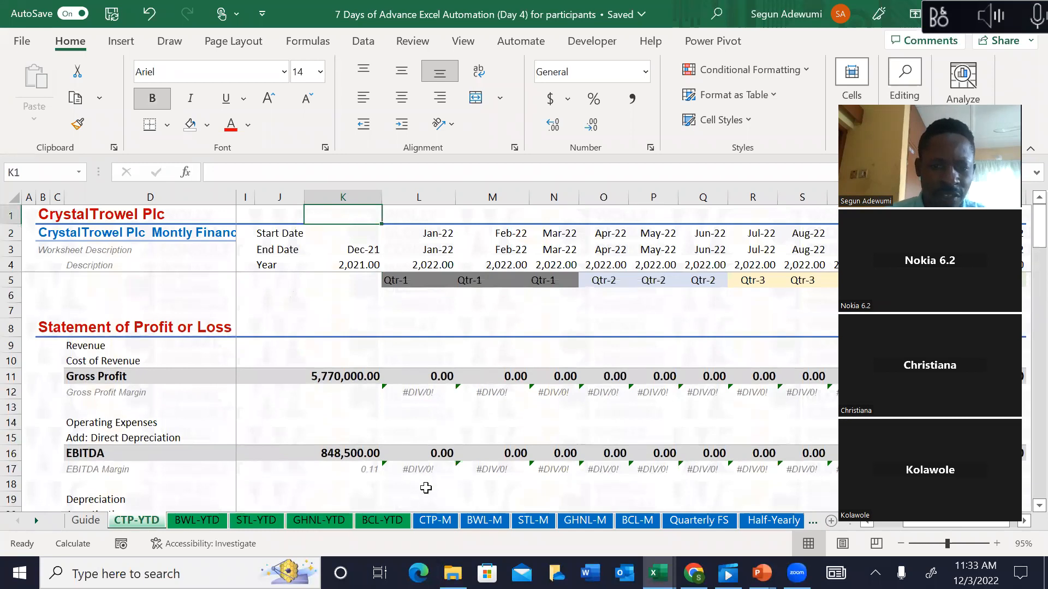
left_click(435, 520)
left_click(362, 349)
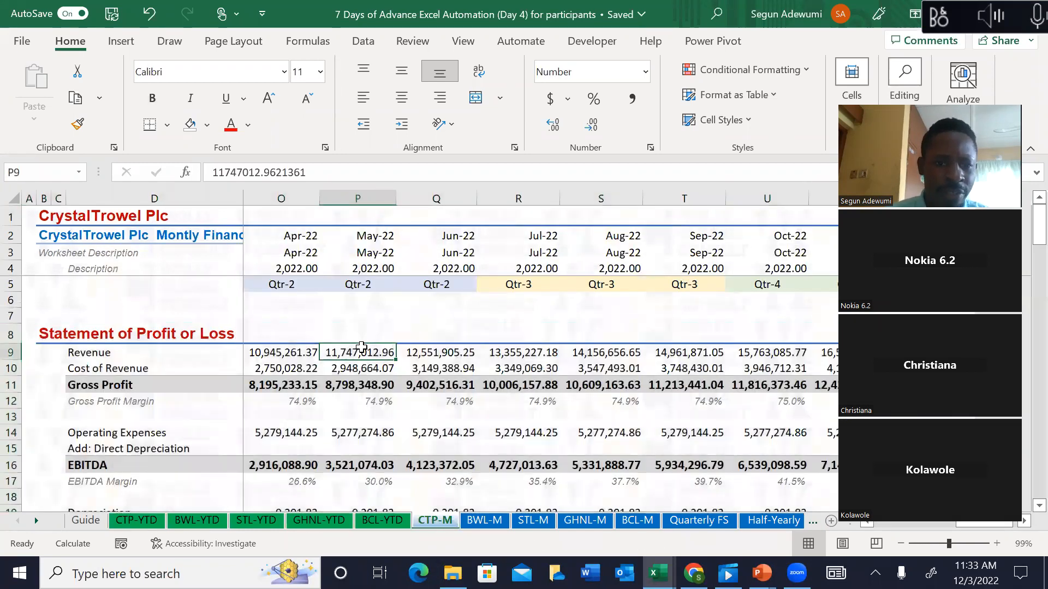
key("Left")
key("Left")
key("Left")
key("Up")
key("Up")
key("Left")
key("Left")
key("Left")
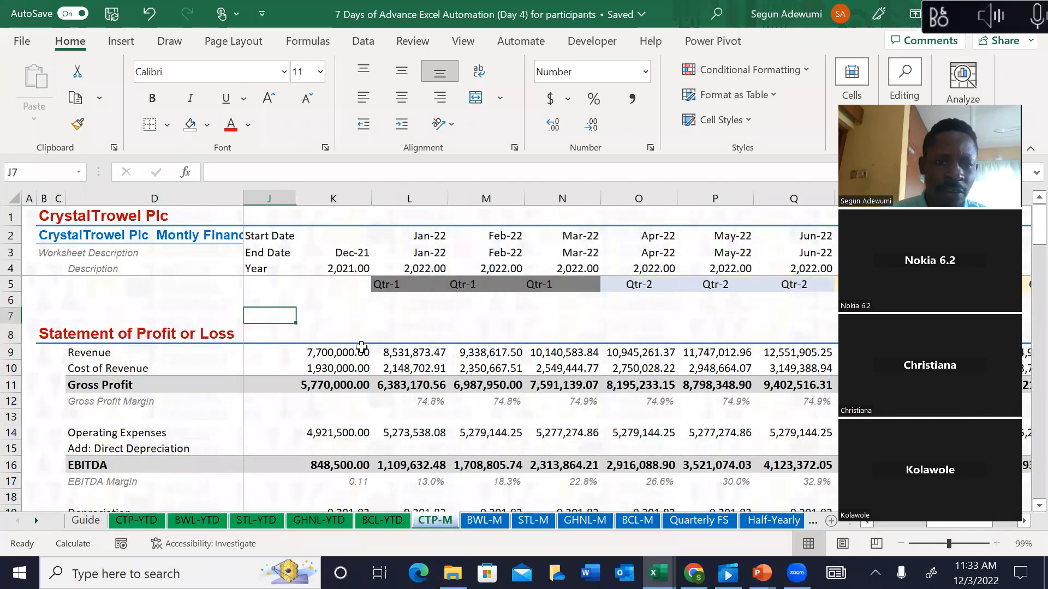
key("Left")
key("Left")
key("Right")
key("Right")
key("Right")
key("Right")
key("Left")
key("Down")
key("Down")
key("Right")
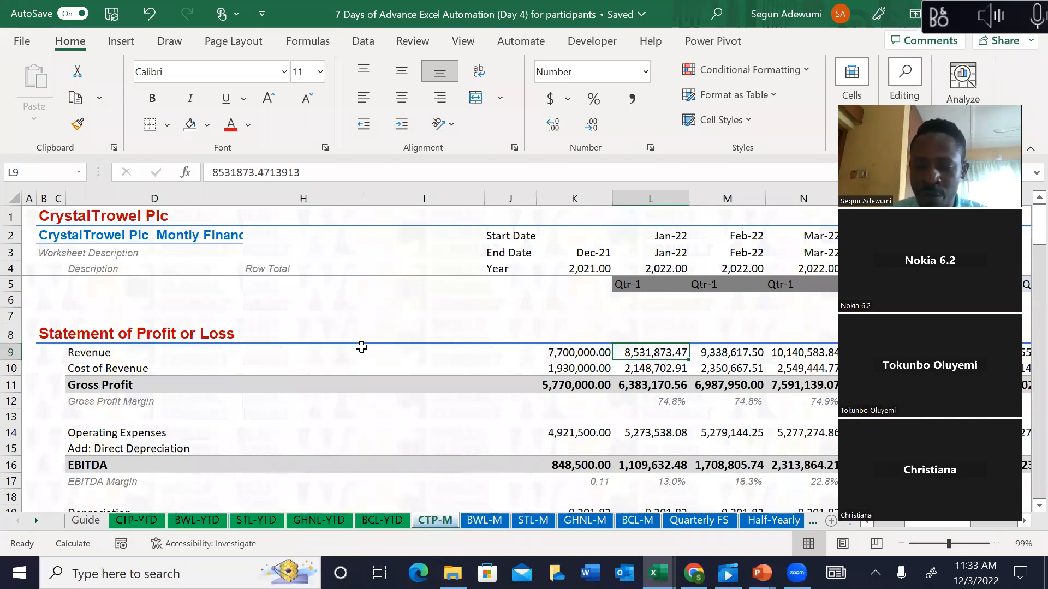
key("shift+Right")
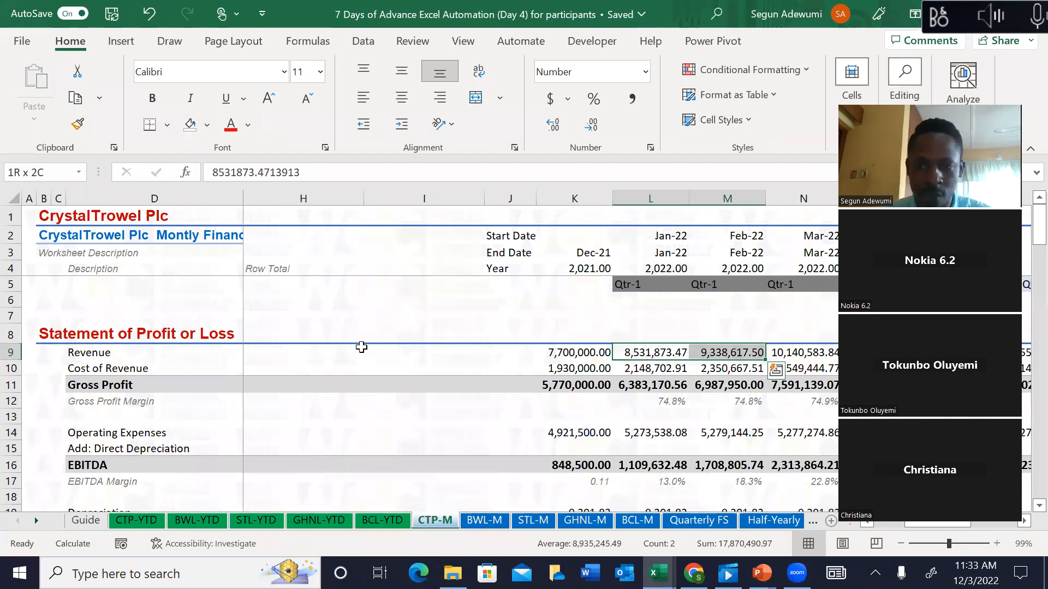
key("shift+Right")
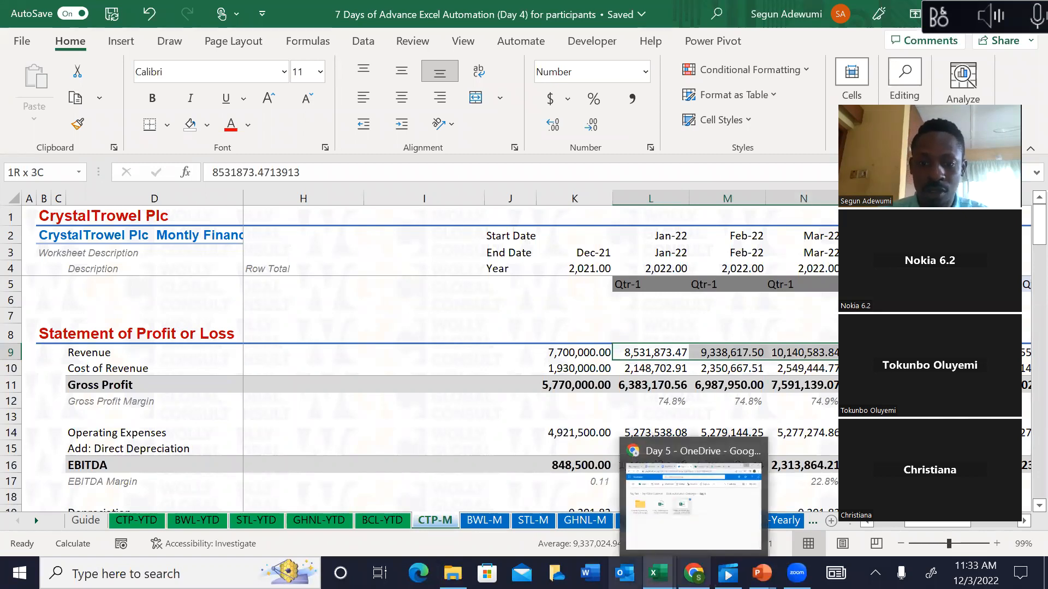
mouse_move(797, 573)
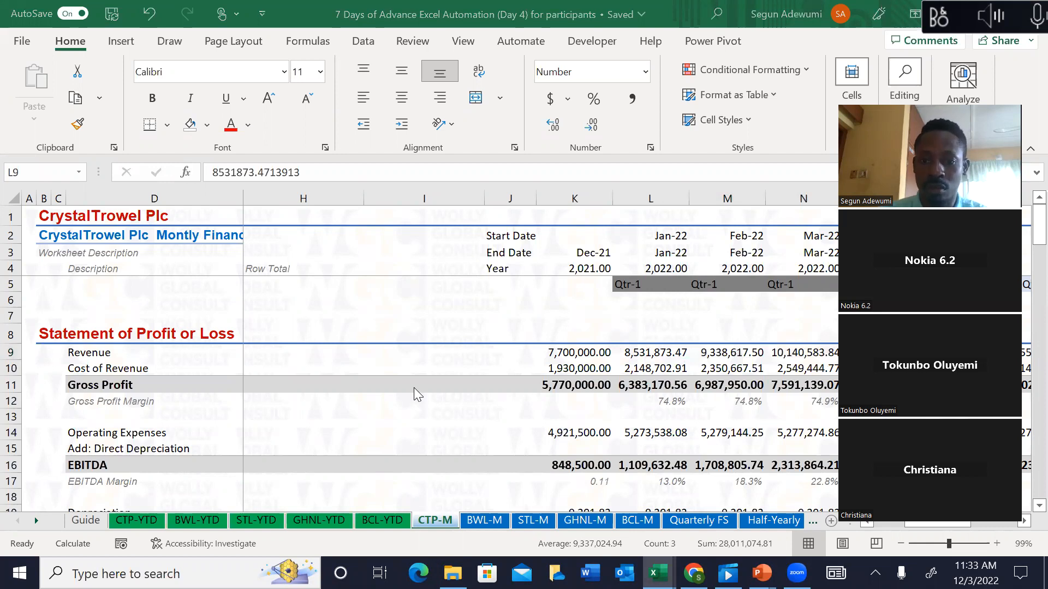
key("F2")
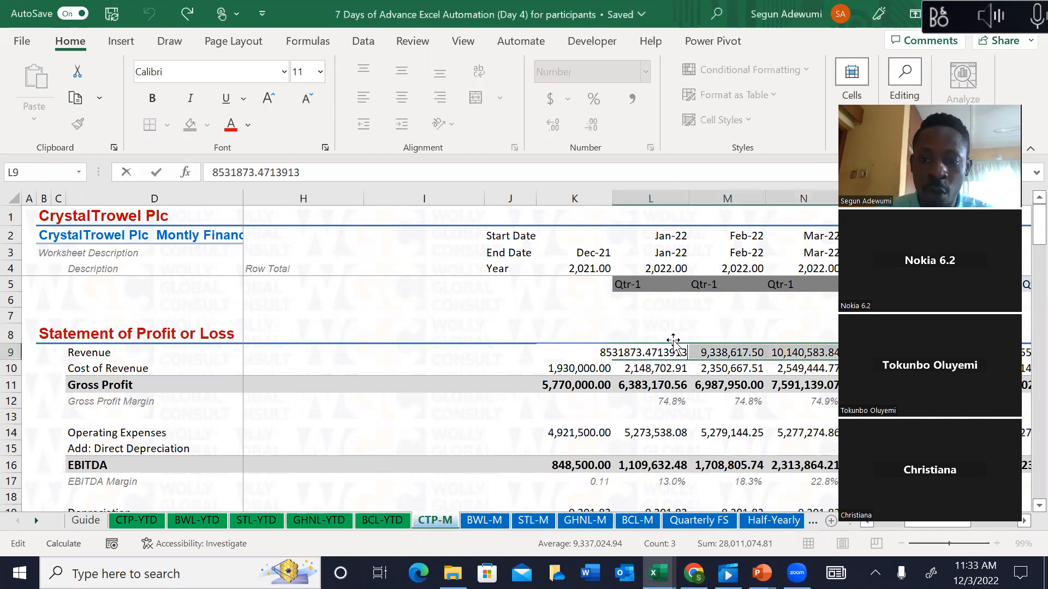
left_click(536, 362)
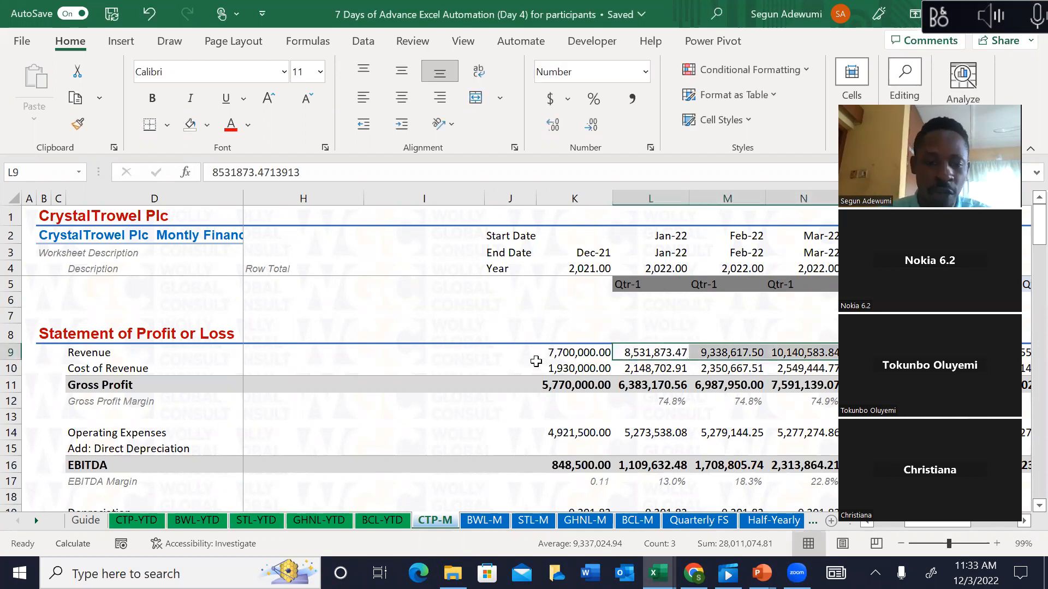
left_click(160, 522)
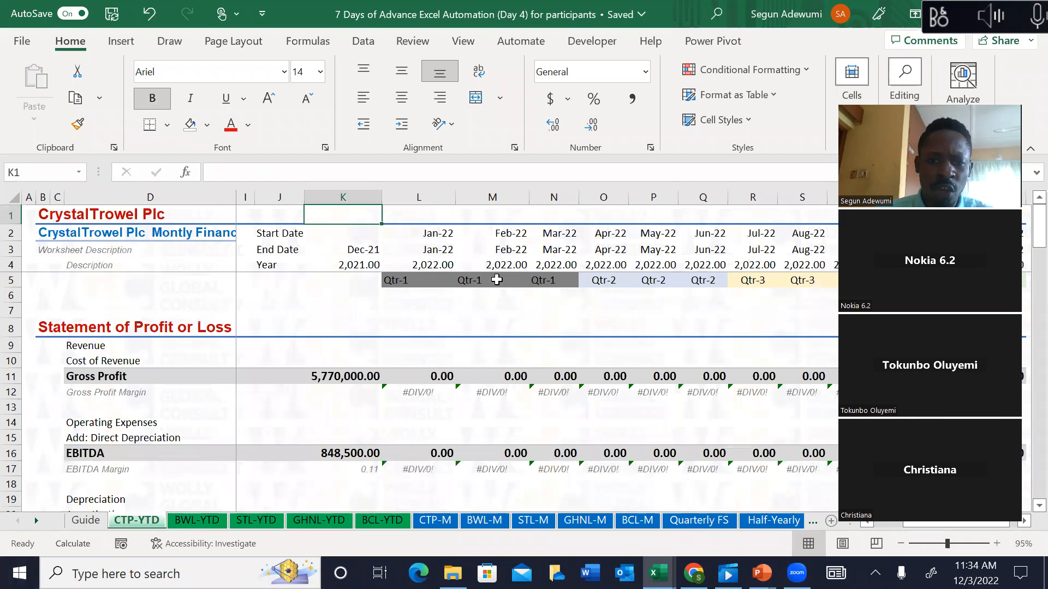
left_click(464, 358)
key("Down")
key("Down")
Step: In CTP-YTD L9, build the running-total formula =sum('CTP-M'!$L$9:L9)
key("Up")
key("Up")
key("Up")
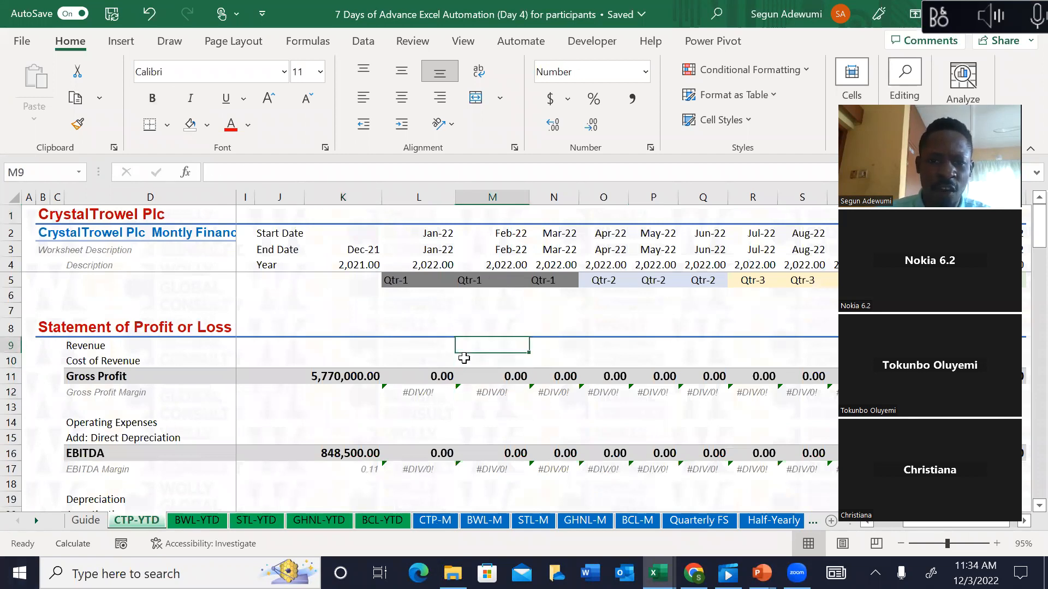
key("Left")
key("Left")
key("Left")
key("Left")
key("Left")
key("Left")
key("Left")
key("Right")
key("Right")
key("Right")
key("Right")
key("Right")
key("Right")
key("Right")
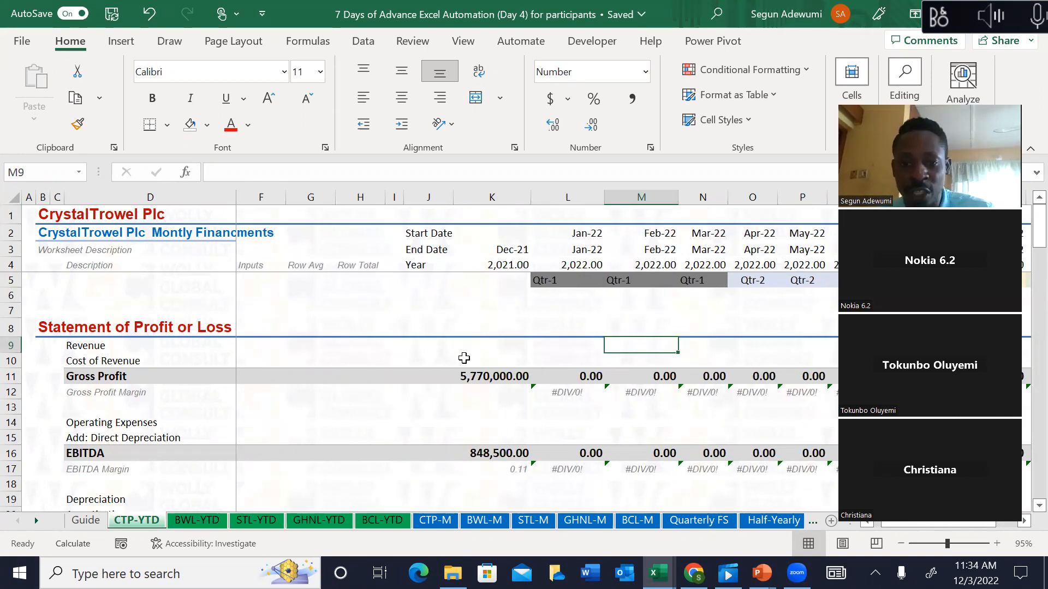
key("Left")
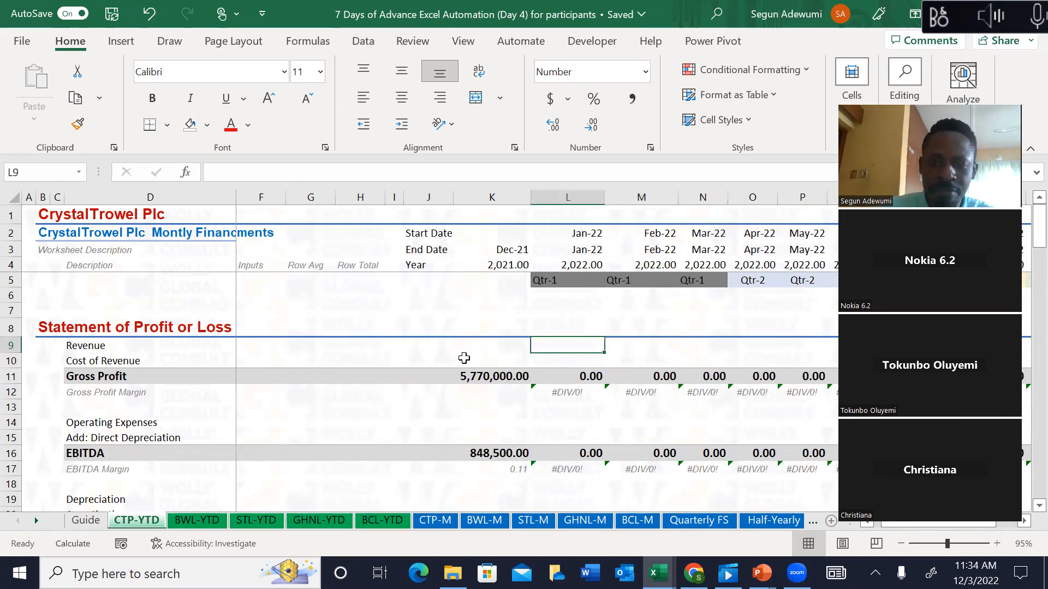
type("=sum(")
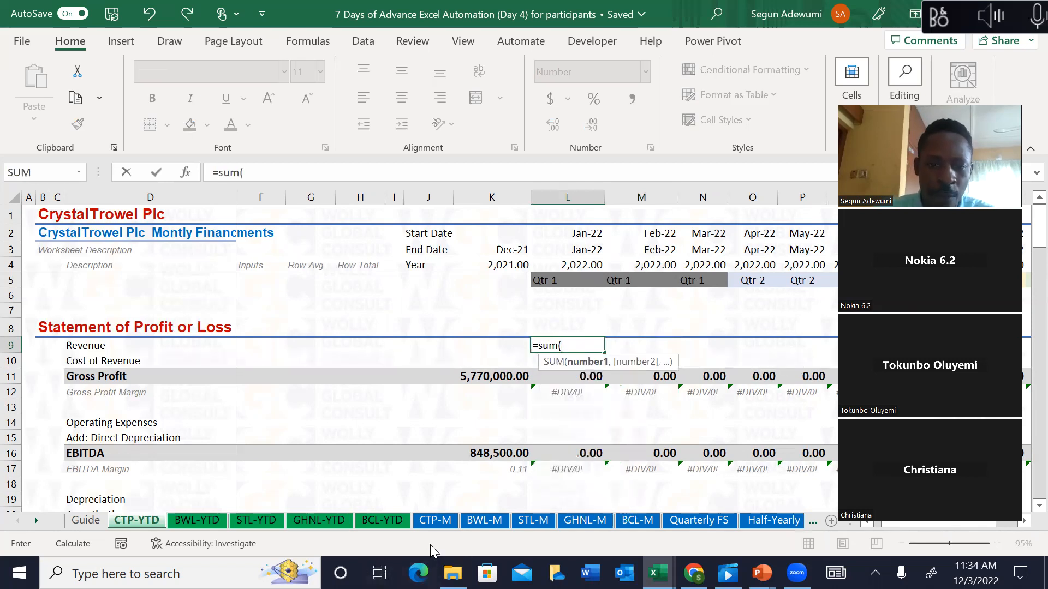
left_click(435, 521)
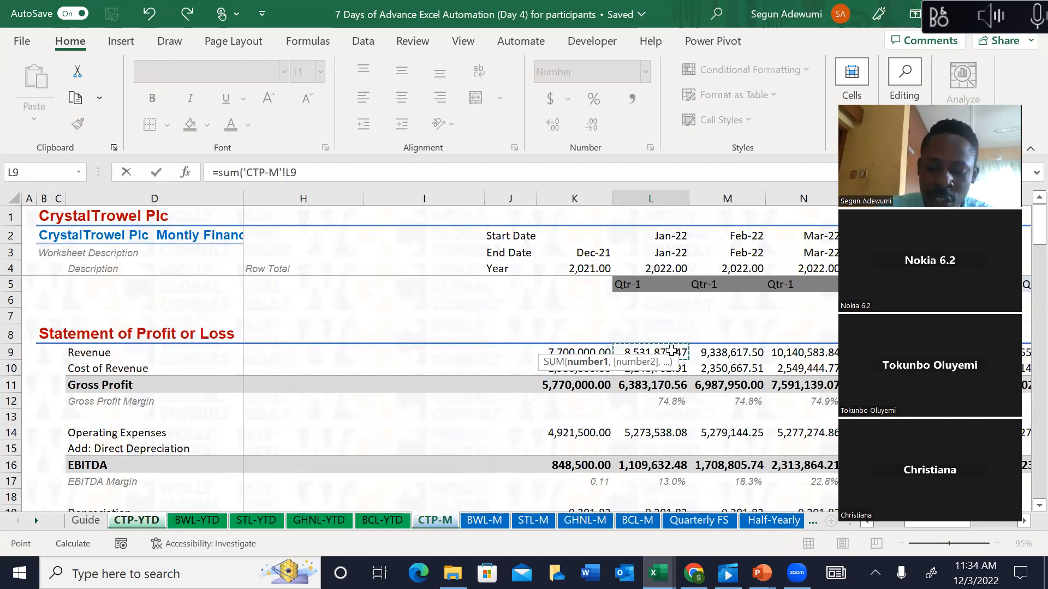
key("F8")
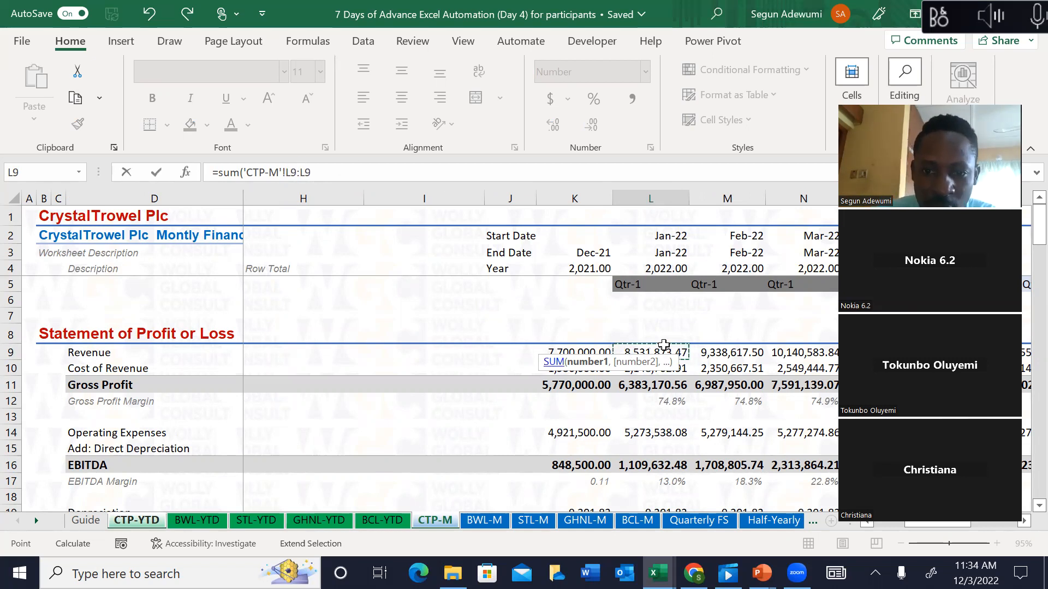
left_click(328, 172)
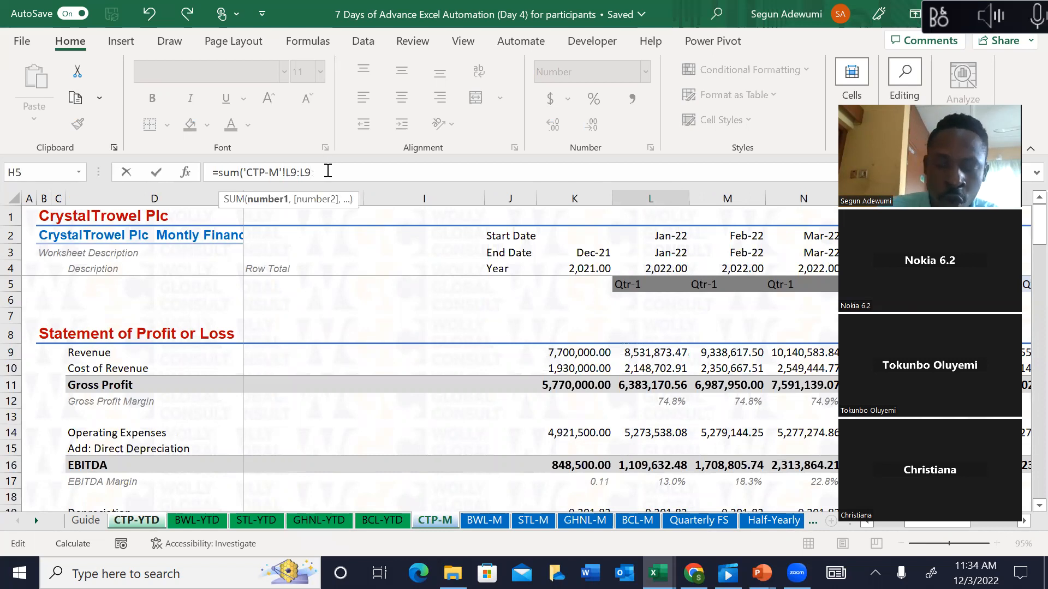
type(")")
left_click(298, 171)
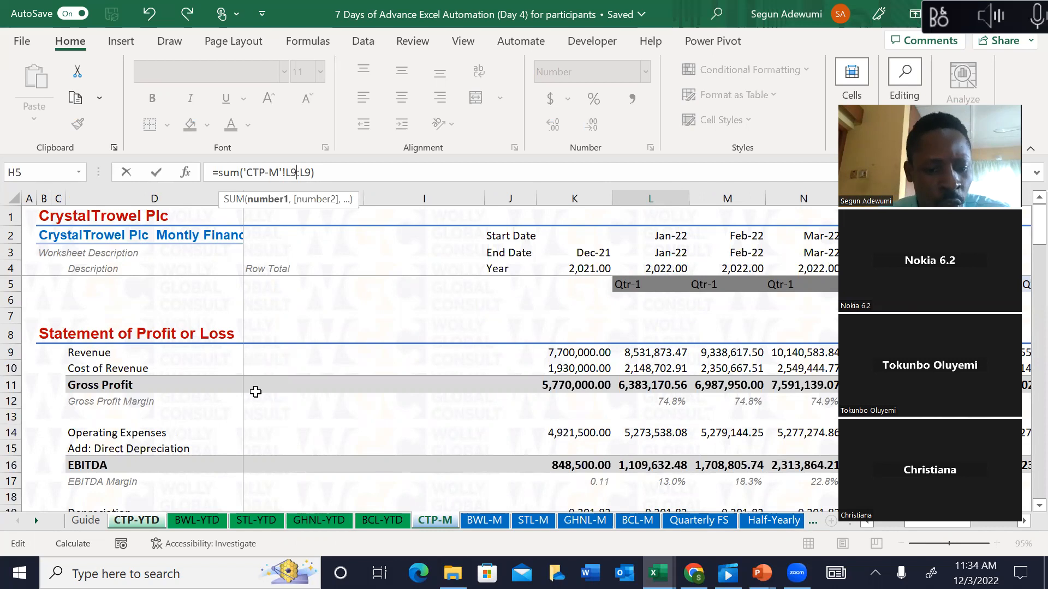
key("F4")
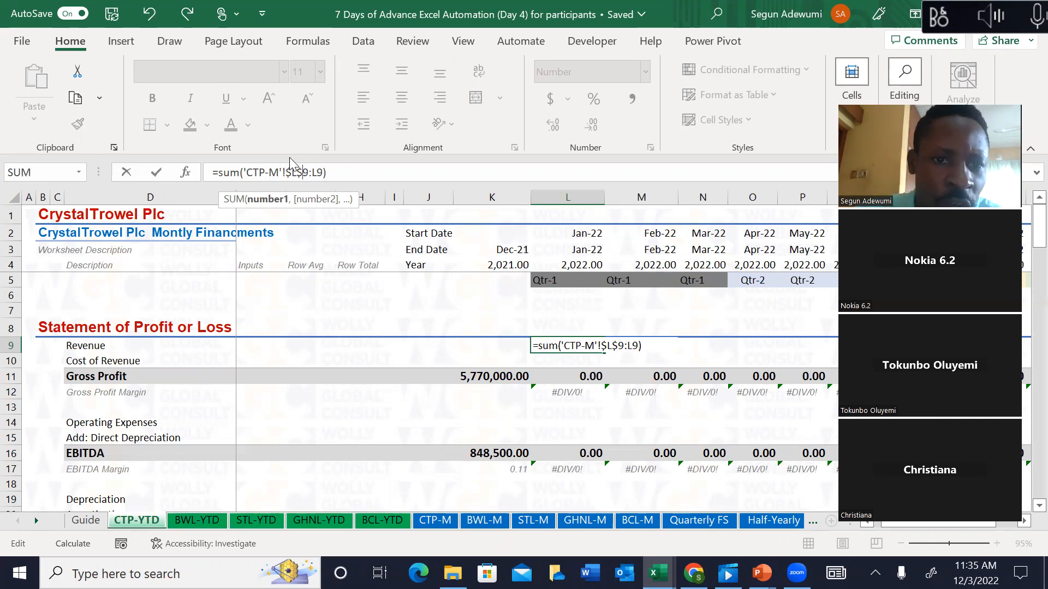
Step: Remove the row anchor so the formula reads =sum('CTP-M'!$L9:L9)
key("Delete")
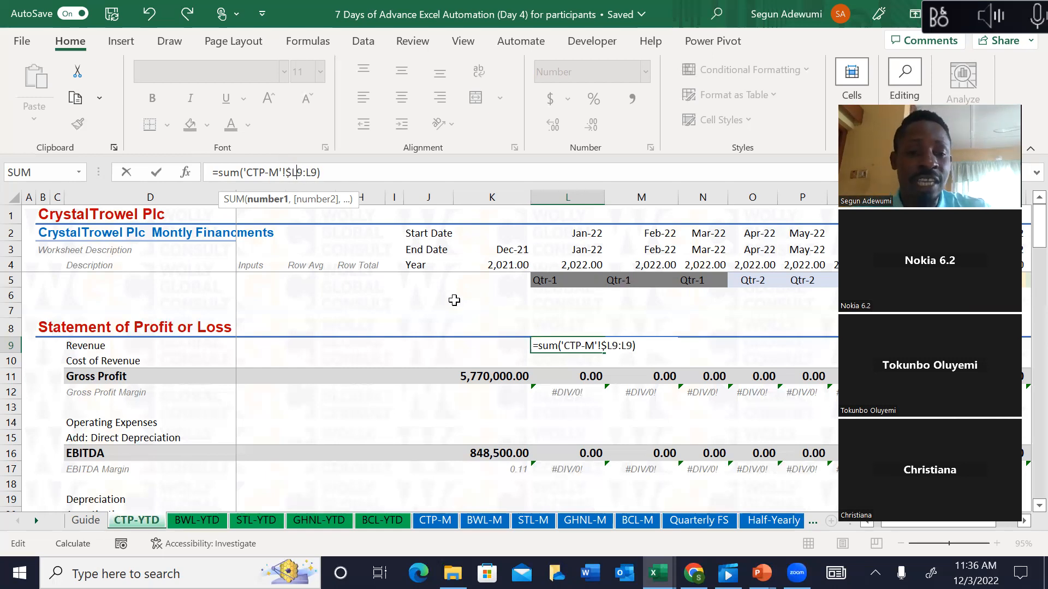
Step: Confirm the L9 running-total formula and fill it right across L9:W9
key("Return")
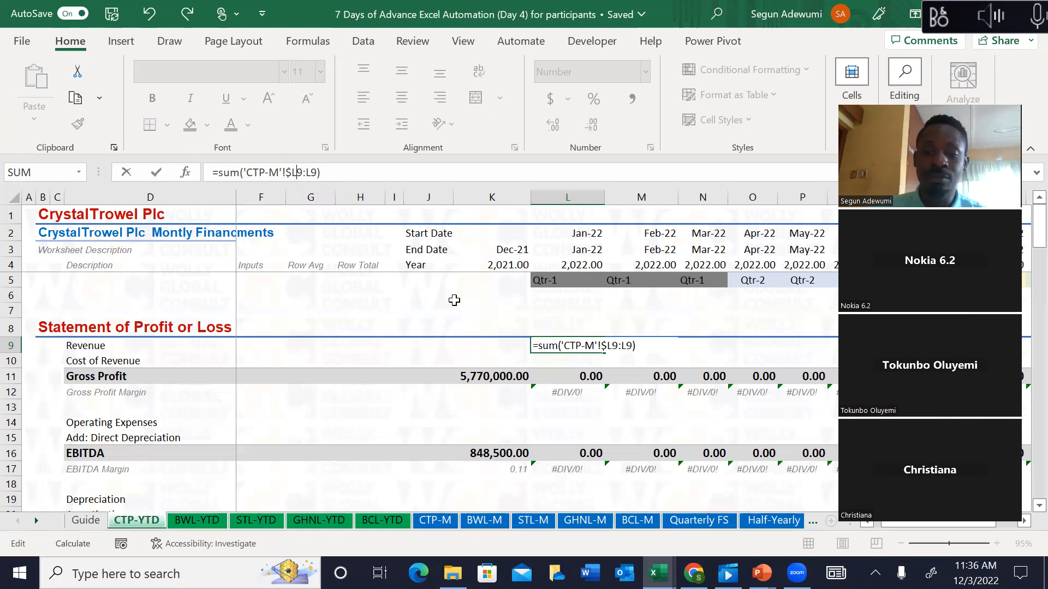
key("Up")
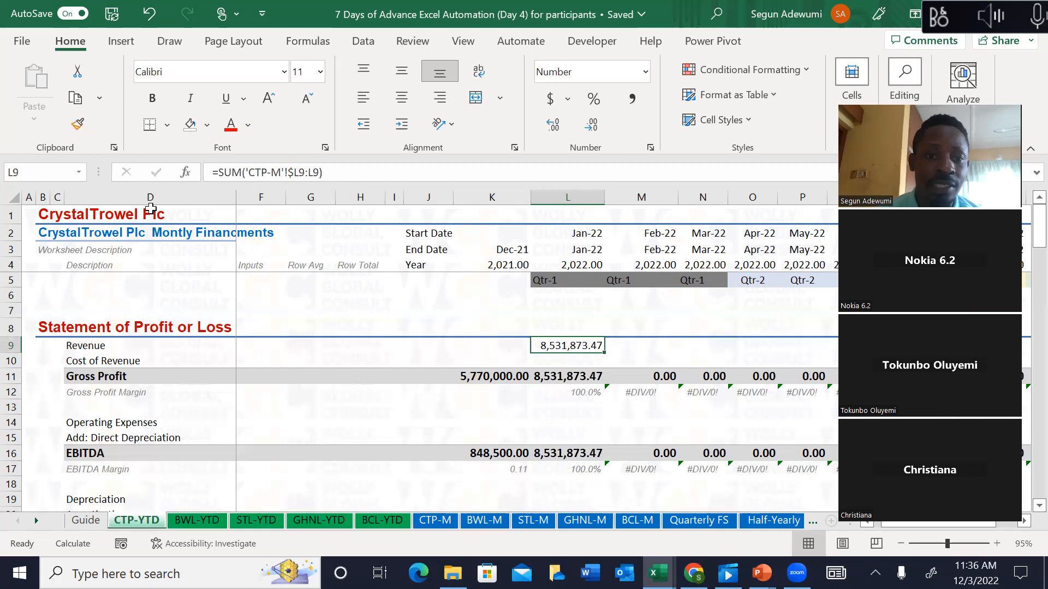
key("shift+Right")
key("shift+Right")
key("shift+Right")
key("shift+Right")
key("shift+Right")
key("shift+Right")
key("shift+Right")
key("shift+Right")
key("shift+Right")
key("shift+Right")
key("shift+Right")
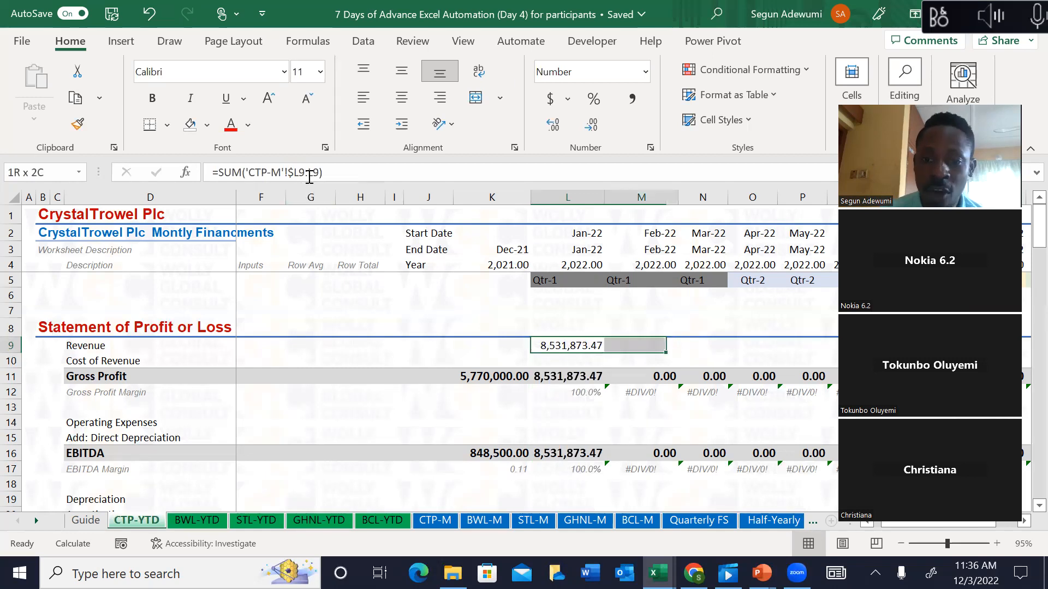
key("shift+Right")
key("shift+Right")
key("shift+Right")
key("shift+Right")
key("shift+Right")
key("shift+Right")
key("shift+Right")
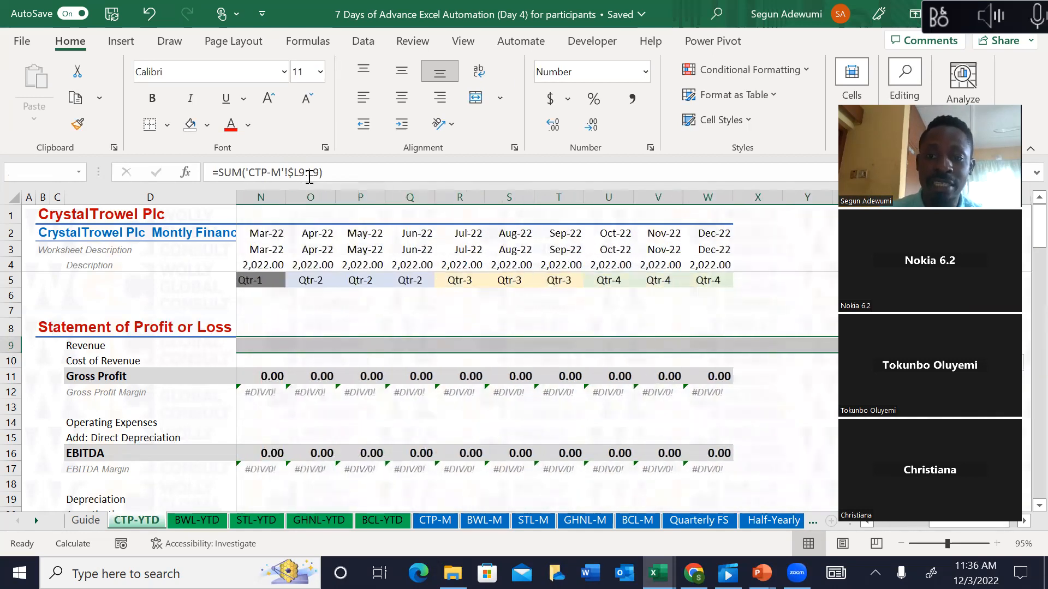
key("shift+Left")
key("shift+Left")
key("shift+Left")
key("shift+Left")
key("shift+Left")
key("shift+Left")
key("shift+Left")
key("shift+Left")
key("shift+Right")
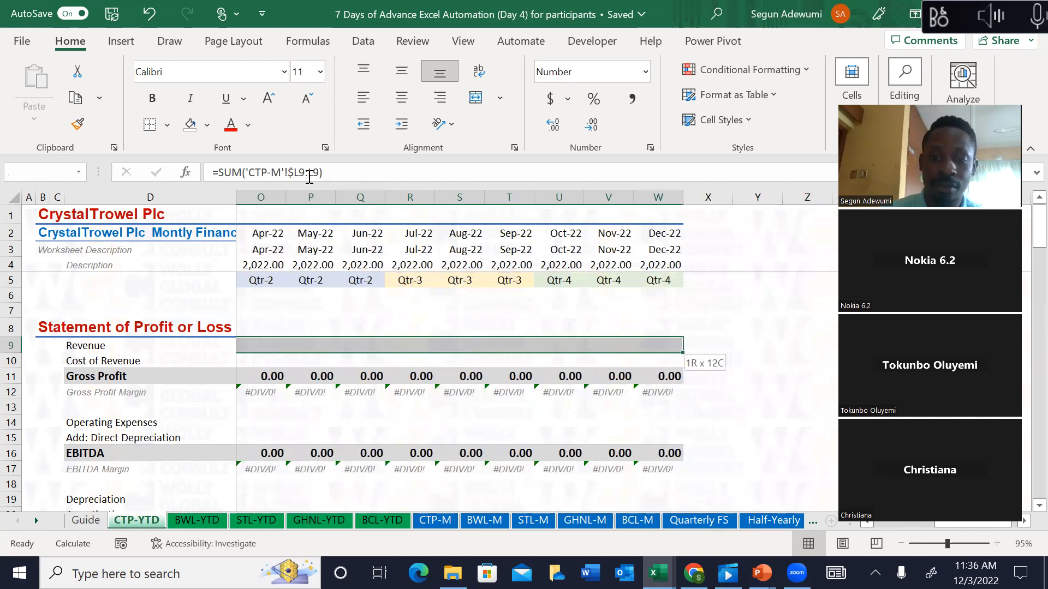
key("ctrl+r")
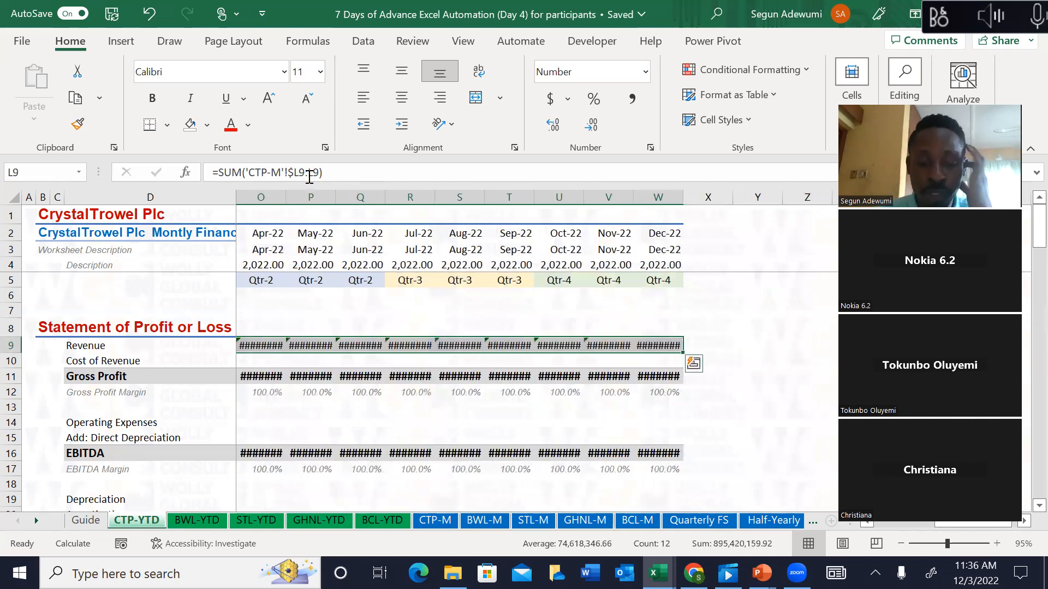
Step: Autofit the month columns and verify cumulative Revenue through Dec-22 reaches 155,432,446.83
key("alt+h")
key("o")
key("i")
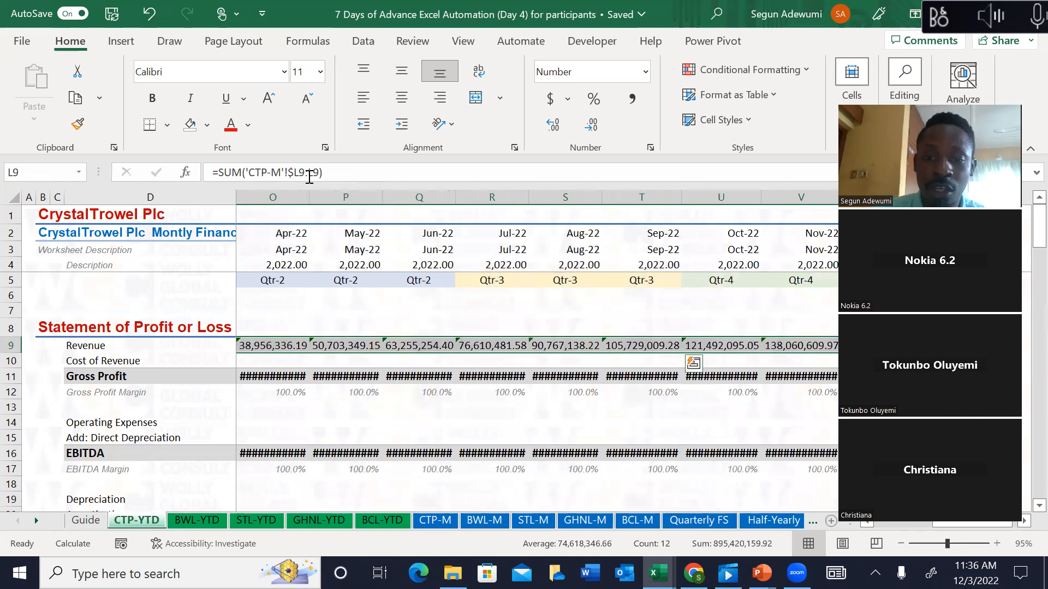
key("Down")
key("Up")
key("Up")
key("Left")
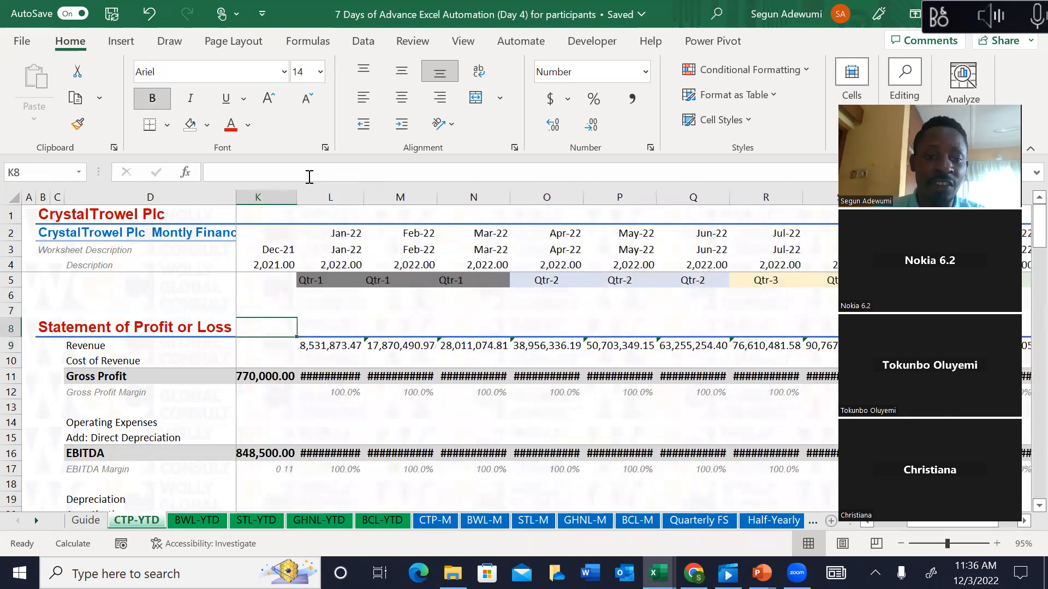
key("Left")
key("Right")
key("Right")
key("Right")
key("Down")
key("Down")
key("Up")
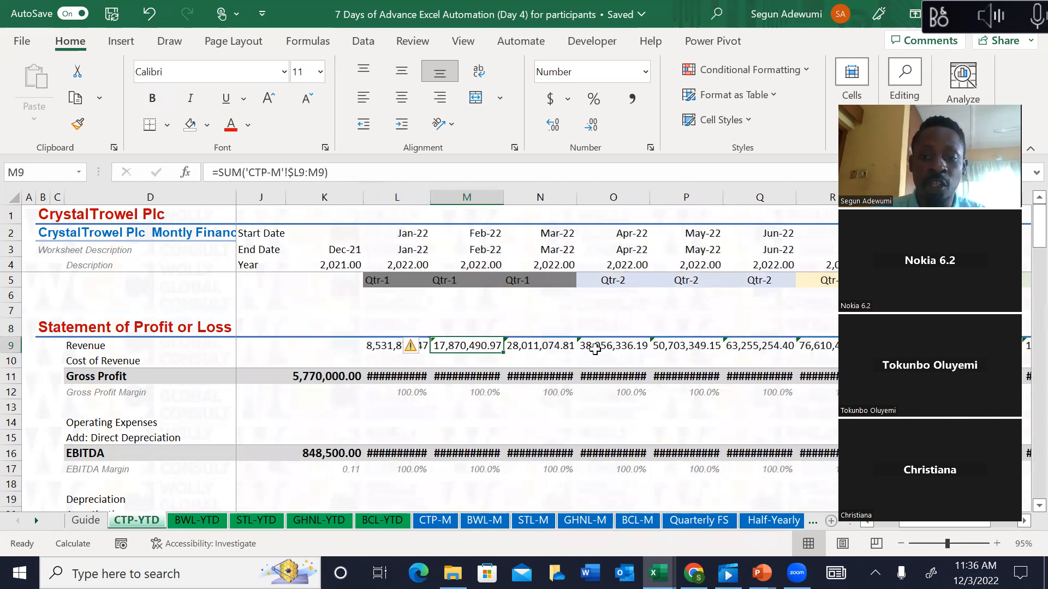
key("Right")
key("Right")
key("Right")
key("Right")
key("Right")
key("Right")
key("Right")
key("Right")
key("Right")
key("Right")
key("Right")
key("Right")
key("Right")
key("Right")
key("Right")
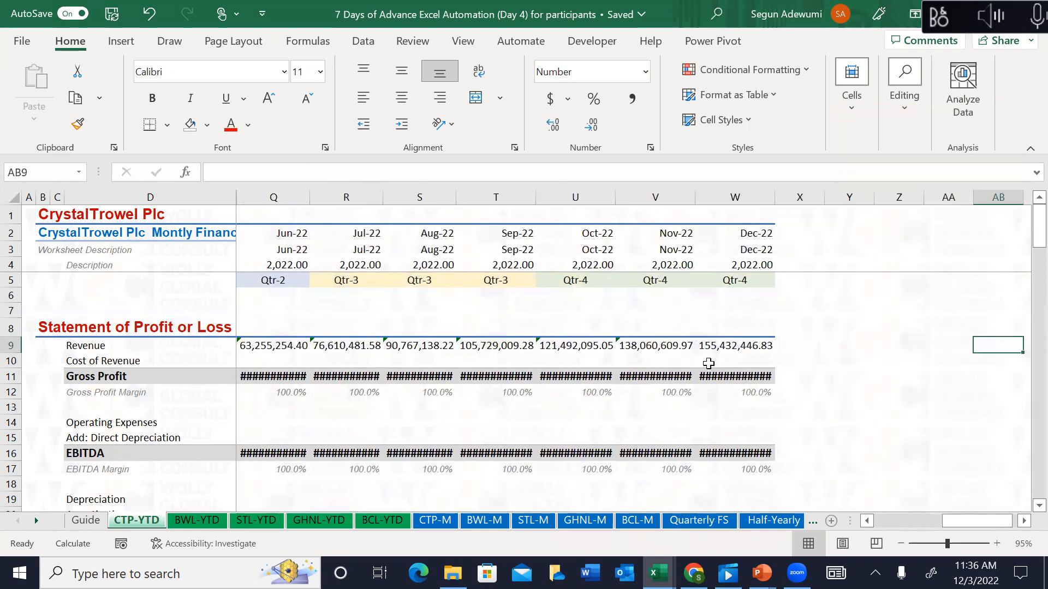
key("ctrl+Left")
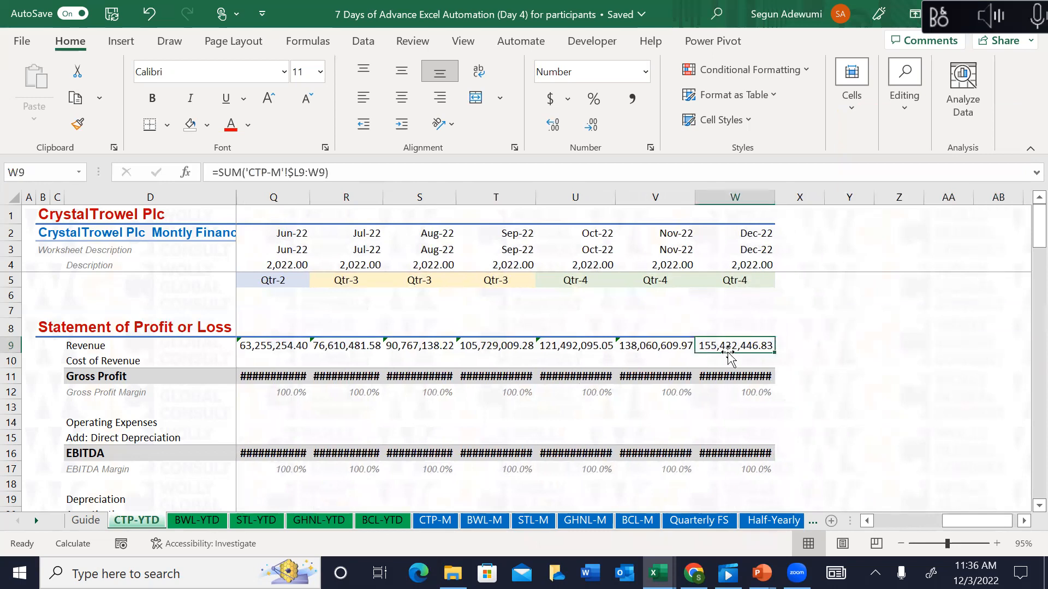
Step: Check the Jan-22 to Dec-22 Revenue total on the CTP-M monthly sheet
left_click(442, 523)
left_click(568, 352)
key("shift+Right")
key("shift+Right")
key("shift+Right")
key("shift+Right")
key("shift+Right")
key("shift+Right")
key("shift+Right")
key("shift+Right")
key("shift+Right")
key("shift+Right")
key("shift+Right")
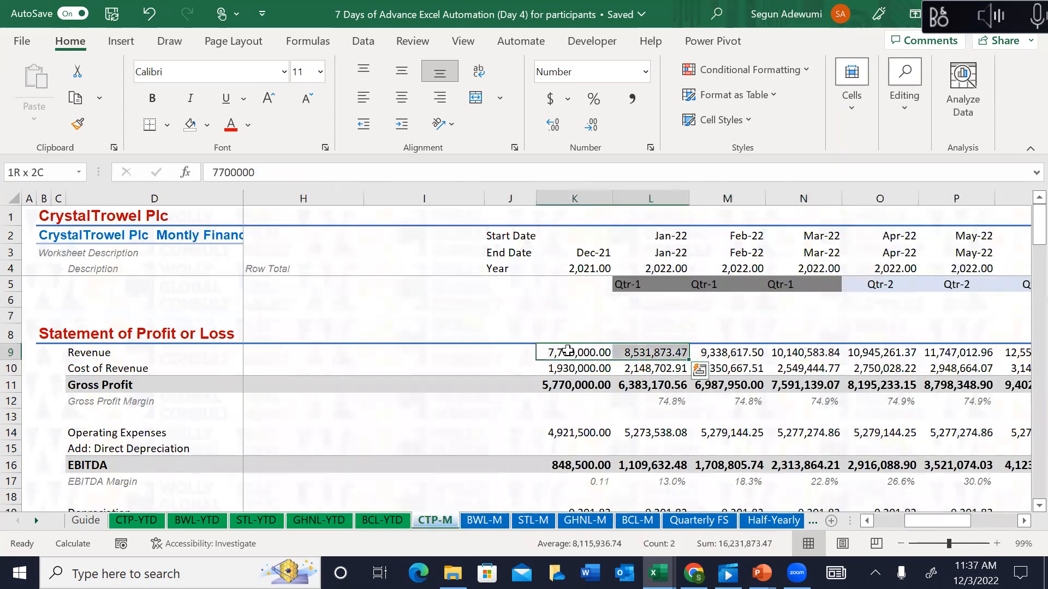
key("shift+Right")
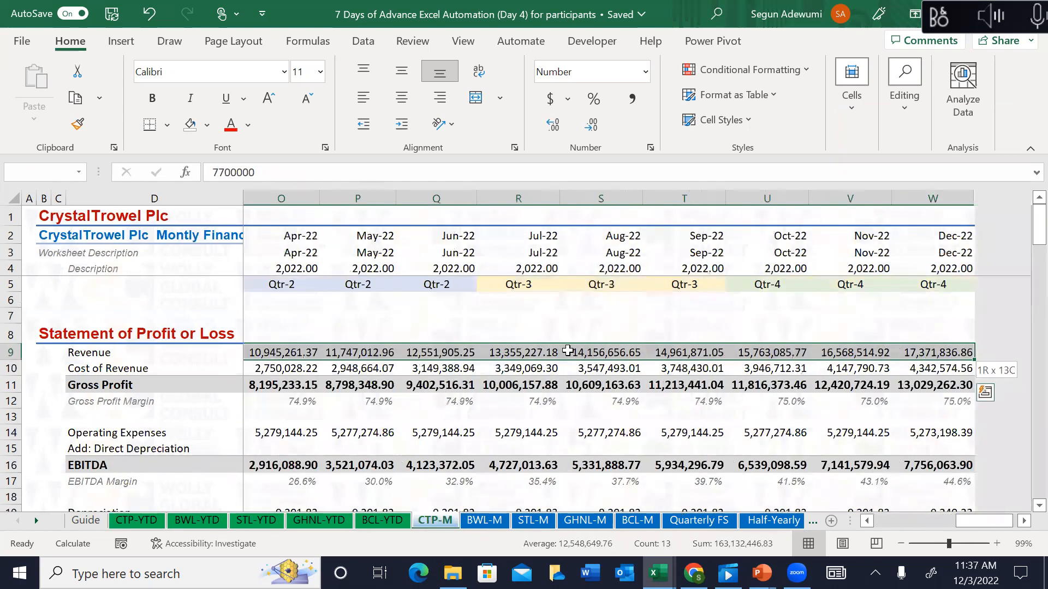
left_click(382, 402)
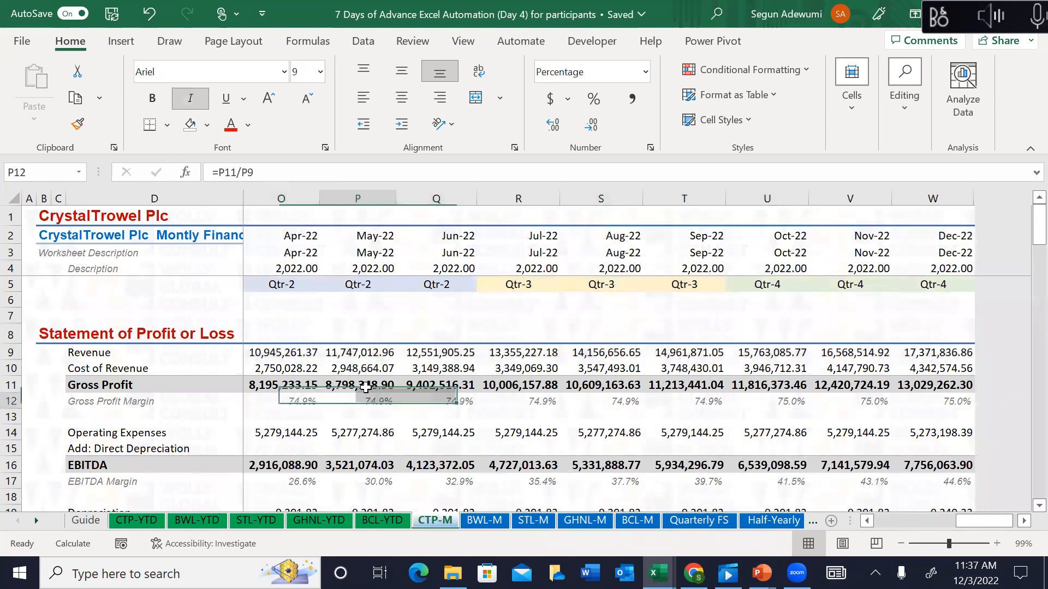
left_click(295, 350)
key("ctrl+Left")
key("Right")
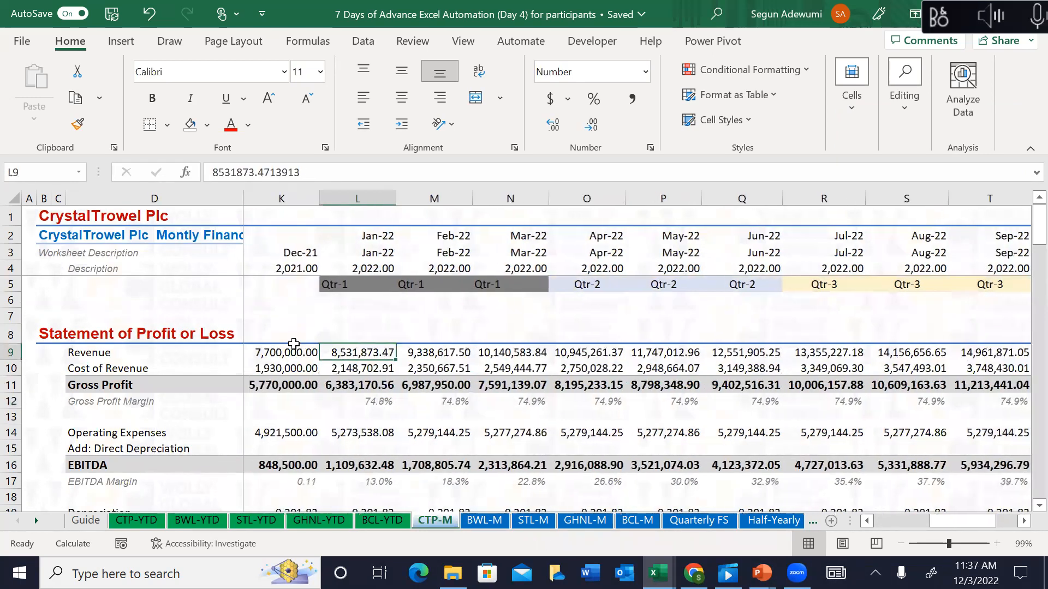
key("shift+Right")
key("shift+Right")
key("shift+Right")
key("shift+Right")
key("shift+Right")
key("shift+Right")
key("shift+Right")
key("shift+Right")
key("shift+Right")
key("shift+Right")
key("shift+Right")
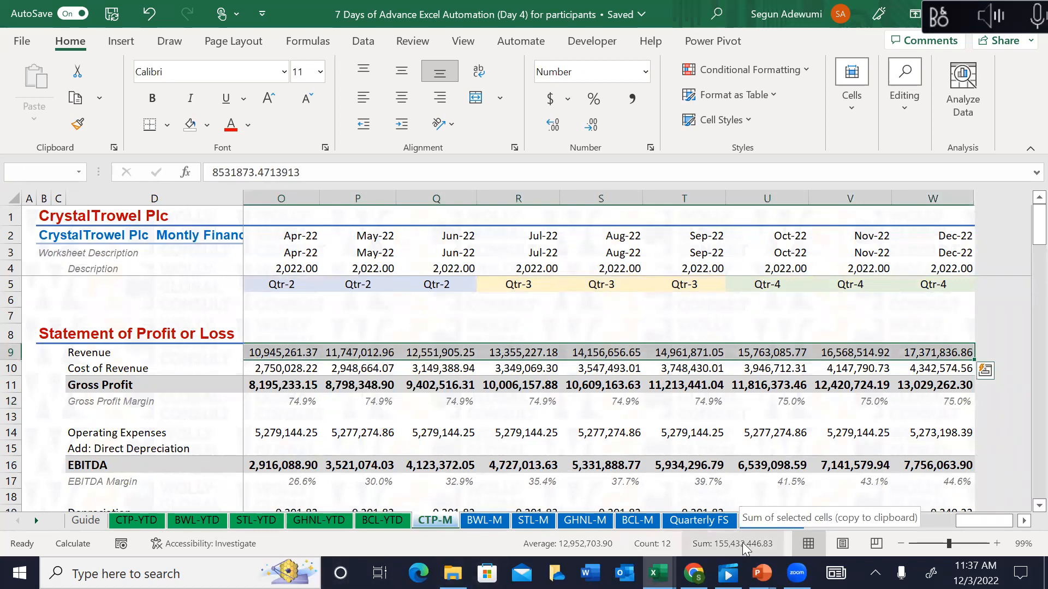
Step: Review the cumulative Revenue formulas along the CTP-YTD Revenue row, including Mar-22
left_click(136, 520)
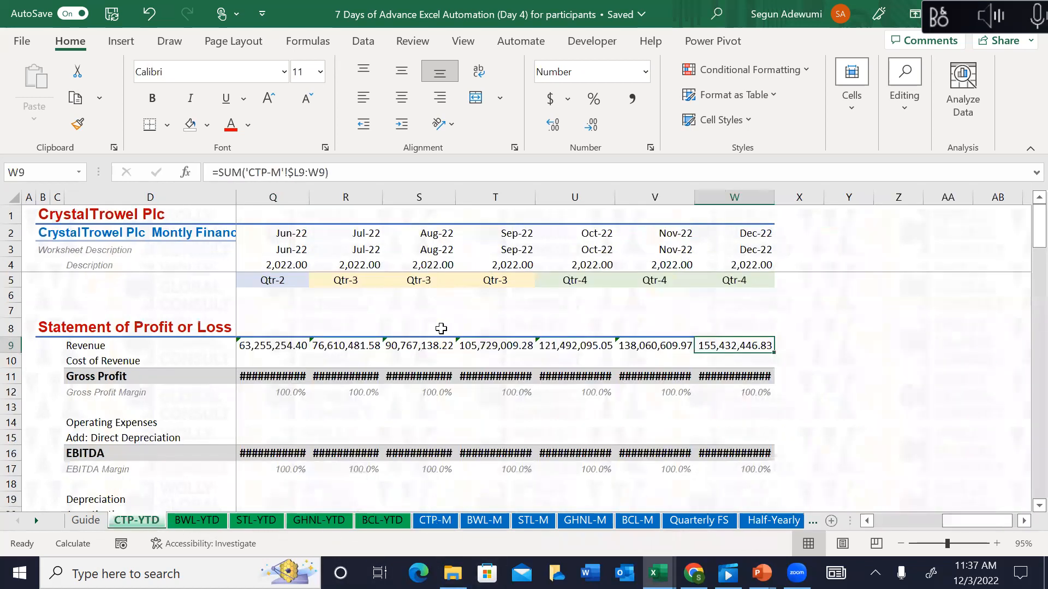
left_click(391, 350)
key("ctrl+Left")
key("Left")
key("Left")
key("Left")
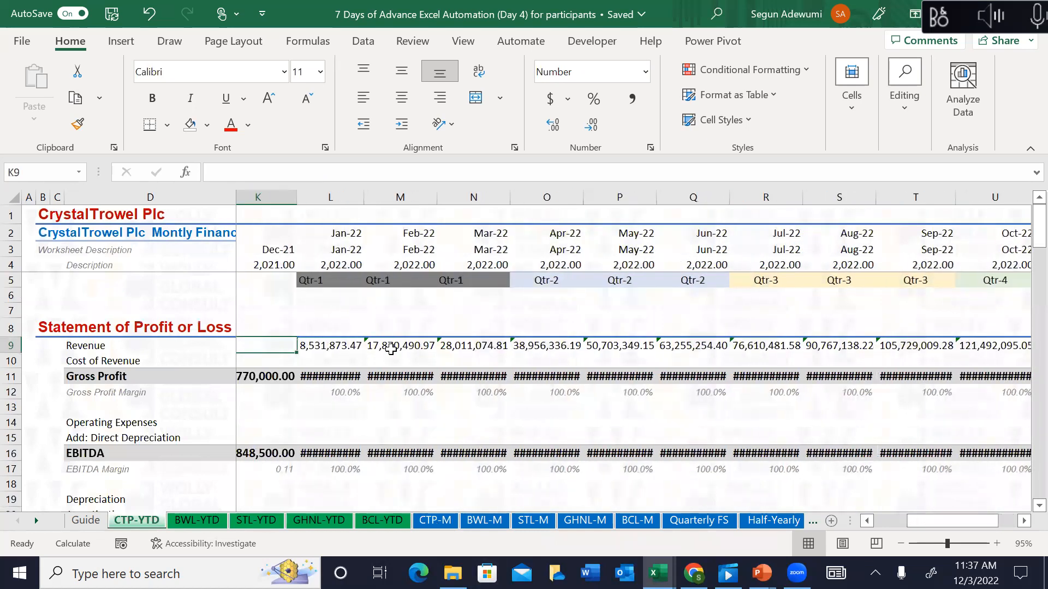
key("Right")
key("Right")
key("Right")
key("Right")
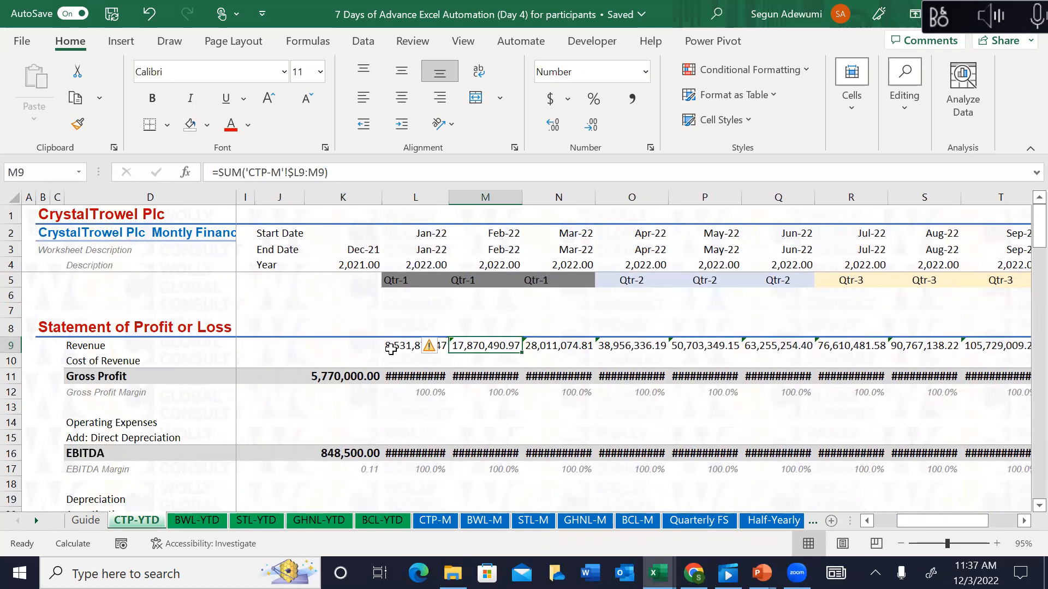
key("Right")
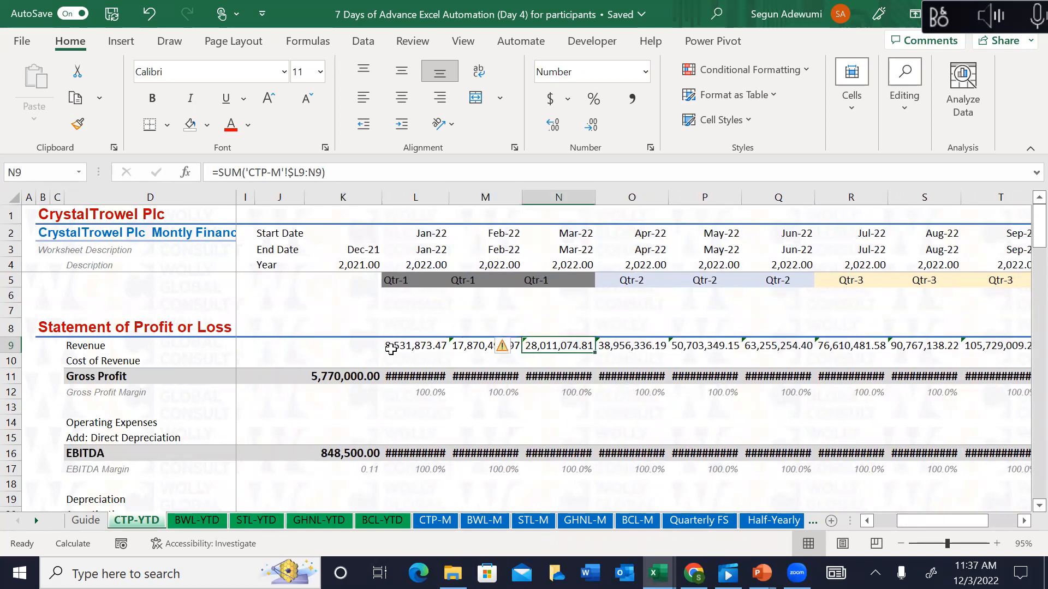
key("Right")
key("Right")
key("Right")
key("Right")
key("Right")
key("Right")
key("Right")
key("Right")
key("Right")
key("Right")
key("Right")
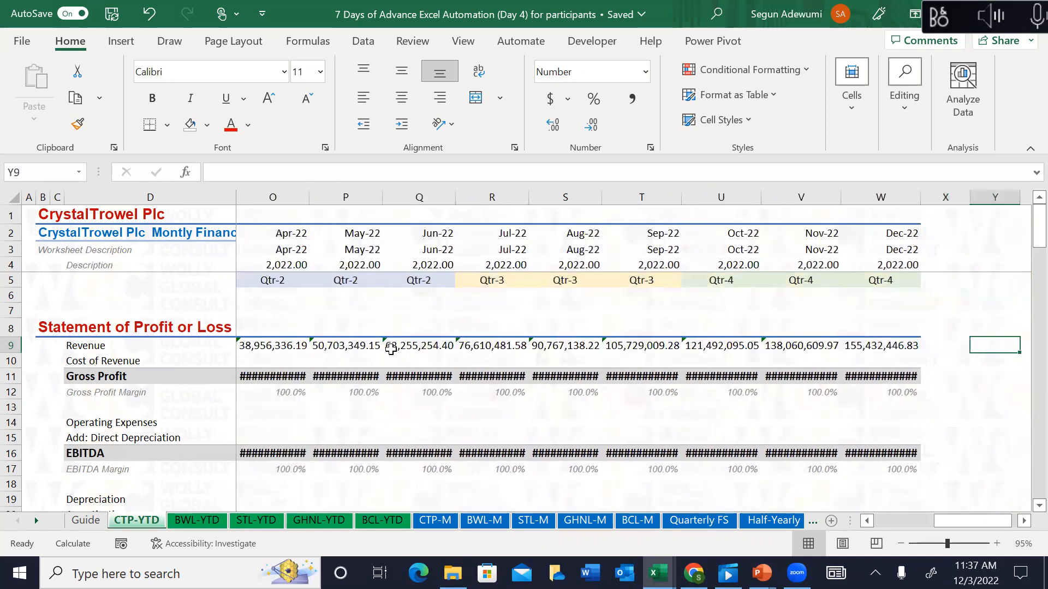
Step: Hide the unused columns from X to the sheet's last column on CTP-YTD
left_click(941, 197)
key("ctrl+shift+Right")
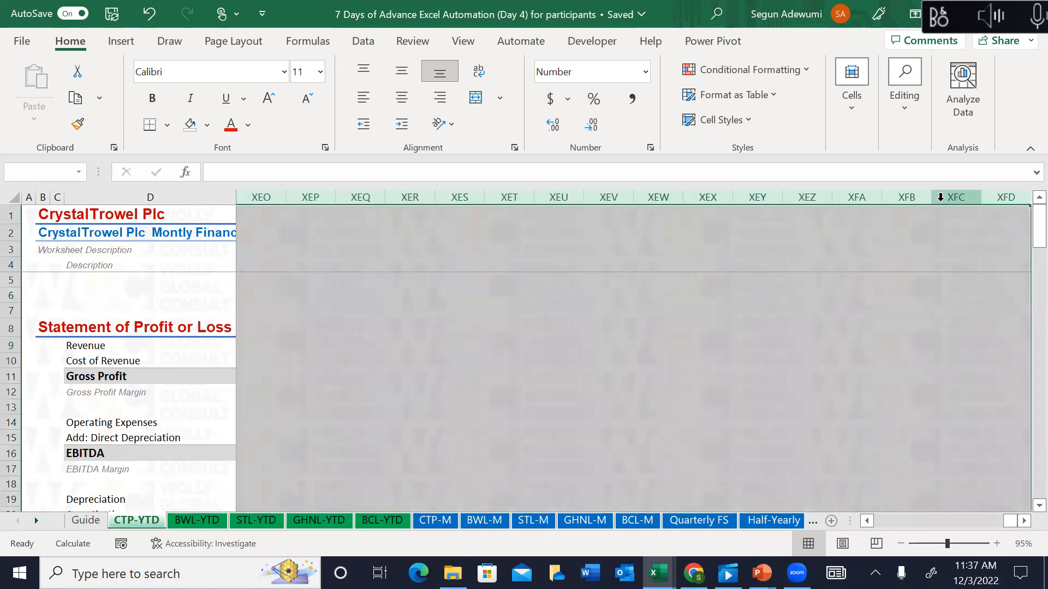
key("ctrl+0")
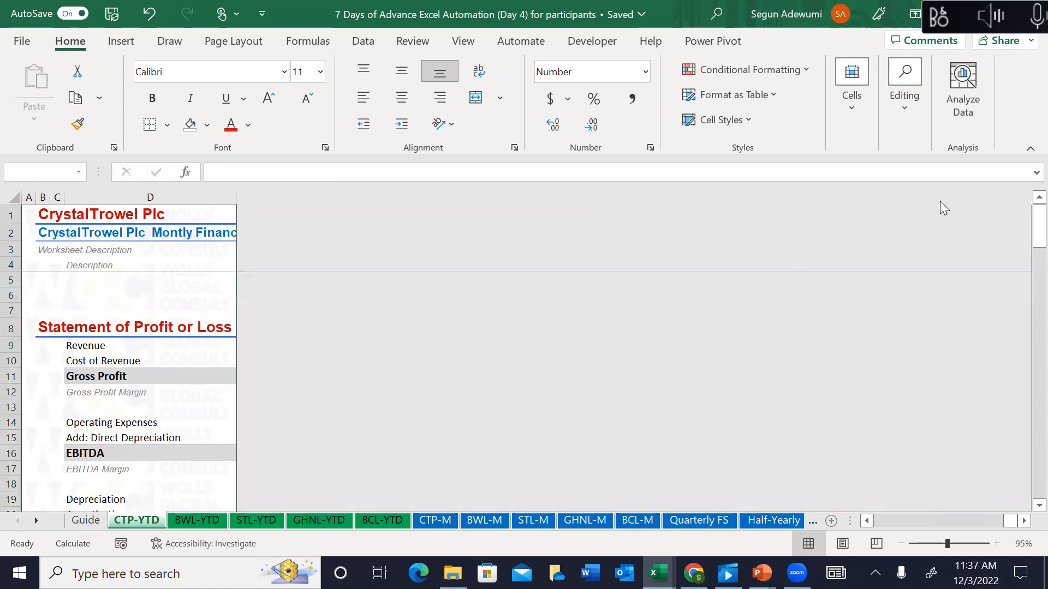
left_click(213, 330)
key("Right")
key("Right")
key("Right")
key("Right")
key("Right")
key("Right")
key("Right")
key("Right")
key("Right")
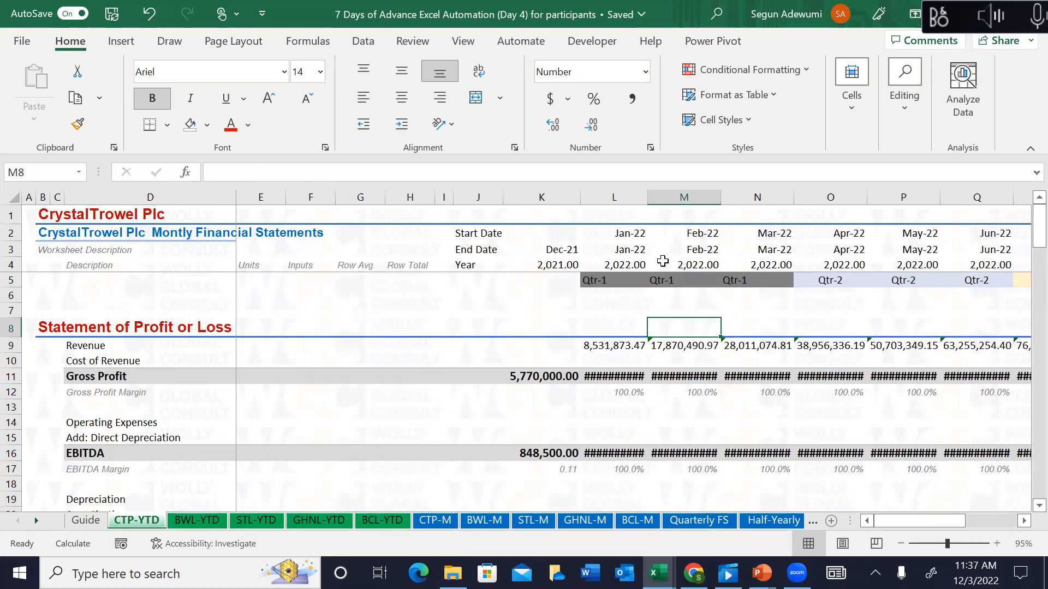
key("alt+Tab")
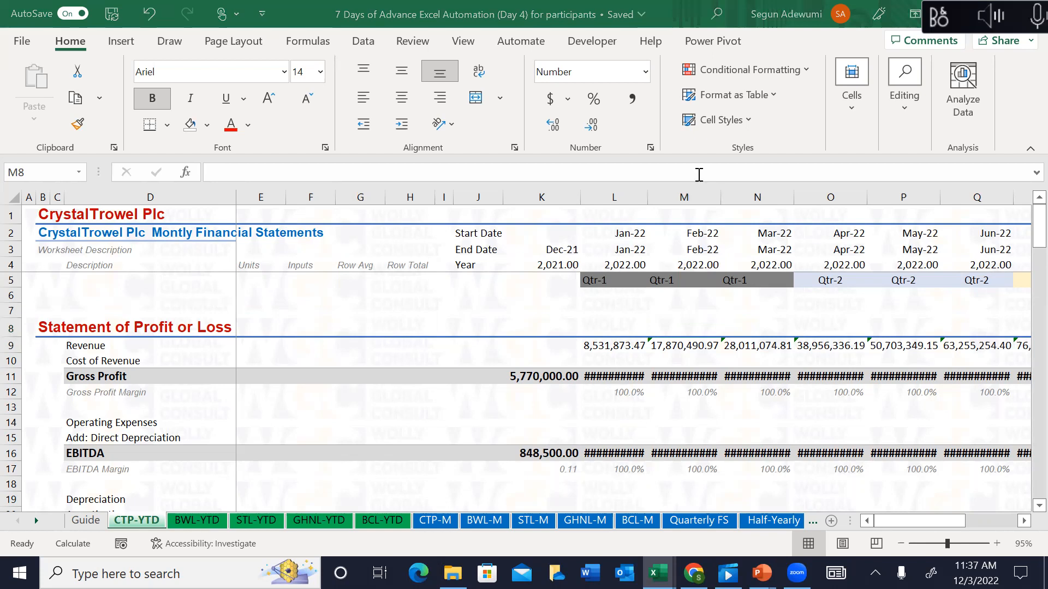
left_click(756, 359)
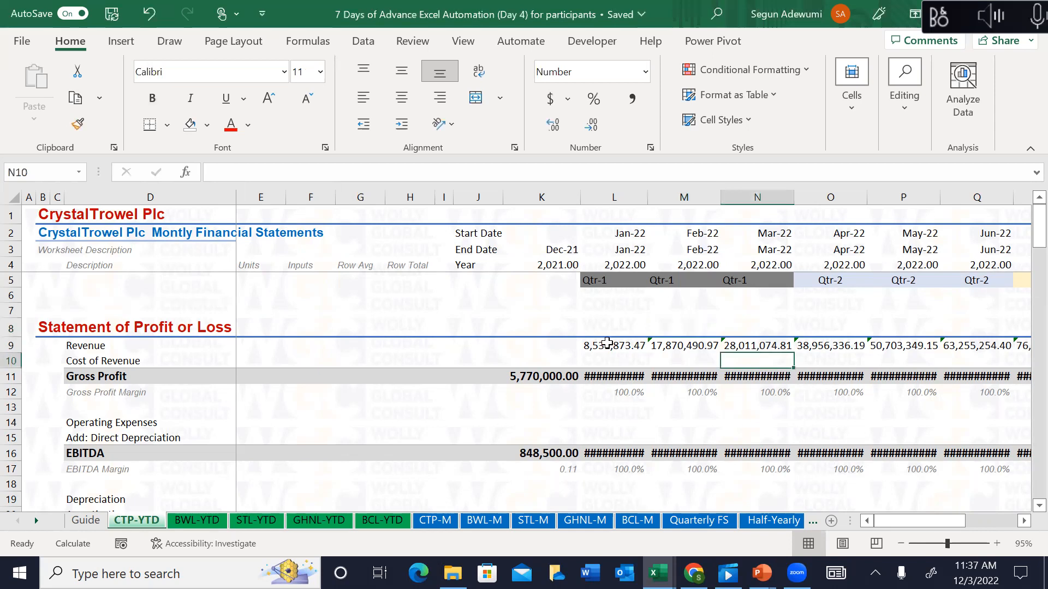
Step: Copy the Jan-22 Revenue formula down to Cost of Revenue and fill it across to Dec-22
left_click(607, 343)
key("shift+Down")
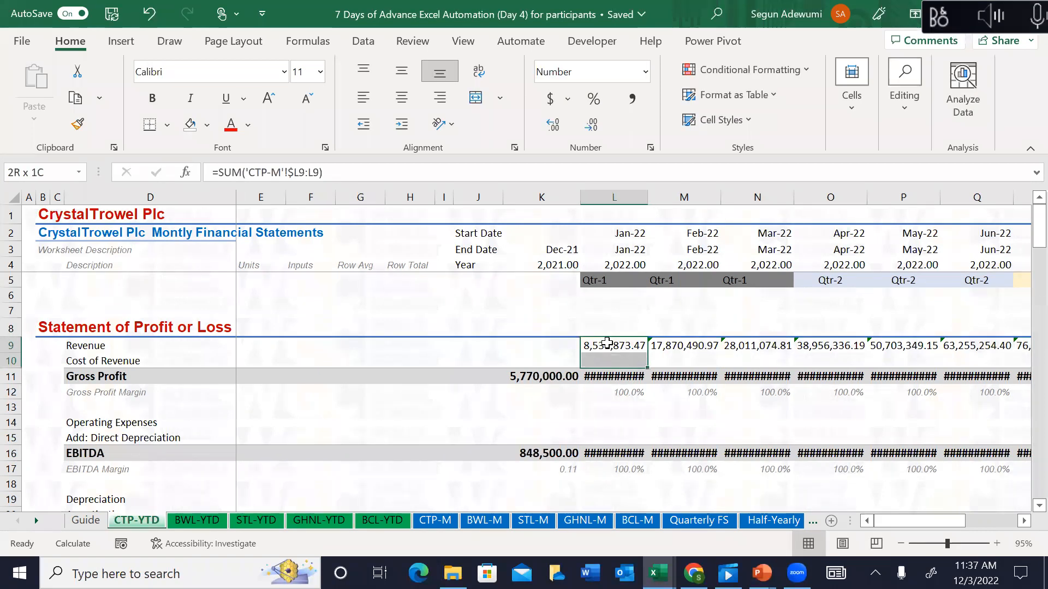
key("ctrl+d")
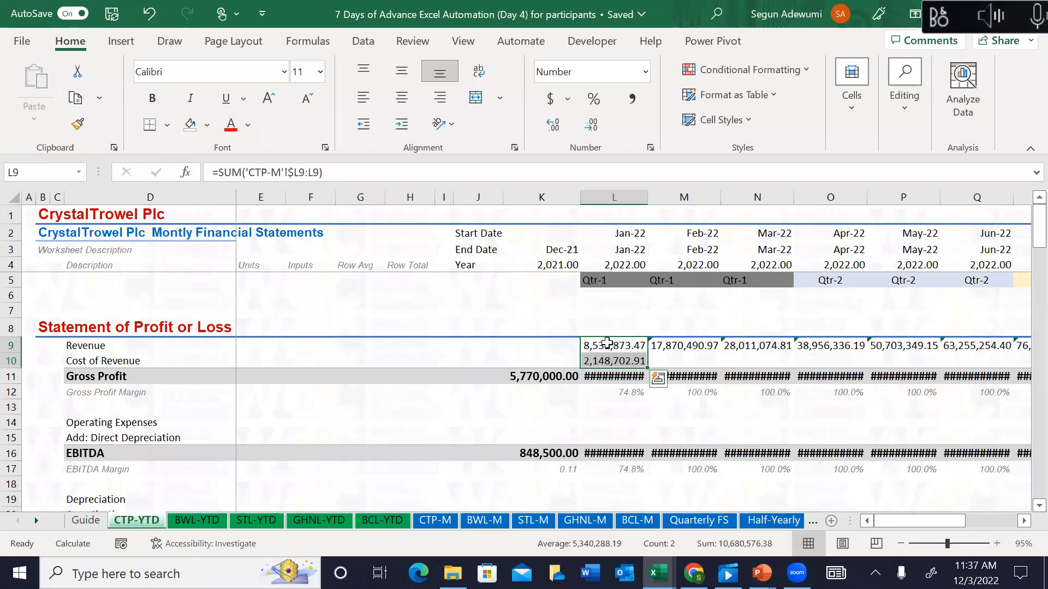
key("Down")
key("ctrl+shift+Right")
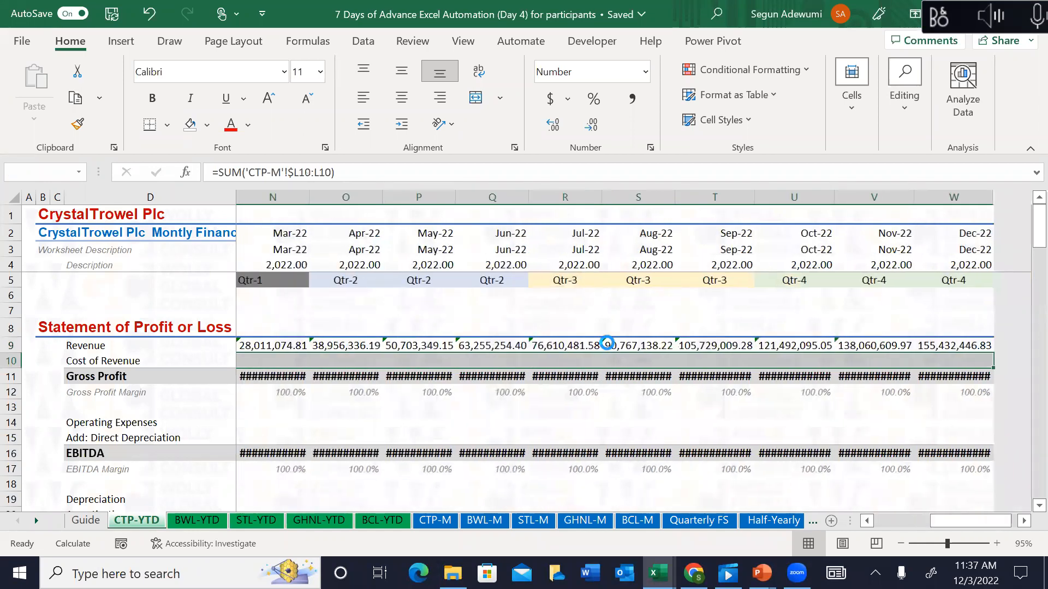
key("ctrl+r")
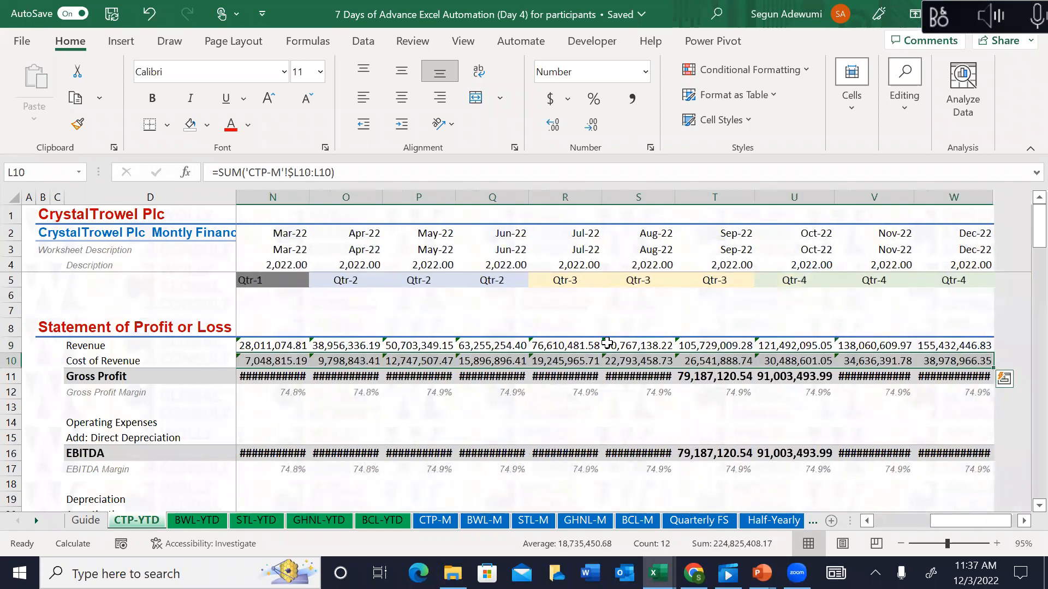
Step: Autofit columns L to S so the Gross Profit values display
key("Left")
key("Left")
key("Left")
key("Left")
key("Right")
key("Right")
key("Right")
key("Right")
key("shift+Right")
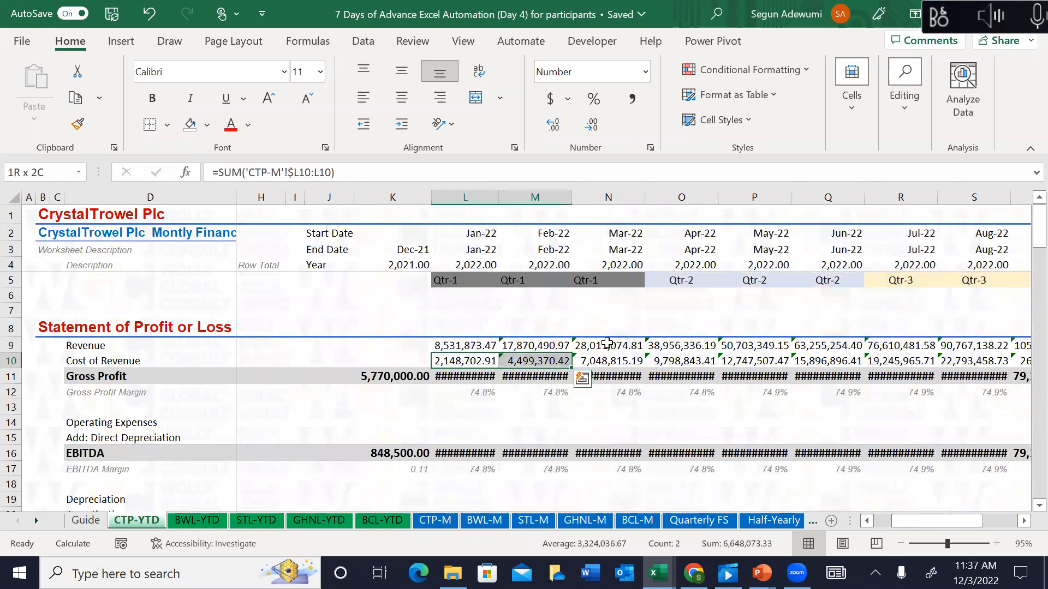
key("Down")
key("shift+Right")
key("shift+Right")
key("shift+Right")
key("shift+Right")
key("shift+Right")
key("shift+Right")
key("shift+Right")
key("shift+Right")
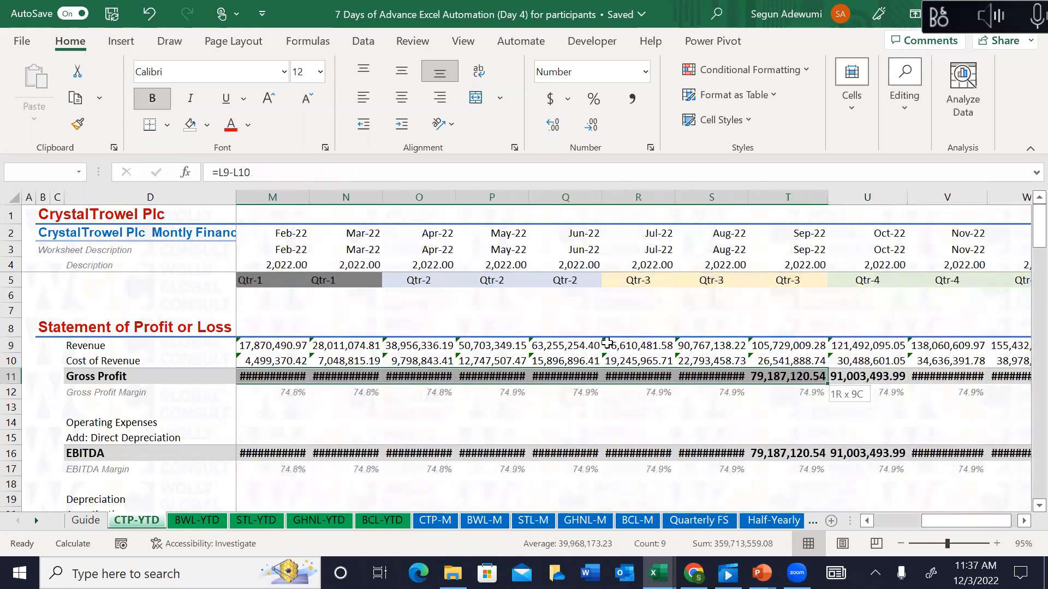
key("shift+Left")
key("alt")
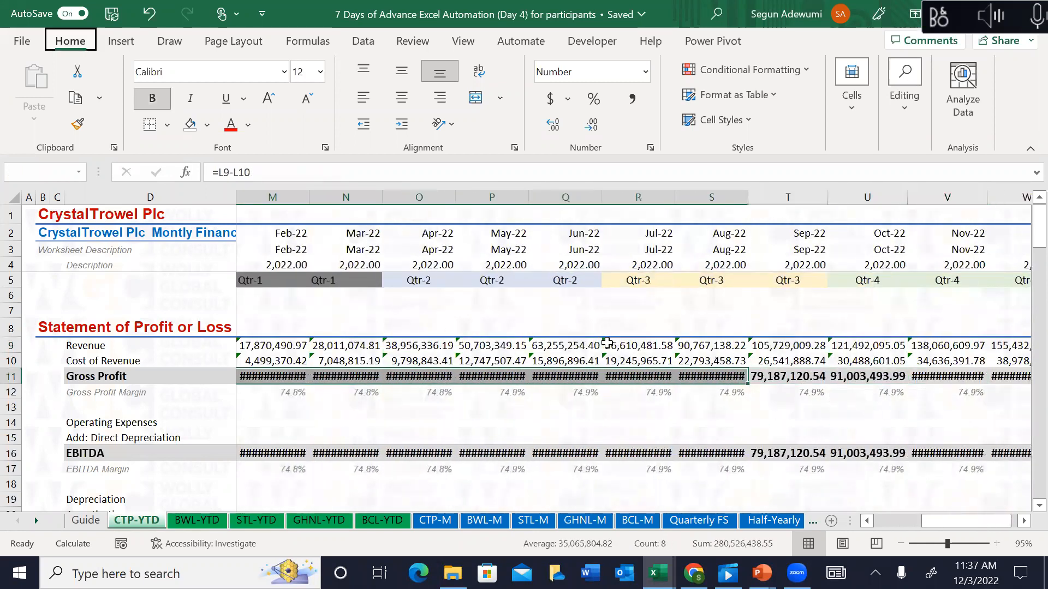
key("h")
key("o")
key("i")
key("Down")
key("Down")
key("Down")
key("Down")
key("Down")
key("Left")
key("Left")
key("Left")
key("Left")
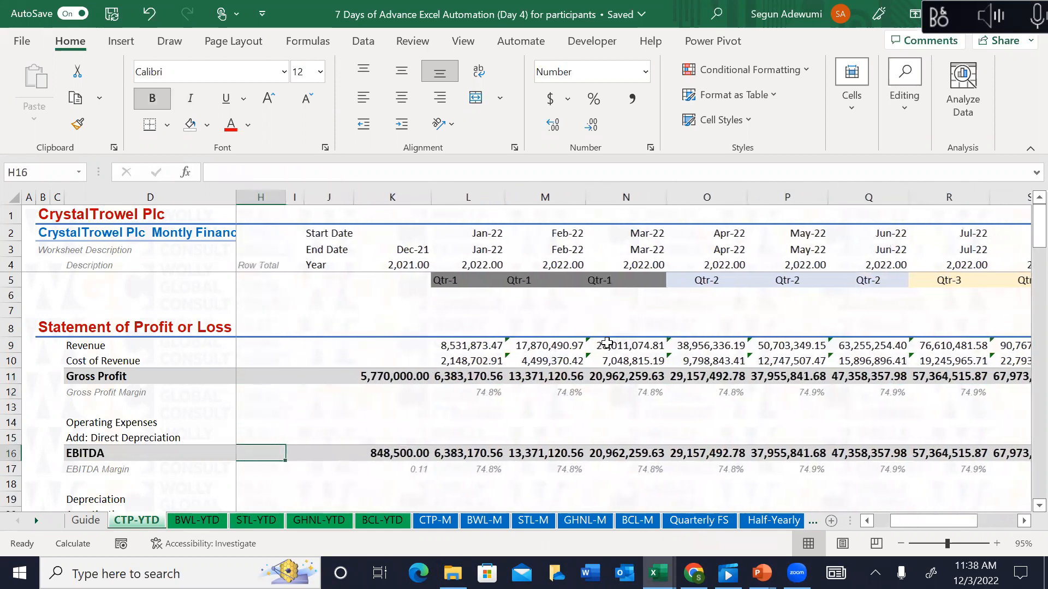
Step: Copy the Jan-22 Cost of Revenue formula into Operating Expenses and Direct Depreciation
left_click(488, 363)
key("ctrl+c")
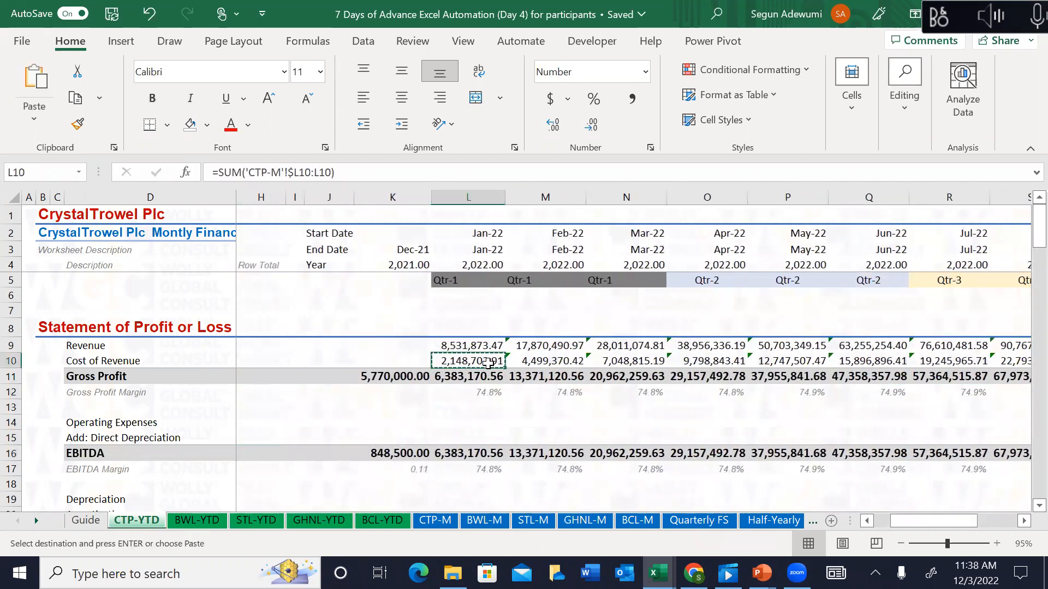
key("Down")
key("Down")
key("Down")
key("Down")
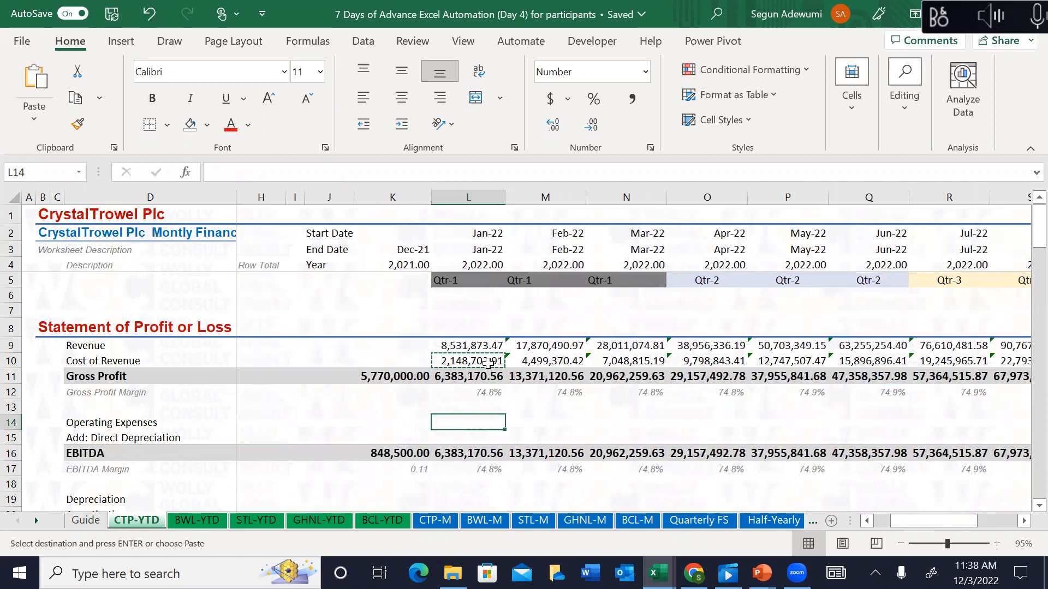
key("ctrl+v")
key("Down")
key("ctrl+v")
Step: Paste the Jan-22 depreciation, interest income/expense and Tax Expense values
key("Down")
key("Down")
key("Down")
key("Down")
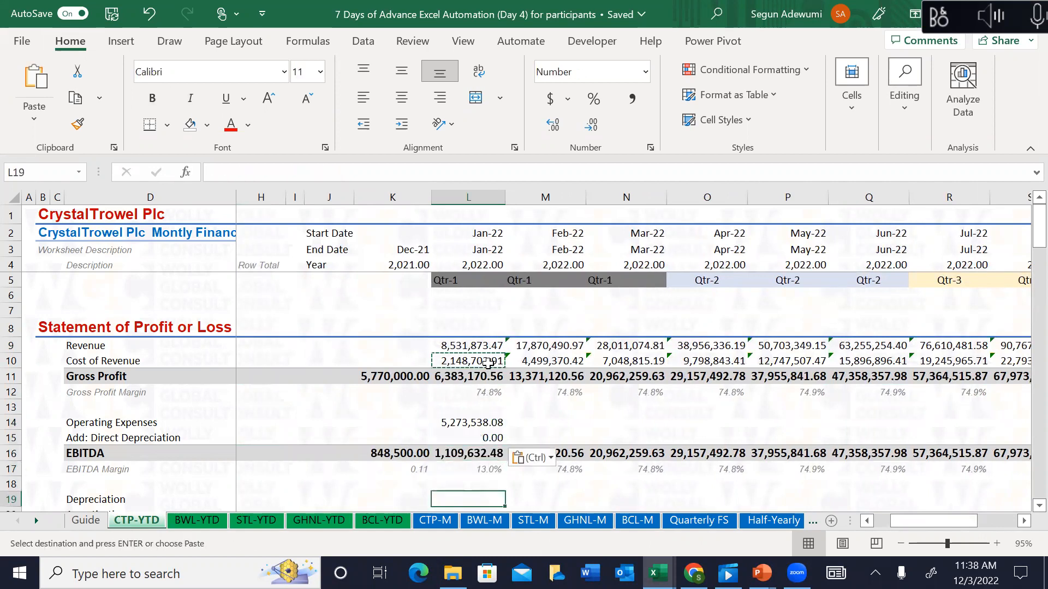
key("shift+Down")
key("Down")
key("Down")
key("Down")
key("Down")
key("Down")
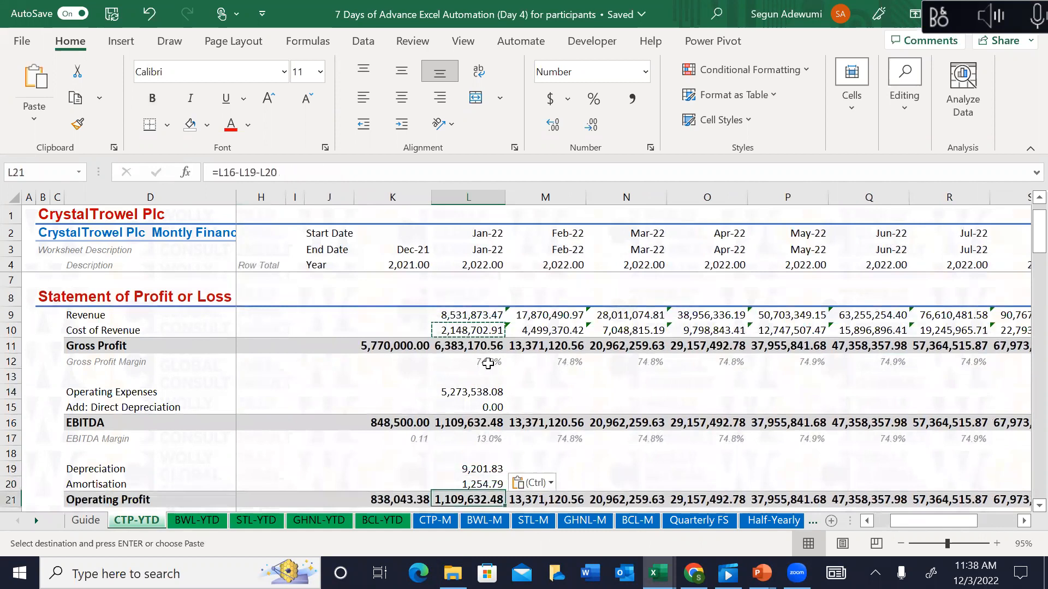
key("shift+Down")
key("ctrl+v")
key("Down")
key("Down")
key("Down")
key("Down")
key("Down")
key("Down")
key("Down")
key("Up")
key("Up")
key("ctrl+v")
key("Down")
key("Down")
key("Down")
key("Down")
key("Down")
key("Up")
key("Up")
key("Up")
key("Up")
key("Up")
key("Up")
key("Up")
key("Up")
key("Up")
key("Up")
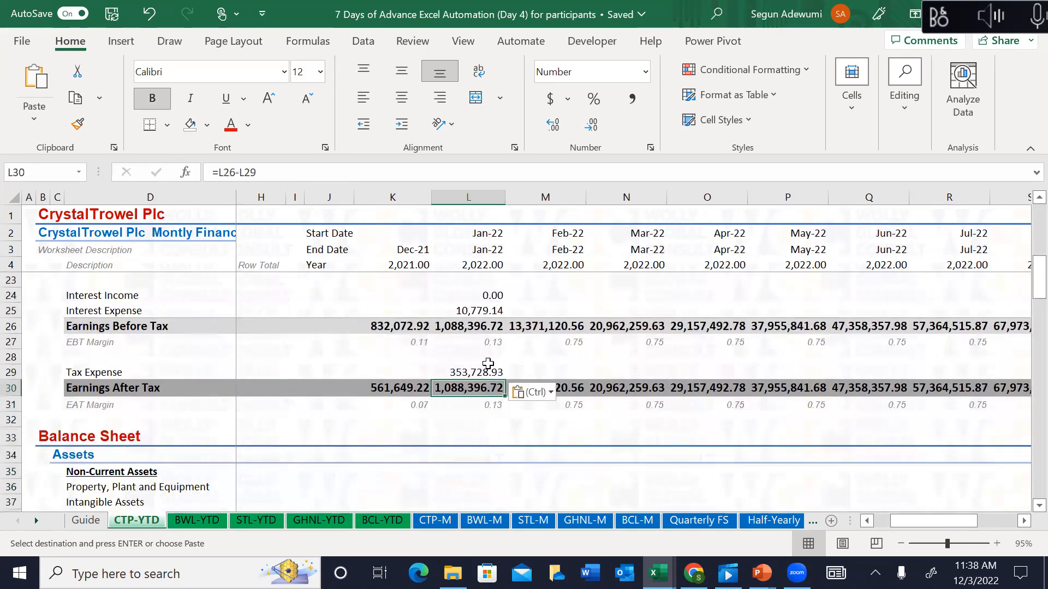
key("Escape")
Step: Delete the Dec-21 Gross Profit, EBITDA, Operating Profit, EBT and EAT totals in column K
key("Up")
key("Up")
key("Up")
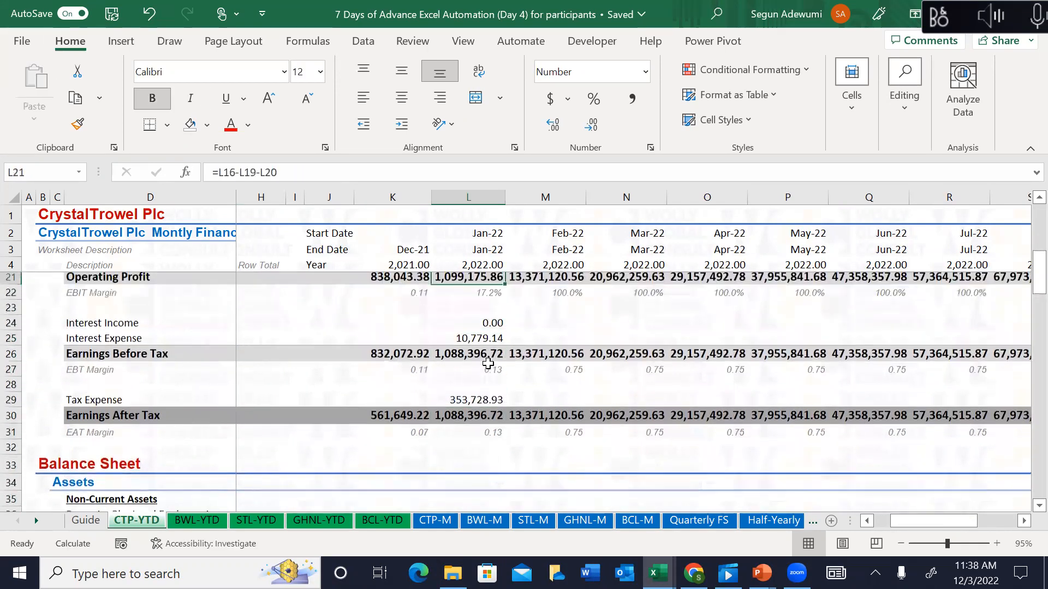
key("Left")
key("Up")
key("Up")
key("Up")
key("Up")
key("Up")
key("Up")
key("Up")
key("Up")
key("Up")
key("Up")
key("Up")
key("Up")
key("Up")
key("Up")
key("Up")
key("Up")
key("Up")
key("Up")
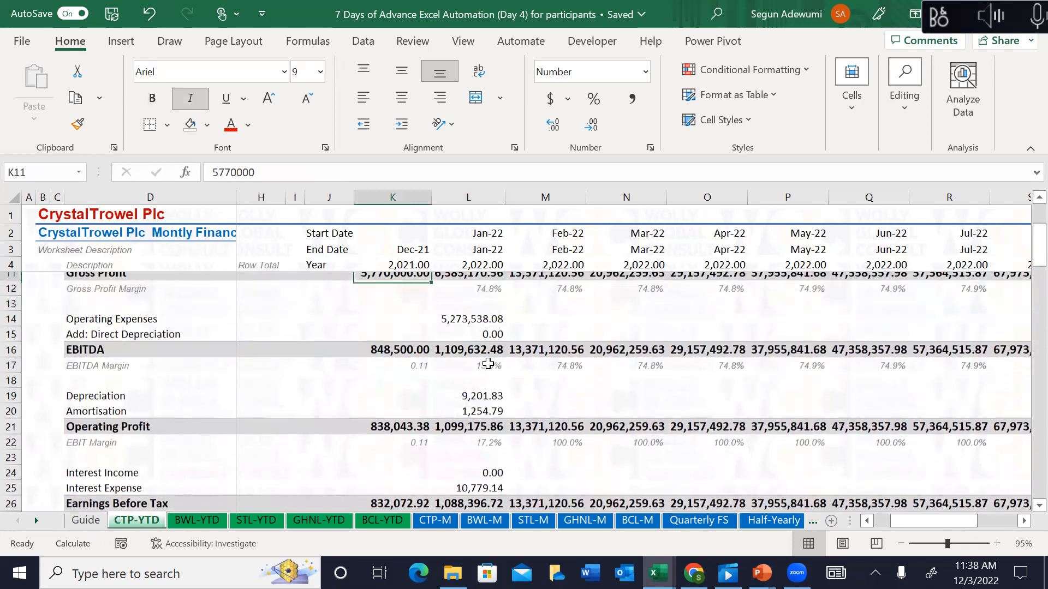
key("Down")
key("Down")
key("Down")
key("Down")
key("Down")
key("Down")
key("Down")
key("Down")
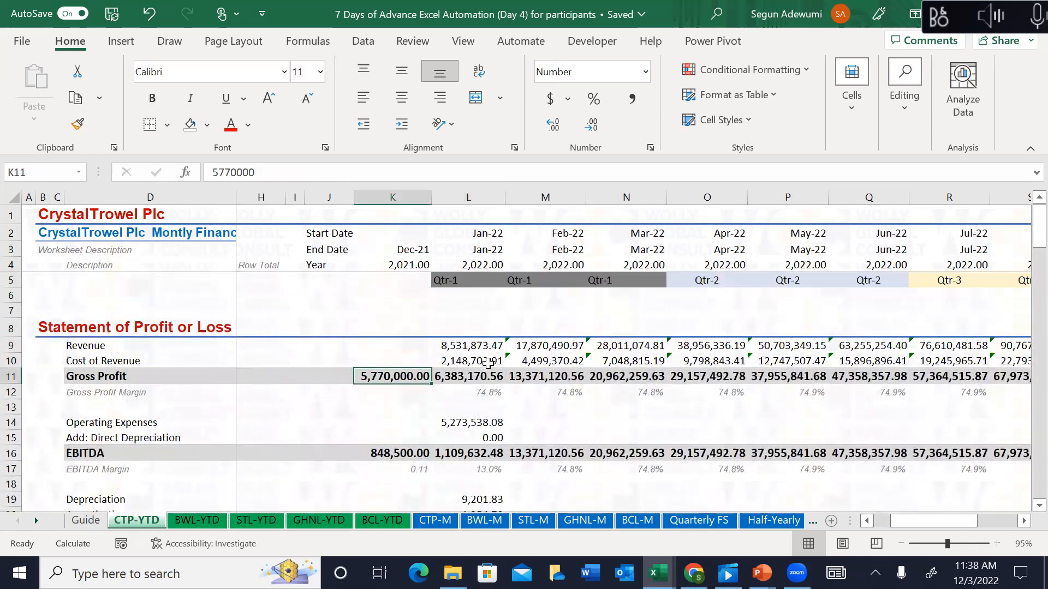
key("Delete")
key("Down")
key("Down")
key("Down")
key("Down")
key("Down")
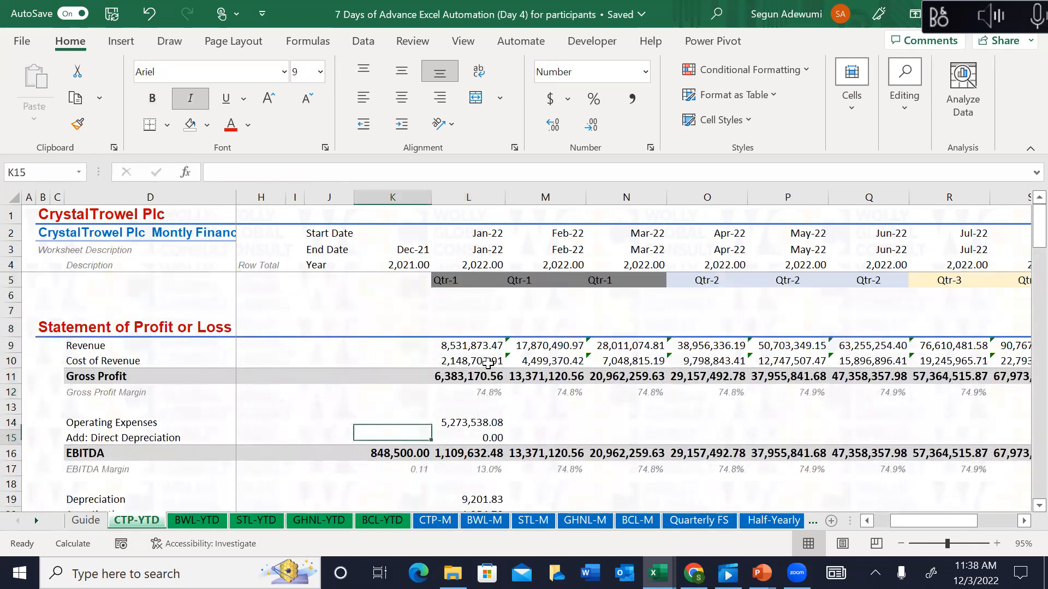
key("Delete")
key("Down")
key("Down")
key("Down")
key("Down")
key("Down")
key("Down")
key("Down")
key("Down")
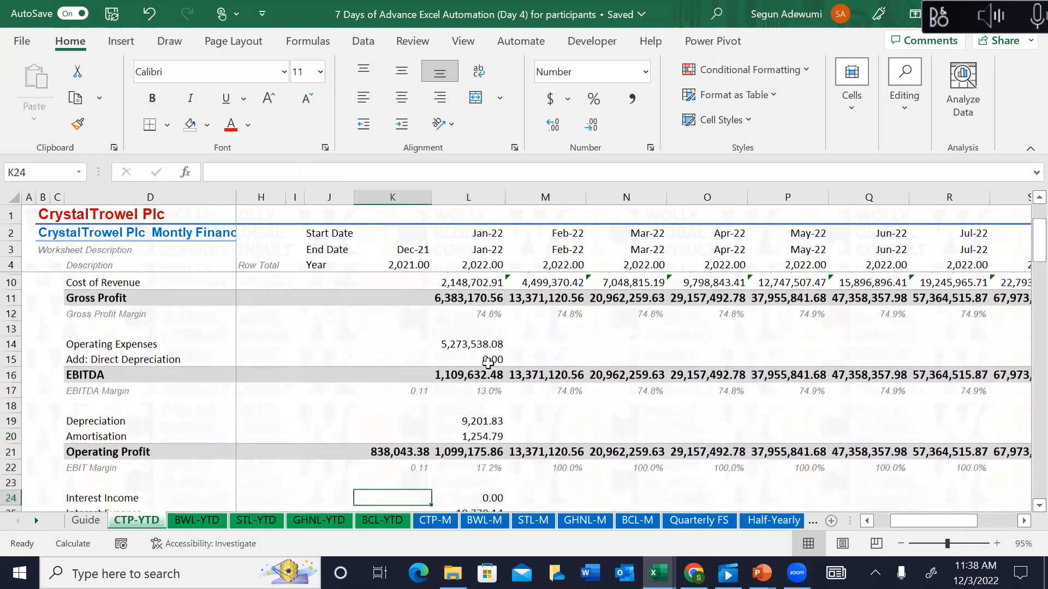
key("Up")
key("Up")
key("Up")
key("Down")
key("Up")
key("Delete")
key("Down")
key("Down")
key("Down")
key("Down")
key("Down")
key("Down")
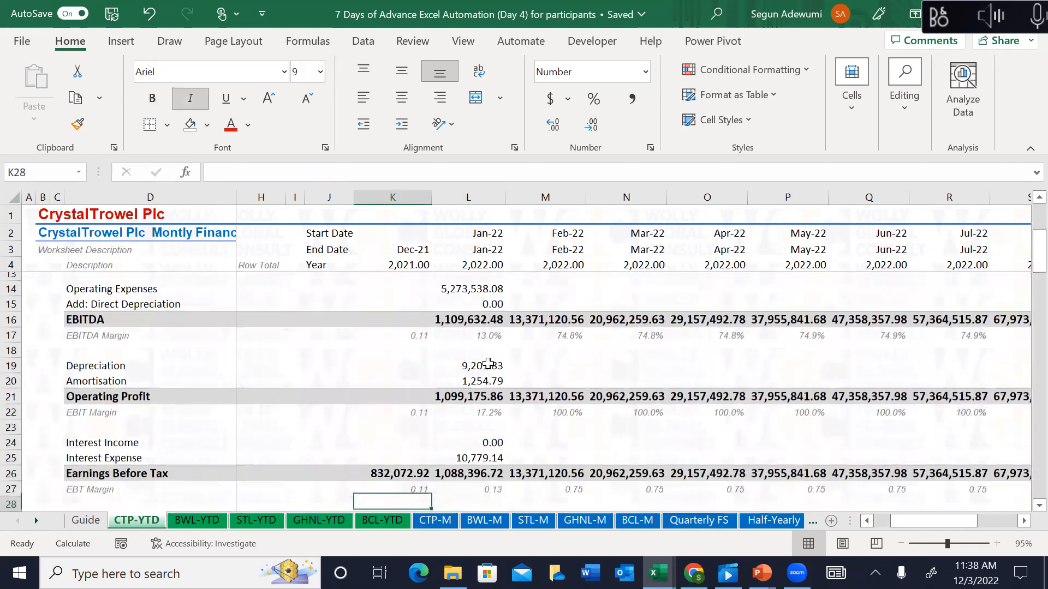
key("Up")
key("Delete")
key("Down")
key("Down")
key("Down")
key("Down")
key("Down")
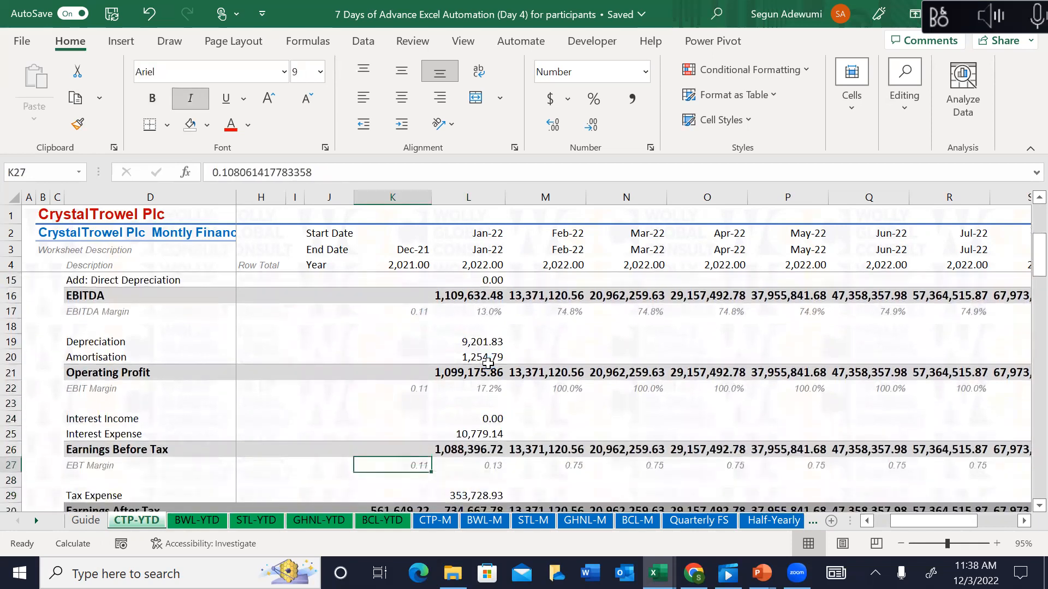
key("Up")
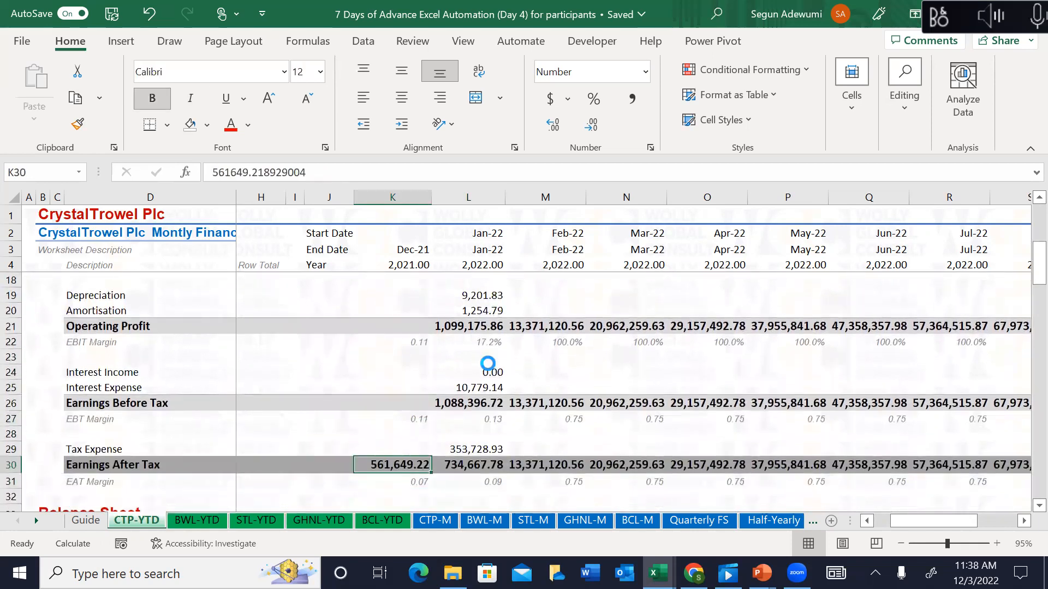
key("Delete")
Step: Fill the Jan-22 formulas from Operating Expenses down across through Dec-22
key("Right")
key("Down")
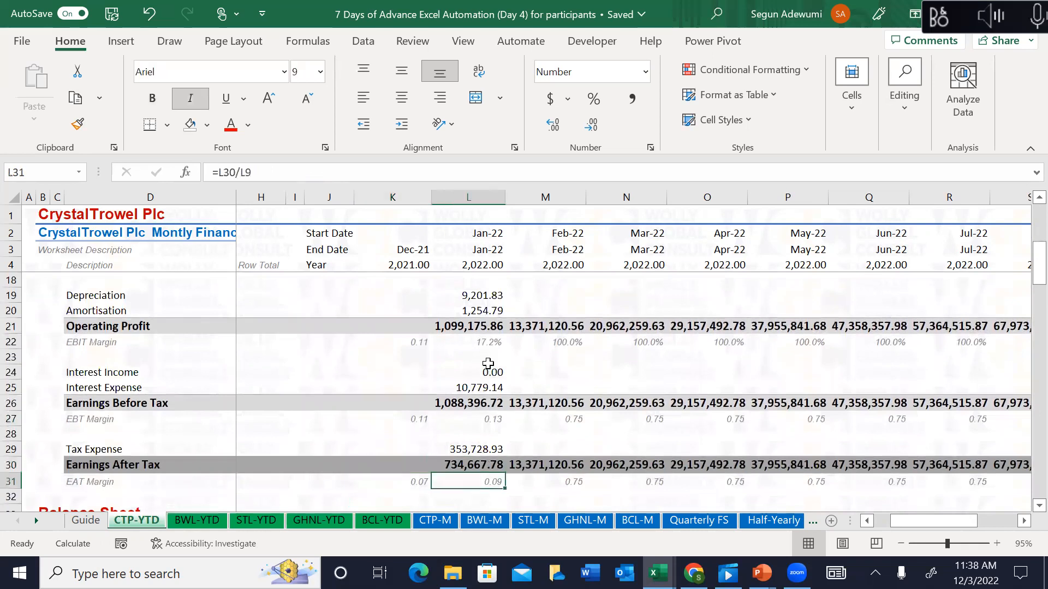
key("shift+Up")
key("shift+Up")
key("shift+Up")
key("shift+Up")
key("shift+Up")
key("shift+Up")
key("shift+Up")
key("shift+Up")
key("shift+Up")
key("shift+Up")
key("shift+Up")
key("shift+Up")
key("shift+Up")
key("shift+Up")
key("shift+Up")
key("shift+Up")
key("shift+Up")
key("shift+Up")
key("shift+Up")
key("shift+Up")
key("shift+Up")
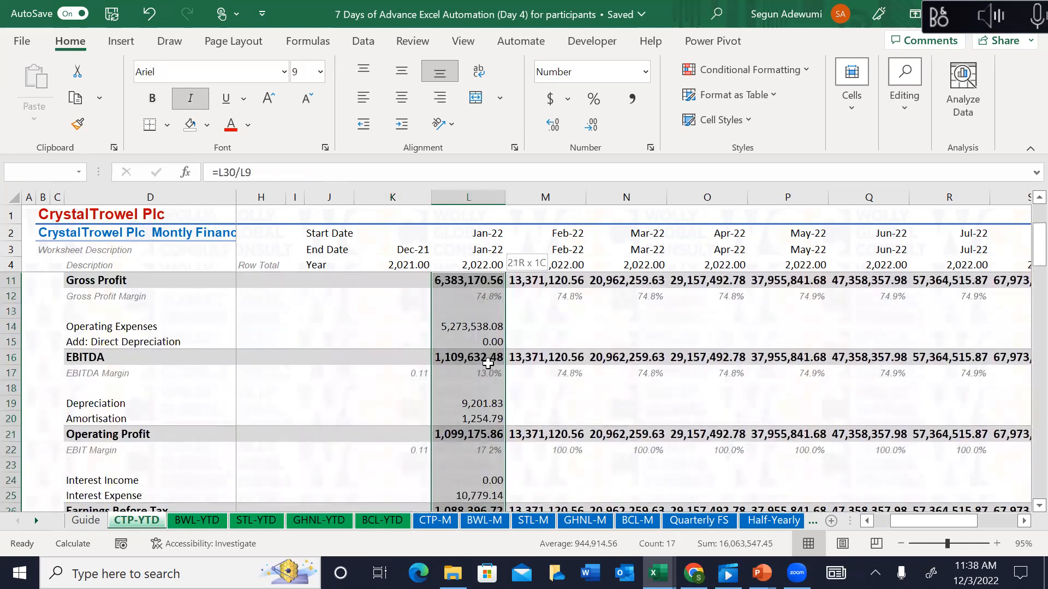
key("shift+Up")
key("shift+Up")
key("shift+Up")
key("shift+Down")
key("shift+Down")
key("shift+Down")
key("shift+Down")
key("shift+Down")
key("shift+Down")
key("shift+Down")
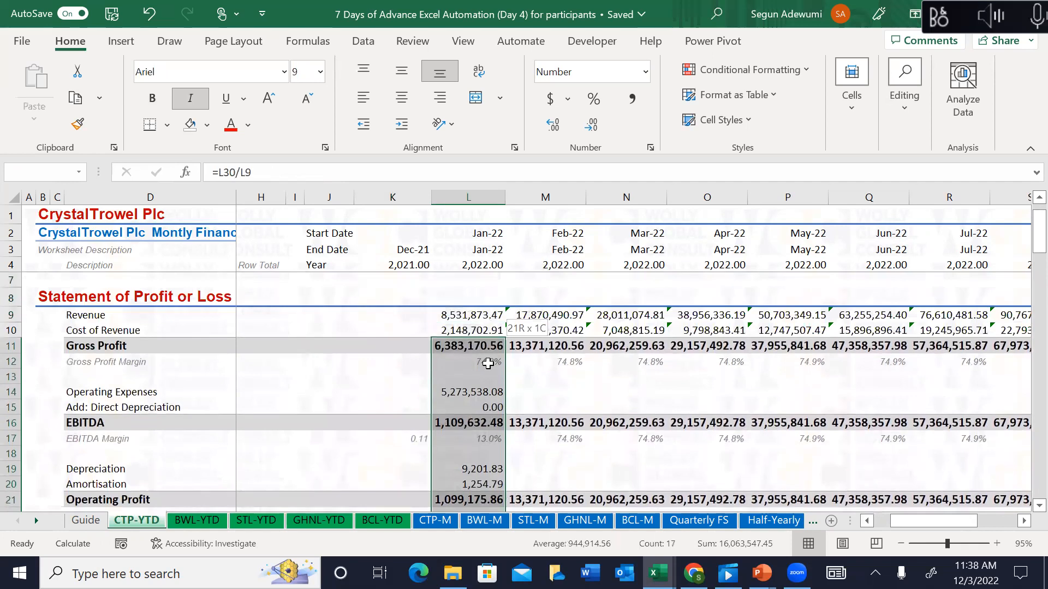
key("shift+Down")
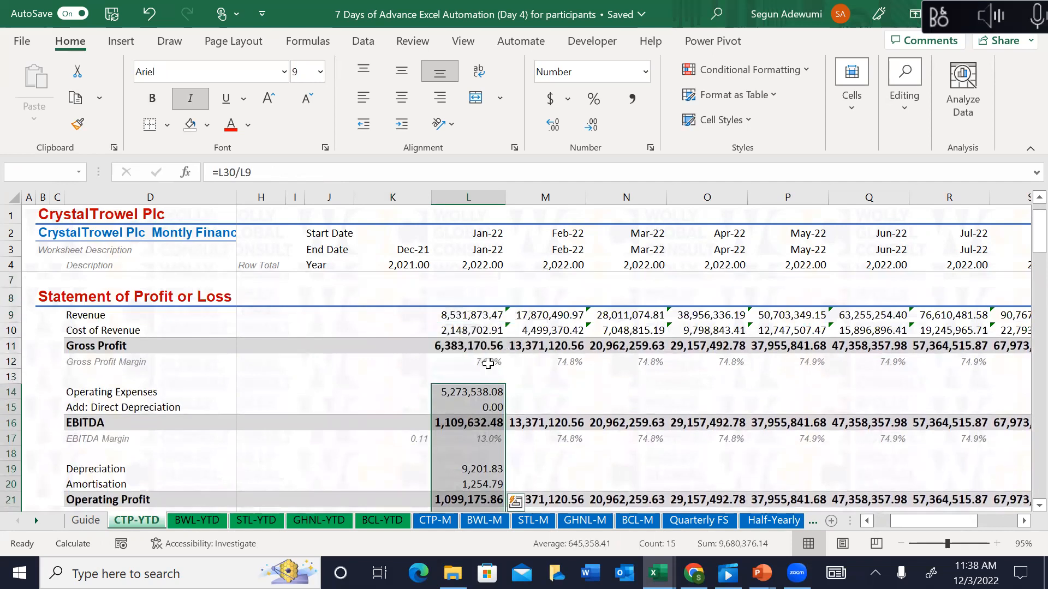
key("ctrl+shift+Right")
key("ctrl+r")
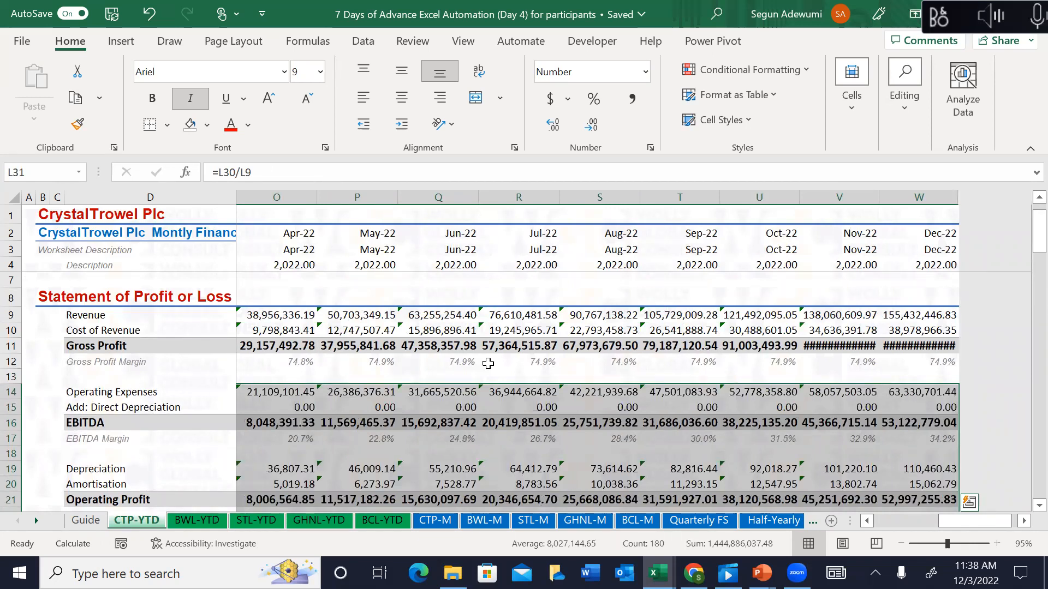
key("Down")
key("Down")
key("Down")
key("Down")
key("Down")
key("Left")
key("Left")
key("Left")
key("Left")
key("Left")
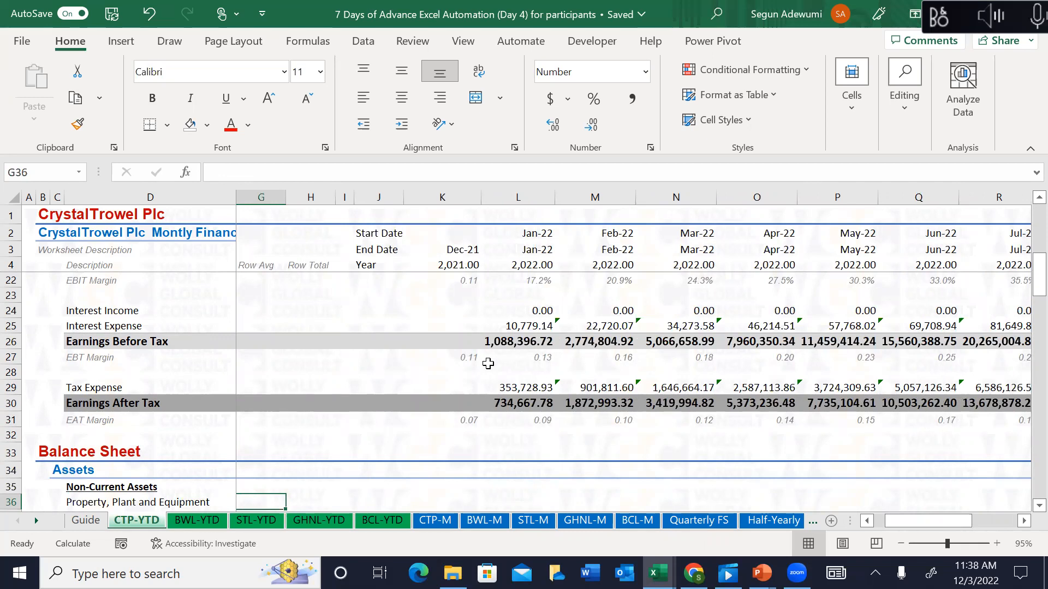
left_click(193, 525)
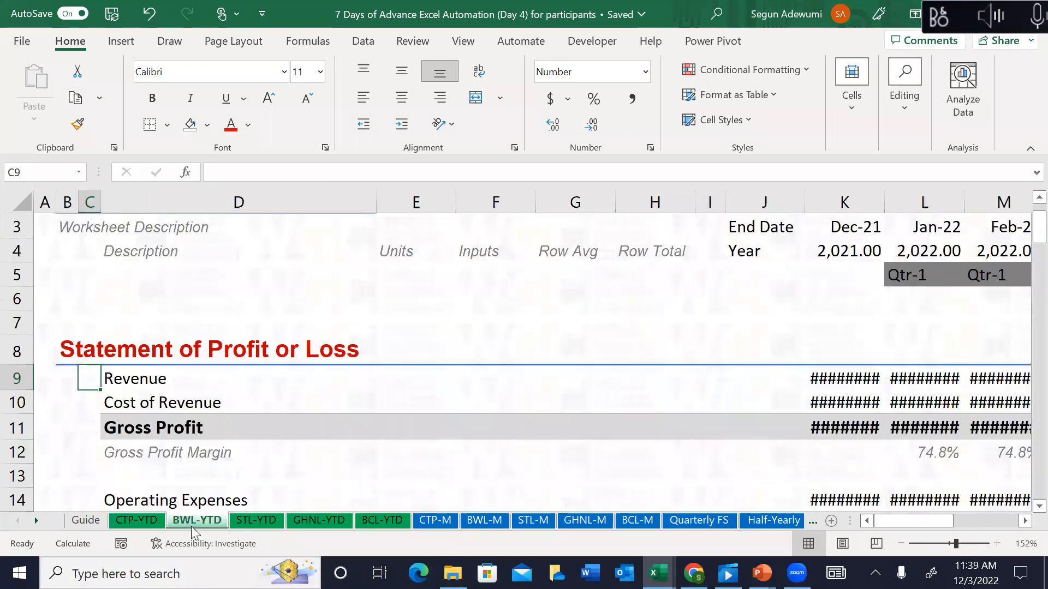
left_click(240, 522)
left_click(314, 520)
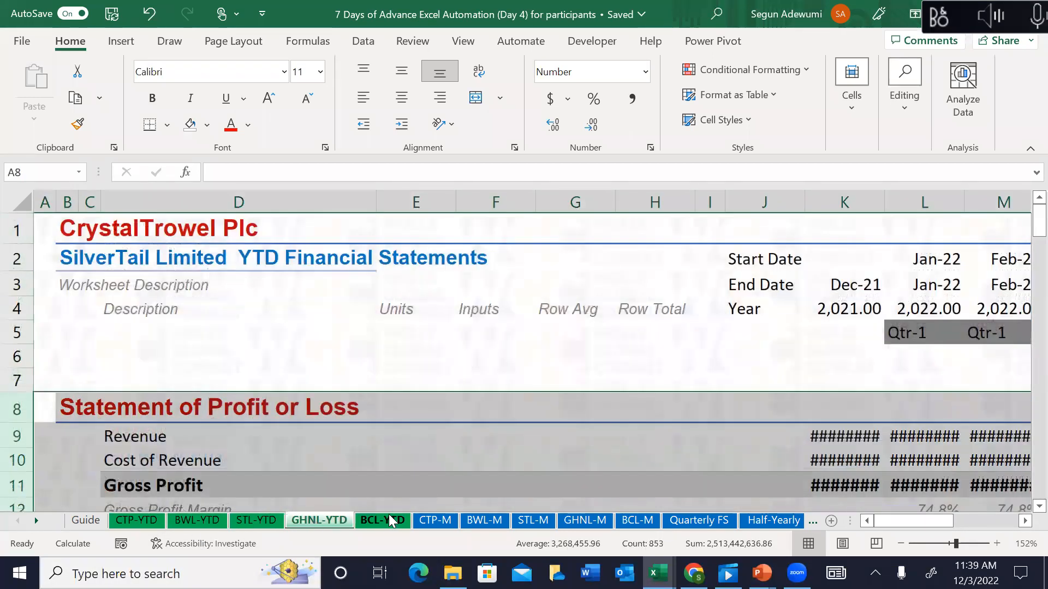
left_click(392, 524)
left_click(440, 522)
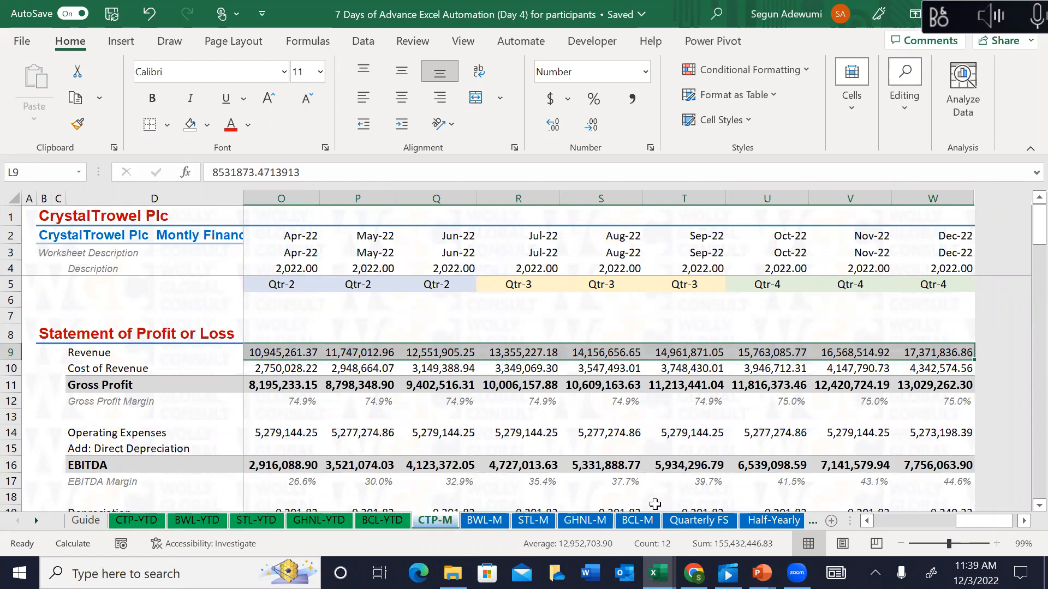
left_click(136, 520)
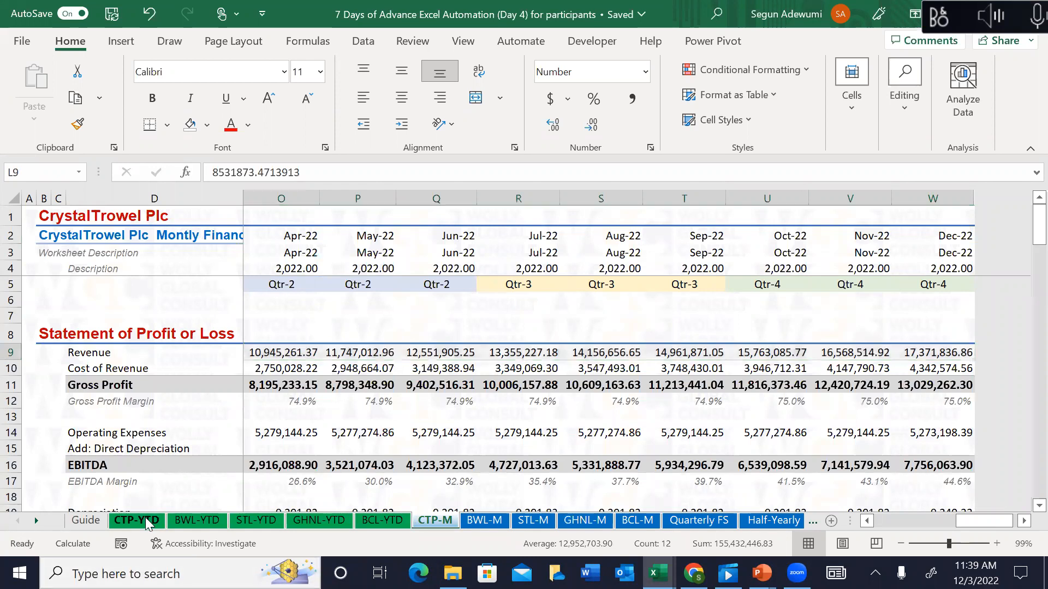
left_click(526, 327)
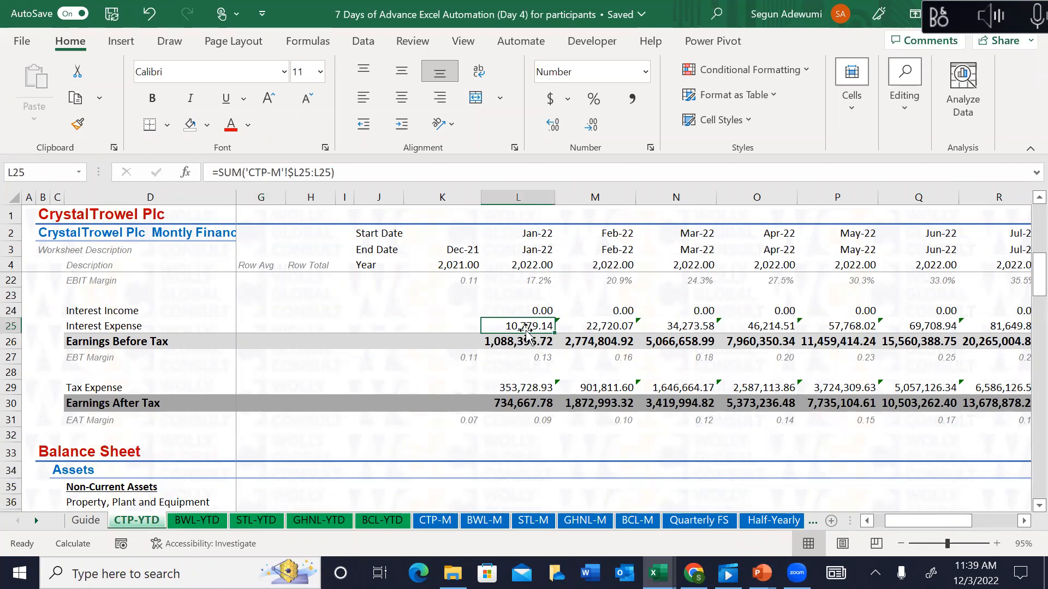
key("ctrl+shift+Right")
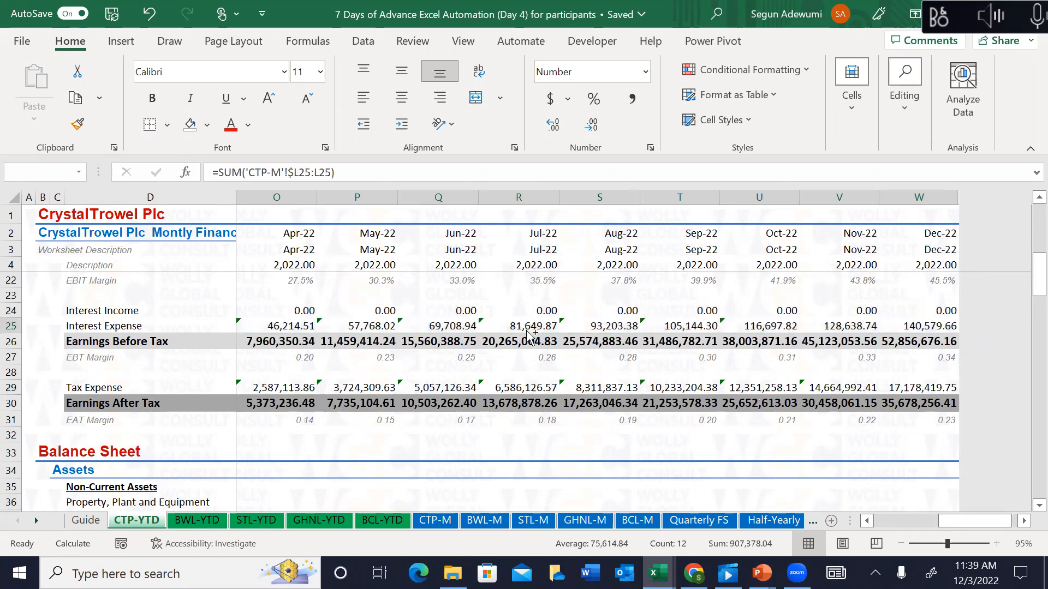
key("ctrl+grave")
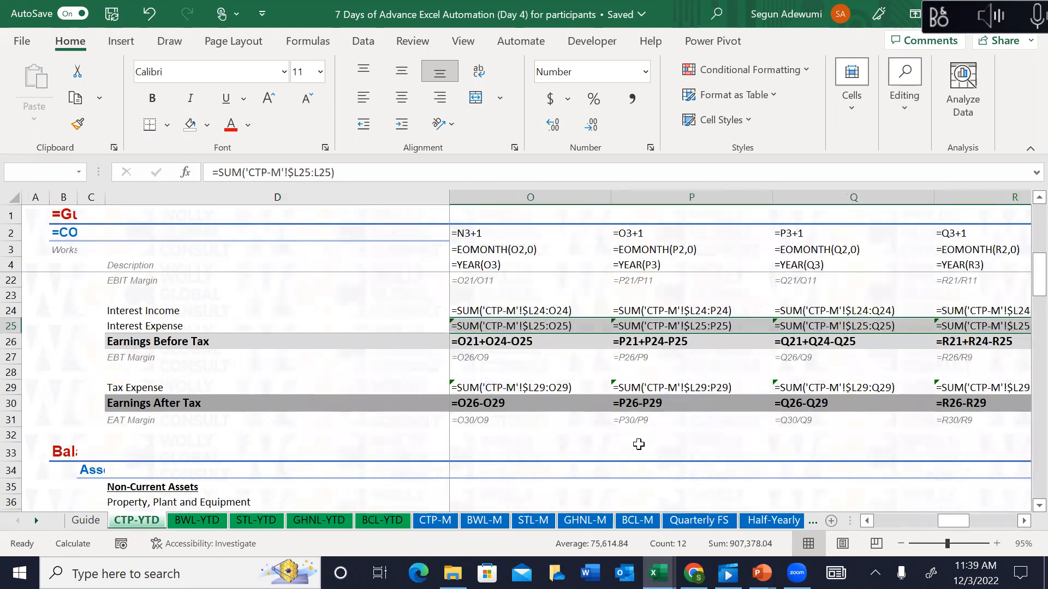
left_click_drag(961, 524, 917, 506)
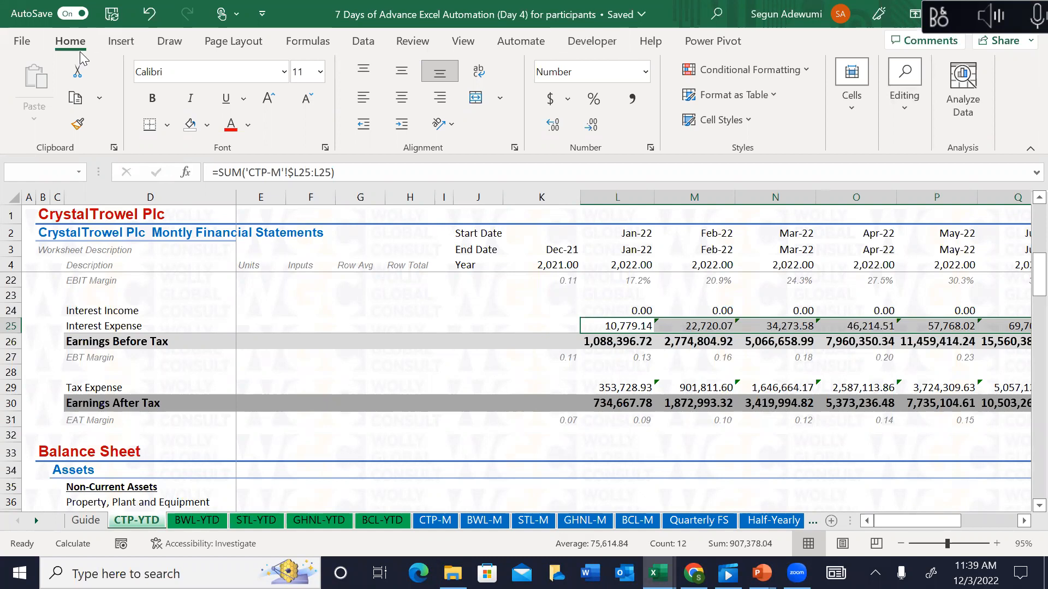
key("alt")
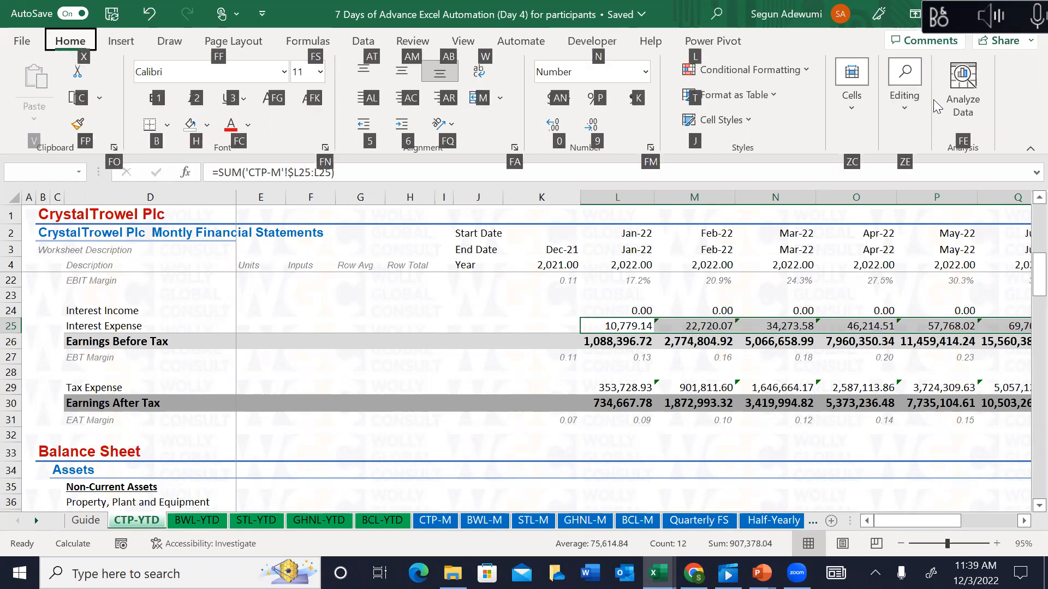
left_click(972, 129)
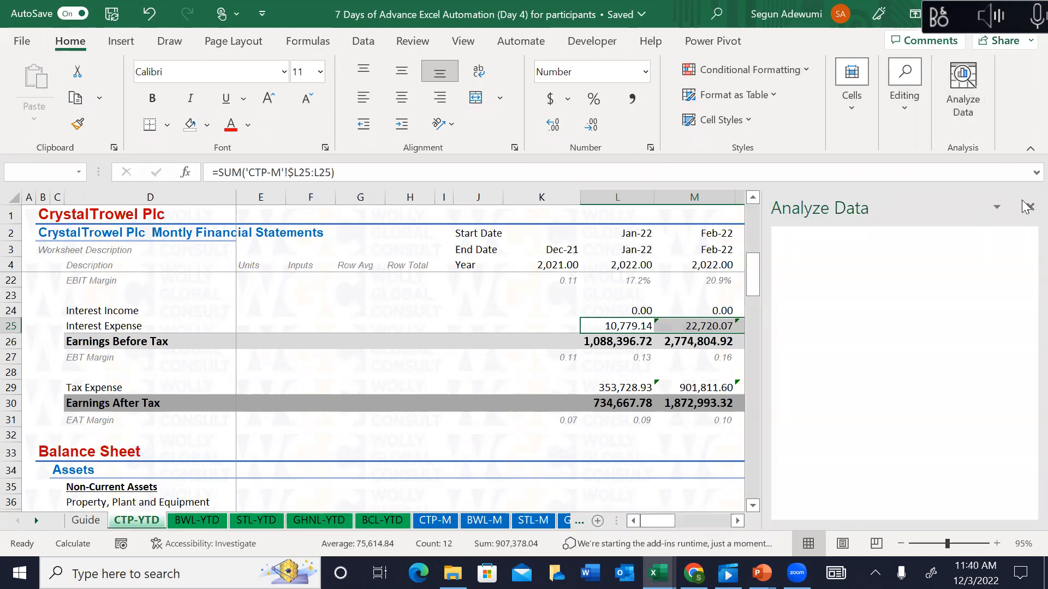
left_click(1028, 208)
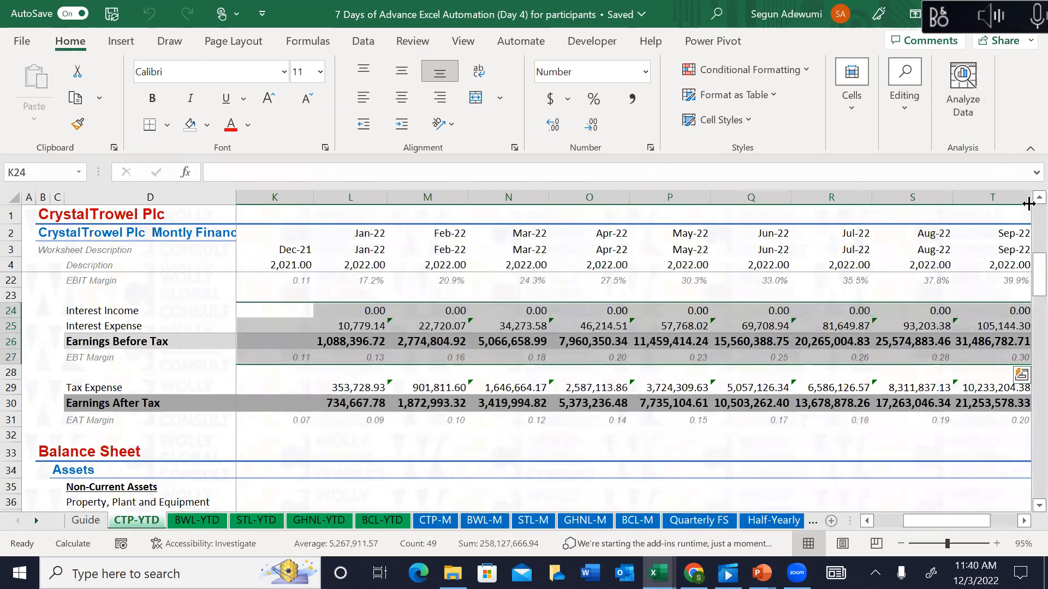
left_click(326, 394)
key("Down")
key("Down")
key("Down")
key("Down")
key("Down")
key("Down")
key("Down")
key("Down")
key("Down")
key("Down")
key("Down")
key("Up")
key("Up")
key("Up")
key("Up")
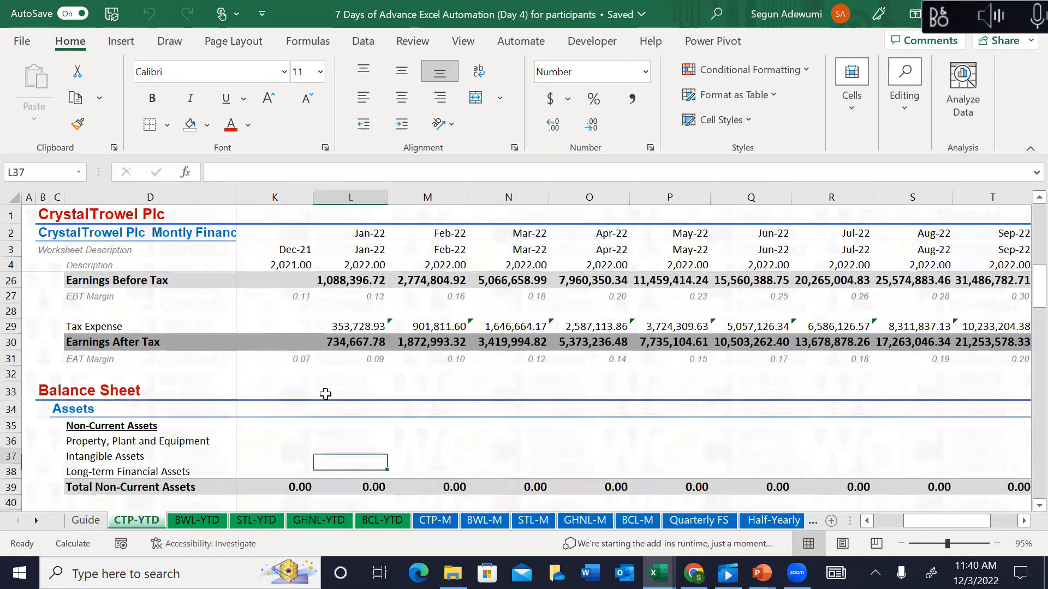
key("Left")
key("Left")
key("Left")
key("Left")
key("Left")
key("Left")
key("Left")
key("Right")
key("Right")
key("Right")
key("Right")
key("Right")
key("Right")
key("Right")
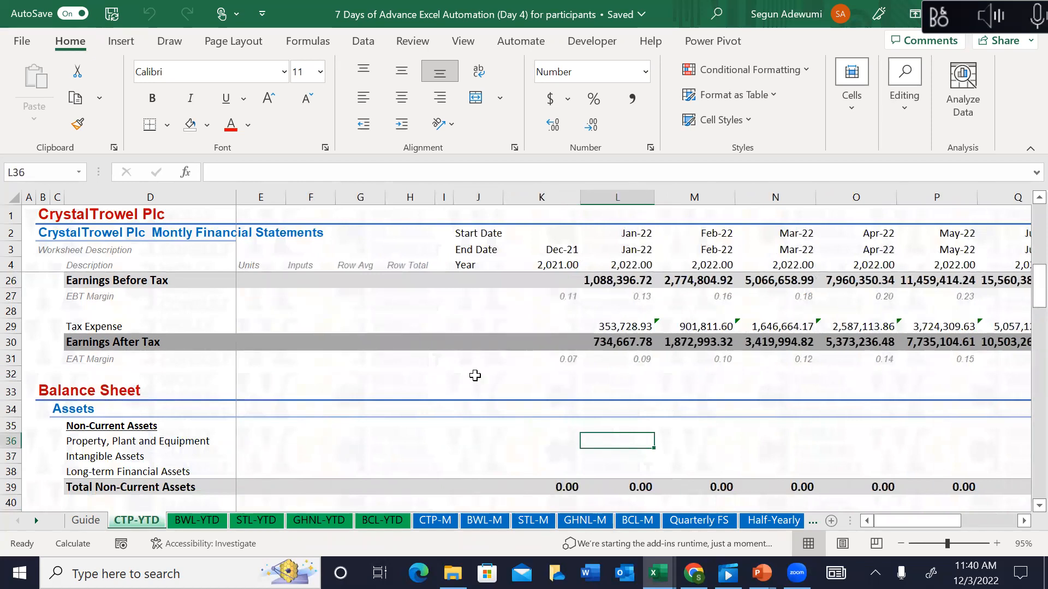
left_click(564, 438)
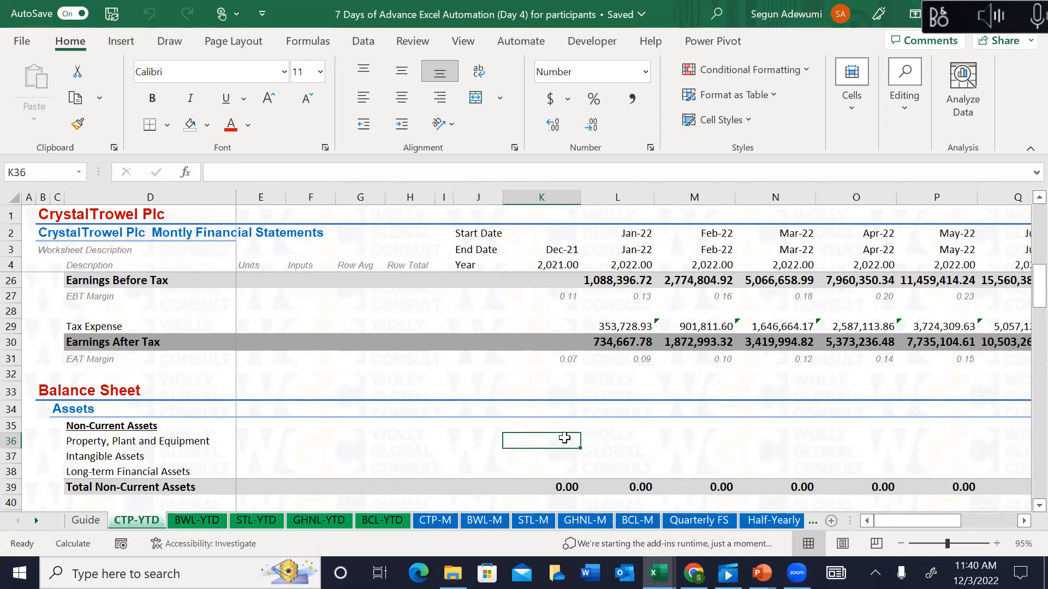
key("Up")
key("Up")
key("Up")
key("Up")
key("Up")
key("Up")
key("Up")
key("Up")
key("Up")
key("Up")
key("Up")
key("Up")
key("Up")
key("Up")
key("Up")
key("Up")
key("Up")
key("Up")
key("Up")
key("Up")
key("Up")
key("Up")
key("Up")
key("Up")
key("Up")
key("Up")
key("Up")
key("Up")
key("Up")
key("Up")
key("Up")
key("Up")
key("Up")
key("Up")
key("Up")
key("Down")
key("Down")
key("Down")
key("Down")
key("Down")
key("Down")
key("Down")
key("Down")
key("Down")
key("Down")
key("Down")
key("Down")
key("Down")
key("Down")
key("Down")
key("Down")
key("Down")
key("Down")
key("Down")
key("Down")
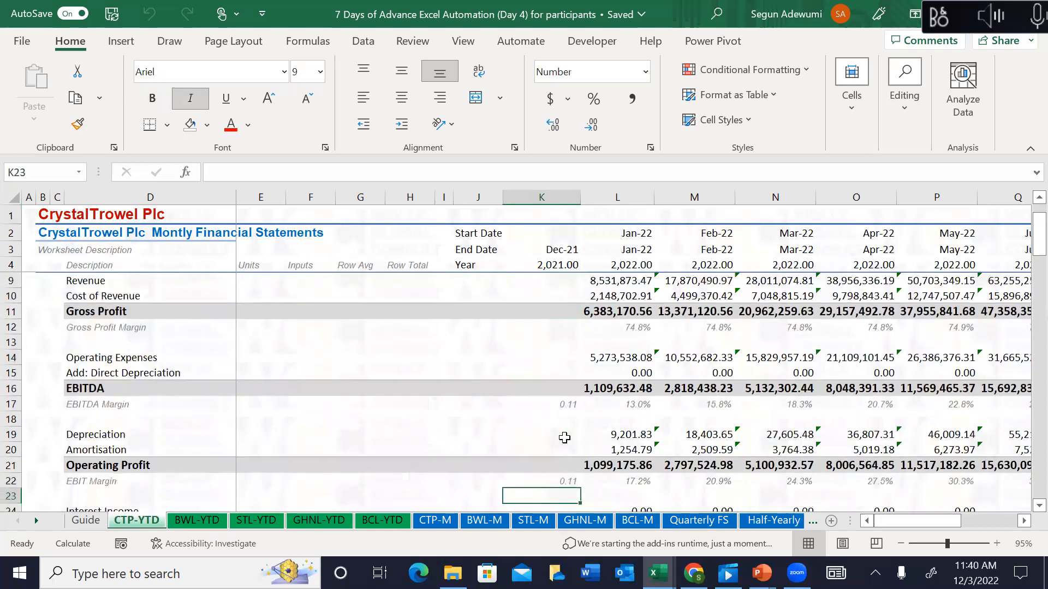
key("Down")
key("Down")
key("Down")
key("Down")
key("Down")
key("Down")
key("Down")
key("Down")
key("Down")
key("Down")
key("Down")
key("Down")
key("Down")
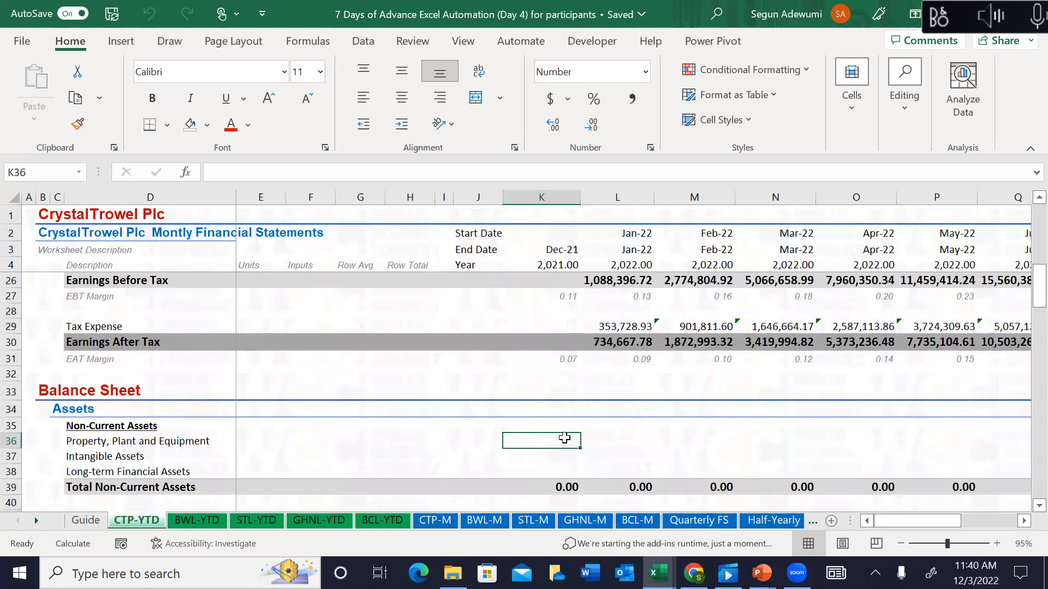
type("=")
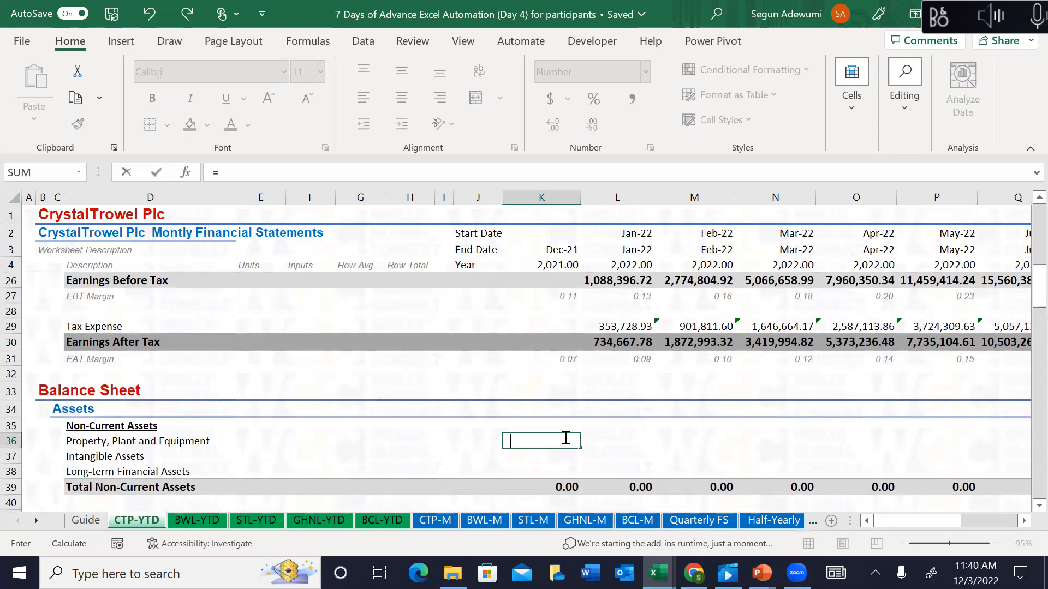
type("xl")
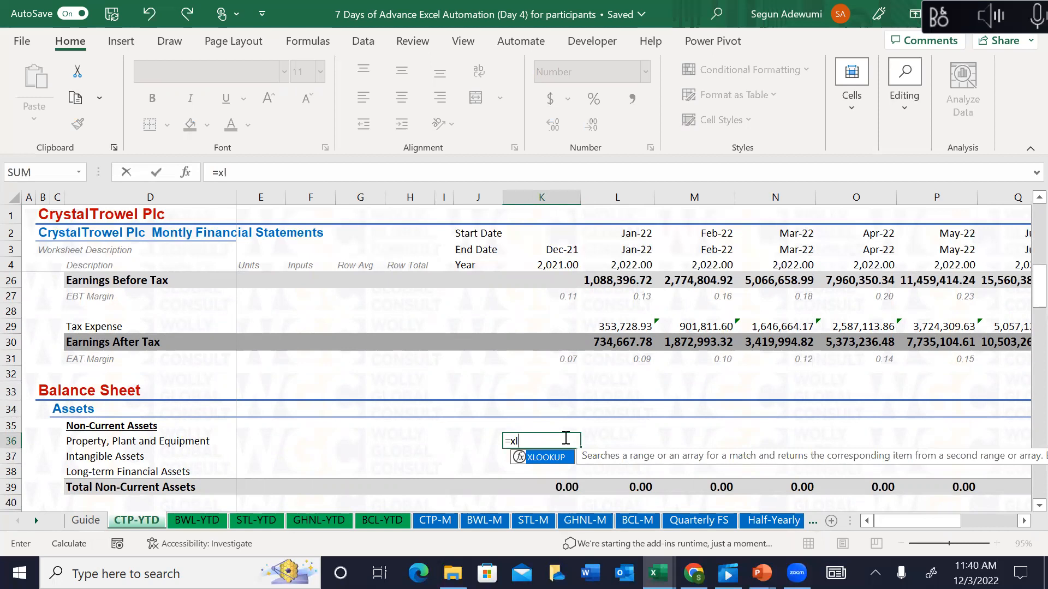
key("Tab")
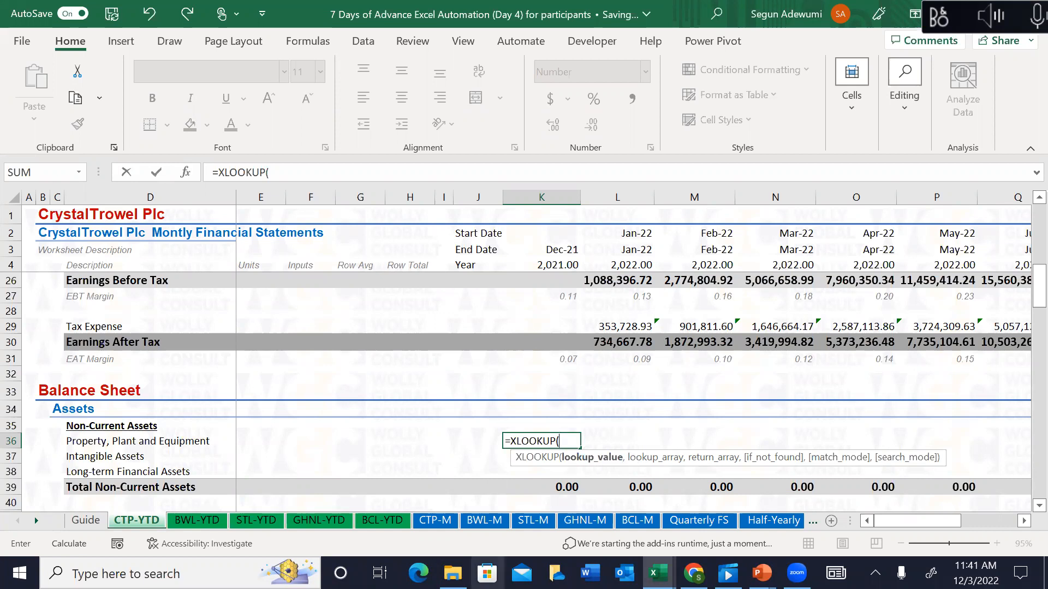
key("Escape")
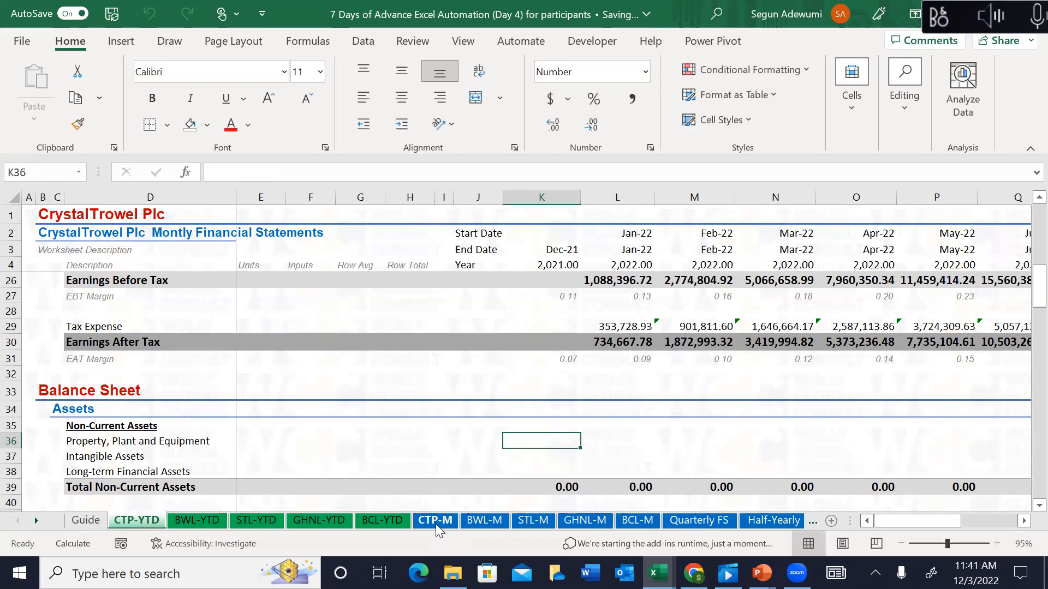
Step: Inspect CTP-M's End Date row formulas and the Dec-21 column K values
left_click(435, 520)
left_click(427, 254)
key("Left")
key("Left")
key("Left")
key("Left")
key("Left")
key("Left")
key("Left")
key("Left")
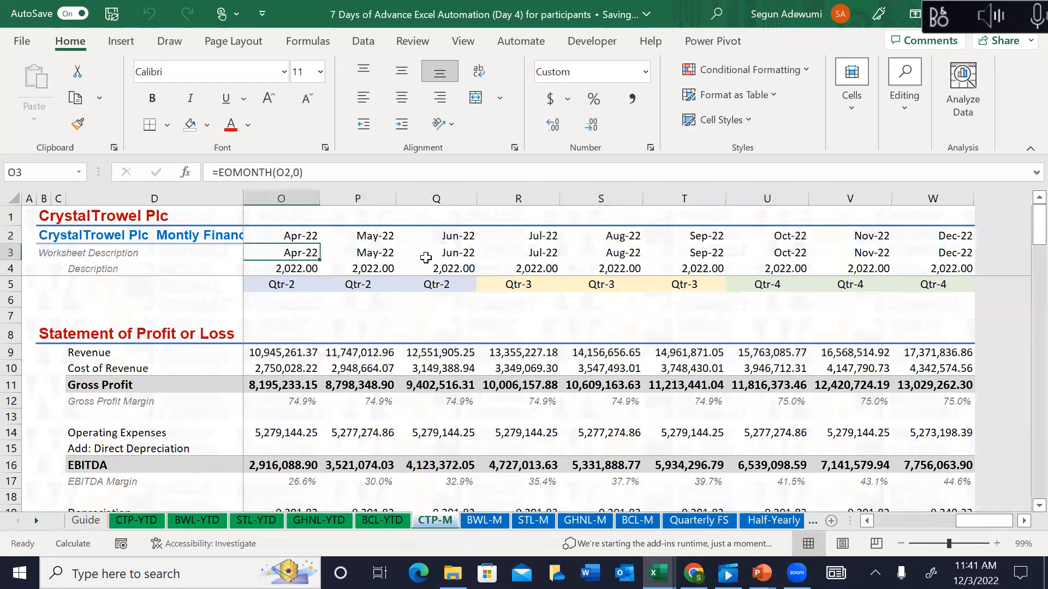
key("Right")
key("Right")
key("Right")
key("Right")
key("Right")
key("Right")
key("Right")
key("Right")
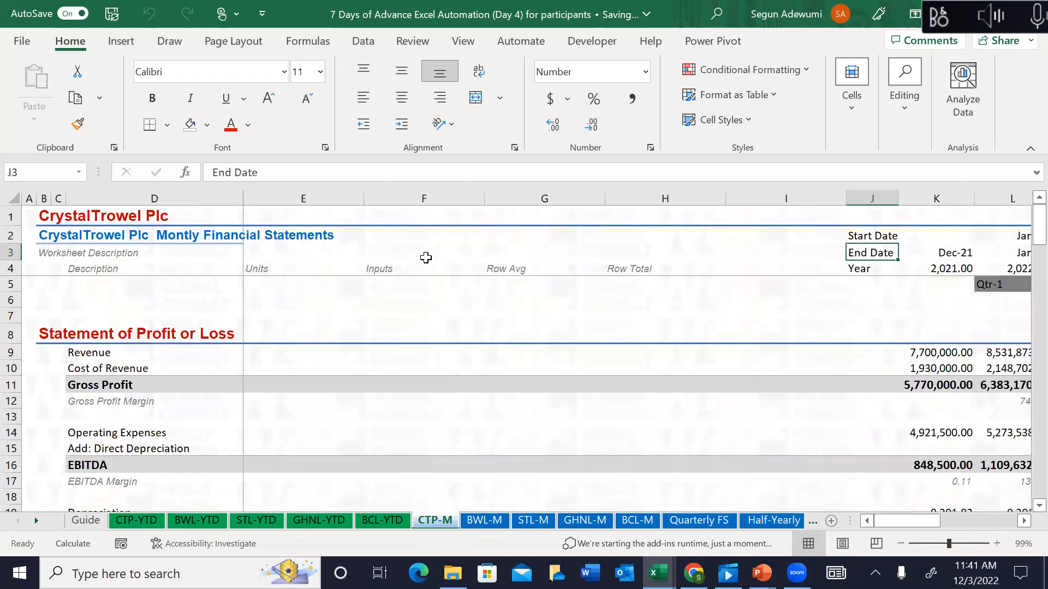
key("Left")
key("Left")
key("Left")
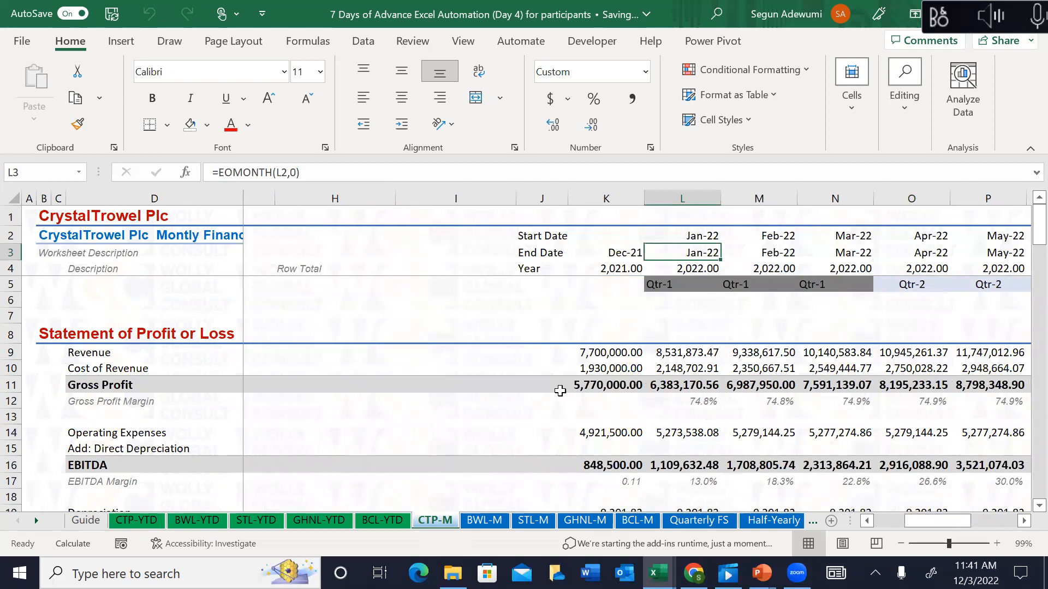
left_click(596, 352)
left_click(593, 457)
key("Down")
key("Down")
key("Down")
key("Down")
key("Down")
key("Down")
key("Down")
key("Down")
key("Down")
key("Down")
key("Down")
key("Down")
key("Down")
key("Down")
key("Down")
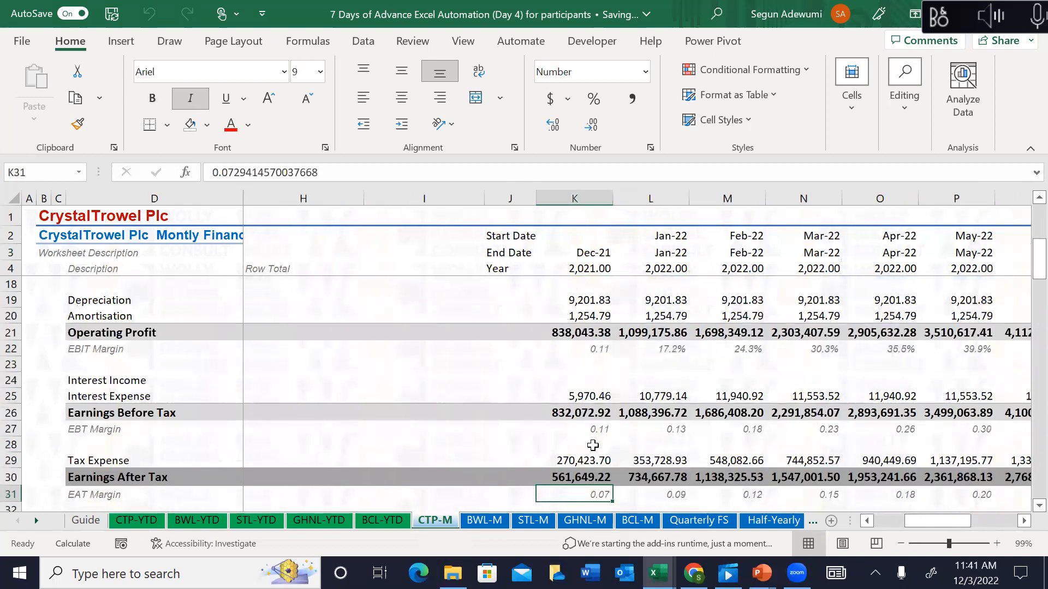
key("Down")
key("Down")
key("Down")
key("Down")
key("Down")
key("Down")
key("Down")
key("Down")
key("Down")
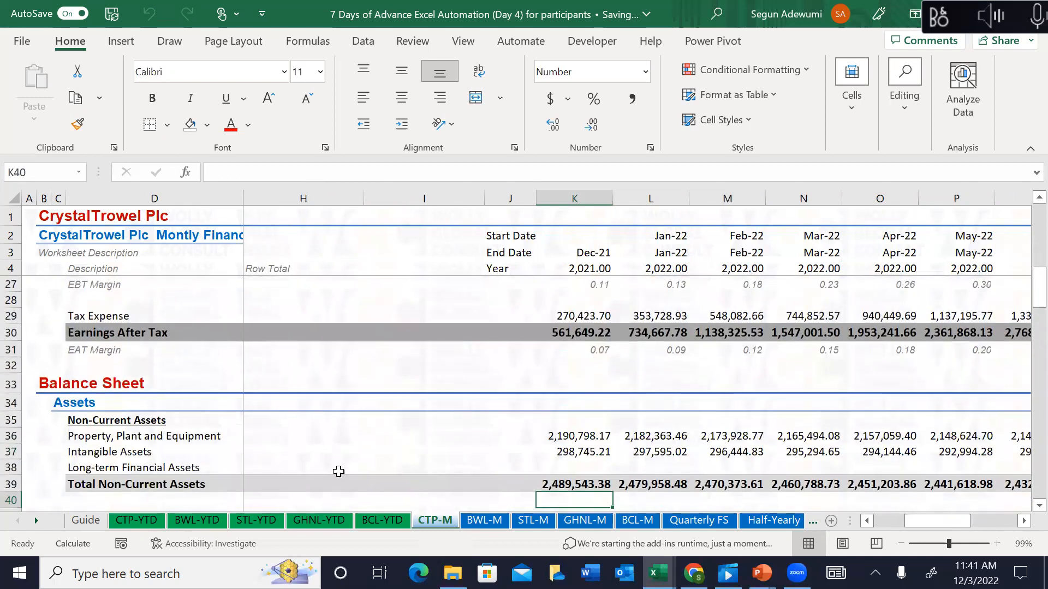
Step: Start and cancel an XLOOKUP in CTP-YTD K36, then select the Dec-21 end date K3 on CTP-M
left_click(143, 521)
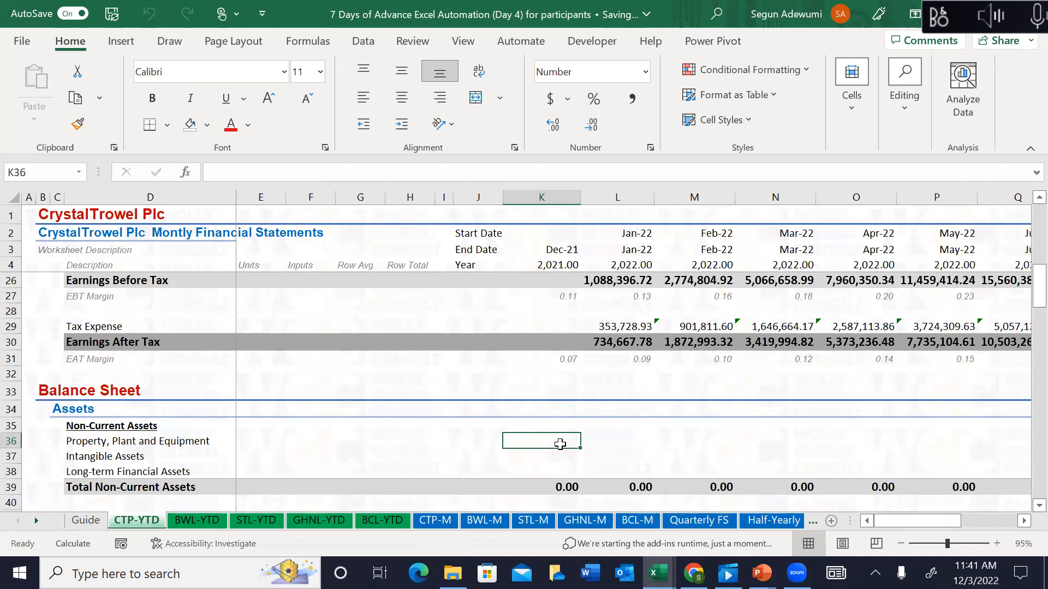
type("=xl")
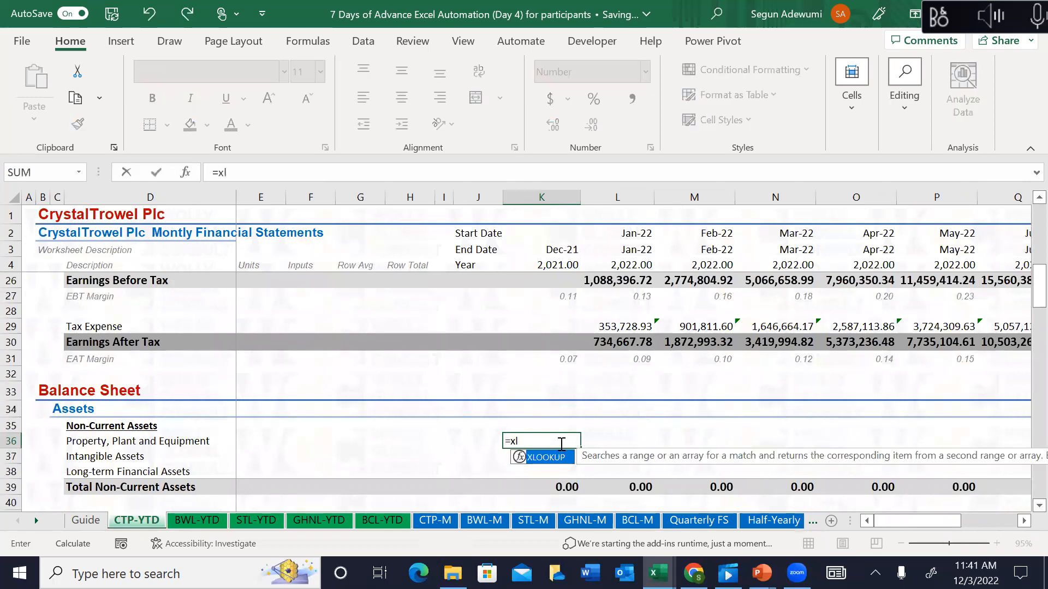
key("Tab")
key("Escape")
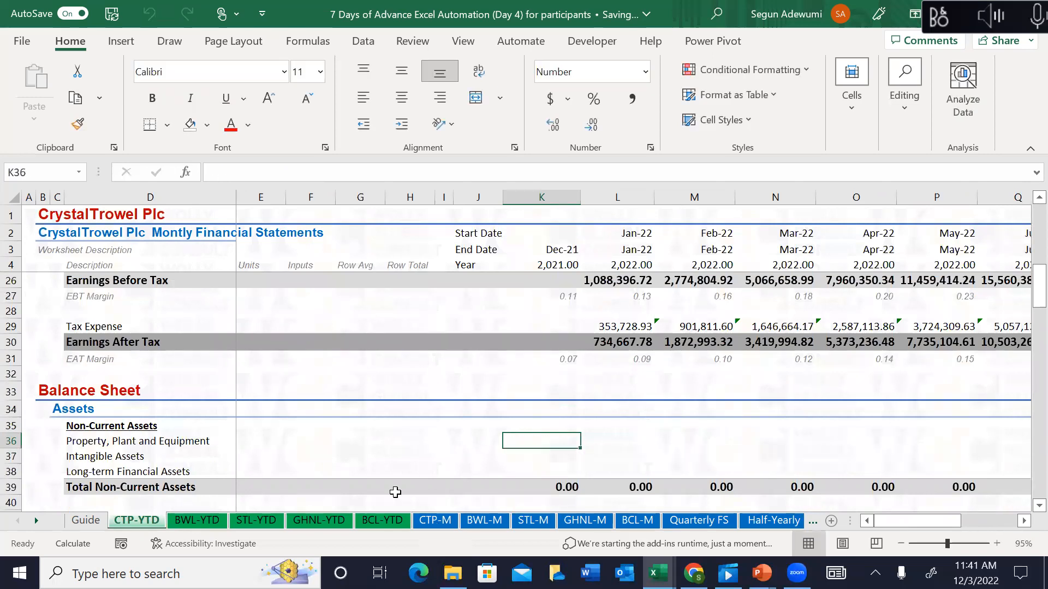
left_click(438, 523)
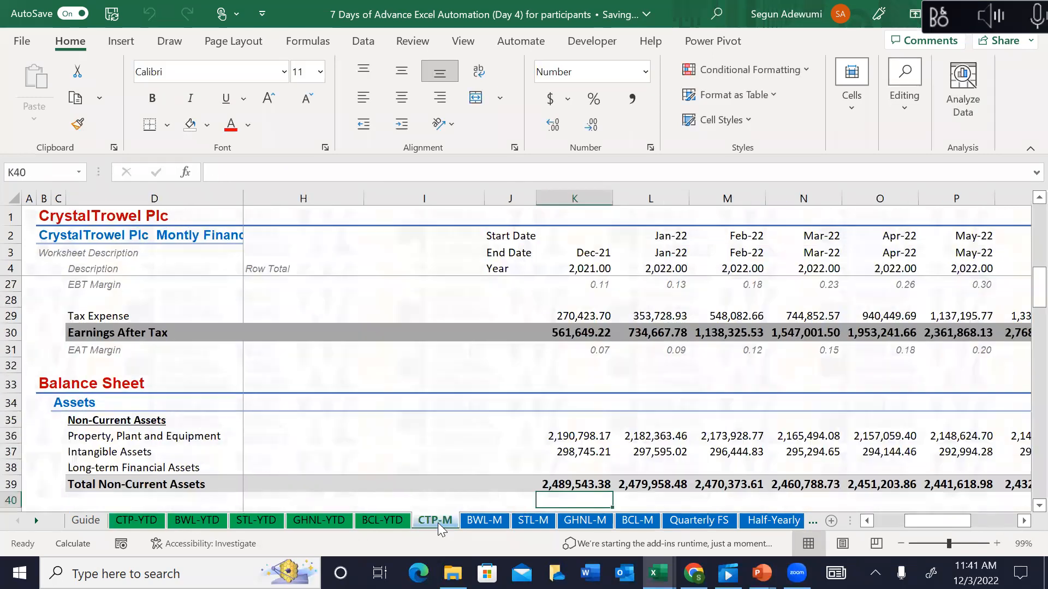
left_click(591, 254)
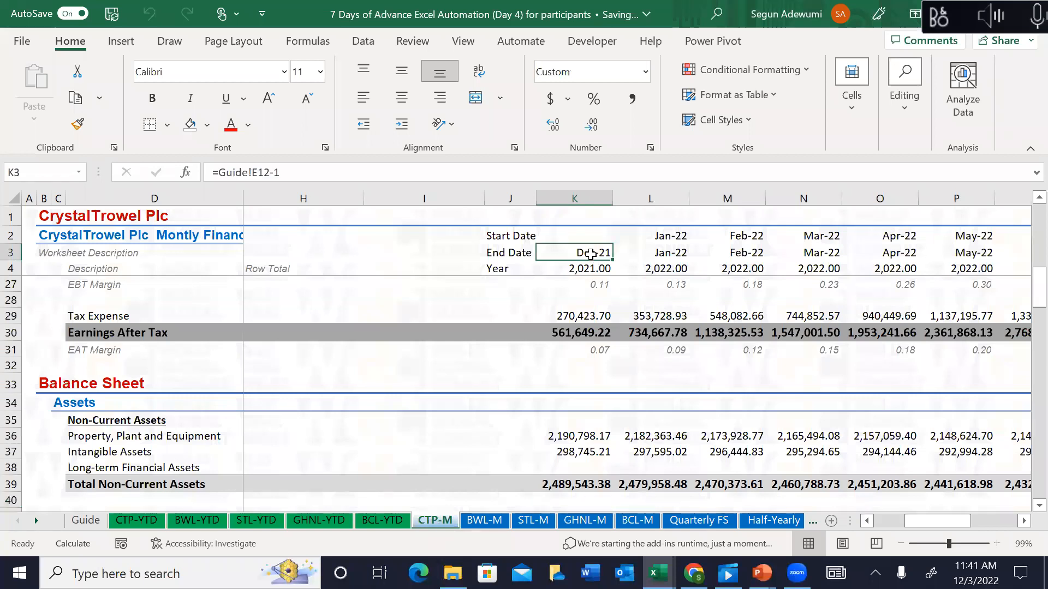
Step: Name CTP-M's End Date range K3:W3 as CTP_M_EOM via the Name Box
key("ctrl+shift+Right")
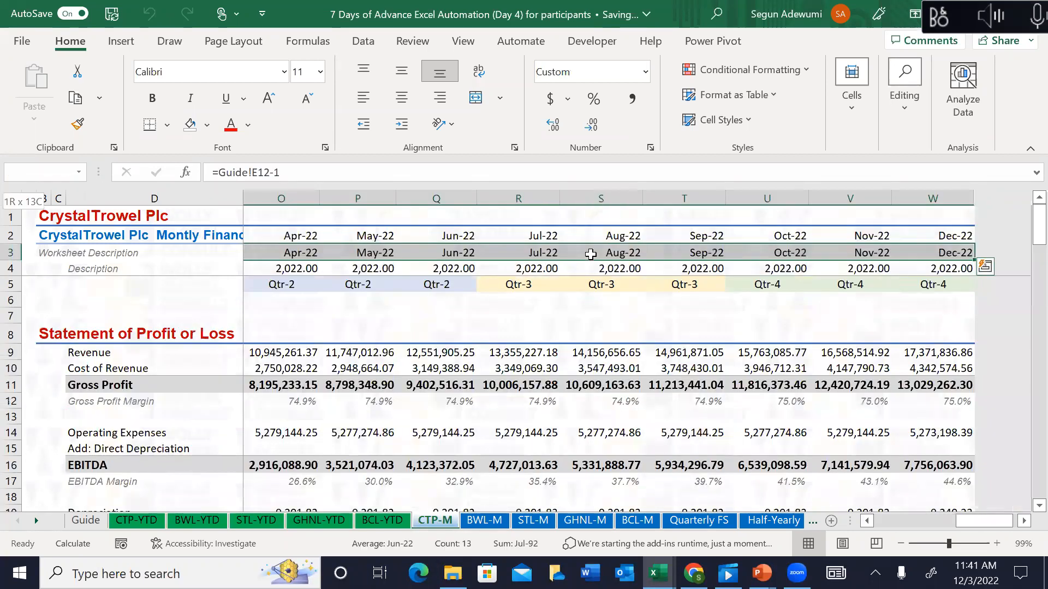
left_click(52, 173)
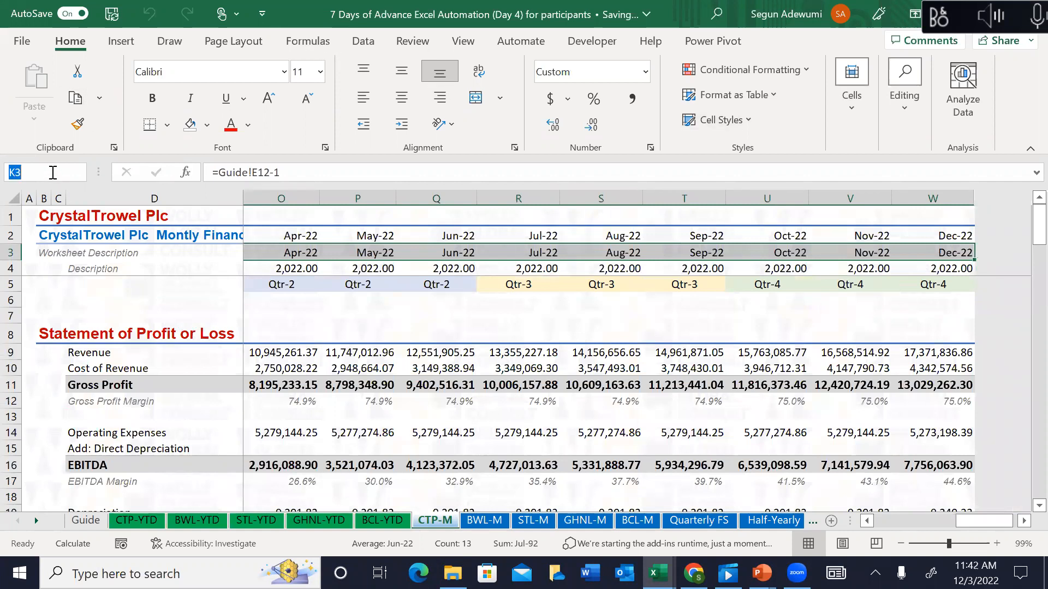
type("CT")
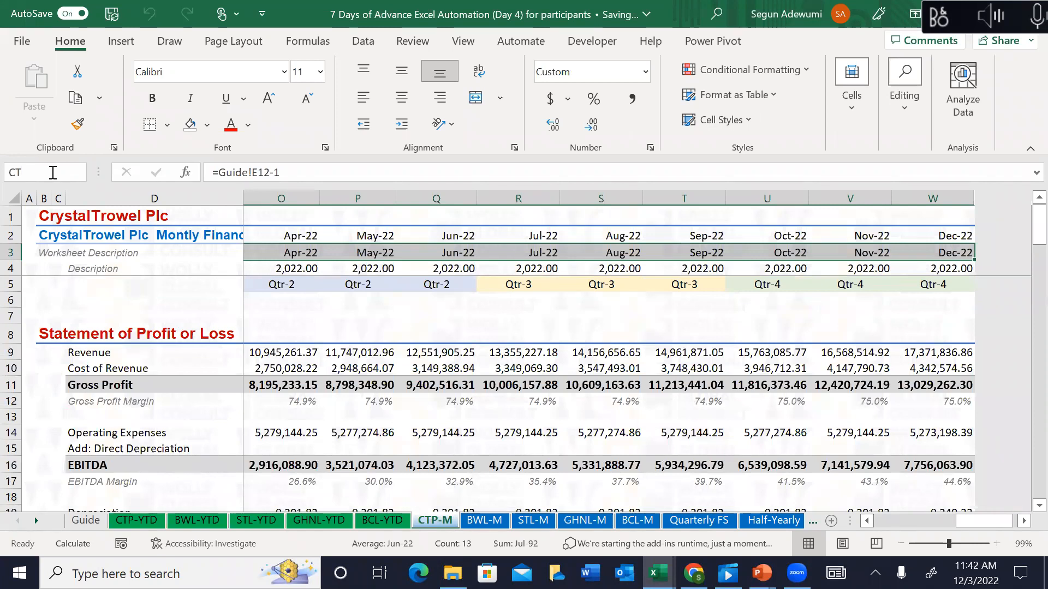
type("P_")
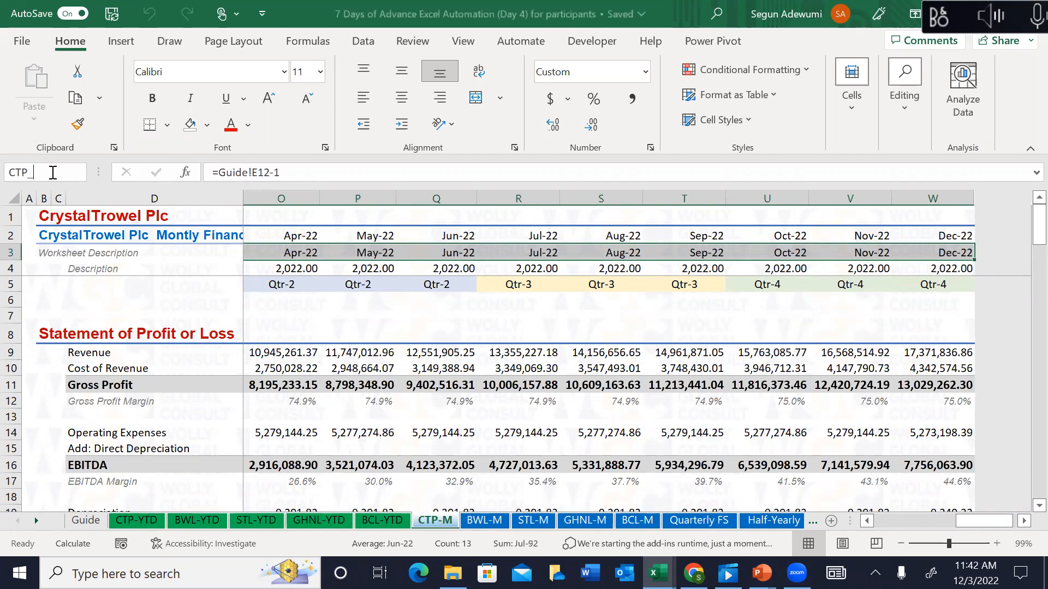
type("M")
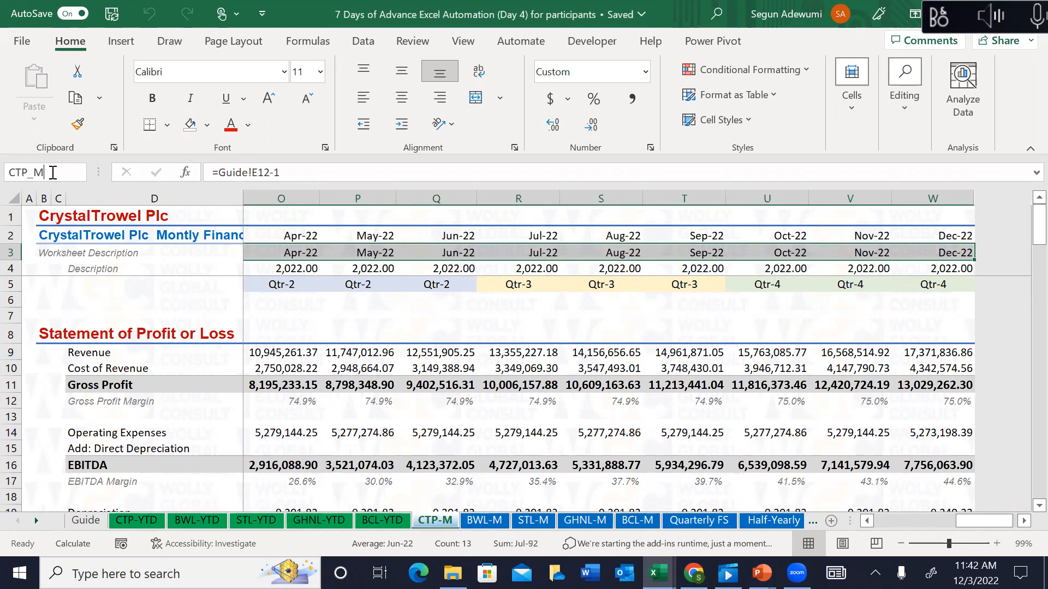
type("_EOM")
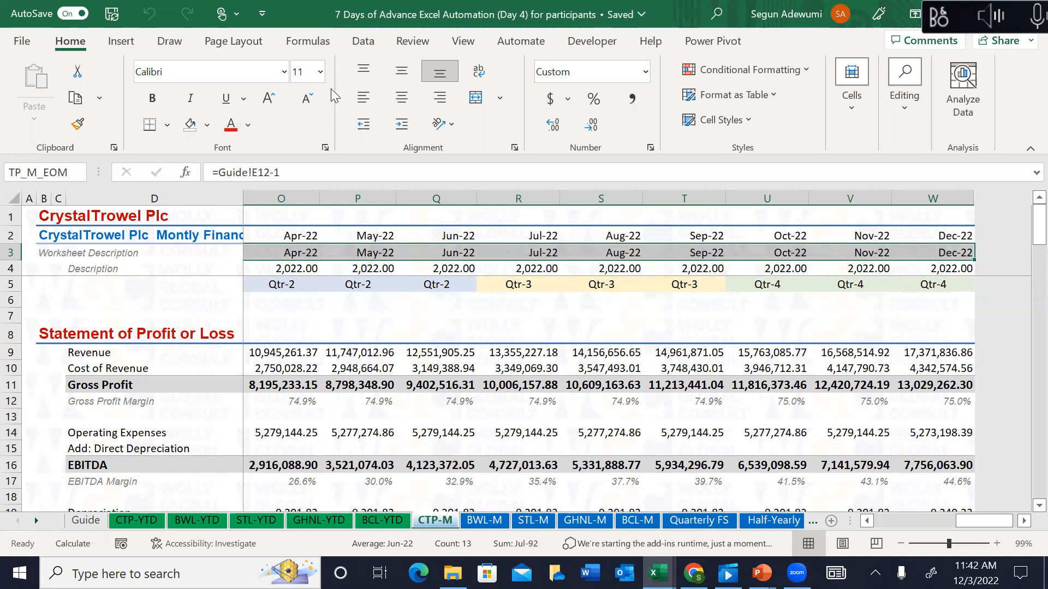
key("Return")
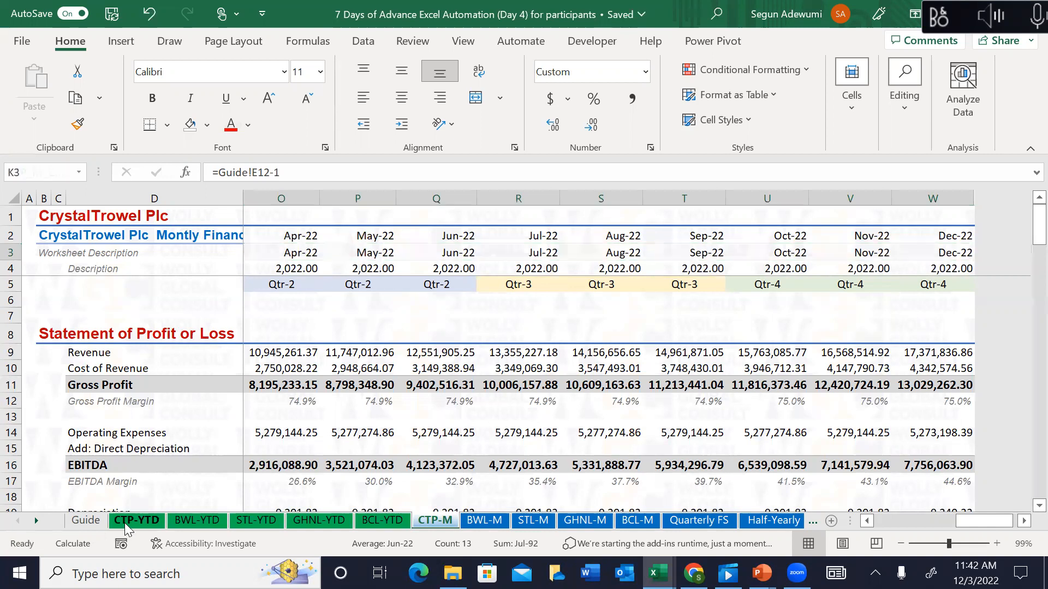
Step: In CTP-YTD K36, begin =XLOOKUP(K$3,CTP_M_EOM, with the Dec-21 end date as lookup value
left_click(124, 523)
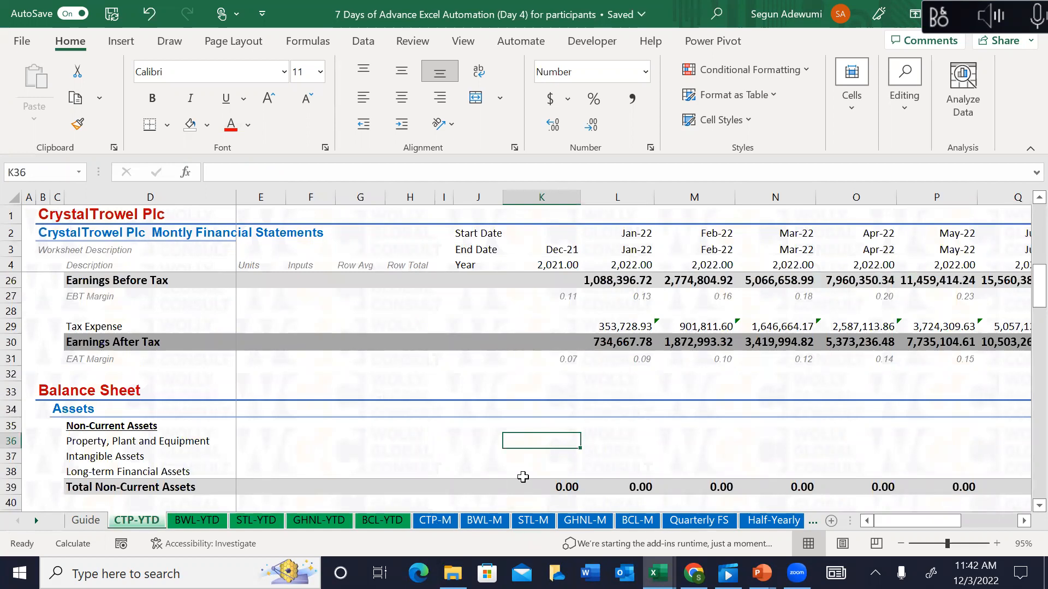
key("Right")
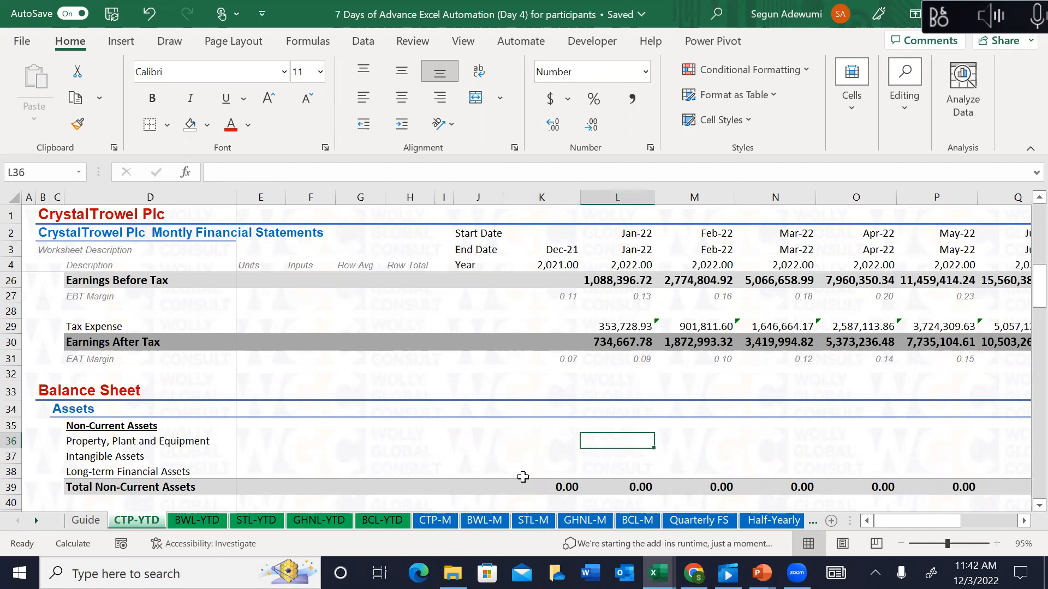
key("Left")
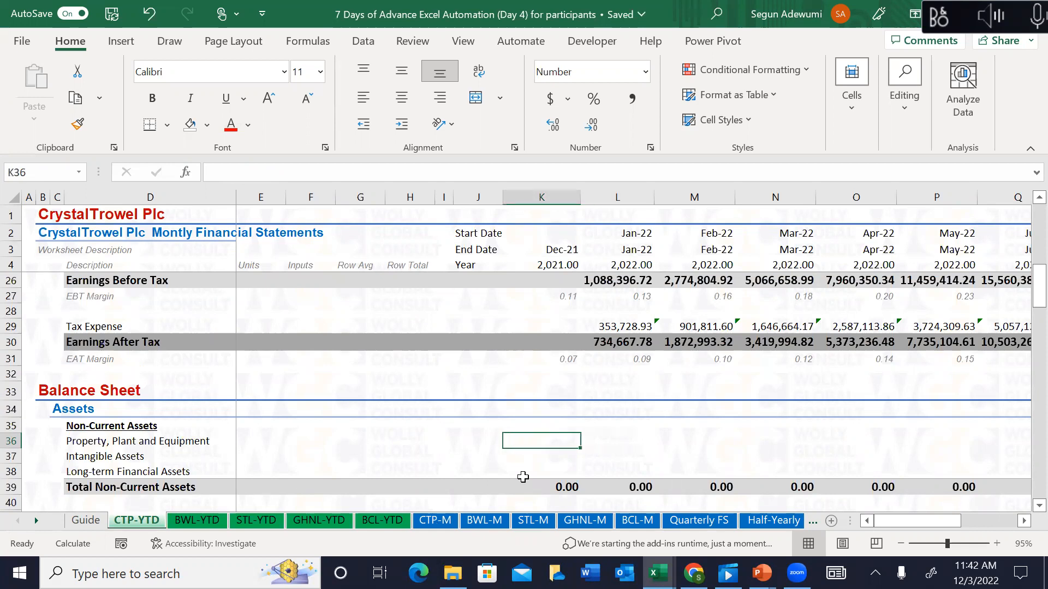
type("=xl")
key("Tab")
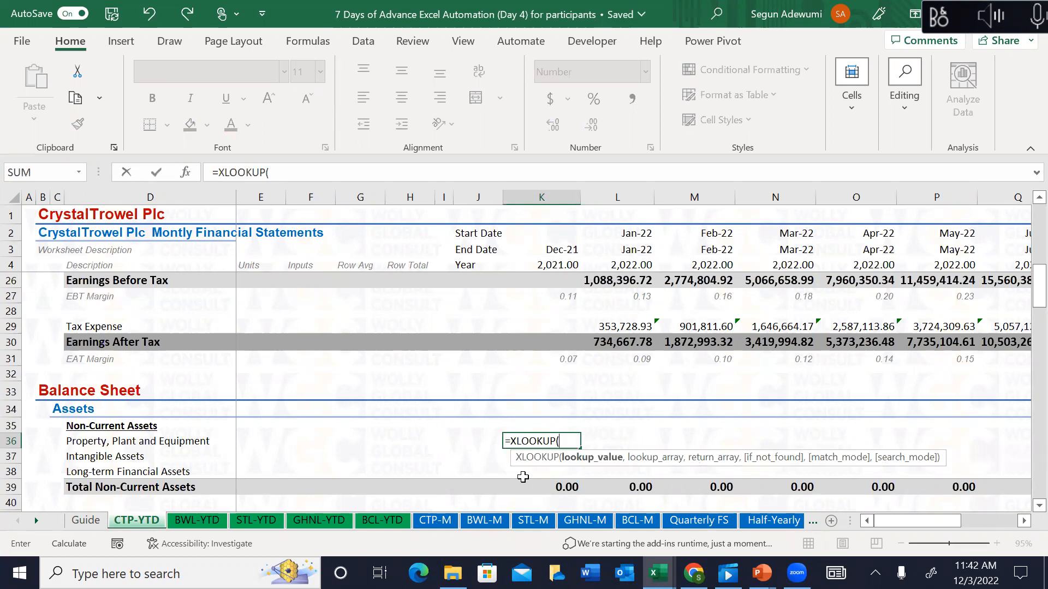
left_click(553, 250)
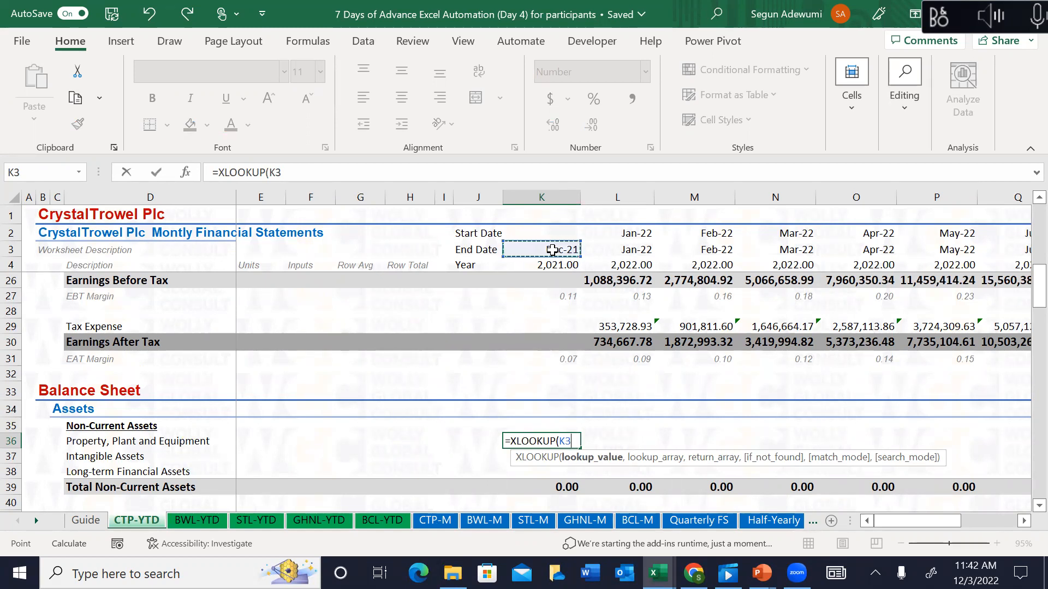
key("F4")
key("F4")
type(",")
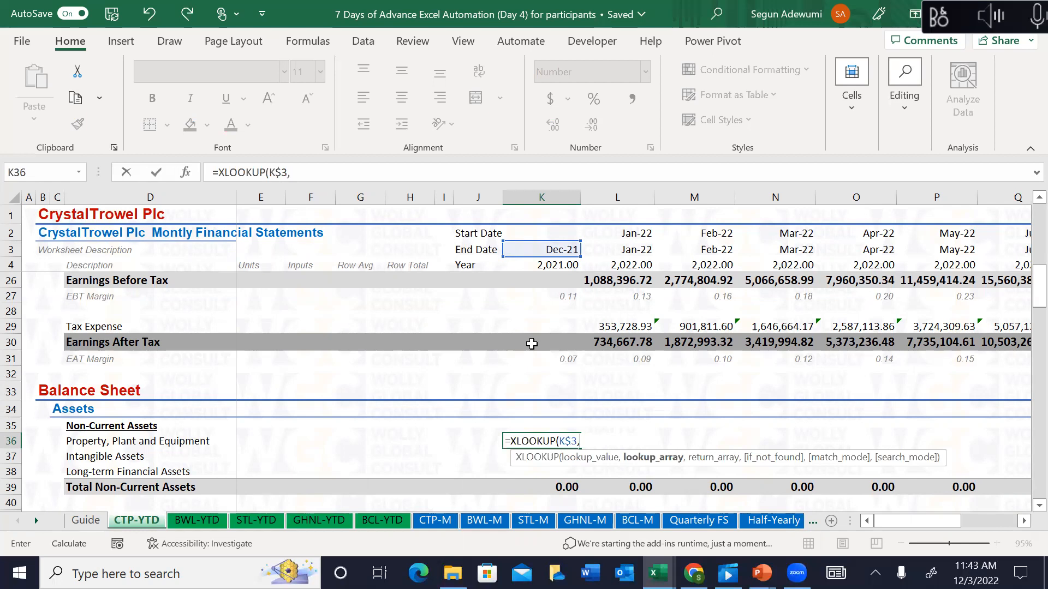
type("ctp")
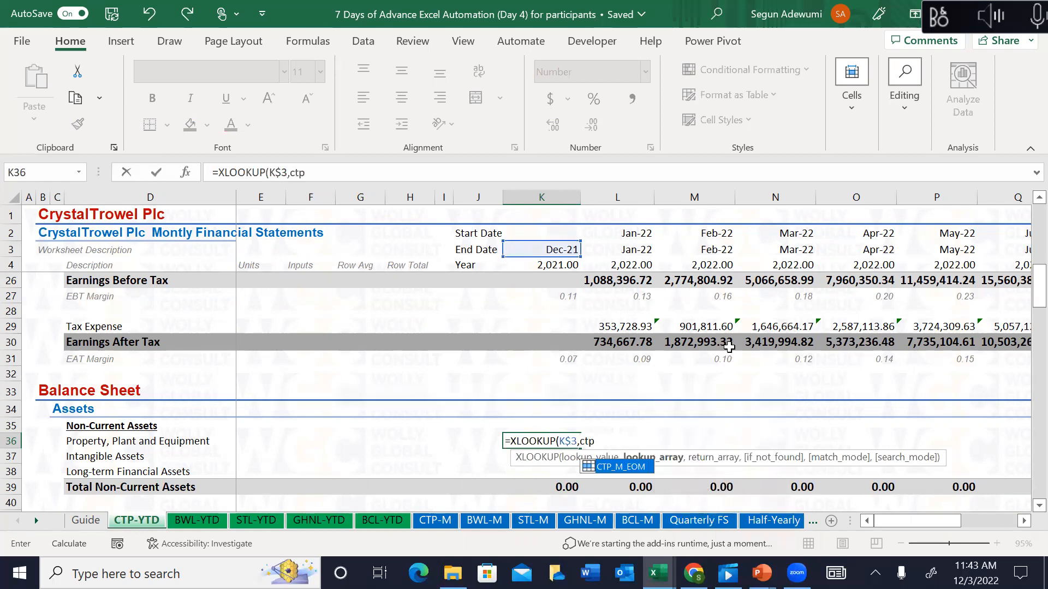
double_click(597, 474)
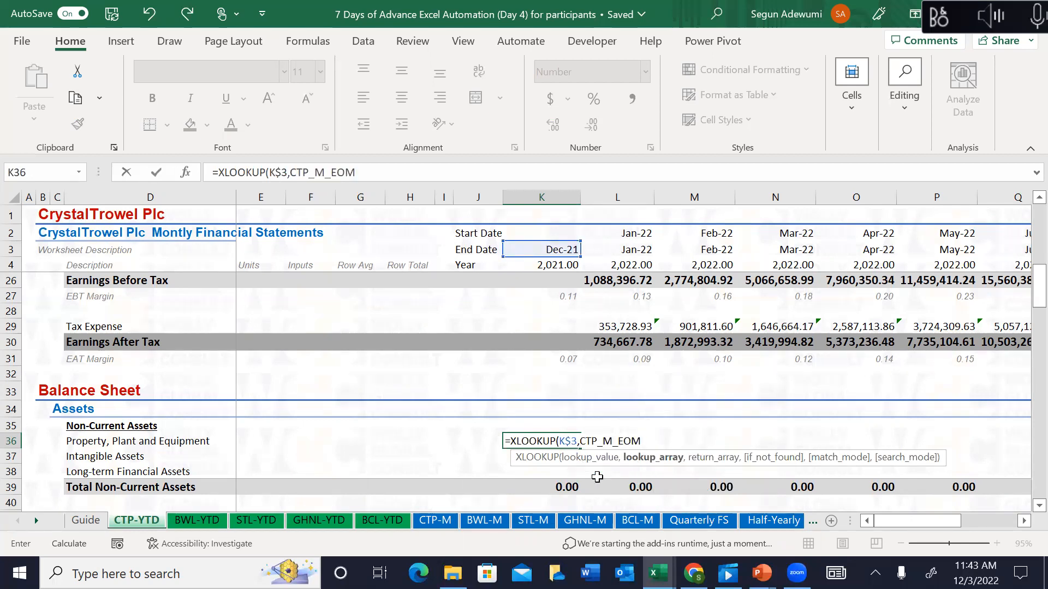
type(",")
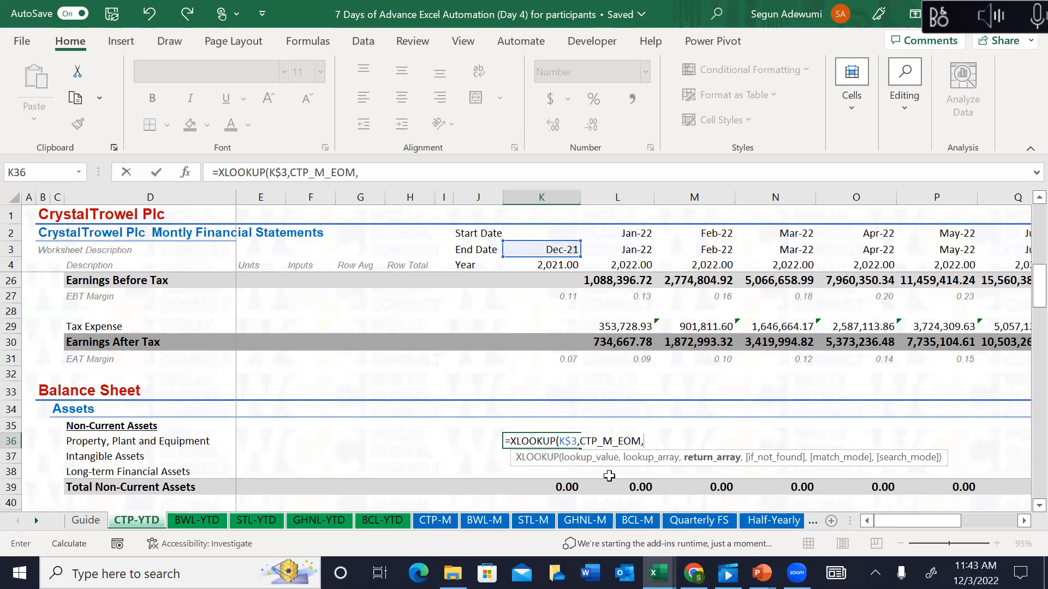
Step: Set the XLOOKUP return range to 'CTP-M'!$K36:$W36 with columns locked
left_click(431, 520)
left_click(355, 385)
key("Left")
key("Left")
key("Left")
key("Left")
key("Left")
key("Left")
key("Left")
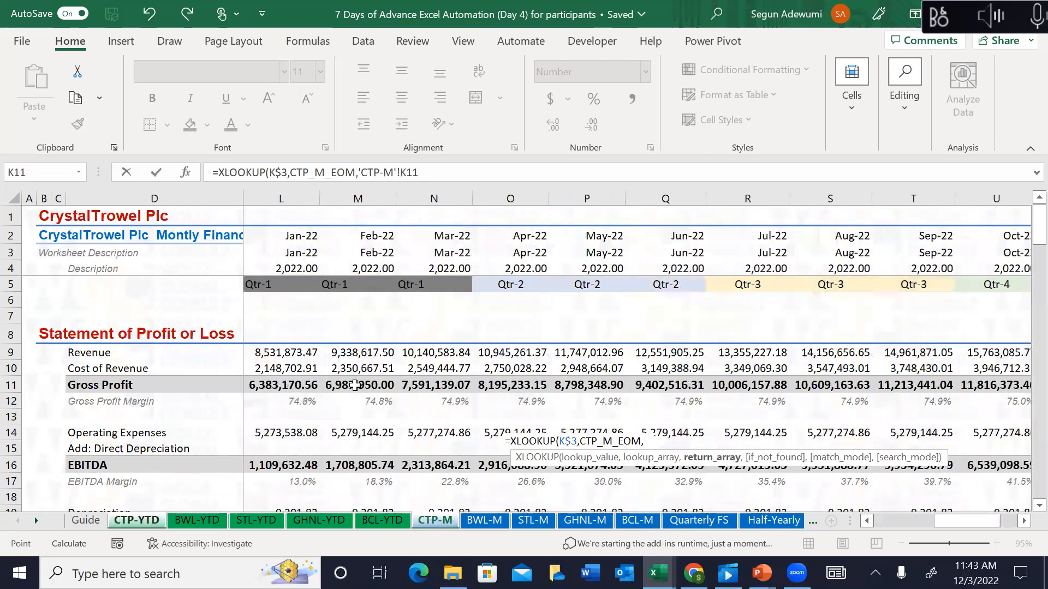
key("Down")
key("Down")
key("Down")
key("Down")
key("Down")
key("Down")
key("Down")
key("Down")
key("Down")
key("Down")
key("Down")
key("Down")
key("Down")
key("Down")
key("Down")
key("Down")
key("Down")
key("Down")
key("Down")
key("Down")
key("Down")
key("Down")
key("Down")
key("Down")
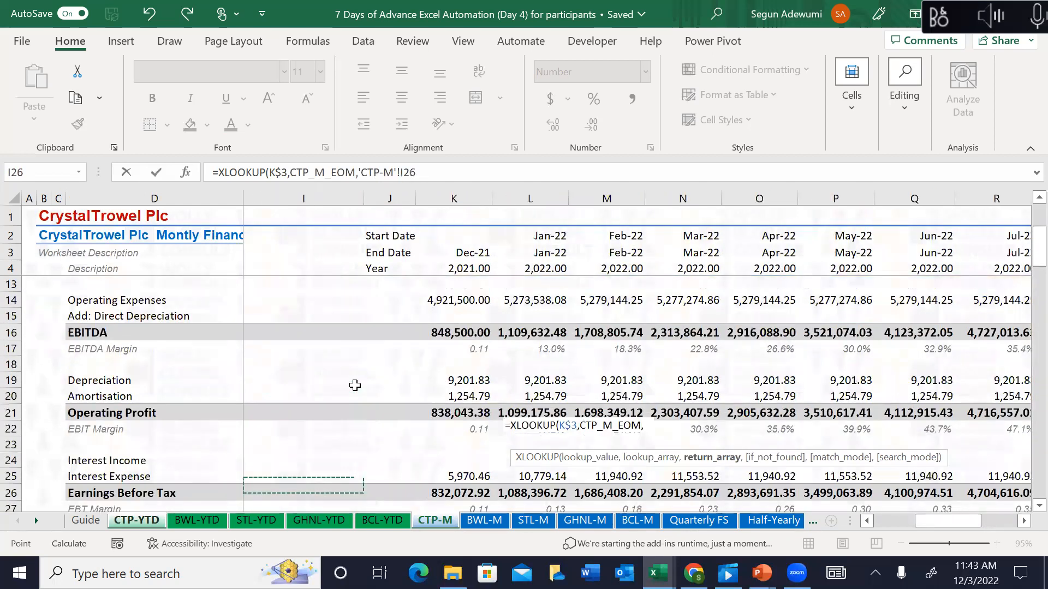
key("Up")
key("Right")
key("Right")
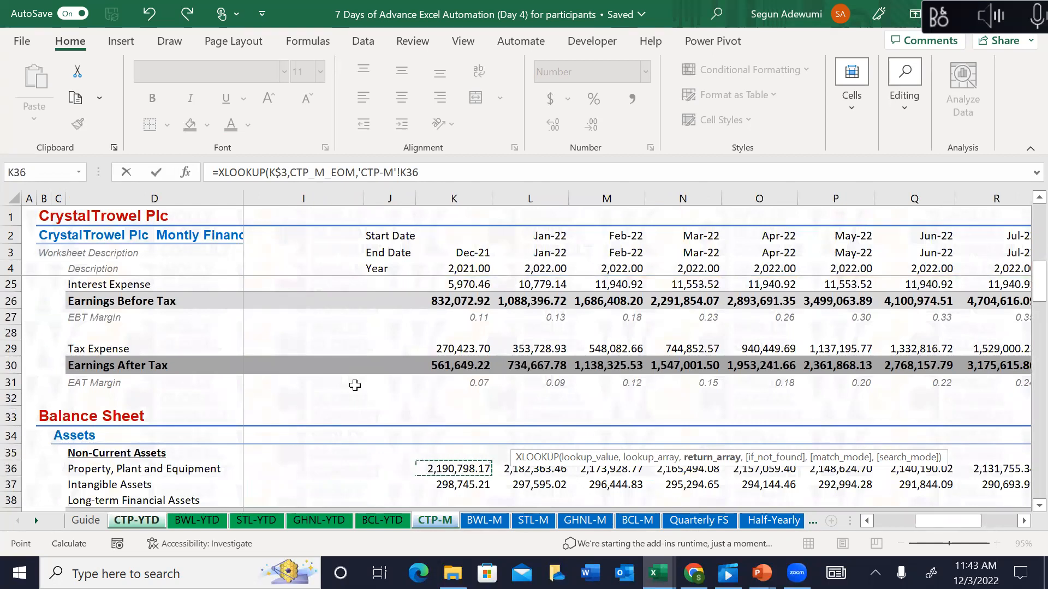
key("ctrl+shift+Right")
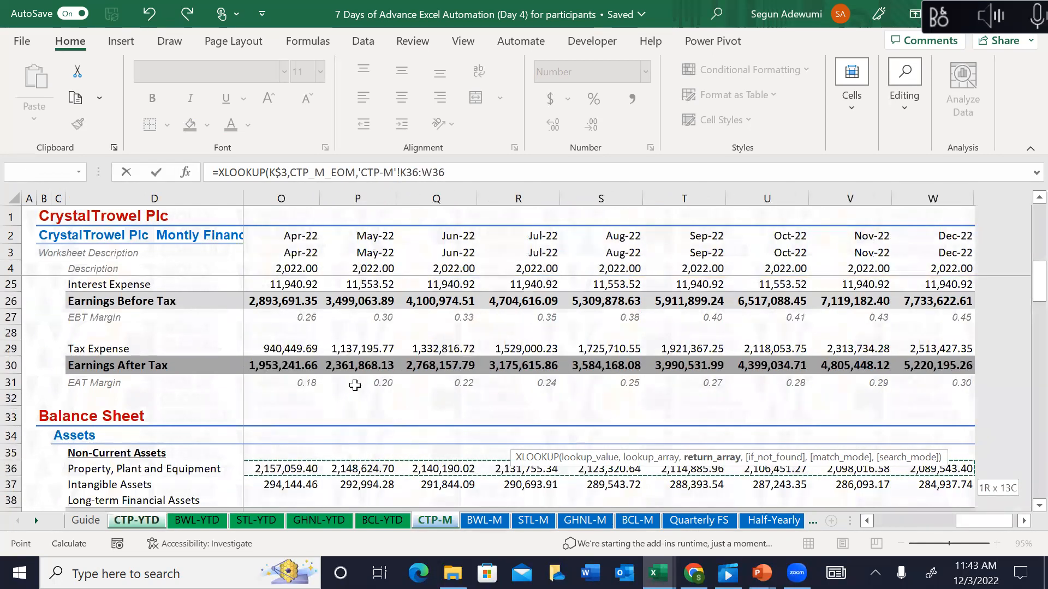
key("F4")
key("F4")
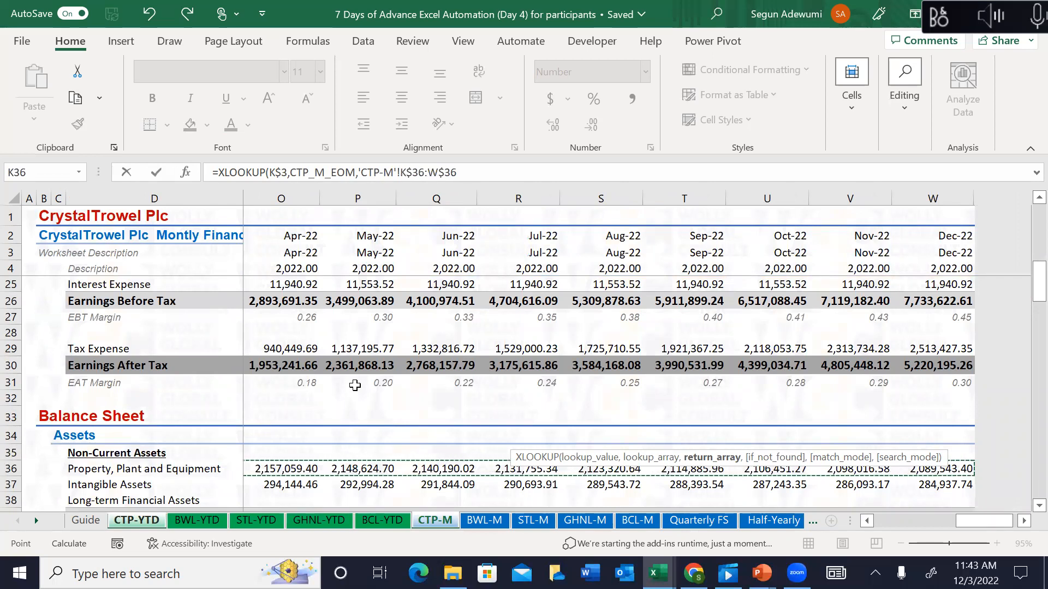
key("F4")
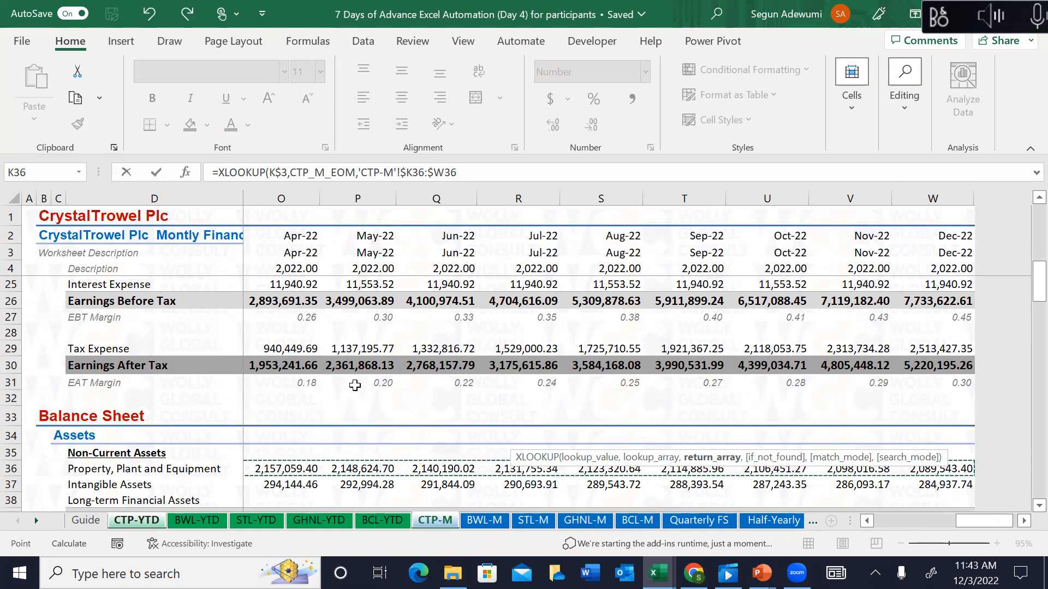
Step: Add exact match mode 0 and close the formula, returning 2,190,798.17 for Property, Plant and Equipment
type(",")
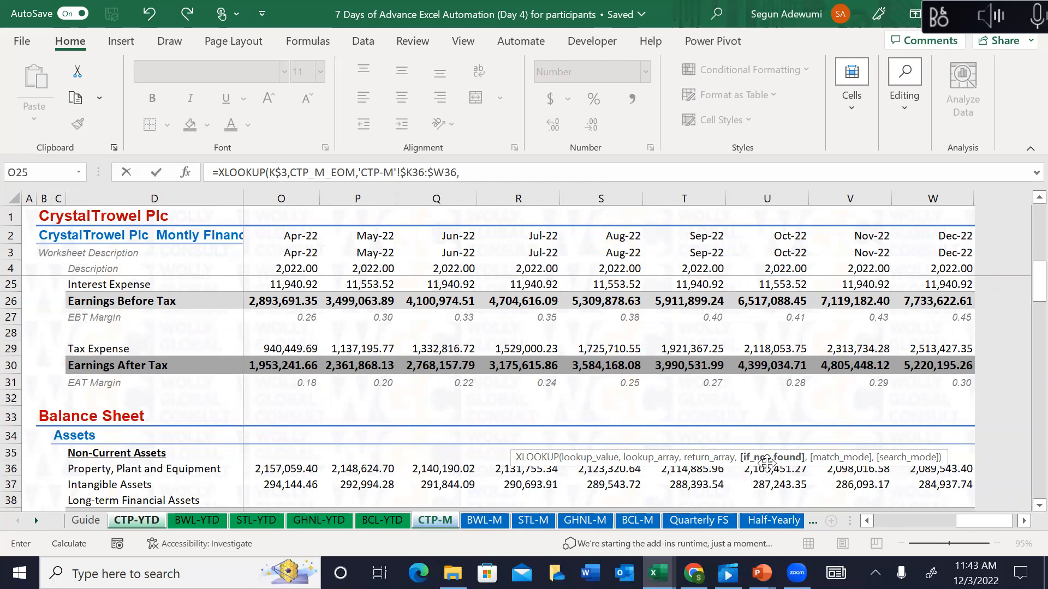
type(",")
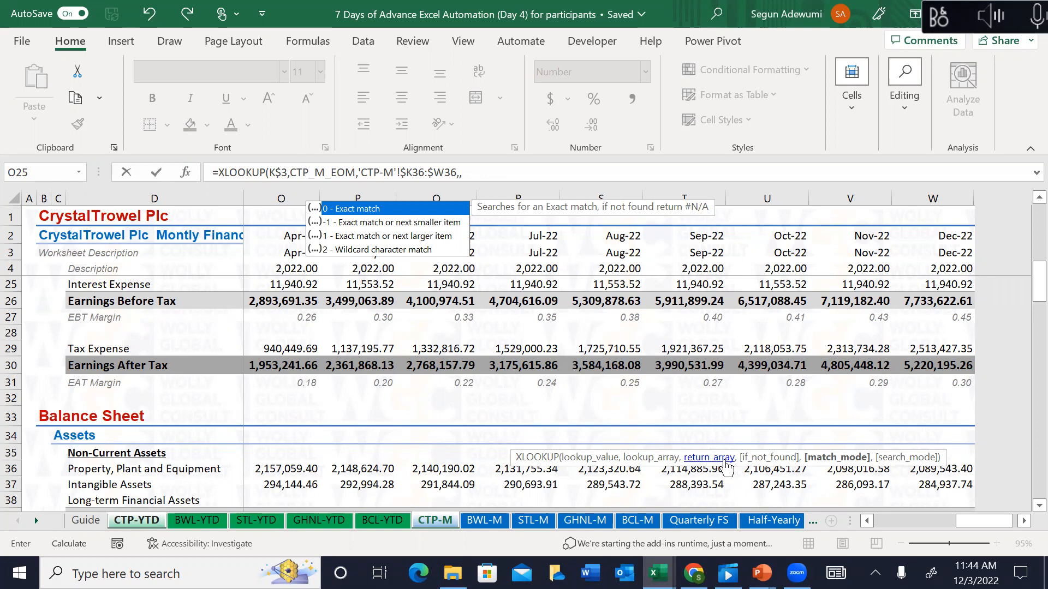
double_click(346, 210)
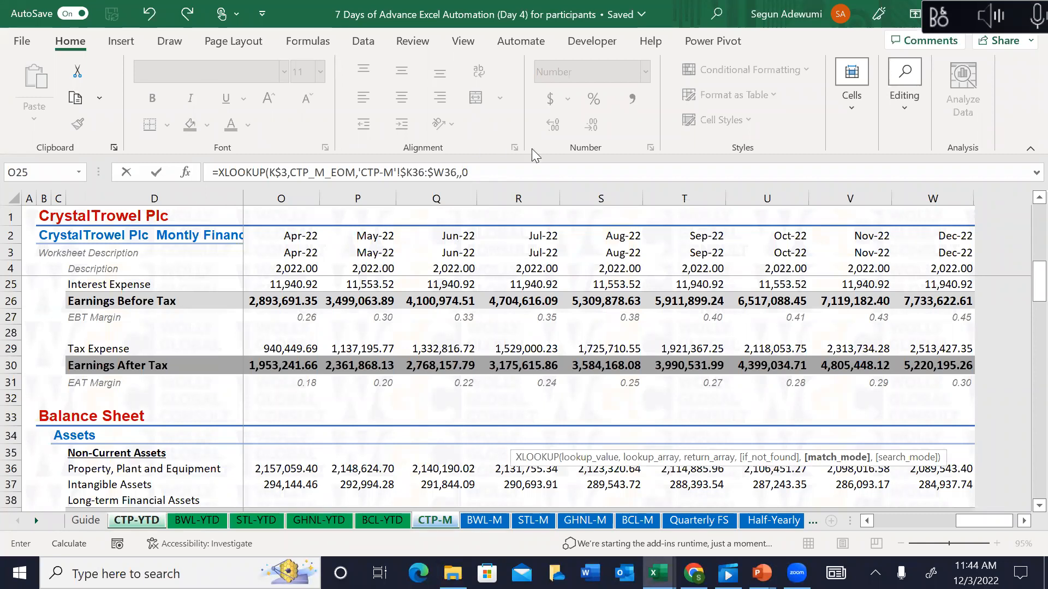
left_click(479, 174)
type(")")
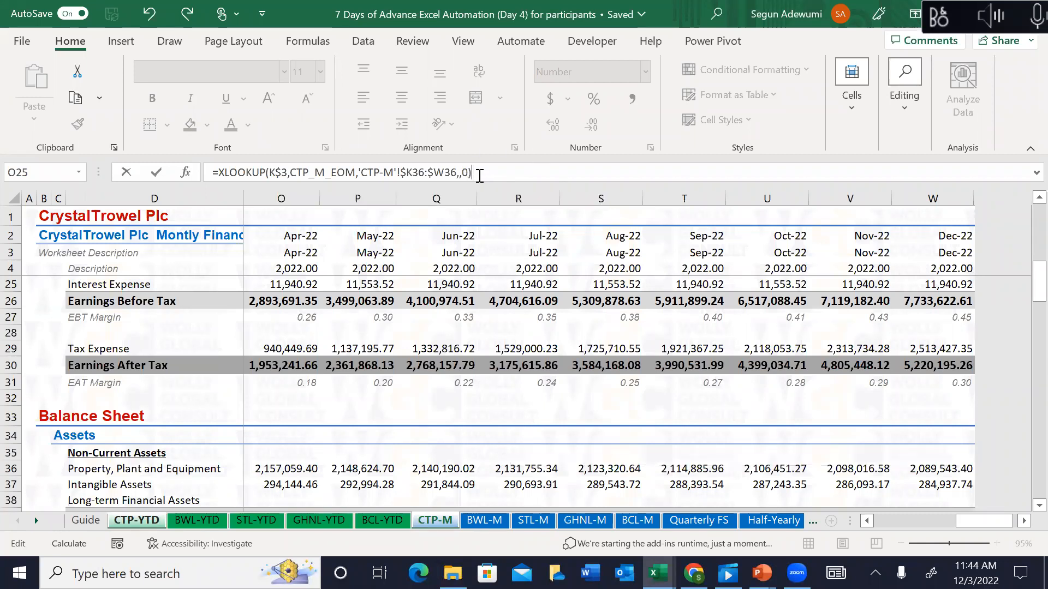
key("Escape")
key("Up")
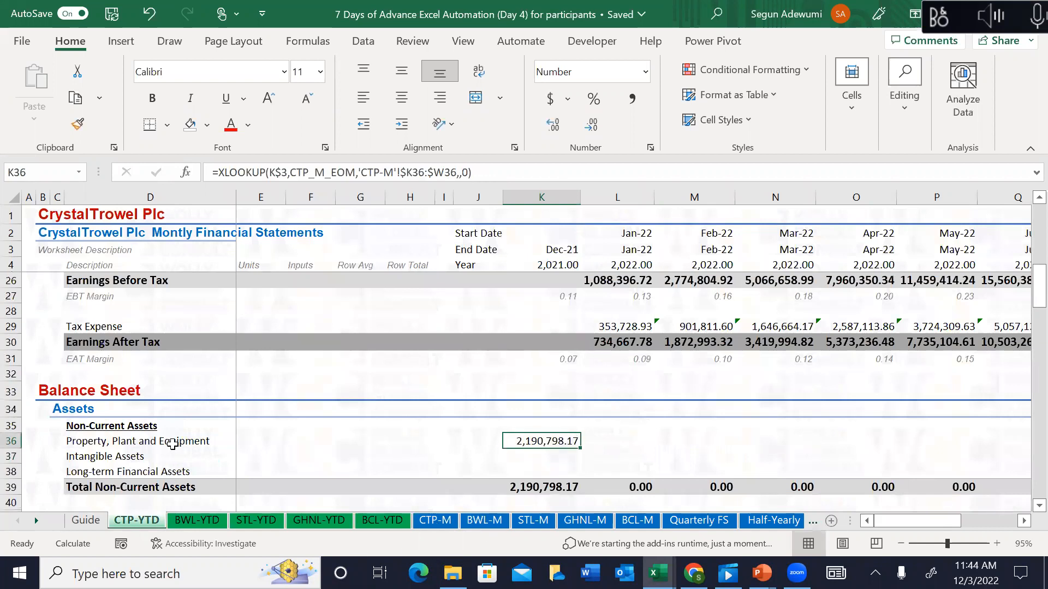
Step: Check K36 on the CTP-M sheet against the 2,190,798.17 shown on CTP-YTD
left_click(440, 523)
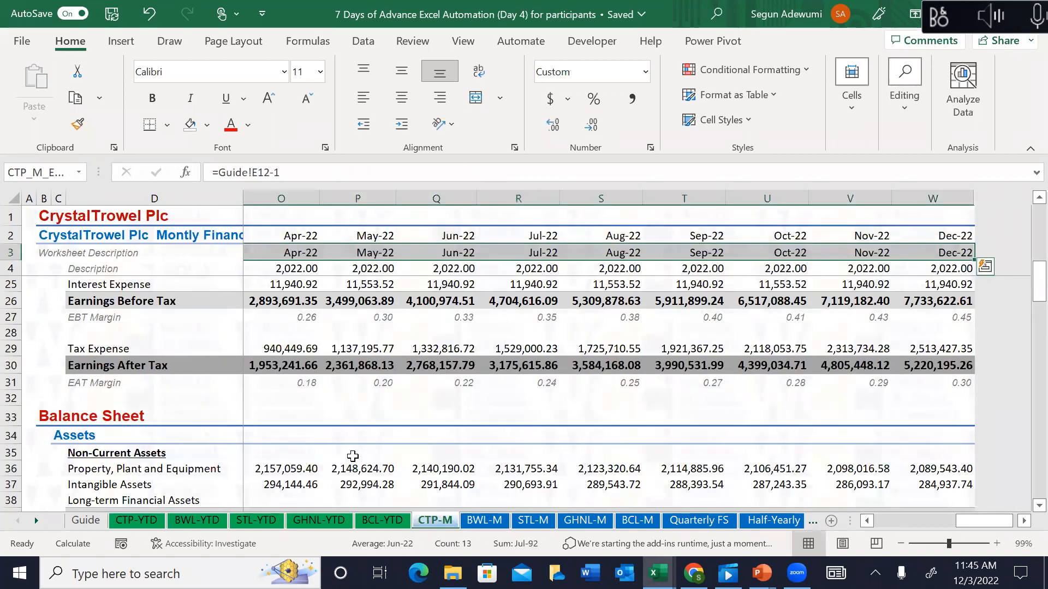
left_click(352, 457)
key("Down")
key("Left")
key("Left")
key("Left")
key("Left")
key("Left")
key("Left")
key("Left")
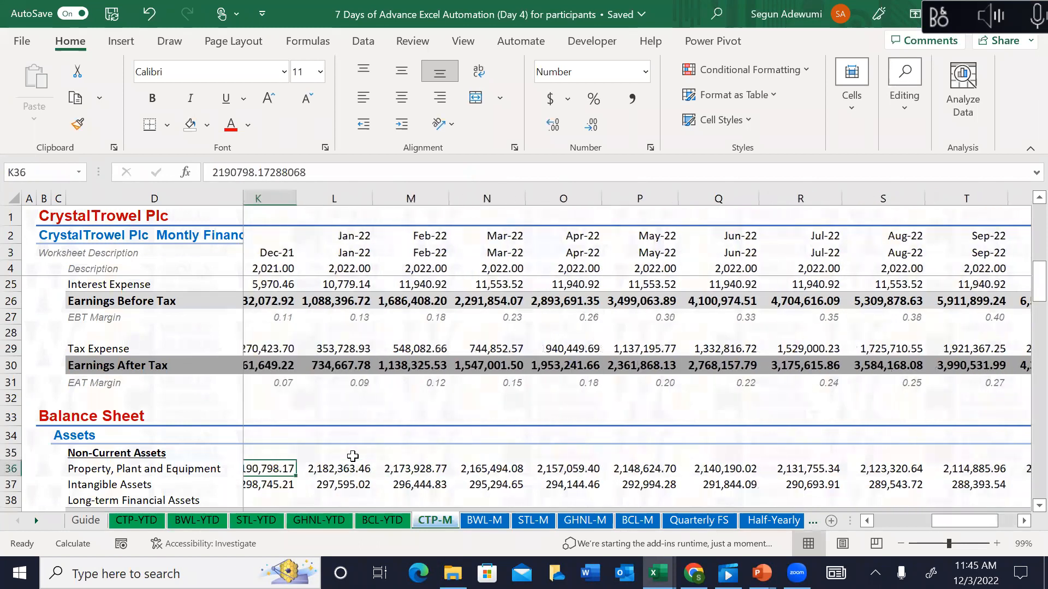
key("Right")
key("Right")
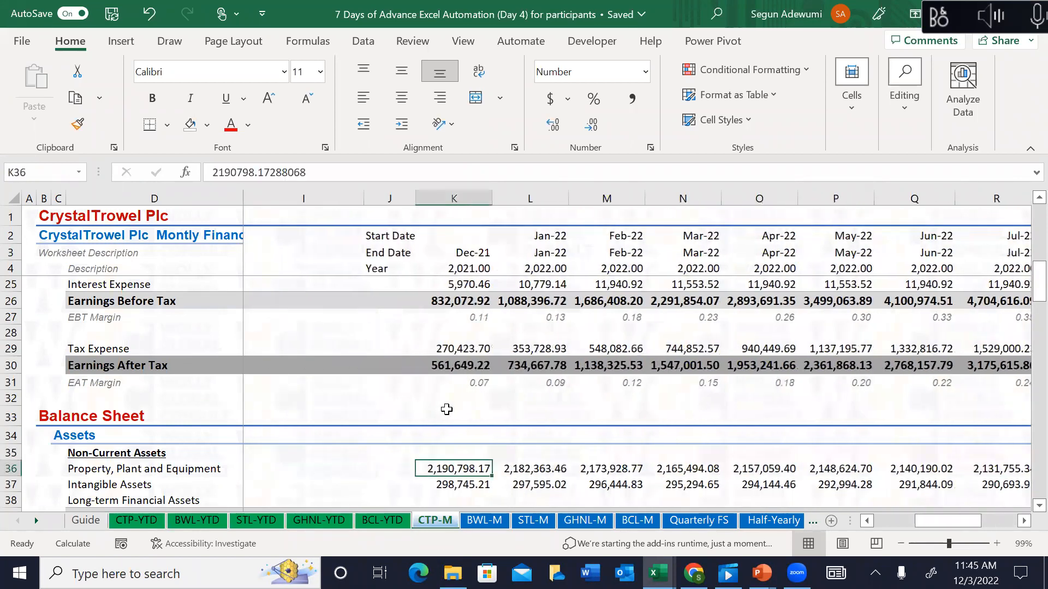
Step: Delete the exact-match 0 argument from the K36 XLOOKUP on CTP-YTD
left_click(135, 521)
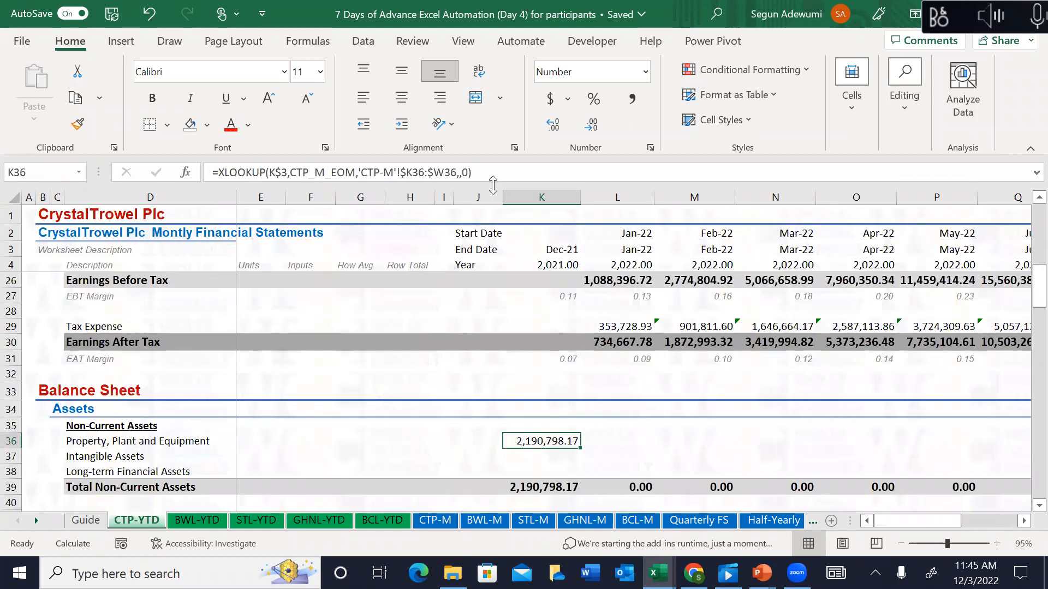
left_click(468, 172)
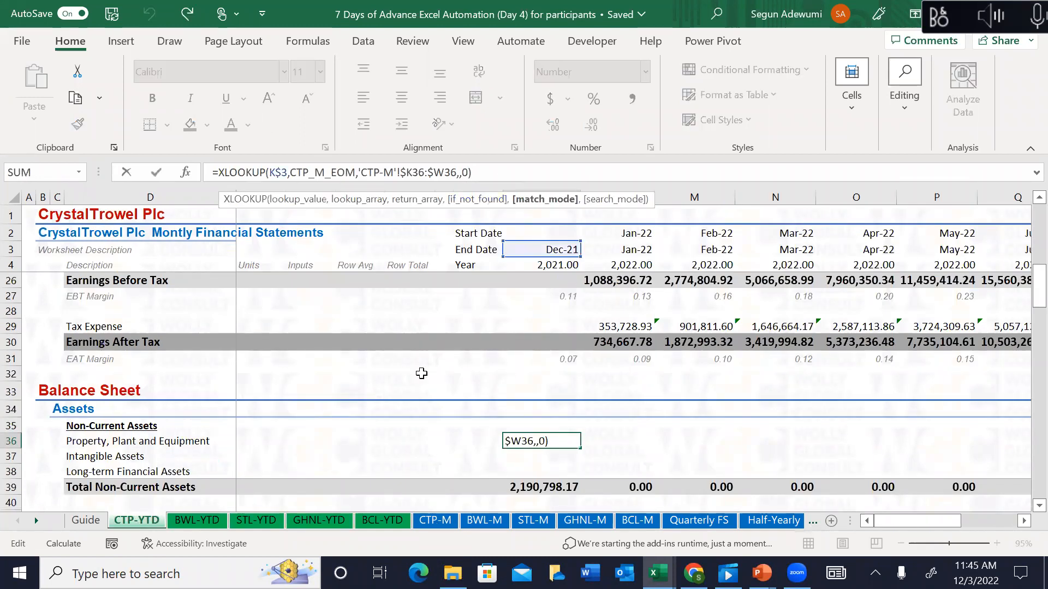
key("BackSpace")
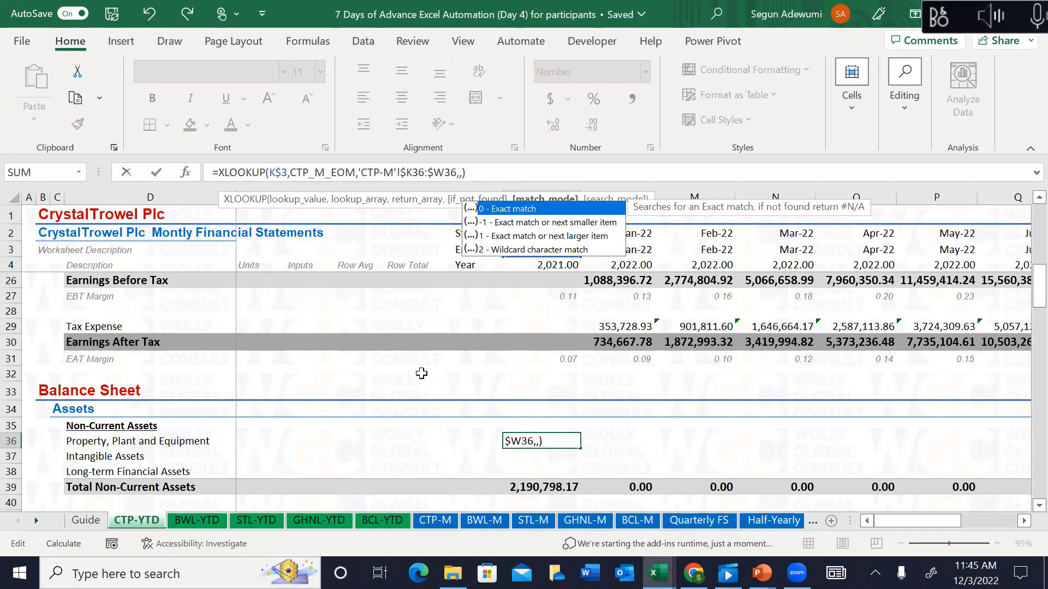
key("BackSpace")
key("Return")
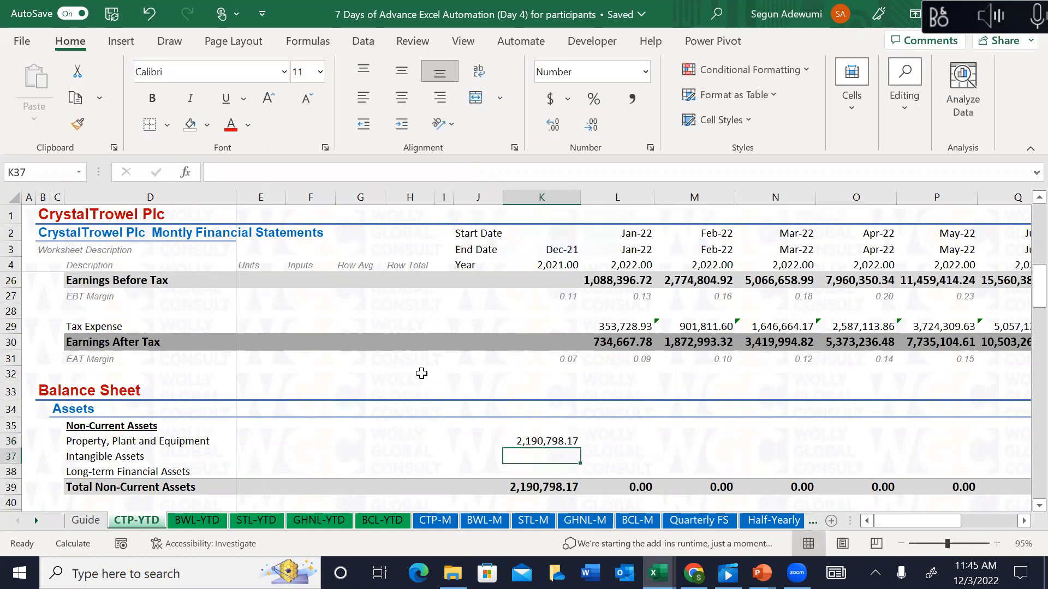
key("Up")
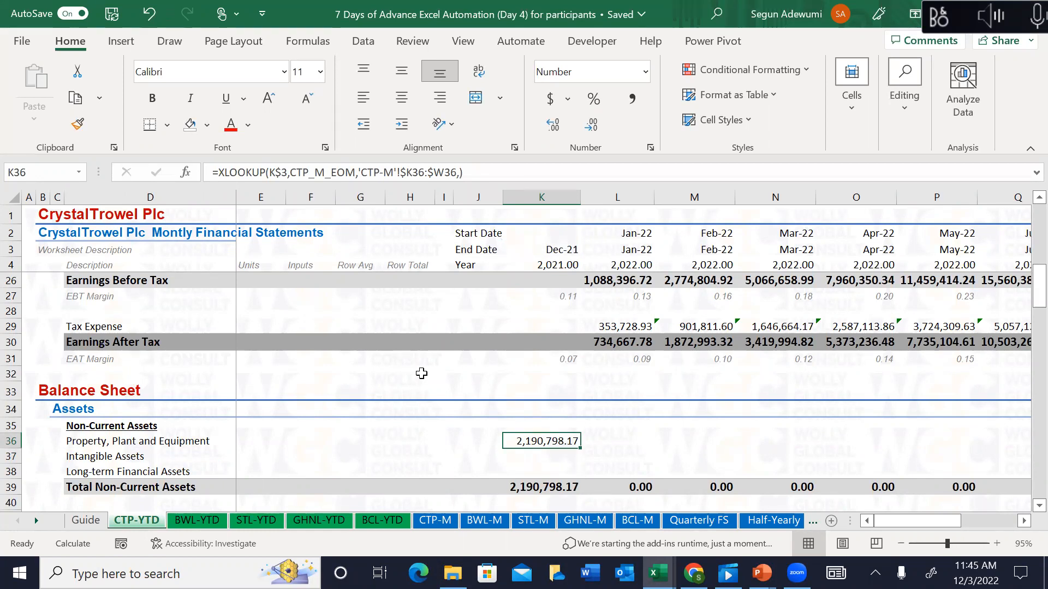
Step: Restore the ,0 argument in K36 and fill its XLOOKUP across row 36 and down through rows 37–38
left_click(460, 173)
type(",,")
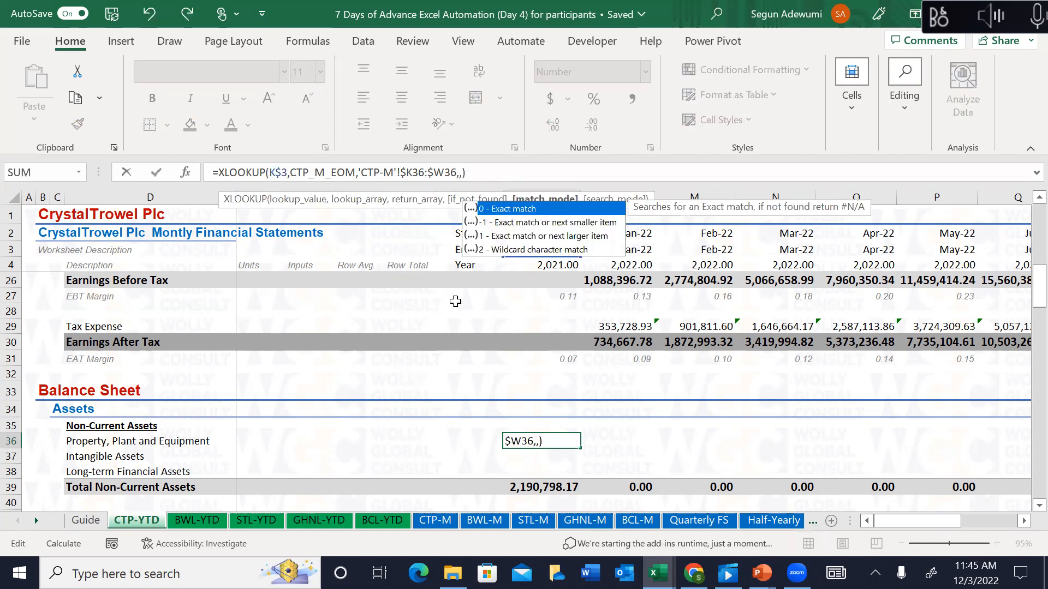
type("0")
key("Return")
key("Up")
key("ctrl+shift+Right")
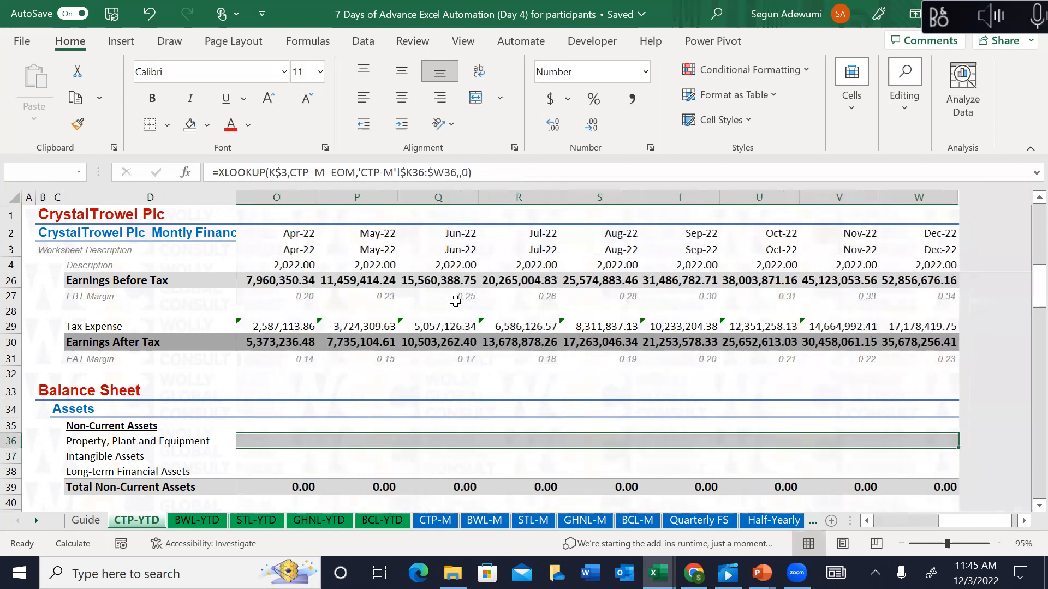
key("ctrl+r")
key("shift+Down")
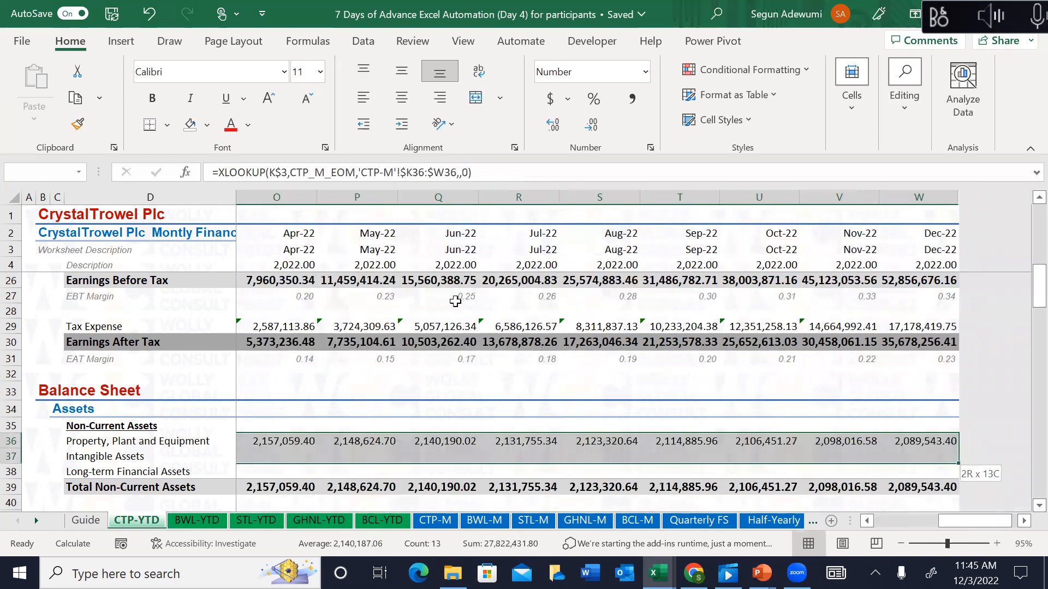
key("shift+Down")
key("ctrl+d")
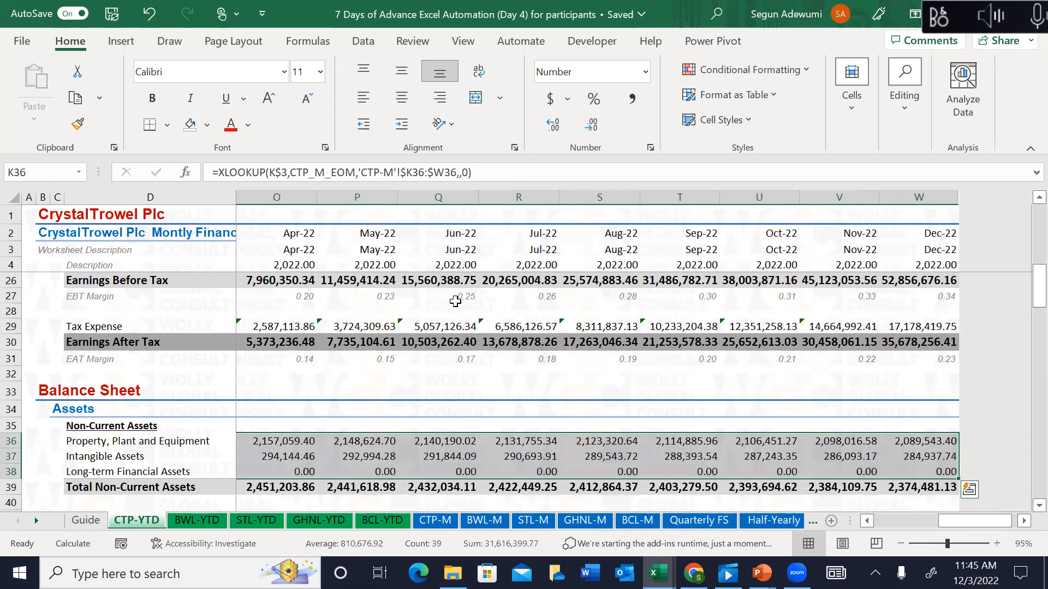
Step: Paste the row 36 lookups into Inventory, Trade Receivables and rows 44–46 through Cash
key("shift+BackSpace")
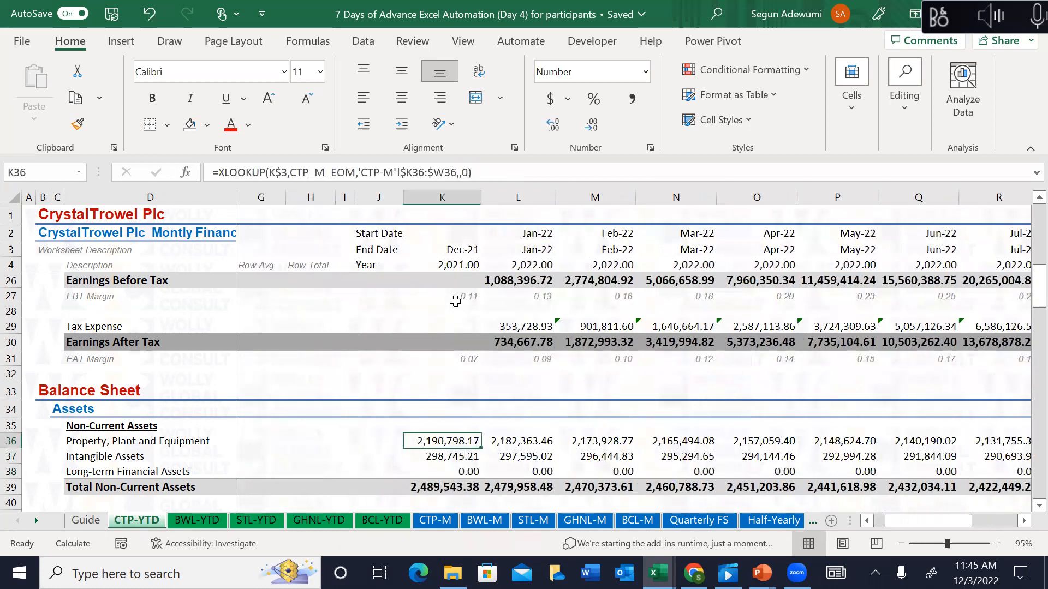
key("ctrl+shift+Right")
key("ctrl+c")
key("Down")
key("Down")
key("Down")
key("Down")
key("Down")
key("Down")
key("Down")
key("Down")
key("Down")
key("Up")
key("Up")
key("Up")
key("ctrl+v")
key("Down")
key("ctrl+v")
key("Down")
key("shift+Down")
key("shift+Down")
key("shift+Down")
key("shift+Up")
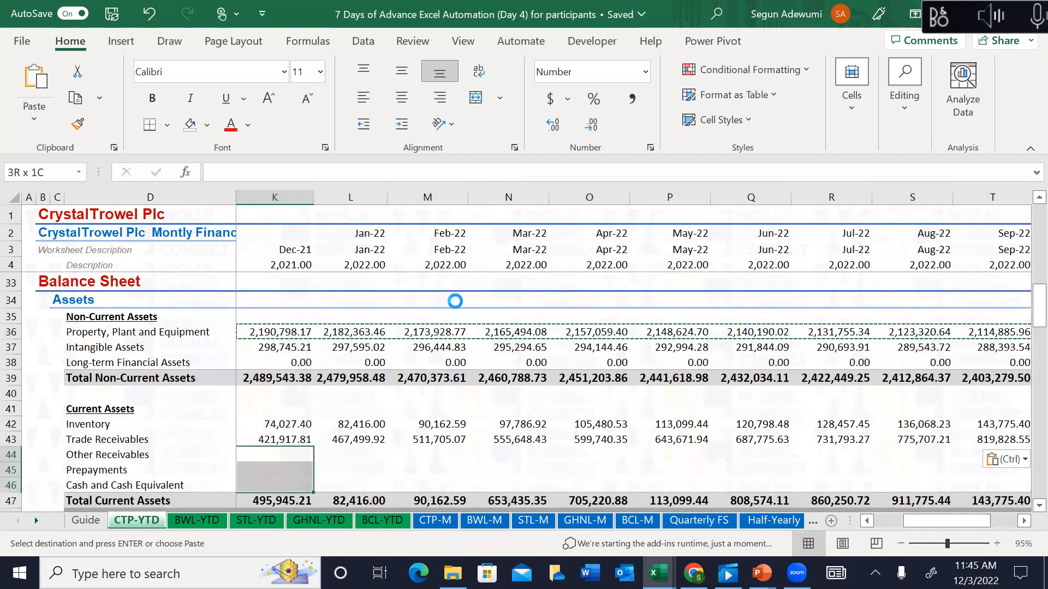
key("ctrl+v")
Step: Paste the lookups into the current liabilities and Long-term Loan rows, then select the equity rows to W
key("Down")
key("Down")
key("Down")
key("Down")
key("Down")
key("Down")
key("Down")
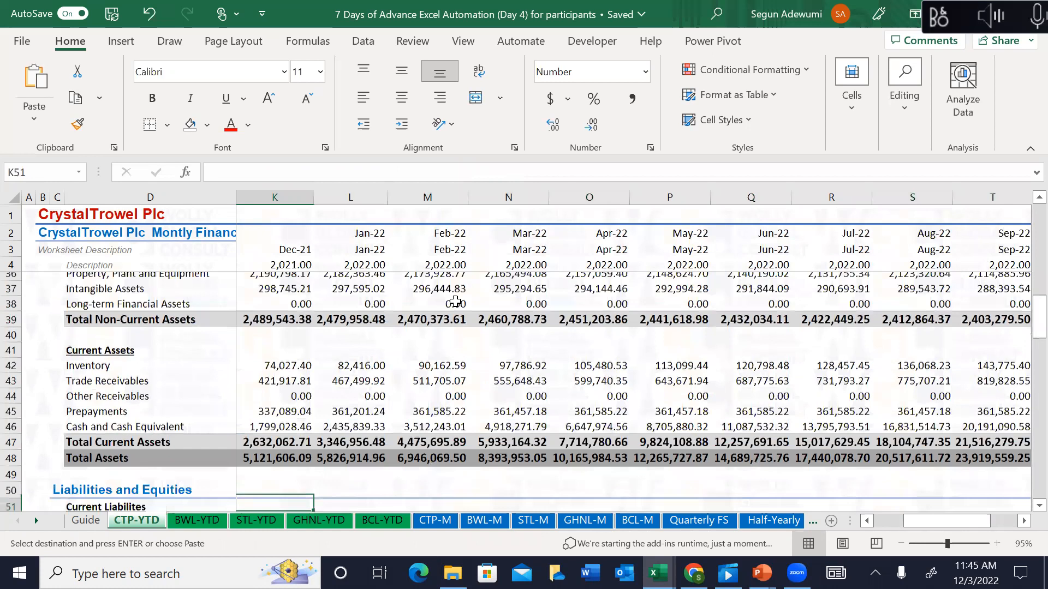
key("Down")
key("shift+Down")
key("shift+Down")
key("shift+Down")
key("shift+Down")
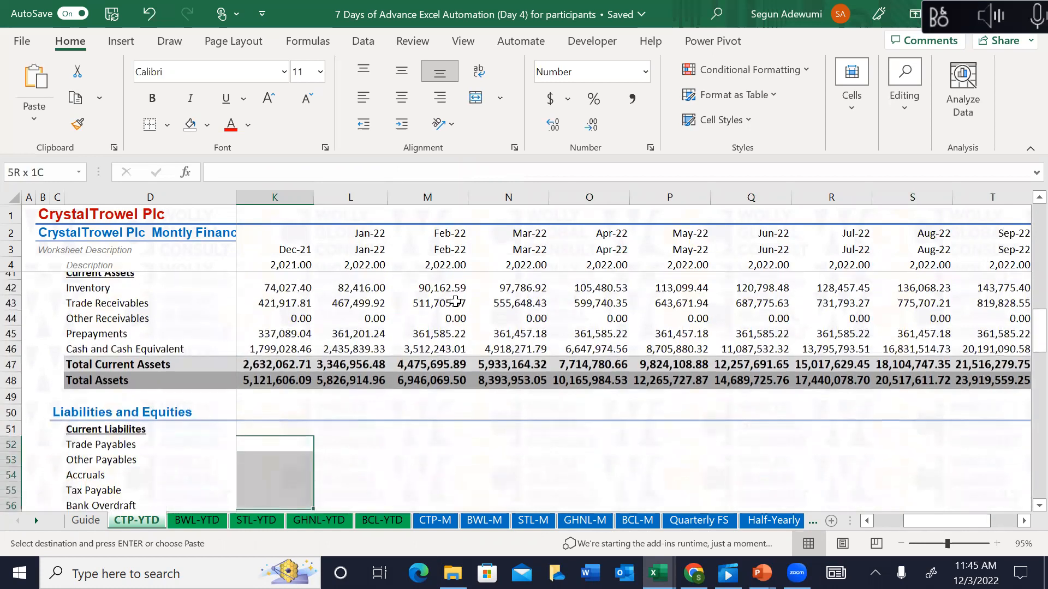
key("shift+Down")
key("shift+Down")
key("ctrl+v")
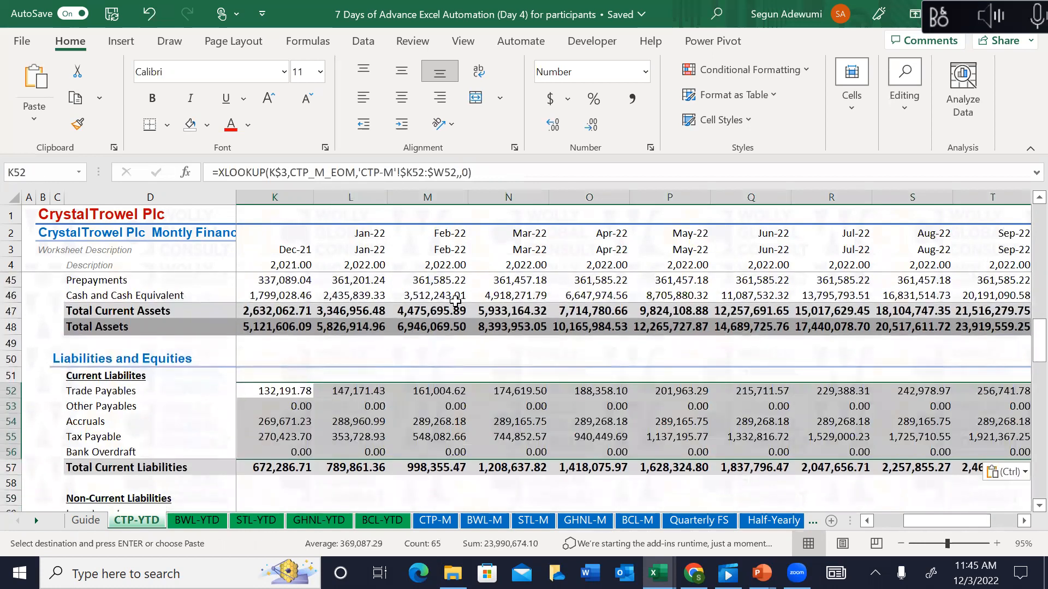
key("ctrl+Down")
key("ctrl+Down")
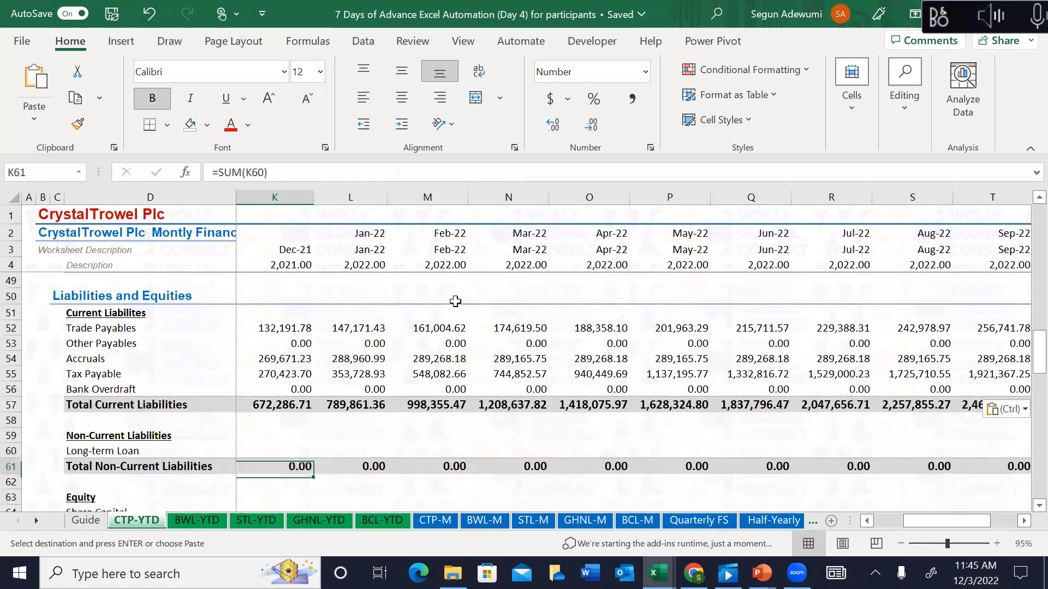
key("Up")
key("ctrl+v")
key("Down")
key("Down")
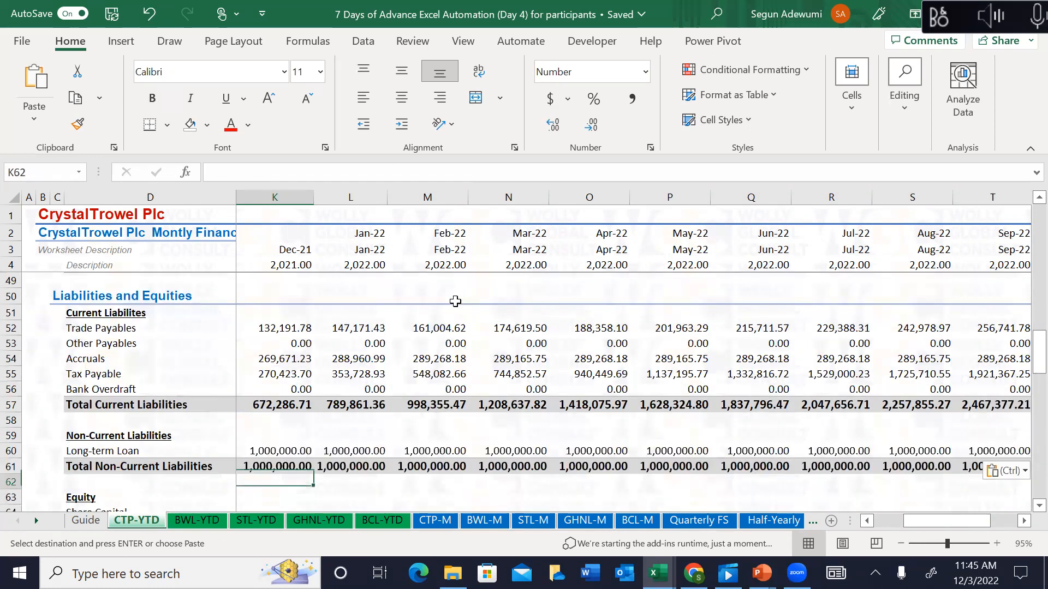
scroll(455, 301, "down", 1)
key("Down")
key("Down")
key("shift+Down")
key("ctrl+shift+Right")
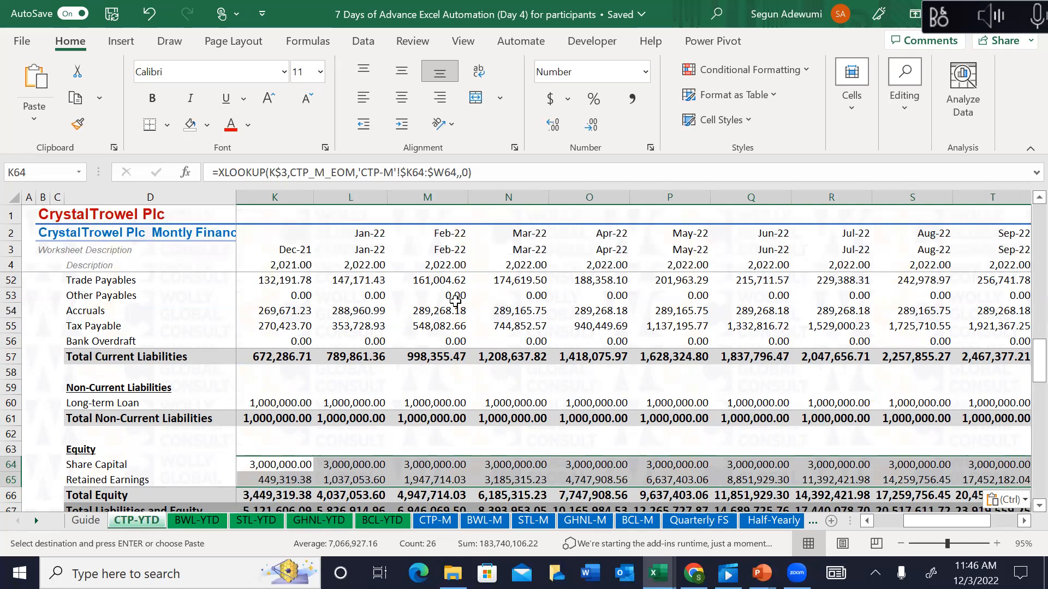
Step: Review the Balance Check, Retained Earnings, Bank Overdraft, Other Receivables and Total Liabilities and Equity formulas
key("Down")
key("Down")
key("Down")
key("Down")
key("Down")
key("Down")
key("Down")
key("Down")
key("Down")
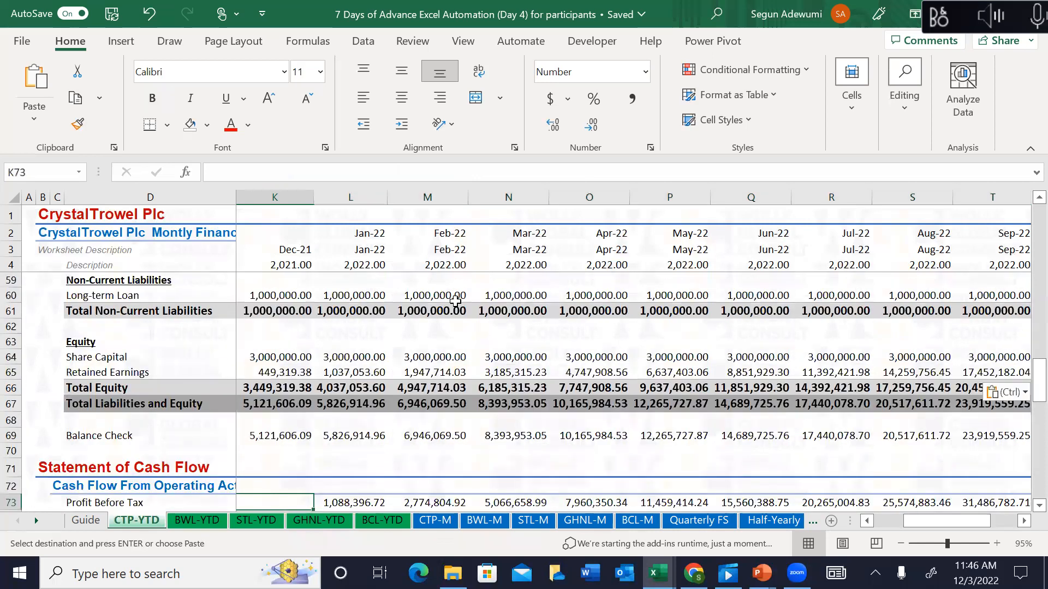
key("Up")
key("Up")
key("Up")
key("Up")
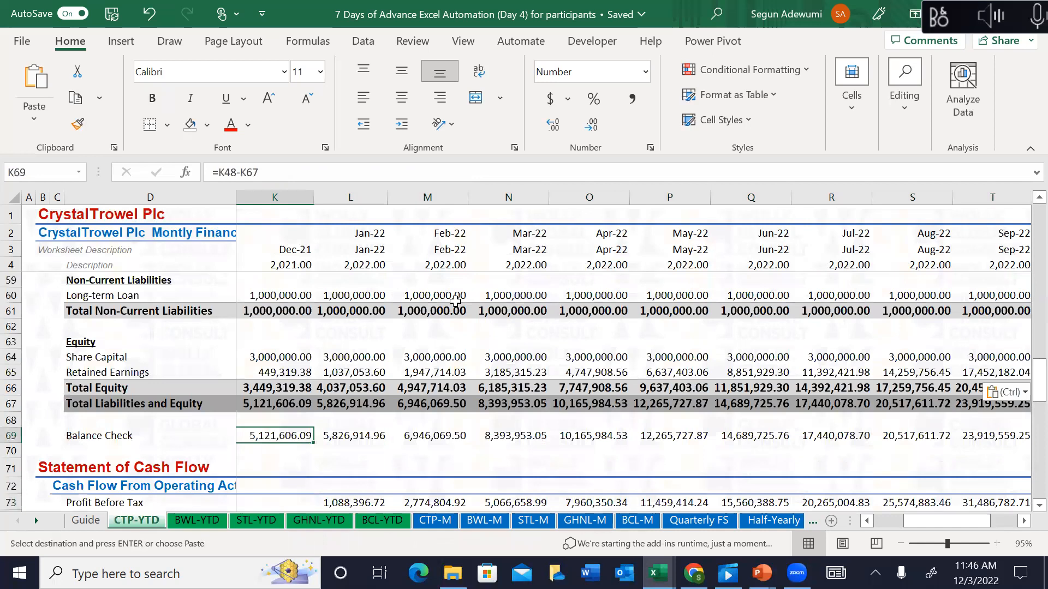
key("Up")
key("Up")
key("Up")
key("Up")
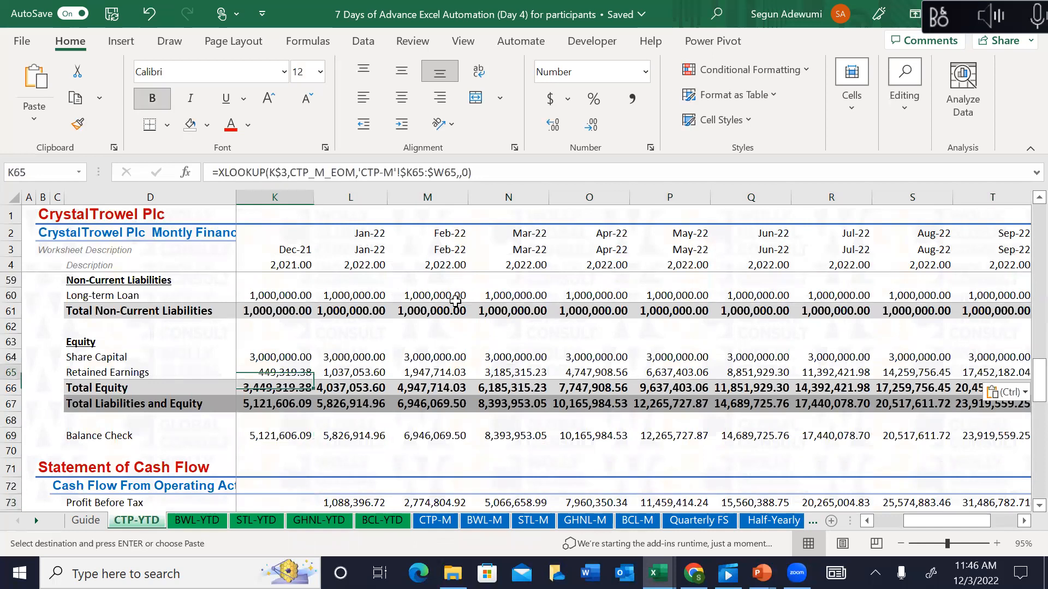
key("Up")
key("Up")
key("Up")
key("Up")
key("Up")
key("Up")
key("Up")
key("Up")
key("Up")
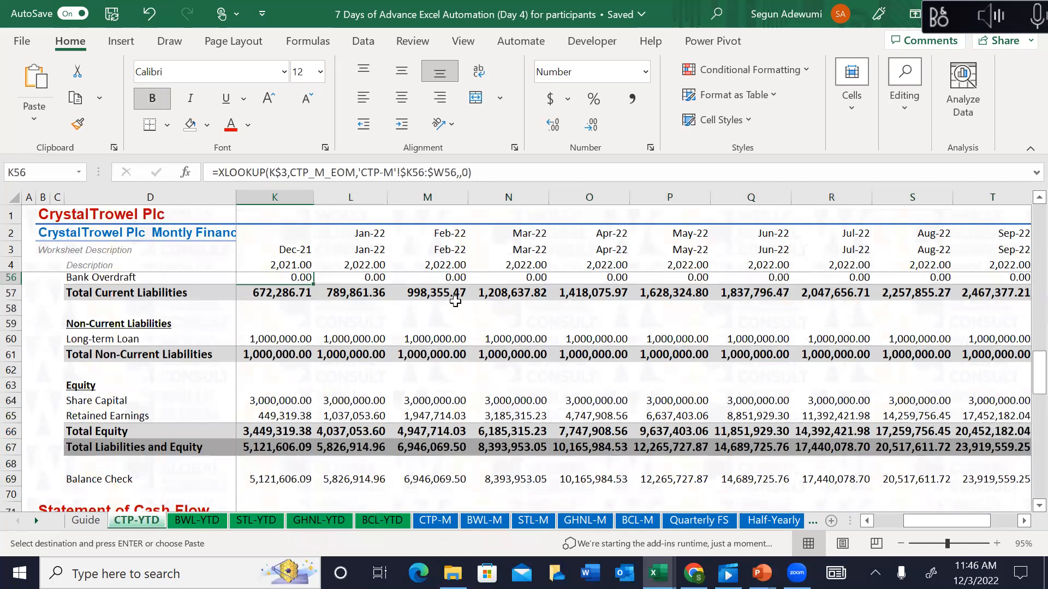
key("Up")
key("Up")
key("Up")
key("Up")
key("Up")
key("Up")
key("Up")
key("Up")
key("Up")
key("Up")
key("Up")
key("Up")
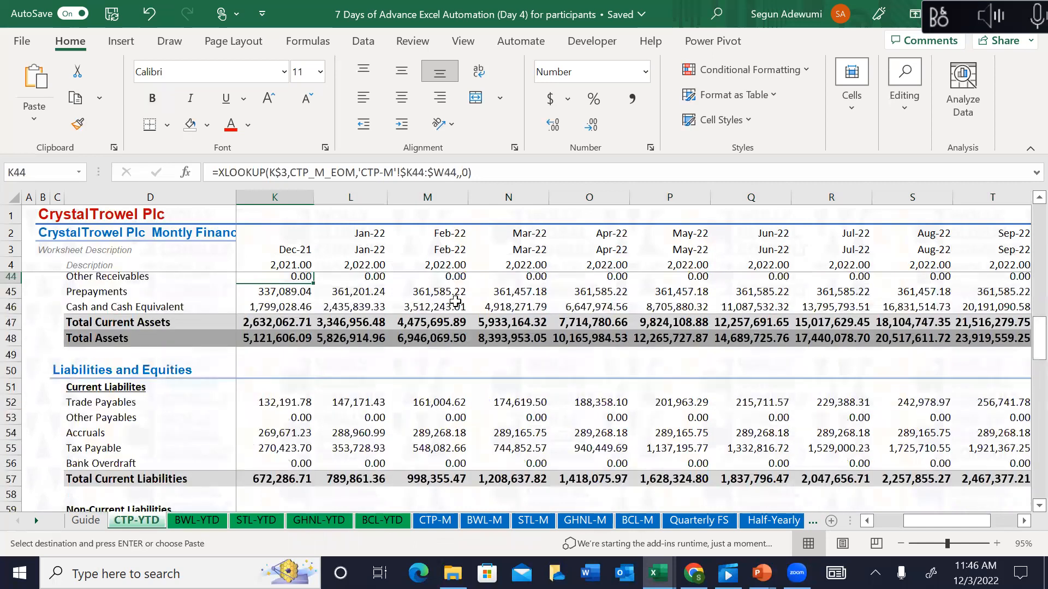
key("Down")
key("Down")
key("Down")
key("Down")
key("Down")
key("Down")
key("Down")
key("Down")
key("Down")
key("Down")
key("Down")
key("Down")
key("Down")
key("Down")
key("Down")
key("Down")
key("Down")
key("Down")
key("Down")
key("Down")
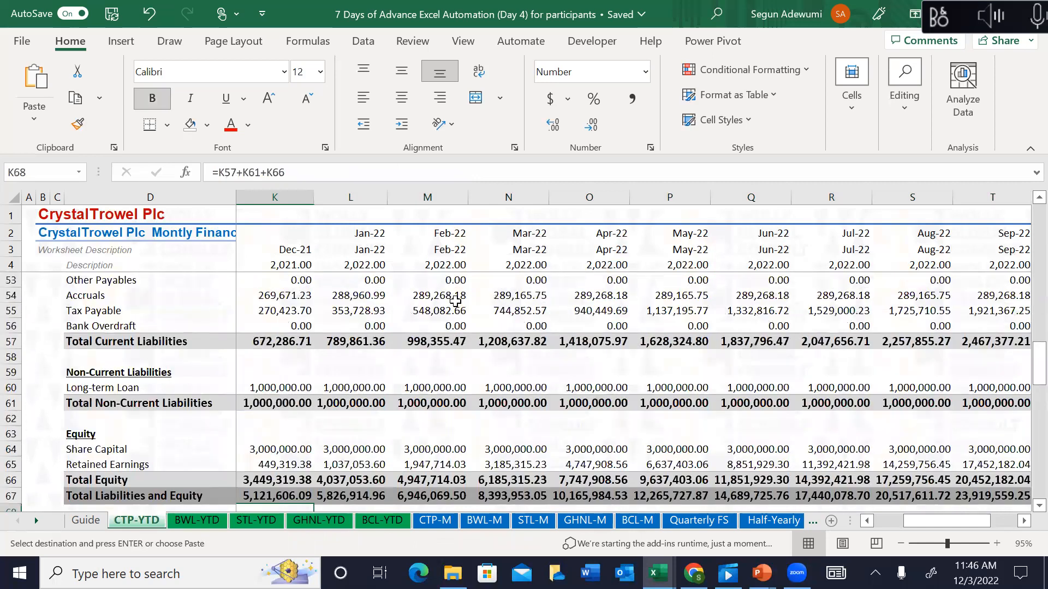
Step: Enter =K48-K67 in the Dec-21 Balance Check cell and extend it across every month to Dec-22
key("Down")
type("-=")
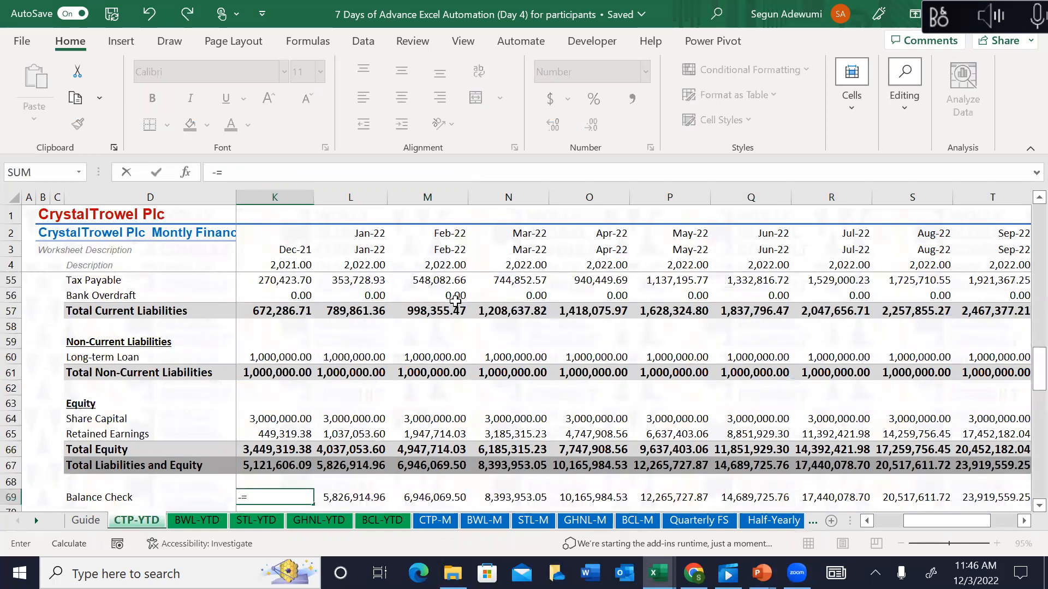
key("BackSpace")
key("BackSpace")
type("=")
key("Up")
key("Up")
key("Up")
key("Up")
key("Up")
key("Up")
key("Up")
key("Up")
key("Up")
key("Up")
key("Up")
key("Up")
key("Up")
key("Up")
key("Up")
key("Up")
key("Up")
key("Up")
key("Up")
key("Up")
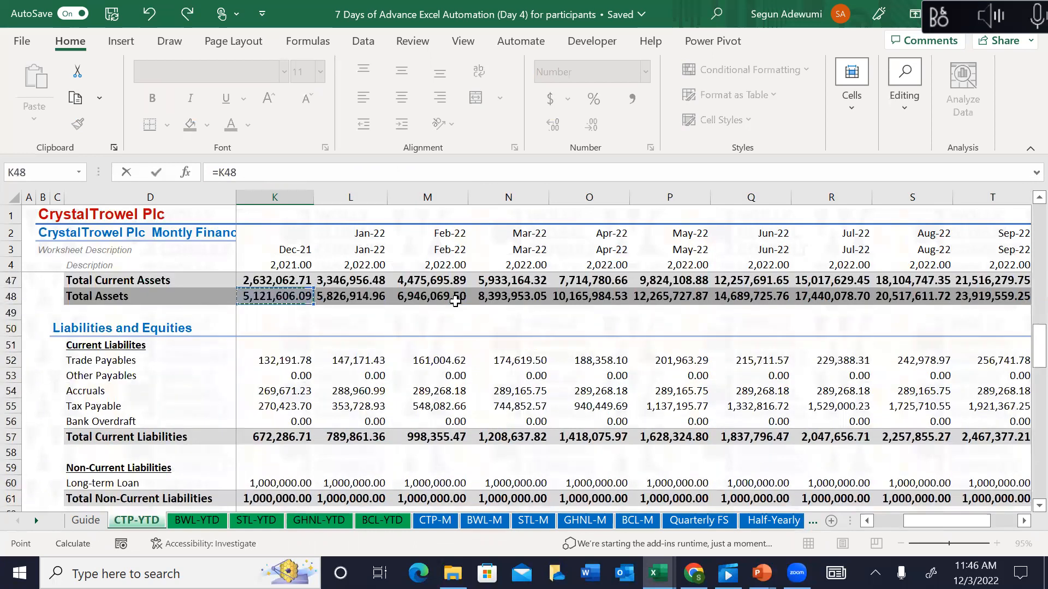
type("-")
key("Up")
key("Up")
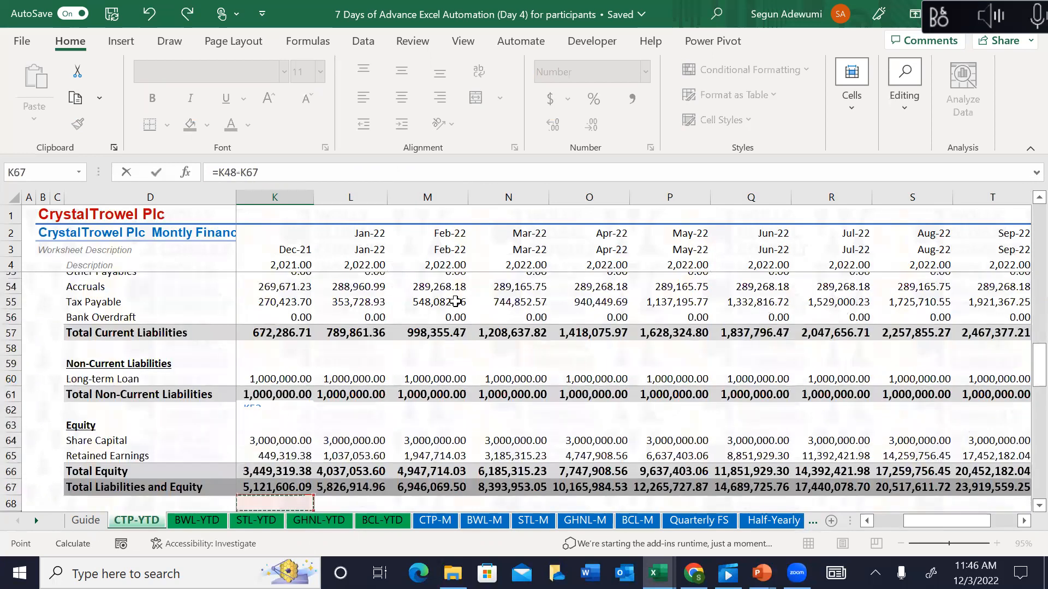
key("ctrl+Return")
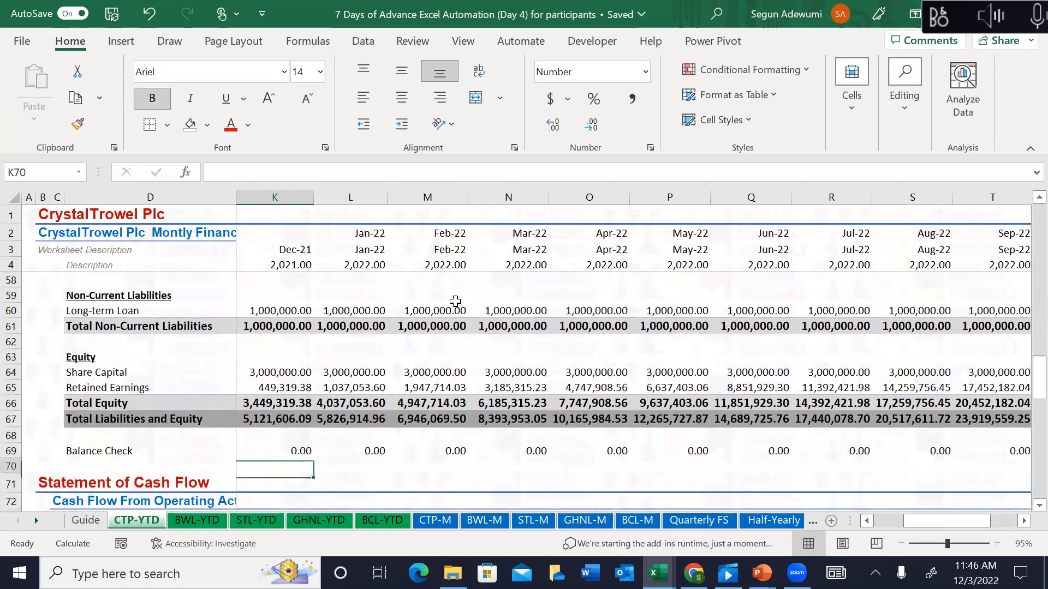
key("ctrl+shift+Right")
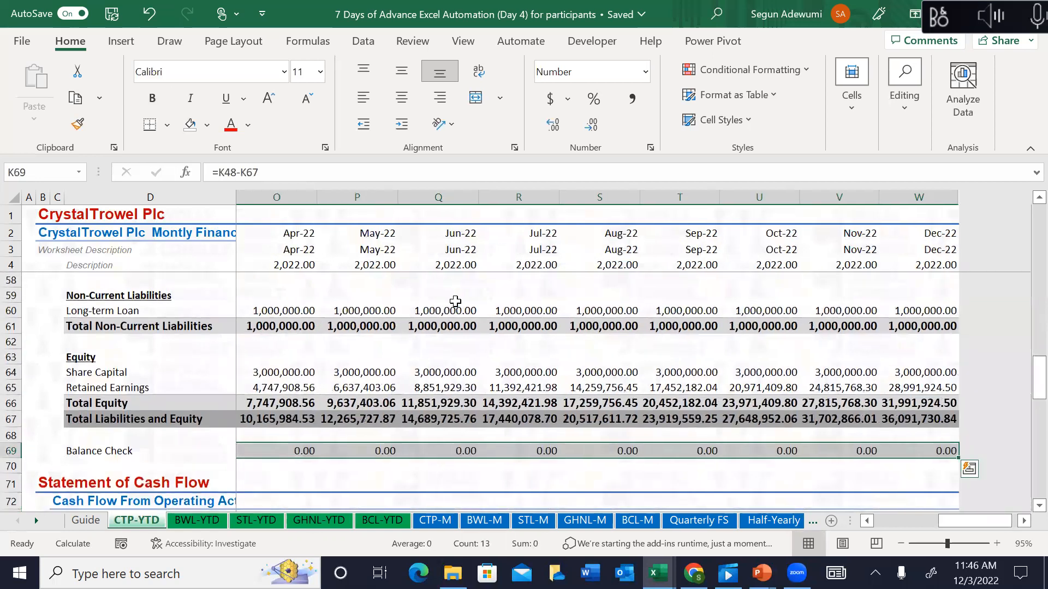
key("Home")
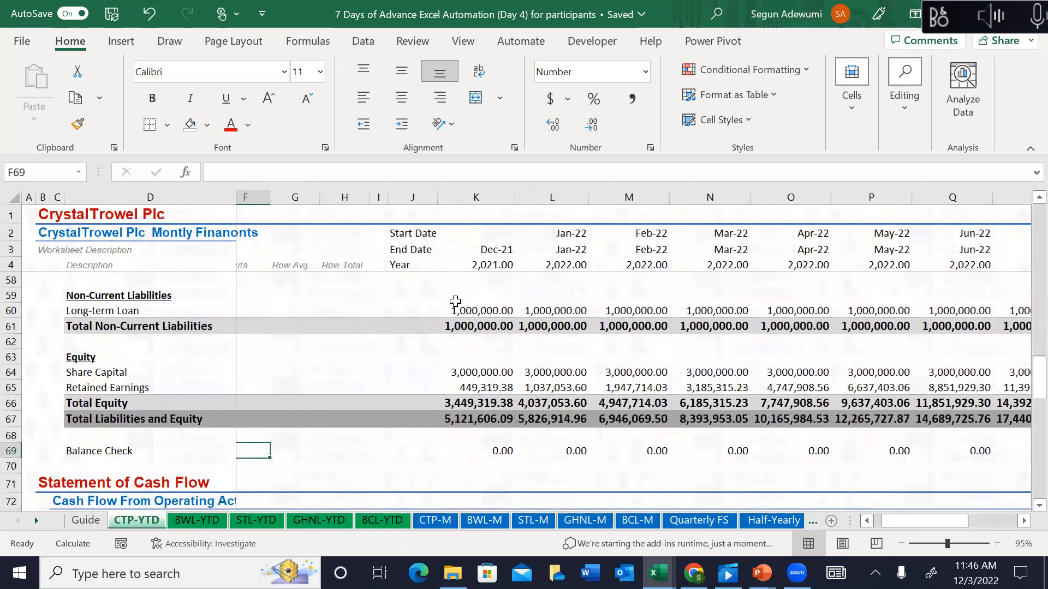
key("Home")
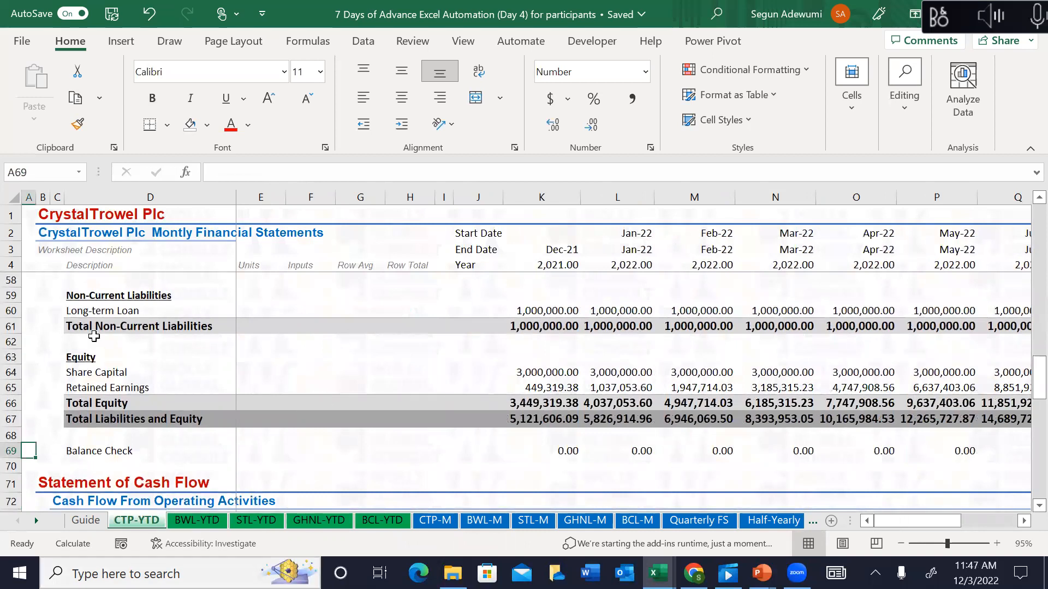
left_click(132, 337)
key("Up")
key("Up")
key("Up")
key("Up")
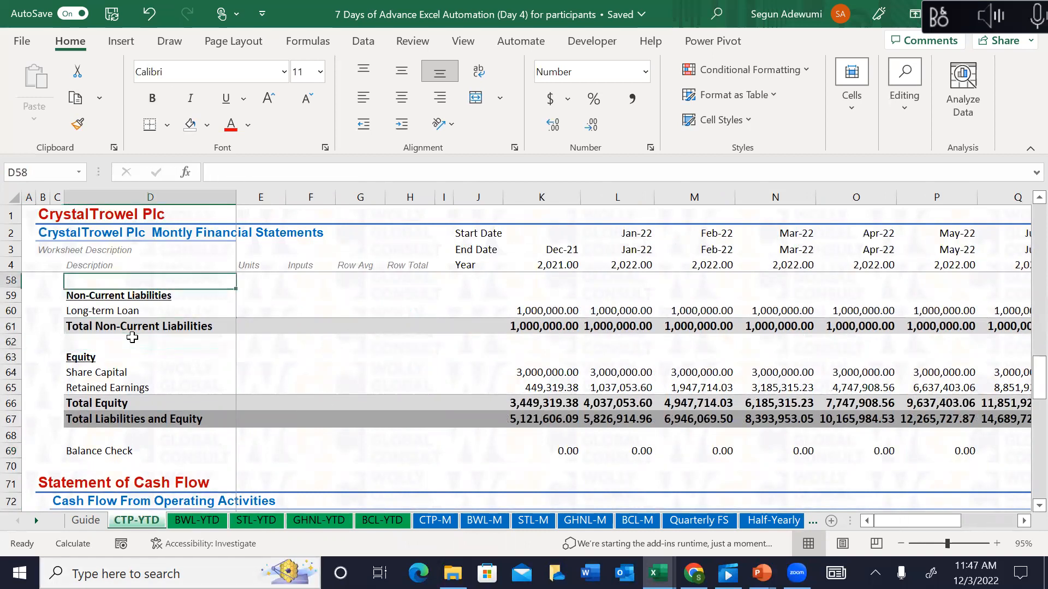
key("Up")
key("Up")
key("Up")
key("Up")
key("Up")
key("Up")
key("Up")
key("Up")
key("Up")
key("Up")
key("Up")
key("Up")
key("Up")
key("Up")
key("Up")
key("Up")
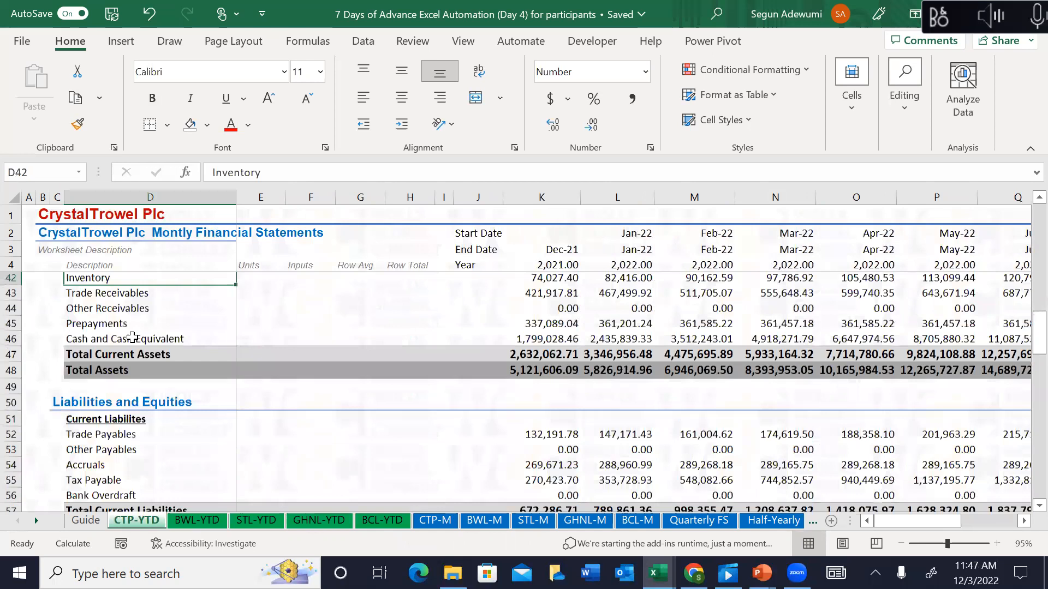
key("Up")
key("Up")
key("Up")
key("Up")
key("Up")
key("Up")
key("Up")
key("Up")
key("Up")
key("Up")
key("Up")
left_click(446, 522)
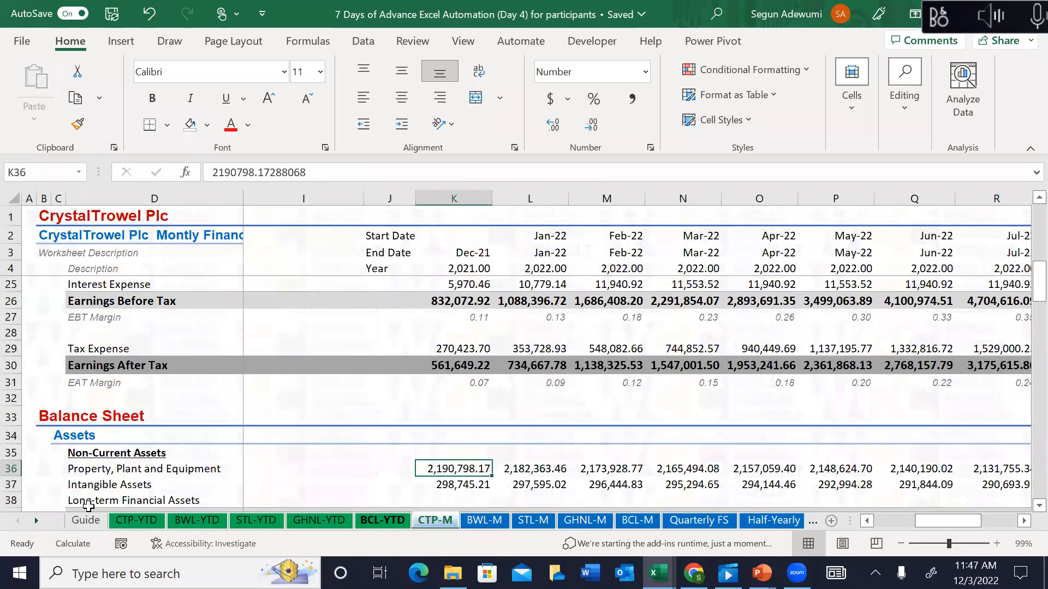
left_click(143, 525)
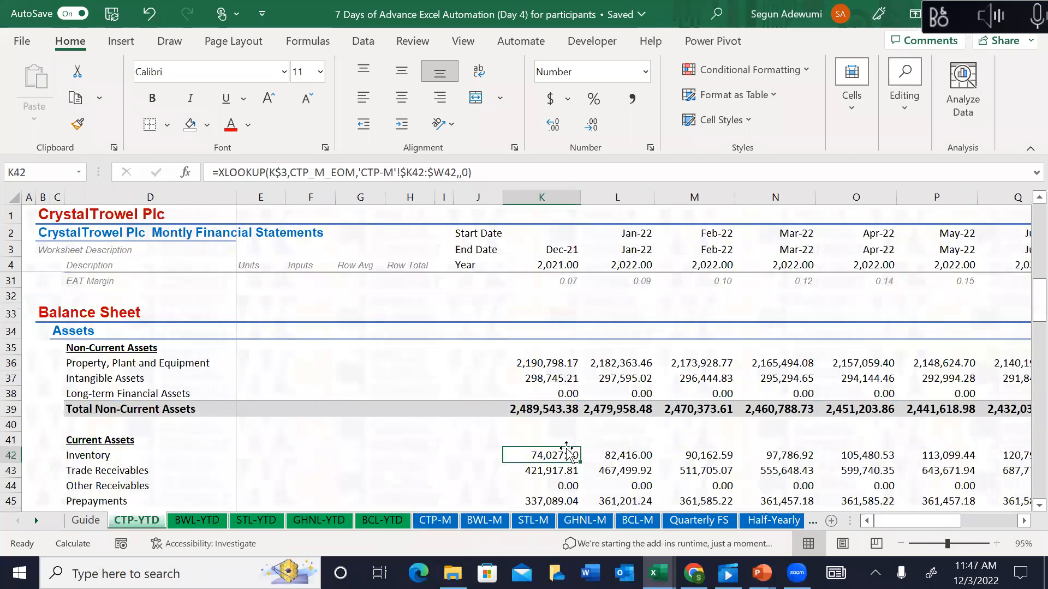
key("Down")
key("Down")
key("Down")
key("Down")
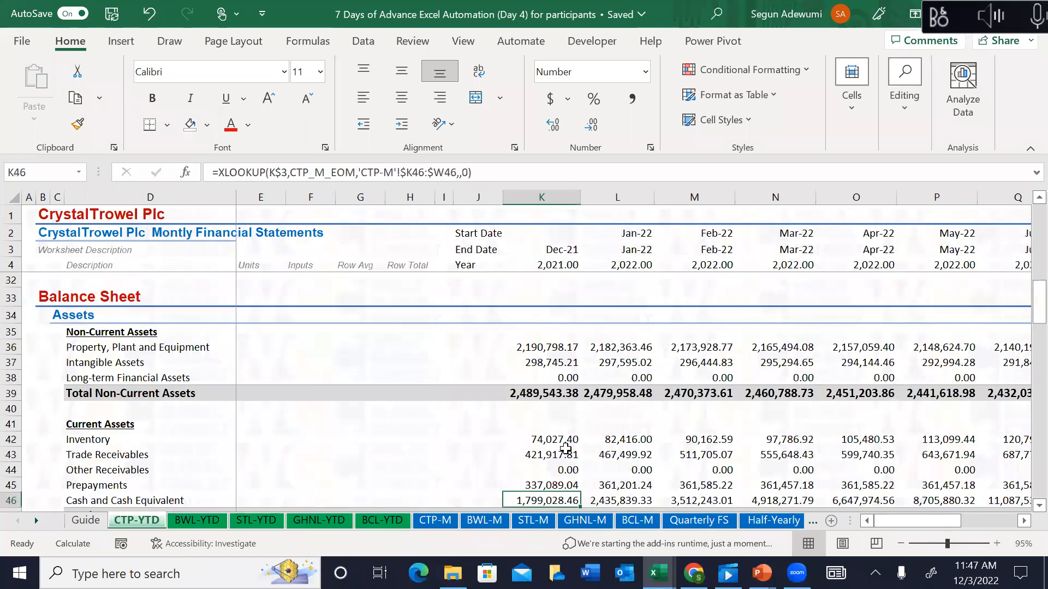
key("Down")
key("Down")
key("Down")
key("Down")
key("Down")
key("Down")
key("Down")
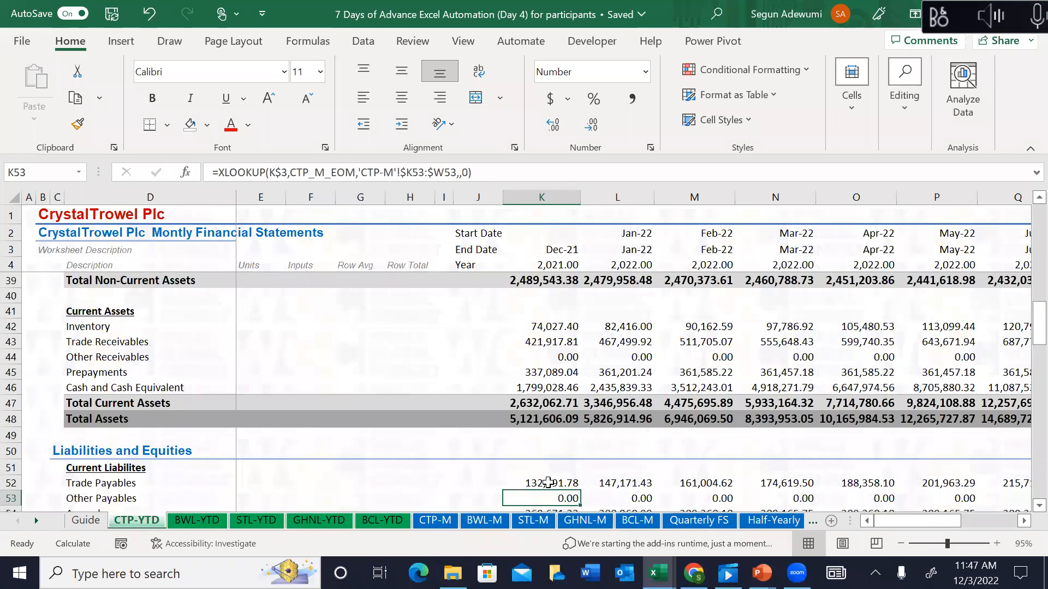
key("Down")
key("Down")
key("Down")
key("Down")
key("Down")
key("Down")
key("Down")
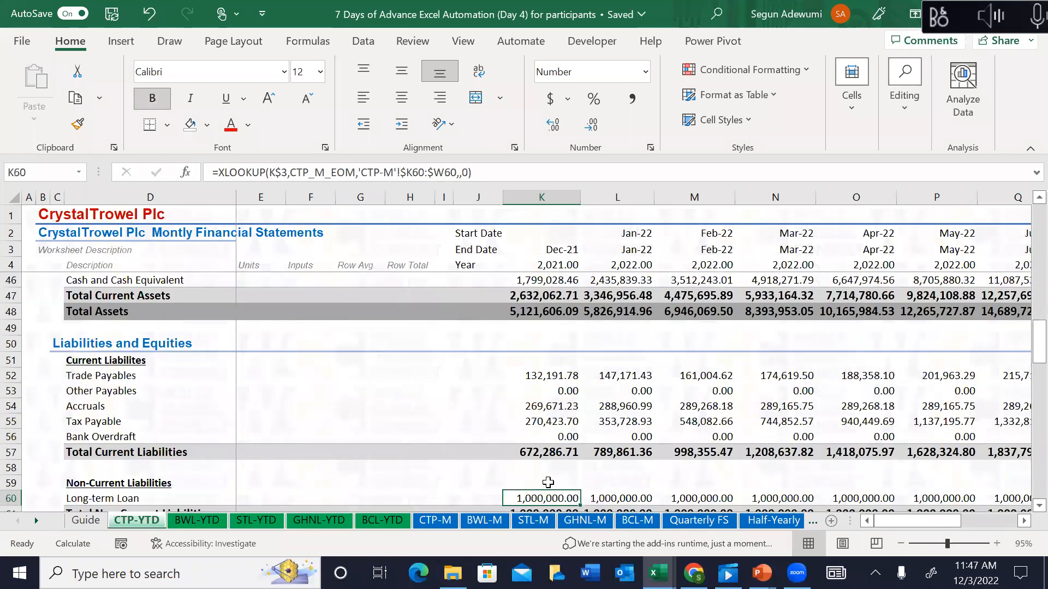
key("Down")
key("Down")
key("Down")
key("Down")
key("Down")
key("Down")
key("Down")
key("Down")
key("Down")
key("Down")
key("Down")
key("Down")
key("Down")
key("Down")
key("Down")
key("Down")
key("Down")
key("Down")
key("Down")
key("Down")
key("Up")
key("Up")
key("Up")
key("Up")
key("Up")
key("Up")
key("Up")
key("Up")
key("Up")
key("Up")
key("Up")
key("Up")
key("Up")
key("Up")
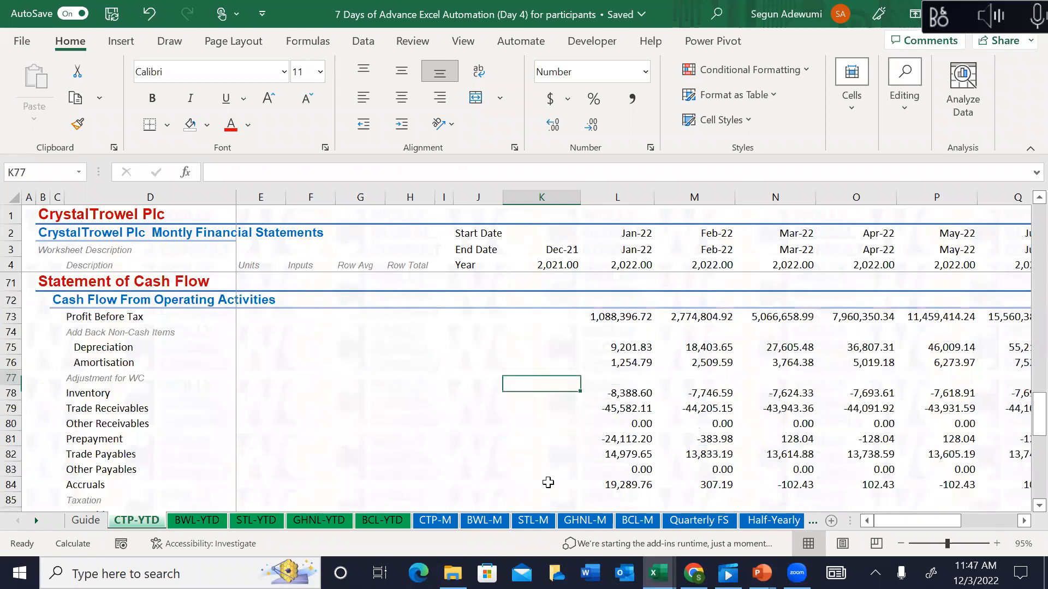
key("Down")
key("Down")
key("Down")
key("Down")
key("Down")
key("Down")
key("Down")
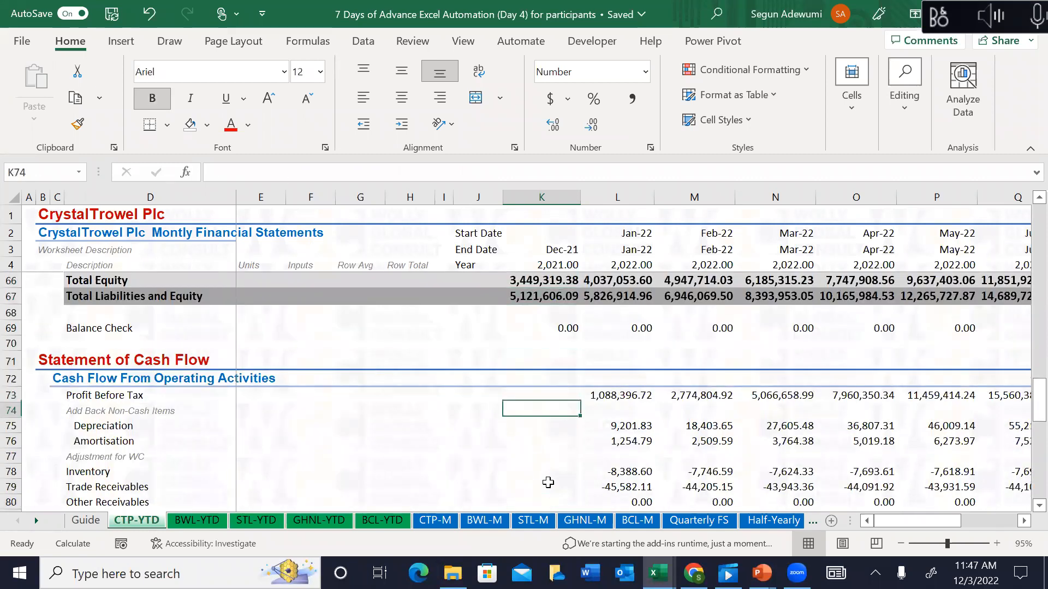
key("Right")
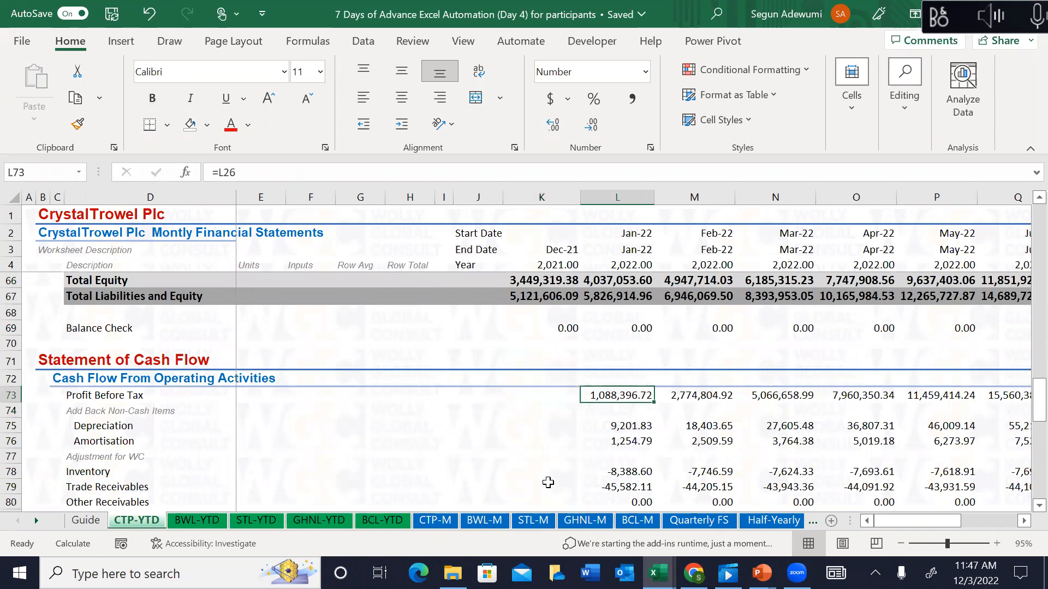
key("Down")
key("Down")
key("Down")
key("Down")
key("Down")
key("Down")
key("Down")
key("Down")
key("Down")
key("Down")
key("Down")
key("Down")
key("Down")
key("Down")
key("Down")
key("Down")
key("Down")
key("Down")
key("Down")
key("Down")
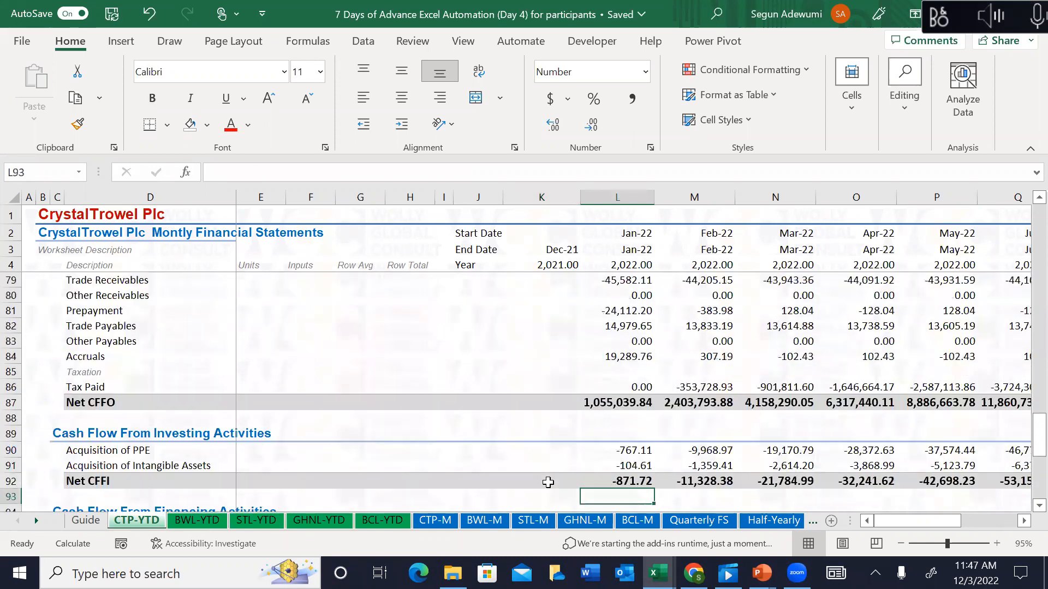
key("Down")
key("Down")
key("Down")
key("Down")
key("Down")
key("Down")
key("Down")
key("Down")
key("Down")
key("Down")
key("Down")
key("Down")
key("Down")
key("Down")
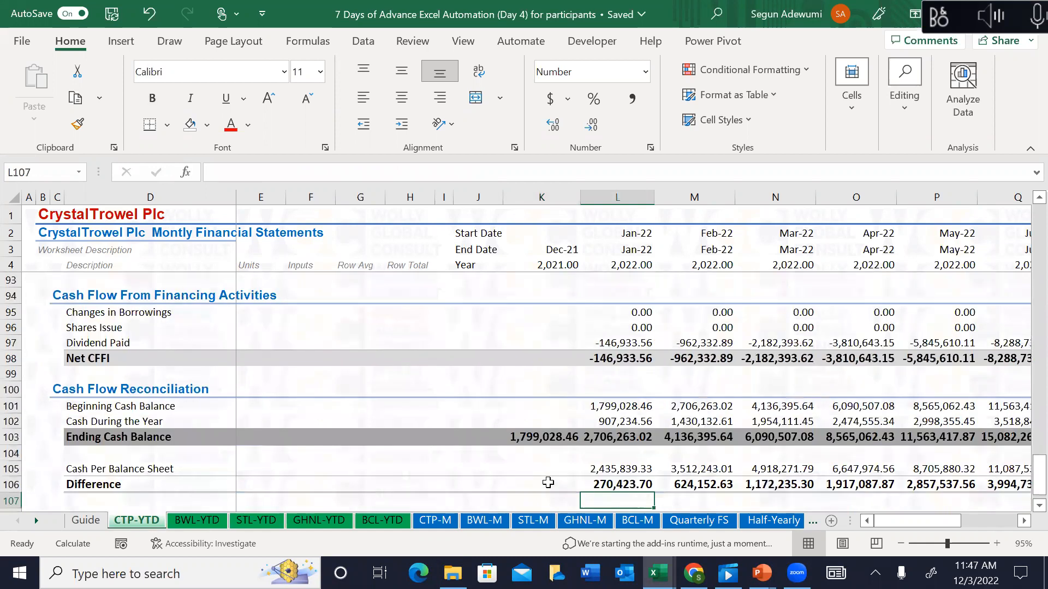
key("Down")
key("Up")
key("Up")
key("Up")
key("Up")
key("Up")
key("Up")
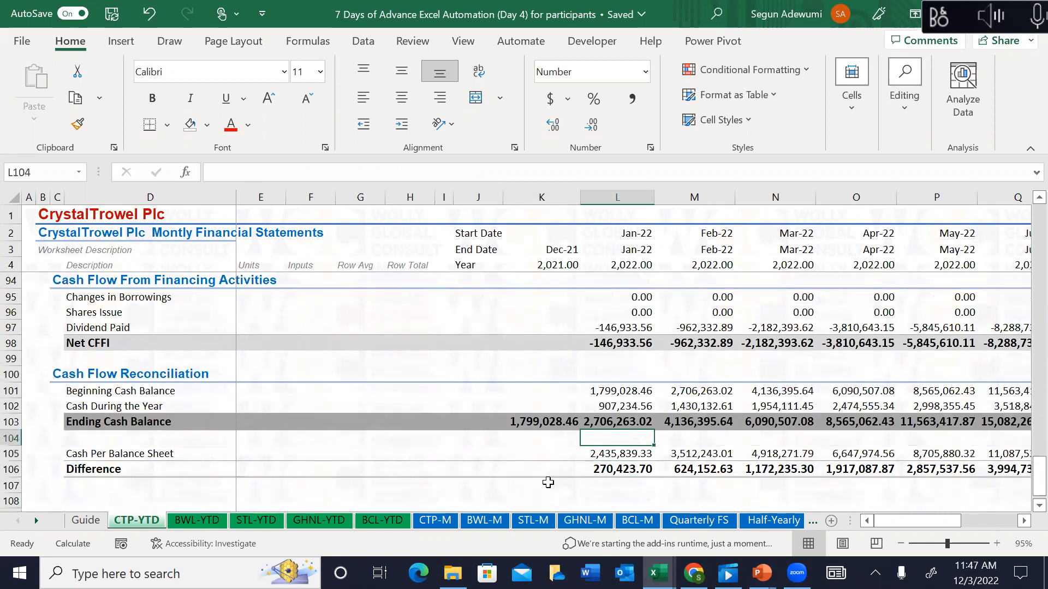
key("Up")
key("Up")
key("Up")
key("Up")
key("Up")
key("Up")
key("Up")
key("Up")
key("Up")
key("Up")
key("Up")
key("Up")
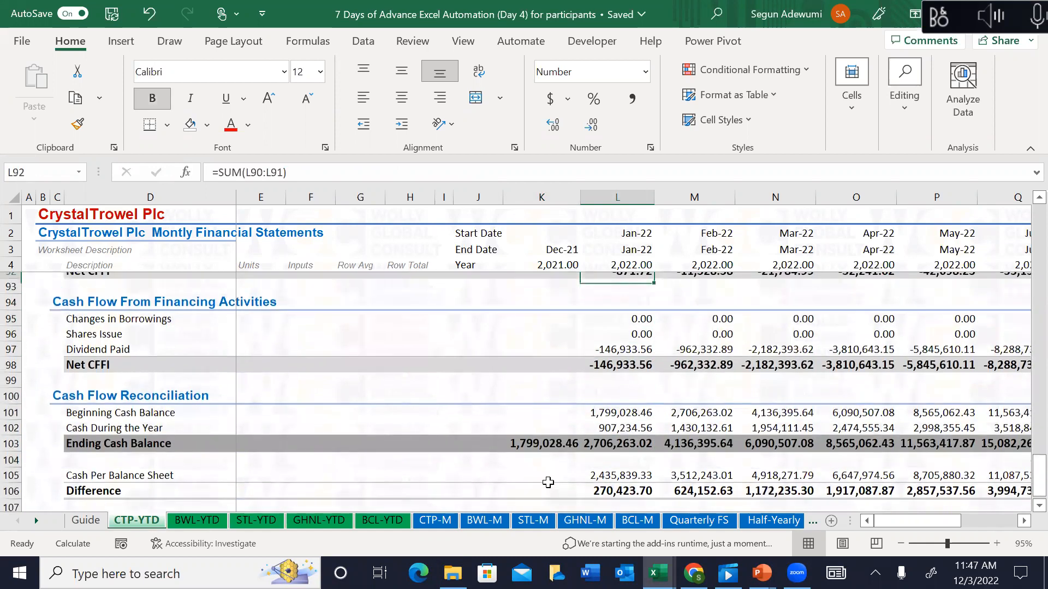
key("Up")
key("Up")
key("Up")
key("Up")
key("Up")
key("Up")
key("Up")
key("Up")
key("Up")
key("Up")
key("Up")
key("Up")
key("Up")
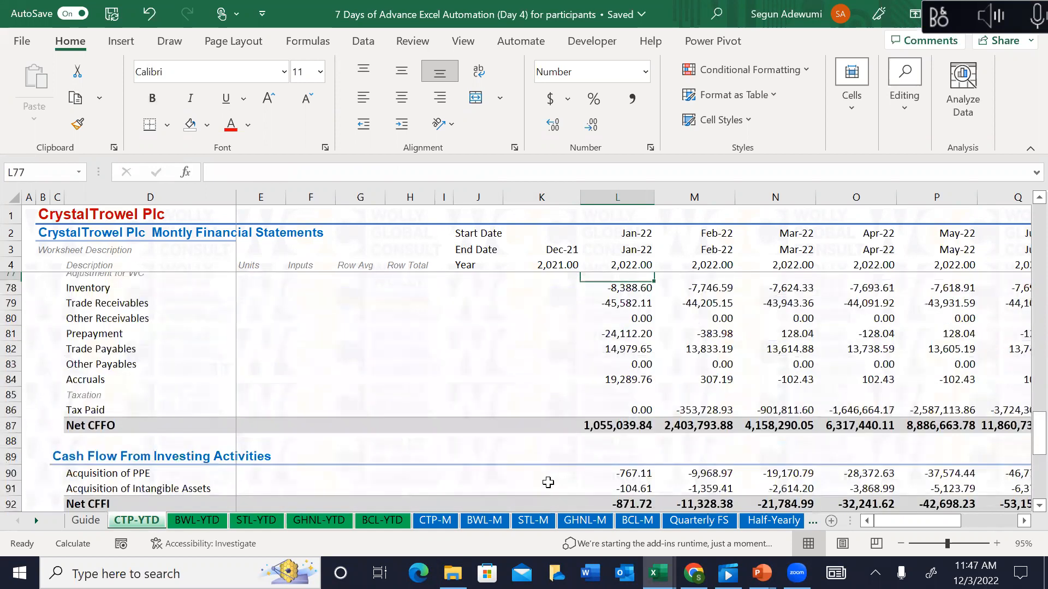
key("Up")
key("Up")
key("Up")
key("Up")
key("Up")
key("Up")
key("Up")
key("Up")
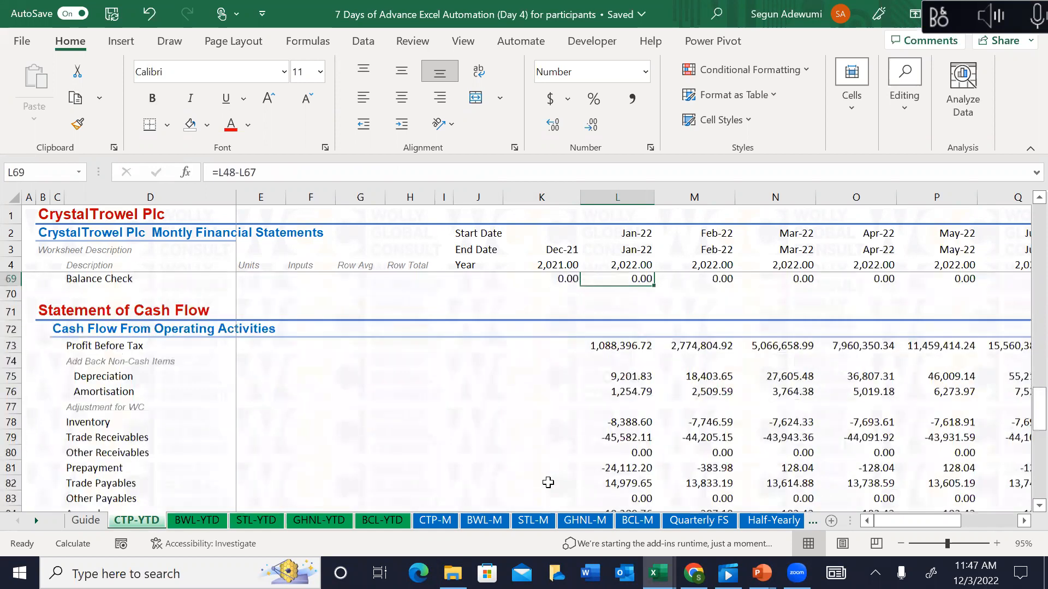
key("Down")
key("Down")
key("Down")
key("Down")
key("Down")
key("Down")
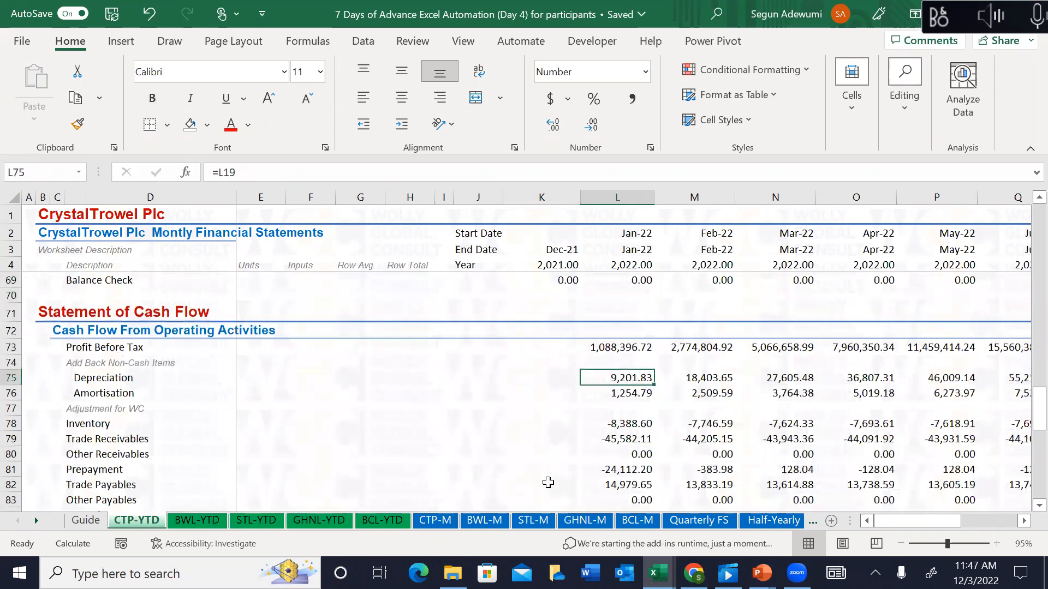
key("Down")
key("Up")
left_click(594, 352)
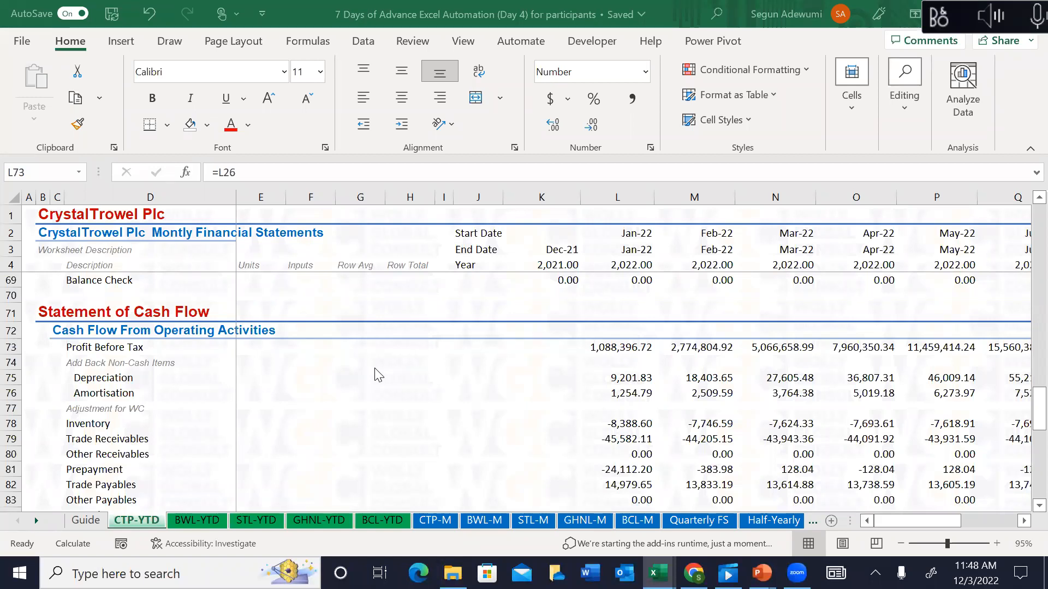
left_click(611, 342)
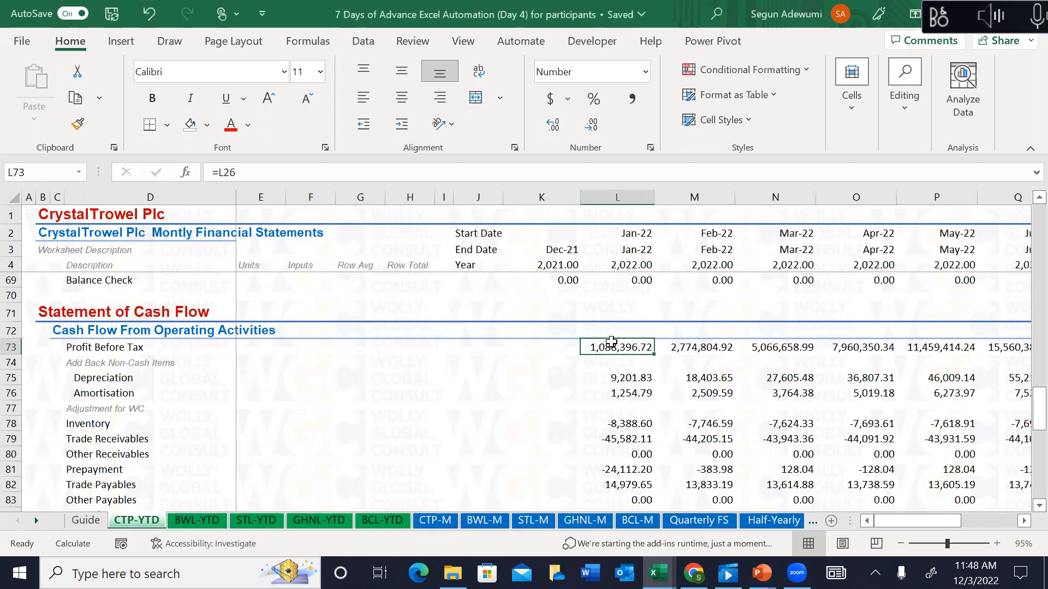
left_click(693, 522)
left_click(763, 526)
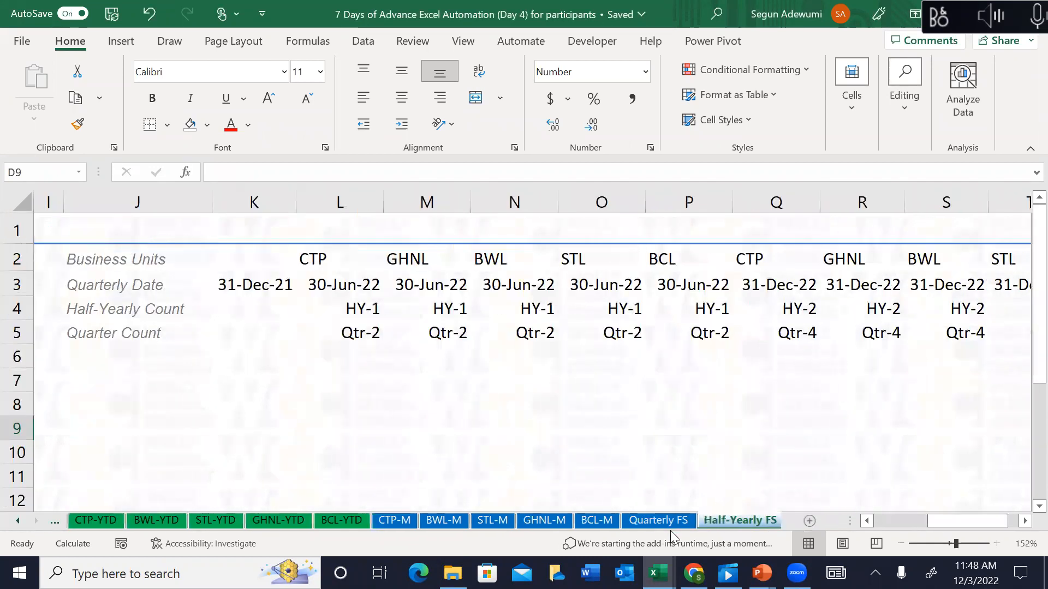
left_click(93, 520)
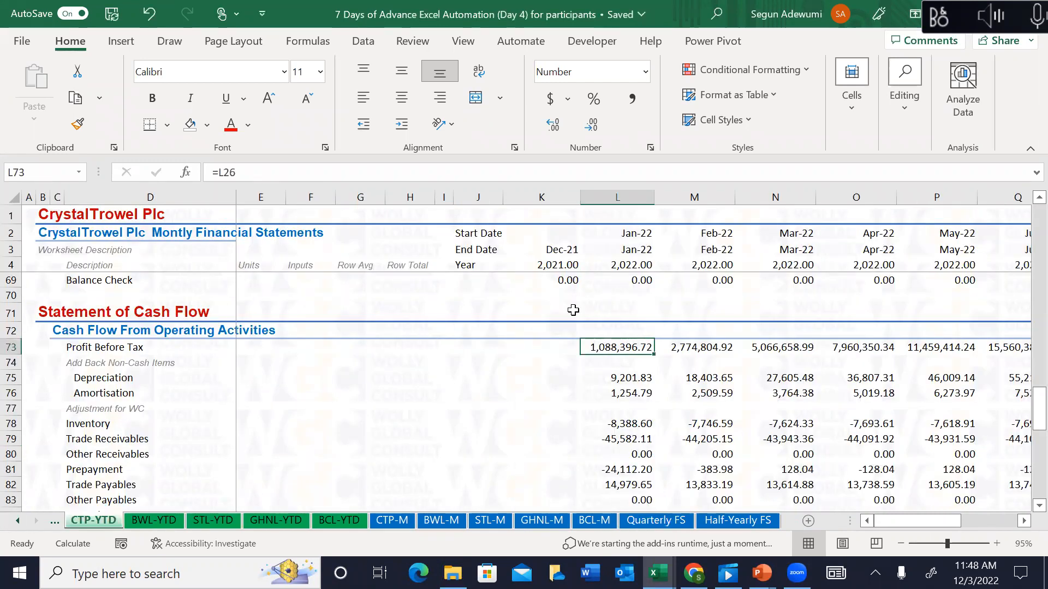
left_click(616, 380)
Step: Check the Amortisation formula and look over the working-capital rows L78:L84
key("Down")
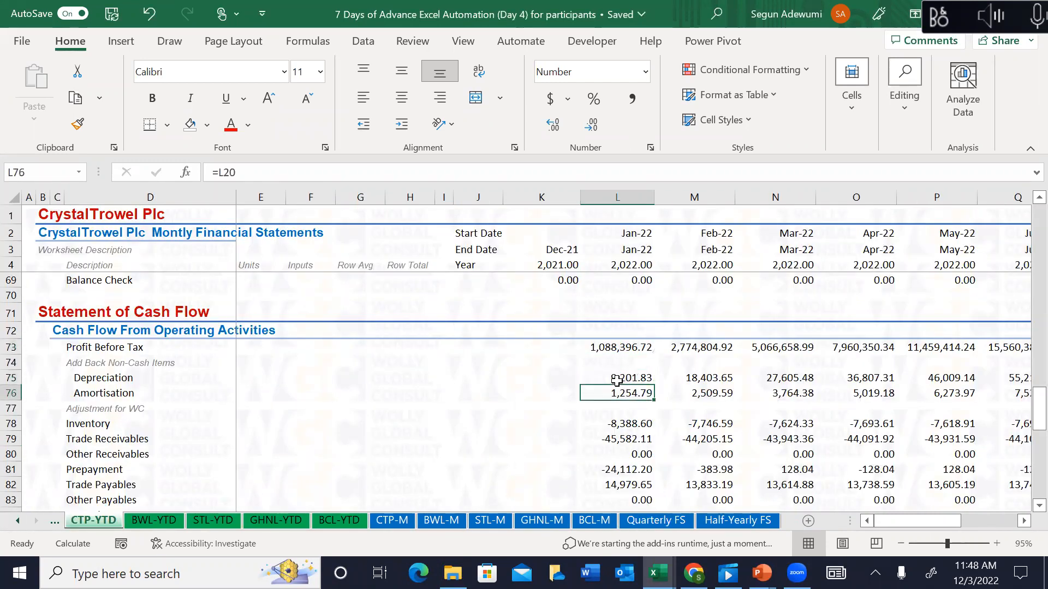
key("Down")
key("Down")
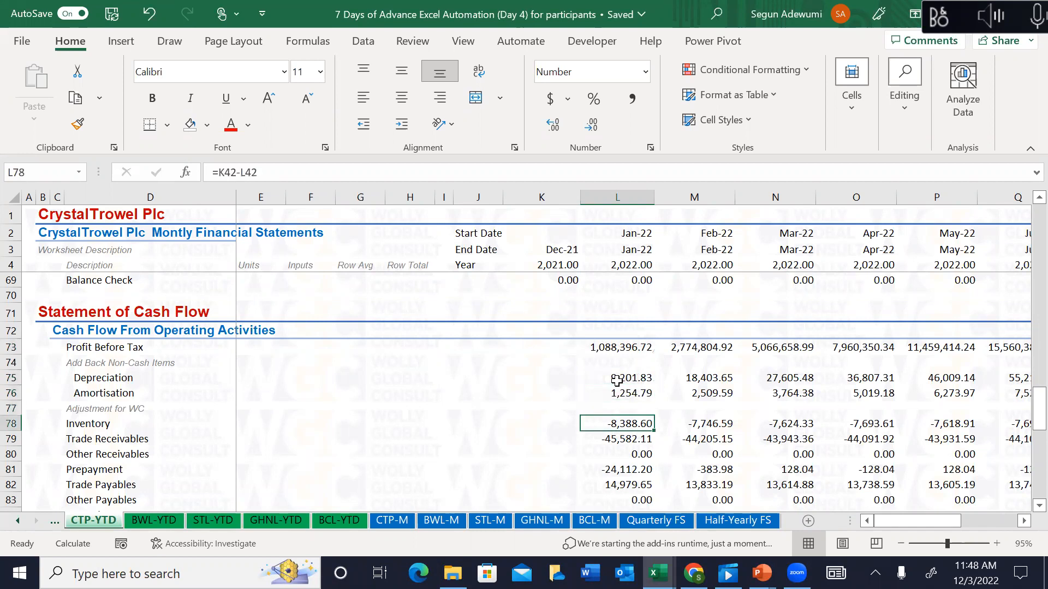
key("shift+Down")
key("shift+Down")
key("shift+Down")
key("shift+Down")
key("shift+Down")
key("shift+Down")
key("shift+Down")
key("shift+Down")
key("shift+Down")
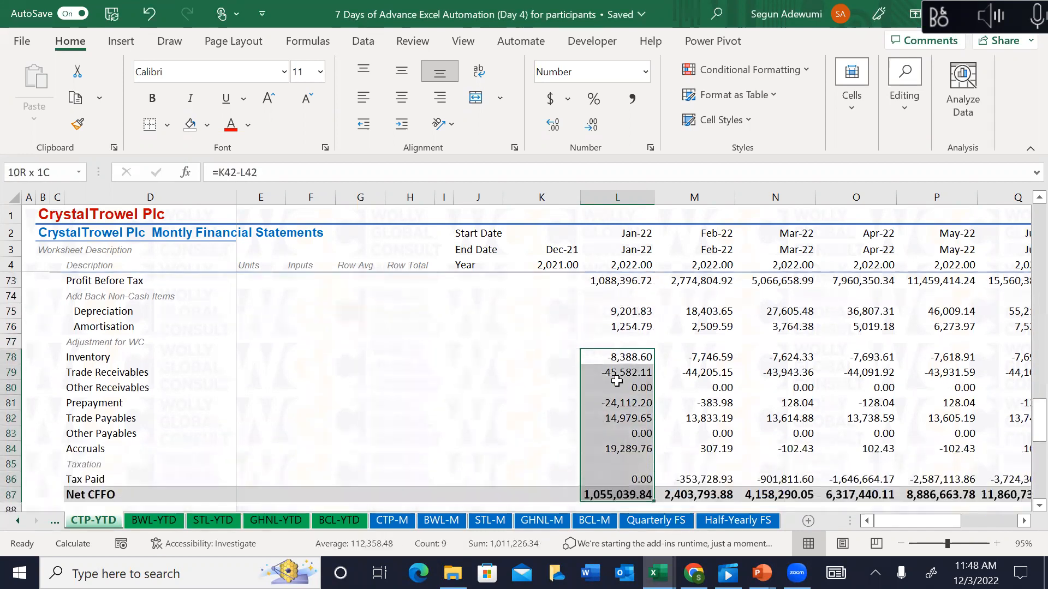
key("shift+Up")
key("shift+Up")
key("shift+Up")
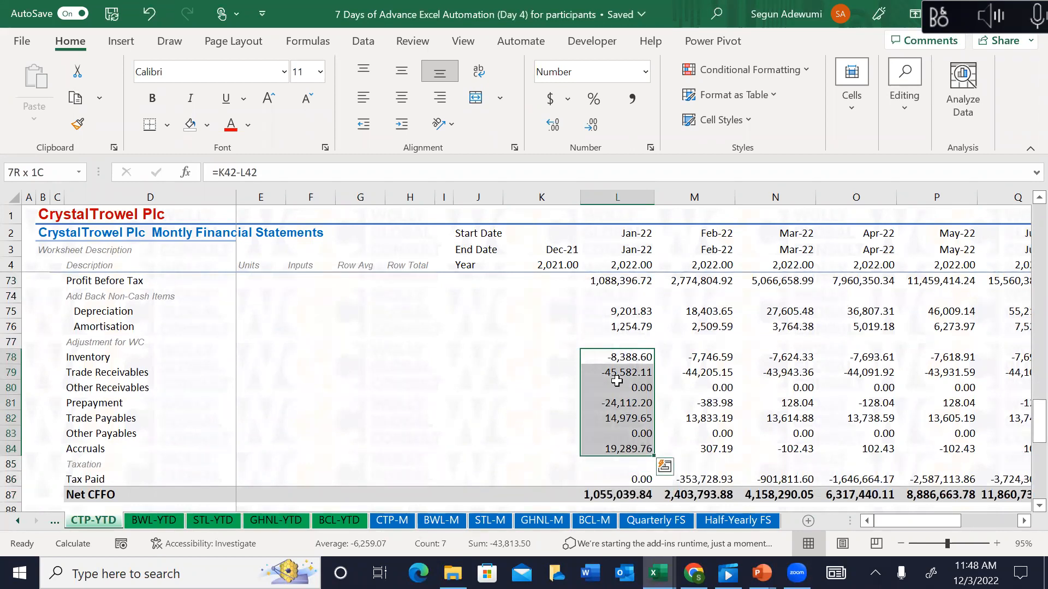
key("ctrl+shift+Up")
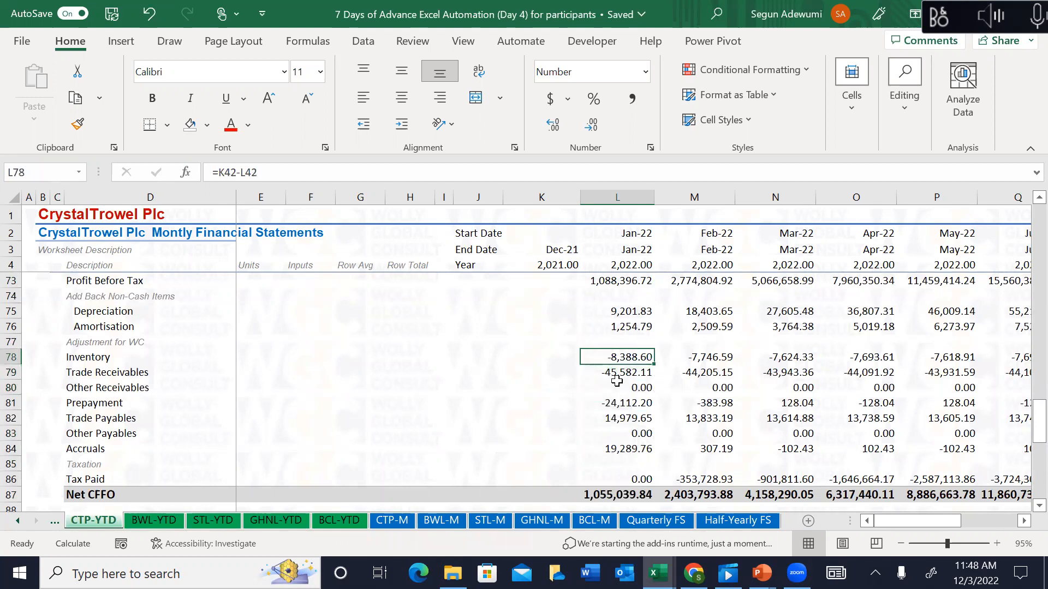
Step: Enter =$K$42-L42 in L78 for the Inventory change
type("=")
key("Up")
key("Up")
key("Up")
key("Up")
key("Up")
key("Up")
key("Up")
key("Up")
key("Up")
key("Up")
key("Up")
key("Up")
key("Up")
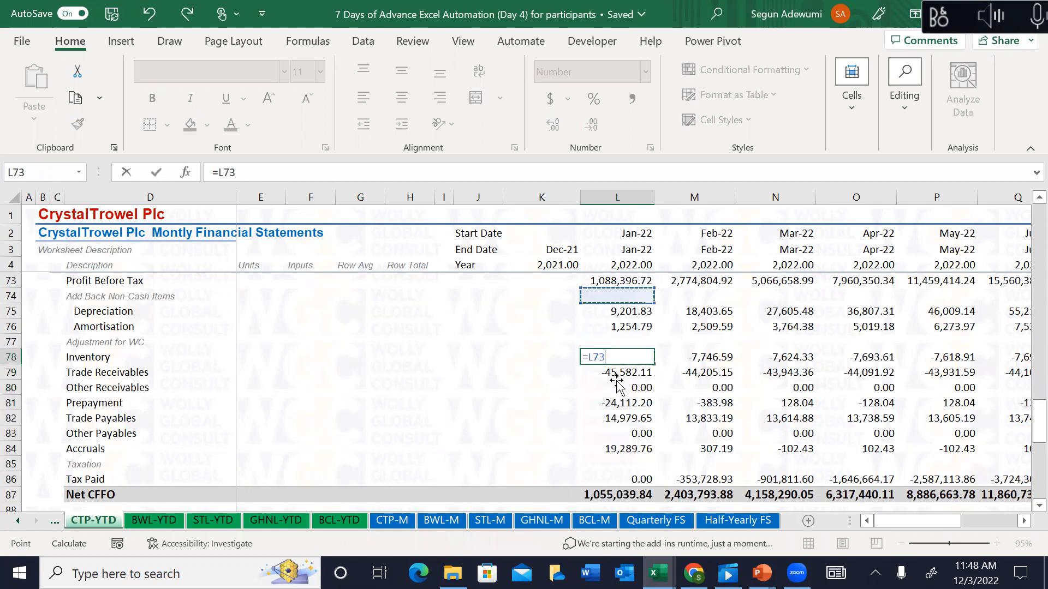
key("Up")
key("Up")
key("Up")
key("Up")
key("Up")
key("Up")
key("Up")
key("Up")
key("Up")
key("Up")
key("Up")
key("Up")
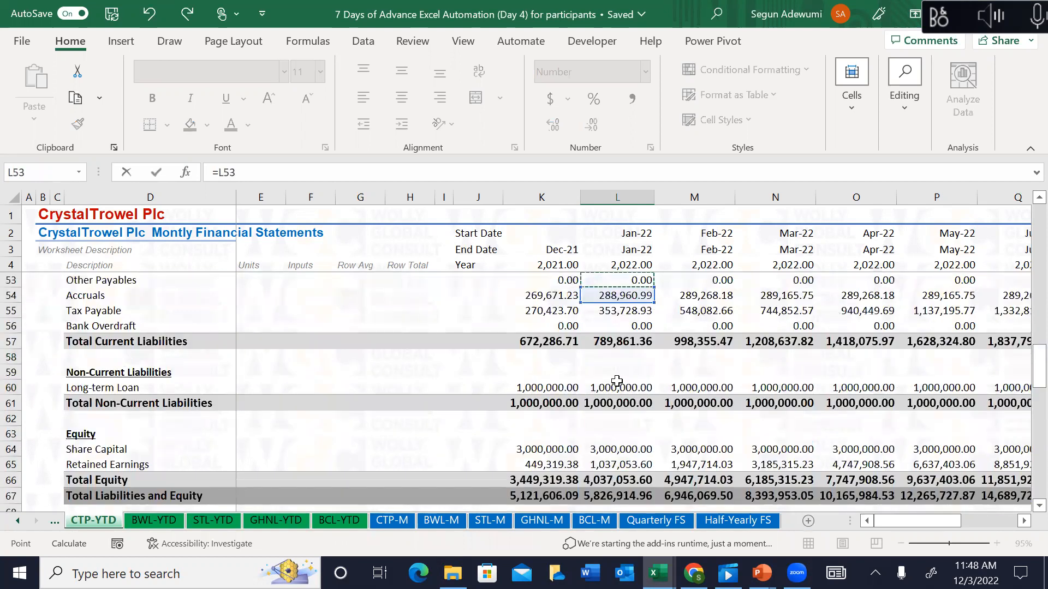
key("Up")
key("Up")
key("Up")
key("Up")
key("Up")
key("Up")
key("Up")
key("Up")
key("Up")
key("Up")
key("Up")
key("Up")
key("Down")
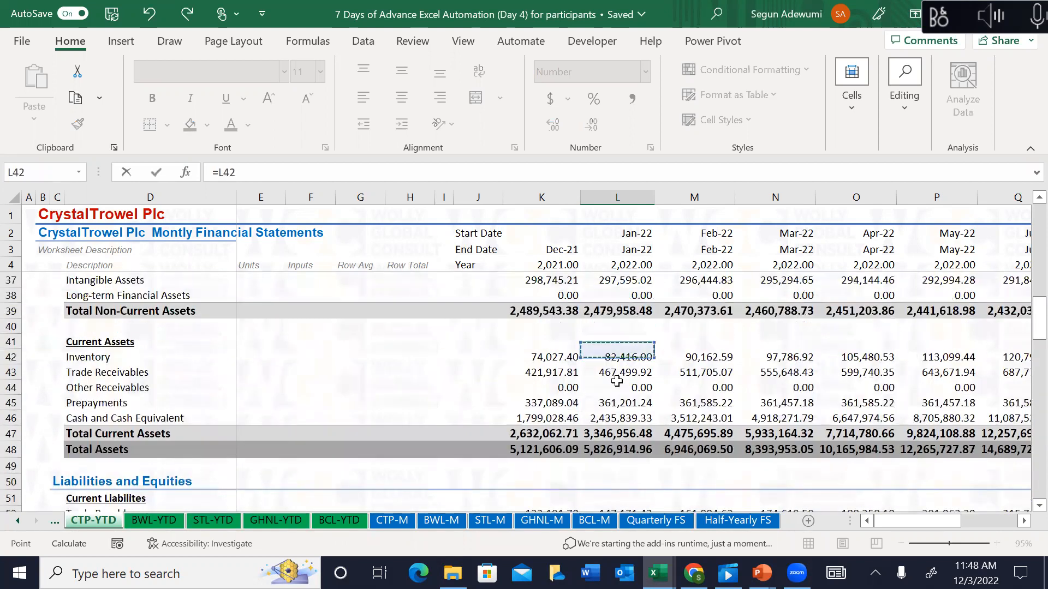
key("Left")
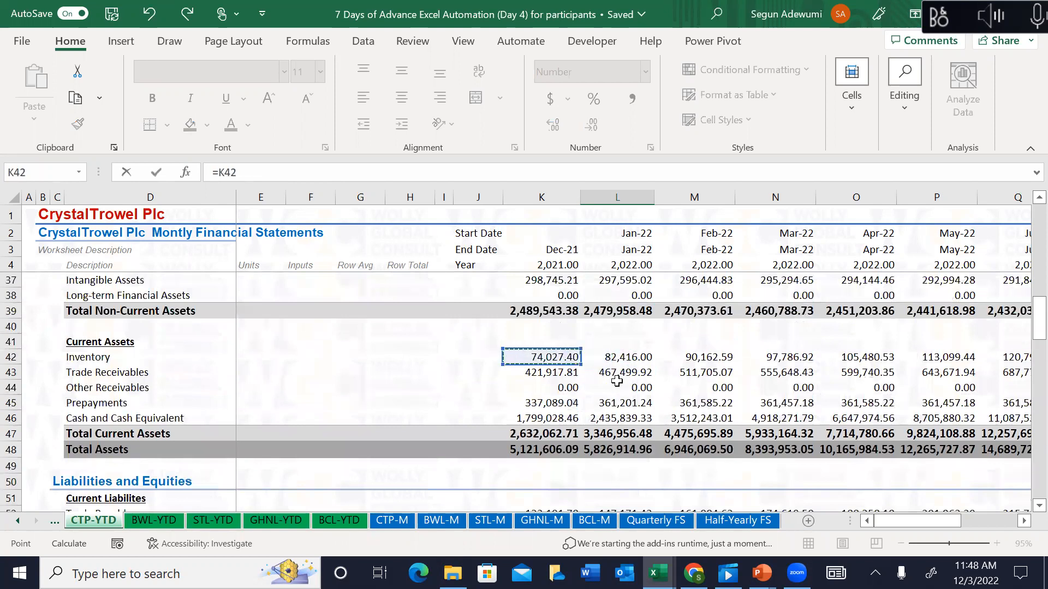
key("F4")
left_click(289, 172)
type("-")
left_click(617, 355)
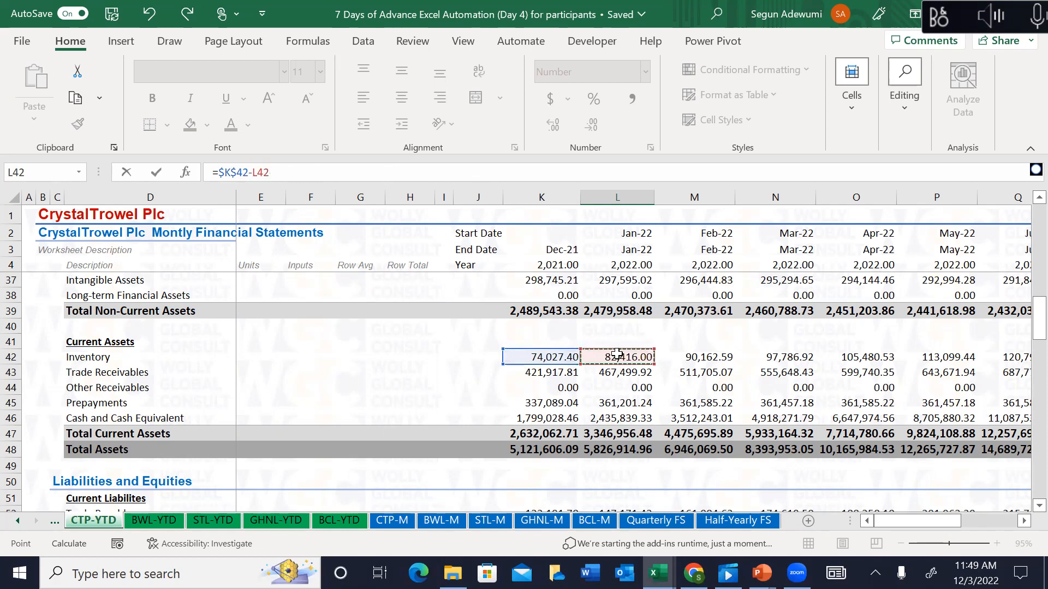
key("Return")
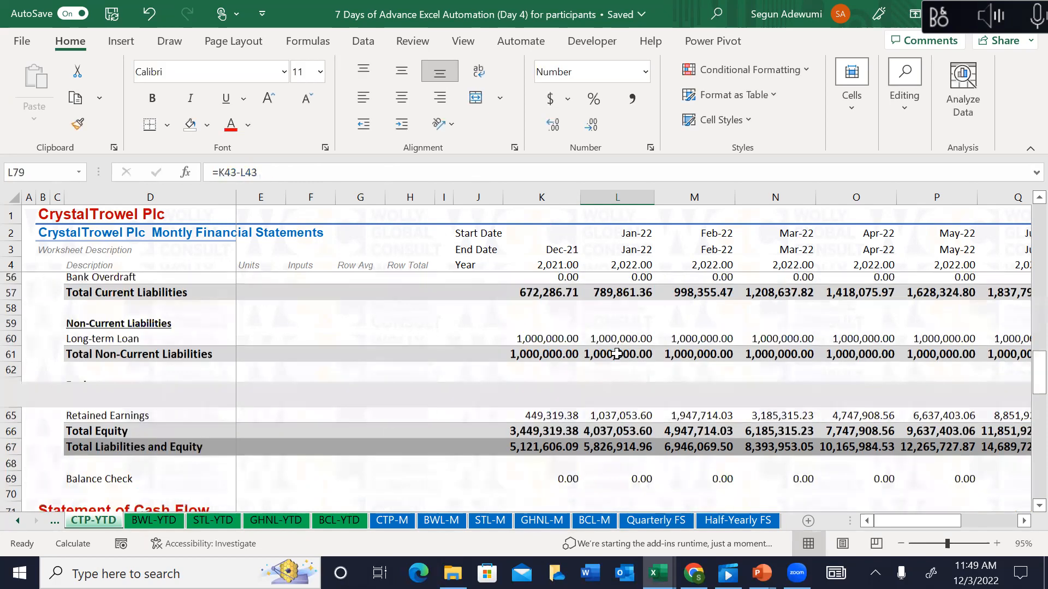
Step: Enter =$K$43-L43 in L79 for the Trade Receivables change
type("=")
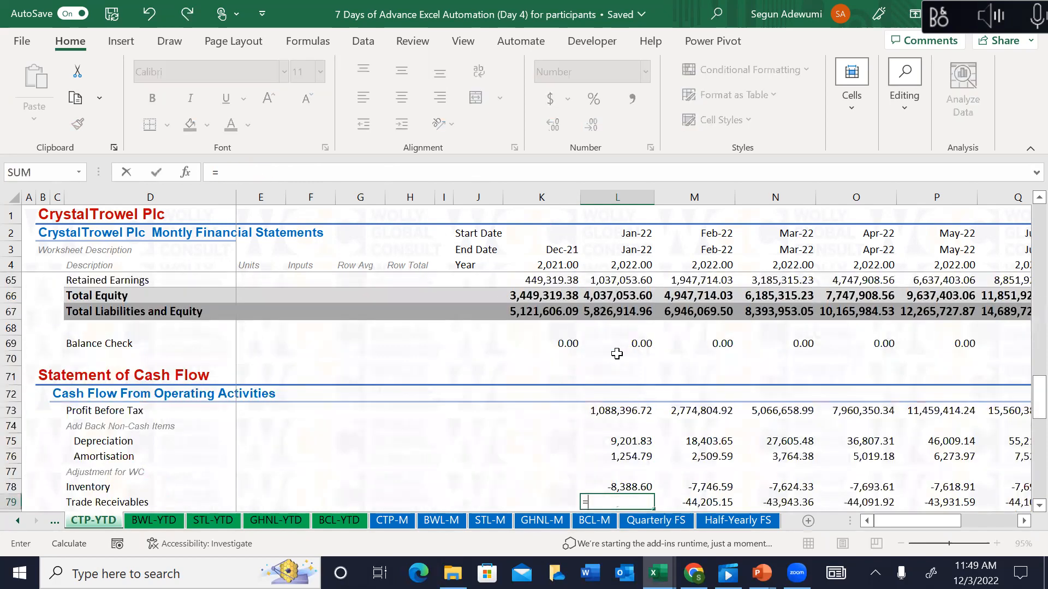
key("Up")
key("Up")
key("Up")
key("Up")
key("Up")
key("Up")
key("Up")
key("Up")
key("Up")
key("Up")
key("Up")
key("Up")
key("Up")
key("Up")
key("Up")
key("Up")
key("Up")
key("Up")
key("Up")
key("Up")
key("Up")
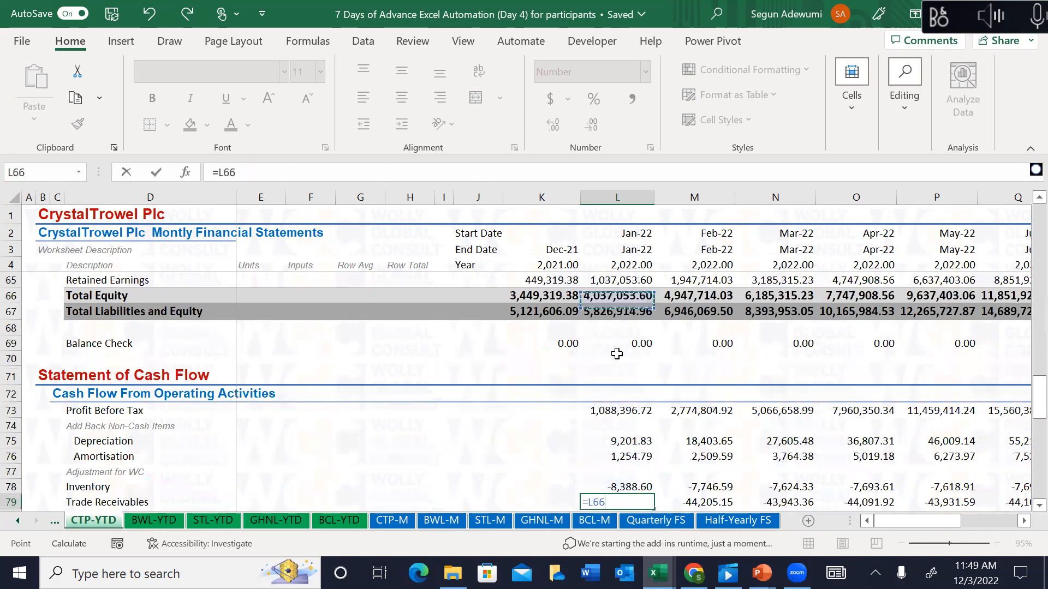
key("Up")
key("Up")
key("Up")
key("Up")
key("Up")
key("Up")
key("Up")
key("Up")
key("Up")
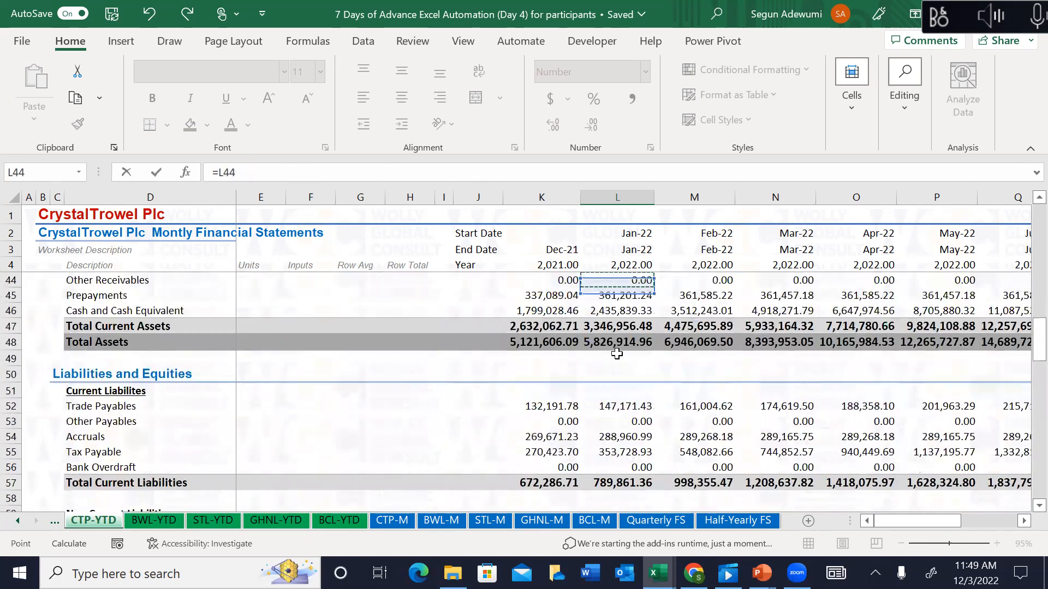
key("Up")
key("Left")
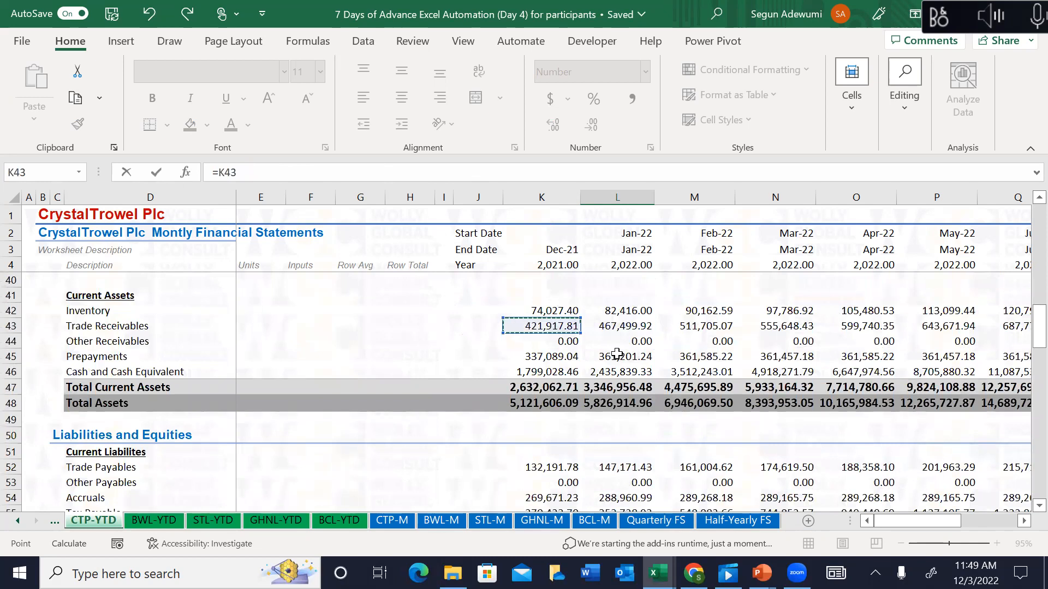
key("F4")
type("-")
left_click(620, 331)
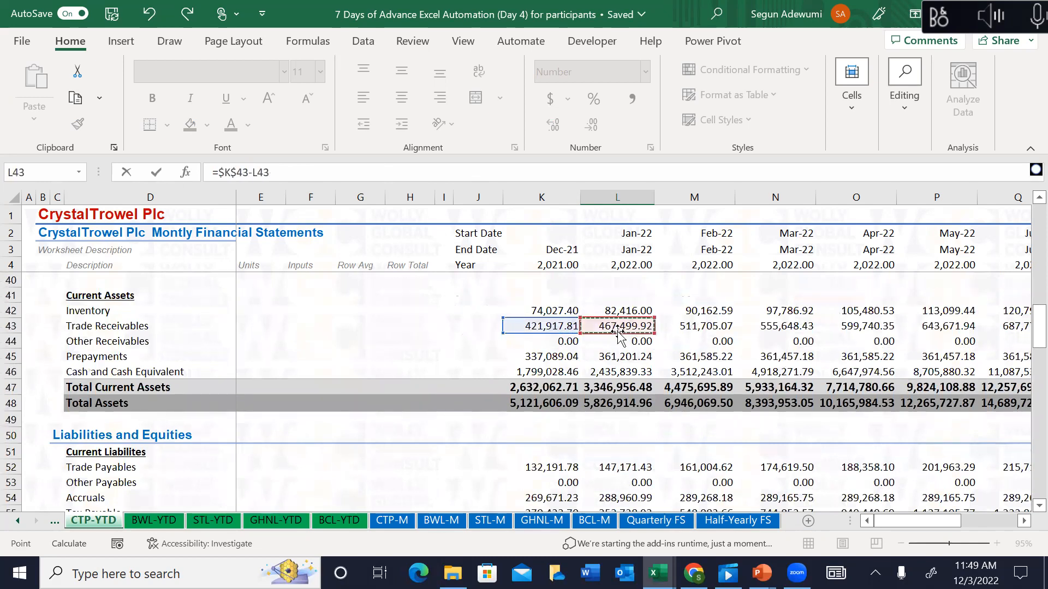
key("Return")
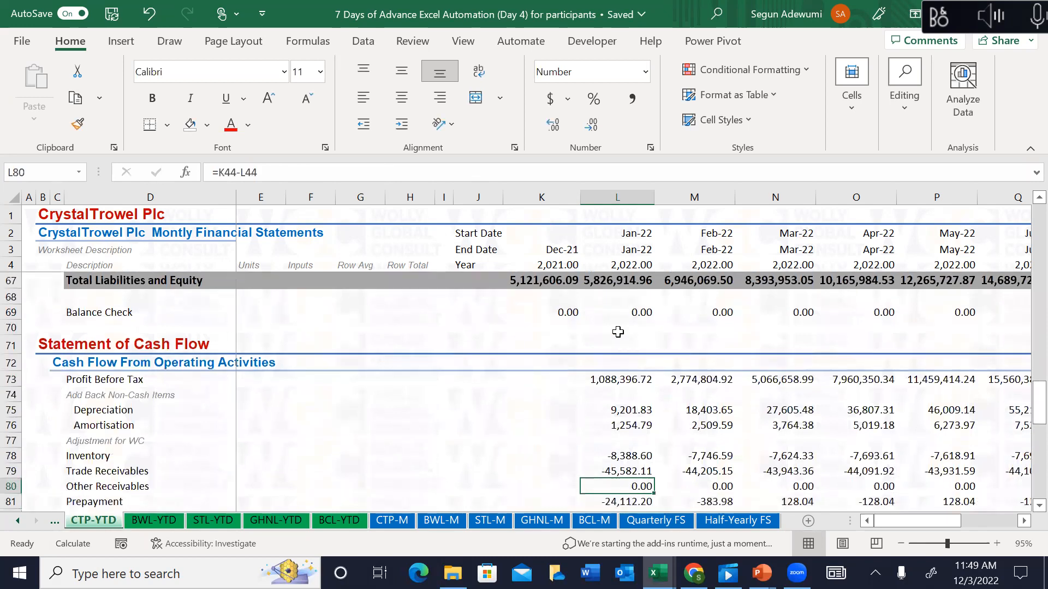
Step: Enter =$K$44-L44 in L80 for the Other Receivables change
type("=")
key("Up")
key("Up")
key("Up")
key("Up")
key("Up")
key("Up")
key("Up")
key("Up")
key("Up")
key("Up")
key("Up")
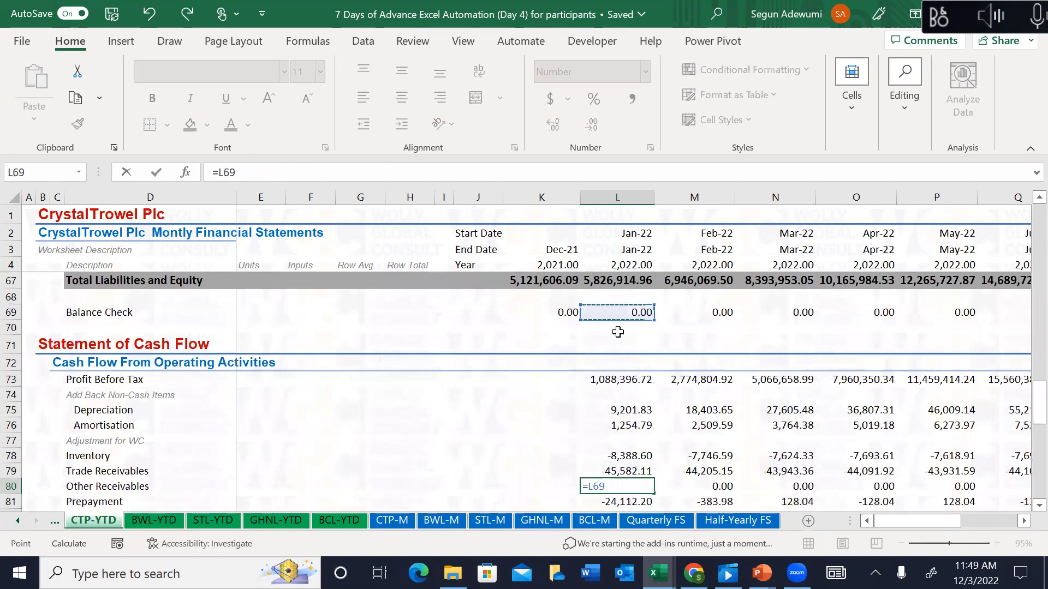
key("Up")
key("Up")
key("Up")
key("Up")
key("Up")
key("Up")
key("Up")
key("Up")
key("Up")
key("Up")
key("Up")
key("Up")
key("Up")
key("Up")
key("Up")
key("Up")
key("Up")
key("Up")
key("Up")
key("Up")
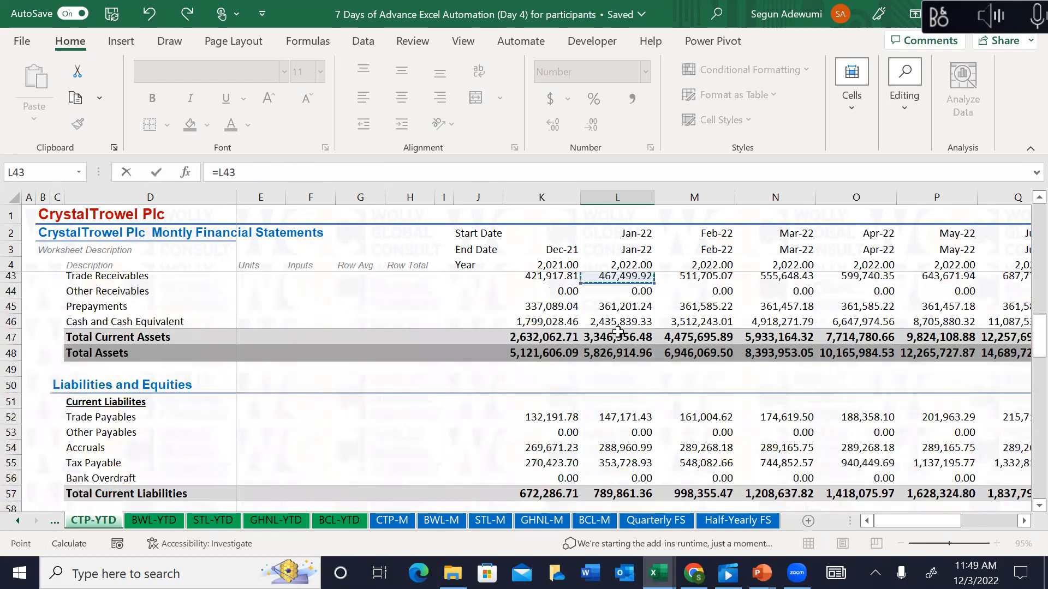
key("Up")
key("Up")
key("Up")
key("Up")
key("Up")
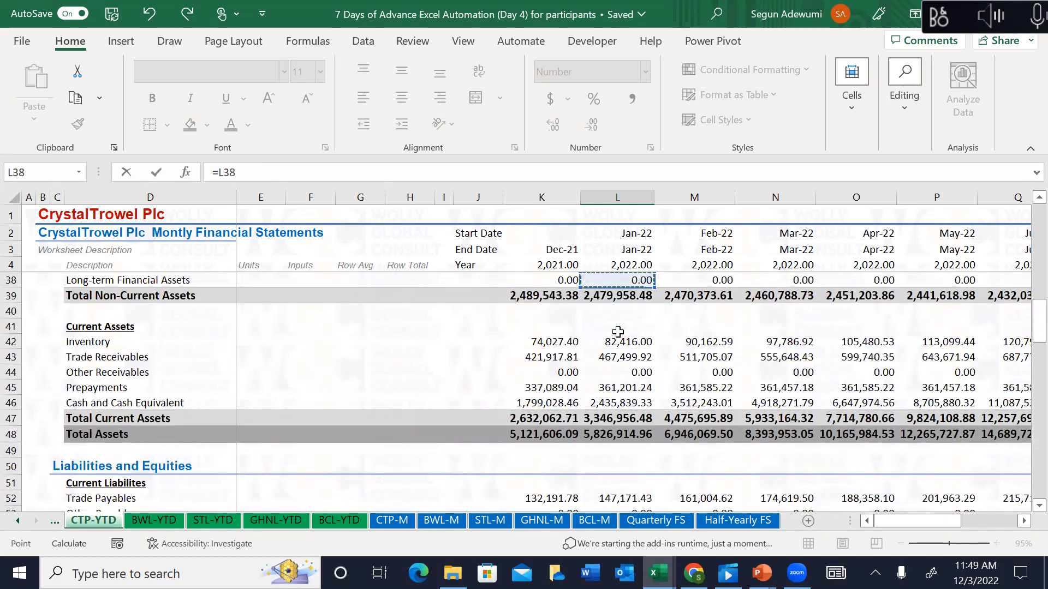
key("Up")
key("Up")
key("Up")
key("Up")
key("Up")
key("Down")
key("Down")
key("Down")
key("Down")
key("Down")
key("Down")
key("Down")
key("Down")
key("Down")
key("Down")
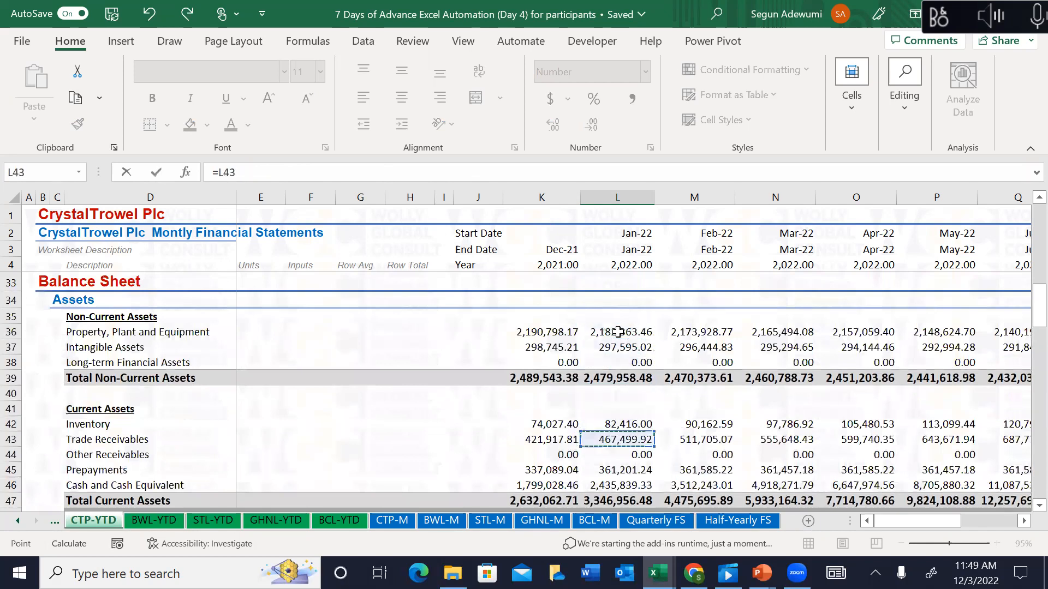
key("Down")
key("Left")
key("F4")
type("-")
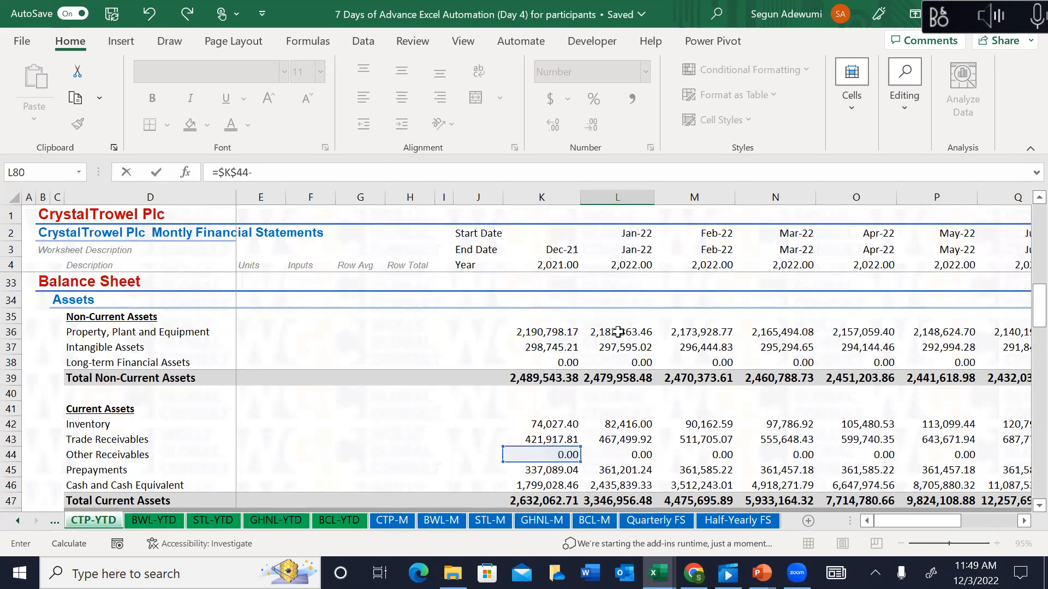
left_click(654, 458)
key("Return")
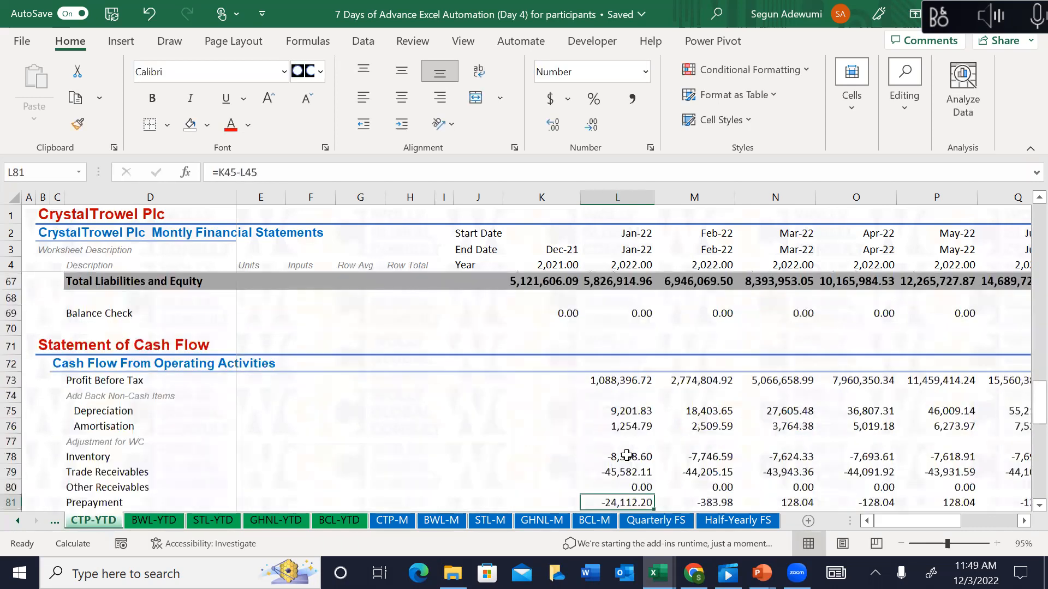
Step: Enter =$K$45-L45 in L81 for the Prepayment change, giving -24,112.20
type("=")
key("Escape")
type("=")
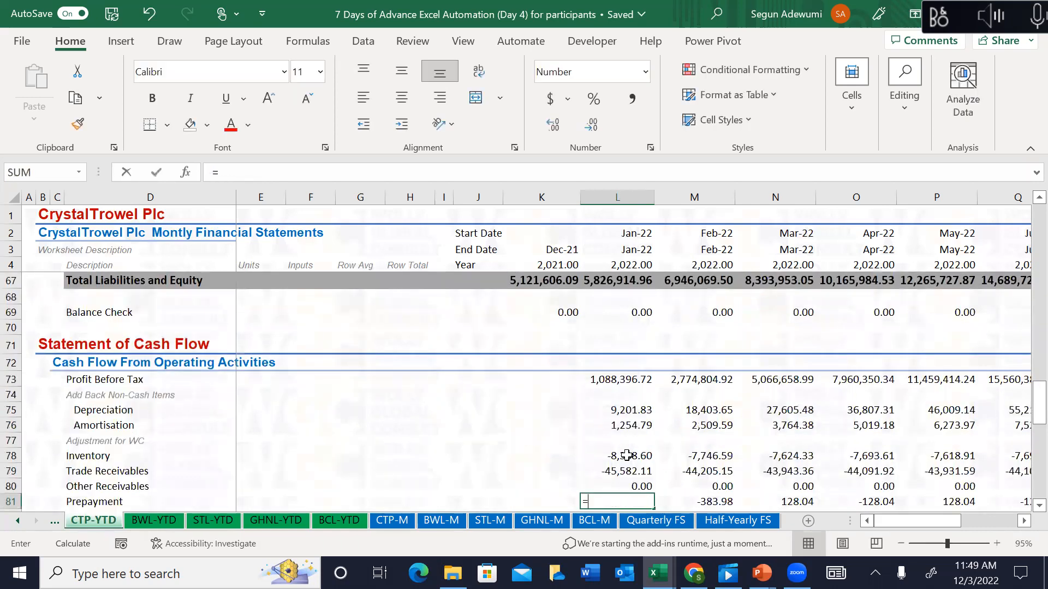
key("Up")
key("Up")
key("Up")
key("Up")
key("Up")
key("Up")
key("Up")
key("Up")
key("Up")
key("Up")
key("Up")
key("Up")
key("Up")
key("Up")
key("Up")
key("Up")
key("Up")
key("Up")
key("Up")
key("Up")
key("Up")
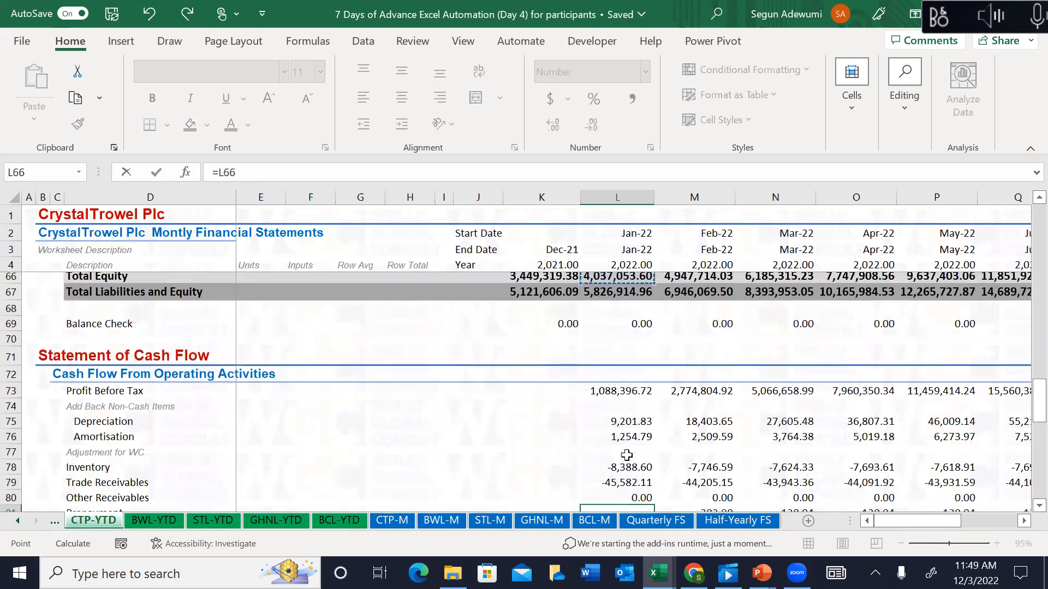
key("Up")
key("Up")
key("Up")
key("Up")
key("Down")
key("Down")
key("Down")
key("Up")
key("Up")
key("Up")
key("Up")
key("Up")
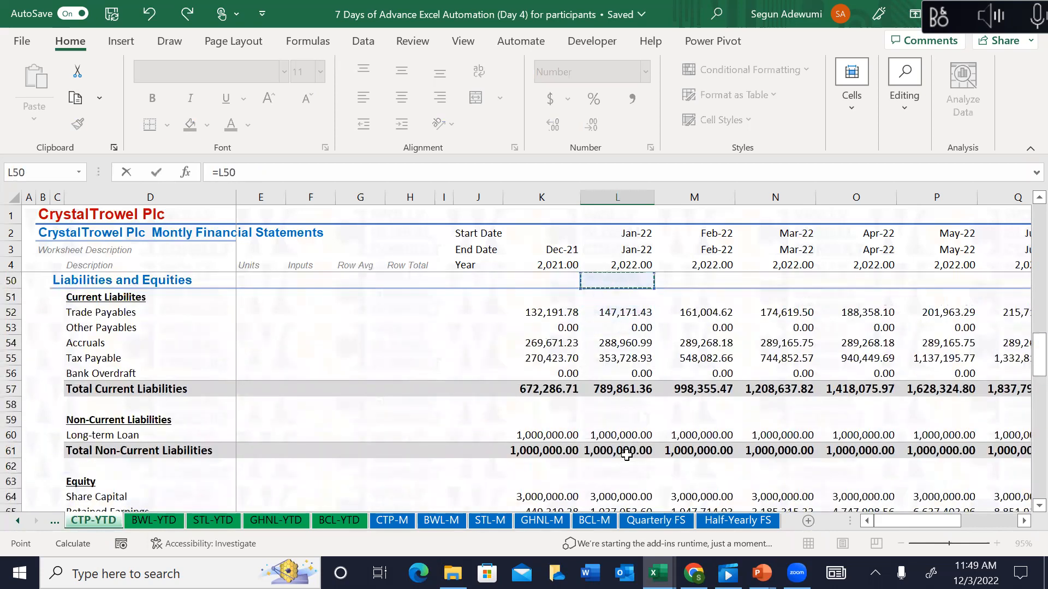
key("Up")
key("Up")
key("Up")
key("Up")
key("Down")
key("Left")
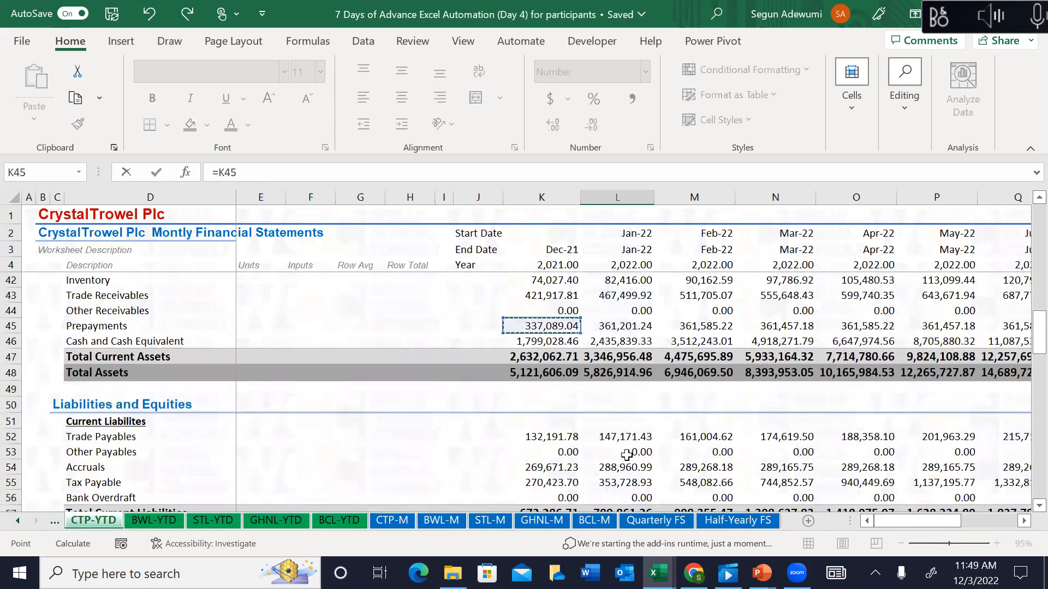
key("F4")
type("-")
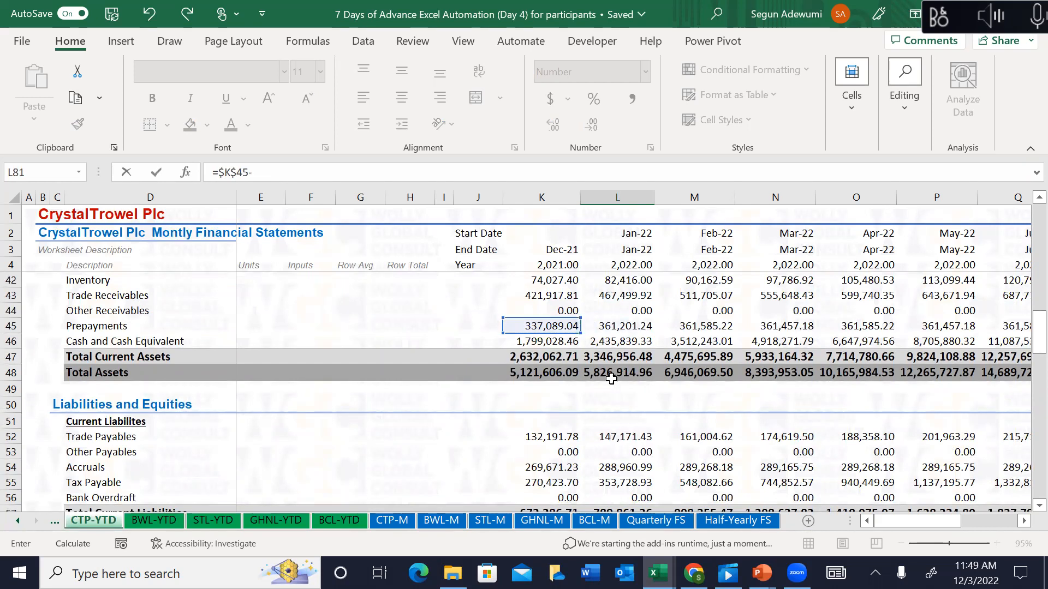
left_click(614, 326)
key("Return")
key("Down")
key("Down")
key("Up")
key("Up")
key("Up")
key("Down")
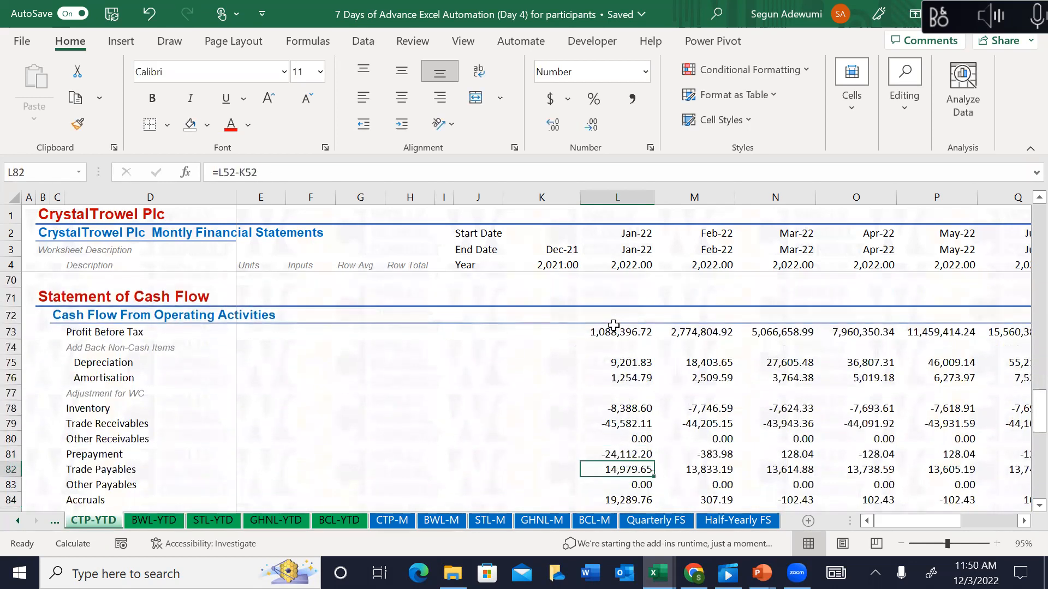
Step: Enter =L52-$K$52 in L82 for Trade Payables, declining the autocorrection and removing the stray backslash
type("=")
key("Up")
key("Up")
key("Up")
key("Up")
key("Up")
key("Up")
key("Up")
key("Up")
key("Up")
key("Up")
key("Up")
key("Up")
key("Up")
key("Up")
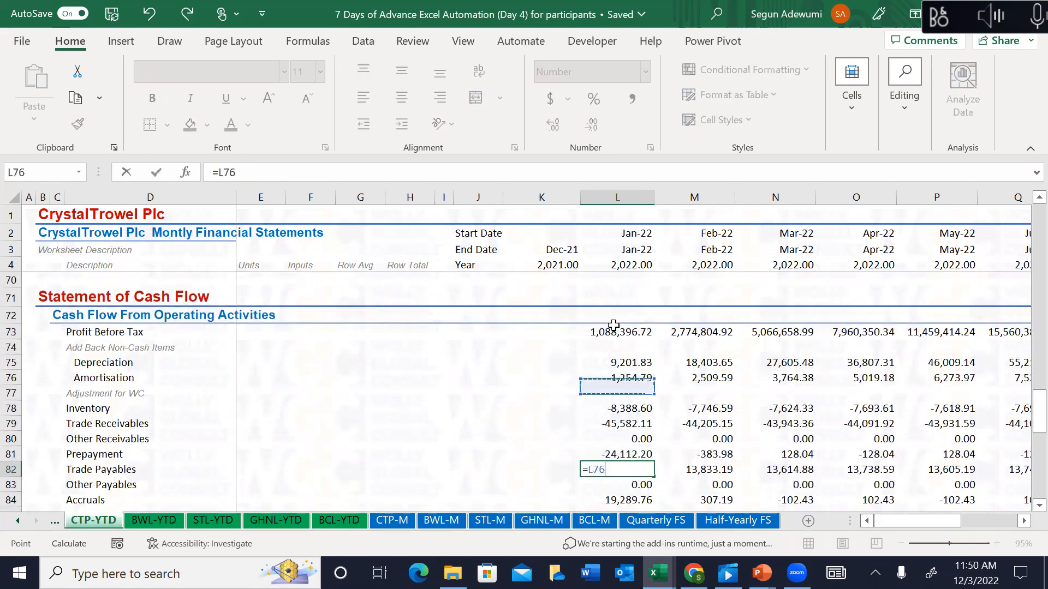
key("Up")
key("Up")
key("Up")
key("Up")
key("Up")
key("Up")
key("Up")
key("Up")
key("Up")
key("Up")
key("Up")
key("Up")
key("Up")
key("Up")
key("Up")
key("Up")
key("Up")
key("Up")
key("Up")
key("Up")
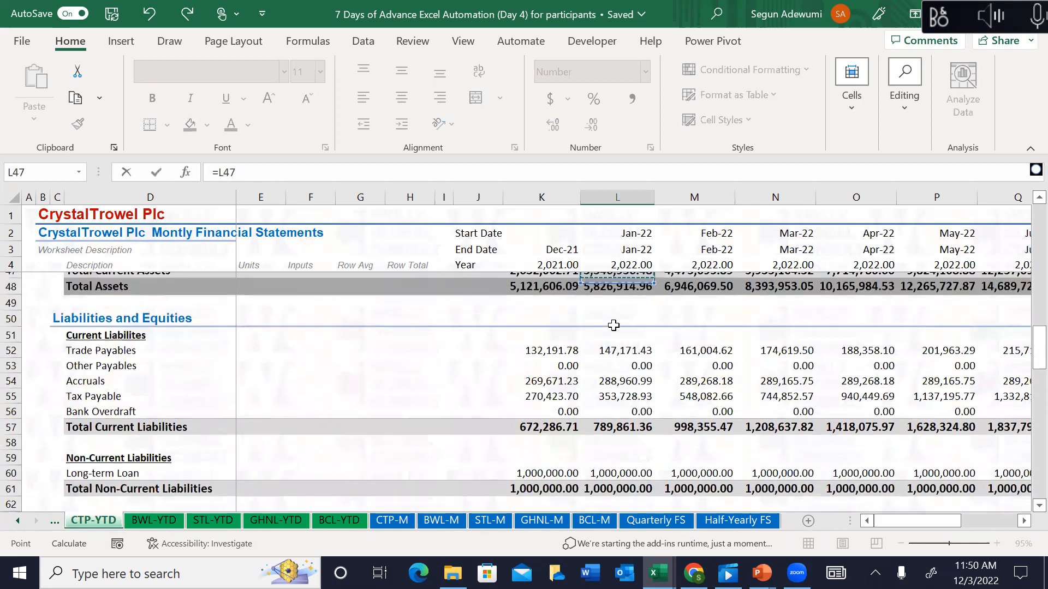
key("Up")
key("Up")
key("Up")
key("Up")
key("Up")
key("Down")
key("Down")
key("Down")
key("Down")
key("Down")
key("Down")
key("Down")
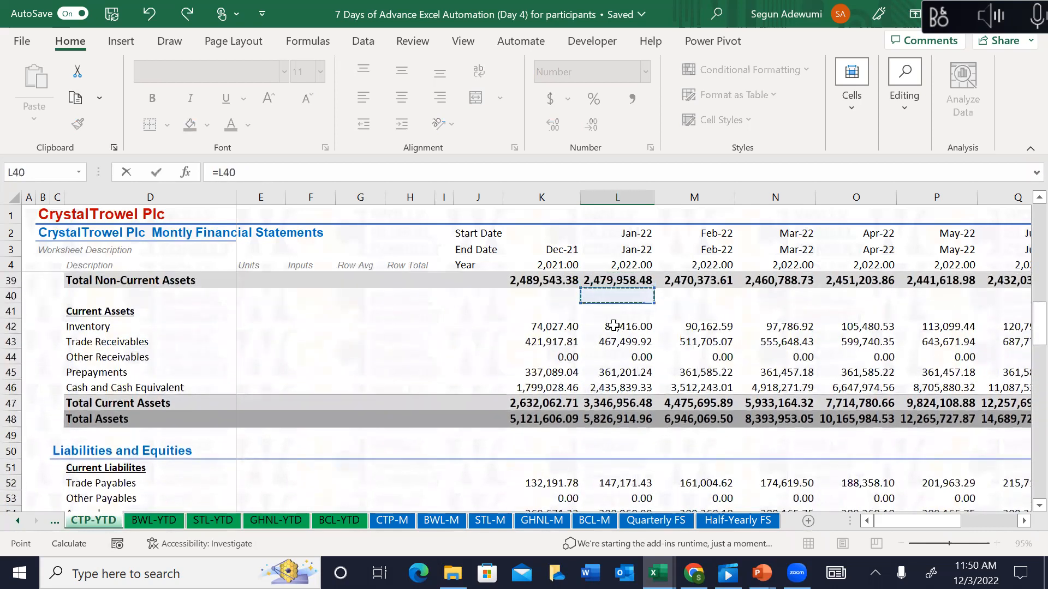
key("Down")
key("Down")
key("Down")
key("Down")
key("Down")
key("Down")
type("-")
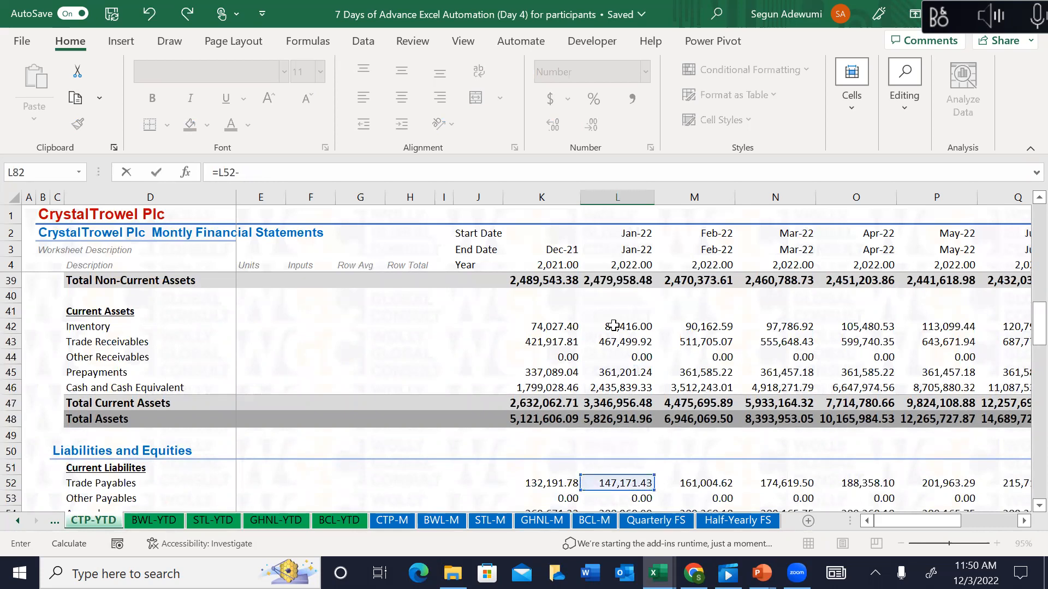
left_click(540, 481)
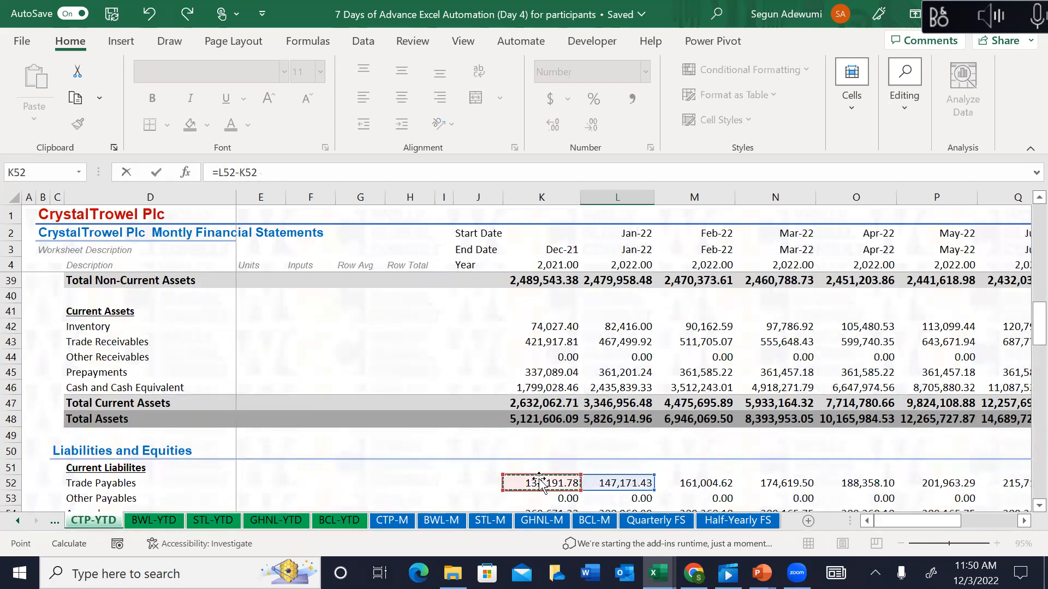
key("F4")
type("\\")
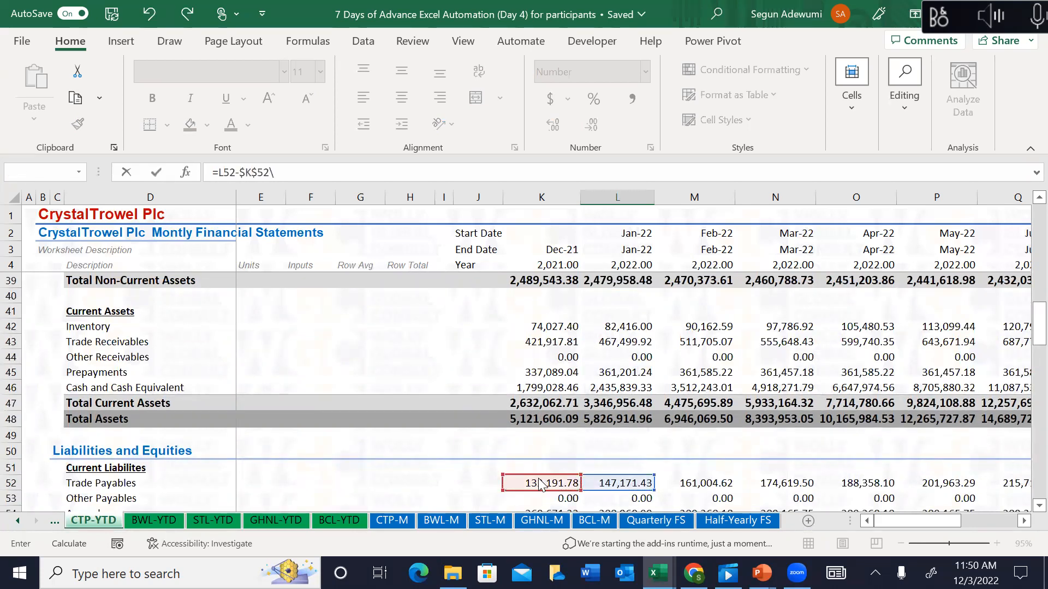
key("Return")
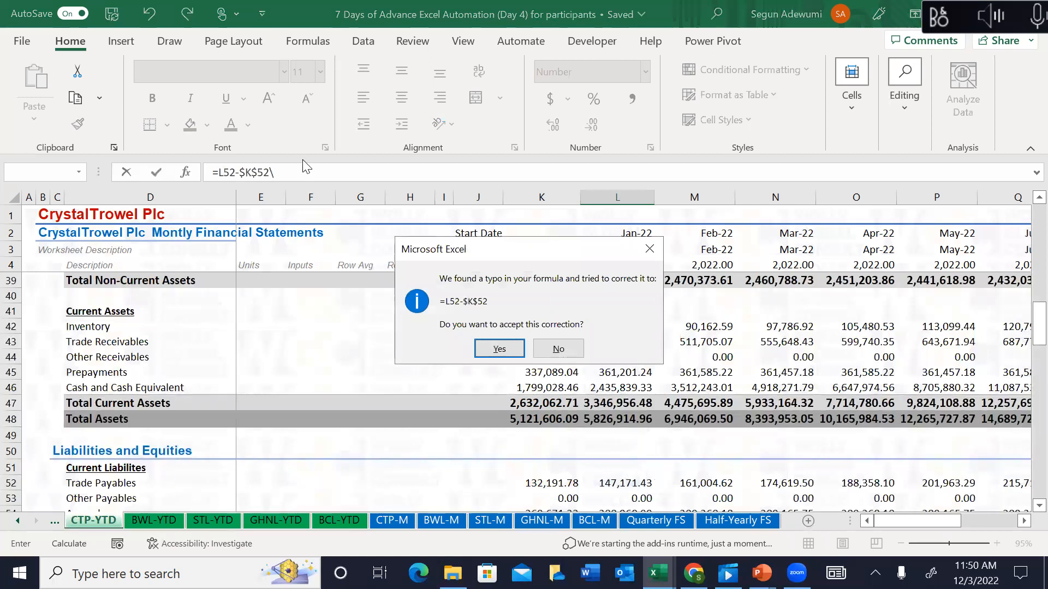
key("n")
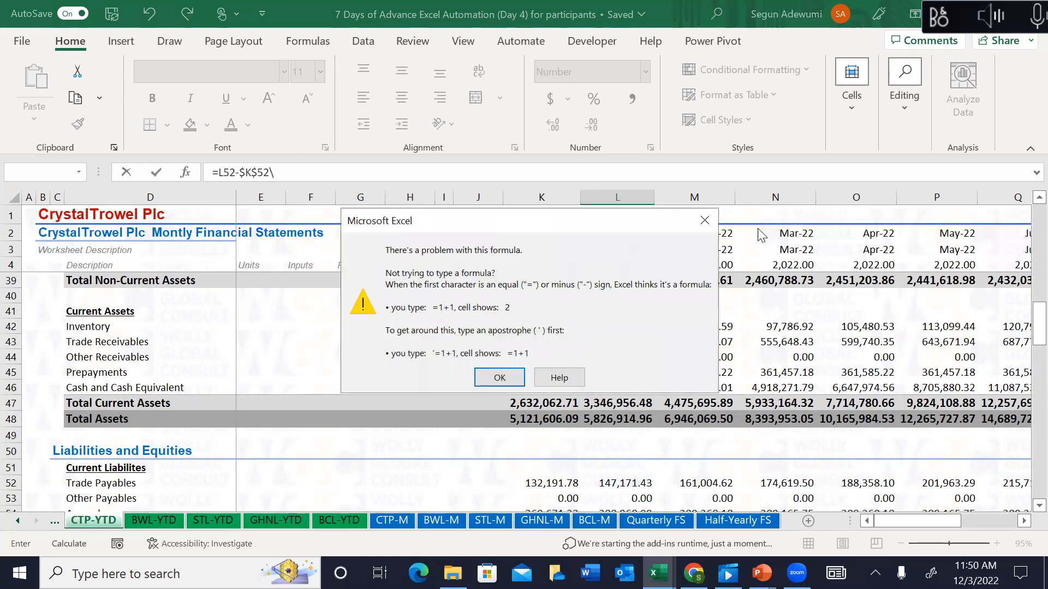
key("Return")
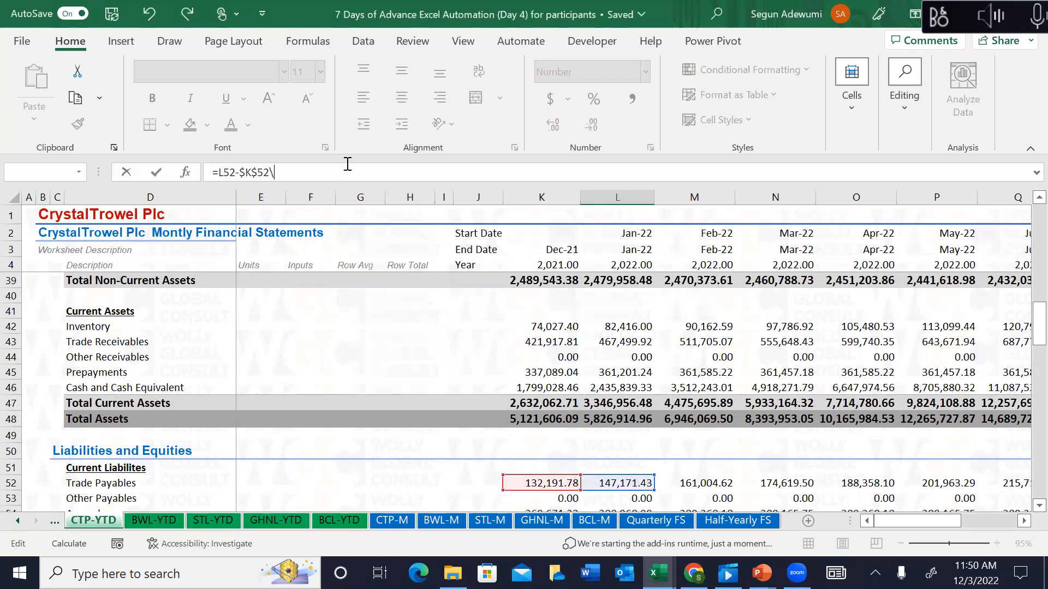
key("Return")
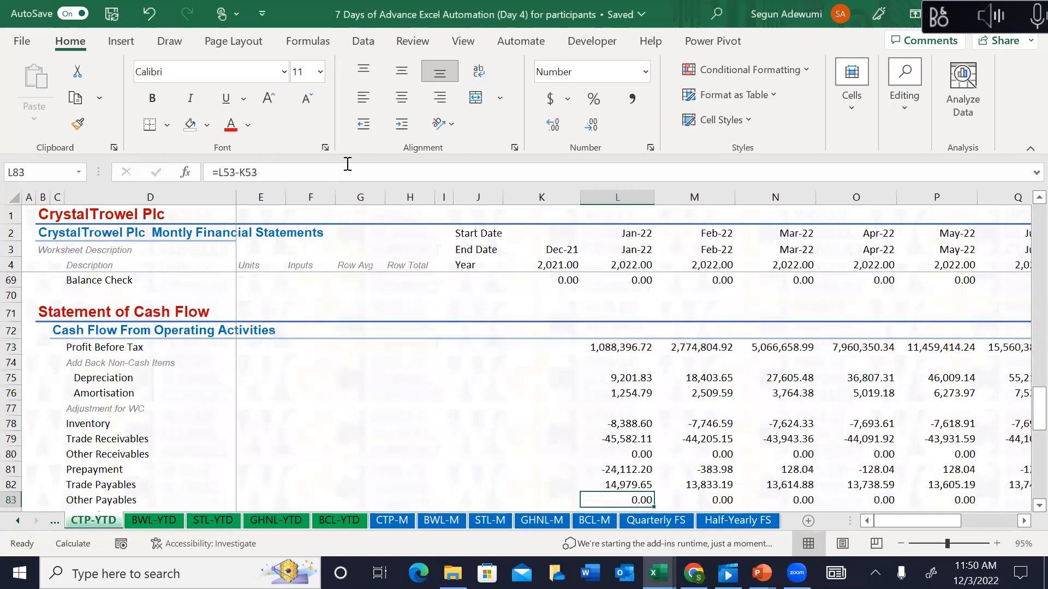
Step: Enter =L53-$K$53 in L83 so Other Payables subtracts the absolute Dec-21 balance
type("=")
key("Up")
key("Up")
key("Up")
key("Up")
key("Up")
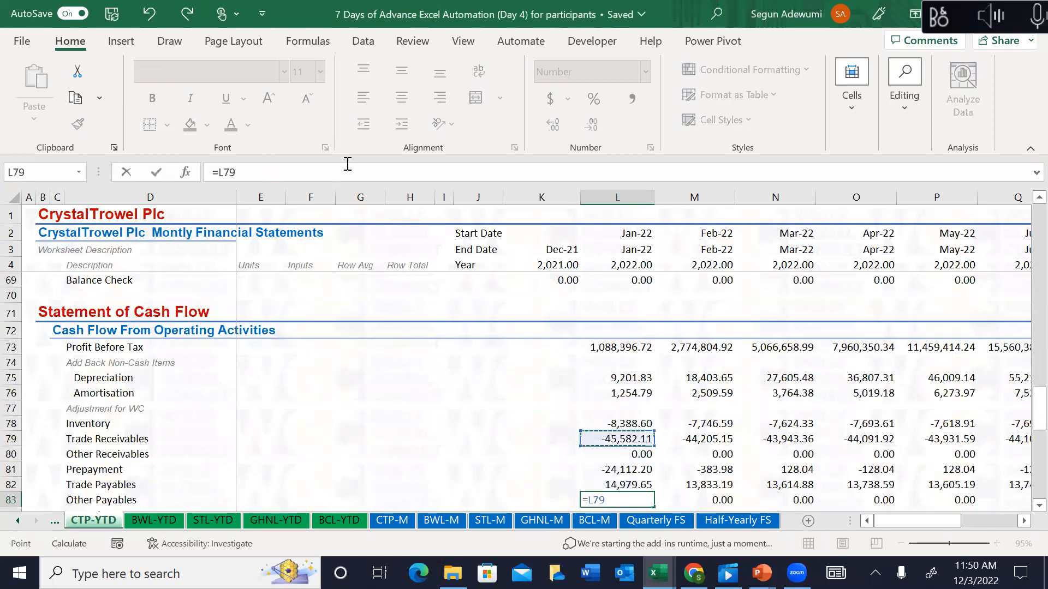
key("Up")
key("Up")
key("Up")
key("Up")
key("Up")
key("Up")
key("Up")
key("Up")
key("Up")
key("Up")
key("Up")
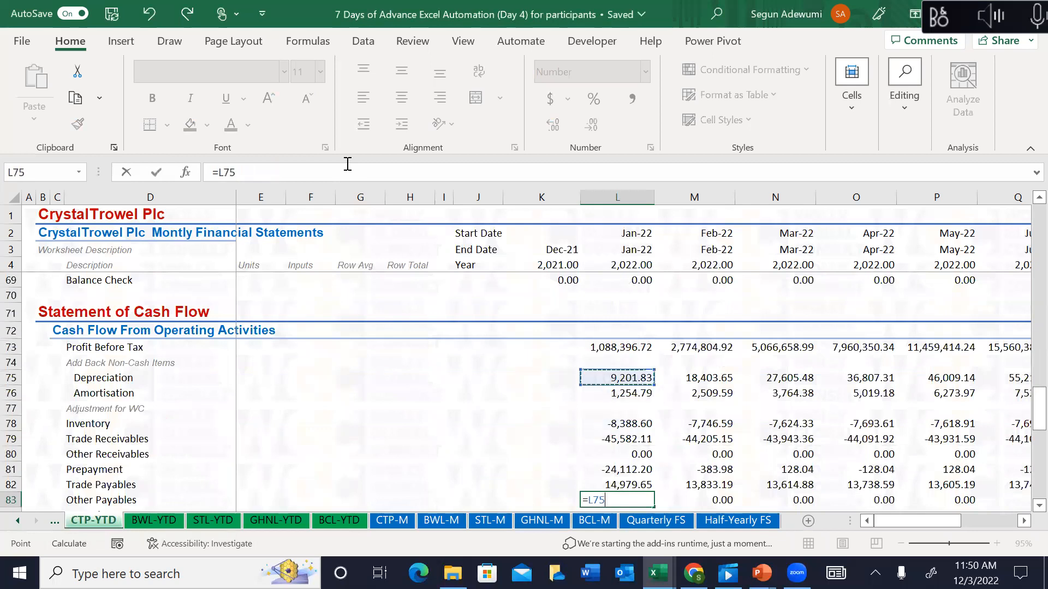
key("Up")
key("Up")
key("Up")
key("Up")
key("Up")
key("Up")
key("Up")
key("Up")
key("Up")
key("Up")
key("Up")
key("Up")
key("Up")
key("Up")
key("Up")
key("Up")
key("Up")
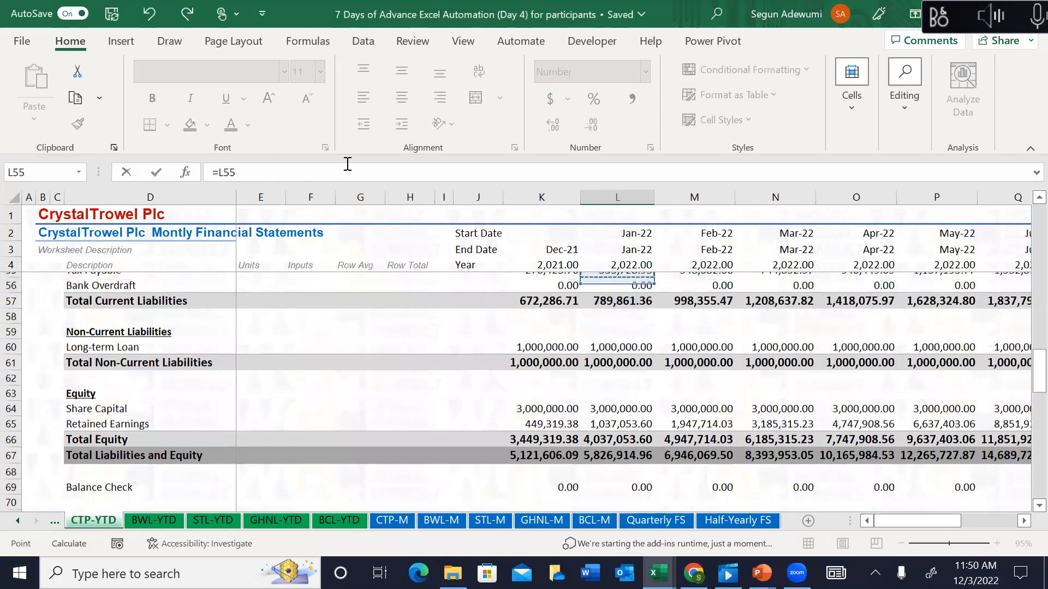
key("Down")
key("Down")
key("Down")
key("Down")
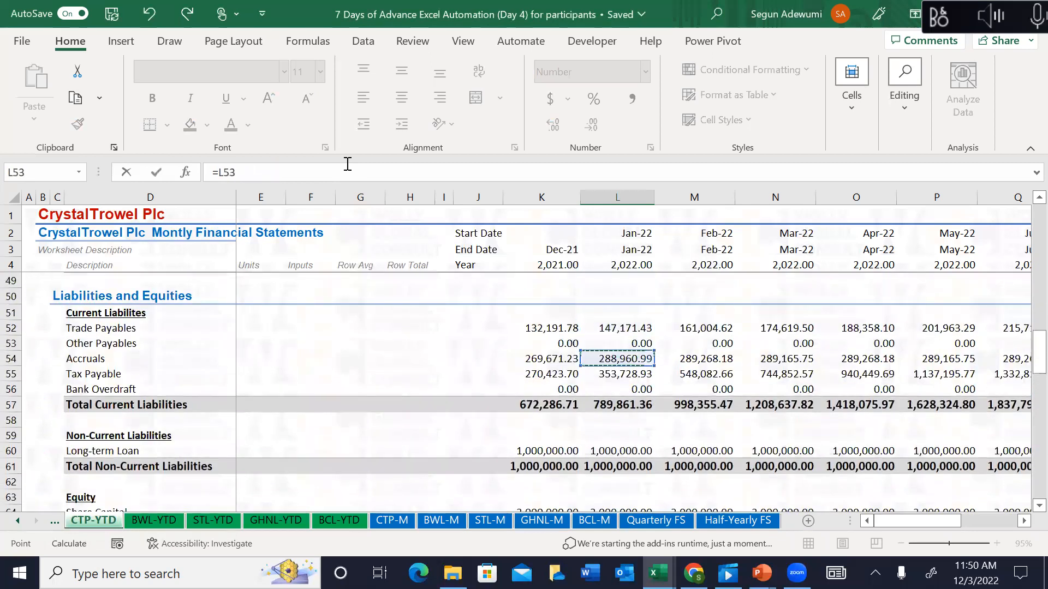
key("Up")
type("-")
left_click(562, 343)
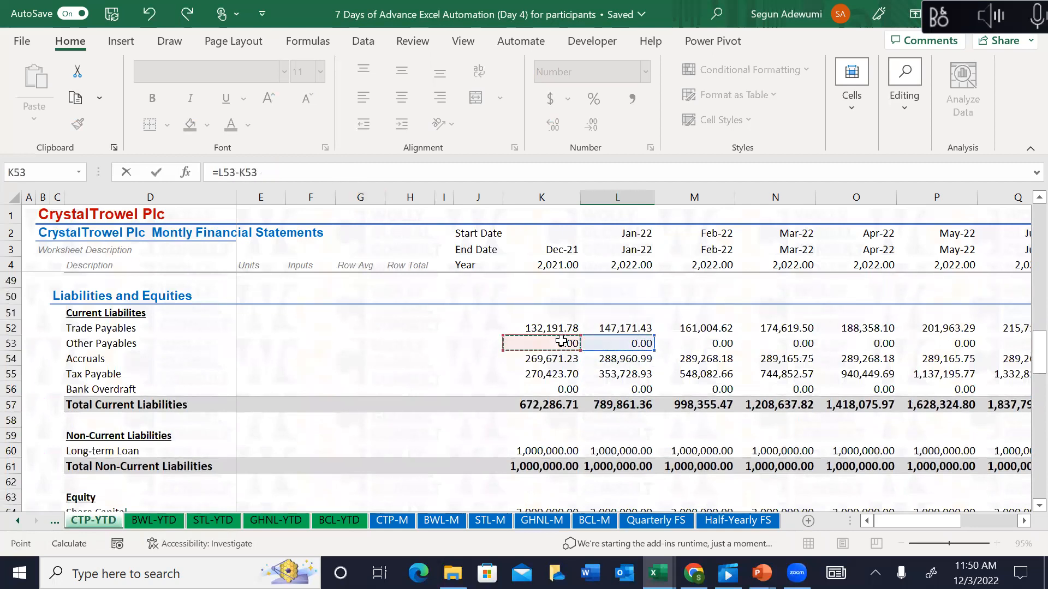
key("F4")
key("Return")
Step: Enter =L54-$K$54 in L84 so Accruals subtracts the absolute Dec-21 balance
type("=")
key("Up")
key("Up")
key("Up")
key("Up")
key("Up")
key("Up")
key("Up")
key("Up")
key("Up")
key("Up")
key("Up")
key("Up")
key("Up")
key("Up")
key("Up")
key("Up")
key("Up")
key("Up")
key("Up")
key("Up")
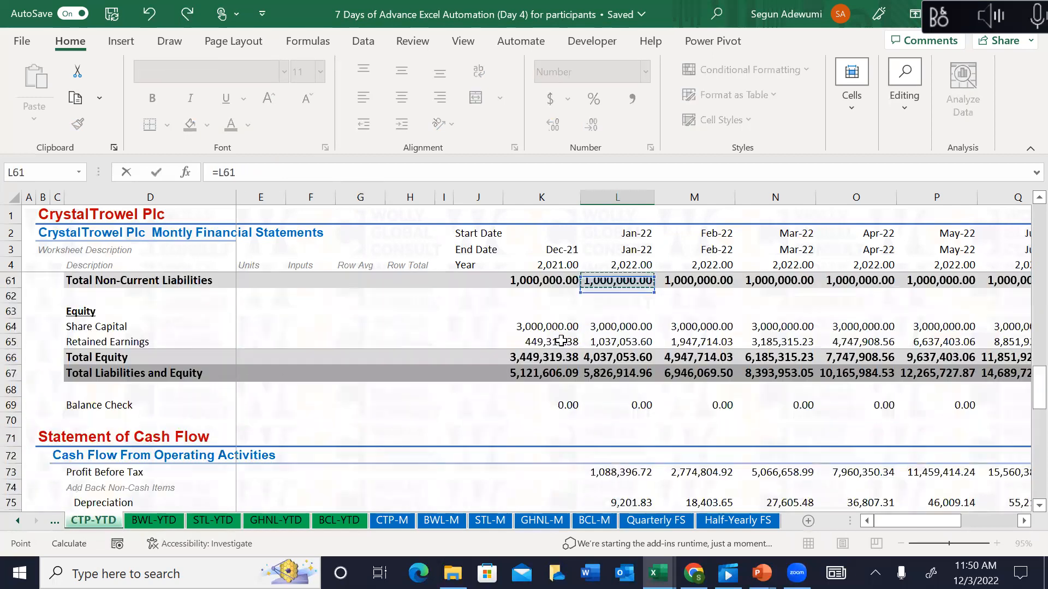
key("Up")
key("Up")
key("Up")
key("Up")
key("Up")
key("Up")
key("Up")
key("Up")
key("Up")
key("Down")
key("Down")
type("-")
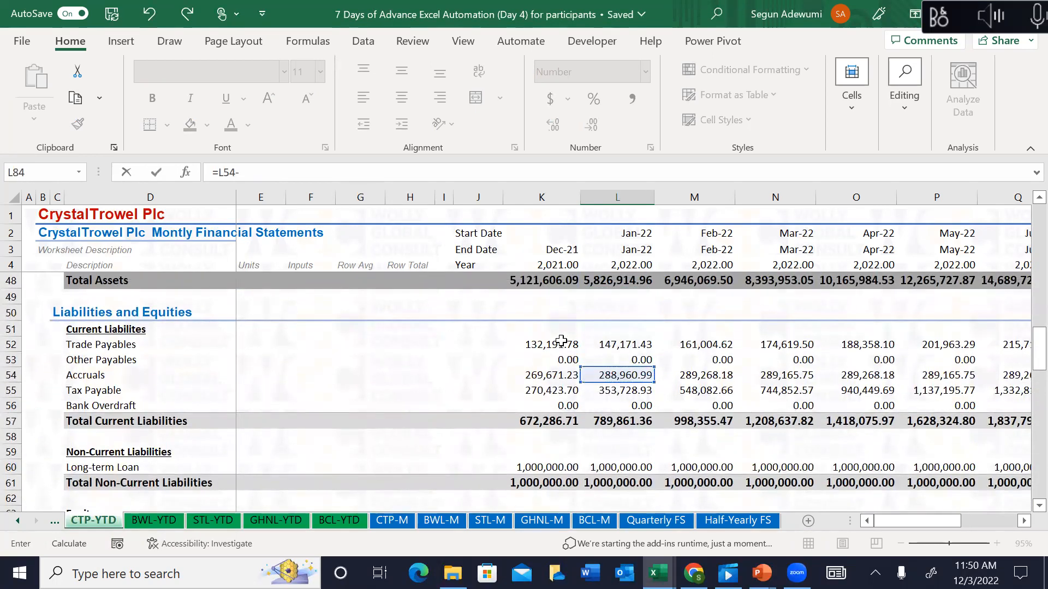
left_click(549, 378)
key("F4")
key("Return")
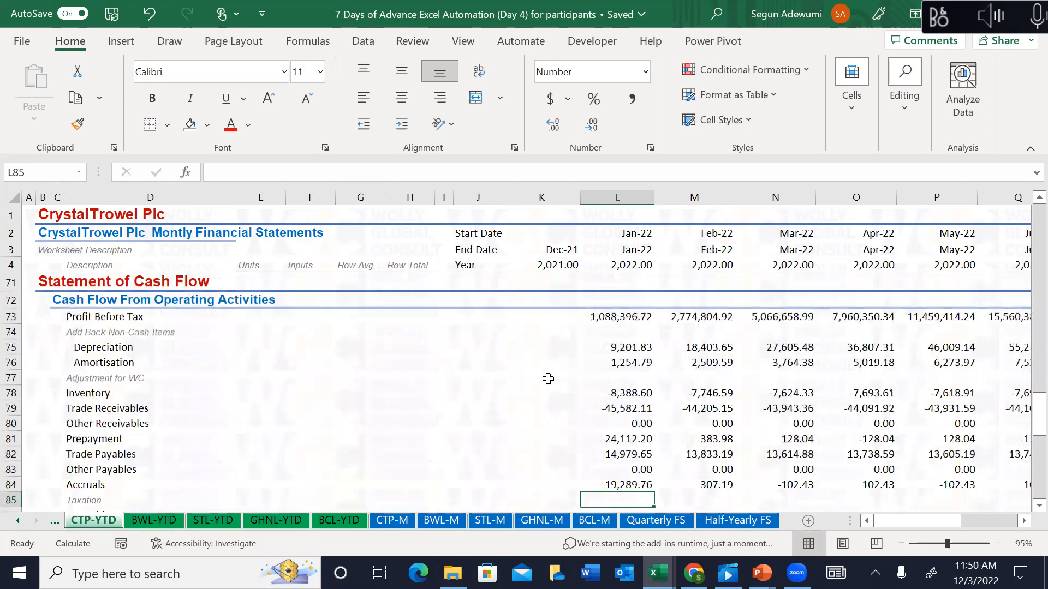
Step: Review the cash flow formulas from Prepayment through Tax Paid down to Net CFFI
key("Up")
key("Up")
key("Up")
key("Up")
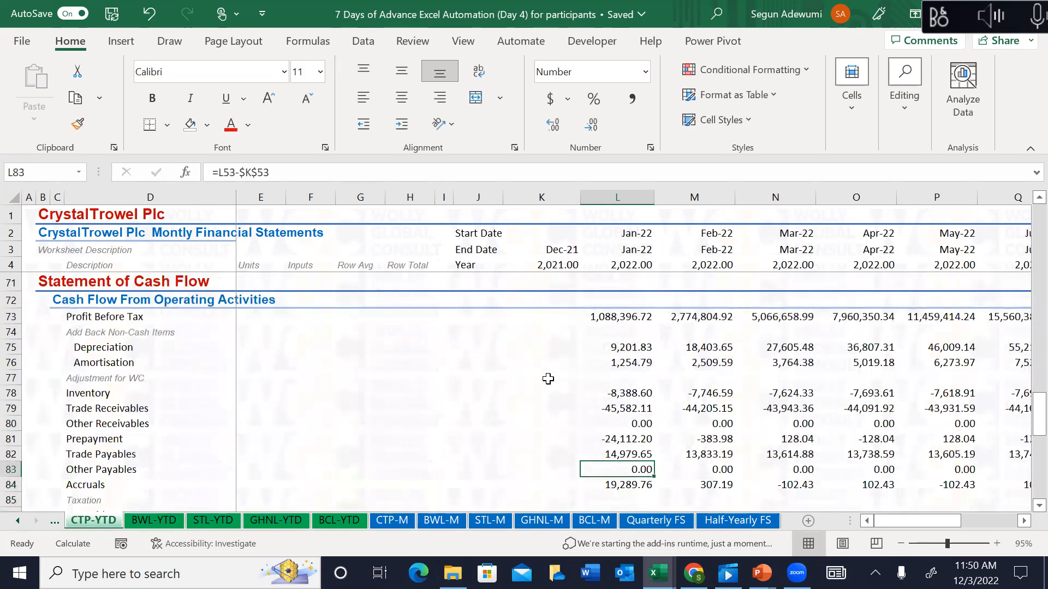
key("Down")
key("Down")
key("Down")
key("Down")
key("Down")
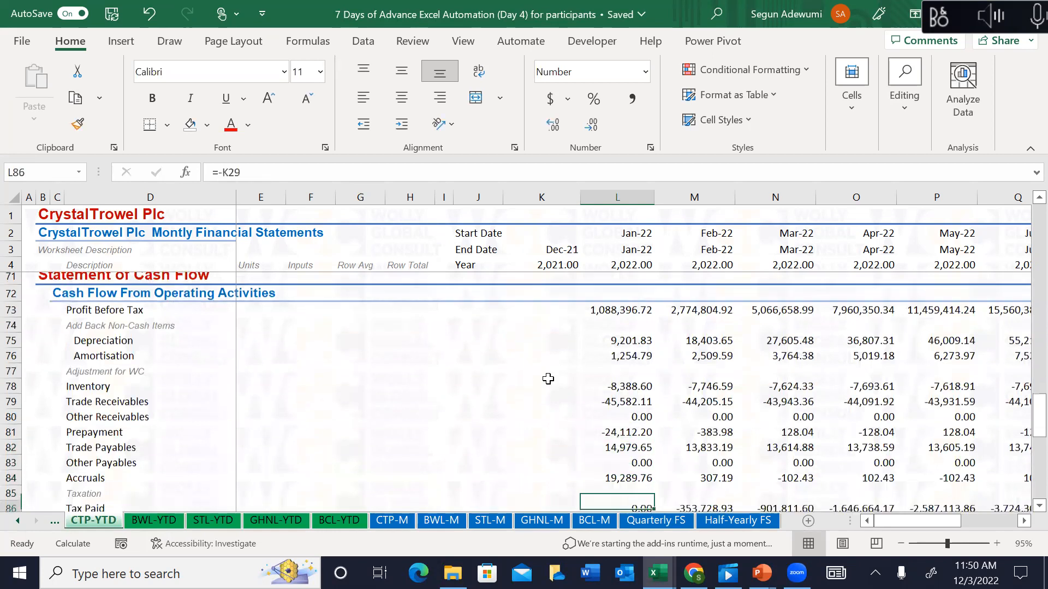
key("Up")
key("Down")
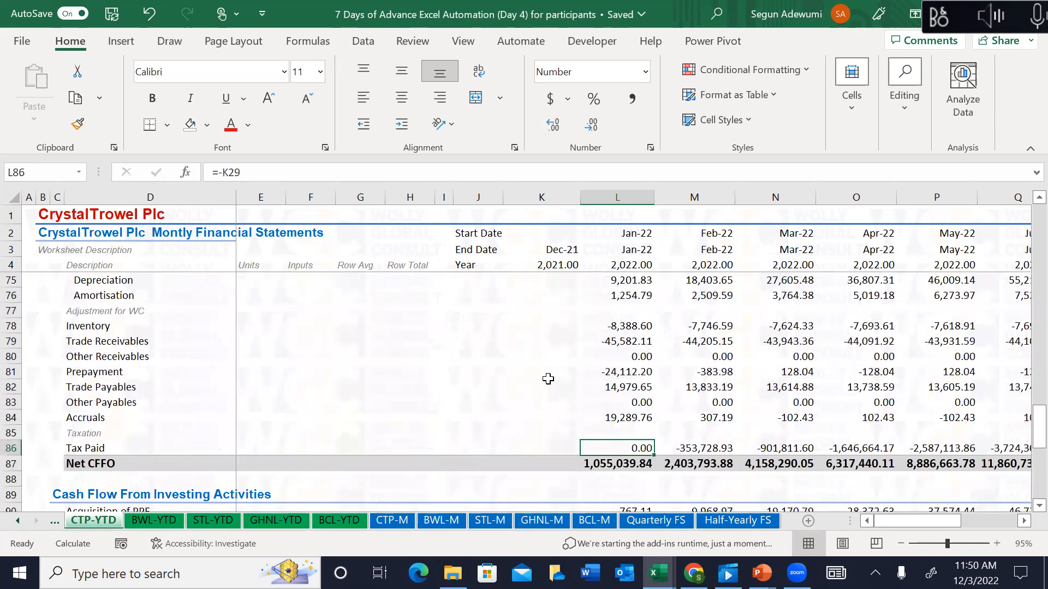
key("Down")
key("Down")
key("Down")
key("Down")
key("Down")
key("Down")
key("Up")
key("Up")
key("Up")
key("Up")
key("Up")
key("Up")
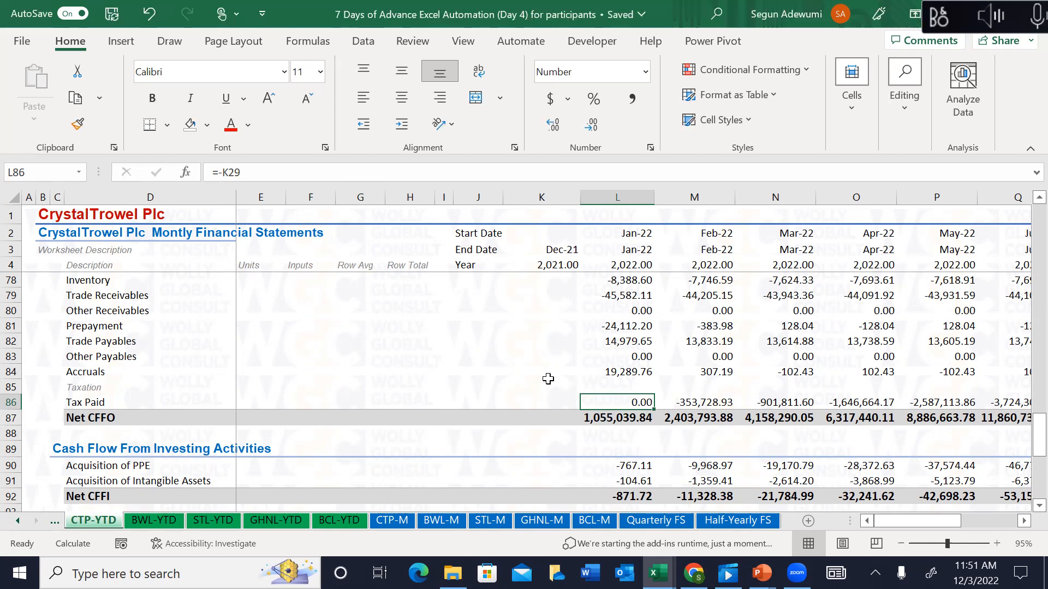
Step: Type the labels Trade Payables, Accruals and Provisions down H80:H82 beside the working-capital rows
left_click(397, 309)
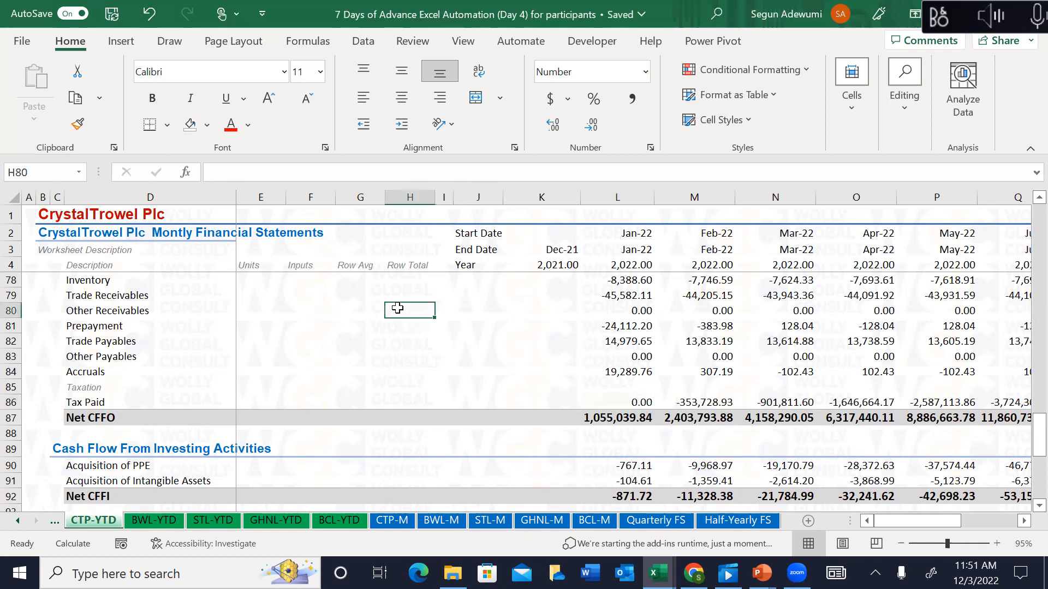
type("Trade P")
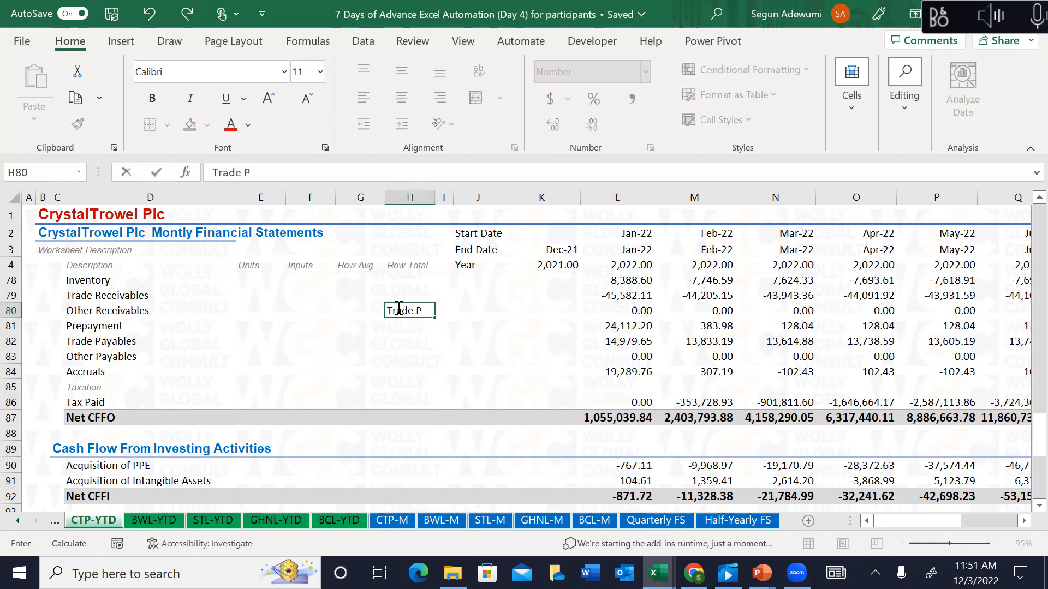
type("ayables")
key("Return")
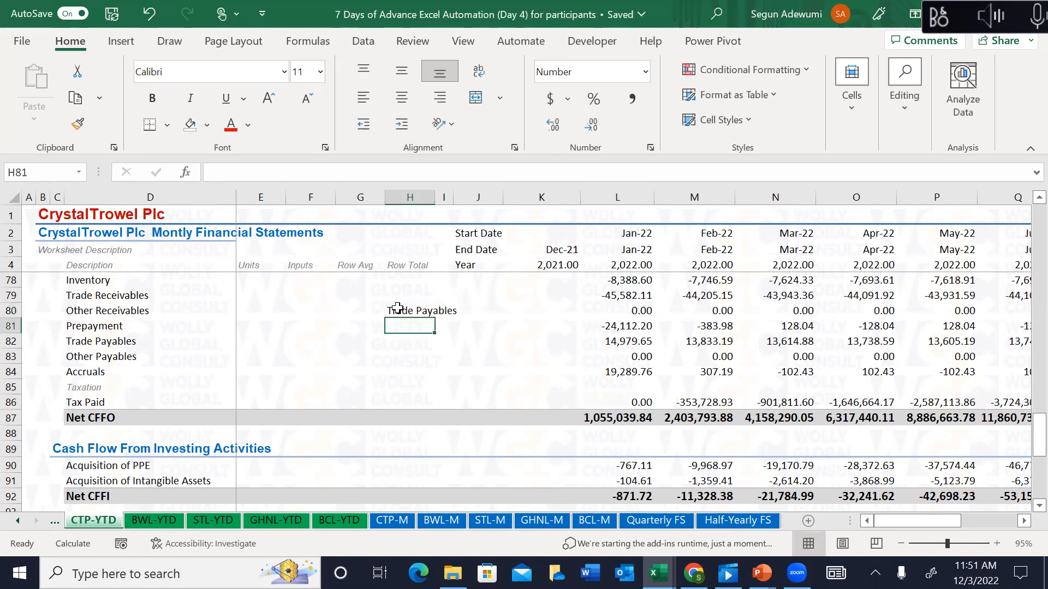
type("acc")
key("BackSpace")
key("BackSpace")
key("BackSpace")
type("Ac")
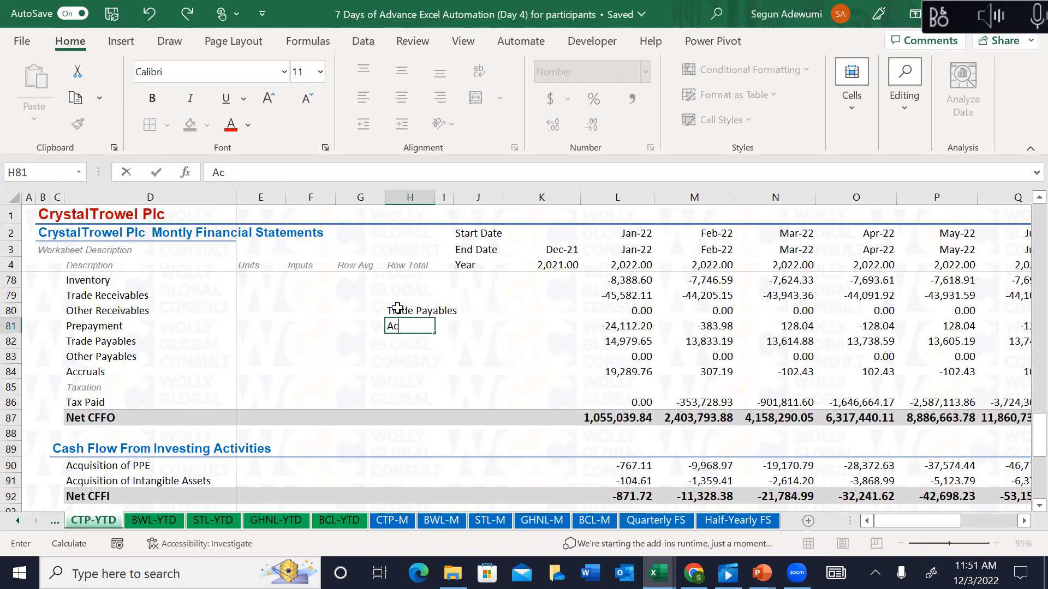
type("cruals")
key("Return")
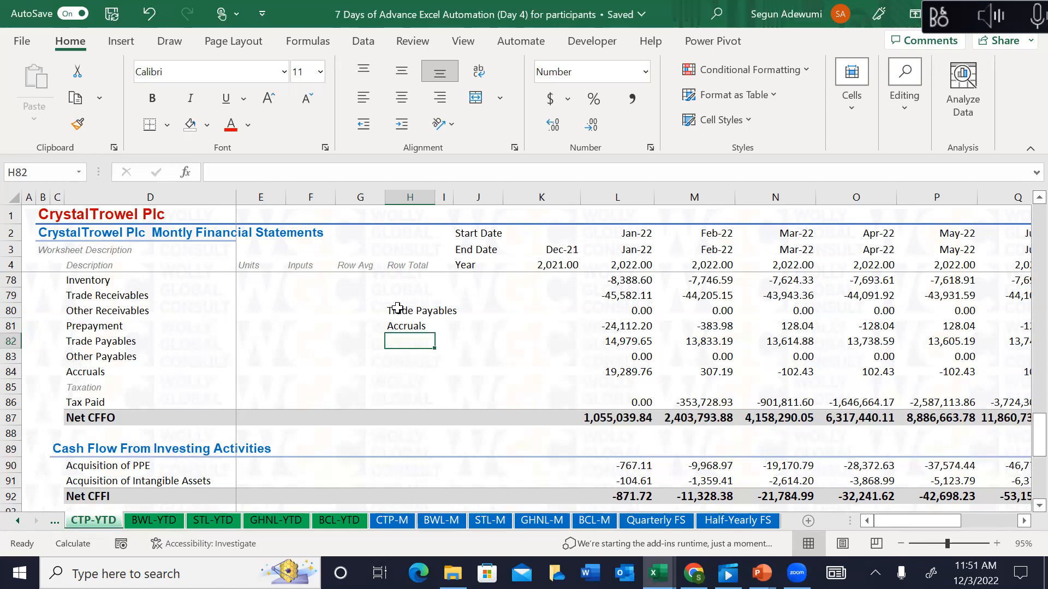
type("Provision")
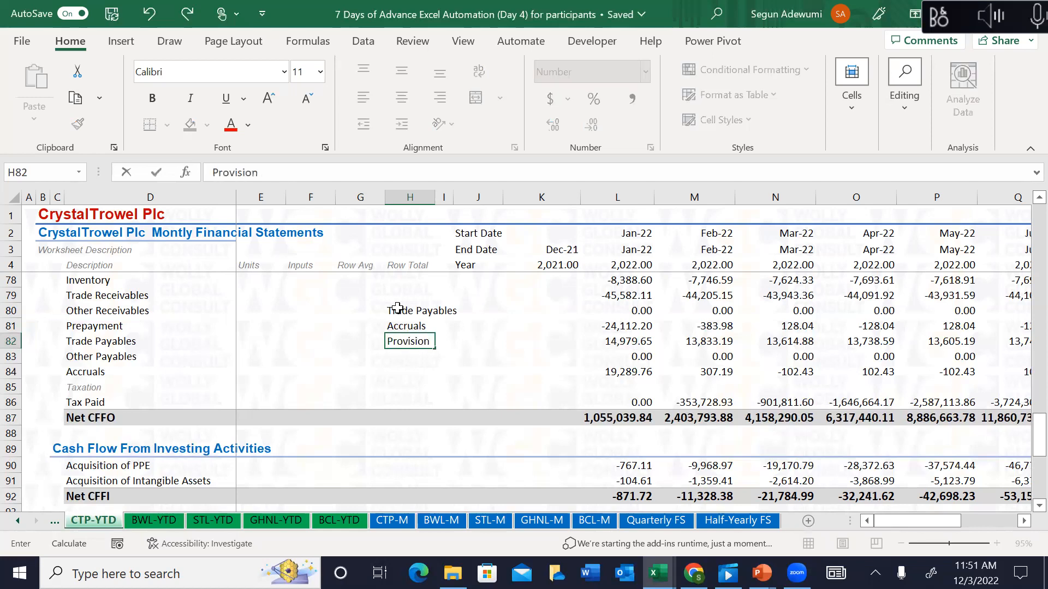
type("s")
key("Return")
key("Up")
key("Up")
key("Up")
Step: Shorten the H80 label from Trade Payables to Payables
left_click_drag(397, 308, 402, 341)
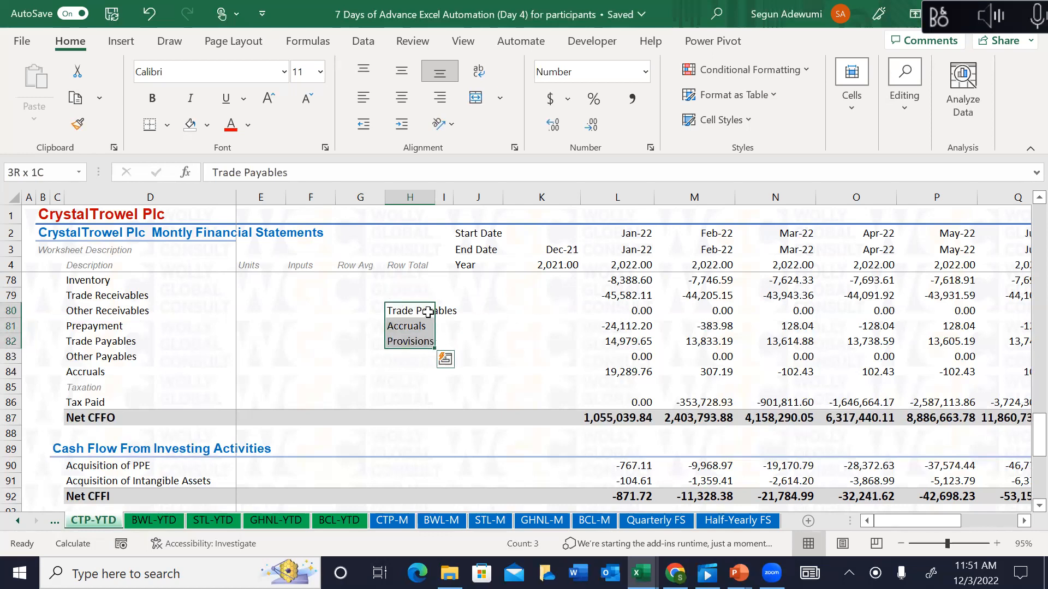
left_click(458, 311)
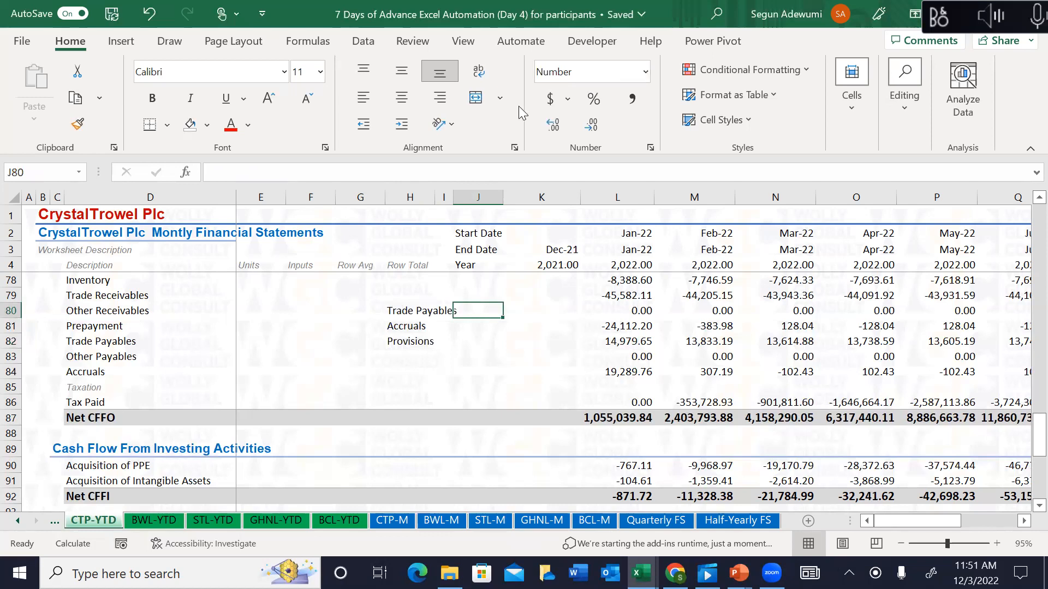
left_click_drag(404, 311, 409, 339)
left_click(411, 308)
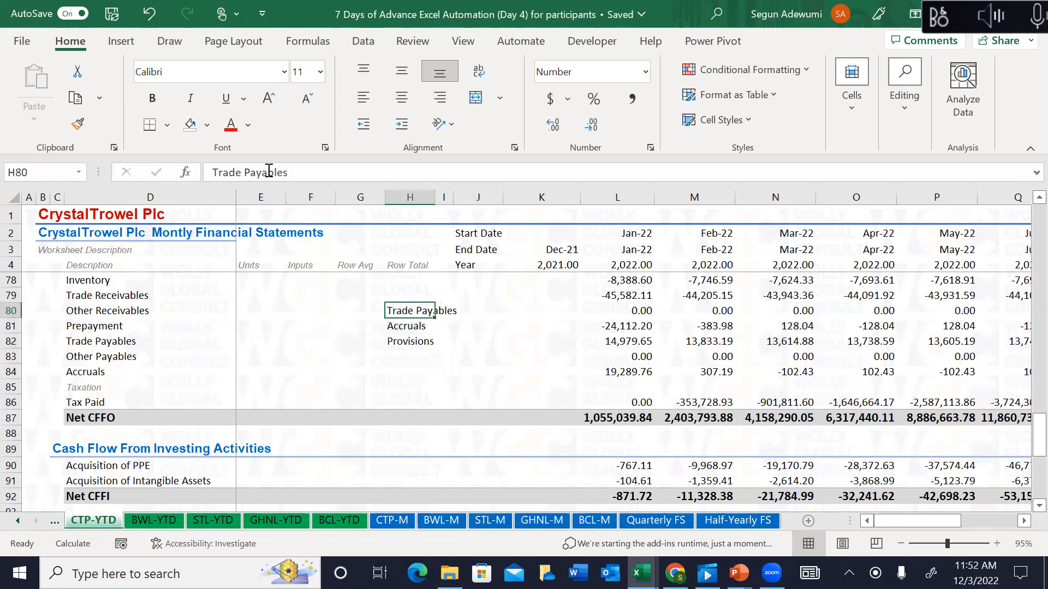
left_click(243, 172)
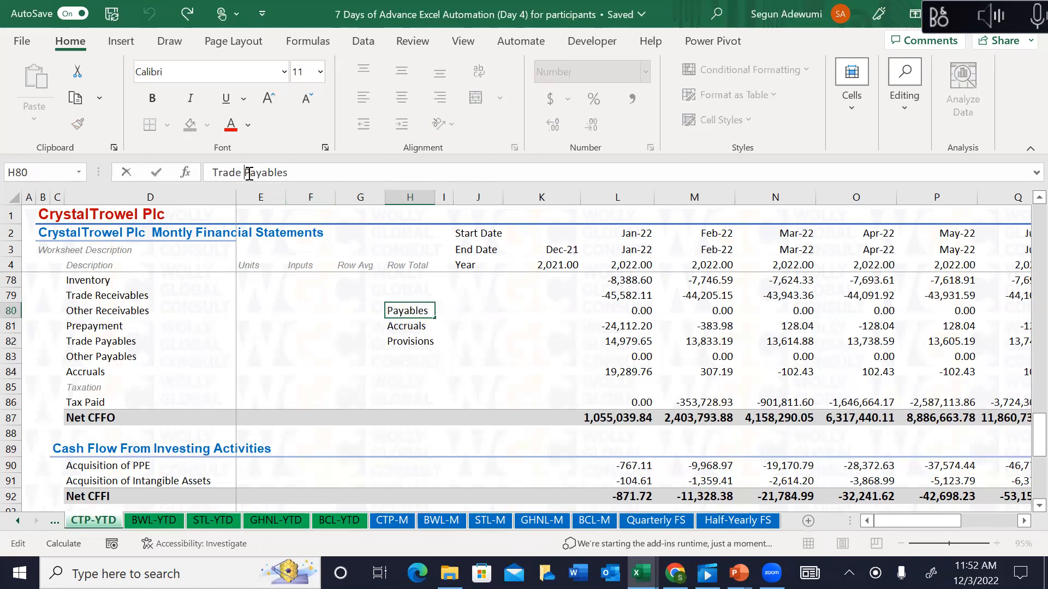
key("BackSpace")
key("BackSpace")
key("BackSpace")
key("BackSpace")
key("BackSpace")
key("BackSpace")
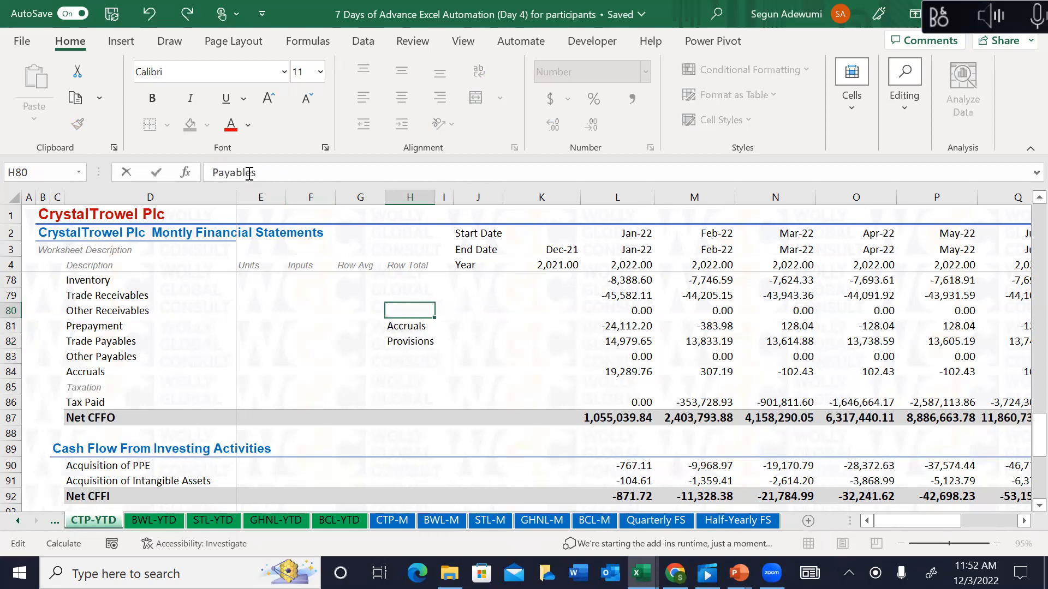
key("Return")
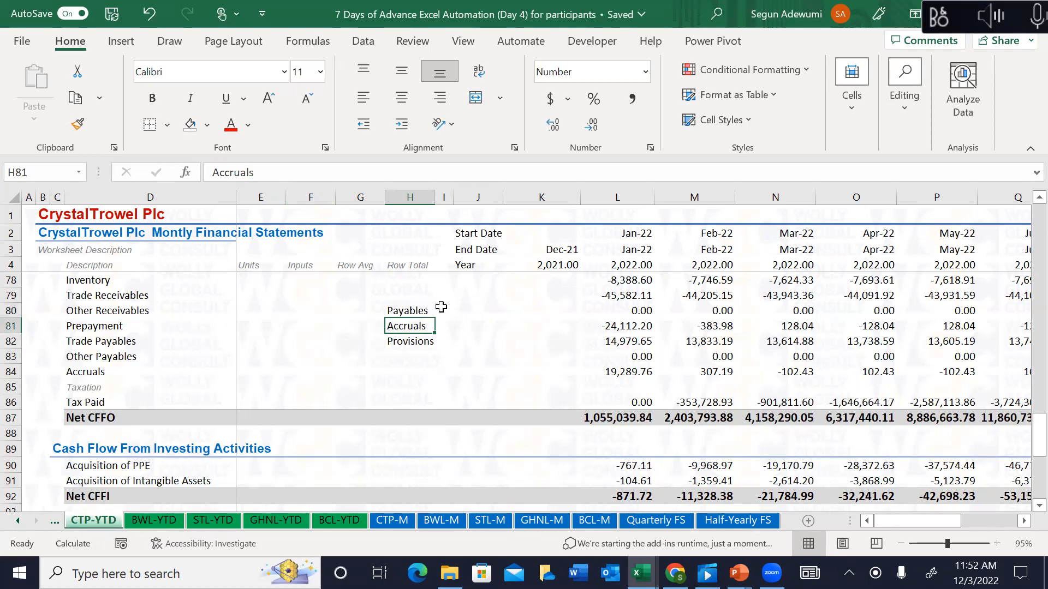
left_click_drag(407, 308, 410, 349)
left_click(391, 522)
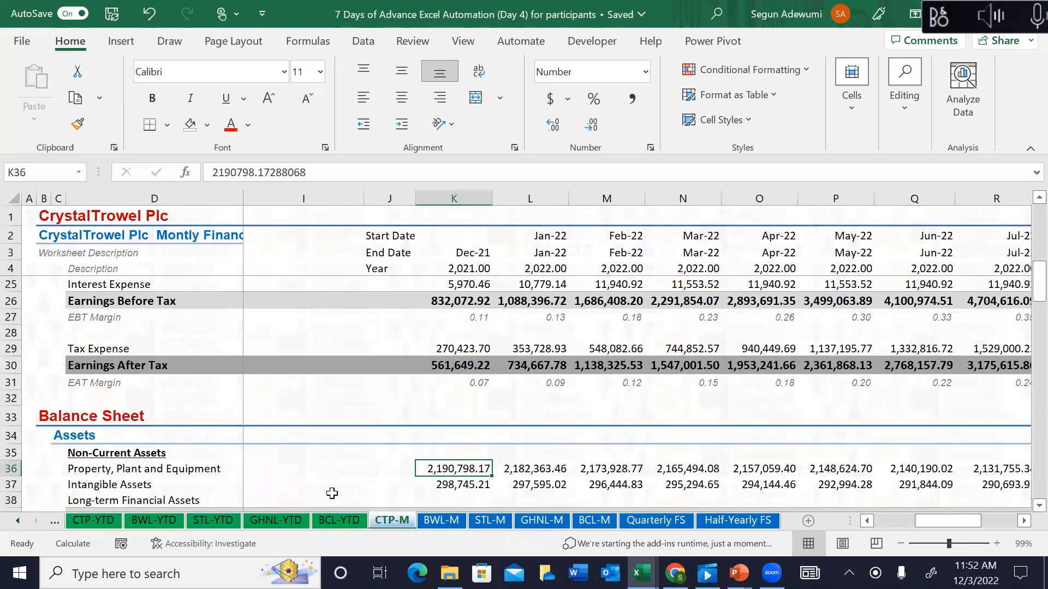
left_click(91, 522)
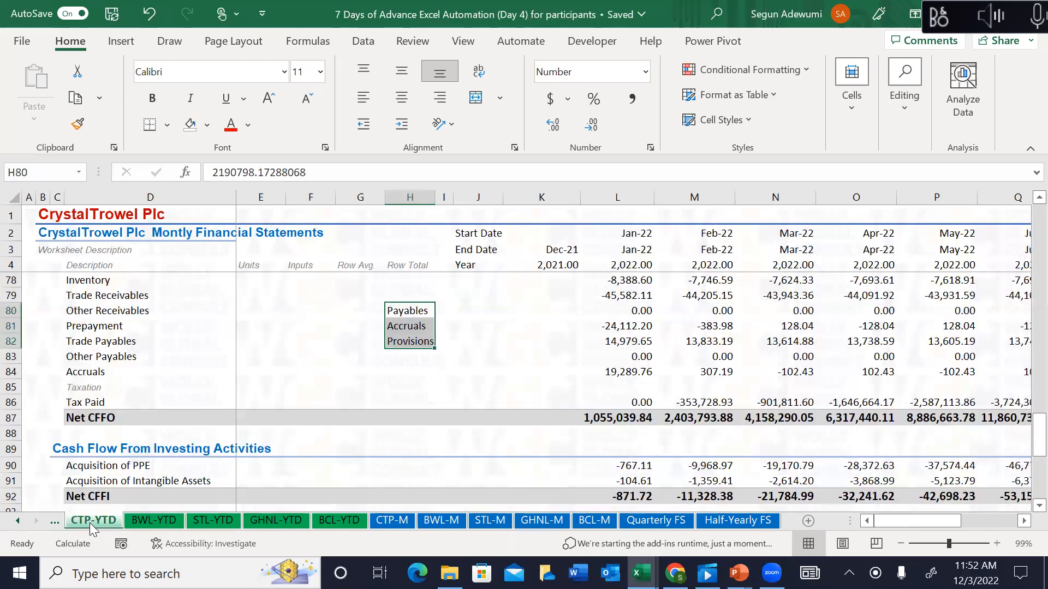
left_click(281, 54)
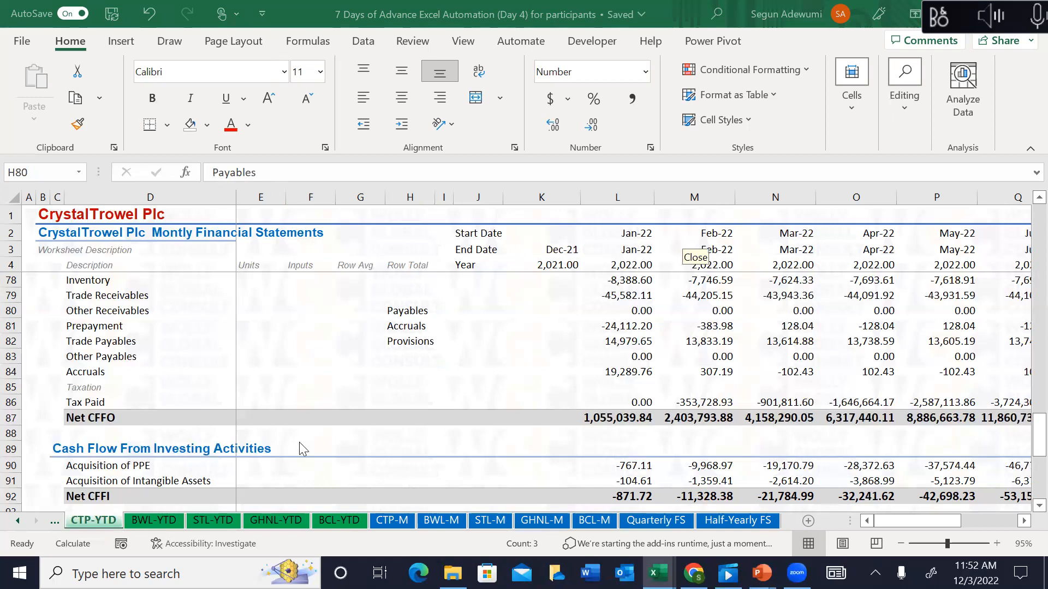
left_click(629, 405)
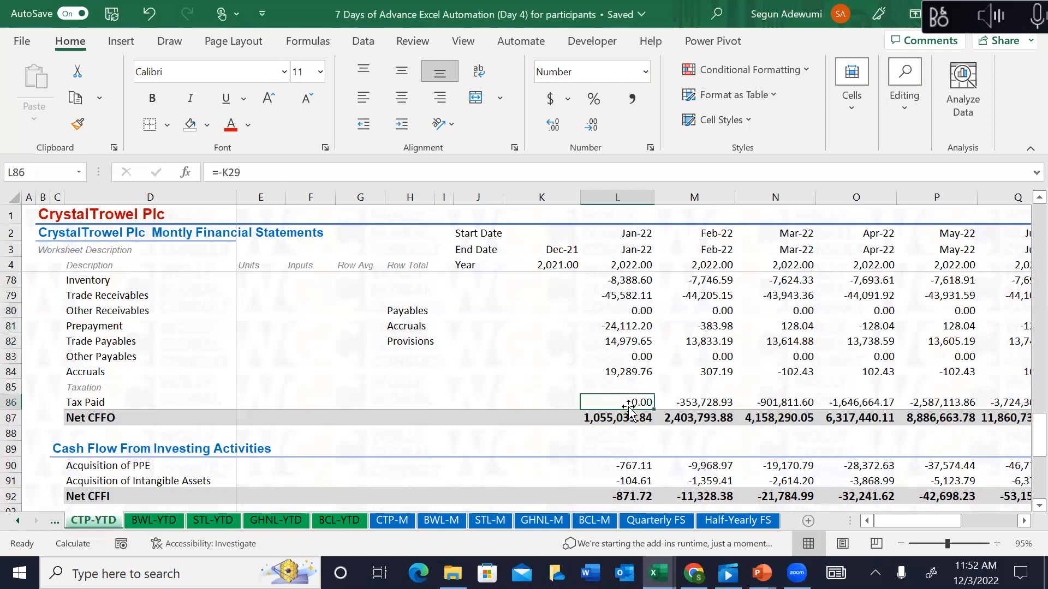
key("Down")
key("Down")
key("Down")
key("Down")
key("Down")
key("Down")
key("Down")
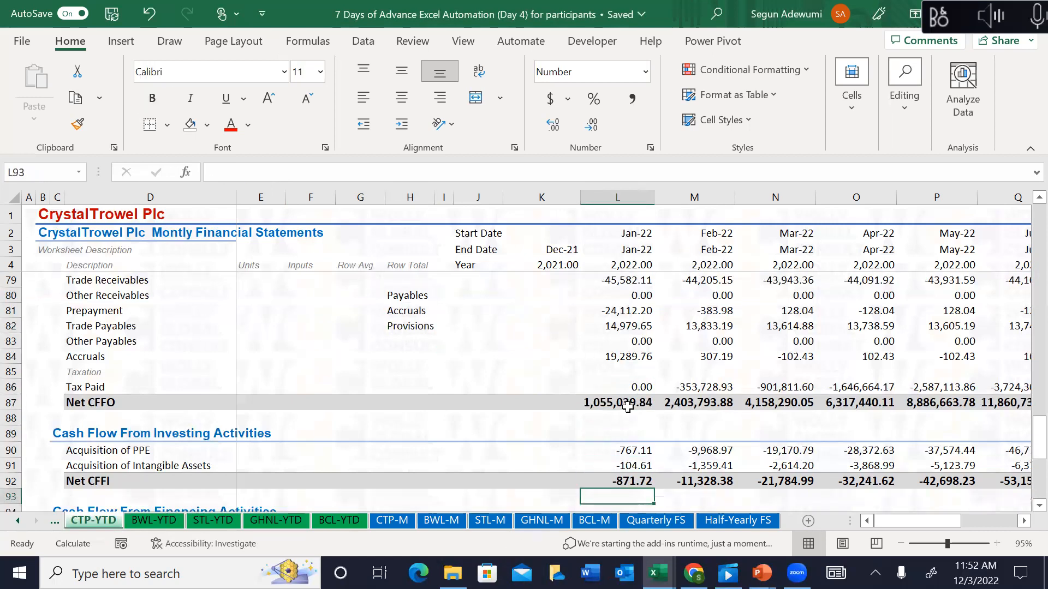
key("Down")
key("Down")
key("Down")
key("Down")
key("Down")
key("Down")
key("Down")
key("Down")
key("Down")
key("Down")
key("Down")
key("Down")
key("Down")
key("Down")
key("Down")
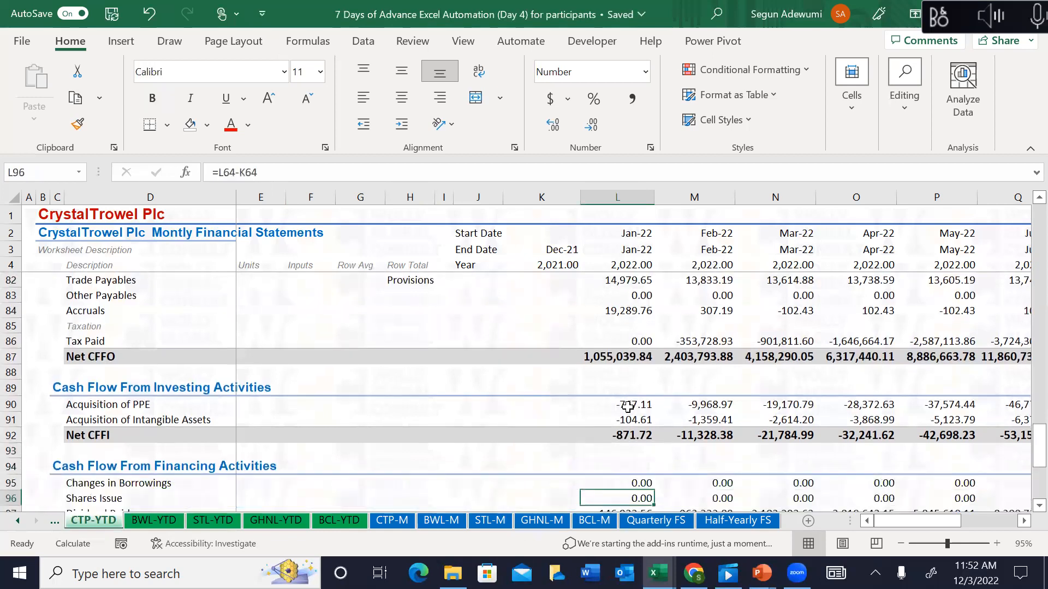
key("Down")
key("Down")
key("Down")
key("Down")
key("Down")
key("Down")
key("Down")
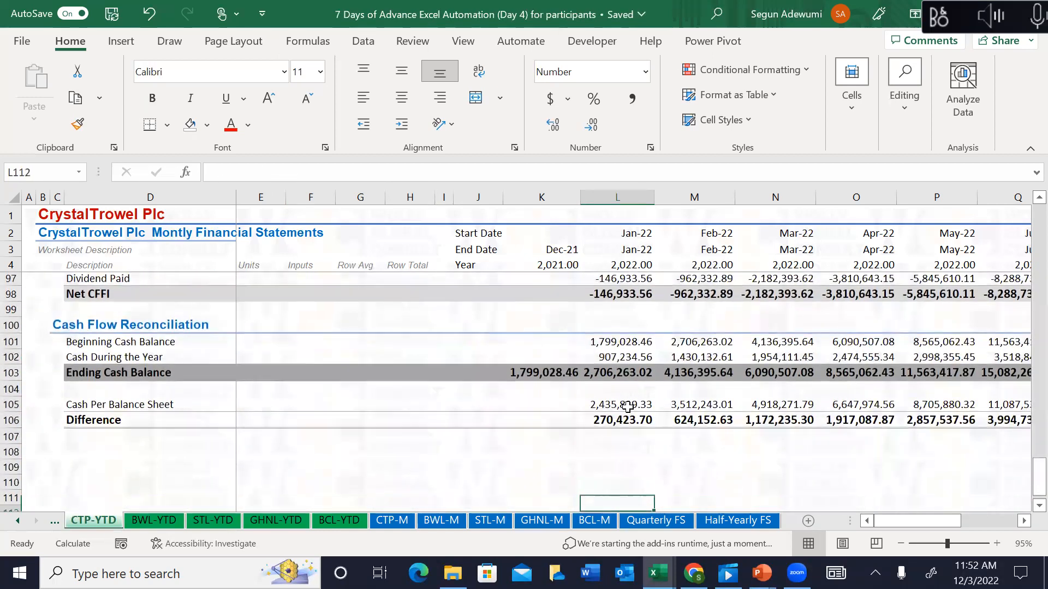
key("Up")
key("Up")
key("Up")
key("Up")
key("Up")
key("Up")
key("Up")
key("Up")
key("Up")
key("Up")
key("Up")
key("Up")
key("Up")
key("Up")
key("Up")
key("Up")
key("Up")
key("Up")
key("Up")
key("Up")
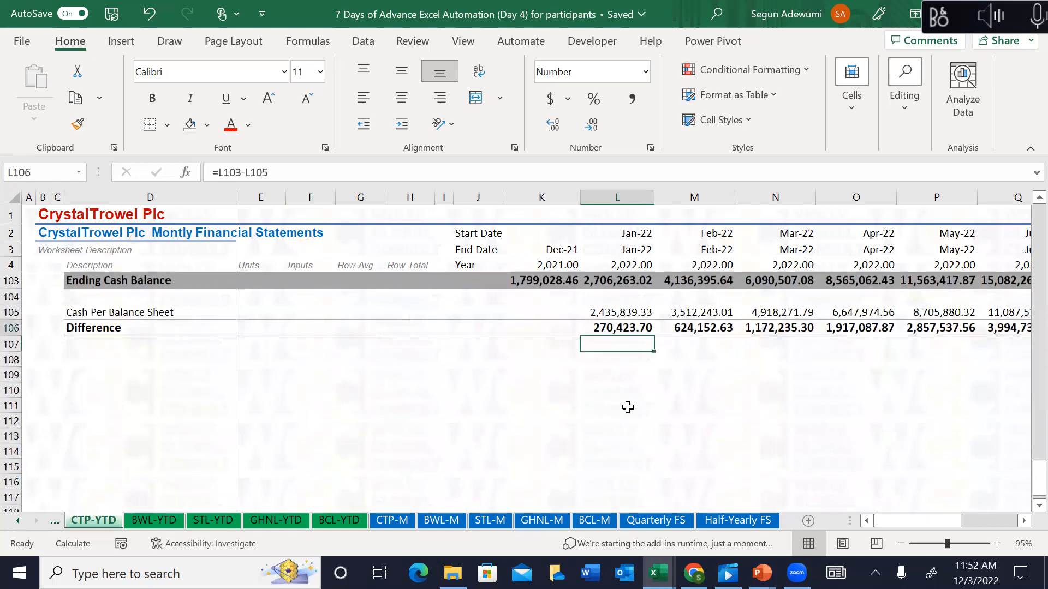
key("Up")
key("Down")
key("Down")
key("Down")
key("Down")
key("Down")
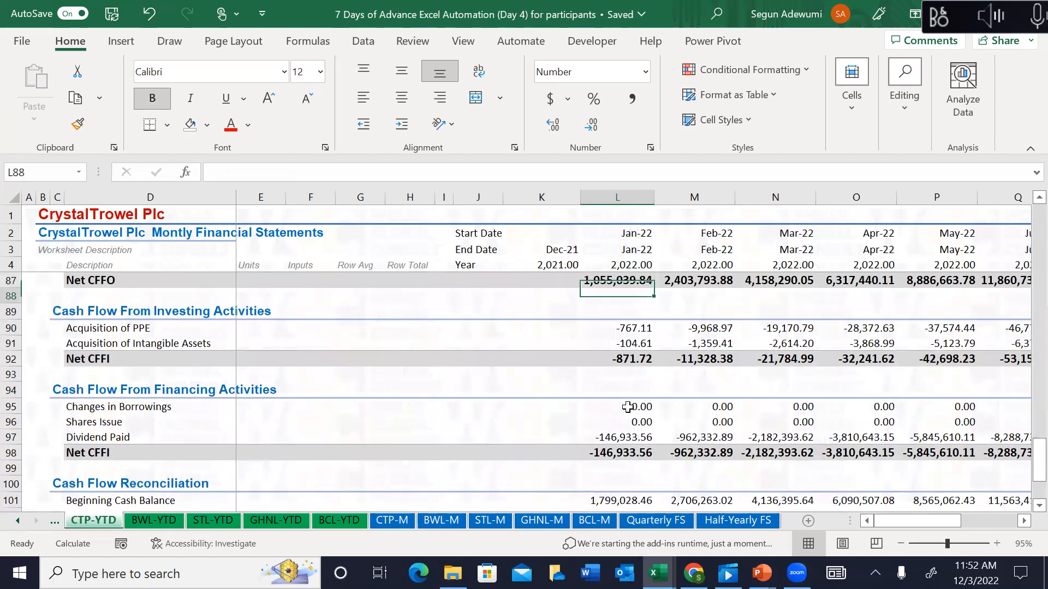
key("Up")
key("Up")
key("Up")
key("Up")
key("Up")
key("Up")
key("Up")
key("Up")
key("Up")
key("Up")
key("Up")
key("Up")
key("Up")
key("Up")
key("Up")
key("Up")
key("Up")
key("Up")
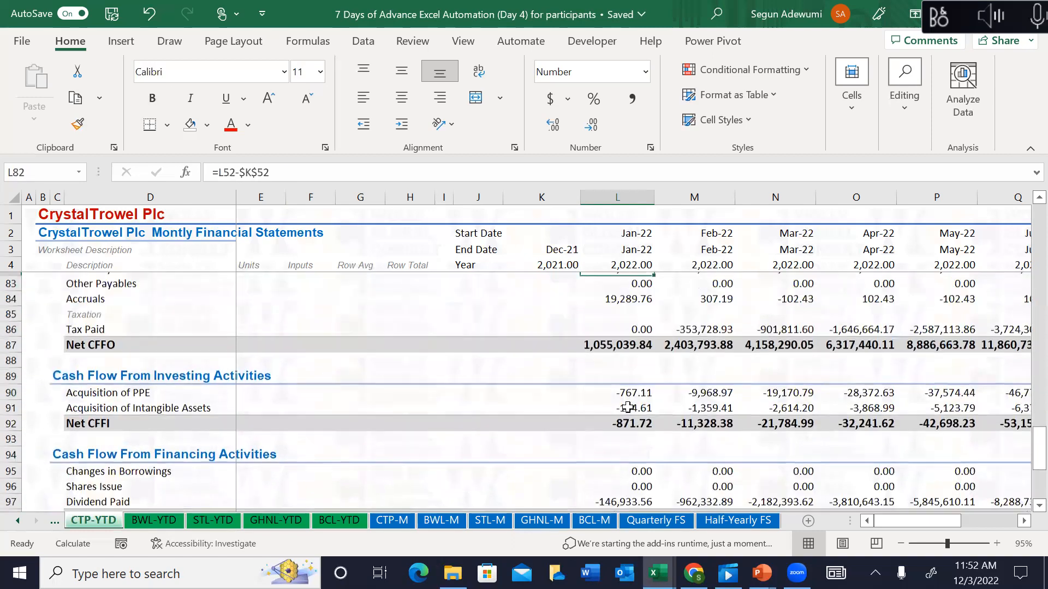
key("Up")
key("Up")
key("Up")
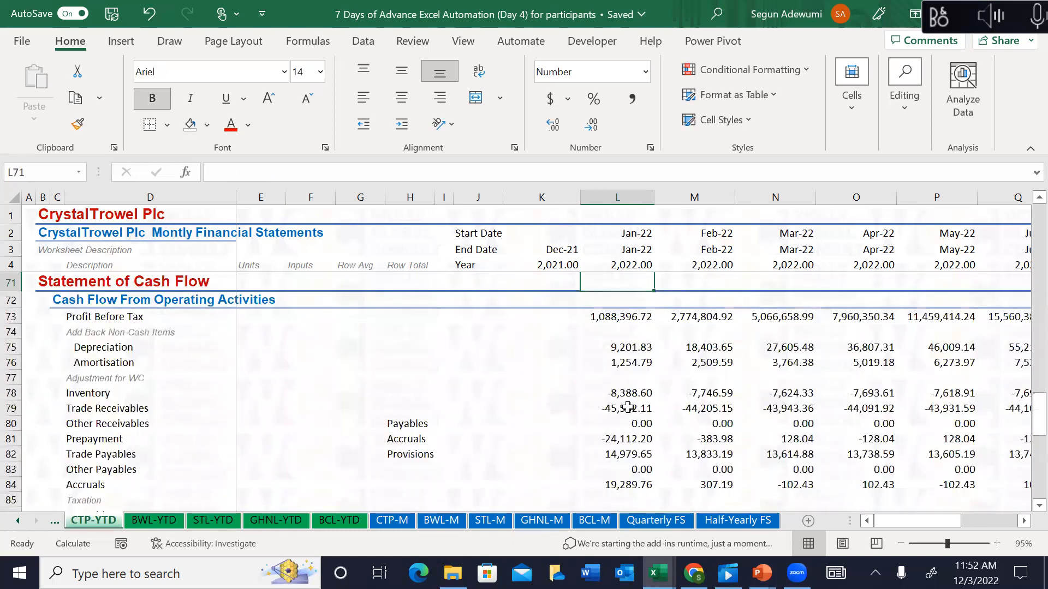
key("Down")
key("Down")
key("Down")
key("Down")
key("Down")
key("Down")
key("Down")
key("Down")
key("Down")
key("Down")
key("Down")
key("Down")
key("Down")
key("Down")
key("Down")
key("Down")
key("Down")
key("Down")
key("Down")
key("Down")
key("Down")
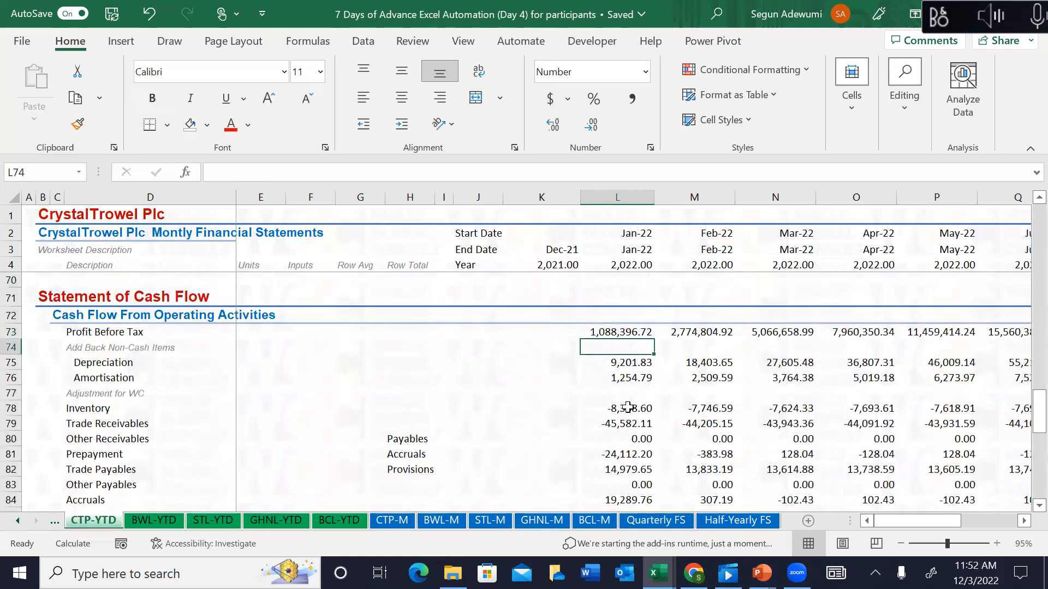
key("Up")
key("Up")
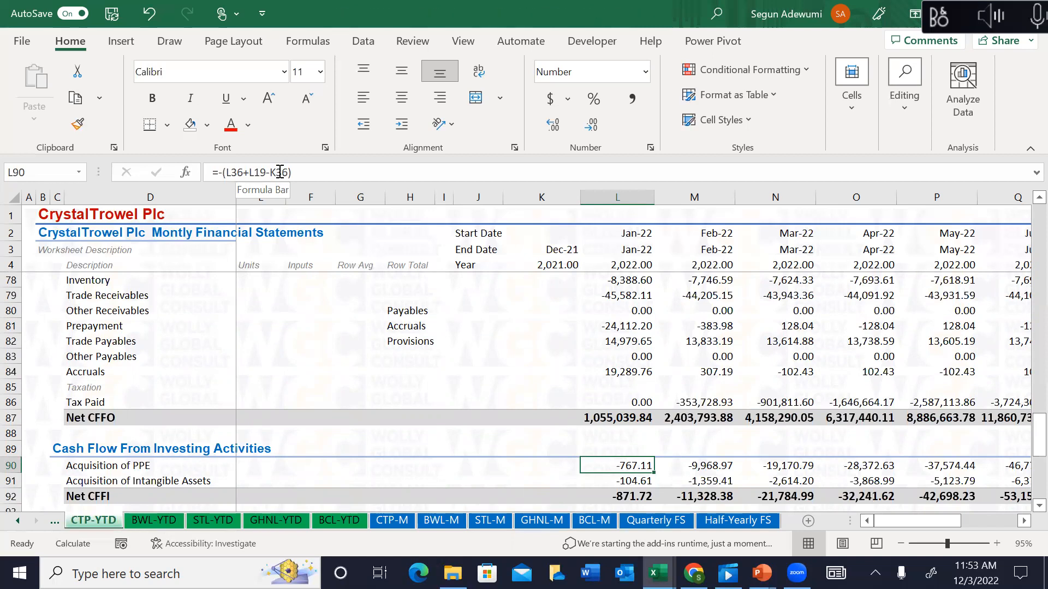
Step: Make K36 absolute in the January Acquisition of PPE formula and recheck Intangible Assets
left_click(280, 173)
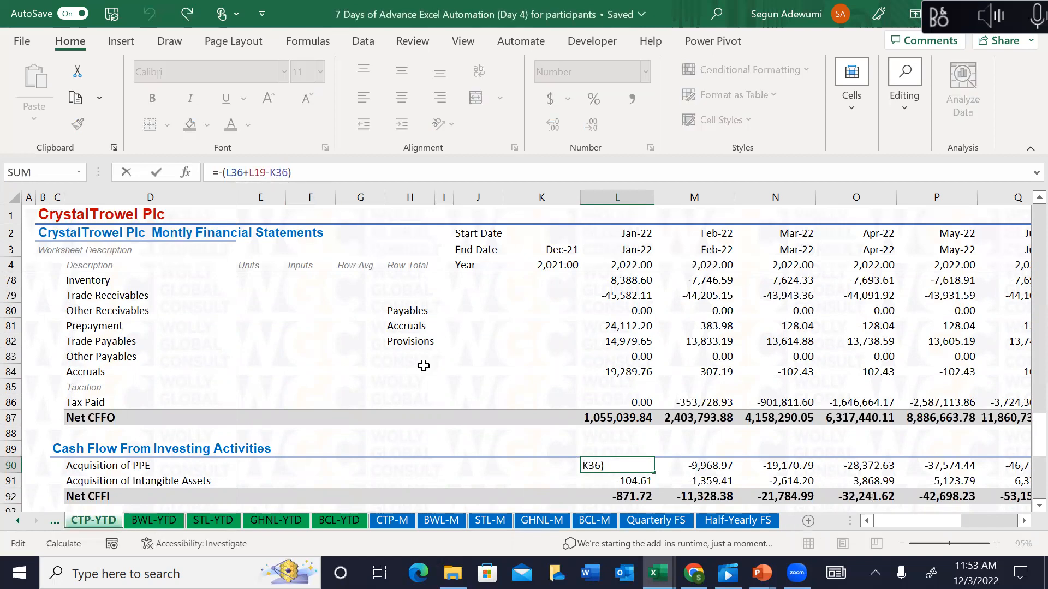
key("F4")
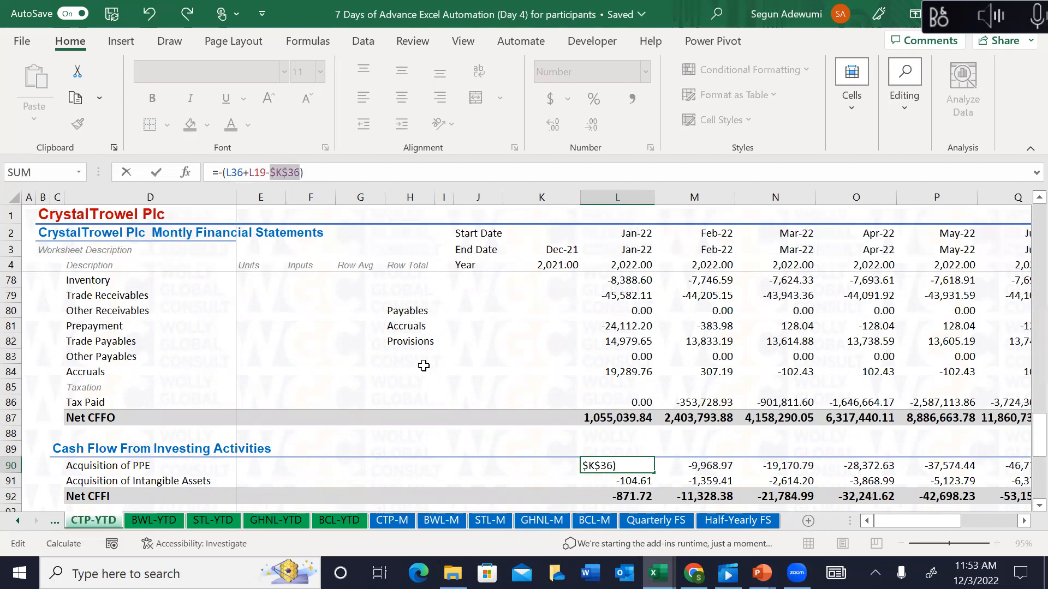
key("Return")
key("Up")
key("Down")
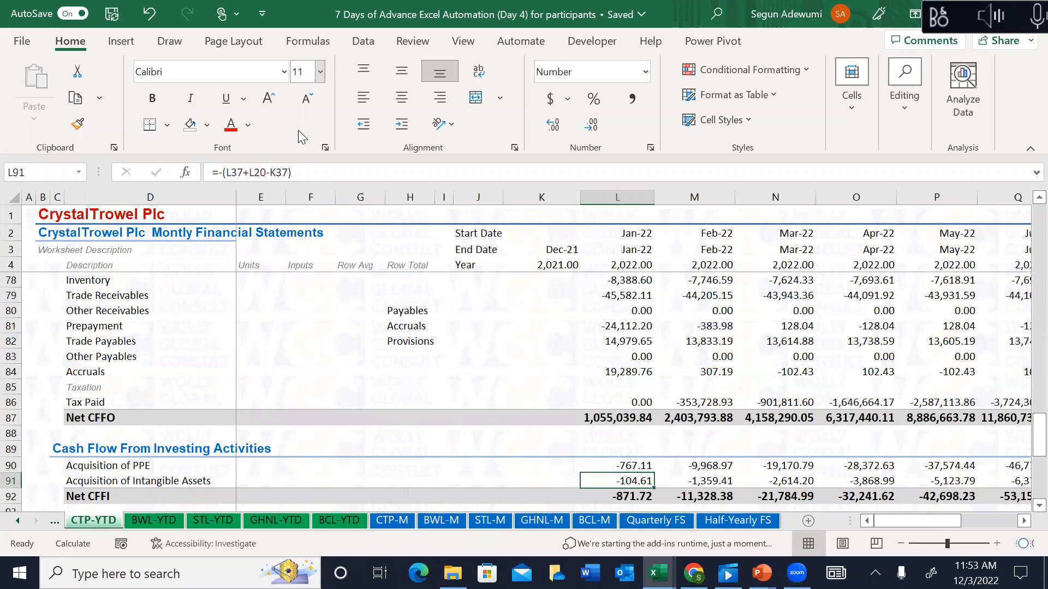
left_click(283, 171)
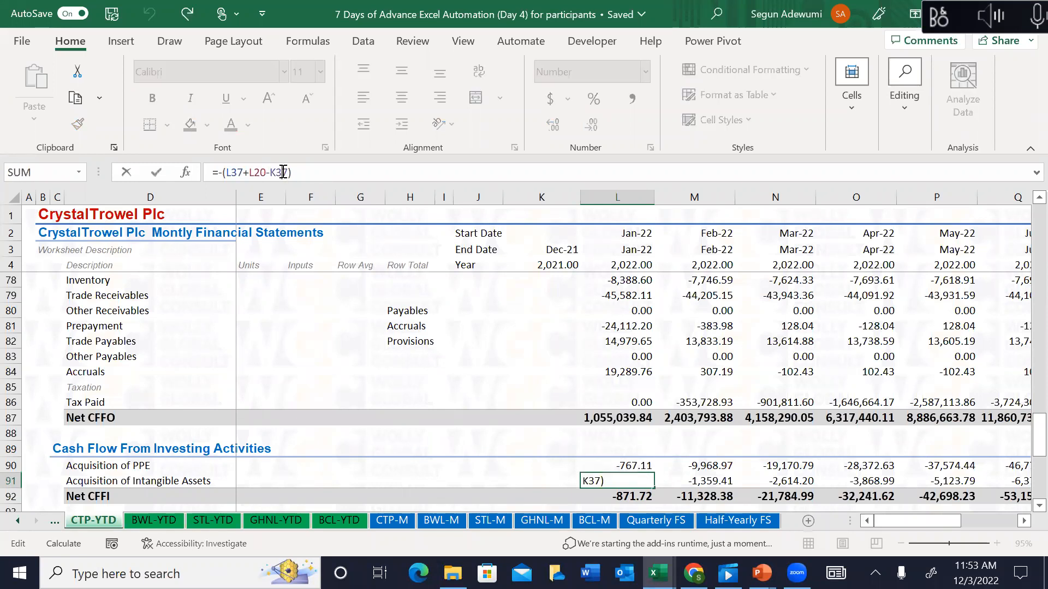
key("Return")
Step: Lock K60, K64 and K65 absolutely in January Changes in Borrowings, Shares Issue and Dividend Paid
key("Down")
key("Down")
key("Down")
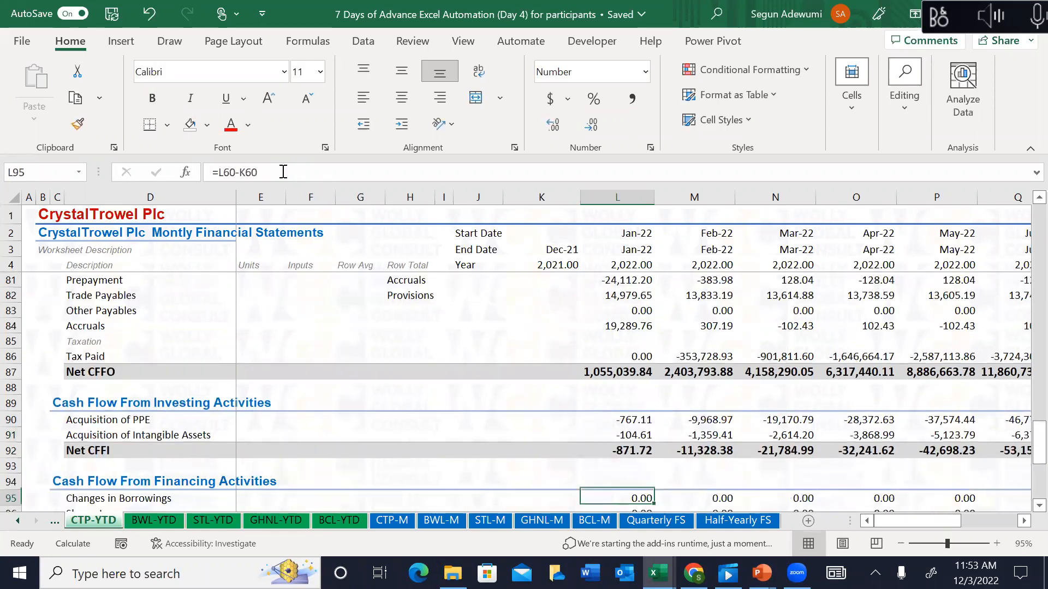
key("Down")
key("Down")
key("Down")
key("Up")
key("Up")
key("Up")
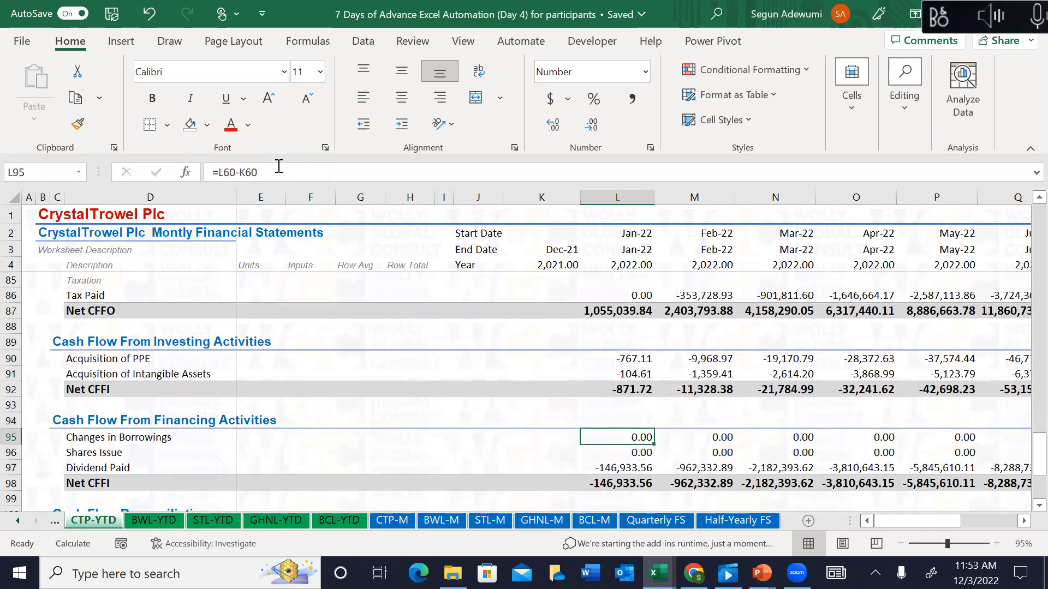
left_click(268, 173)
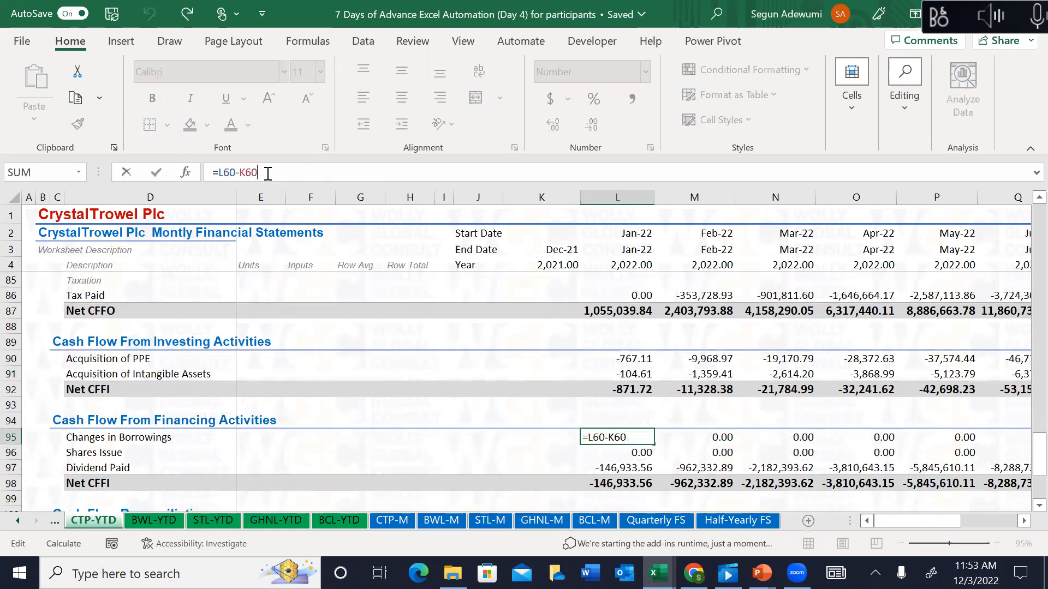
key("F4")
key("Return")
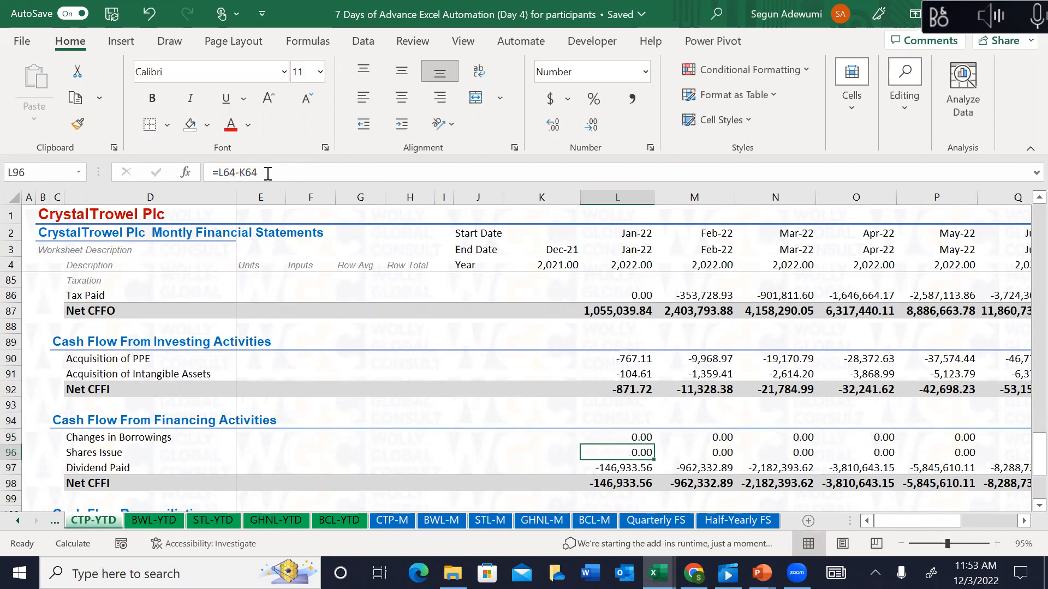
left_click(266, 173)
key("F4")
key("Return")
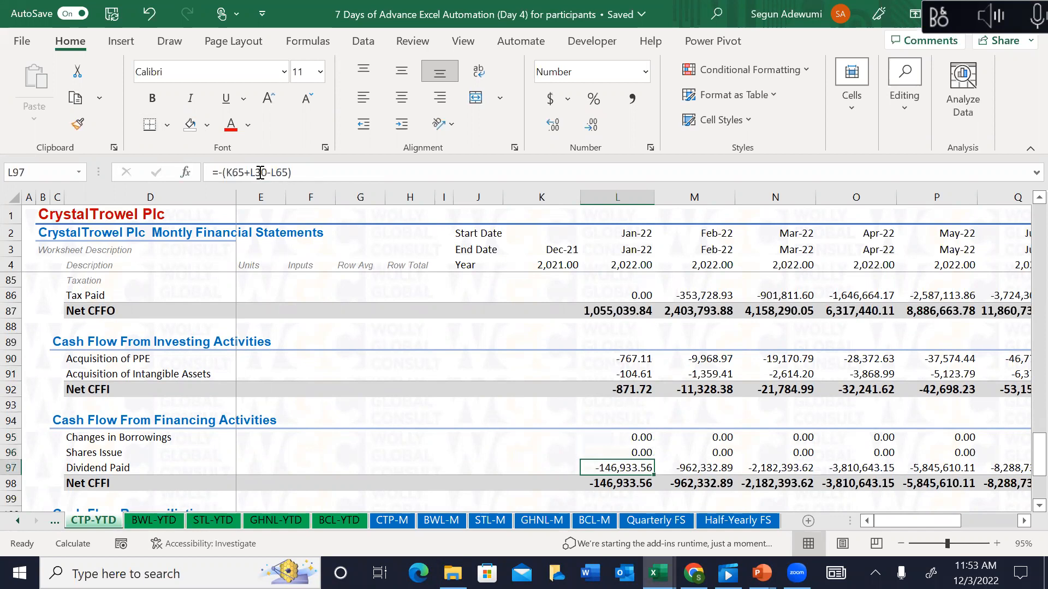
left_click(238, 173)
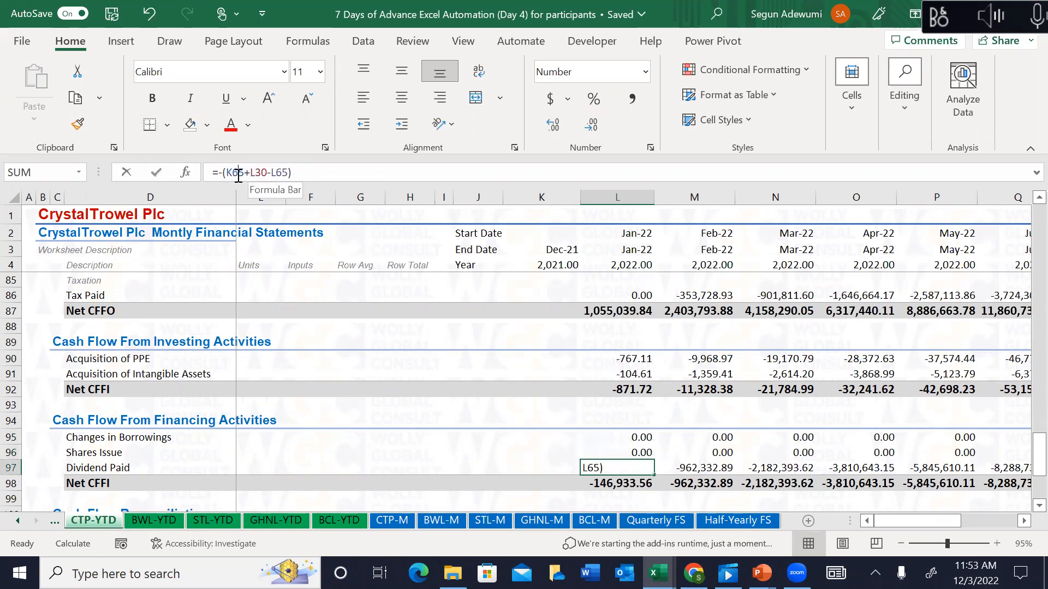
key("F4")
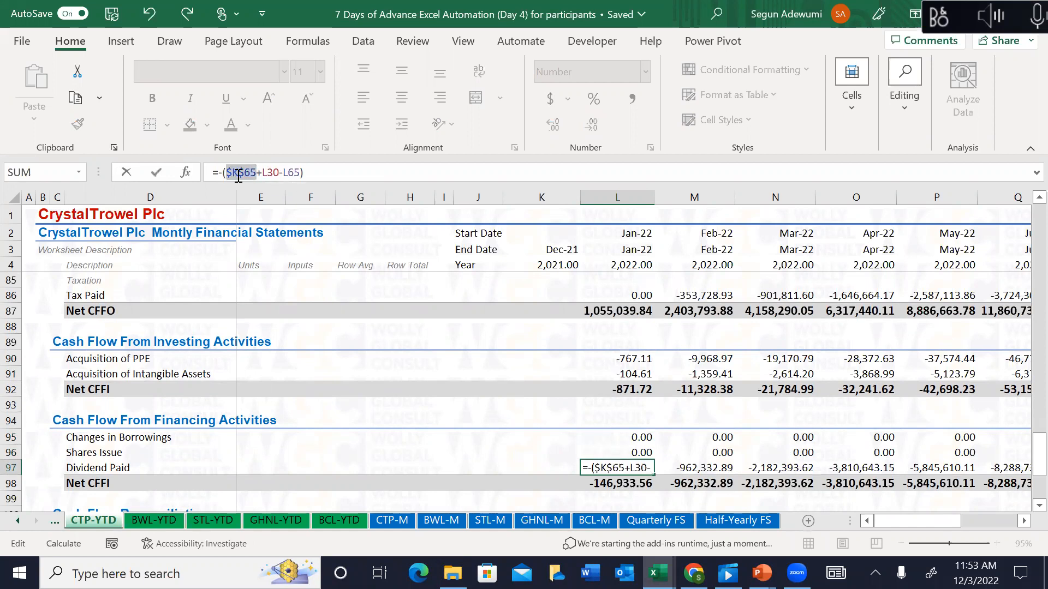
key("Return")
Step: Review column L through Tax Paid and the reconciliation, where January's Difference is 270,423.70
key("Up")
key("Up")
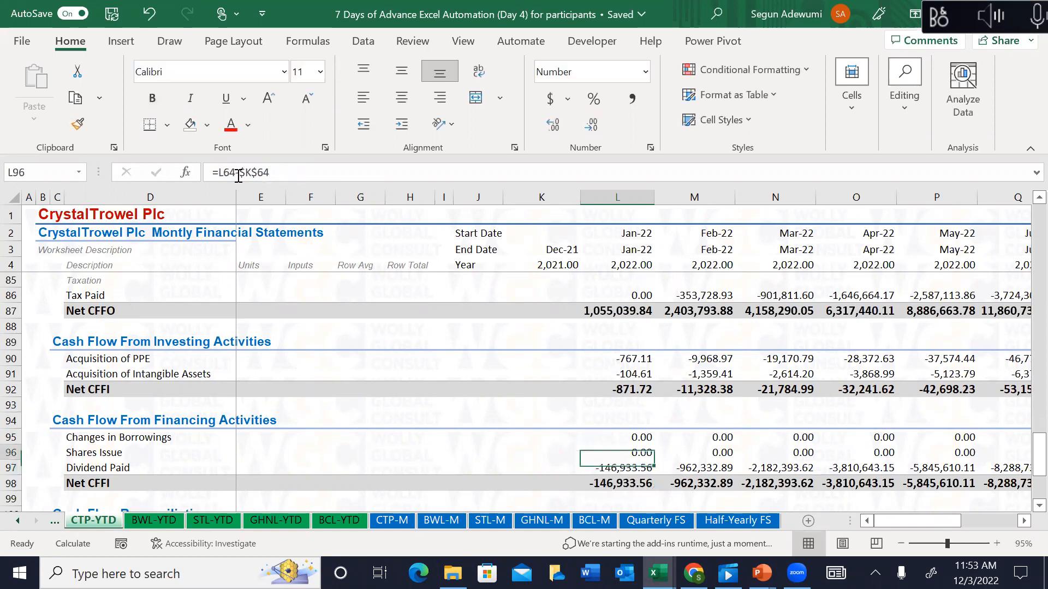
key("Up")
key("Up")
key("Up")
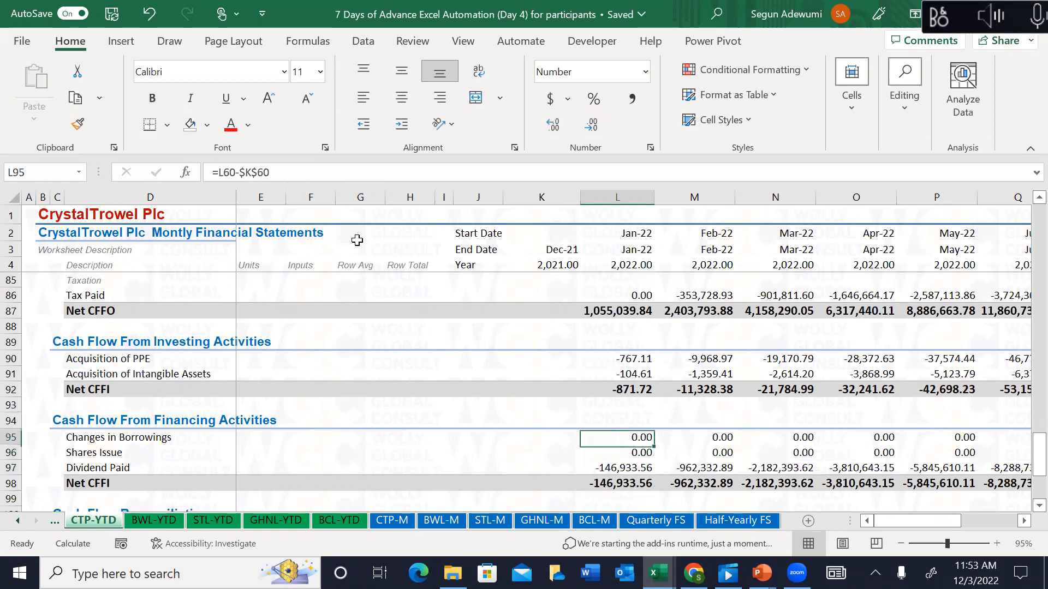
key("Up")
key("Up")
key("Up")
key("Up")
key("Up")
key("Up")
key("Up")
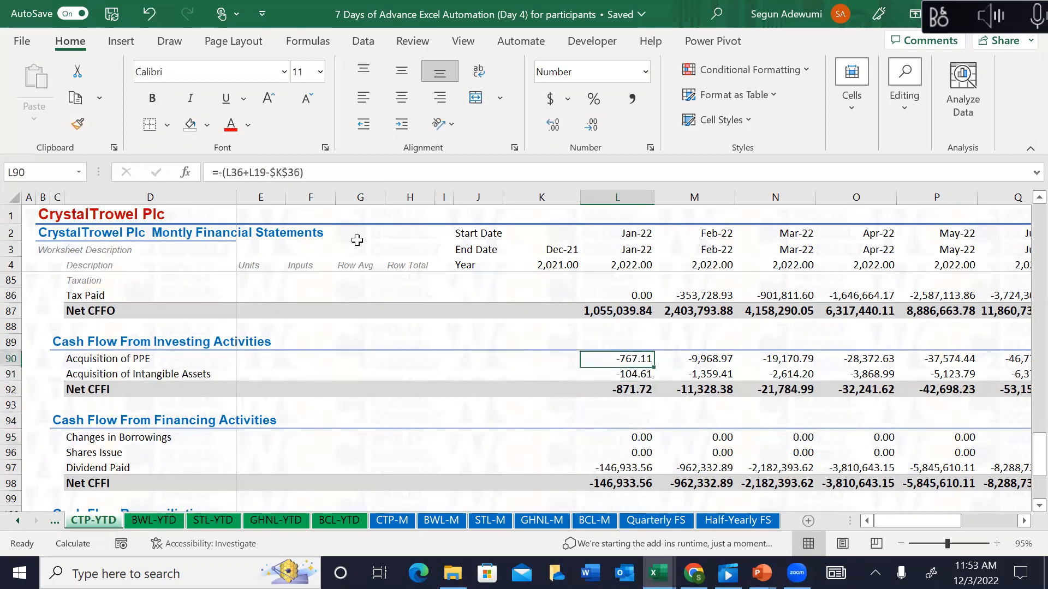
key("Down")
key("Up")
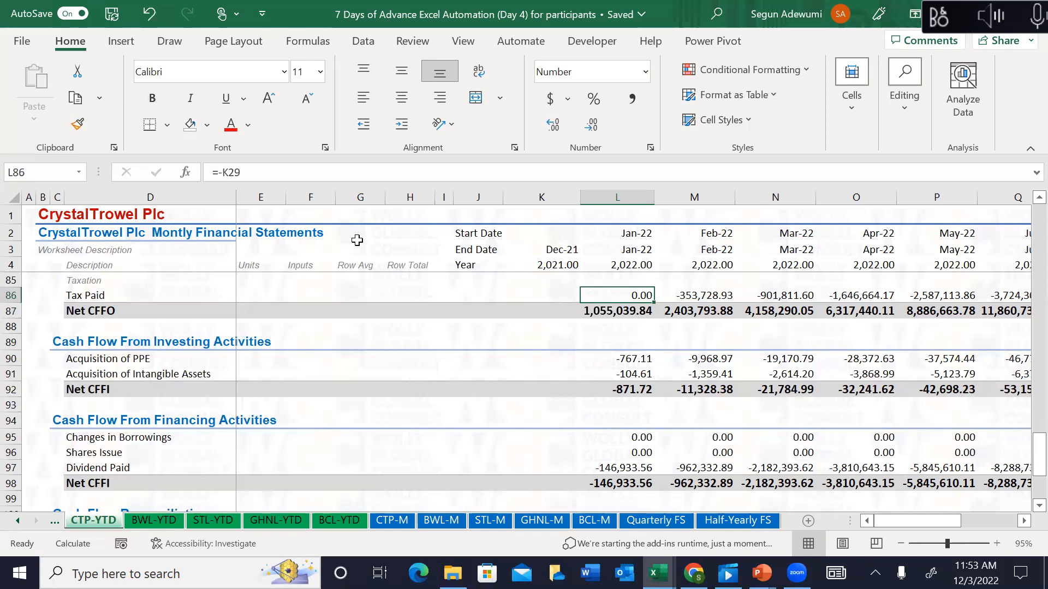
key("Down")
key("Down")
key("Down")
key("Down")
key("Down")
key("Down")
key("Down")
key("Down")
key("Down")
key("Down")
key("Down")
key("Down")
key("Down")
key("Down")
key("Down")
key("Down")
key("Down")
key("Down")
key("Down")
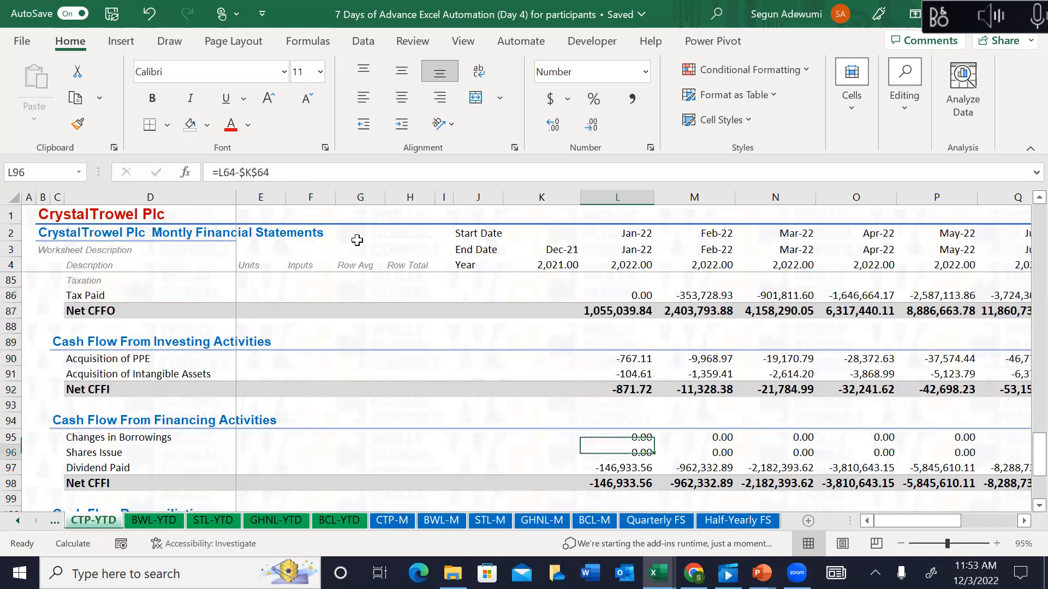
key("Down")
key("Down")
key("Down")
key("Down")
key("Up")
key("Up")
key("Up")
key("Up")
key("Up")
key("Up")
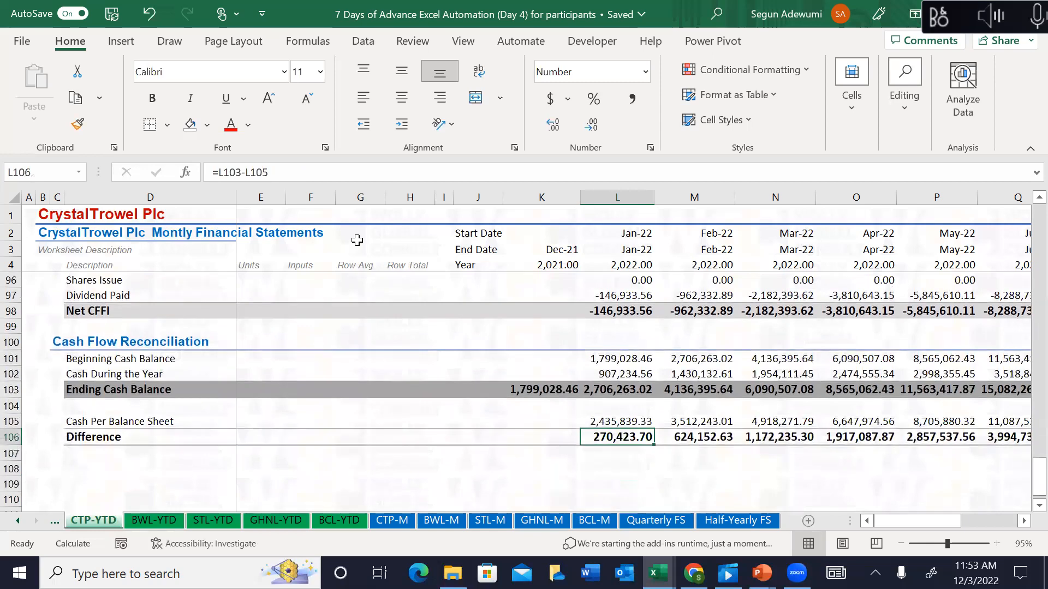
key("Up")
key("Up")
key("Up")
key("Up")
key("Up")
key("Up")
key("Up")
key("Up")
key("Up")
key("Up")
key("Up")
key("Up")
key("Up")
key("Up")
key("Up")
key("Up")
key("Up")
key("Up")
key("Up")
key("Up")
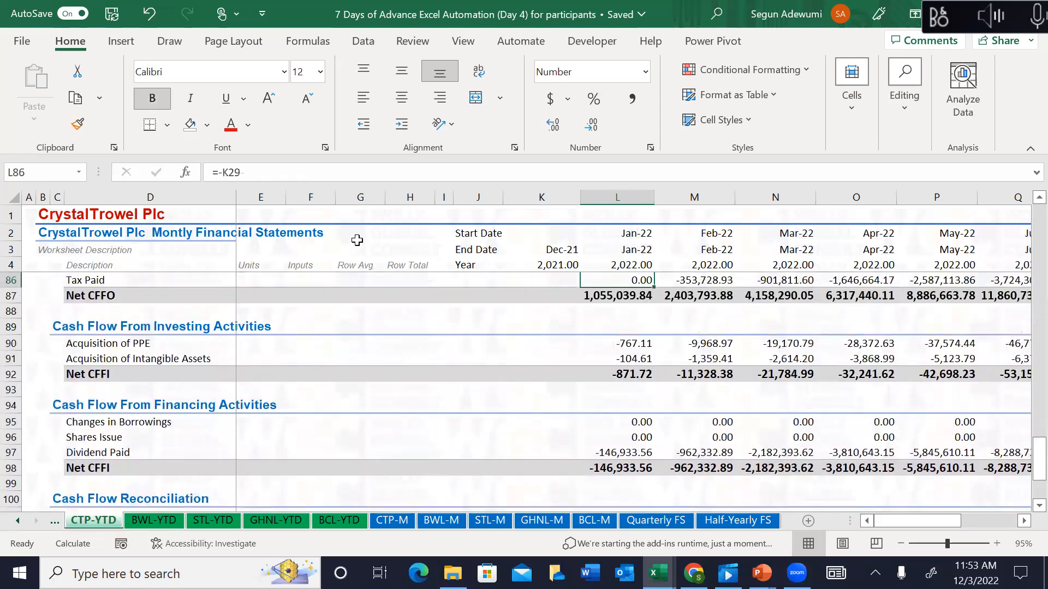
key("Up")
key("Up")
key("Up")
key("Up")
key("Up")
key("Up")
key("Up")
key("Up")
key("Up")
key("Up")
key("Up")
key("Up")
key("Up")
key("Up")
key("Up")
key("Up")
key("Up")
key("Up")
key("Up")
key("Up")
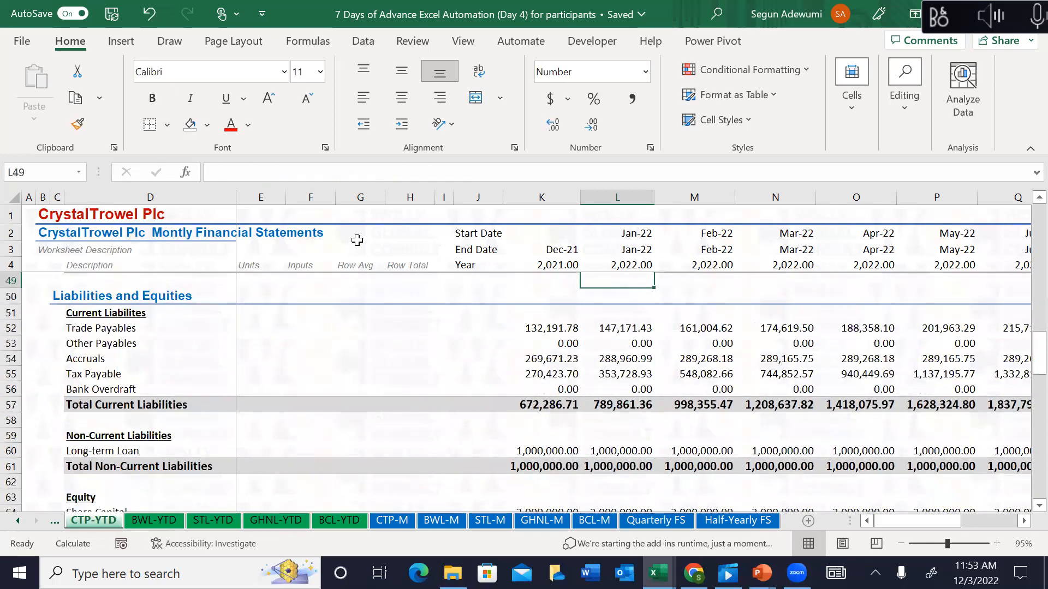
key("Up")
key("Up")
key("Up")
key("Up")
key("Up")
key("Up")
key("Up")
key("Up")
key("Up")
key("Up")
key("Up")
key("Up")
key("Up")
key("Up")
key("Up")
key("Up")
key("Up")
key("Up")
key("Up")
key("Up")
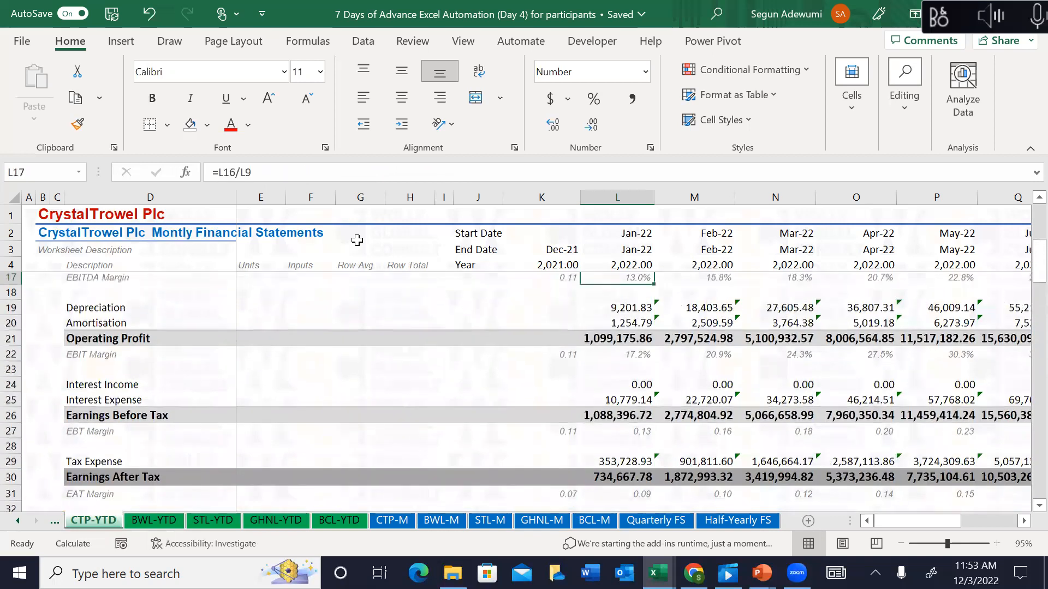
key("Up")
key("Up")
key("Up")
key("Up")
key("Up")
key("Up")
key("Up")
key("Up")
key("Up")
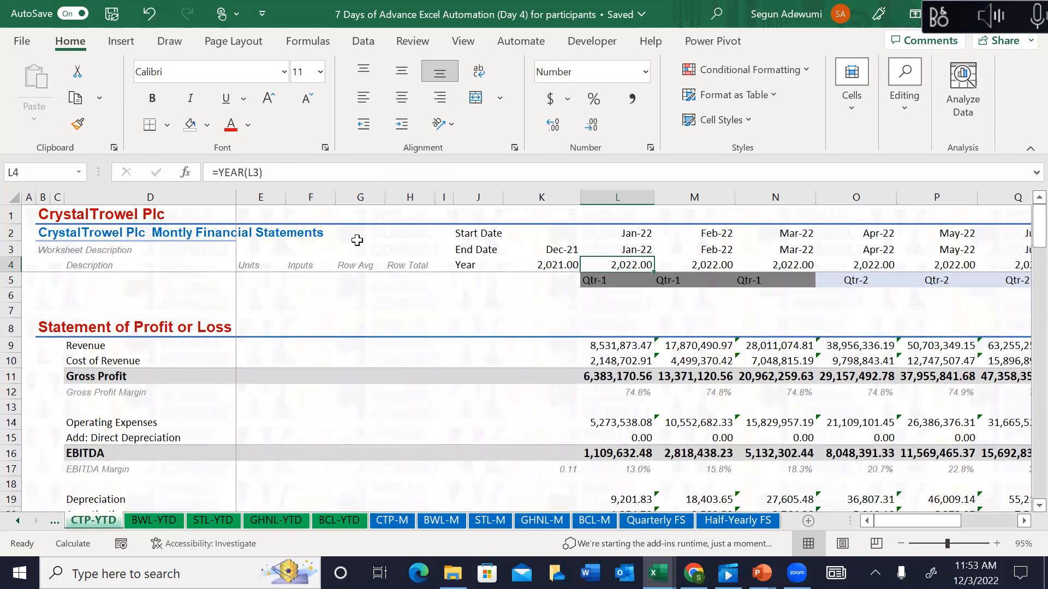
left_click(392, 520)
left_click(471, 284)
key("Up")
key("Up")
key("Up")
key("Up")
key("Up")
key("Up")
key("Up")
key("Up")
key("Up")
key("Up")
key("Up")
key("Up")
key("Up")
key("Up")
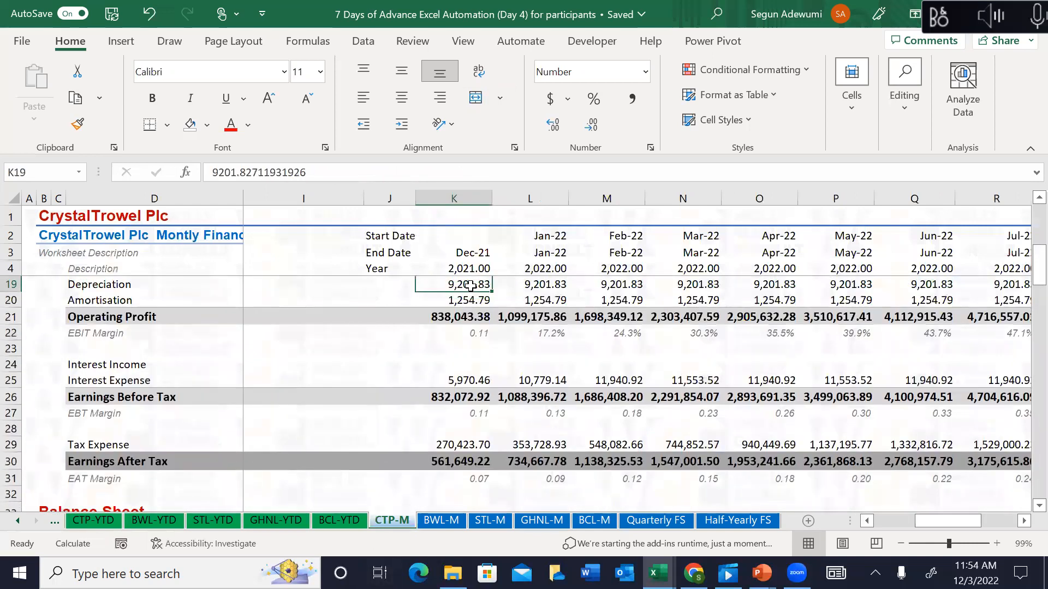
key("Up")
key("Up")
key("Up")
key("Up")
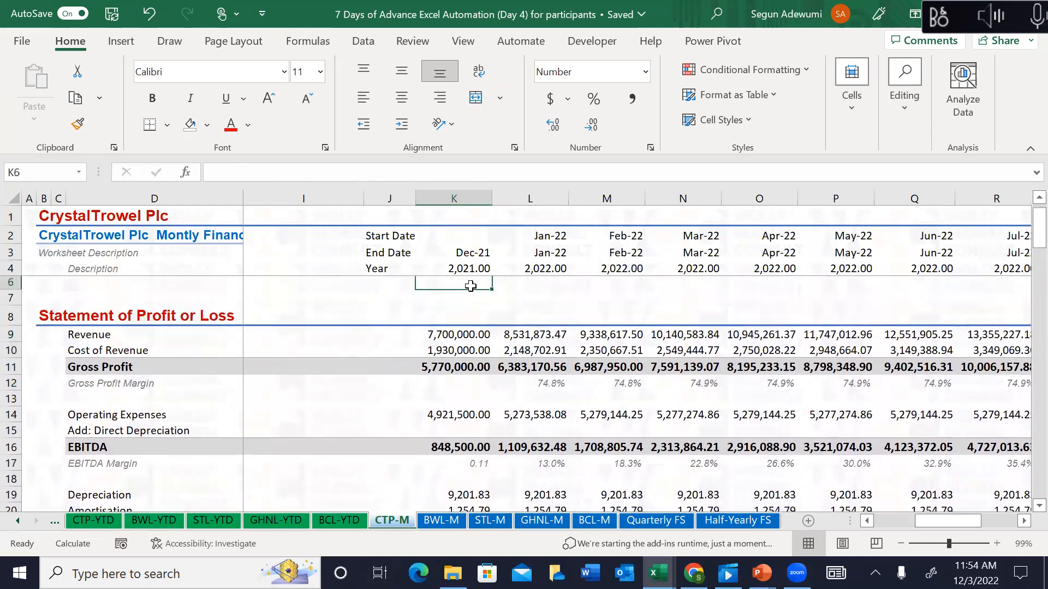
key("Down")
key("Down")
key("shift+Down")
key("shift+Down")
key("shift+Down")
key("shift+Down")
key("shift+Down")
key("shift+Down")
key("shift+Down")
key("shift+Down")
key("shift+Down")
key("shift+Down")
key("shift+Down")
key("shift+Down")
key("shift+Down")
key("shift+Down")
key("shift+Down")
key("shift+Down")
key("shift+Down")
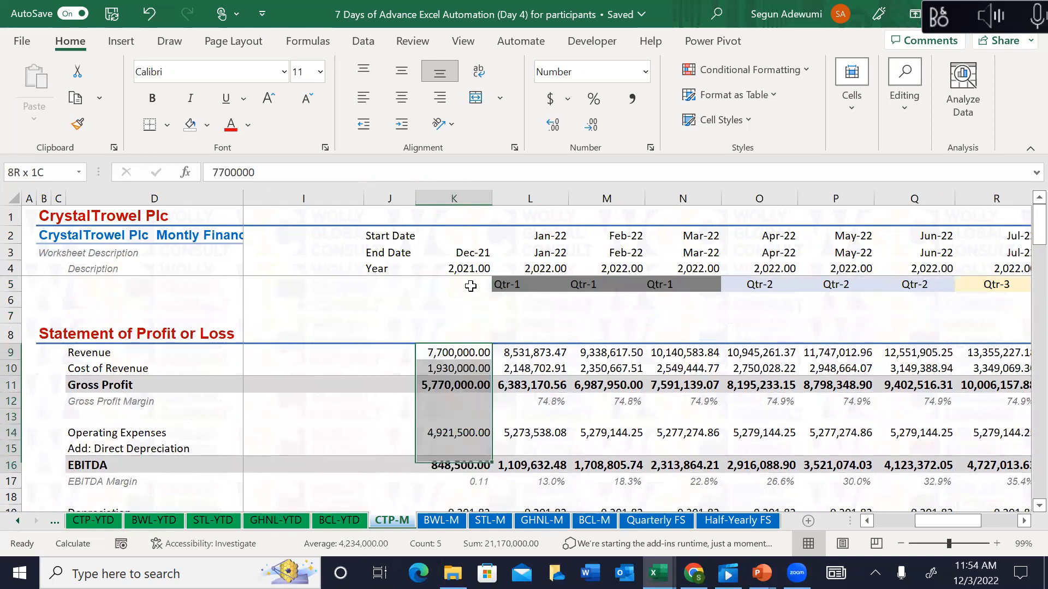
key("shift+Down")
key("shift+Down")
key("shift+Down")
key("shift+Down")
key("shift+Down")
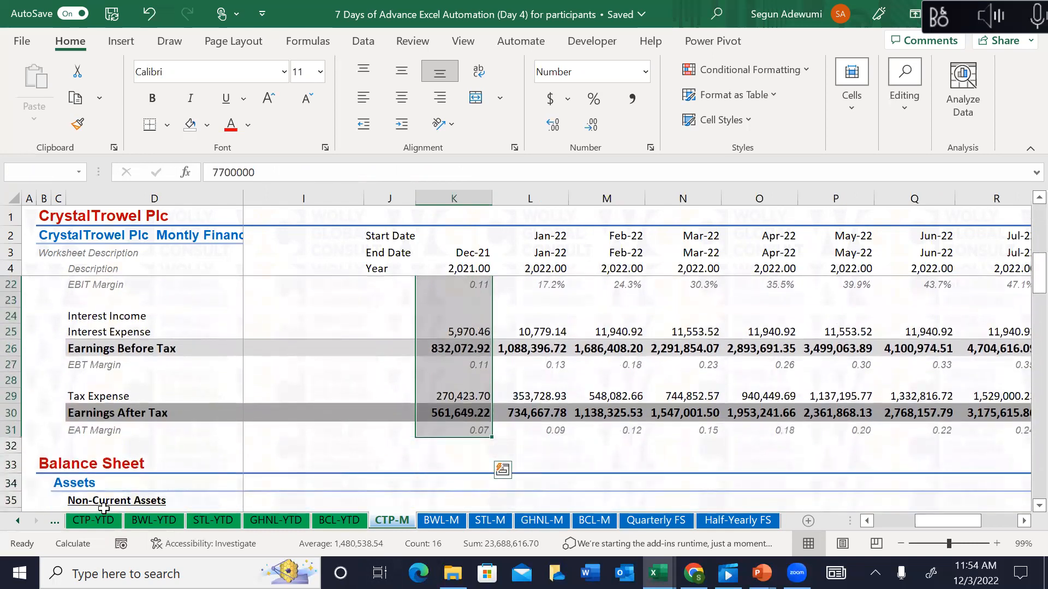
left_click(112, 521)
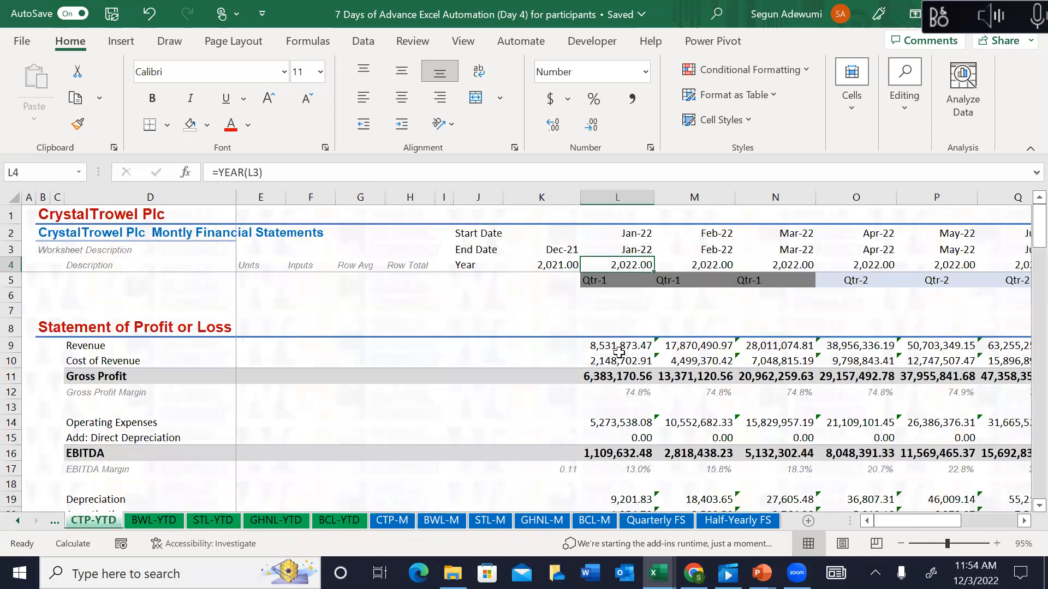
left_click(618, 334)
key("Left")
key("Down")
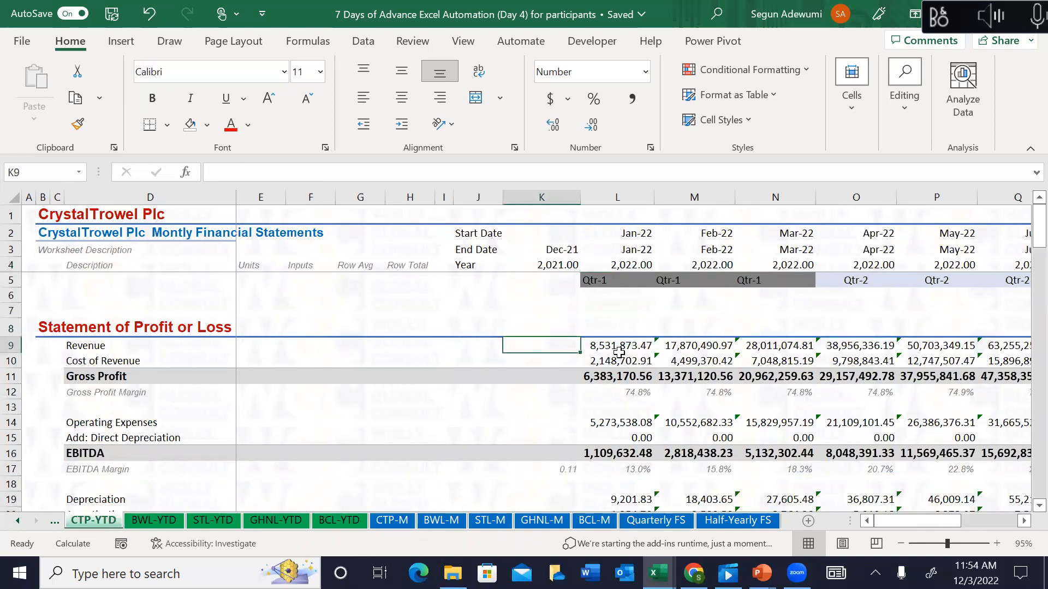
left_click(619, 351)
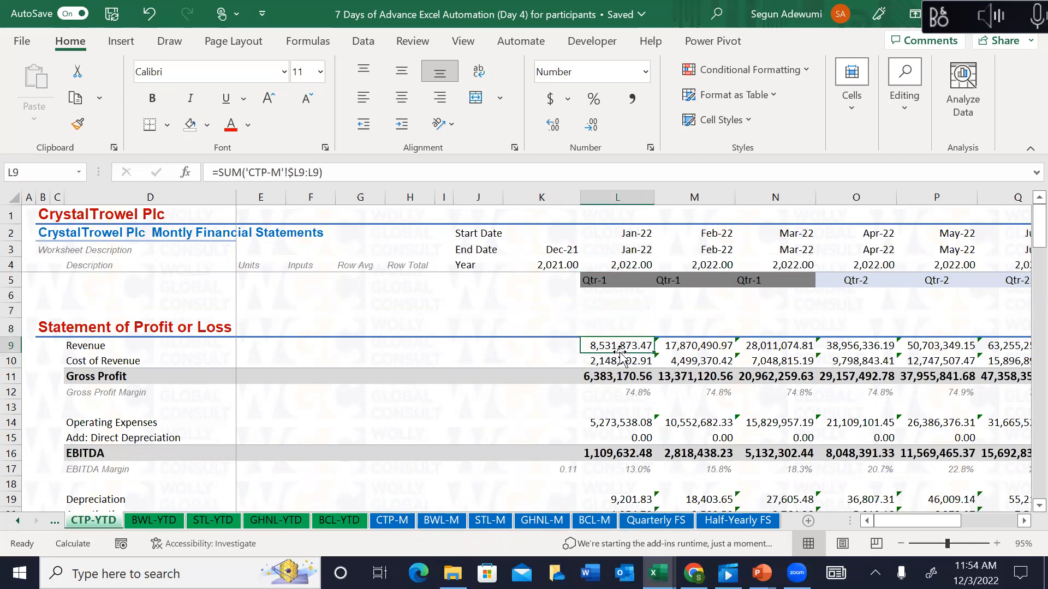
Step: Link CTP-YTD's Dec-21 Revenue cell to CTP-M's December Revenue
key("Left")
type("=")
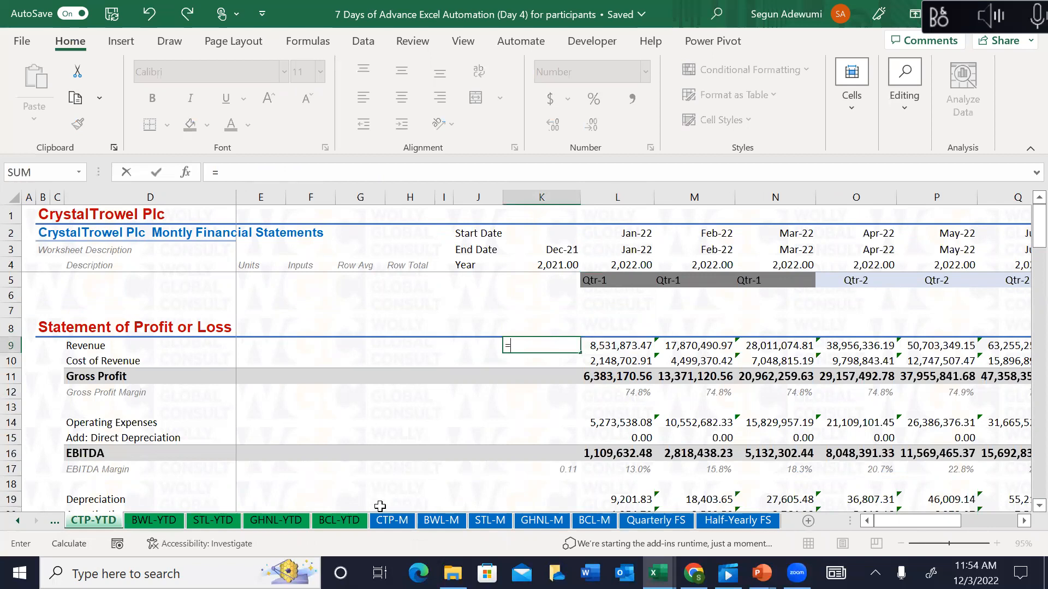
left_click(392, 520)
left_click(440, 332)
key("Up")
key("Up")
key("Up")
key("Up")
key("Up")
key("Up")
key("Up")
key("Up")
key("Up")
key("Up")
key("Up")
key("Up")
key("Up")
key("Up")
key("Up")
key("Up")
key("Up")
key("Up")
key("Up")
key("Up")
key("Up")
key("Up")
key("Up")
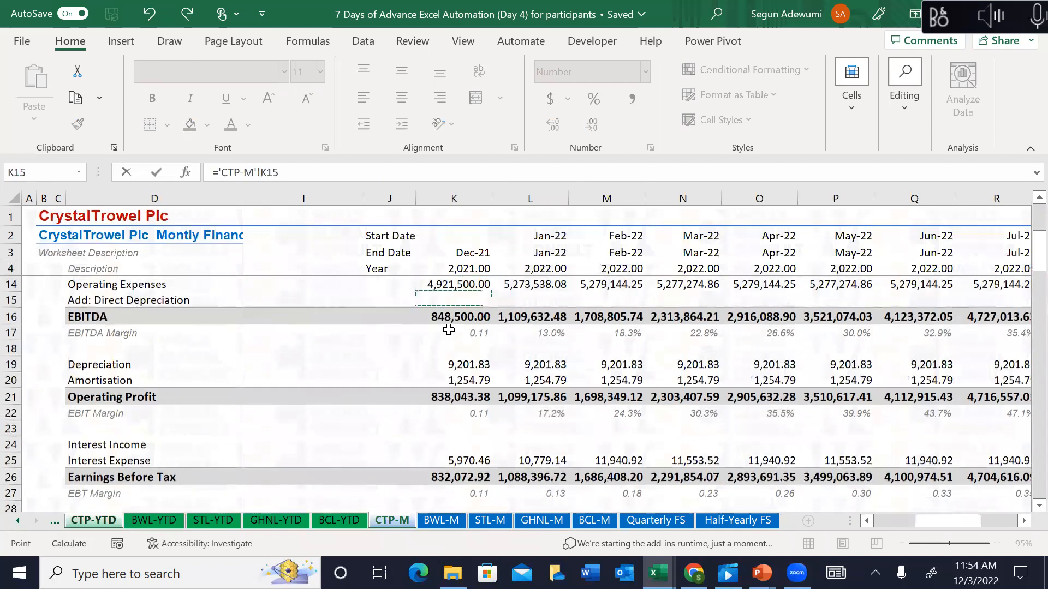
key("Up")
key("Down")
key("Down")
key("Down")
key("Down")
key("Down")
key("Down")
key("Down")
key("Down")
key("ctrl+Return")
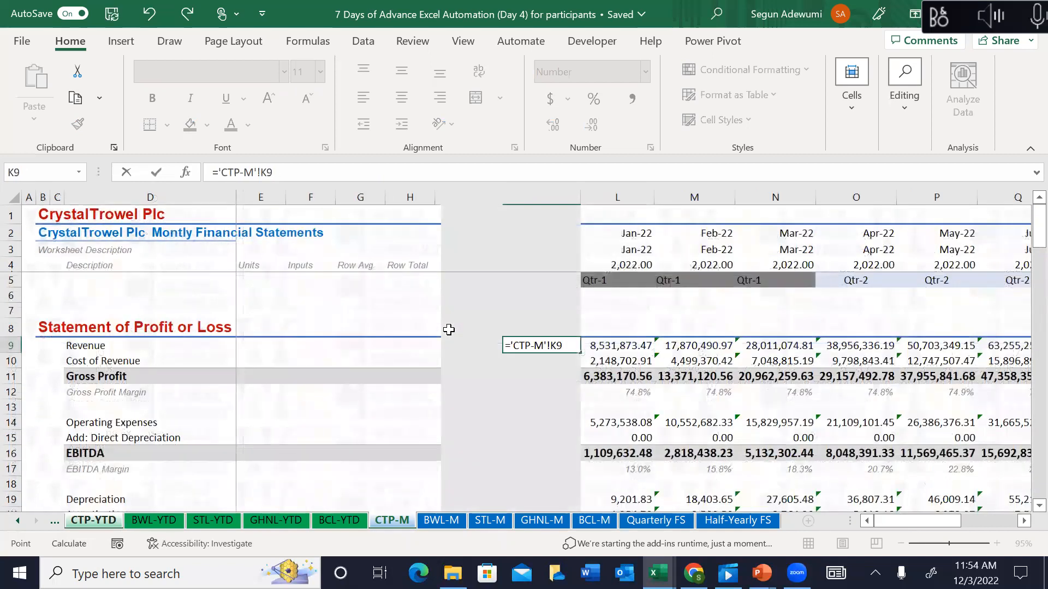
Step: Paste the link as formulas down K19:K31 so Earnings After Tax shows 561,649.22
key("ctrl+c")
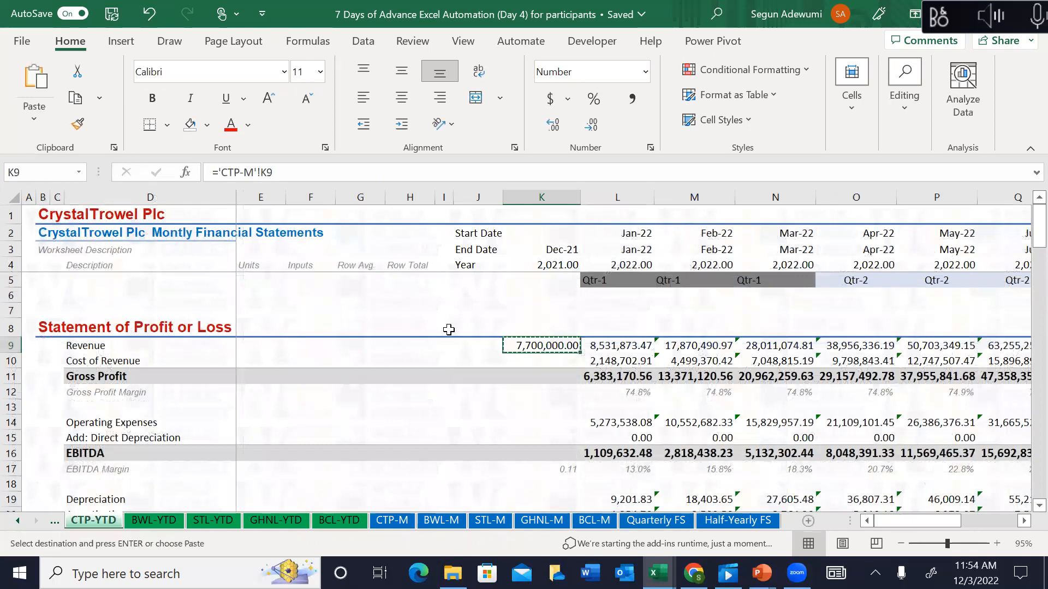
key("shift+Down")
key("shift+Down")
key("shift+Down")
key("shift+Down")
key("shift+Down")
key("shift+Down")
key("shift+Down")
key("shift+Down")
key("shift+Down")
key("shift+Down")
key("shift+Down")
key("shift+Down")
key("shift+Down")
key("shift+Down")
key("shift+Down")
key("shift+Down")
key("shift+Down")
key("shift+Down")
key("shift+Down")
key("shift+Down")
key("shift+Down")
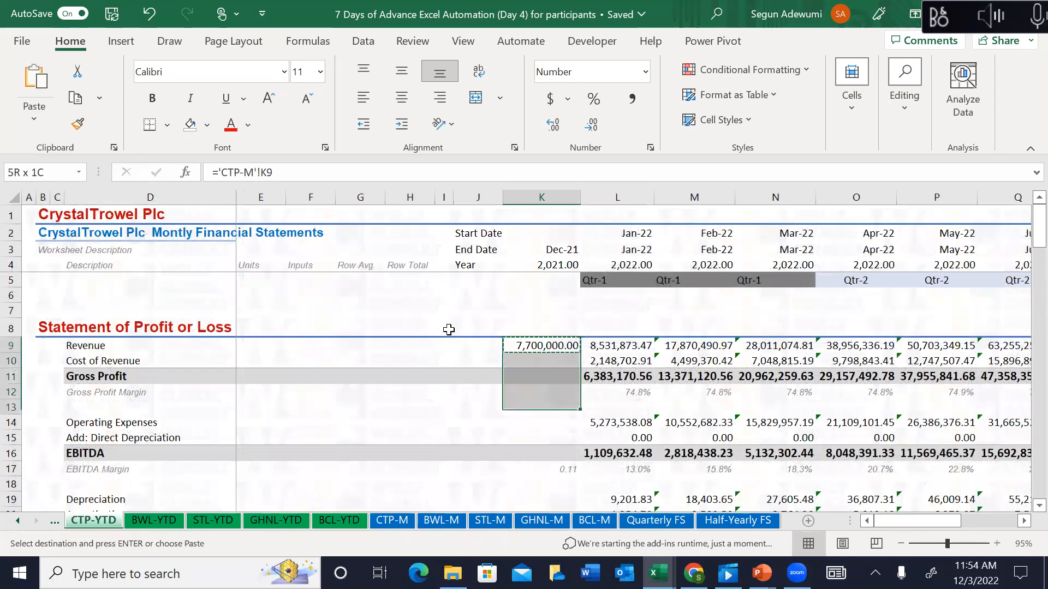
key("shift+Down")
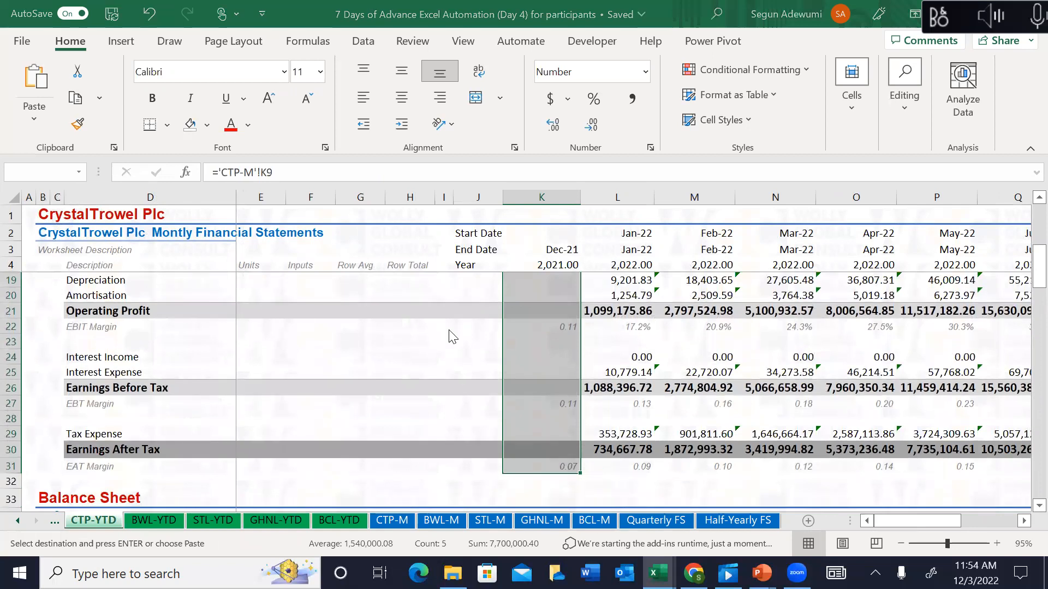
key("ctrl+alt+v")
left_click(76, 236)
left_click(291, 425)
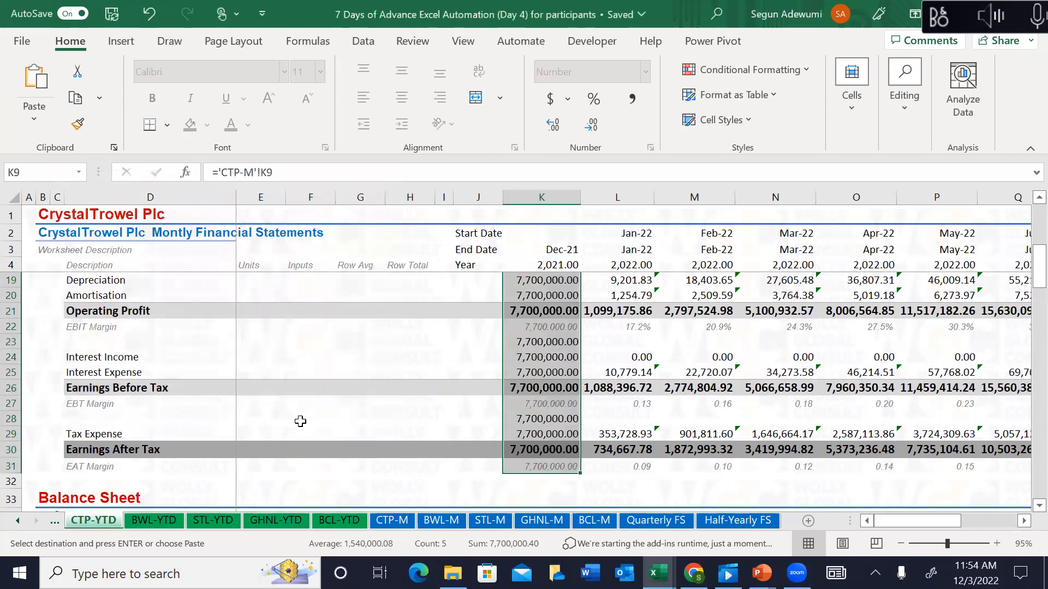
left_click(547, 389)
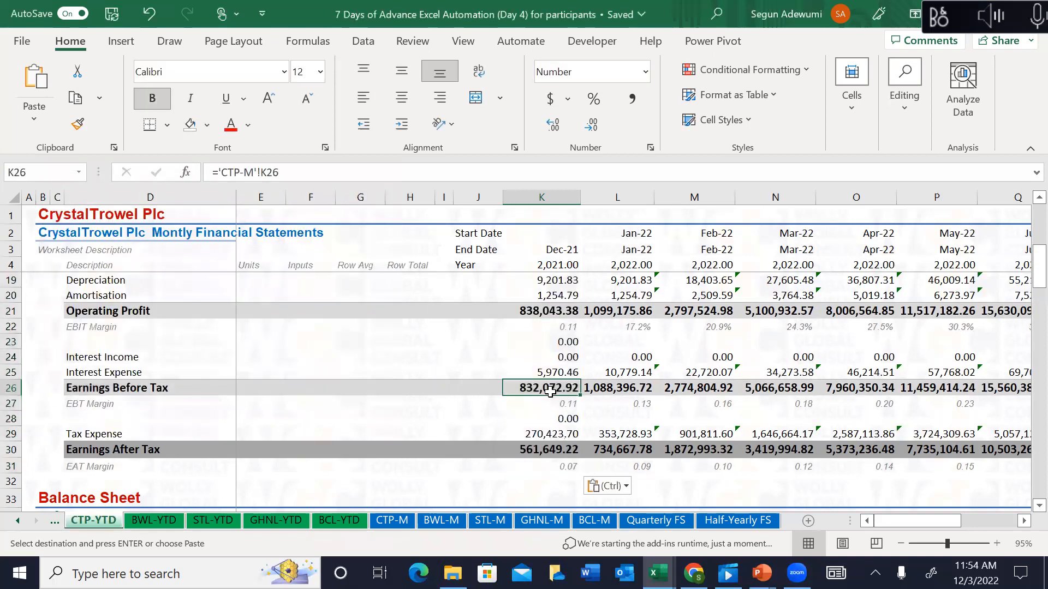
key("Down")
key("Down")
key("Down")
key("Down")
key("Down")
key("Down")
key("Down")
key("Down")
key("Down")
key("Down")
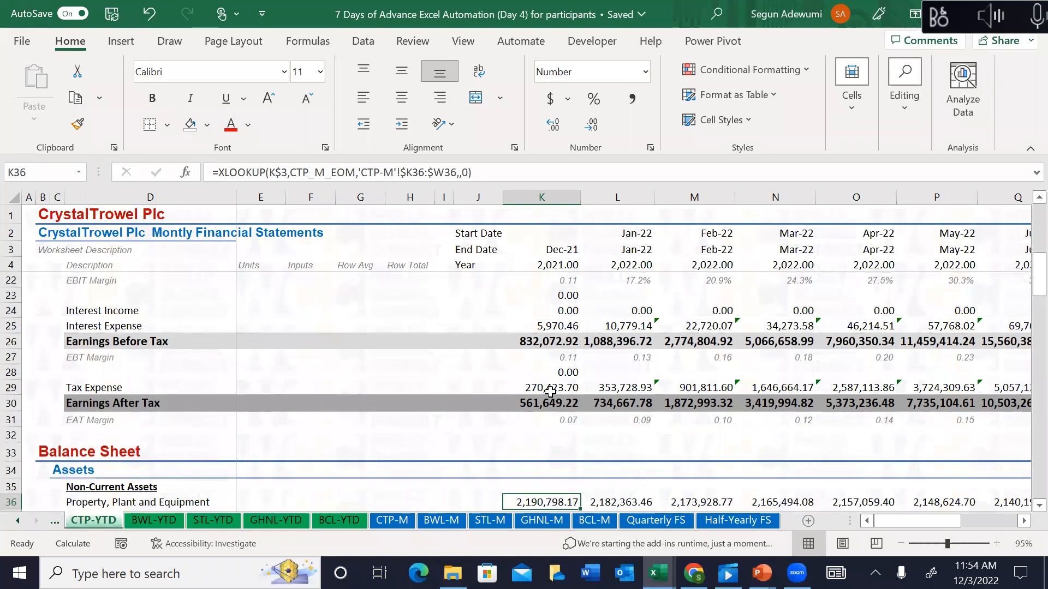
key("Down")
key("Down")
key("Down")
key("Down")
key("Down")
key("Down")
key("Down")
key("Down")
key("Down")
key("Down")
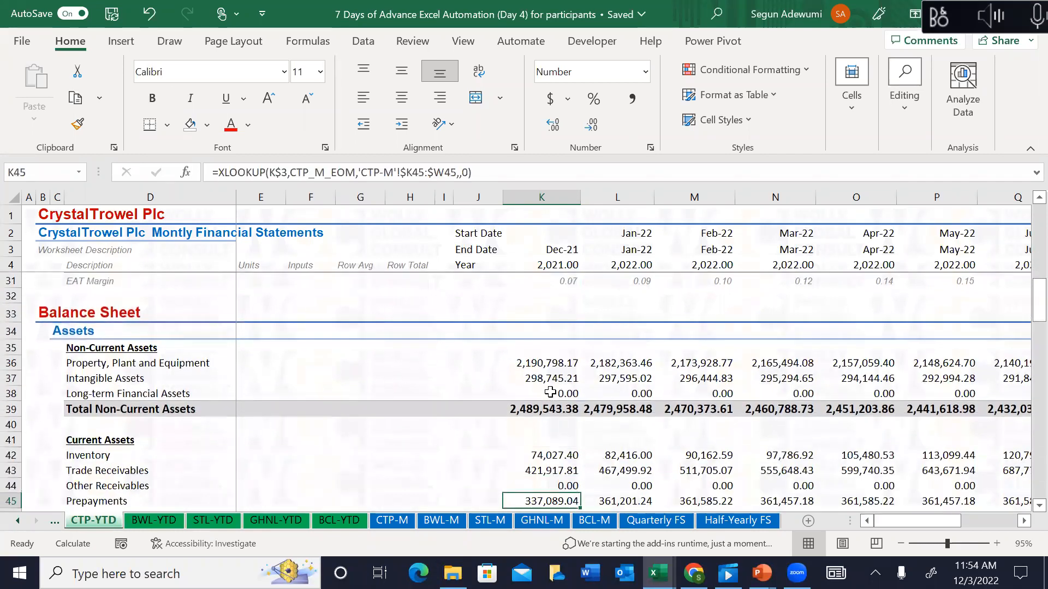
Step: Select January's cash-flow formulas L70:L106 and fill them right through Dec-22
key("Down")
key("Down")
key("Down")
key("Down")
key("Down")
key("Down")
key("Down")
key("Down")
key("Down")
key("Down")
key("Down")
key("Down")
key("Down")
key("Down")
key("Down")
key("Down")
key("Down")
key("Down")
key("Down")
key("Down")
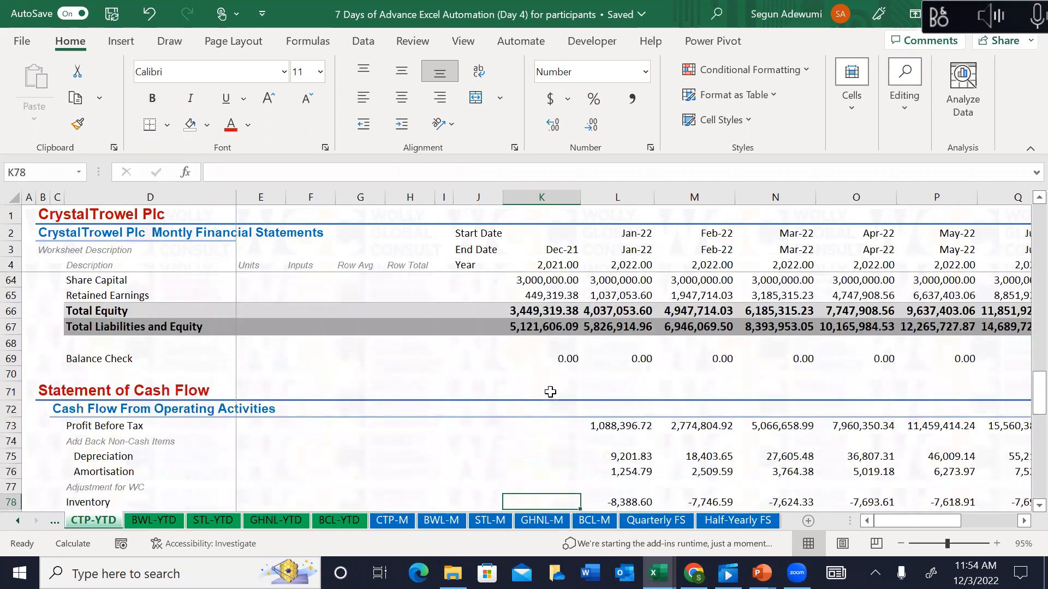
key("Down")
key("Down")
key("Down")
key("Down")
key("Down")
key("Down")
key("Down")
key("Down")
key("Down")
key("Down")
key("Down")
key("Down")
key("Down")
key("Down")
key("Down")
key("Down")
key("Down")
key("Down")
key("Down")
key("Down")
key("Down")
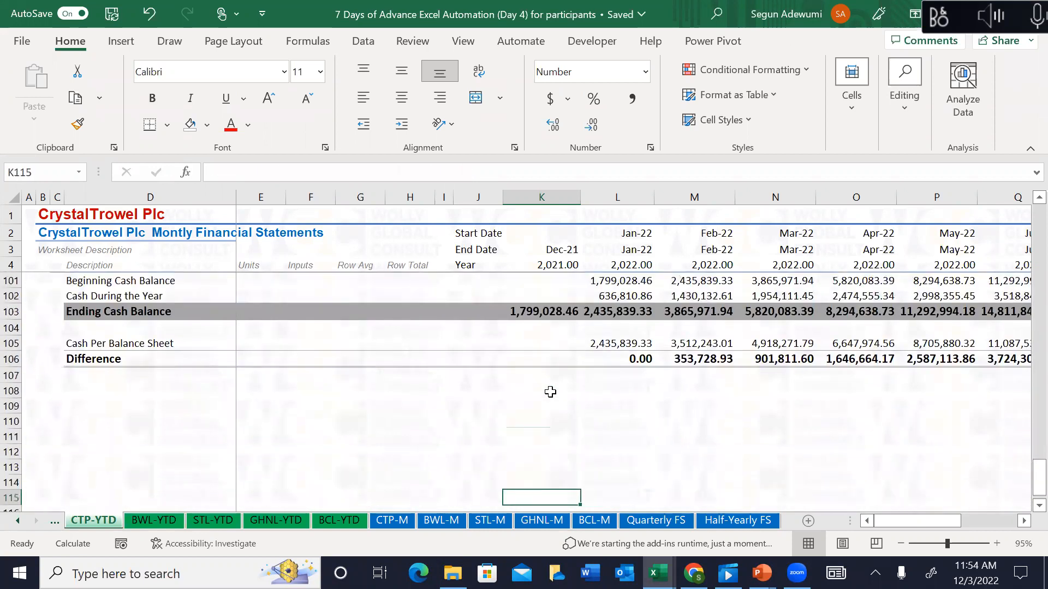
key("Up")
key("Up")
key("Up")
key("Up")
key("Up")
key("Up")
key("Up")
key("Up")
key("Up")
key("Up")
key("Up")
key("Right")
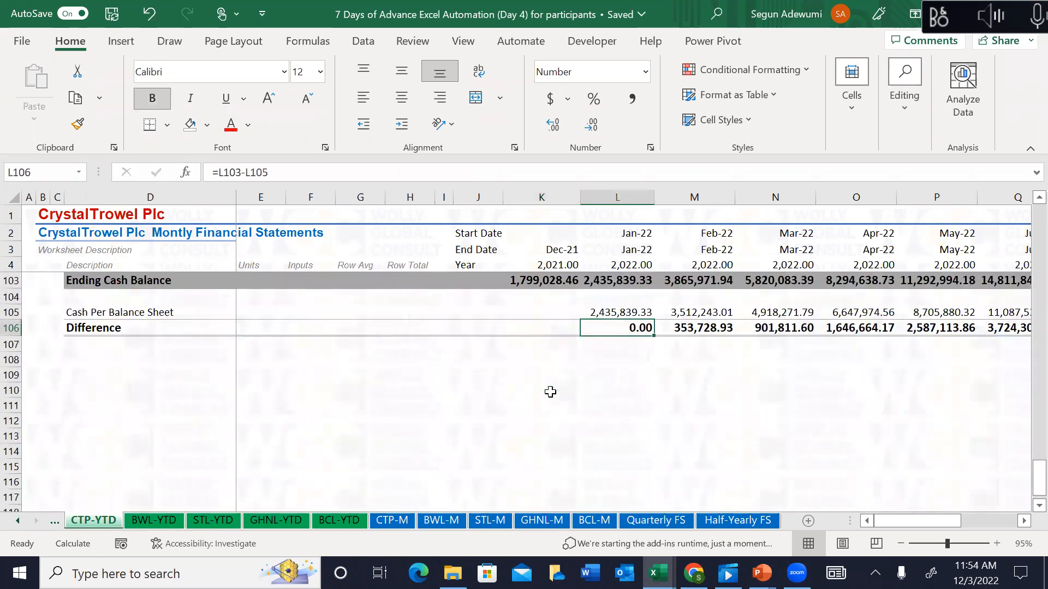
key("Up")
key("Up")
key("Up")
key("Down")
key("Down")
key("Down")
key("Down")
key("Up")
key("Up")
key("Up")
key("Up")
key("Up")
key("Down")
key("Down")
key("Down")
key("Down")
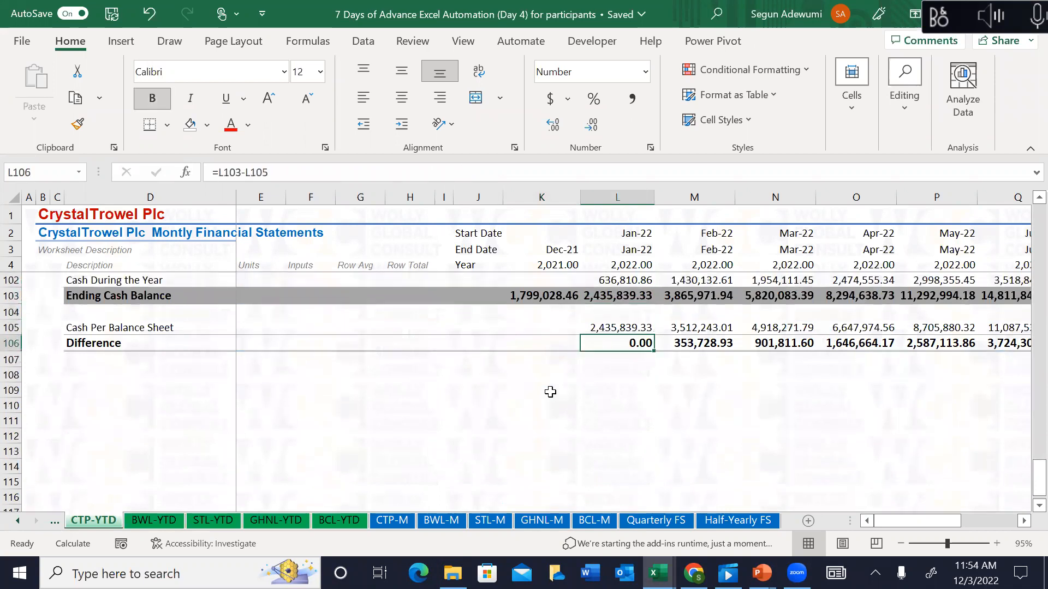
key("shift+Up")
key("shift+Up")
key("shift+Up")
key("shift+Up")
key("shift+Up")
key("shift+Up")
key("shift+Up")
key("shift+Up")
key("shift+Up")
key("shift+Up")
key("shift+Up")
key("shift+Up")
key("shift+Up")
key("shift+Up")
key("shift+Up")
key("shift+Up")
key("shift+Up")
key("shift+Up")
key("shift+Up")
key("shift+Up")
key("shift+Up")
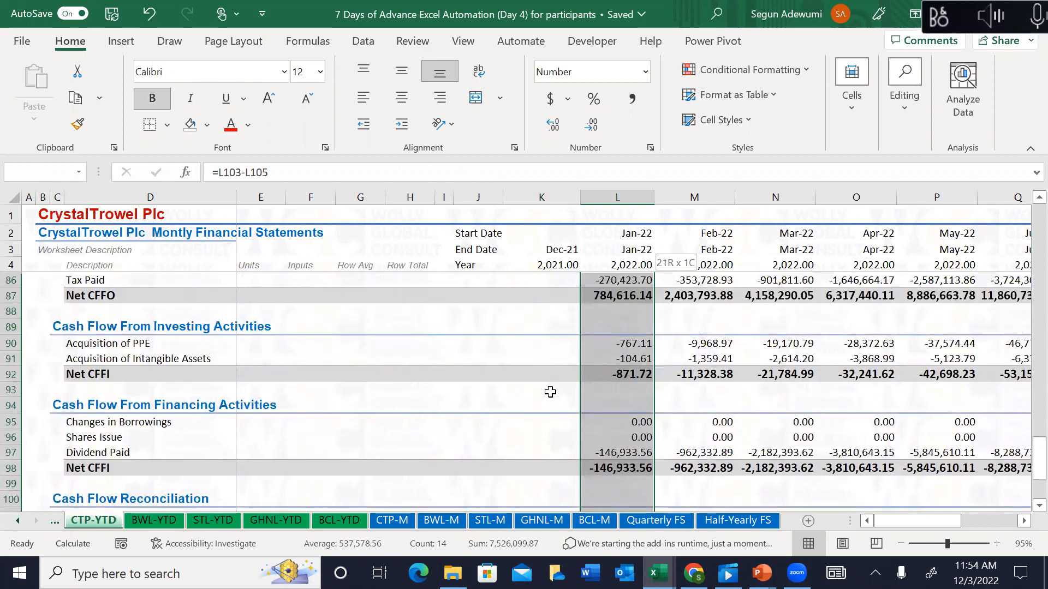
key("shift+Up")
key("shift+Up")
key("shift+Up")
key("shift+Up")
key("shift+Up")
key("shift+Up")
key("shift+Up")
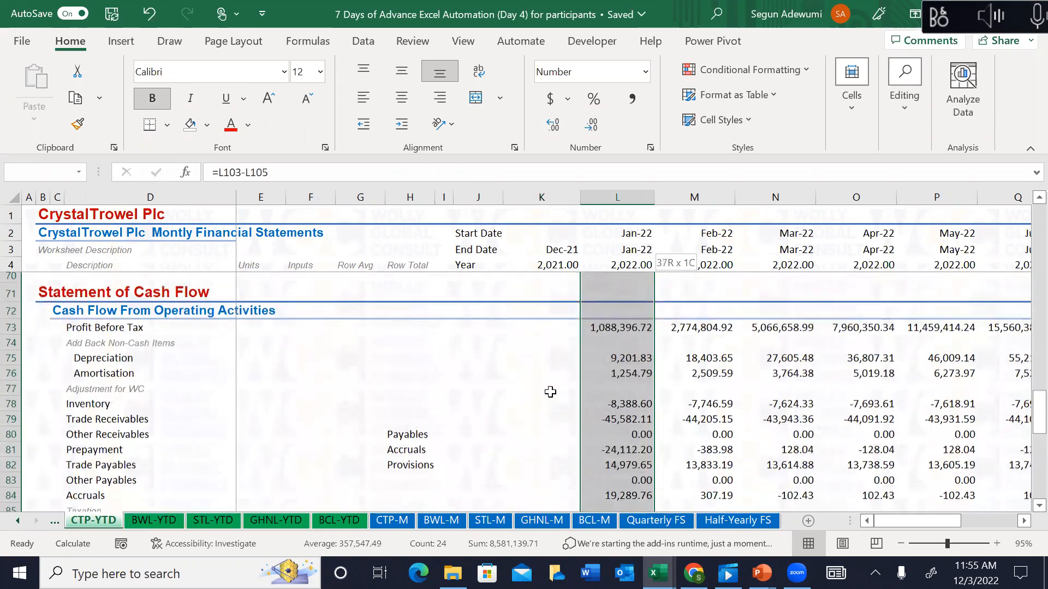
key("ctrl+shift+Right")
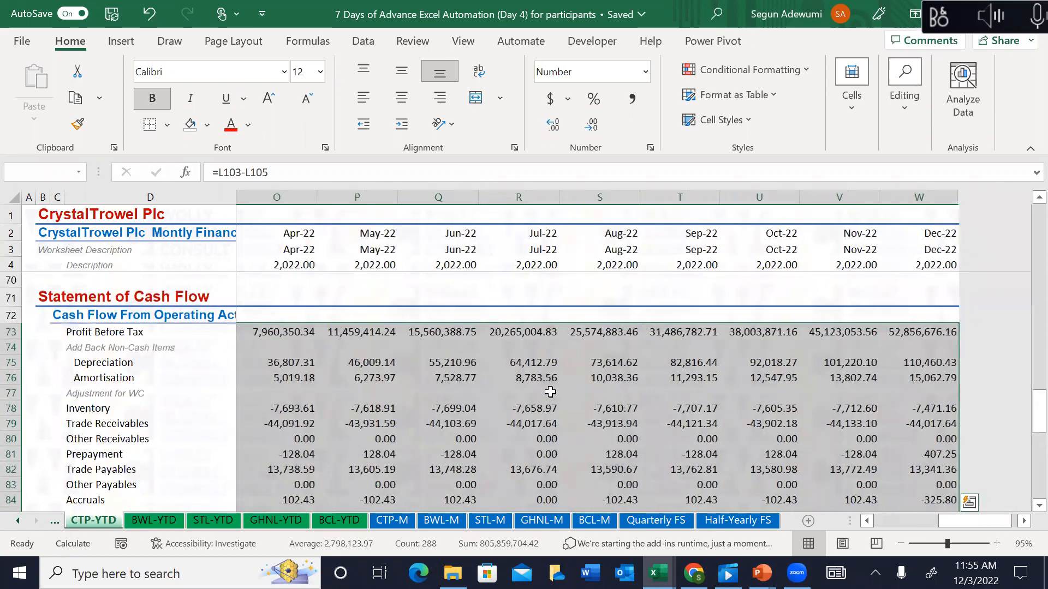
key("ctrl+r")
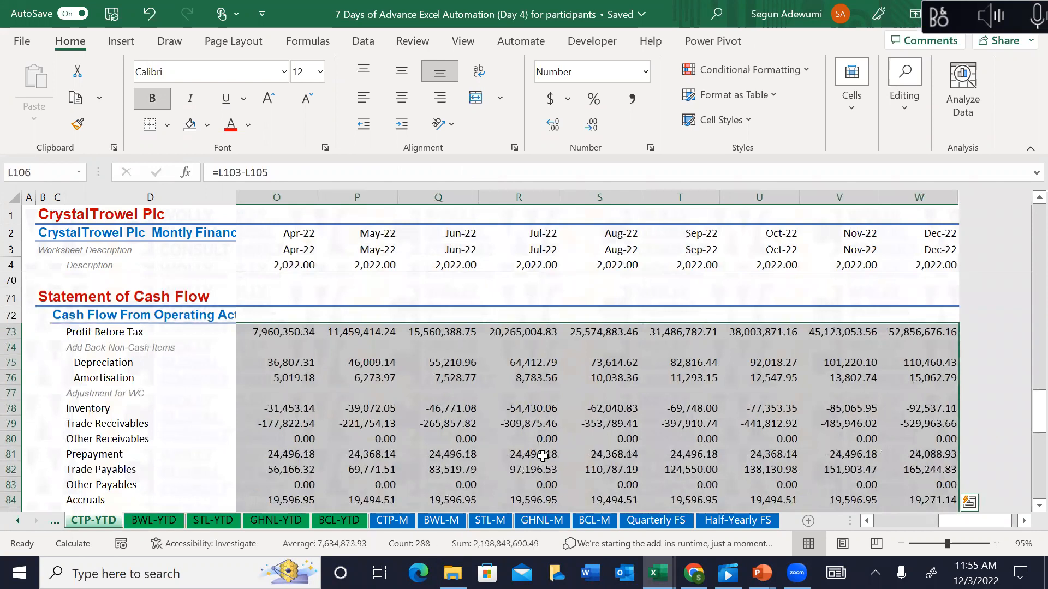
Step: Check the Difference row: January 0.00, February 907,234.56
left_click(543, 463)
key("Down")
key("Down")
key("Down")
key("Down")
key("Down")
key("Down")
key("Down")
key("Down")
key("Down")
key("Down")
key("Down")
key("Down")
key("Down")
key("Down")
key("Down")
key("Down")
key("Down")
key("Down")
key("Down")
key("Down")
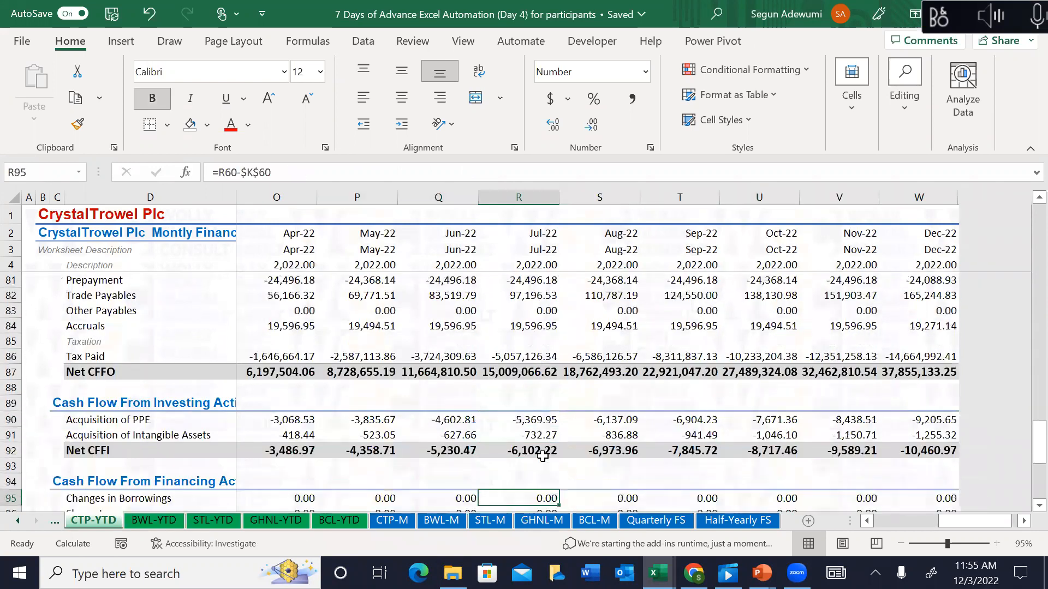
key("Down")
key("Down")
key("Down")
key("Down")
key("Down")
key("Down")
key("Down")
key("Down")
key("Down")
key("Up")
key("Up")
key("Up")
key("Up")
key("Up")
key("Left")
key("Left")
key("Left")
key("Left")
key("Left")
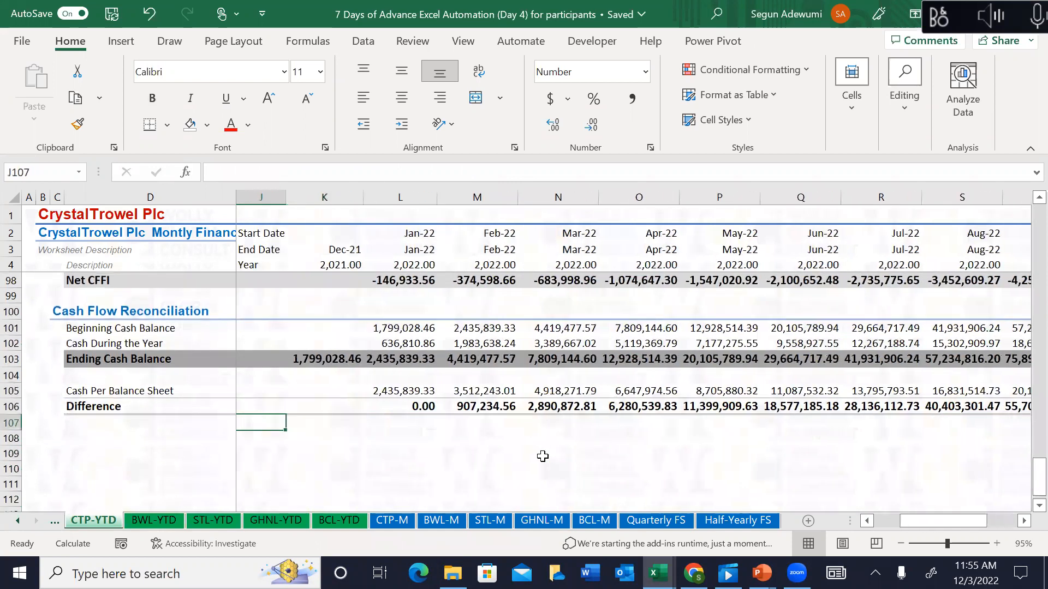
key("Right")
key("Left")
key("Left")
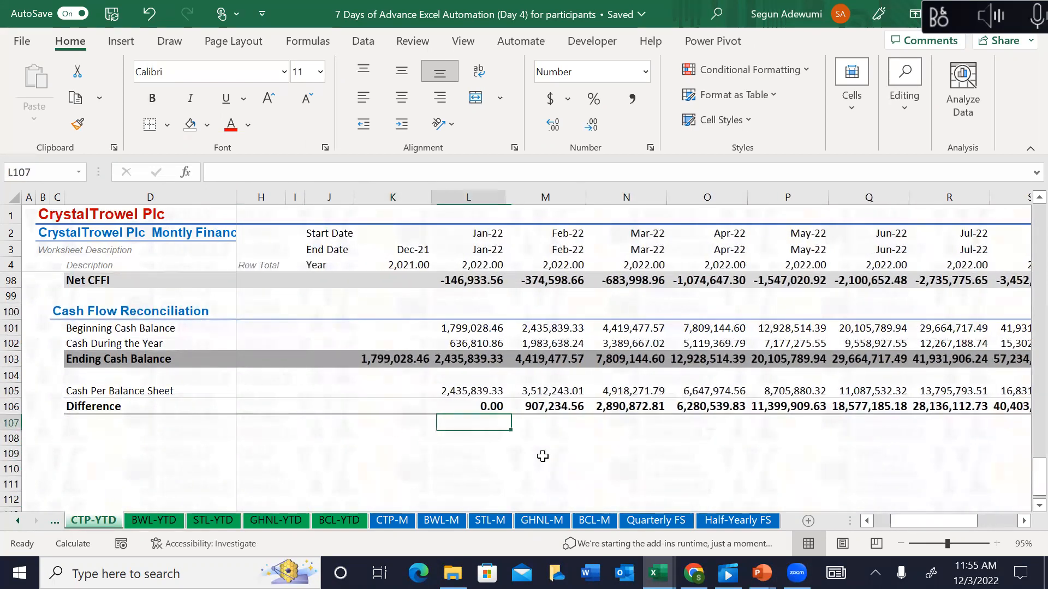
key("Right")
key("Right")
key("Up")
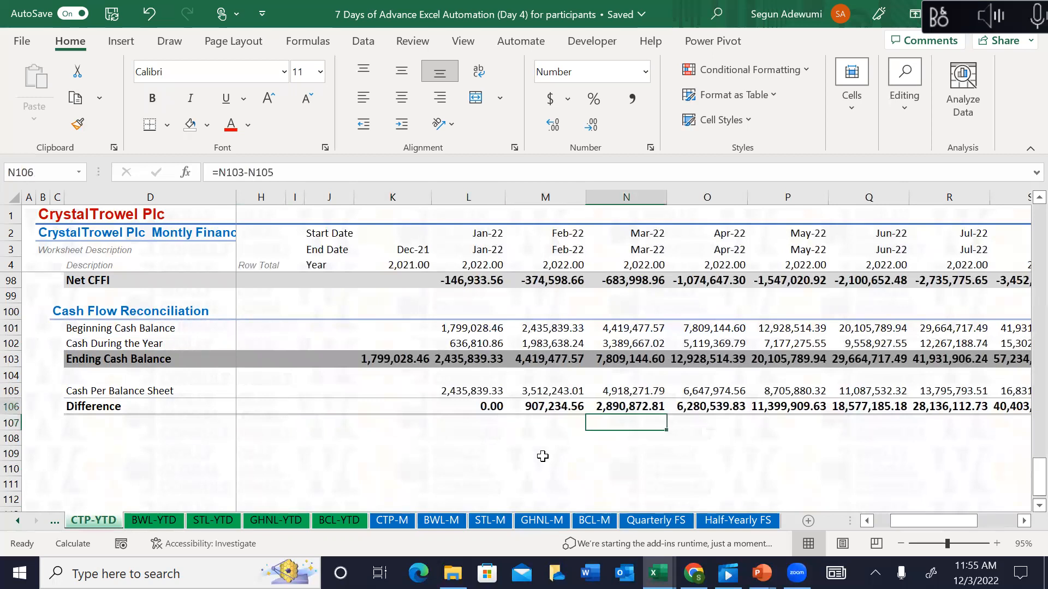
key("Left")
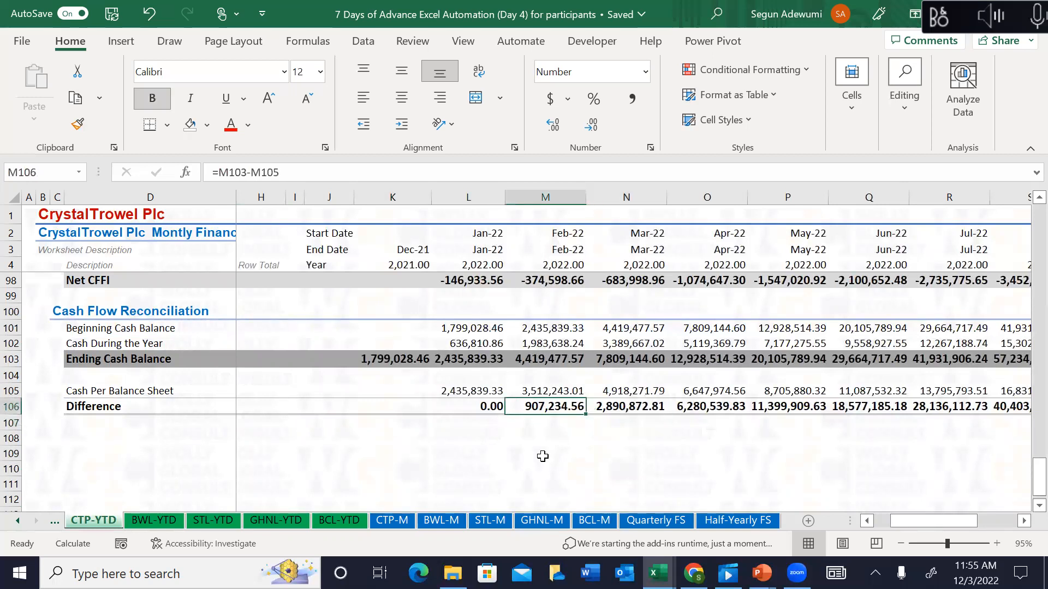
key("Up")
key("Up")
key("Up")
key("Up")
key("Up")
key("Up")
key("Up")
key("Up")
key("Up")
key("Up")
key("Up")
key("Up")
key("Up")
key("Up")
key("Up")
key("Up")
key("Up")
key("Up")
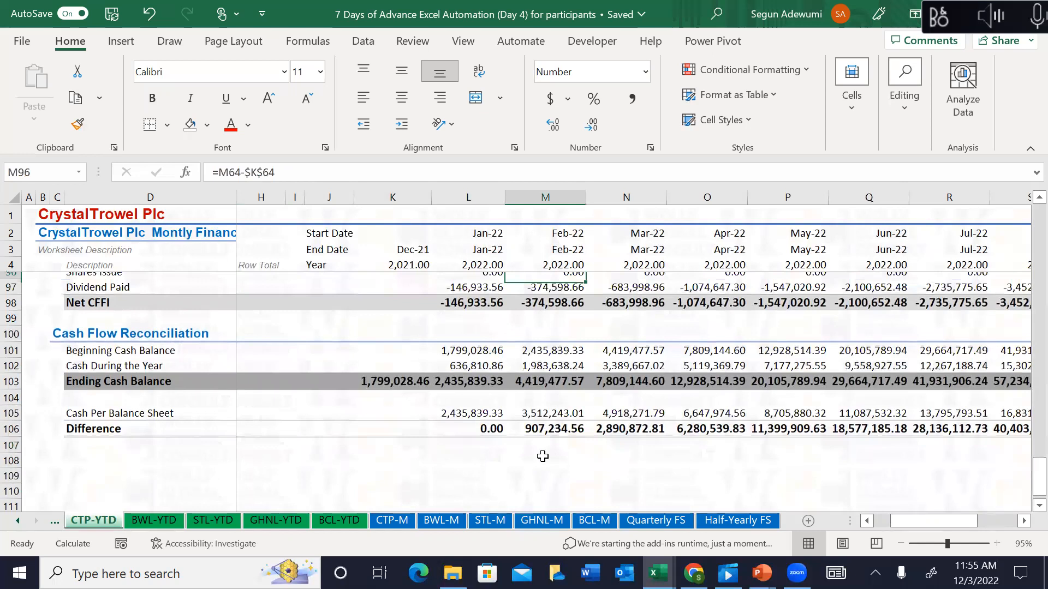
key("Up")
key("Up")
key("Up")
key("Up")
key("Up")
key("Up")
key("Down")
key("Down")
key("Down")
key("Down")
key("Down")
key("Down")
key("Down")
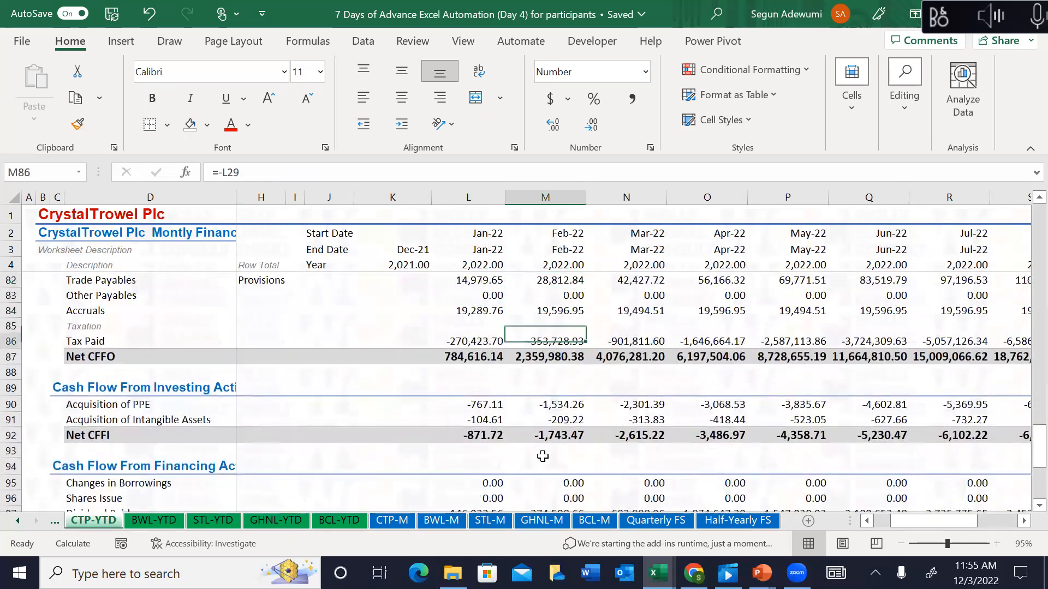
key("Up")
key("Up")
key("Up")
key("Up")
key("Up")
key("Up")
key("Down")
key("Down")
key("Down")
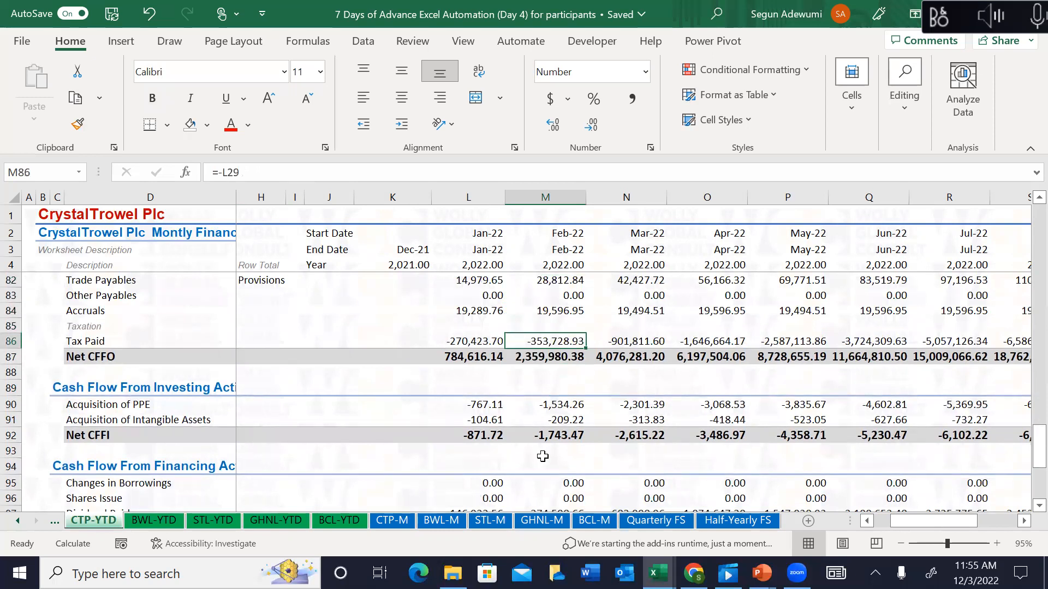
key("Up")
key("Up")
key("Up")
key("Up")
key("Up")
key("Up")
key("Up")
key("Up")
key("Up")
key("Up")
key("Up")
key("Up")
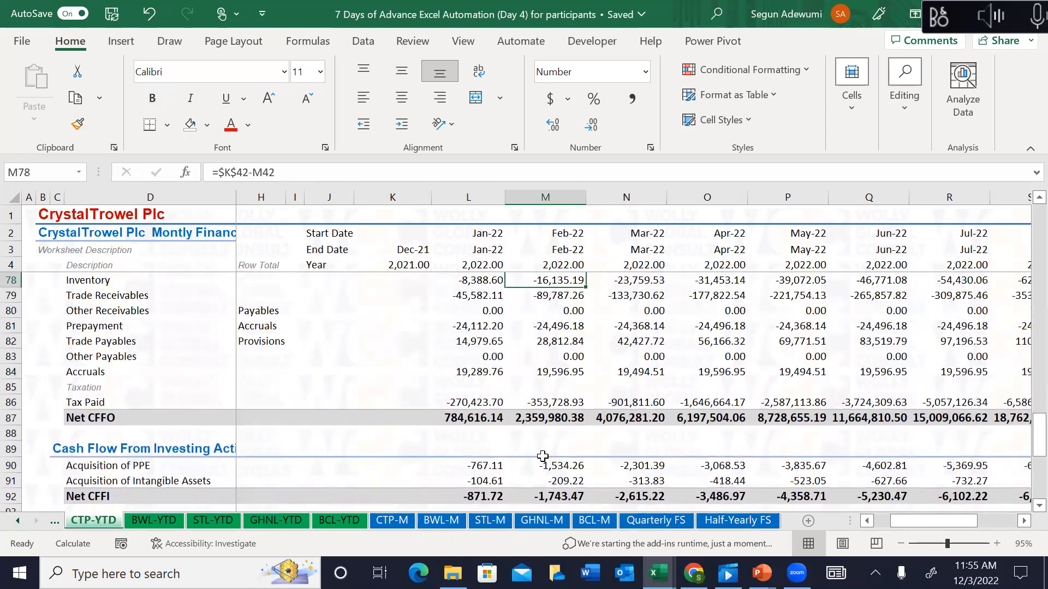
key("Up")
key("Up")
key("Up")
key("Down")
key("Down")
key("Down")
key("Down")
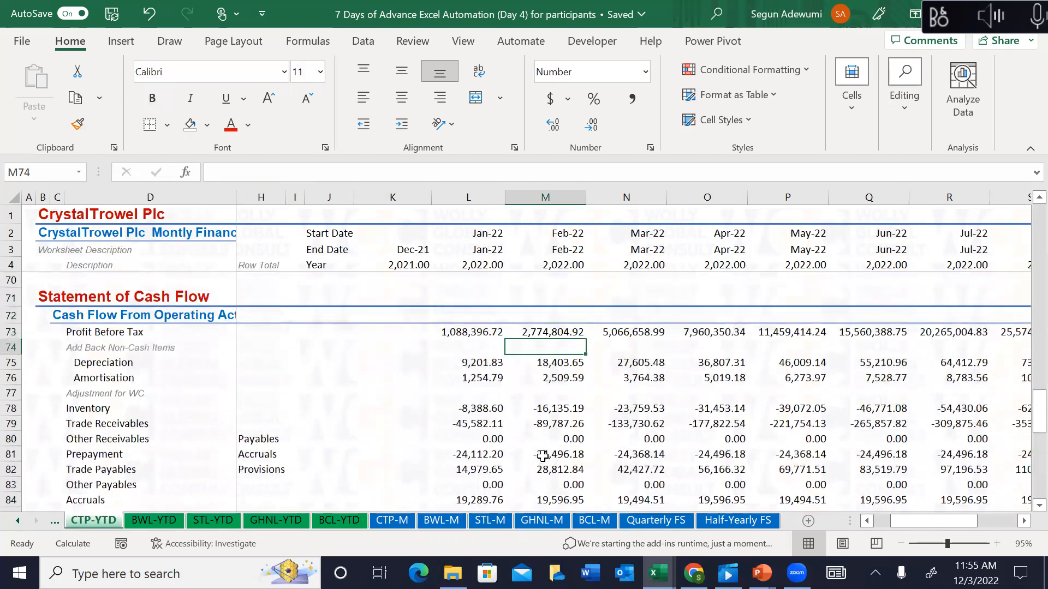
key("Down")
key("Down")
key("Down")
key("Down")
key("Down")
key("Down")
key("Down")
key("Down")
key("Down")
key("Down")
key("Down")
key("Down")
key("Down")
key("Down")
key("Down")
key("Down")
key("Down")
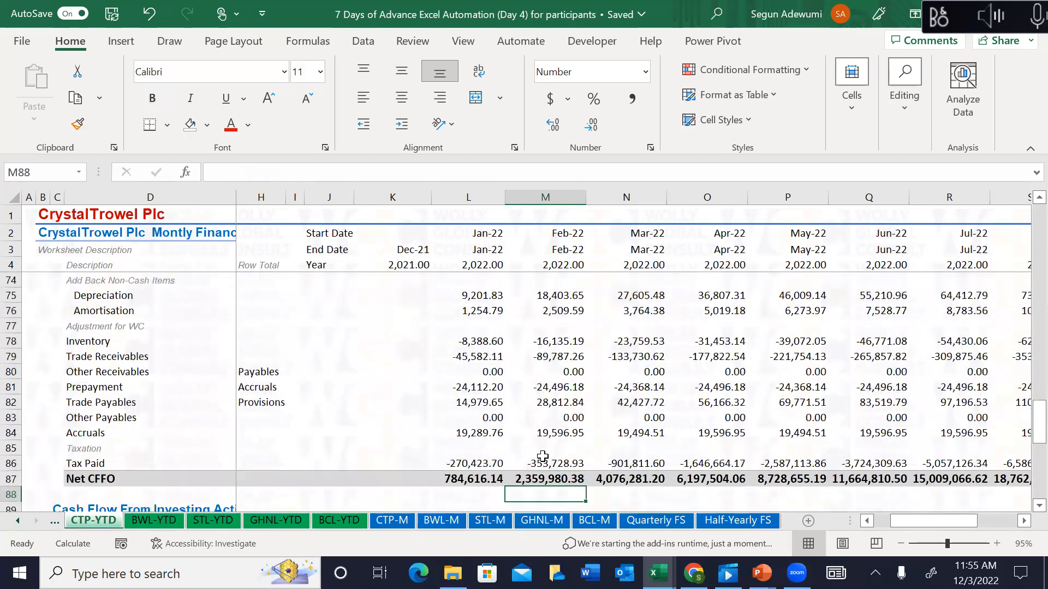
key("Down")
key("Down")
key("Up")
key("Up")
key("Up")
key("Up")
key("Up")
key("Up")
key("Up")
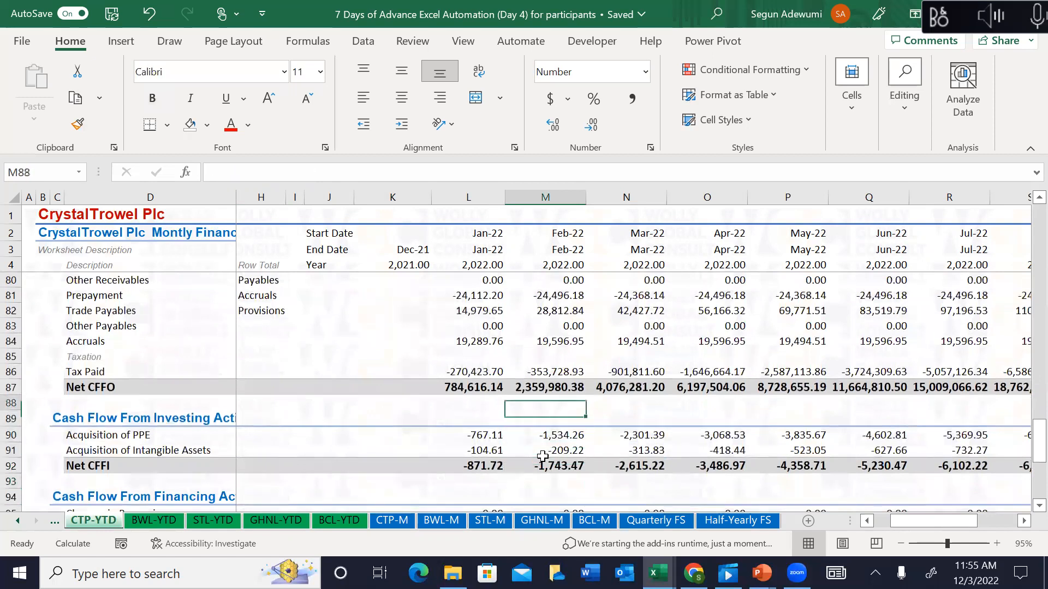
key("Up")
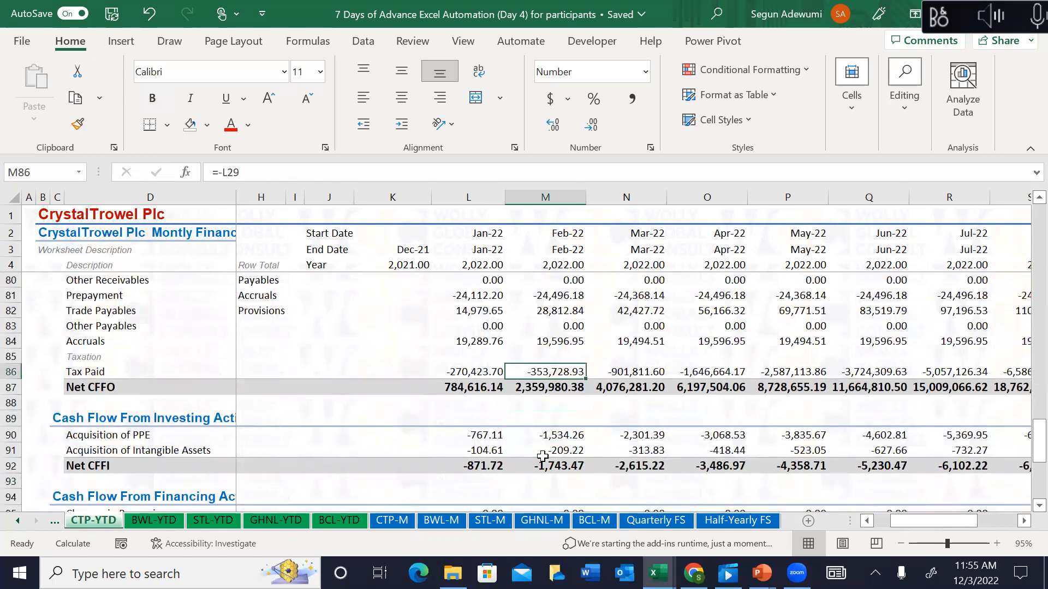
key("ctrl+bracketleft")
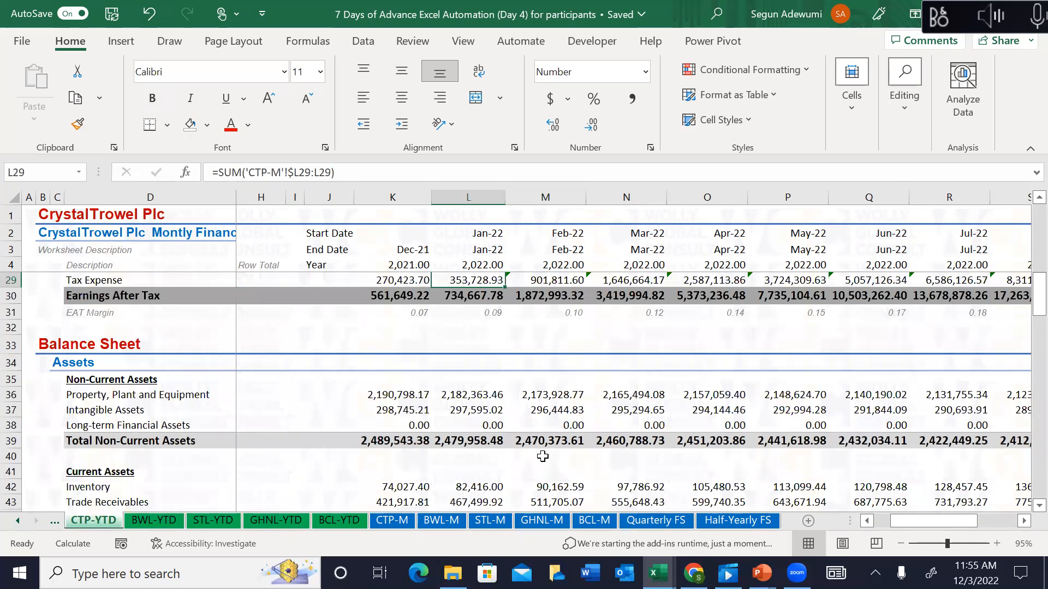
Step: Inspect CTP-YTD's Dec-21 to Feb-22 Tax Expense, where Feb-22 is the cumulative 901,811.60
key("Left")
key("shift+Right")
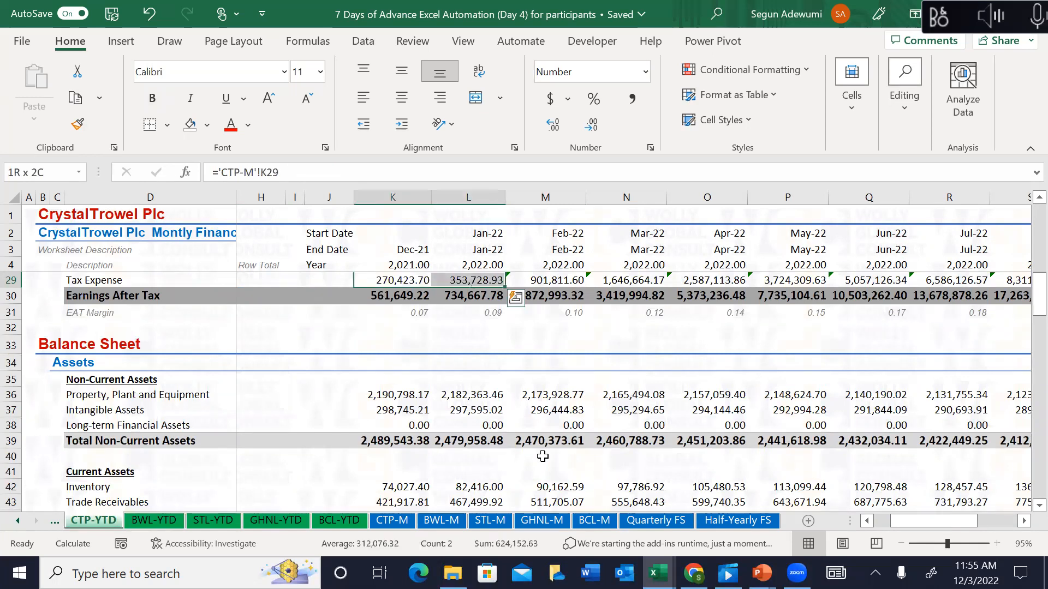
key("Right")
key("Right")
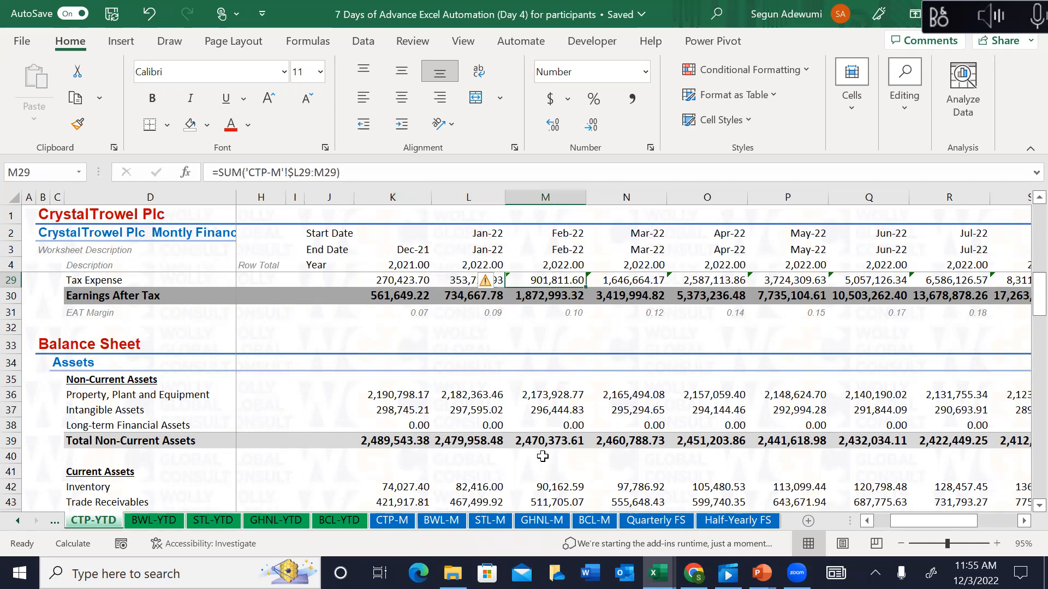
key("Left")
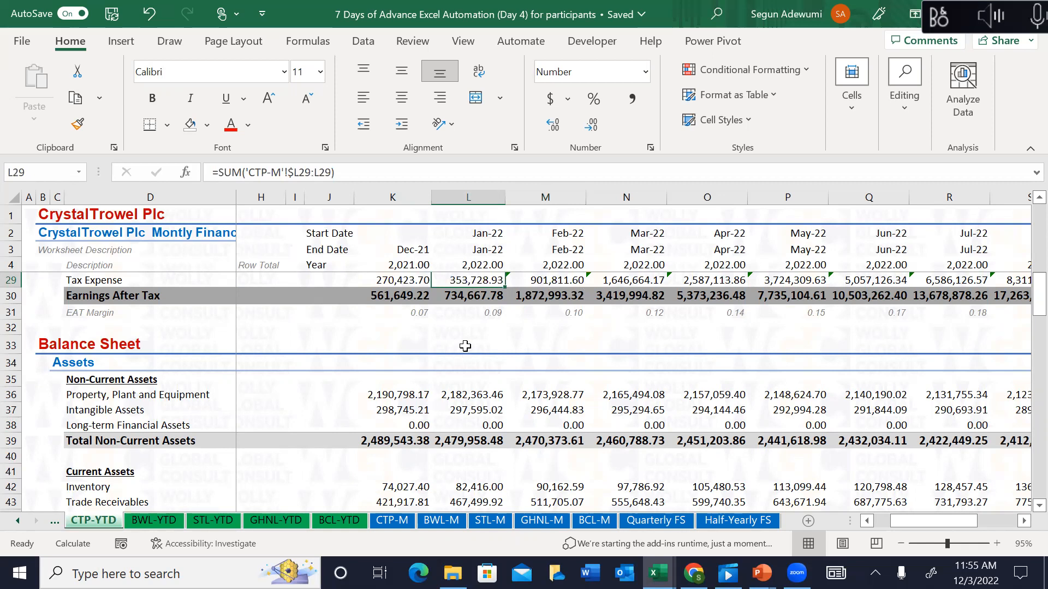
Step: On CTP-M, step through the Dec-21 and Jan-22 profit rows down to Tax Expense
left_click(389, 521)
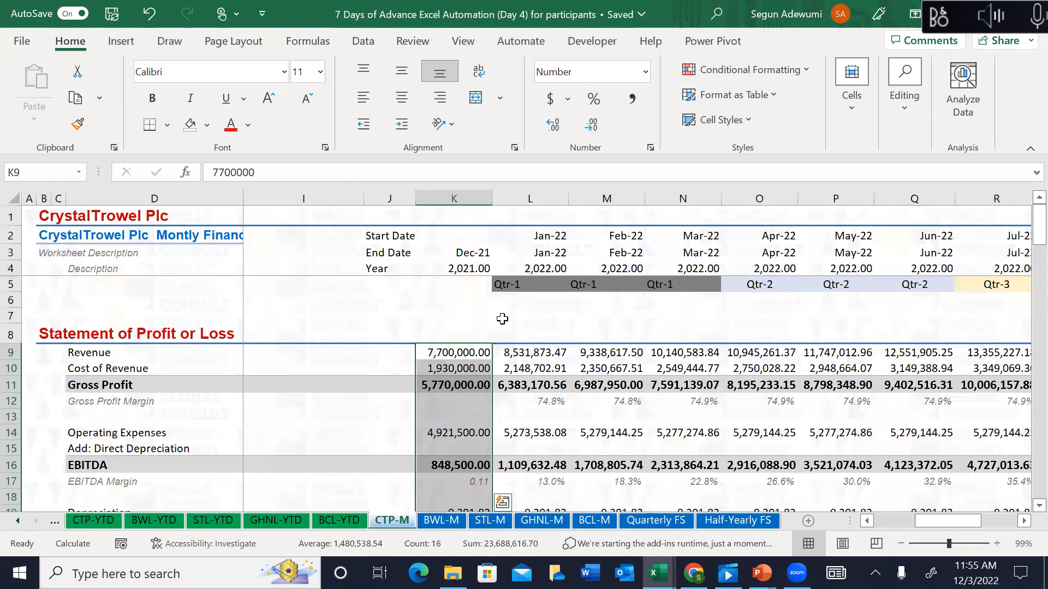
left_click(462, 382)
key("Up")
key("Up")
key("Up")
key("Up")
key("Up")
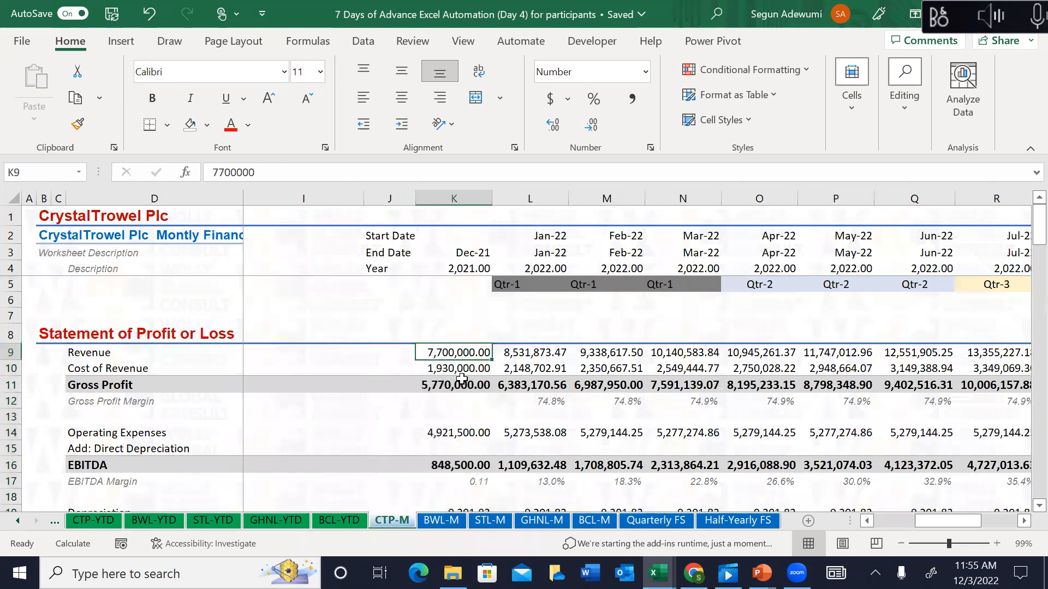
key("Down")
key("Down")
key("Down")
key("Down")
key("Down")
key("Down")
key("Down")
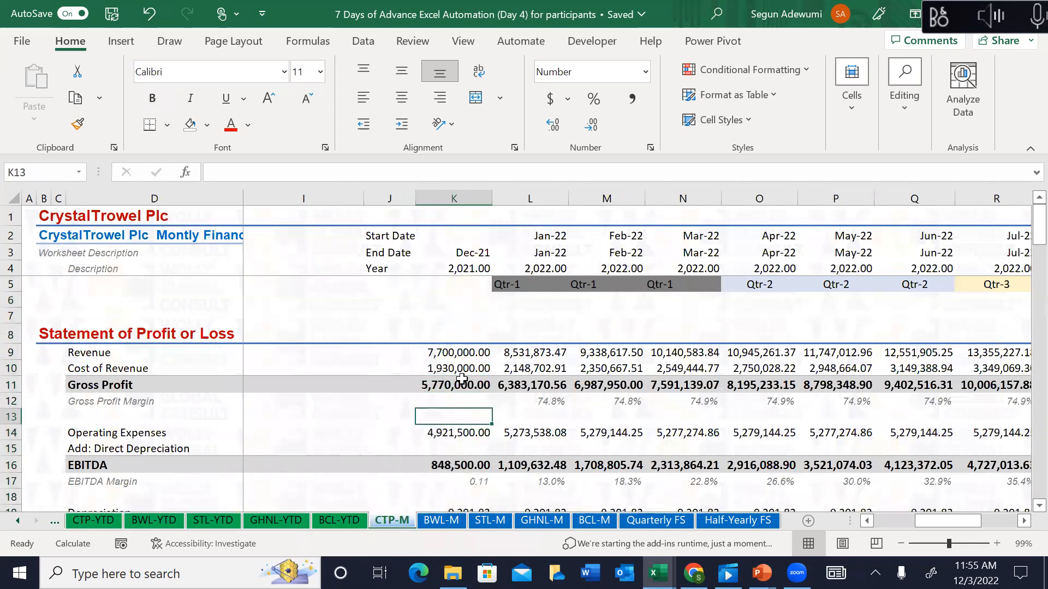
key("Right")
key("Right")
key("Down")
key("Down")
key("Down")
key("Down")
key("Down")
key("Down")
key("Down")
key("Down")
key("Down")
key("Down")
key("Down")
key("Down")
key("Down")
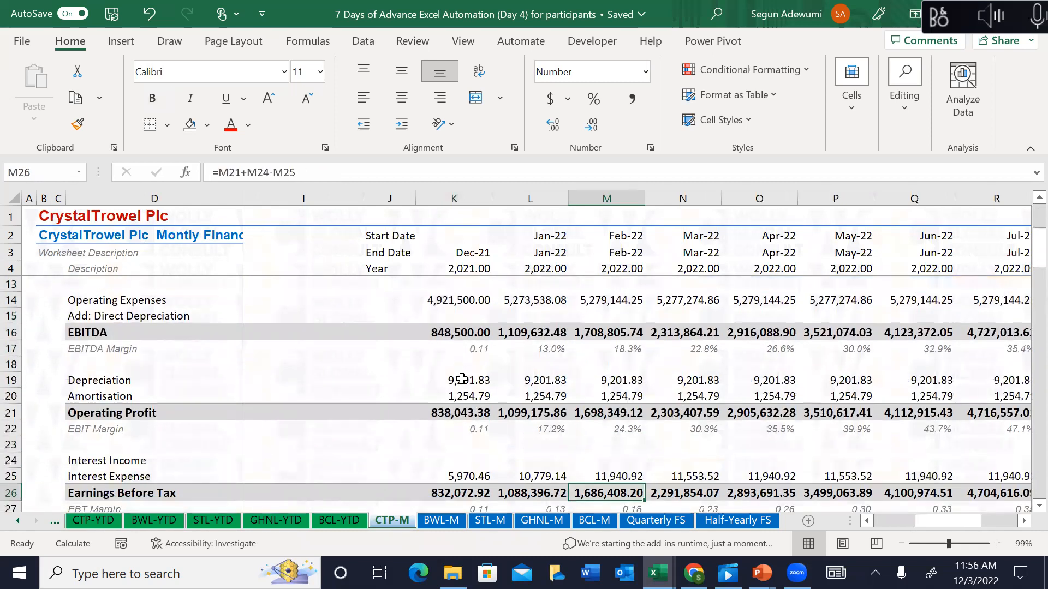
key("Left")
key("Left")
key("Down")
key("Down")
key("Down")
key("Down")
key("Down")
key("Down")
key("Down")
key("Down")
key("Up")
key("Up")
key("Up")
key("Up")
key("Up")
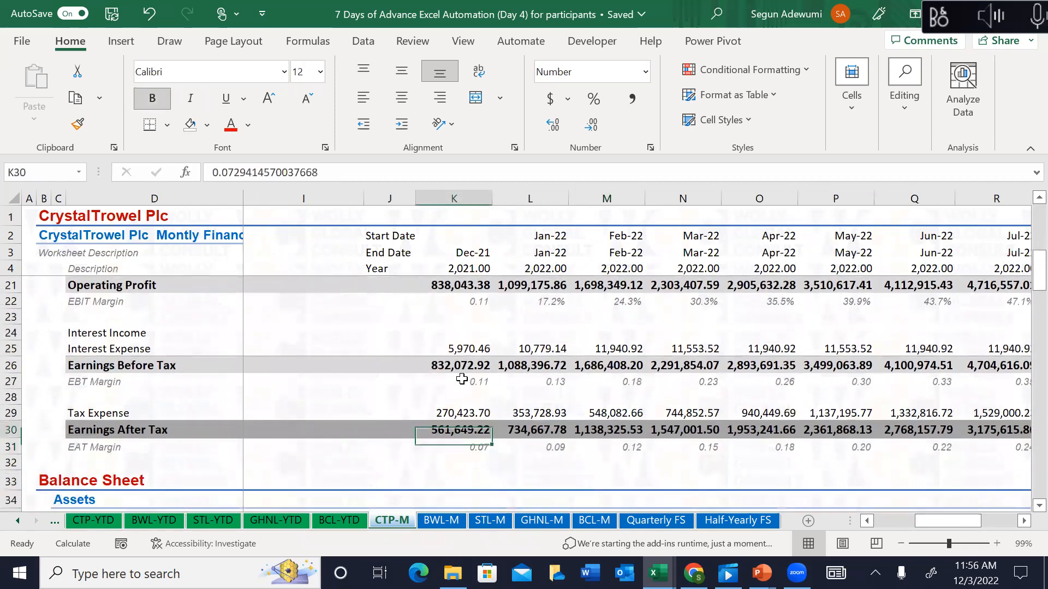
key("Right")
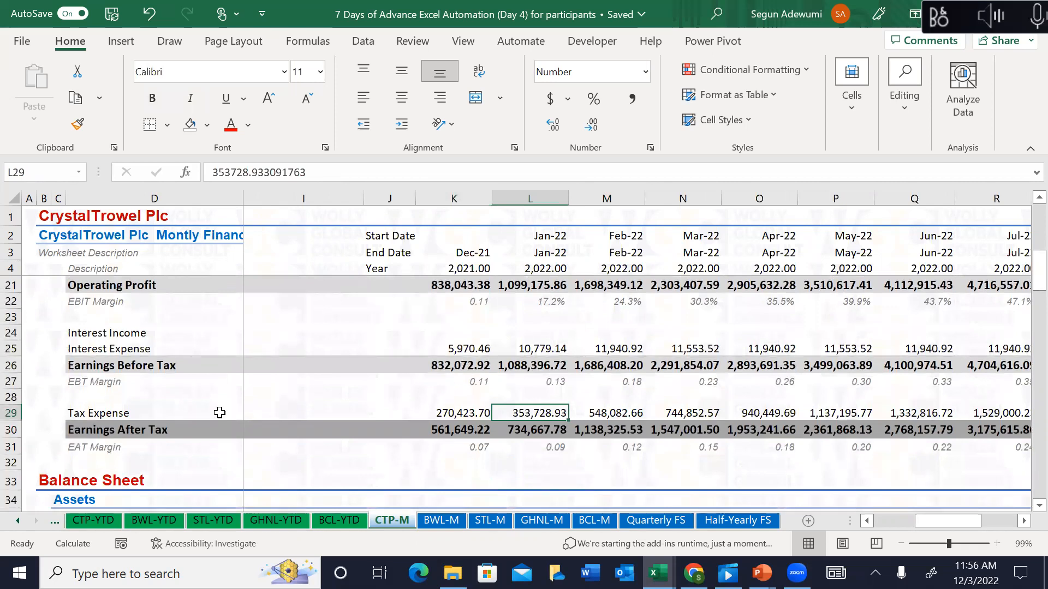
left_click(78, 519)
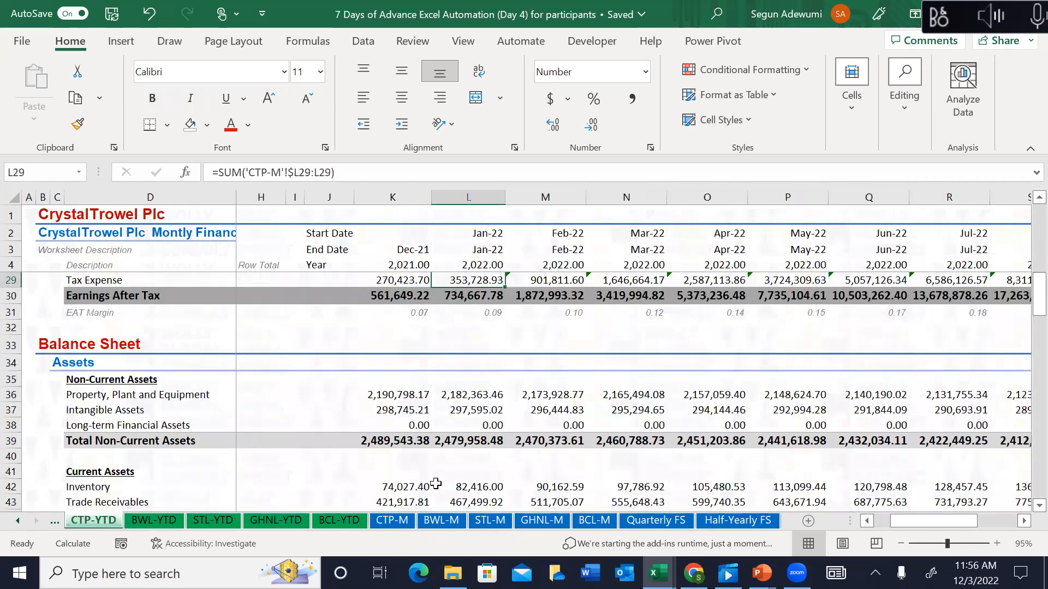
left_click(485, 501)
key("Down")
key("Down")
key("Down")
key("Down")
key("Down")
key("Down")
key("Down")
key("Down")
key("Down")
key("Down")
key("Down")
key("Down")
key("Down")
key("Down")
key("Down")
key("Down")
key("Down")
key("Down")
key("Down")
key("Down")
key("Down")
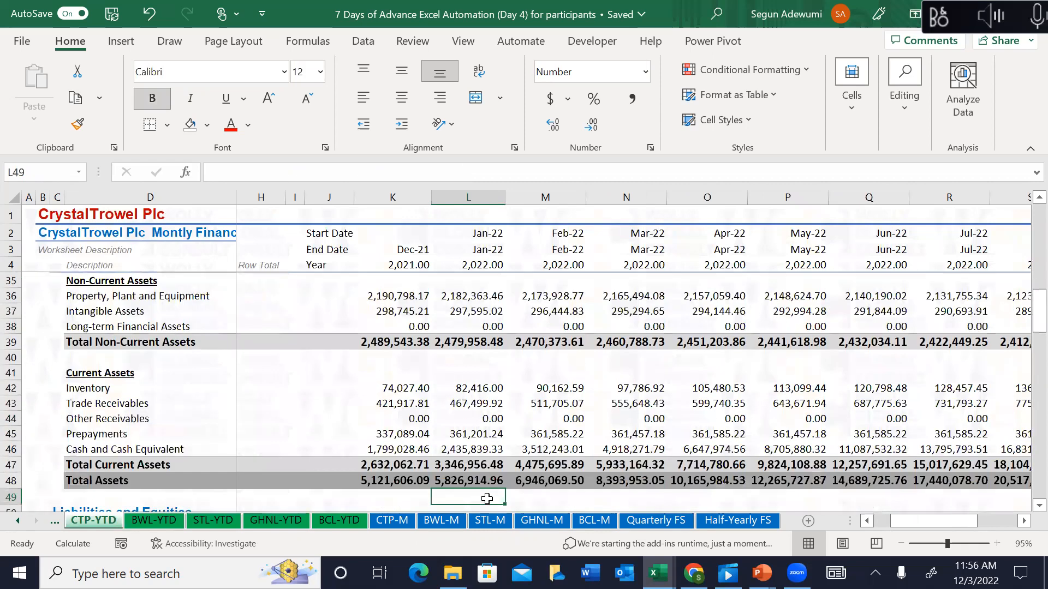
key("Down")
key("Down")
key("Down")
key("Down")
key("Down")
key("Down")
key("Down")
key("Down")
key("Down")
key("Down")
key("Down")
key("Down")
key("Down")
key("Down")
key("Down")
key("Down")
key("Down")
key("Down")
key("Down")
key("Down")
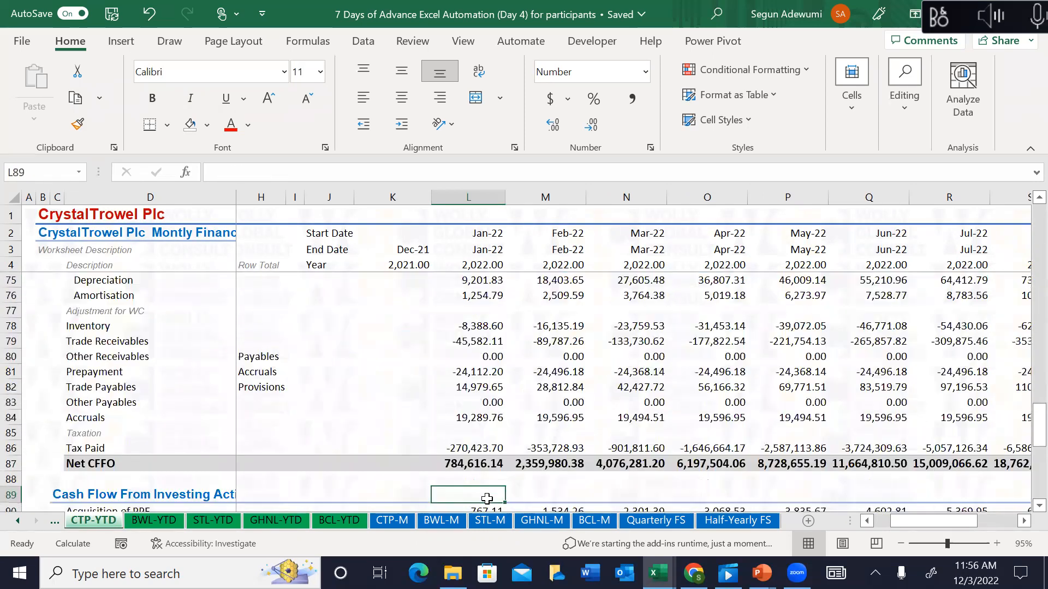
key("Right")
key("Right")
key("Up")
key("Up")
key("Up")
key("Left")
key("Up")
key("Up")
key("Up")
key("Up")
key("Up")
key("Up")
key("Up")
key("Up")
key("Up")
key("Up")
key("Up")
key("Up")
key("Up")
key("Up")
key("Up")
key("Up")
key("Up")
key("Up")
key("Up")
key("Up")
key("Up")
key("Up")
key("Up")
key("Up")
key("Up")
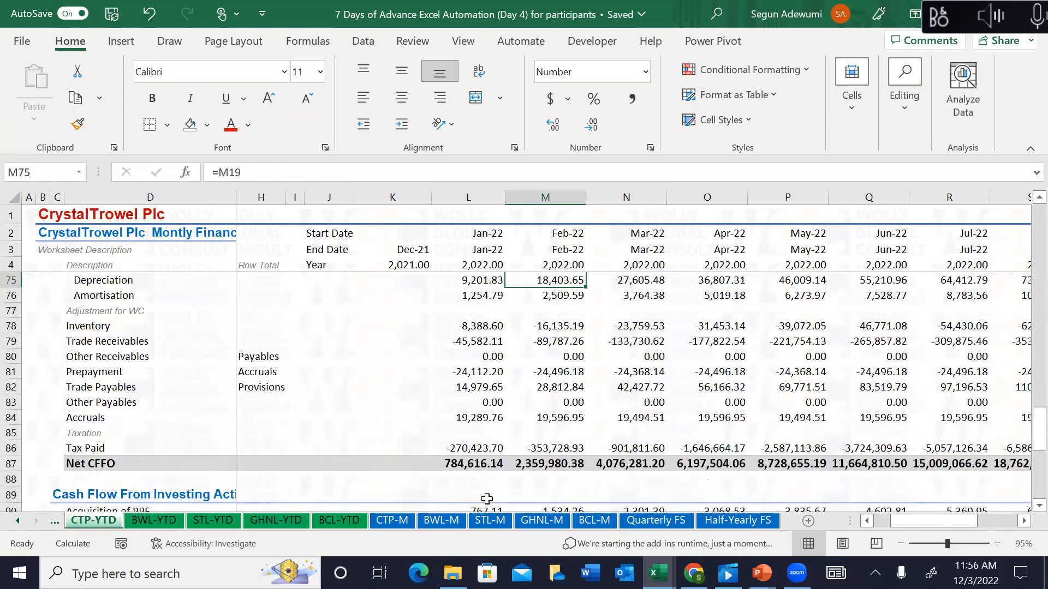
key("Down")
key("Down")
key("Down")
key("Down")
key("Down")
key("Down")
key("Down")
key("Down")
key("Down")
key("Down")
key("Down")
key("Down")
key("Down")
key("Down")
key("Down")
key("Down")
key("Down")
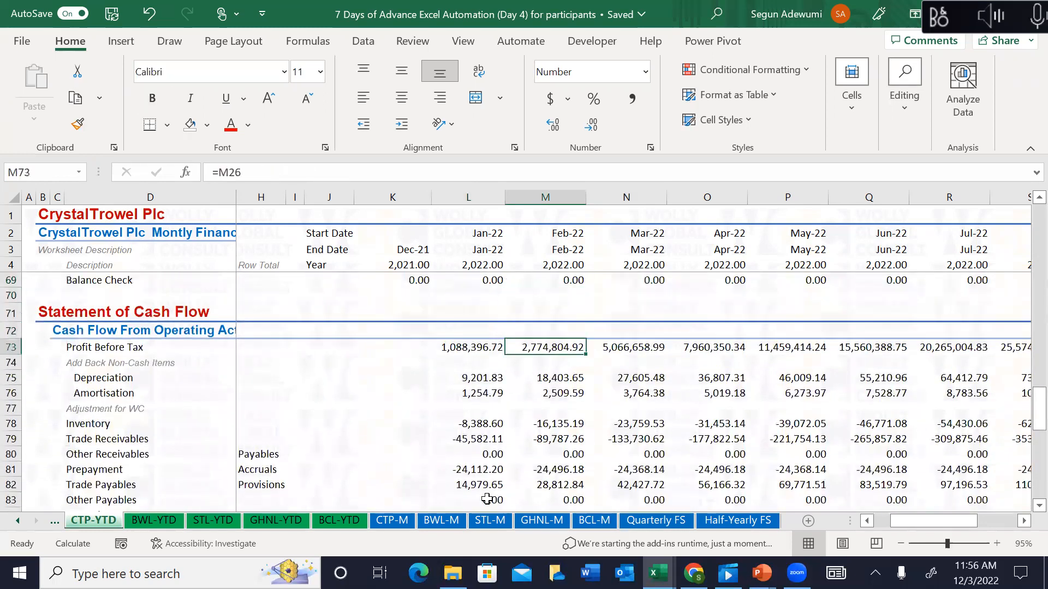
key("Up")
key("Up")
key("Up")
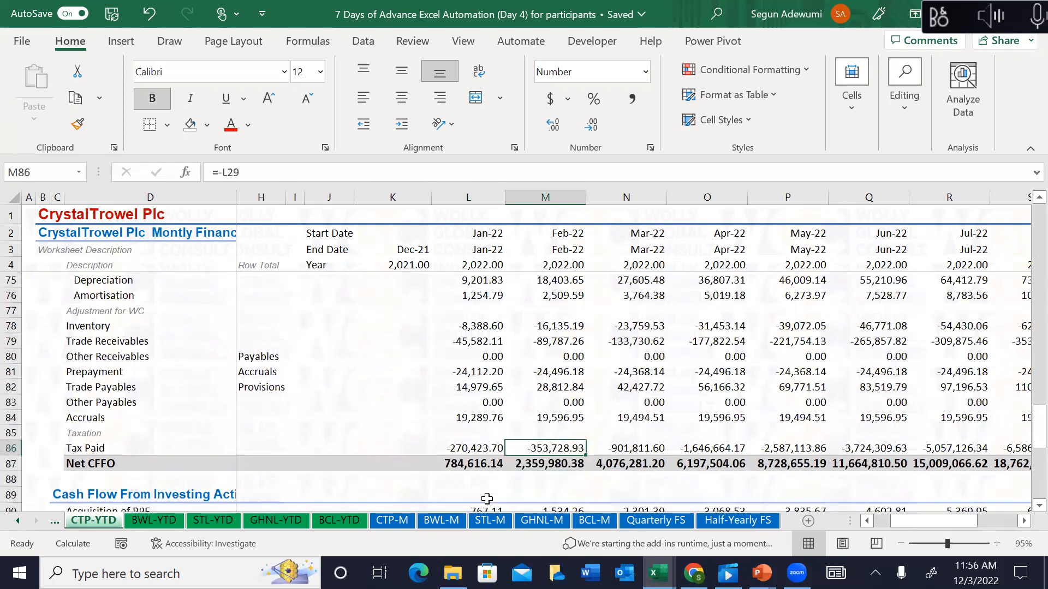
Step: Set M86 to =SUM(CTP-M!K29:L29), giving Tax Paid 624,152.63, and check February's Difference
type("=")
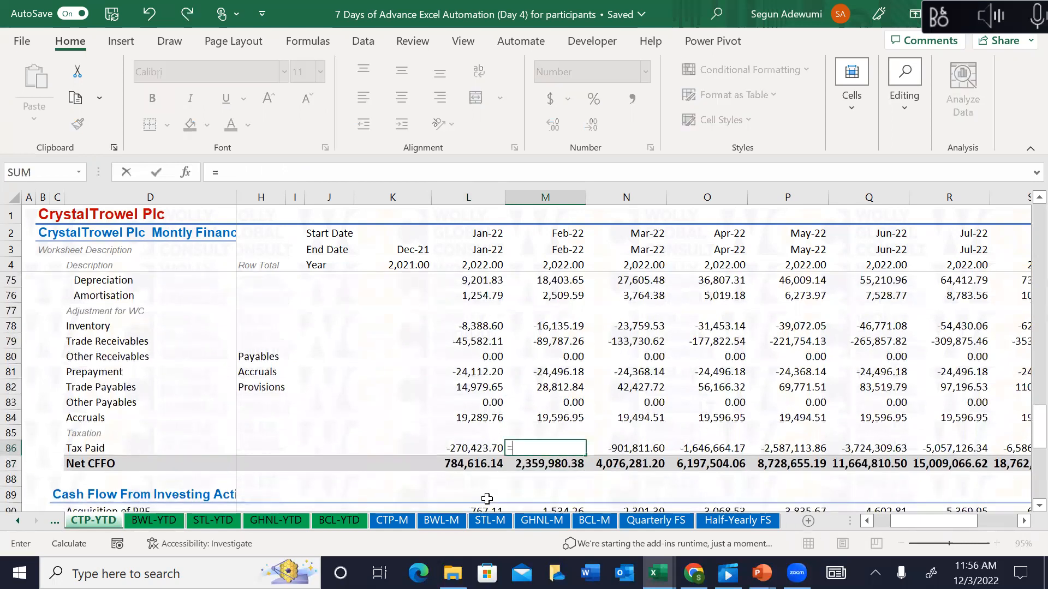
type("sum(")
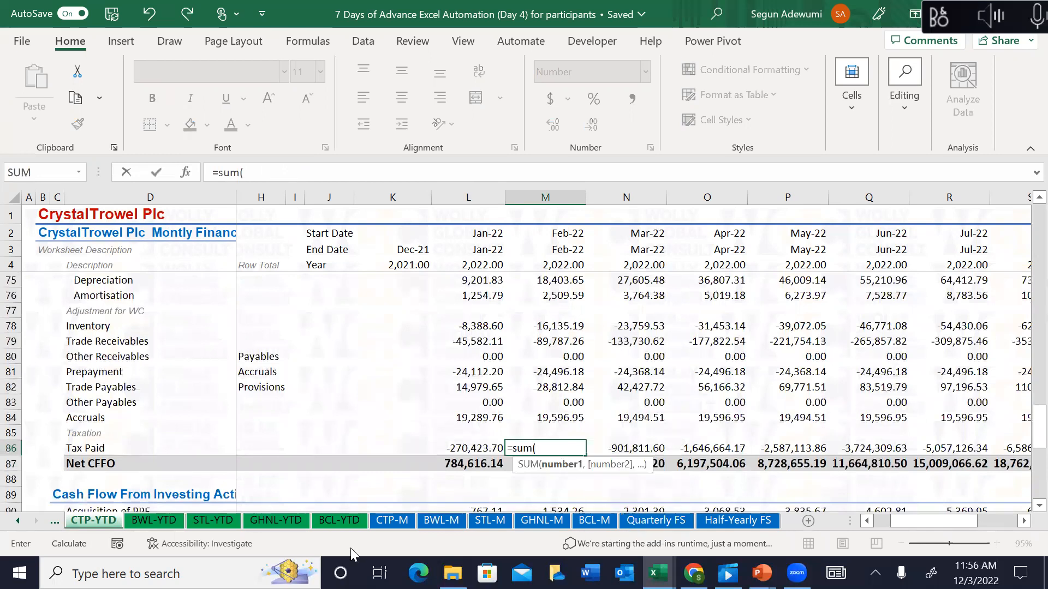
left_click(393, 521)
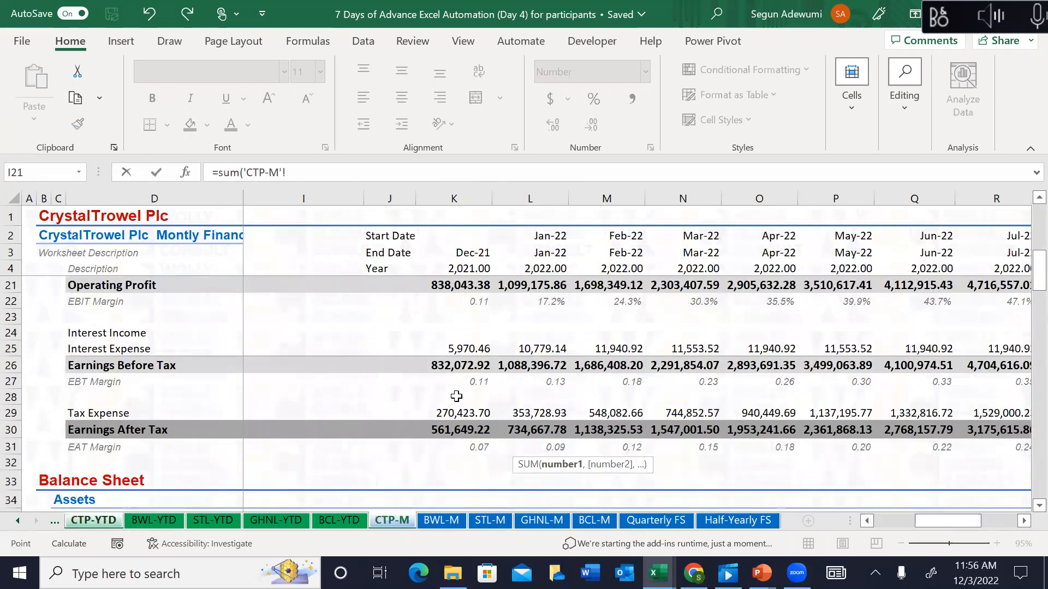
left_click_drag(460, 410, 538, 415)
key("Return")
key("Return")
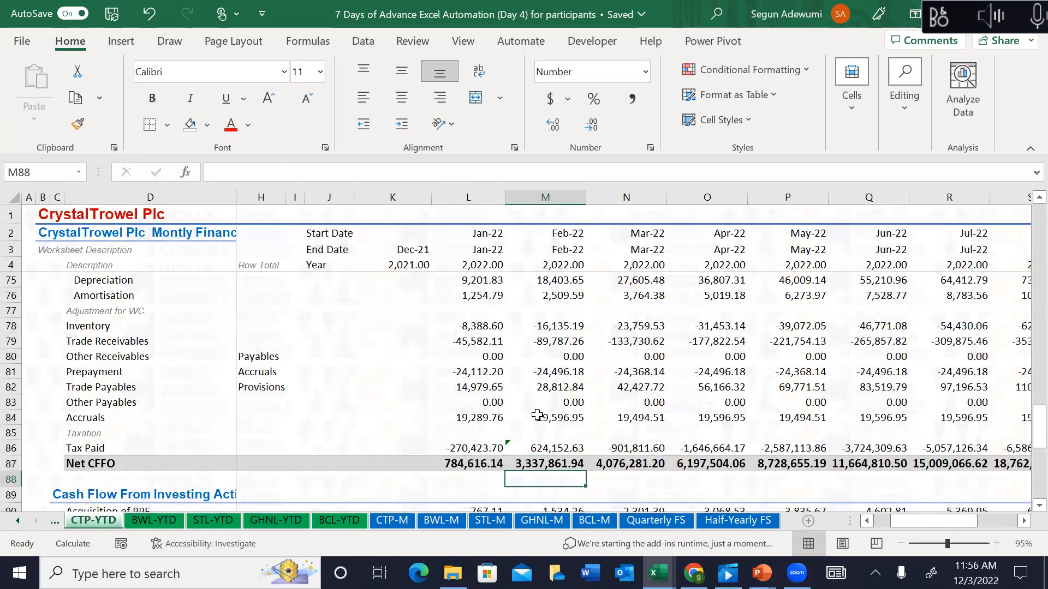
key("Down")
key("Down")
key("Down")
key("Down")
key("Down")
key("Down")
key("Down")
key("Down")
key("Down")
key("Down")
key("Down")
key("Down")
key("Down")
key("Down")
key("Down")
key("Down")
key("Down")
key("Down")
key("Down")
key("Down")
key("Down")
key("Down")
key("Up")
key("Up")
key("Up")
key("Up")
key("Up")
key("Up")
key("Up")
key("Up")
key("Down")
key("Down")
key("Down")
key("Up")
key("Up")
key("Up")
key("Up")
key("Up")
key("Up")
key("Up")
key("Up")
key("Down")
key("Down")
key("Down")
key("Down")
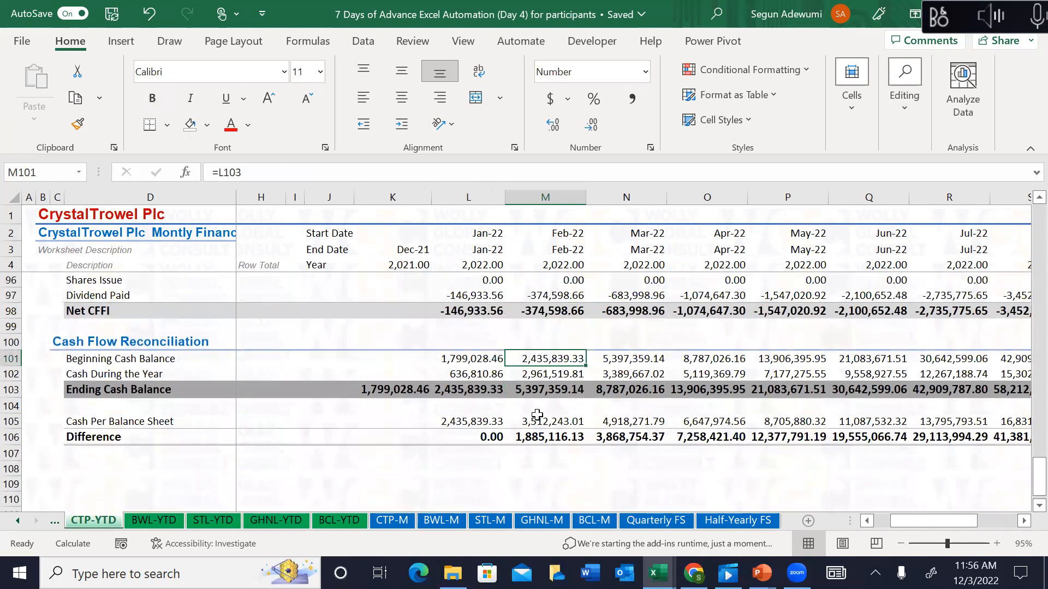
Step: Change Jan-22 Beginning Cash Balance to =$K$103 and extend it across every month
key("Left")
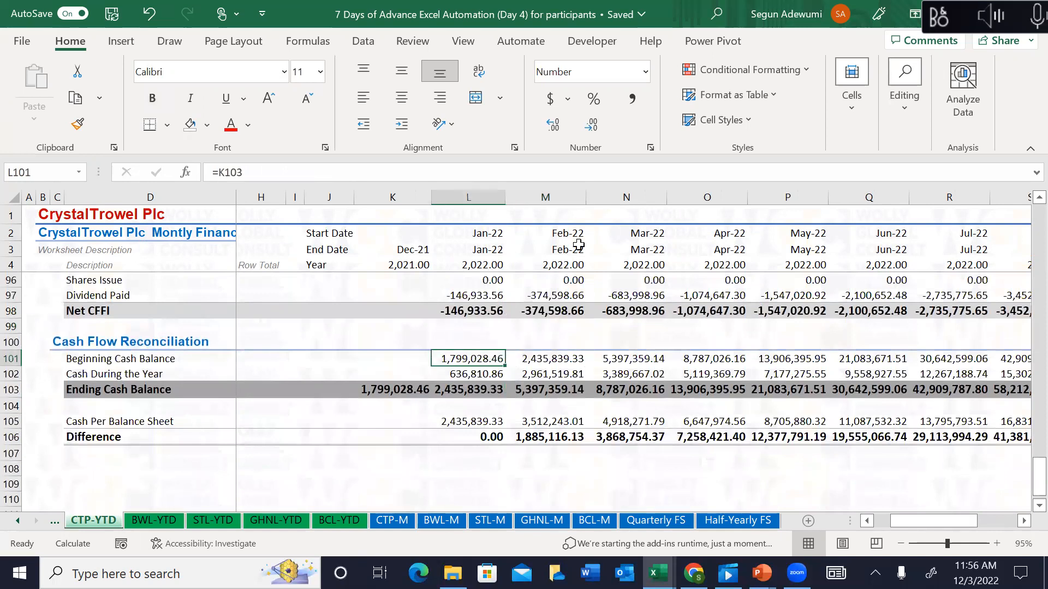
left_click(265, 170)
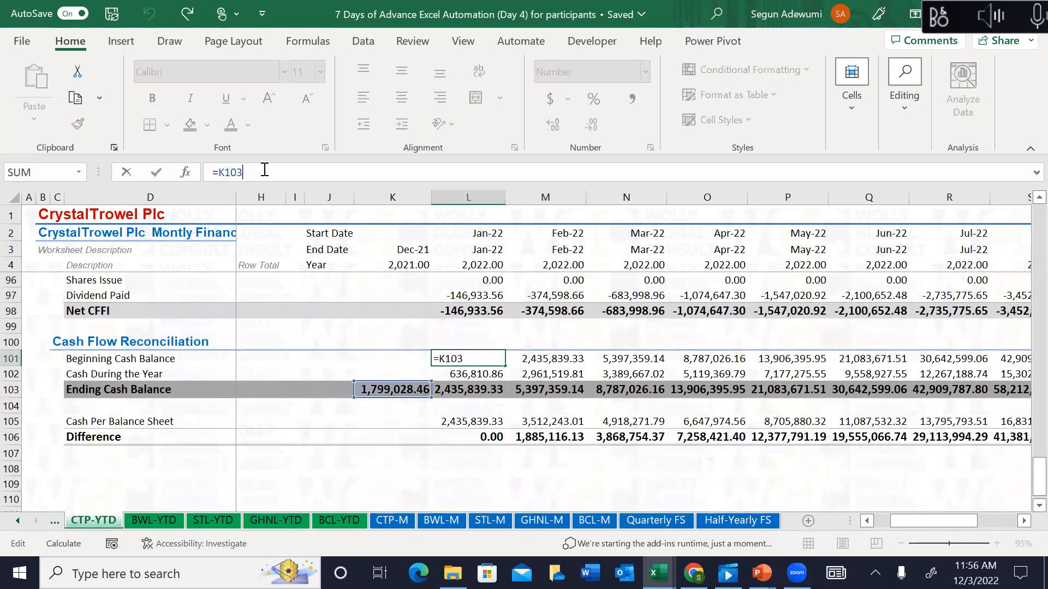
key("F4")
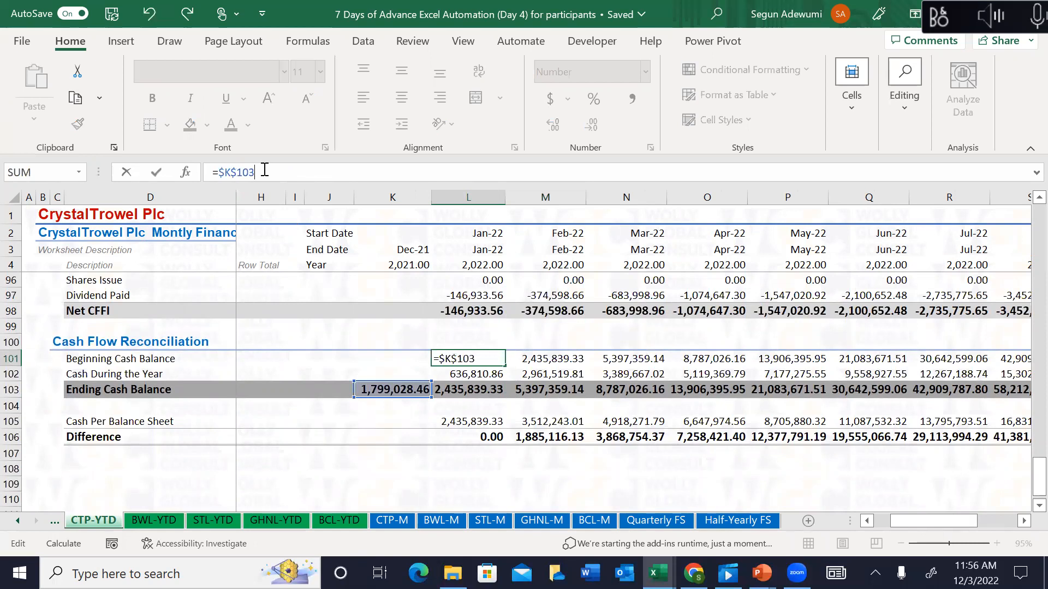
key("Return")
key("Up")
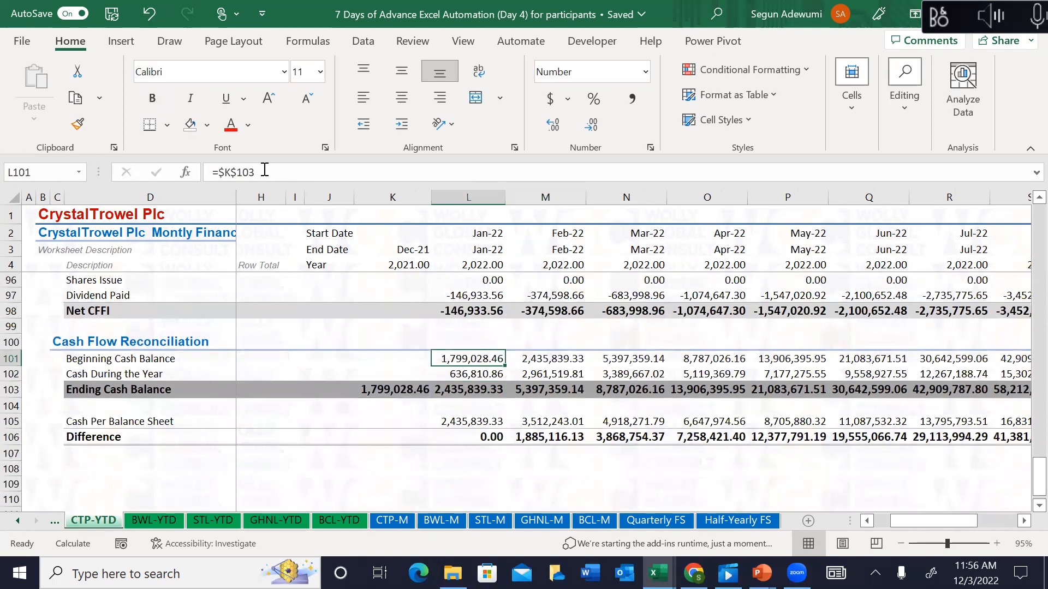
key("ctrl+shift+Right")
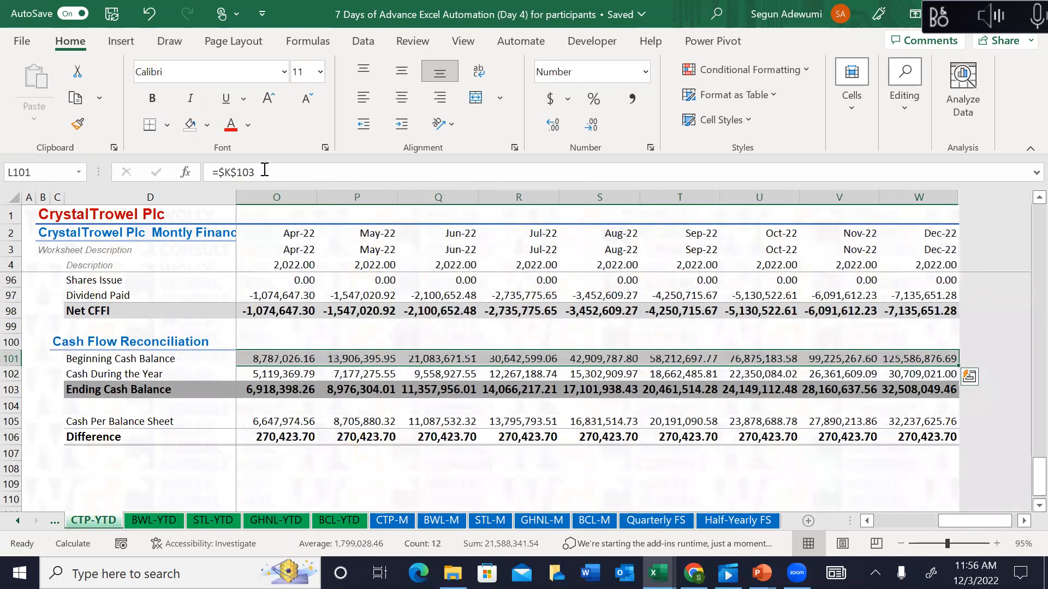
Step: Check February's Difference of 1,248,305.26 and revisit the Feb-22 and Mar-22 Tax Paid formulas
key("Down")
key("Down")
key("Down")
key("Down")
key("Down")
key("Left")
key("Left")
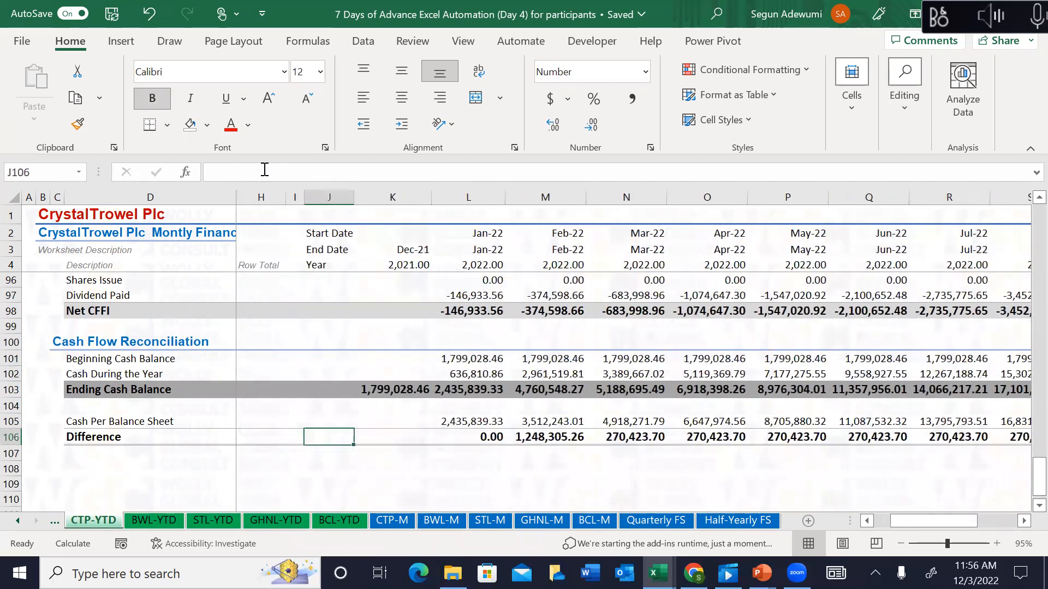
key("Right")
key("Right")
key("Right")
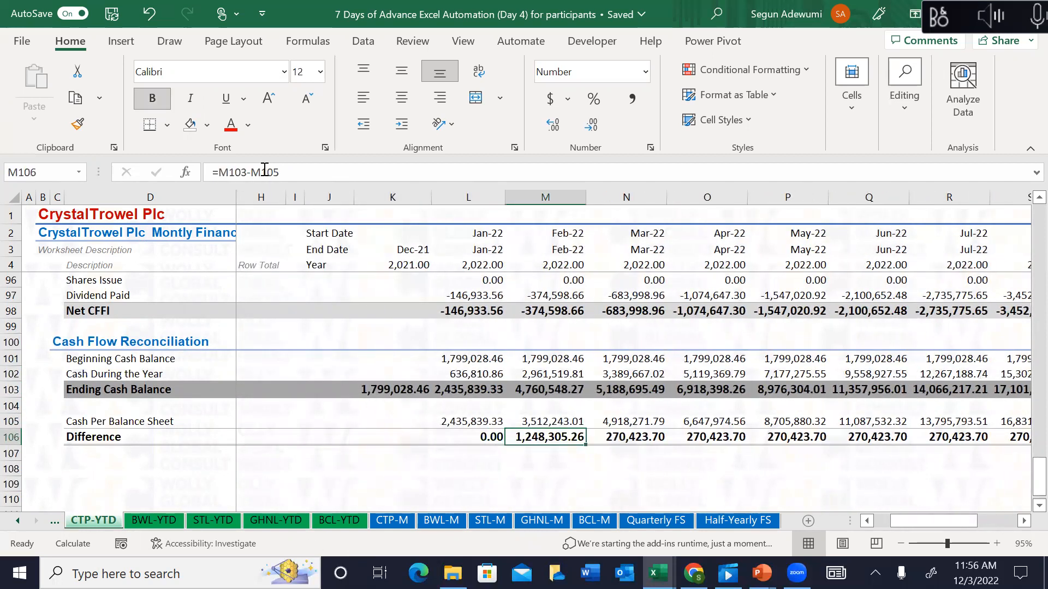
key("Up")
key("Up")
key("Up")
key("Up")
key("Up")
key("Up")
key("Up")
key("Up")
key("Up")
key("Up")
key("Up")
key("Up")
key("Up")
key("Up")
key("Up")
key("Up")
key("Up")
key("Up")
key("Up")
key("Up")
key("Up")
key("Up")
key("Up")
key("Up")
key("Up")
key("Up")
key("Up")
key("Up")
key("Up")
key("Up")
key("Up")
key("Up")
key("Up")
key("Up")
key("Up")
key("Up")
key("Down")
key("Down")
key("Down")
key("Down")
key("Down")
key("Down")
key("Down")
key("Down")
key("Down")
key("Down")
key("Down")
key("Down")
key("Down")
key("Down")
key("Down")
key("Down")
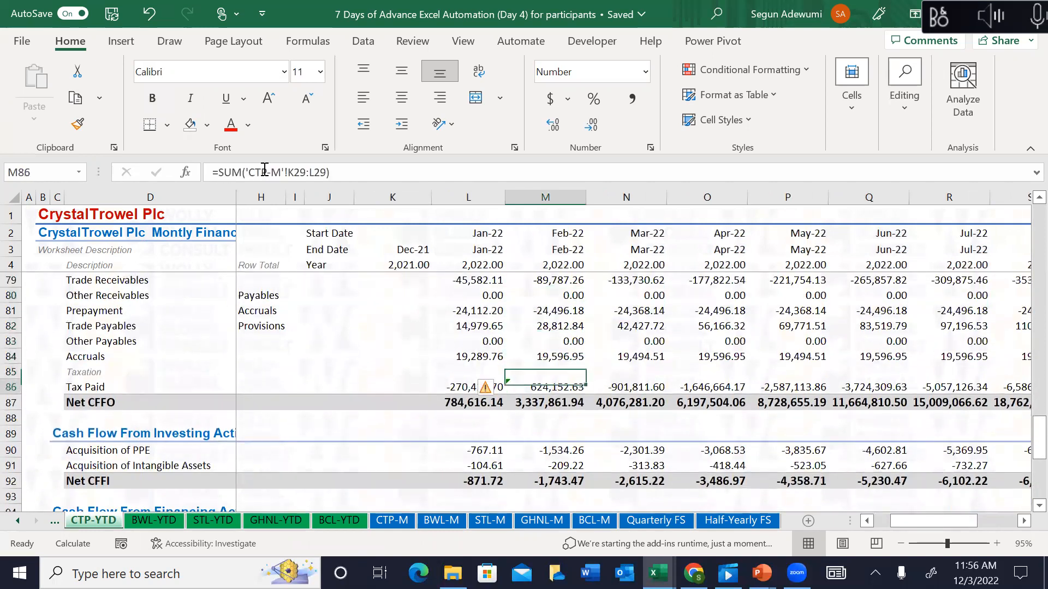
key("Right")
Step: Copy the Mar-22 Tax Paid formula back into Feb-22 and review the Feb-22 reconciliation rows
key("ctrl+c")
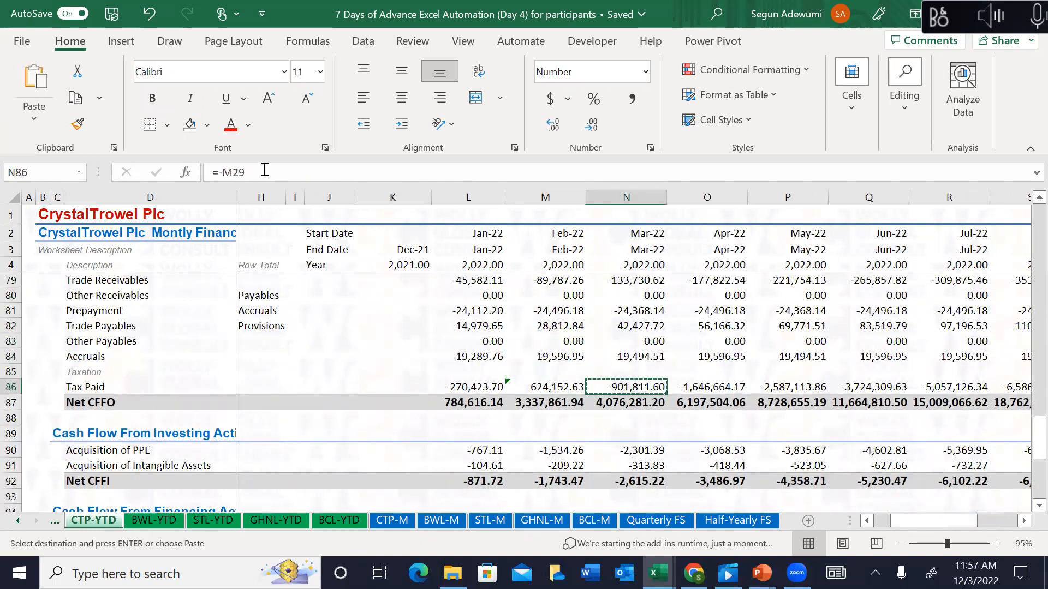
key("Left")
key("ctrl+v")
key("Escape")
key("Down")
key("Down")
key("Down")
key("Down")
key("Down")
key("Down")
key("Down")
key("Down")
key("Down")
key("Down")
key("Down")
key("Down")
key("Down")
key("Down")
key("Down")
key("Down")
key("Down")
key("Down")
key("Down")
key("Down")
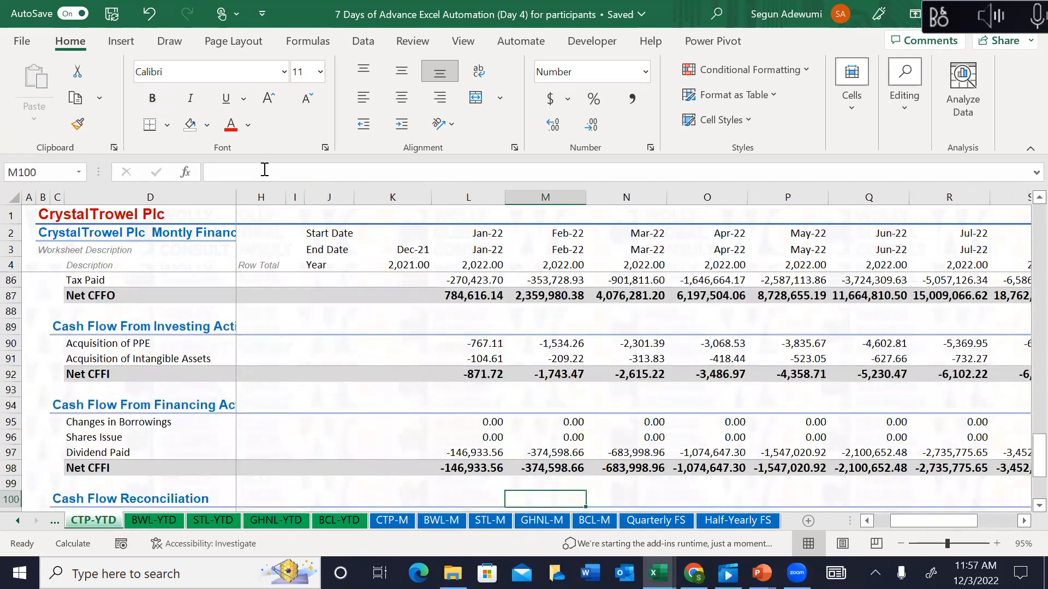
key("Up")
key("Up")
key("Up")
key("Up")
key("Up")
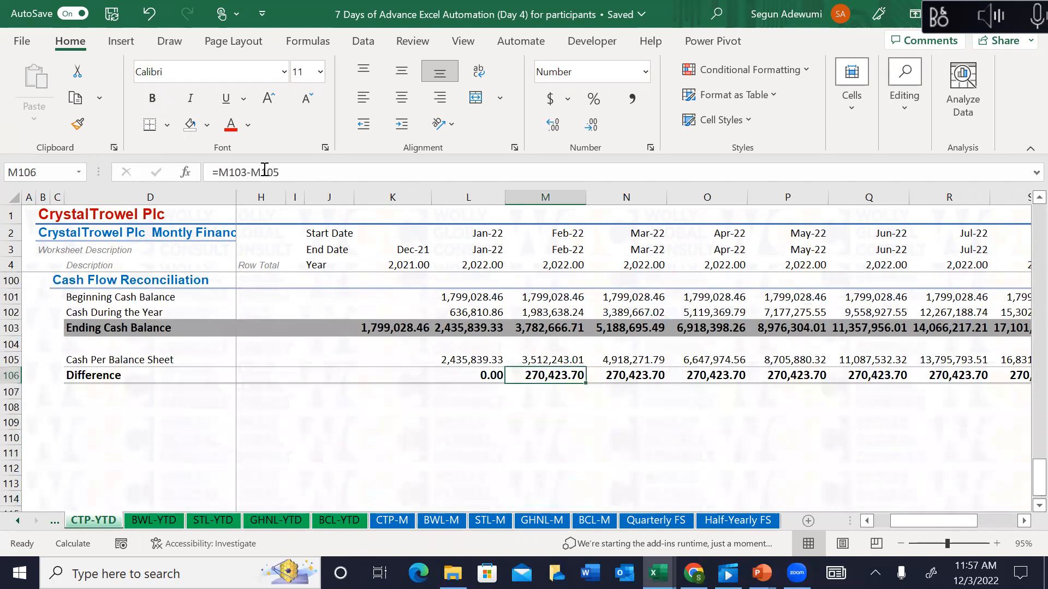
key("Up")
key("Down")
key("Up")
key("Up")
key("Up")
key("Up")
key("Up")
key("Up")
key("Up")
key("Up")
key("Up")
key("Up")
key("Up")
key("Up")
key("Up")
key("Up")
key("Up")
key("Up")
key("Up")
key("Up")
key("Up")
key("Up")
key("Up")
key("Up")
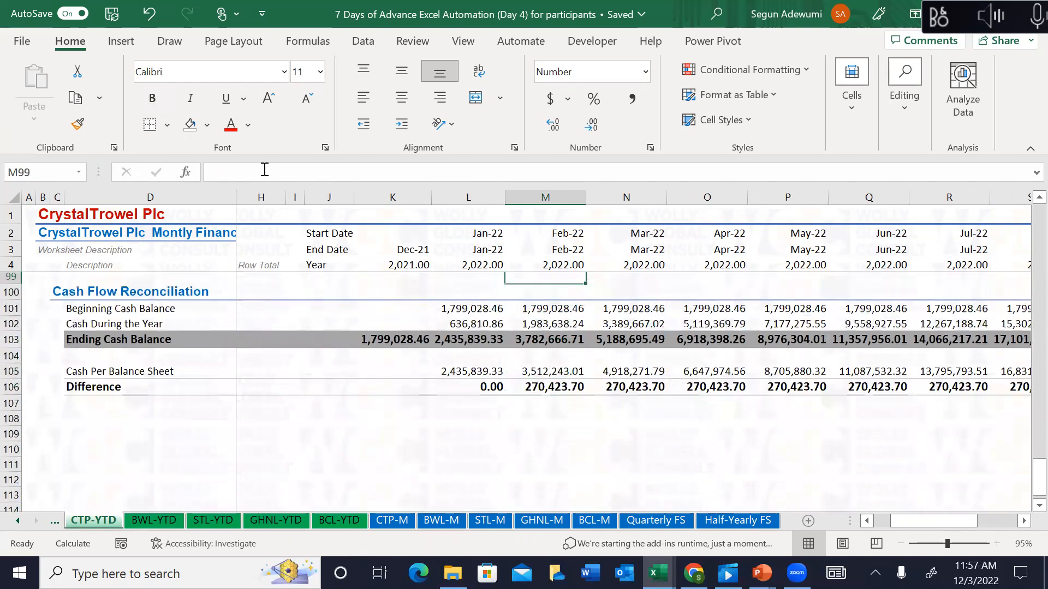
key("Down")
key("Down")
key("Down")
key("Down")
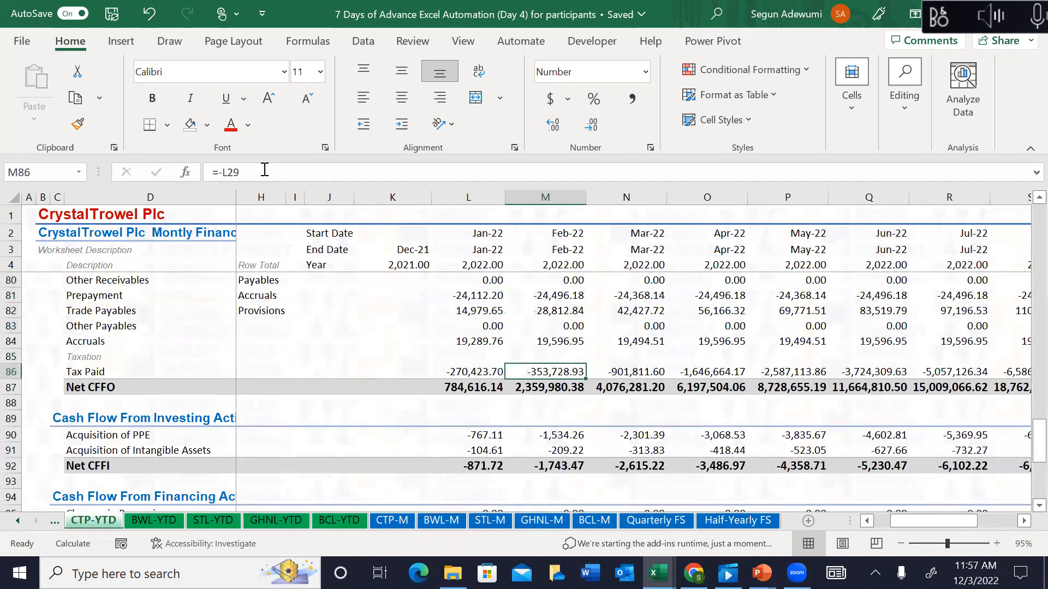
Step: Enter =-K29 as Jan-22 Tax Paid, the negated Dec-21 tax expense (-270,423.70)
type("=-")
key("Up")
key("Up")
key("Up")
key("Up")
key("Up")
key("Up")
key("Up")
key("Up")
key("Up")
key("Up")
key("Up")
key("Up")
key("Up")
key("Up")
key("Up")
key("Up")
key("Up")
key("Up")
key("Up")
key("Up")
key("Up")
key("Up")
key("Up")
key("Up")
key("Up")
key("Up")
key("Up")
key("Up")
key("Up")
key("Up")
key("Up")
key("Up")
key("Up")
key("Up")
key("Up")
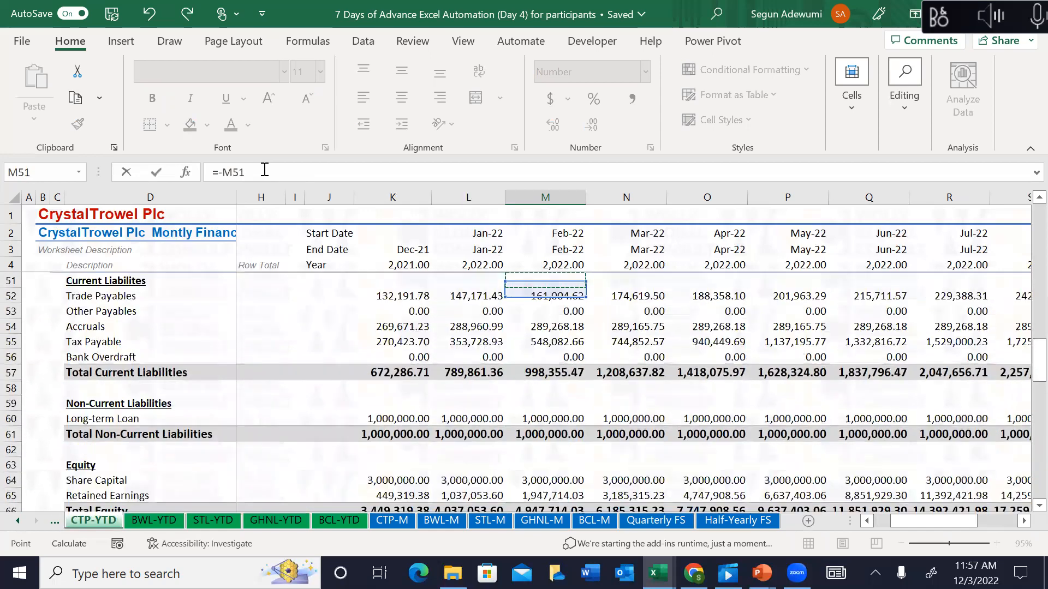
key("Up")
key("Up")
key("Up")
key("Up")
key("Up")
key("Up")
key("Up")
key("Up")
key("Up")
key("Up")
key("Up")
key("Up")
key("Up")
key("Up")
key("Up")
key("Up")
key("Up")
key("Up")
key("Up")
key("Up")
key("Up")
key("Up")
key("Up")
key("Up")
key("Up")
key("Down")
key("Down")
key("Down")
key("Left")
key("Left")
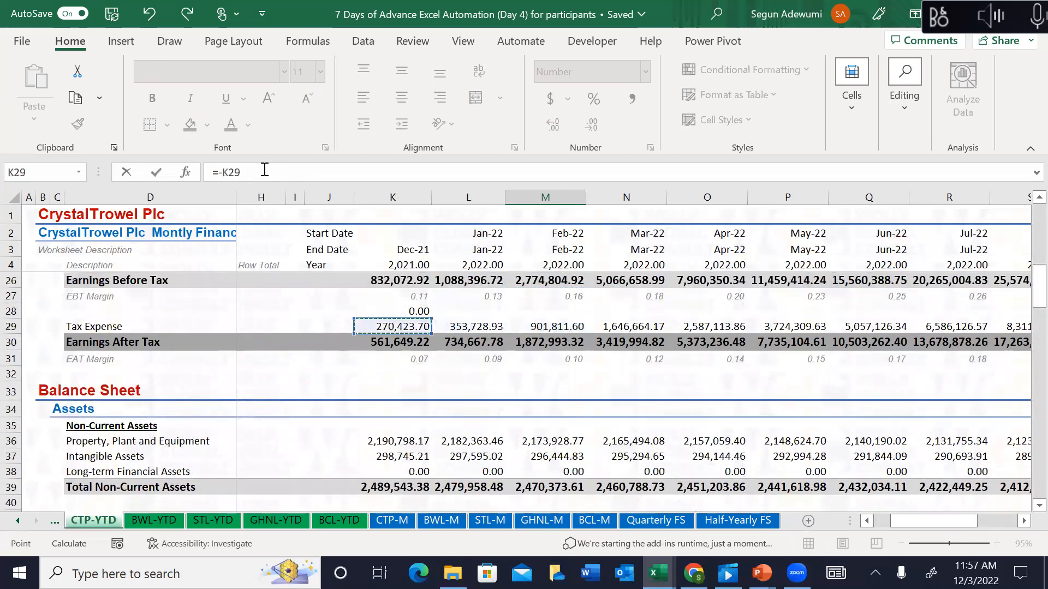
key("Tab")
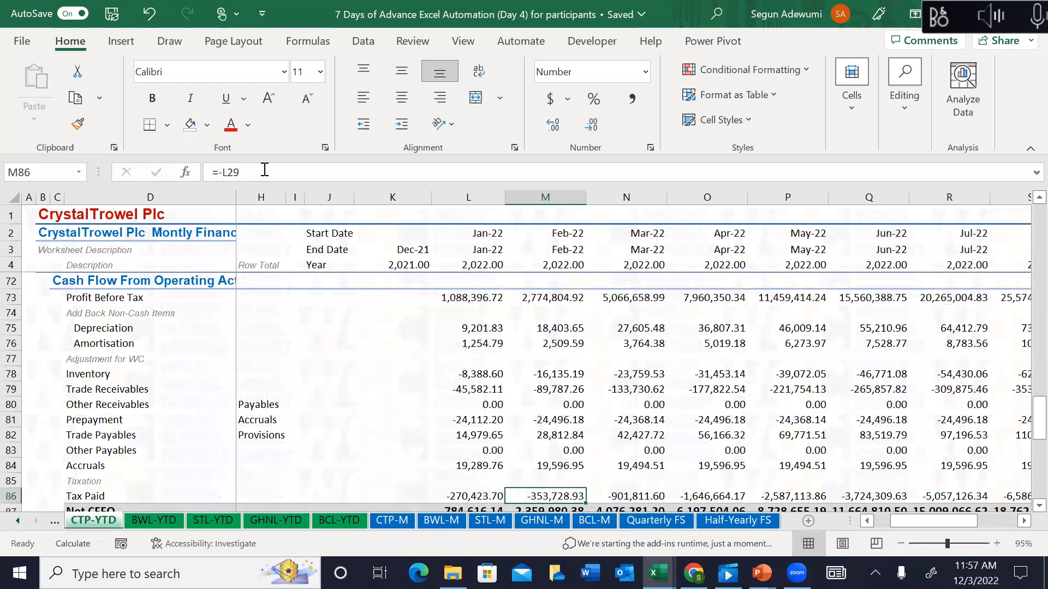
Step: Review the Jan-22 Tax Paid and Net CFFO figures beneath it
key("Left")
key("Down")
key("Down")
key("Up")
key("Up")
key("Down")
key("Down")
key("Down")
key("Down")
key("Down")
key("Down")
key("Up")
key("Up")
key("Up")
key("Up")
key("Up")
key("Up")
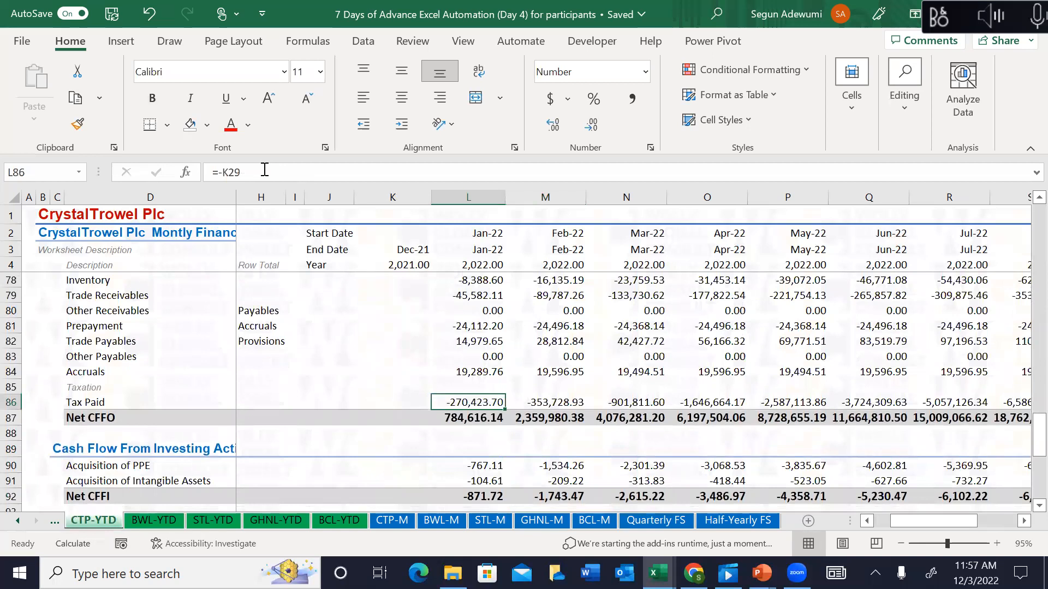
key("Right")
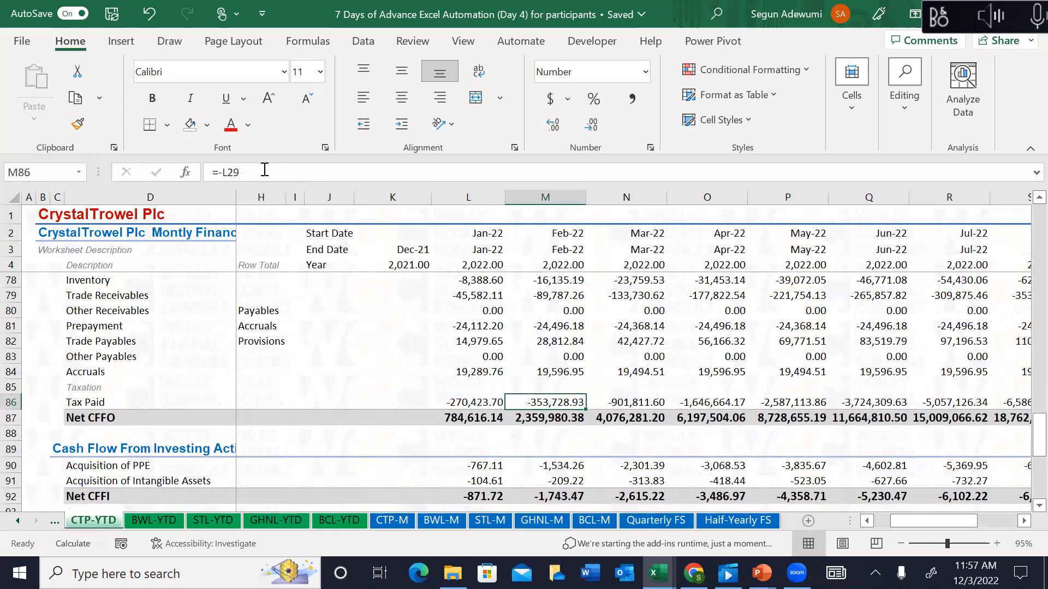
Step: Make Feb-22 Tax Paid =SUM of CTP-M tax expenses K29:M29, giving 1,172,235.30
type("=sum(")
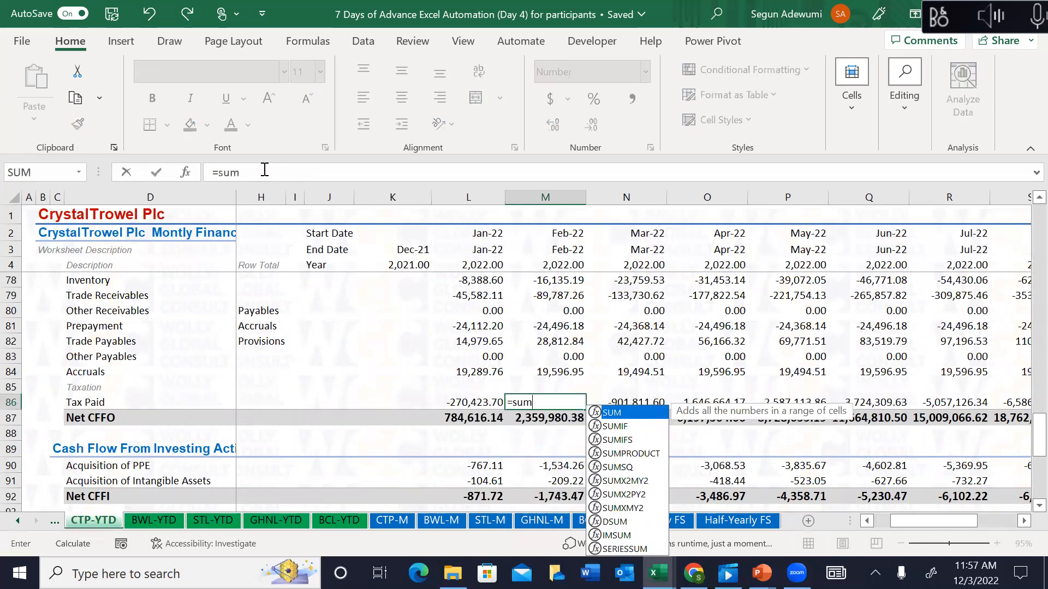
key("Up")
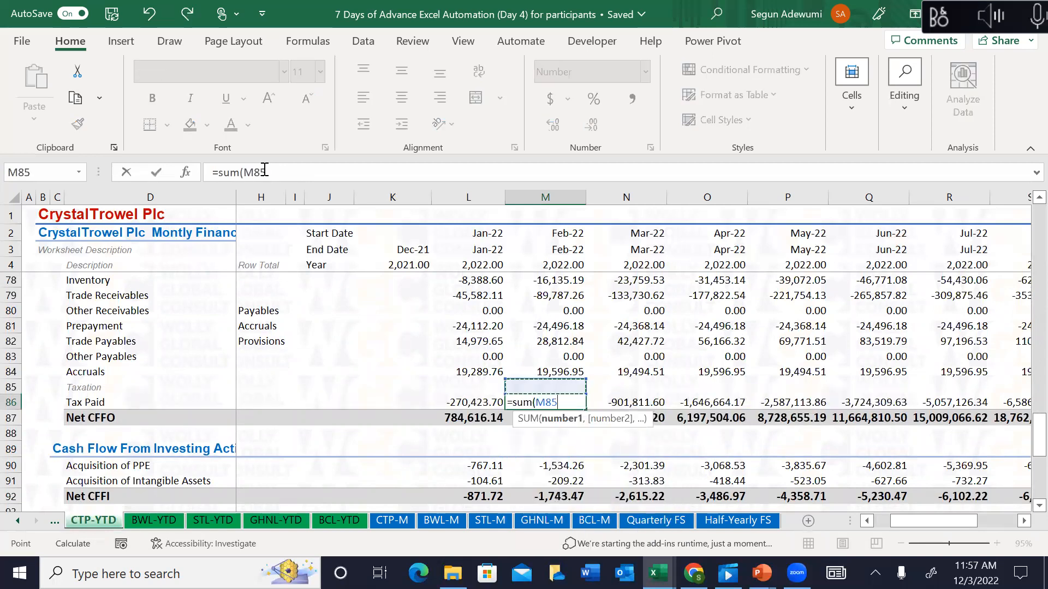
key("Up")
key("Up")
key("Up")
key("Up")
key("Up")
key("Up")
key("Up")
key("Up")
key("Up")
key("Up")
key("Up")
key("Up")
key("Up")
key("Up")
key("Up")
key("Up")
key("Up")
key("Up")
key("Up")
key("Up")
key("Up")
key("Up")
key("Up")
key("Up")
key("Up")
key("Up")
key("Up")
key("Up")
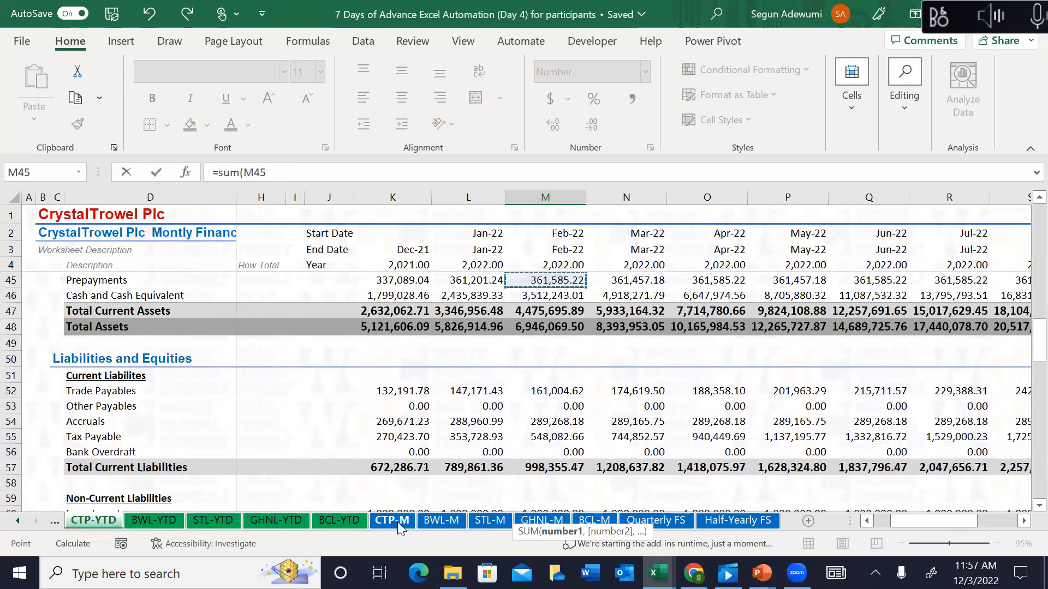
left_click(398, 522)
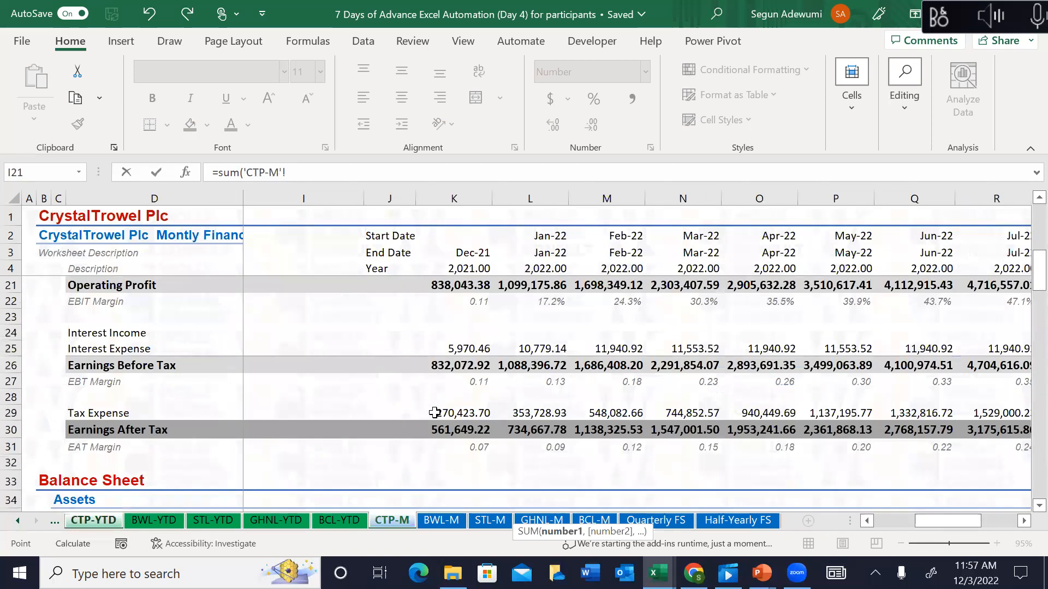
left_click_drag(438, 414, 584, 413)
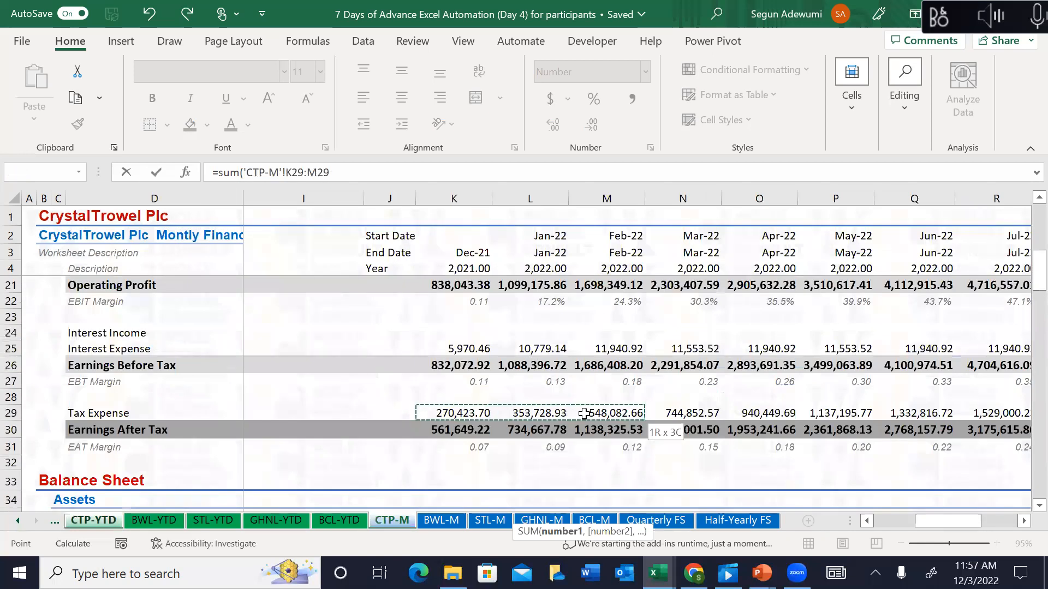
left_click(418, 169)
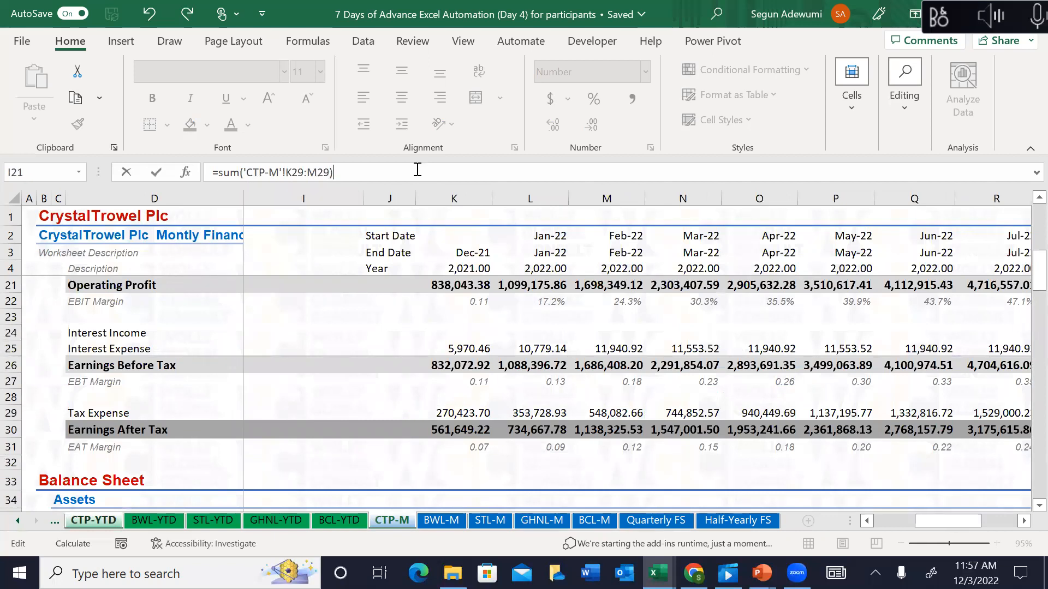
left_click(304, 174)
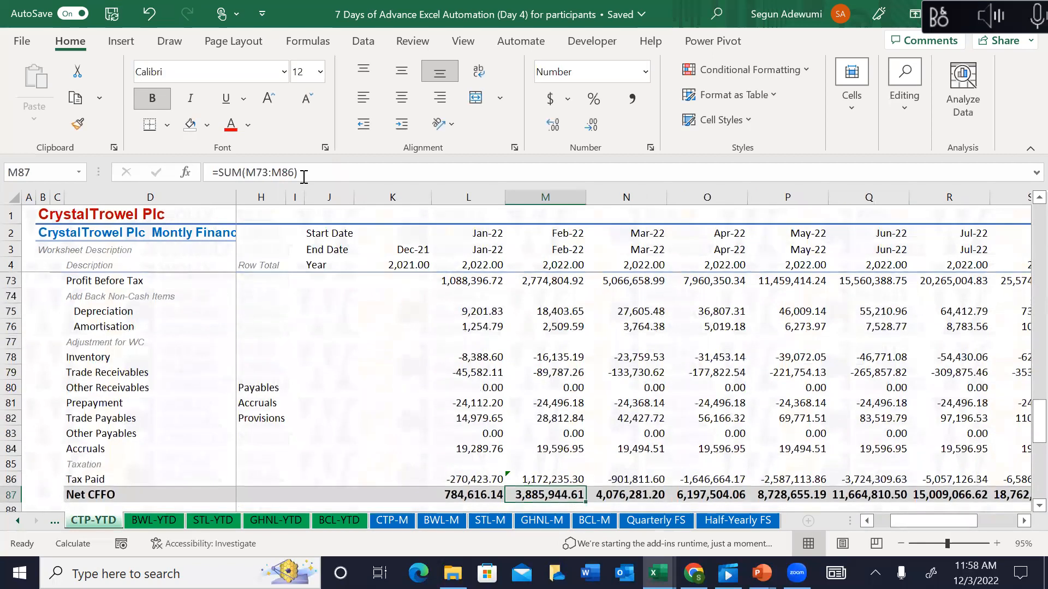
key("Down")
key("Down")
key("Down")
key("Down")
key("Down")
key("Down")
key("Down")
key("Down")
key("Down")
key("Down")
key("Down")
key("Down")
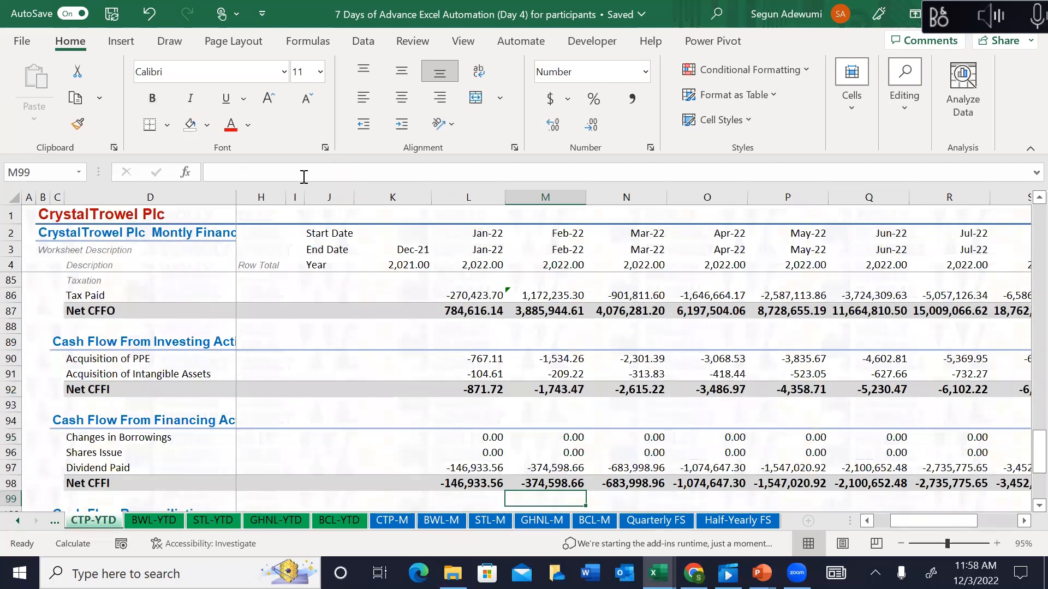
Step: Temporarily delete the Feb-22 Dividend Paid formula, then undo to restore it
key("Down")
key("Down")
key("Down")
key("Down")
key("Down")
key("Down")
key("Down")
key("Down")
key("Down")
key("Down")
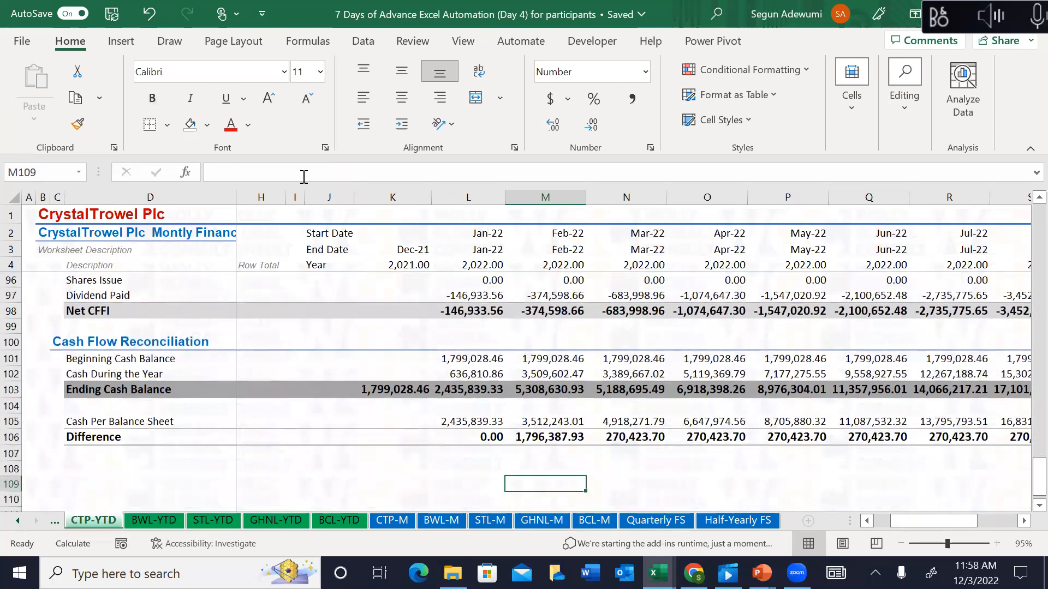
key("Up")
key("Up")
key("Up")
key("Up")
key("Up")
key("Up")
key("Up")
key("Up")
key("Up")
key("Up")
key("Up")
key("Up")
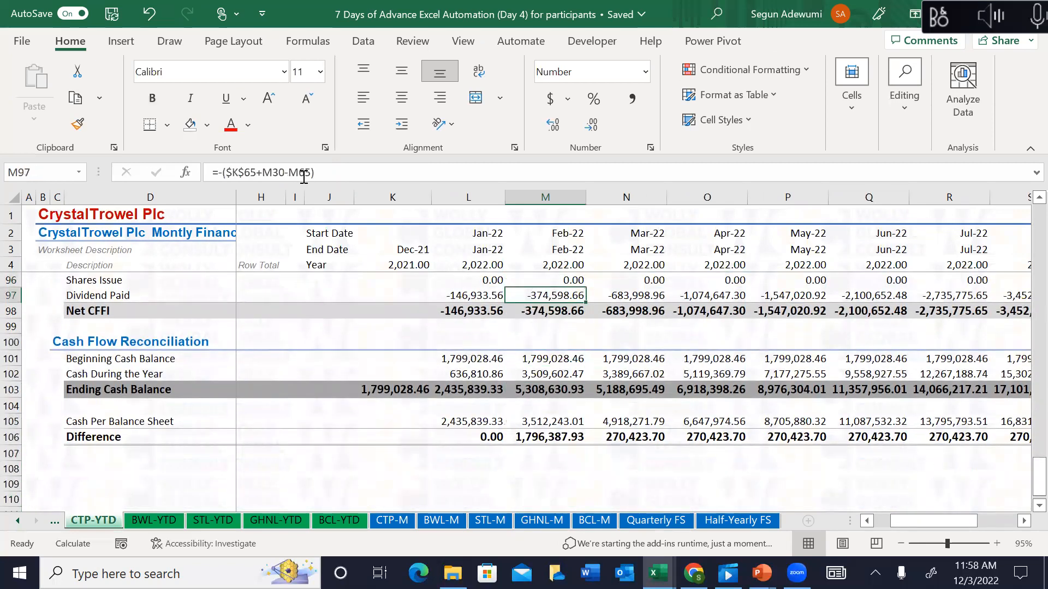
key("Delete")
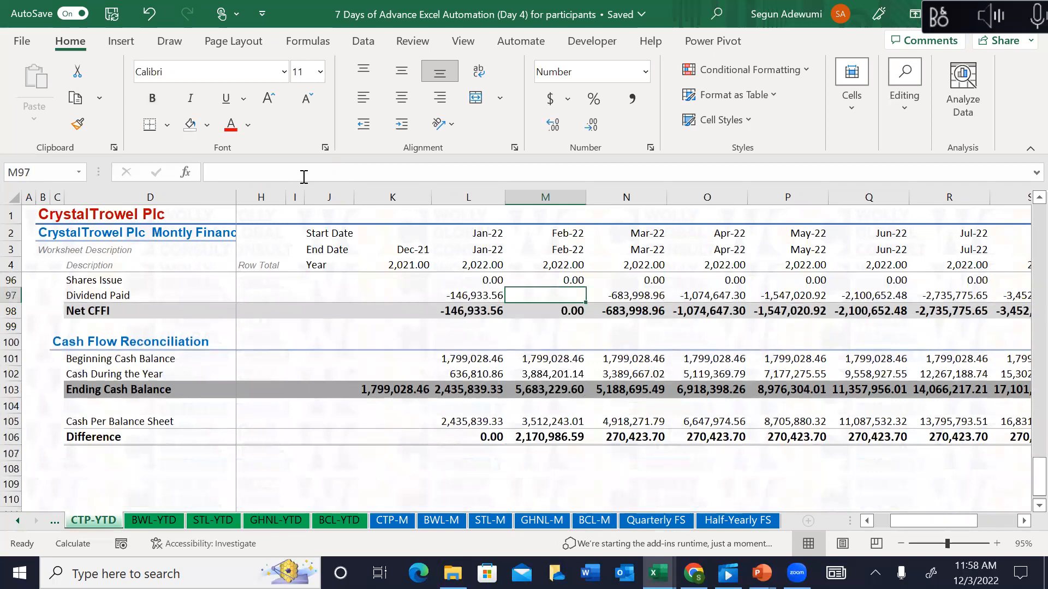
key("ctrl+z")
key("Up")
key("Up")
key("Up")
key("Up")
key("Up")
key("Up")
key("Up")
key("Up")
key("Up")
key("Up")
key("Up")
key("Up")
key("Up")
key("Up")
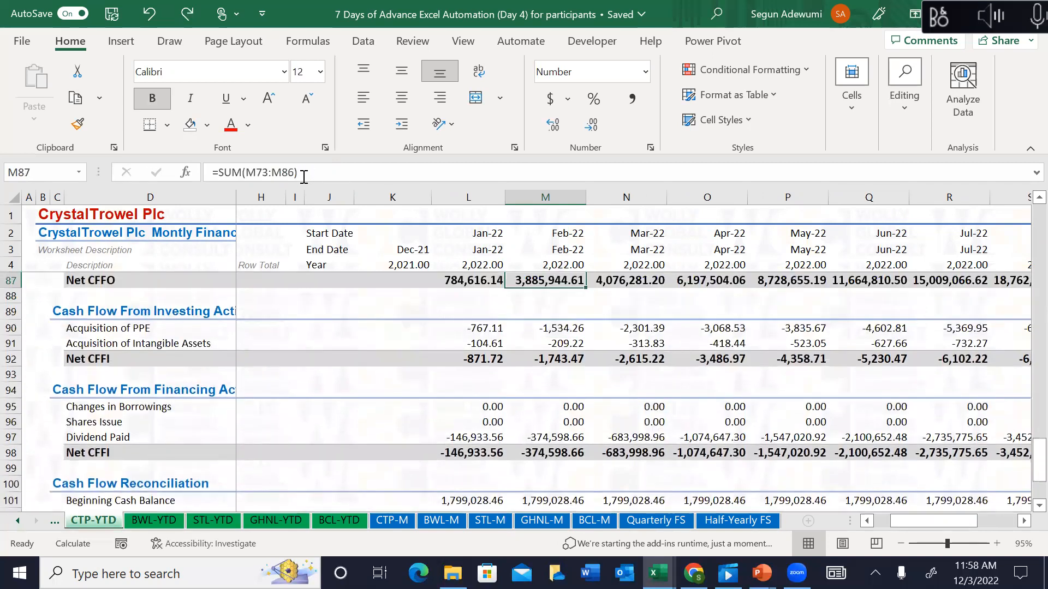
key("Down")
key("Down")
key("Down")
key("Down")
key("Down")
key("Down")
key("Down")
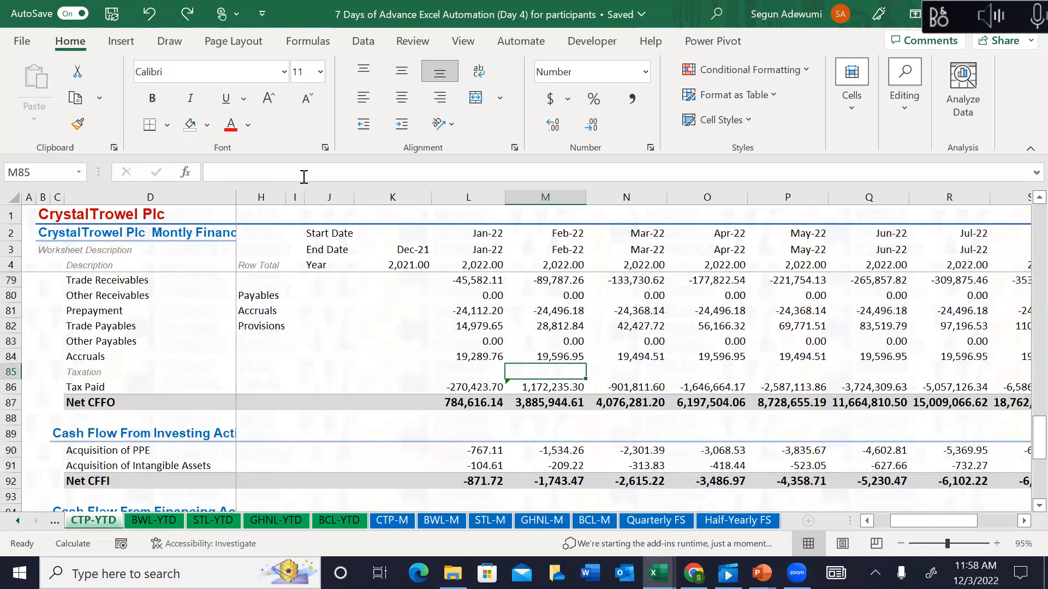
Step: Start a new Feb-22 Tax Paid formula adding Dec-21 K29 and Jan-22 L29 tax expenses
type("=")
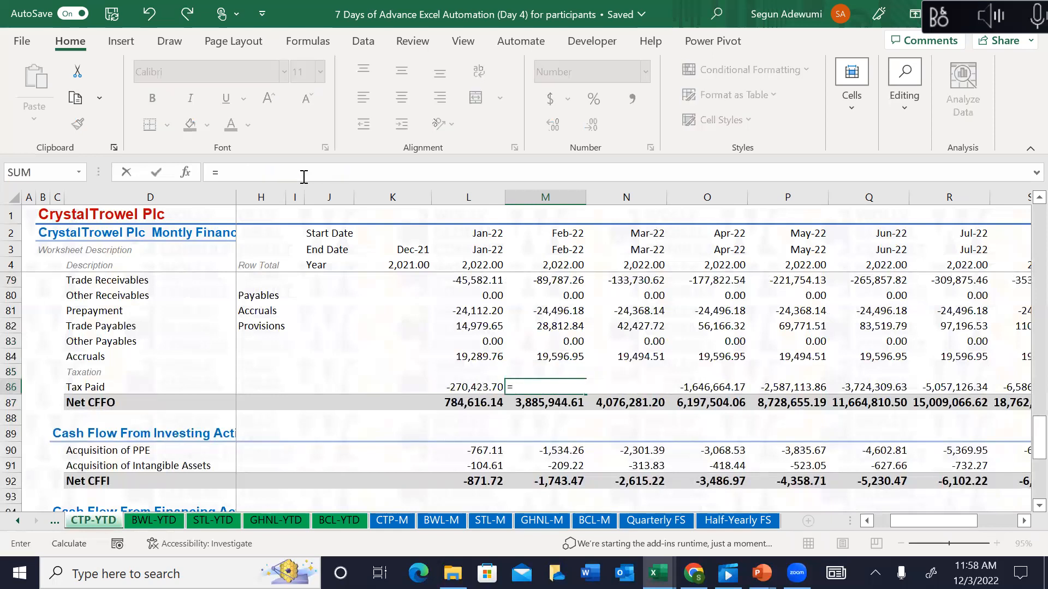
key("Up")
key("Up")
key("Up")
key("Up")
key("Up")
key("Up")
key("Up")
key("Up")
key("Up")
key("Up")
key("Up")
key("Up")
key("Up")
key("Up")
key("Up")
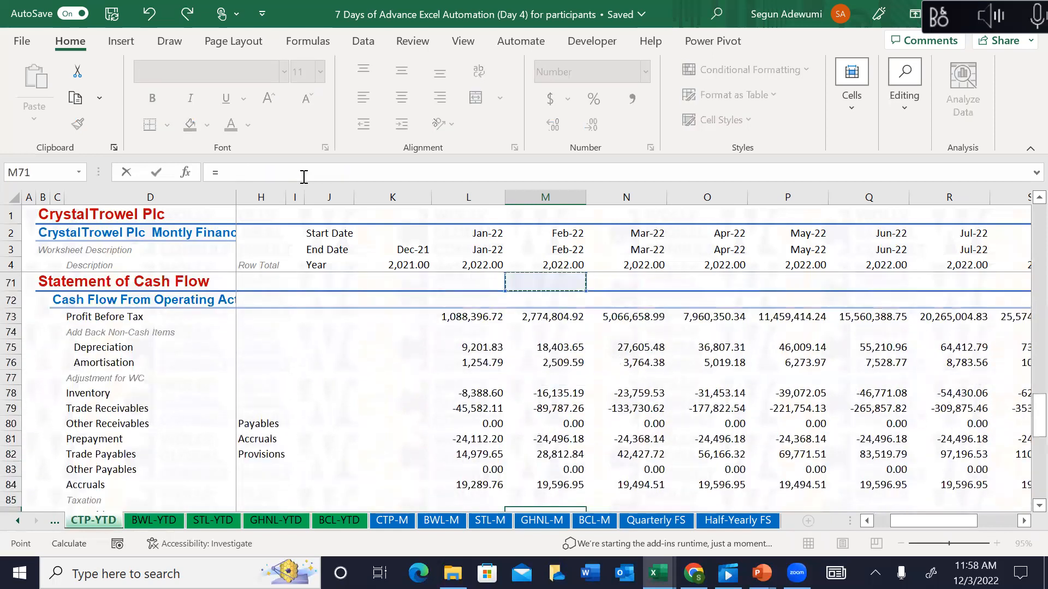
key("Up")
key("Up")
key("Up")
key("Up")
key("Up")
key("Up")
key("Up")
key("Up")
key("Up")
key("Up")
key("Up")
key("Up")
key("Up")
key("Up")
key("Up")
key("Up")
key("Up")
key("Up")
key("Up")
key("Up")
key("Up")
key("Up")
key("Up")
key("Up")
key("Up")
key("Up")
key("Up")
key("Up")
key("Up")
key("Up")
key("Up")
key("Up")
key("Up")
key("Up")
key("Up")
key("Up")
key("Up")
key("Up")
key("Up")
key("Up")
key("Up")
key("Up")
key("Up")
key("Up")
key("Down")
key("Down")
key("Down")
key("Left")
key("Left")
type("+")
left_click(508, 327)
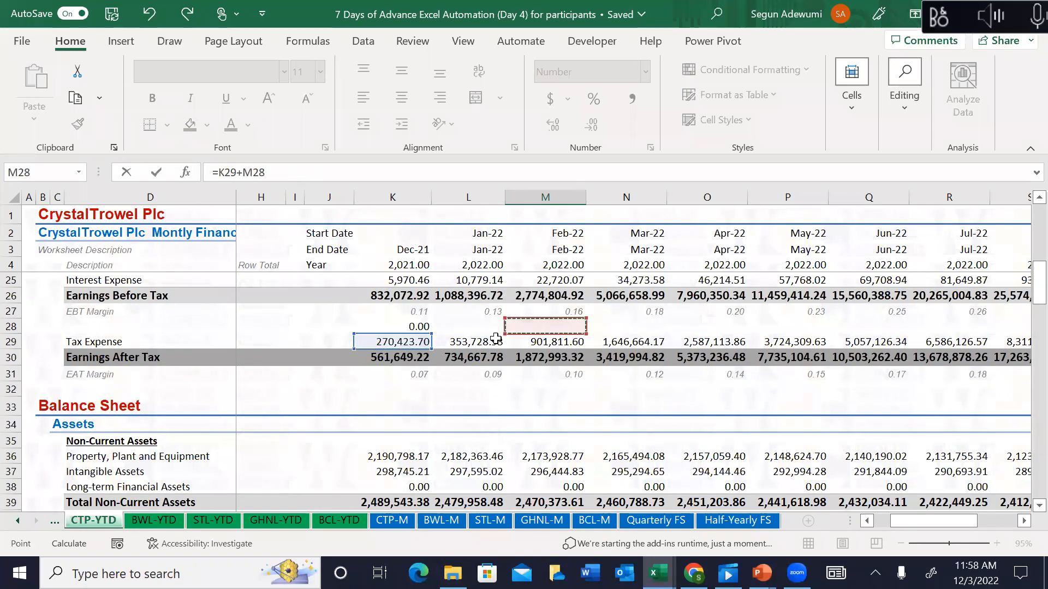
left_click(496, 339)
Step: Negate the sum as =-($K$29+L29), making the Dec-21 reference absolute
left_click(222, 172)
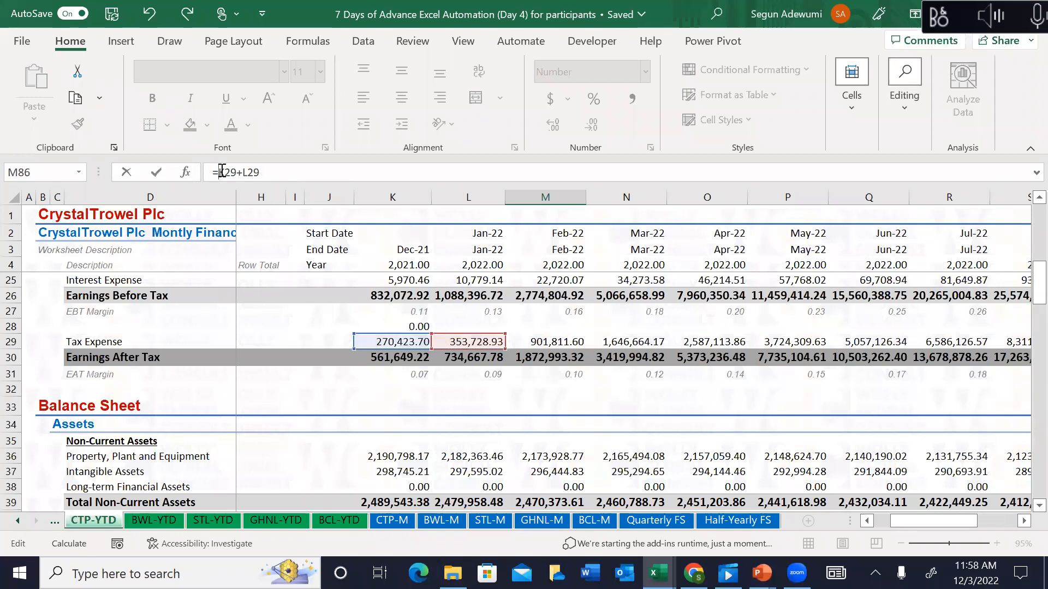
type("-(")
left_click(281, 172)
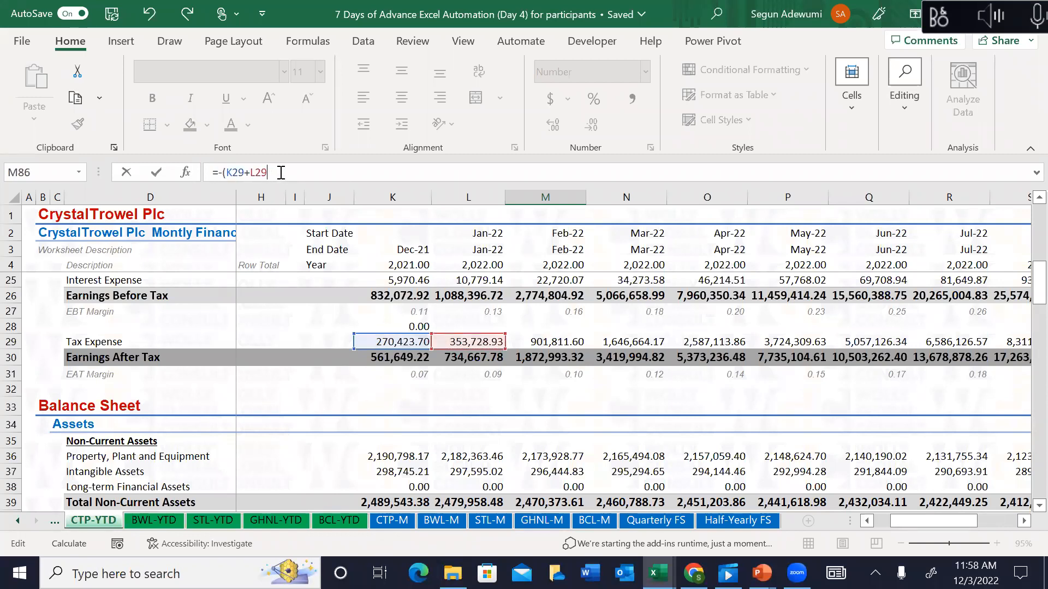
type(")")
left_click(246, 172)
key("F4")
Step: Commit the Feb-22 Tax Paid formula and check its Difference result
key("Return")
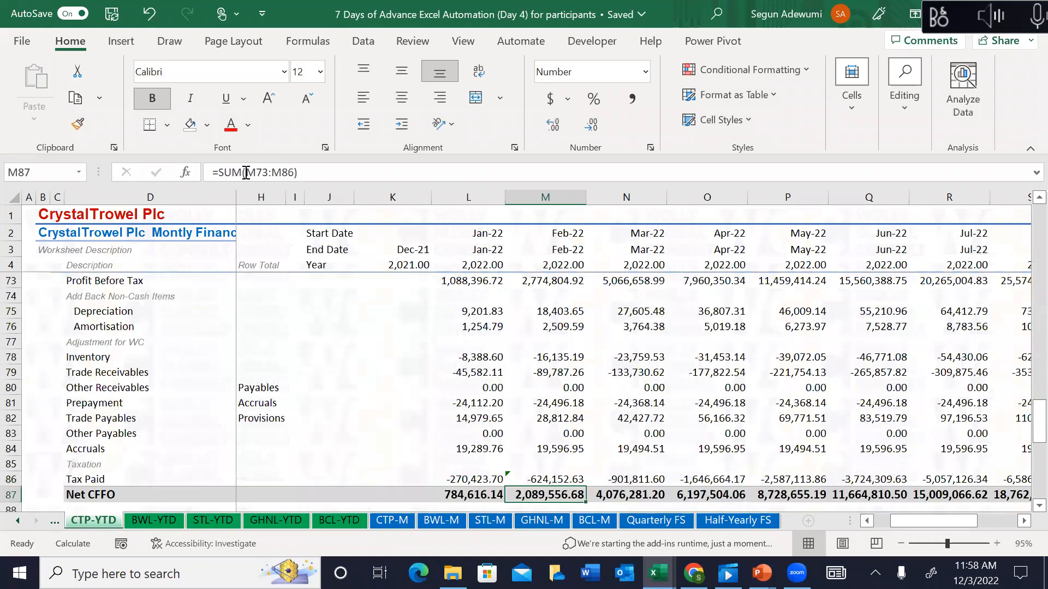
key("Down")
key("Down")
key("Down")
key("Down")
key("Down")
key("Down")
key("Down")
key("Down")
key("Down")
key("Down")
key("Down")
key("Down")
key("Down")
key("Down")
key("Down")
key("Down")
key("Down")
key("Down")
key("Down")
key("Down")
key("Down")
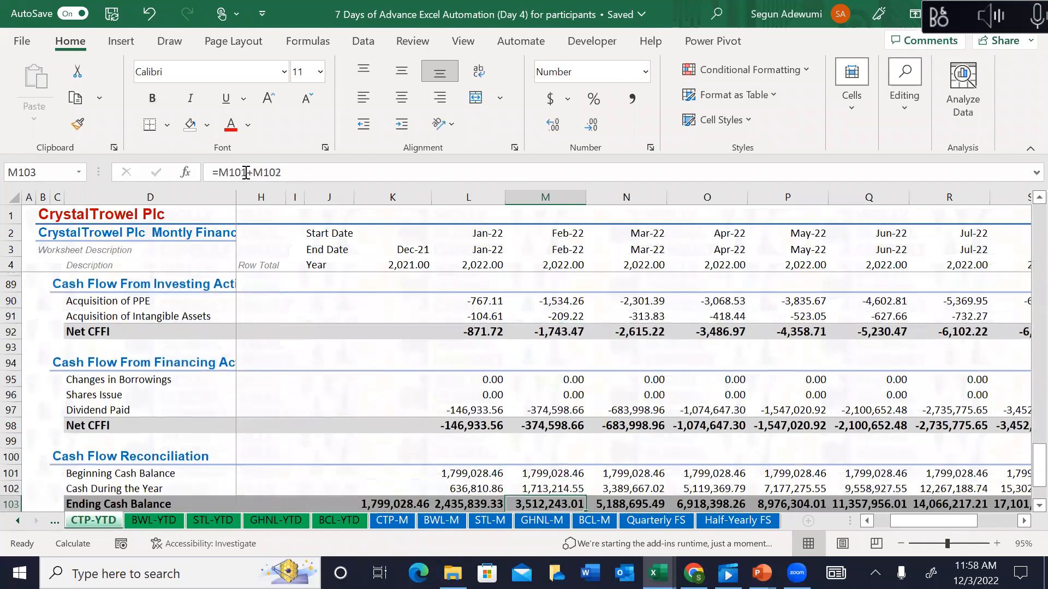
key("Up")
key("Up")
key("Up")
key("Up")
key("Up")
key("Up")
key("Up")
key("Up")
key("Up")
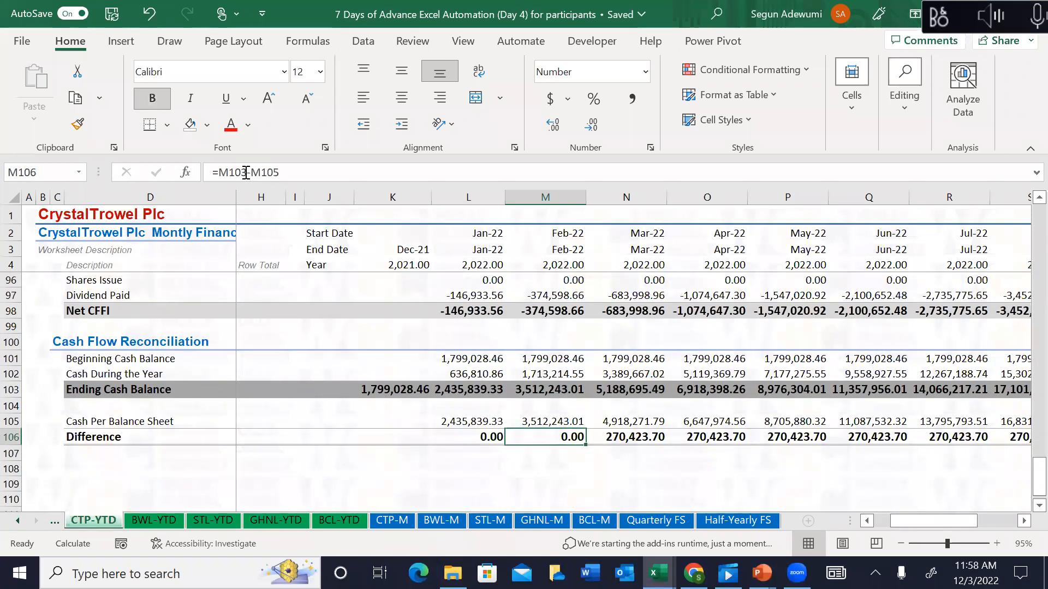
key("Up")
key("Up")
key("Up")
key("Up")
key("Up")
key("Up")
key("Up")
key("Up")
key("Up")
key("Up")
key("Up")
key("Up")
key("Up")
key("Up")
key("Up")
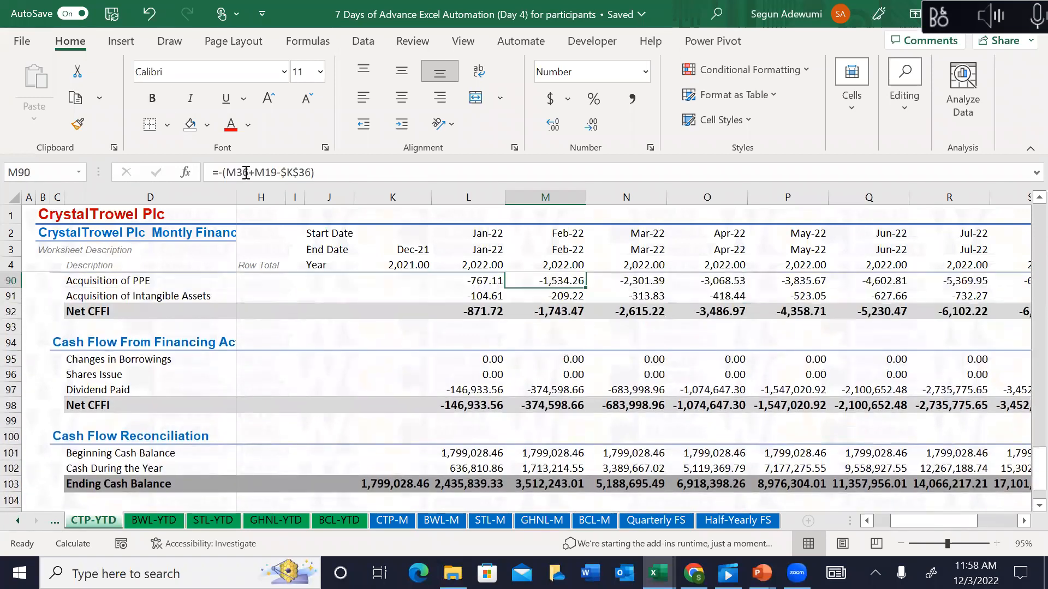
key("Up")
key("Up")
Step: Fill the Tax Paid formula from M86 right to Dec-22 and confirm Difference reads 0.00
key("Down")
key("Down")
key("Down")
key("Down")
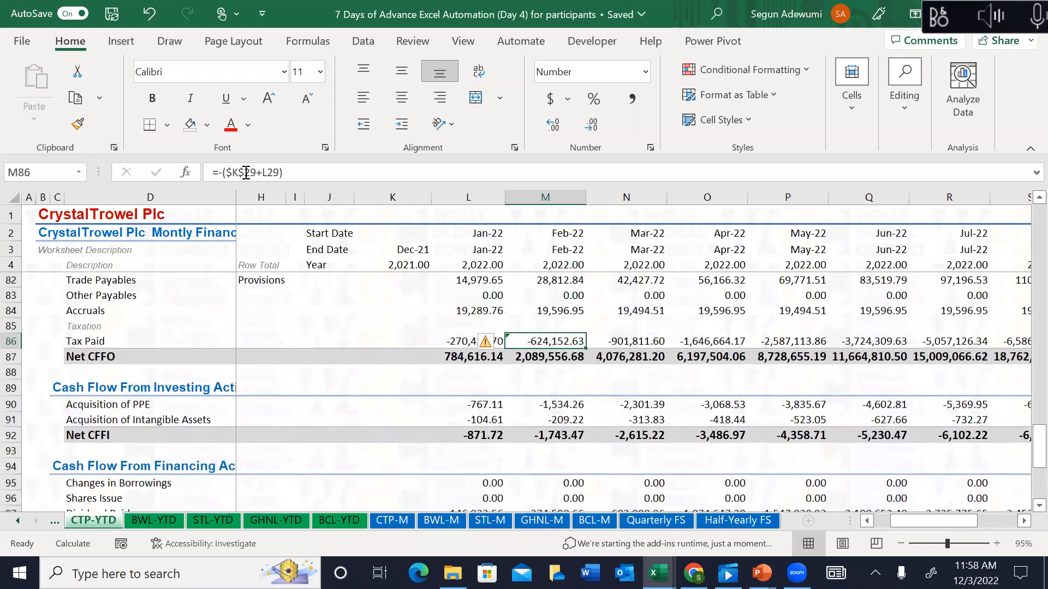
key("ctrl+shift+Right")
key("ctrl+r")
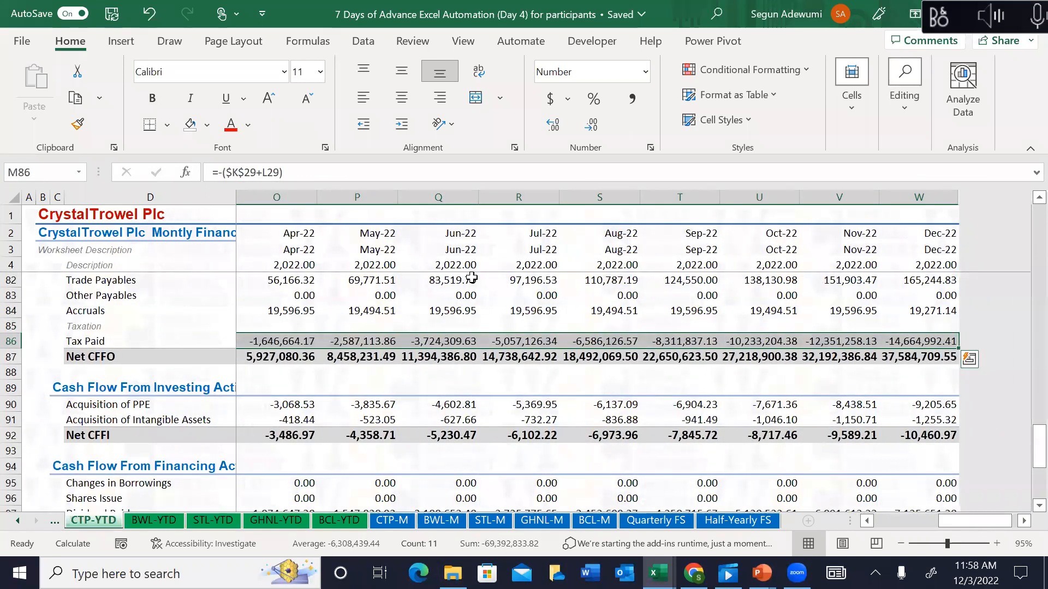
left_click(460, 417)
key("Down")
key("Down")
key("Down")
key("Down")
key("Down")
key("Down")
key("Down")
key("Down")
key("Down")
key("Down")
key("Down")
key("Down")
key("Down")
key("Down")
key("Down")
key("Down")
key("Down")
key("Down")
key("Down")
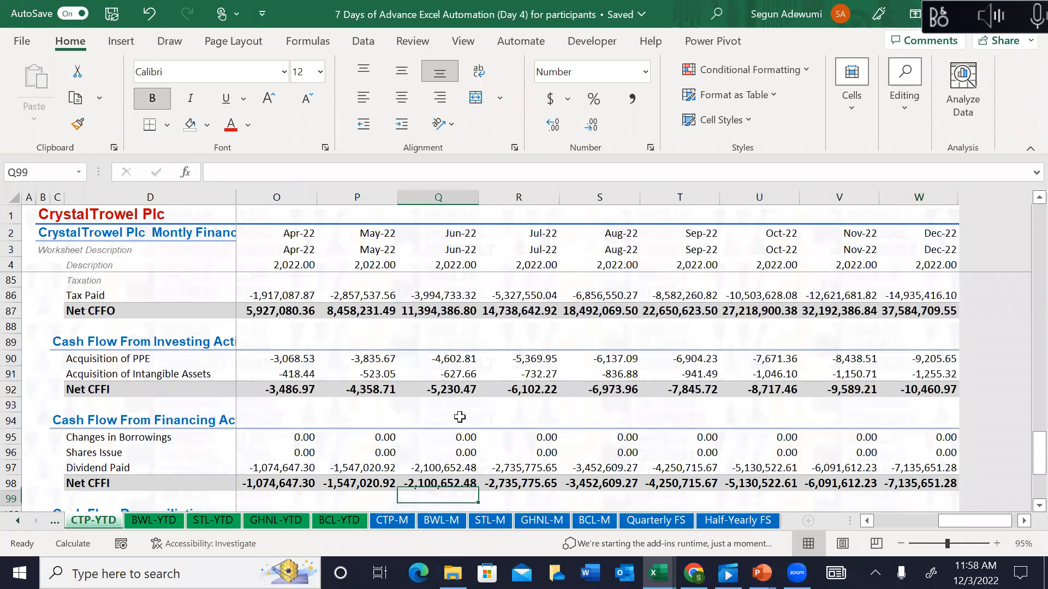
key("Left")
key("Left")
key("Left")
key("Left")
key("Left")
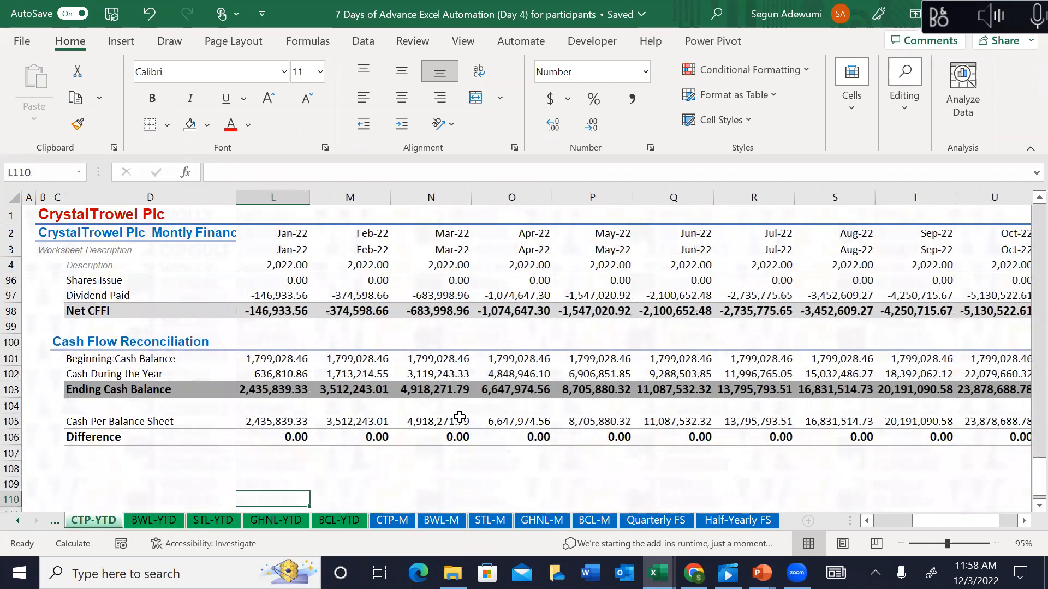
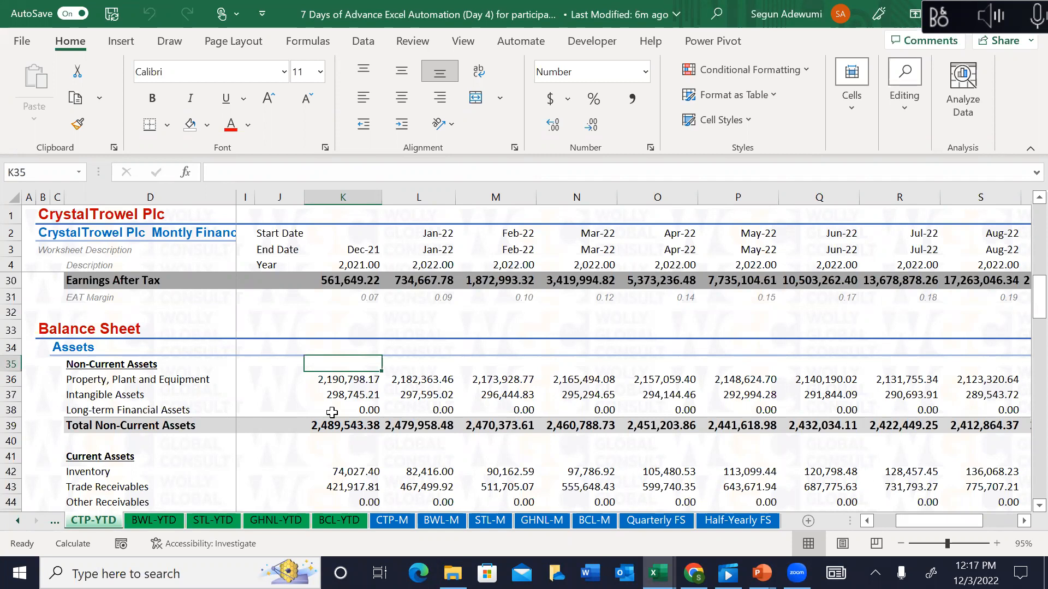
Step: Review the XLOOKUP asset formulas down column K of CTP-YTD, then go to Quarterly FS
key("Down")
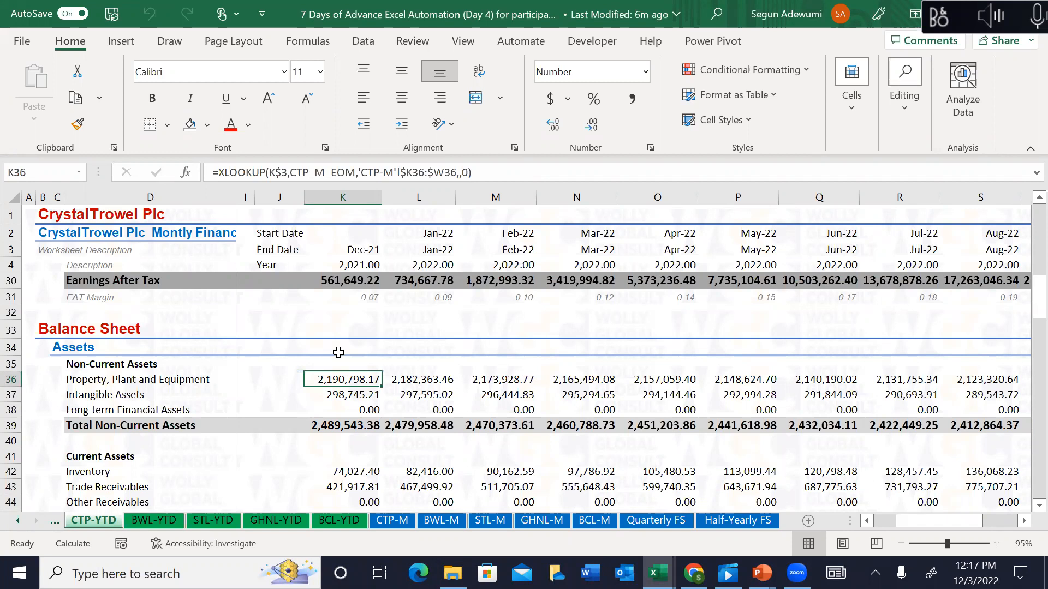
key("Down")
key("Down")
key("Down")
key("Down")
key("Down")
key("Down")
key("Down")
key("Down")
key("Down")
key("Down")
key("Down")
key("Down")
key("Down")
key("Down")
key("Down")
key("Down")
key("Down")
key("Down")
key("Down")
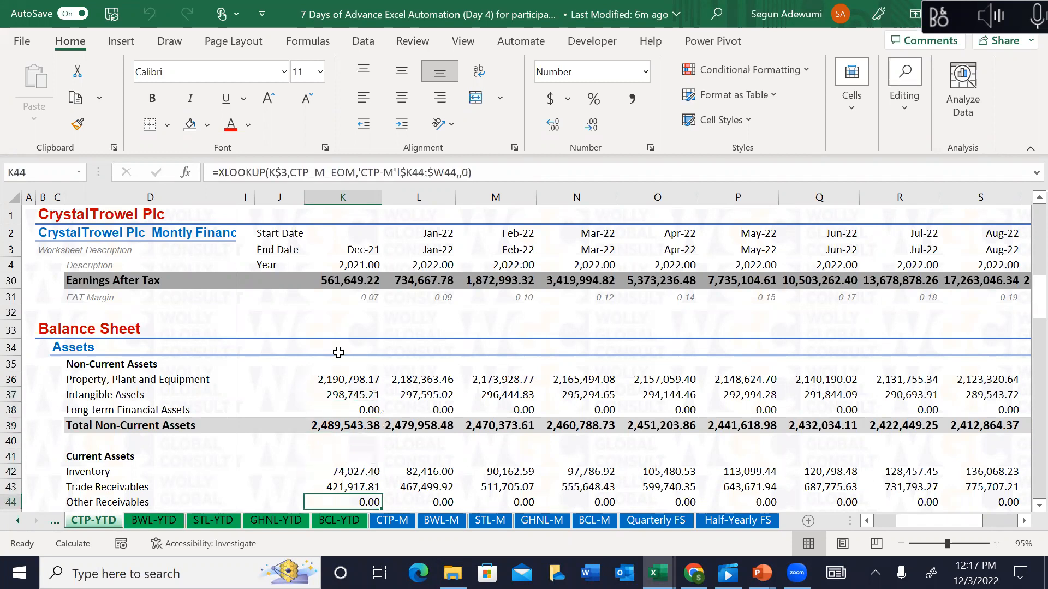
key("Down")
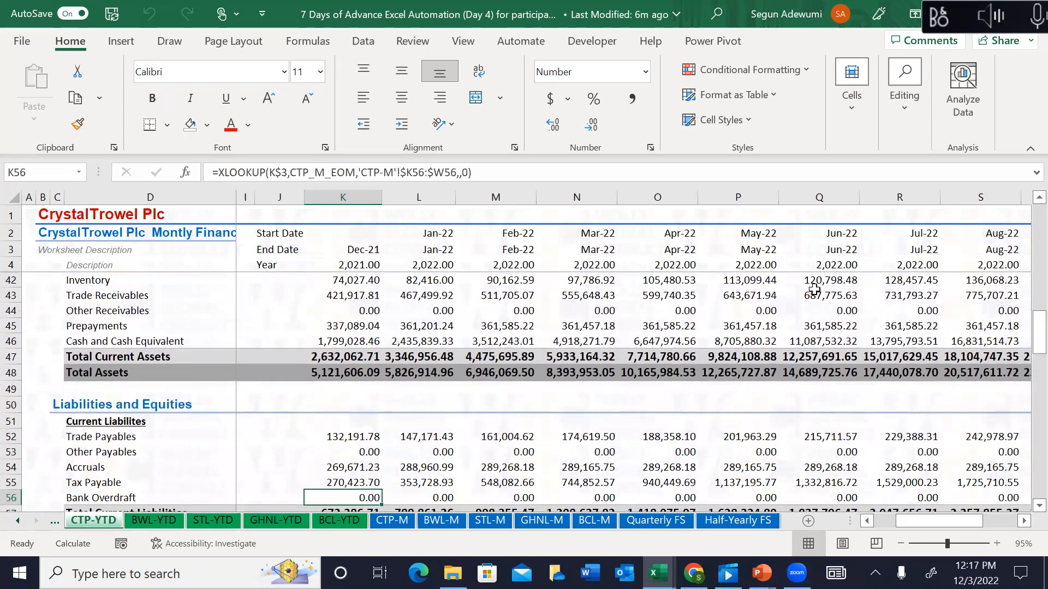
left_click(641, 517)
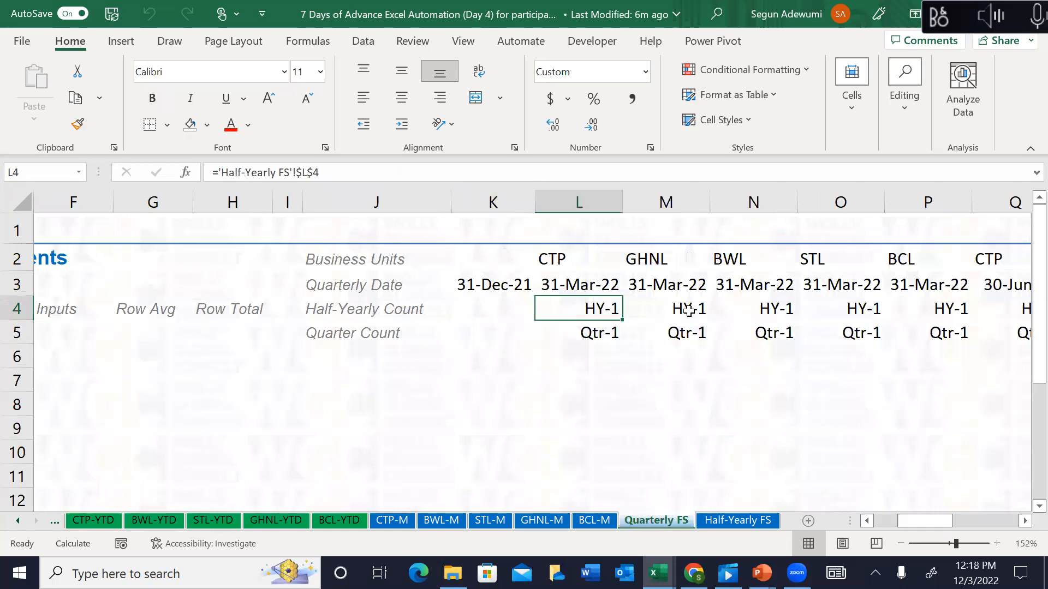
Step: Check the quarter count formula in L5 of Quarterly FS and glance over the BCL-YTD statement
left_click(611, 337)
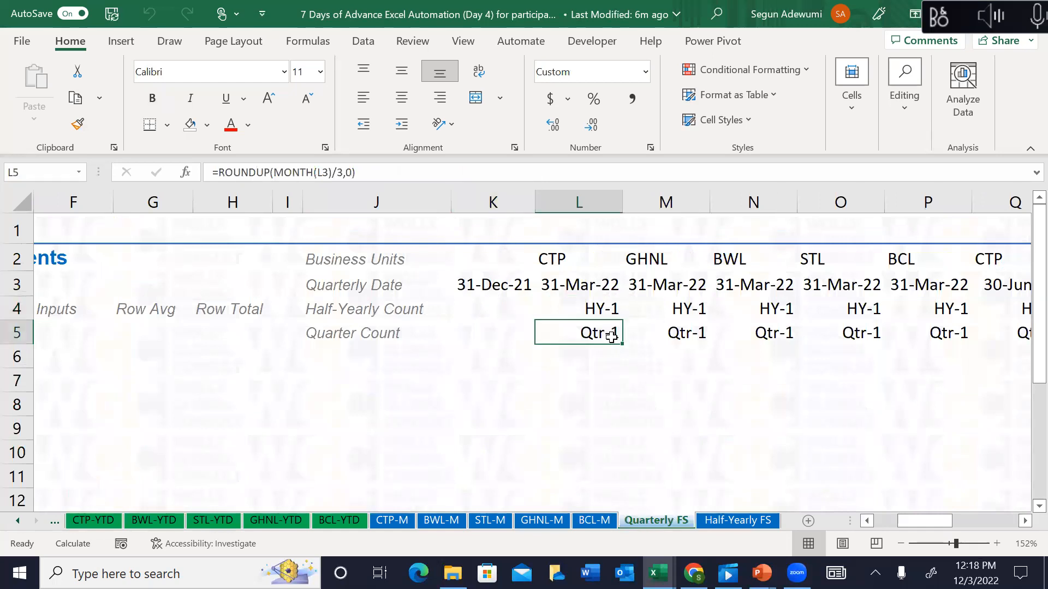
left_click(501, 362)
key("Left")
key("Left")
key("Left")
key("Left")
key("Left")
key("Left")
key("Left")
key("Left")
key("Left")
key("Left")
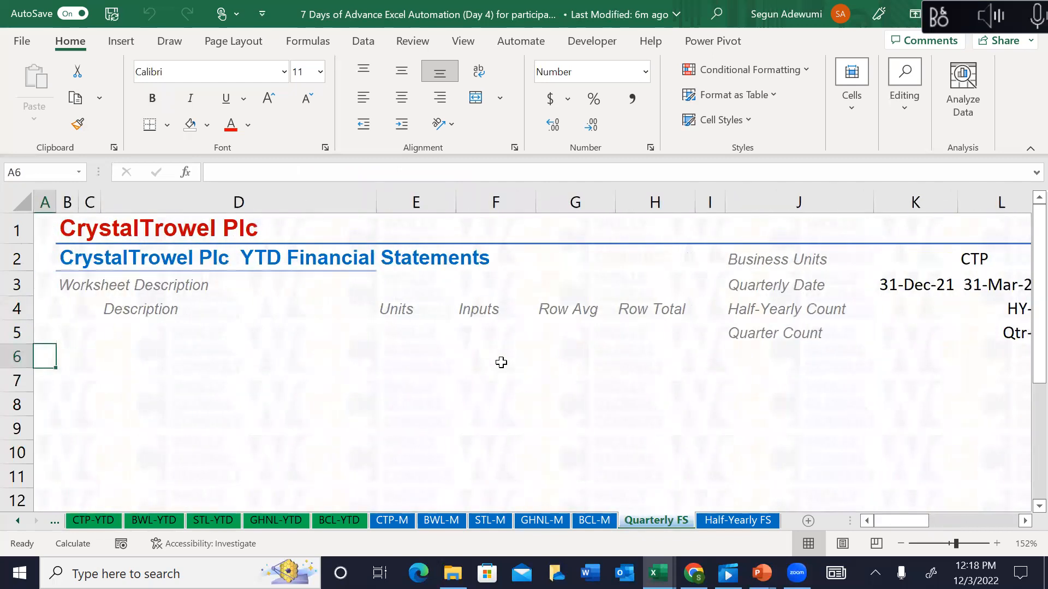
left_click(340, 524)
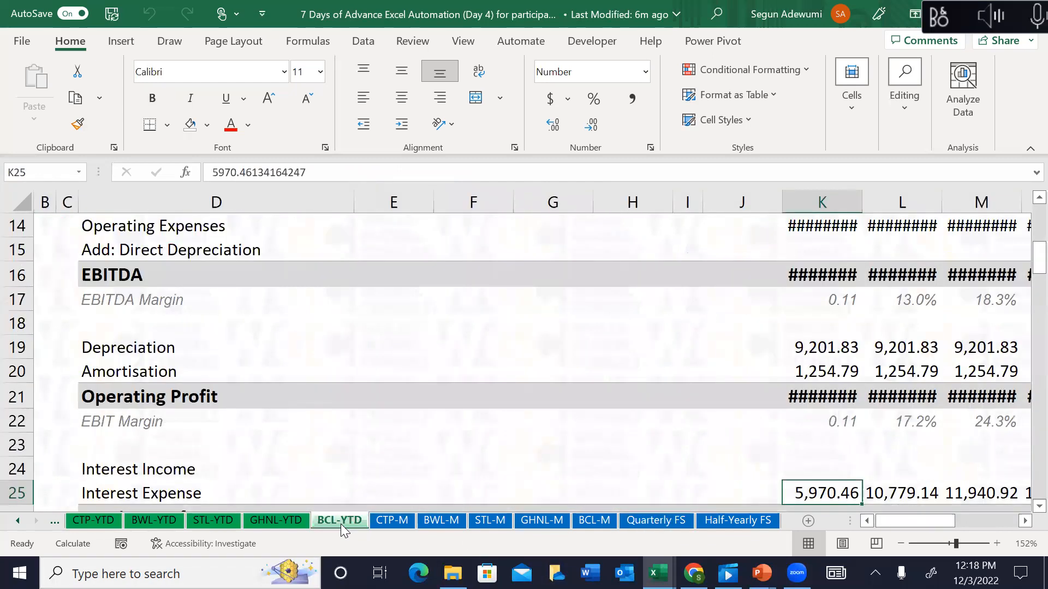
left_click(149, 261)
key("Up")
key("Up")
key("Up")
key("Up")
key("Up")
key("Up")
key("Up")
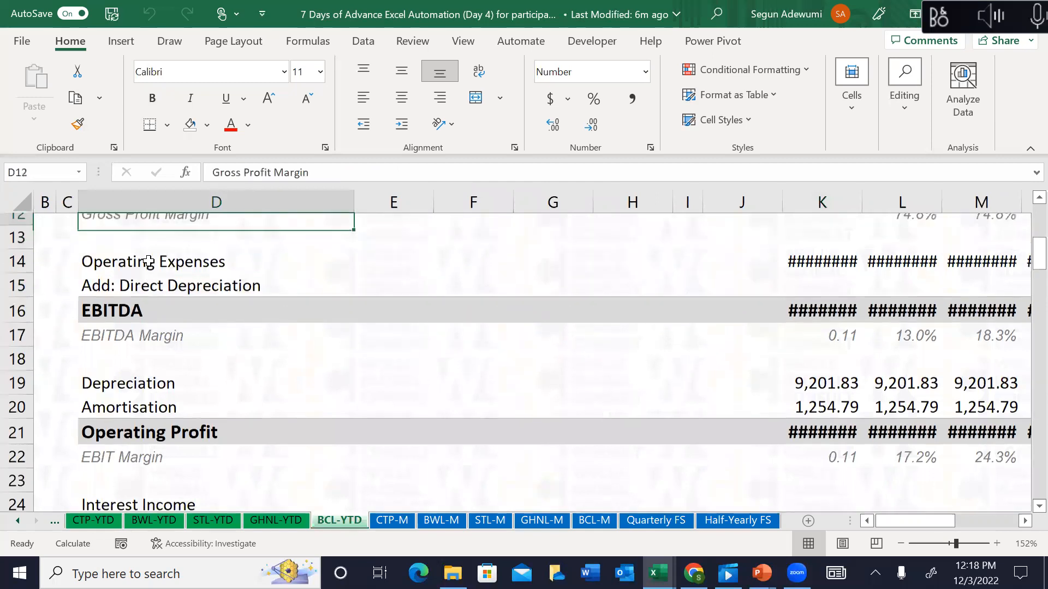
Step: Copy CTP-M rows 8 to 106, from the Statement of Profit or Loss through the cash flow reconciliation
left_click(400, 525)
left_click(51, 297)
key("Up")
key("Up")
key("Up")
key("Up")
key("Up")
key("Up")
key("Up")
key("Up")
key("Up")
key("Up")
key("Up")
key("Up")
key("Up")
key("Up")
key("Up")
key("Up")
key("Up")
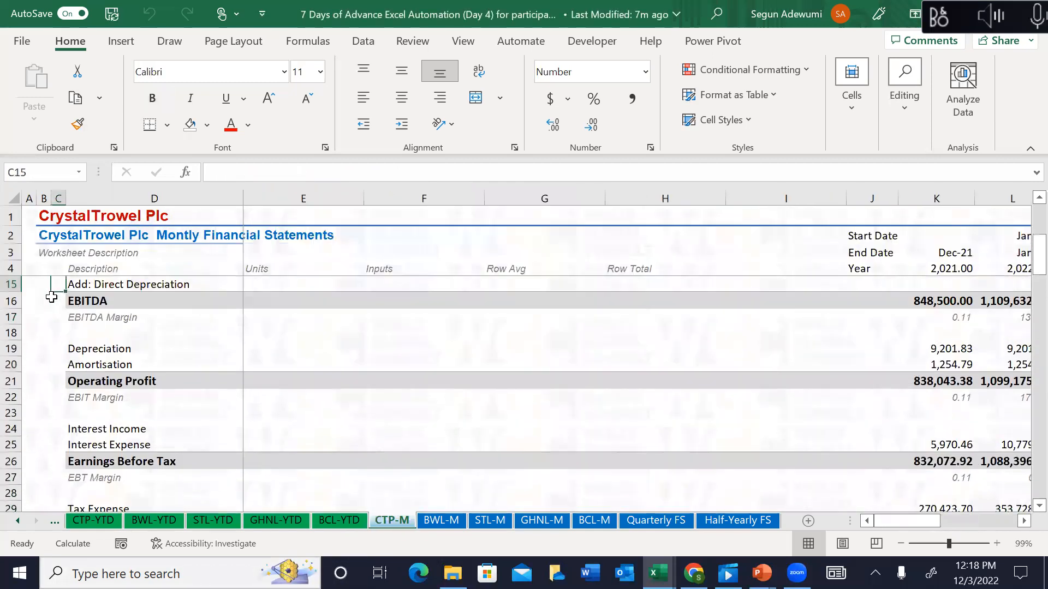
left_click_drag(11, 331, 11, 483)
key("ctrl+c")
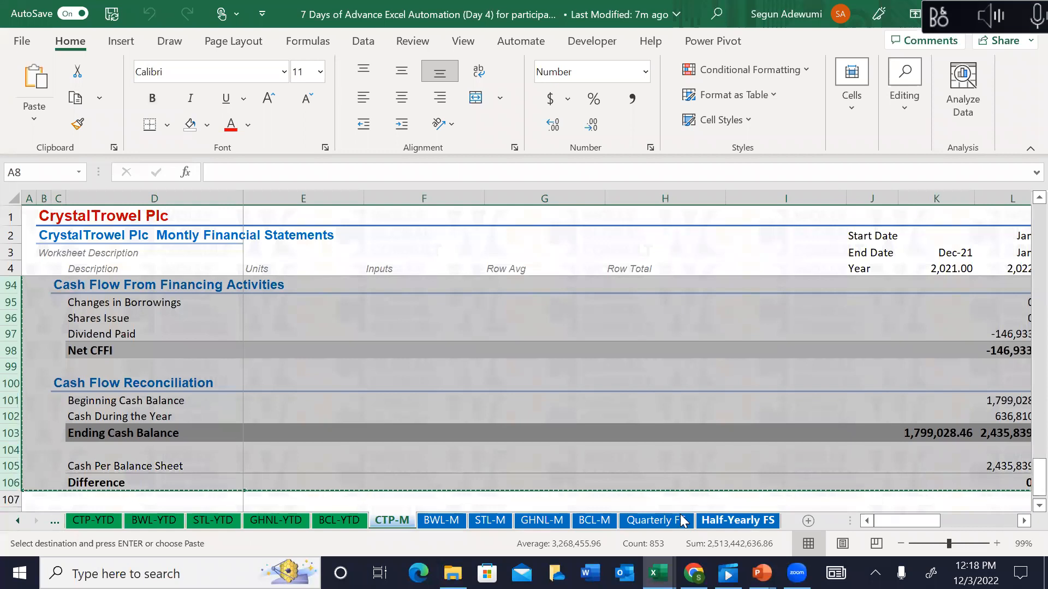
Step: Paste the copied CTP-M statement into Quarterly FS starting at row 8
left_click(655, 520)
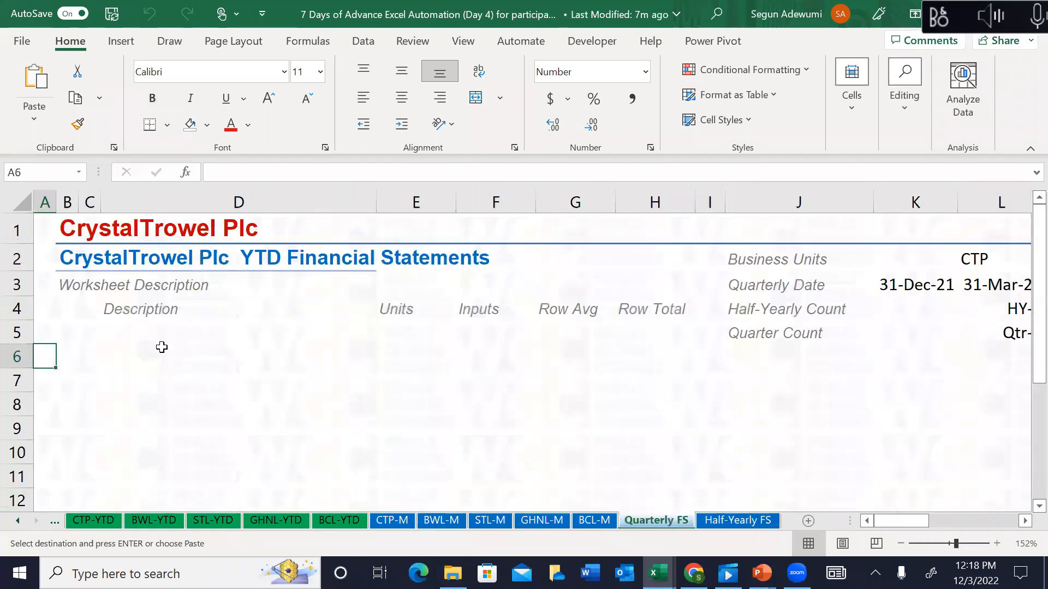
left_click(16, 404)
key("ctrl+v")
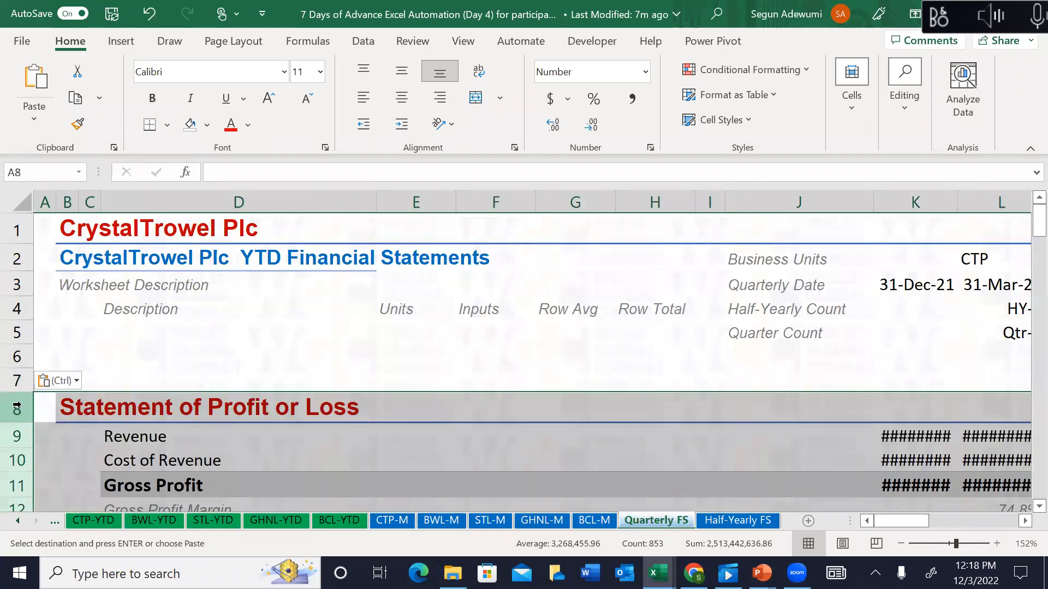
key("Down")
key("Down")
key("Down")
key("Escape")
Step: Clear the pasted Revenue and Cost of Revenue figures in K9:W10
key("Down")
key("Down")
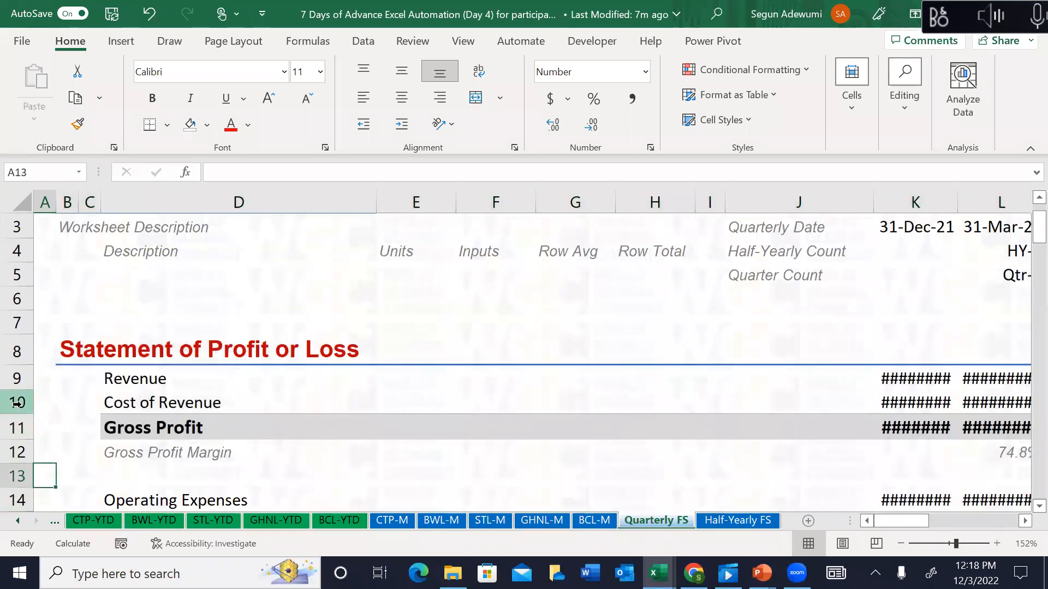
key("Down")
key("Right")
key("Right")
key("Right")
key("Right")
key("Right")
key("Right")
key("Right")
key("Right")
key("Right")
key("Right")
key("Right")
key("Right")
key("Right")
key("Right")
key("Right")
key("Left")
key("Left")
key("Left")
key("Left")
key("Left")
key("Up")
key("Up")
key("Up")
key("Up")
key("Up")
key("shift+Down")
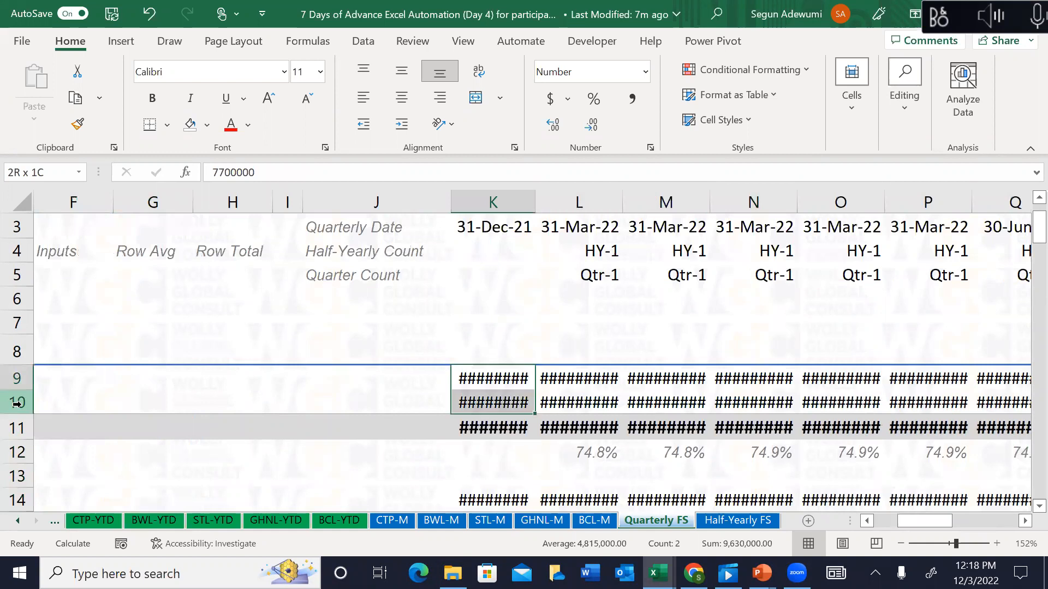
key("shift+Right")
key("shift+Right")
key("shift+Right")
key("shift+Right")
key("shift+Right")
key("shift+Right")
key("shift+Right")
key("shift+Right")
key("shift+Right")
key("shift+Right")
key("shift+Right")
key("shift+Right")
key("Delete")
Step: Check that row 11 totals now read 0.00 and row 12 shows #DIV/0!
key("Right")
key("Right")
key("Right")
key("Right")
key("Right")
key("Right")
key("Right")
key("Right")
key("Right")
key("Right")
key("Right")
key("Right")
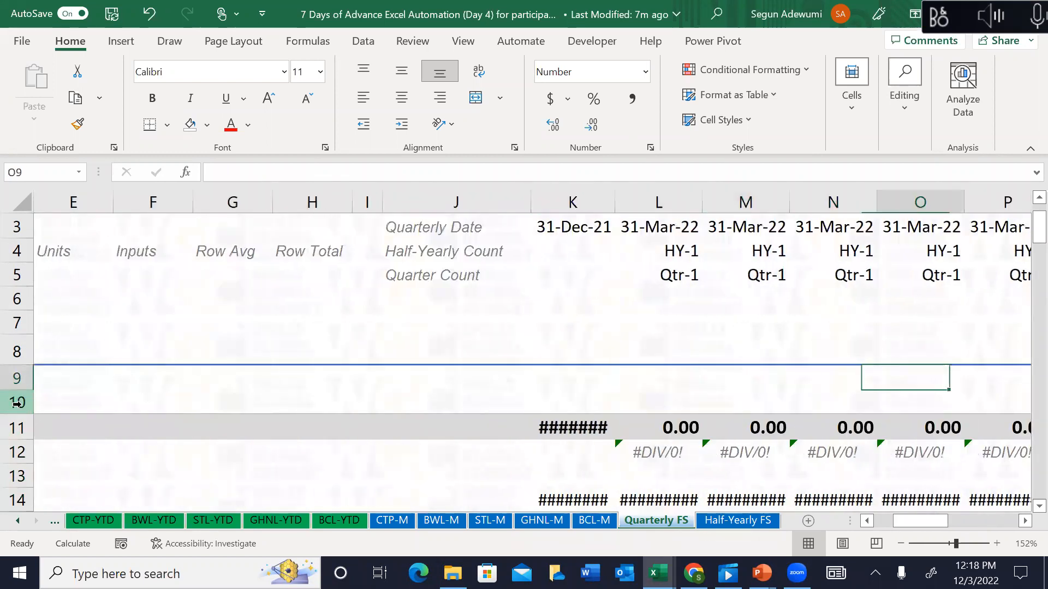
key("Right")
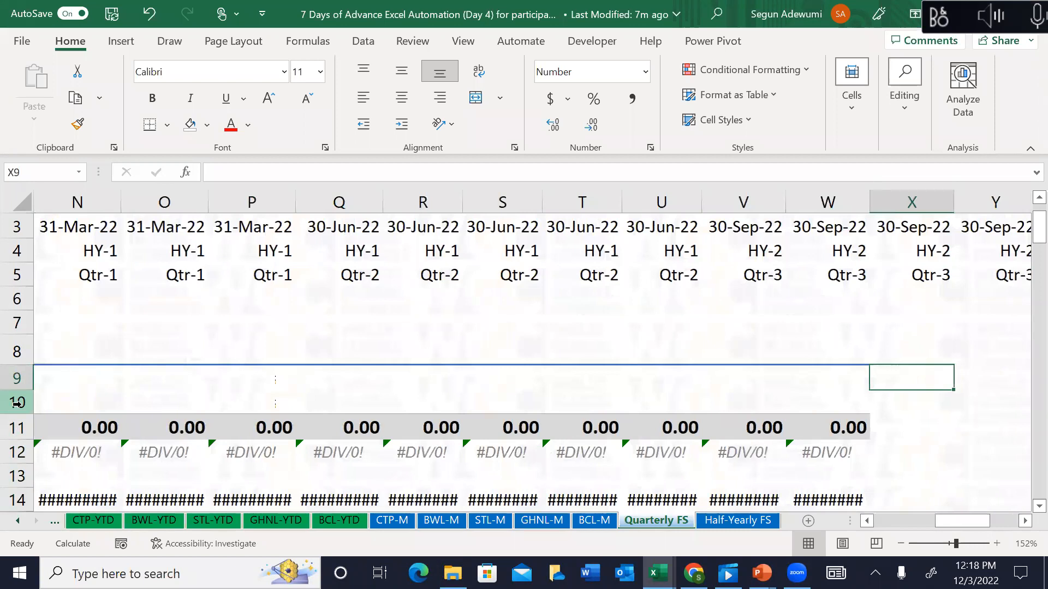
key("Down")
key("Down")
key("Down")
key("Down")
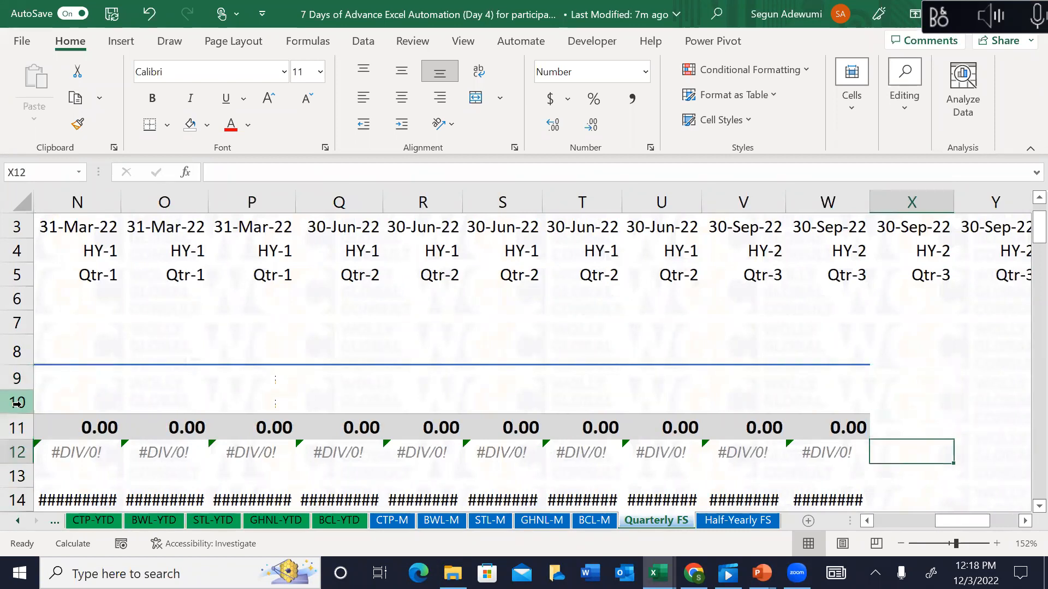
key("Left")
key("Left")
key("Left")
key("Left")
key("Left")
key("Left")
key("Left")
key("Left")
key("Left")
key("Left")
key("Left")
key("Left")
key("Left")
key("Left")
key("Left")
key("Left")
key("Left")
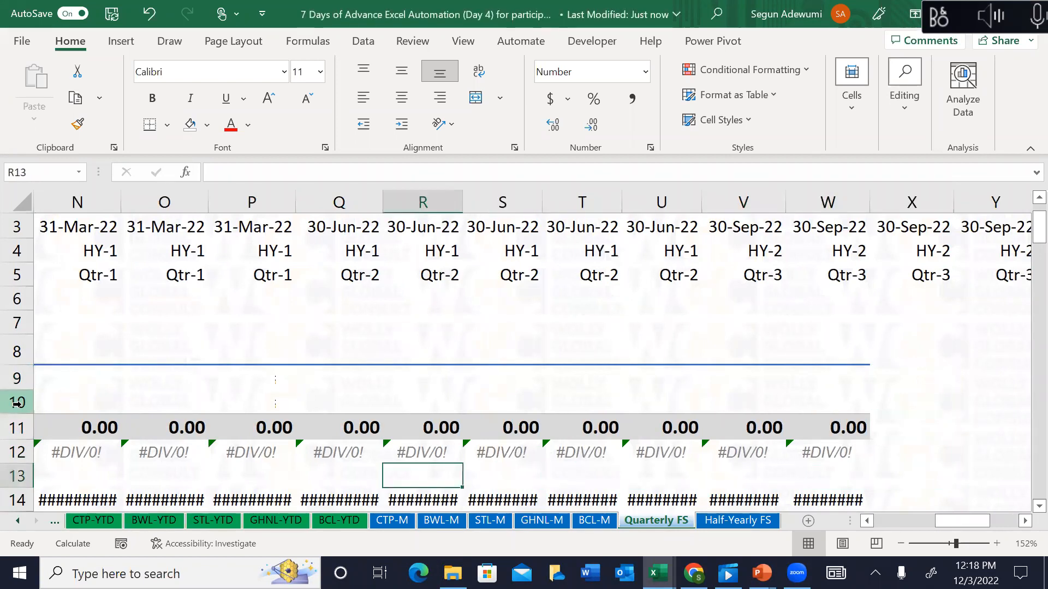
key("Right")
key("Right")
key("Right")
key("Right")
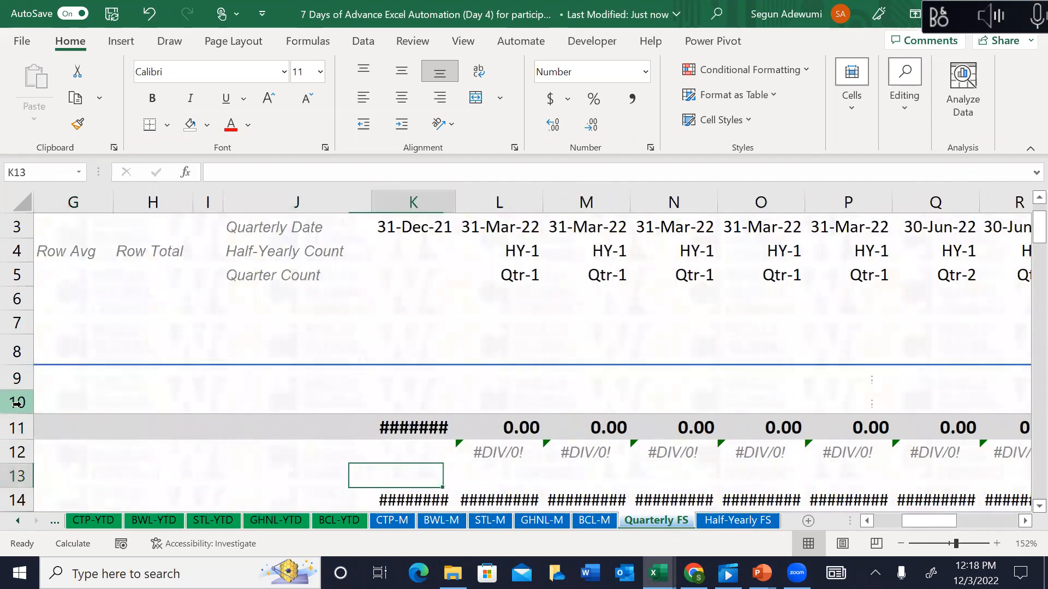
key("Right")
key("Down")
Step: Clear the Operating Expenses, Depreciation and Amortisation, Interest Expense and tax figures across all quarters
scroll(17, 404, "down", 2)
key("Up")
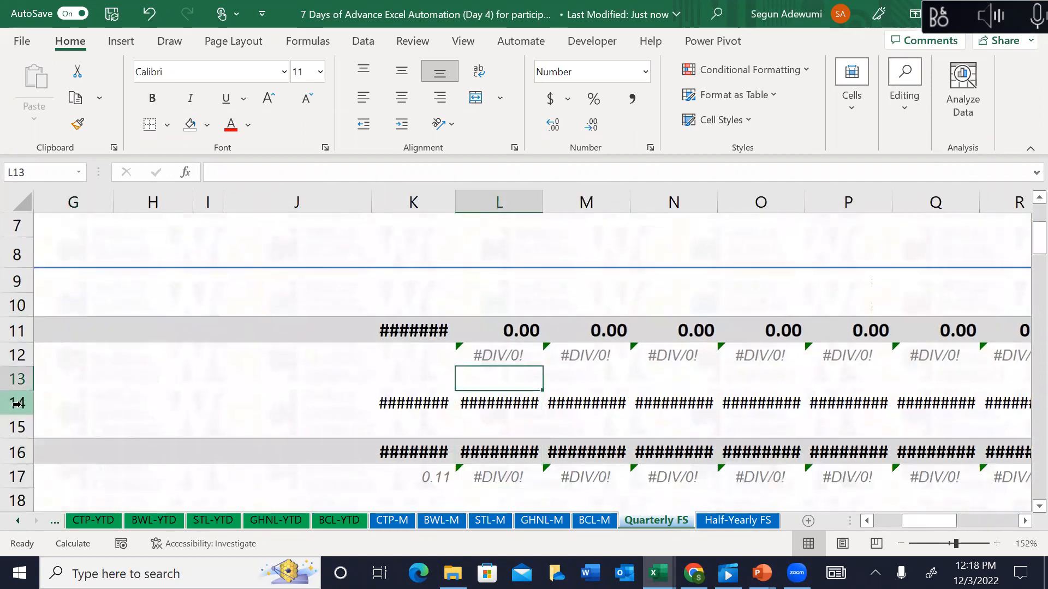
key("Left")
key("Down")
key("ctrl+shift+Right")
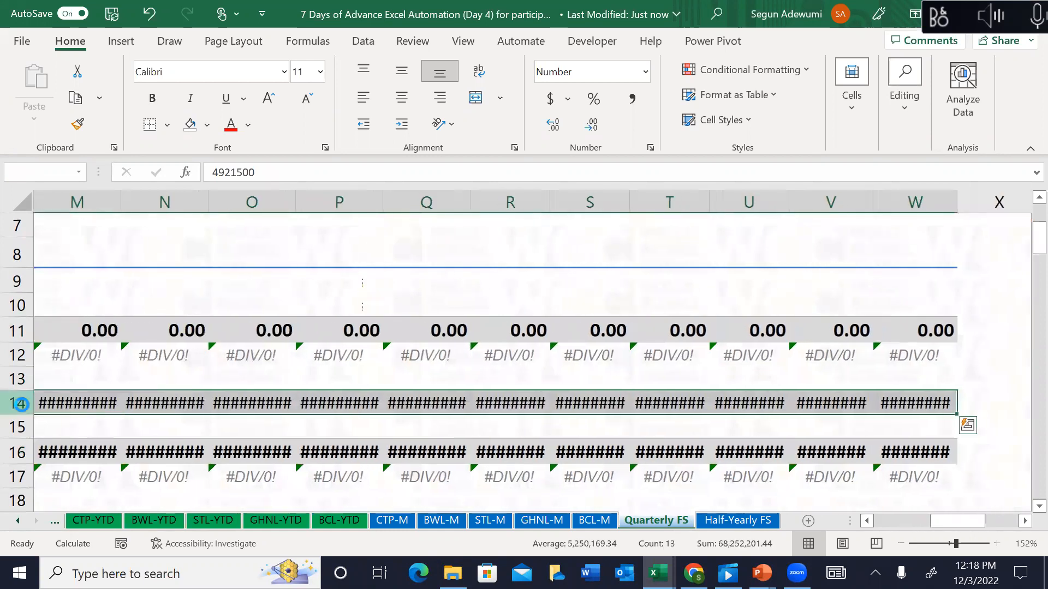
key("Delete")
key("Down")
key("Down")
key("Down")
key("Down")
key("Down")
key("Down")
key("Down")
key("Up")
key("Up")
key("shift+Down")
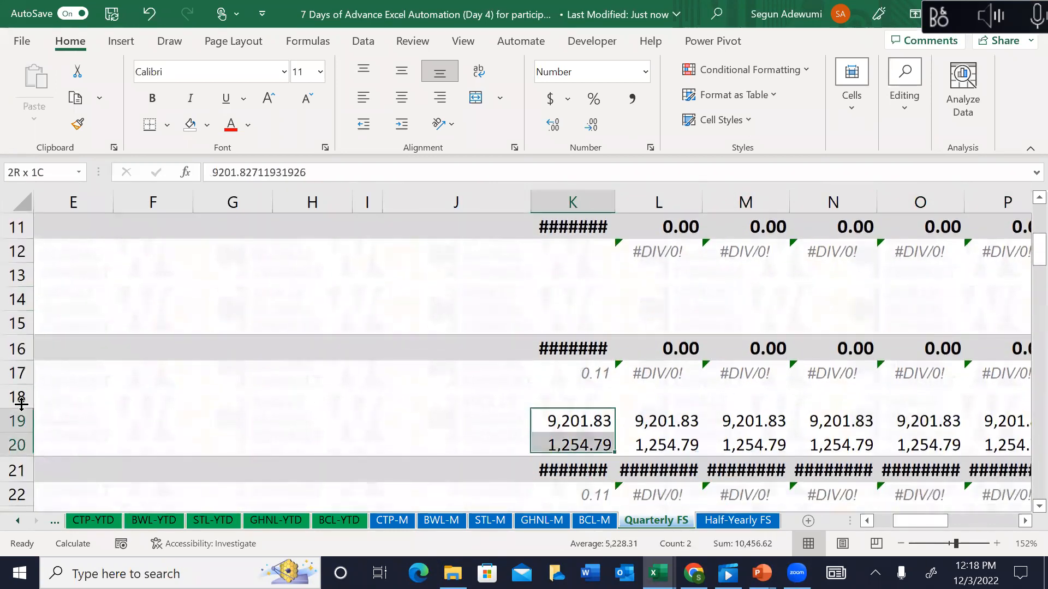
key("ctrl+shift+Right")
key("Delete")
key("Down")
key("Down")
key("Down")
key("Down")
key("Down")
key("Down")
key("Down")
key("Down")
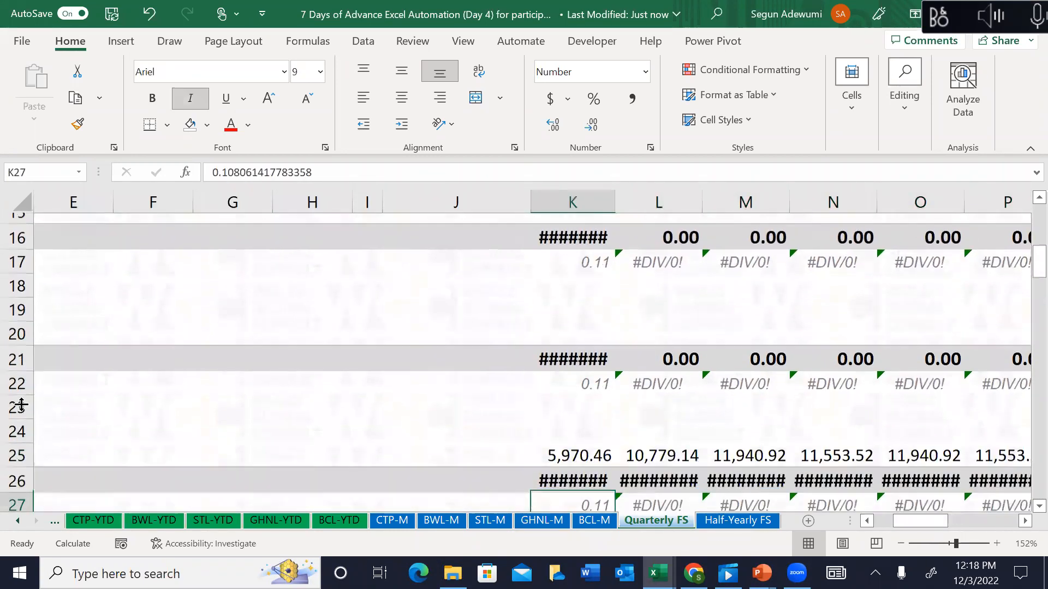
key("Up")
key("Up")
key("ctrl+shift+Right")
key("Delete")
key("Down")
key("Down")
key("Down")
key("Down")
key("Down")
key("Down")
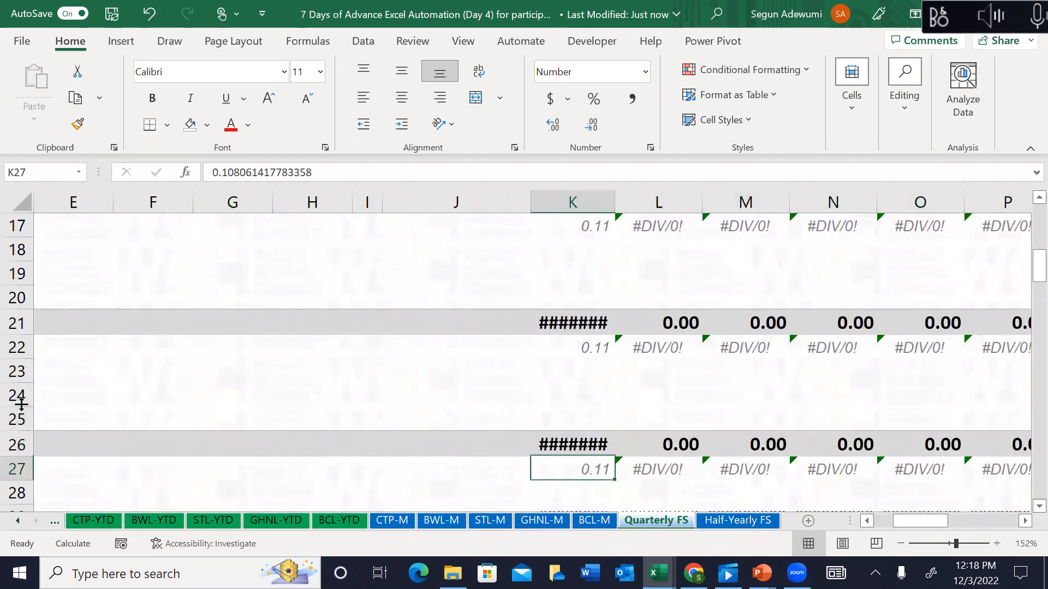
key("Up")
key("Up")
key("ctrl+shift+Right")
key("Delete")
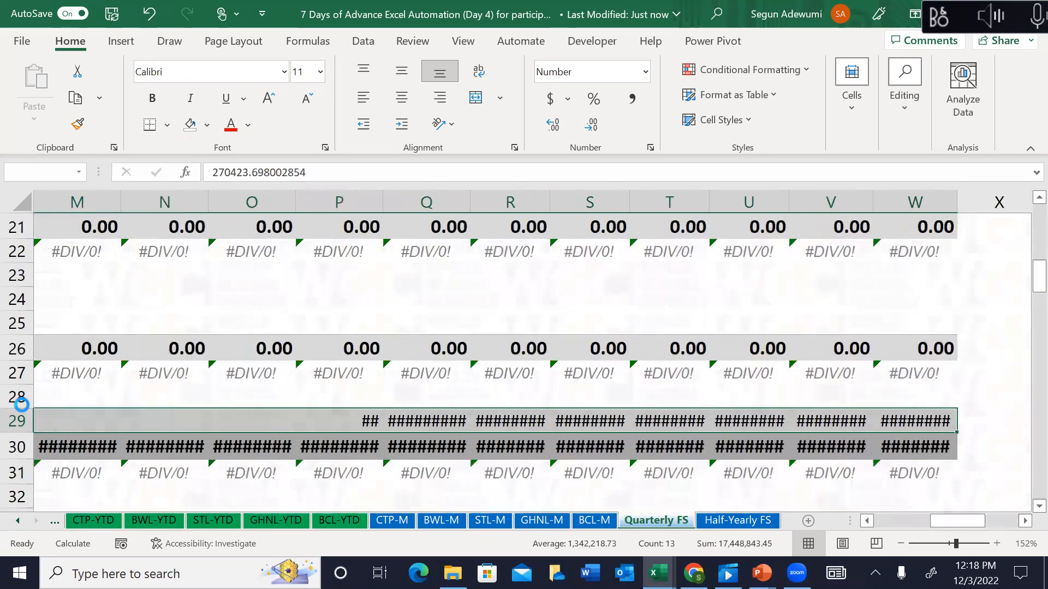
Step: Clear the non-current asset, current asset and cash figures across the quarter columns
key("Down")
key("Down")
key("Down")
key("Down")
key("Down")
key("Down")
key("Down")
key("Down")
key("Down")
key("Down")
key("Up")
key("Up")
key("Up")
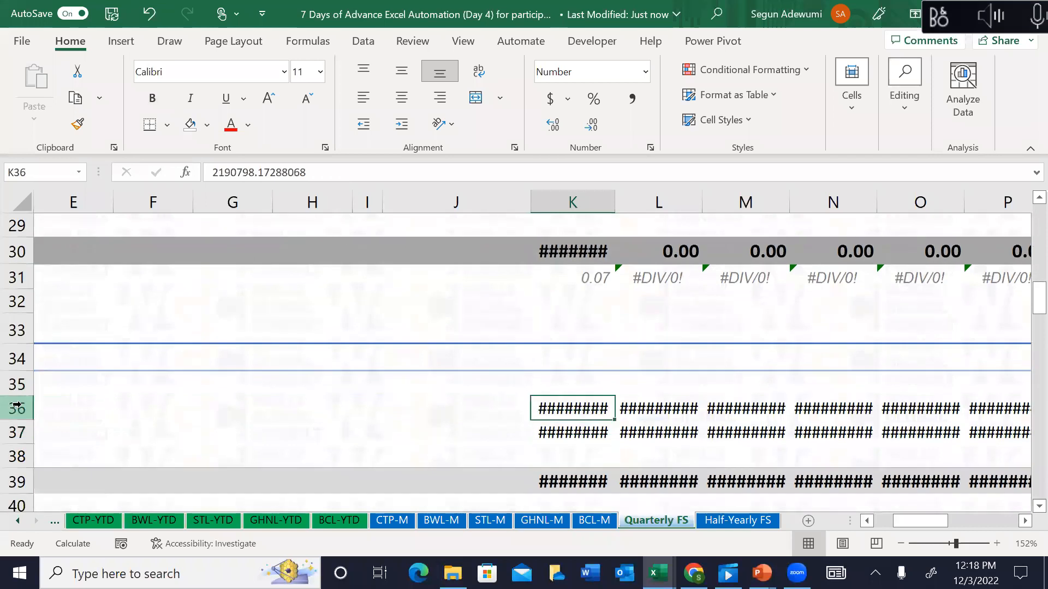
key("ctrl+shift+Right")
key("Delete")
key("Down")
key("Down")
key("Down")
key("Down")
key("Down")
key("Down")
key("Down")
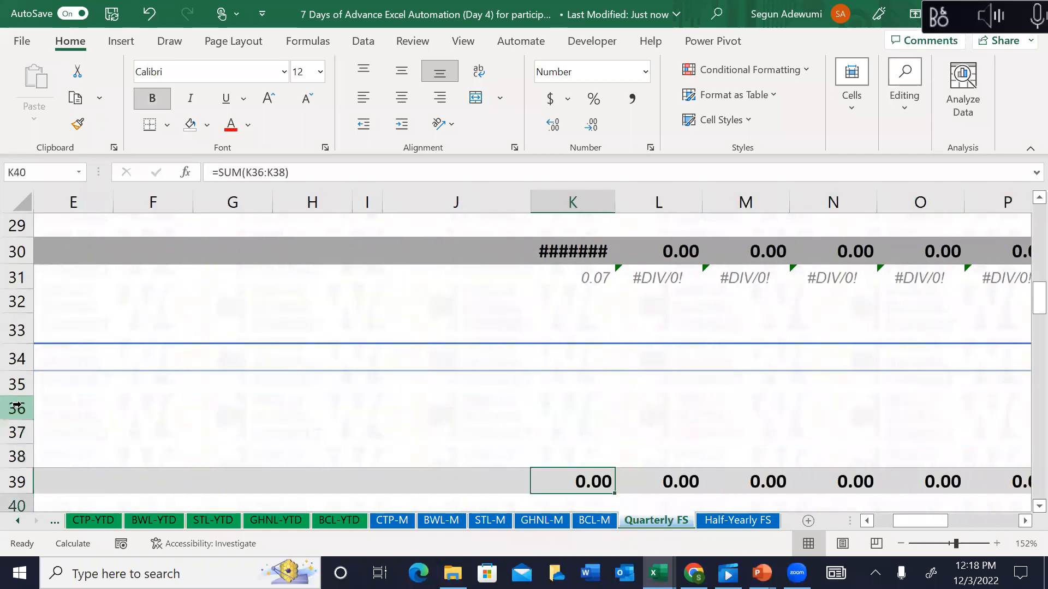
key("Up")
key("ctrl+shift+Right")
key("Delete")
key("Down")
key("Down")
key("Down")
key("Down")
key("Down")
key("Down")
key("Down")
key("Down")
key("Down")
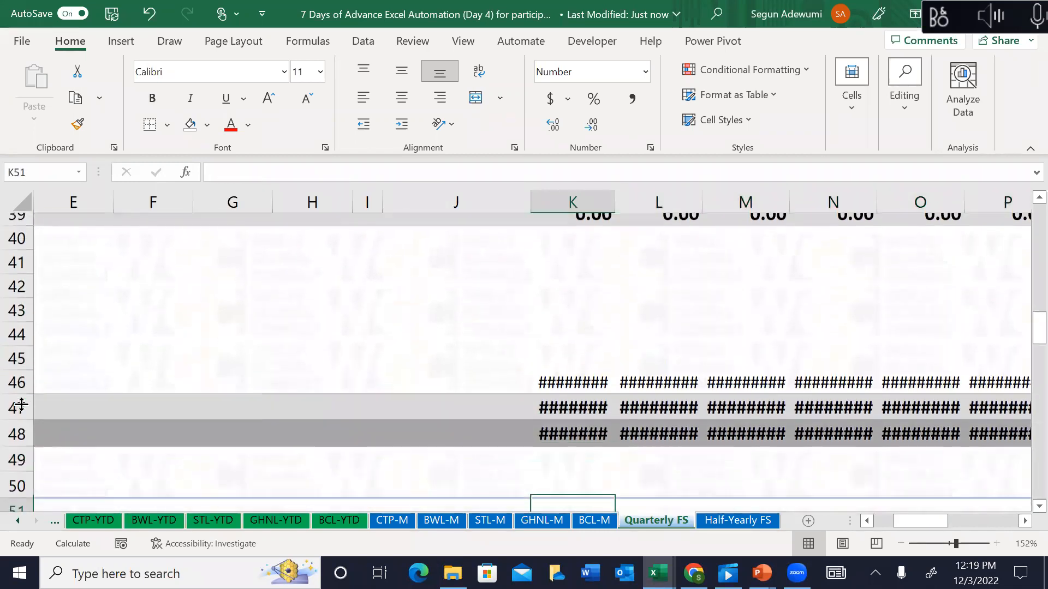
key("Up")
key("Up")
key("Up")
key("Up")
key("Up")
key("ctrl+shift+Right")
key("Delete")
key("Down")
key("Down")
key("Down")
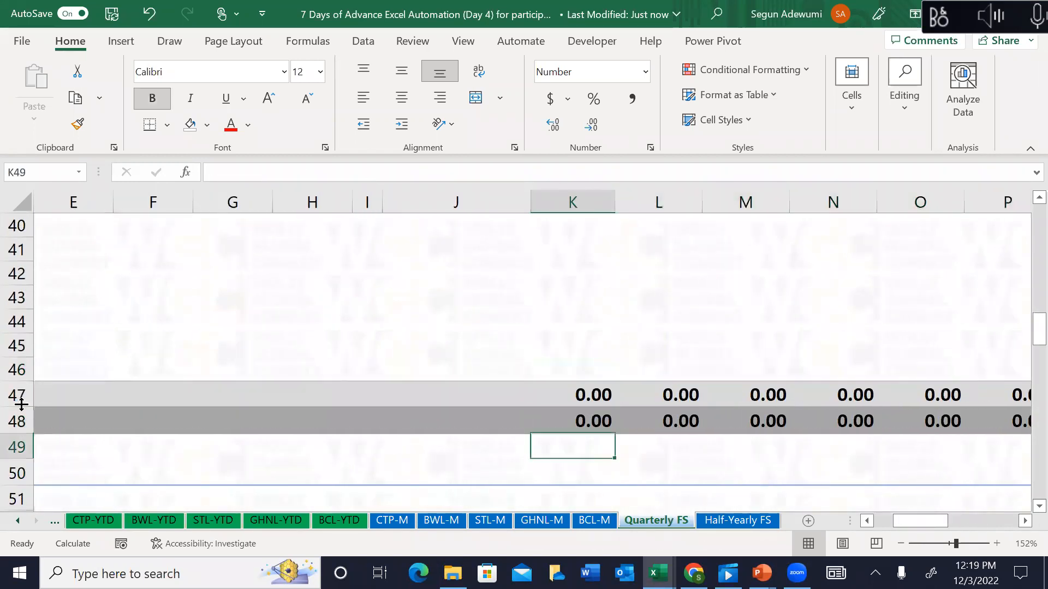
Step: Clear the leftover figures in rows 52–55, 60 and 64–65 across the quarters
key("Down")
key("Down")
key("Down")
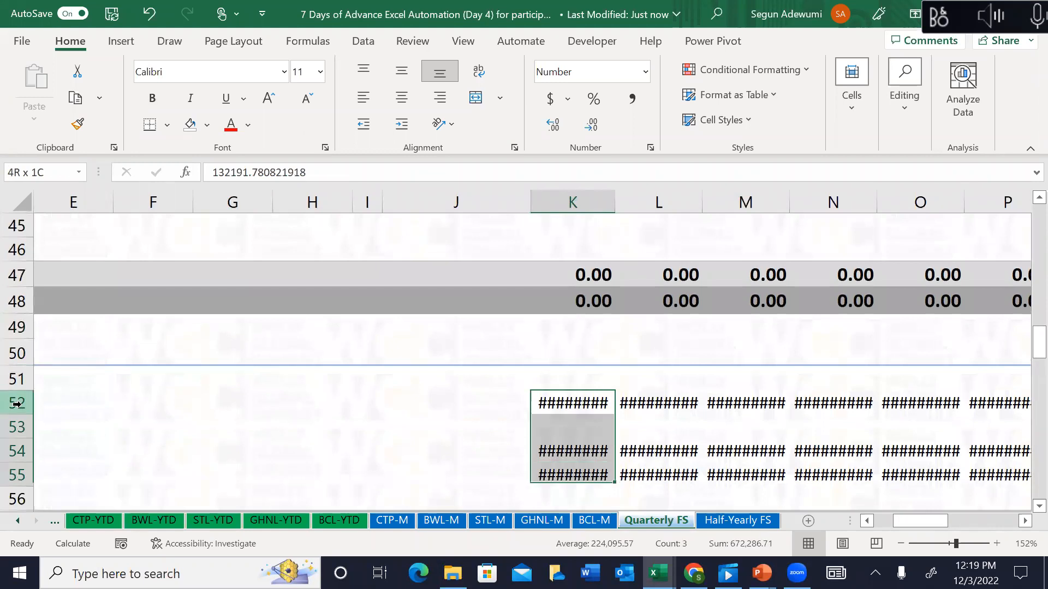
key("shift+Down")
key("shift+Down")
key("shift+Down")
key("ctrl+shift+Right")
key("Delete")
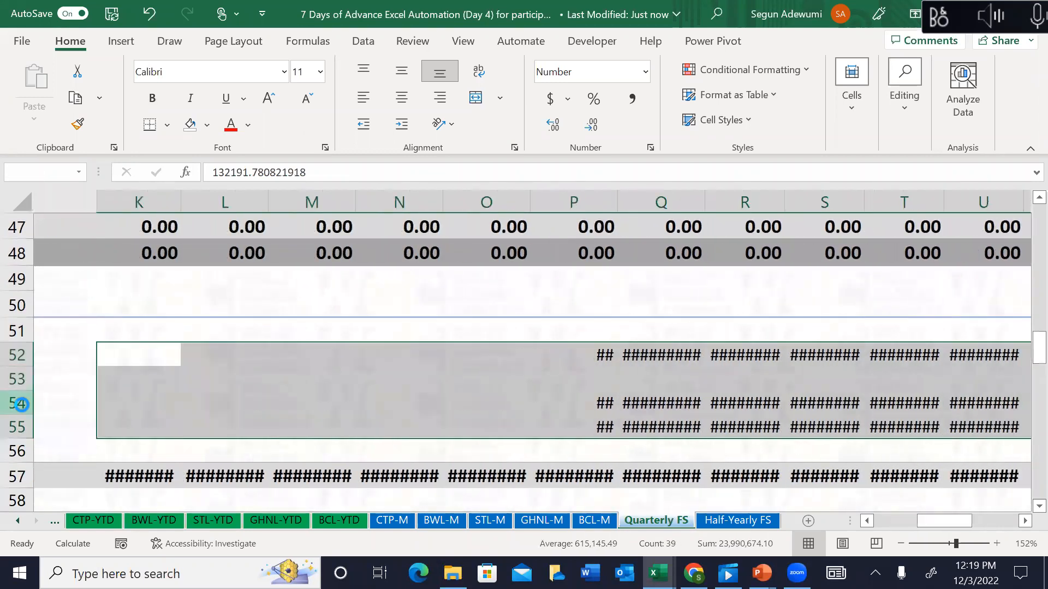
key("Down")
key("Down")
key("Down")
key("Down")
key("Down")
key("Down")
key("Down")
key("Down")
key("Up")
key("Up")
key("Up")
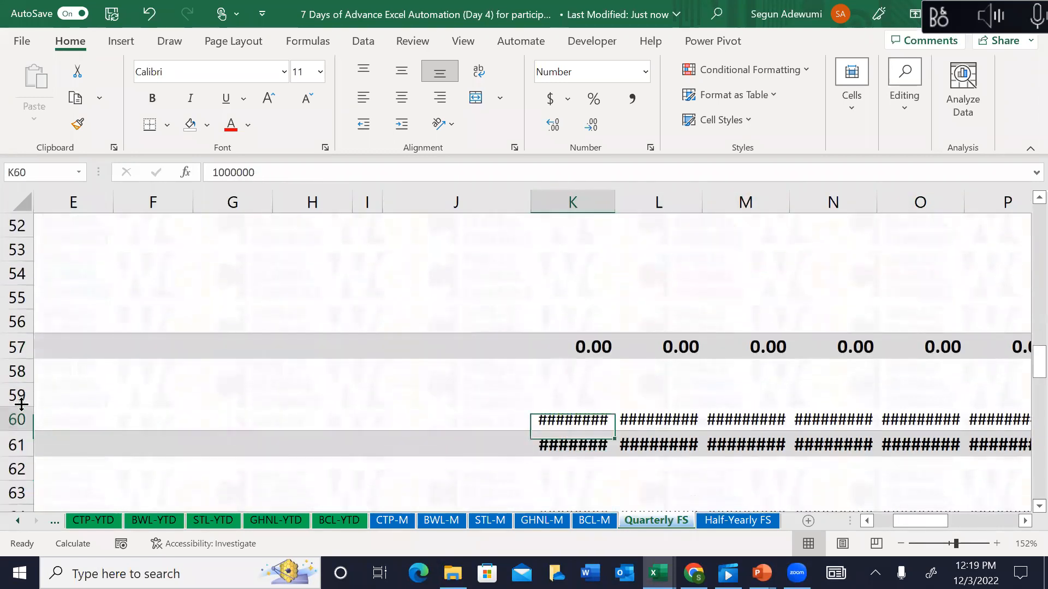
key("ctrl+shift+Right")
key("Delete")
key("Down")
key("Down")
key("Down")
key("Down")
key("Down")
key("Down")
key("Down")
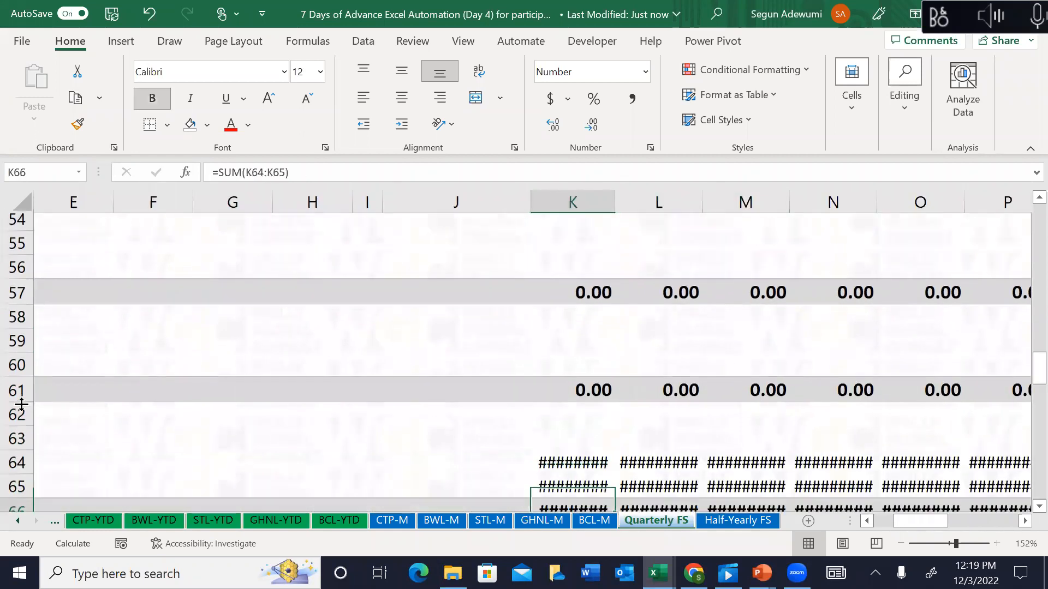
key("ctrl+shift+Right")
key("Delete")
key("Down")
key("ctrl+shift+Right")
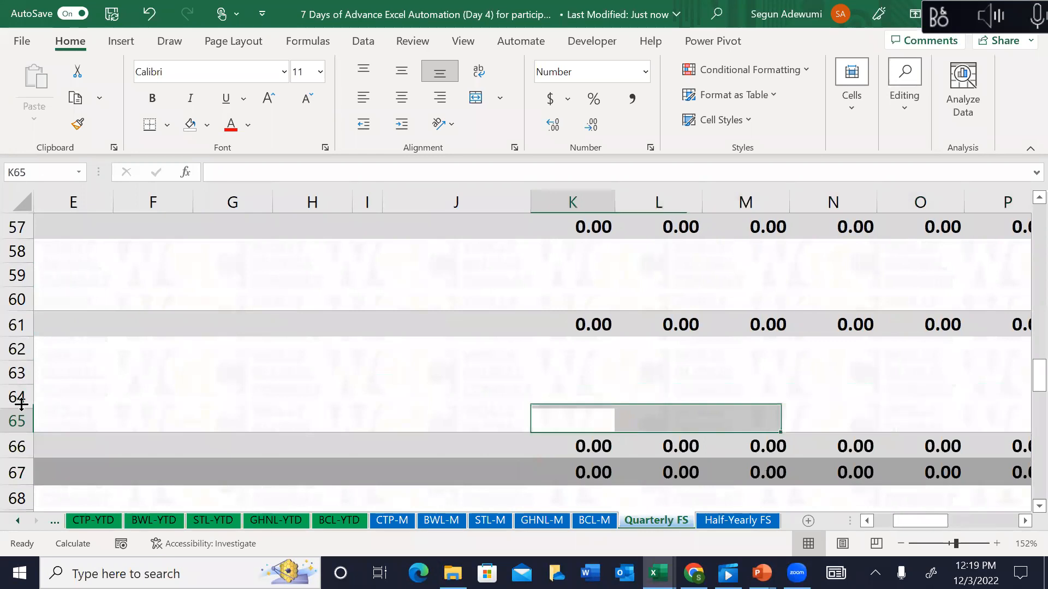
key("Down")
key("Down")
key("Down")
key("Down")
key("Down")
key("Down")
key("Down")
key("Down")
key("Down")
key("Down")
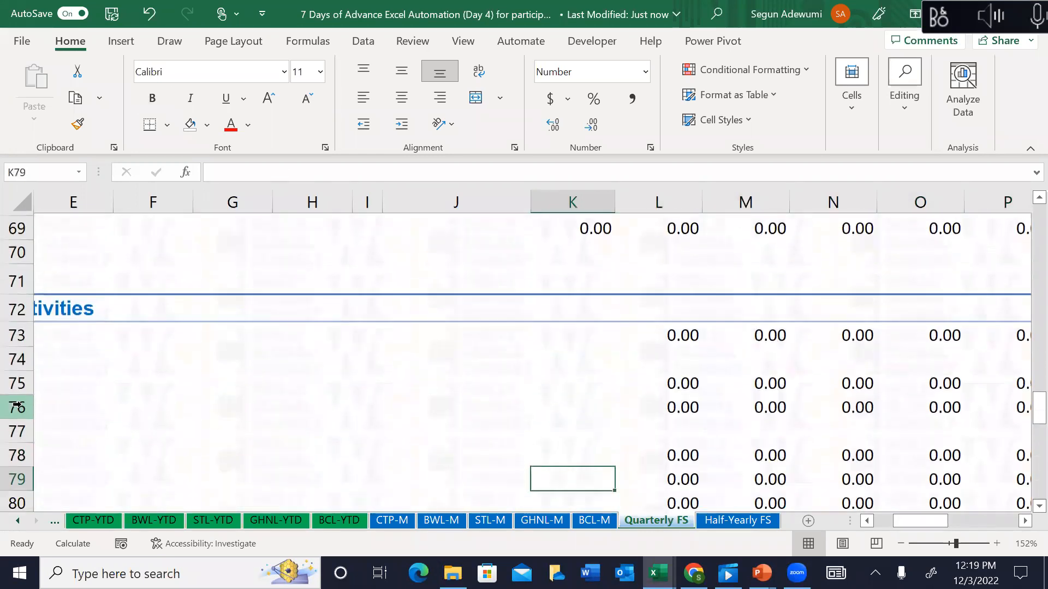
key("Up")
key("Up")
key("Up")
key("Up")
key("Up")
key("Up")
key("Up")
key("Up")
key("Up")
key("Up")
key("Up")
key("Up")
key("Up")
key("Up")
key("Up")
key("Up")
key("Up")
key("Up")
key("Up")
key("Up")
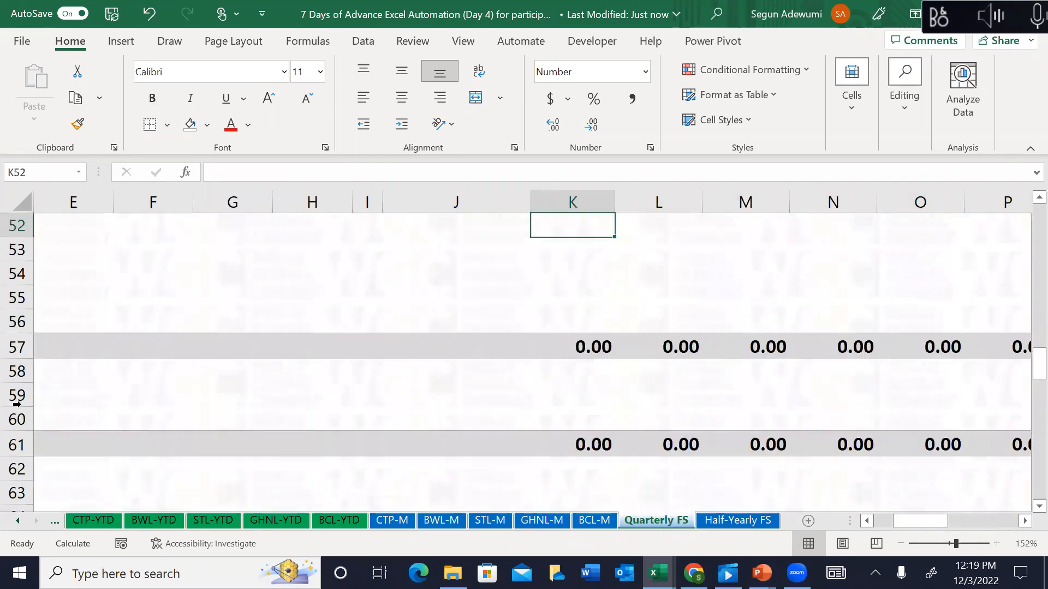
key("Up")
key("Up")
key("Up")
key("Up")
key("Up")
key("Up")
key("Up")
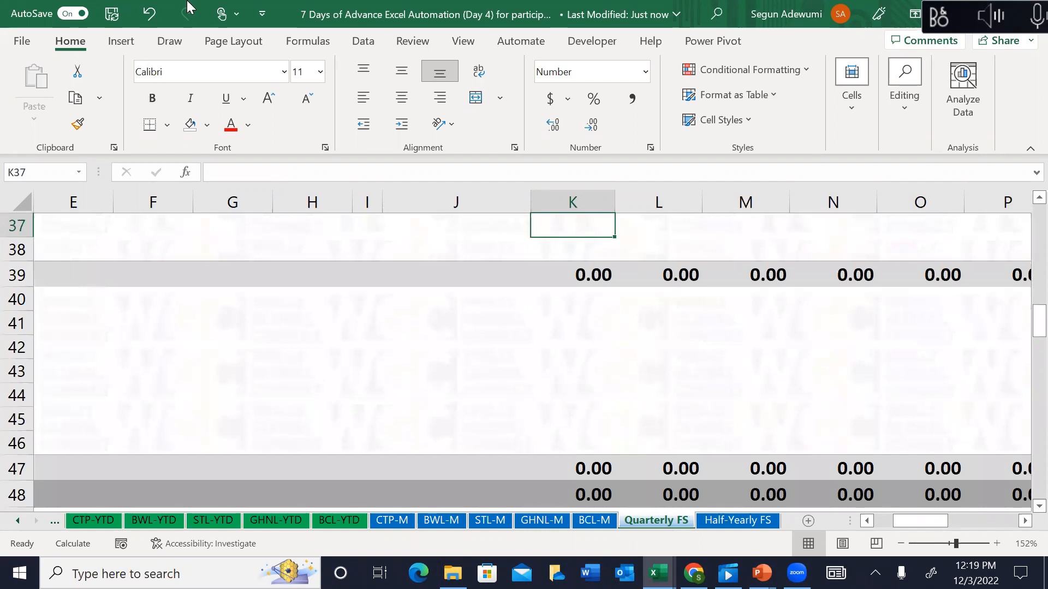
Step: Return to the top of Quarterly FS and inspect the K3 date and L5 quarter count formulas
left_click(619, 242)
key("Up")
key("Up")
key("Up")
key("Up")
key("Up")
key("Up")
key("Up")
key("Up")
key("Up")
key("Up")
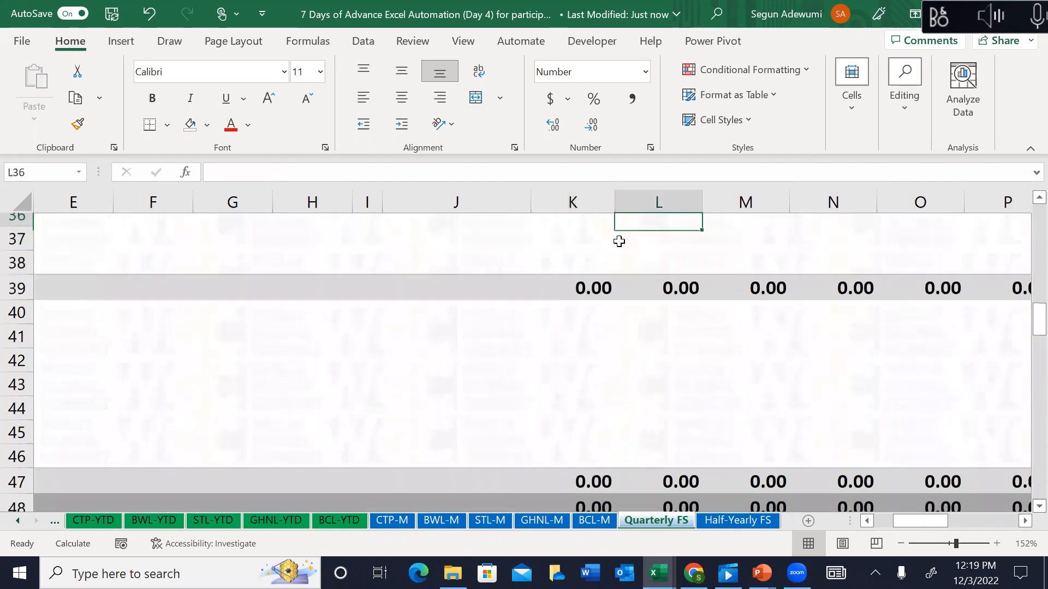
key("Up")
key("Up")
key("Up")
key("Up")
key("Up")
key("Up")
key("Up")
key("Up")
key("Up")
key("Up")
key("Up")
key("Up")
key("Up")
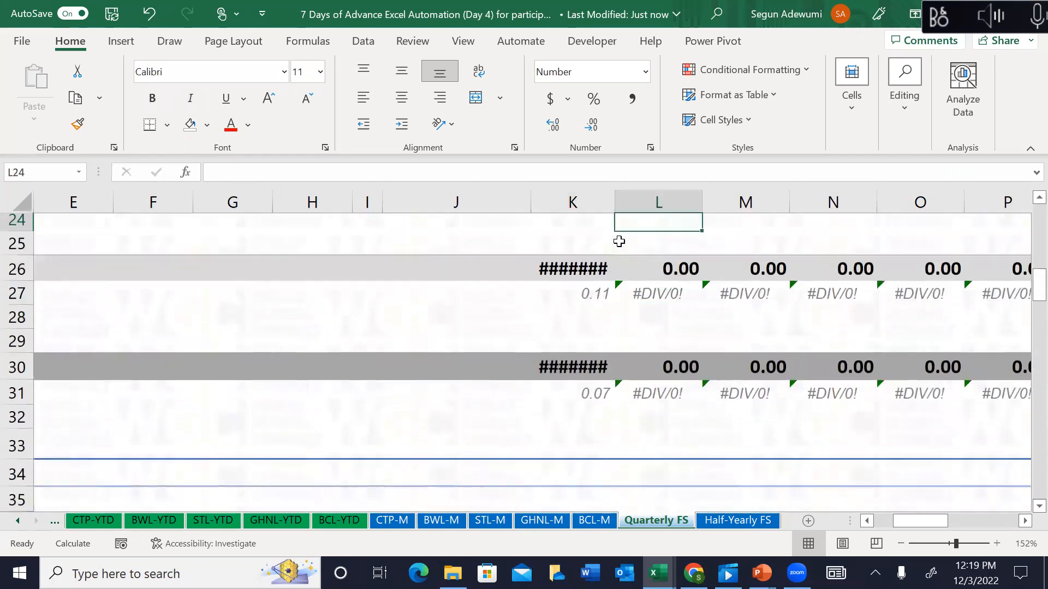
key("Up")
key("Up")
key("Up")
key("Up")
key("Up")
key("Up")
key("Up")
key("Up")
key("Up")
key("Up")
key("Up")
key("Up")
key("Up")
key("Up")
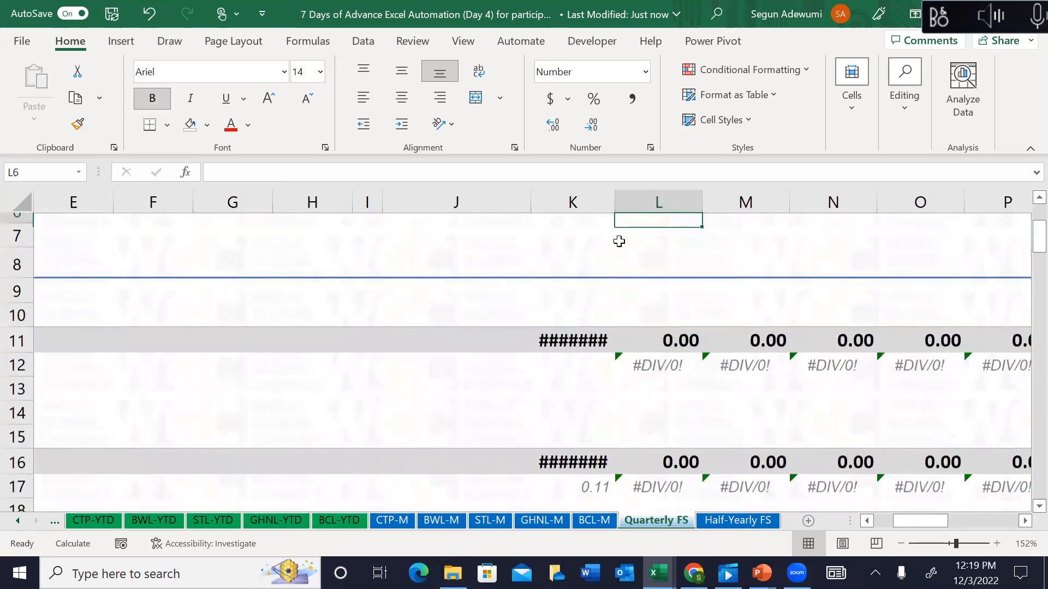
key("Left")
key("Down")
key("Down")
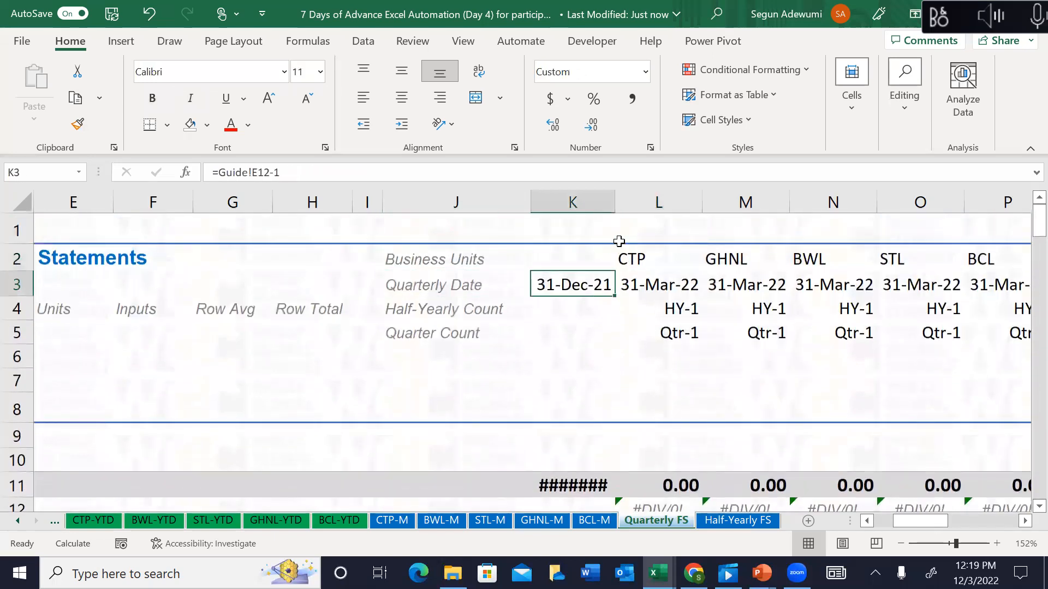
key("Down")
key("Down")
key("Down")
key("Down")
key("Down")
key("Down")
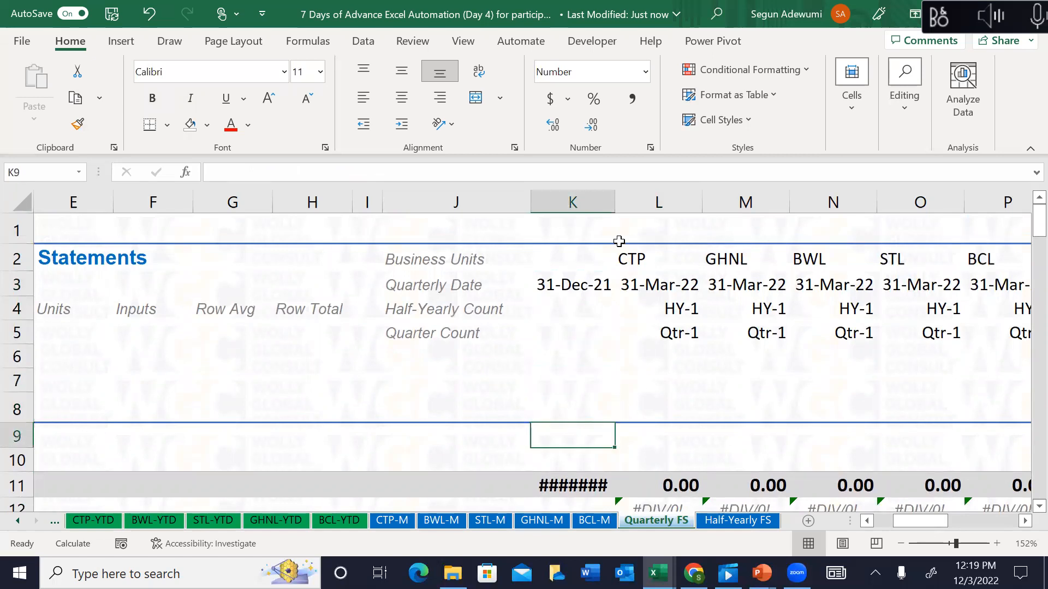
left_click(683, 334)
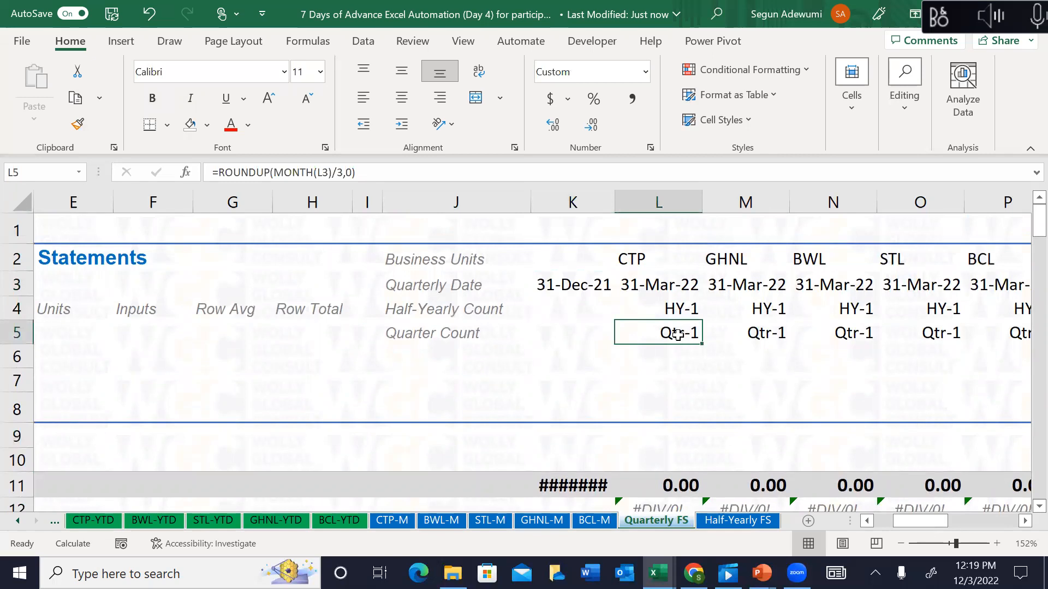
Step: Centre the business-unit headings from L2 across row 2 to AE2
left_click(635, 255)
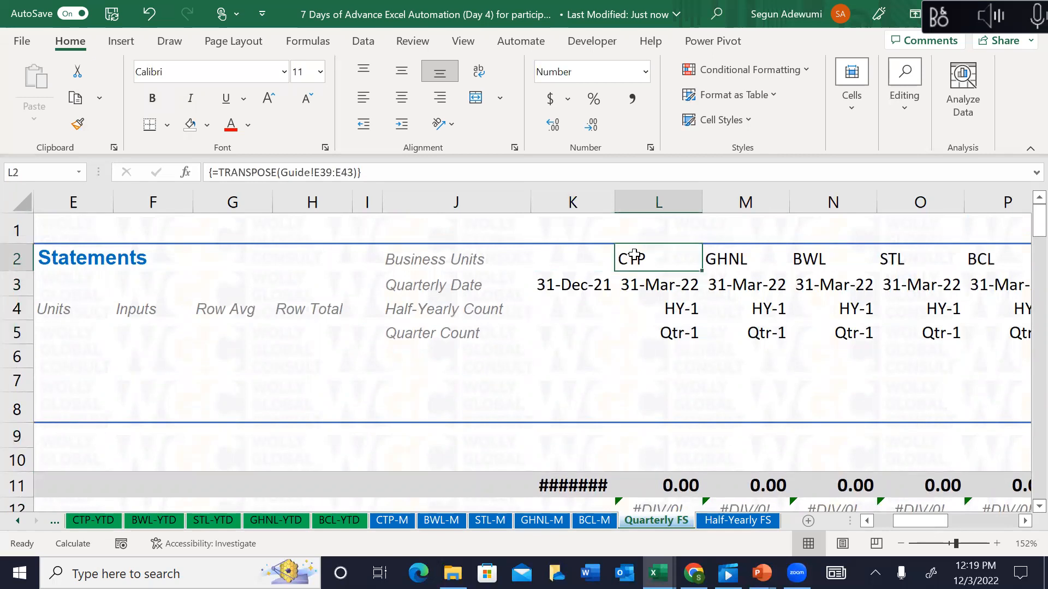
key("ctrl+shift+Right")
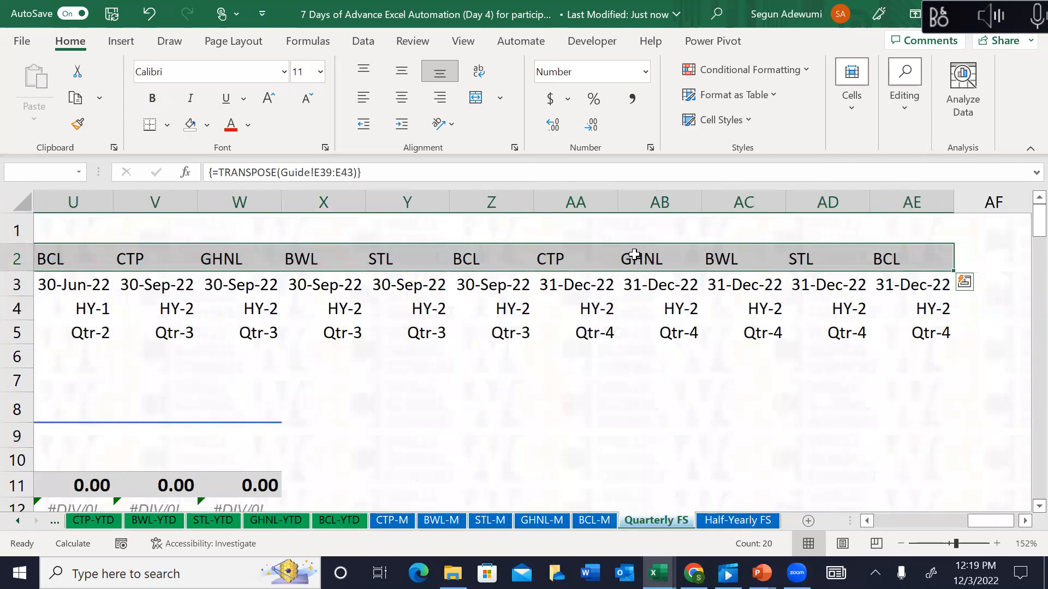
key("alt")
left_click(392, 107)
key("ctrl+BackSpace")
Step: Check the quarterly date formula in L3 and move down to row 10
left_click(523, 357)
key("Down")
key("Down")
key("Down")
key("Down")
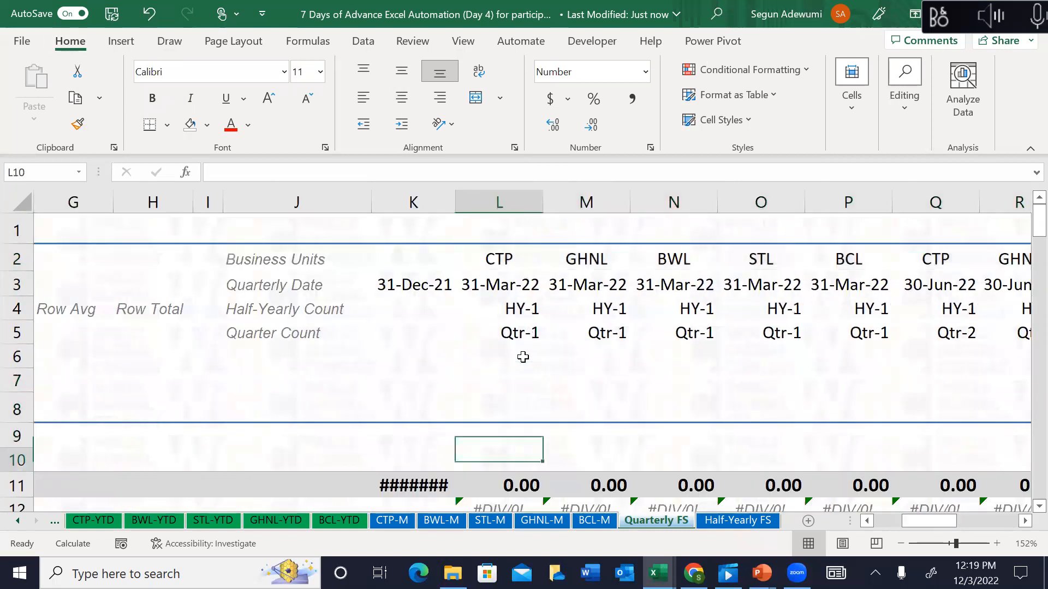
key("Down")
key("Down")
key("Up")
key("Up")
key("Up")
key("Up")
key("Up")
key("Up")
key("Up")
key("Up")
key("Up")
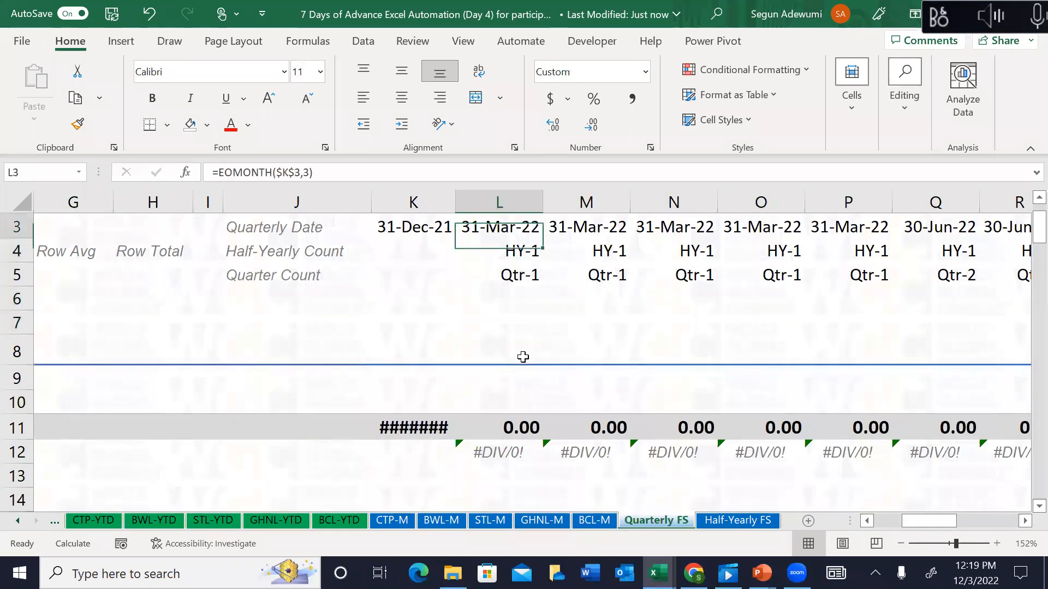
key("Up")
key("Up")
key("Down")
key("Down")
key("Down")
key("Down")
key("Down")
key("Down")
key("Down")
key("Down")
key("Down")
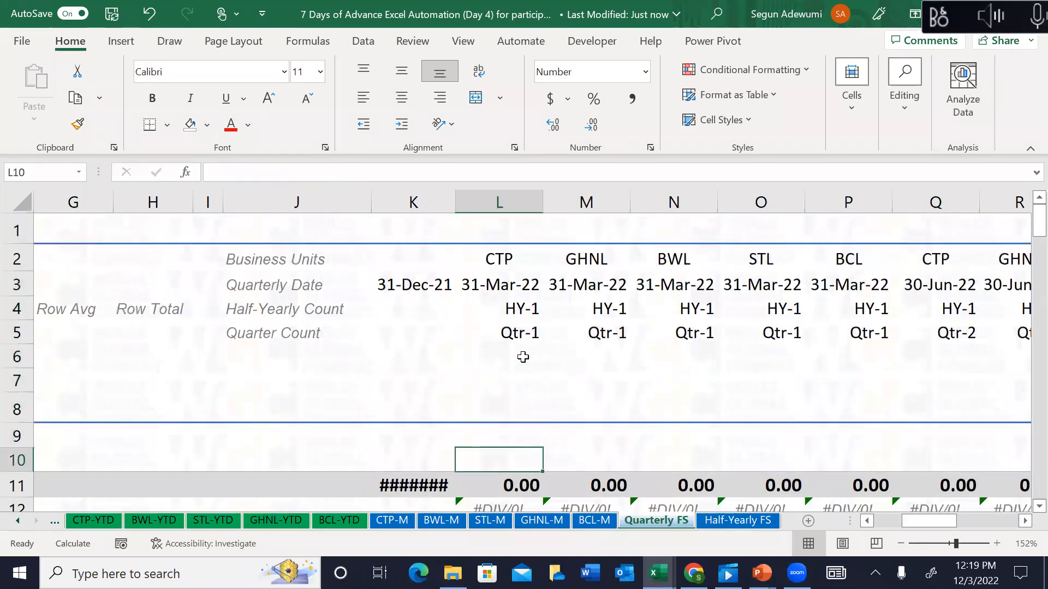
Step: Review the row 10 cells from column M across to column W
key("Right")
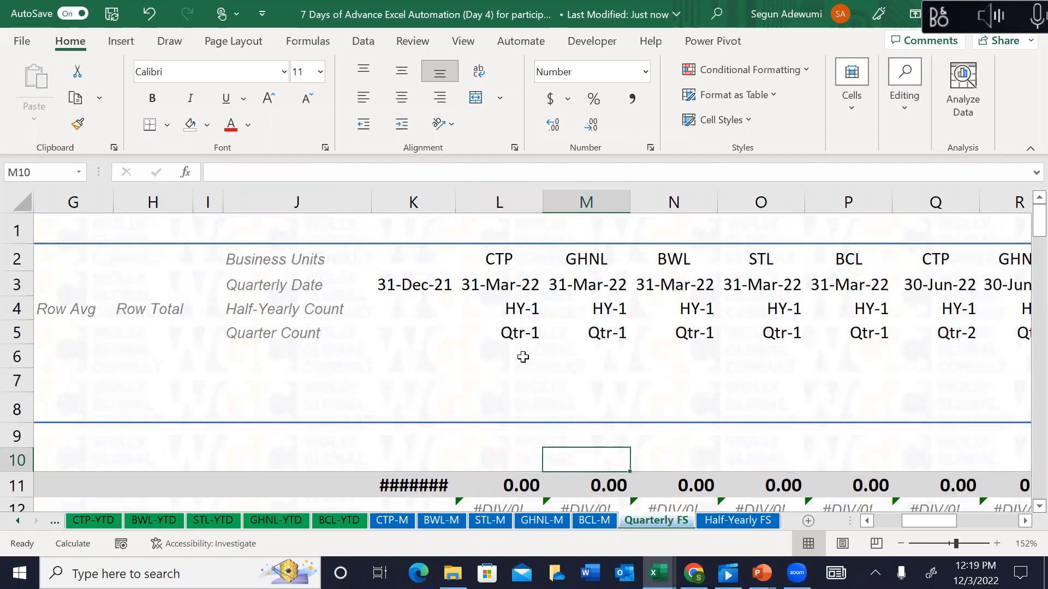
key("Right")
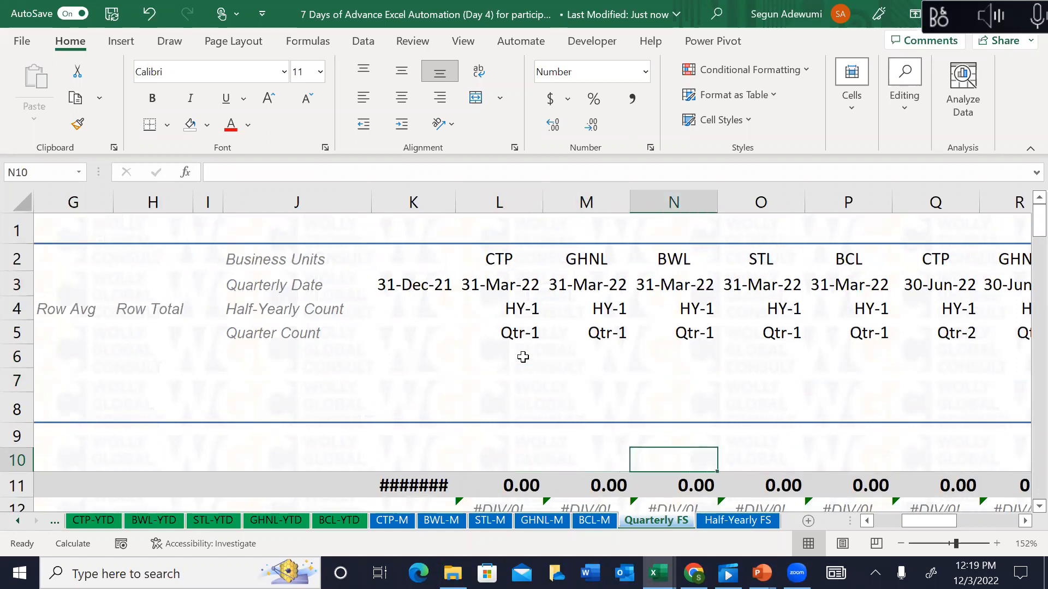
key("Right")
key("Right")
key("Right")
key("Right")
key("Right")
key("Right")
key("Right")
key("Left")
key("Left")
key("Left")
key("Left")
key("Left")
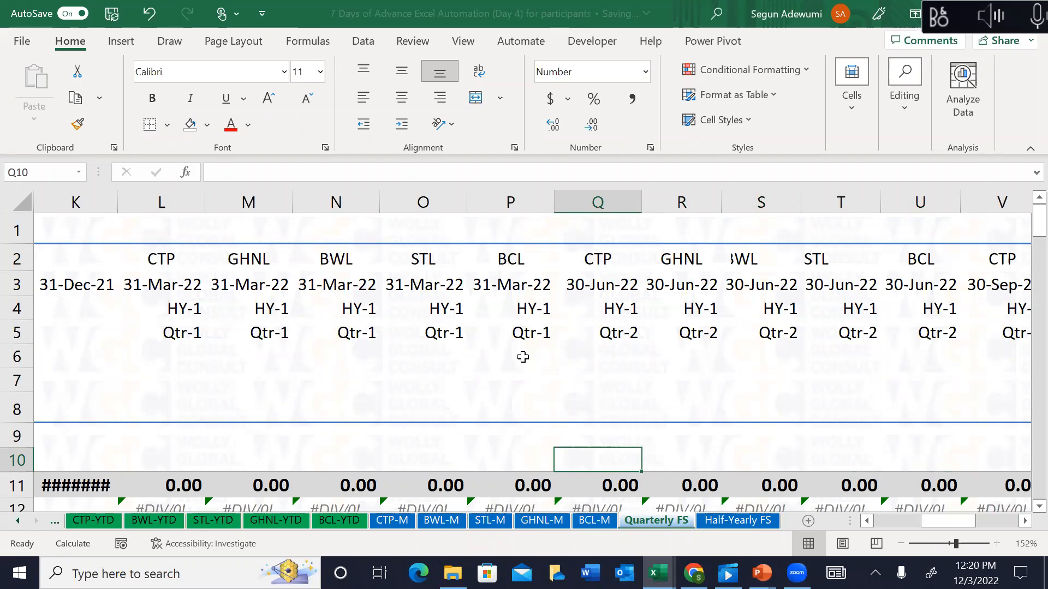
key("Right")
key("Right")
key("Right")
key("Right")
key("Right")
key("Right")
key("Right")
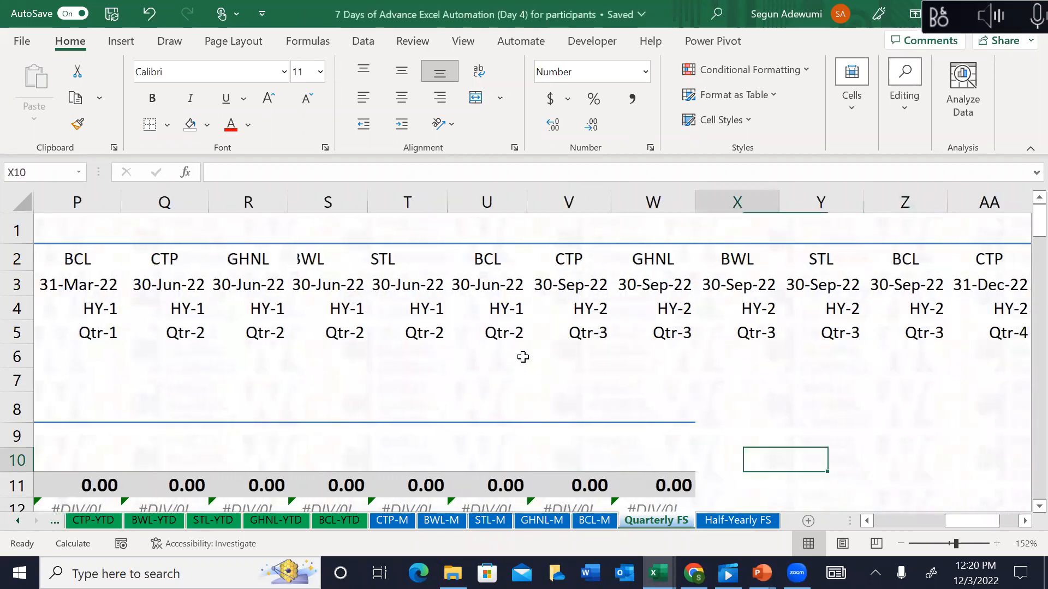
key("Left")
key("Left")
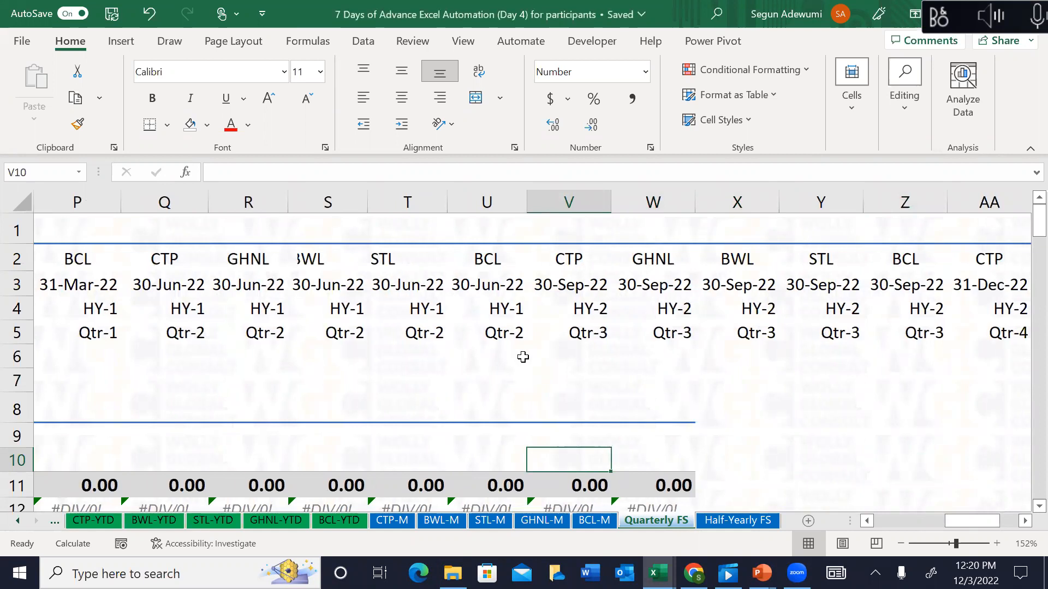
key("Right")
key("Right")
key("Right")
key("Right")
key("Left")
key("Left")
key("Left")
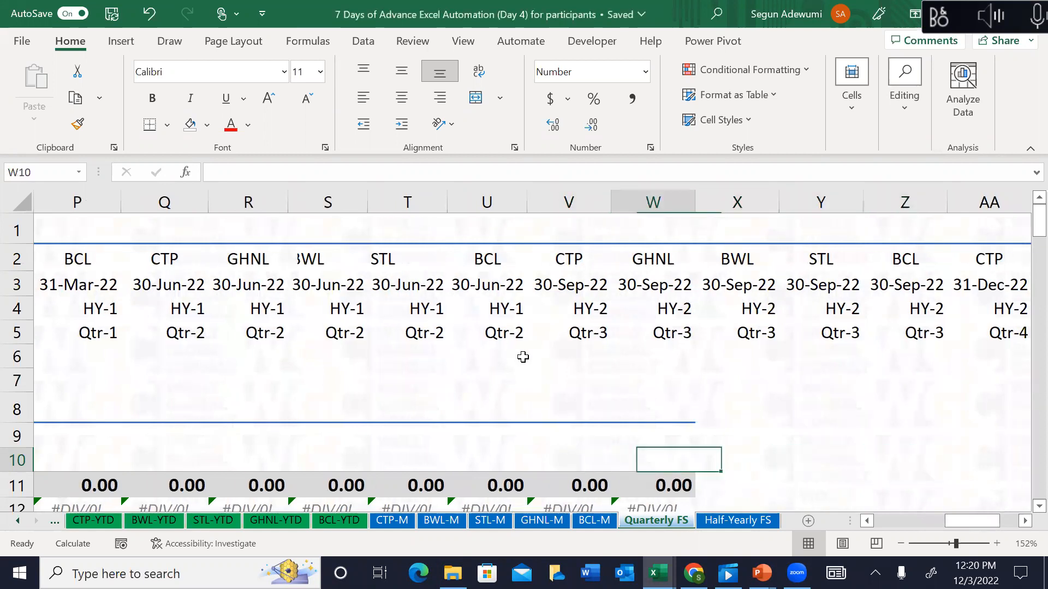
key("Up")
key("Up")
key("Up")
key("shift+Down")
key("shift+Down")
key("shift+Down")
key("shift+Down")
key("shift+Down")
key("shift+Down")
key("shift+Down")
key("shift+Down")
key("shift+Down")
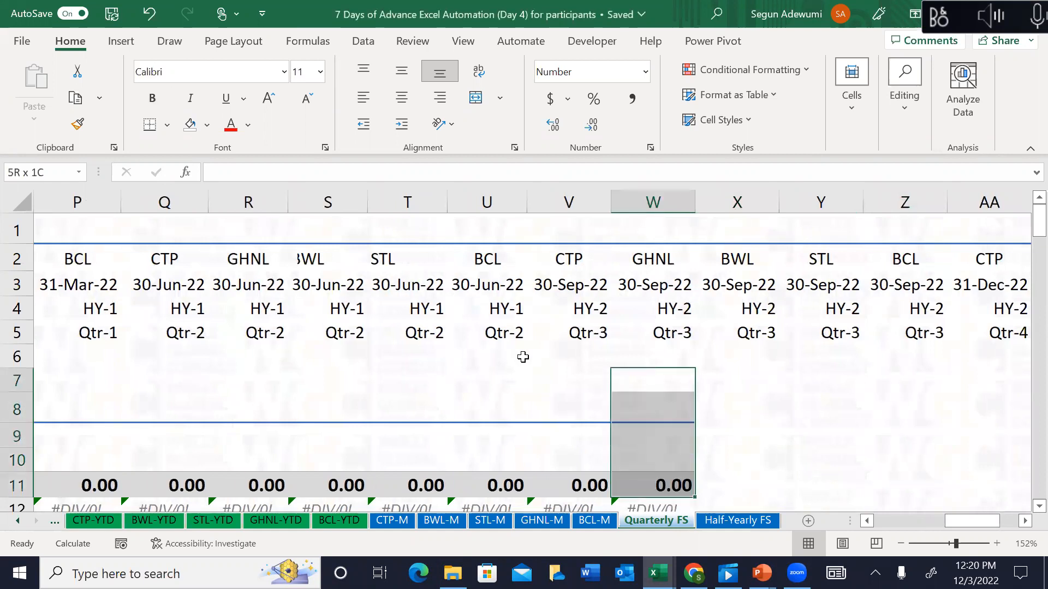
Step: Select the used range down column W and across to the last used column
key("shift+Down")
key("shift+Down")
key("shift+Down")
key("shift+Down")
key("shift+Down")
key("shift+Down")
key("shift+Down")
key("shift+Down")
key("shift+Down")
key("shift+Down")
key("shift+Down")
key("shift+Down")
key("shift+Down")
key("shift+Down")
key("shift+Down")
key("shift+Down")
key("shift+Down")
key("shift+Down")
key("shift+Down")
key("shift+Down")
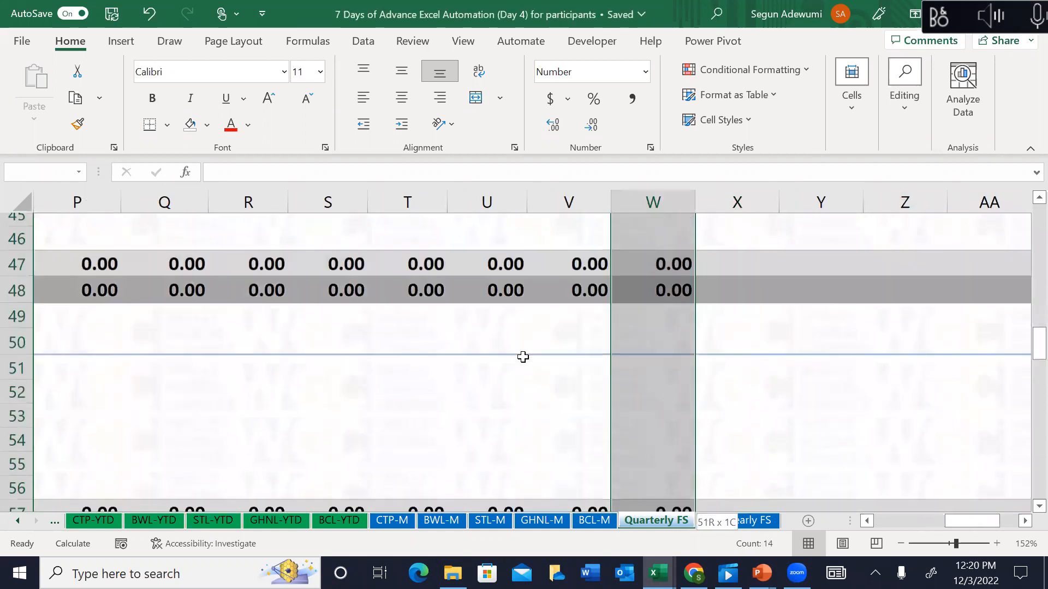
key("shift+Down")
key("shift+Down")
key("shift+Down")
key("shift+Down")
key("shift+Down")
key("shift+Down")
key("shift+Down")
key("shift+Down")
key("shift+Down")
key("shift+Down")
key("shift+Down")
key("shift+Down")
key("shift+Down")
key("shift+Down")
key("shift+Down")
key("shift+Down")
key("shift+Down")
key("shift+Down")
key("shift+Down")
key("shift+Down")
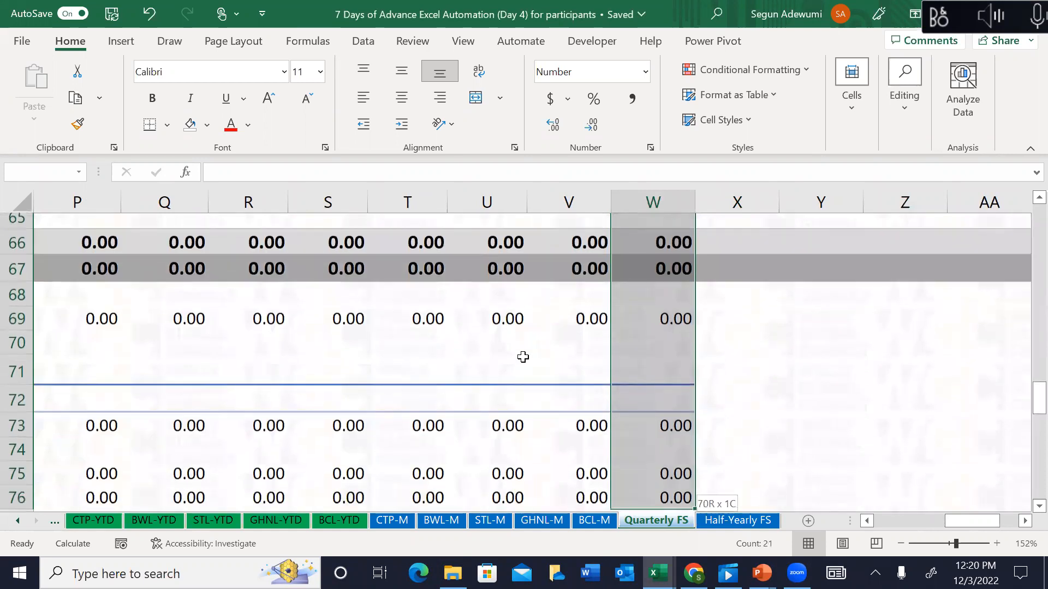
key("ctrl+shift+Down")
key("ctrl+shift+Down")
key("ctrl+shift+Down")
key("ctrl+shift+Down")
key("ctrl+shift+Down")
key("ctrl+shift+Down")
key("ctrl+shift+Down")
key("ctrl+shift+Down")
key("ctrl+shift+Down")
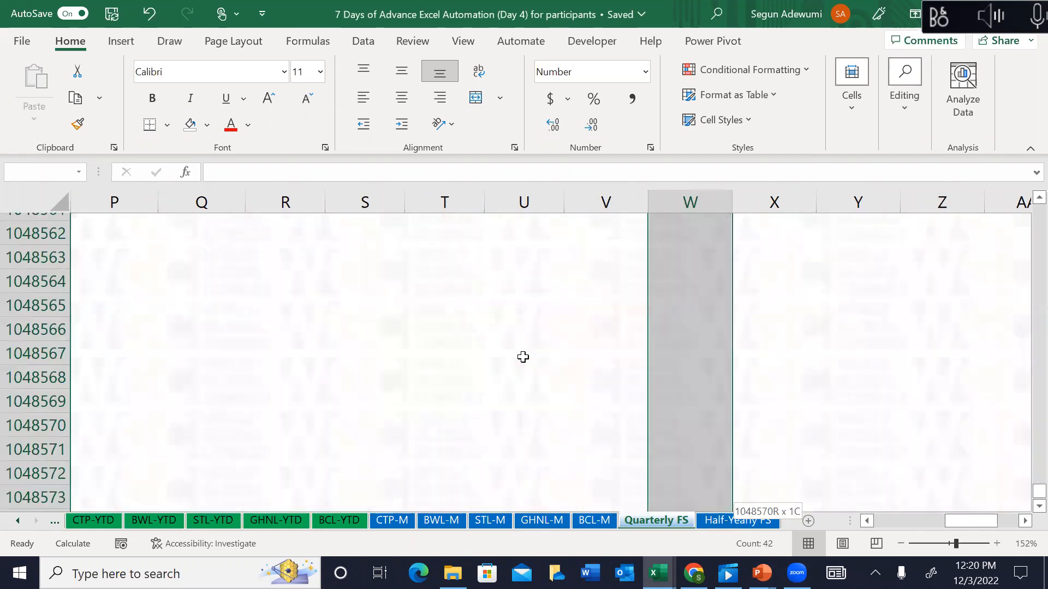
key("ctrl+shift+Up")
key("ctrl+shift+Up")
key("shift+Down")
key("ctrl+shift+Down")
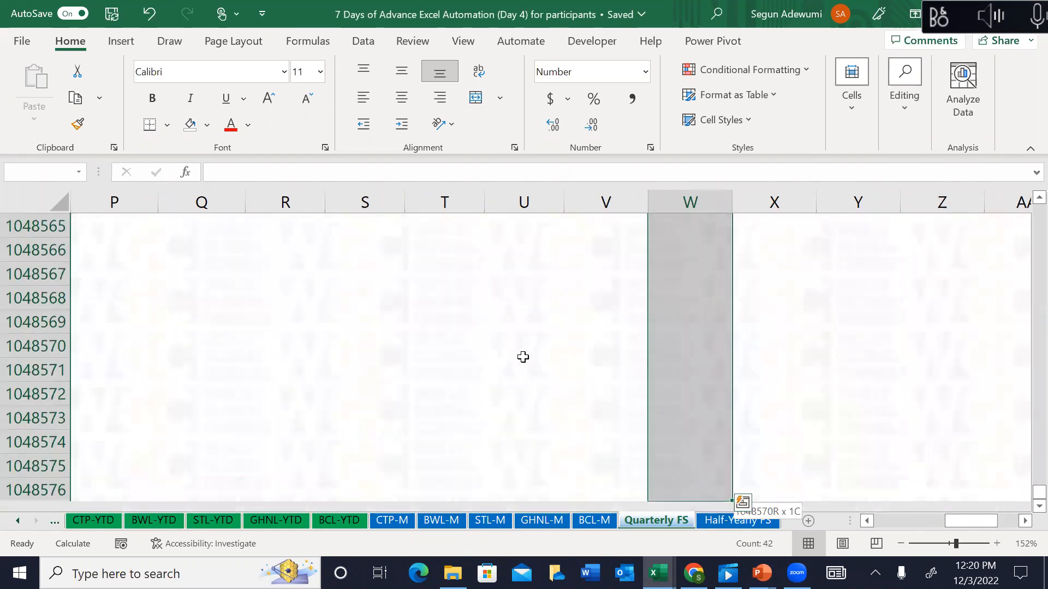
key("ctrl+shift+Up")
key("ctrl+shift+Right")
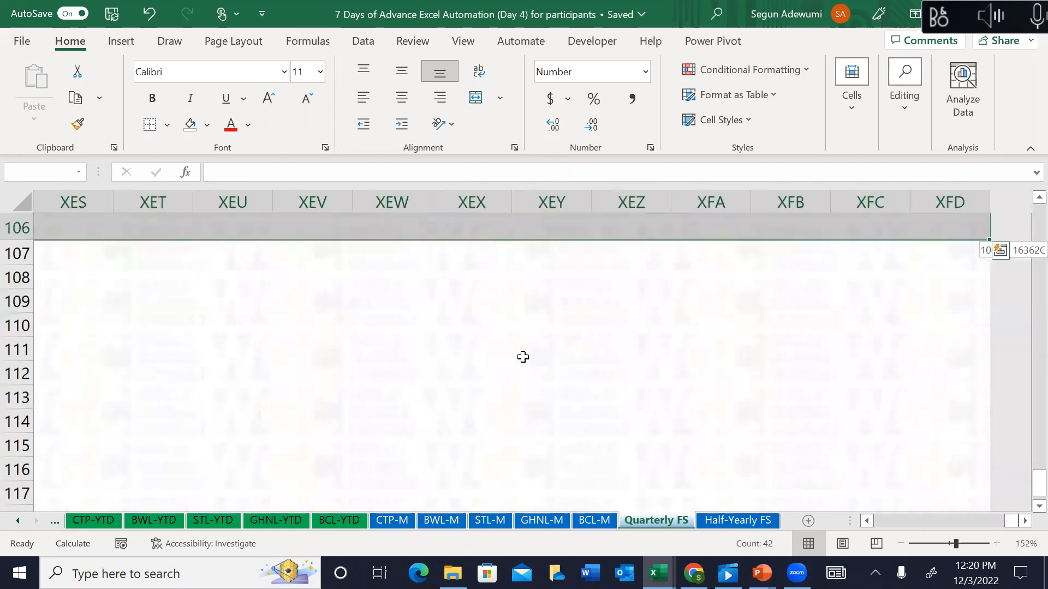
key("ctrl+shift+Left")
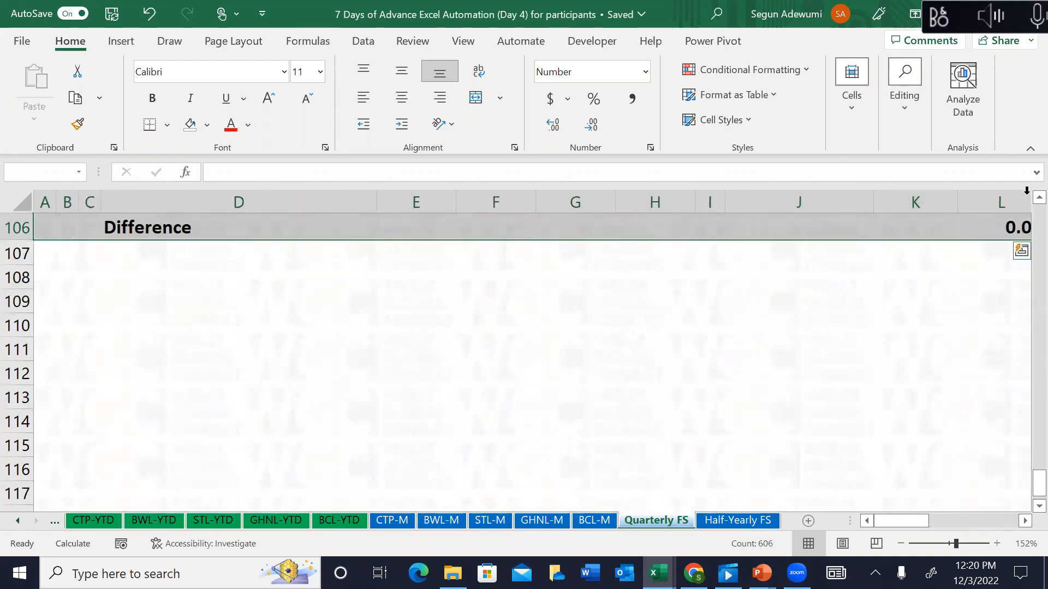
scroll(1025, 210, "up", 1)
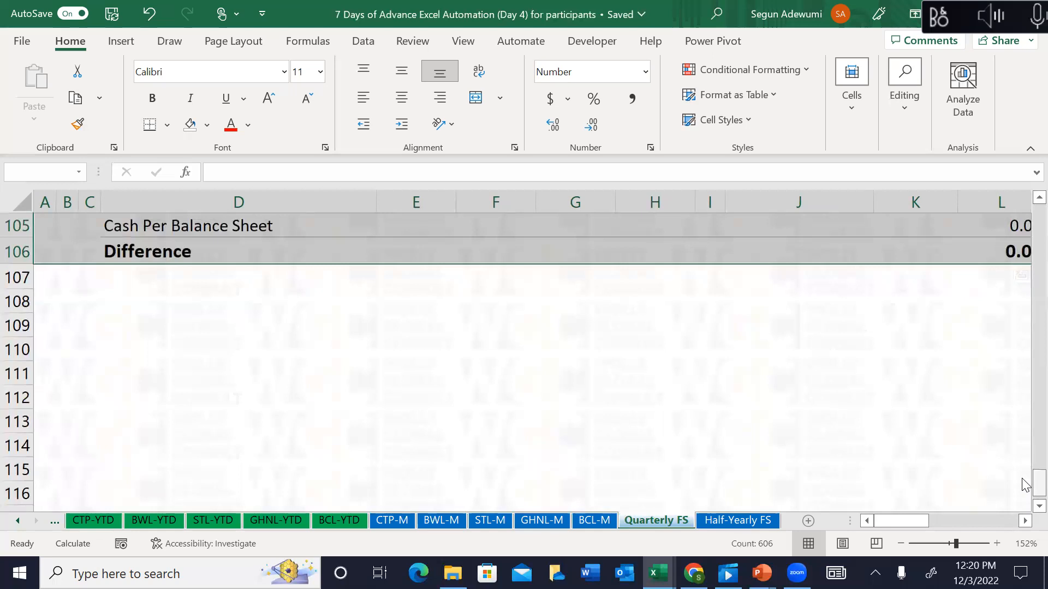
left_click_drag(1023, 480, 1022, 86)
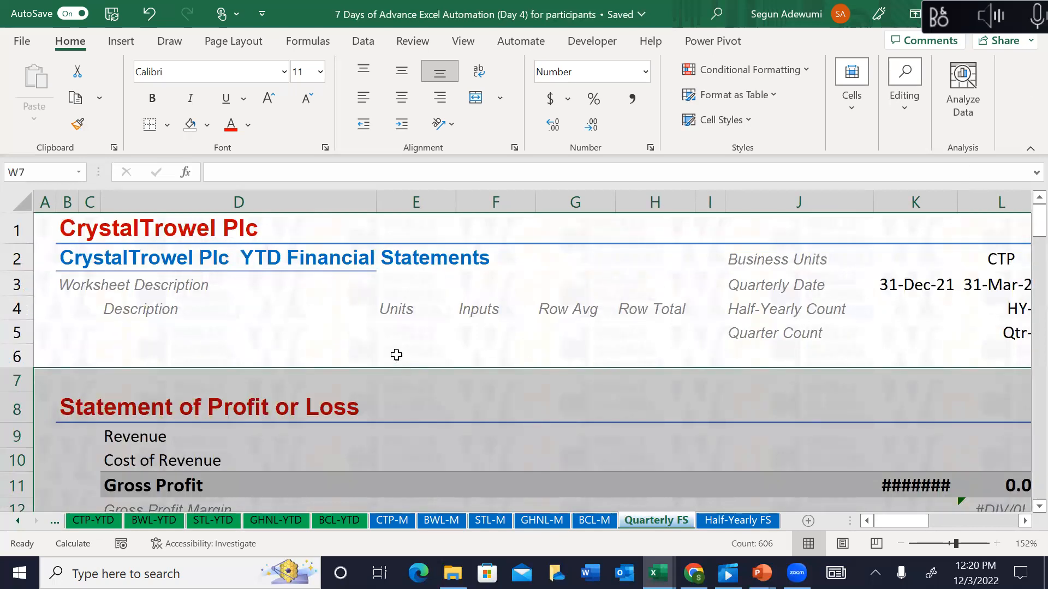
Step: Freeze panes at E5 so the header rows and columns A–D stay fixed
left_click(396, 355)
left_click(393, 335)
key("alt")
key("w")
key("f")
key("f")
key("Right")
key("Right")
key("Right")
key("Right")
key("Right")
key("Right")
key("Right")
key("Right")
key("Right")
key("Right")
key("Right")
key("Right")
key("Right")
key("Right")
key("Right")
key("Right")
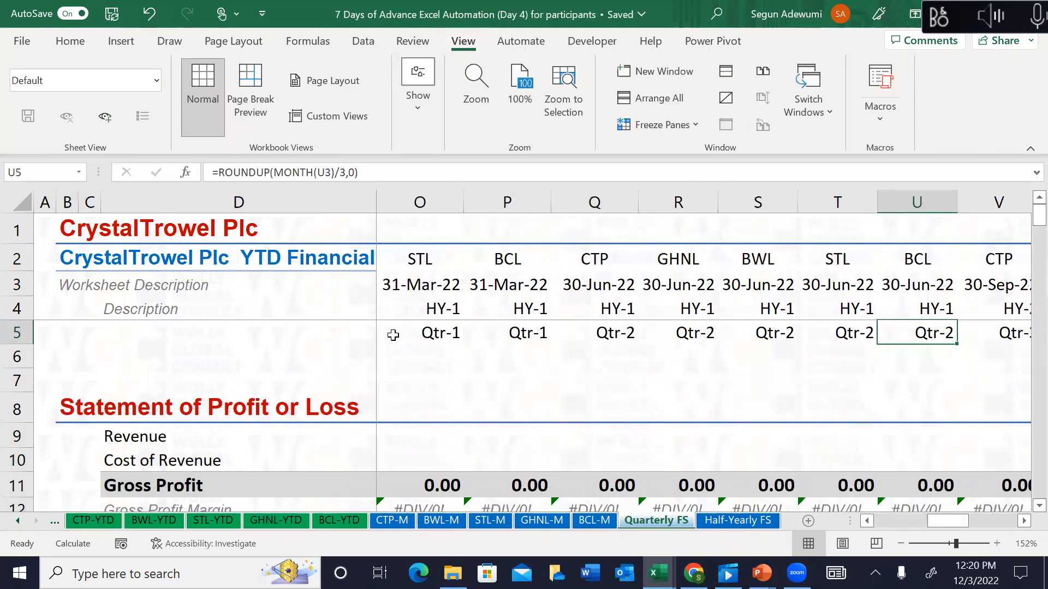
key("Right")
key("Right")
key("Right")
key("Right")
key("Right")
key("Down")
key("Down")
key("Down")
key("Down")
key("Down")
key("Down")
key("Down")
key("Left")
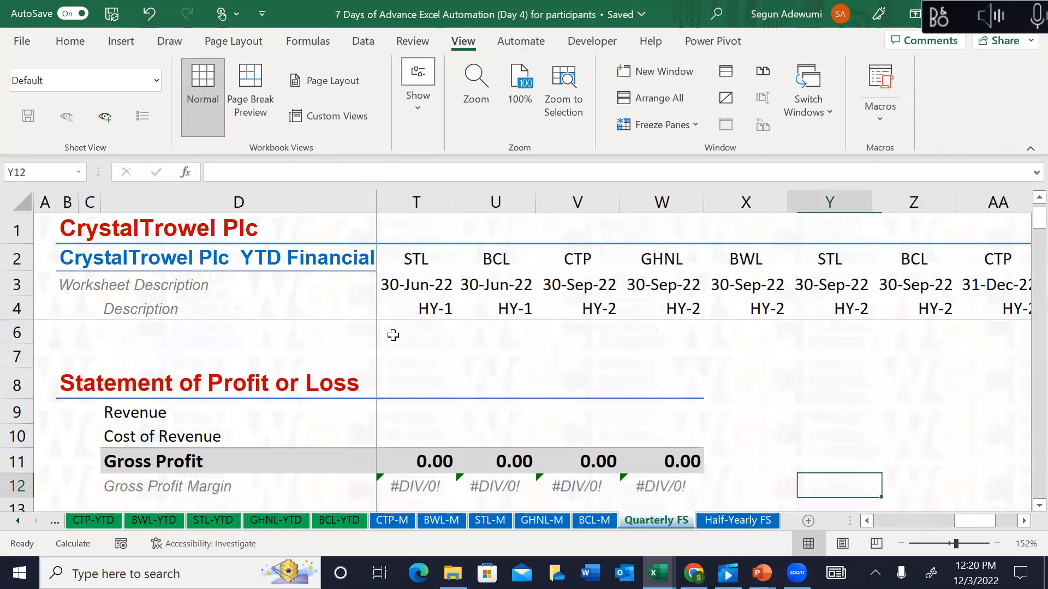
key("Left")
key("Left")
key("Up")
key("Up")
key("Down")
key("Up")
key("Up")
key("Up")
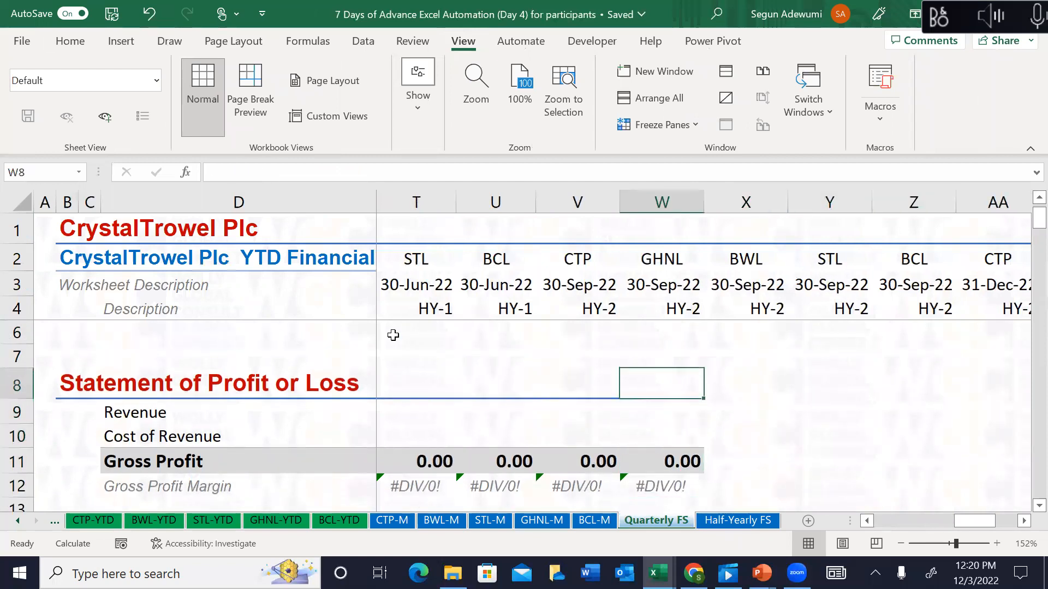
key("shift+Down")
key("shift+Down")
key("shift+Down")
key("shift+Down")
key("shift+Down")
key("shift+Down")
key("shift+Down")
key("shift+Down")
key("shift+Down")
key("shift+Down")
key("shift+Down")
key("shift+Down")
key("shift+Down")
key("shift+Down")
key("shift+Down")
key("shift+Down")
key("shift+Down")
key("shift+Down")
key("shift+Down")
key("shift+Down")
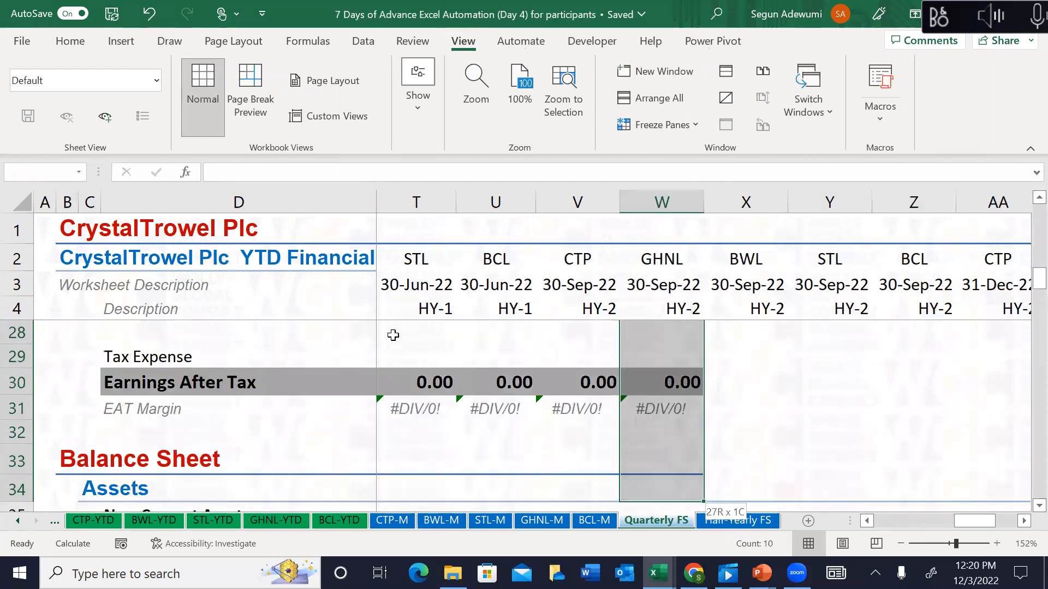
key("shift+Down")
key("shift+Down")
key("shift+Down")
key("shift+Down")
key("shift+Down")
key("shift+Down")
key("shift+Down")
key("shift+Down")
key("shift+Down")
key("shift+Down")
key("shift+Down")
key("shift+Down")
key("shift+Down")
key("shift+Down")
key("shift+Down")
key("shift+Down")
key("shift+Down")
key("shift+Down")
key("shift+Down")
key("shift+Down")
key("shift+Down")
key("shift+Down")
key("shift+Down")
key("shift+Down")
key("shift+Down")
key("shift+Down")
key("shift+Down")
key("shift+Down")
key("shift+Down")
key("shift+Down")
key("shift+Down")
key("shift+Down")
key("shift+Down")
key("shift+Down")
key("shift+Down")
key("shift+Down")
key("shift+Down")
key("shift+Down")
key("shift+Down")
key("shift+Down")
key("shift+Down")
key("shift+Down")
key("shift+Down")
key("shift+Down")
key("shift+Down")
key("shift+Down")
key("shift+Down")
key("shift+Down")
key("shift+Down")
key("shift+Down")
key("shift+Down")
key("shift+Down")
key("shift+Down")
key("shift+Down")
key("shift+Down")
key("shift+Down")
key("shift+Down")
key("shift+Down")
key("shift+Down")
key("shift+Down")
key("shift+Down")
key("shift+Down")
key("shift+Down")
key("shift+Down")
key("shift+Down")
key("shift+Down")
key("shift+Down")
key("shift+Down")
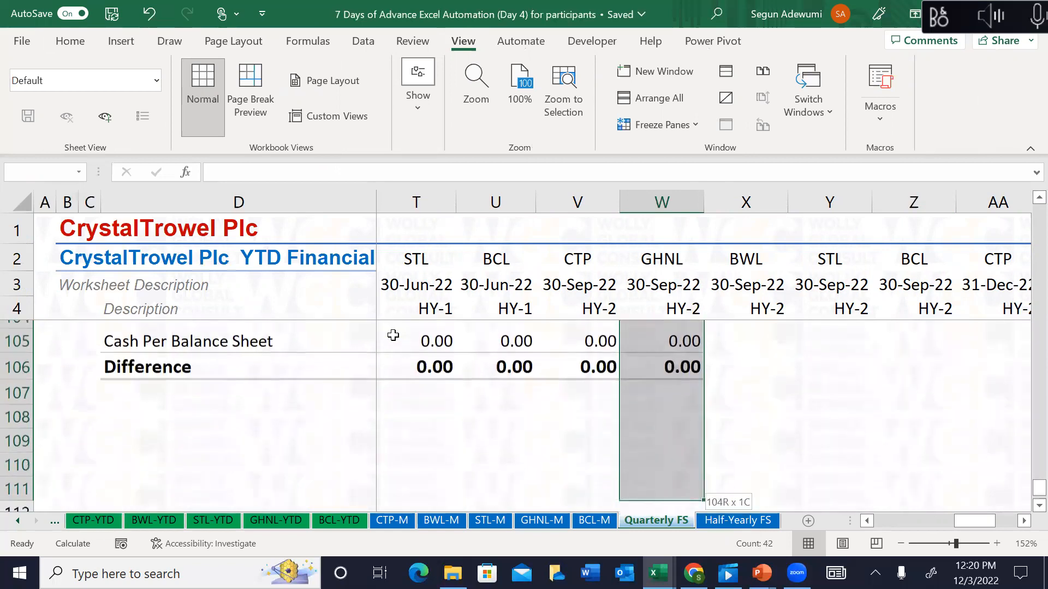
key("shift+Up")
key("shift+Up")
key("shift+Up")
key("shift+Right")
key("shift+Right")
key("shift+Right")
key("shift+Right")
key("shift+Right")
key("shift+Right")
key("shift+Right")
key("shift+Right")
key("shift+Right")
key("shift+Right")
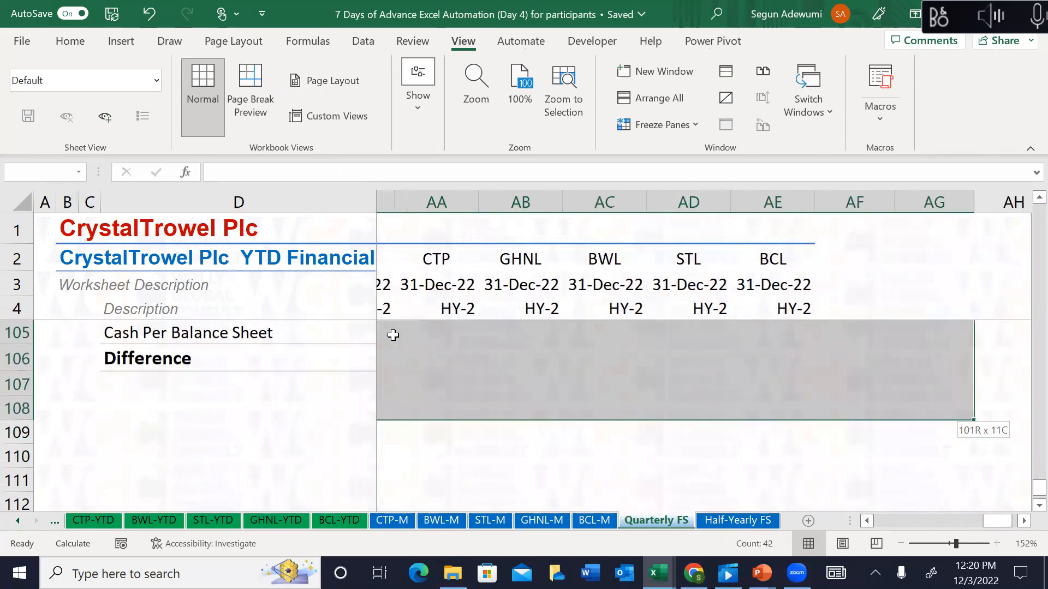
key("shift+Left")
key("shift+Left")
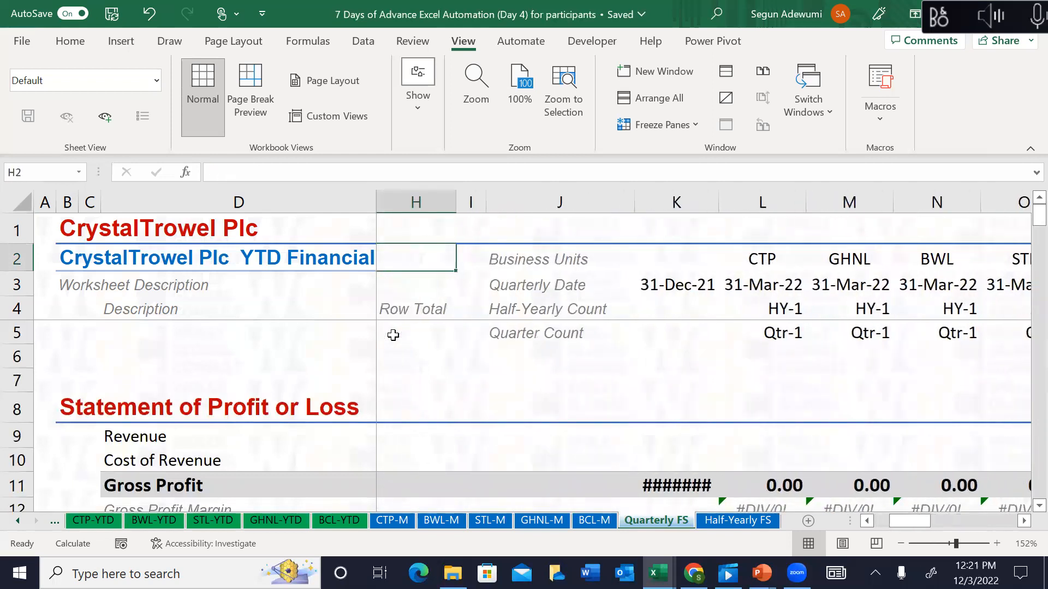
left_click(703, 467)
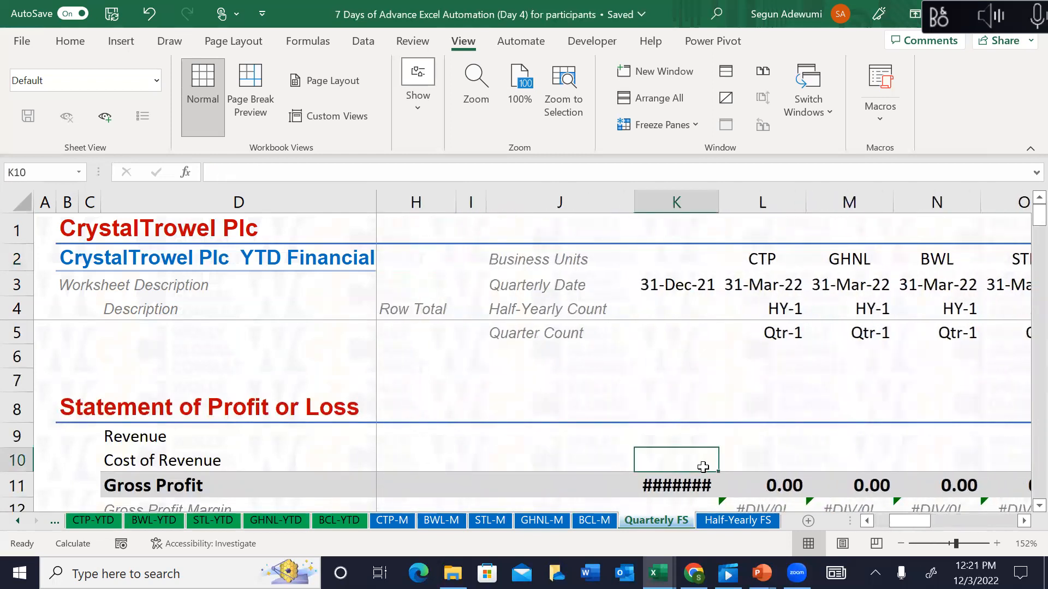
Step: Delete the overflowing ####### value in Gross Profit cell K11
key("Down")
key("Delete")
key("Right")
key("Right")
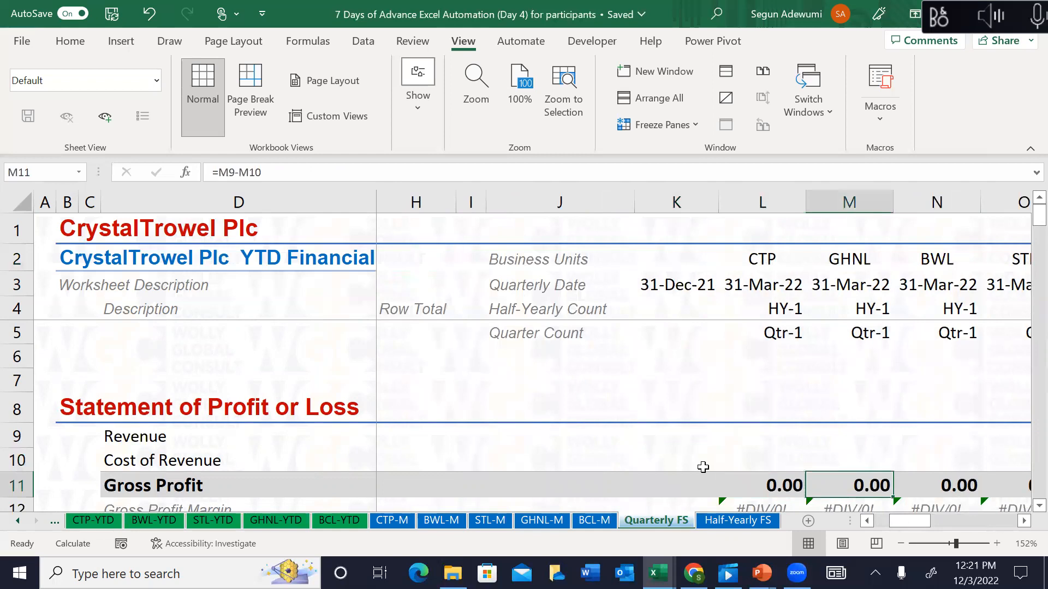
key("Left")
key("Up")
key("Up")
key("Down")
key("Up")
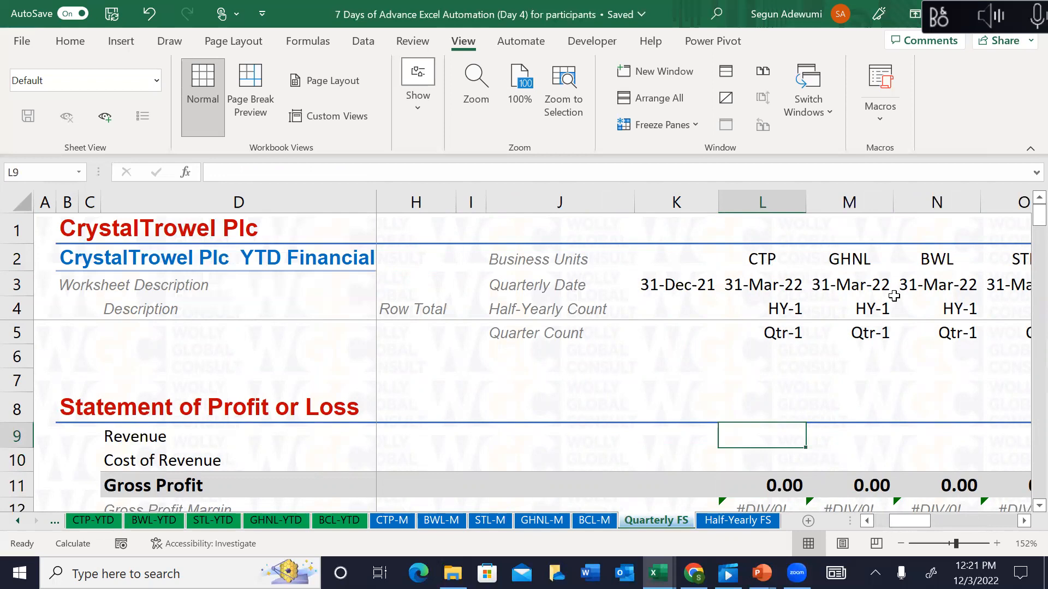
Step: Start a SUMIF formula in Revenue cell L9, then cancel it
type("=sumif")
key("Tab")
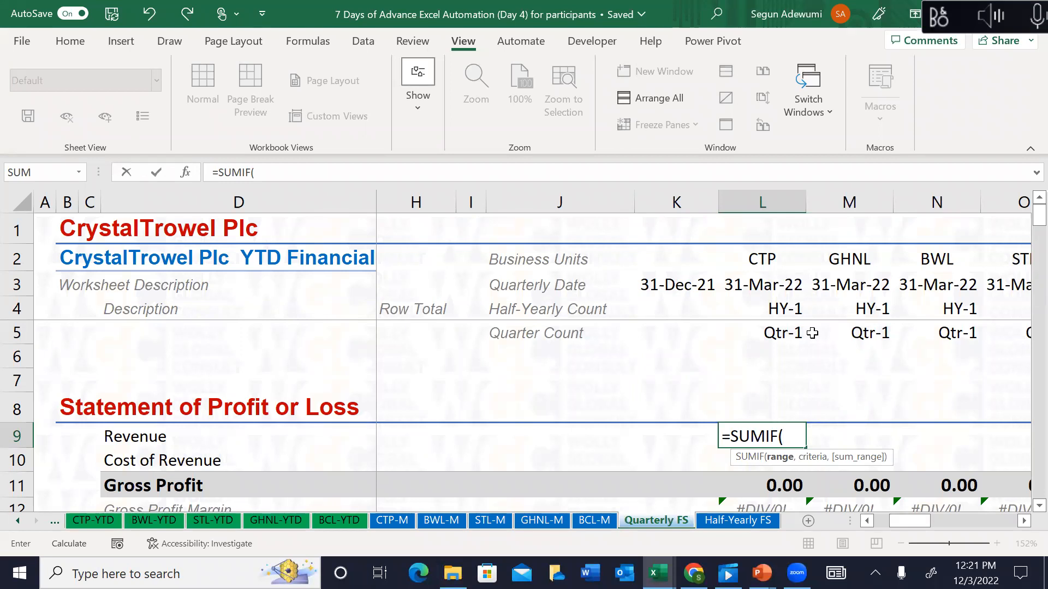
key("Escape")
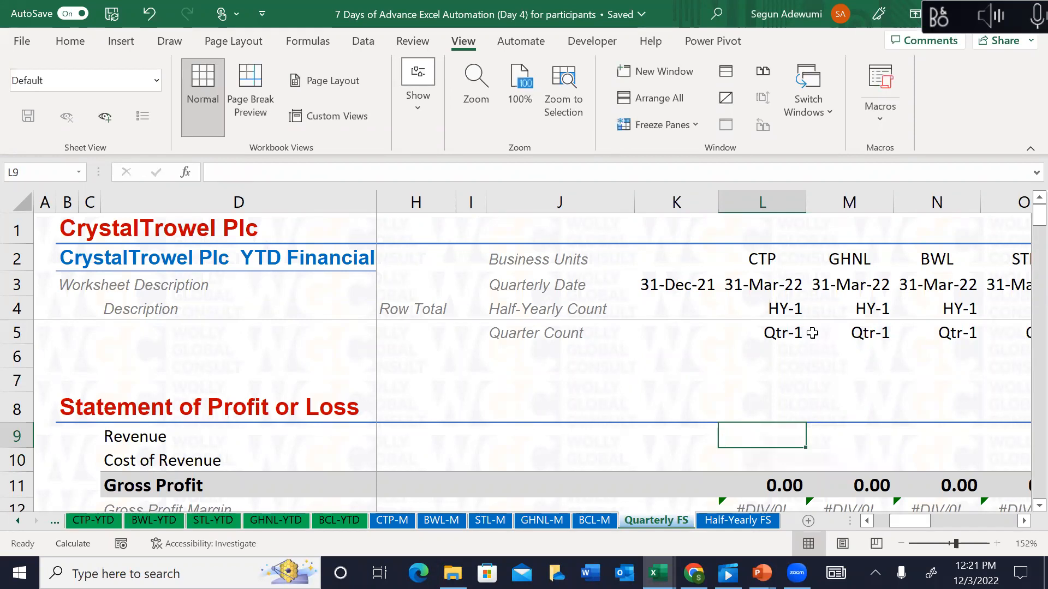
Step: On CTP-M, name the quarter labels in L5:W5 CTP_Qtr
left_click(405, 524)
left_click(648, 267)
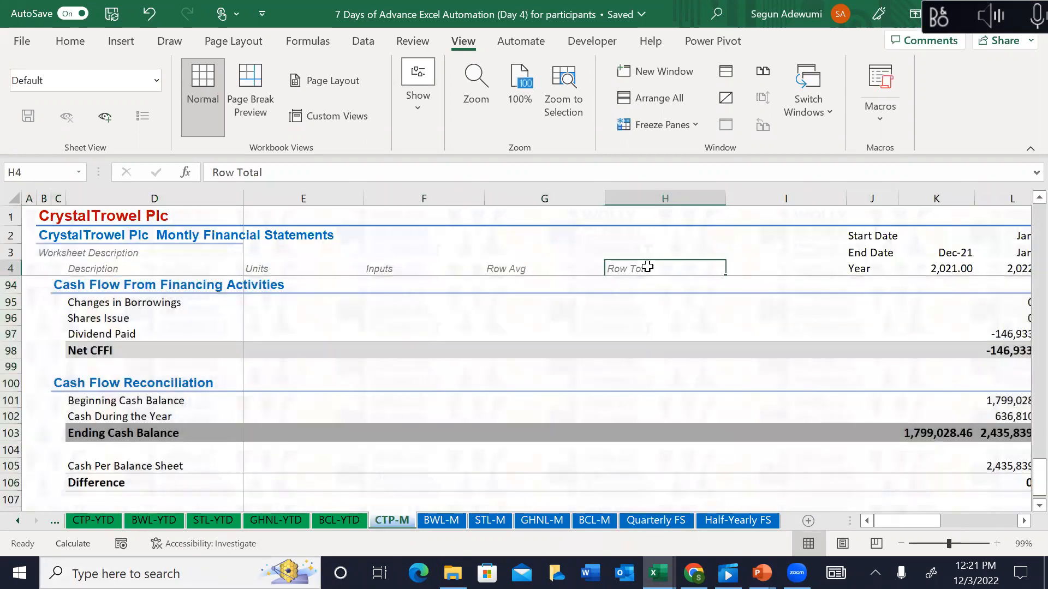
key("Right")
key("Right")
key("Right")
key("Right")
key("Right")
key("Right")
key("Right")
key("Down")
key("Left")
key("Left")
key("Left")
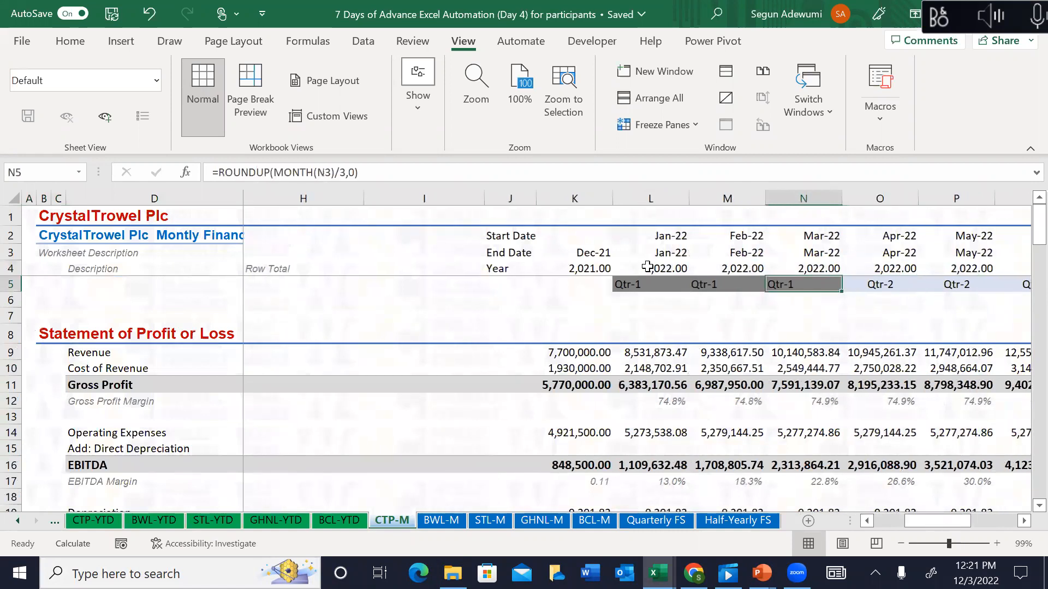
key("ctrl+shift+Right")
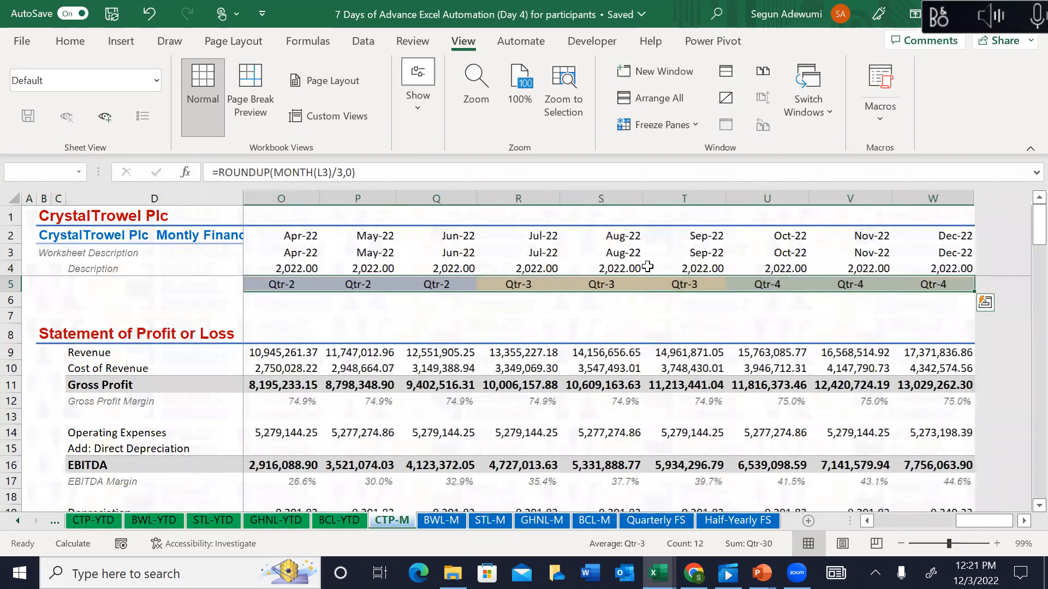
left_click(57, 172)
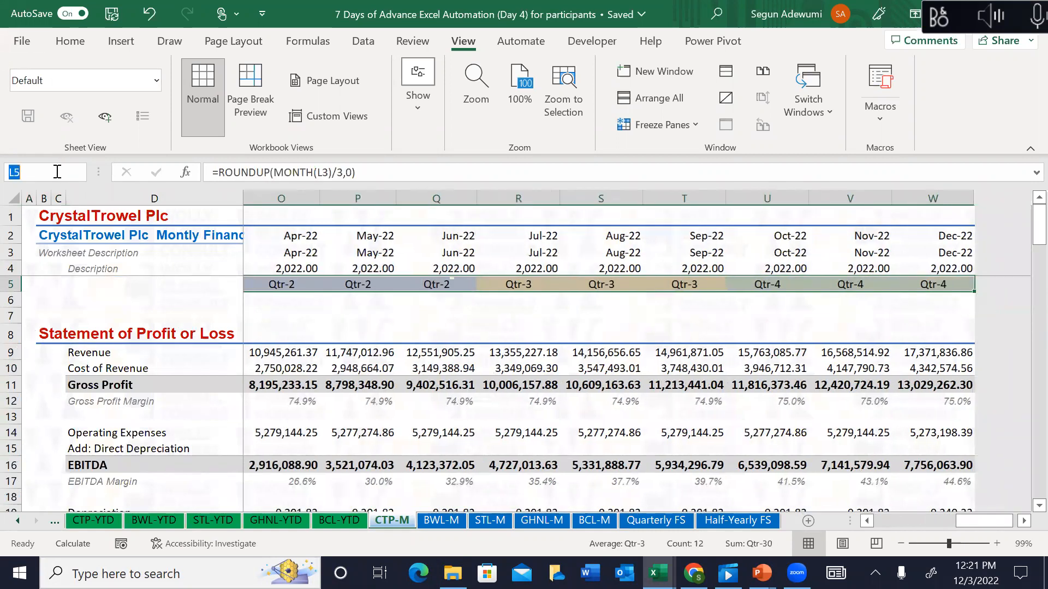
type("C")
key("BackSpace")
key("Return")
Step: Start a SUMIF in Quarterly FS L9 with range CTP_Qtr and criteria L$5
left_click(650, 523)
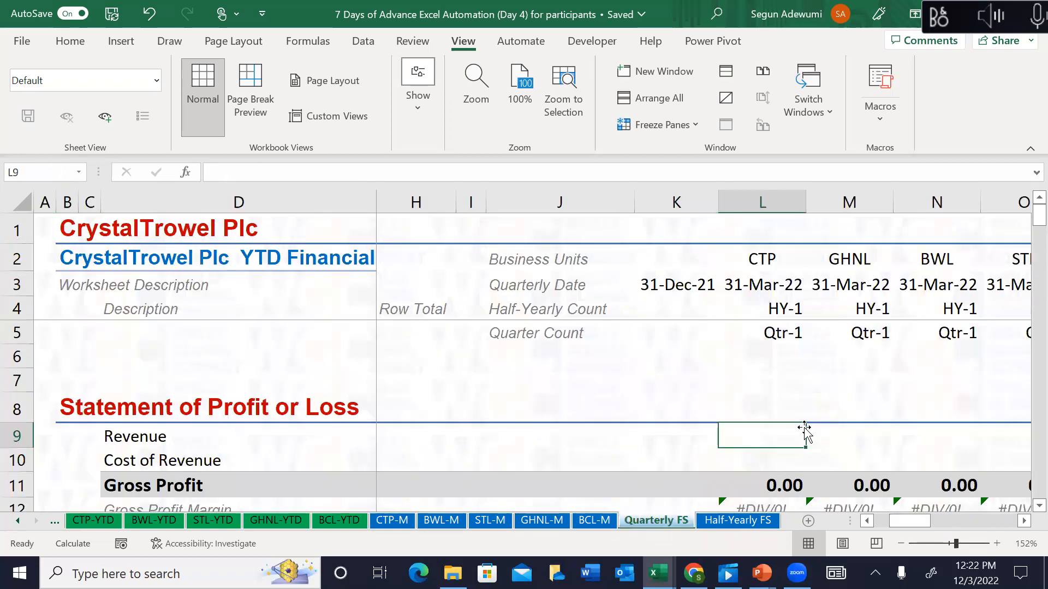
type("=sumif")
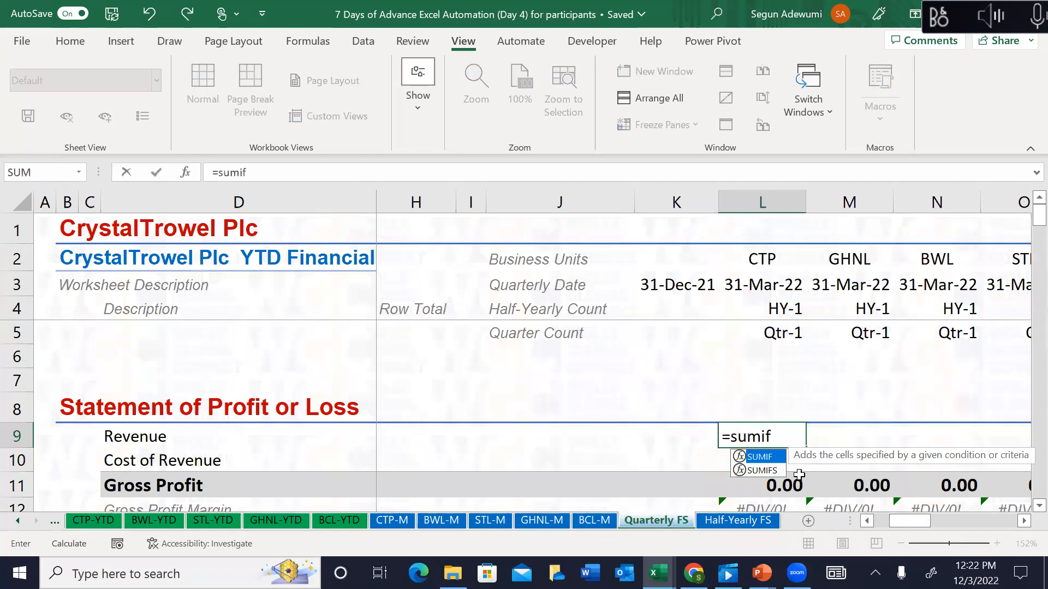
key("Tab")
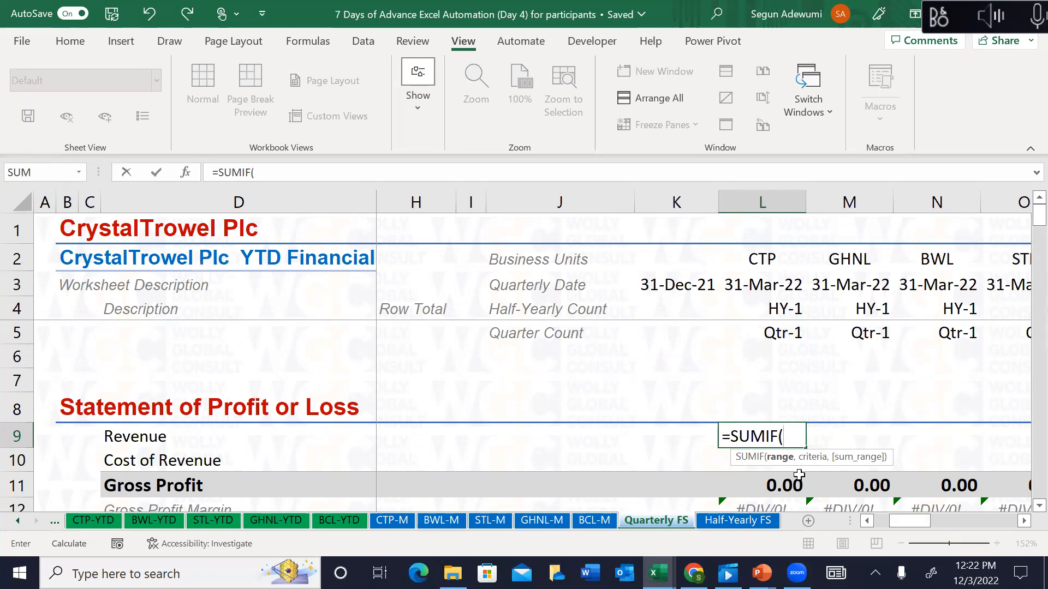
left_click(390, 523)
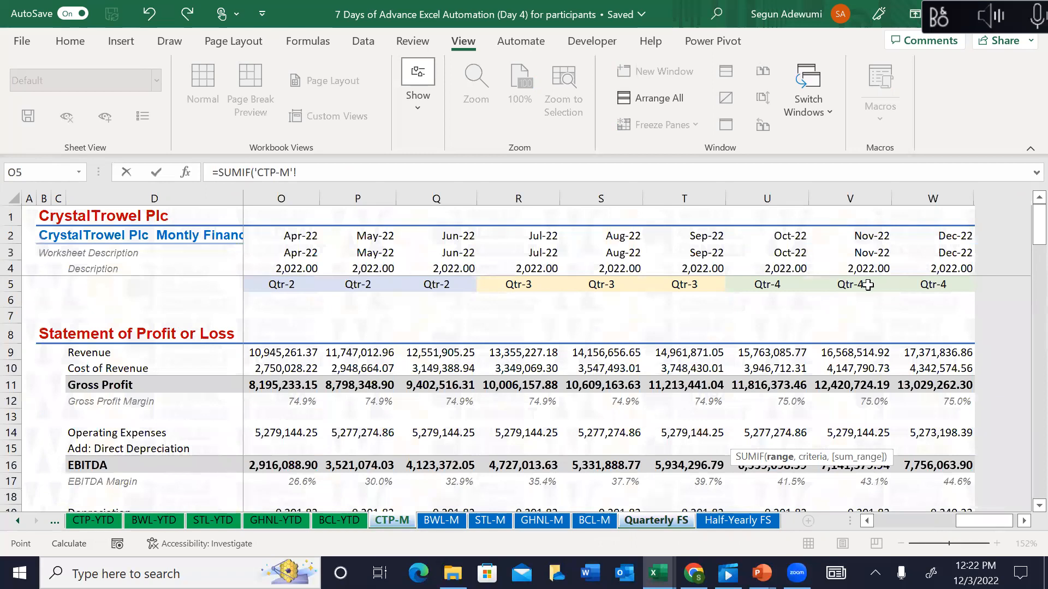
left_click(654, 530)
key("BackSpace")
key("BackSpace")
key("BackSpace")
key("BackSpace")
key("BackSpace")
key("BackSpace")
key("BackSpace")
key("BackSpace")
key("BackSpace")
key("BackSpace")
key("BackSpace")
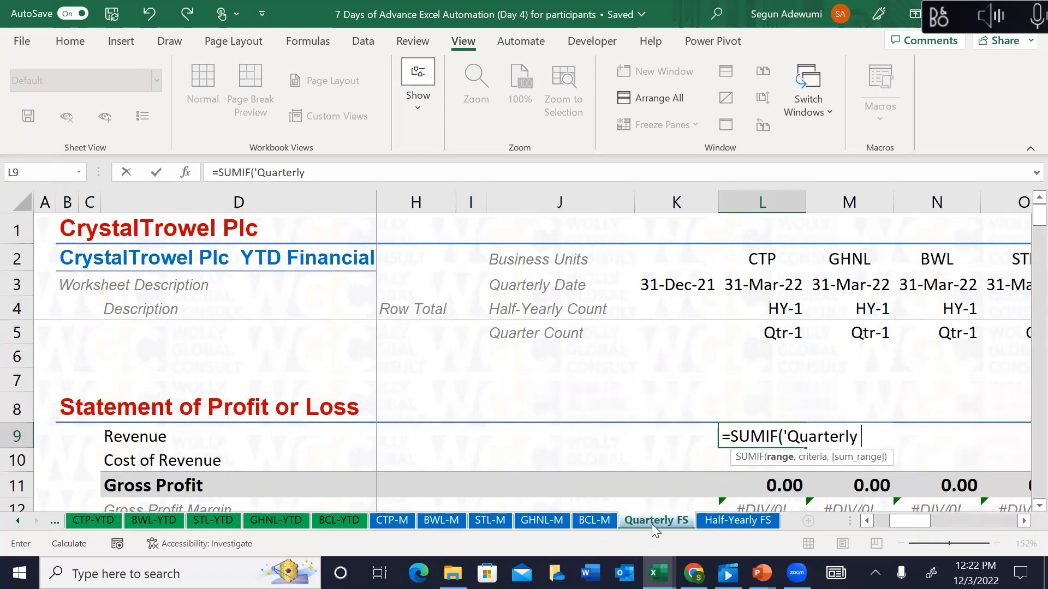
key("BackSpace")
key("BackSpace")
key("BackSpace")
key("BackSpace")
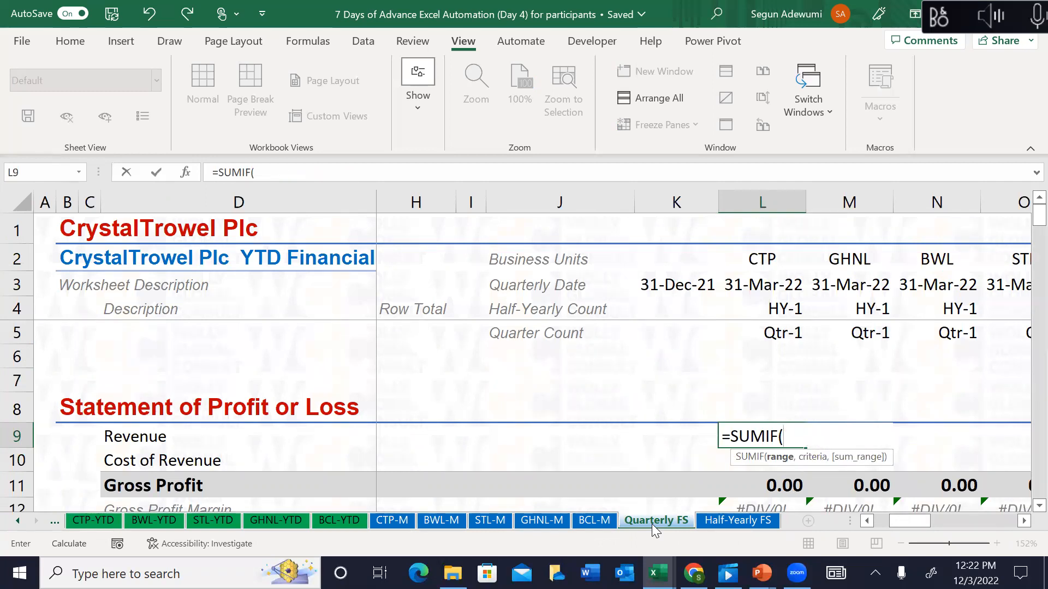
type("ctp")
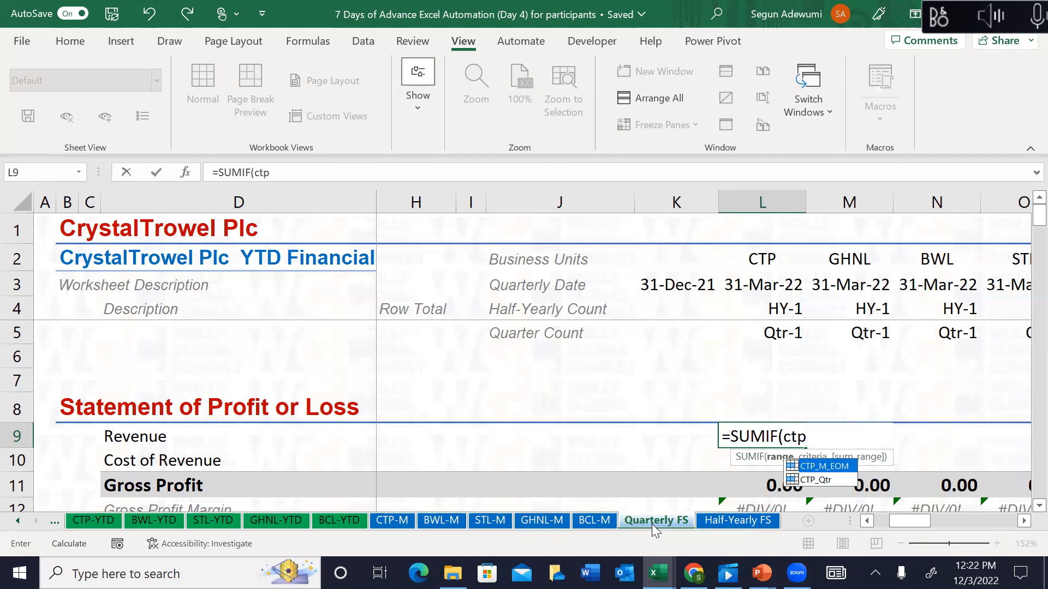
key("Down")
key("Tab")
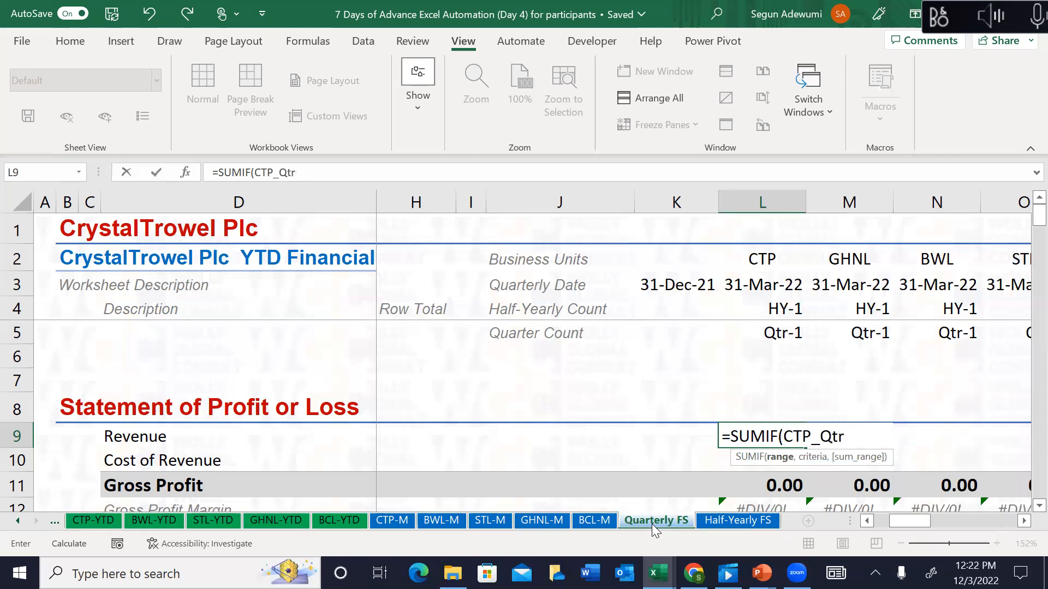
type(",")
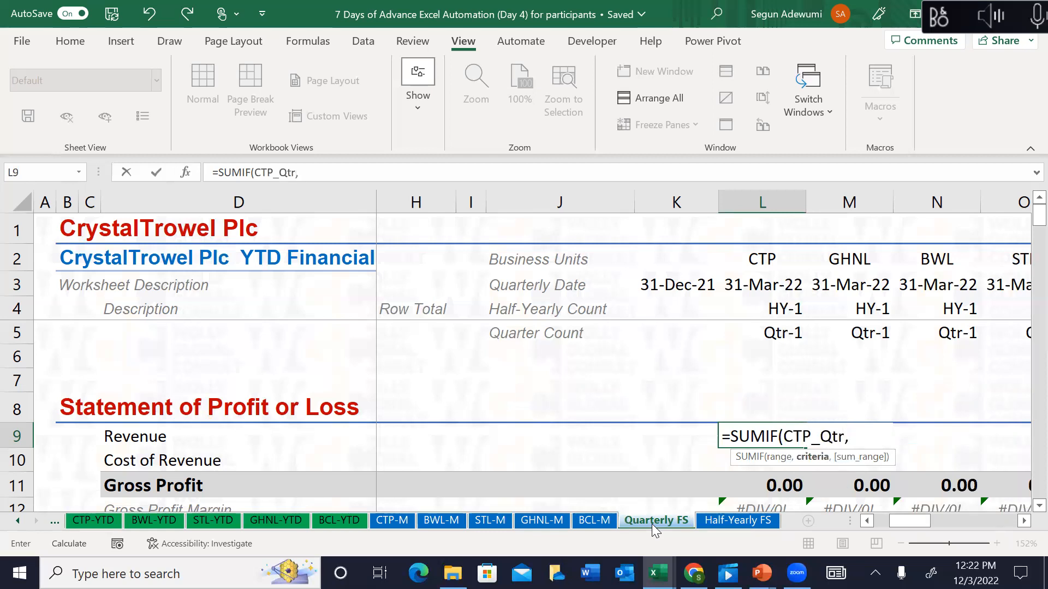
left_click(780, 331)
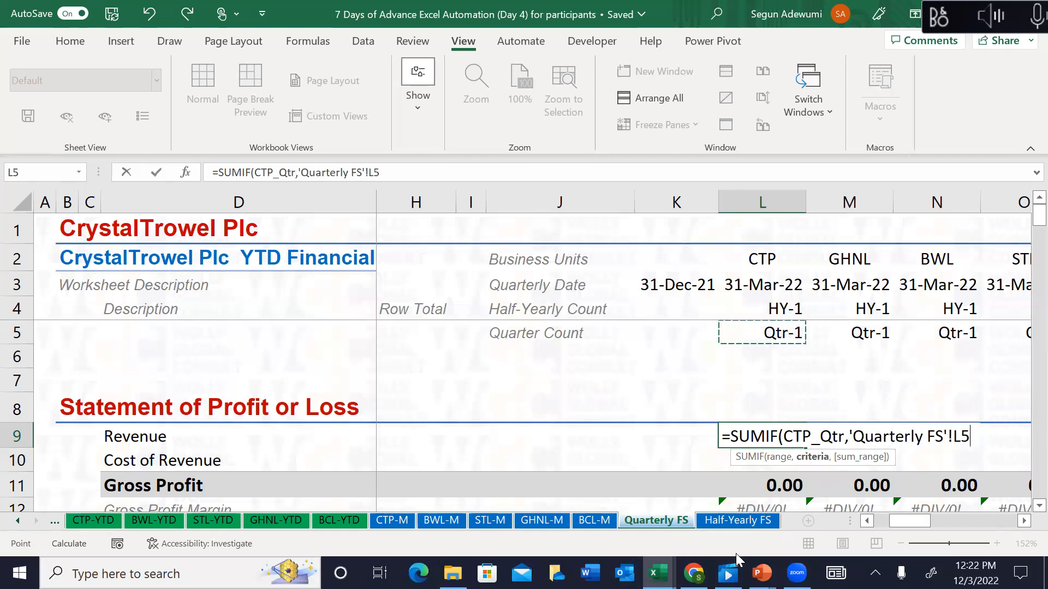
key("F4")
key("F4")
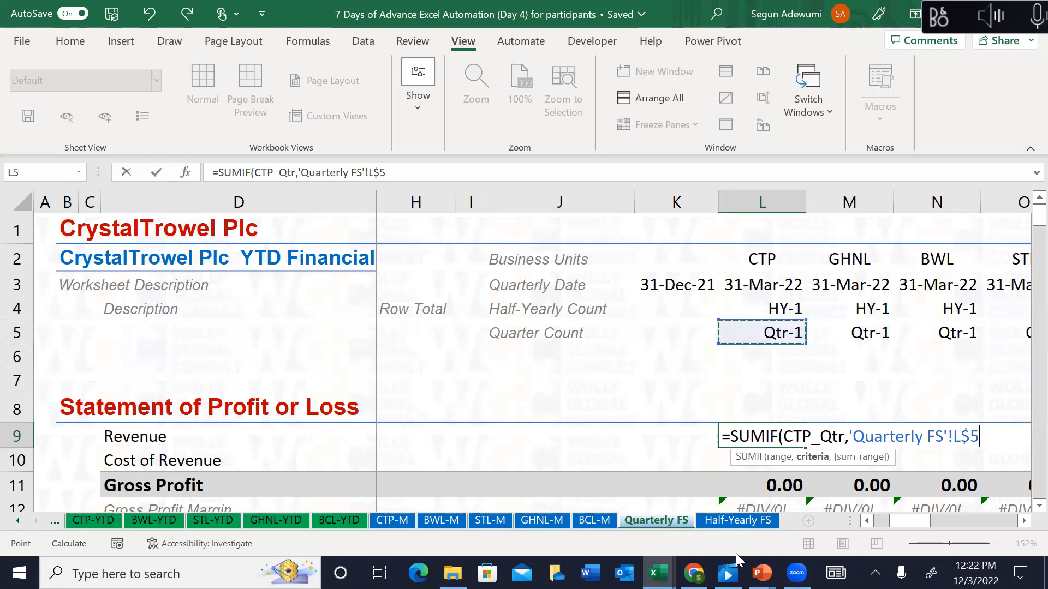
Step: Finish the SUMIF with sum range 'CTP-M'!$K9:$W9 for CTP's Qtr-1 Revenue
type(",")
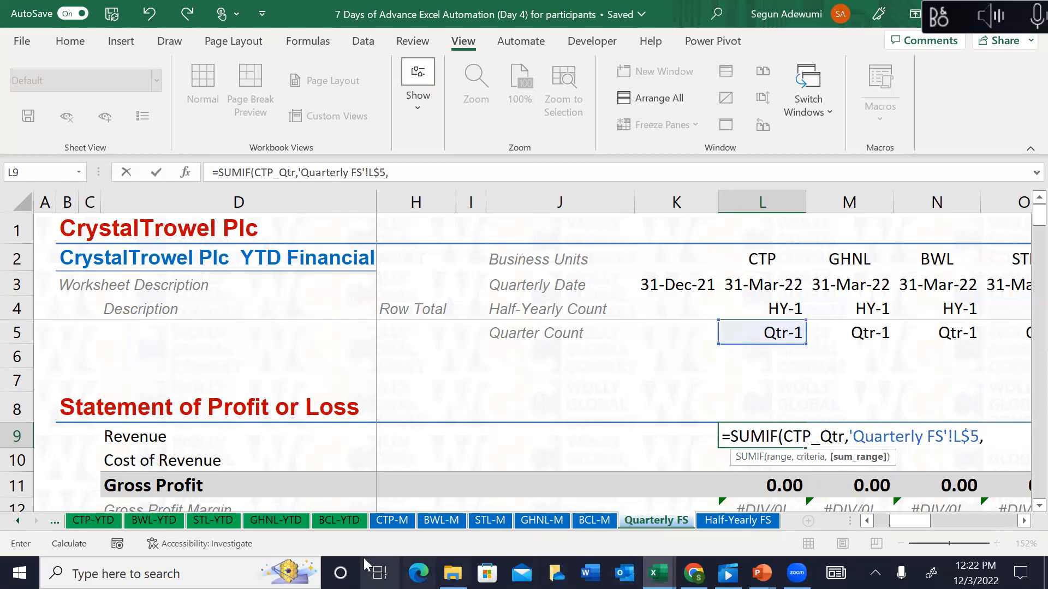
left_click(397, 522)
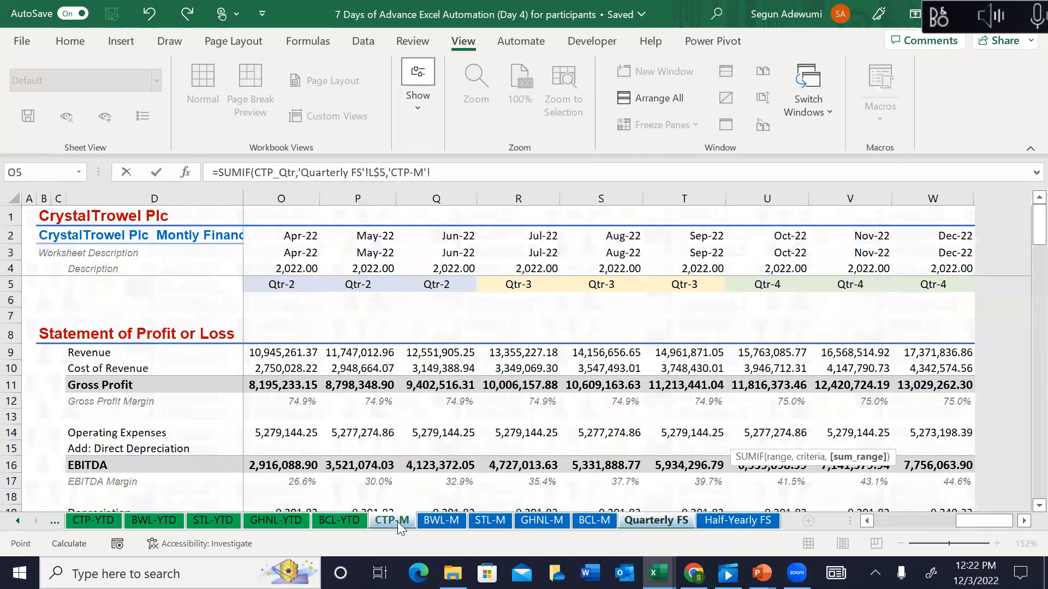
left_click(367, 350)
key("Home")
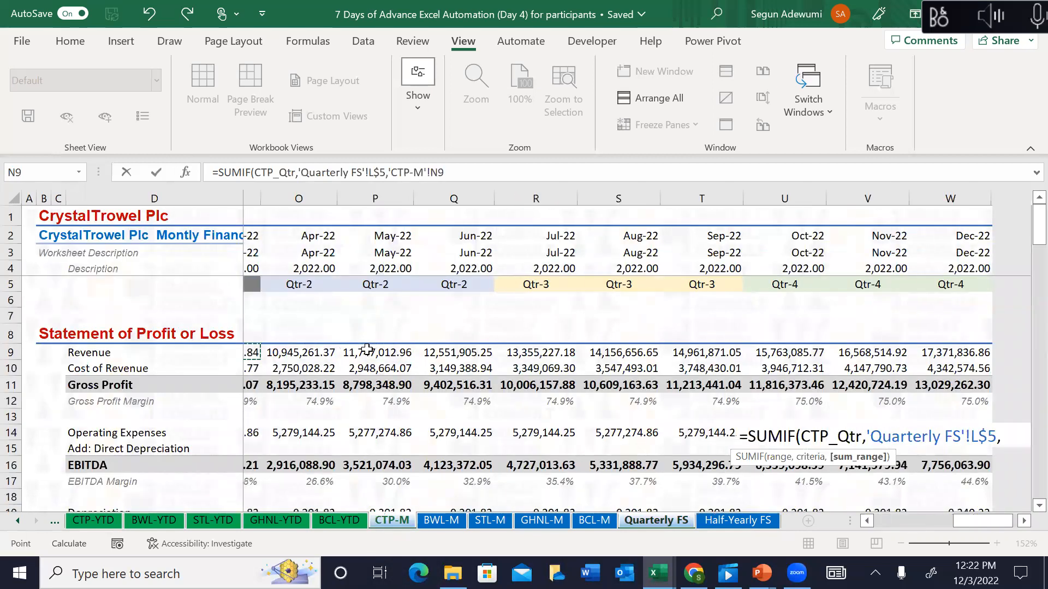
key("Right")
key("ctrl+shift+Right")
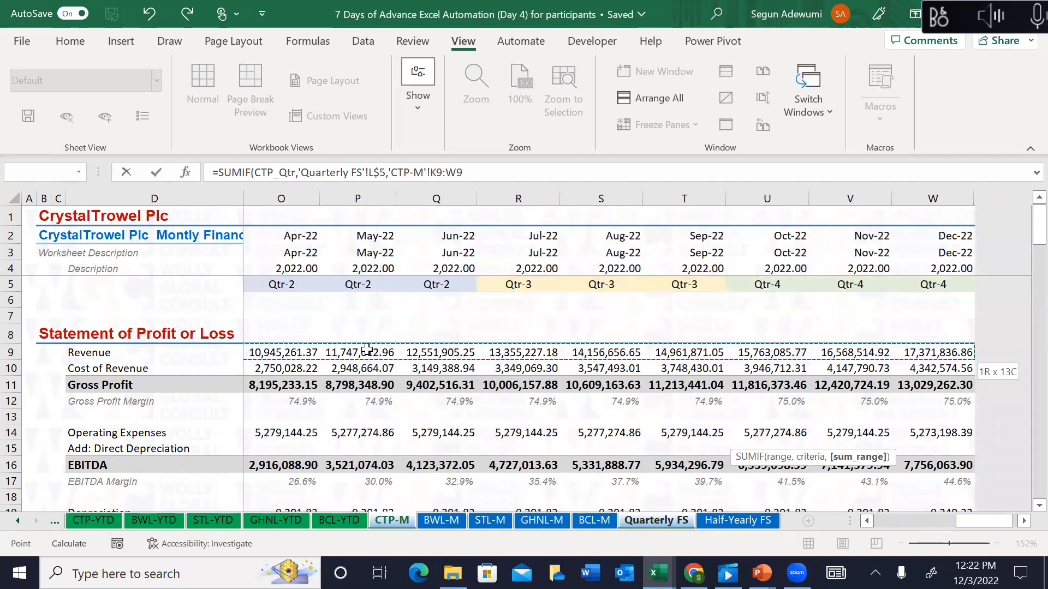
key("F4")
key("F4")
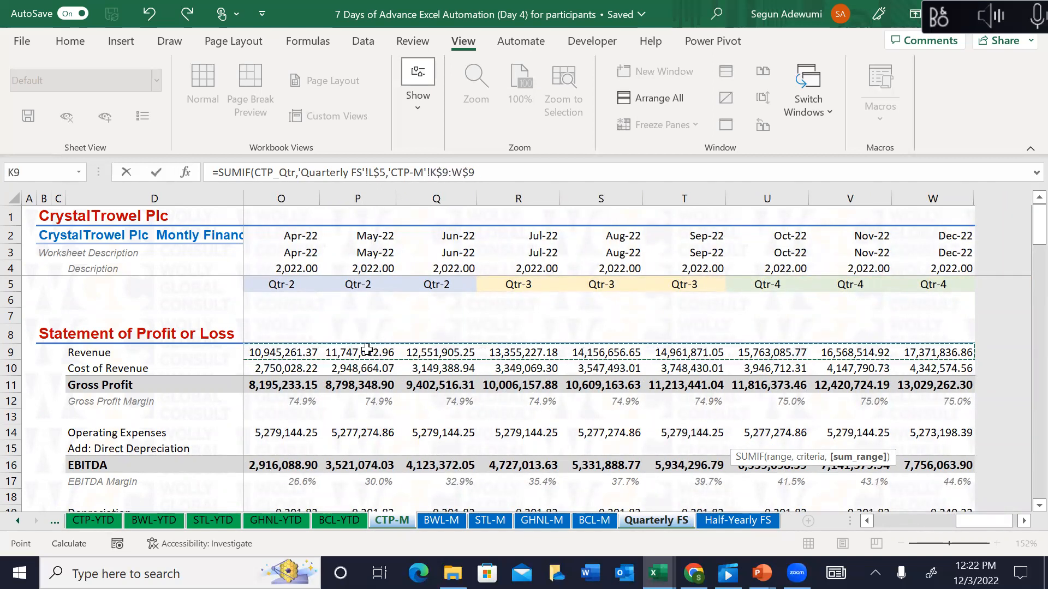
key("F4")
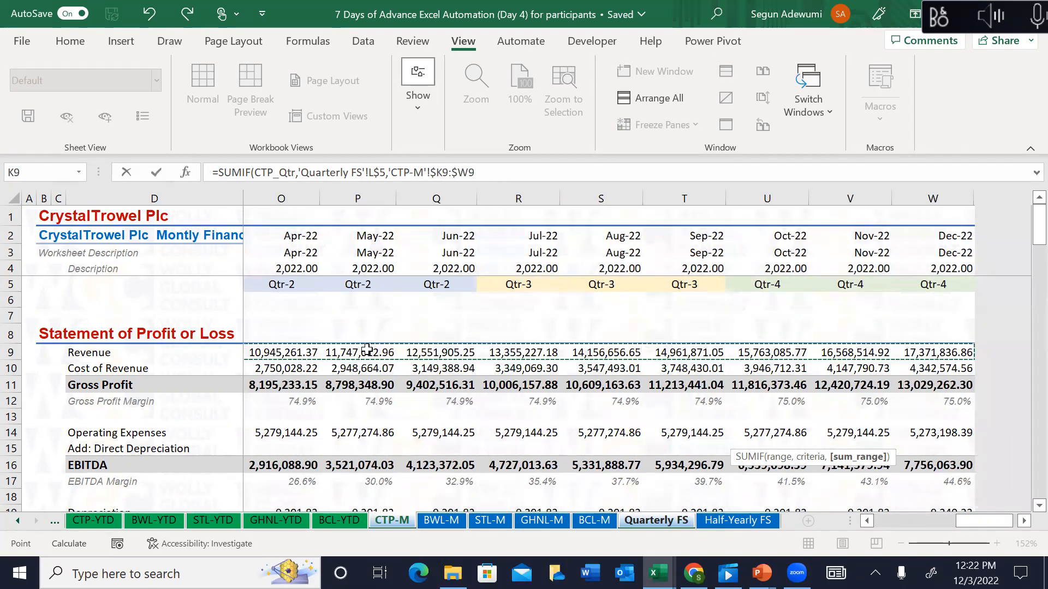
type(")")
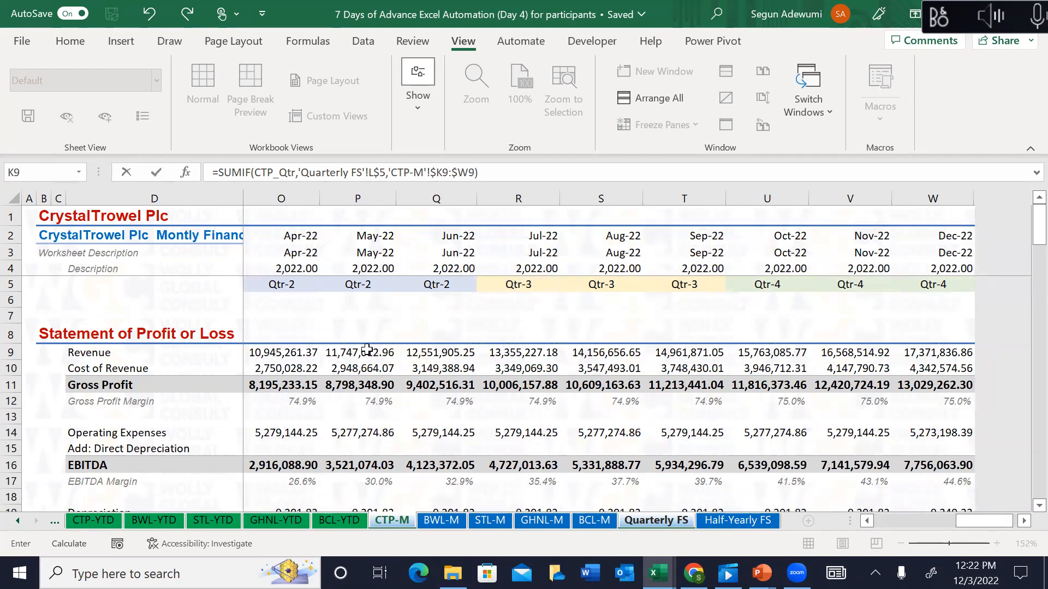
key("Return")
Step: Fill the Revenue SUMIF down into Cost of Revenue in L10
key("Up")
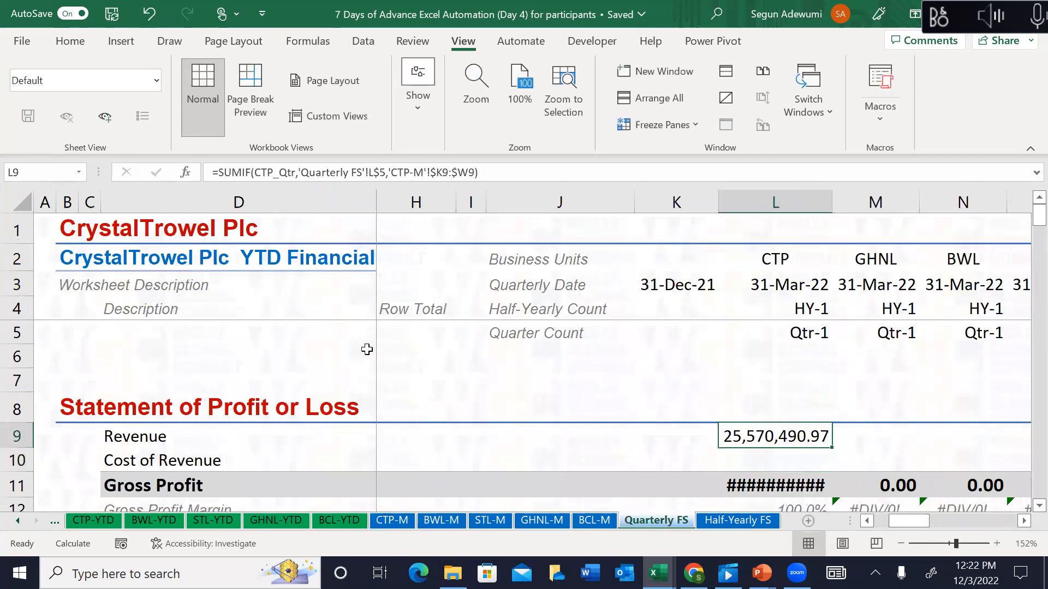
key("Down")
key("Down")
key("Down")
key("Up")
key("Up")
key("Up")
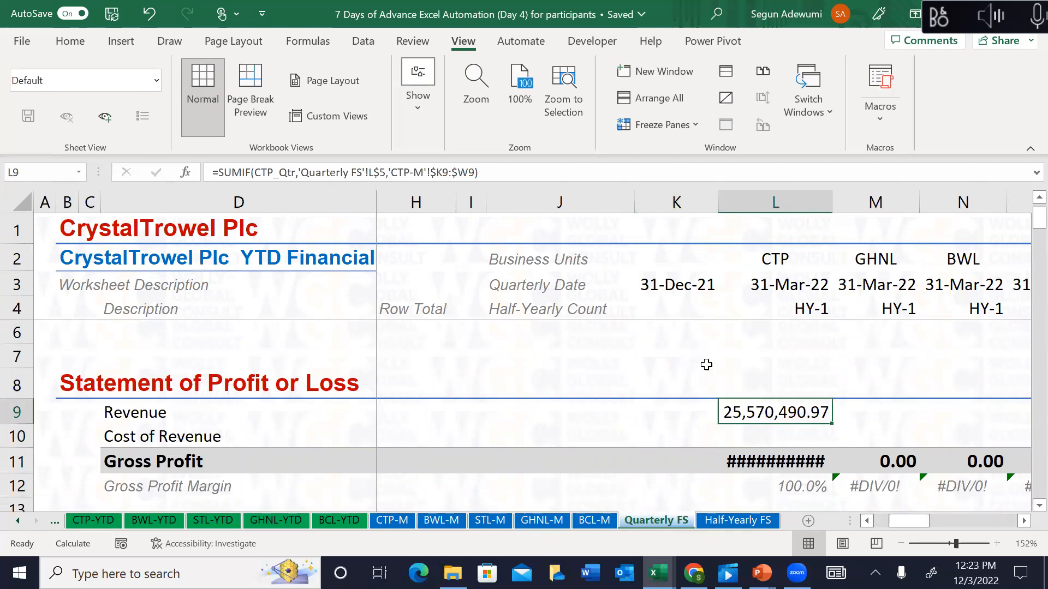
key("shift+Down")
key("ctrl+d")
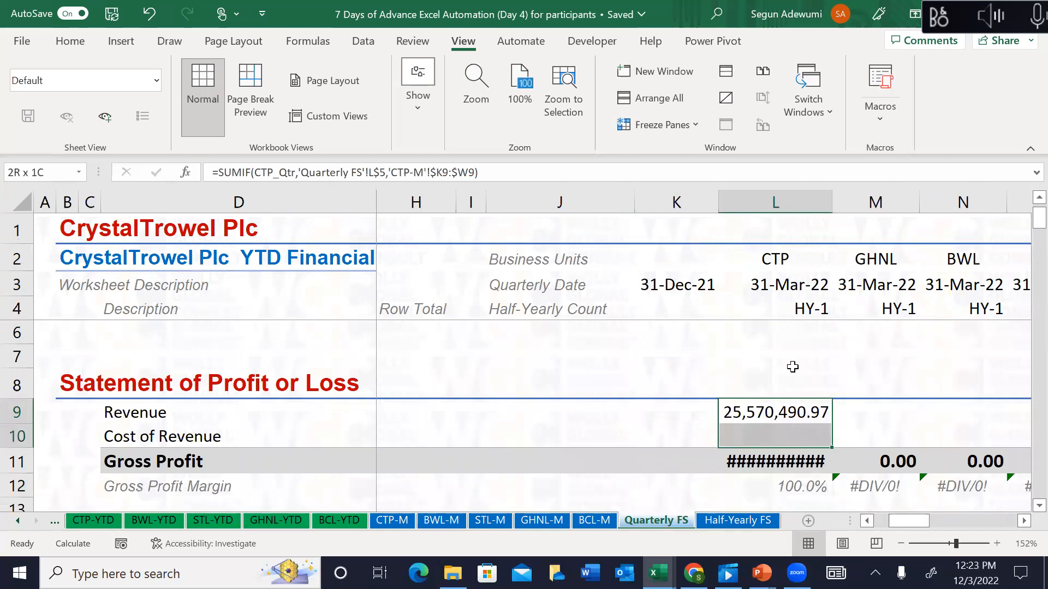
key("shift+Up")
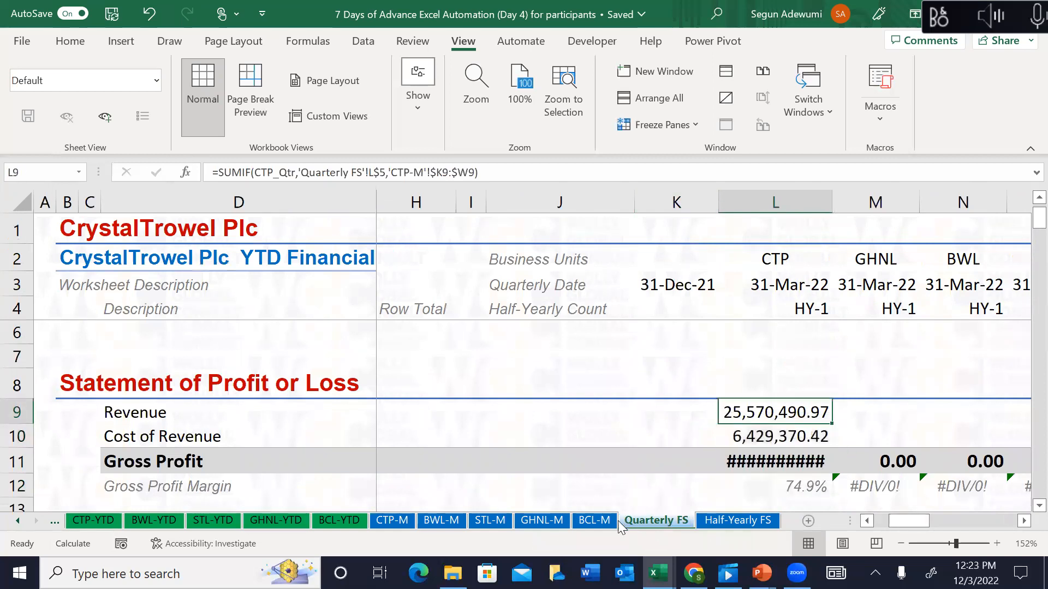
left_click(395, 522)
left_click(438, 353)
key("Left")
key("Left")
key("Left")
key("Left")
key("Left")
key("Left")
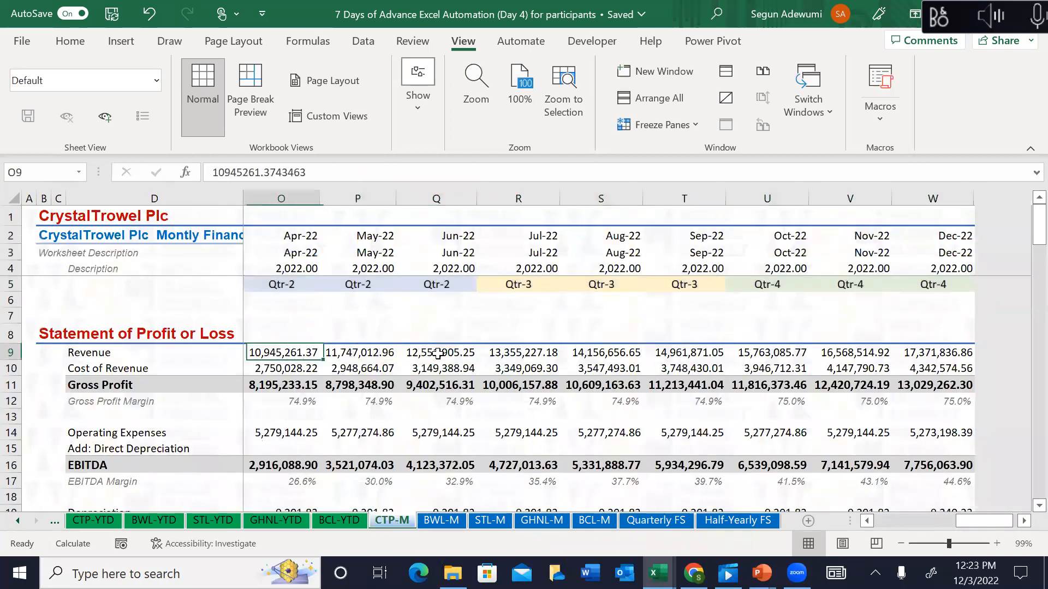
key("Right")
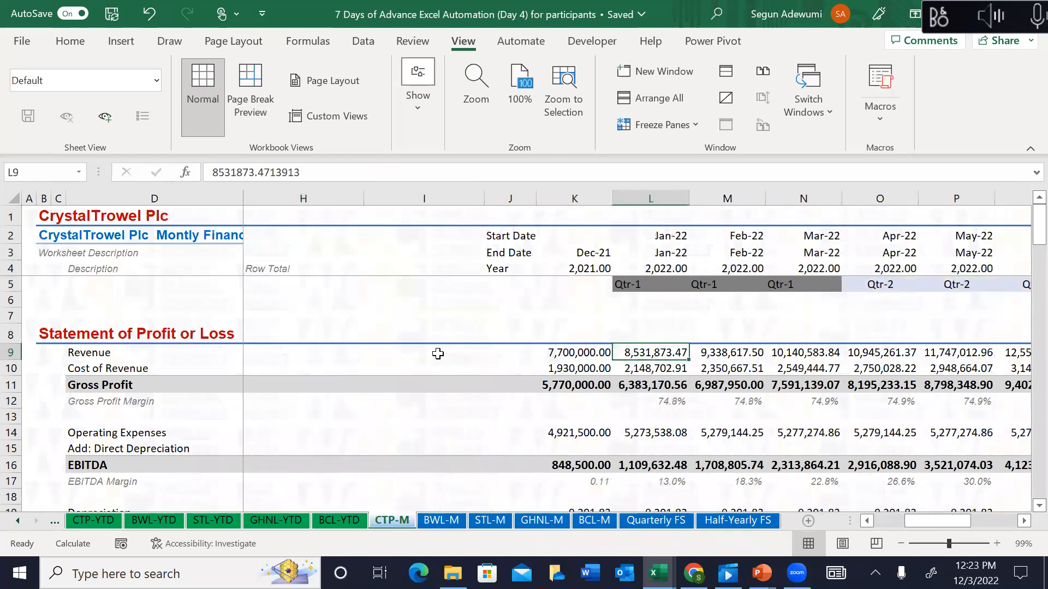
key("shift+Right")
key("shift+Right")
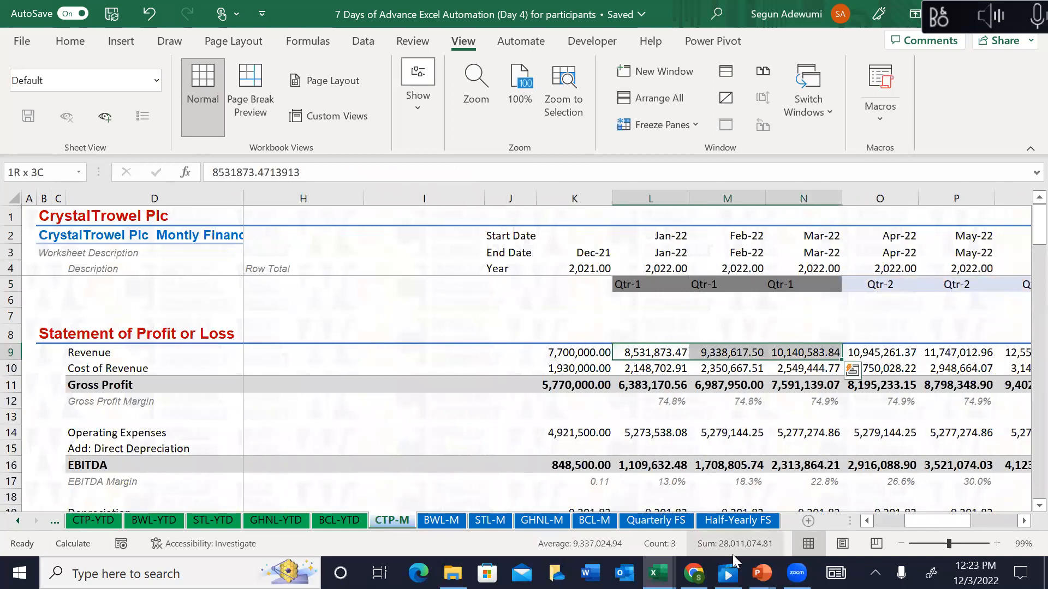
left_click(645, 353)
left_click_drag(645, 353, 800, 350)
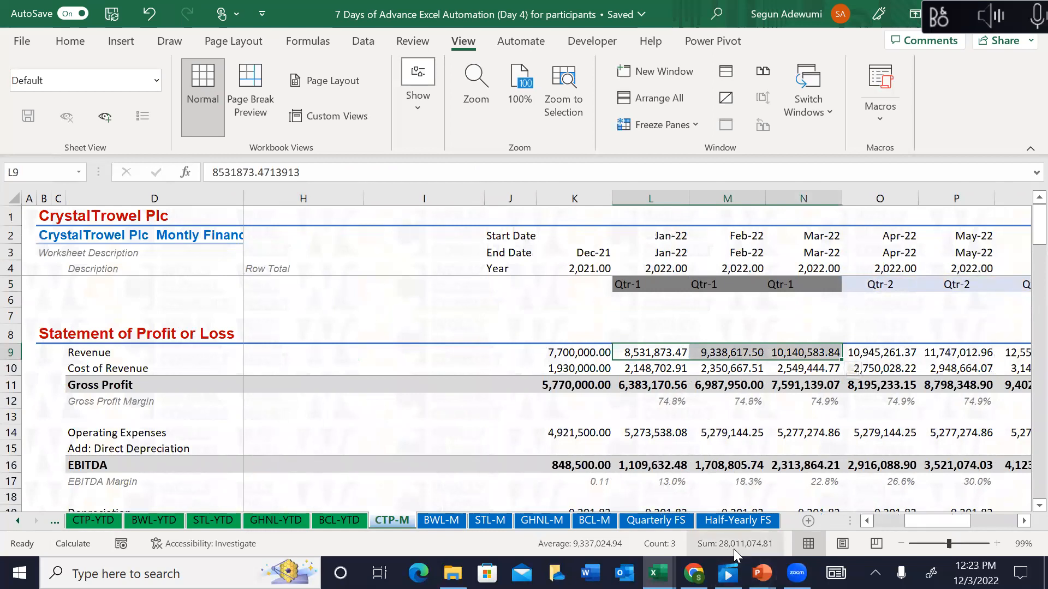
left_click(666, 521)
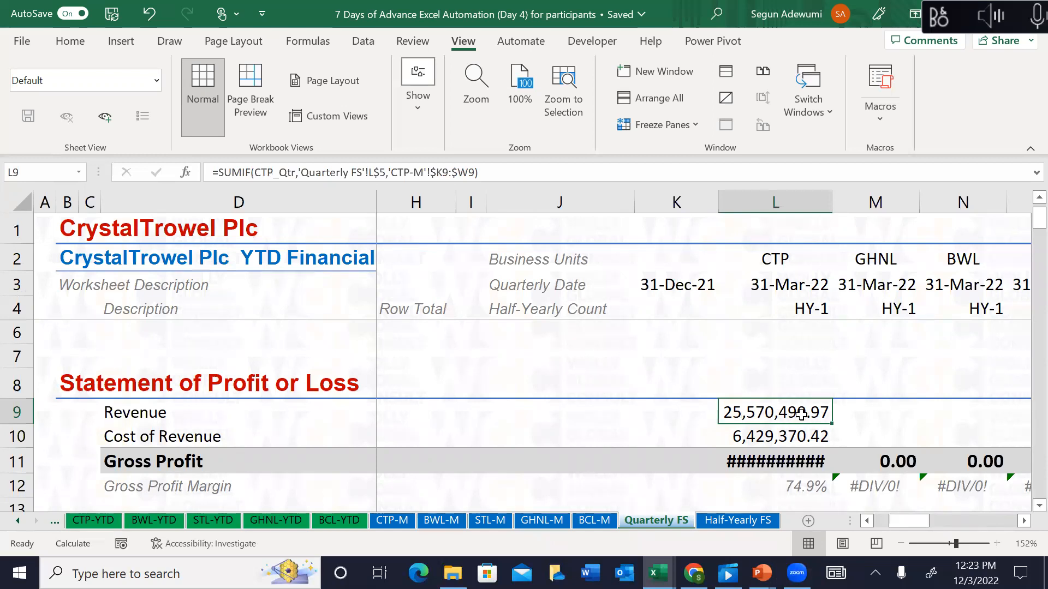
key("Up")
key("Up")
key("Up")
key("Up")
key("Up")
key("Up")
key("Up")
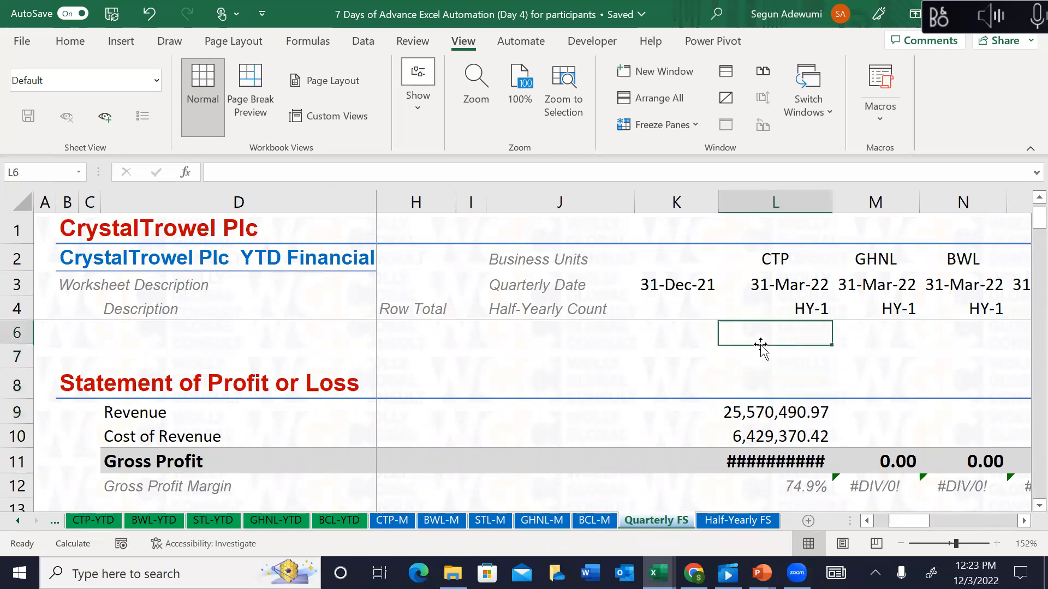
key("Down")
key("Down")
key("Down")
key("Down")
key("Down")
key("Down")
key("Down")
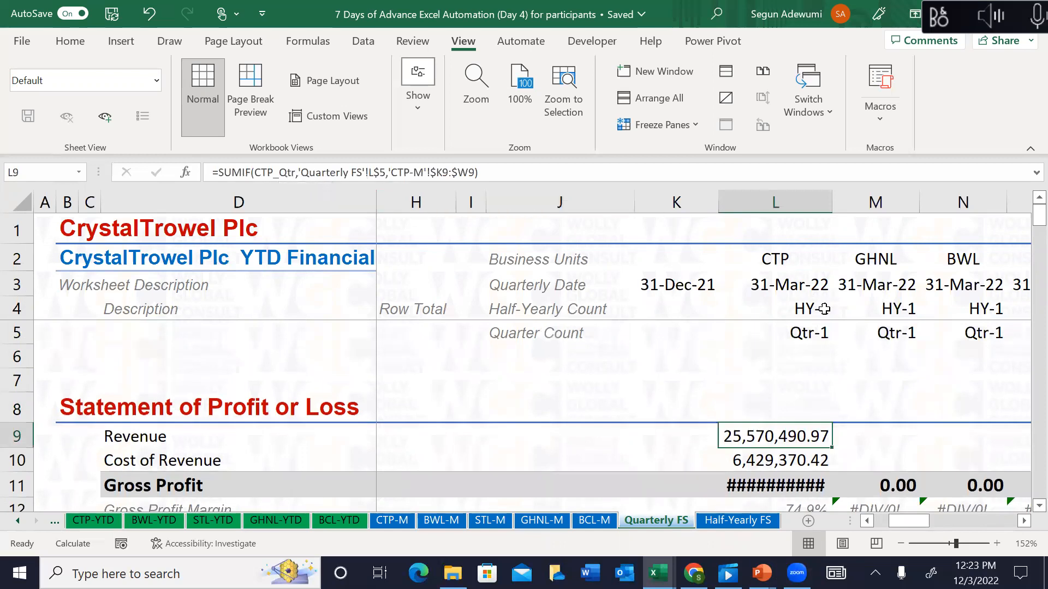
key("F2")
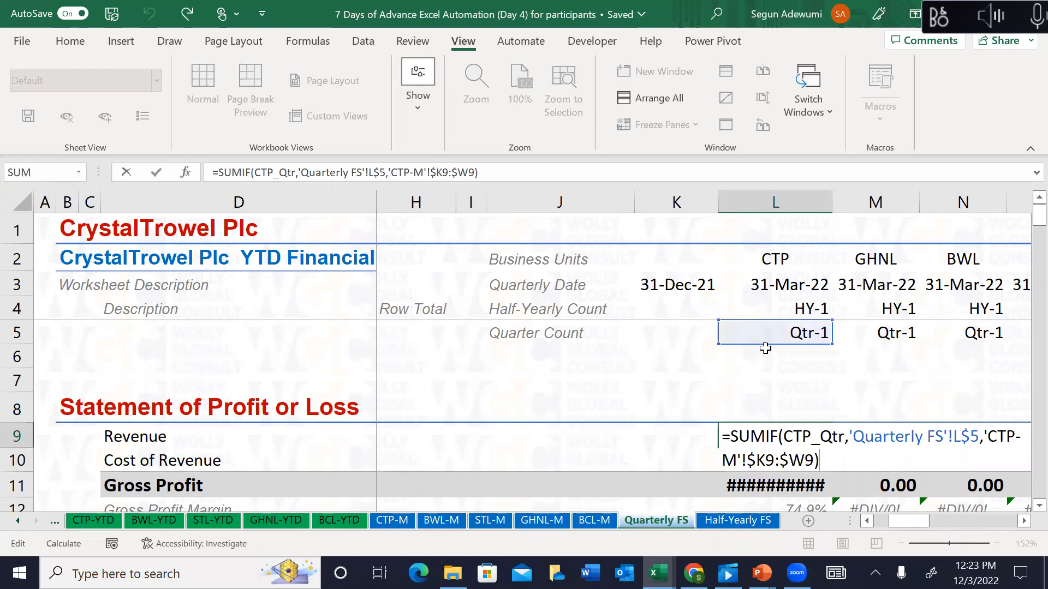
key("Escape")
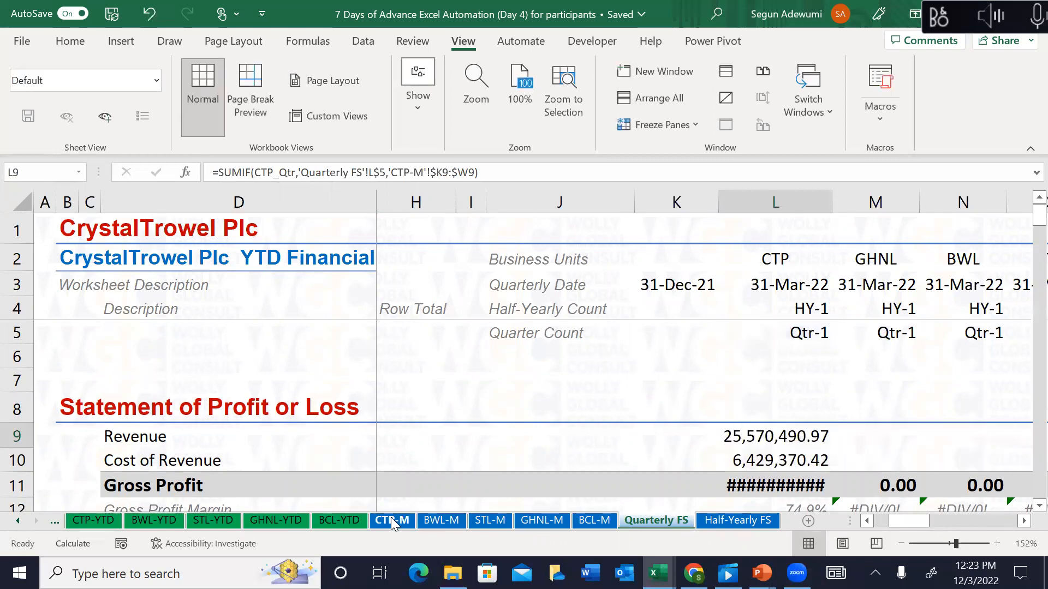
left_click(391, 520)
left_click_drag(629, 285, 806, 282)
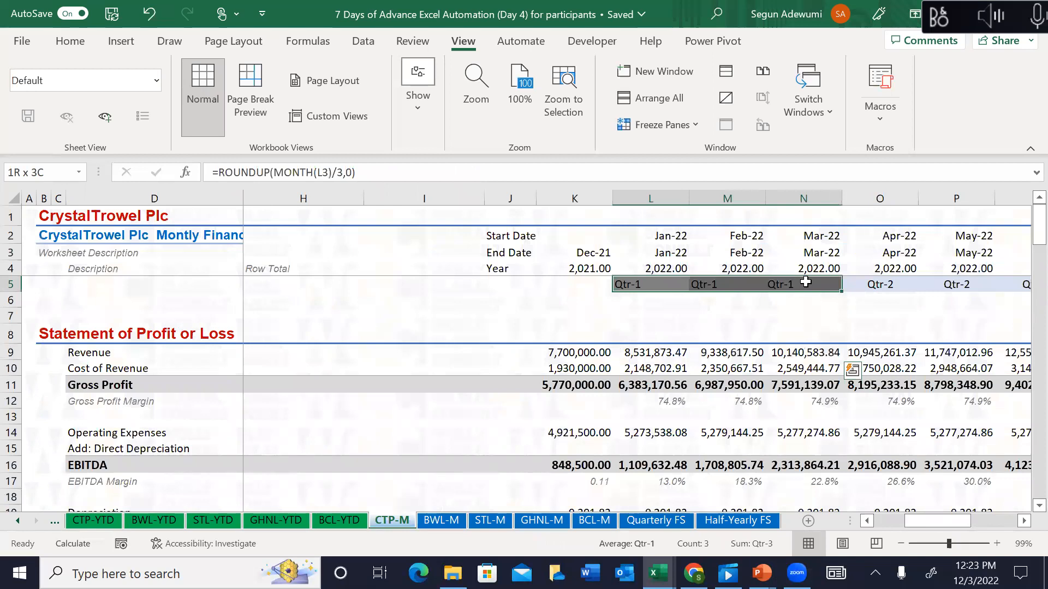
left_click_drag(628, 354, 807, 351)
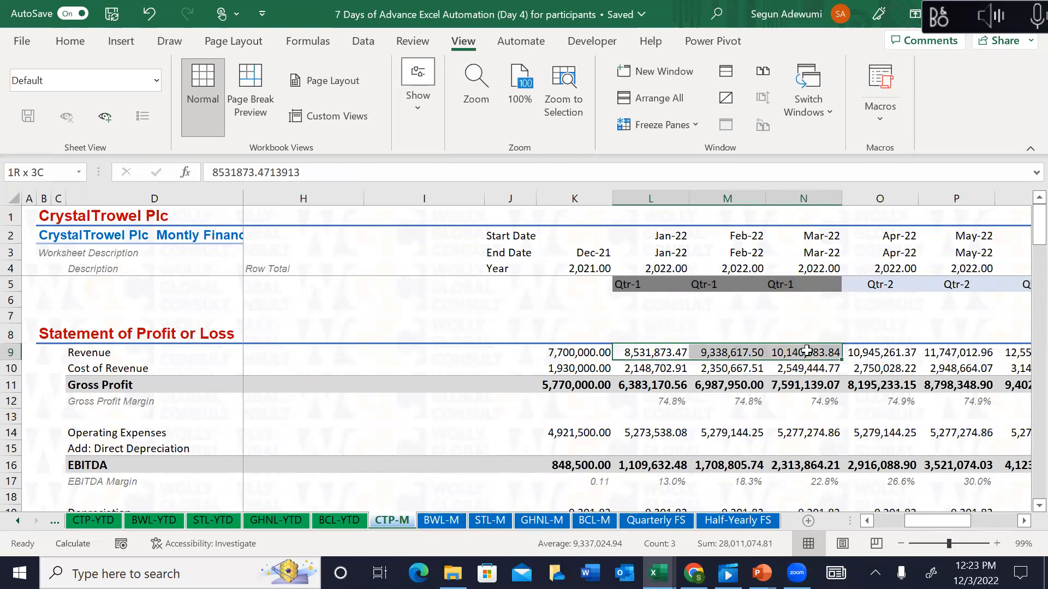
left_click_drag(807, 351, 807, 351)
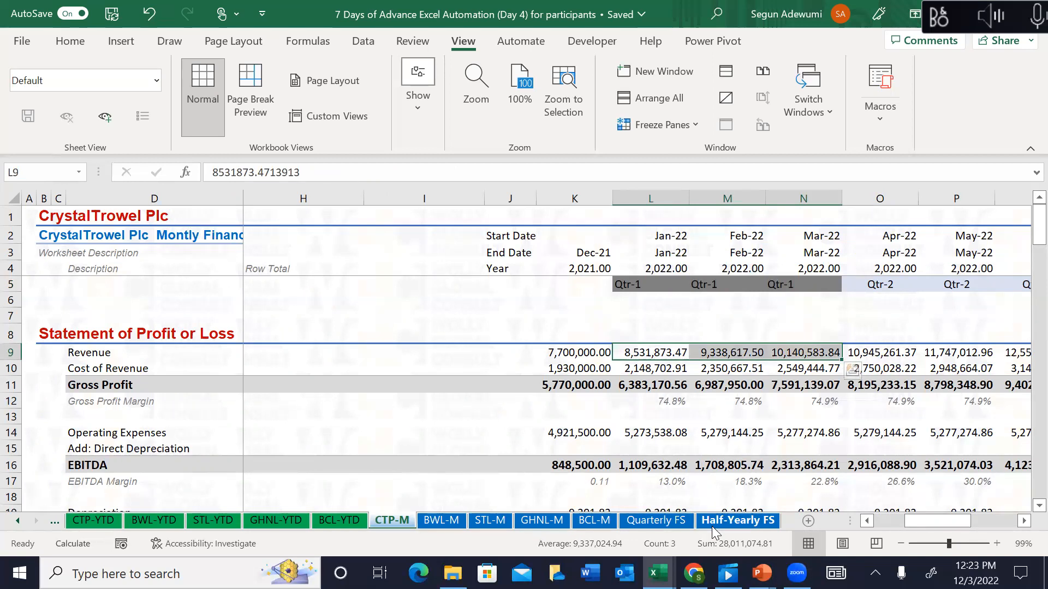
left_click(685, 520)
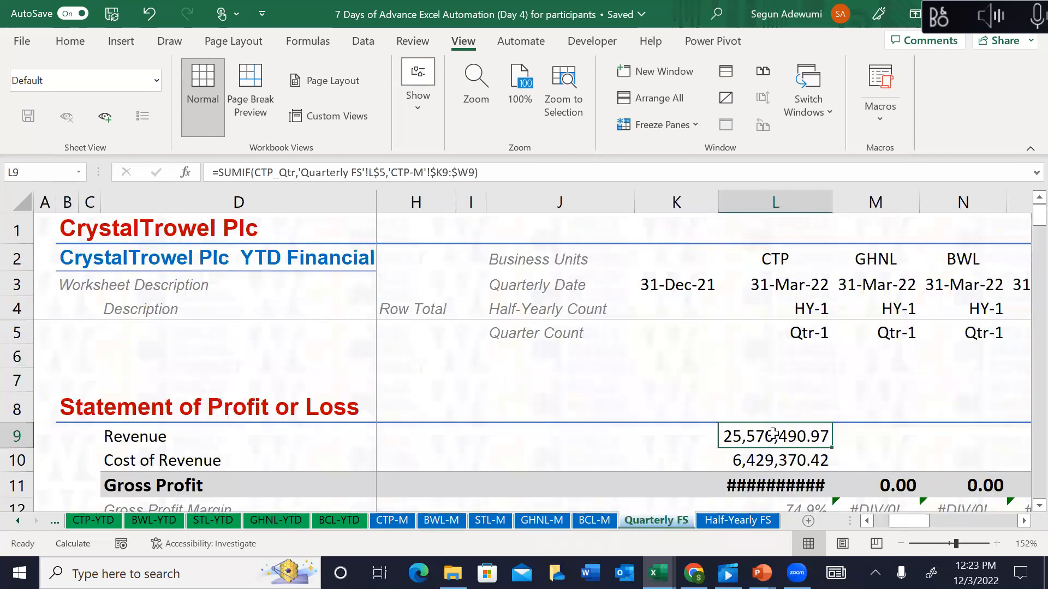
Step: Clear L9's revenue formula and check the CTP_Qtr labels and revenue row on CTP-M
key("Delete")
type("=")
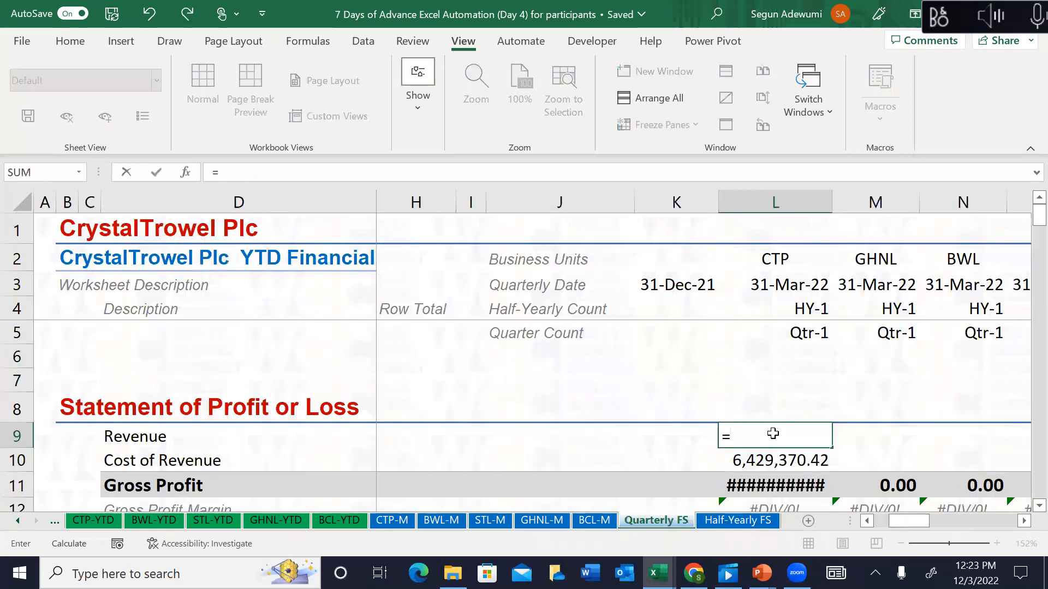
key("Escape")
left_click(392, 521)
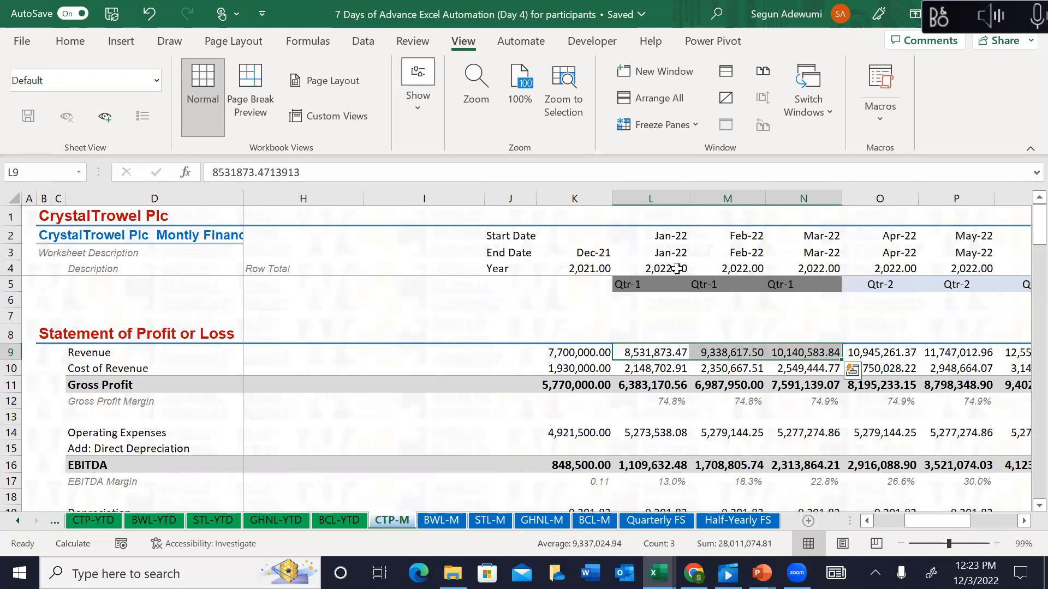
left_click(649, 281)
key("ctrl+shift+Right")
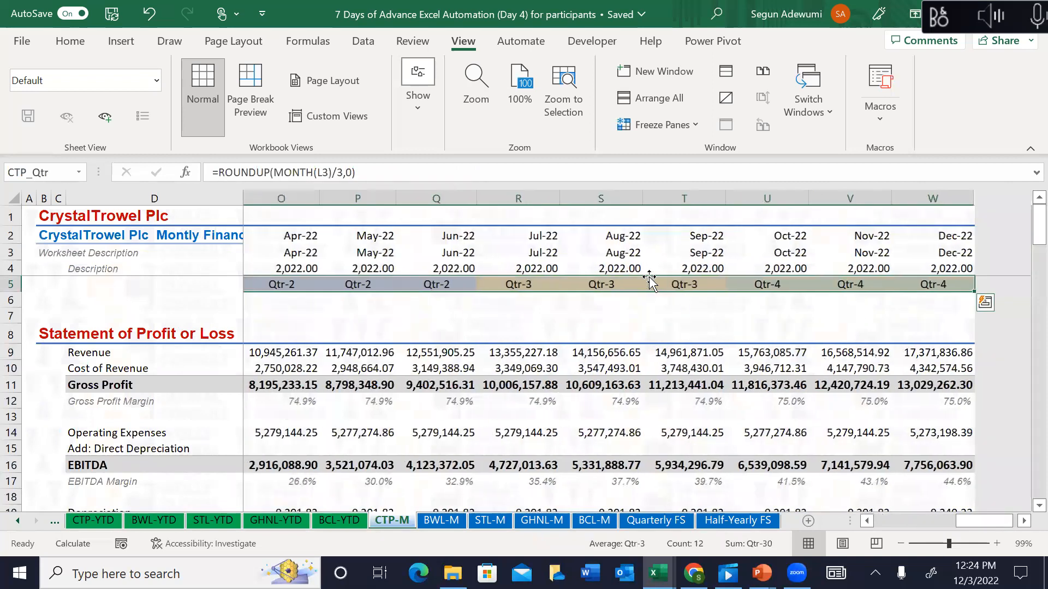
key("Down")
key("Down")
key("Down")
key("Down")
key("Down")
key("Down")
key("Up")
key("Up")
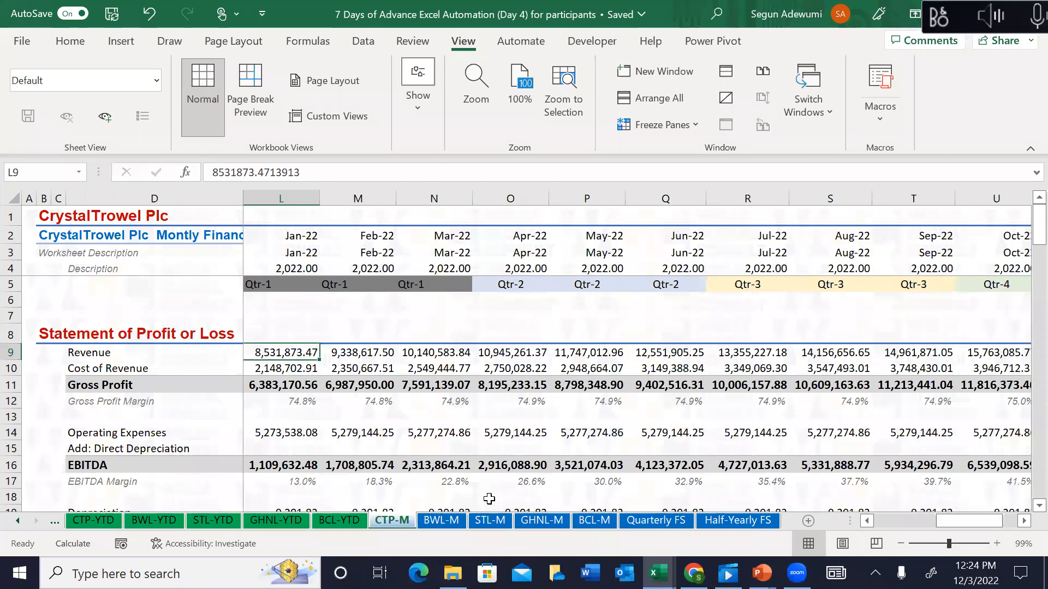
left_click(647, 521)
Step: Re-enter =SUMIF(CTP_Qtr,L$5,'CTP-M'!$K9:$W9) in L9, returning 25,570,490.97
type("=")
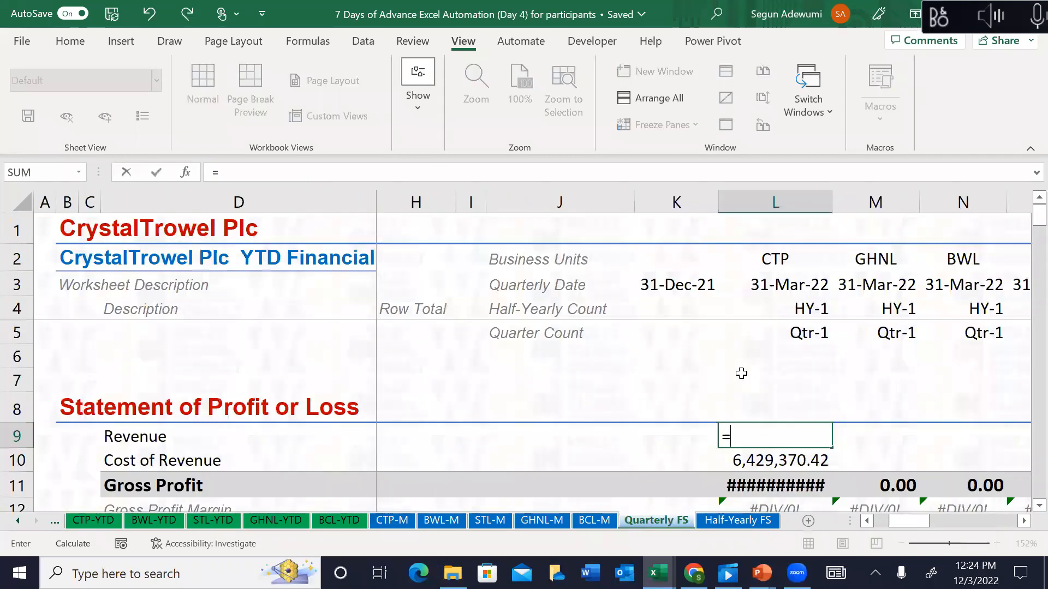
type("sumif")
key("Tab")
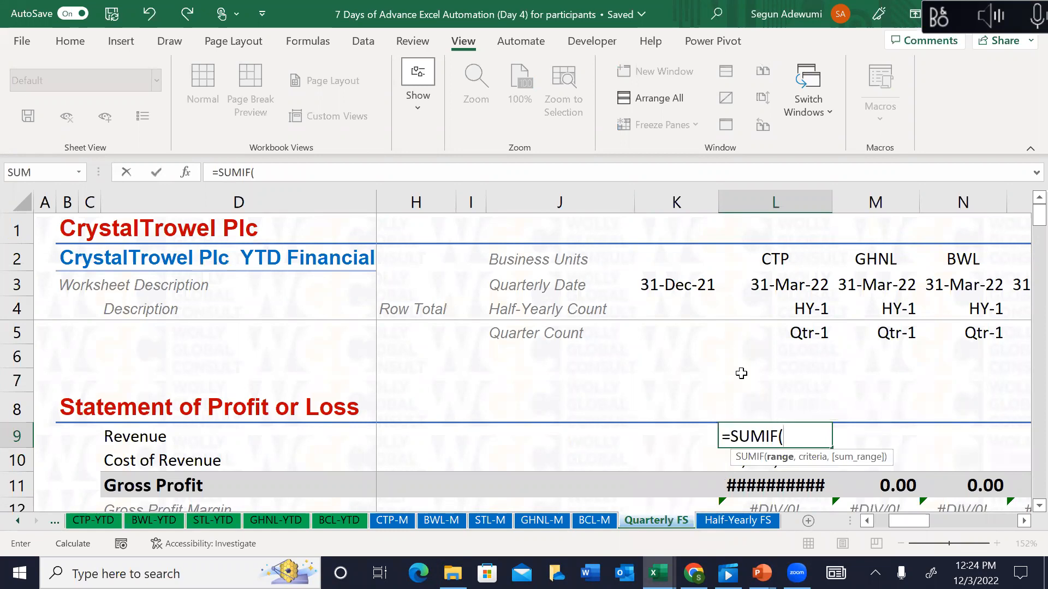
type("ct")
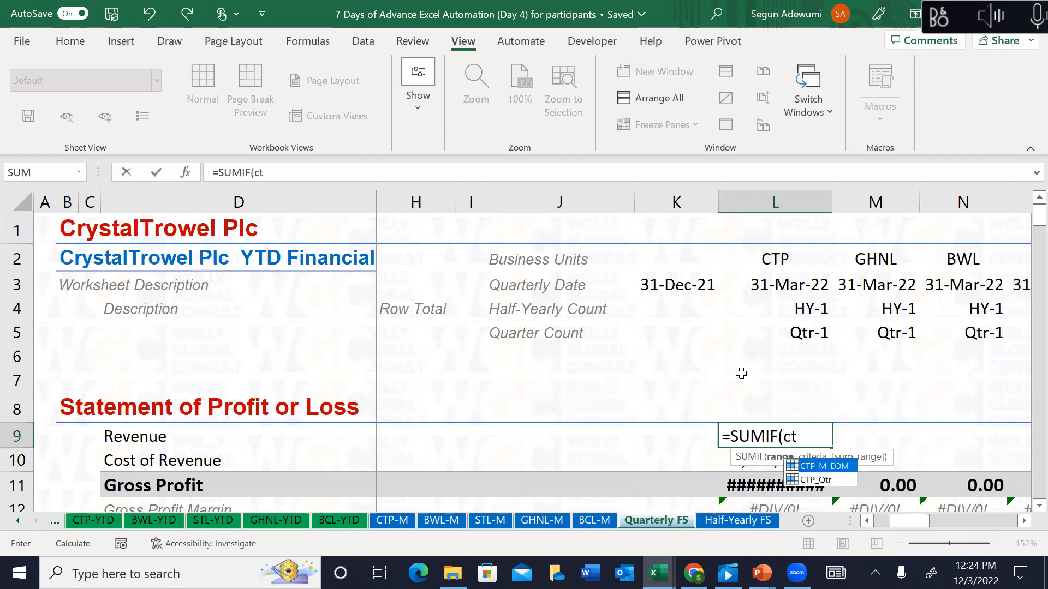
key("Tab")
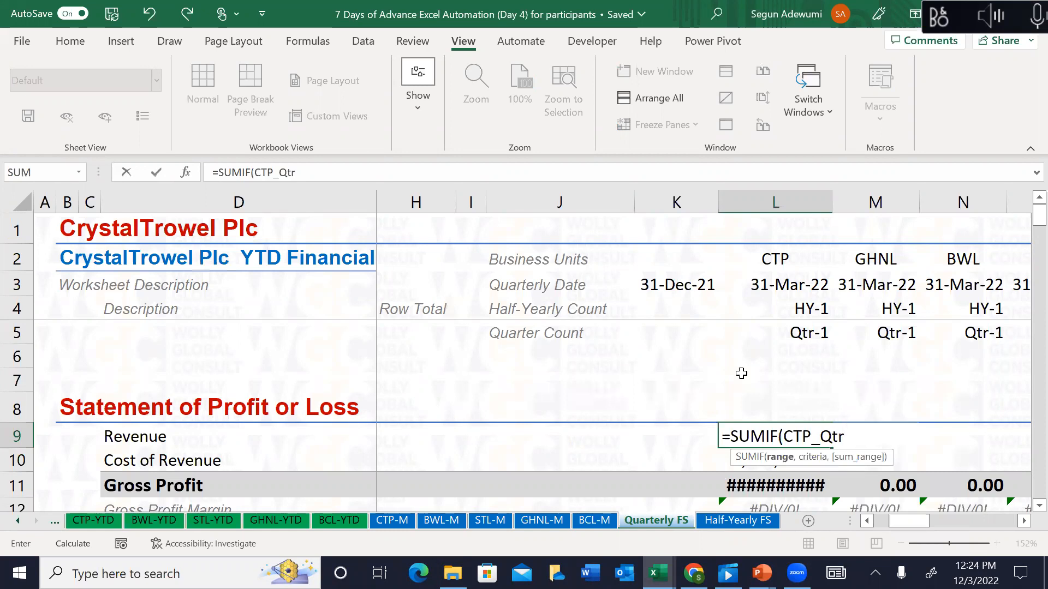
left_click(817, 329)
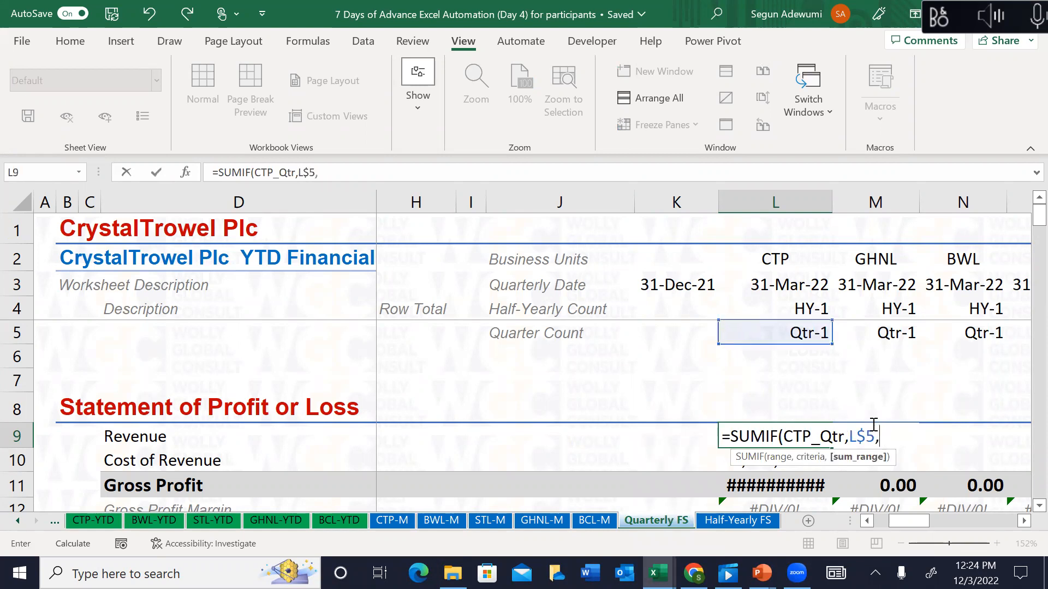
left_click(405, 518)
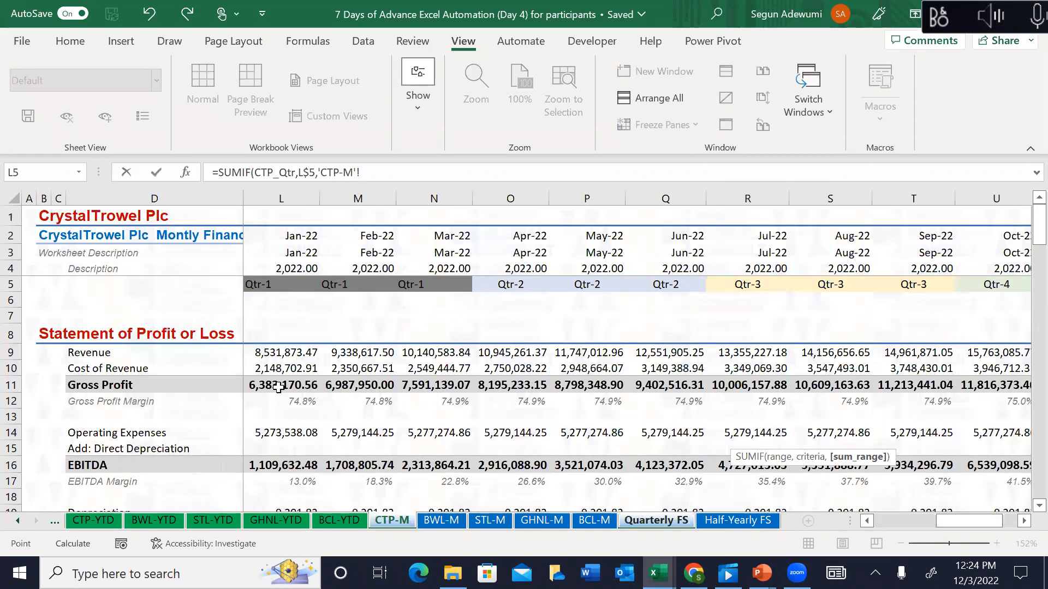
key("Left")
key("Left")
key("Left")
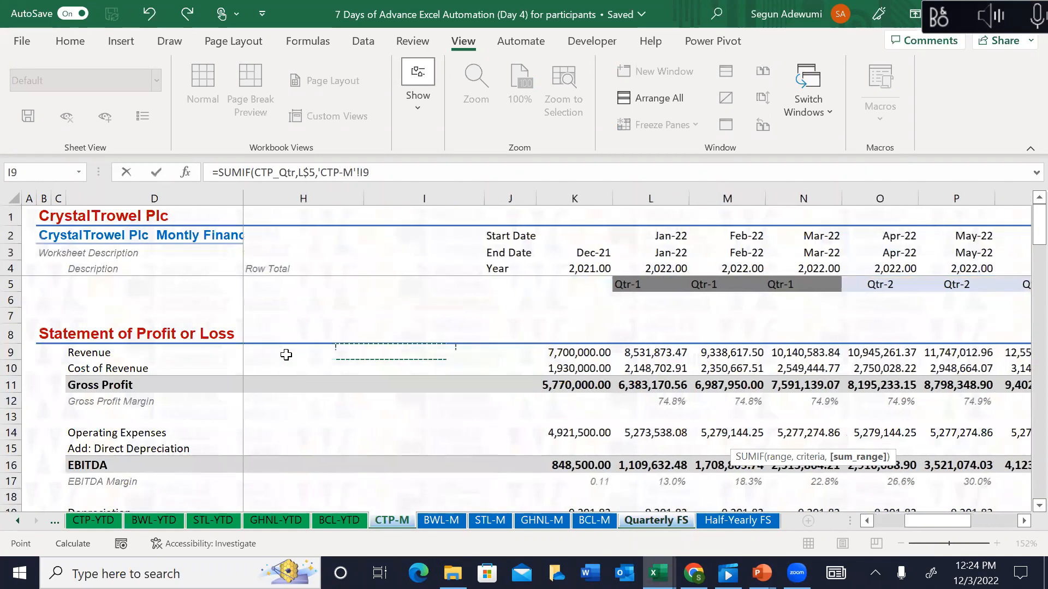
key("ctrl+shift+Right")
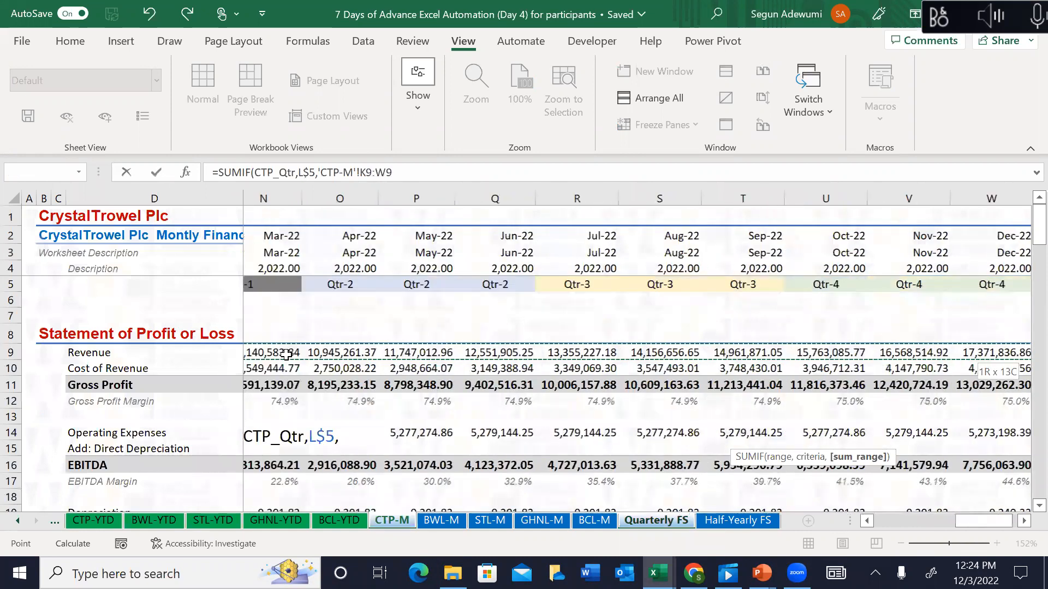
key("F4")
key("F4")
key("F4")
type(")")
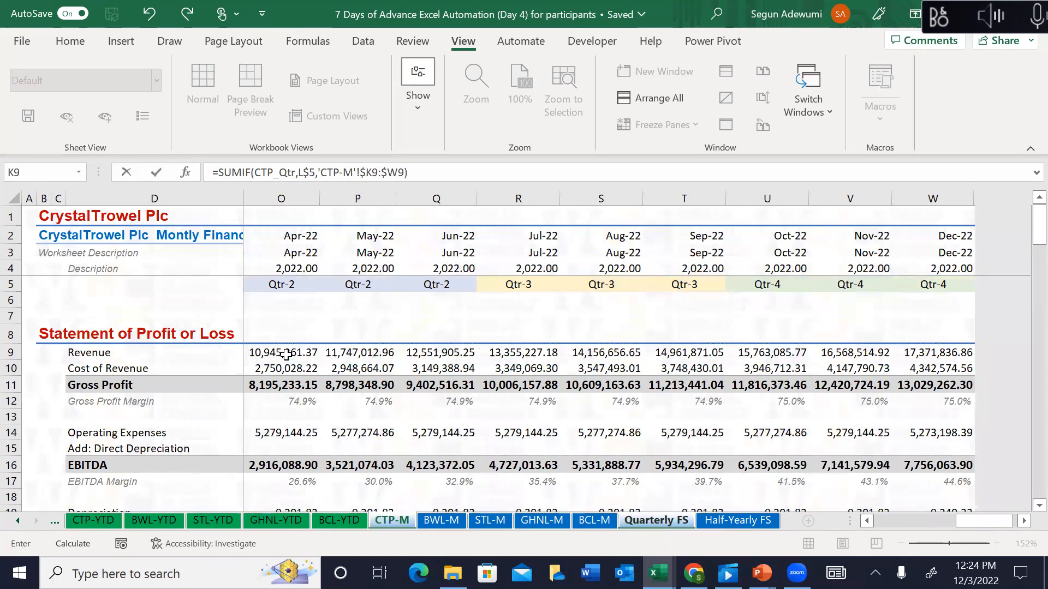
key("Return")
key("Up")
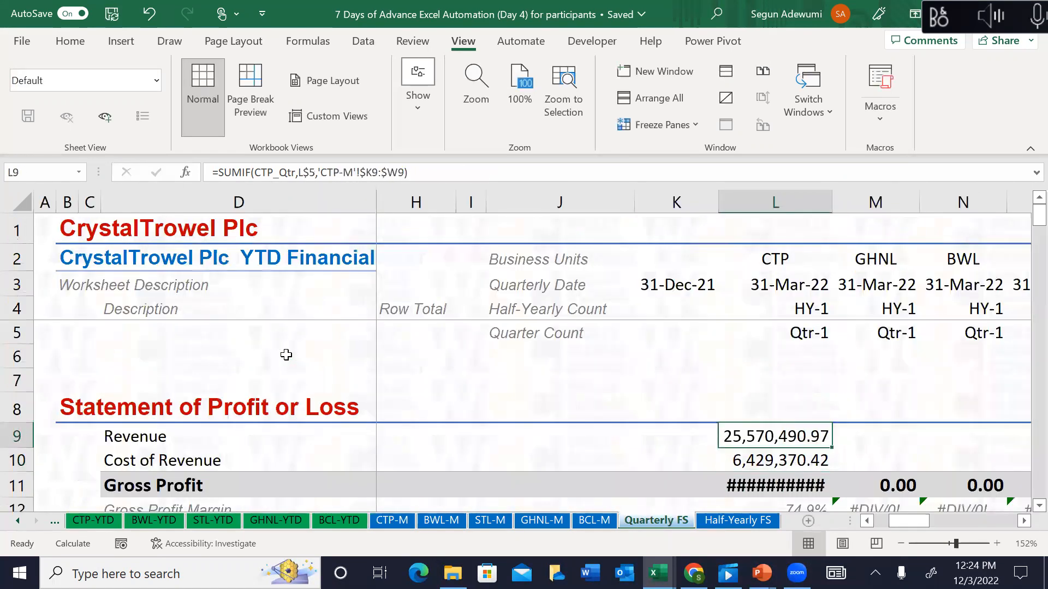
Step: On CTP-M, compare December 2021 revenue in K9 with the Qtr-1 months in L9:N9
left_click(403, 523)
left_click(275, 347)
key("Left")
key("Left")
key("Left")
key("Left")
key("Left")
key("Left")
key("Left")
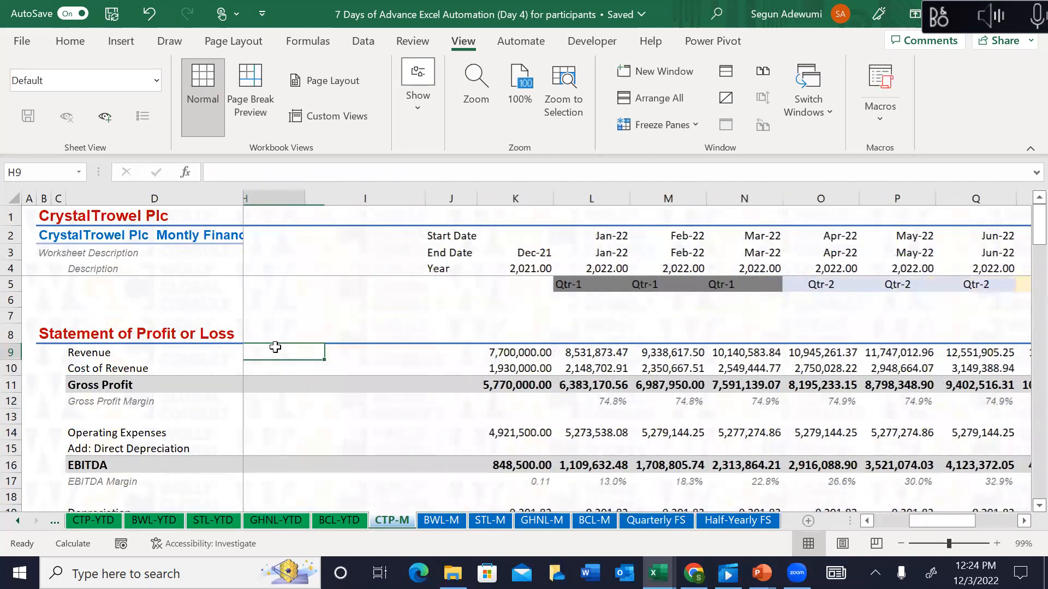
key("Right")
key("Right")
key("Right")
key("Right")
key("shift+Right")
key("shift+Right")
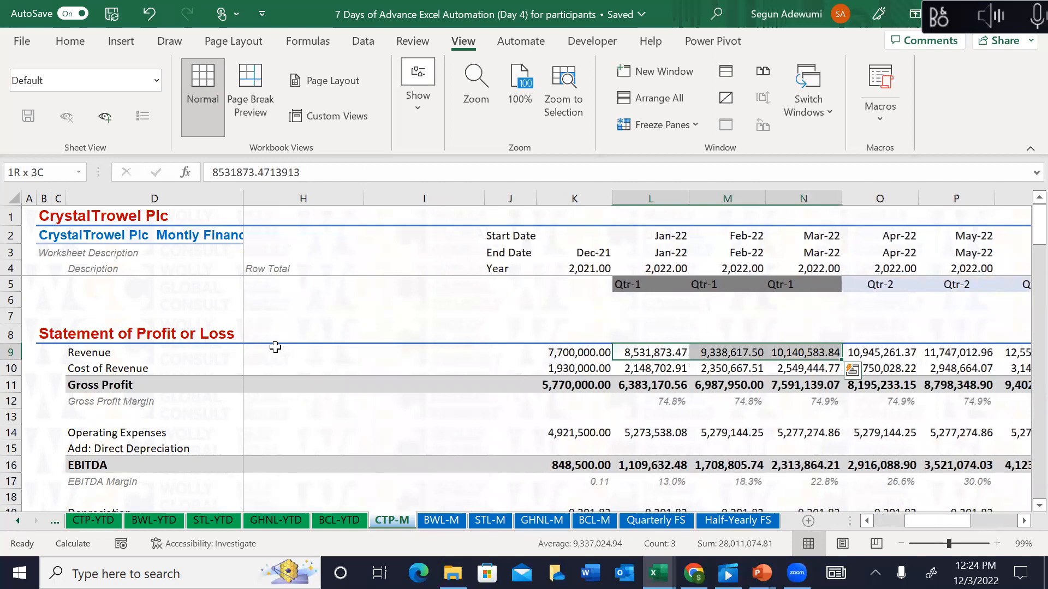
key("Left")
key("Right")
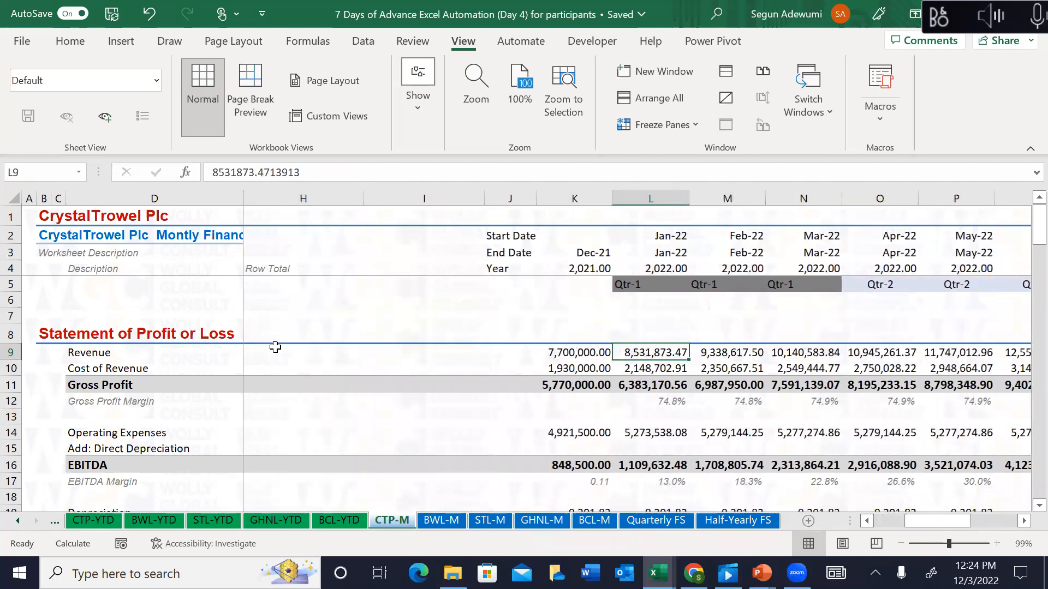
Step: Change L9's sum range to 'CTP-M'!$L9:$W9, giving Revenue 28,011,074.81
left_click(676, 521)
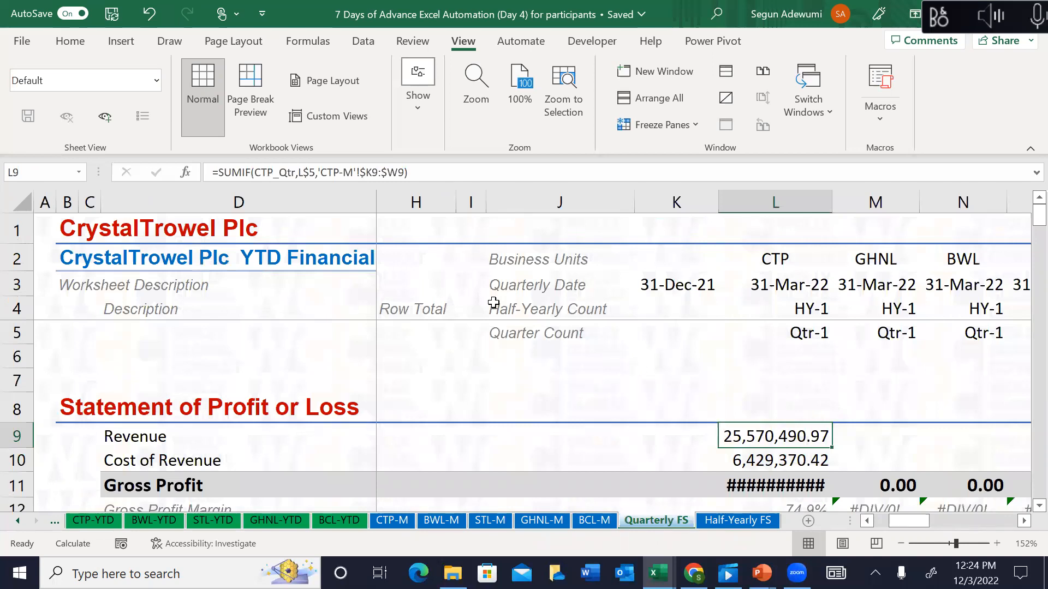
left_click_drag(405, 173, 377, 171)
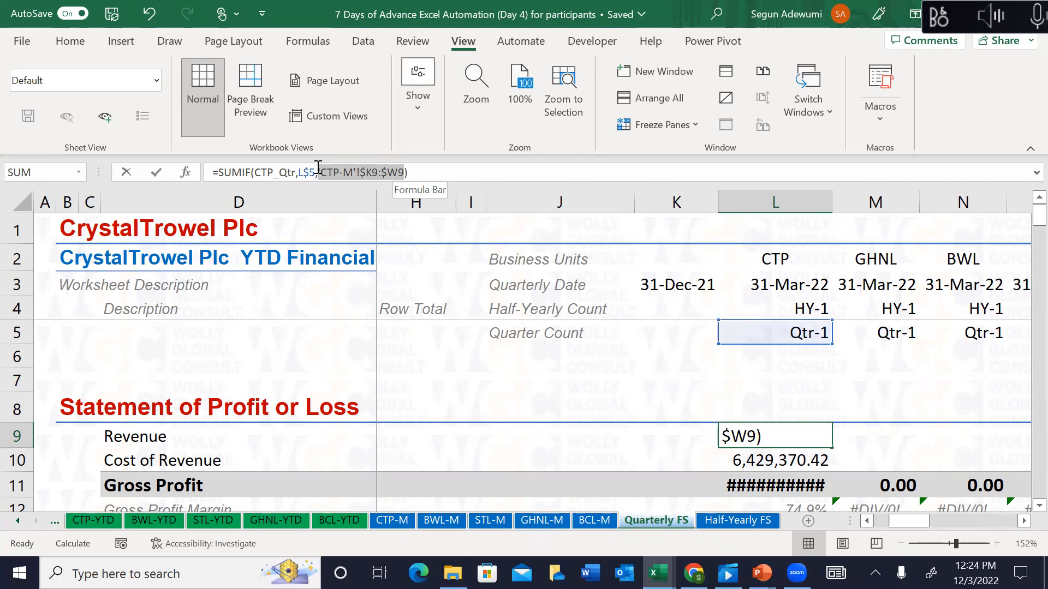
left_click_drag(319, 167, 318, 169)
left_click(405, 522)
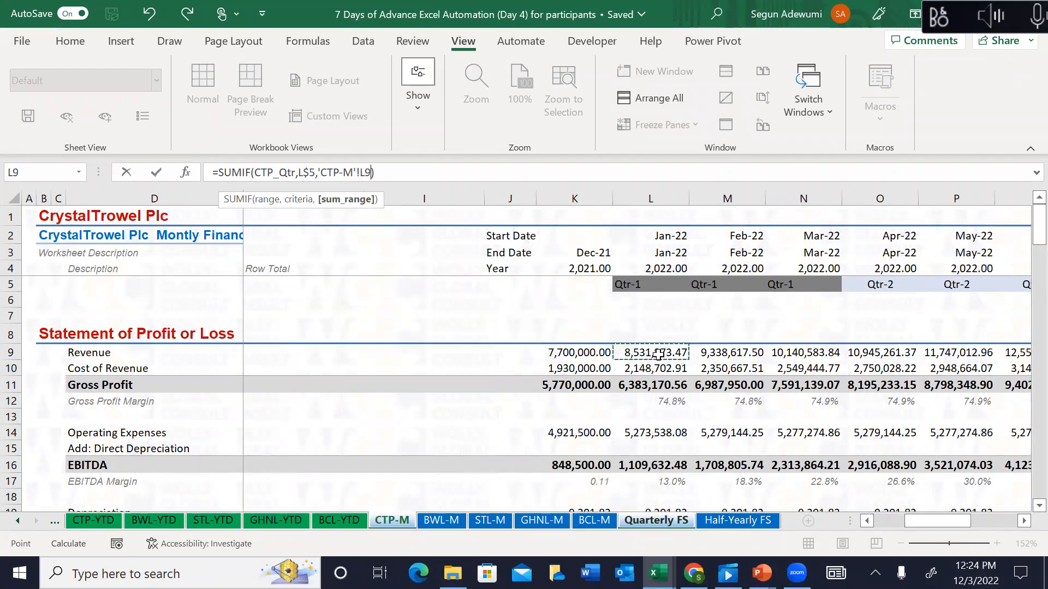
key("ctrl+shift+Right")
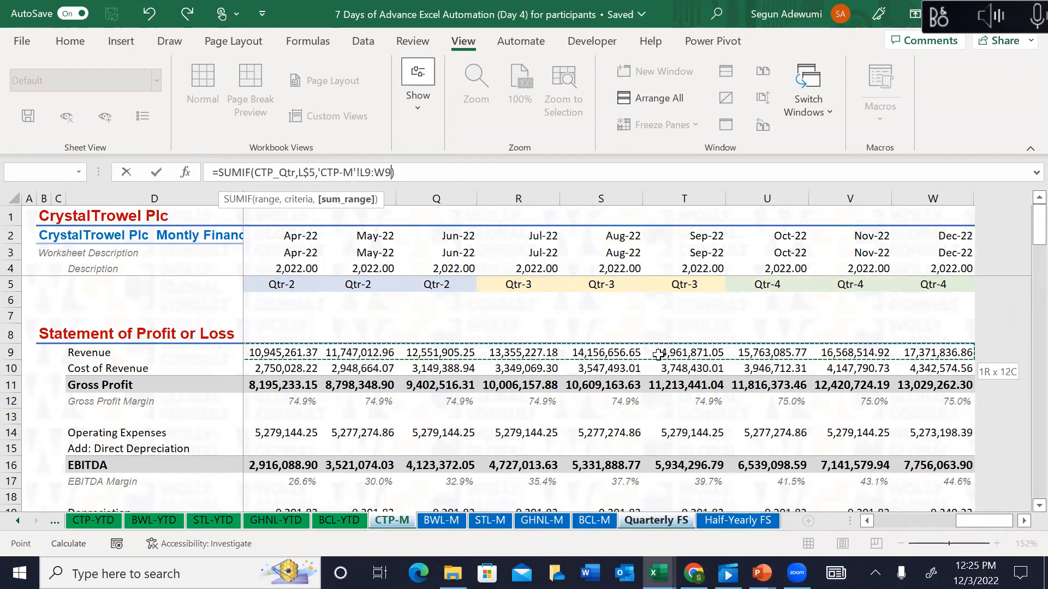
key("F4")
key("F4")
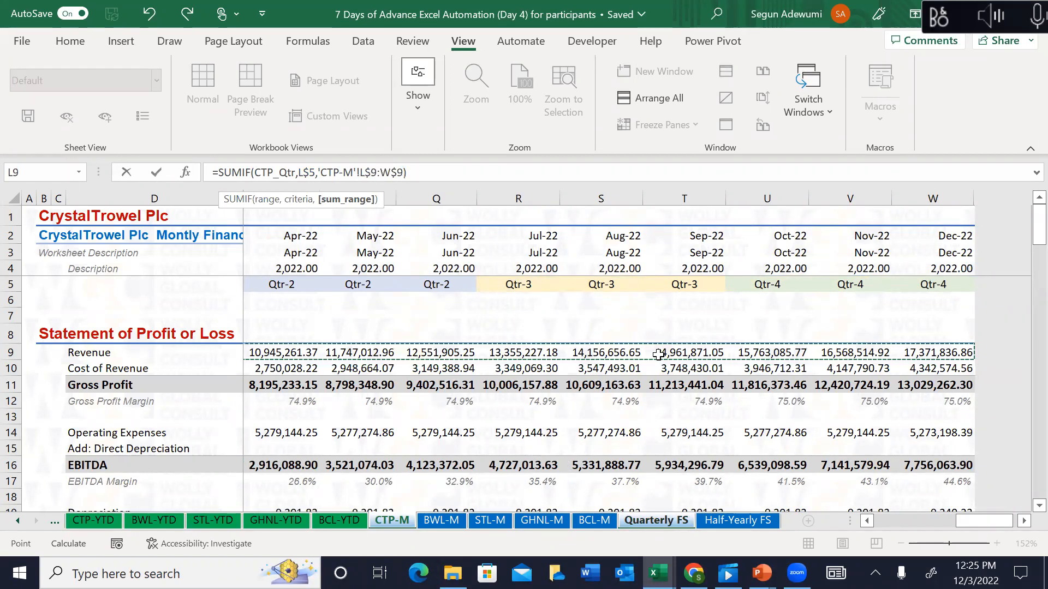
key("F4")
type(")")
key("Return")
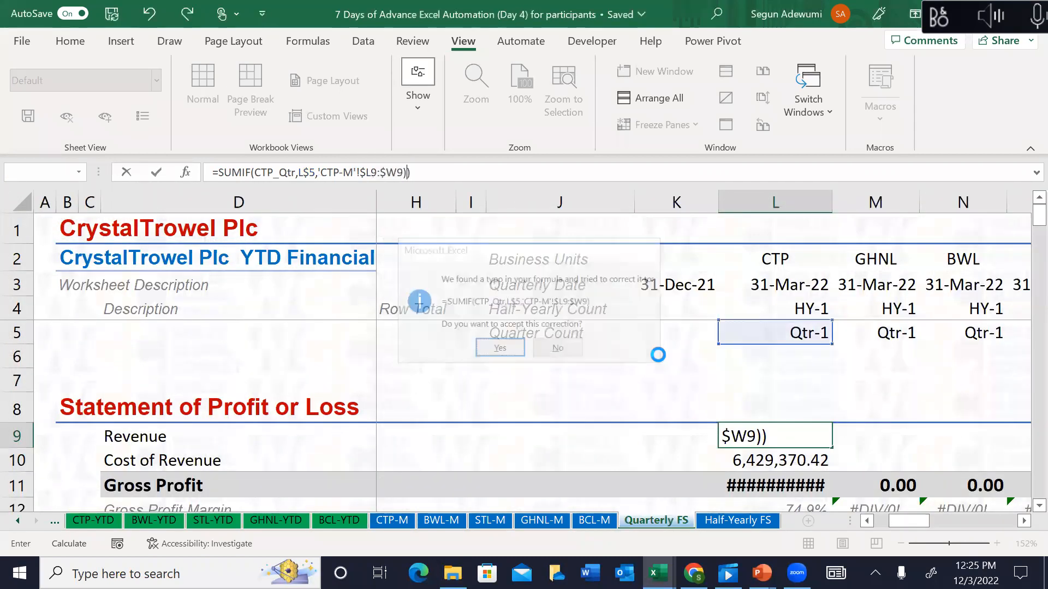
key("Return")
key("Up")
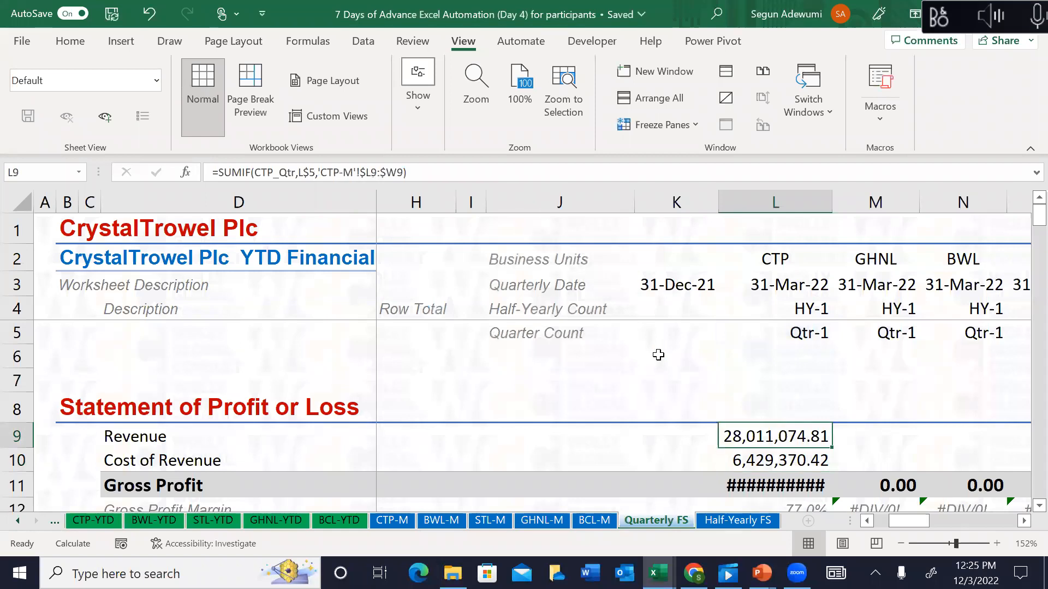
key("Down")
key("Up")
key("Up")
key("Down")
Step: Copy the revenue formula to Cost of Revenue and autofit column L
key("ctrl+c")
key("Down")
key("Escape")
key("Down")
scroll(658, 355, "down", 1)
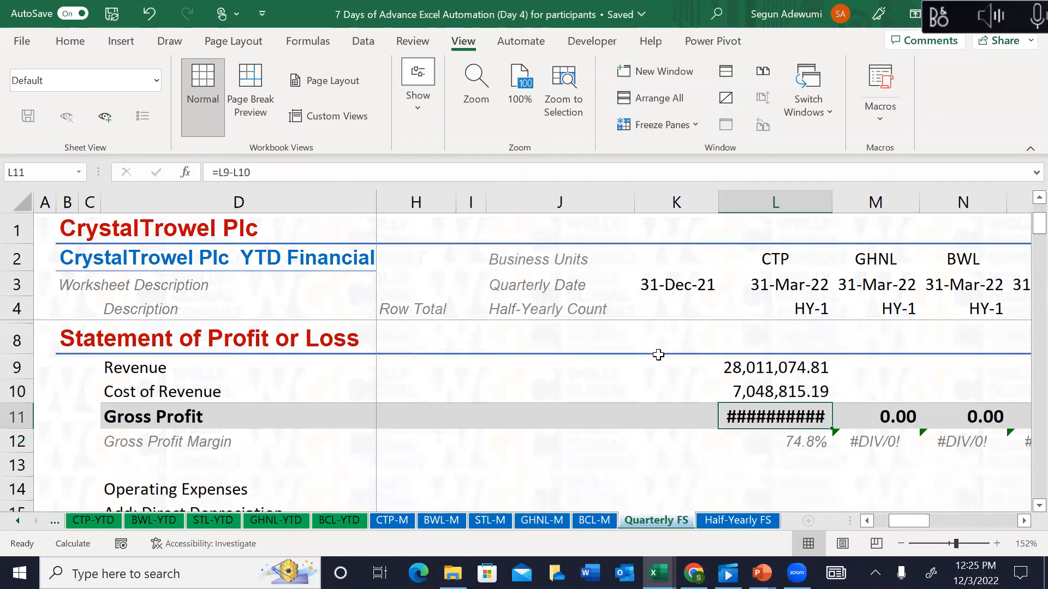
key("alt+h")
key("o")
key("i")
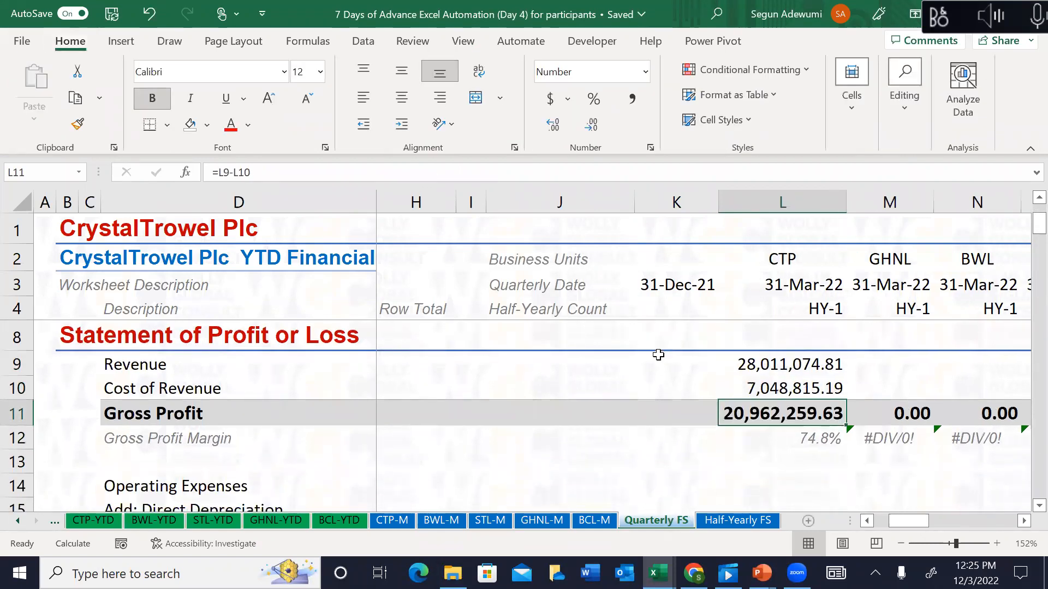
Step: Paste the SUMIF formula into the Operating Expenses, Depreciation and Amortisation rows
key("Up")
key("ctrl+c")
key("Down")
key("Down")
key("Down")
key("Down")
key("shift+Down")
key("shift+Down")
key("shift+Up")
key("ctrl+v")
key("Down")
key("Down")
key("Up")
key("Down")
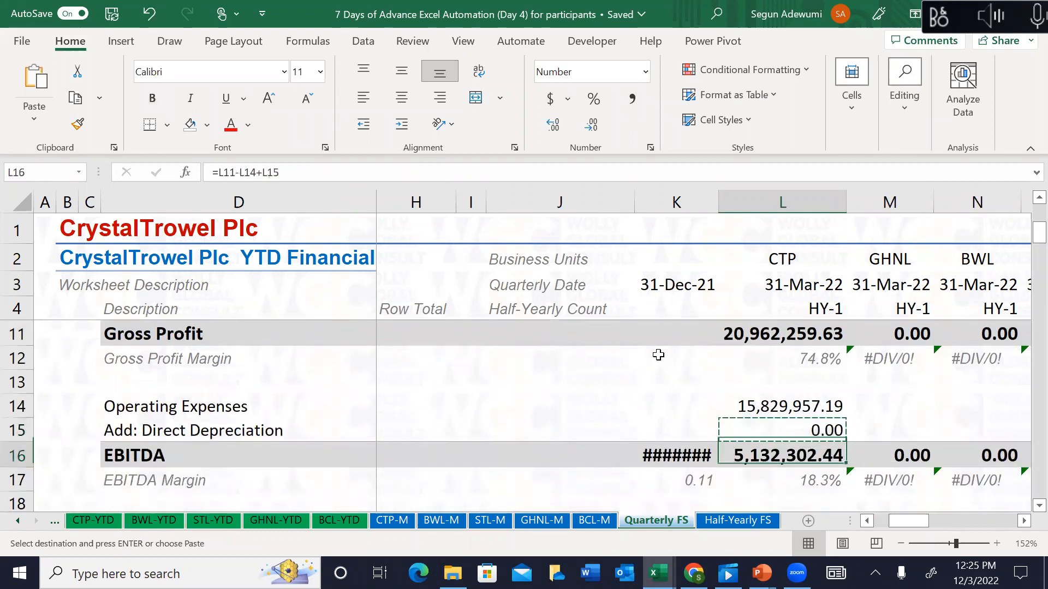
key("Down")
key("Down")
key("Down")
key("Up")
Step: Paste the formula into Interest Income, Interest Expense and Tax Expense
key("Down")
key("shift+Down")
key("shift+Down")
key("shift+Up")
key("ctrl+v")
key("Down")
key("Down")
key("Down")
key("Down")
key("Down")
key("Down")
key("Down")
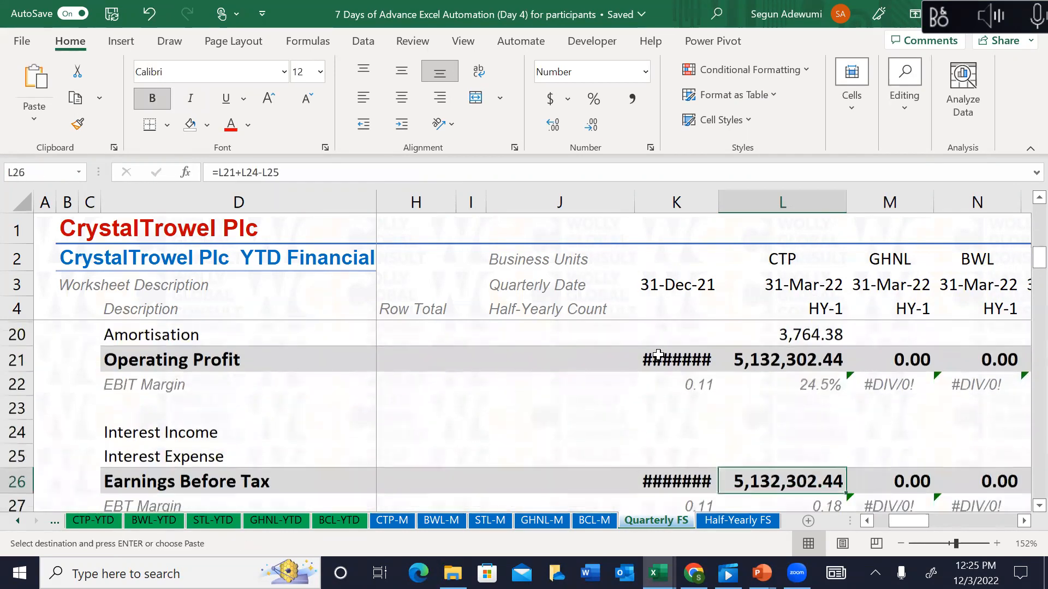
key("Up")
key("Up")
key("ctrl")
key("Down")
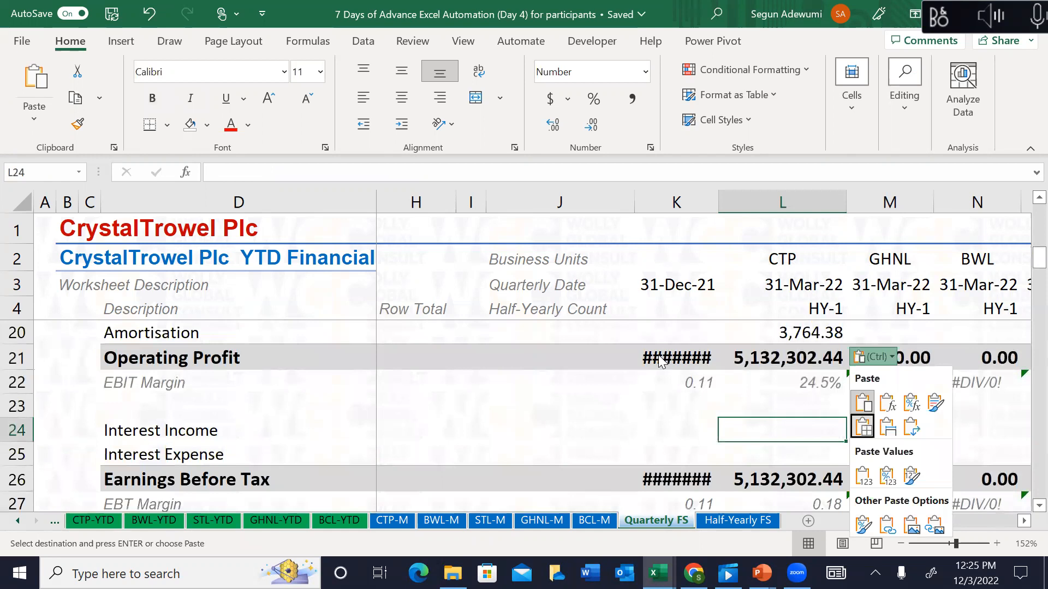
key("Escape")
key("shift+Down")
key("ctrl+v")
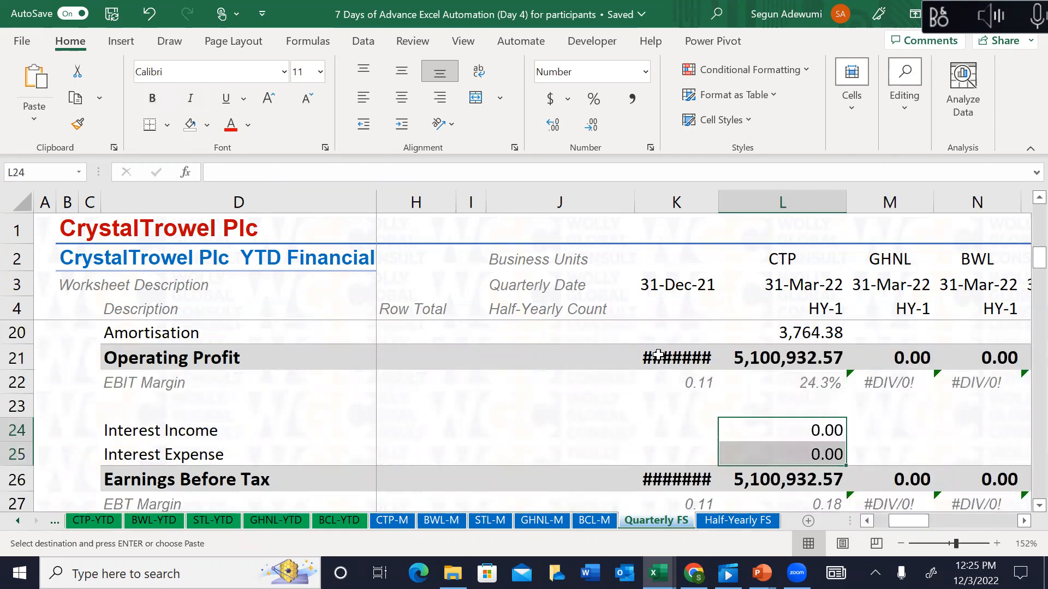
key("Down")
key("Down")
key("Down")
key("Down")
key("Down")
key("Down")
key("Down")
key("Up")
key("Up")
key("Up")
key("Down")
key("ctrl+v")
key("Down")
key("Down")
key("Down")
key("Down")
key("Down")
key("Up")
key("Escape")
key("Up")
key("Up")
key("Up")
key("Up")
key("Up")
key("Up")
key("Up")
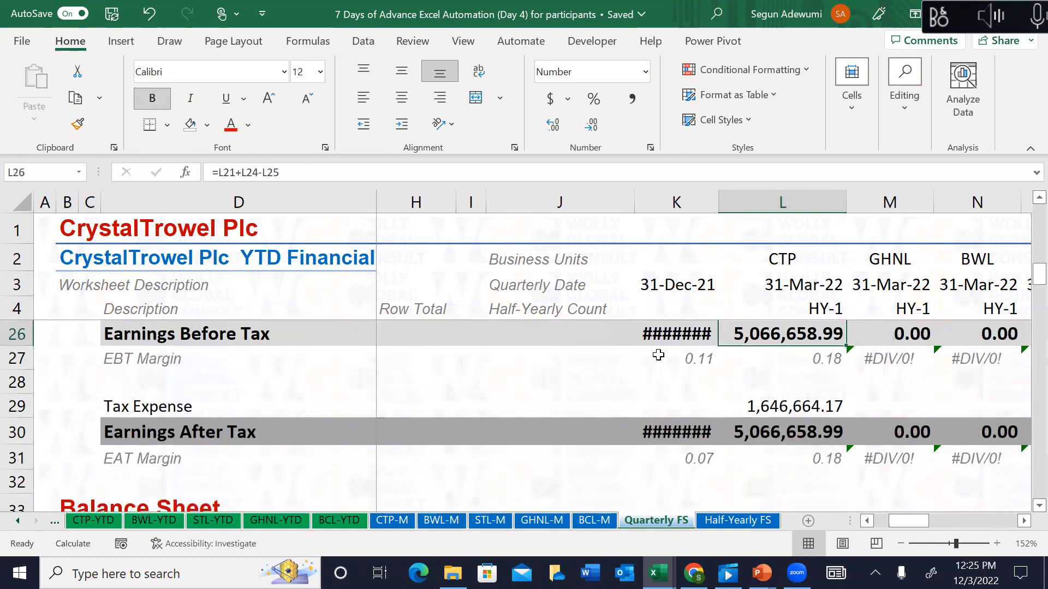
Step: Clear the column K figures from Revenue down to Earnings After Tax
key("Left")
key("Up")
key("Up")
key("Up")
key("Up")
key("Up")
key("Down")
key("Down")
key("Down")
key("Down")
key("Down")
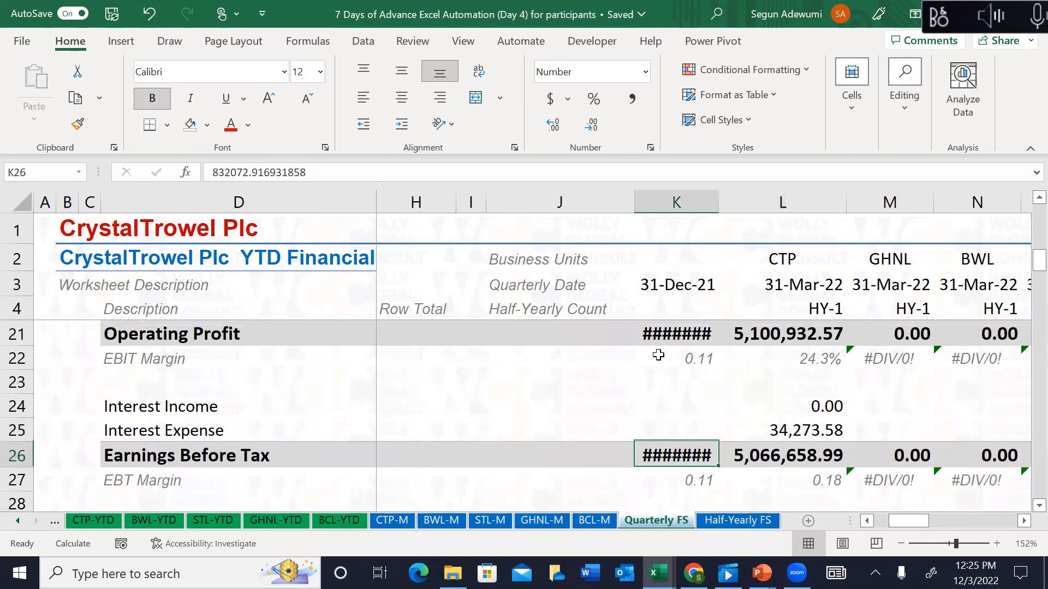
key("Up")
key("Up")
key("Up")
key("Up")
key("Up")
key("Up")
key("Up")
key("Up")
key("Up")
key("Up")
key("Up")
key("Up")
key("Up")
key("Up")
key("Up")
key("Up")
key("Up")
key("Up")
key("Up")
key("Up")
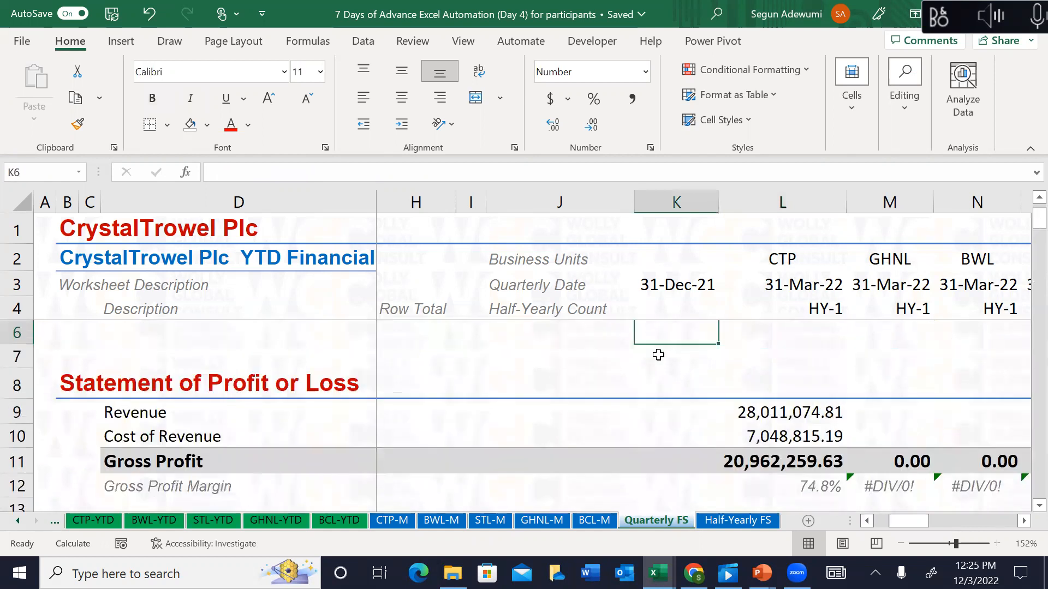
key("Down")
key("Down")
key("Down")
key("Down")
key("Up")
key("shift+Down")
key("shift+Down")
key("shift+Down")
key("shift+Down")
key("shift+Down")
key("shift+Down")
key("shift+Down")
key("shift+Down")
key("shift+Down")
key("shift+Down")
key("shift+Down")
key("shift+Down")
key("shift+Down")
key("shift+Down")
key("shift+Down")
key("shift+Down")
key("shift+Down")
key("shift+Down")
key("shift+Down")
key("shift+Down")
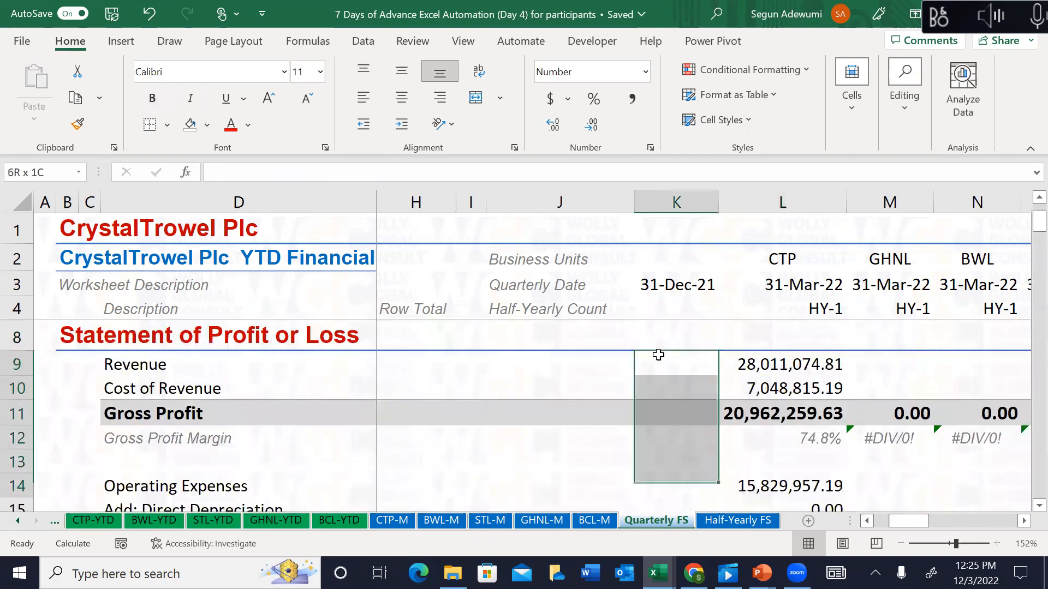
key("shift+Down")
key("shift+Down")
key("shift+Down")
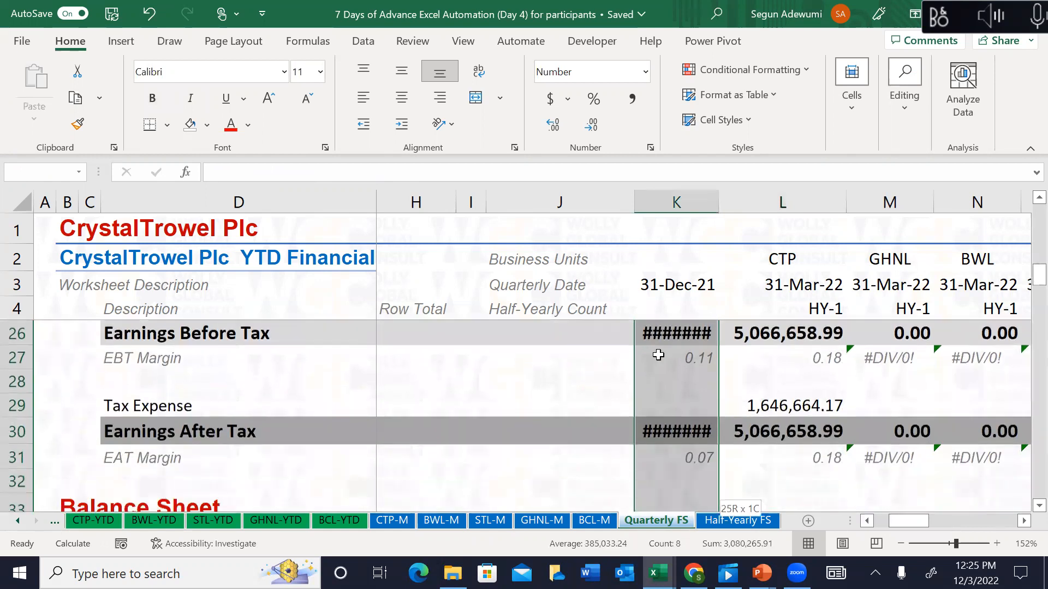
key("Delete")
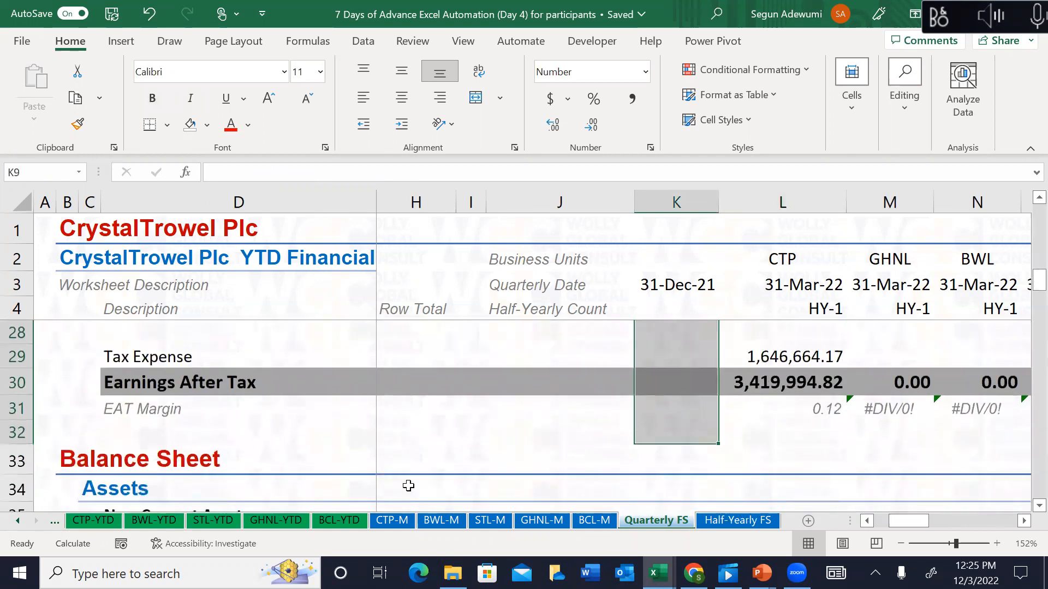
left_click(395, 523)
Step: On CTP-M, copy the Dec-21 profit-and-loss figures in K9:K31
left_click(393, 365)
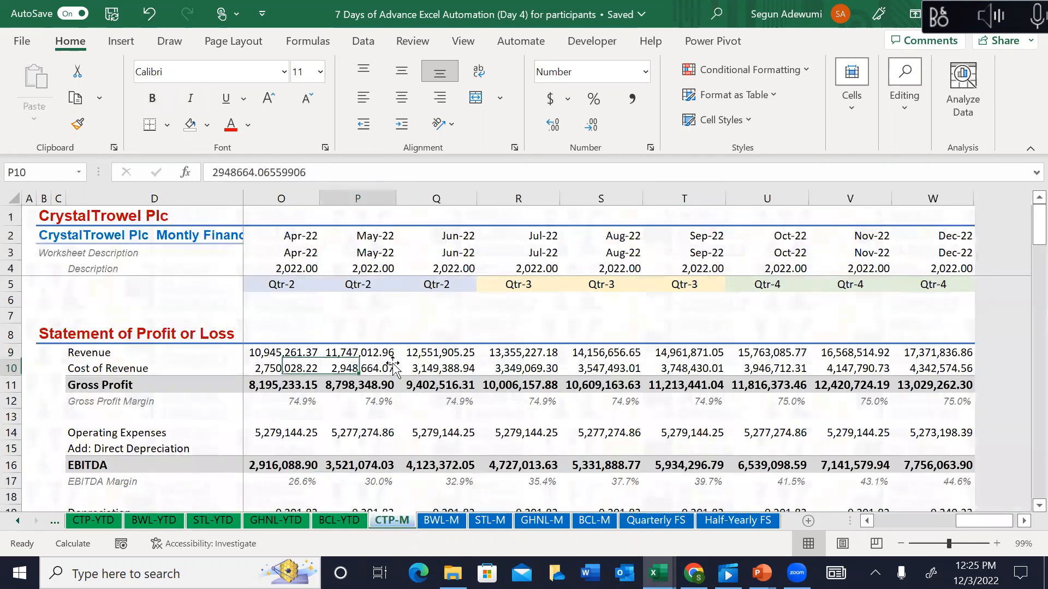
key("Left")
key("Left")
key("Left")
key("Left")
key("Left")
key("Left")
key("Left")
key("Left")
key("Right")
key("Right")
key("Right")
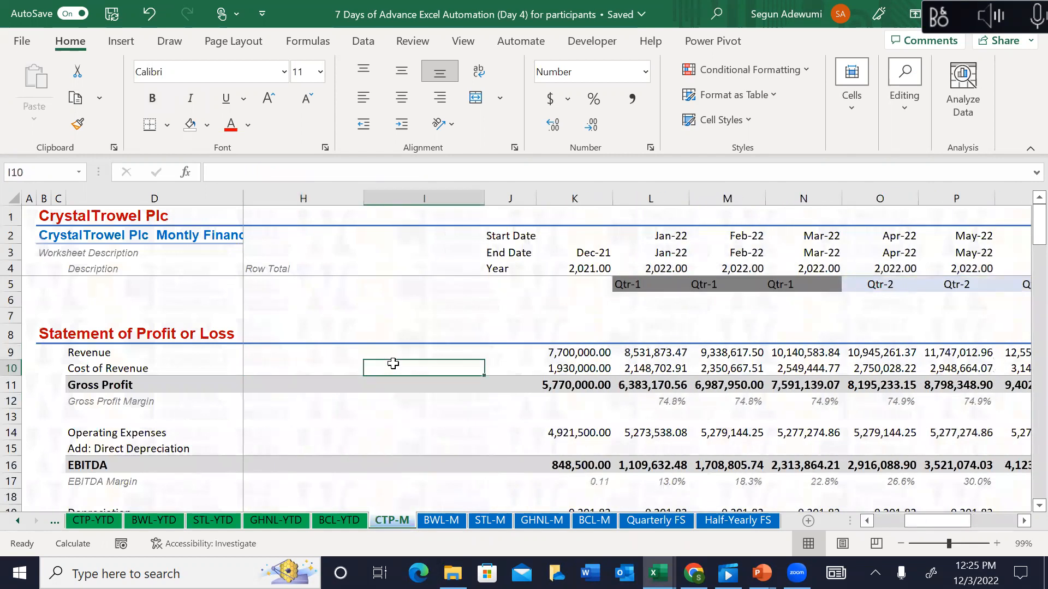
key("Up")
key("shift+Down")
key("shift+Down")
key("shift+Down")
key("shift+Down")
key("shift+Down")
key("shift+Down")
key("shift+Down")
key("shift+Down")
key("shift+Down")
key("shift+Down")
key("shift+Down")
key("shift+Down")
key("shift+Down")
key("shift+Down")
key("shift+Down")
key("shift+Down")
key("shift+Down")
key("shift+Down")
key("shift+Down")
key("shift+Down")
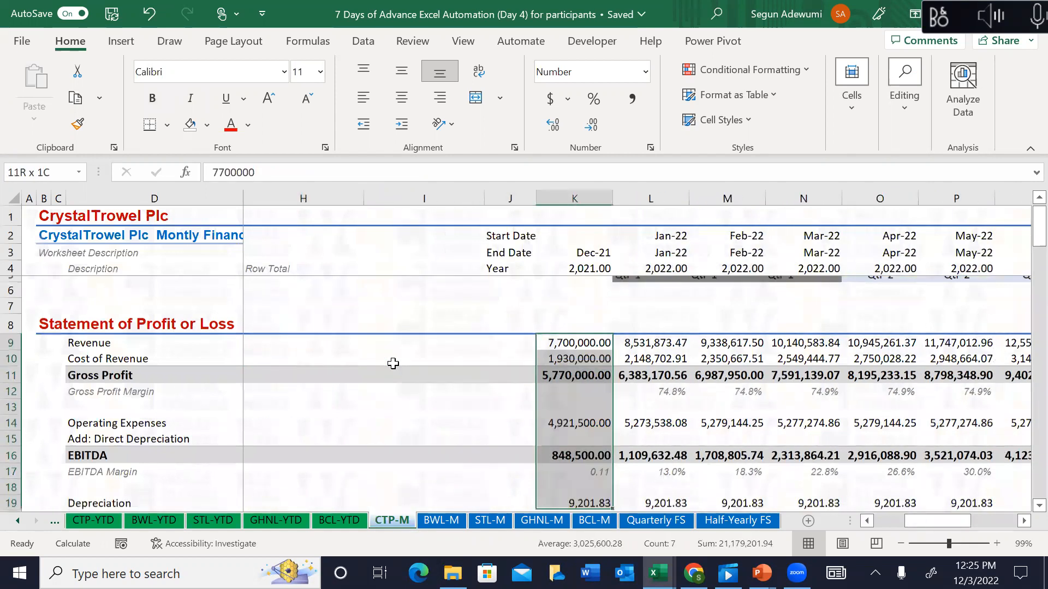
key("shift+Down")
key("shift+Down")
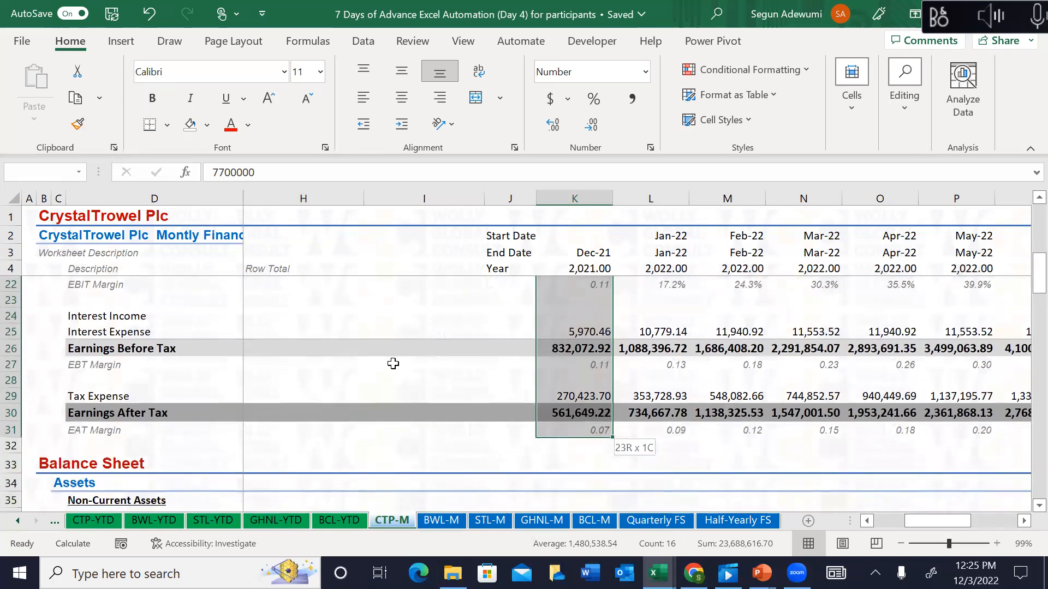
key("ctrl+c")
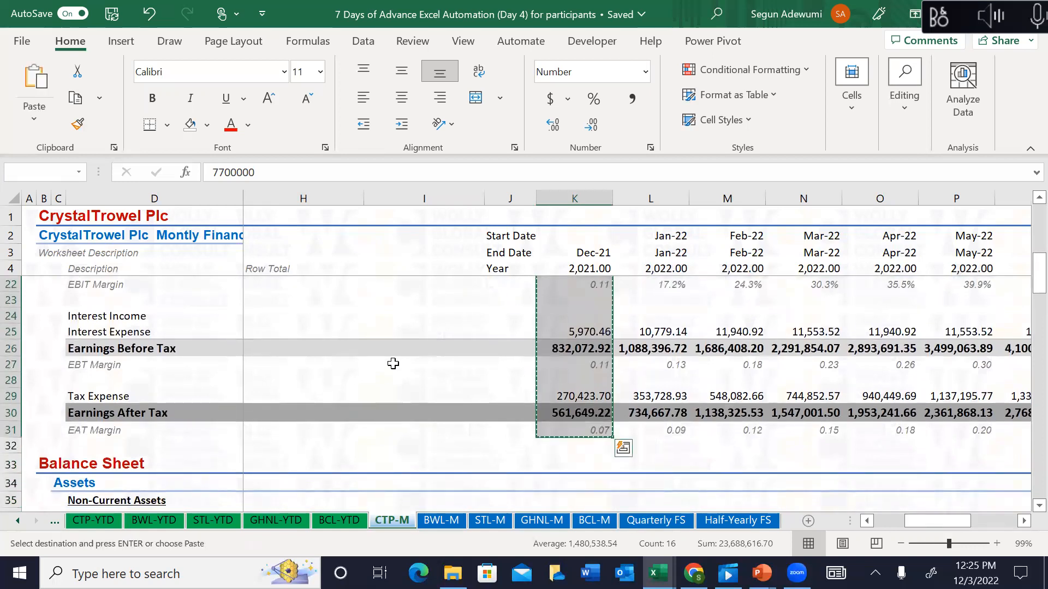
Step: Return to Quarterly FS and position on the empty 31-Dec-21 Revenue cell K9
left_click(675, 525)
left_click(695, 329)
key("ctrl+Up")
key("Up")
key("Down")
key("Down")
key("Down")
key("Down")
key("Down")
key("Down")
key("Down")
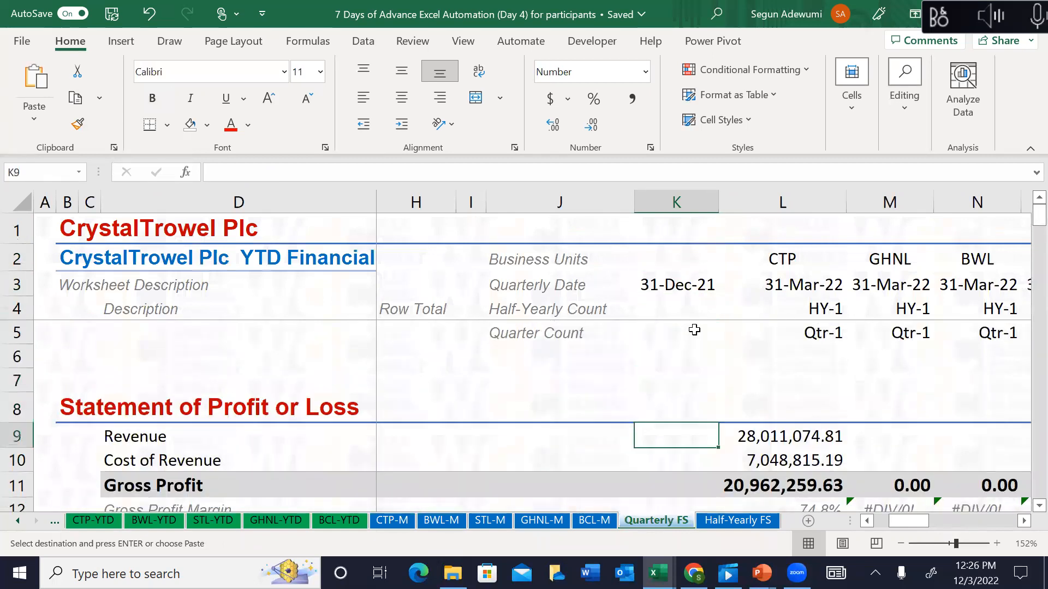
Step: Cancel the pending copy and try out a range from CTP Revenue cell L9 across the sheet
key("Escape")
key("Right")
key("Right")
left_click(694, 330)
key("Right")
key("Right")
key("Right")
key("Down")
key("Down")
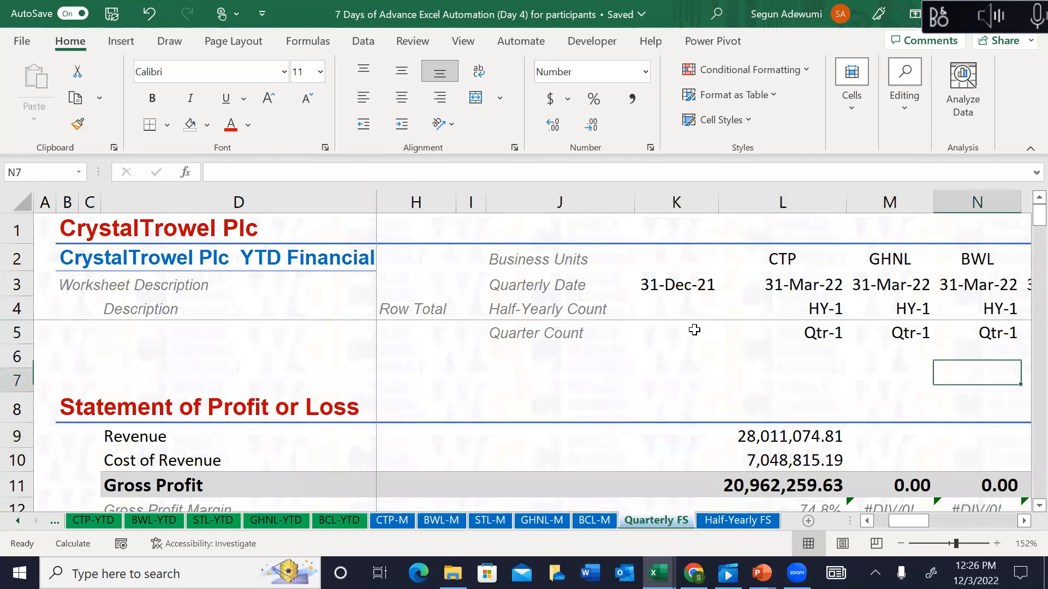
key("Left")
key("Left")
key("Down")
key("Down")
key("Down")
key("Up")
key("shift+Down")
key("shift+Down")
key("shift+Down")
key("shift+Down")
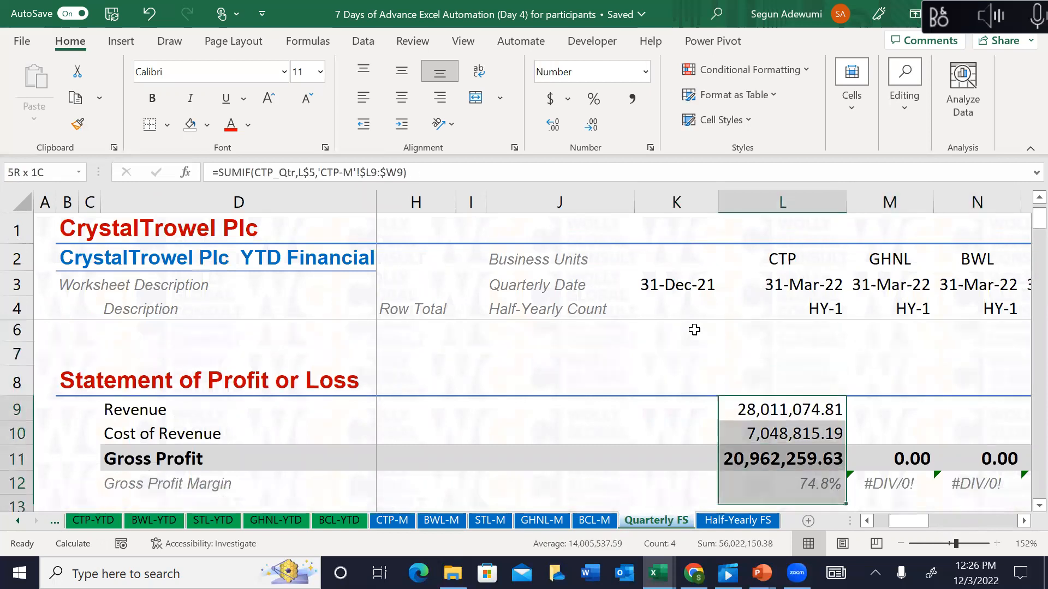
key("shift+Down")
key("shift+Down")
key("shift+Down")
key("shift+Down")
key("shift+Down")
key("shift+Down")
key("shift+Down")
key("shift+Down")
key("shift+Down")
key("shift+Down")
key("shift+Down")
key("shift+Down")
key("shift+Down")
key("shift+Down")
key("shift+Down")
key("shift+Down")
key("shift+Down")
key("shift+Down")
key("ctrl+shift+Right")
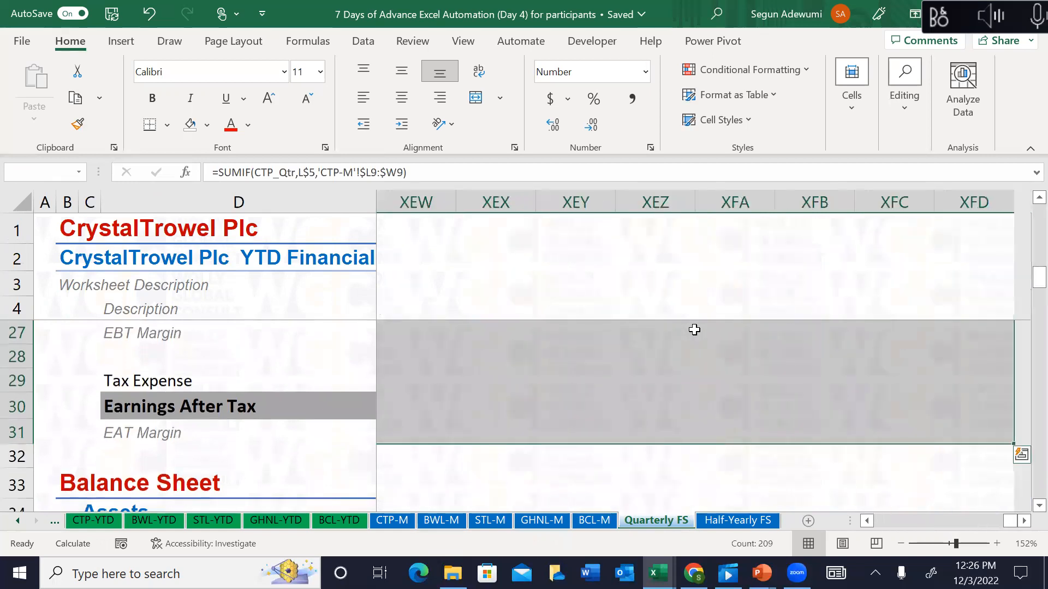
key("shift+BackSpace")
key("Right")
key("Right")
key("Right")
key("Right")
key("Right")
key("Right")
key("Right")
key("Right")
key("Right")
key("Right")
key("Right")
key("Right")
key("Right")
key("Right")
key("Right")
key("Right")
key("Right")
key("Right")
key("Right")
key("Right")
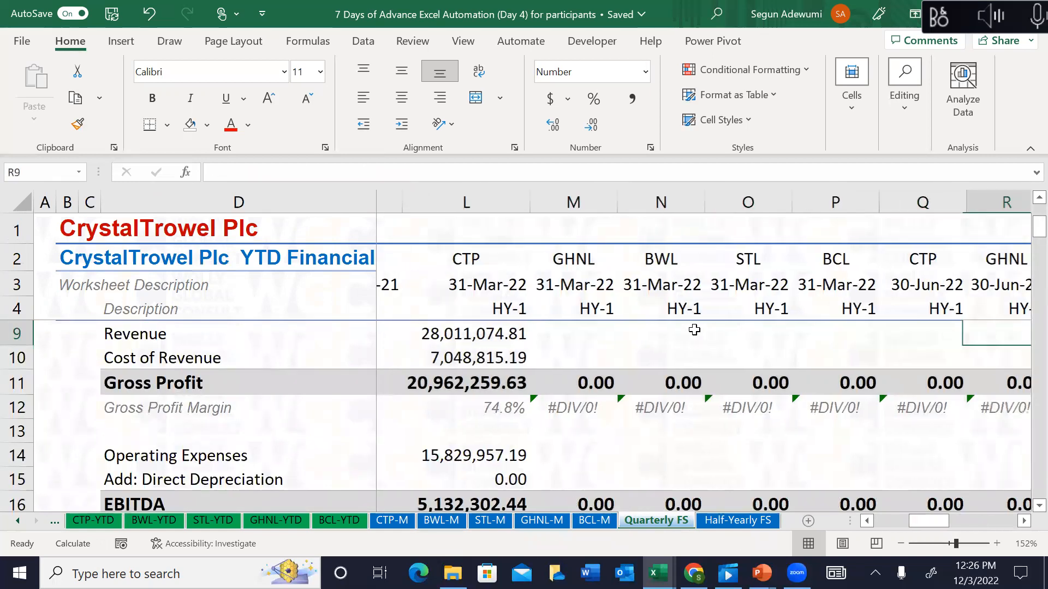
Step: Hide every unused column from AF to the end of the sheet
left_click(757, 205)
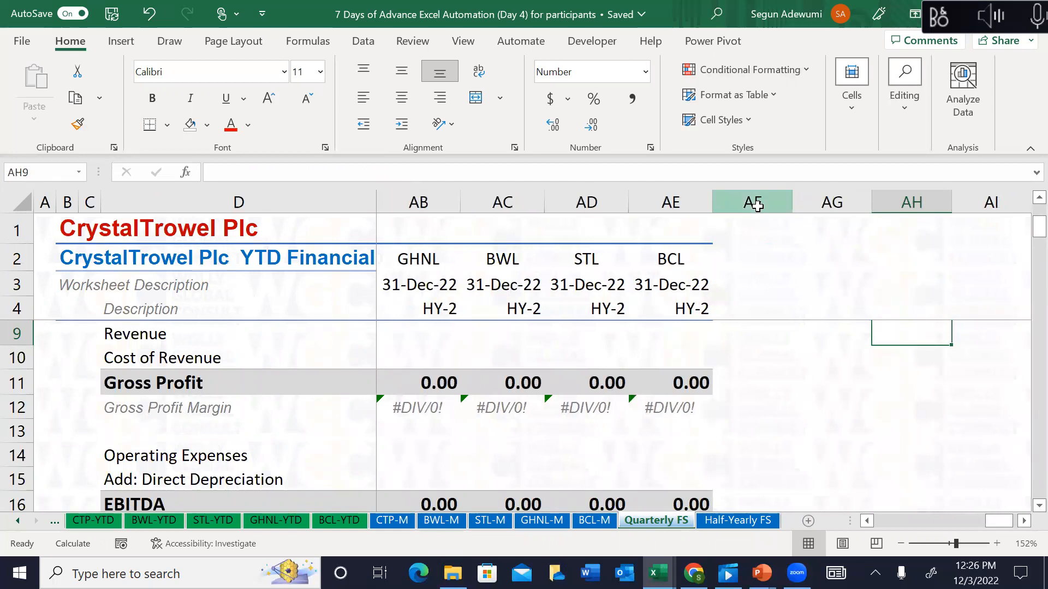
key("ctrl+shift+Right")
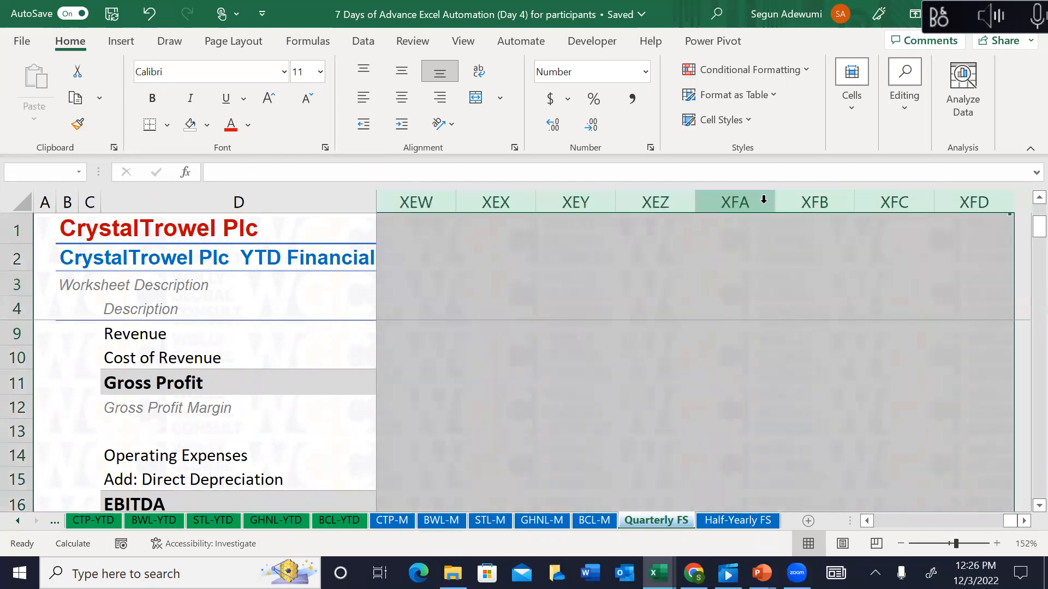
key("ctrl+0")
Step: Fill column L's Qtr-1 formulas across L9:AE31 and autofit the column widths
left_click(269, 358)
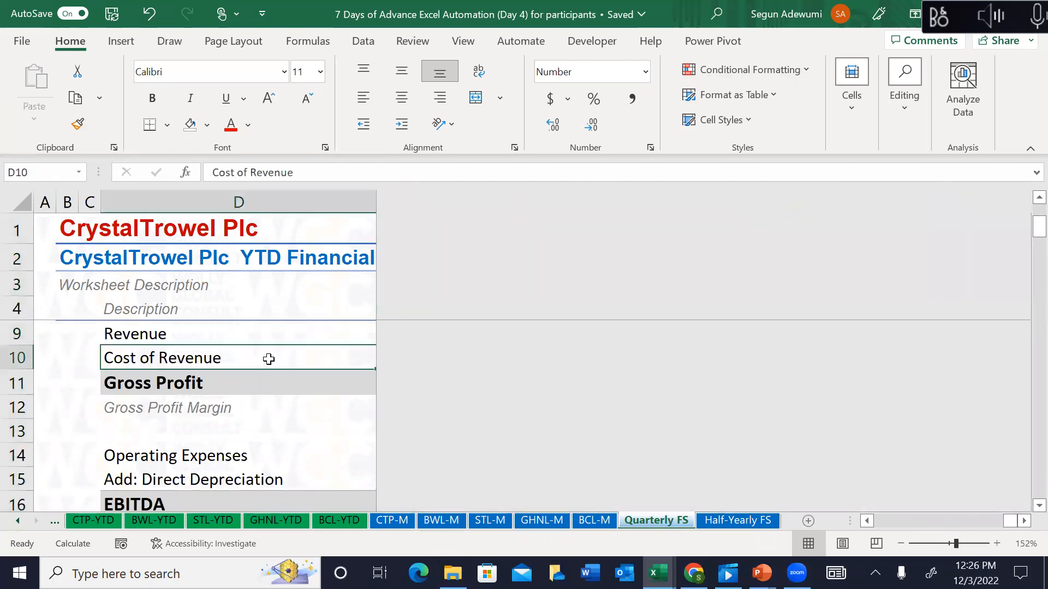
key("Right")
key("Right")
key("Right")
key("Right")
key("Right")
key("Right")
key("Right")
key("Right")
key("Right")
key("Left")
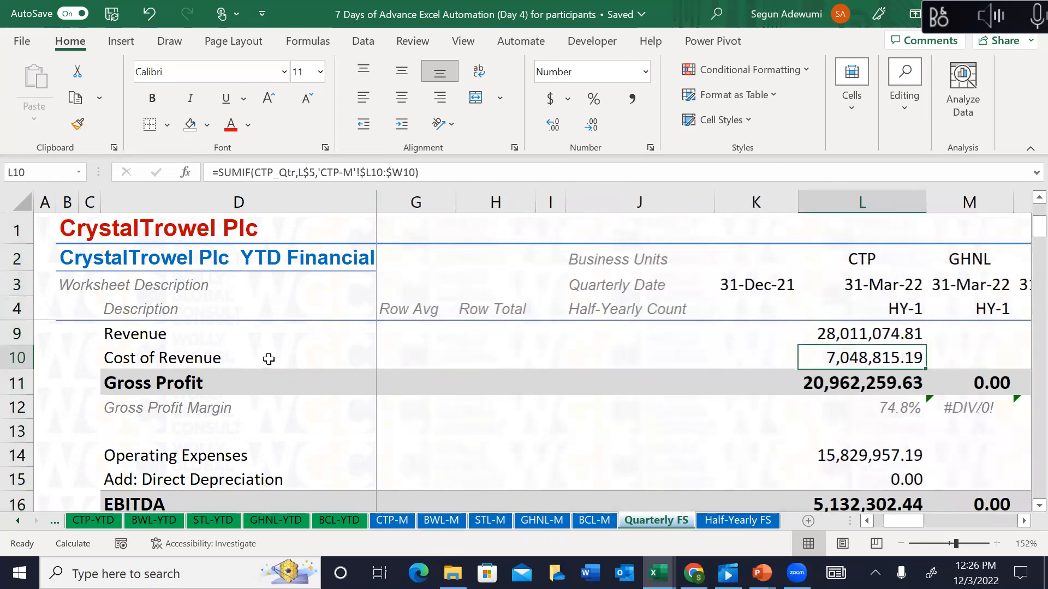
key("Up")
key("shift+Down")
key("shift+Down")
key("shift+Down")
key("shift+Down")
key("shift+Down")
key("shift+Down")
key("shift+Down")
key("shift+Down")
key("shift+Down")
key("shift+Down")
key("shift+Down")
key("shift+Down")
key("shift+Down")
key("shift+Down")
key("shift+Down")
key("shift+Down")
key("shift+Down")
key("shift+Down")
key("shift+Down")
key("shift+Down")
key("shift+Down")
key("shift+Down")
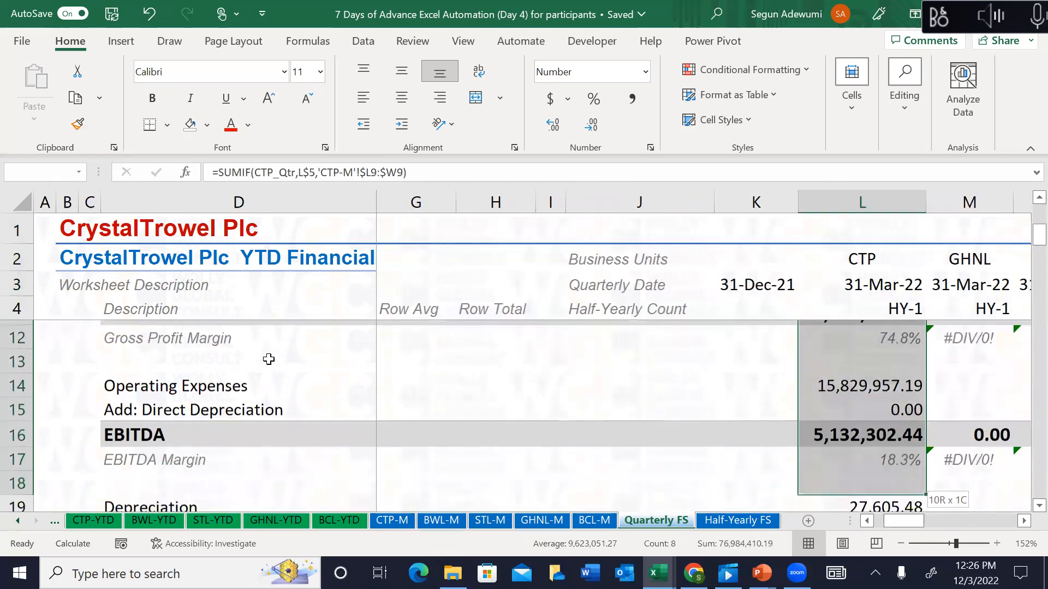
key("shift+Down")
key("shift+Down")
key("shift+Down")
key("shift+Down")
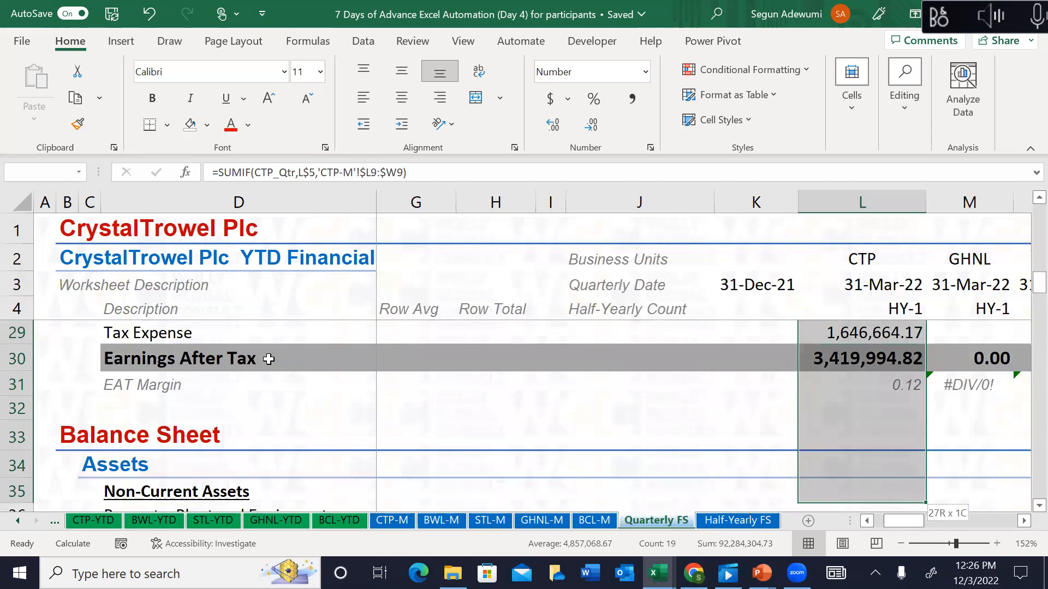
key("shift+Up")
key("shift+Up")
key("shift+Up")
key("shift+Up")
key("shift+Up")
key("shift+Down")
key("ctrl+shift+Right")
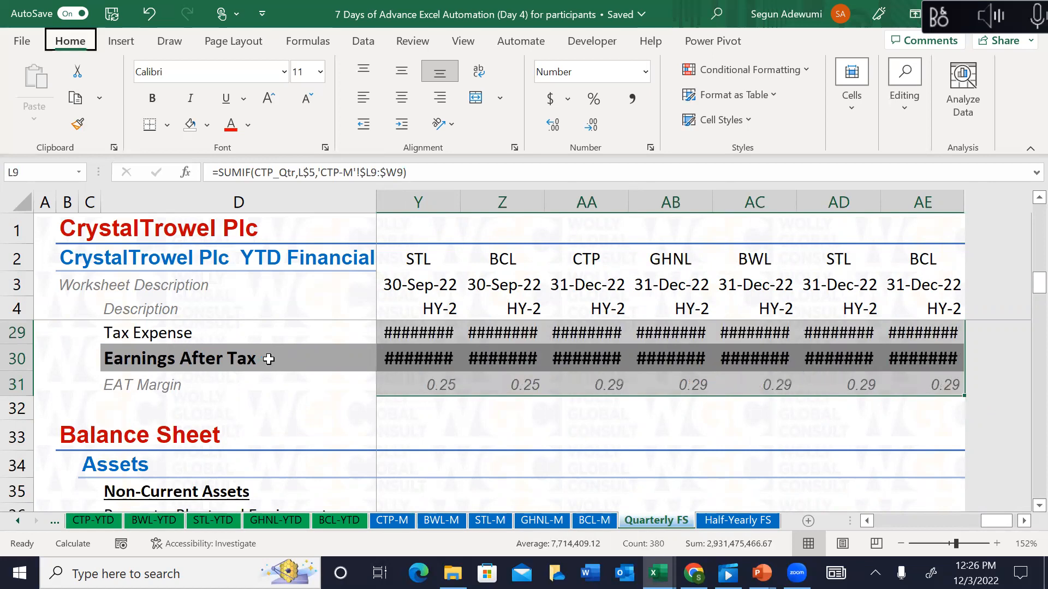
key("alt+h")
key("o")
key("i")
Step: Check the margin and tax formulas in column L, then undo the fill across the other quarters
key("Up")
key("Up")
key("Up")
key("Up")
key("Down")
key("Down")
key("Down")
key("Down")
key("Down")
key("Down")
key("Down")
key("Down")
key("Down")
key("Down")
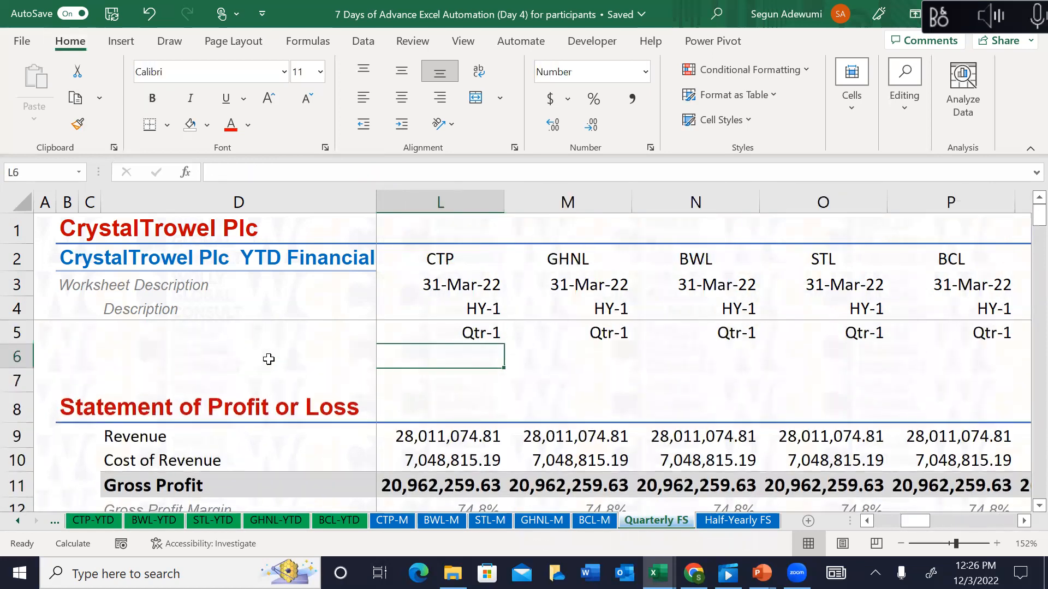
key("Down")
key("Down")
key("Down")
key("Down")
key("Down")
key("Down")
key("Down")
key("Down")
key("Down")
key("Down")
key("Down")
key("Down")
key("Down")
key("Down")
key("Down")
key("Down")
key("Down")
key("Down")
key("Down")
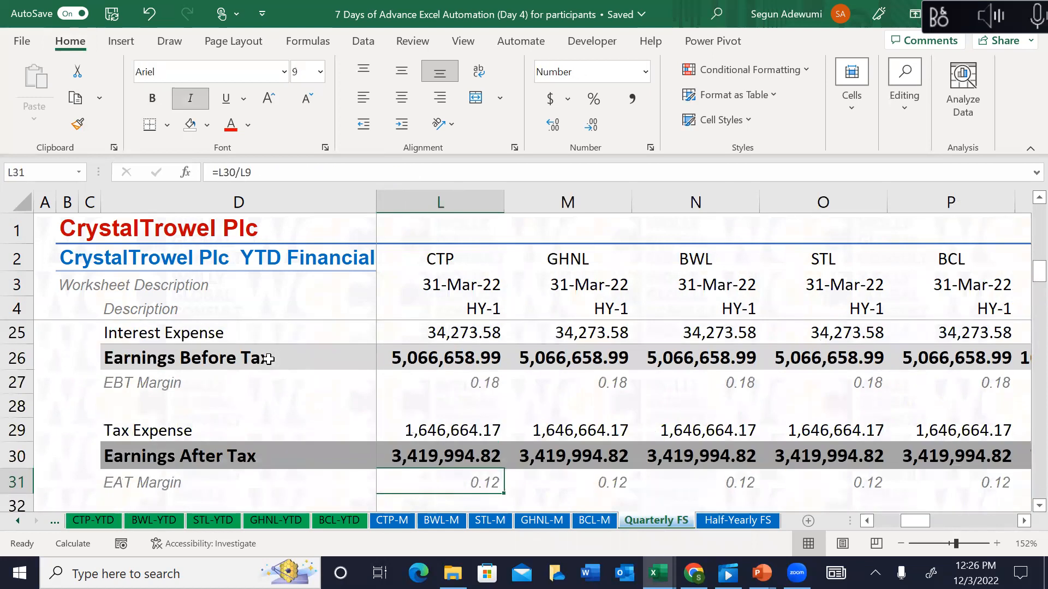
key("Up")
key("Up")
key("Up")
key("Up")
key("Up")
key("Down")
key("Down")
key("Up")
key("Up")
key("Up")
key("ctrl+z")
key("ctrl+z")
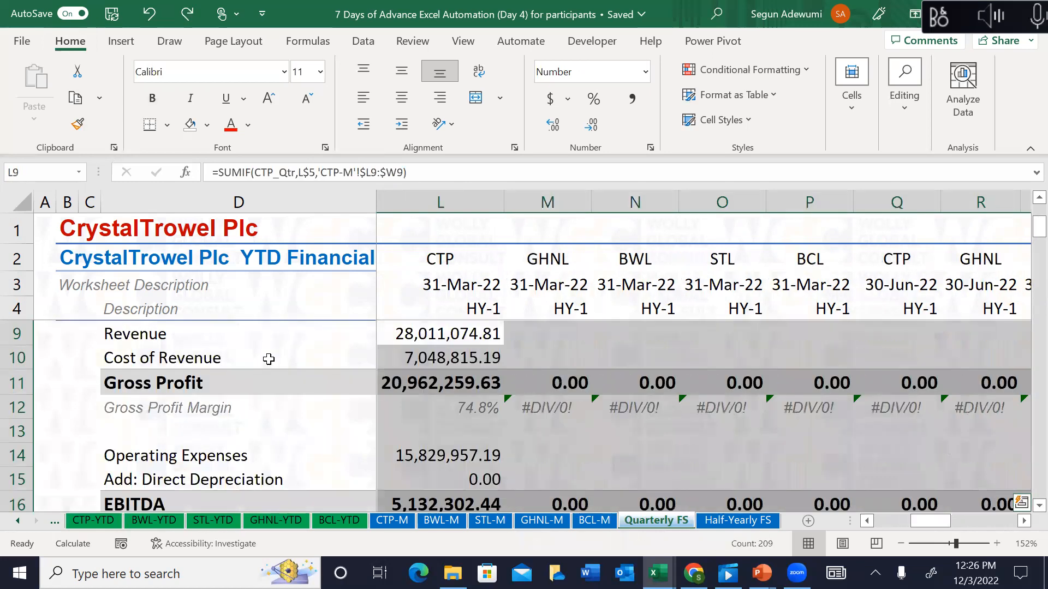
key("Up")
key("Up")
key("Up")
key("Up")
key("Up")
key("Up")
key("Down")
key("Down")
key("Down")
key("Down")
key("Down")
key("Down")
key("Down")
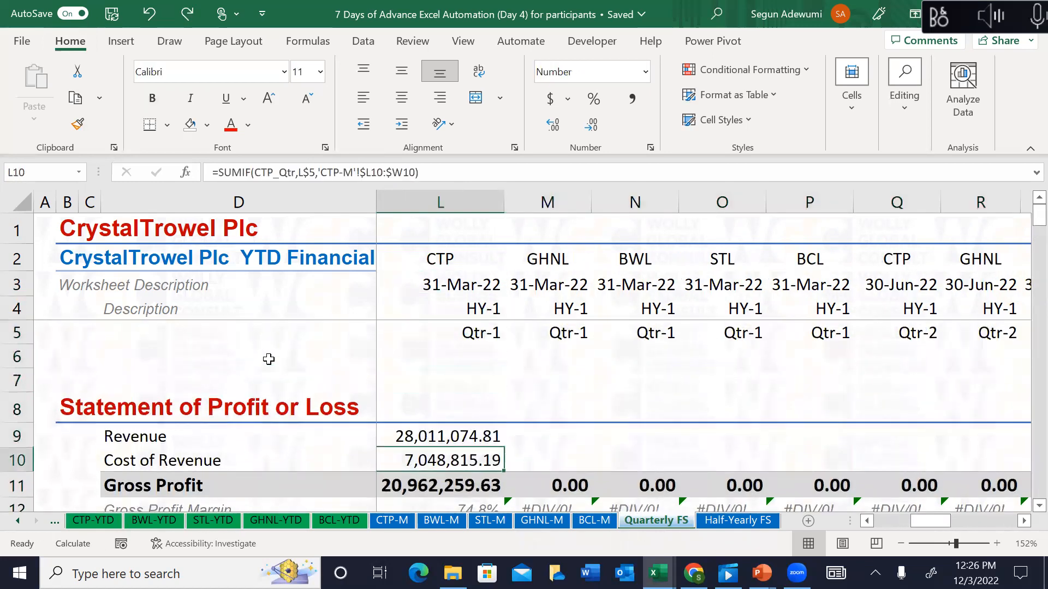
Step: Copy CTP's Qtr-1 SUMIF formulas in L9:L31
key("Up")
key("Up")
key("Up")
key("Up")
key("Down")
key("Down")
key("Down")
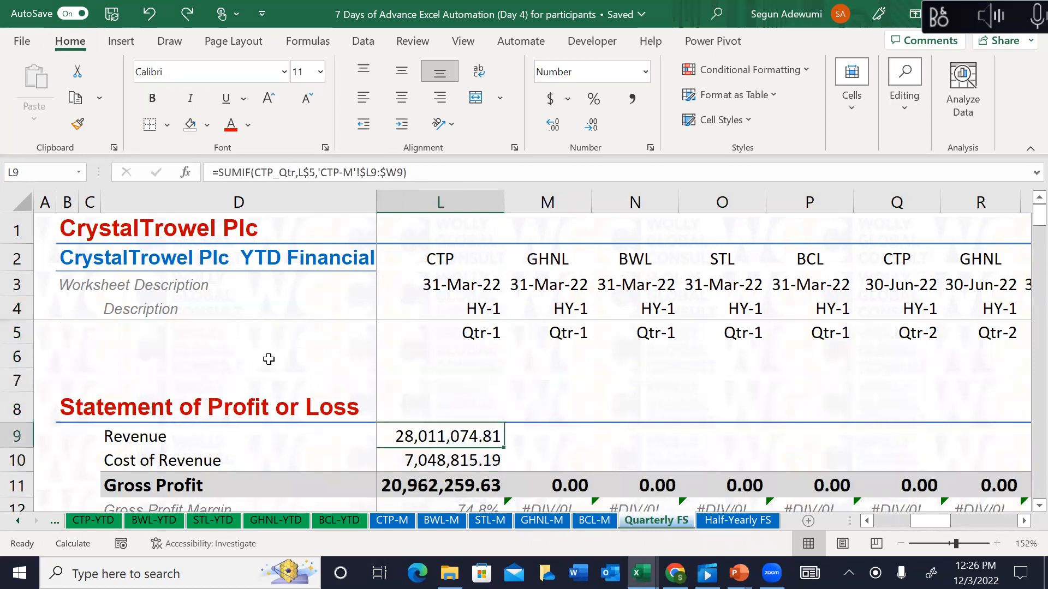
key("shift+Down")
key("shift+Down")
key("shift+Down")
key("shift+Down")
key("shift+Down")
key("shift+Down")
key("shift+Down")
key("shift+Down")
key("shift+Down")
key("shift+Down")
key("shift+Down")
key("shift+Down")
key("shift+Down")
key("shift+Down")
key("shift+Down")
key("shift+Down")
key("shift+Down")
key("shift+Down")
key("shift+Down")
key("shift+Down")
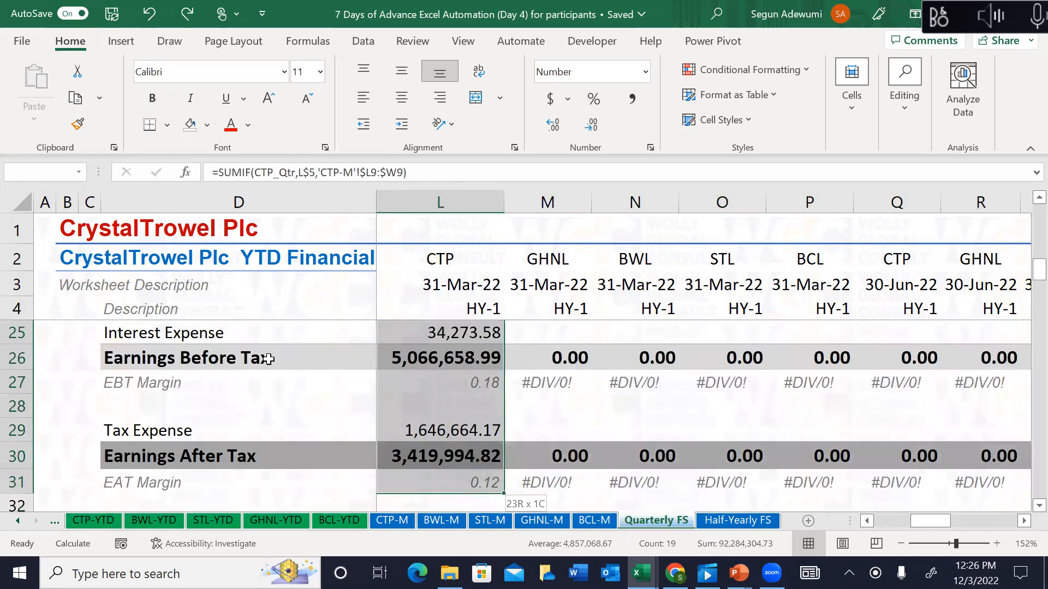
key("shift+Down")
key("shift+Down")
key("ctrl+Up")
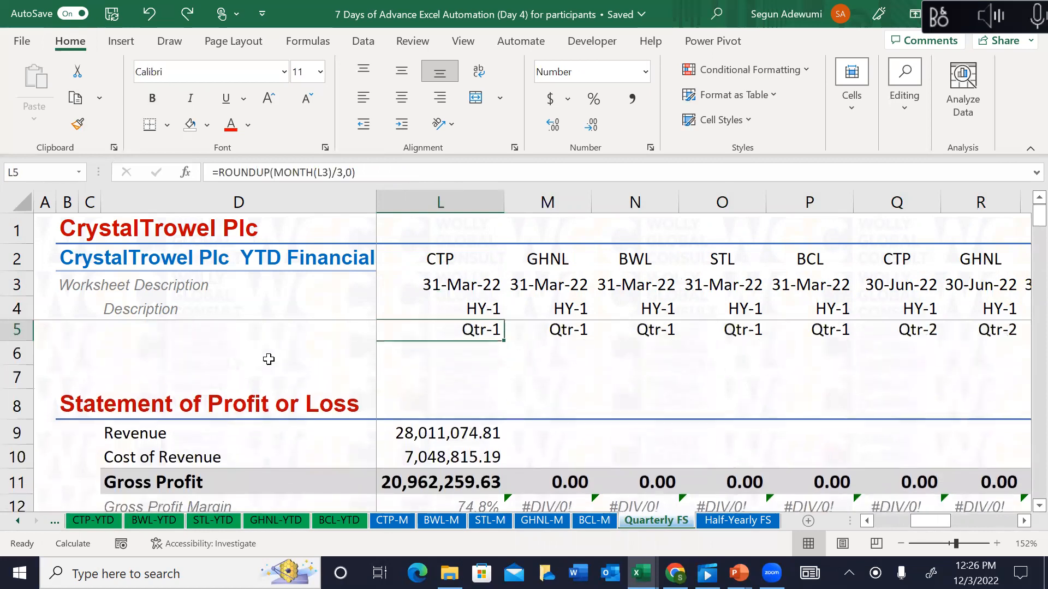
key("Right")
key("Down")
key("Down")
key("Down")
key("Down")
key("Down")
key("Up")
key("shift+Down")
key("shift+Down")
key("shift+Down")
key("shift+Down")
key("shift+Down")
key("shift+Down")
key("shift+Down")
key("shift+Down")
key("shift+Down")
key("shift+Down")
key("shift+Down")
key("shift+Down")
key("shift+Down")
key("shift+Down")
key("shift+Down")
key("shift+Down")
key("shift+Down")
key("shift+Down")
key("shift+Down")
key("shift+Down")
key("shift+Down")
key("shift+Down")
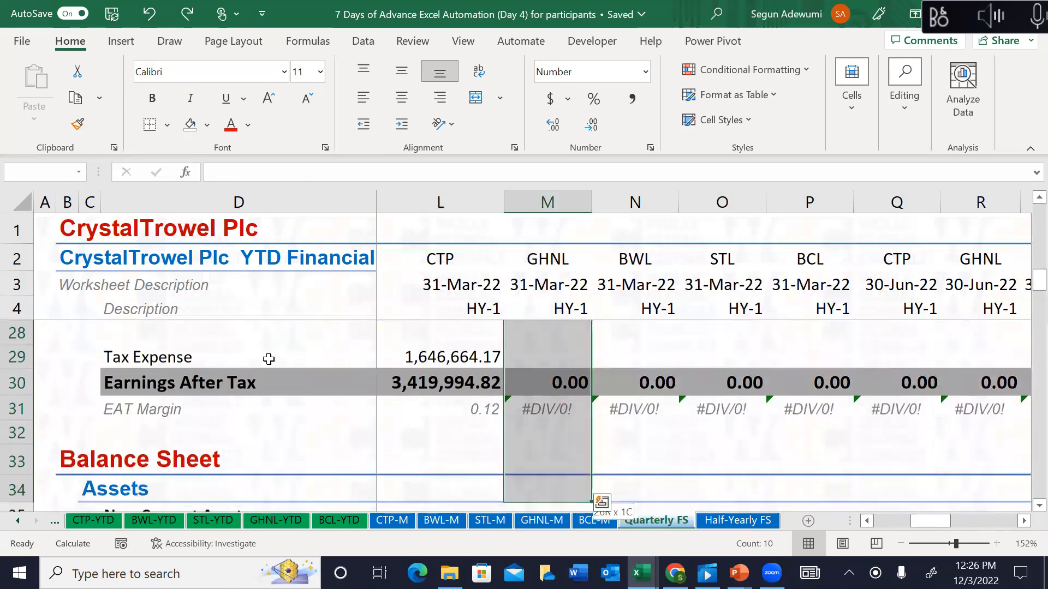
key("ctrl+shift+Right")
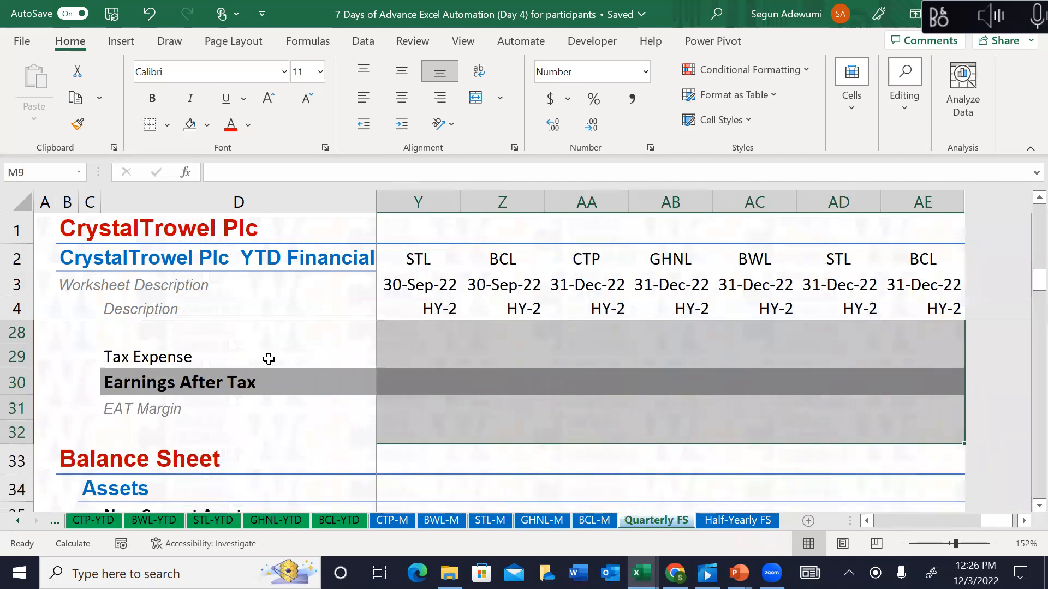
key("Left")
key("Left")
key("Up")
key("Right")
key("Down")
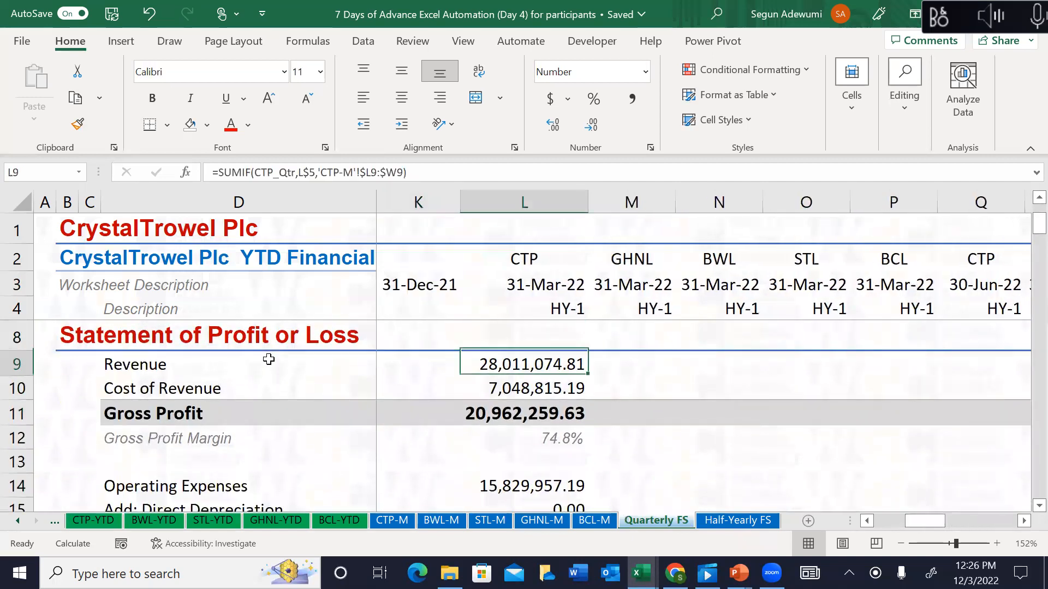
key("shift+Down")
key("shift+Down")
key("shift+Down")
key("shift+Down")
key("shift+Down")
key("shift+Down")
key("shift+Down")
key("shift+Down")
key("shift+Down")
key("shift+Down")
key("shift+Down")
key("shift+Down")
key("shift+Down")
key("shift+Down")
key("shift+Down")
key("shift+Down")
key("shift+Down")
key("shift+Down")
key("shift+Down")
key("shift+Down")
key("shift+Down")
key("shift+Down")
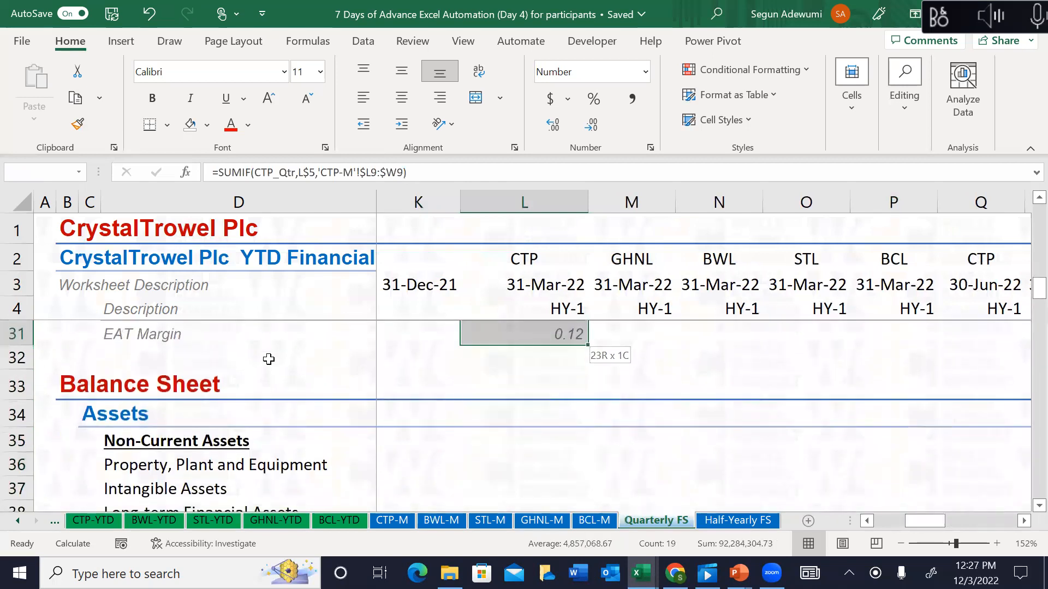
key("ctrl+c")
Step: Paste the formulas into CTP's 30-Jun-22 column at Q9 and autofit column Q, showing Revenue 35,244,179.58
key("Right")
key("Right")
key("Right")
key("Right")
key("Right")
key("Right")
key("Right")
key("Right")
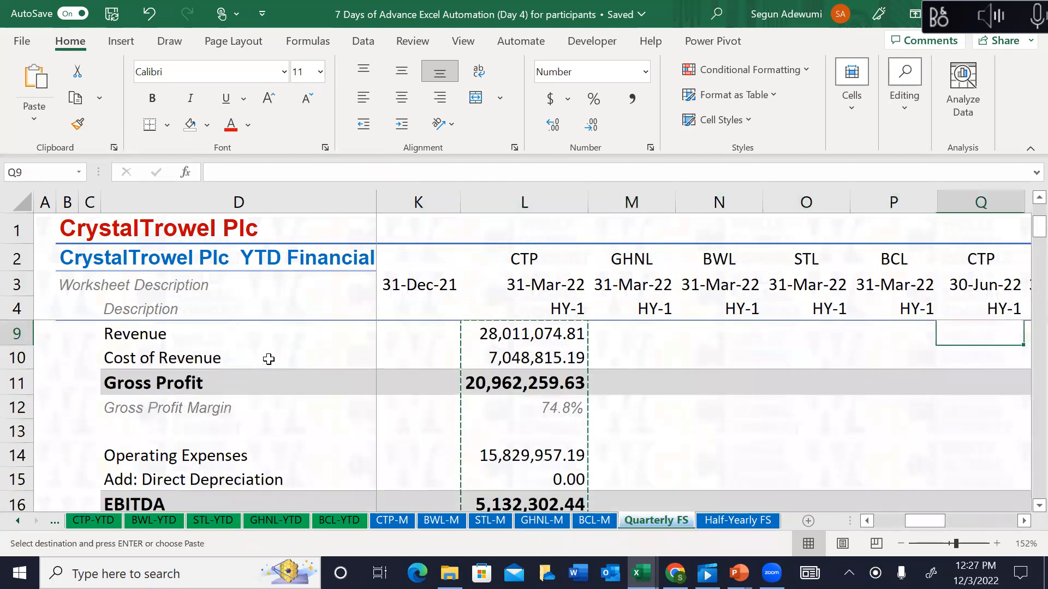
key("Left")
key("Left")
key("Left")
key("Left")
key("Left")
key("Left")
key("Left")
key("Left")
key("Left")
key("Left")
key("Left")
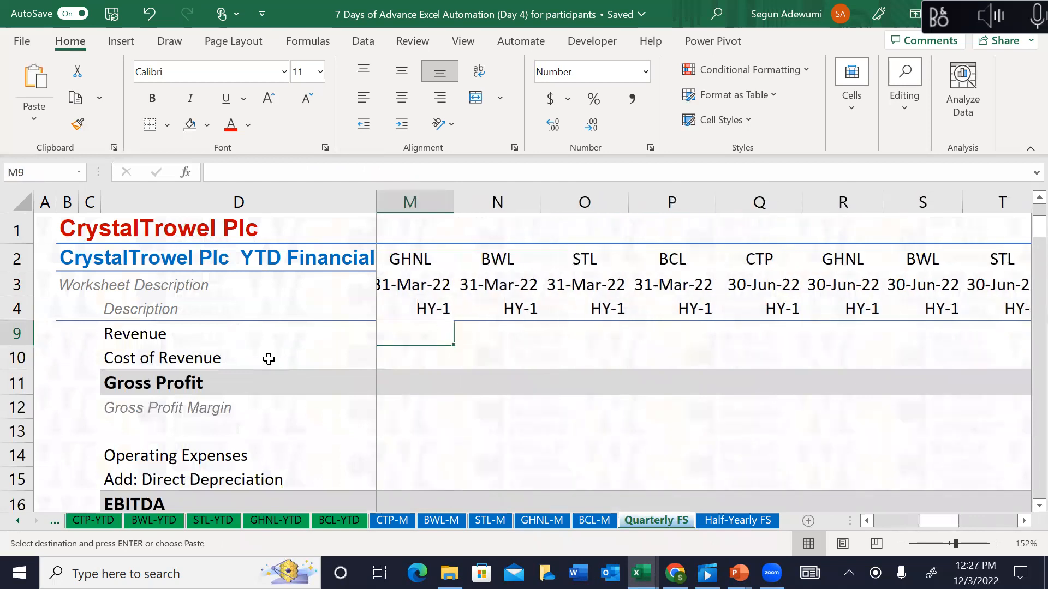
key("Right")
key("Right")
key("Right")
key("Right")
key("Right")
key("Right")
key("Right")
key("Right")
key("Right")
key("Right")
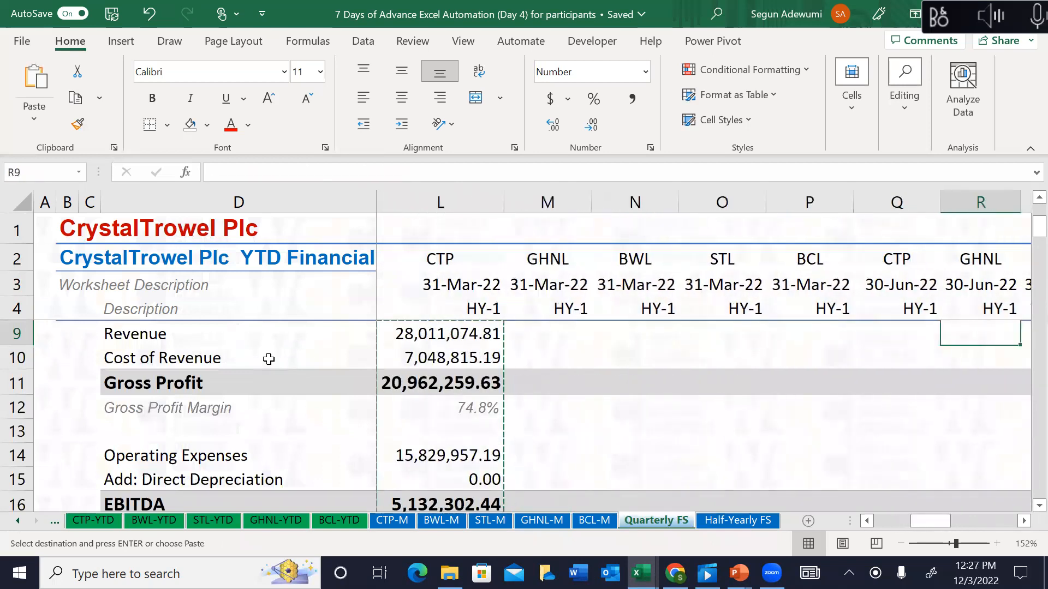
key("Left")
key("Left")
key("ctrl+v")
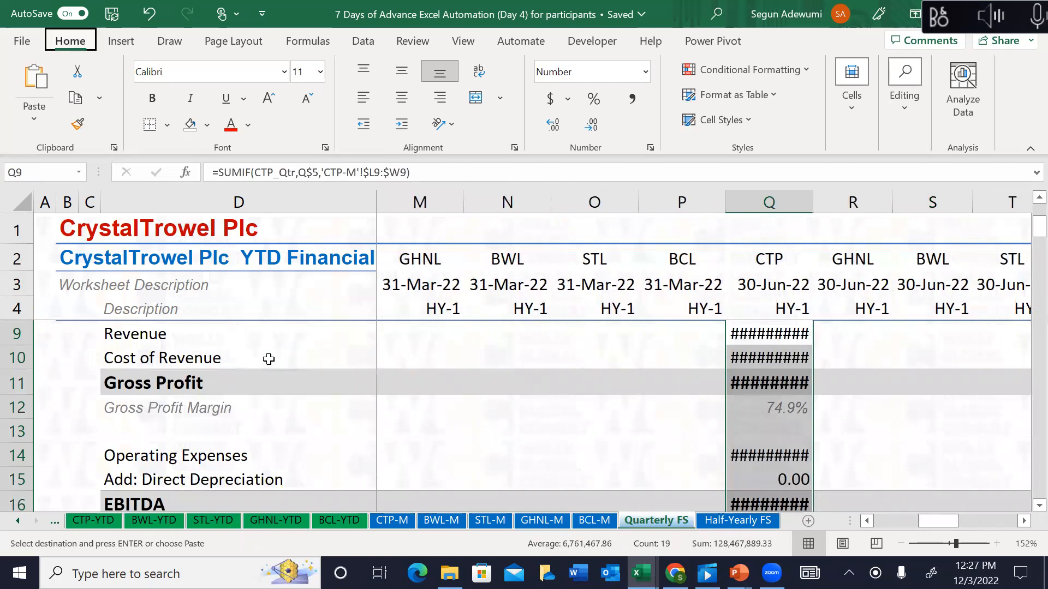
key("o")
key("i")
key("Escape")
key("Up")
key("Up")
key("Up")
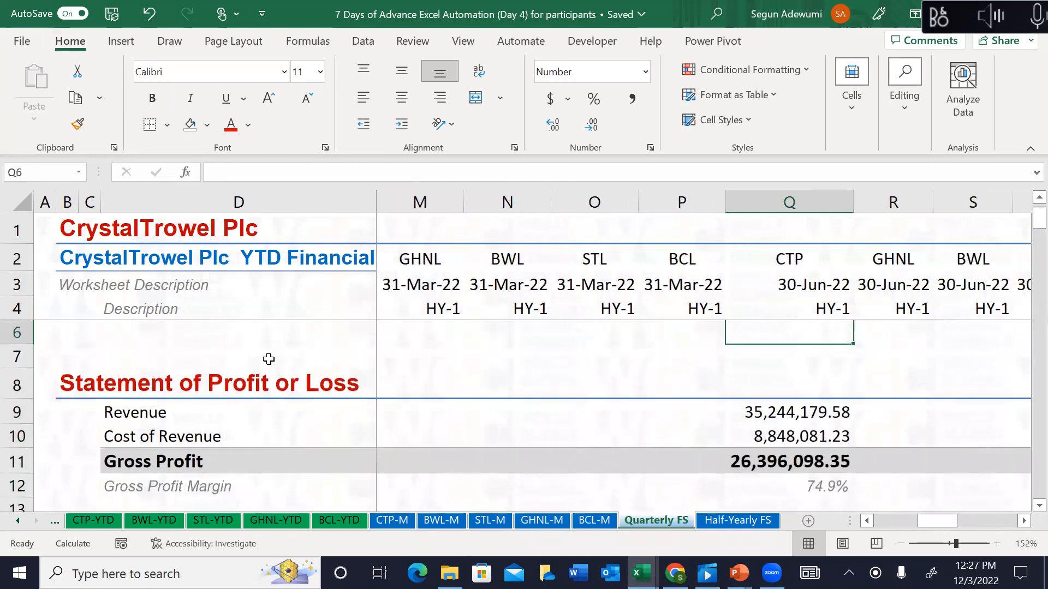
key("Down")
key("Down")
key("Down")
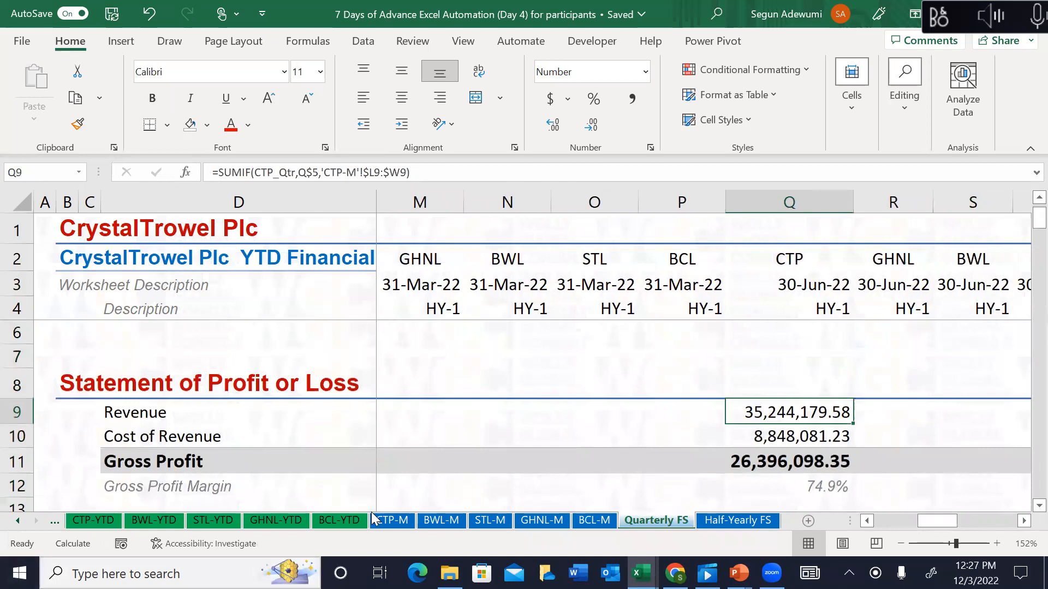
left_click(406, 521)
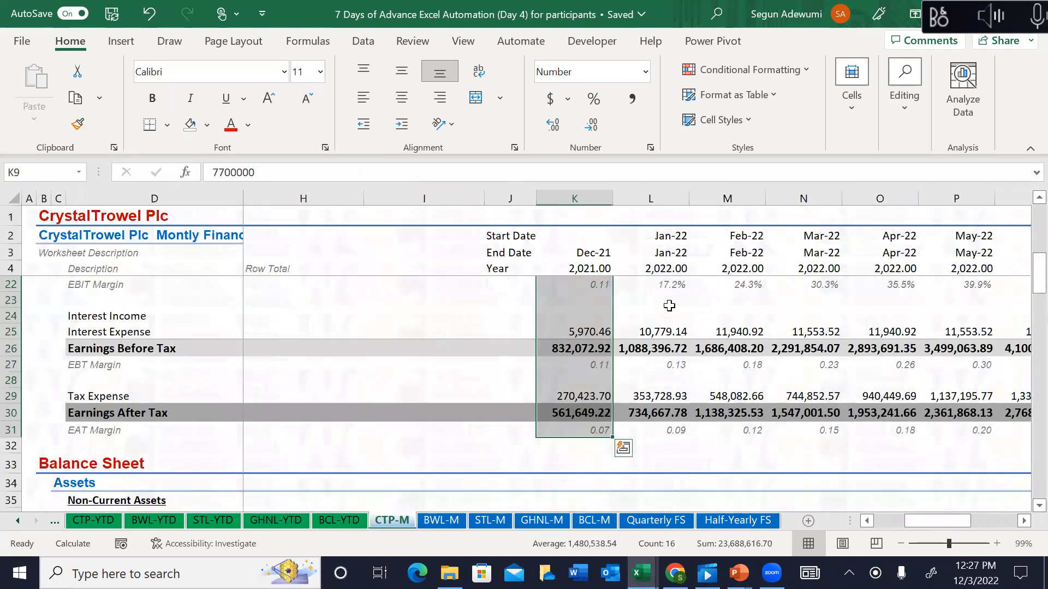
key("Right")
key("Right")
key("Right")
key("Right")
key("Right")
key("Right")
key("Right")
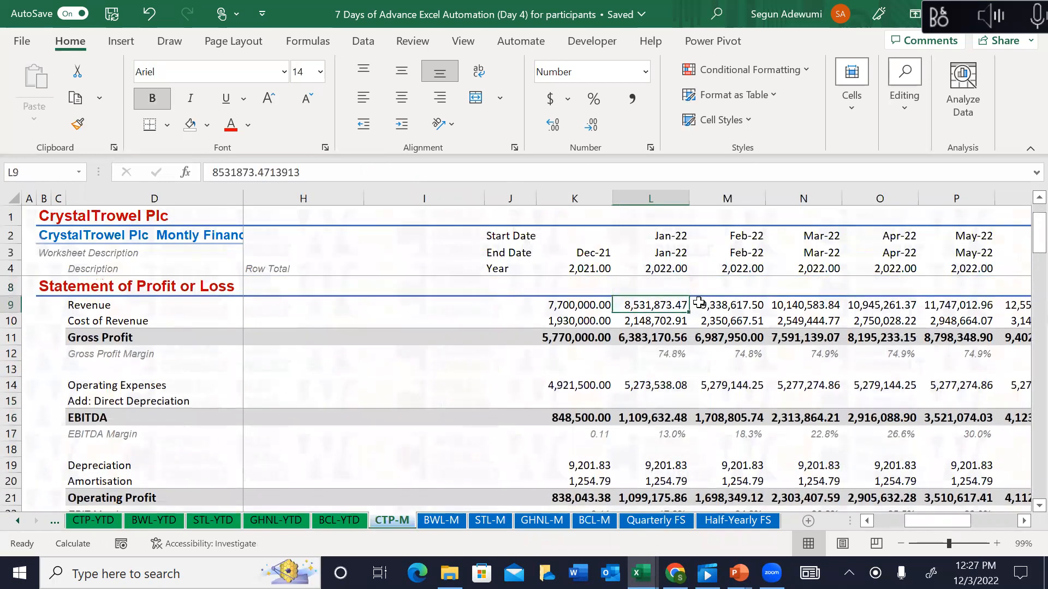
key("Left")
key("Left")
key("Left")
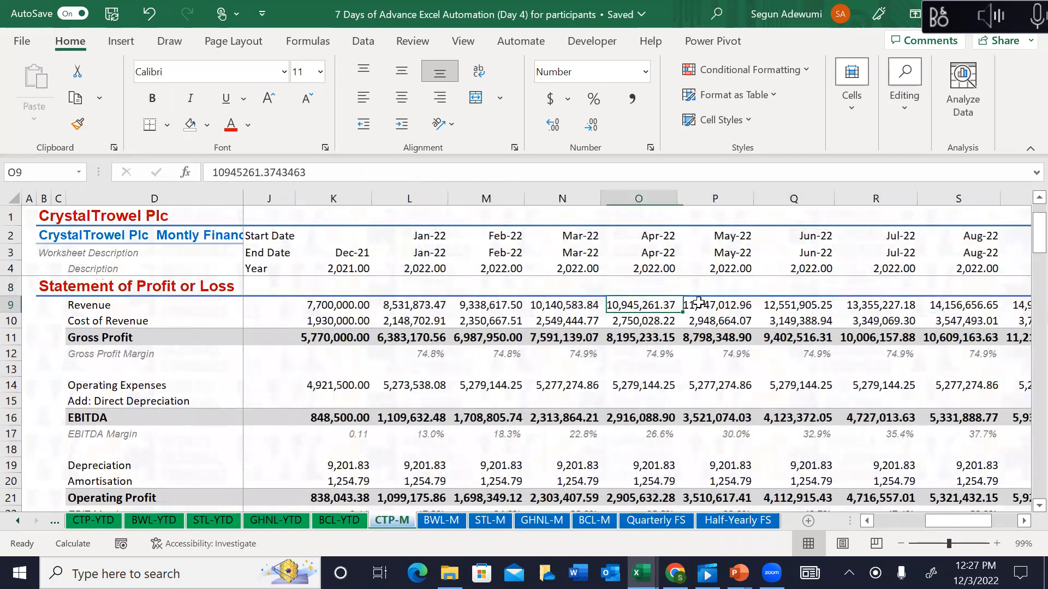
key("shift+Right")
key("shift+Right")
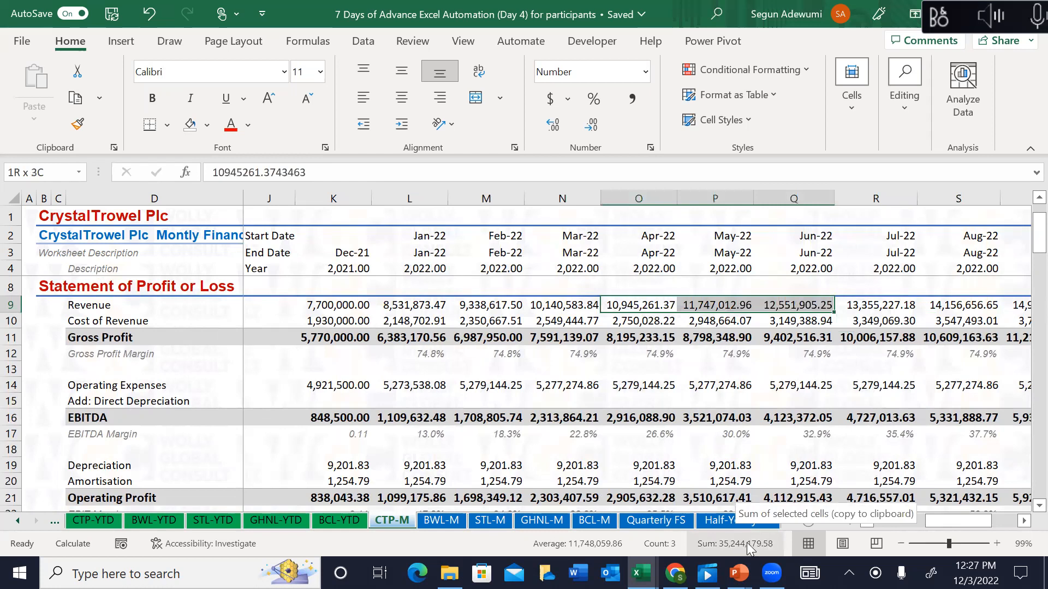
left_click(666, 525)
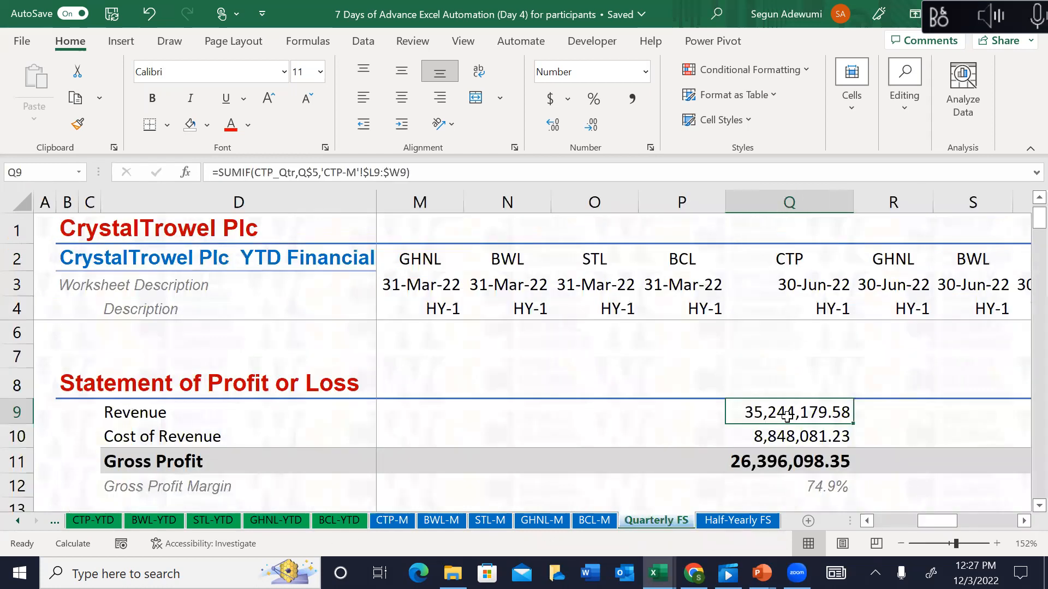
key("Down")
key("Down")
key("Down")
key("Down")
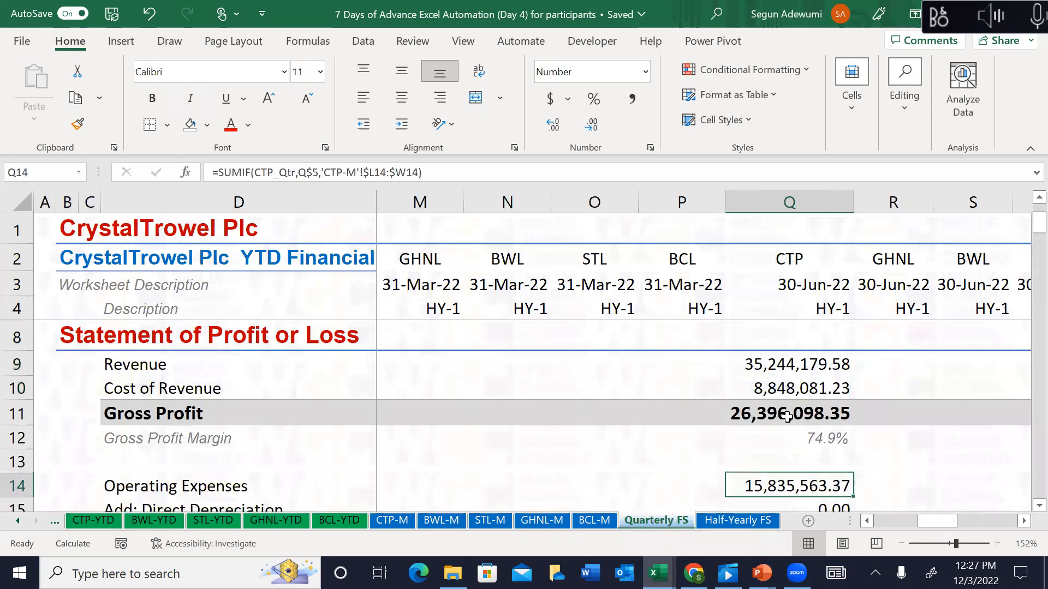
key("Up")
key("Up")
key("Up")
key("Up")
key("Up")
key("Up")
key("Up")
key("Up")
key("Up")
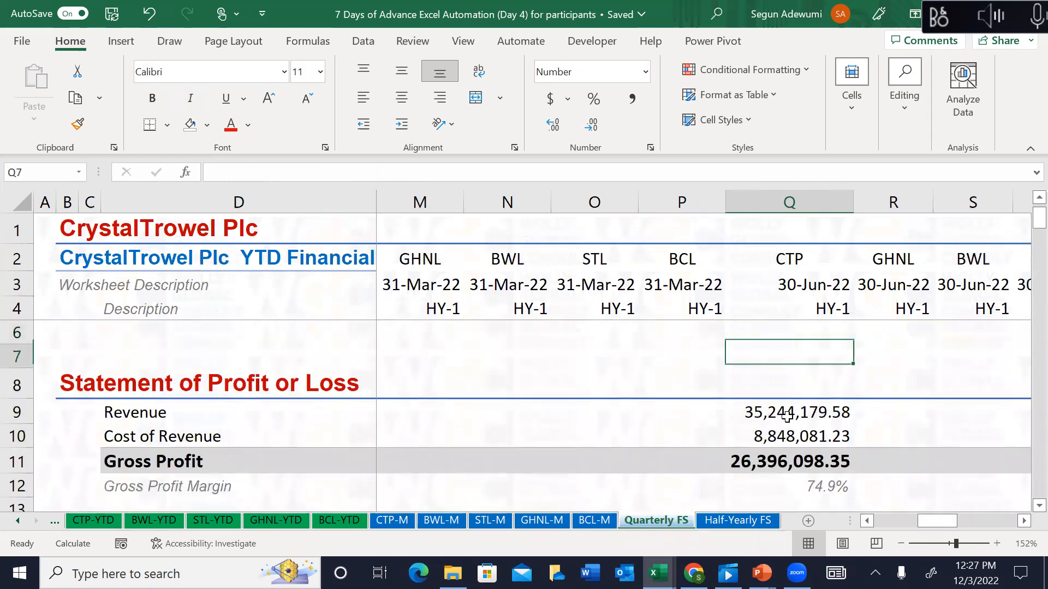
key("Down")
key("Down")
key("shift+Down")
key("shift+Down")
key("shift+Down")
key("shift+Down")
key("shift+Down")
key("shift+Down")
key("shift+Down")
key("shift+Down")
key("shift+Down")
key("shift+Down")
key("shift+Down")
key("shift+Down")
key("shift+Down")
key("shift+Down")
key("shift+Down")
key("shift+Down")
key("shift+Down")
key("shift+Down")
key("shift+Down")
key("shift+Down")
key("shift+Down")
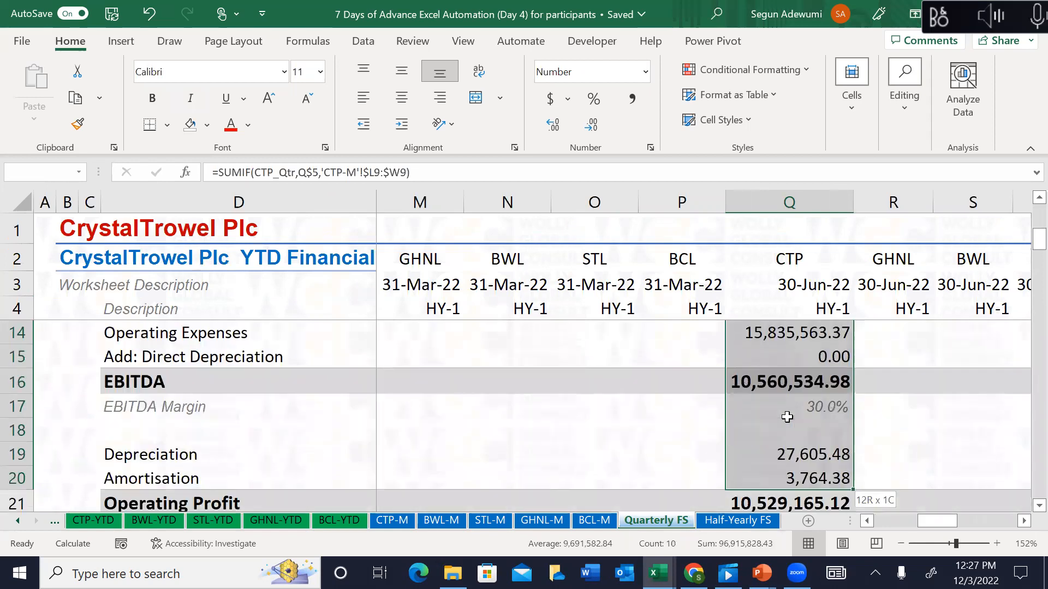
Step: Copy Q9:Q31 into the 30-Sep-22 column at V9 and autofit it, giving Revenue 42,473,754.88
key("shift+Up")
key("shift+Up")
key("shift+Up")
key("shift+Up")
key("shift+Up")
key("shift+Up")
key("shift+Up")
key("shift+Up")
key("shift+Up")
key("shift+Up")
key("shift+Up")
key("shift+Up")
key("shift+Up")
key("shift+Up")
key("shift+Up")
key("shift+Up")
key("shift+Up")
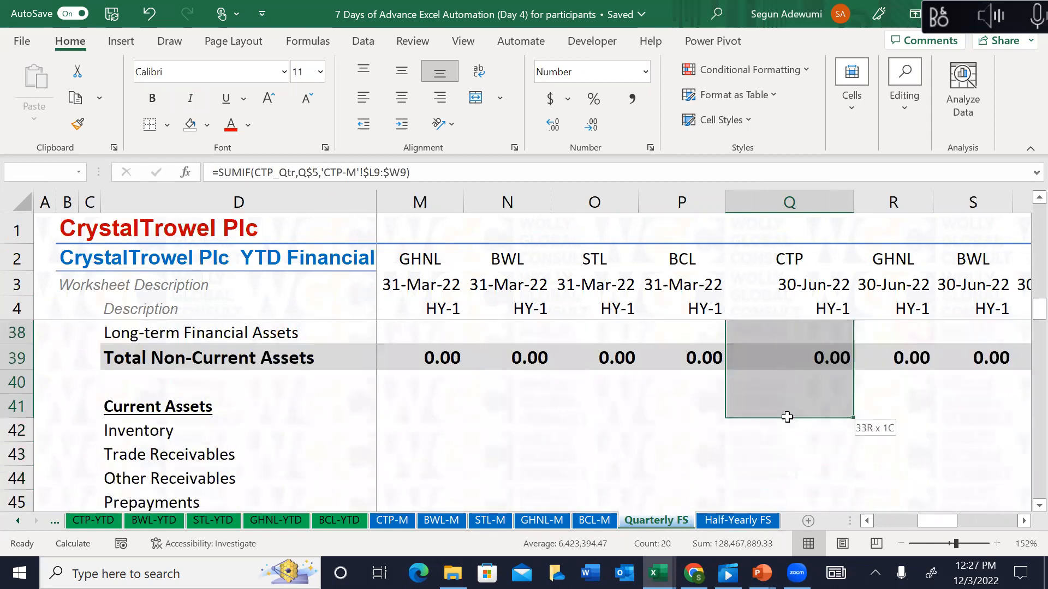
key("shift+Down")
key("shift+Down")
key("shift+Down")
key("shift+Down")
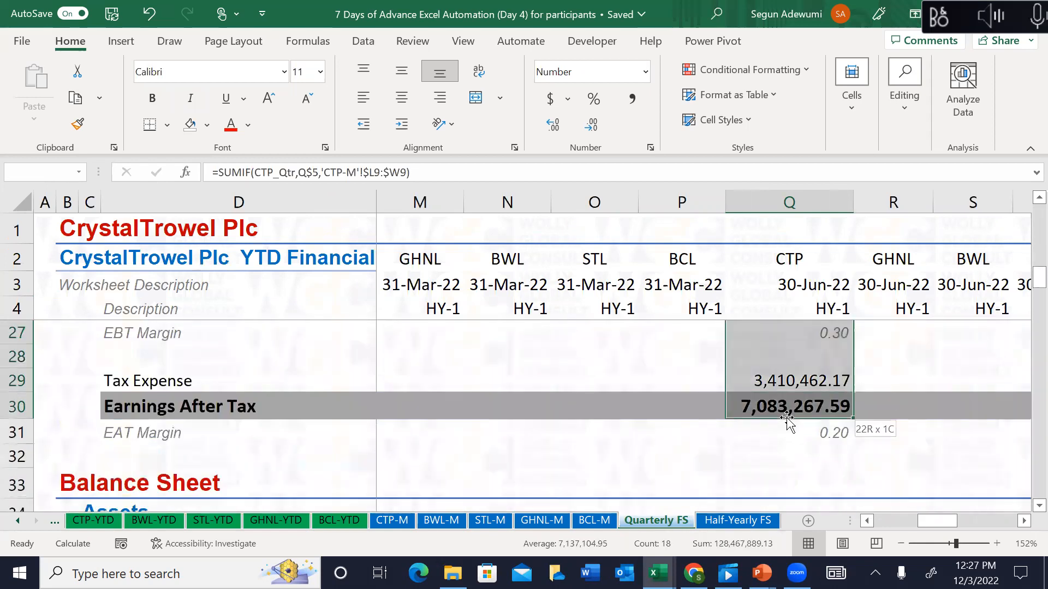
key("ctrl+c")
key("Right")
key("Right")
key("Right")
key("Right")
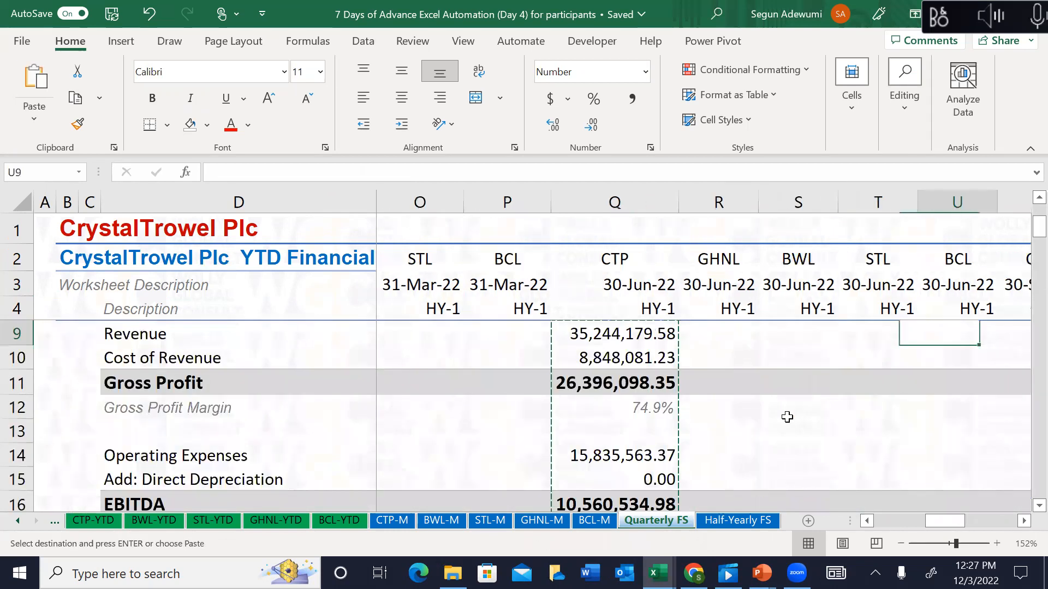
key("Right")
key("Left")
key("Right")
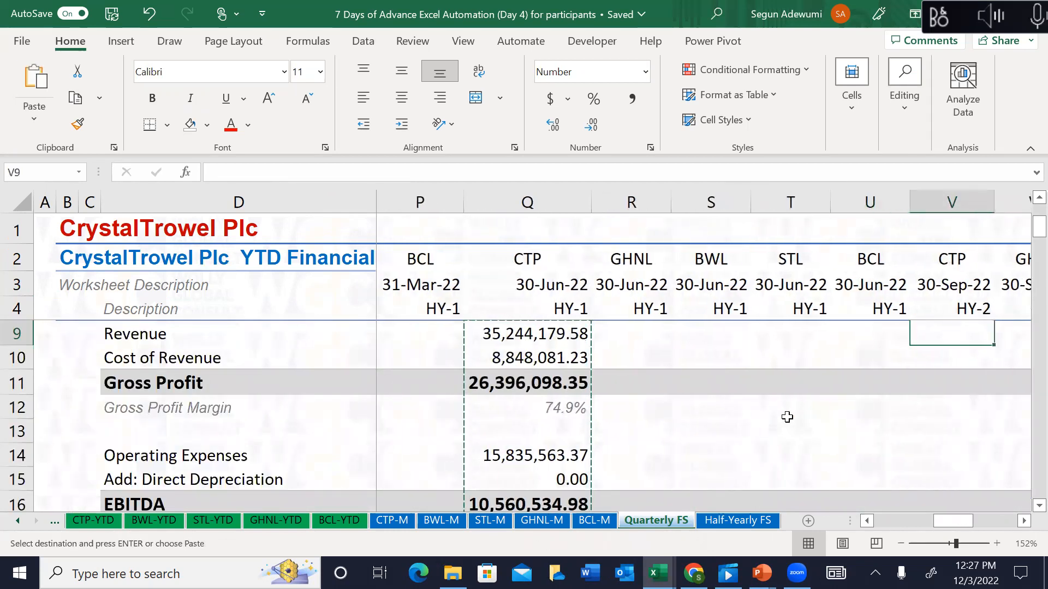
key("ctrl+v")
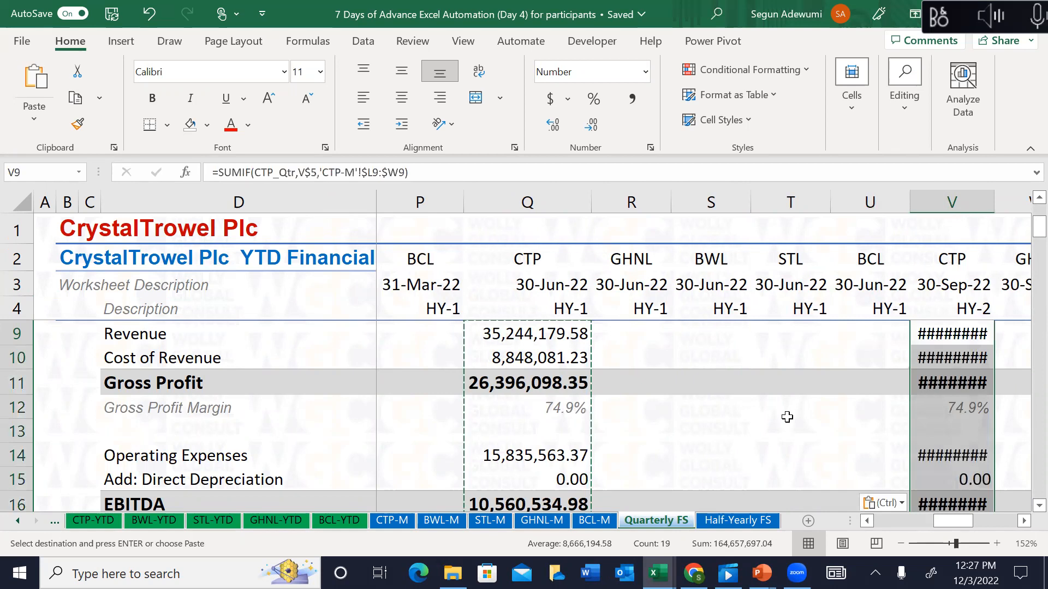
key("alt")
key("h")
key("o")
key("i")
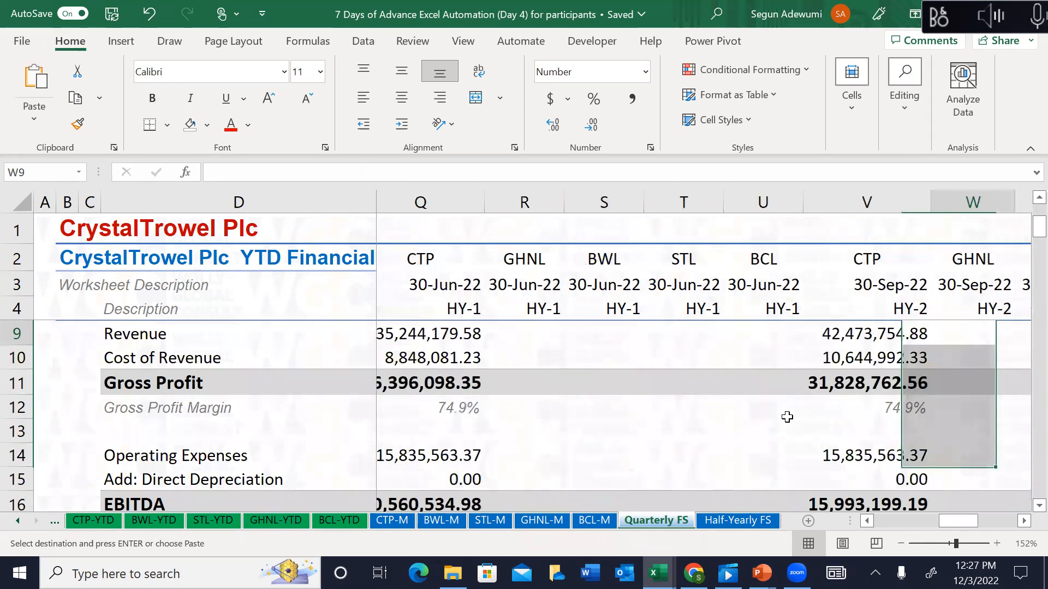
Step: Paste the same formulas into the 31-Dec-22 column at AA9 and autofit it, giving Revenue 49,703,437.55
key("Right")
key("Right")
key("Right")
key("Right")
key("Right")
key("Right")
key("Right")
key("Left")
key("Left")
key("Left")
key("Left")
key("Left")
key("Left")
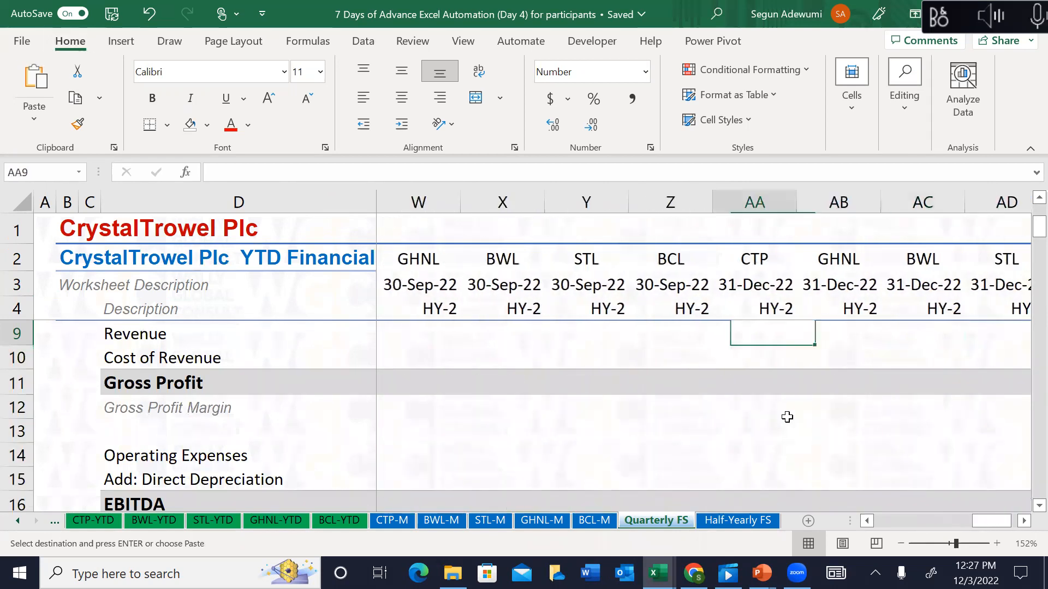
key("Right")
key("Right")
key("Right")
key("Right")
key("ctrl+shift+Down")
key("ctrl+v")
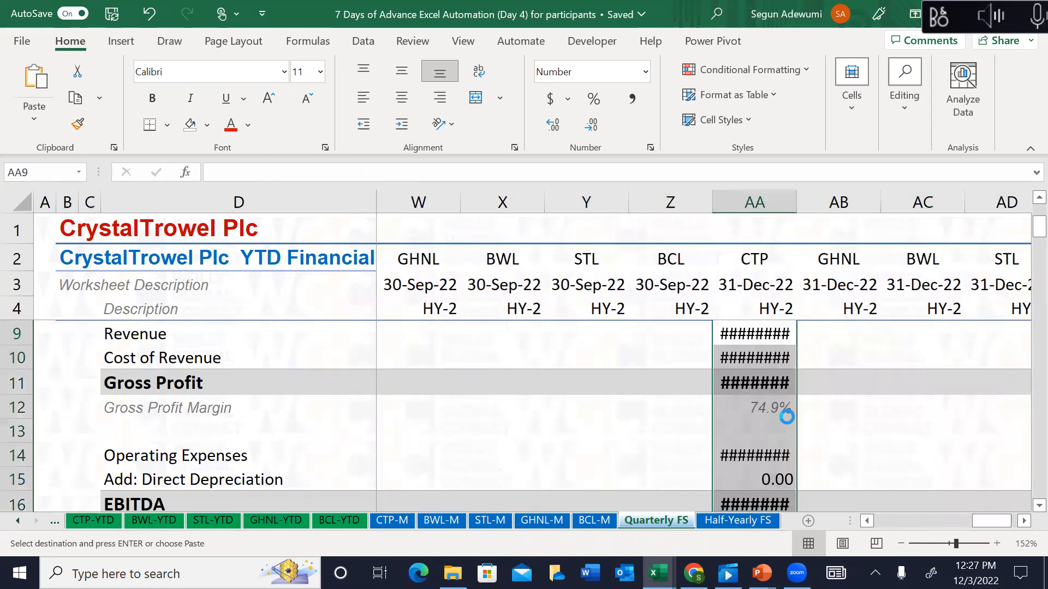
key("alt+h")
key("o")
key("i")
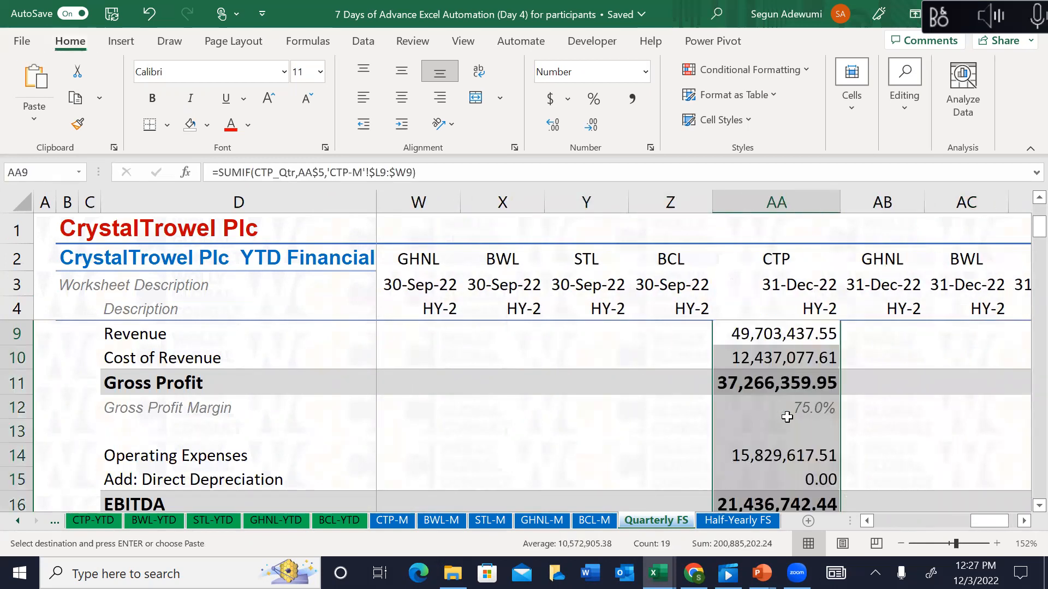
key("Right")
key("Right")
key("Up")
key("Up")
key("Up")
key("Up")
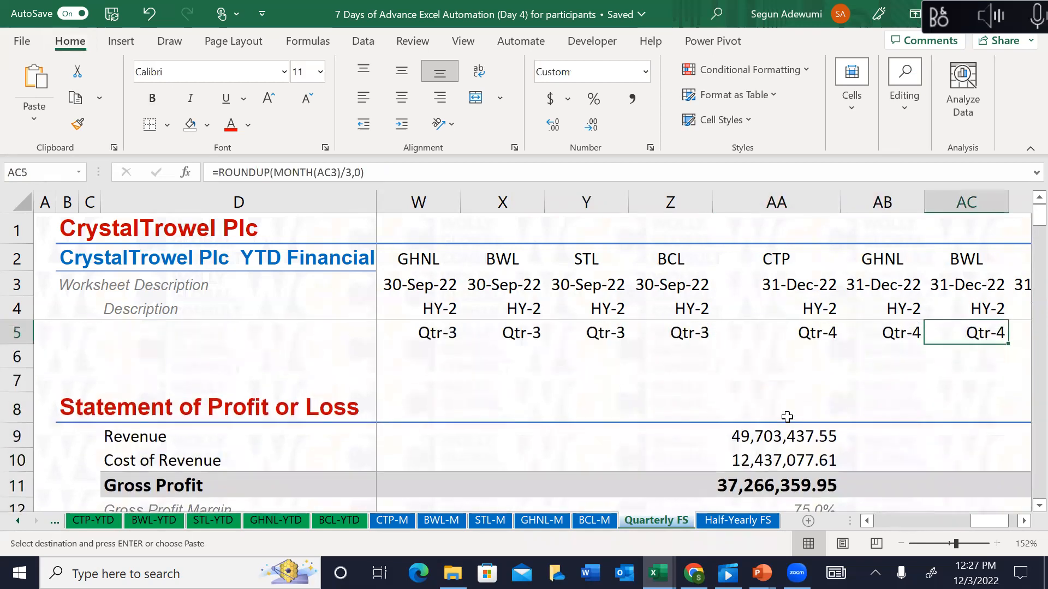
Step: Hide the unused columns AB through AE
left_click_drag(890, 200, 1022, 272)
right_click(730, 203)
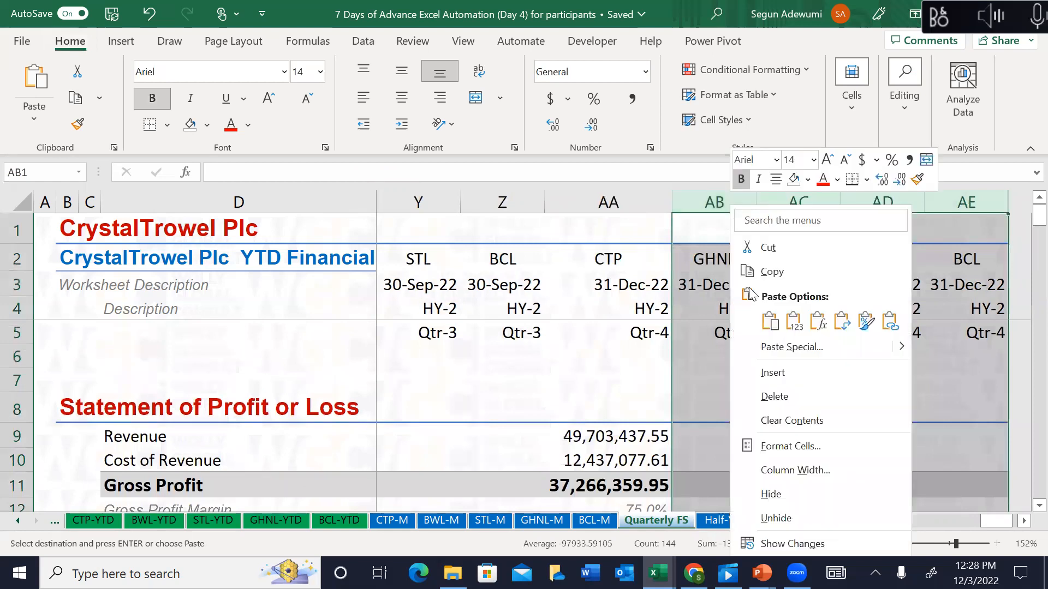
left_click(806, 497)
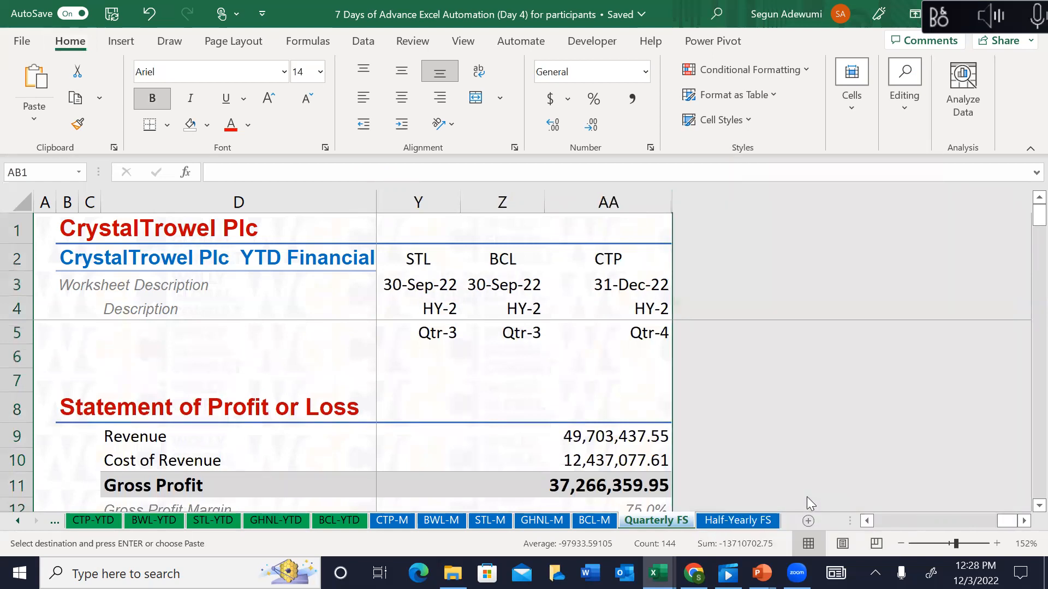
Step: Review the 31-Dec-22 column totals down to Earnings After Tax 14,424,678.08
left_click(549, 474)
key("Up")
key("Up")
key("Down")
key("Down")
key("Down")
key("Down")
key("Down")
key("Down")
key("Down")
key("Down")
key("Down")
key("Down")
key("Down")
key("Down")
key("Down")
key("Down")
key("Down")
key("Down")
key("Down")
key("Down")
key("Down")
key("Down")
key("Down")
key("Down")
key("Down")
key("Up")
key("Up")
key("Up")
key("Up")
key("Down")
key("Down")
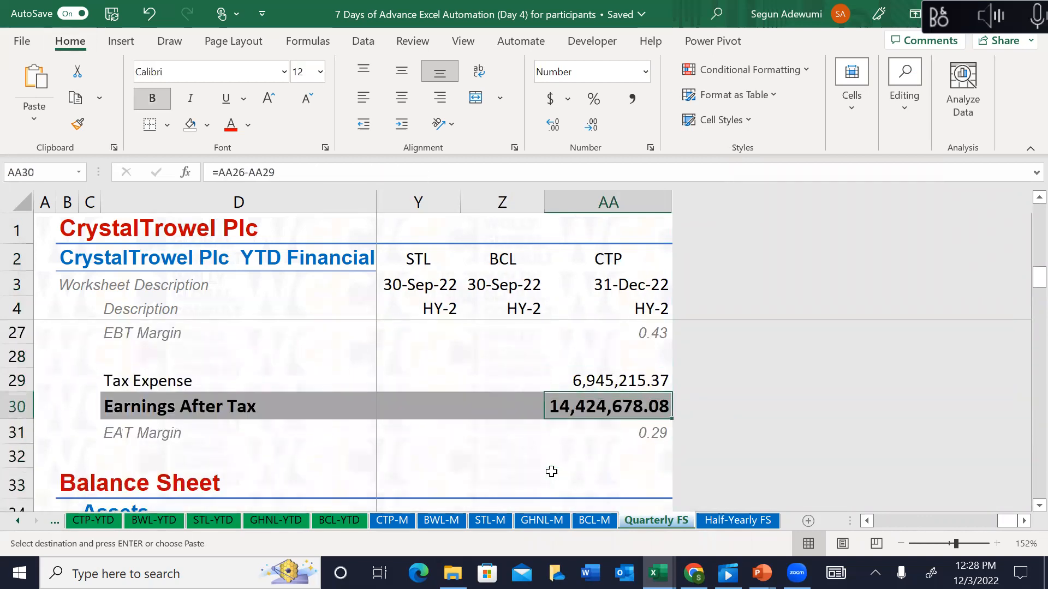
Step: On CTP-M, select the October–December Earnings After Tax cells to confirm their 14,424,678.08 total
left_click(386, 522)
left_click(776, 431)
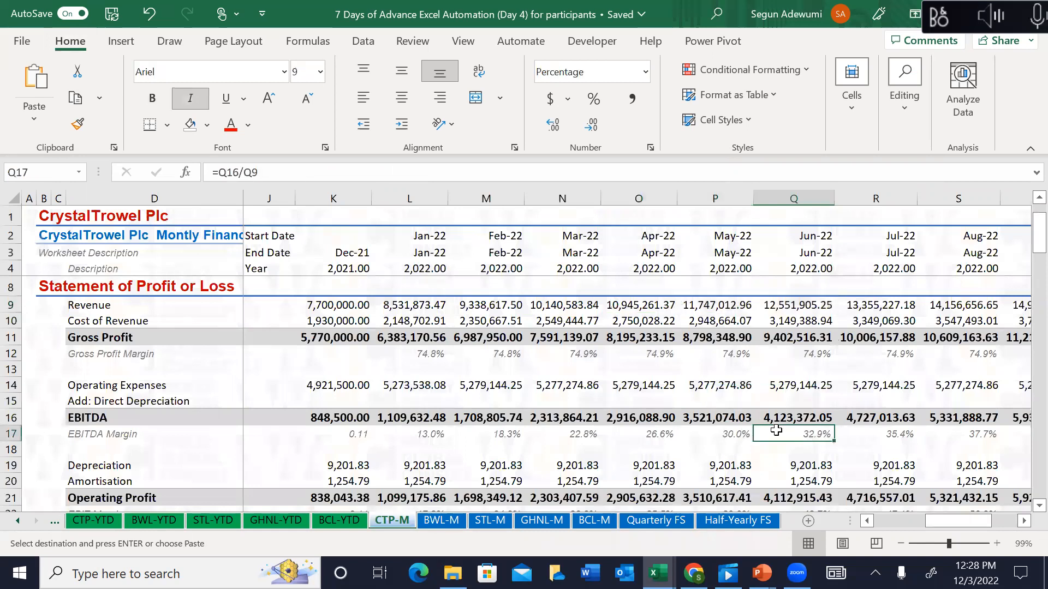
key("Down")
key("Down")
key("Down")
key("Down")
key("Down")
key("Down")
key("Down")
key("Down")
key("Down")
key("Down")
key("Down")
key("Down")
key("Down")
key("Down")
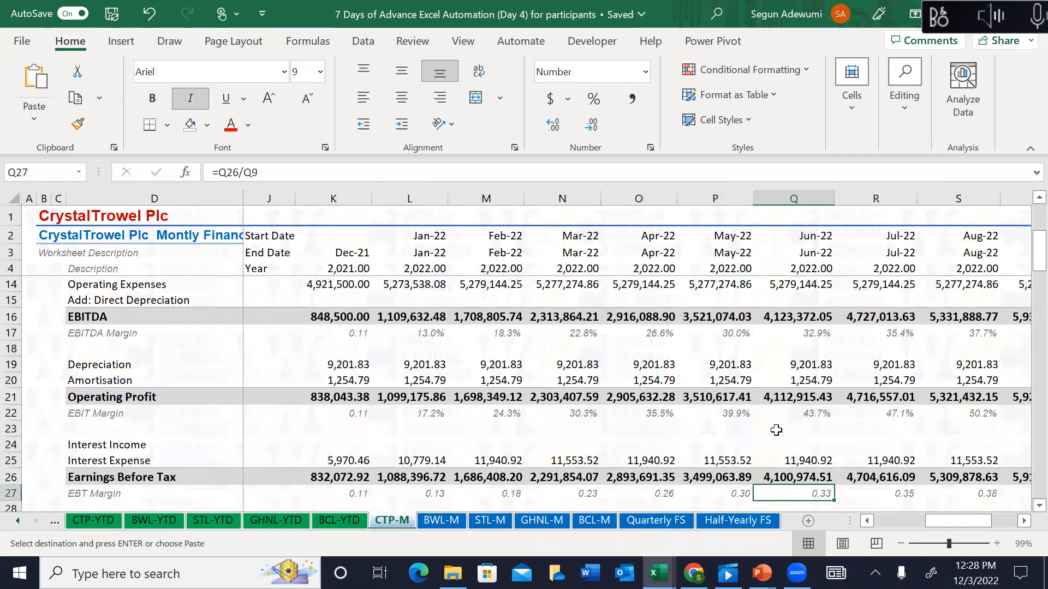
key("Up")
key("Up")
key("Up")
key("Up")
key("Down")
key("Down")
key("Down")
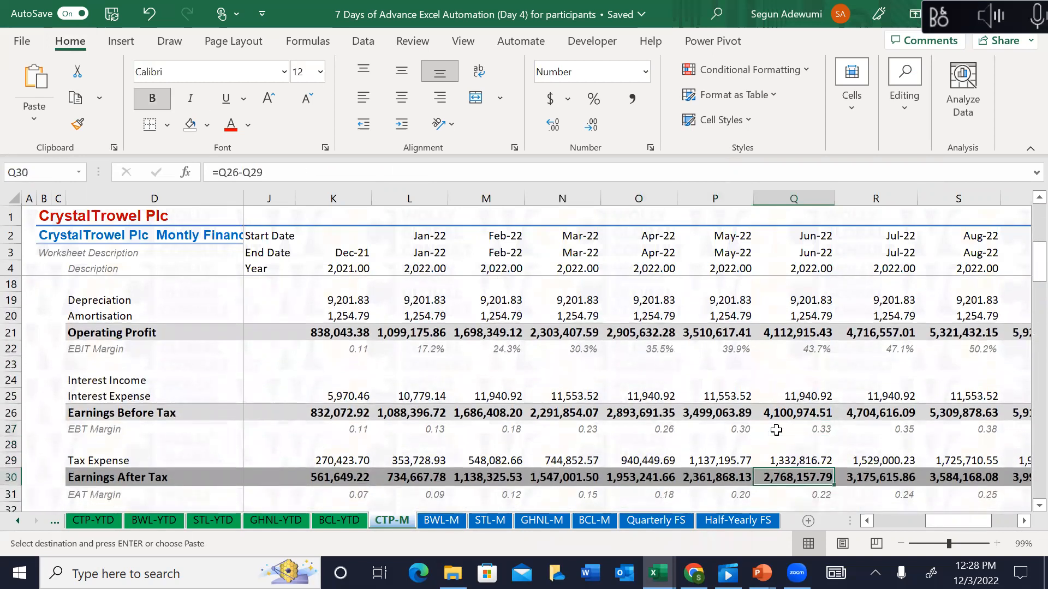
key("Right")
key("Right")
key("Right")
key("Right")
key("Right")
key("Right")
key("Left")
key("Left")
key("Left")
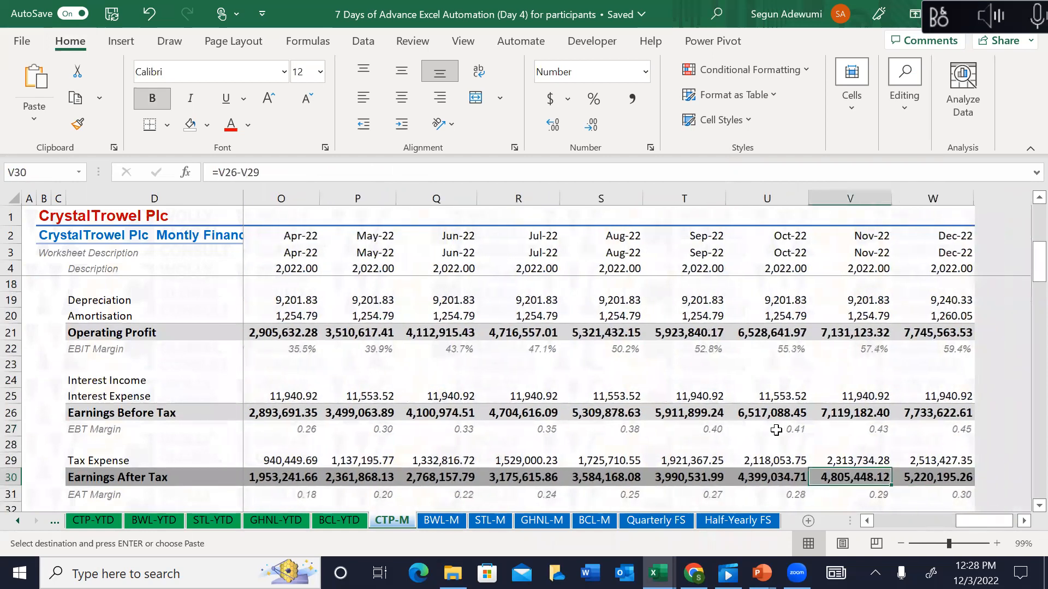
key("Right")
key("shift+Right")
key("shift+Right")
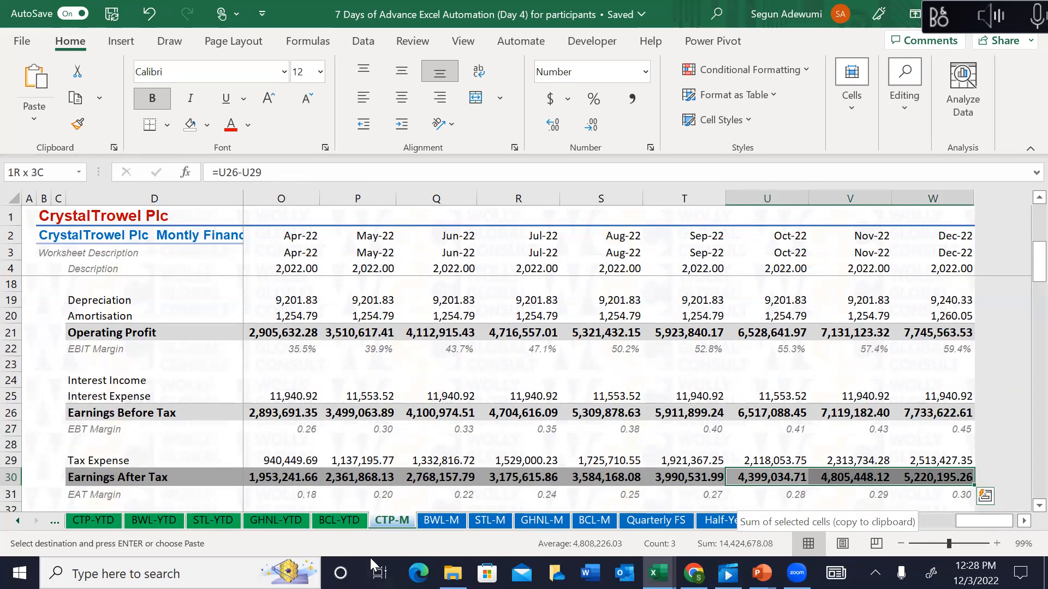
Step: Back on Quarterly FS, inspect the Tax Expense formulas and move up to the opening date in K3
left_click(672, 520)
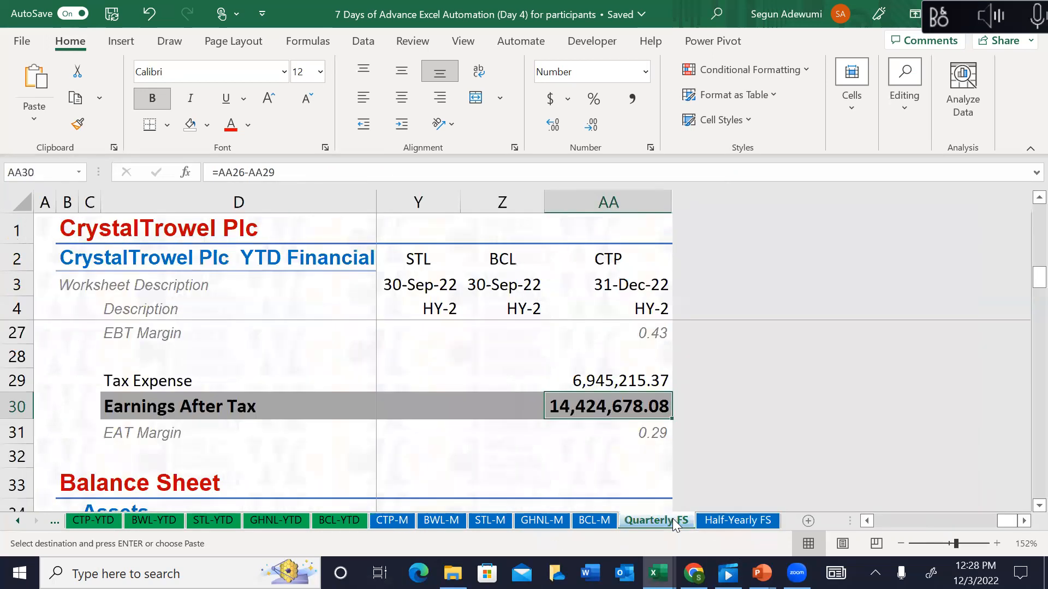
left_click(588, 378)
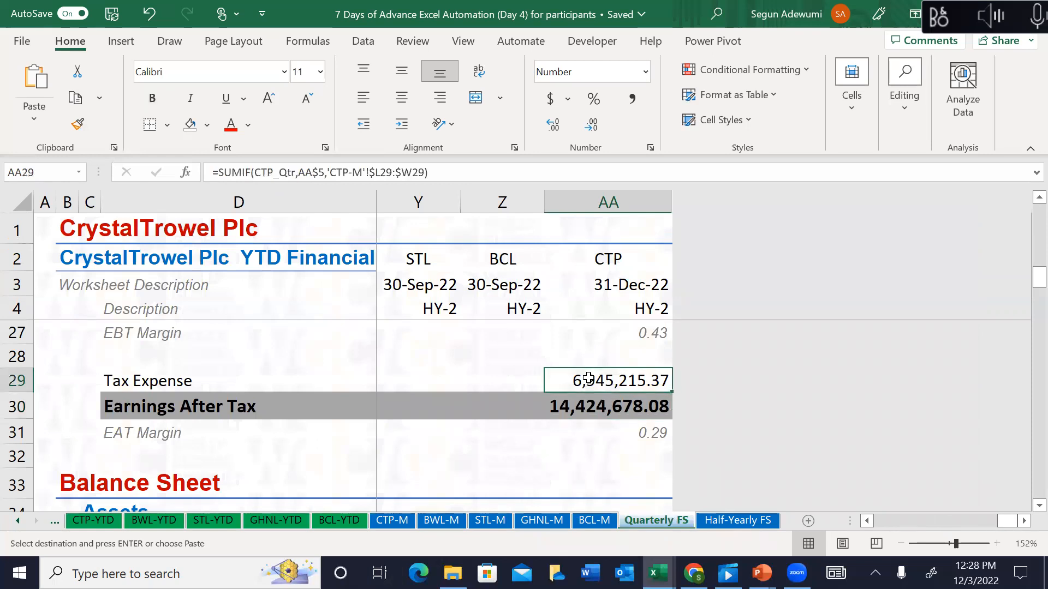
key("Left")
key("Left")
key("Left")
key("Left")
key("Left")
key("Left")
key("Left")
key("Left")
key("Left")
key("Left")
key("Left")
key("Left")
key("Left")
key("Left")
key("Left")
key("Left")
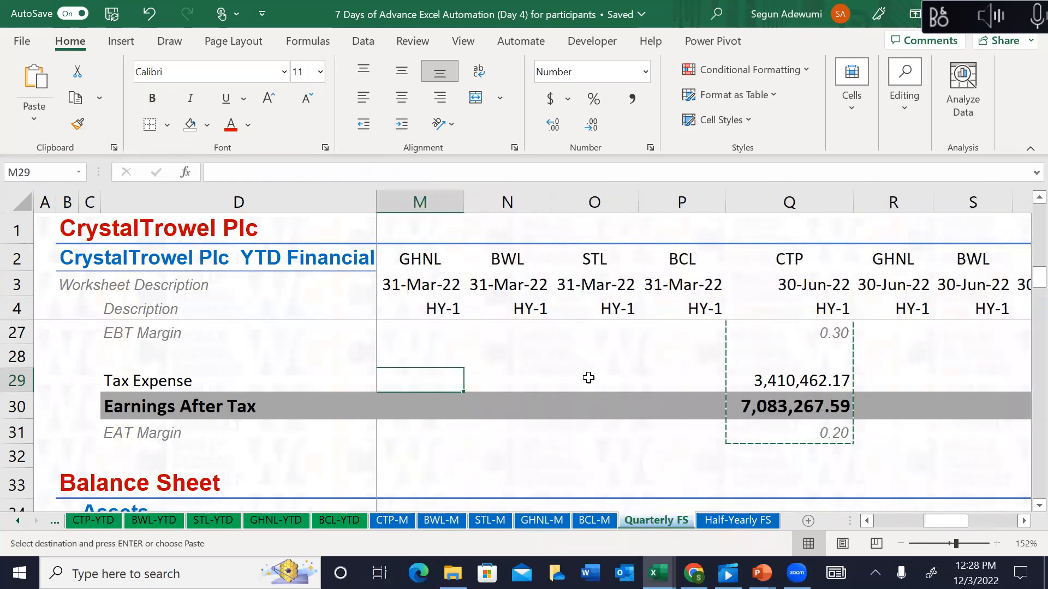
key("Escape")
key("Up")
key("Up")
key("Up")
key("Up")
key("Up")
key("Up")
key("Up")
key("Up")
key("Up")
key("Up")
key("Up")
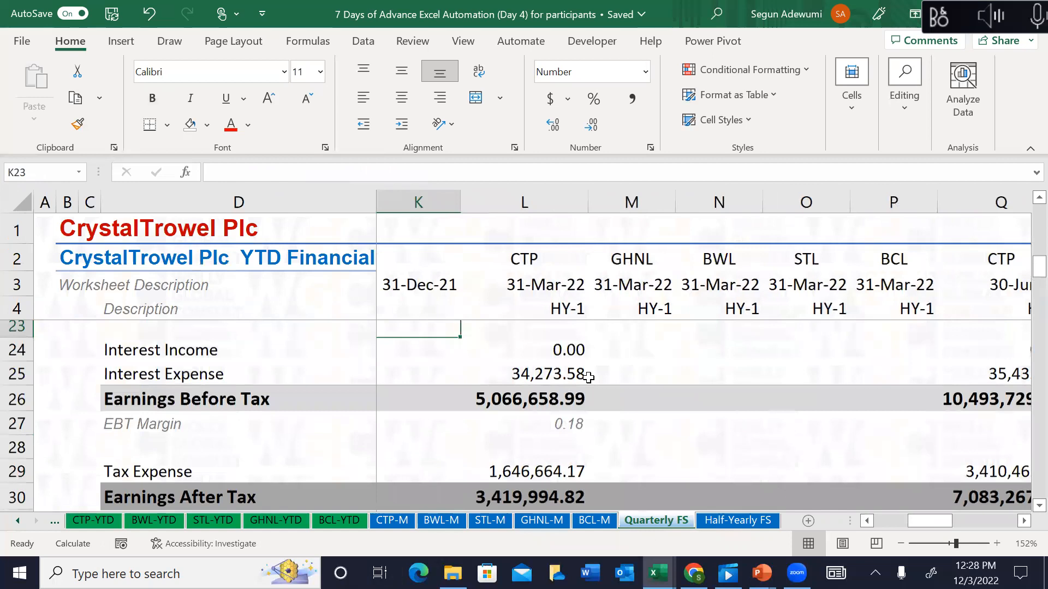
key("Up")
key("Up")
key("Up")
key("Up")
key("Up")
key("Up")
key("Up")
key("Up")
key("Up")
key("Up")
key("Up")
key("Up")
key("Up")
key("Up")
key("Up")
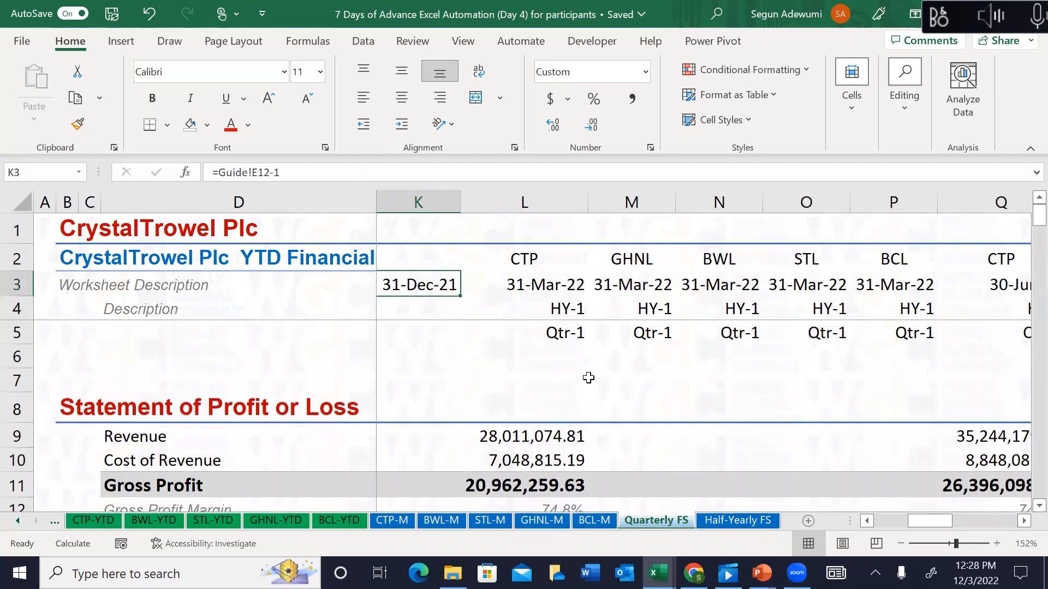
Step: On CTP-YTD, select and review the March-22 current assets figures in column N
left_click(99, 522)
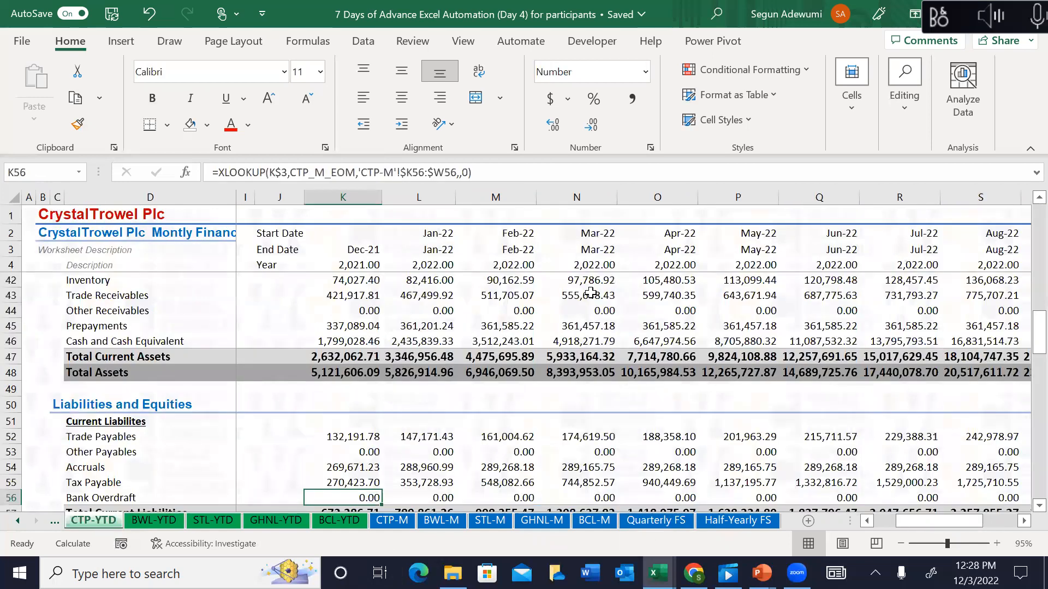
left_click_drag(657, 295, 775, 373)
left_click_drag(294, 313, 293, 417)
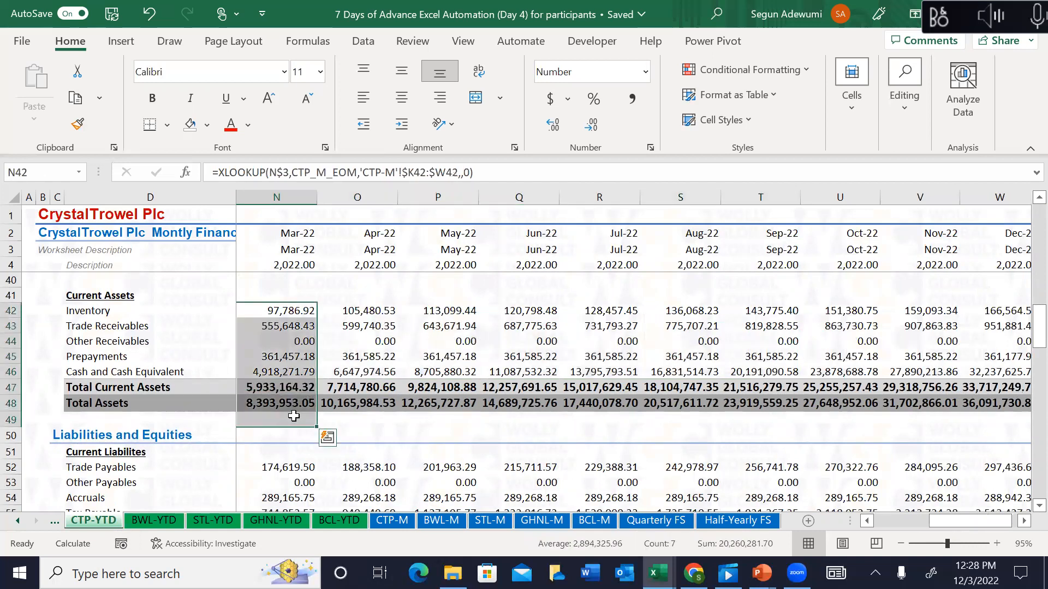
left_click(280, 294)
key("Up")
key("Up")
key("Up")
key("Up")
key("Up")
key("Up")
key("Up")
key("Up")
key("Up")
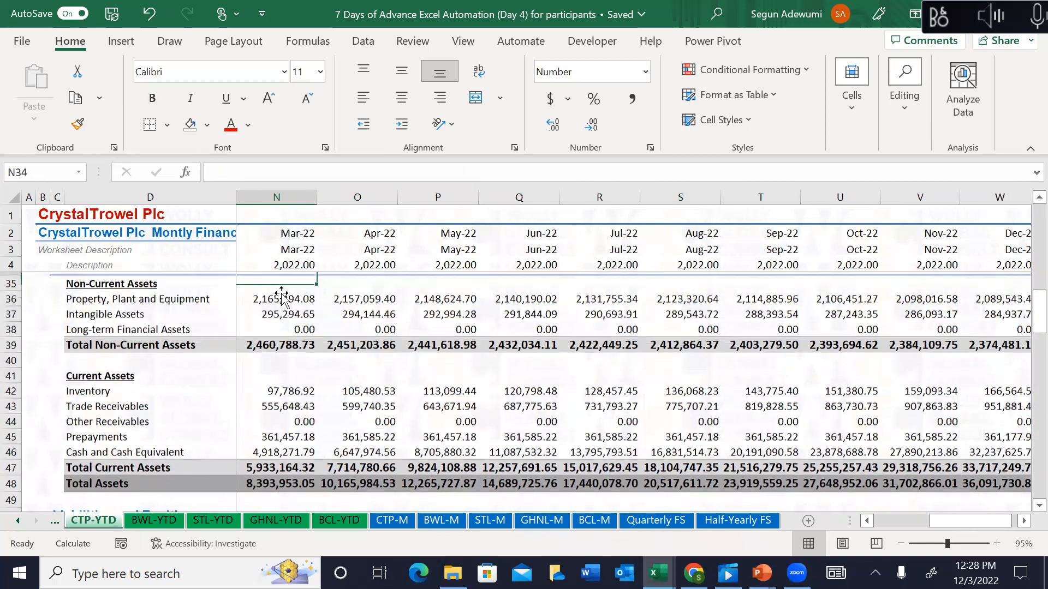
key("Down")
key("Down")
key("Down")
key("Down")
key("Down")
key("Down")
key("Down")
key("Down")
key("Down")
key("Down")
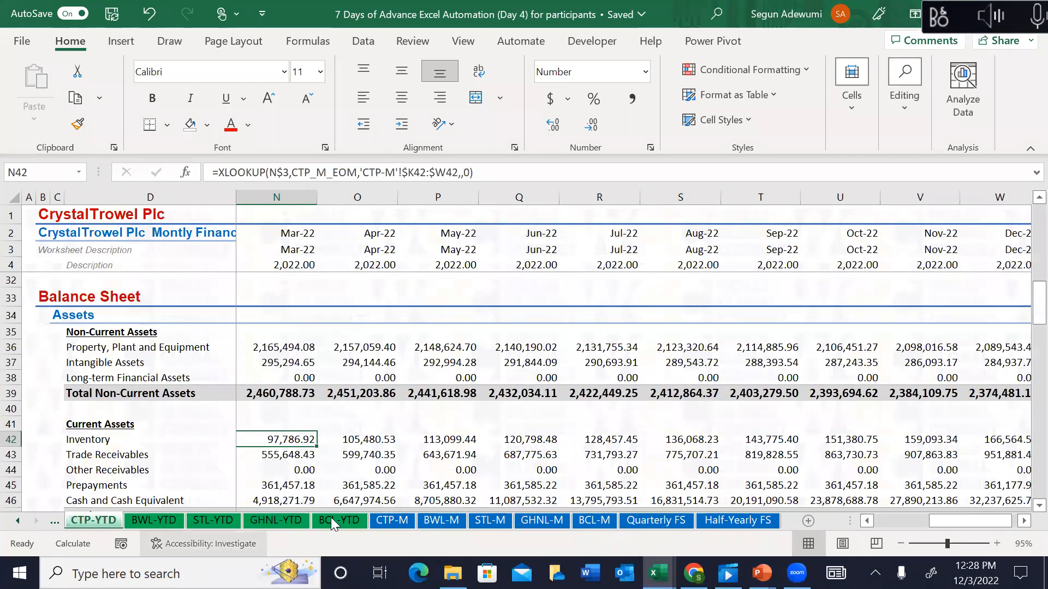
Step: Return to CTP-M and move up the April column toward the quarter labels
left_click(406, 519)
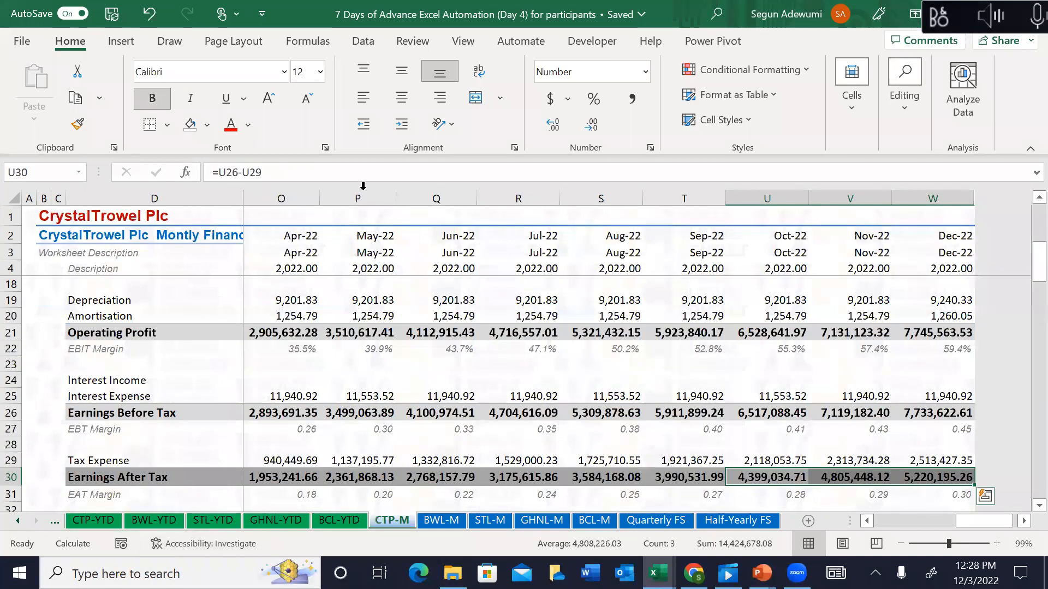
left_click(317, 302)
key("Up")
key("Up")
key("Up")
key("Up")
key("Up")
key("Up")
key("Up")
key("Up")
key("Up")
key("Up")
key("Up")
key("Up")
key("Up")
key("Up")
key("Up")
key("Up")
key("Up")
key("Up")
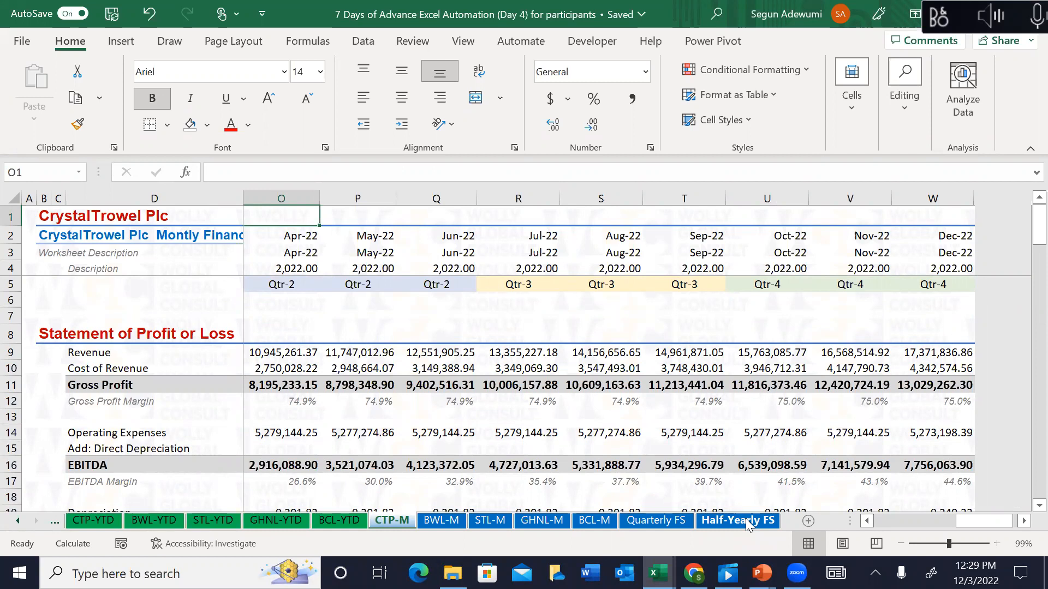
Step: Switch to Quarterly FS and review the first-quarter Revenue, Cost of Revenue and profit SUMIF formulas
left_click(657, 521)
left_click(494, 446)
key("Down")
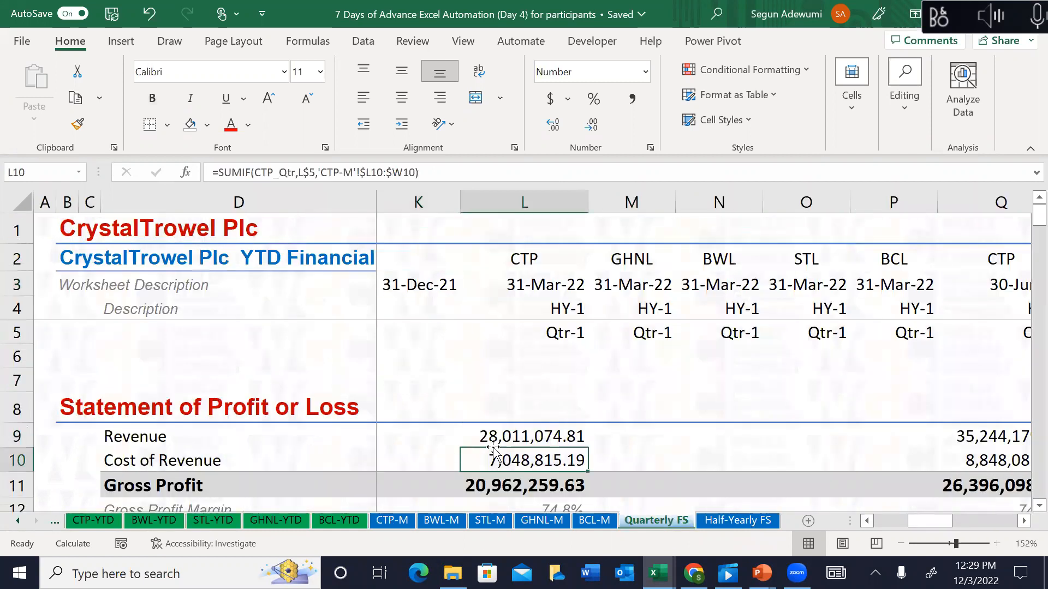
key("Down")
key("Down")
key("Down")
key("Down")
key("Down")
key("Down")
key("Down")
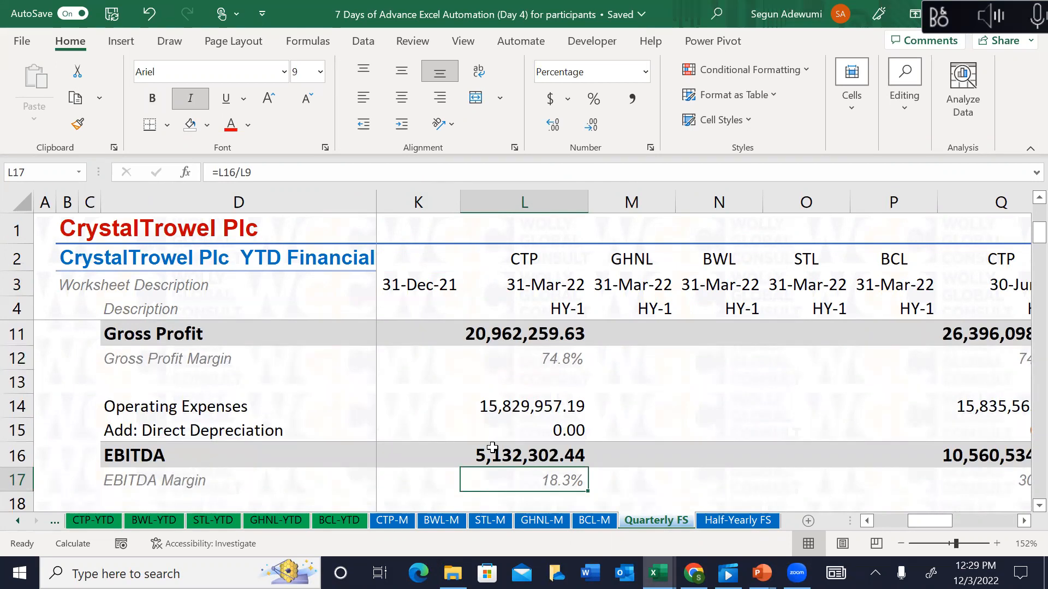
key("Down")
key("Down")
key("Down")
key("Down")
key("Down")
key("Down")
key("Down")
key("Down")
key("Down")
key("Down")
key("Down")
key("Down")
key("Down")
key("Down")
key("Down")
key("Down")
key("Down")
key("Down")
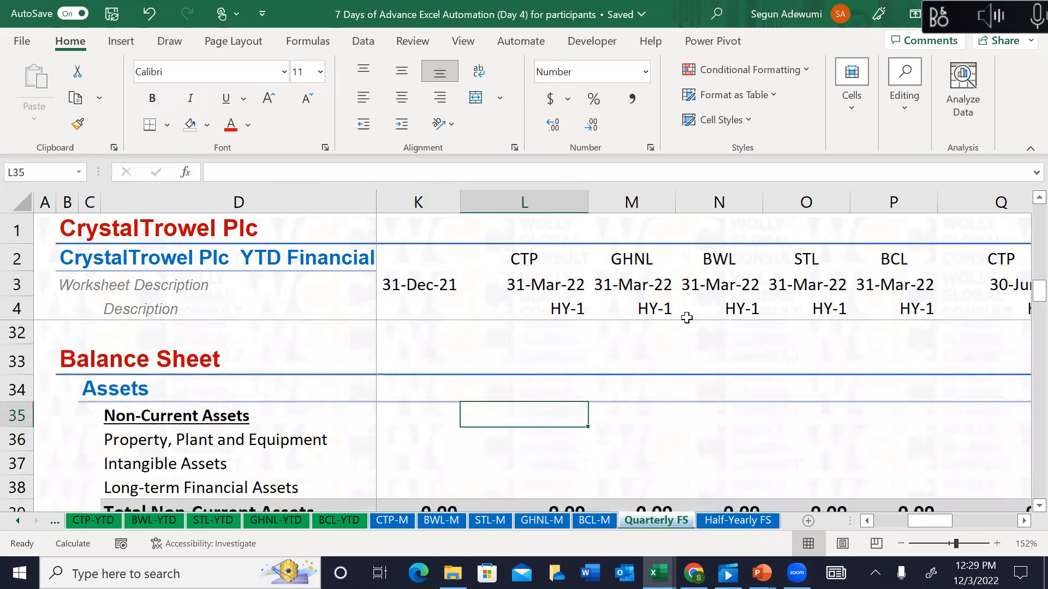
Step: Check the EOMONTH quarter-end date in L3 and the ROUNDUP quarter number formula in L5
left_click(529, 288)
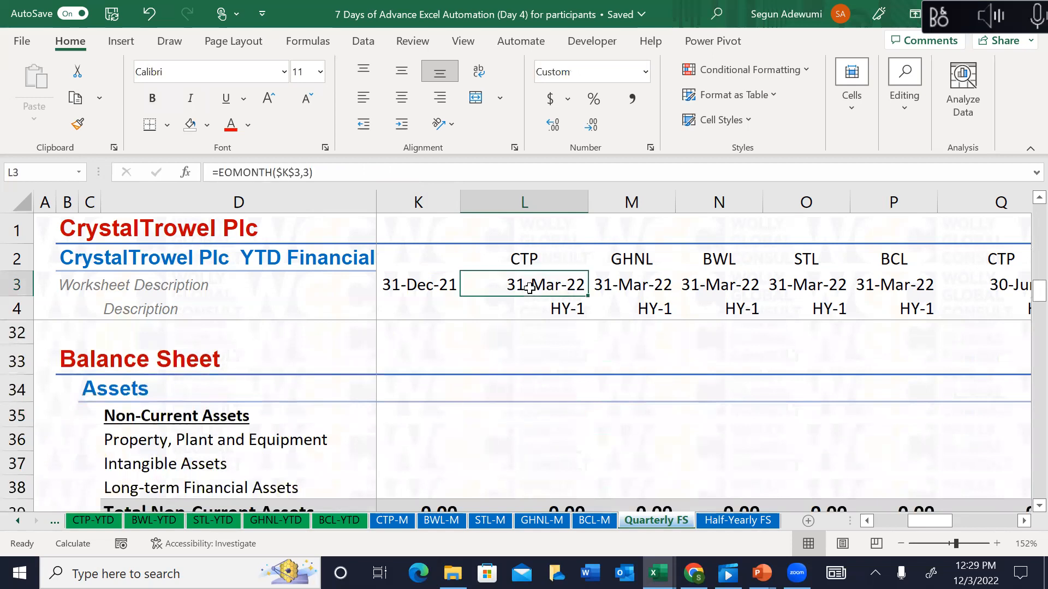
key("Down")
key("Down")
key("Down")
key("Up")
key("Up")
key("Down")
key("Down")
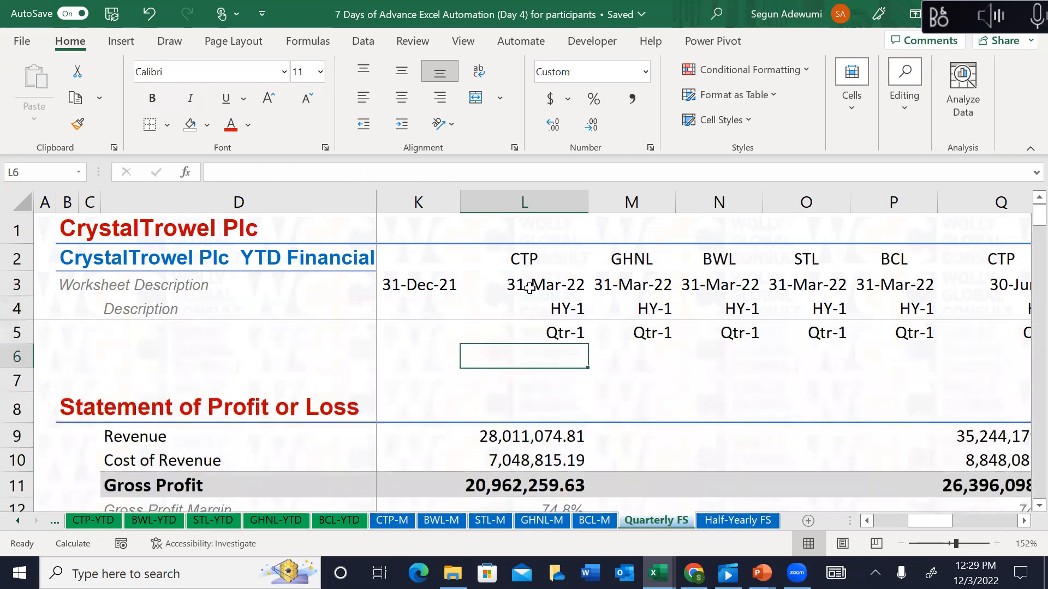
key("Up")
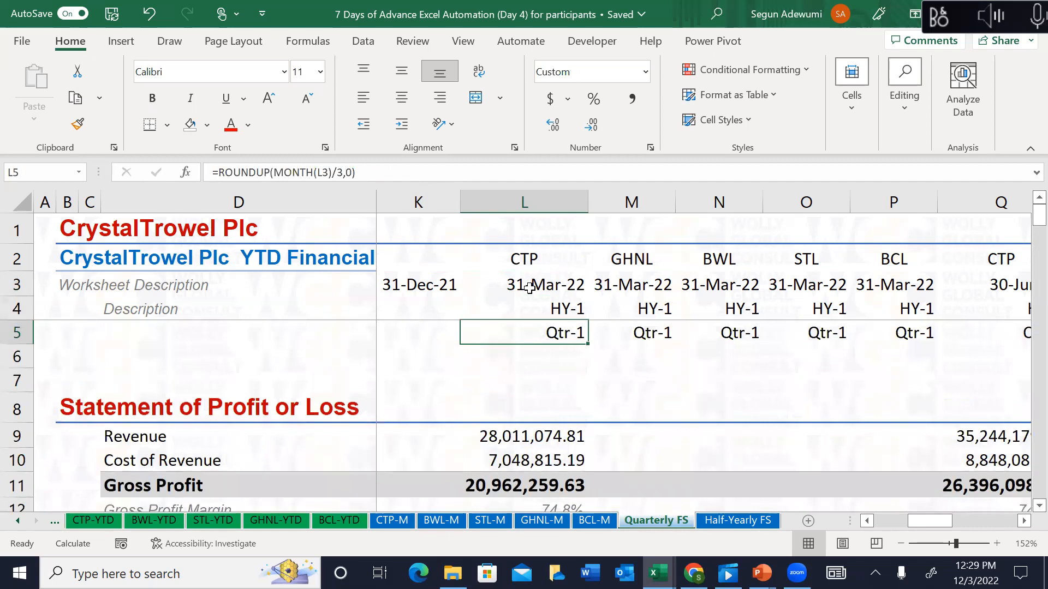
key("Left")
key("Left")
key("Right")
key("Right")
key("Right")
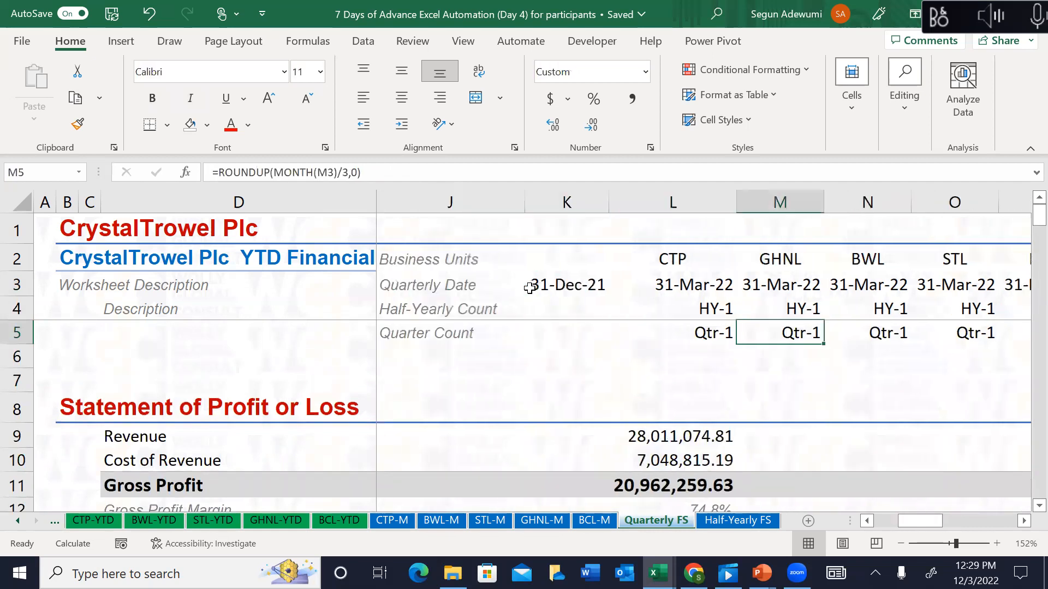
key("Left")
key("Left")
Step: Move down column L to L36 to show the Balance Sheet's Non-Current Assets rows
key("Down")
key("Down")
key("Right")
key("Down")
key("Down")
key("Down")
key("Down")
key("Down")
key("Down")
key("Down")
key("Down")
key("Down")
key("Down")
key("Down")
key("Down")
key("Down")
key("Down")
key("Down")
key("Down")
key("Down")
key("Down")
key("Down")
key("Down")
key("Down")
key("Down")
key("Down")
key("Down")
key("Down")
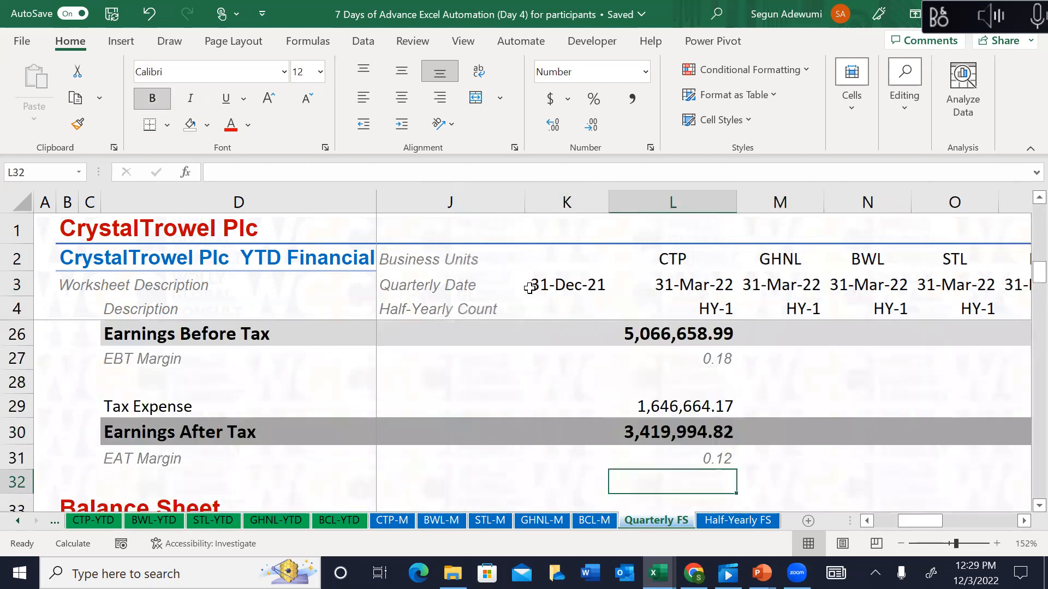
key("Up")
key("Up")
key("Up")
key("Up")
key("Up")
key("Up")
key("Up")
key("Up")
key("Up")
key("Up")
key("Up")
key("Down")
key("Down")
key("Down")
key("Down")
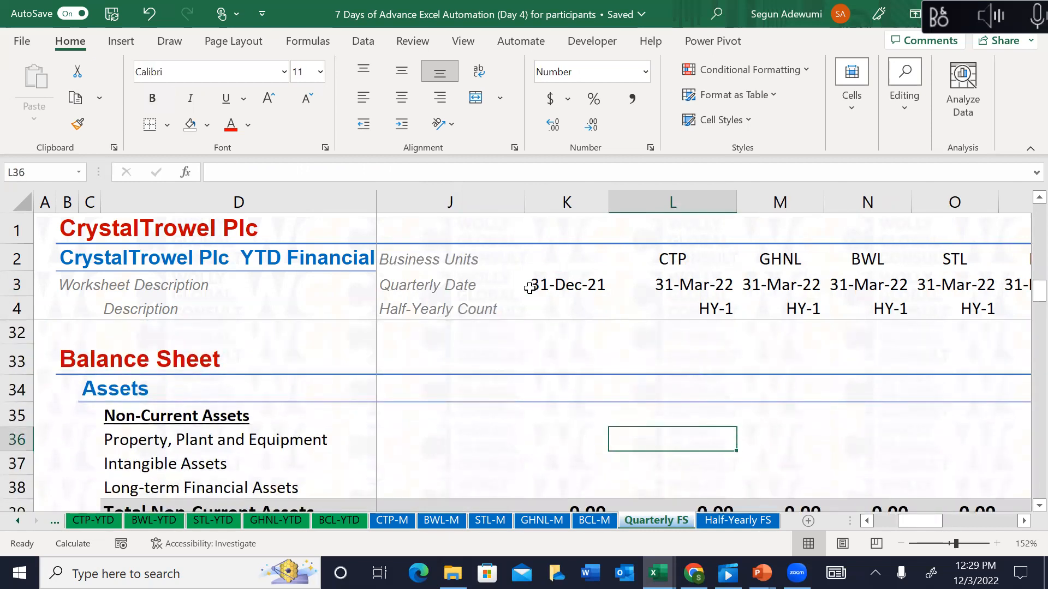
type("=")
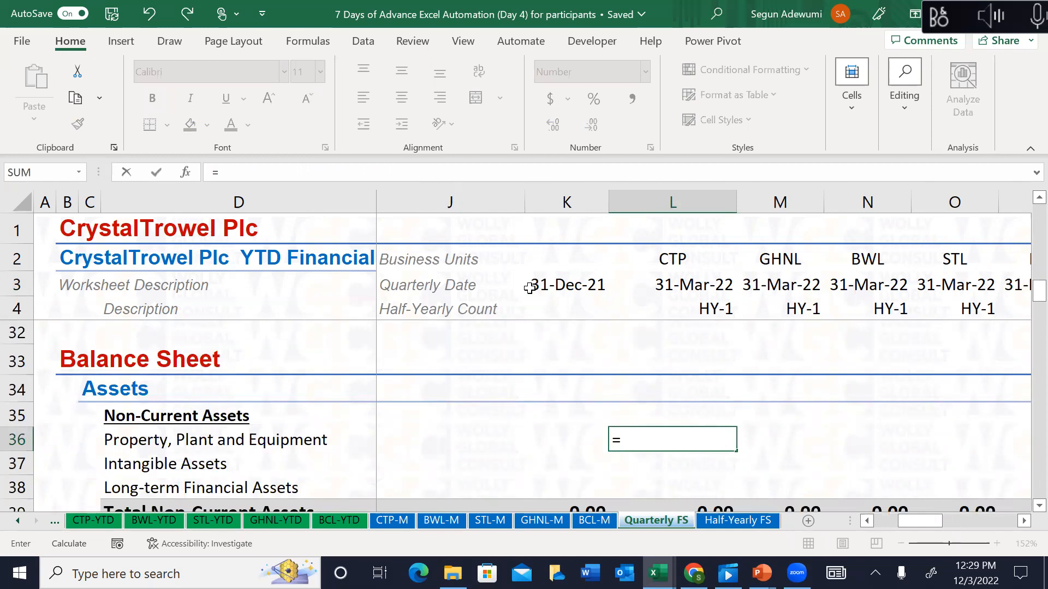
type("in")
key("Tab")
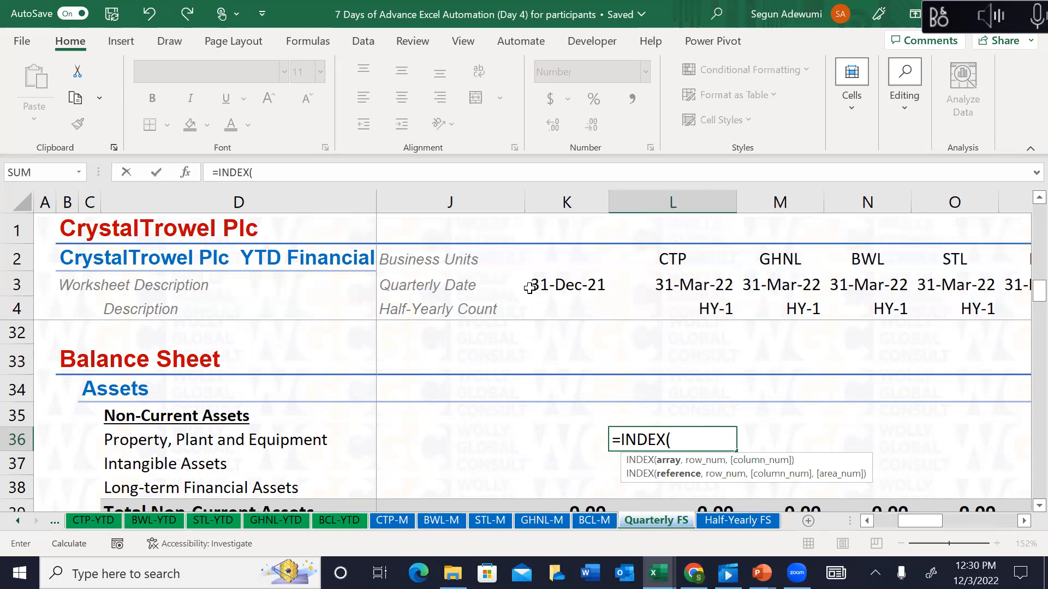
key("Escape")
type("=")
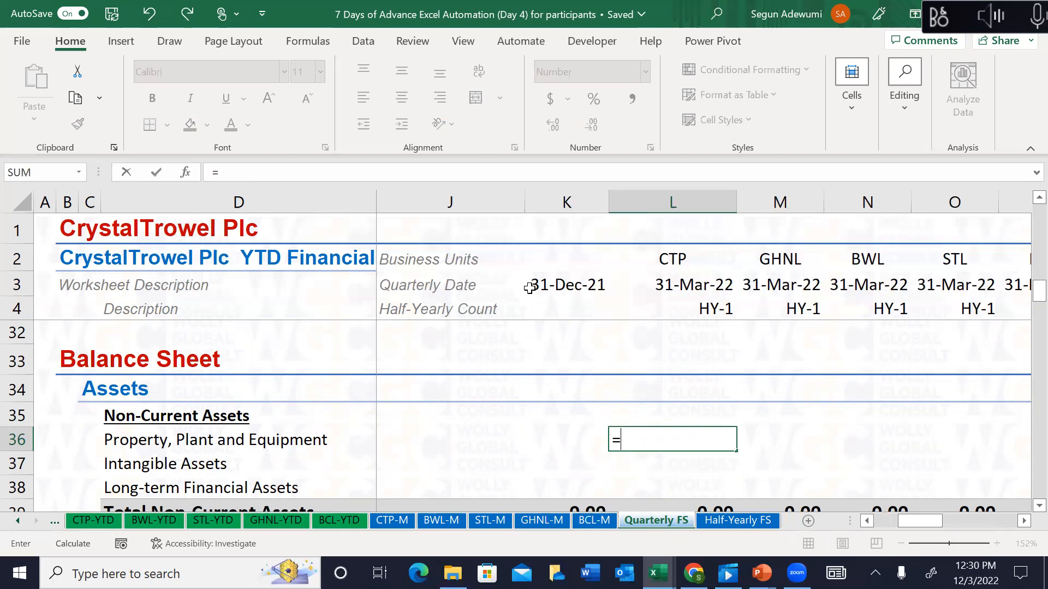
type("l")
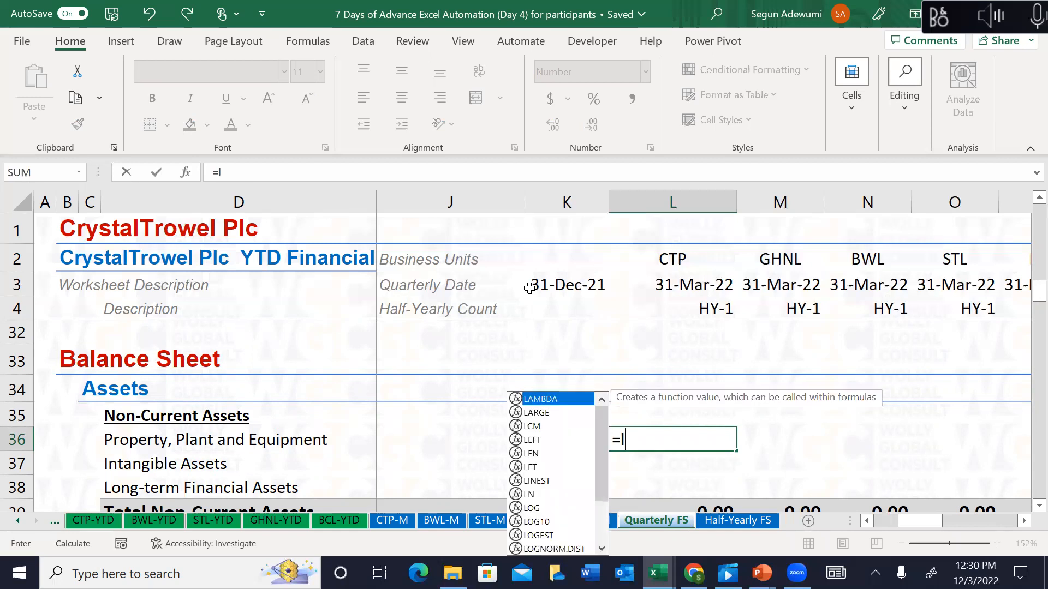
type("oo")
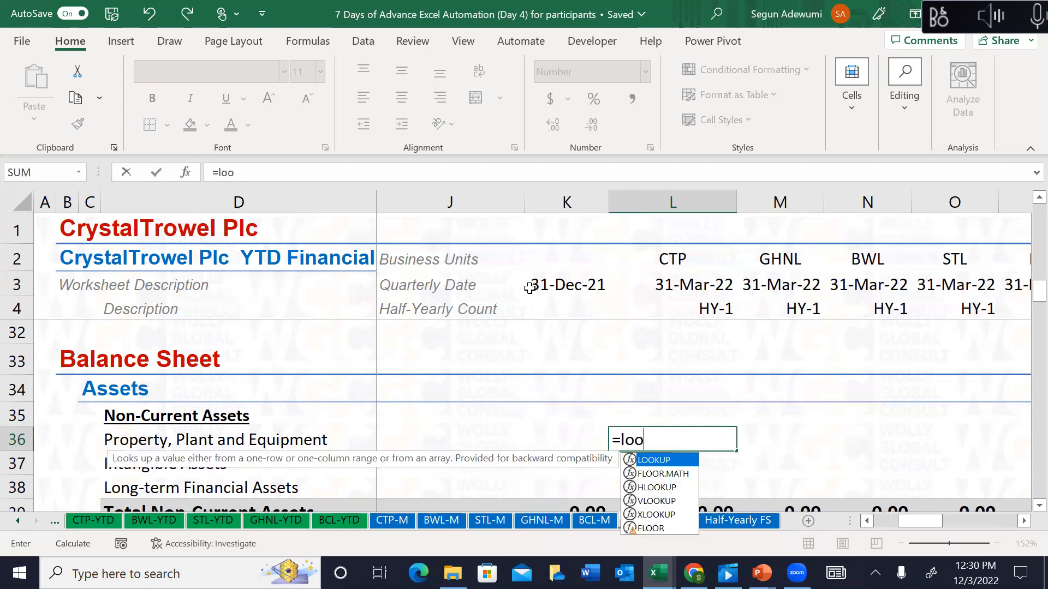
key("Tab")
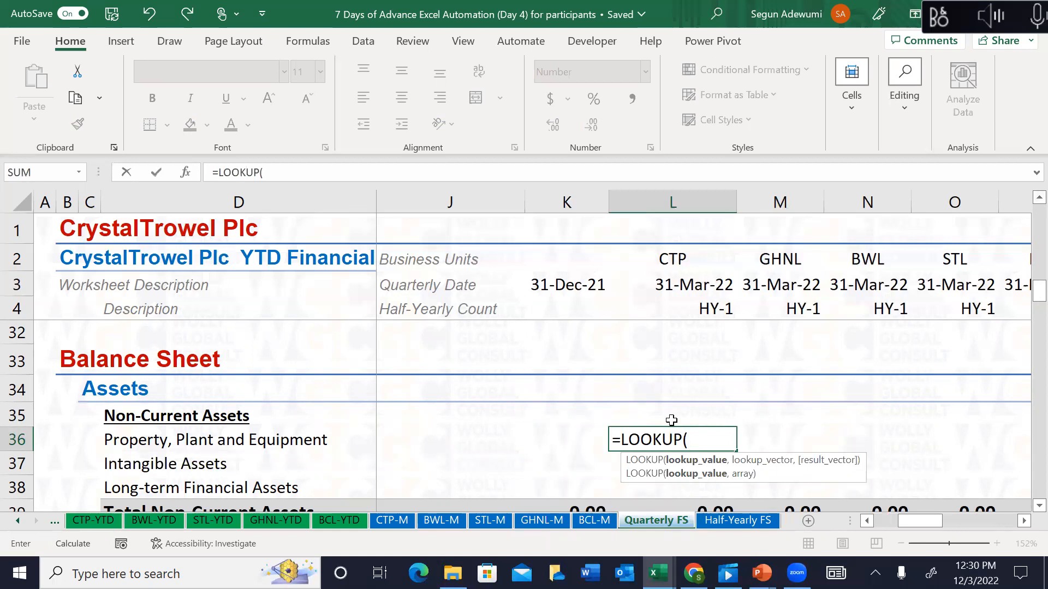
left_click(692, 285)
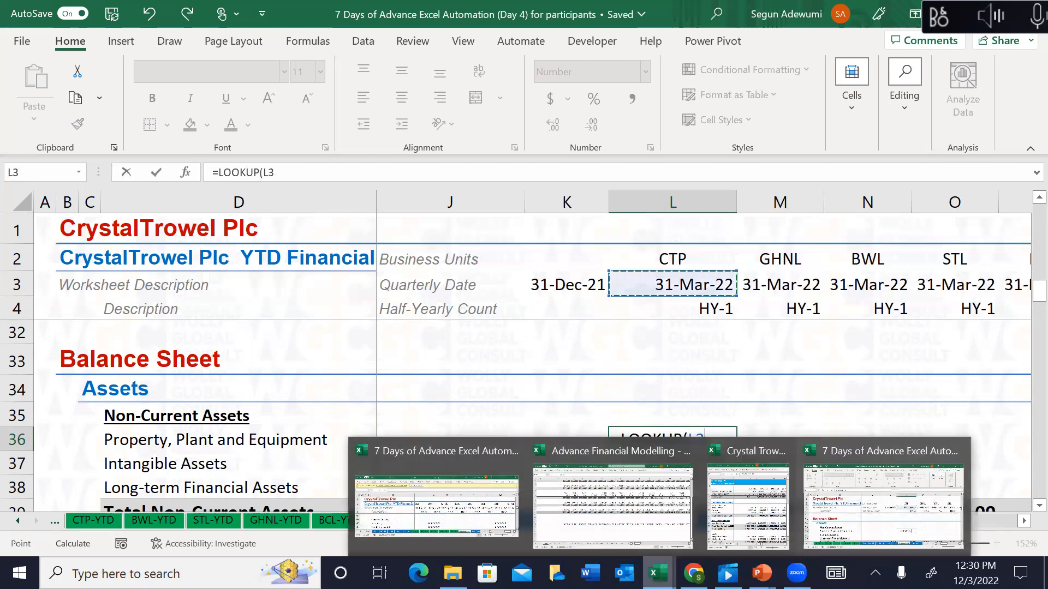
key("Escape")
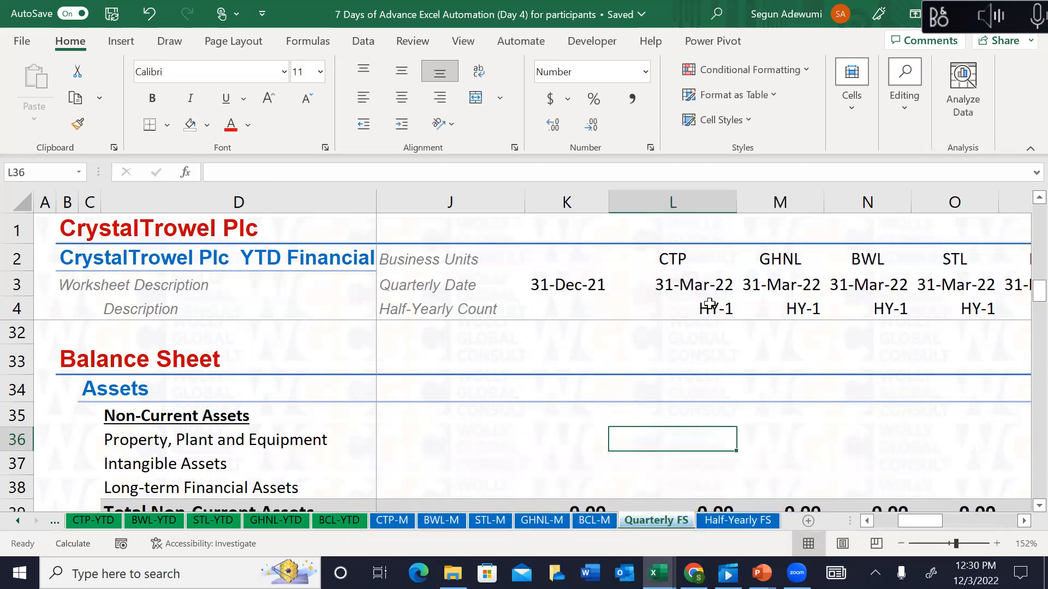
key("alt+Tab")
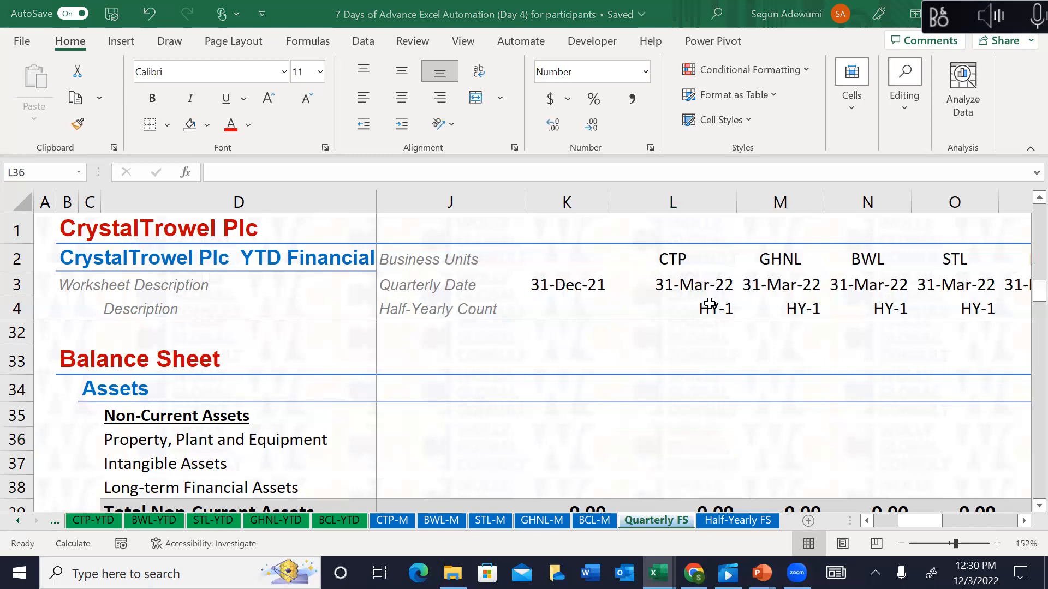
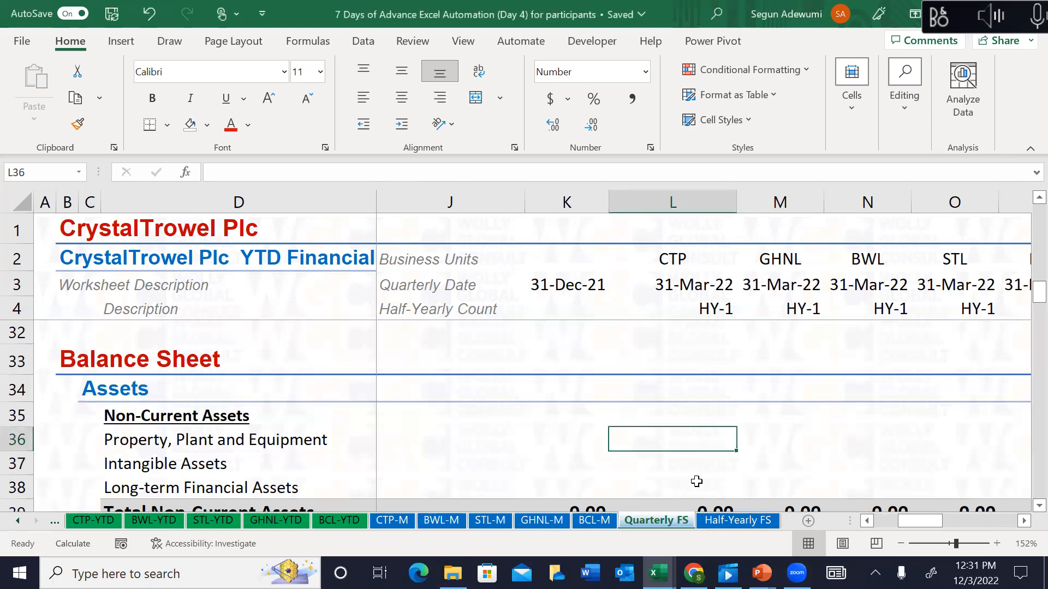
Step: In L36, begin a LOOKUP formula with L$3 as the lookup value and CTP_M_EOM as the lookup range
key("Up")
key("Up")
key("Down")
key("Down")
key("Up")
key("Down")
type("=")
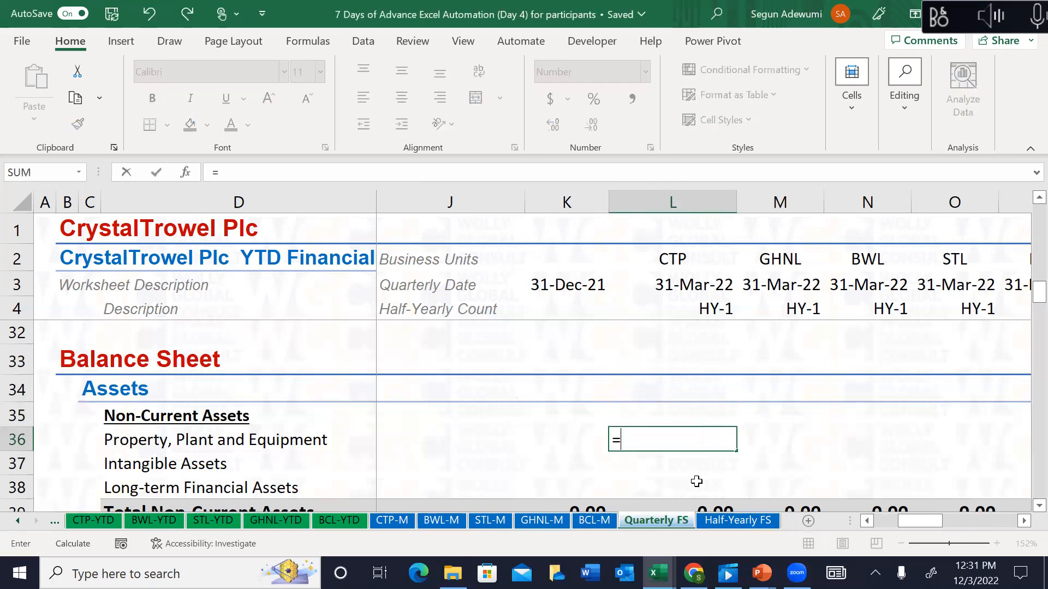
type("lo")
key("BackSpace")
type("ook")
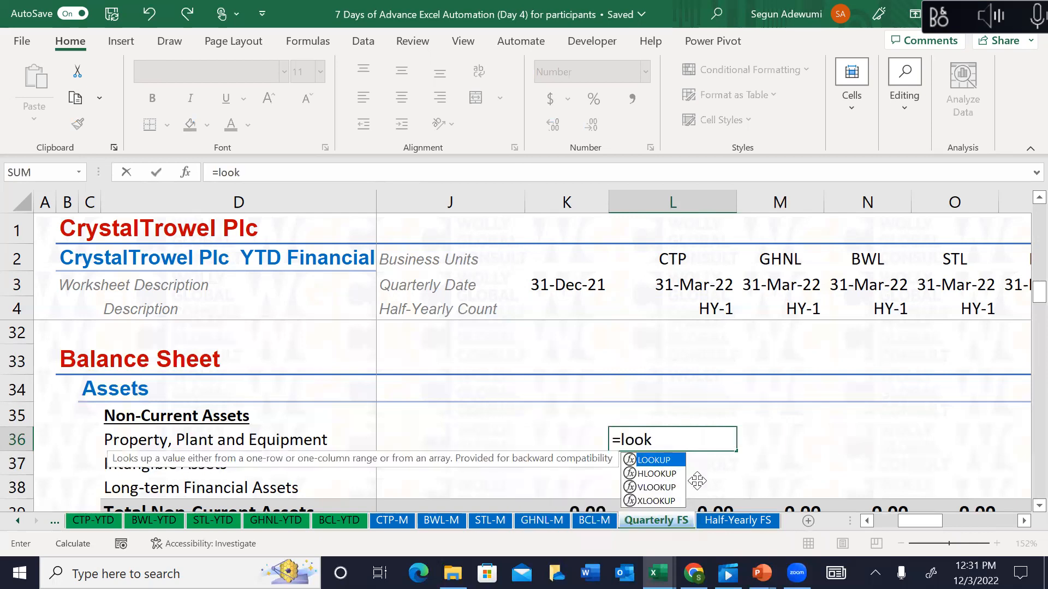
key("Tab")
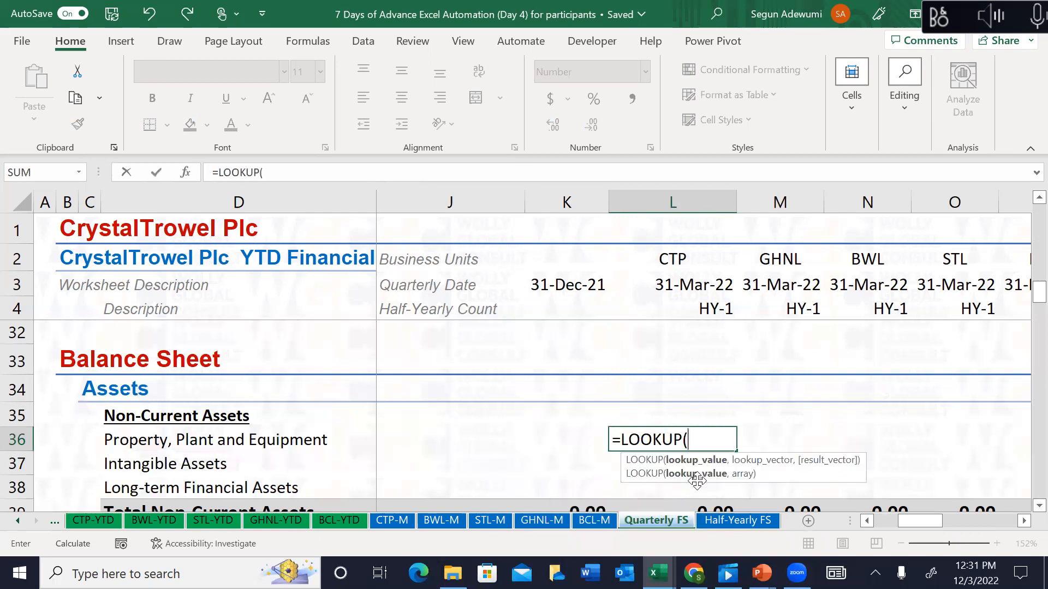
left_click(692, 279)
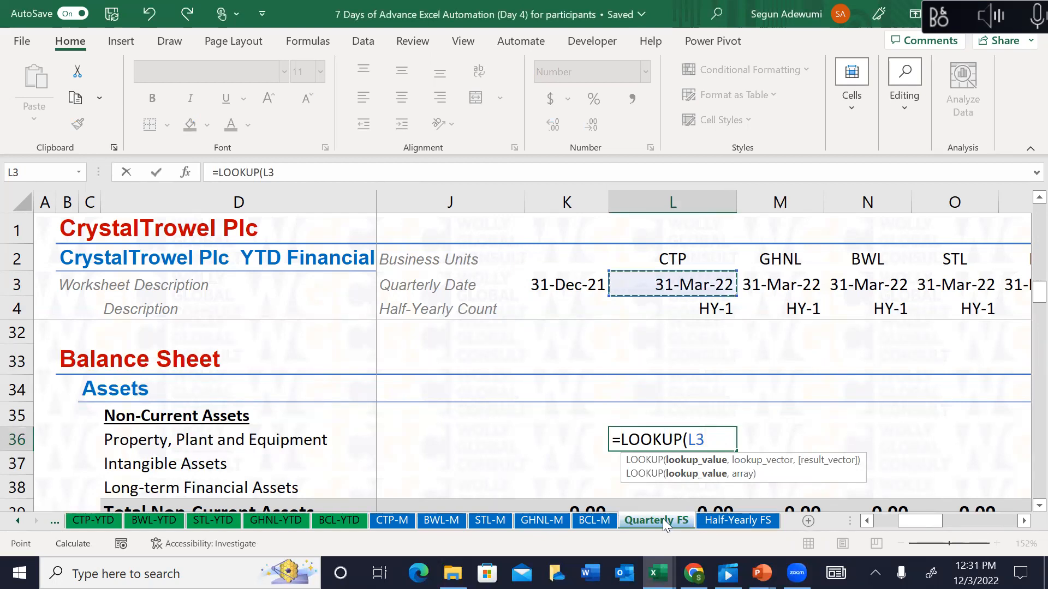
key("F4")
key("F4")
type(",")
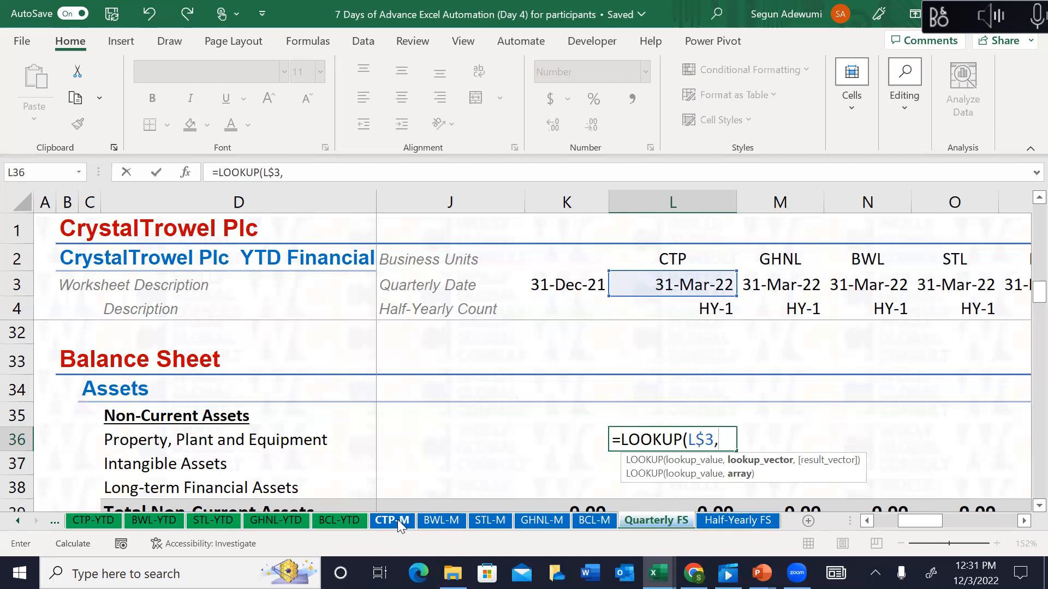
type("ctp")
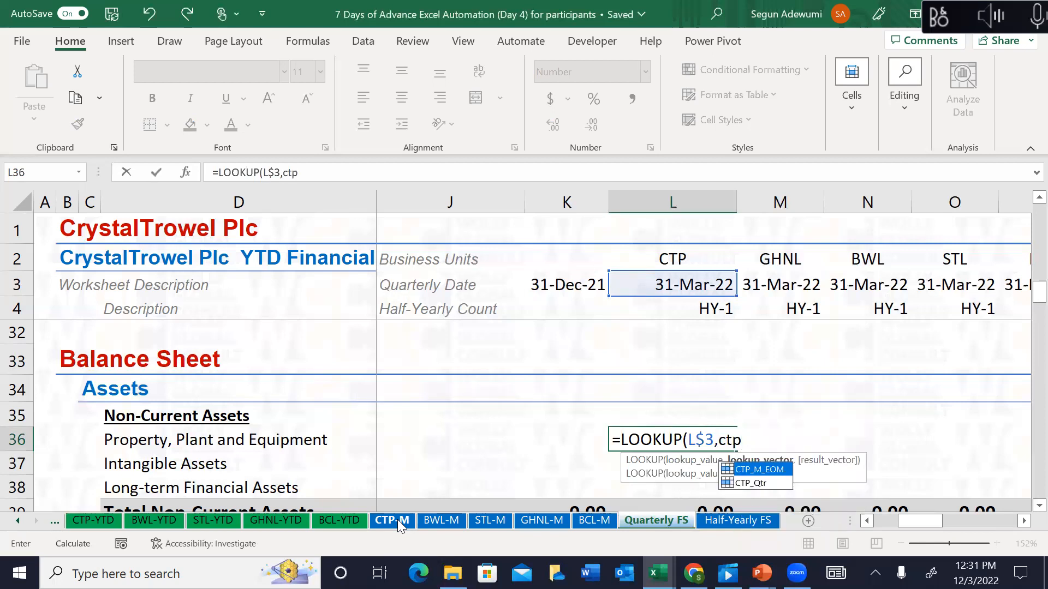
key("Tab")
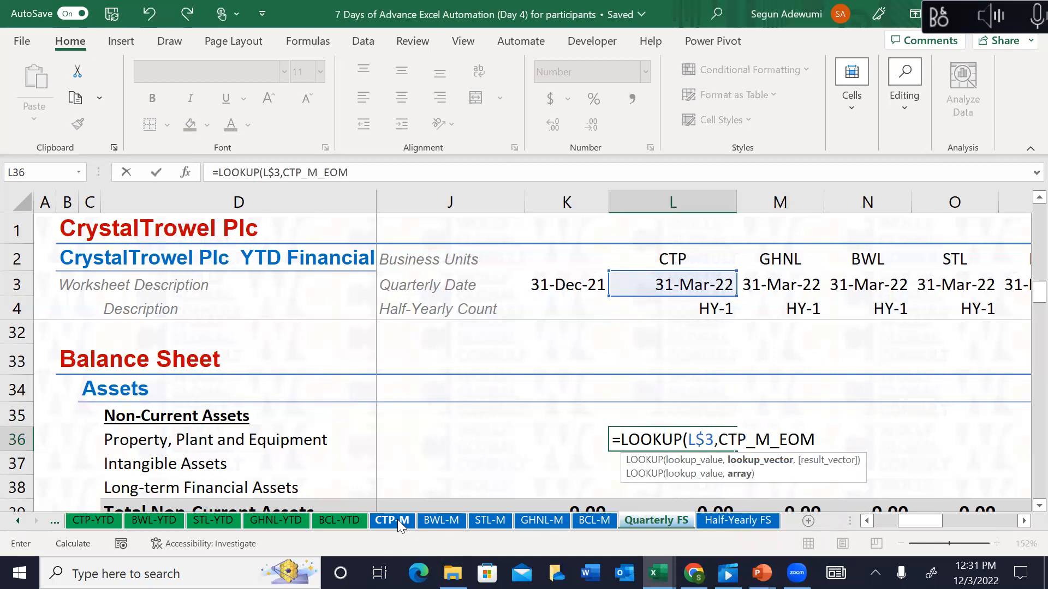
type(",")
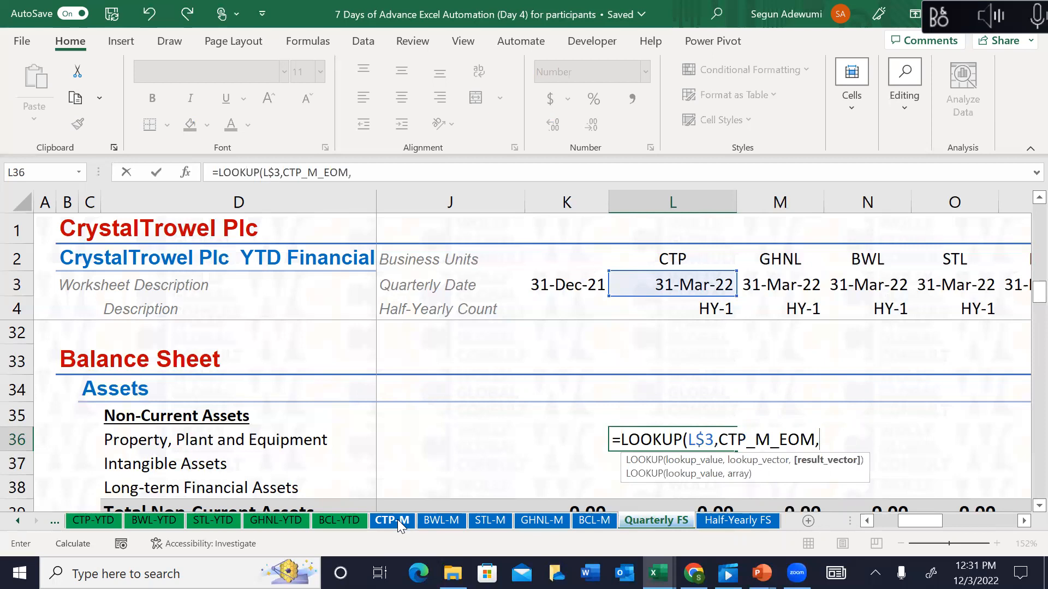
Step: Take the results from CTP-M's $K36:$W36 and finish the formula, giving 2,165,494.08
left_click(398, 519)
left_click(301, 409)
key("Home")
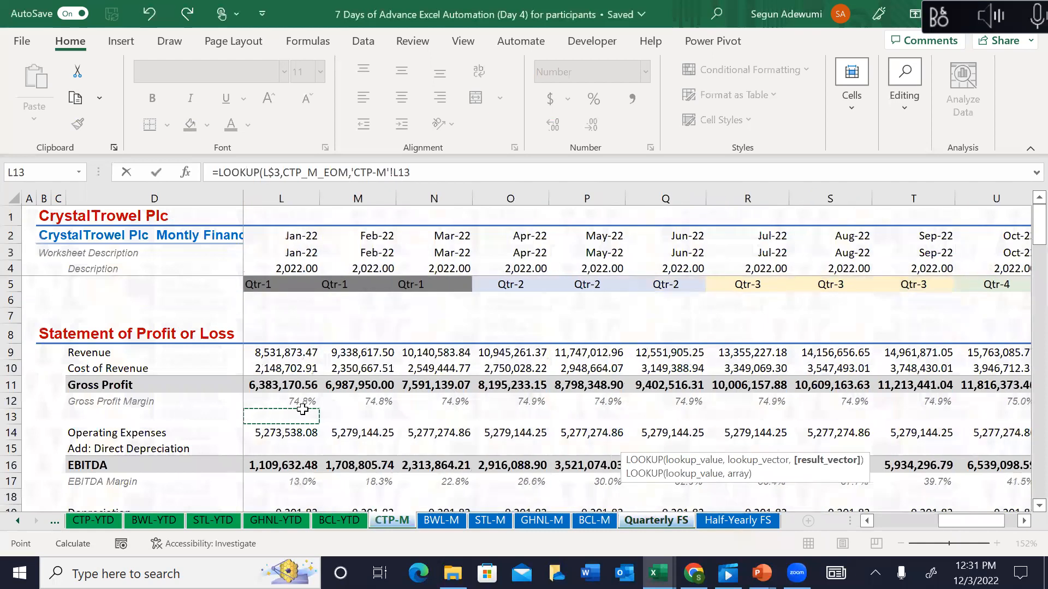
key("Down")
key("Right")
key("Right")
key("Right")
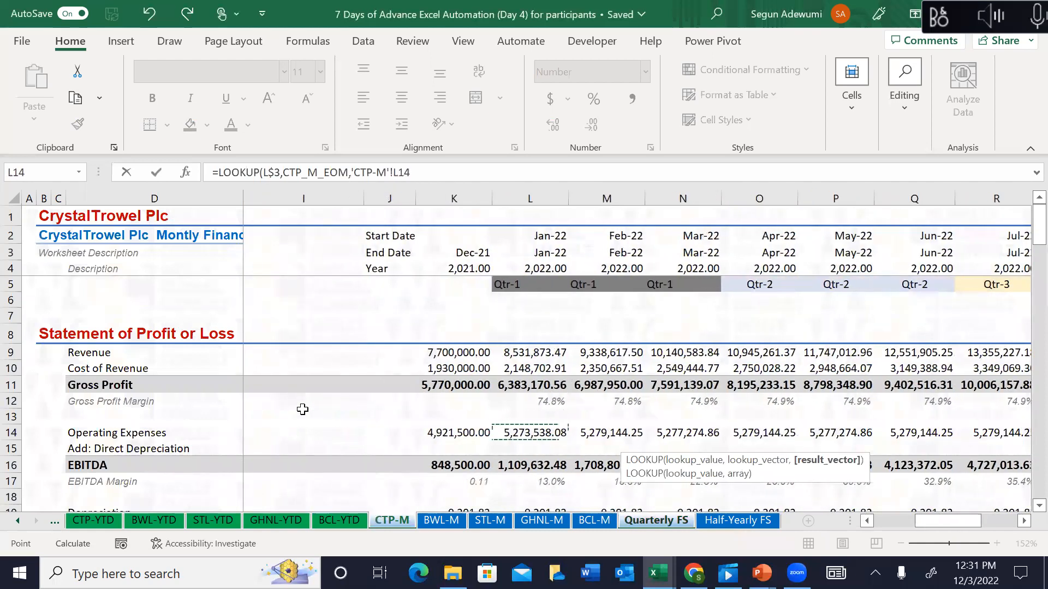
key("Down")
key("Down")
key("Down")
key("Down")
key("Down")
key("Down")
key("Down")
key("Down")
key("Down")
key("Down")
key("Down")
key("Down")
key("Down")
key("Down")
key("Down")
key("Down")
key("Down")
key("Down")
key("Down")
key("Down")
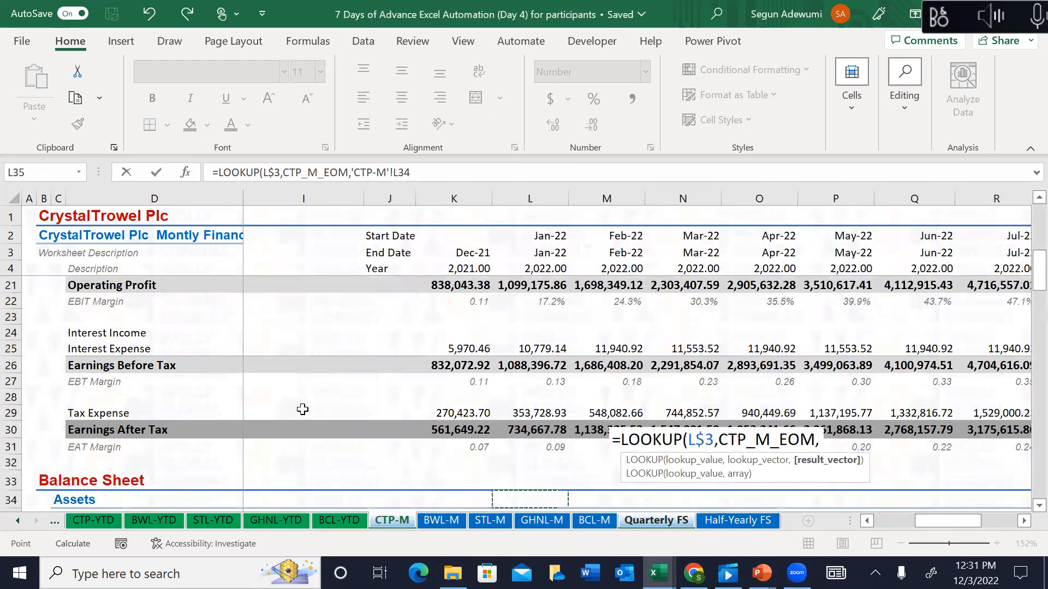
key("Down")
key("Up")
key("Up")
key("Up")
key("Up")
key("Up")
key("Left")
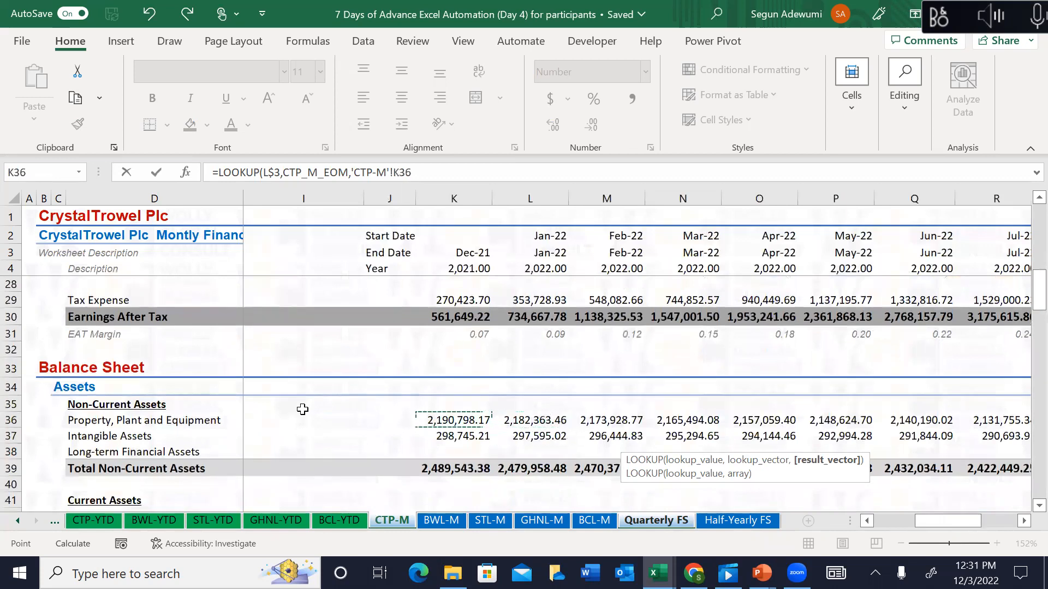
key("ctrl+shift+Right")
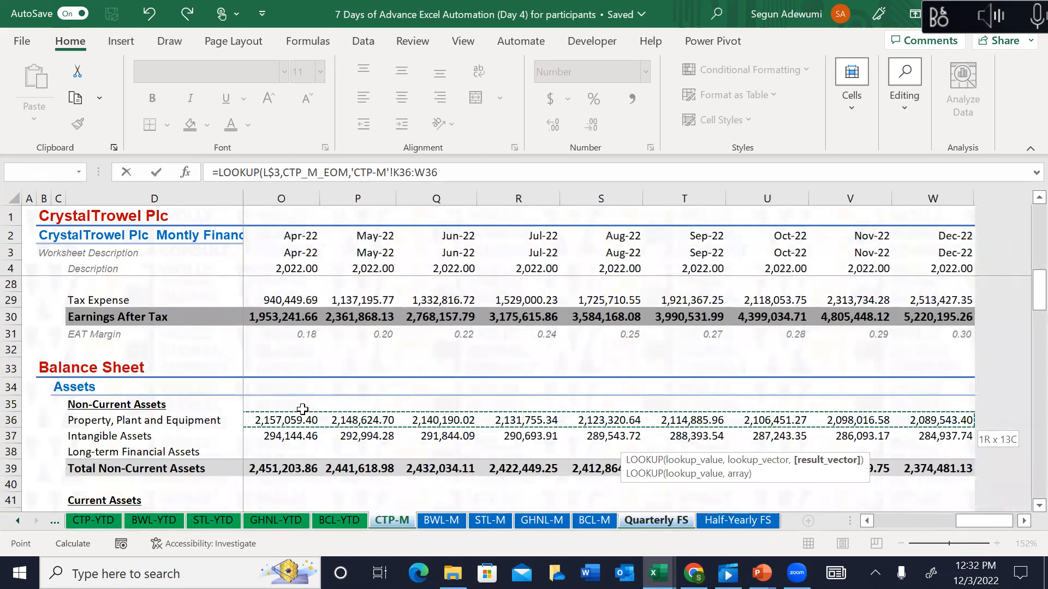
key("F4")
key("F4")
key("F4")
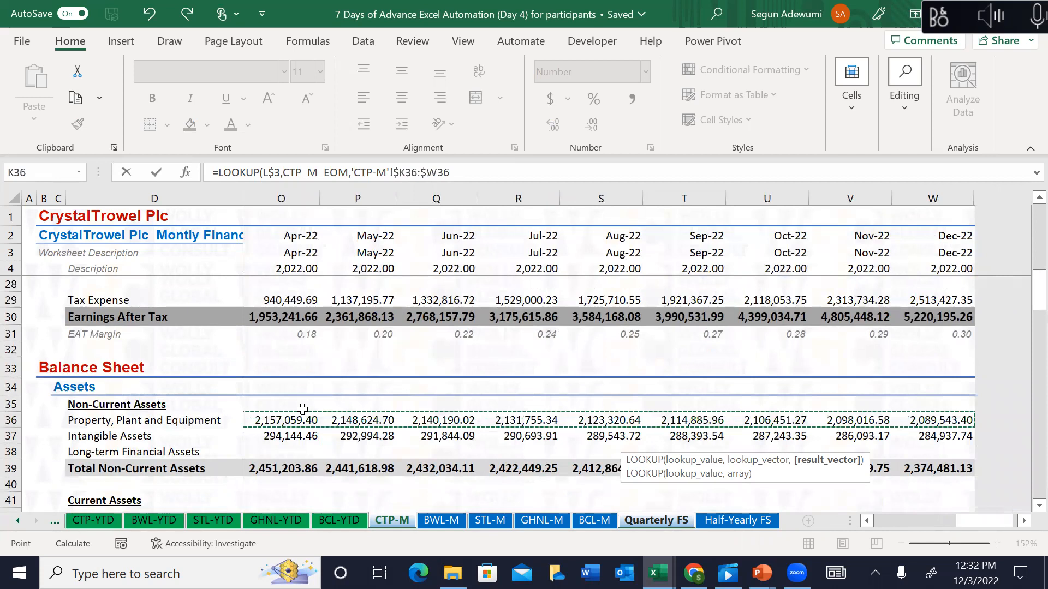
key("F4")
key("F4")
key("F4")
key("F4")
key("F4")
key("F4")
key("F4")
key("F4")
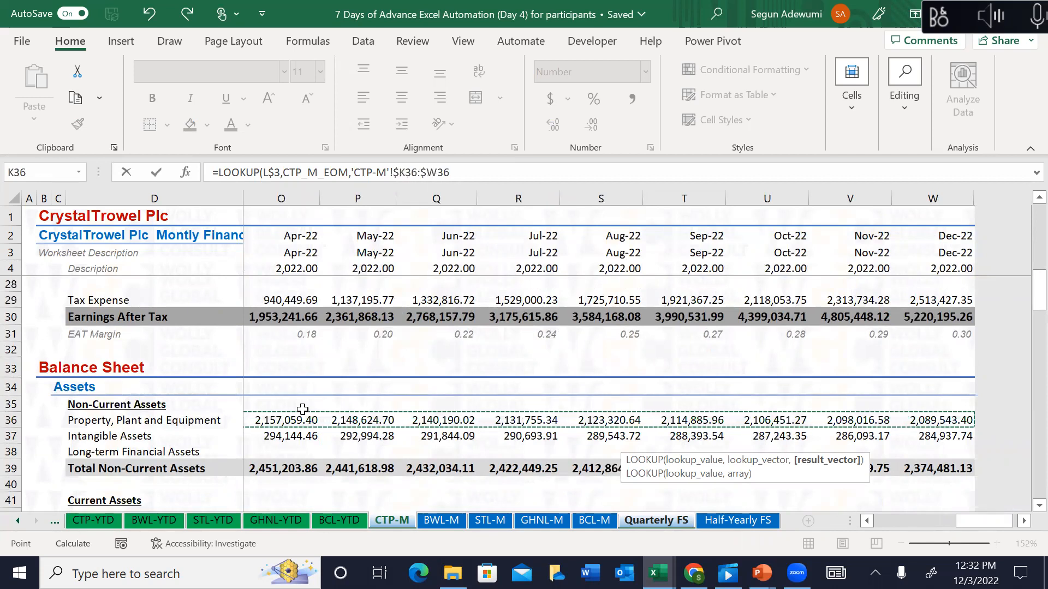
type(")")
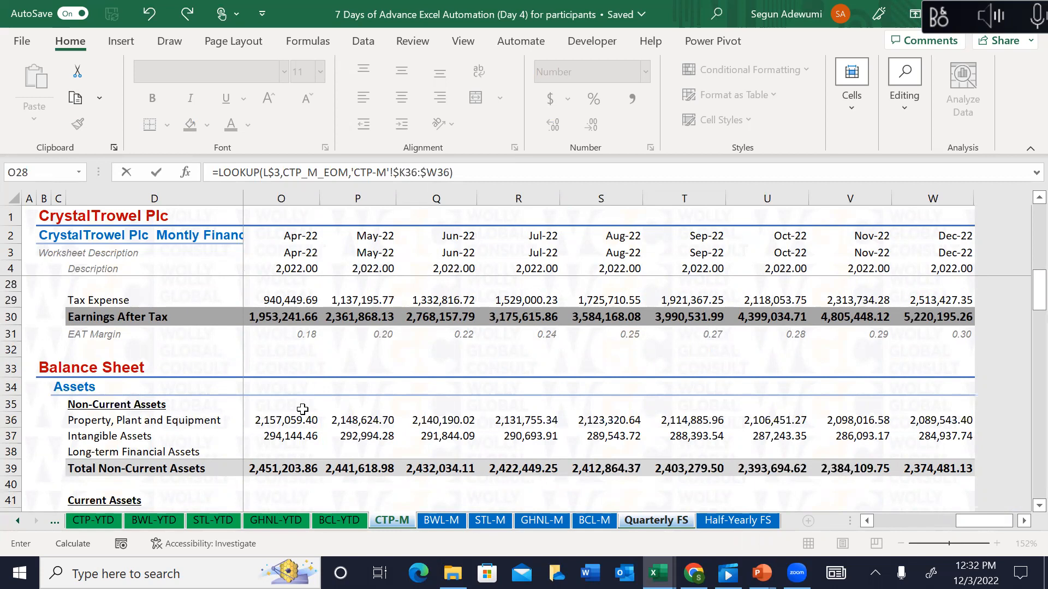
key("Return")
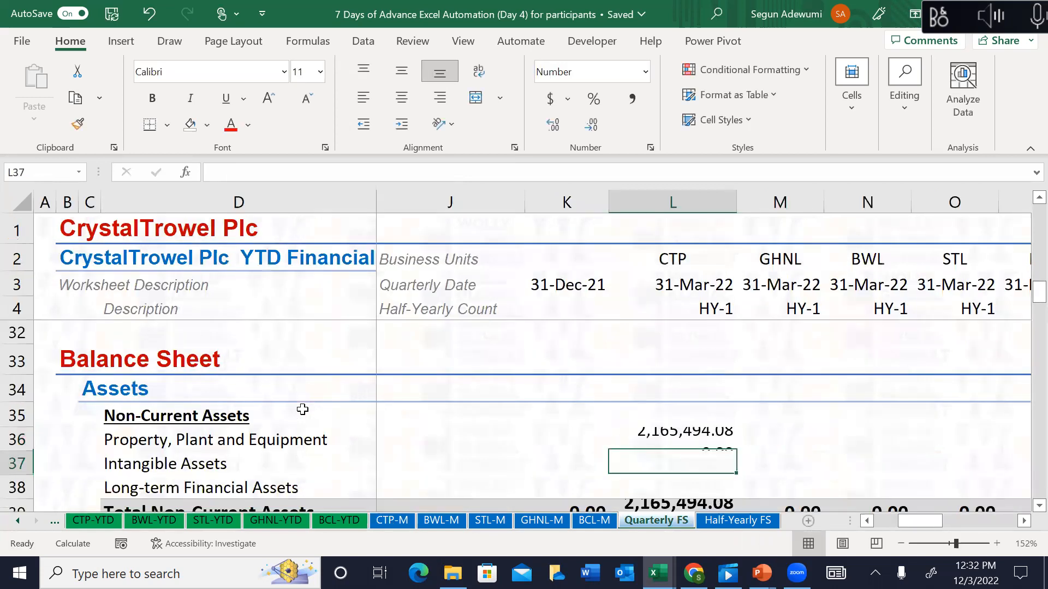
key("Up")
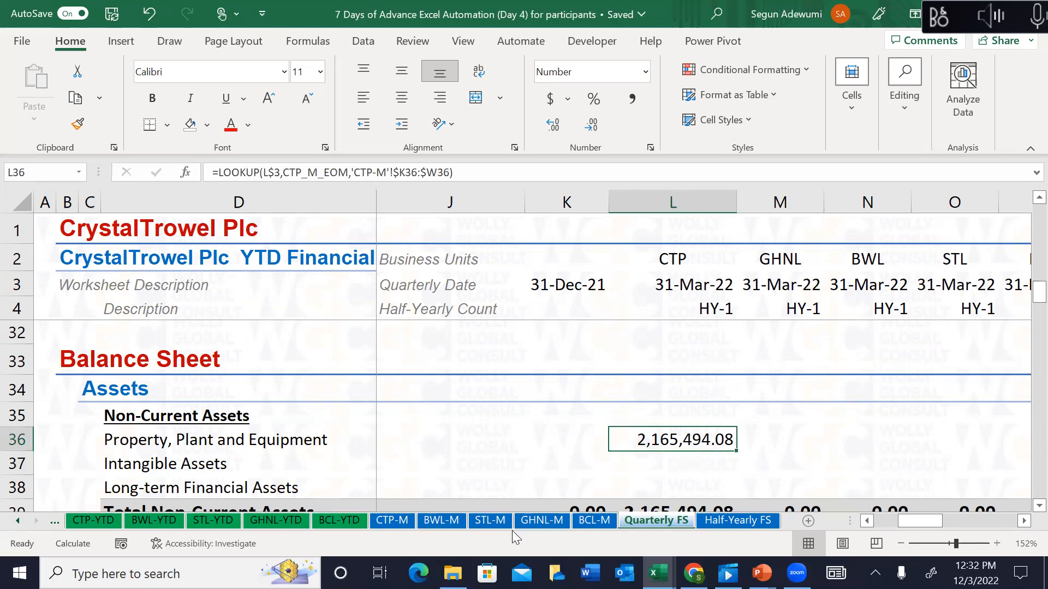
left_click(407, 520)
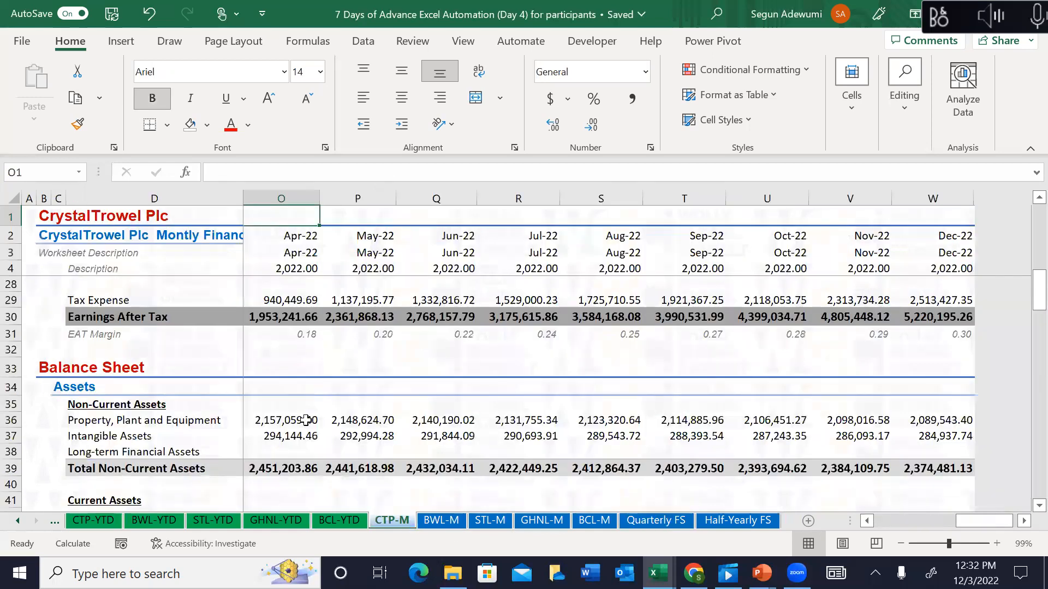
left_click(275, 435)
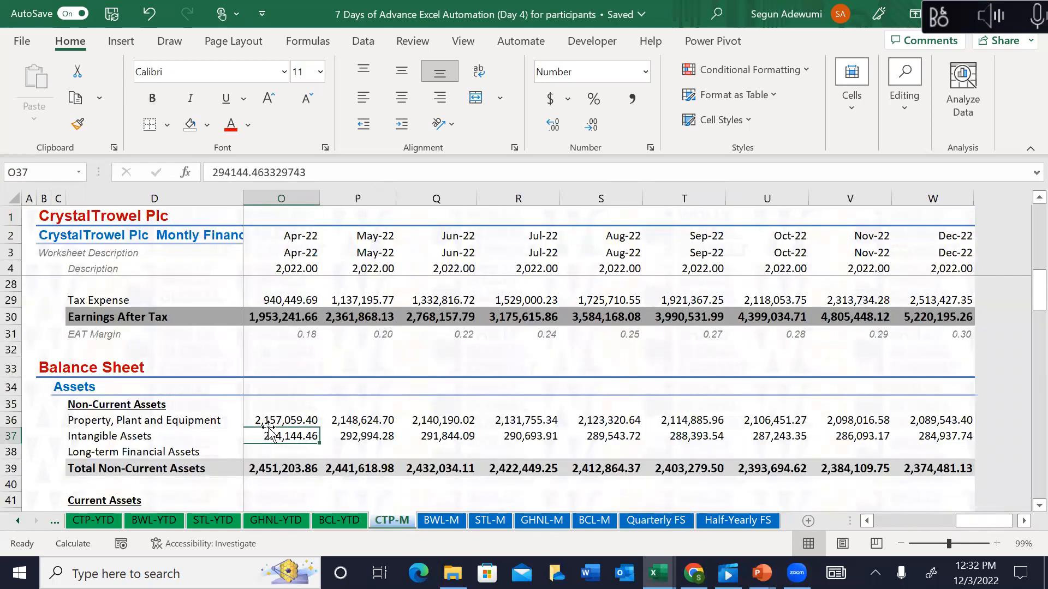
key("Left")
key("Left")
key("Left")
key("Up")
key("Right")
key("Right")
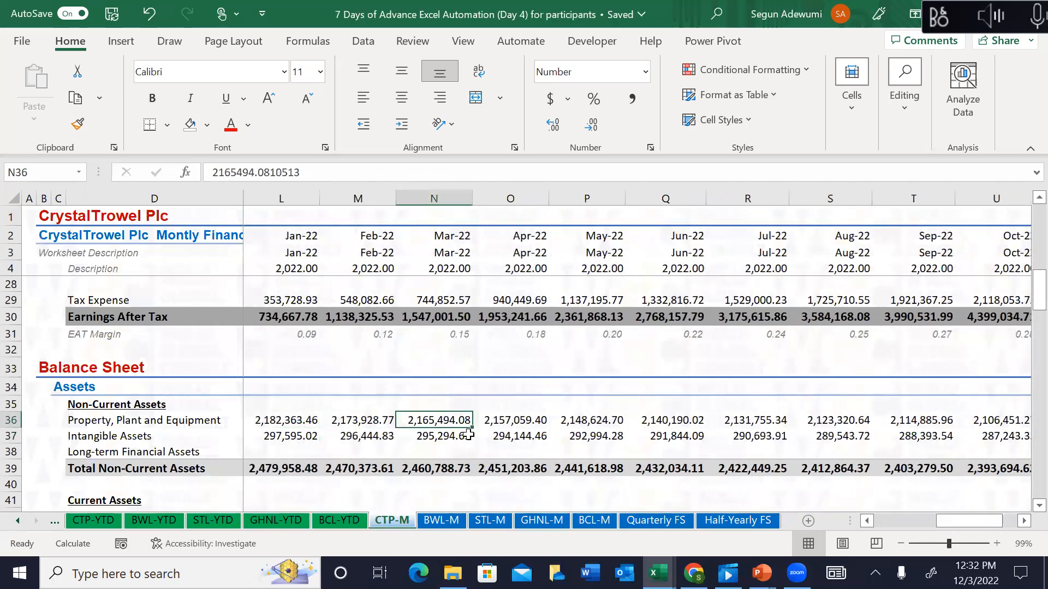
left_click(670, 520)
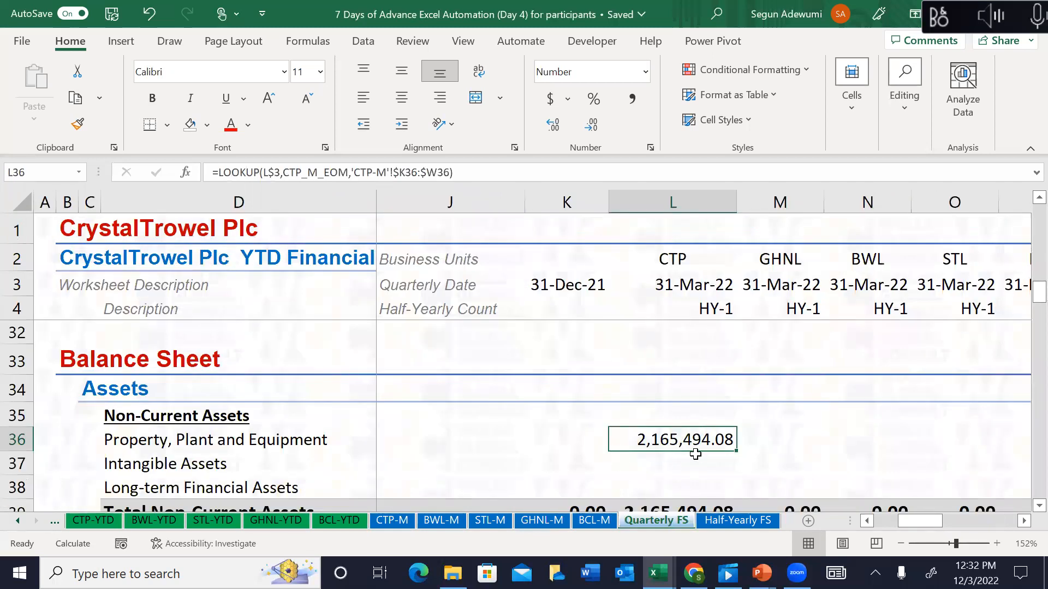
key("ctrl+shift+Right")
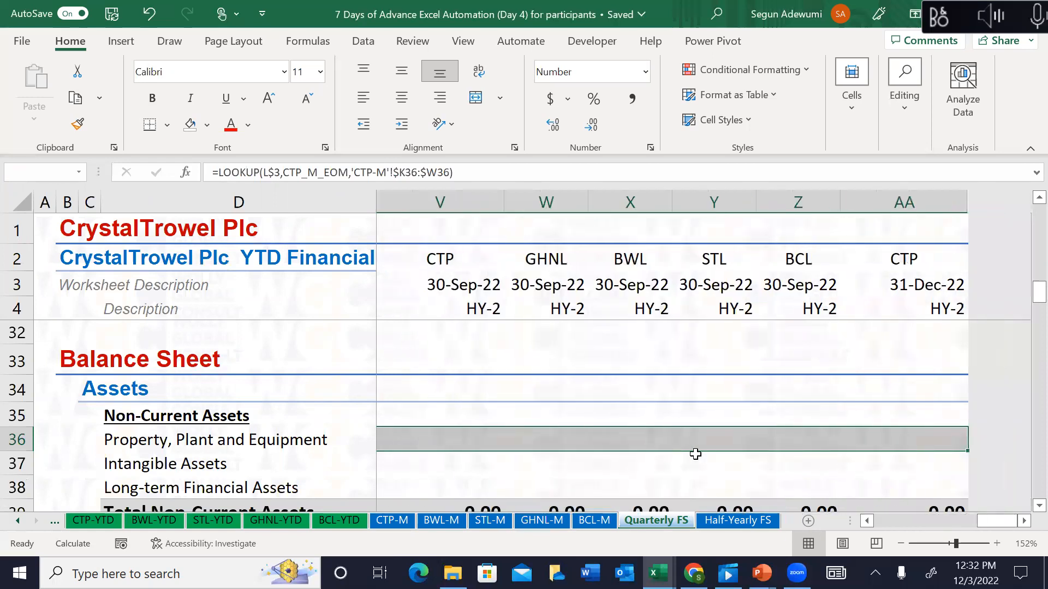
key("ctrl+shift+Left")
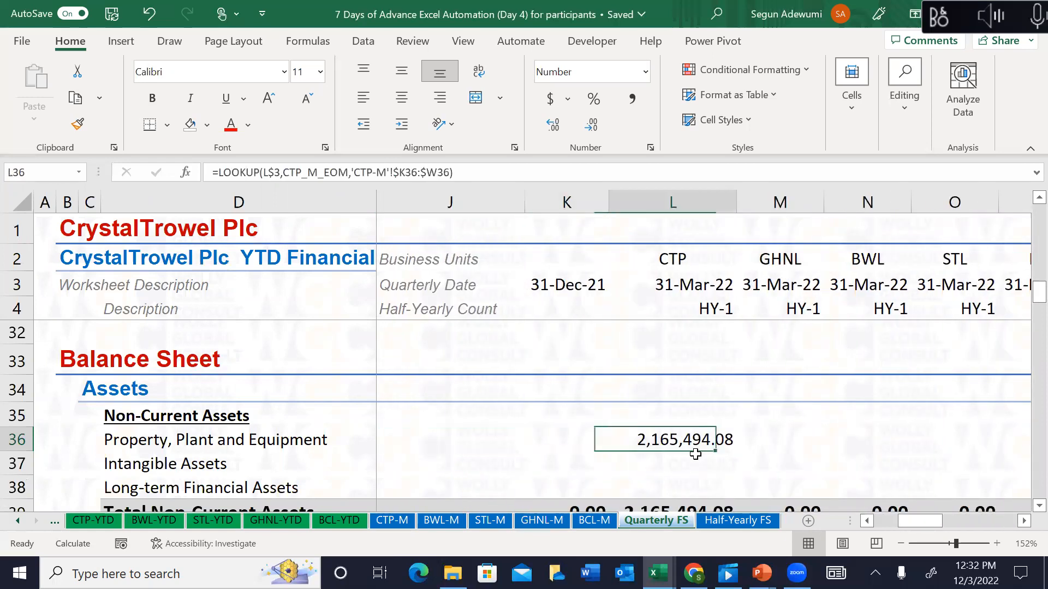
Step: Fill the lookup formula down L36:L38, copy it, and paste it into Inventory L42:L44
key("shift+Down")
key("shift+Down")
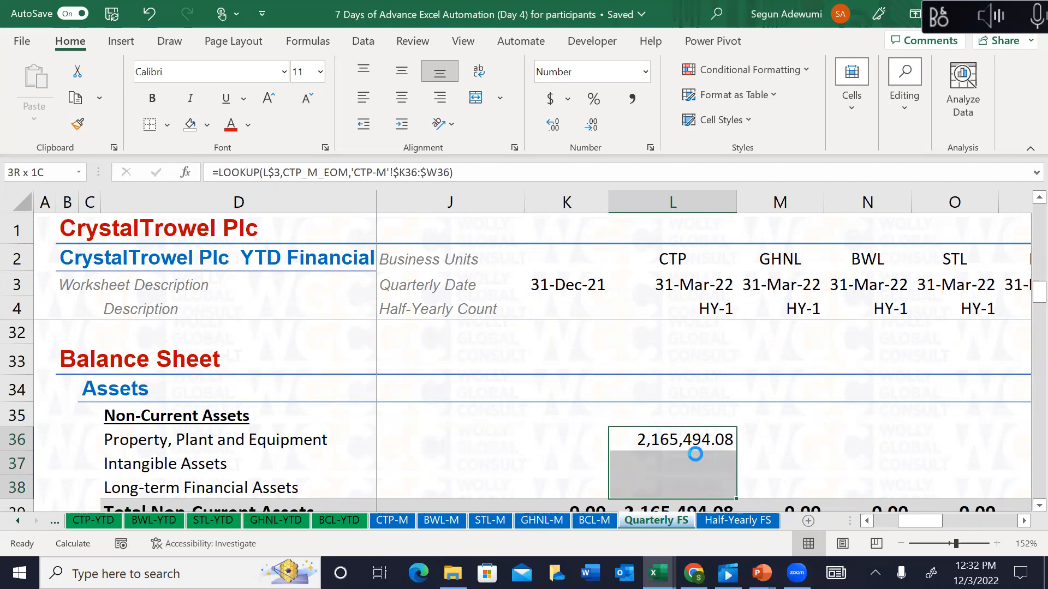
key("ctrl+d")
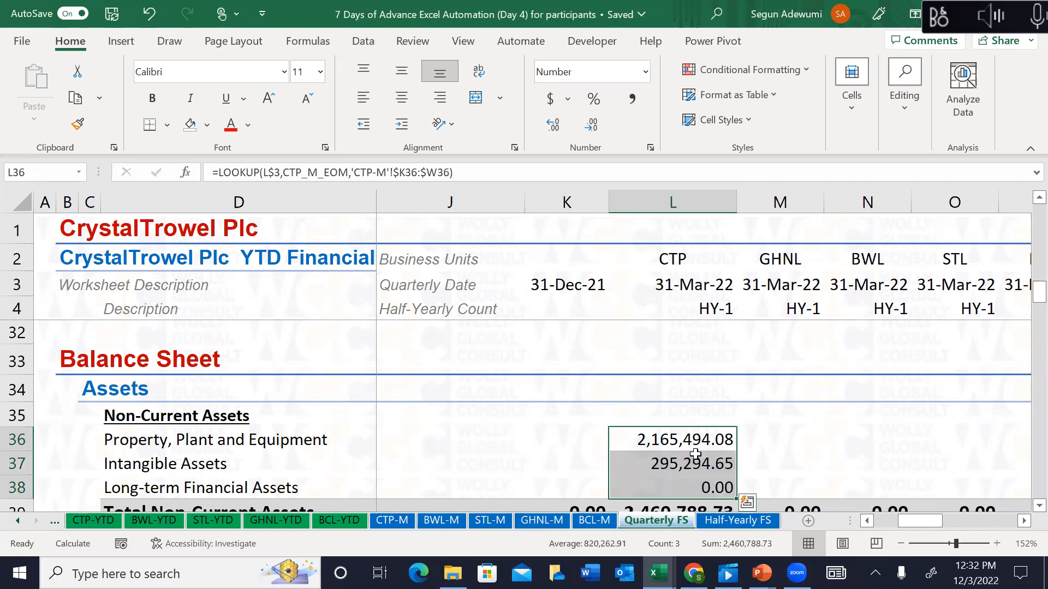
key("ctrl+c")
key("Down")
key("Down")
key("Down")
key("Down")
key("Down")
key("Down")
key("Down")
key("Down")
key("Up")
key("Up")
key("ctrl+v")
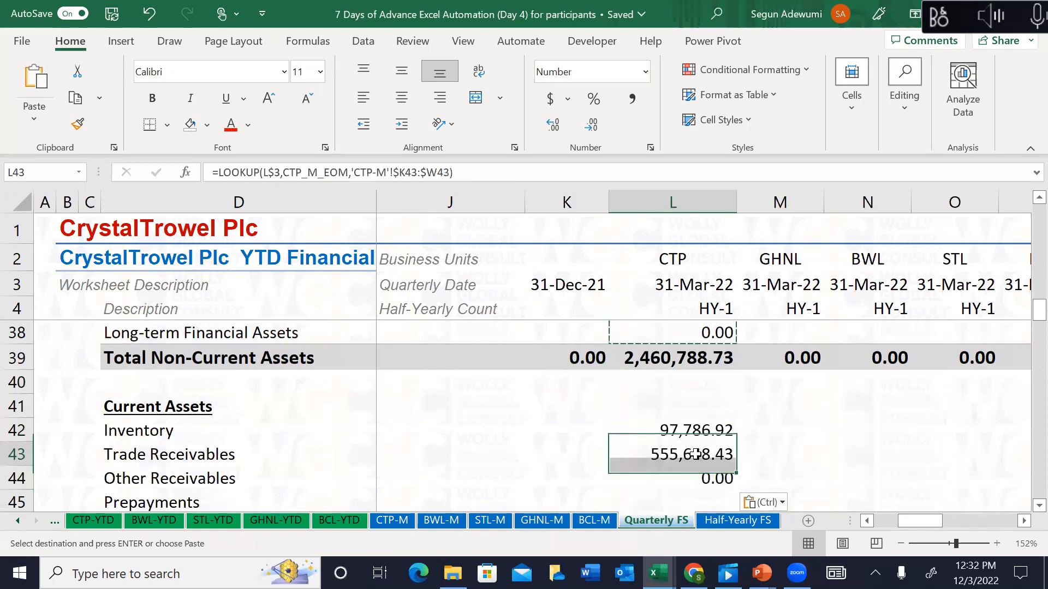
Step: Copy the L44 lookup formula into Prepayments and Cash in L45:L46
key("Down")
key("Down")
key("Down")
key("Up")
key("Down")
key("shift+Down")
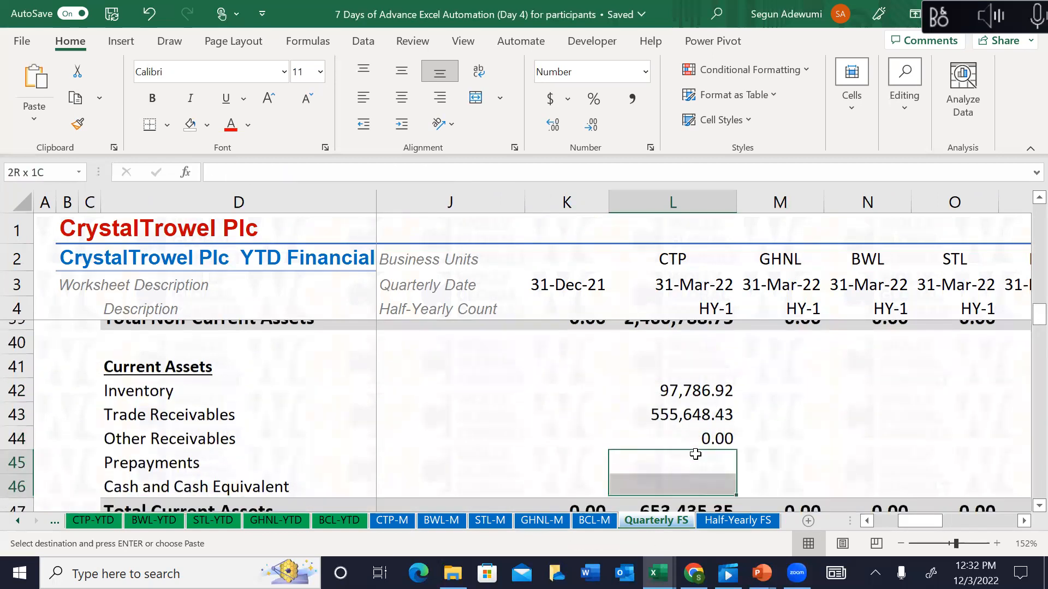
key("ctrl+v")
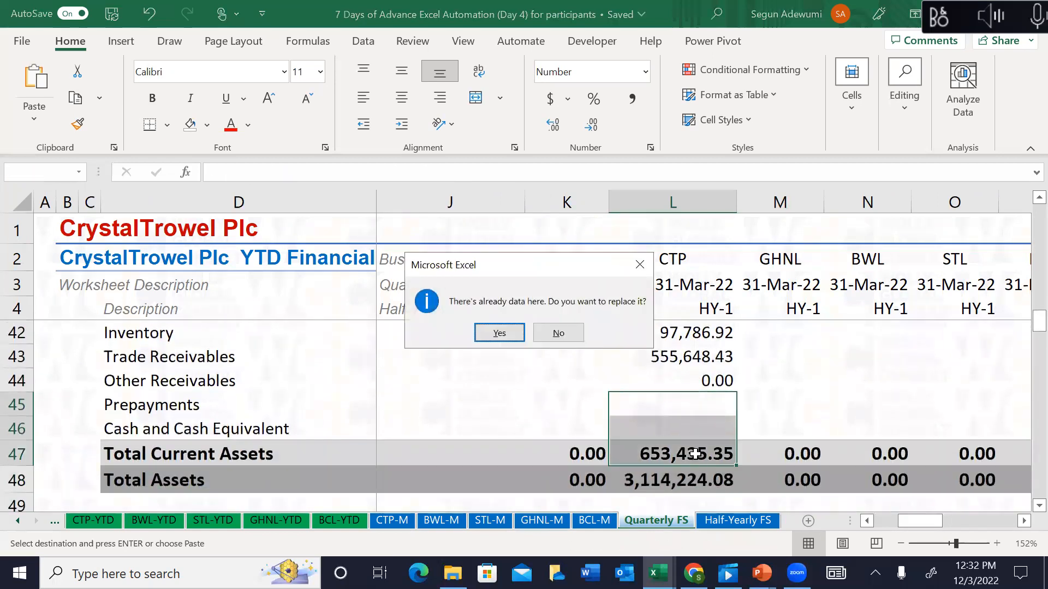
key("Escape")
key("Up")
key("shift+Down")
key("shift+Up")
key("ctrl+c")
key("Down")
key("shift+Down")
key("ctrl+v")
Step: Paste lookup formulas into current liabilities L52:L56, Long-term Loan L60 and equity L64:L65
key("Down")
key("Down")
key("Down")
key("Down")
key("Down")
key("Down")
key("Down")
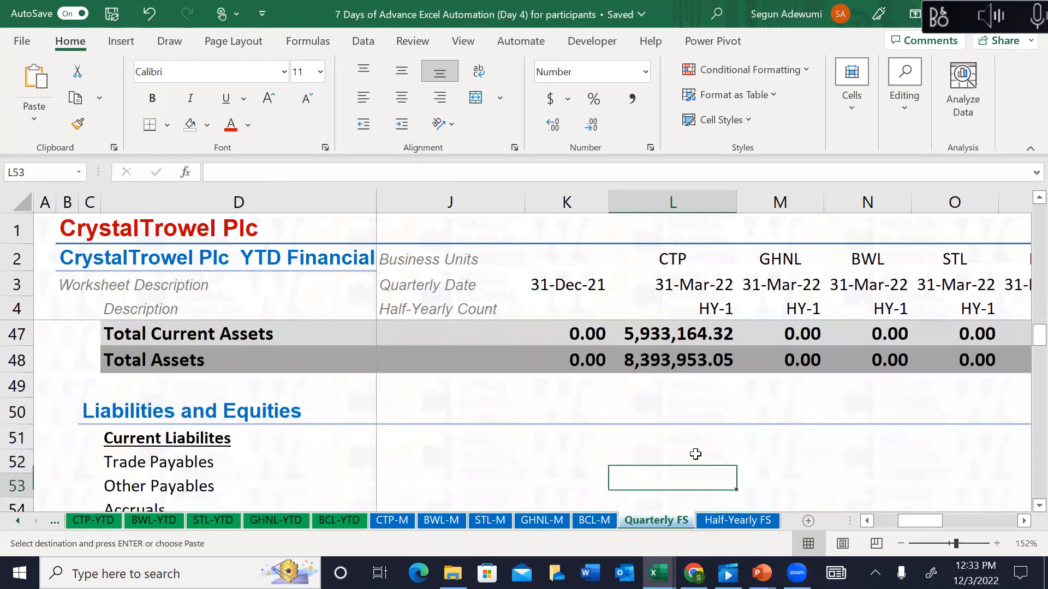
key("shift+Down")
key("shift+Down")
key("shift+Down")
key("shift+Down")
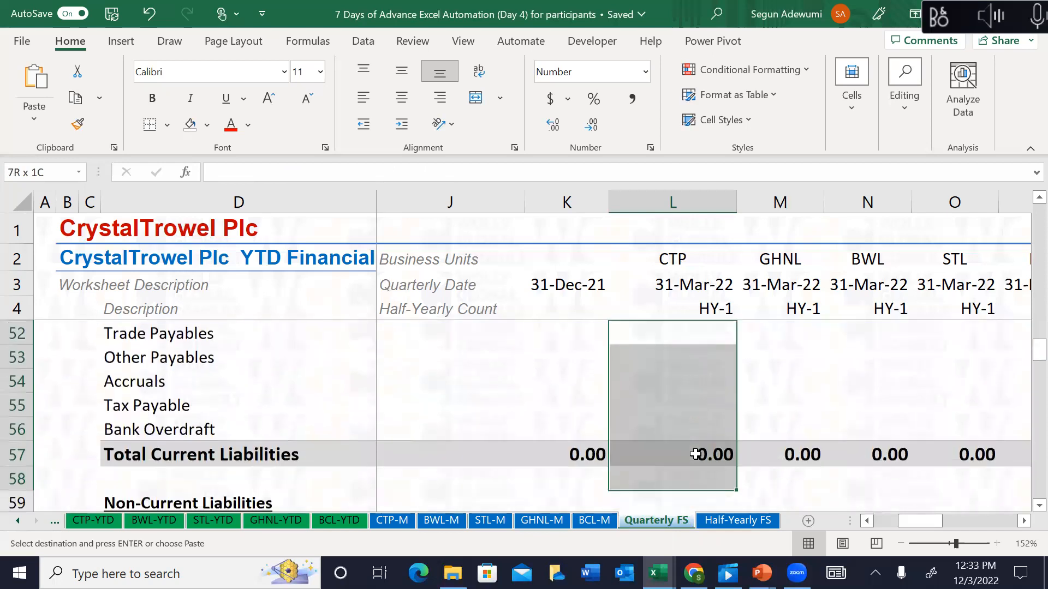
key("ctrl+v")
key("Down")
key("Down")
key("Down")
key("Down")
key("Down")
key("Down")
key("Down")
key("Down")
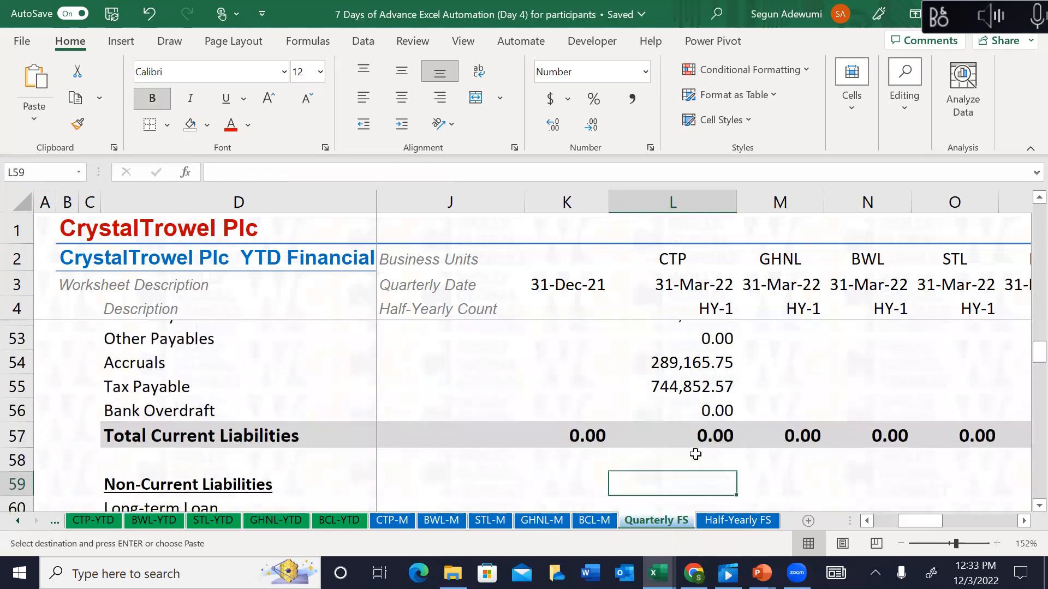
key("ctrl+v")
key("Down")
key("Down")
key("Down")
key("Down")
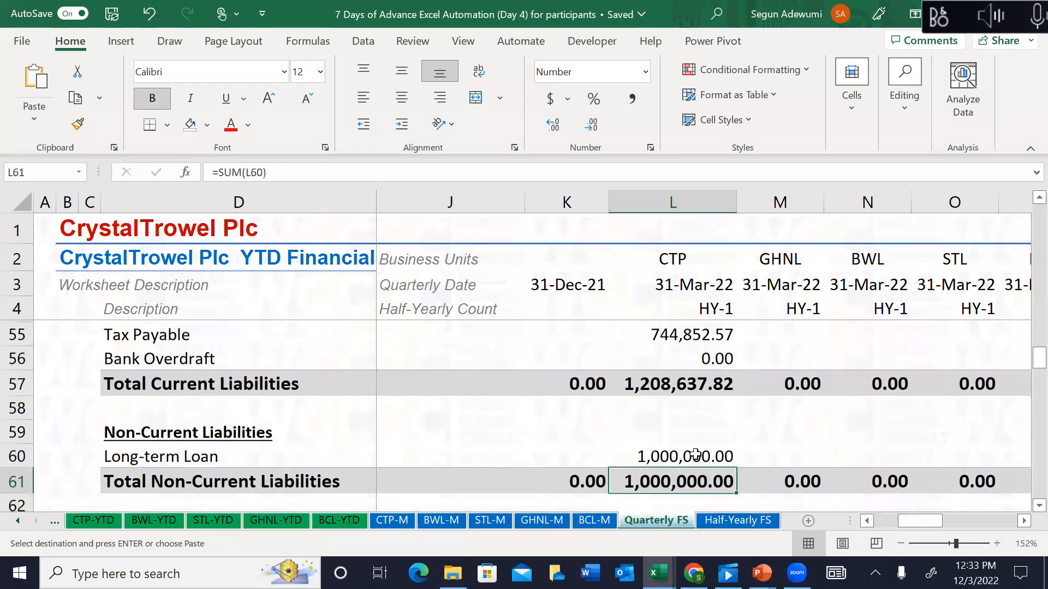
key("shift+Down")
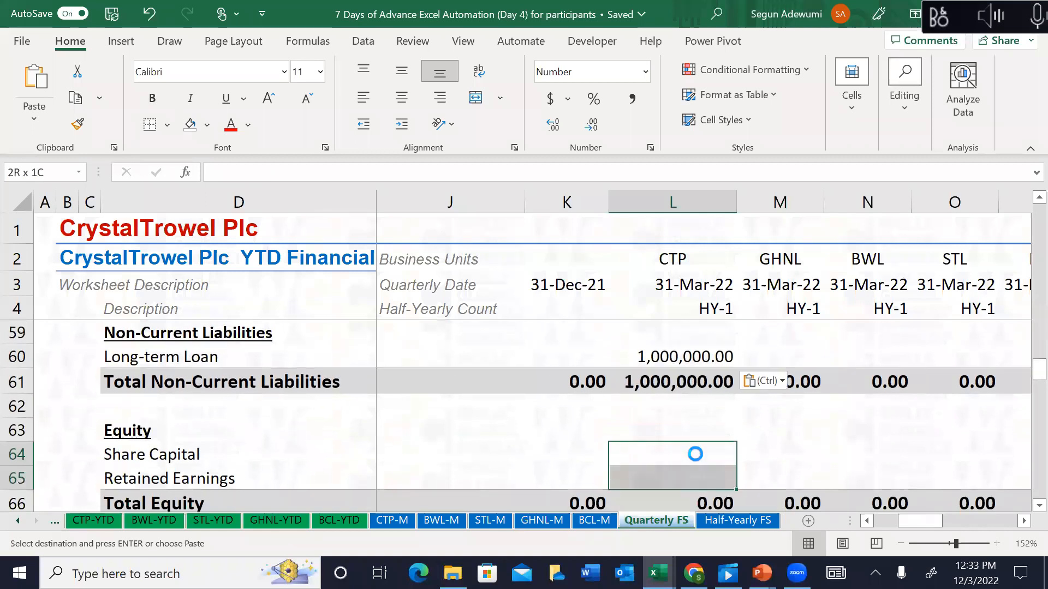
key("ctrl+v")
key("Down")
key("Down")
key("Down")
key("Down")
key("Down")
key("Down")
key("Down")
left_click(696, 454)
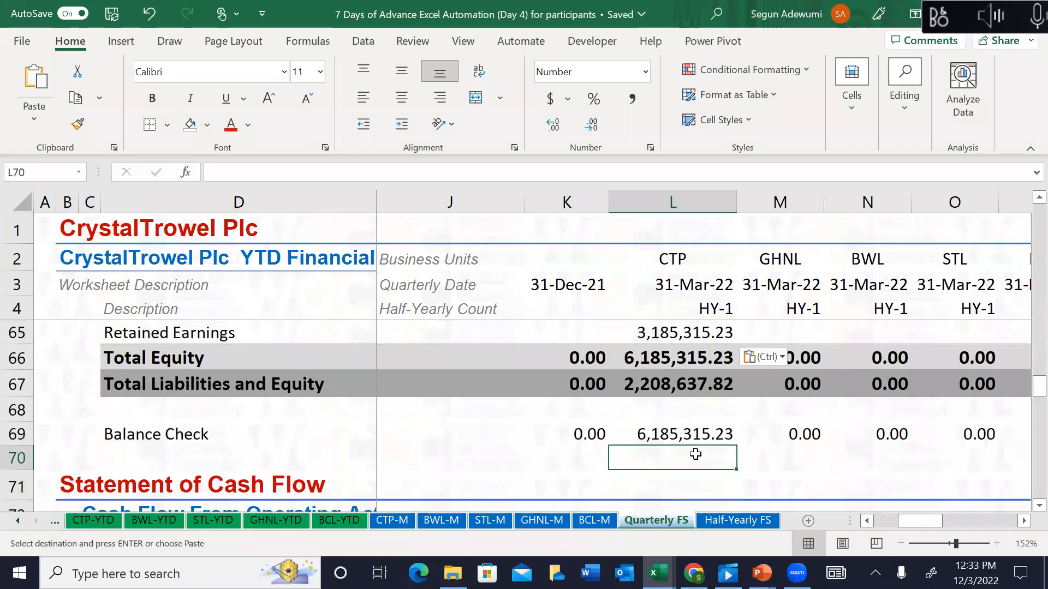
key("Escape")
key("Up")
key("Up")
key("Up")
key("Up")
key("Up")
key("Up")
key("Up")
key("Up")
key("Up")
key("Up")
key("Up")
key("Up")
key("Up")
key("Up")
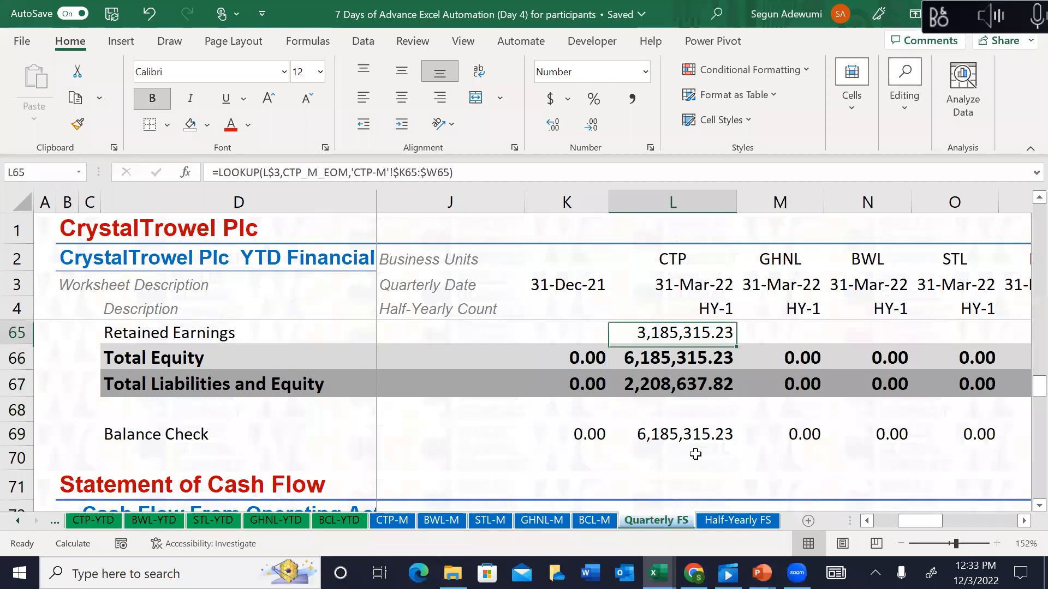
key("Up")
key("Up")
key("Up")
key("Up")
key("Up")
key("Up")
key("Up")
key("Up")
key("Up")
key("Up")
key("Up")
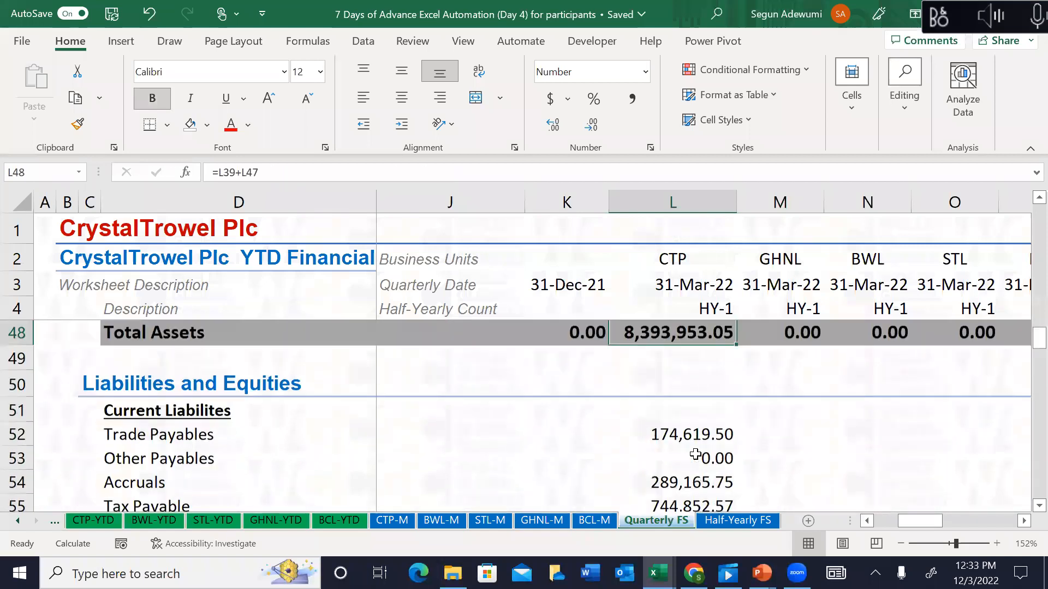
Step: Review the Total Assets, liabilities and Total Equity figures in CTP's column L
key("Down")
key("Down")
key("Down")
key("Down")
key("Down")
key("Down")
key("Down")
key("Down")
key("Down")
key("Down")
key("Down")
key("Down")
key("Down")
key("Down")
key("Down")
key("Down")
key("Down")
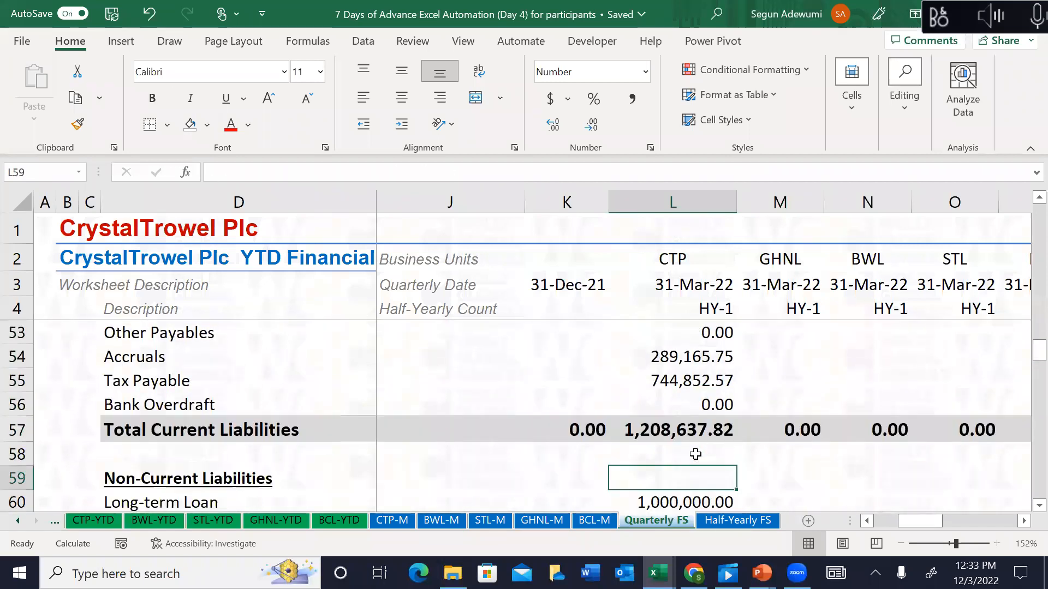
key("Up")
key("Up")
key("Up")
key("Up")
key("Up")
key("Up")
key("Up")
key("Up")
key("Down")
key("Down")
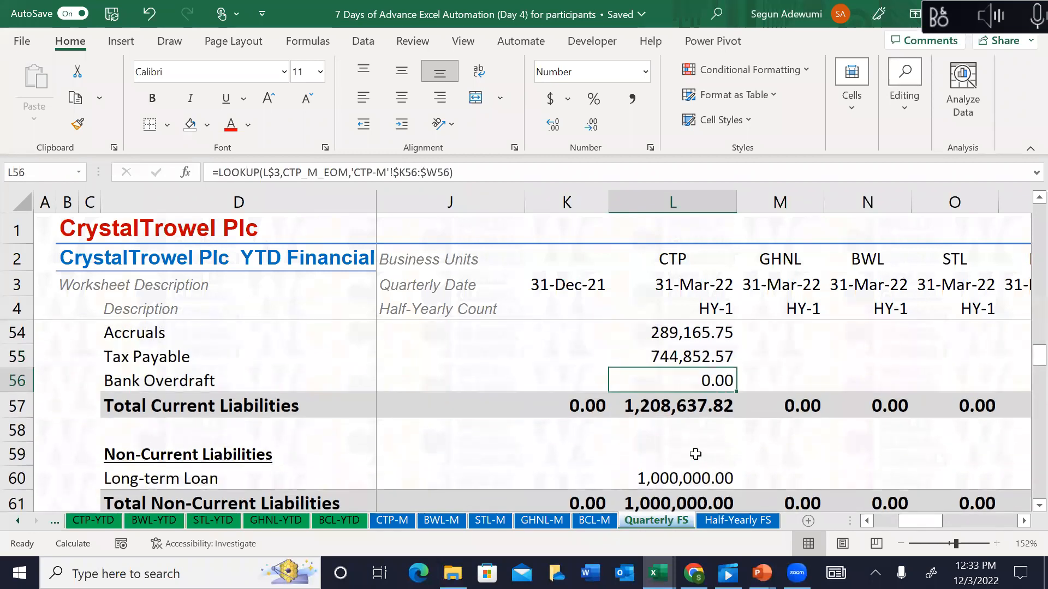
key("Down")
key("Down")
key("Down")
key("Down")
key("Down")
key("Down")
key("Up")
key("Up")
key("Up")
key("Up")
key("Up")
key("Up")
key("Up")
key("Up")
key("Up")
key("Up")
key("Up")
key("Up")
key("Up")
key("Up")
key("Up")
key("Up")
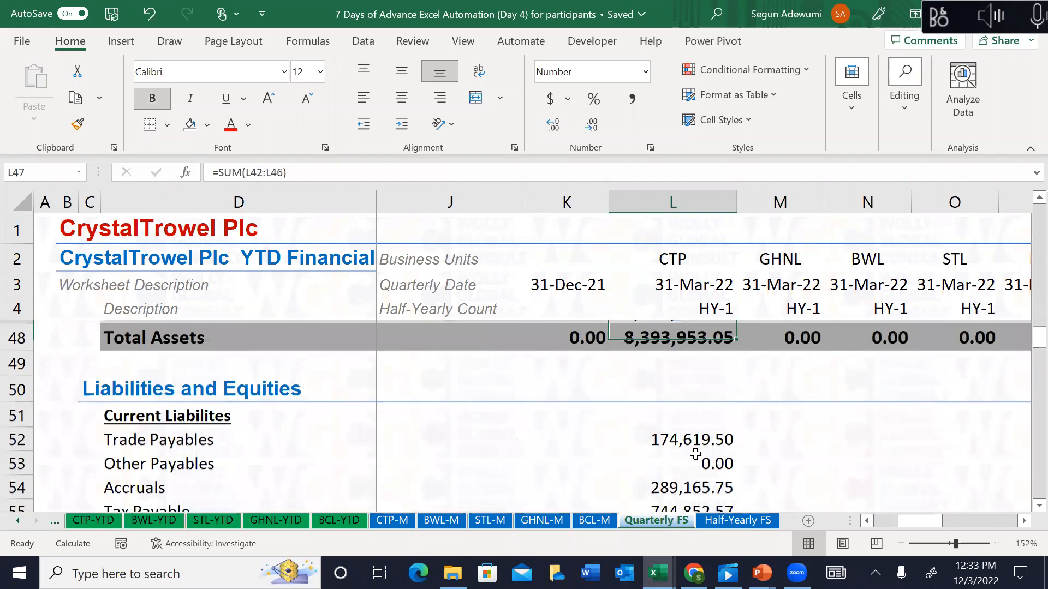
key("Down")
key("Down")
key("Down")
key("Down")
key("Down")
key("Down")
key("Down")
key("Down")
key("Down")
key("Down")
key("Down")
key("Down")
key("Down")
key("Down")
key("Down")
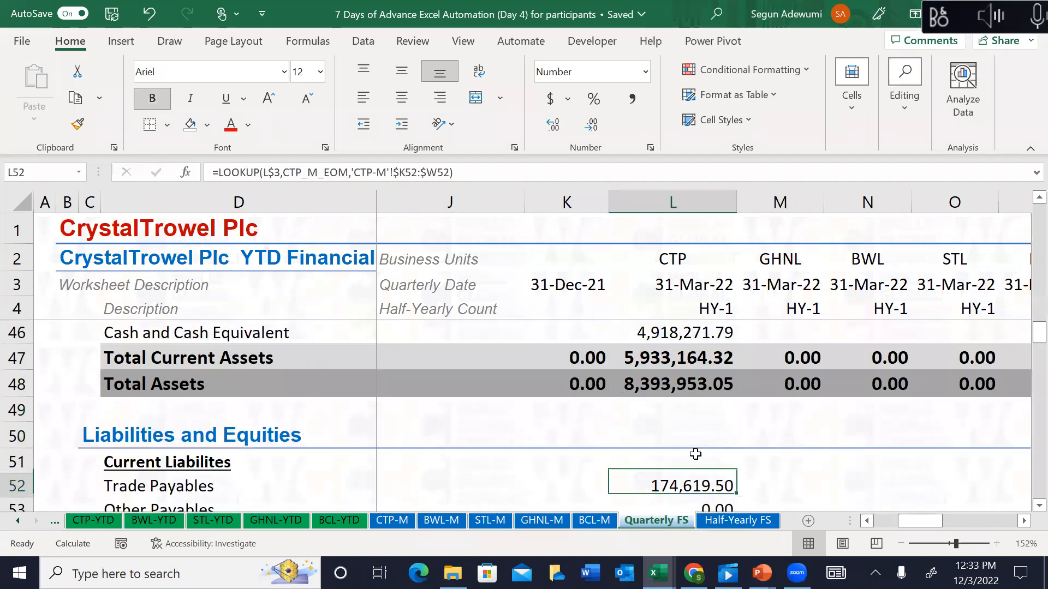
key("Down")
key("Down")
key("Down")
key("Down")
key("Down")
key("Down")
key("Down")
key("Down")
key("Down")
key("Down")
key("Down")
key("Down")
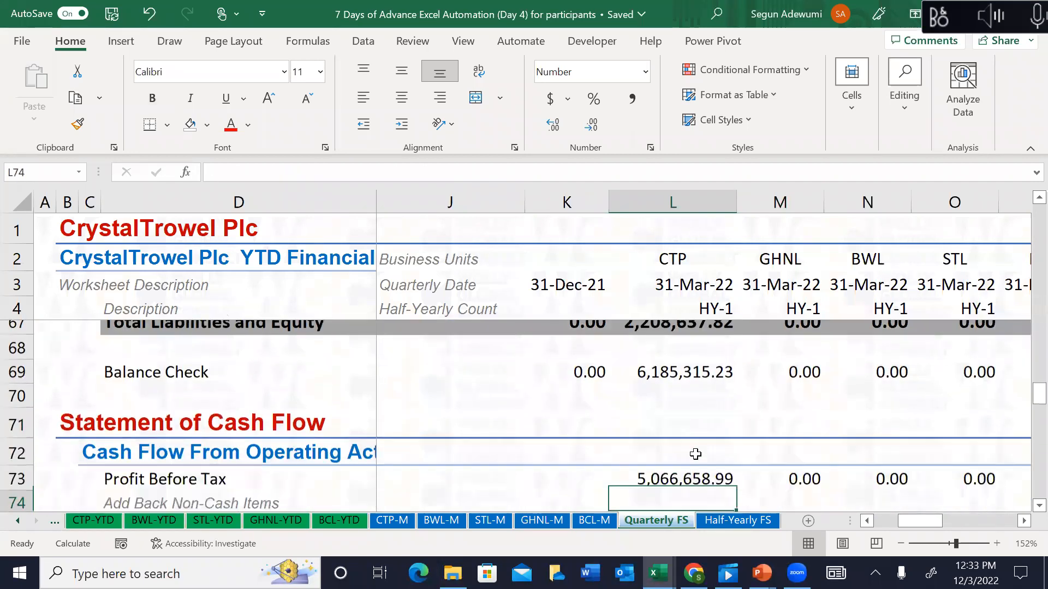
key("Up")
key("Up")
key("Up")
key("Up")
key("Up")
key("Up")
key("Up")
key("Up")
key("Up")
key("Up")
key("Down")
key("Down")
key("Down")
key("Down")
key("Down")
key("Up")
key("Up")
key("Up")
key("Up")
key("Up")
key("Up")
key("Up")
key("Down")
key("Down")
key("Down")
key("Down")
key("Down")
key("Down")
Step: Set L67 to =L57+L61+L66 so Total Liabilities and Equity is 8,393,953.05 and Balance Check 0.00
key("F2")
key("Escape")
type("=")
key("Up")
key("Up")
key("Up")
key("Up")
key("Up")
key("Up")
key("Up")
key("Up")
key("Up")
key("Up")
key("Up")
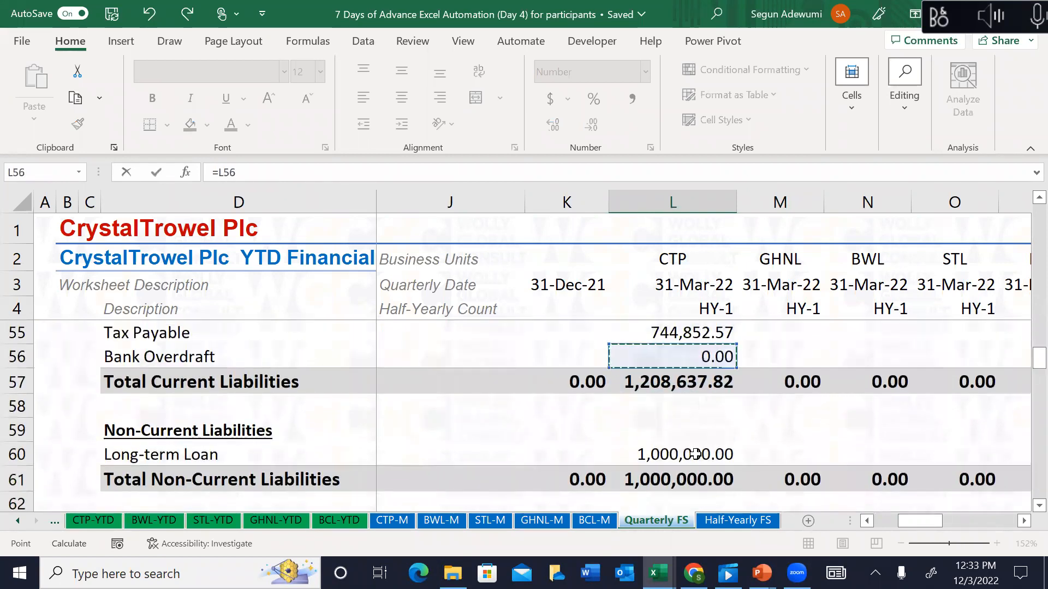
type("+")
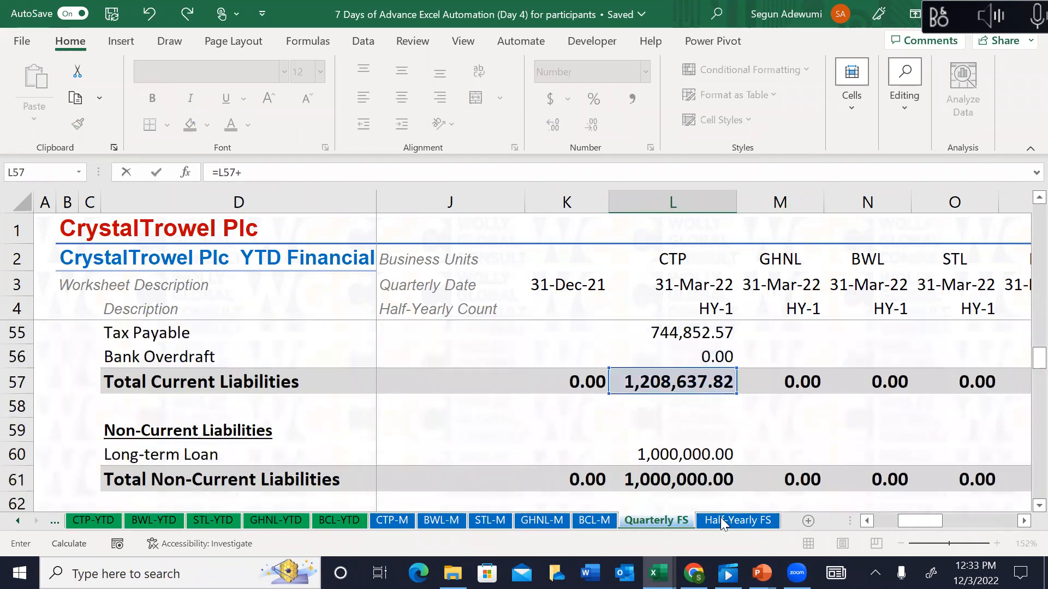
left_click(681, 479)
type("+")
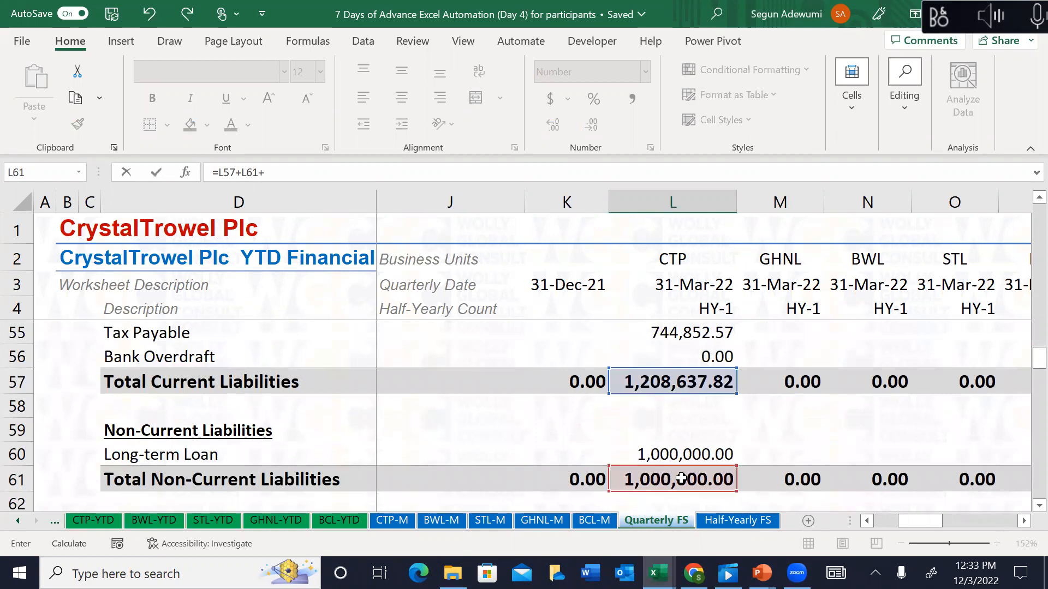
left_click(685, 496)
key("Down")
key("Down")
key("Down")
key("Down")
key("Down")
key("Down")
key("Down")
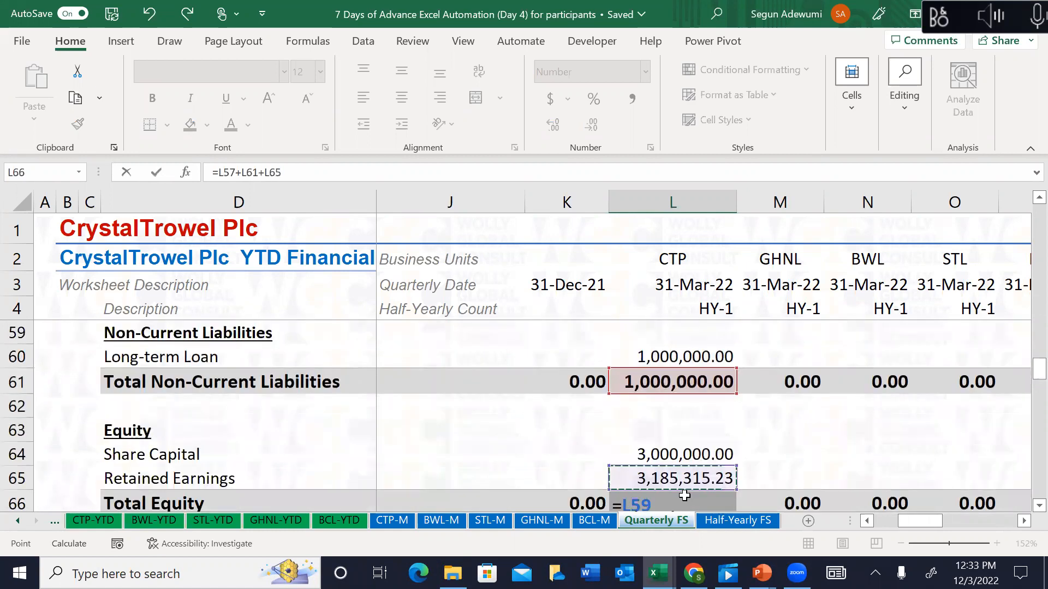
key("Up")
key("Up")
key("Up")
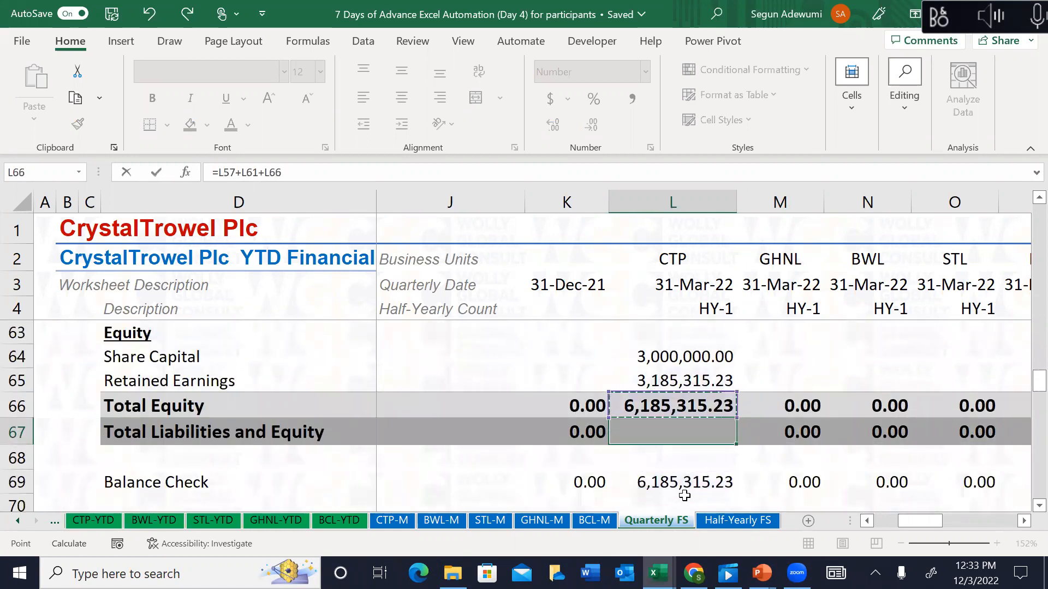
key("Return")
key("Up")
key("Down")
key("Down")
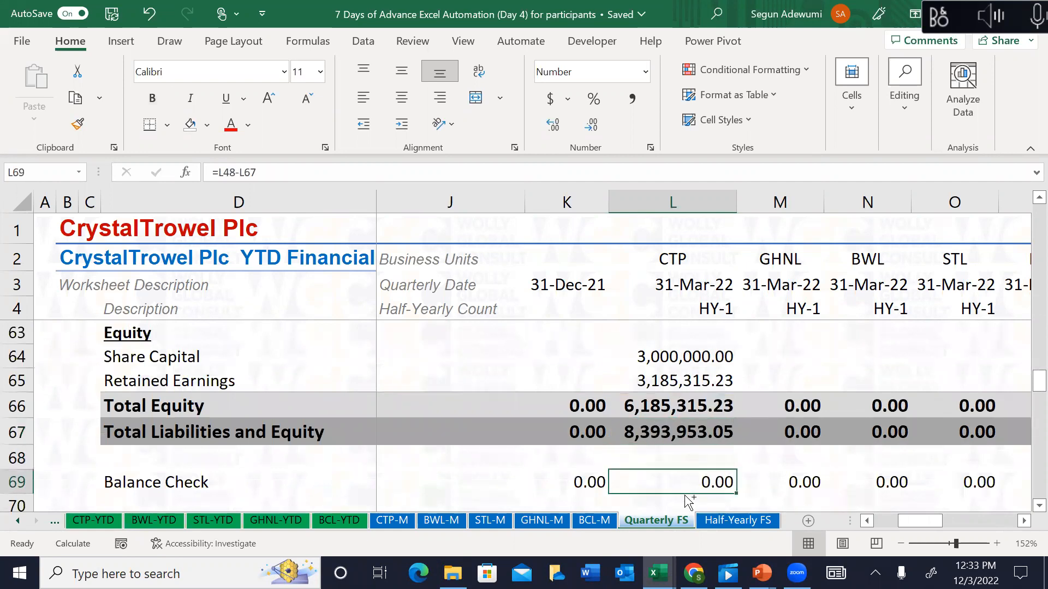
Step: Scan the Balance Check row, then return to CTP's Property, Plant and Equipment cell L36
key("ctrl+shift+Right")
key("Left")
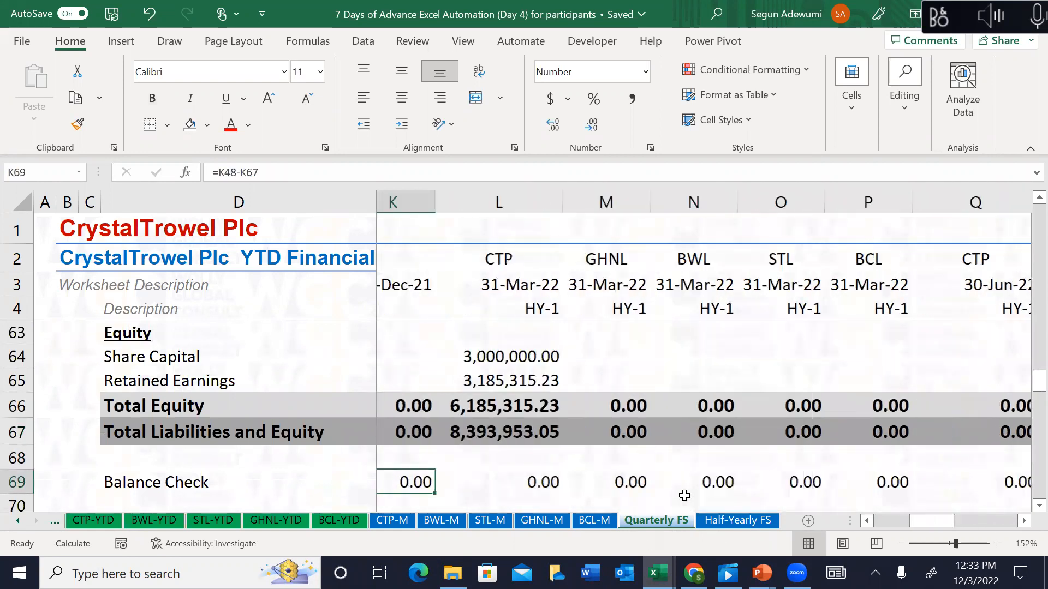
key("Left")
key("Left")
key("Right")
key("Right")
key("Right")
key("Right")
key("Up")
key("Up")
key("Up")
key("Up")
key("Up")
key("Up")
key("Up")
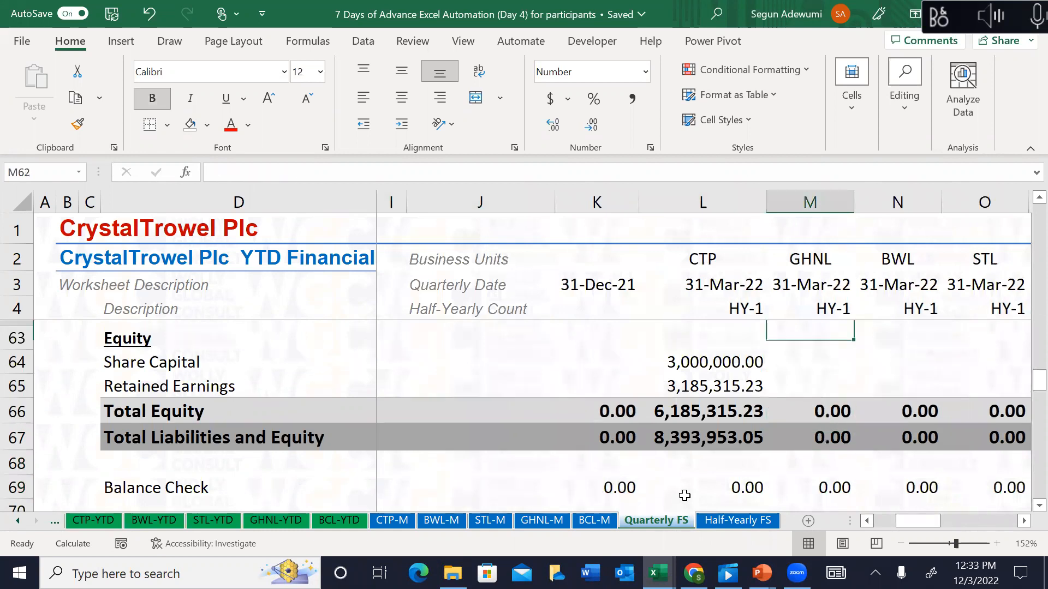
key("Up")
key("Up")
key("Up")
key("Up")
key("Up")
key("Up")
key("Up")
key("Up")
key("Up")
key("Up")
key("Up")
key("Up")
key("Up")
key("Up")
key("Up")
key("Up")
key("Up")
key("Up")
key("Up")
key("Left")
key("Up")
key("Up")
key("Up")
key("Up")
key("Up")
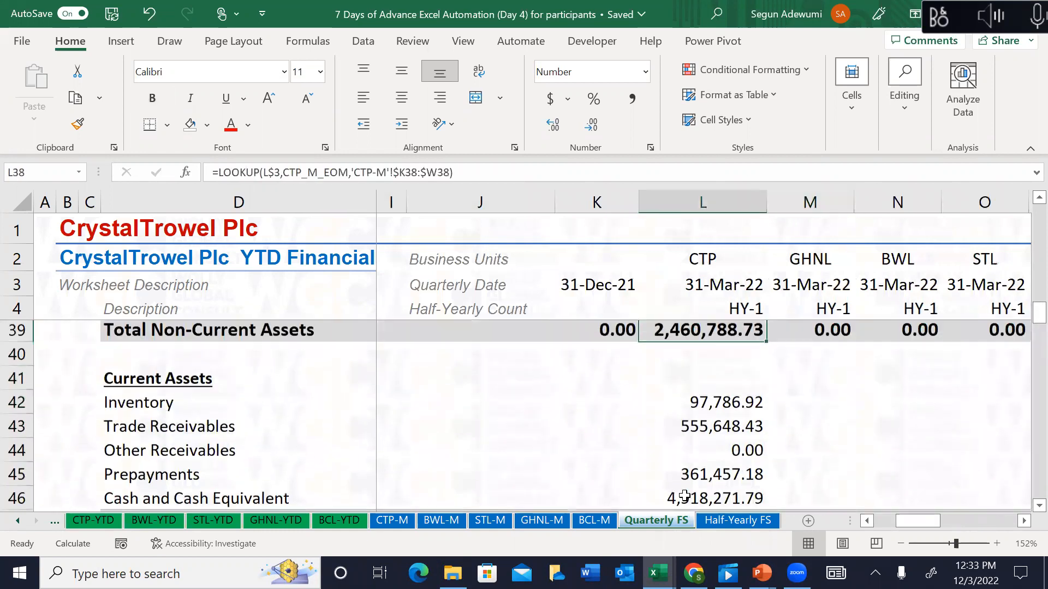
key("Up")
key("Up")
key("Up")
key("Up")
key("Up")
key("Down")
key("Down")
key("Down")
key("Down")
key("Up")
Step: Copy L36:L69 and paste it into the 30-Jun-22, 30-Sep-22 and 31-Dec-22 CTP columns
left_click_drag(685, 495, 685, 495)
key("ctrl+c")
key("Right")
key("Right")
key("Right")
key("Right")
key("Right")
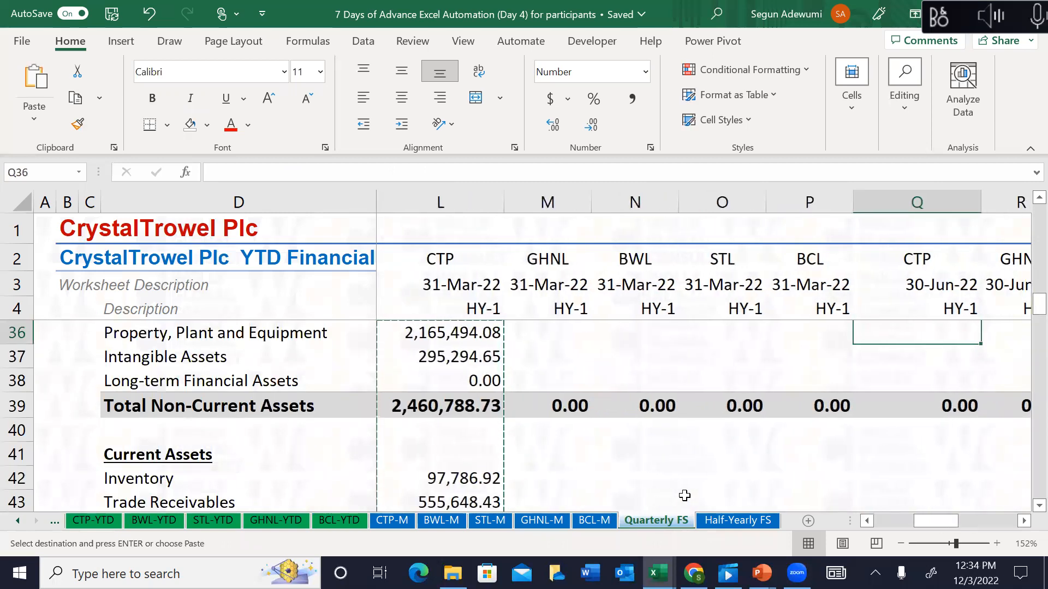
key("ctrl+v")
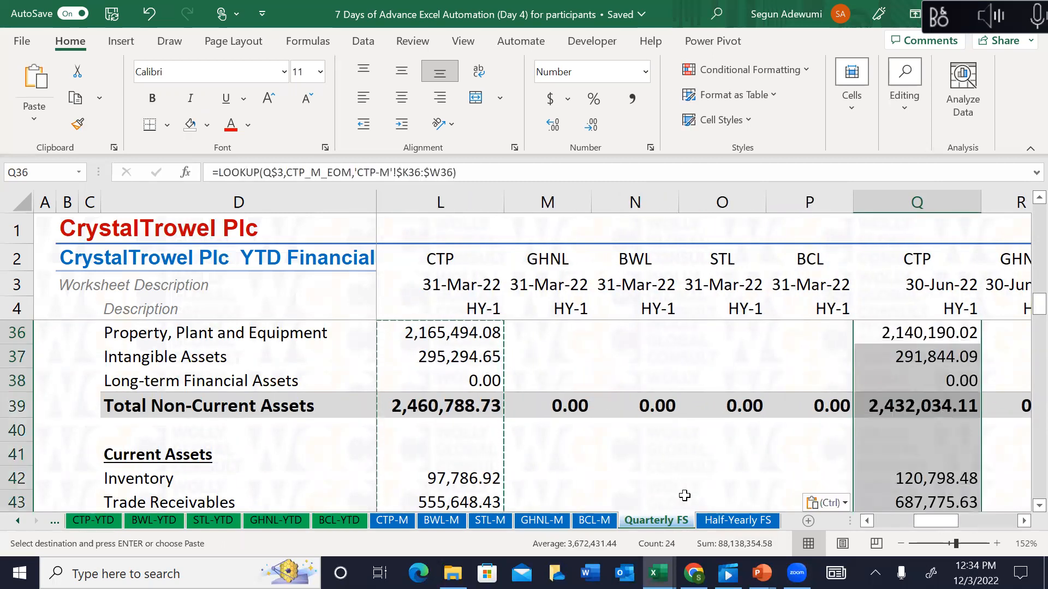
key("Right")
key("Right")
key("Right")
key("Right")
key("Right")
key("Right")
key("Right")
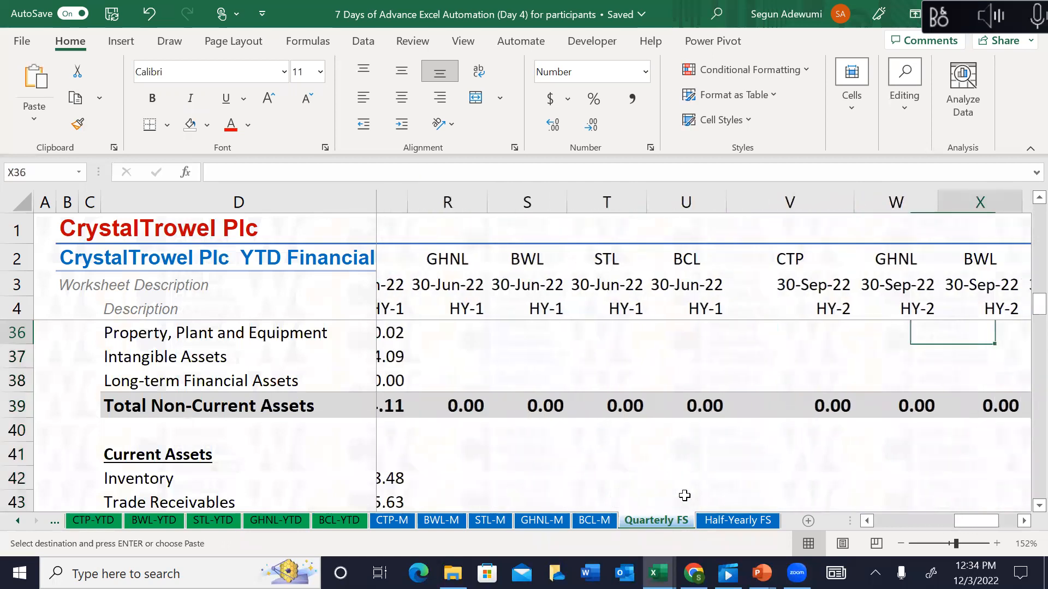
key("Left")
key("Left")
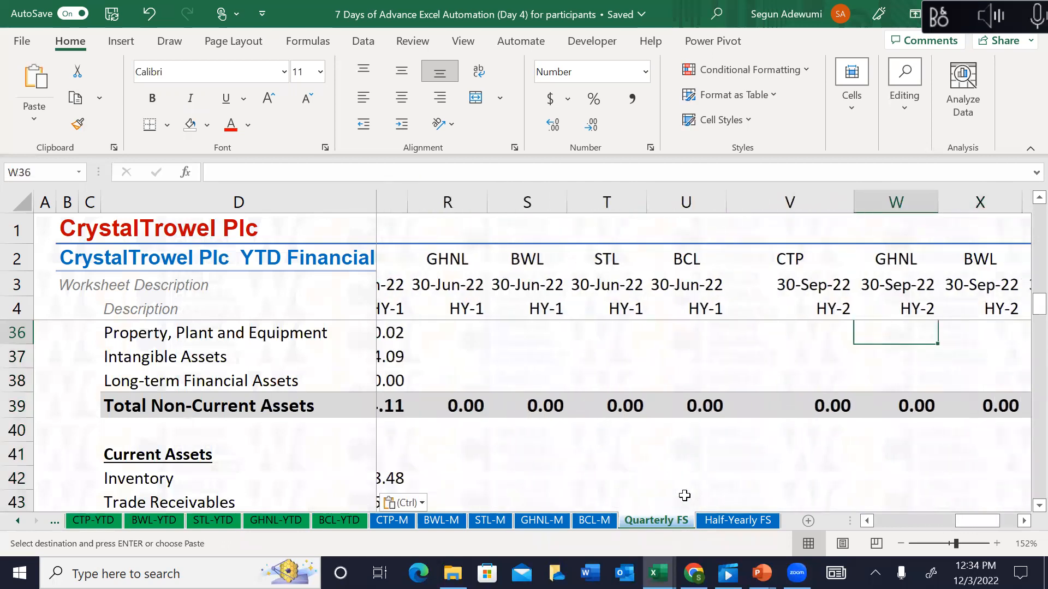
key("ctrl+v")
key("Right")
key("Right")
key("Right")
key("Right")
key("Right")
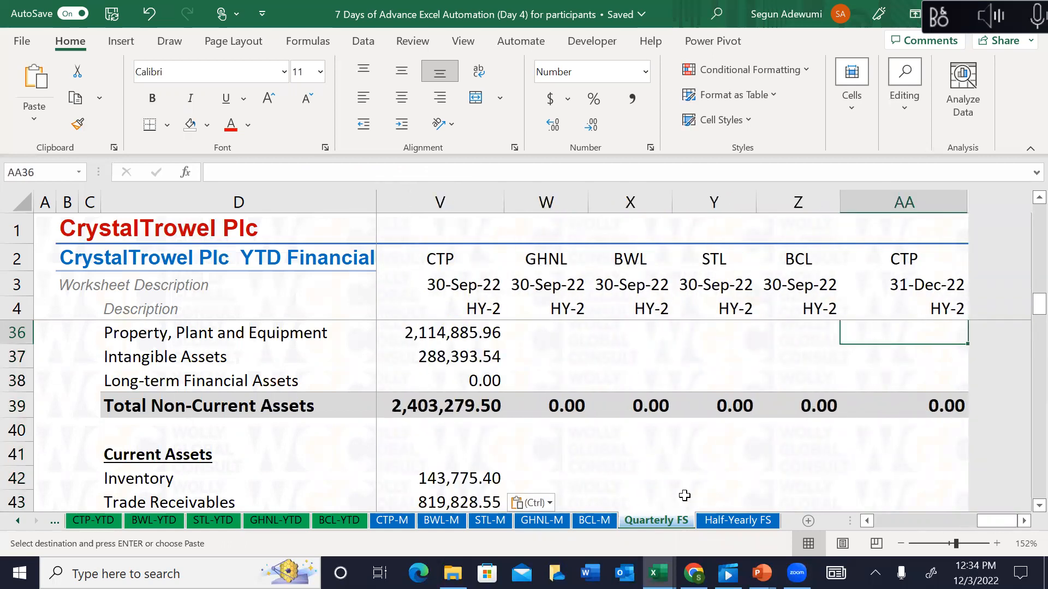
key("Return")
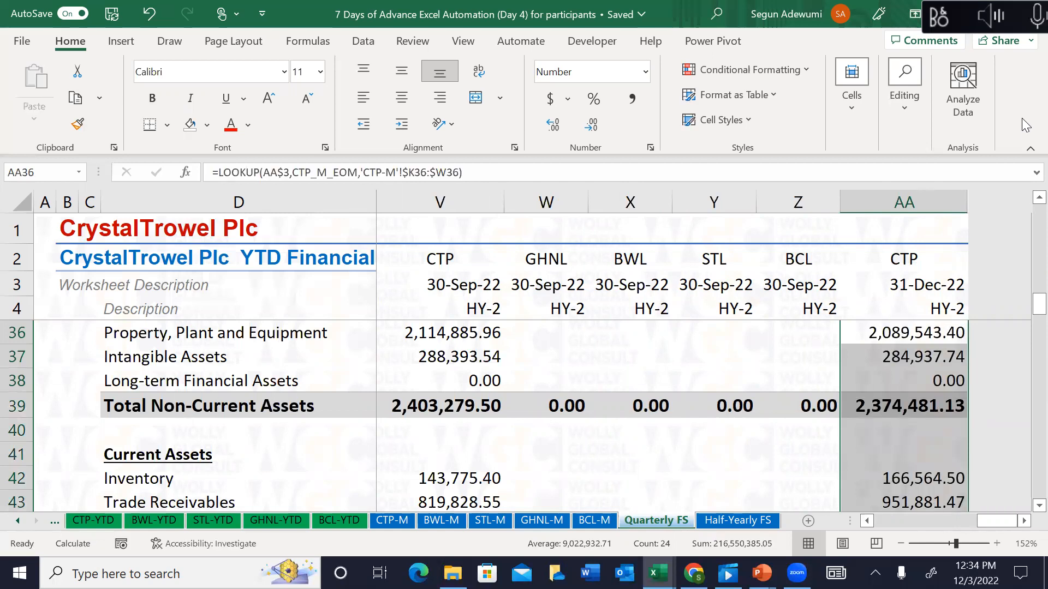
left_click(927, 200)
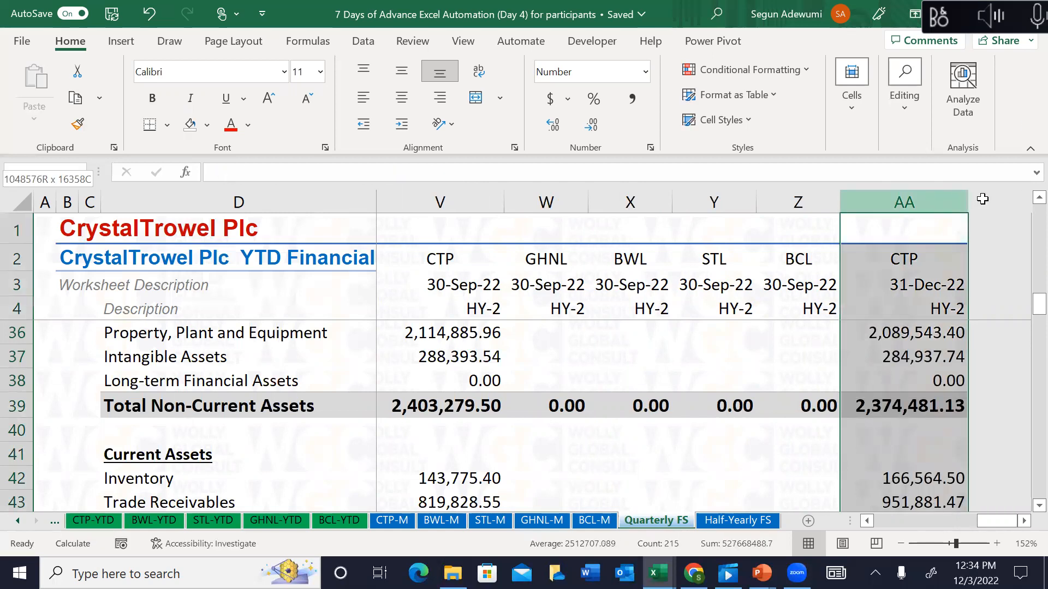
left_click(820, 189)
left_click_drag(819, 189, 1005, 197)
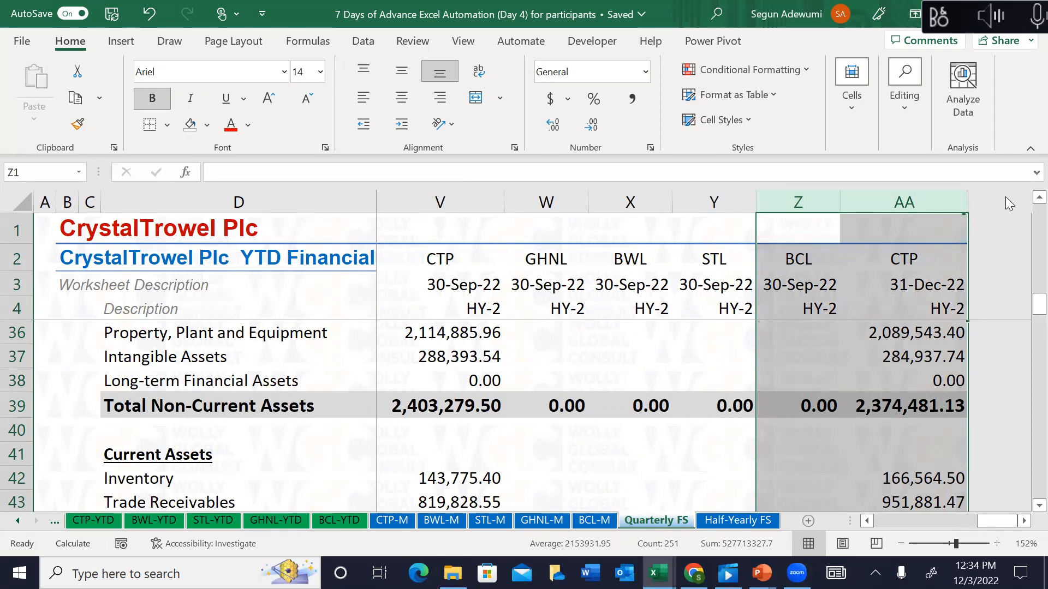
right_click(936, 197)
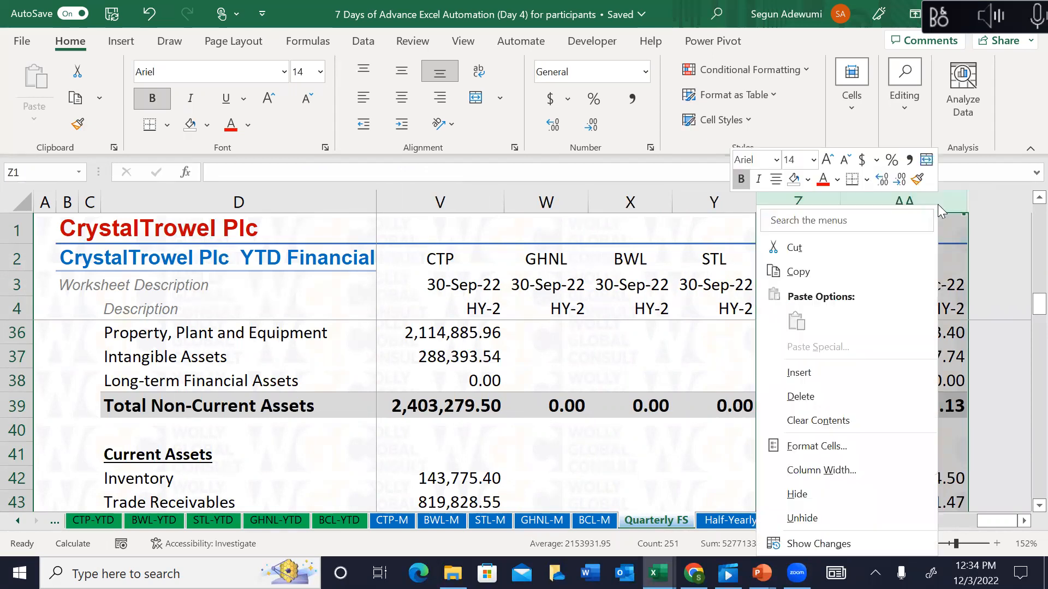
left_click(814, 516)
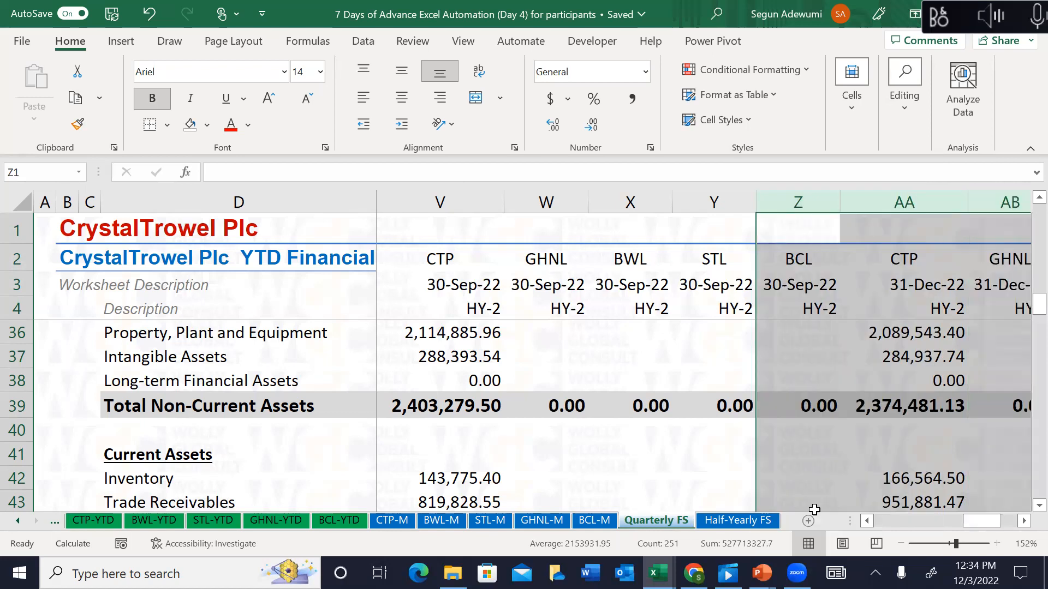
left_click(872, 312)
key("Right")
key("Right")
key("Right")
key("Right")
key("Right")
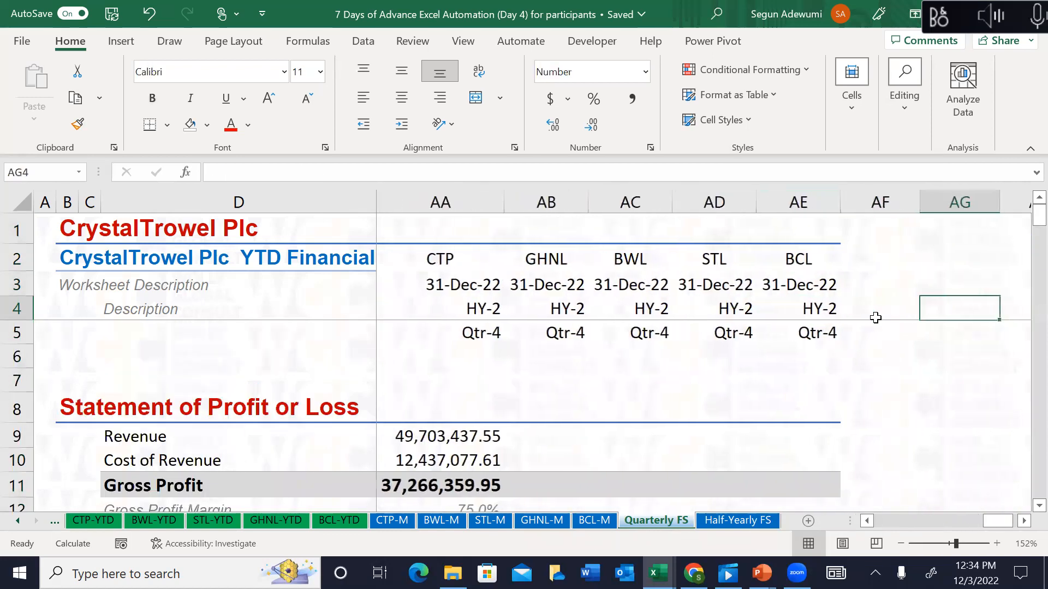
key("Left")
key("Left")
key("Left")
key("Left")
key("Down")
key("Down")
key("Down")
key("Down")
key("Down")
key("Down")
key("Down")
key("Down")
key("Down")
key("Down")
key("Down")
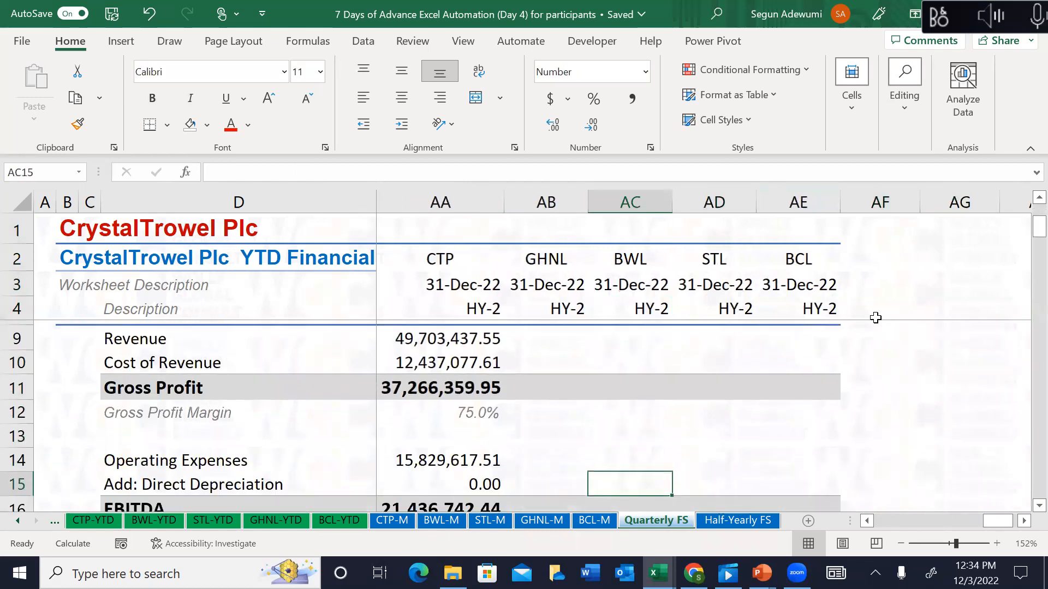
key("Left")
key("Left")
key("Left")
key("Left")
key("Left")
key("Left")
key("Left")
key("Left")
key("Left")
key("Left")
key("Left")
key("Left")
key("Left")
key("Left")
key("Left")
key("Left")
key("Left")
key("Left")
key("Left")
key("Left")
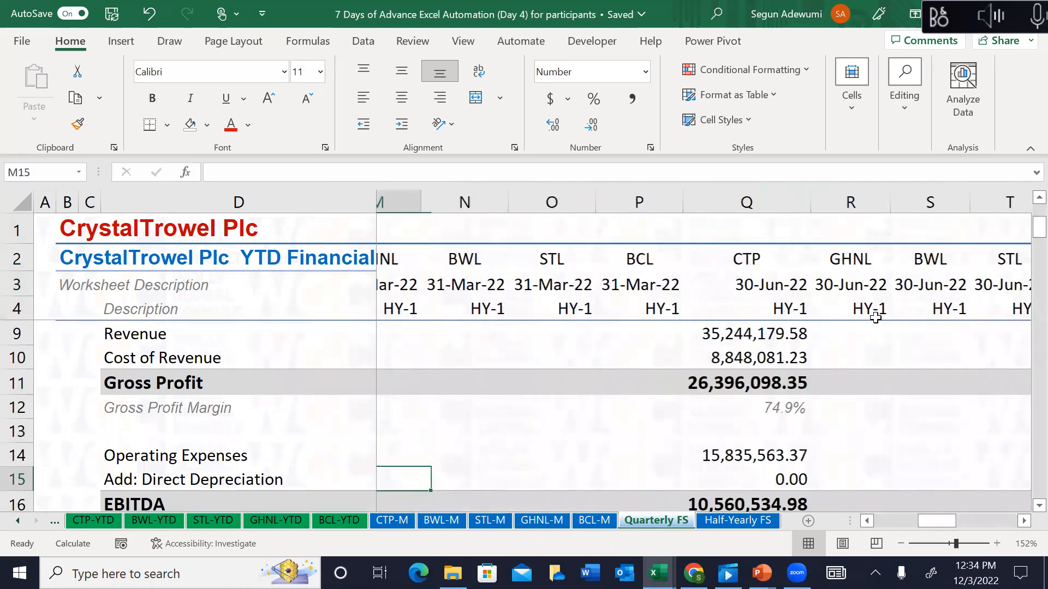
key("Right")
key("Right")
key("Right")
key("Right")
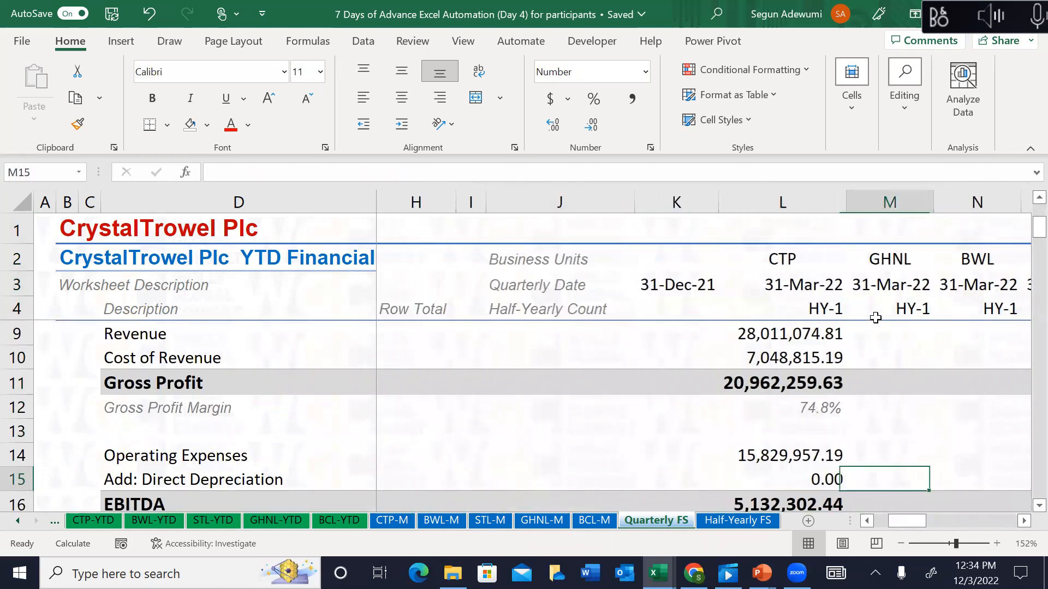
key("Right")
key("Down")
key("Down")
key("Down")
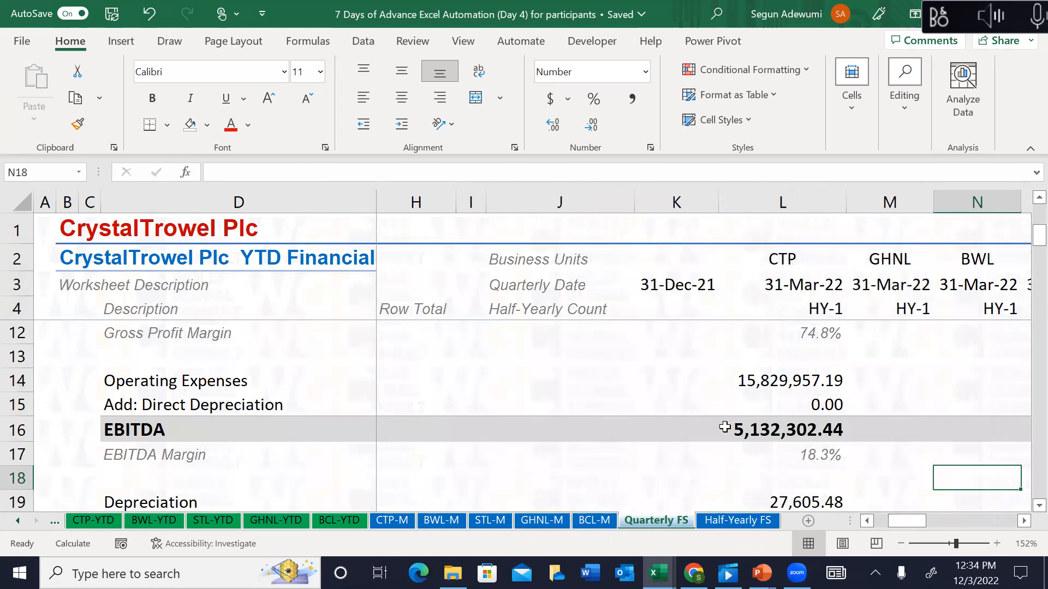
left_click(773, 420)
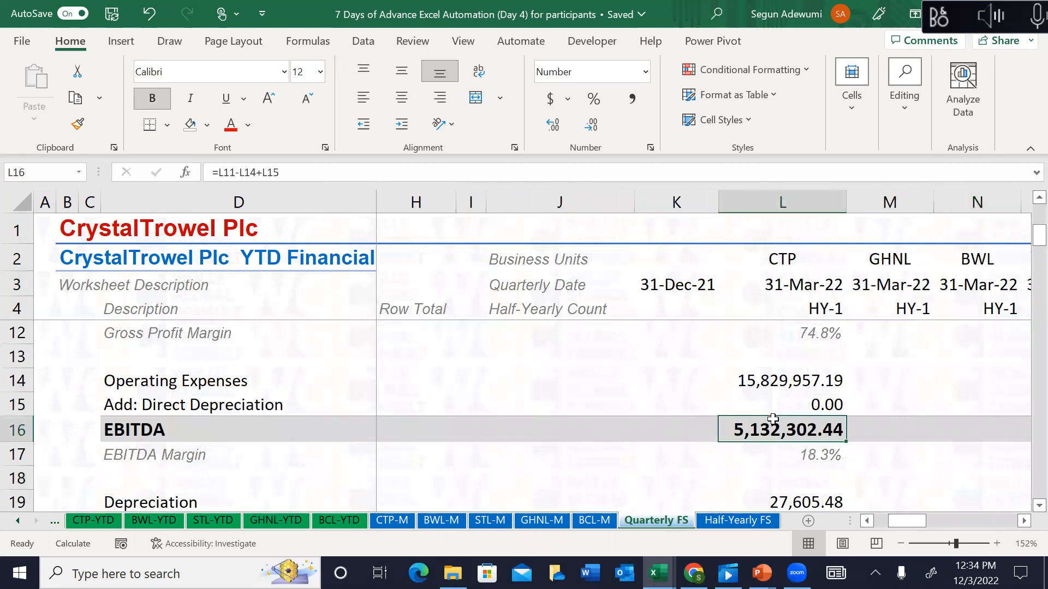
left_click(791, 330)
key("Up")
key("Up")
key("Up")
key("Up")
key("Up")
key("Up")
key("Up")
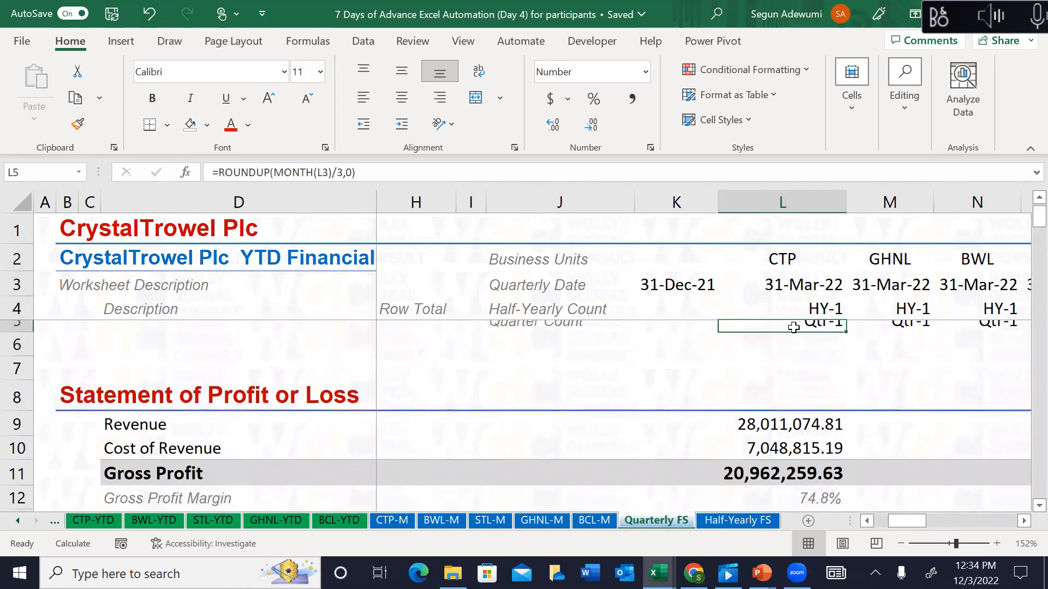
key("Down")
key("Down")
key("Down")
key("Down")
key("Down")
key("Down")
key("Down")
key("Down")
key("Down")
key("Down")
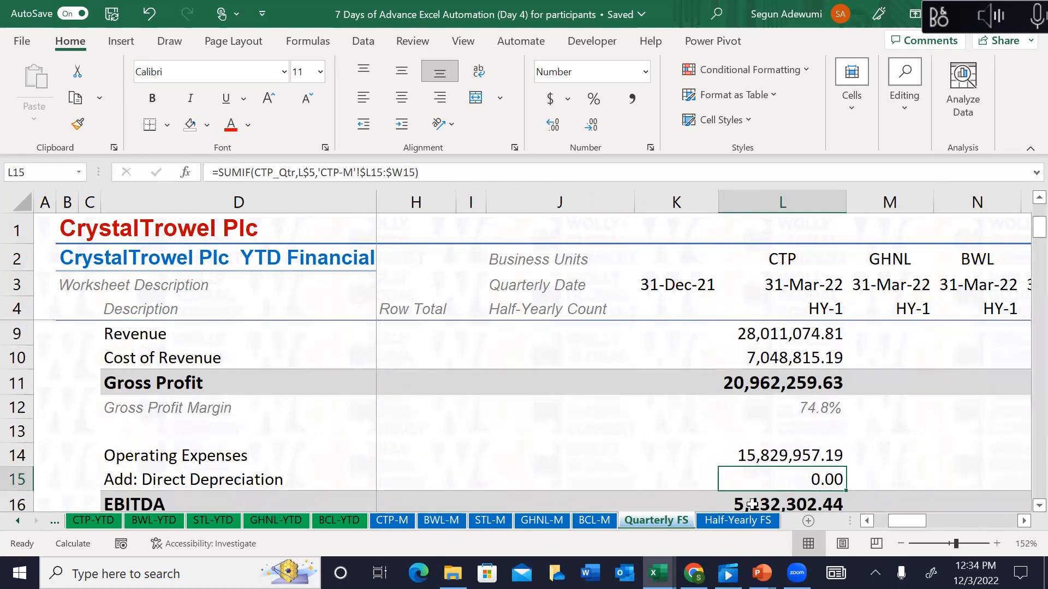
Step: Inspect the half-year count formula in Half-Yearly FS M4, then the quarter labels and revenue on CTP-M
left_click(756, 522)
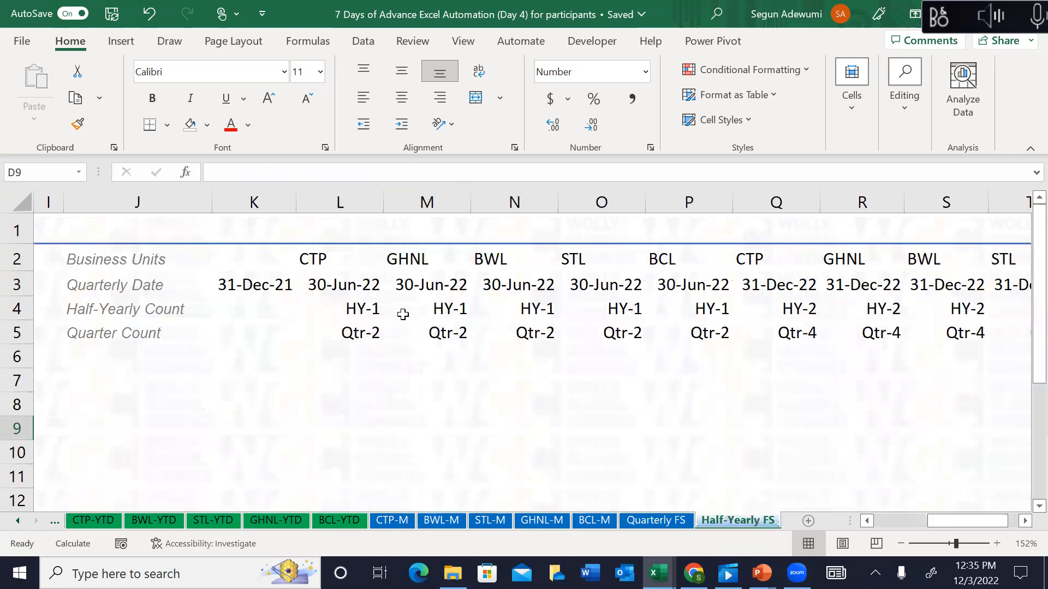
left_click(461, 309)
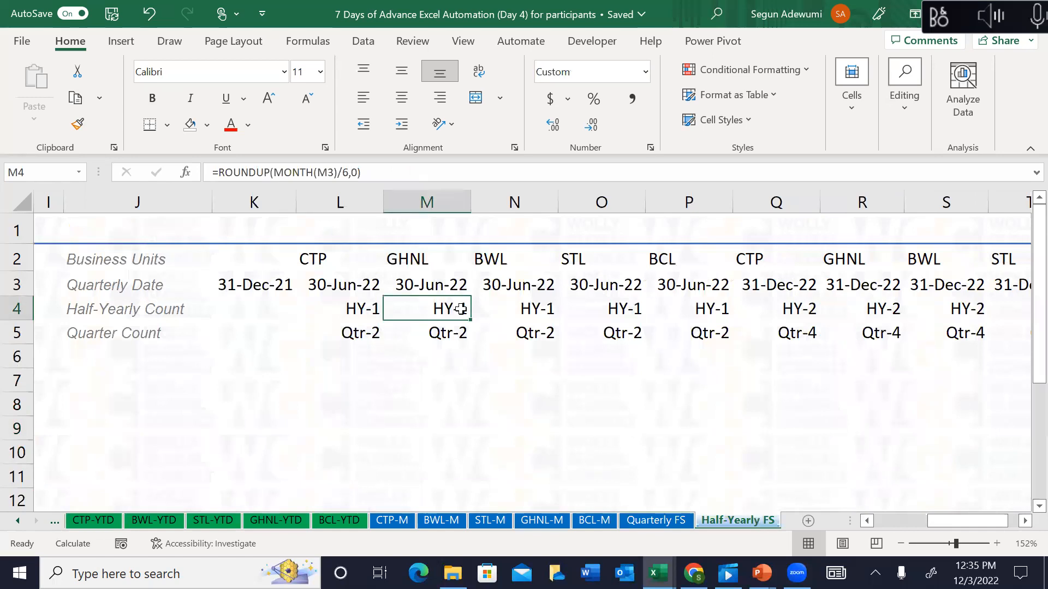
left_click(402, 518)
left_click(410, 301)
key("Up")
key("Up")
key("Up")
key("Up")
key("Up")
key("Up")
key("Up")
key("Up")
key("Up")
key("Up")
key("Up")
key("Up")
key("Up")
key("Up")
key("Up")
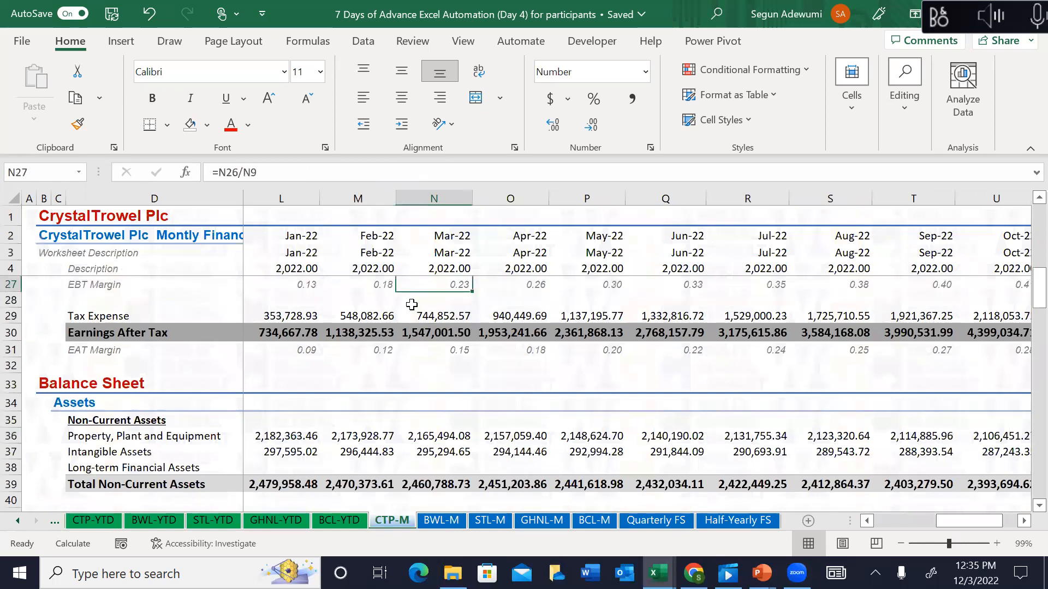
key("Up")
key("Up")
key("Up")
key("Up")
key("Up")
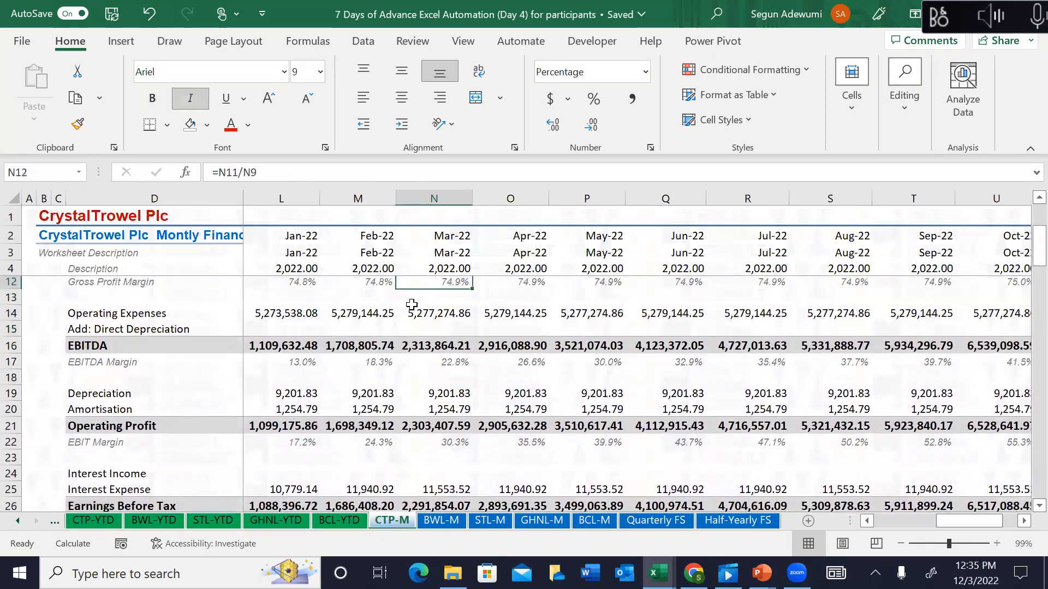
key("Up")
key("Up")
key("Up")
key("Up")
key("Up")
key("Up")
key("Up")
key("Up")
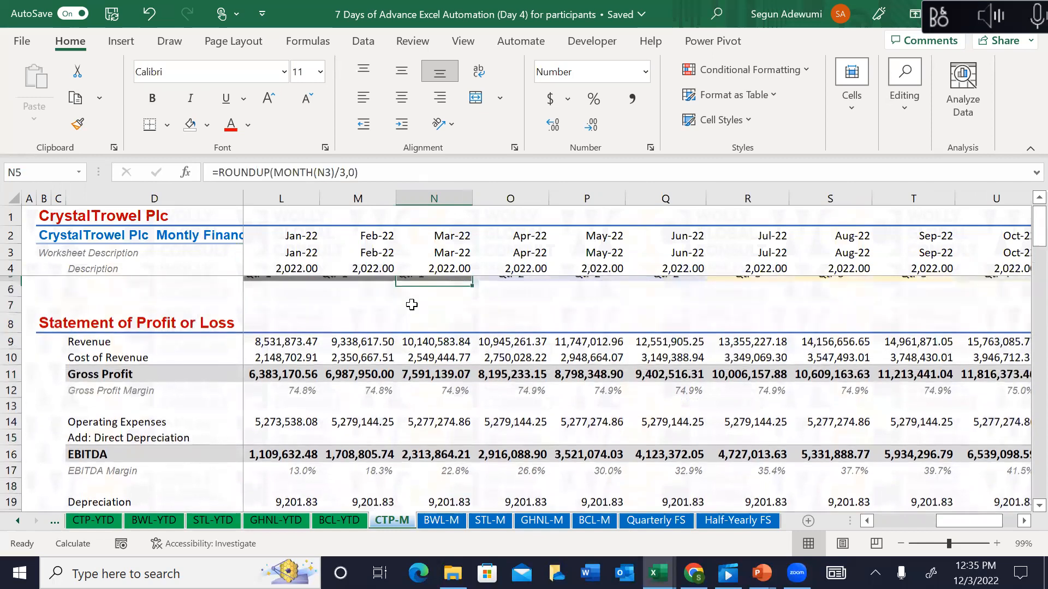
key("Down")
key("Down")
key("Down")
key("Down")
key("Down")
key("Down")
key("Down")
key("Down")
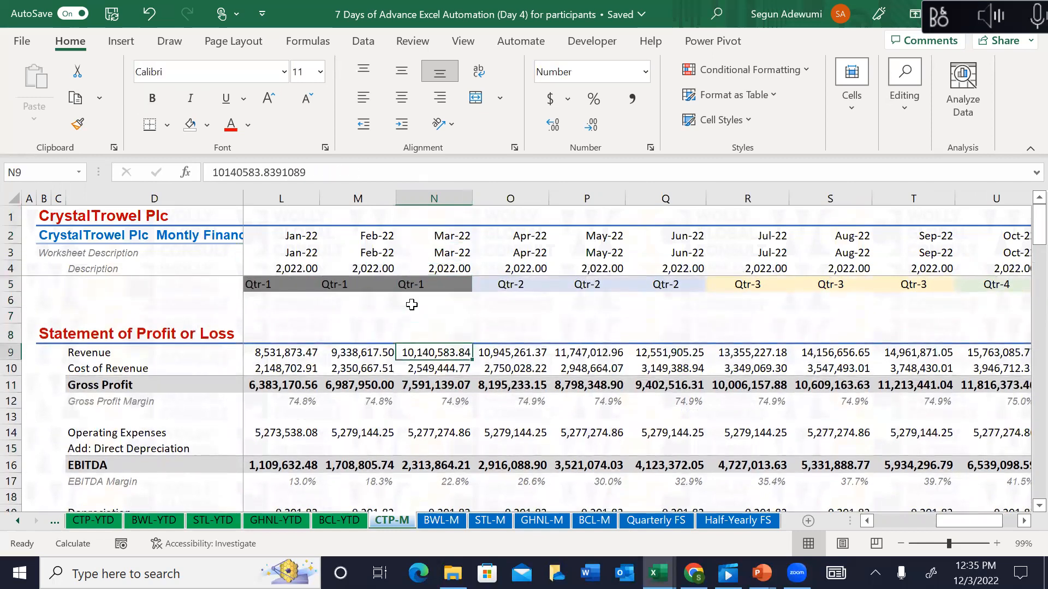
key("Left")
key("Left")
key("Left")
key("Left")
key("Left")
key("Left")
key("Left")
key("Left")
key("Left")
key("Left")
key("Right")
key("Right")
key("Right")
key("Right")
key("Right")
key("Right")
key("Right")
key("Right")
key("Right")
key("Right")
key("Up")
key("Up")
key("Up")
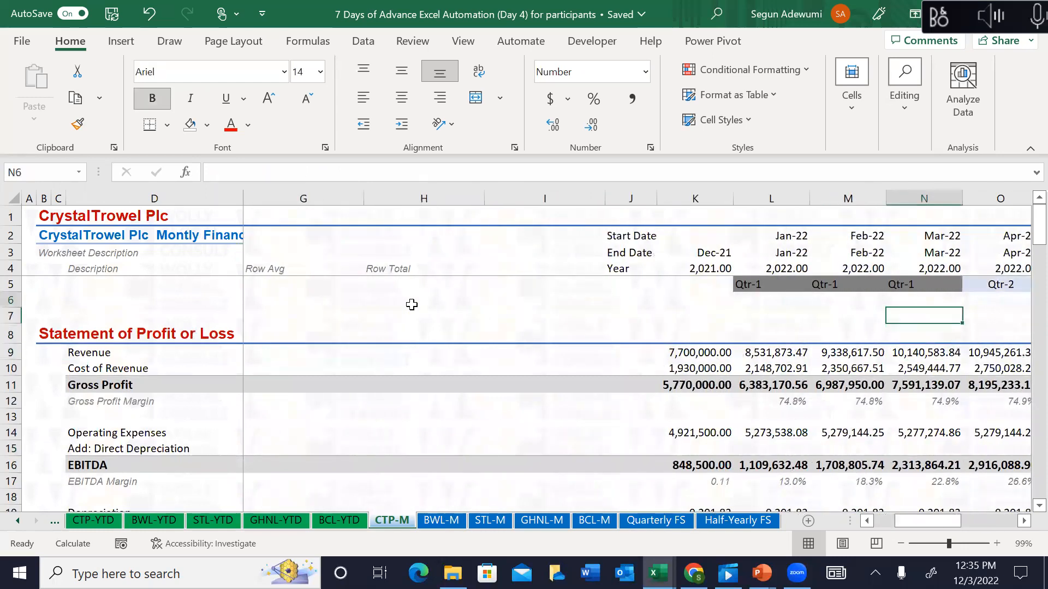
key("Left")
key("Left")
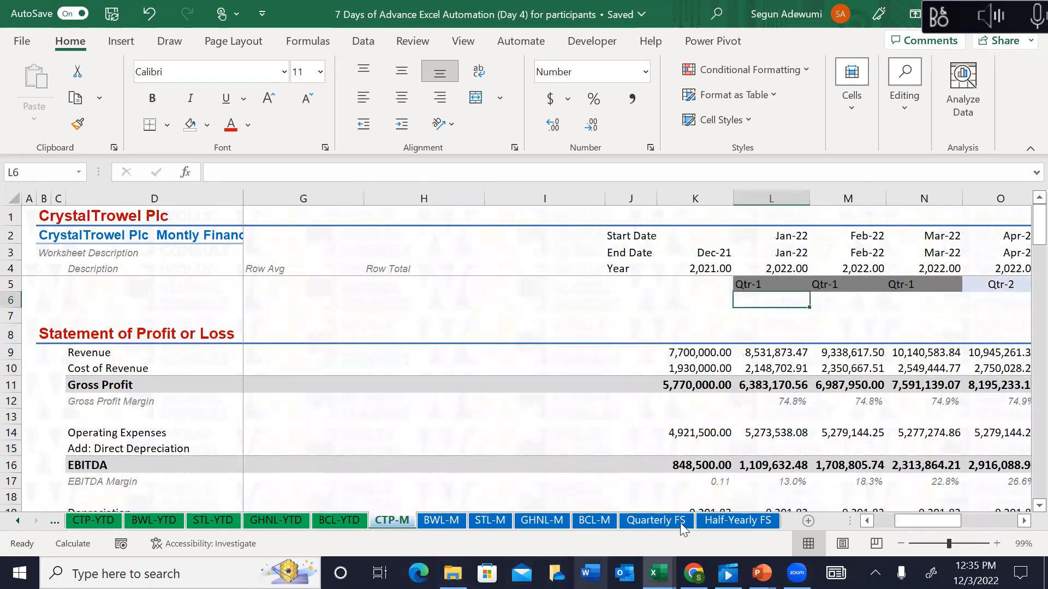
Step: Check the half-year count row L4:U4, then view CTP-YTD at row 6 in column L
left_click(718, 519)
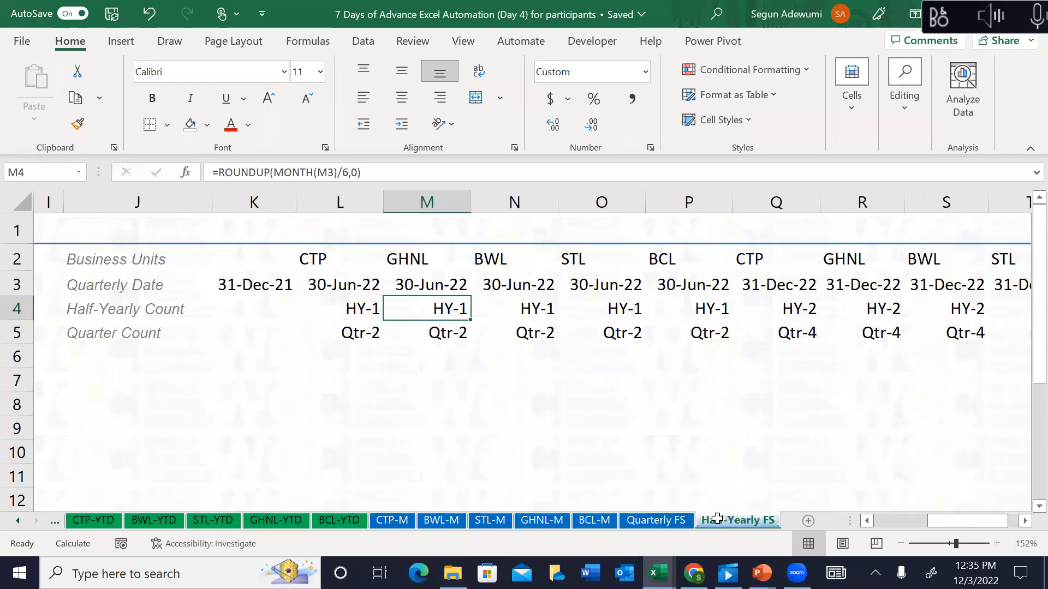
left_click(363, 312)
key("ctrl+shift+Right")
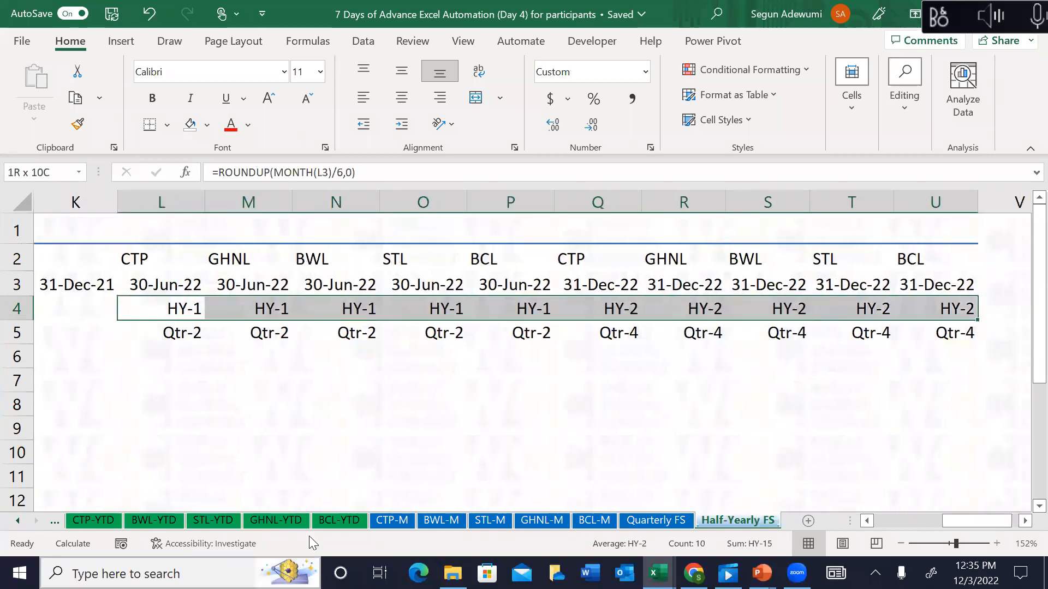
left_click(93, 520)
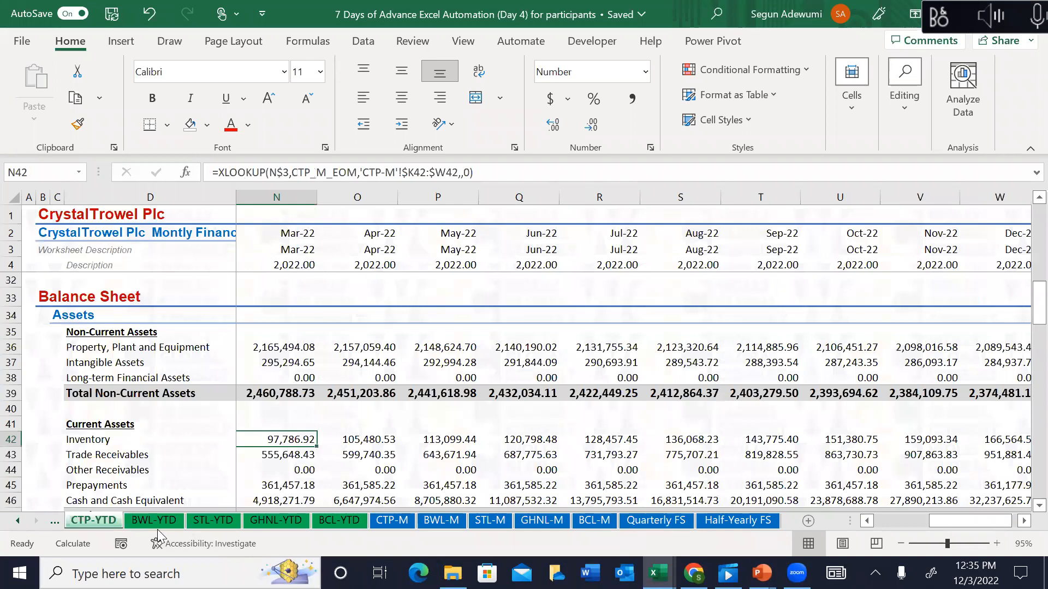
left_click(278, 312)
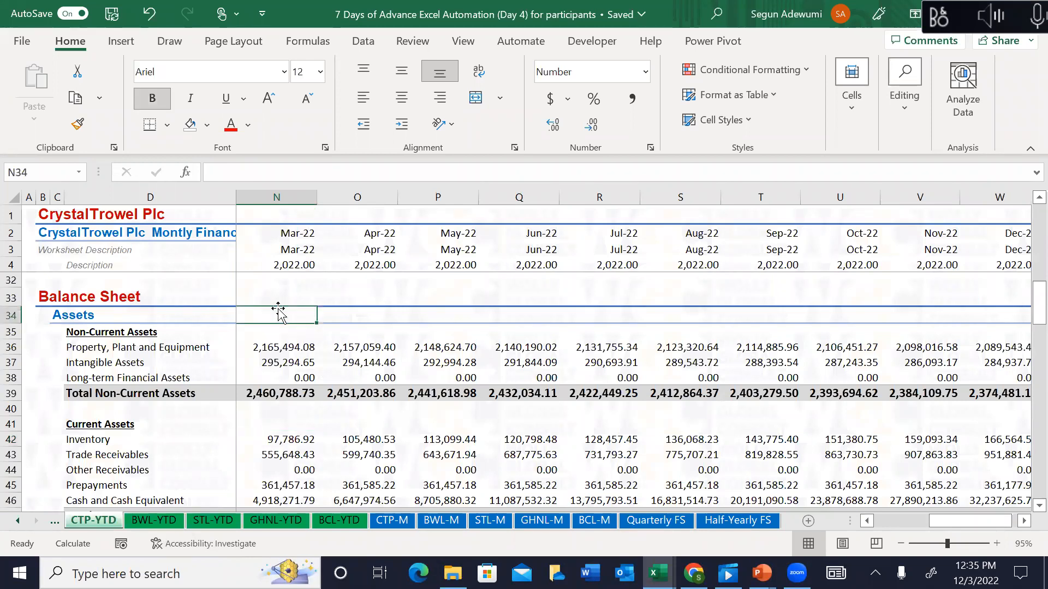
key("Left")
key("Left")
key("Left")
key("Left")
key("Left")
key("Right")
key("Right")
key("Right")
key("Up")
key("Up")
key("Up")
key("Up")
key("Up")
key("Up")
key("Up")
key("Up")
key("Up")
key("Up")
key("Up")
key("Up")
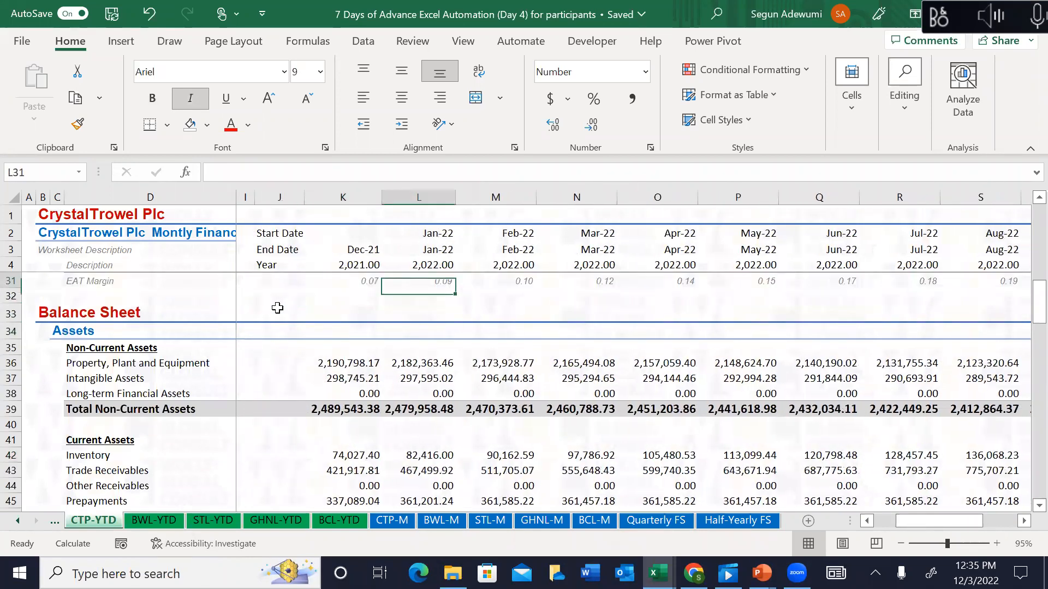
key("Up")
key("Up")
key("Up")
key("Up")
key("Up")
key("Up")
key("Up")
key("Up")
key("Up")
key("Up")
key("Up")
key("Up")
key("Up")
key("Up")
key("Up")
key("Up")
key("Up")
key("Up")
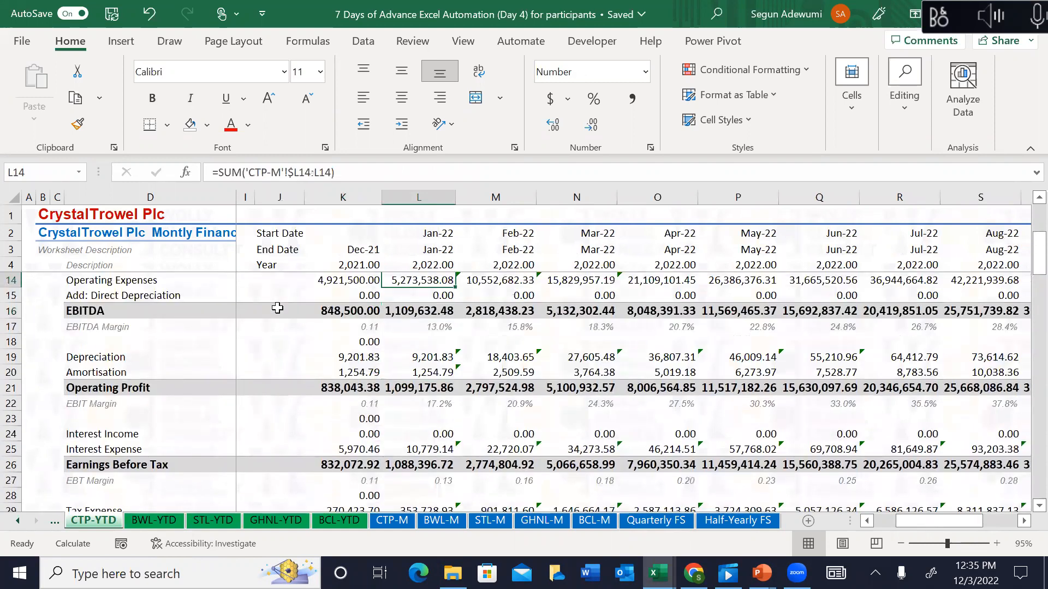
key("Up")
key("Up")
key("Up")
key("Down")
key("Down")
key("Down")
key("Down")
key("Down")
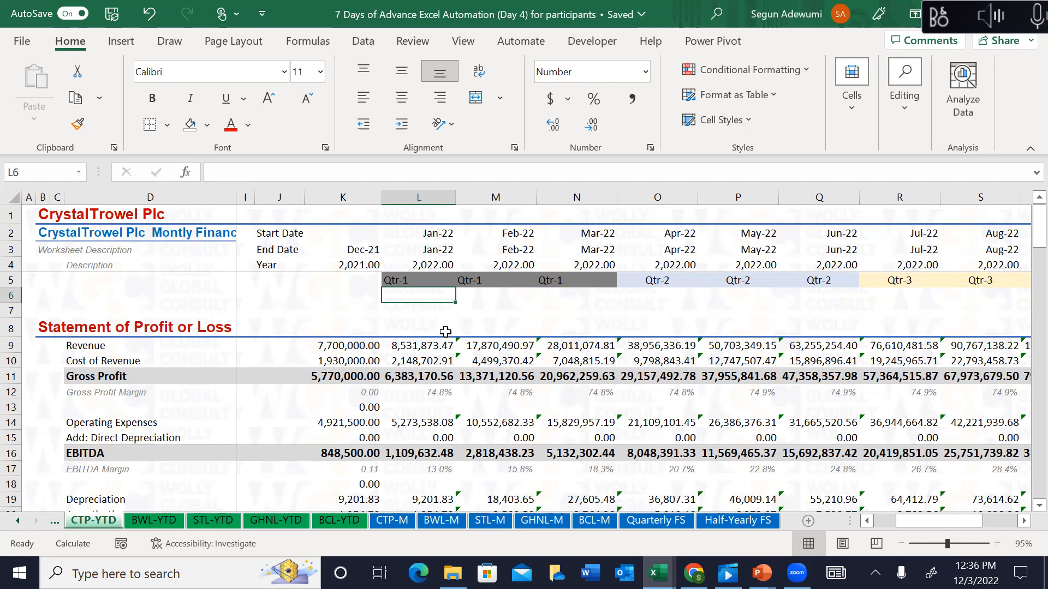
Step: Enter =ROUNDUP(MONTH(L3)/2,0) in L6 on the CTP-YTD sheet
key("Up")
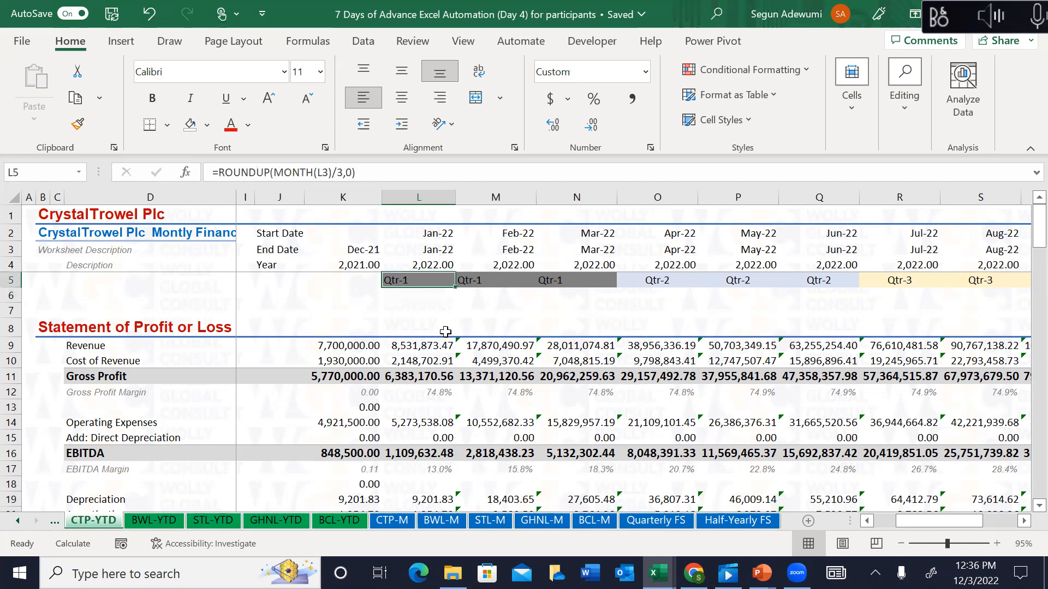
key("Down")
type("=")
key("Up")
key("Up")
key("Up")
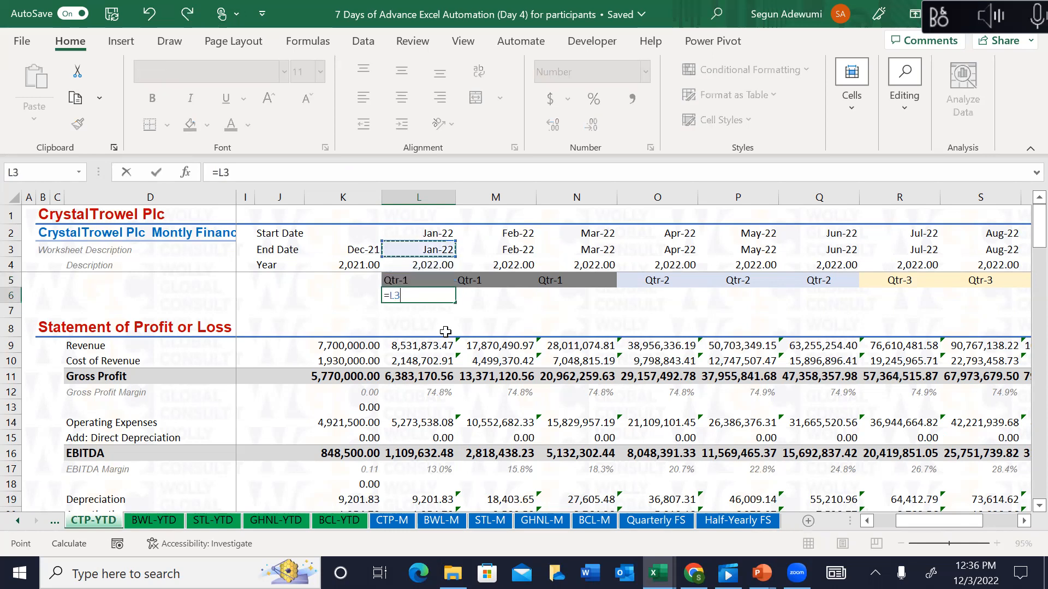
key("BackSpace")
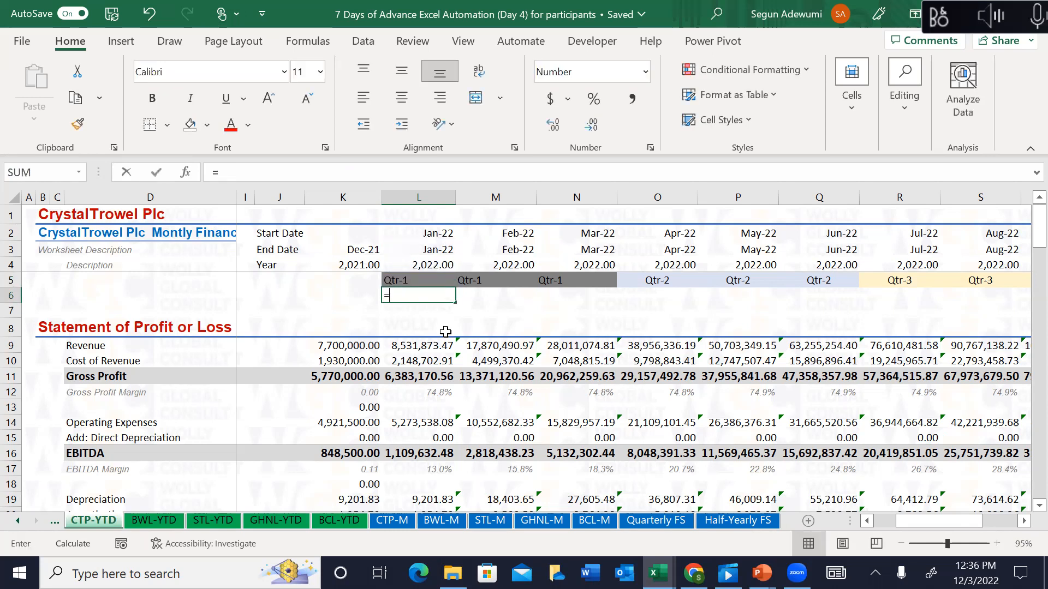
type("roundup")
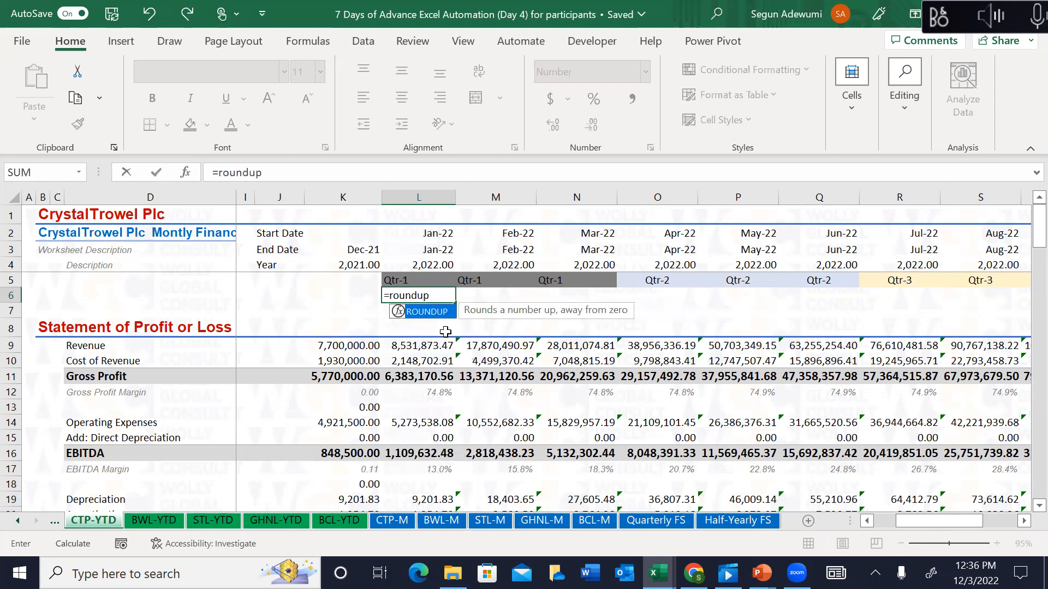
key("Tab")
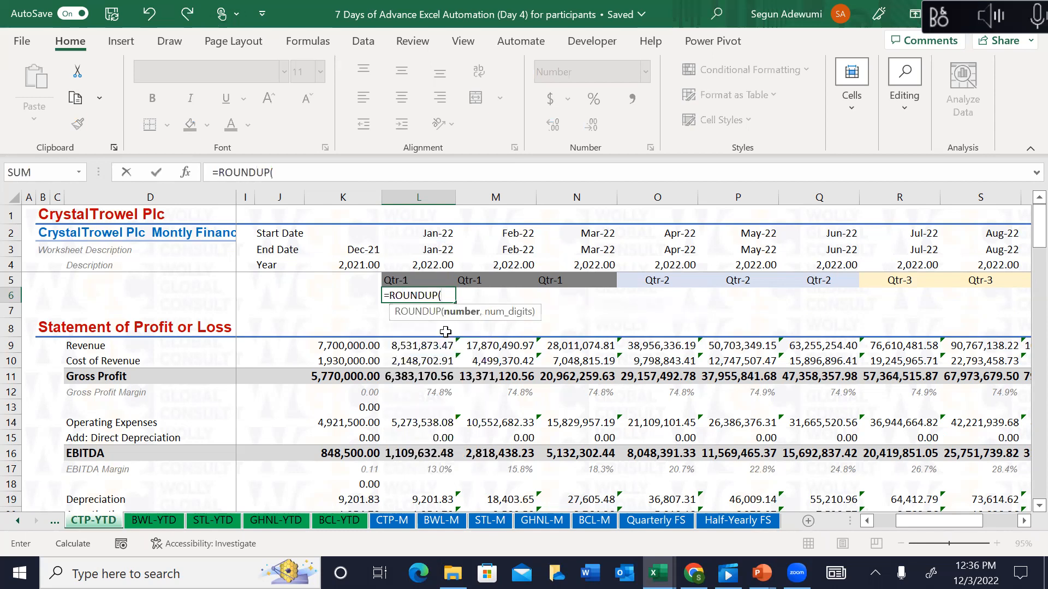
type("mont")
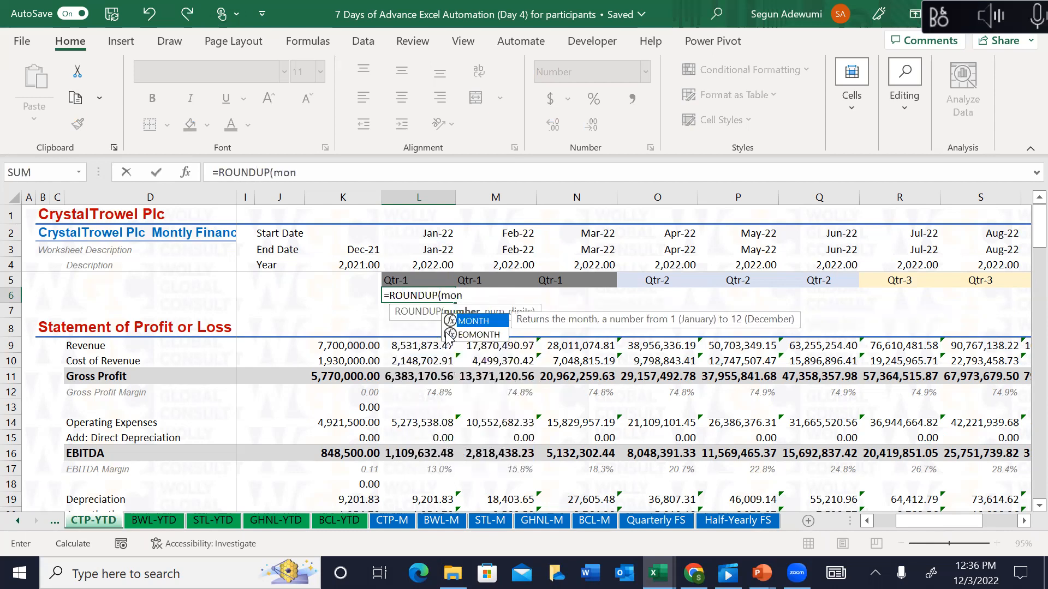
key("Tab")
left_click(441, 250)
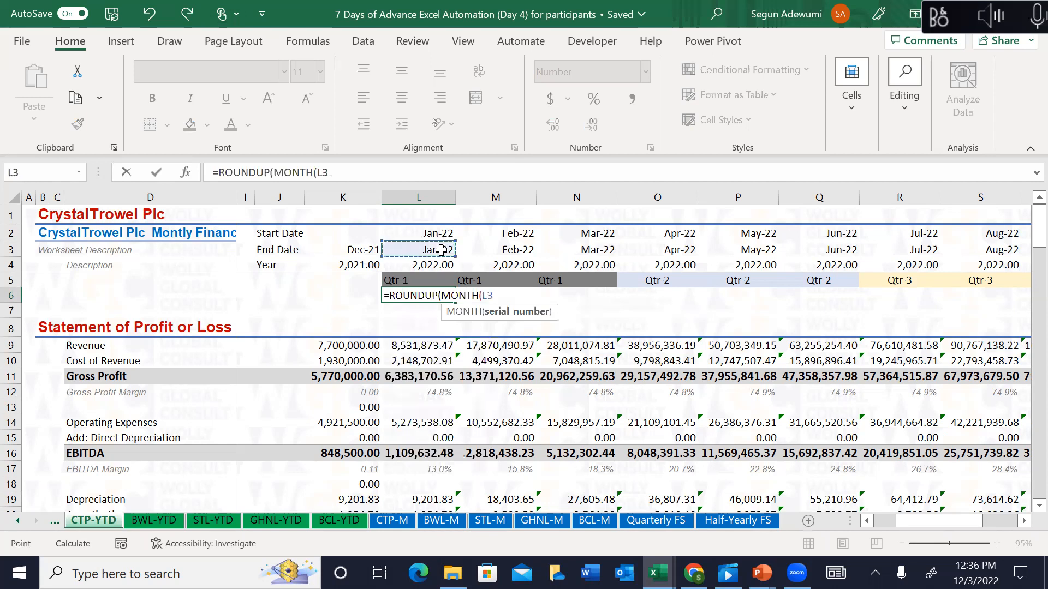
type(")/2")
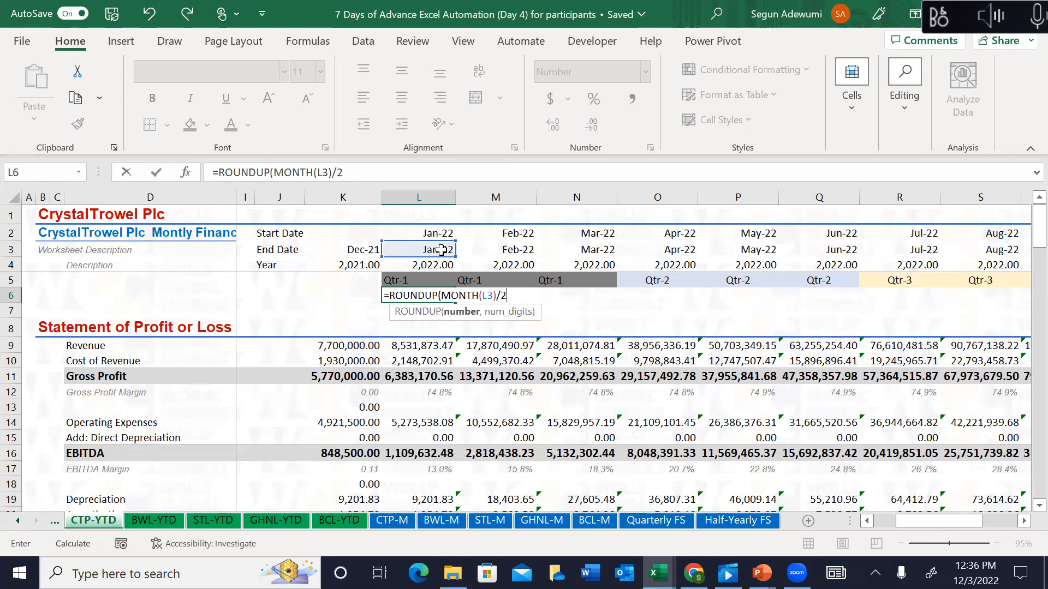
type(",0)")
key("Return")
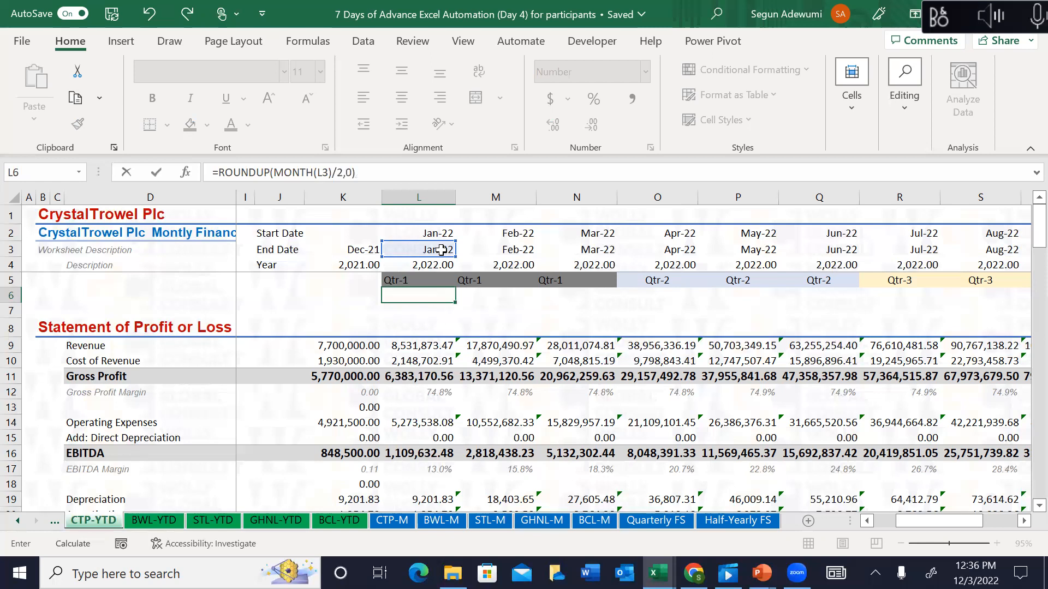
Step: Fill the L6 formula across row 6 to W6 and review the results
key("Up")
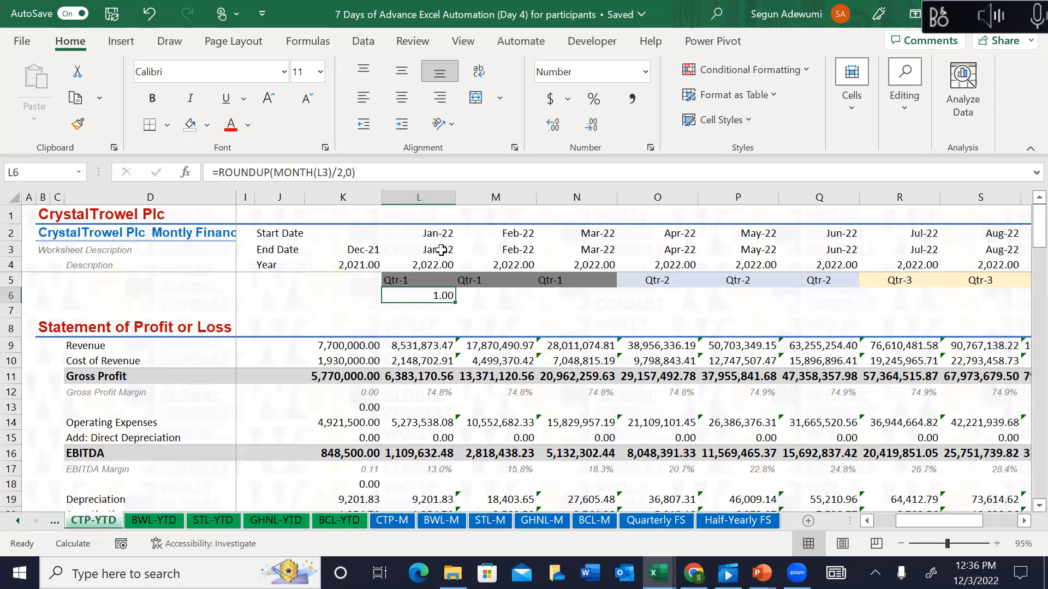
key("shift+Right")
key("shift+Right")
key("shift+Right")
key("shift+Right")
key("shift+Right")
key("shift+Right")
key("shift+Right")
key("shift+Right")
key("shift+Right")
key("shift+Right")
key("shift+Right")
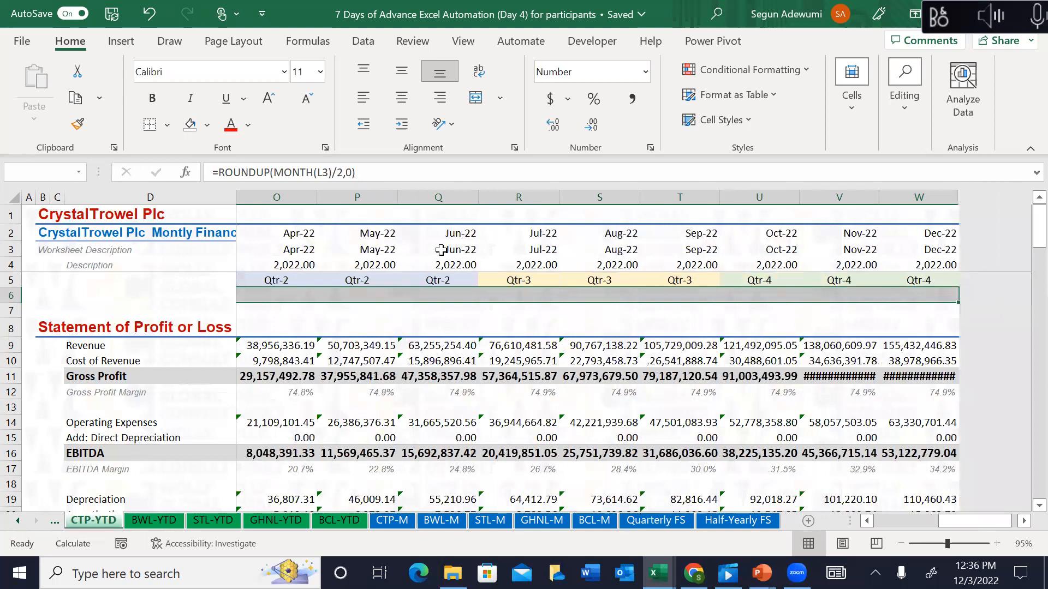
key("ctrl+r")
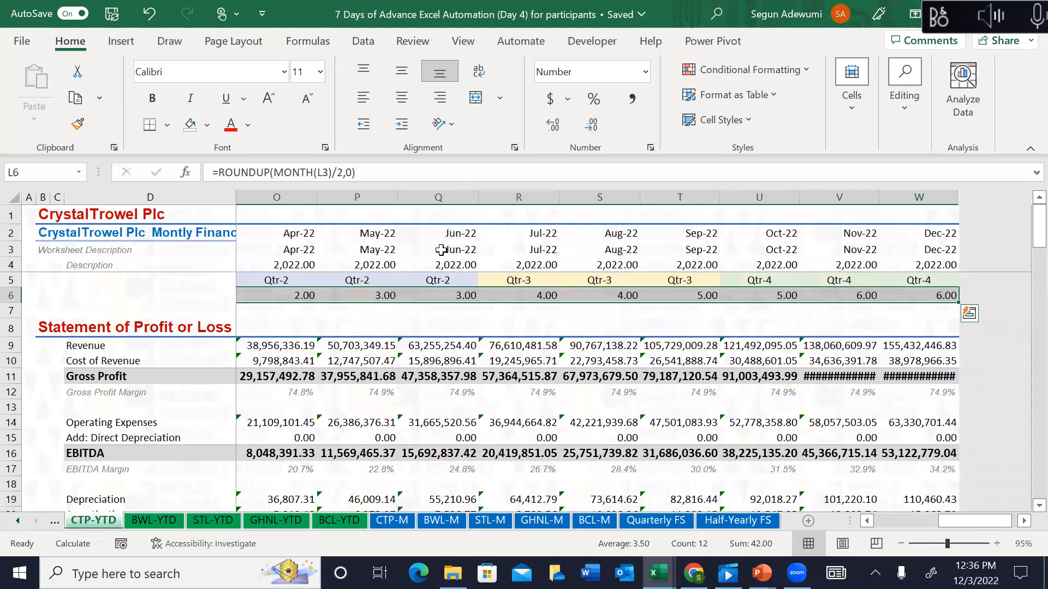
key("Right")
key("Right")
key("Right")
key("Right")
key("Left")
key("Left")
key("Left")
key("Left")
key("Right")
key("Left")
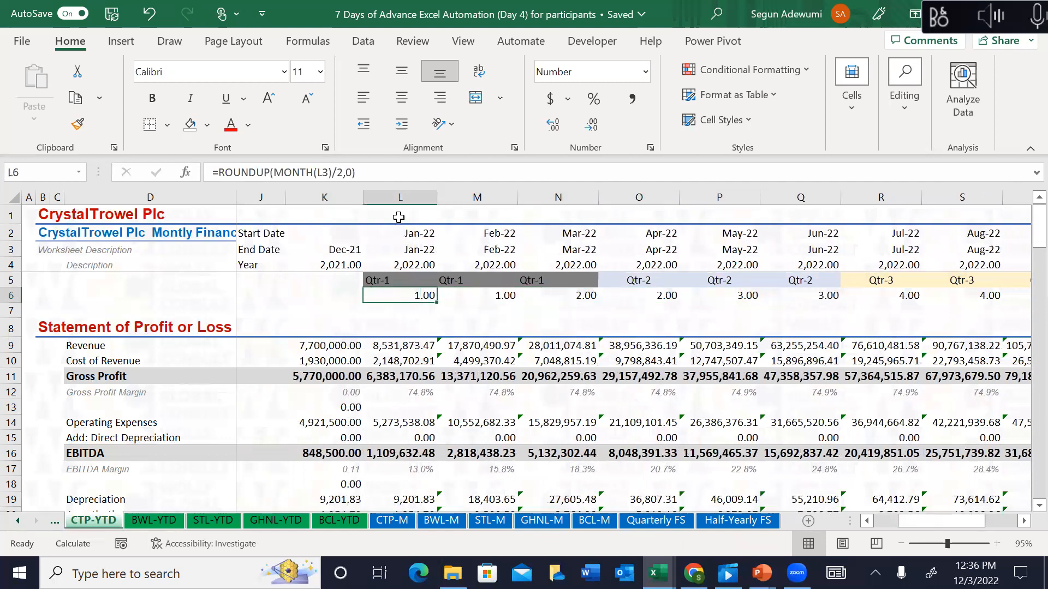
Step: Change the divisor to 6, giving =ROUNDUP(MONTH(L3)/6,0), and refill L6:W6
left_click(344, 172)
key("BackSpace")
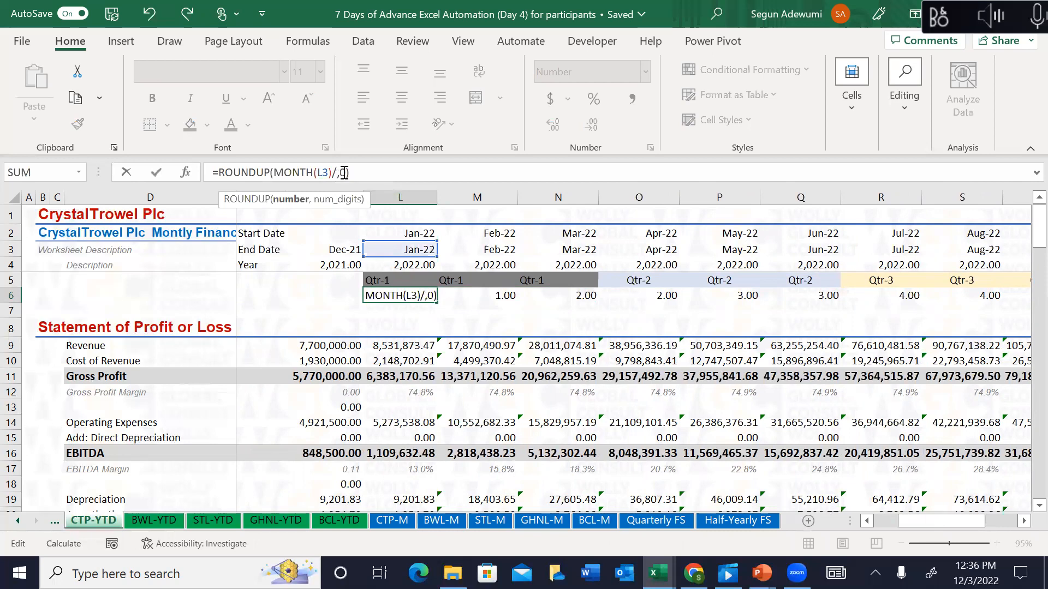
type("6")
key("Return")
key("Up")
key("ctrl+shift+Right")
key("ctrl+r")
key("Left")
key("Left")
key("Right")
key("Right")
key("Right")
key("Right")
key("Right")
key("Right")
key("Right")
key("Right")
key("Right")
key("Left")
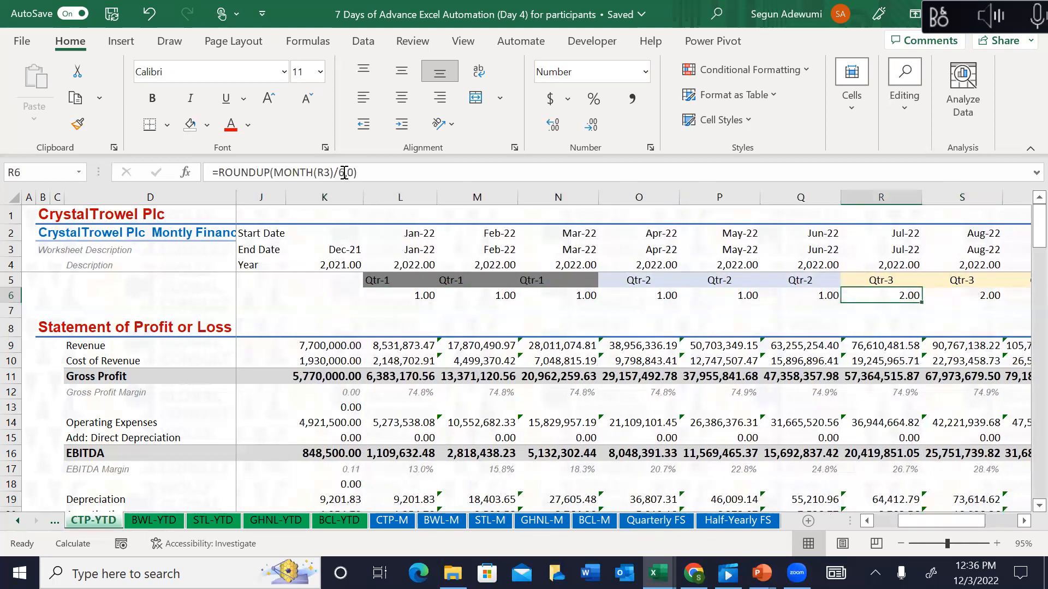
key("Right")
key("Right")
key("Right")
key("Right")
key("Right")
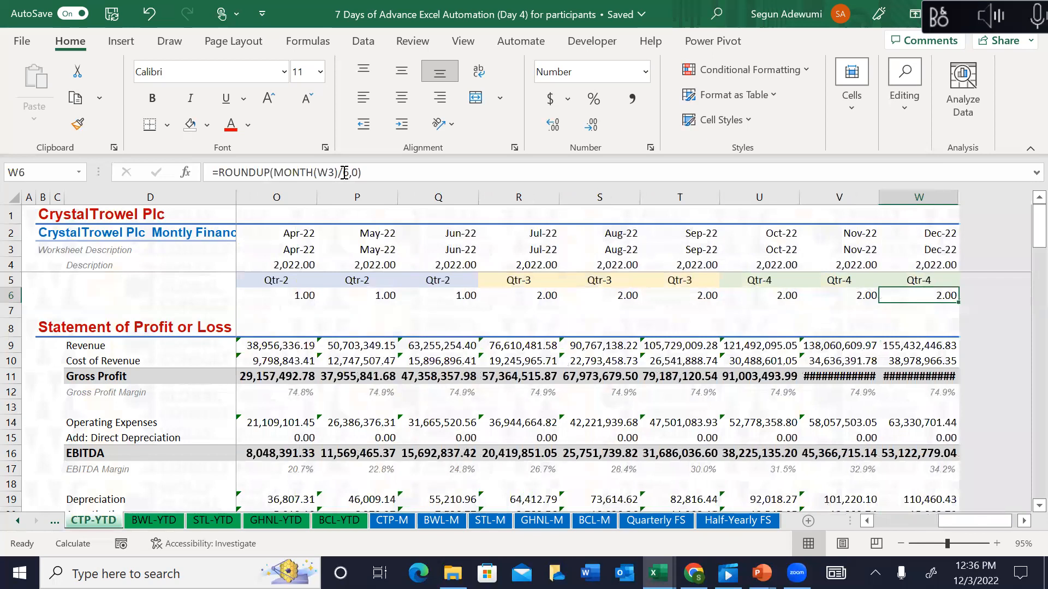
key("Left")
key("Left")
key("Left")
key("Left")
key("Left")
key("Left")
key("Left")
key("Left")
key("Left")
key("Left")
key("Left")
key("Left")
key("Left")
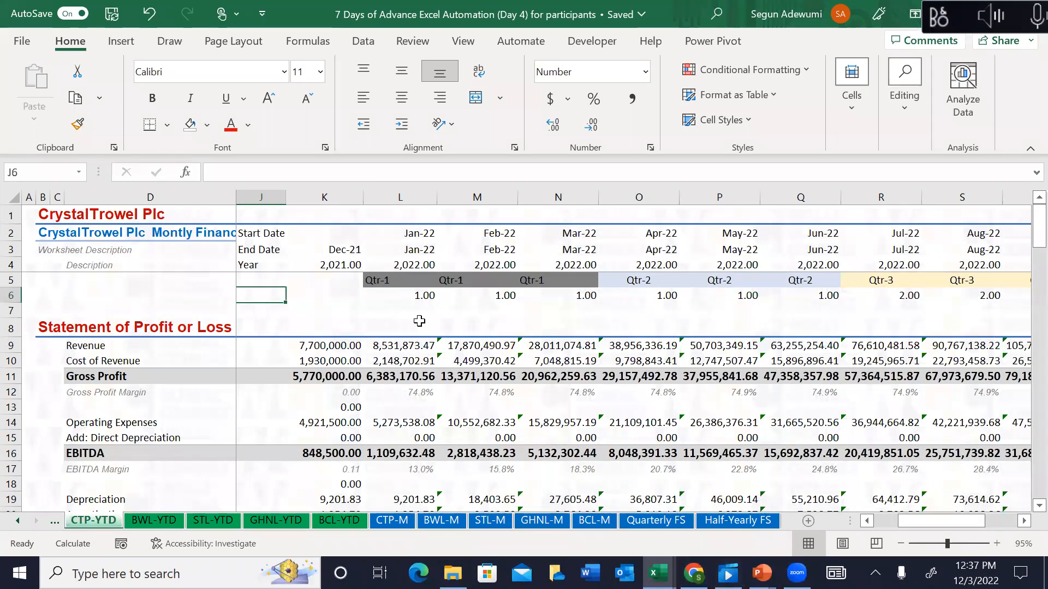
Step: Inspect the Qtr-2 label formula on Half-Yearly FS, then look over CTP-M's empty row 6
left_click(738, 520)
left_click(271, 330)
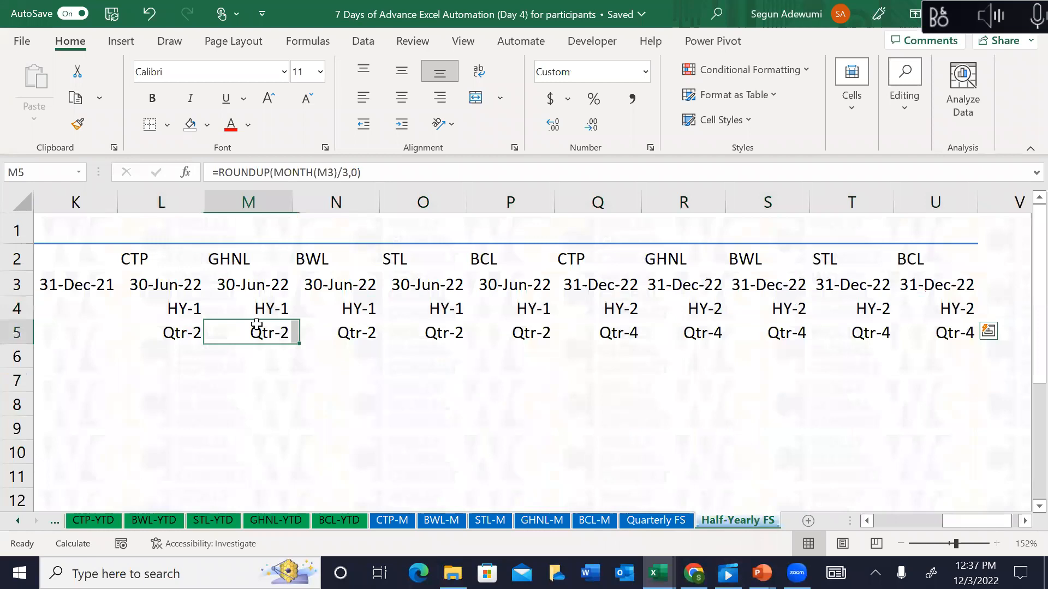
left_click(391, 520)
key("Right")
key("Up")
key("Up")
key("Down")
key("Down")
key("Left")
key("Left")
key("Up")
key("Up")
key("Up")
key("Up")
key("Up")
key("Right")
key("Down")
key("Down")
key("Down")
key("Down")
key("Down")
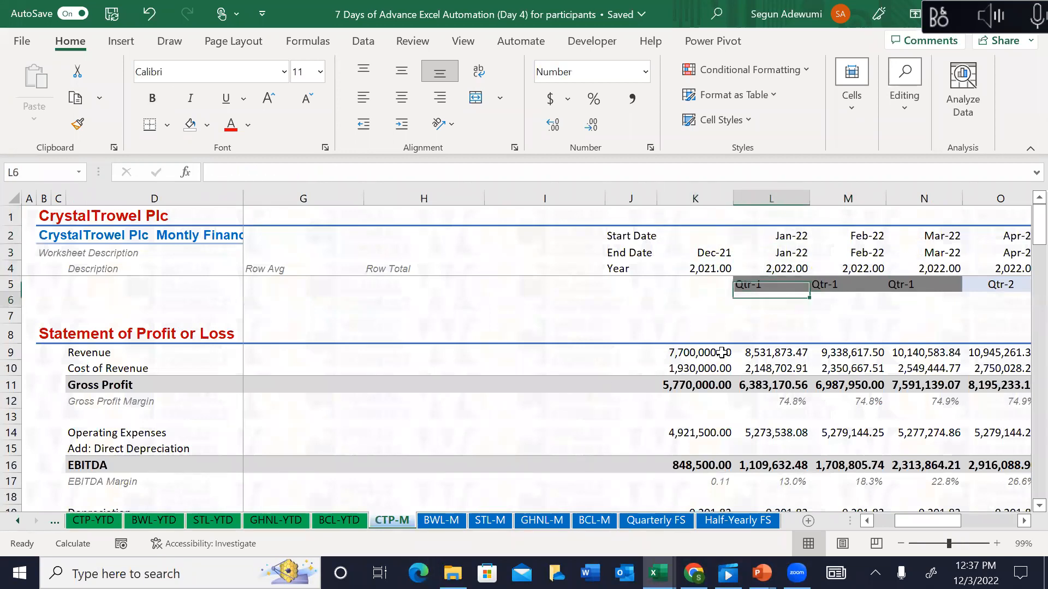
key("Right")
key("Right")
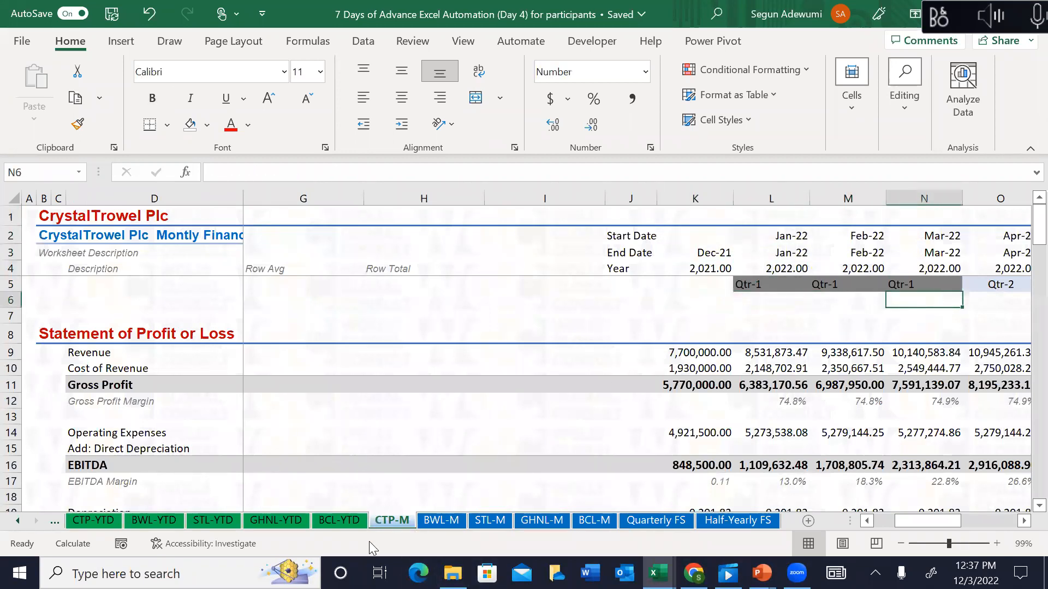
Step: Check the CTP-M year row and the Quarterly FS, BCL-M, GHNL-M, STL-M and BWL-M sheets
left_click(440, 520)
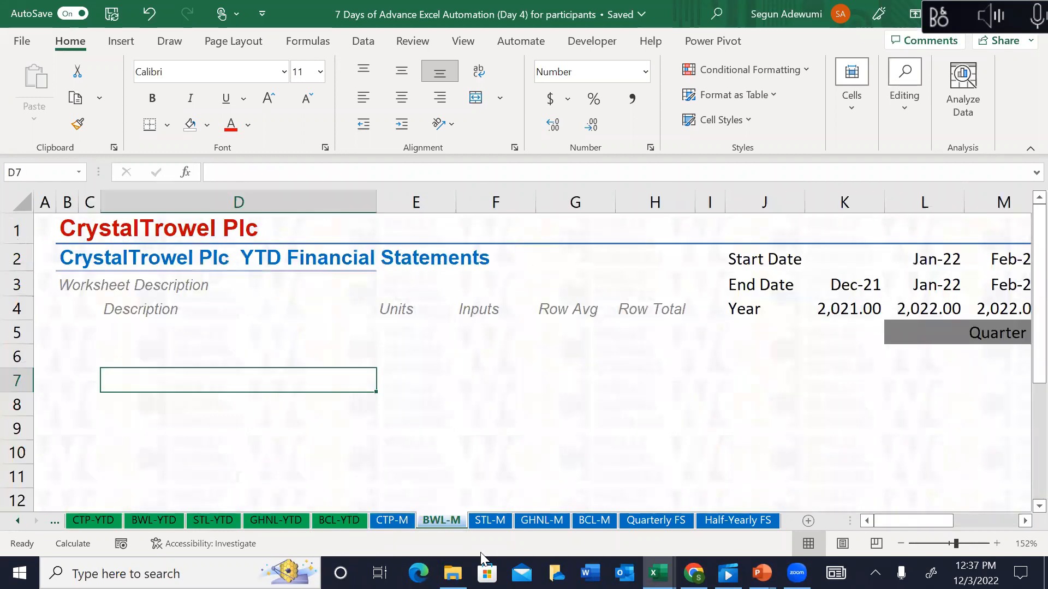
left_click(402, 524)
left_click(746, 351)
key("Up")
key("Up")
key("Up")
key("Up")
key("Up")
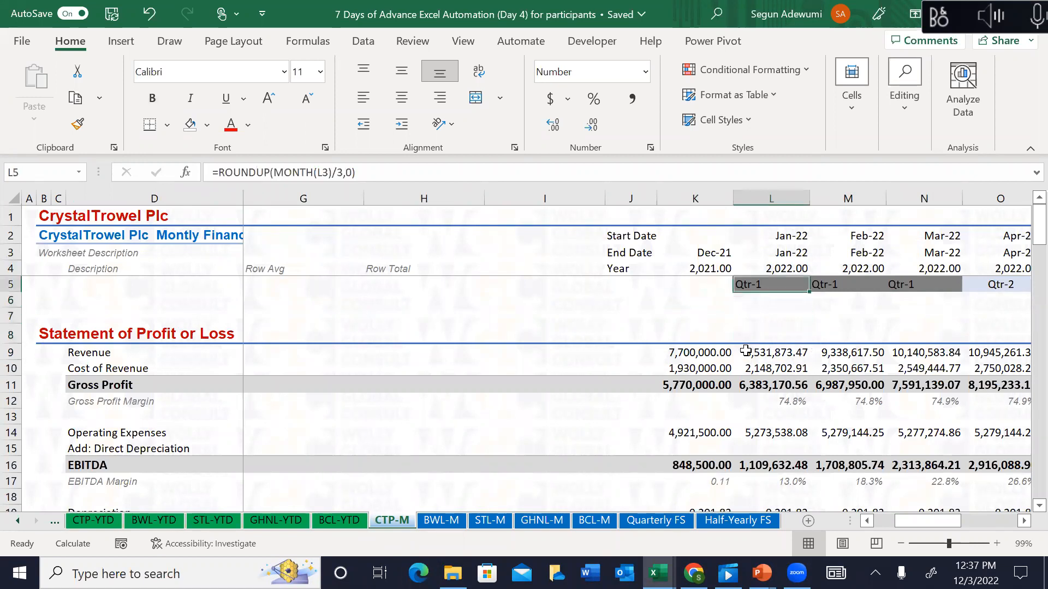
key("Right")
key("Right")
key("Right")
key("Right")
key("Right")
key("Right")
key("Right")
key("Right")
key("Right")
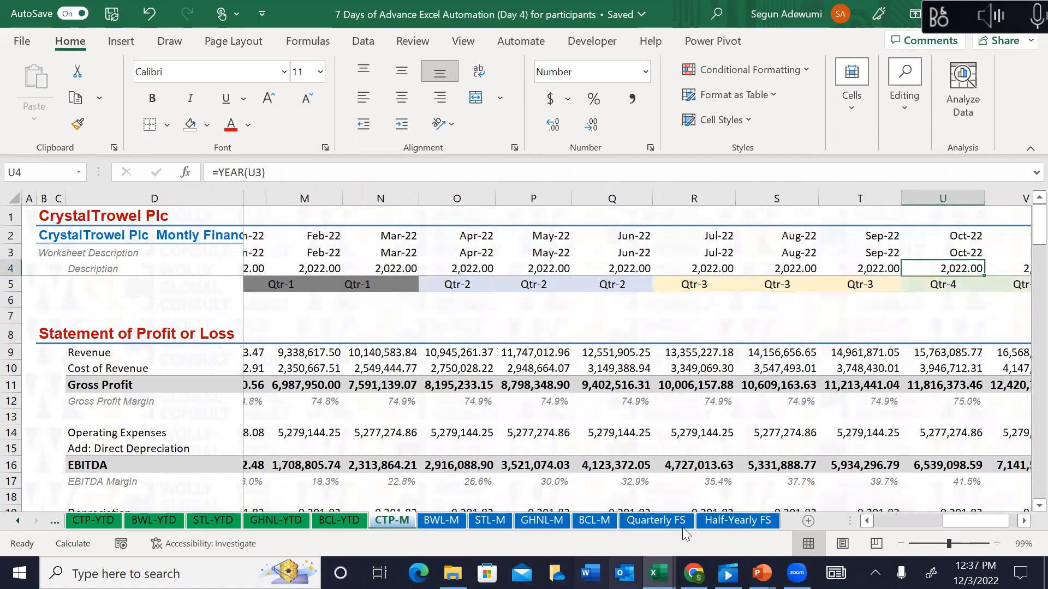
left_click(663, 521)
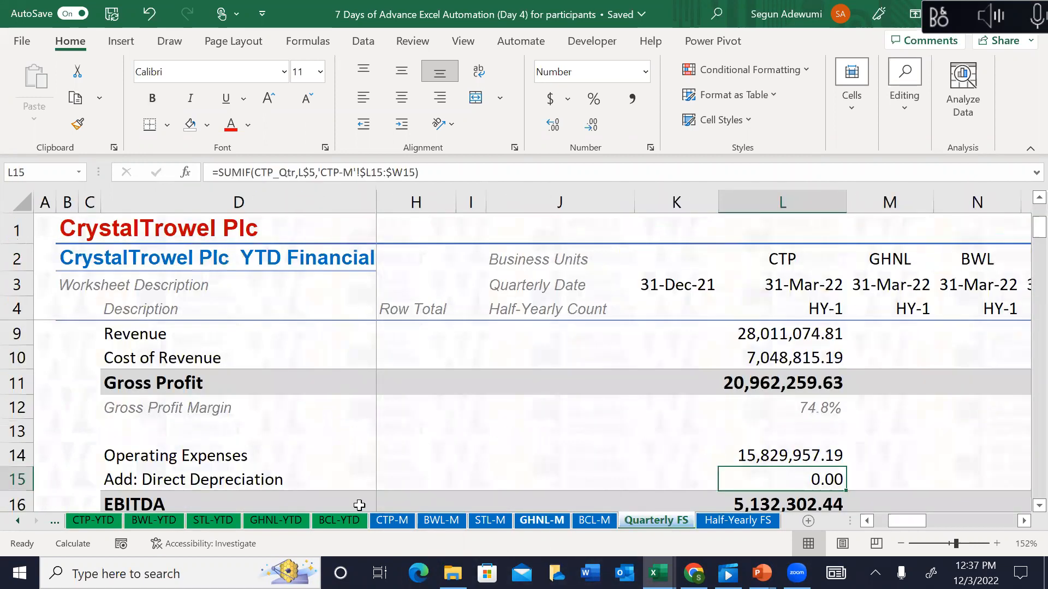
left_click(589, 525)
left_click(549, 519)
left_click(490, 520)
left_click(441, 520)
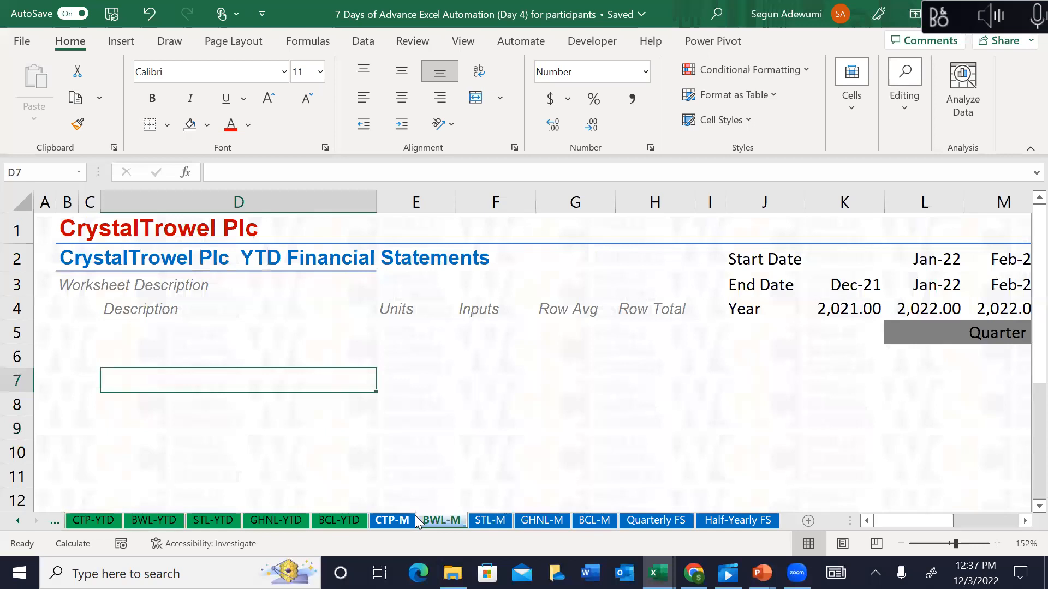
left_click(414, 520)
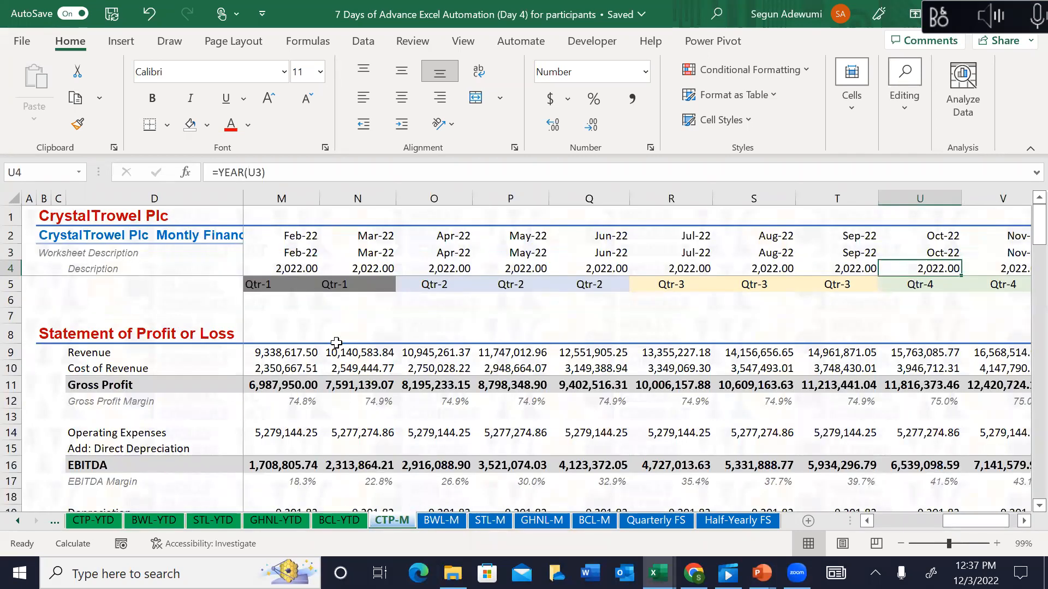
Step: Review the half-year formulas in CTP-YTD row 6, then return to row 6 on CTP-M
left_click(336, 342)
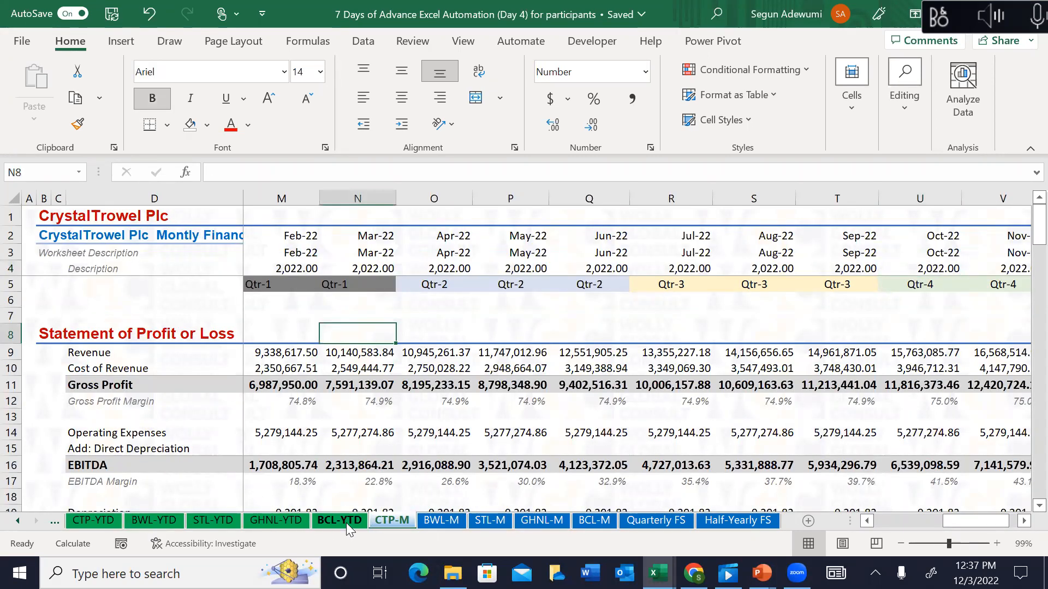
left_click(348, 526)
left_click(99, 521)
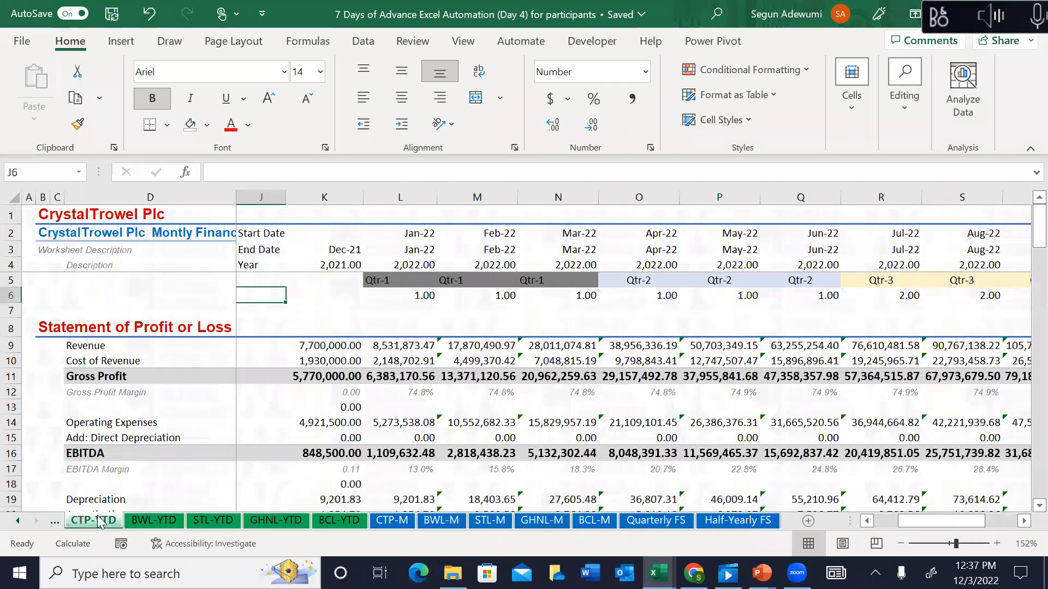
left_click(442, 299)
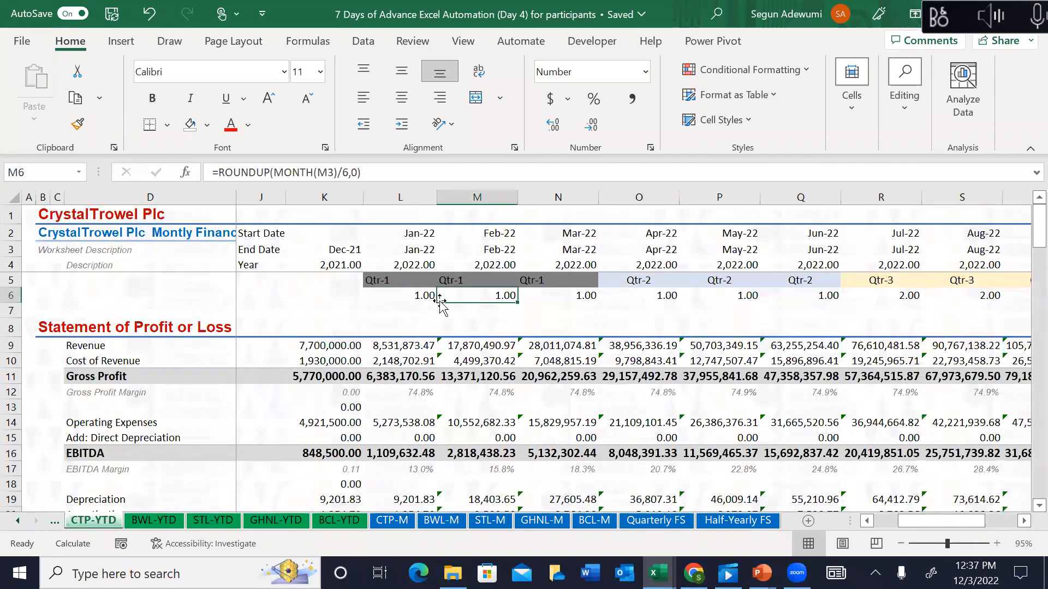
left_click(416, 309)
left_click(416, 297)
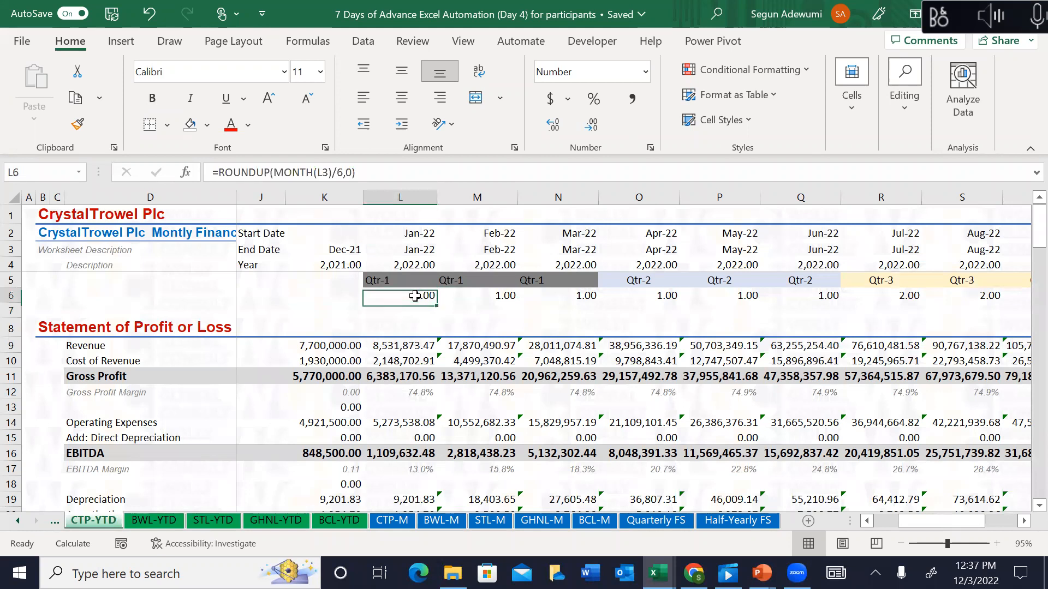
left_click(389, 520)
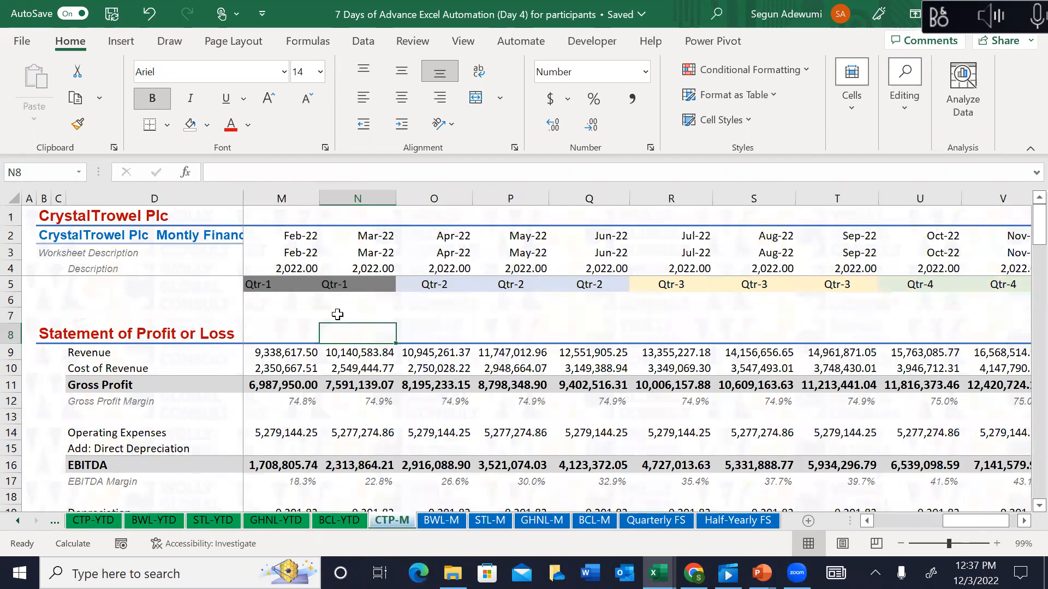
left_click(339, 304)
key("Left")
key("Left")
key("Left")
key("Left")
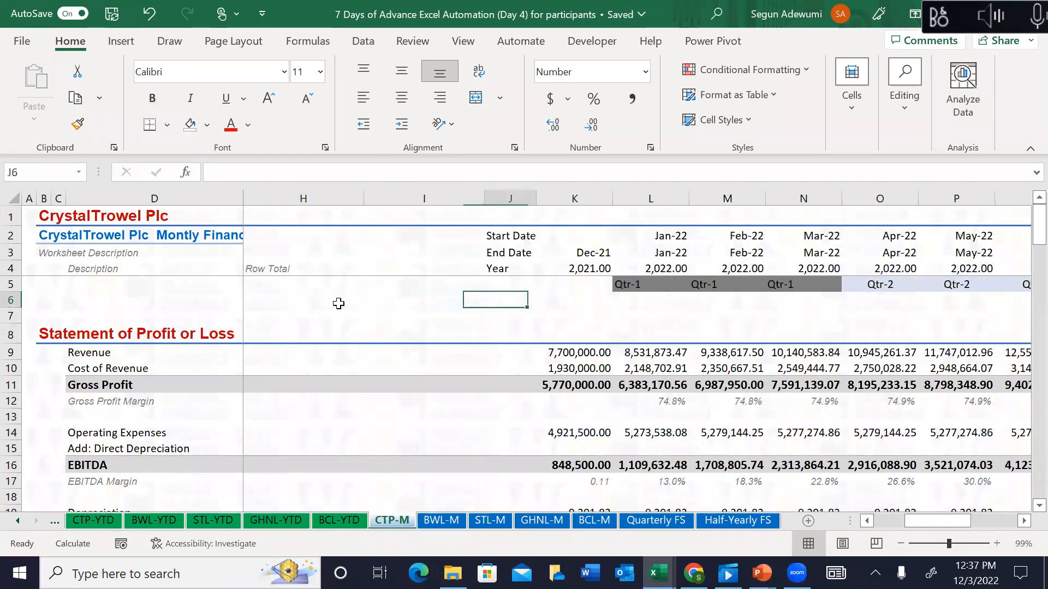
Step: Enter =ROUND(MONTH(L3)/6,0) in L6 on CTP-M
key("Right")
key("Right")
type("=")
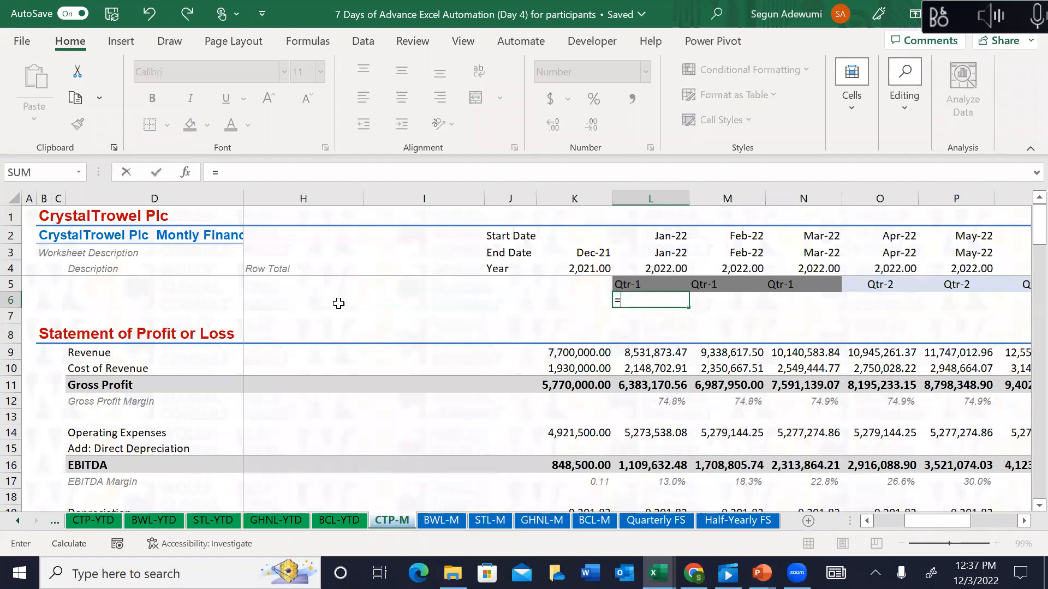
type("rounm")
key("BackSpace")
key("BackSpace")
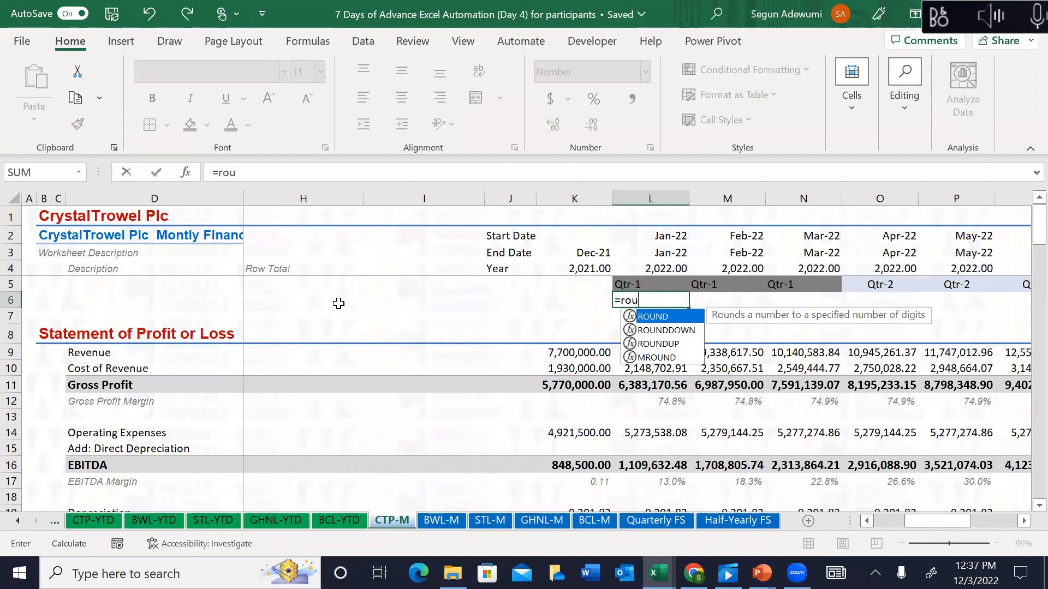
type("nup")
key("BackSpace")
key("BackSpace")
key("BackSpace")
type("nd")
key("Tab")
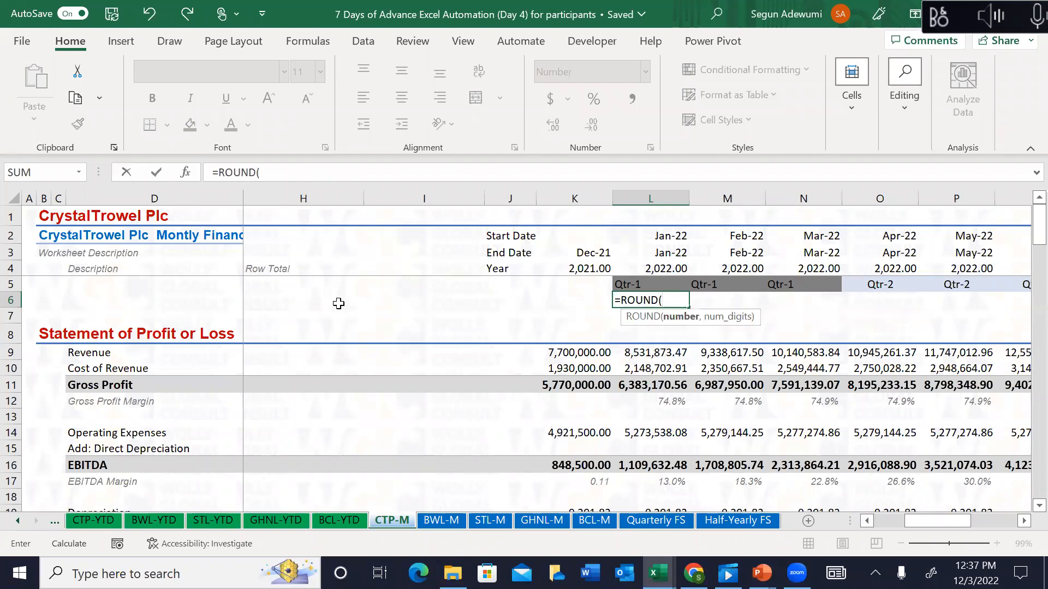
type("mont")
key("Tab")
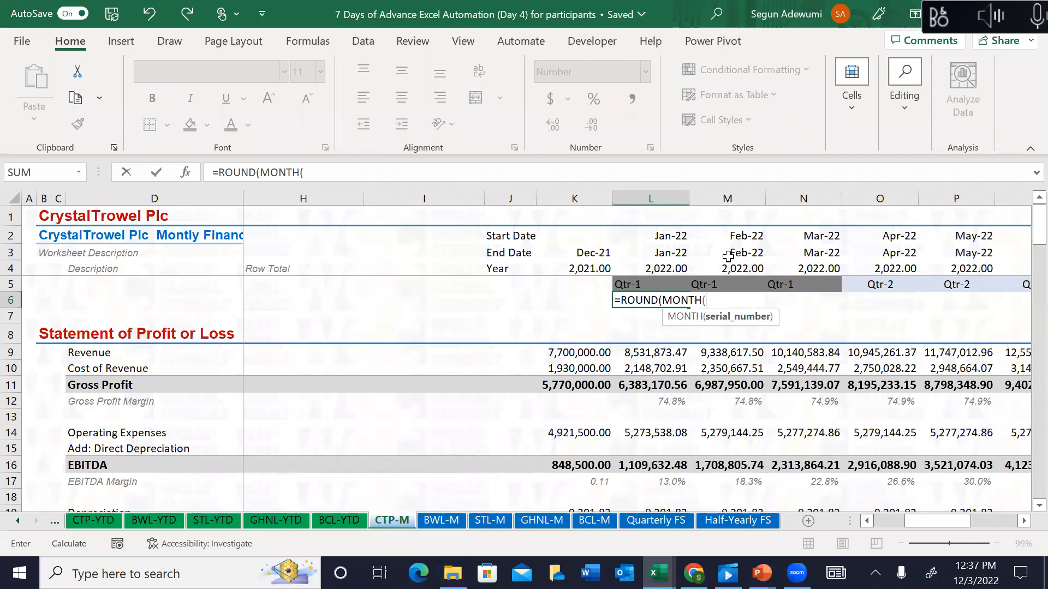
left_click(672, 249)
type(")")
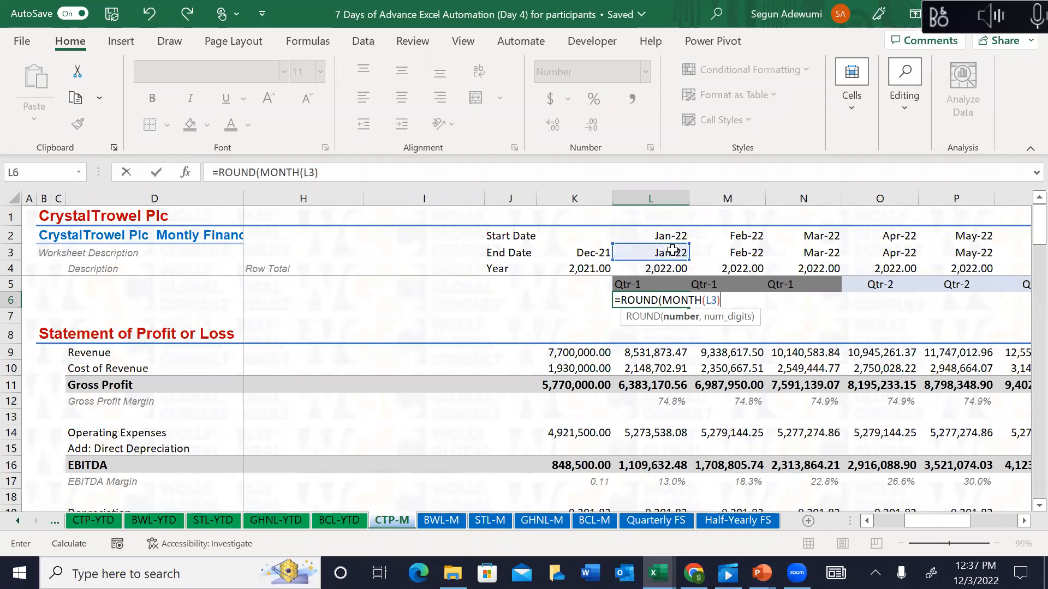
type("/6")
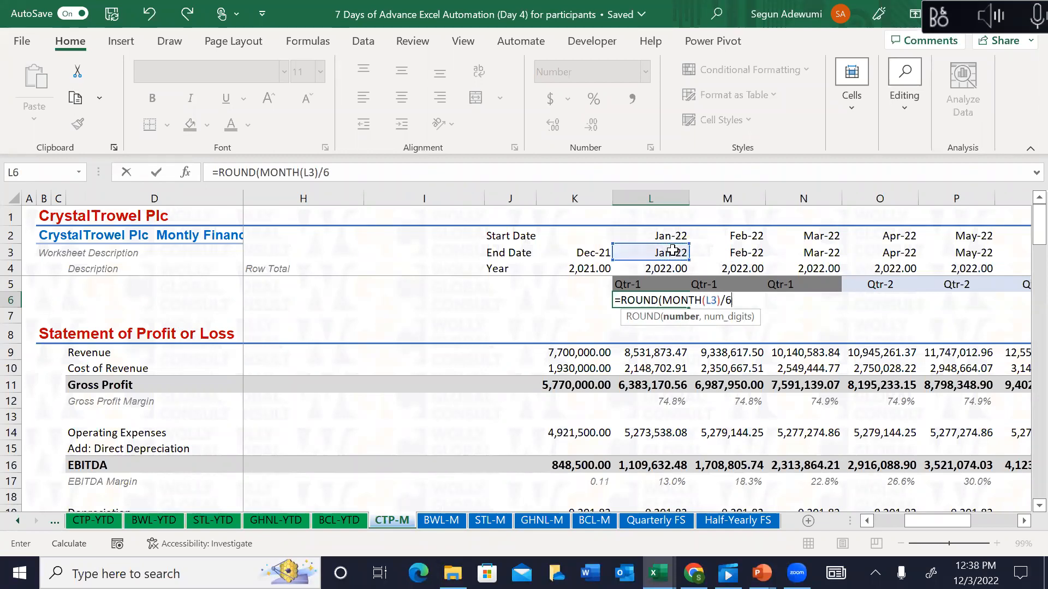
type(",0")
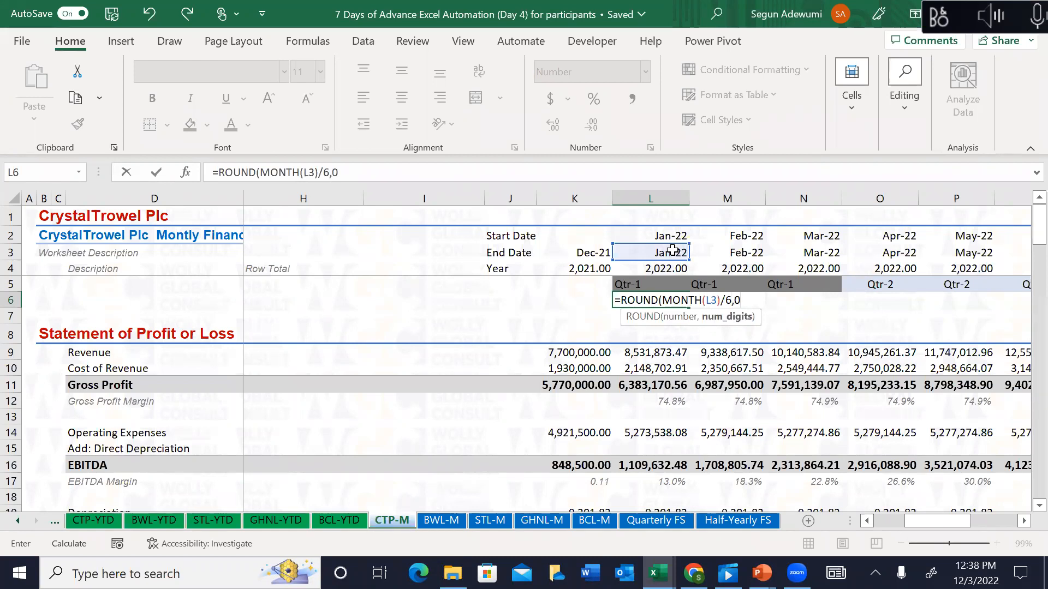
type(")")
key("Return")
key("Up")
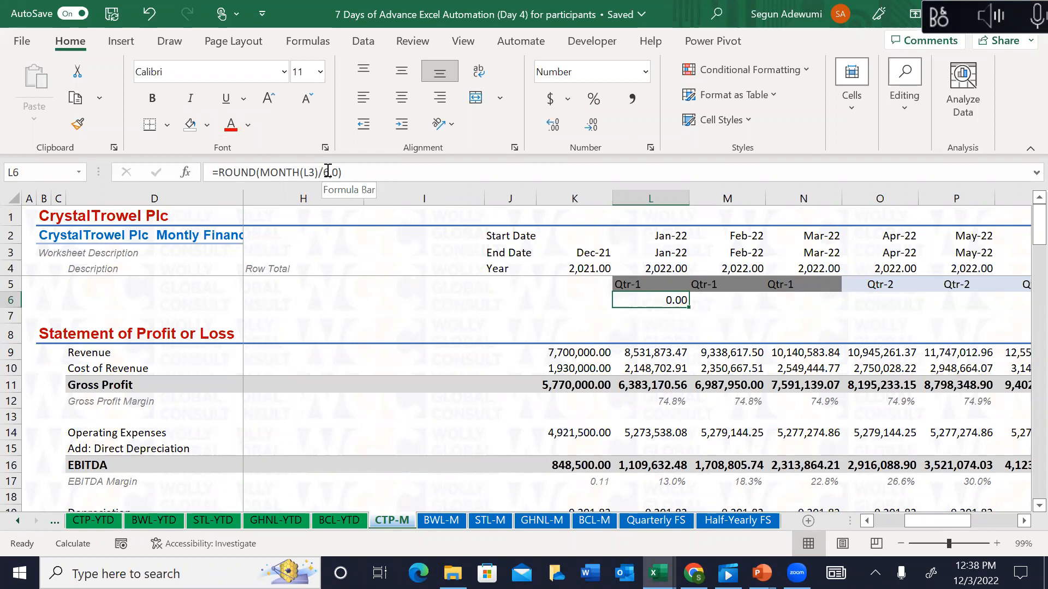
Step: Change the L6 function to ROUNDUP, fill it across to W6, and select January–June
left_click(253, 173)
type("UP")
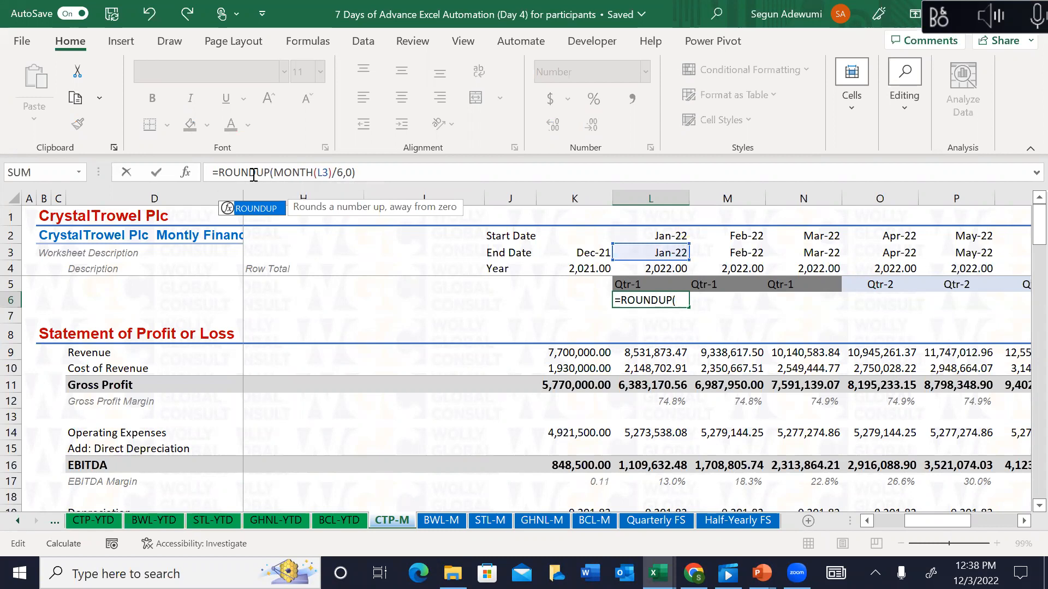
key("Return")
key("Up")
key("ctrl+shift+Right")
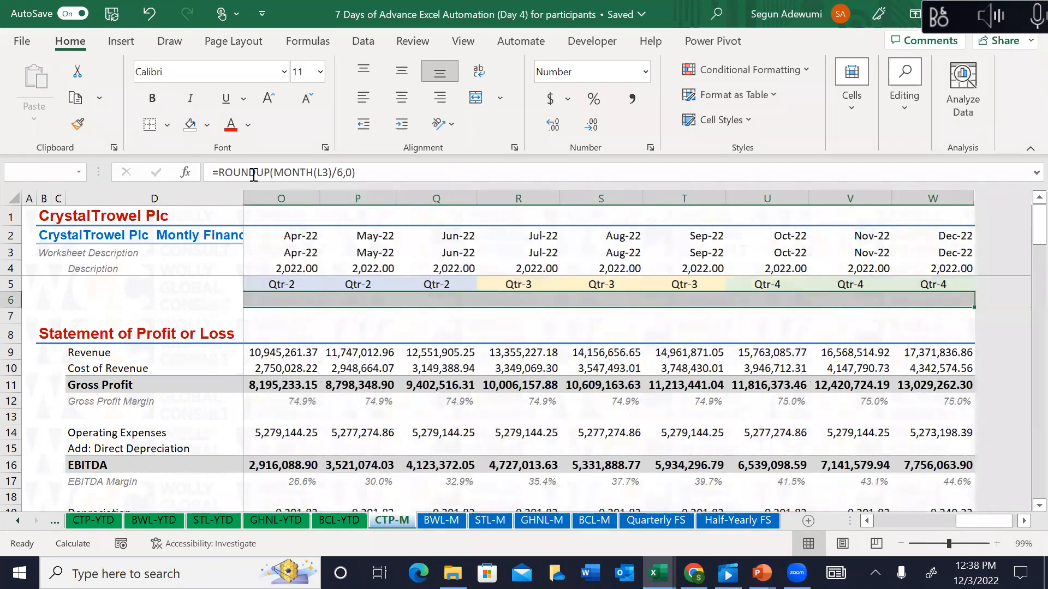
key("ctrl+r")
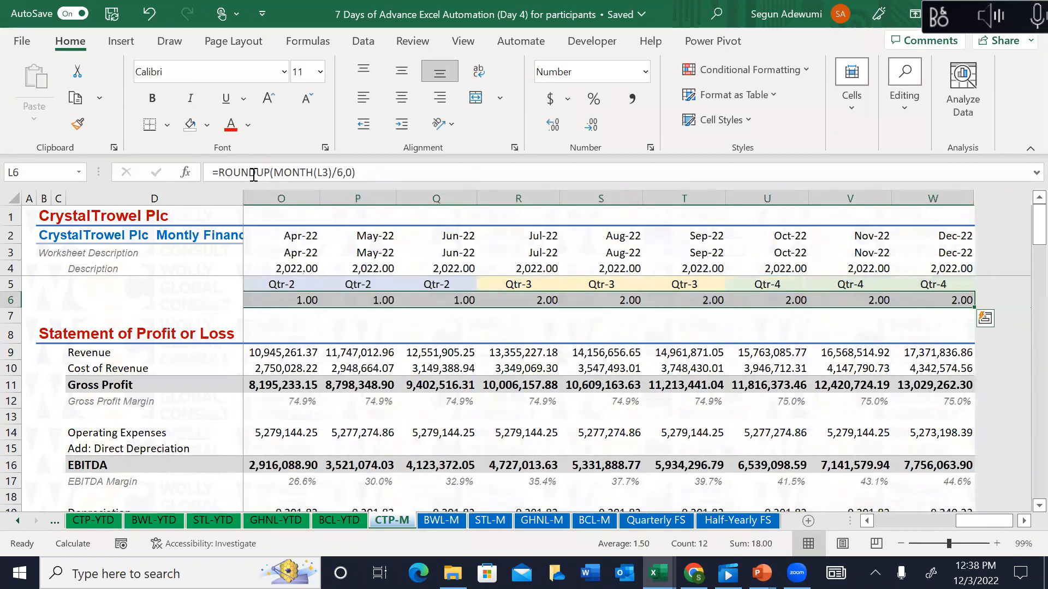
key("Left")
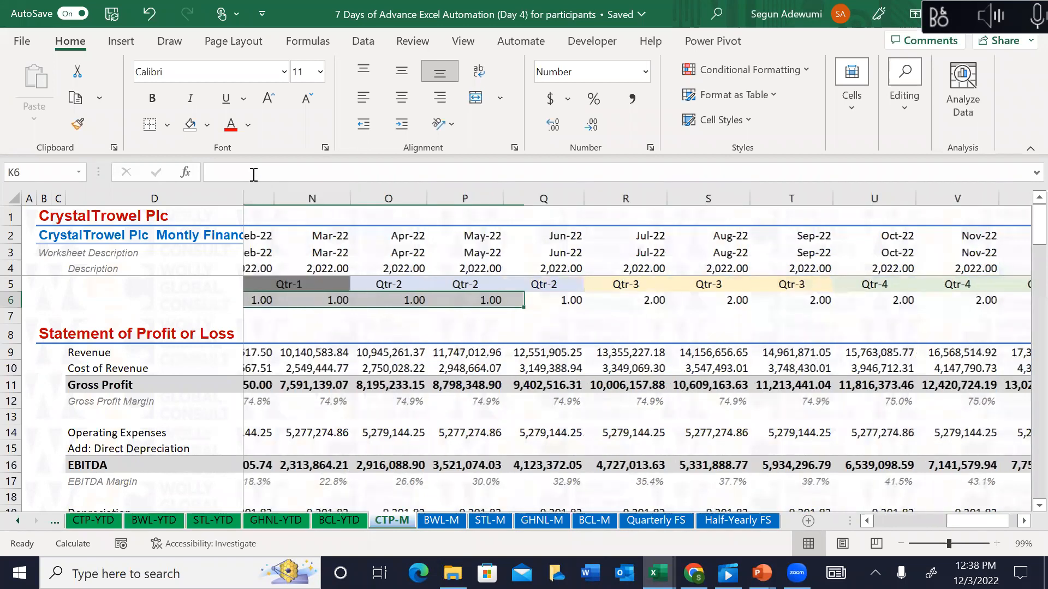
key("Right")
key("shift+Right")
key("shift+Right")
key("shift+Right")
key("shift+Right")
key("shift+Right")
key("shift+Right")
key("shift+Left")
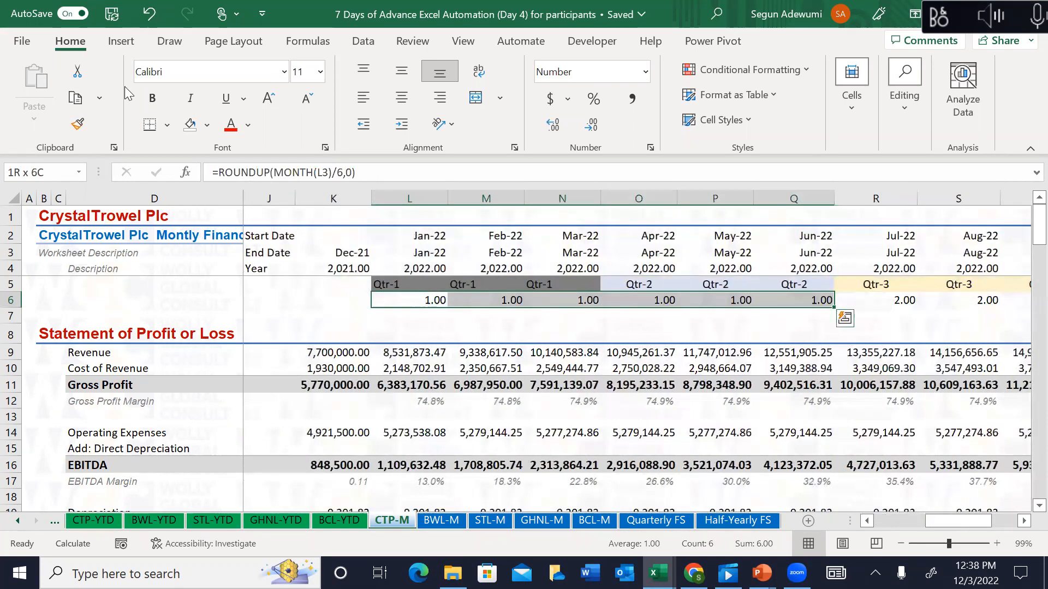
Step: Fill L6:Q6 with Black, Text 1, Lighter 50%, then check the July cell's formula
left_click(206, 125)
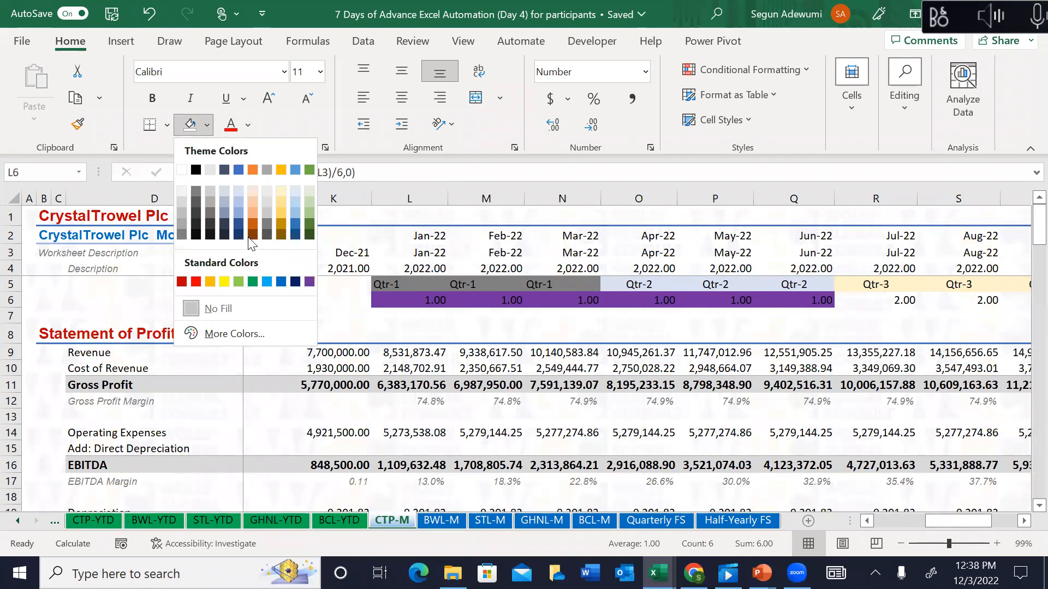
left_click(195, 193)
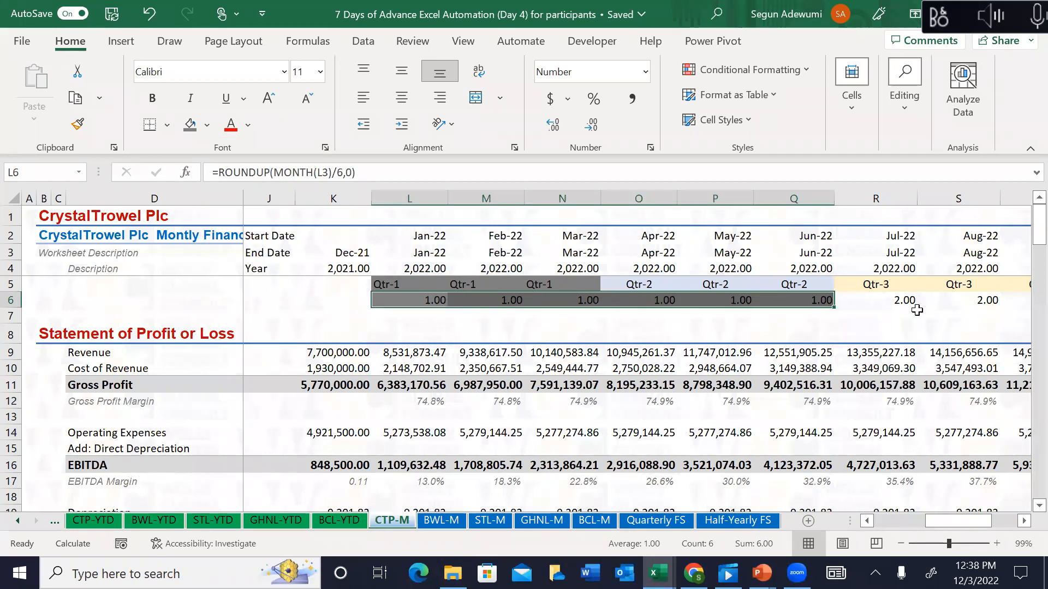
left_click(898, 300)
double_click(897, 301)
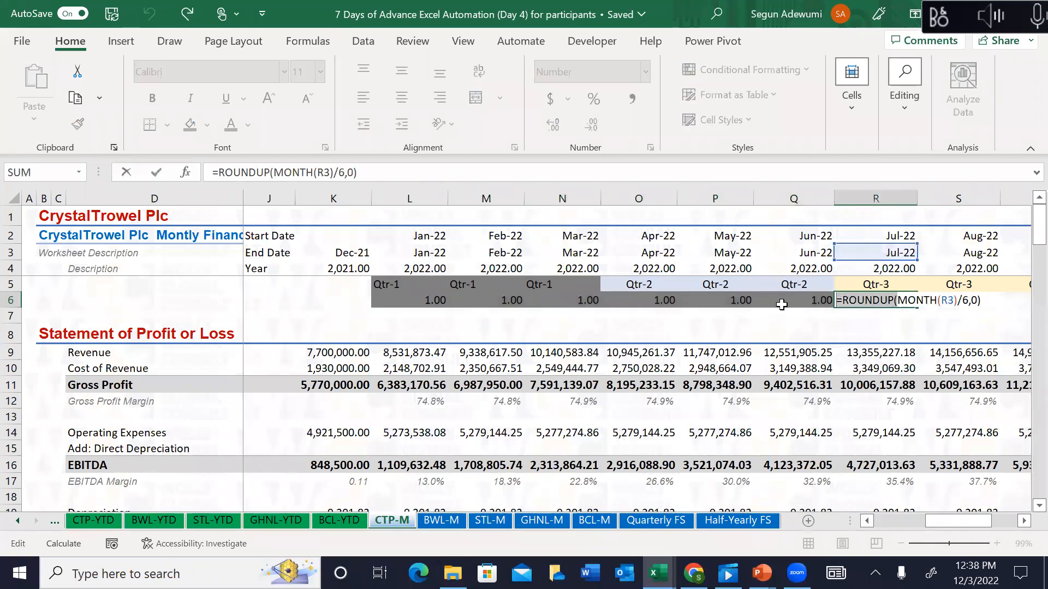
key("Escape")
left_click(698, 285)
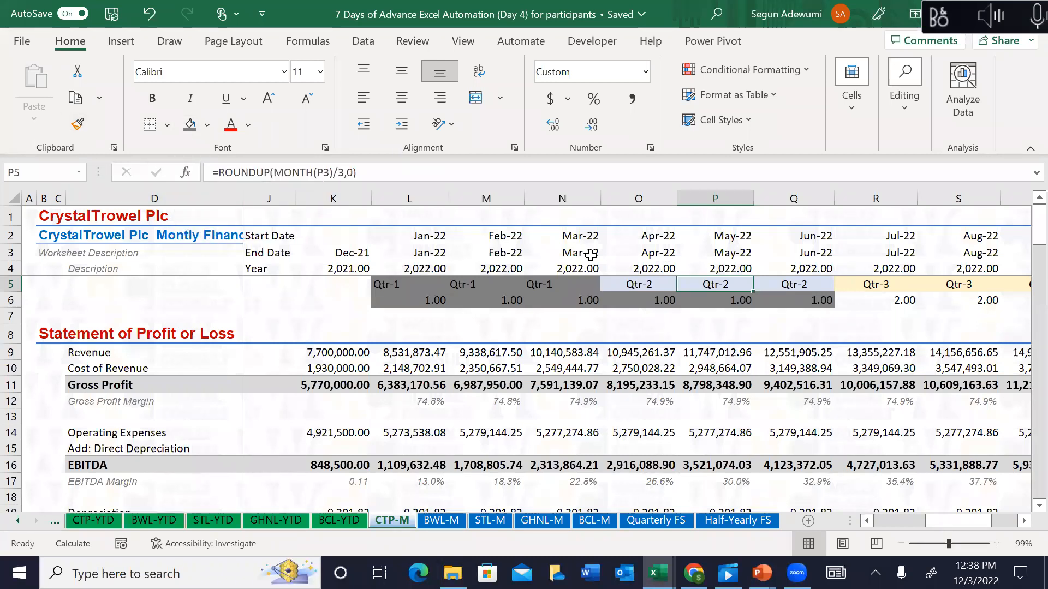
Step: Paste P5 into R6:W6 with Paste Special 'All using Source theme'
key("ctrl+c")
left_click(860, 304)
left_click_drag(860, 303, 1021, 301)
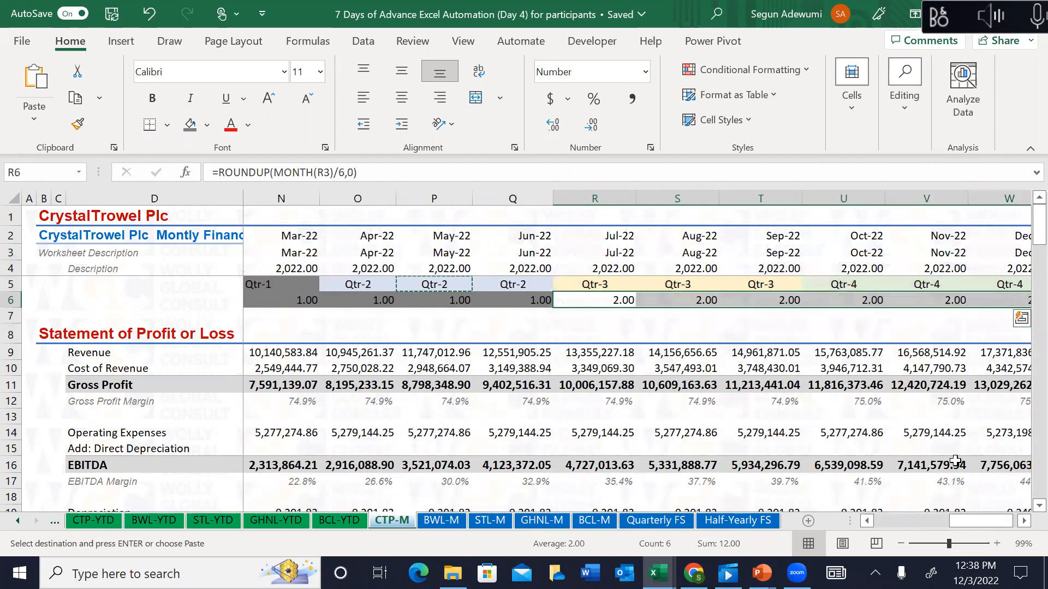
left_click(1024, 521)
left_click(1024, 521)
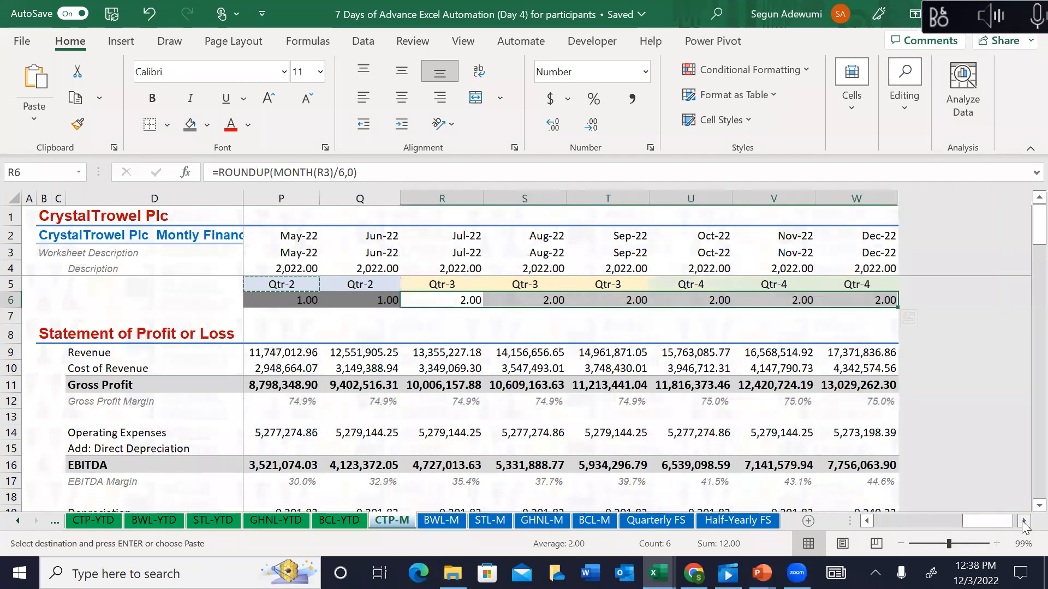
key("ctrl+alt+v")
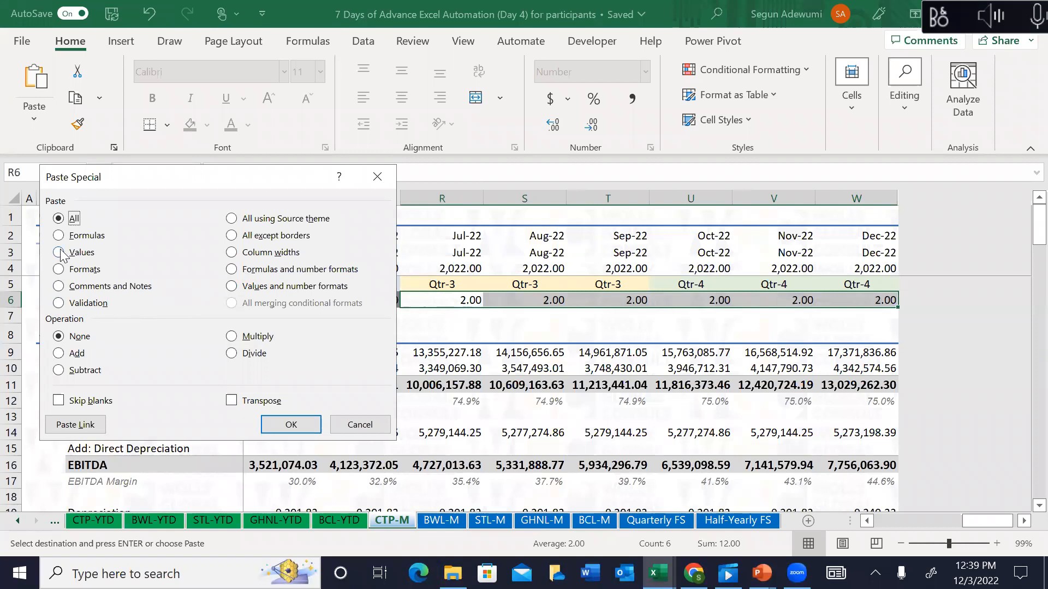
left_click(232, 220)
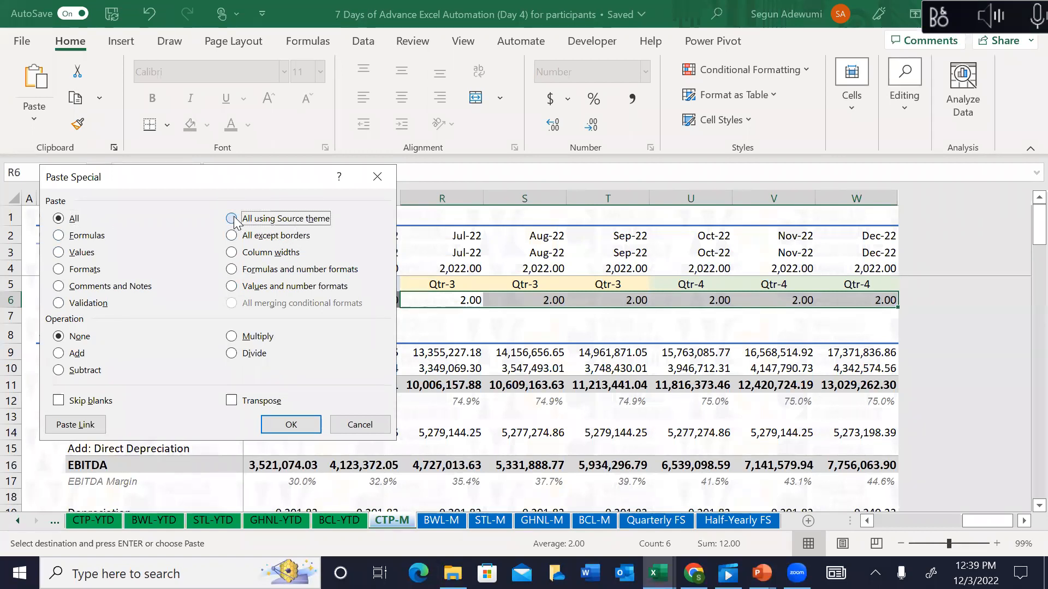
left_click(305, 423)
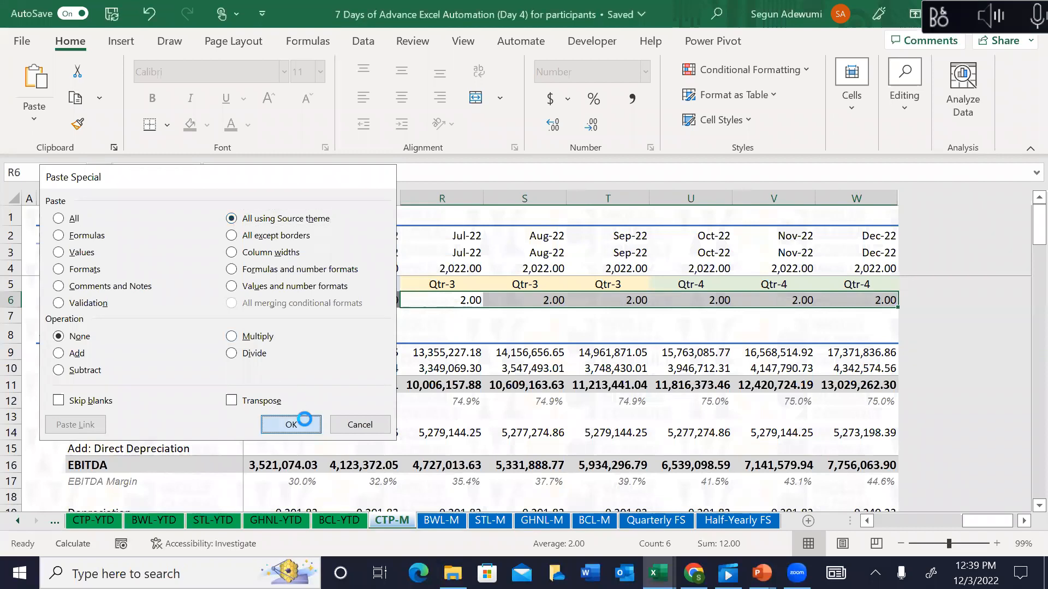
left_click(455, 303)
key("Escape")
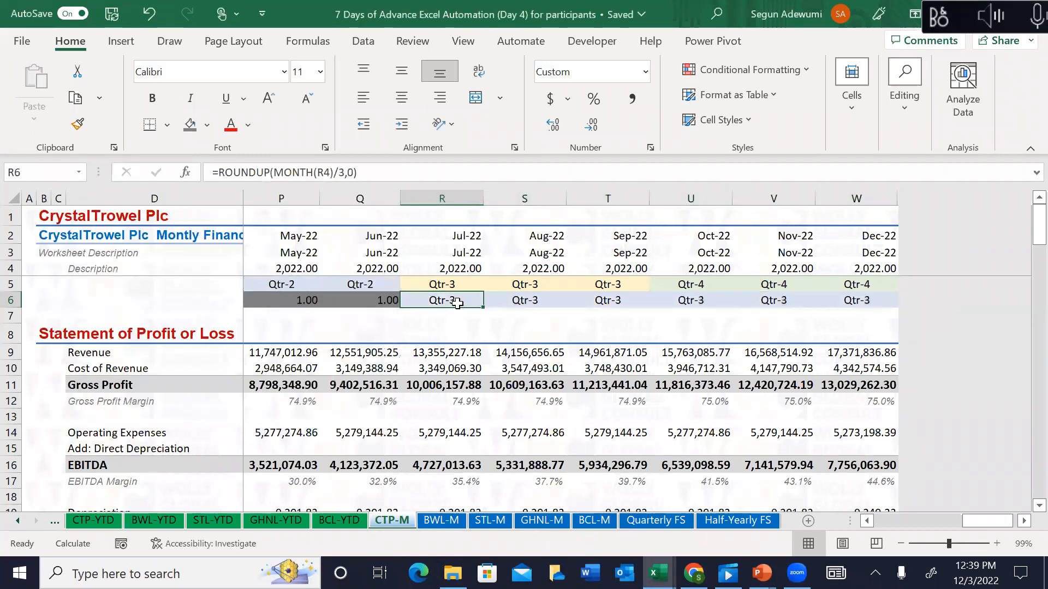
Step: Copy Q6 and paste formulas only into R6:W6 to restore the half-year formula
key("Left")
key("ctrl+c")
left_click(458, 303)
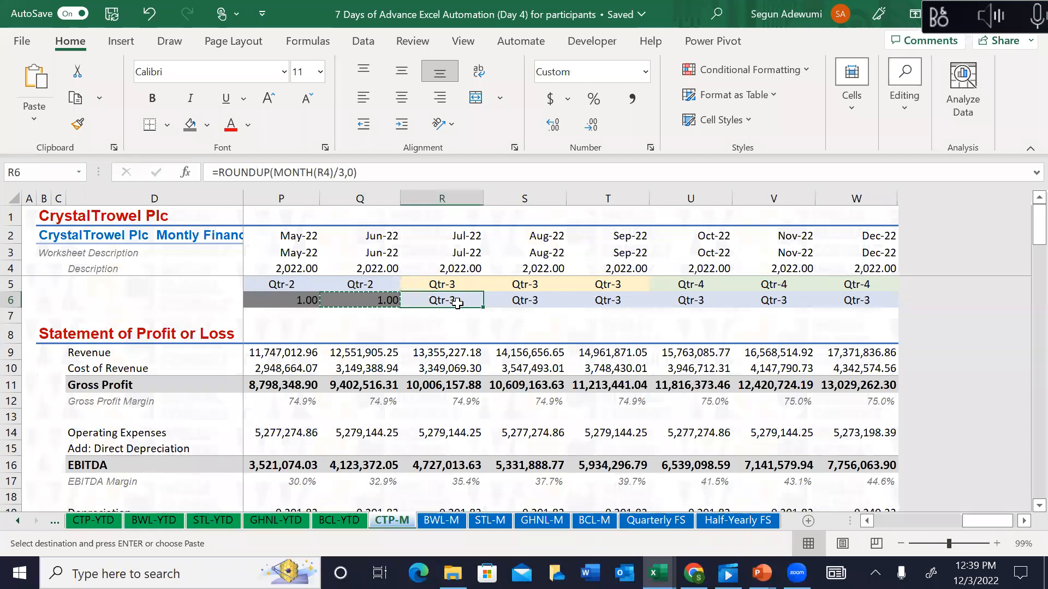
key("ctrl+shift+Right")
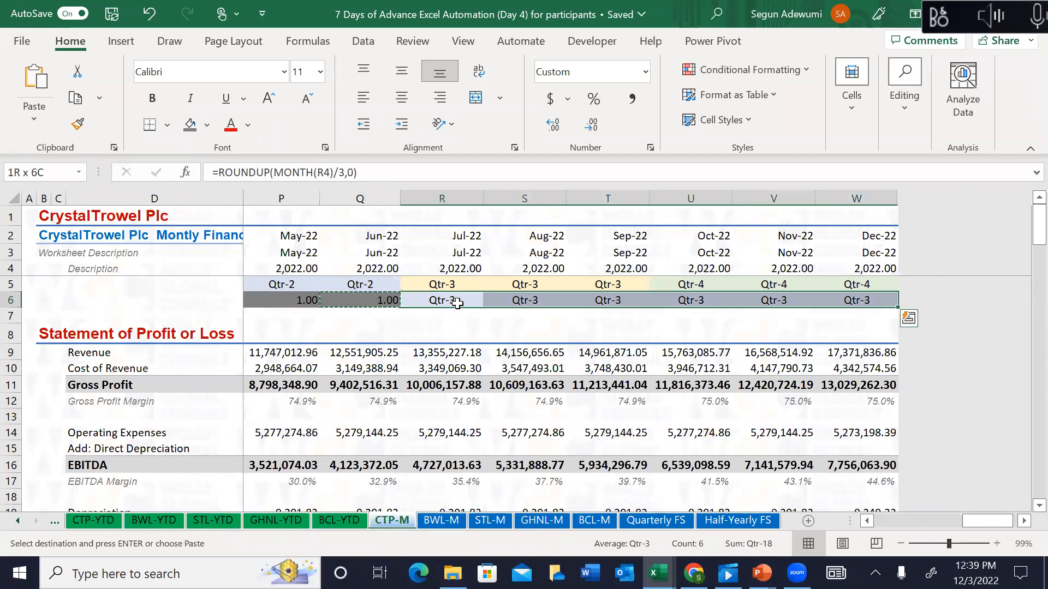
key("ctrl+alt+v")
key("f")
key("Return")
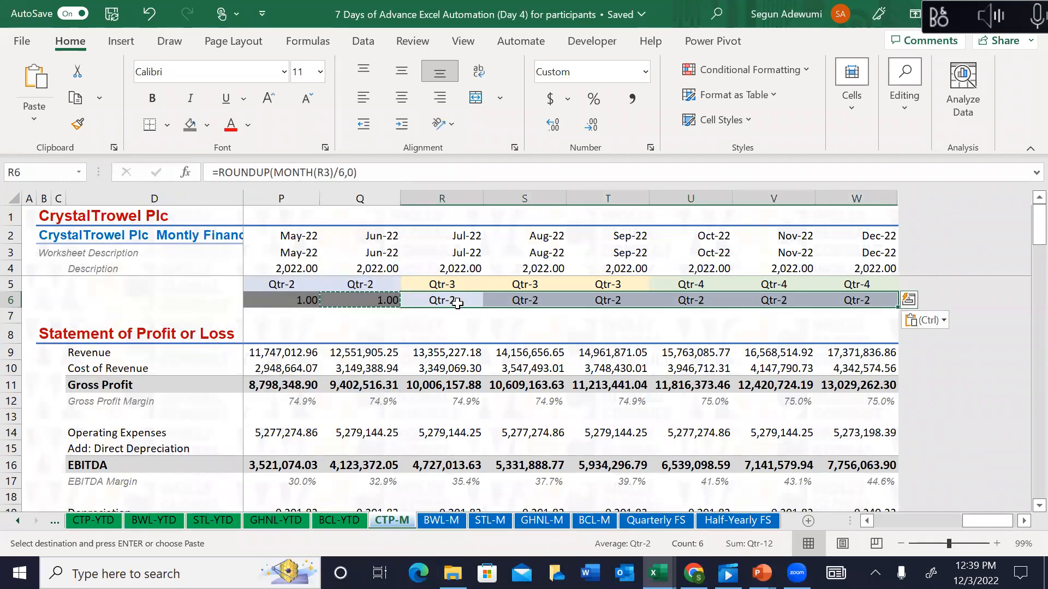
scroll(458, 303, "left", 5)
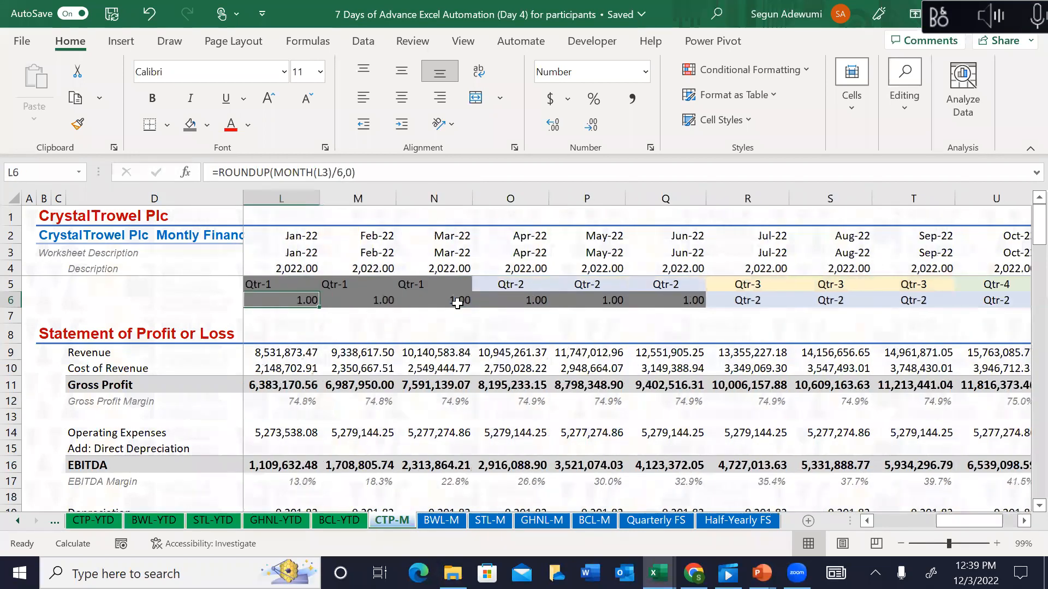
left_click(457, 304)
key("Right")
key("shift+Right")
key("shift+Right")
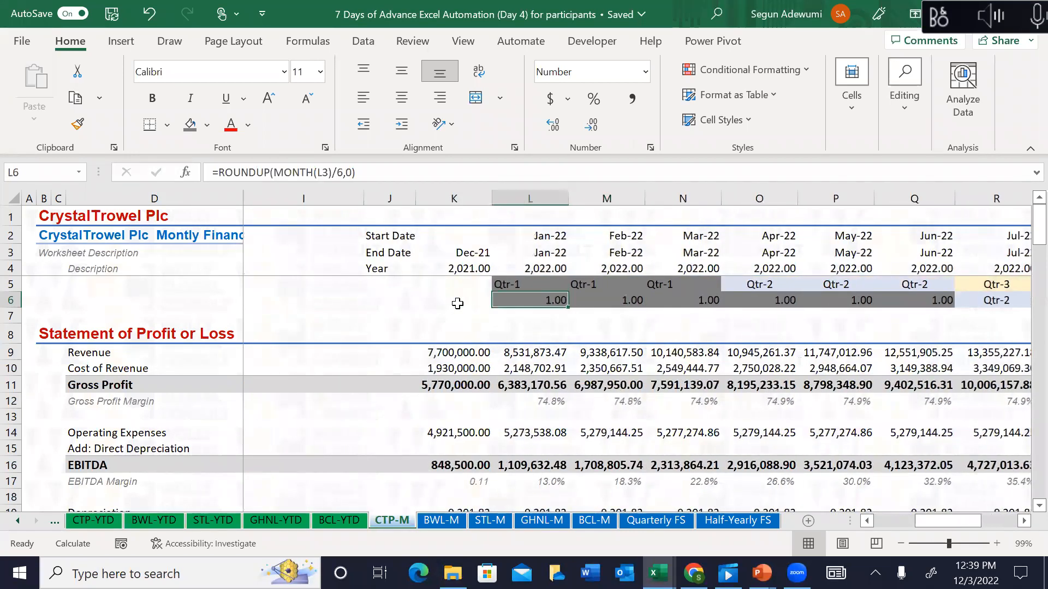
Step: Apply the custom number format "HY-"0 to L6:W6 so the cells show HY-1 and HY-2
key("ctrl+shift+Right")
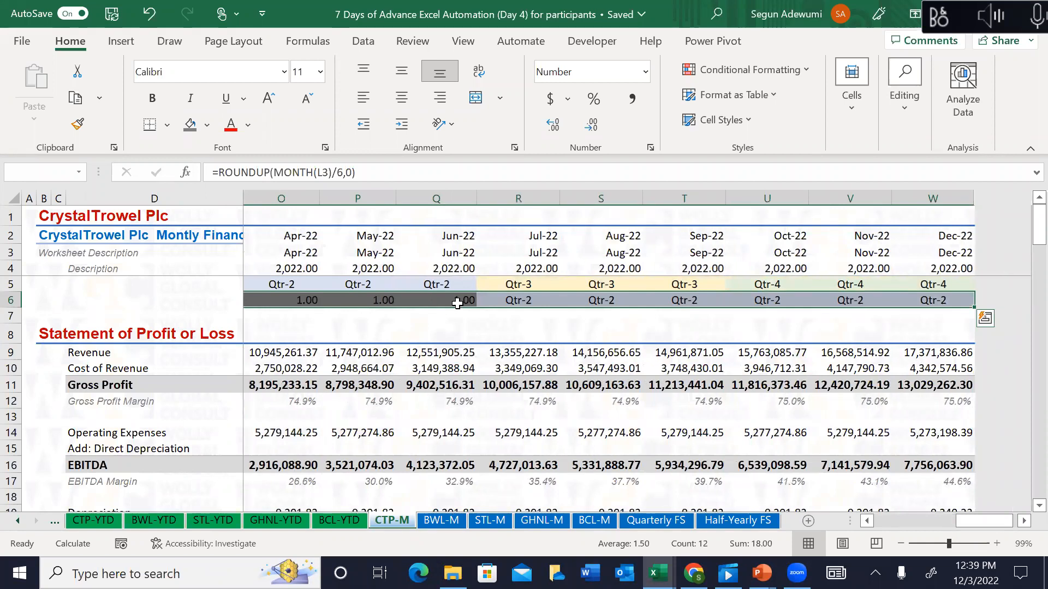
key("ctrl+1")
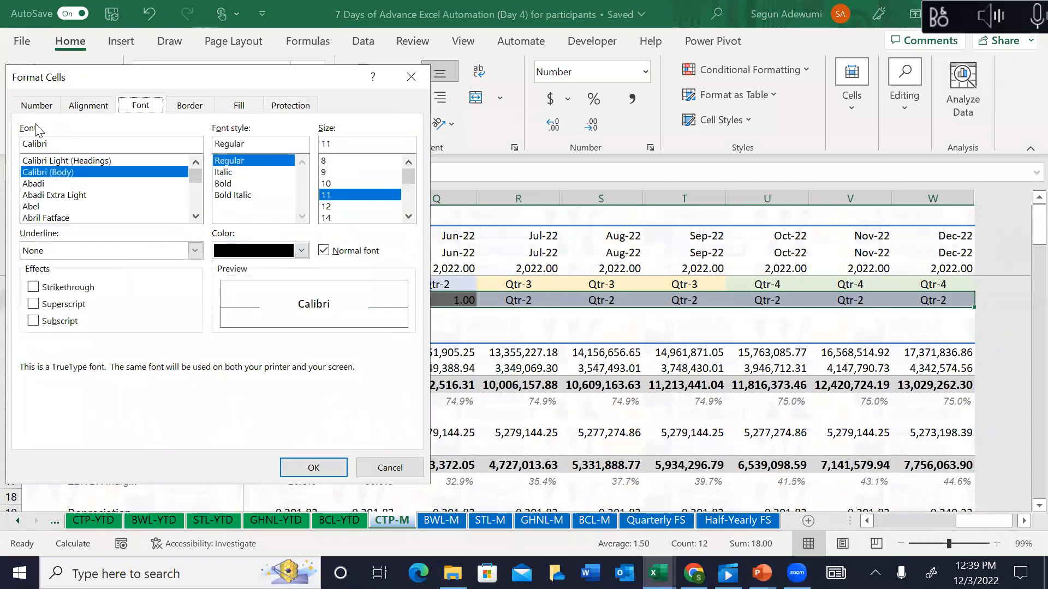
left_click(36, 106)
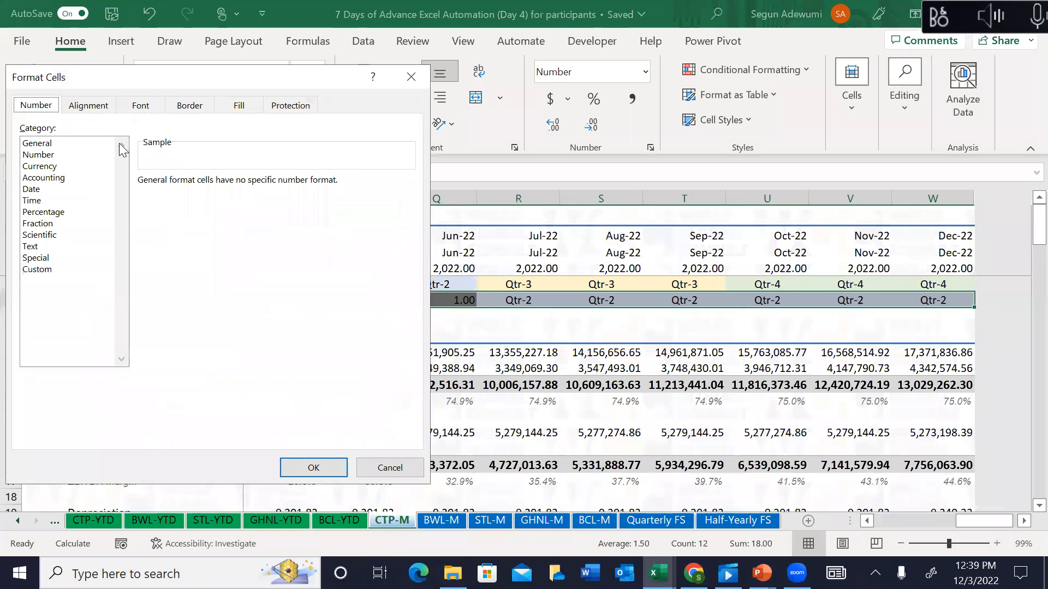
left_click(28, 143)
left_click(50, 269)
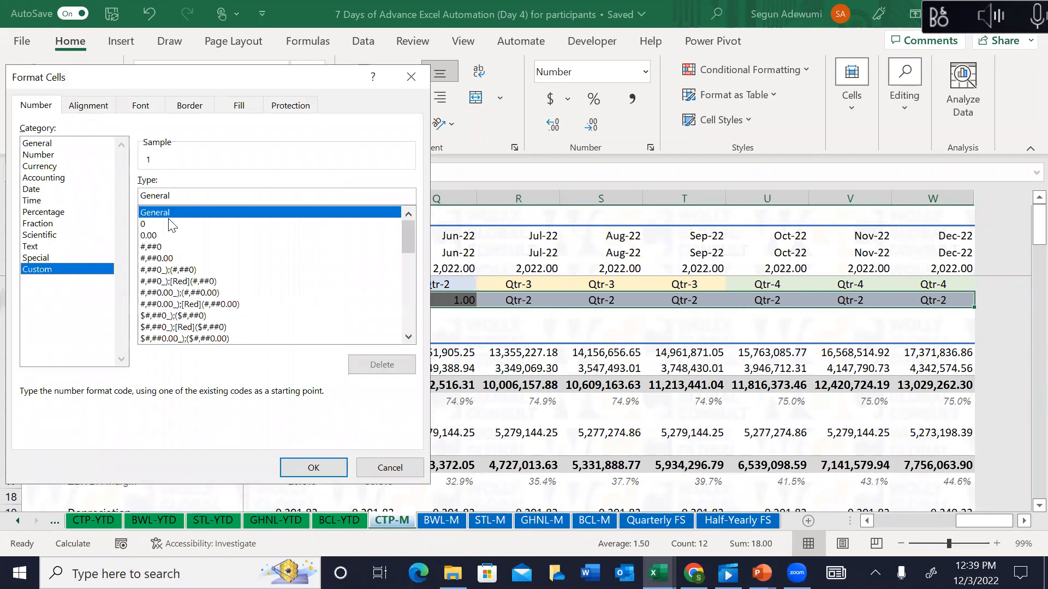
left_click_drag(411, 234, 407, 349)
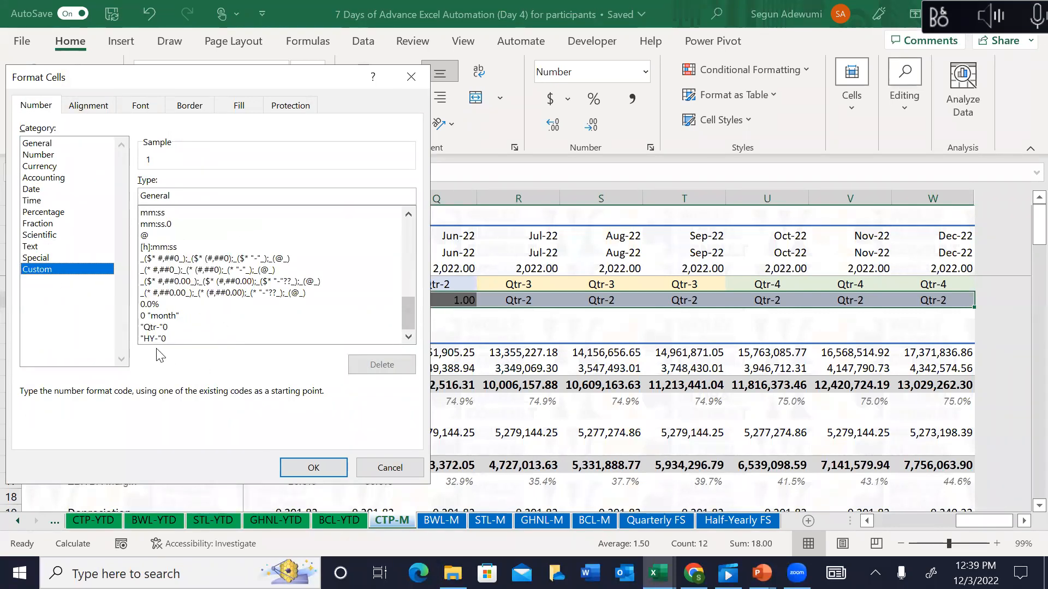
left_click(154, 339)
left_click(322, 468)
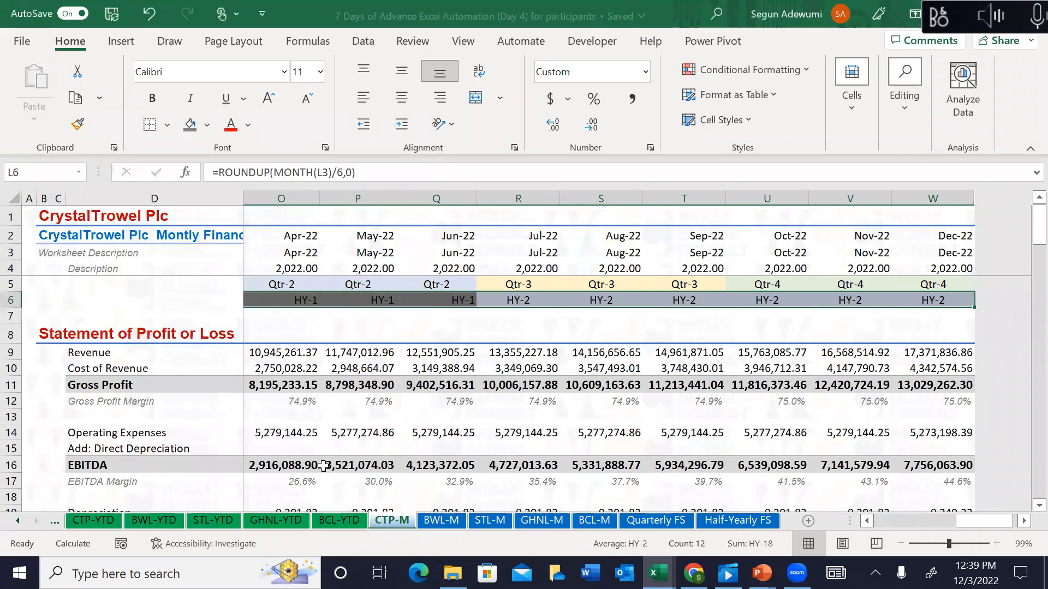
left_click(548, 299)
key("Left")
key("Left")
key("Left")
key("Left")
key("Left")
key("Left")
key("Left")
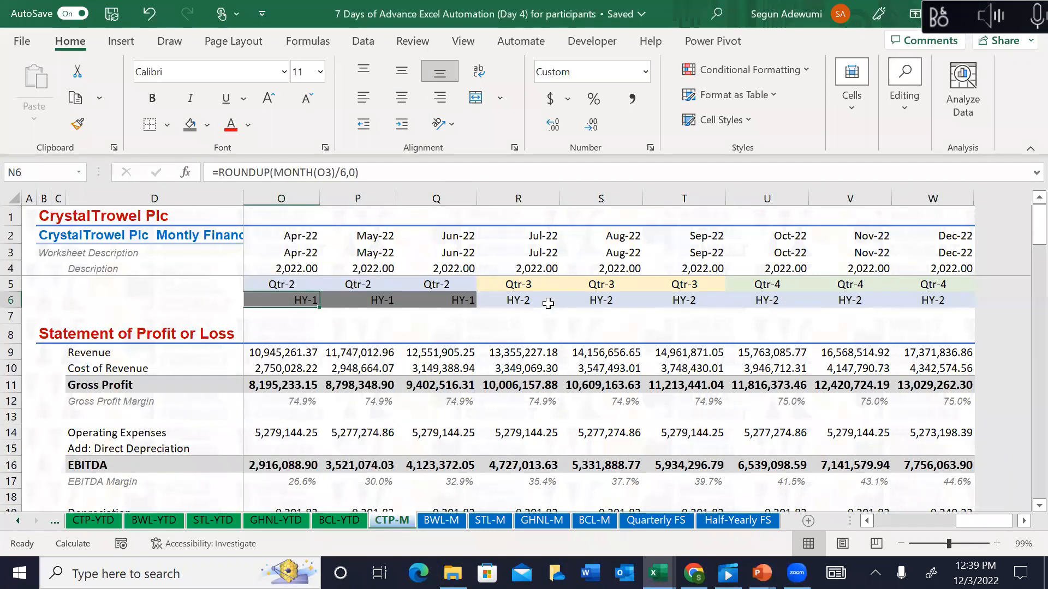
key("Right")
key("Right")
key("Left")
key("shift+Right")
key("shift+Right")
key("shift+Right")
key("shift+Right")
key("shift+Right")
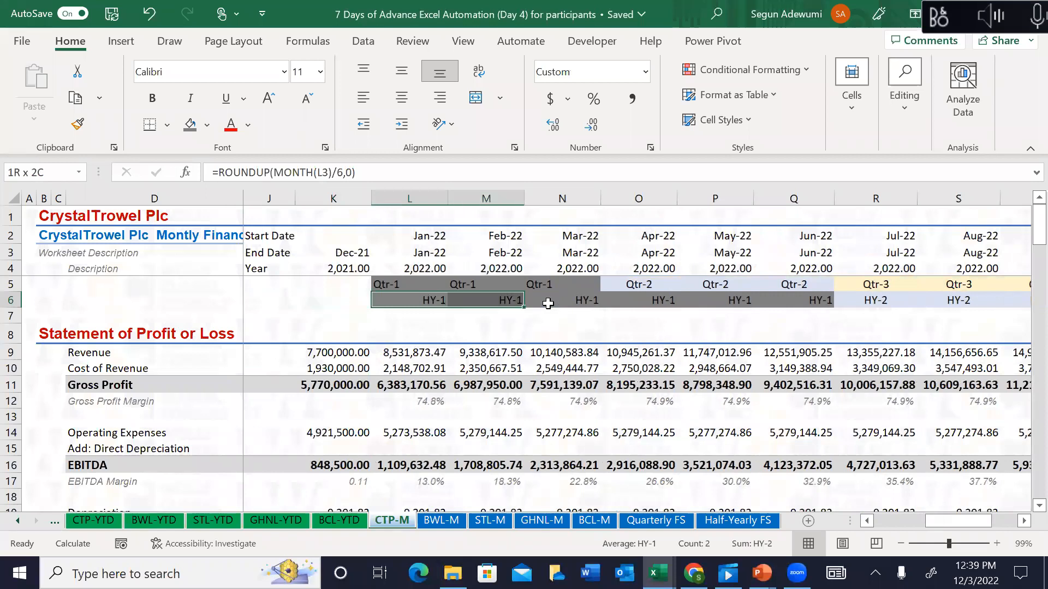
Step: Inspect a quarter header formula on the Half-Yearly FS sheet, then return to Quarterly FS
left_click(720, 523)
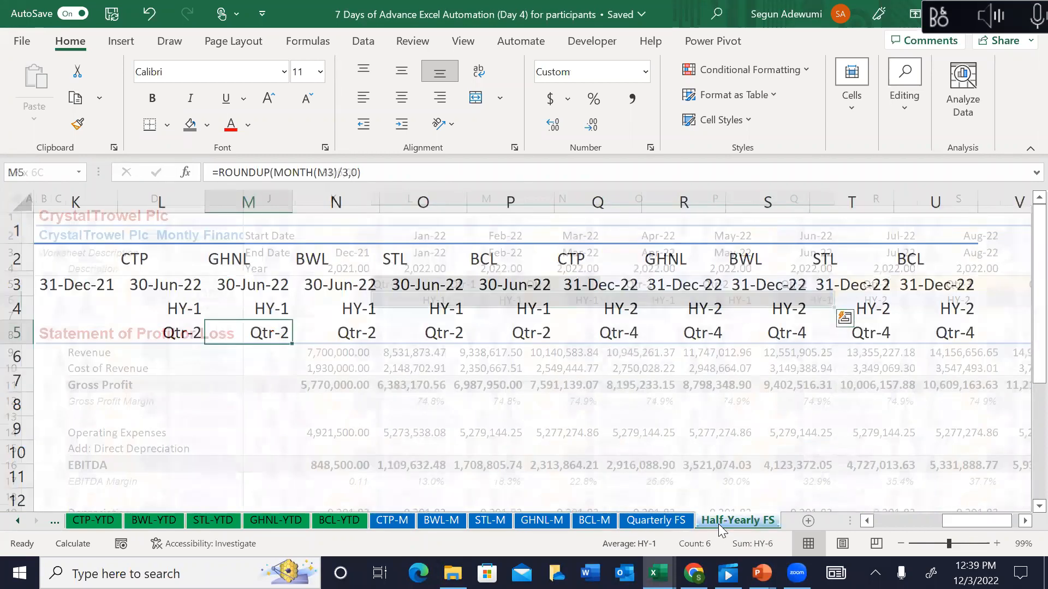
left_click(428, 323)
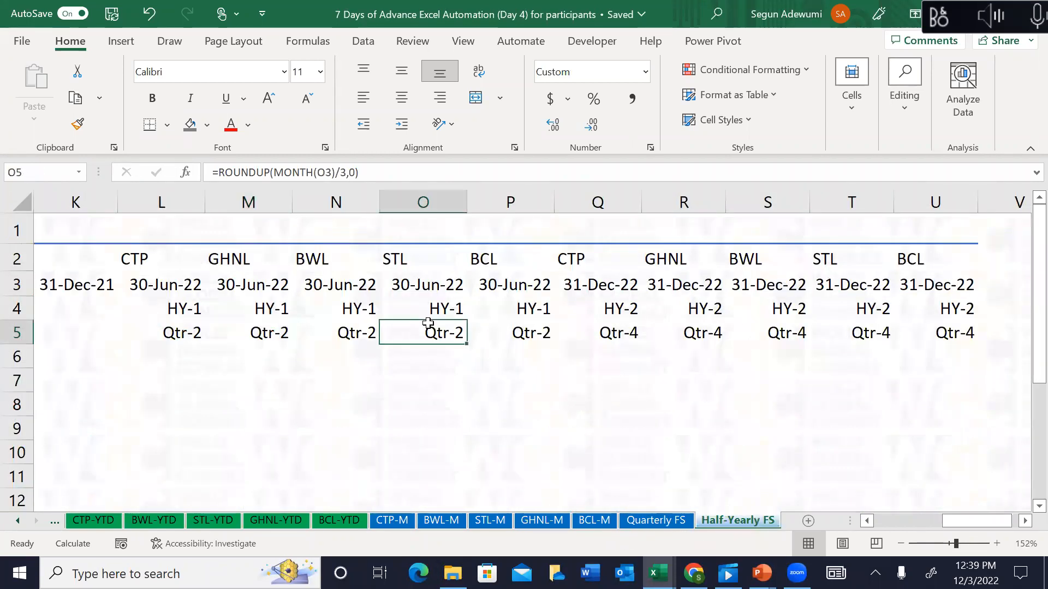
left_click(647, 524)
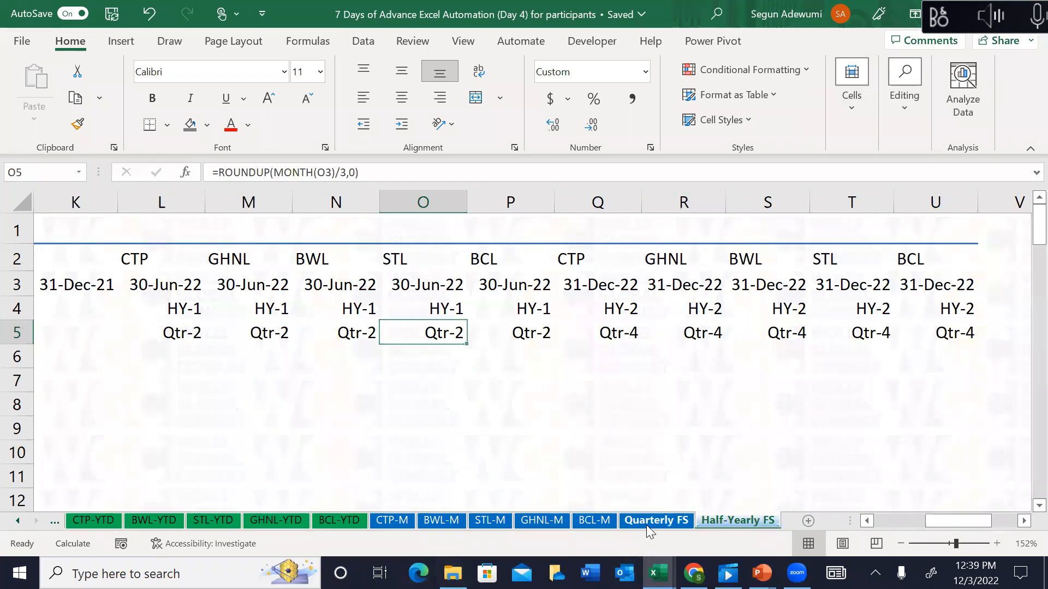
Step: Clear the old cash flow values from L73 down to row 86 and across to column AE
key("Down")
key("Down")
key("Down")
key("Down")
key("Down")
key("Down")
key("Down")
key("Down")
key("Down")
key("Down")
key("Down")
key("Down")
key("Down")
key("Down")
key("Down")
key("Down")
key("Down")
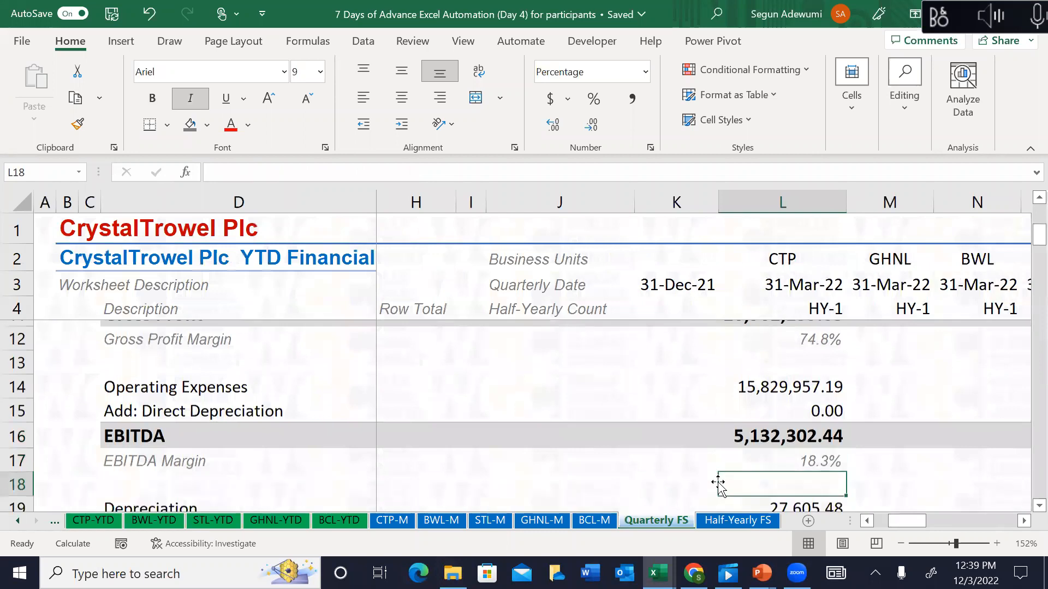
key("Down")
key("Down")
key("Down")
key("Down")
key("Down")
key("Down")
key("Down")
key("Down")
key("Down")
key("Down")
key("Down")
key("Down")
key("Down")
key("Down")
key("Down")
key("Down")
key("Down")
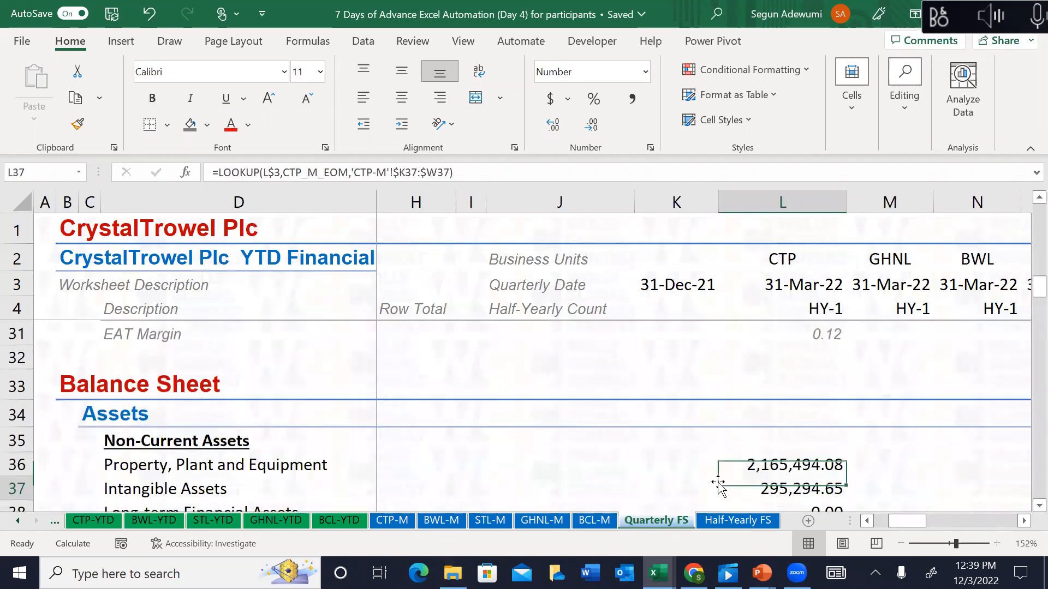
key("Down")
key("Down")
key("Down")
key("Down")
key("Down")
key("Down")
key("Down")
key("Down")
key("Down")
key("Down")
key("Down")
key("Down")
key("Down")
key("Down")
key("Down")
key("Down")
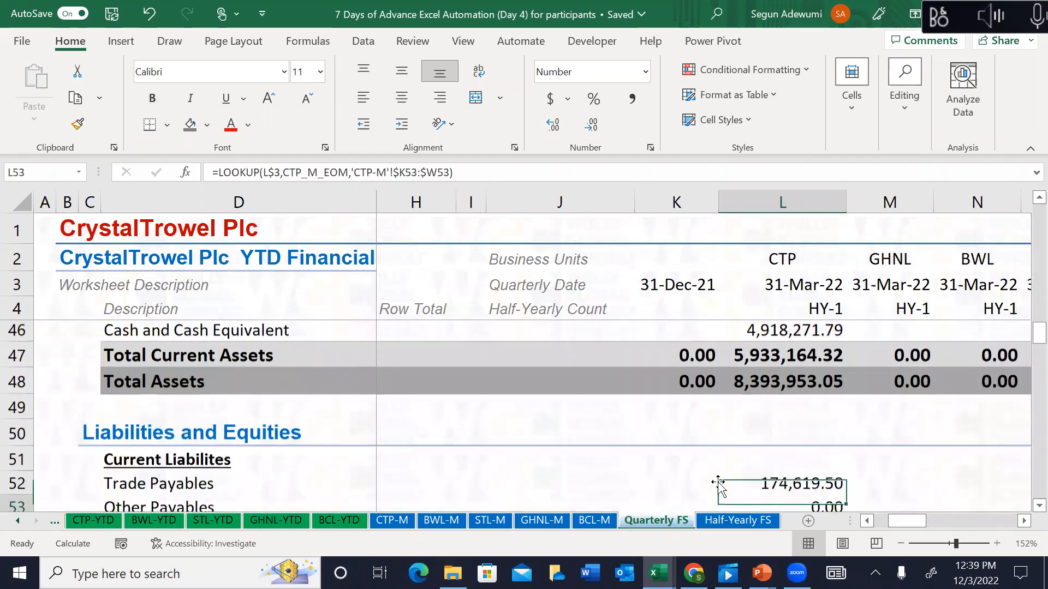
key("Down")
key("Down")
key("Down")
key("Down")
key("Down")
key("Down")
key("Down")
key("Down")
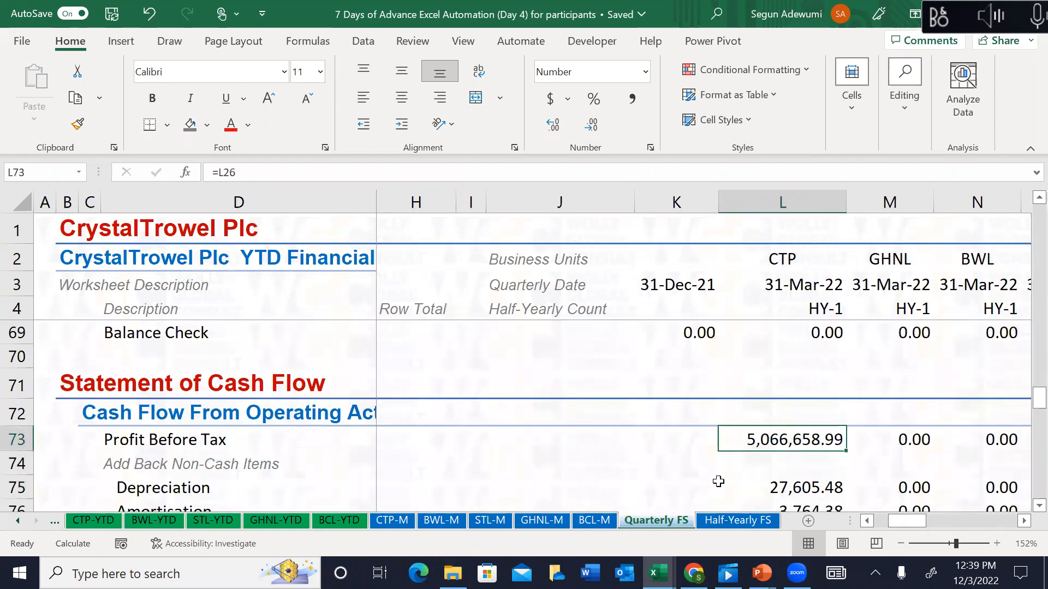
key("shift+Down")
key("shift+Down")
key("shift+Down")
key("shift+Down")
key("shift+Down")
key("shift+Down")
key("shift+Down")
key("shift+Down")
key("shift+Down")
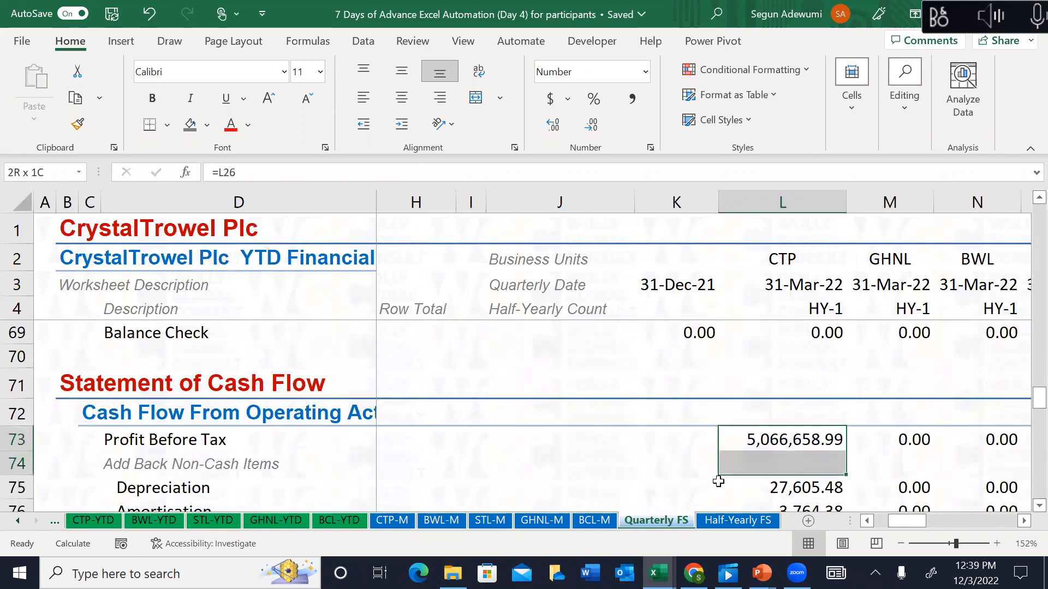
key("shift+Down")
key("shift+Down")
key("shift+Down")
key("shift+Down")
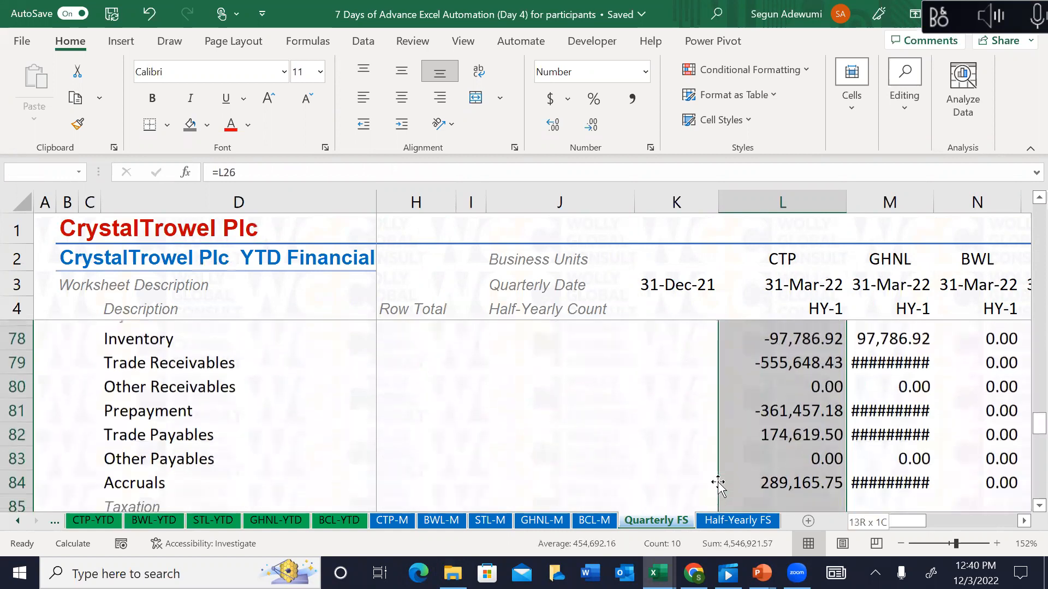
key("ctrl+shift+Right")
key("Delete")
Step: Go back to the CTP Profit Before Tax cell L73 and begin a =SUMIF formula
key("Left")
key("Down")
key("Down")
key("Right")
key("Right")
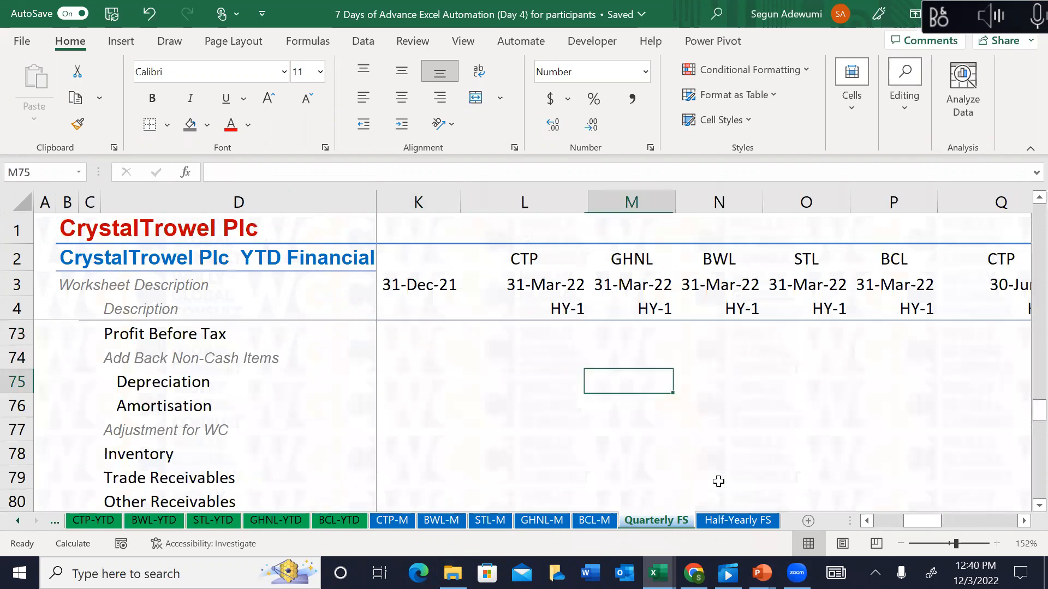
key("Left")
key("Up")
key("Up")
key("Left")
key("Right")
type("=sum")
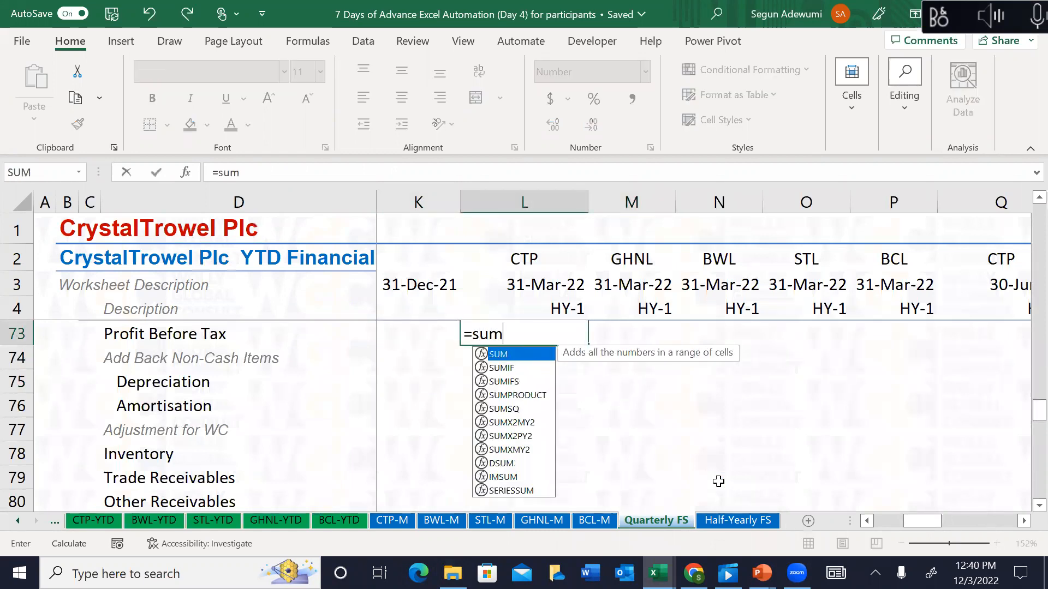
type("if")
Step: Give the L73 SUMIF the CTP_Qtr range and the Qtr-1 label L$5 as criteria
key("Tab")
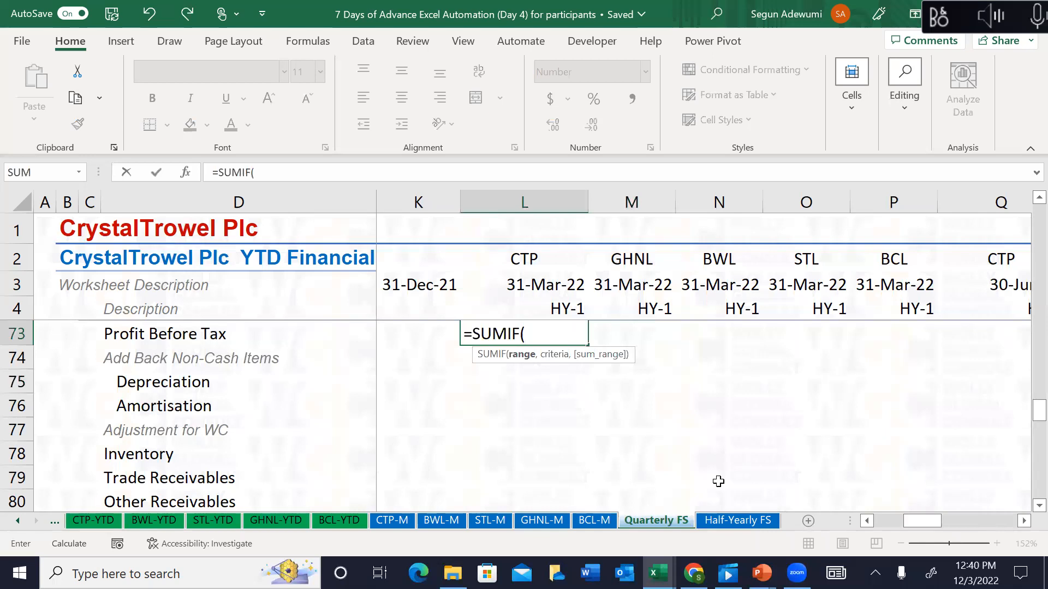
type("ct")
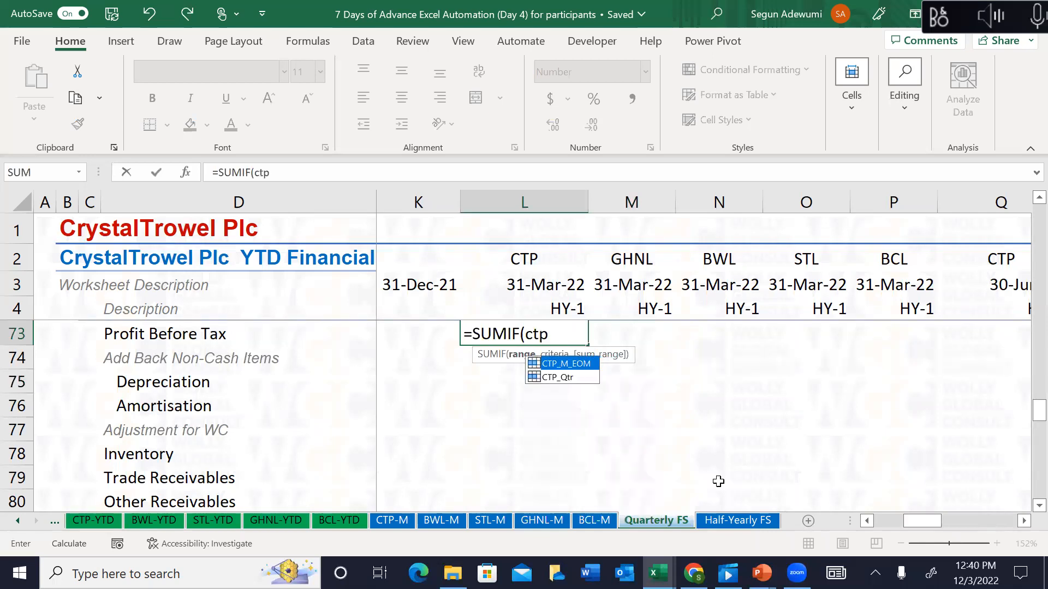
type("p")
key("Down")
key("Tab")
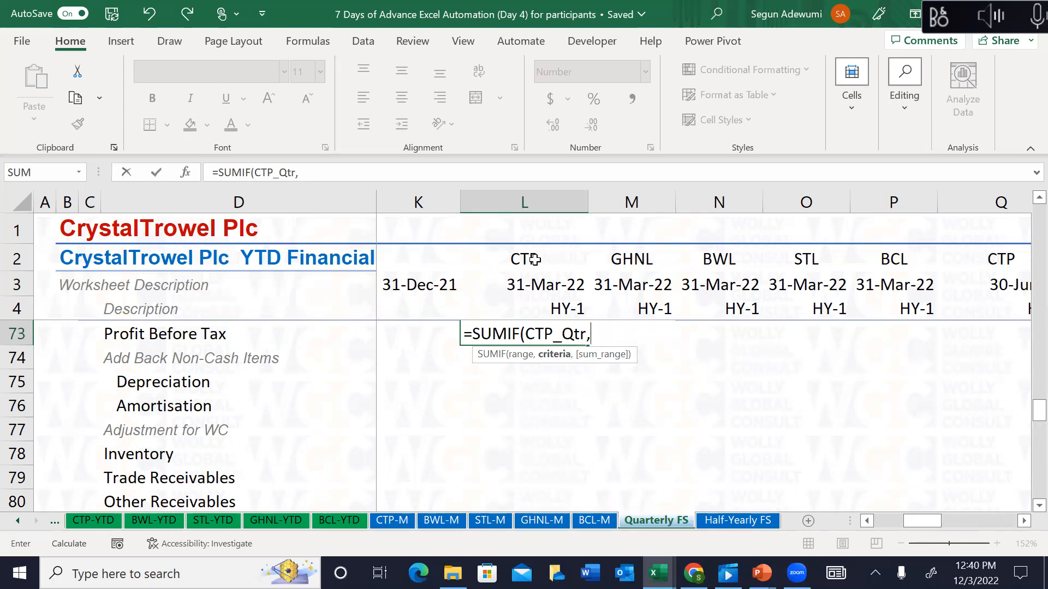
left_click(545, 289)
key("Down")
key("Down")
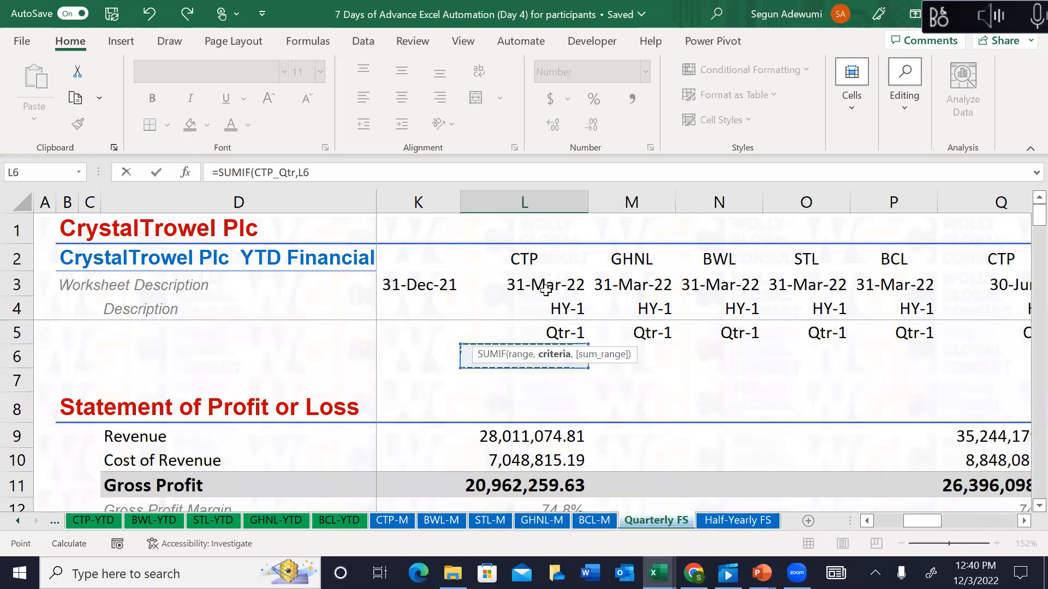
type(",")
key("BackSpace")
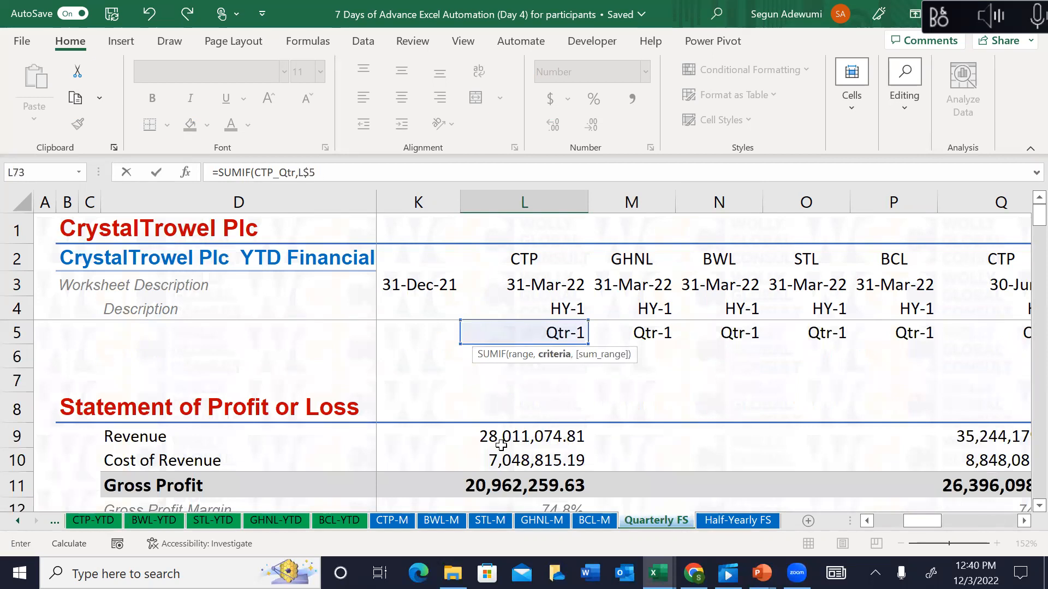
type(",")
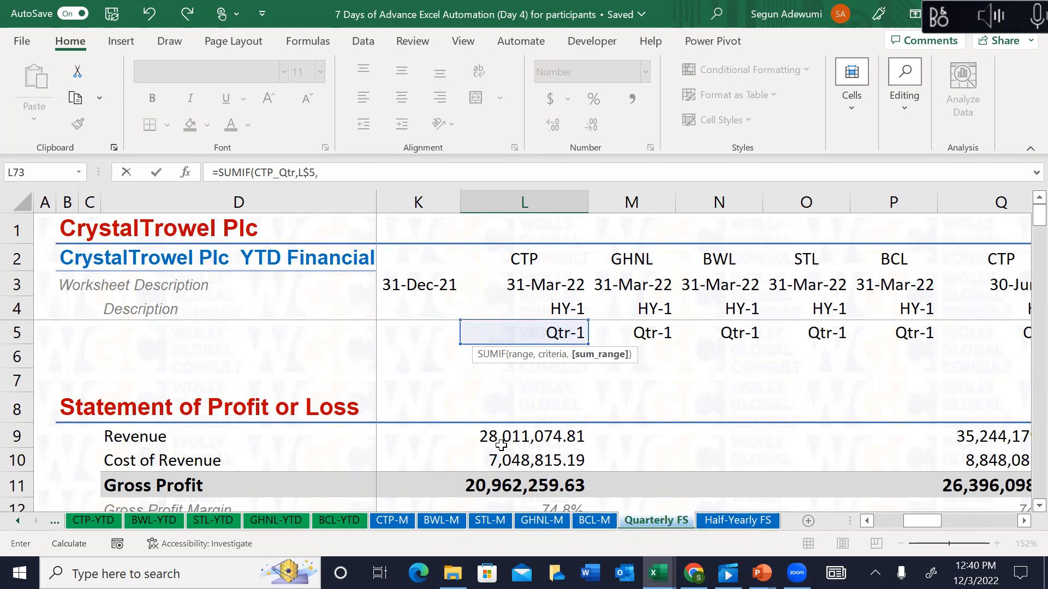
Step: Finish the SUMIF with the locked sum range 'CTP-M'!$L73:$W73, giving 5,066,658.99
left_click(382, 518)
left_click(350, 389)
key("Down")
key("Down")
key("Down")
key("Right")
key("Down")
key("Down")
key("Down")
key("Down")
key("Down")
key("Down")
key("Down")
key("Down")
key("Down")
key("Down")
key("Down")
key("Down")
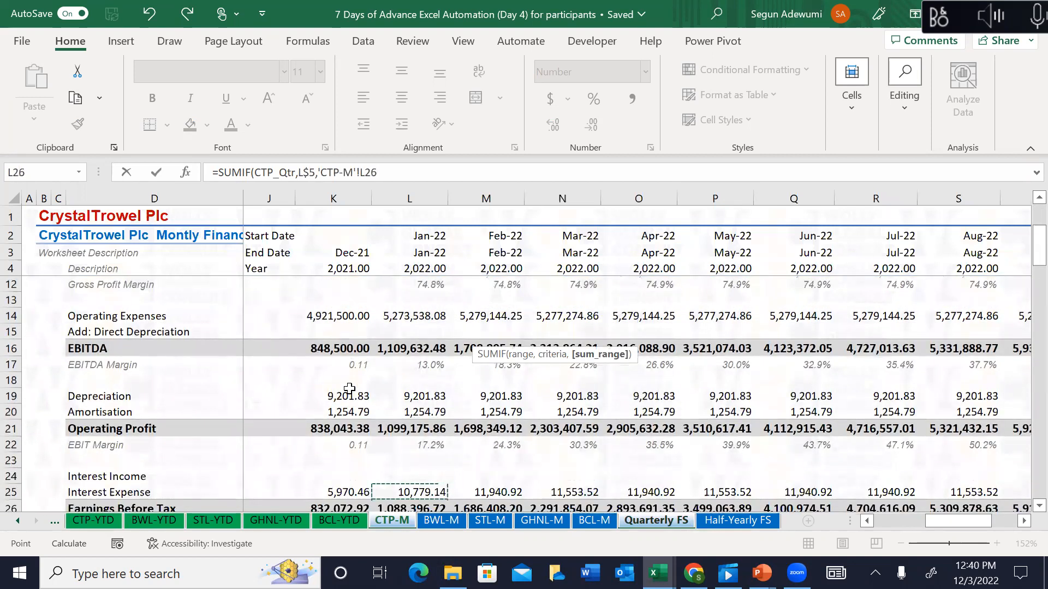
key("Down")
key("Down")
key("Down")
key("Down")
key("Down")
key("Down")
key("Down")
key("Down")
key("Down")
key("Down")
key("Down")
key("Down")
key("Down")
key("Down")
key("Down")
key("Down")
key("Down")
key("Down")
key("Down")
key("Down")
key("Down")
key("Down")
key("Down")
key("Down")
key("Down")
key("Down")
key("Down")
key("Down")
key("Down")
key("Down")
key("Down")
key("Down")
key("Down")
key("Down")
key("Down")
key("Down")
key("Down")
key("Down")
key("Down")
key("Down")
key("Down")
key("Down")
key("Down")
key("Down")
key("Down")
key("Down")
key("Down")
key("Down")
key("Down")
key("Down")
key("Up")
key("Up")
key("Up")
key("Up")
key("Up")
key("ctrl+shift+Right")
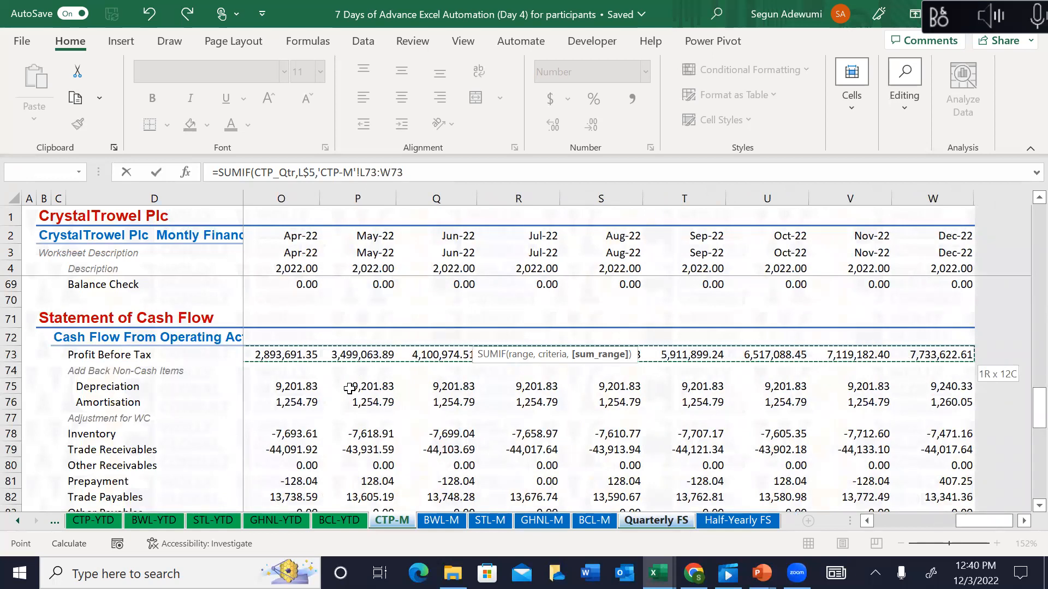
key("F4")
key("F4")
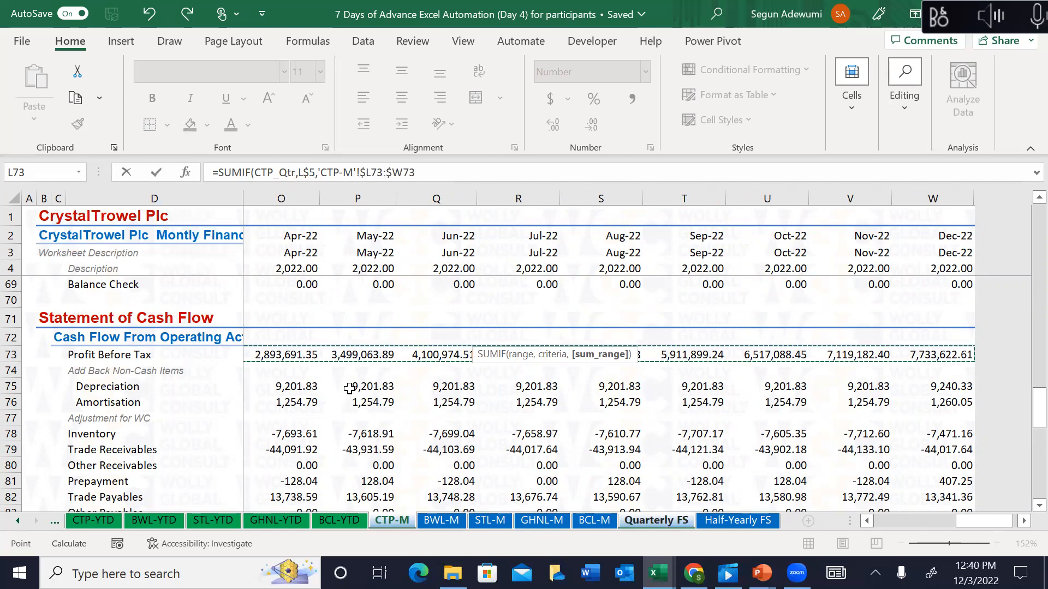
type(")")
key("Up")
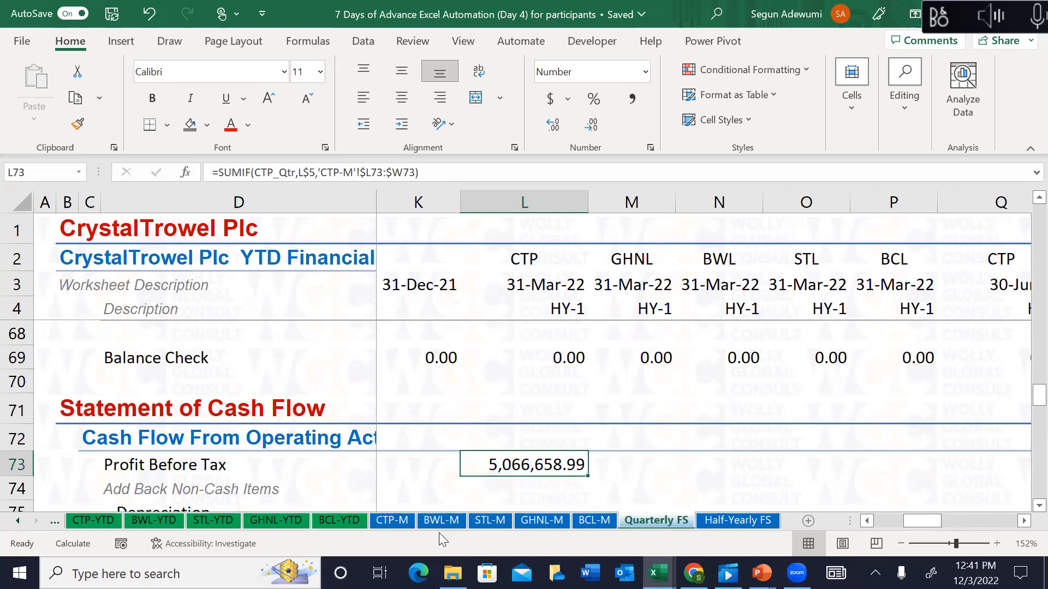
Step: On CTP-M, select January–March Profit Before Tax to confirm the status-bar total matches
left_click(398, 523)
left_click(402, 387)
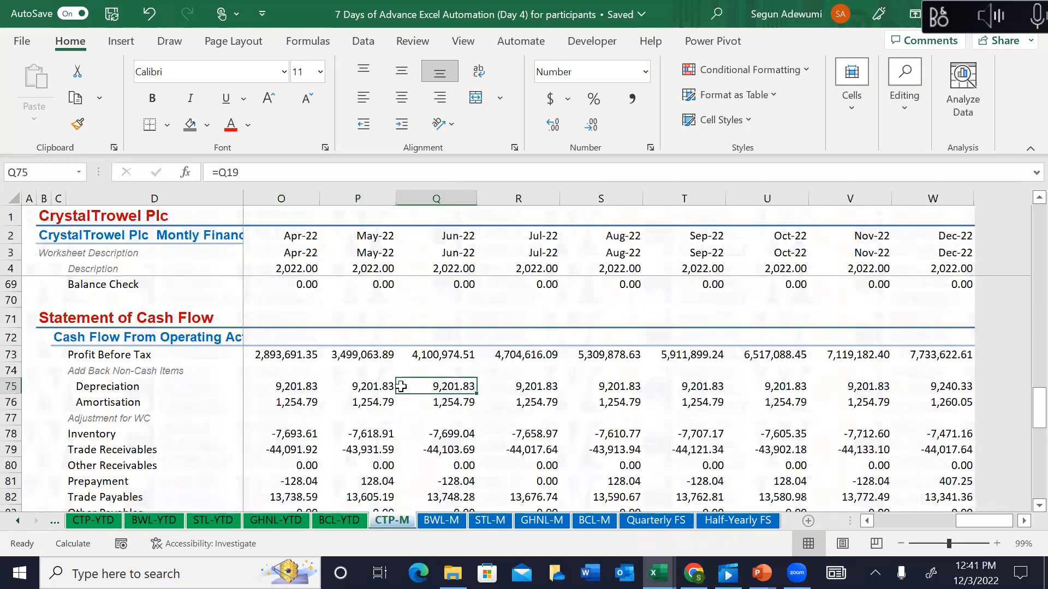
key("Left")
key("Left")
key("Left")
key("Left")
key("Left")
key("Left")
key("Left")
key("Left")
key("Left")
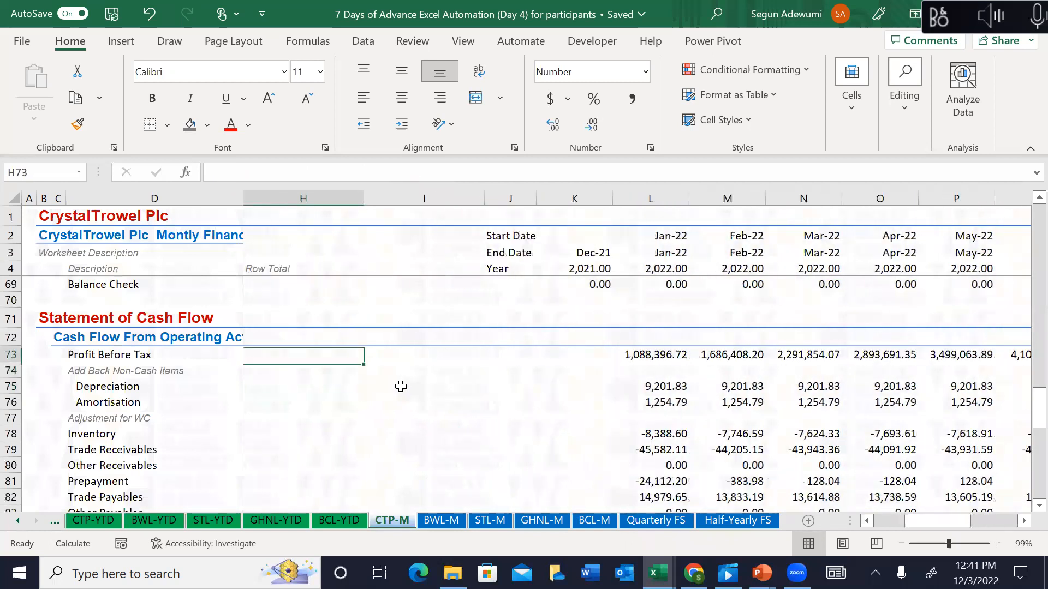
key("Up")
key("Up")
key("Right")
key("Right")
key("Right")
key("Right")
key("Right")
key("Left")
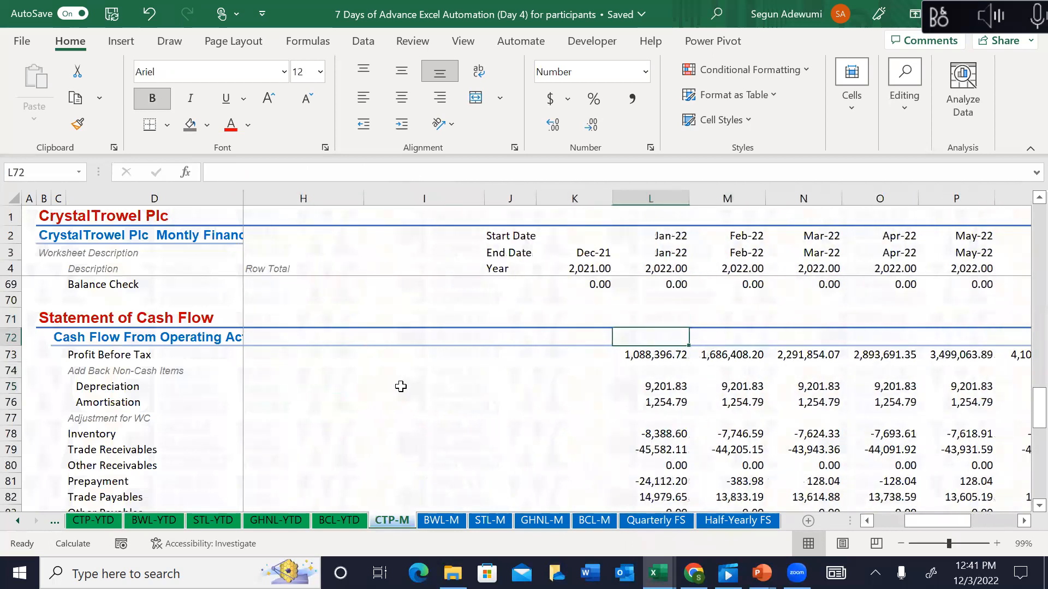
key("Down")
key("shift+Right")
key("shift+Right")
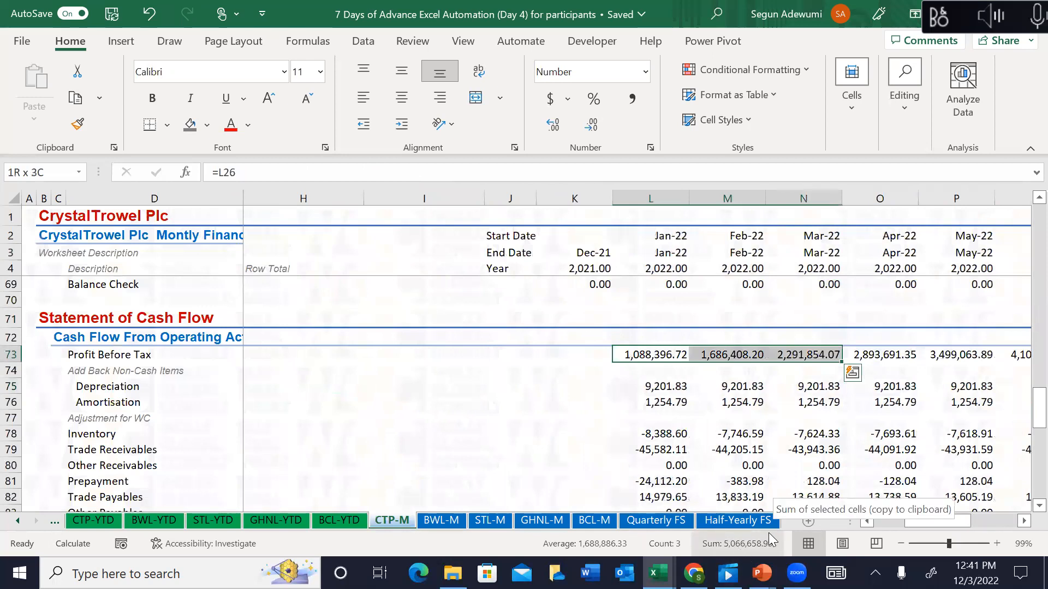
Step: Copy the L73 SUMIF into the depreciation, Inventory-to-Accruals and Tax Paid rows
left_click(685, 521)
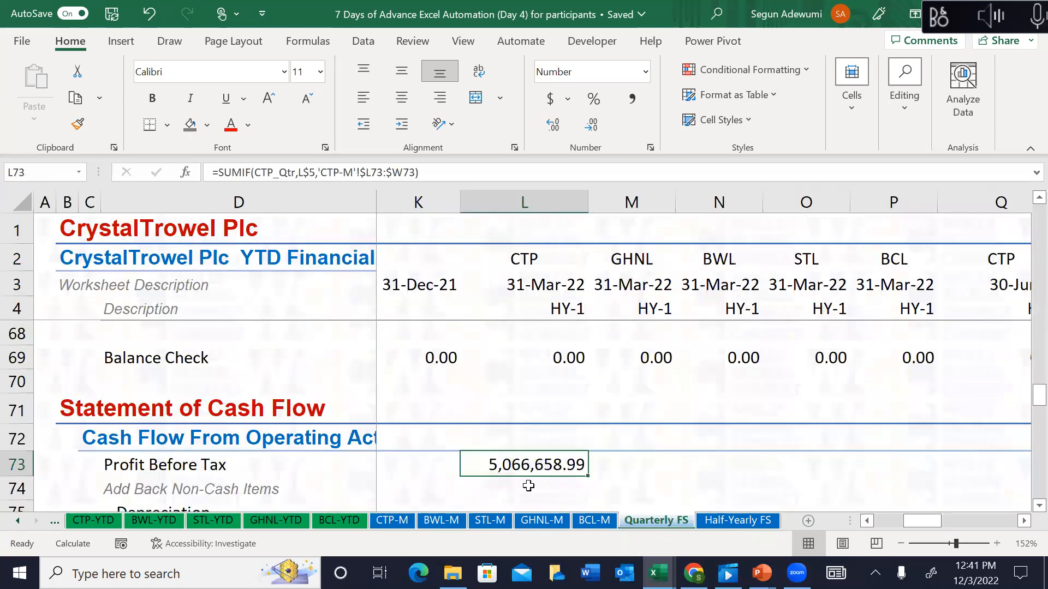
key("ctrl+c")
key("Down")
key("Down")
key("Down")
key("Down")
key("Up")
key("Up")
key("shift+Down")
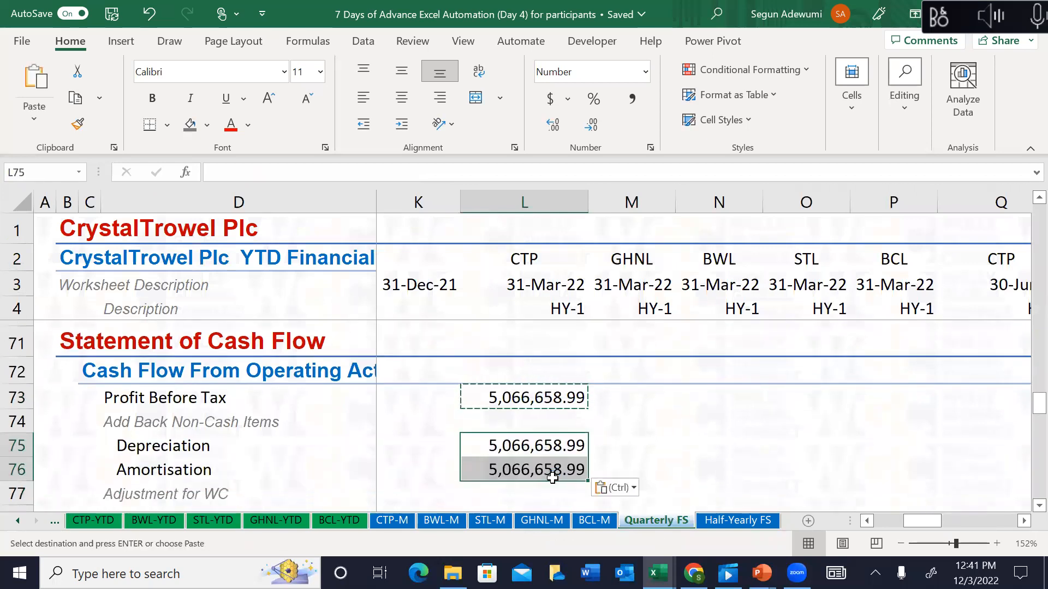
key("Down")
key("Down")
key("Down")
key("Down")
key("Down")
key("Up")
key("Up")
key("shift+Down")
key("shift+Down")
key("shift+Down")
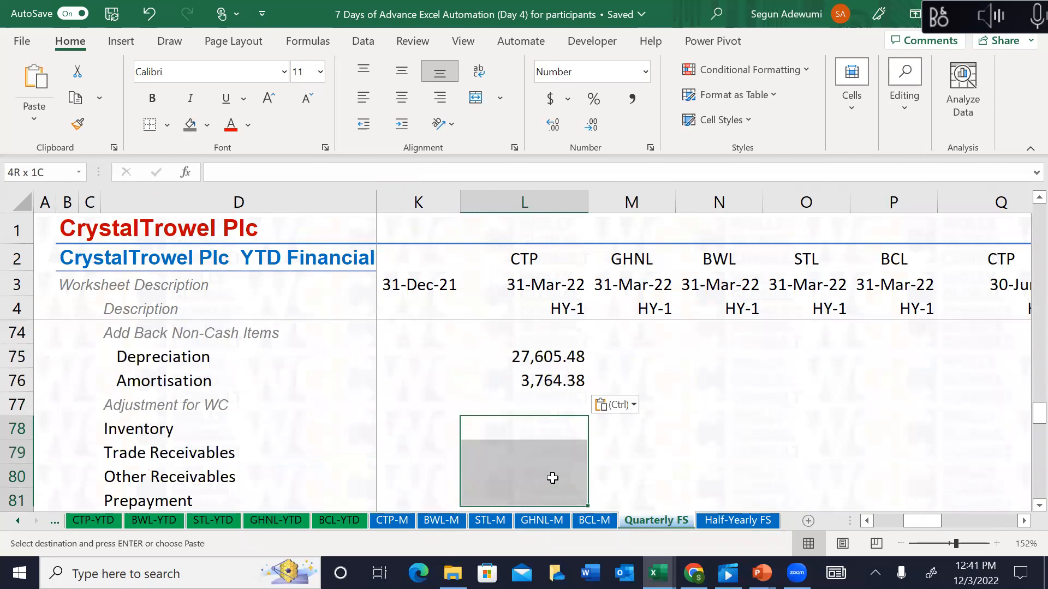
key("shift+Down")
key("shift+Down")
key("shift+Down")
key("ctrl+v")
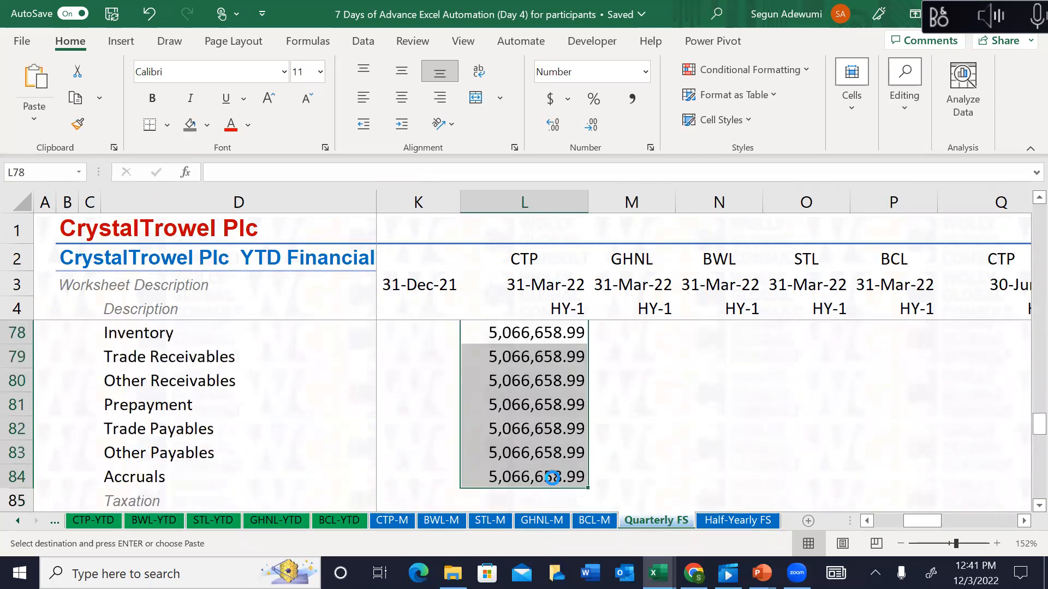
key("Down")
key("Down")
key("Down")
key("Down")
key("Down")
key("Down")
key("Down")
key("Down")
key("Down")
key("Down")
key("Up")
key("Up")
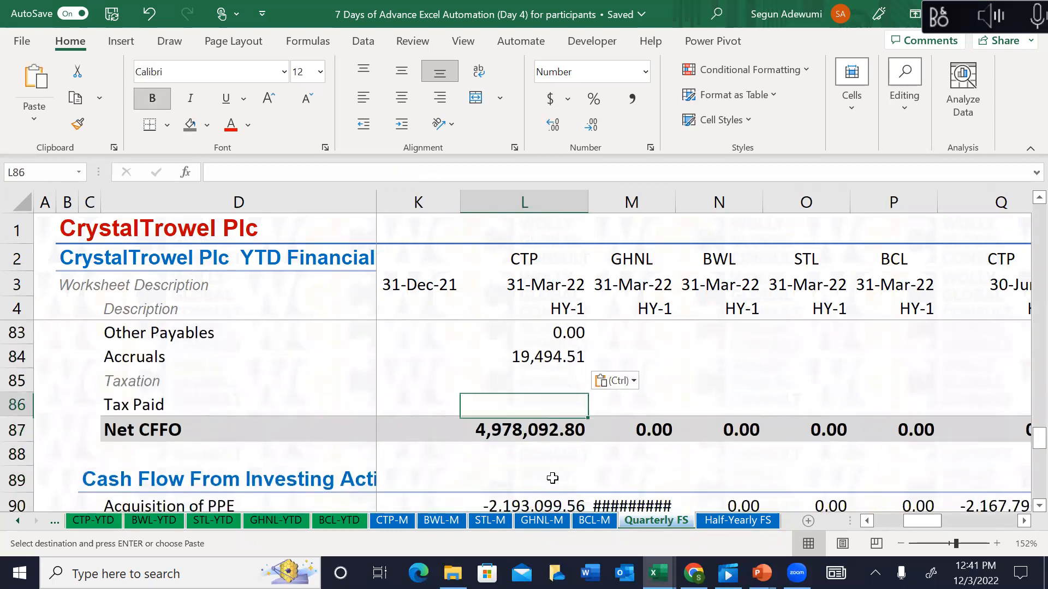
key("Down")
key("Down")
key("Down")
key("Down")
key("Down")
key("Down")
key("Down")
key("Down")
key("Down")
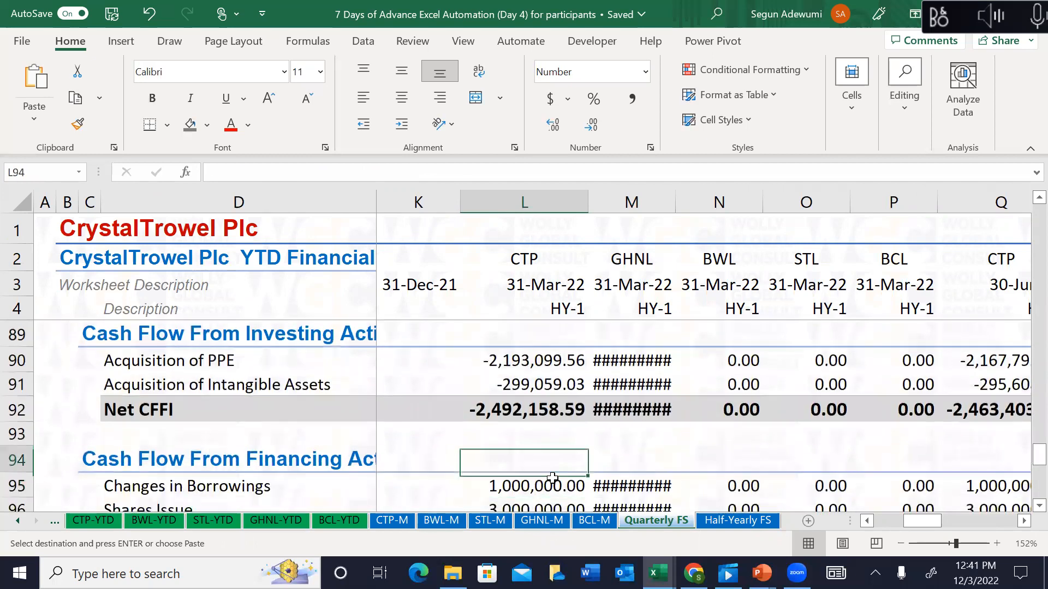
Step: Select the other companies' cash flow cells down to row 110 across to column AE
key("Down")
key("Down")
key("Down")
key("Down")
key("Down")
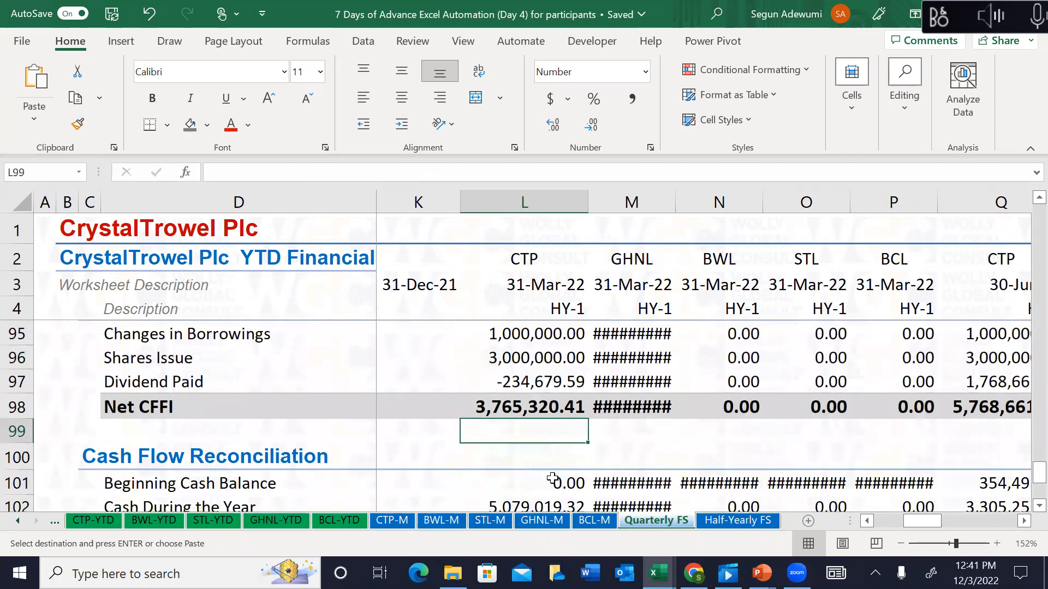
key("Up")
key("Up")
key("Up")
key("Up")
key("Up")
key("Up")
key("Up")
key("Up")
key("Up")
key("Up")
key("Up")
key("Up")
key("Up")
key("Up")
key("Up")
key("Up")
key("Up")
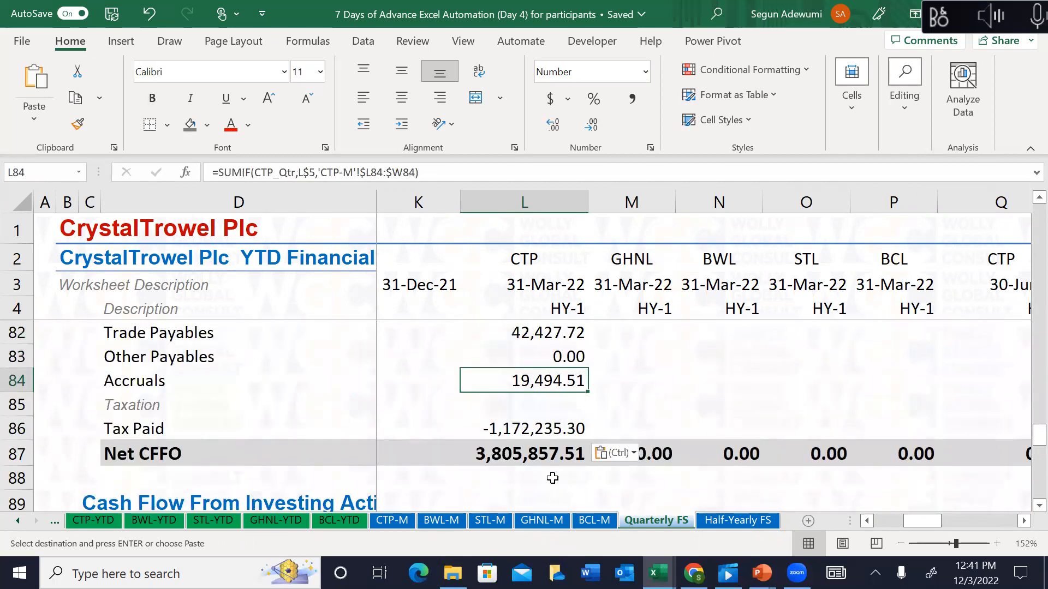
key("Right")
key("Down")
key("Down")
key("shift+Down")
key("shift+Down")
key("shift+Down")
key("shift+Down")
key("shift+Down")
key("shift+Down")
key("shift+Down")
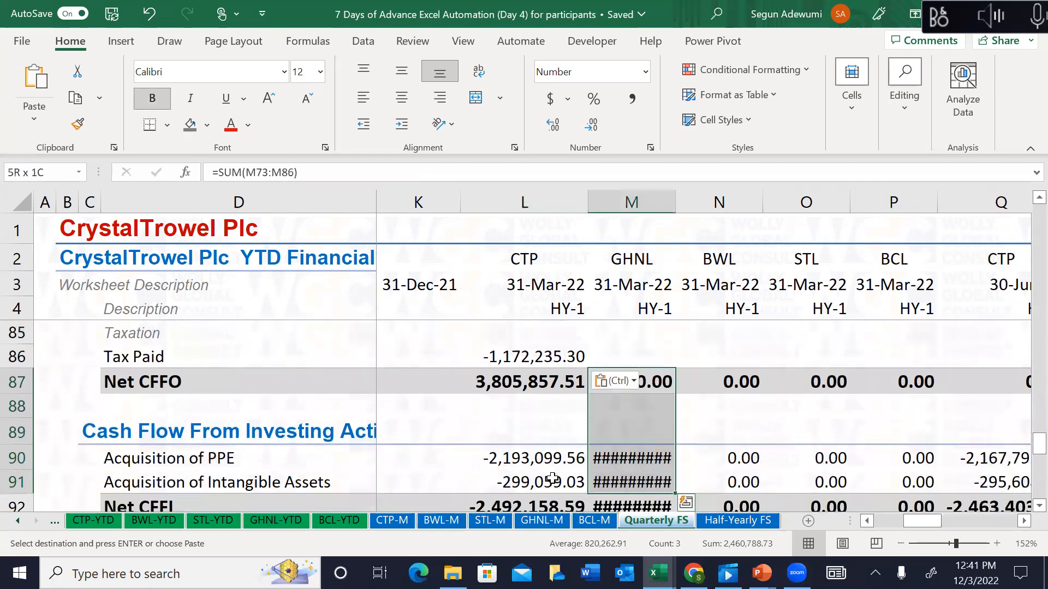
key("shift+Down")
key("shift+Down")
key("shift+Down")
key("shift+Down")
key("shift+Down")
key("shift+Down")
key("shift+Down")
key("shift+Down")
key("shift+Down")
key("shift+Down")
key("shift+Down")
key("shift+Down")
key("shift+Down")
key("shift+Down")
key("shift+Down")
key("shift+Down")
key("shift+Right")
key("shift+Right")
key("shift+Right")
key("shift+Right")
key("shift+Right")
key("shift+Right")
key("shift+Right")
key("shift+Right")
key("shift+Right")
key("shift+Right")
key("shift+Right")
key("shift+Right")
key("shift+Right")
key("shift+Right")
key("shift+Right")
key("shift+Right")
key("shift+Right")
key("shift+Right")
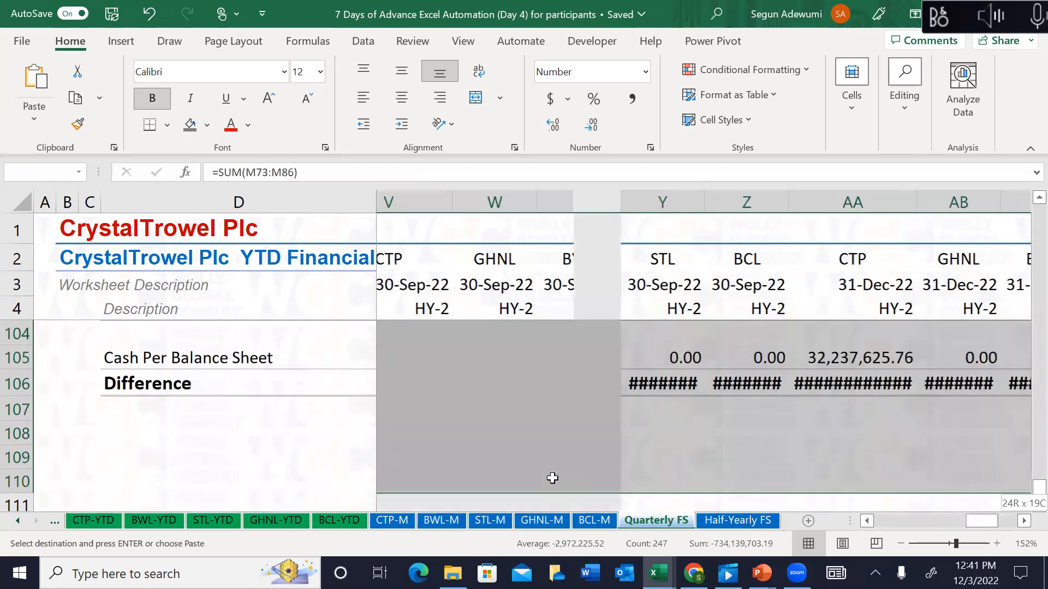
key("Escape")
Step: Paste the quarterly SUMIF into Beginning Cash Balance and Cash During the Year, rows 101–102
key("Left")
key("Left")
key("Up")
key("Up")
key("Up")
key("Up")
key("Up")
key("Up")
key("Up")
key("Up")
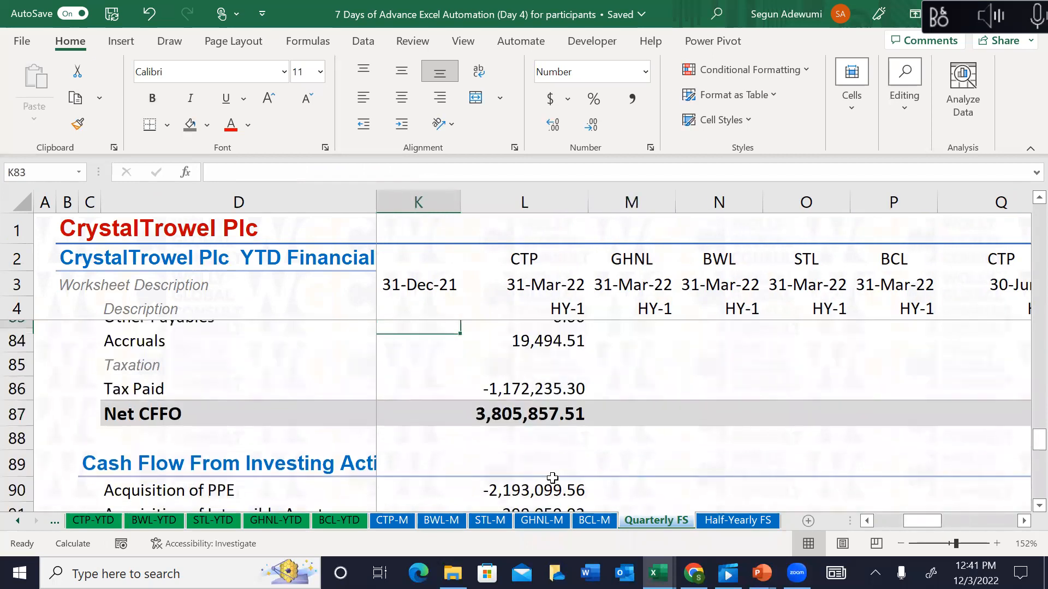
key("Up")
key("Up")
key("Up")
key("Right")
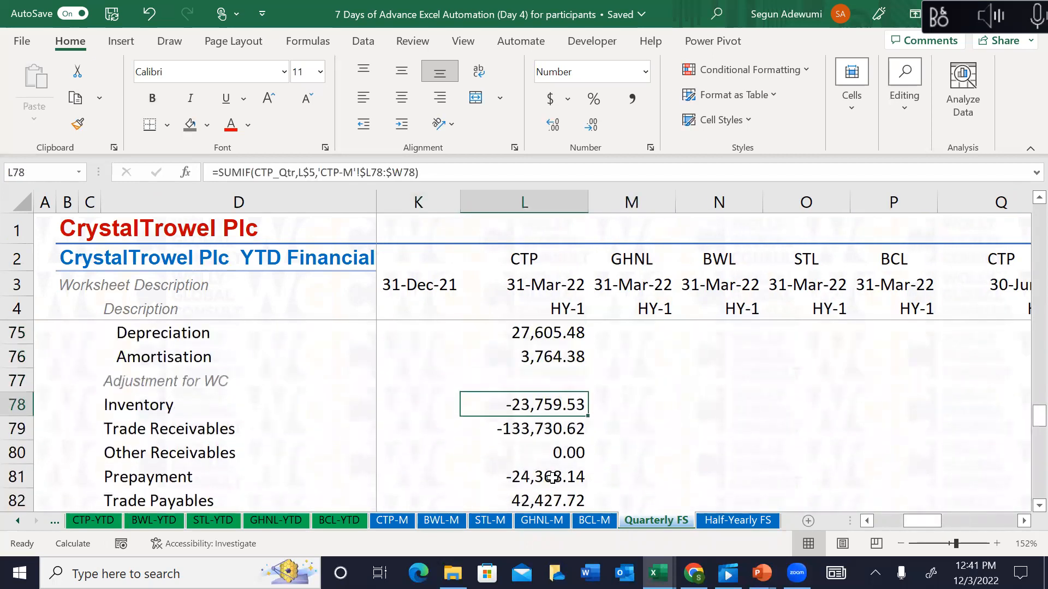
key("Down")
key("Down")
key("Down")
key("Down")
key("Down")
key("Down")
key("Down")
key("Down")
key("Down")
key("Down")
key("Down")
key("Down")
key("Down")
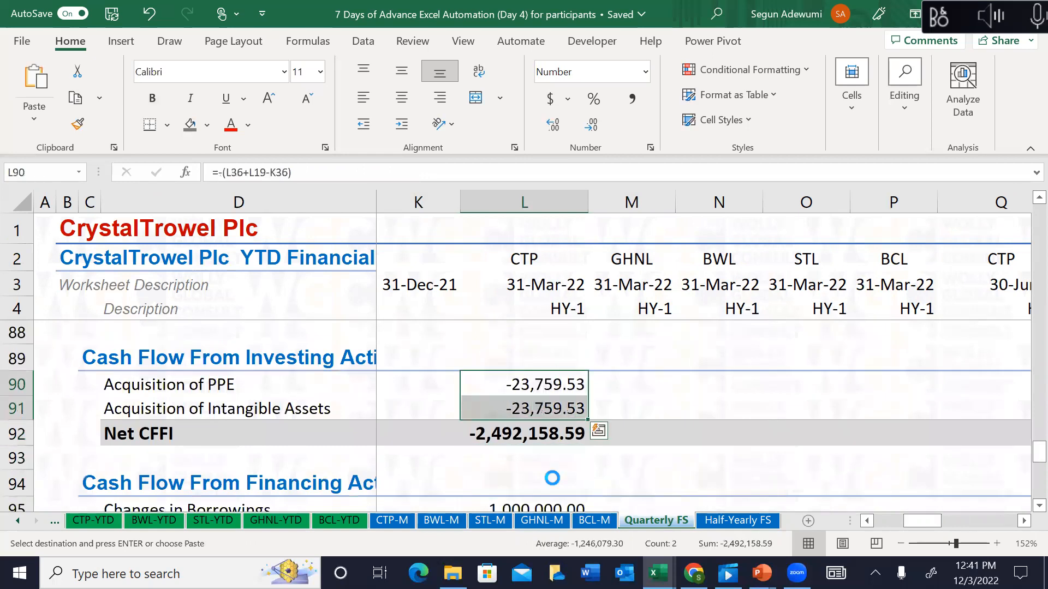
key("Down")
key("Down")
key("Down")
key("Down")
key("Down")
key("Down")
key("Up")
key("shift+Down")
key("shift+Down")
key("shift+Down")
key("shift+Down")
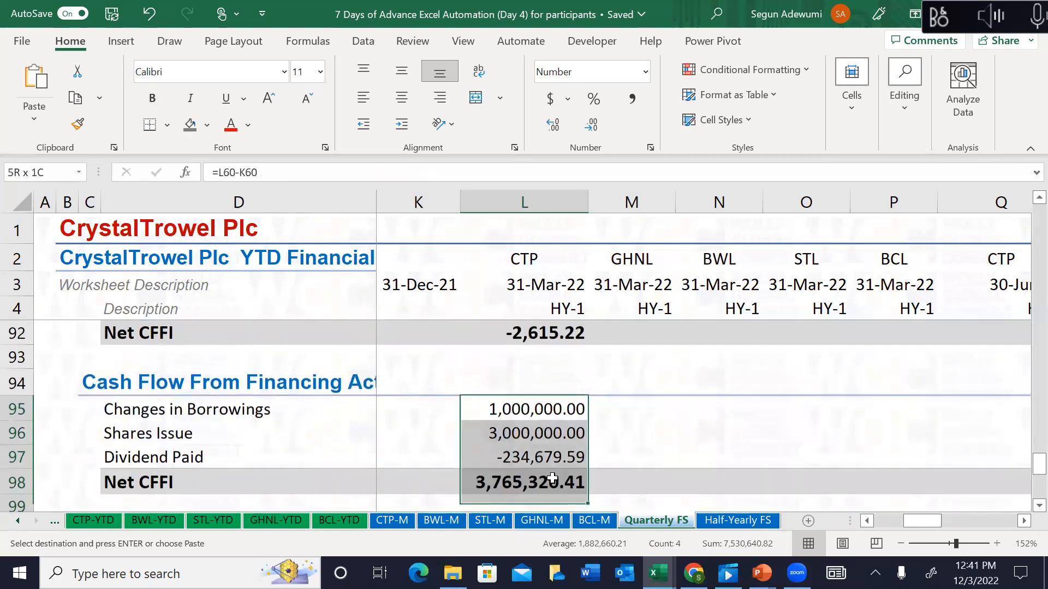
key("shift+Up")
key("shift+Up")
key("Down")
key("Down")
key("Down")
key("Down")
key("Down")
key("Down")
key("Down")
key("Down")
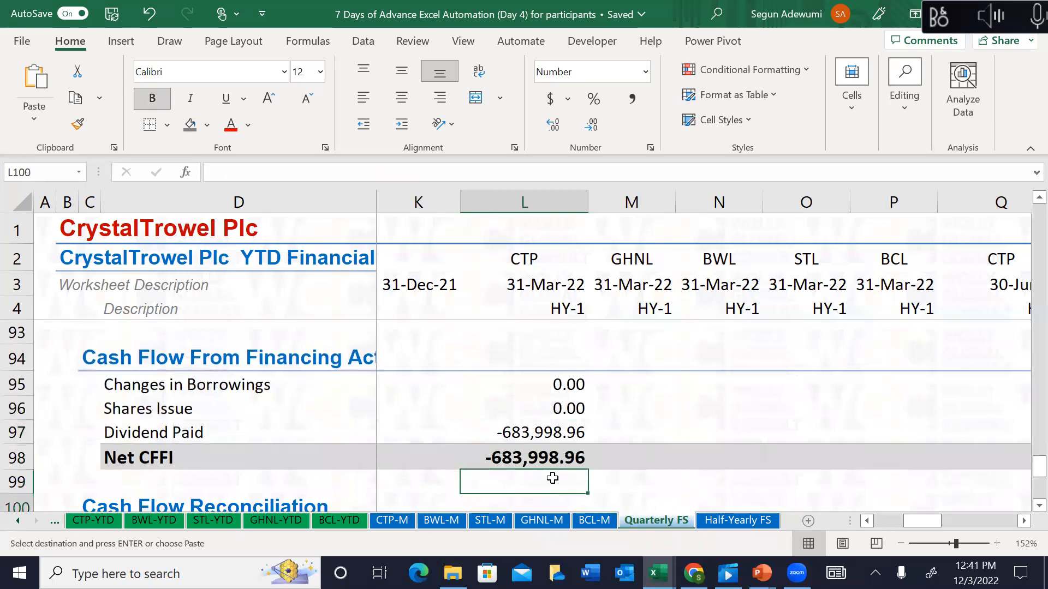
key("Up")
key("Up")
key("Up")
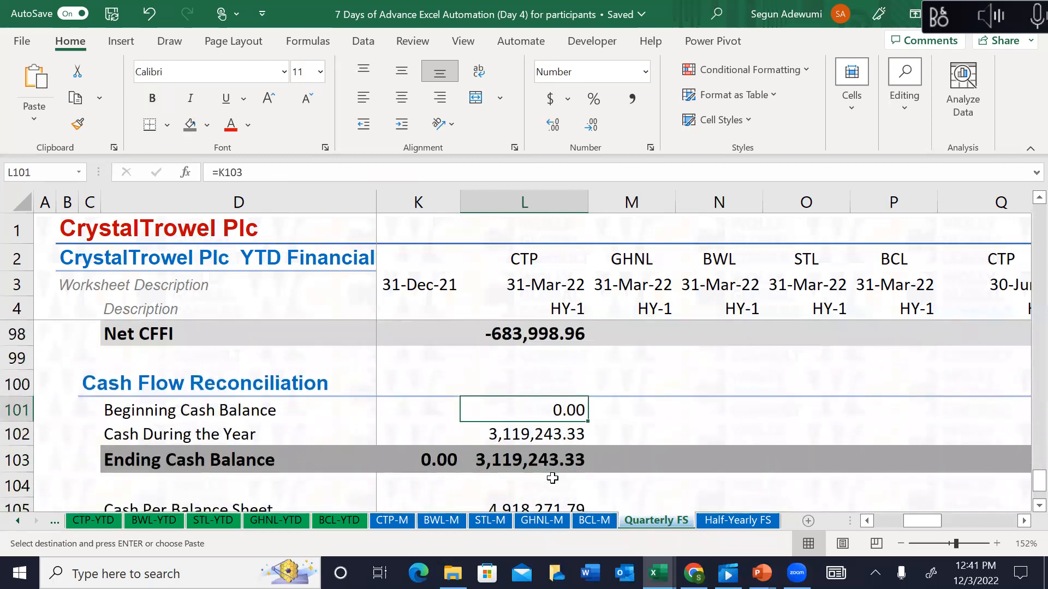
key("ctrl+v")
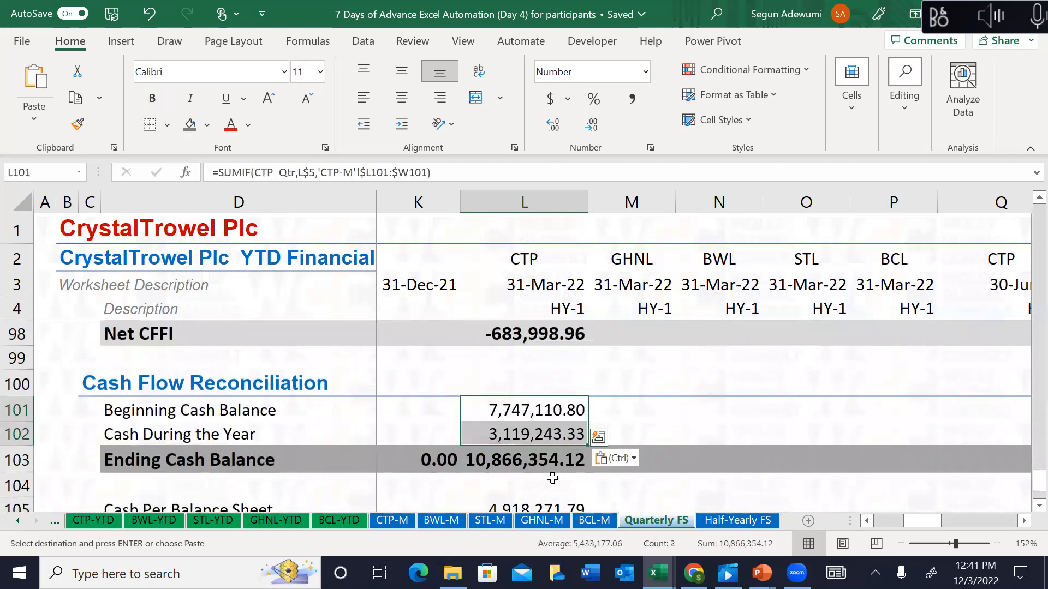
Step: Check the Ending Cash Balance, Cash Per Balance Sheet and Difference formulas in the reconciliation
key("Down")
key("Down")
key("Down")
key("Down")
key("Down")
key("Down")
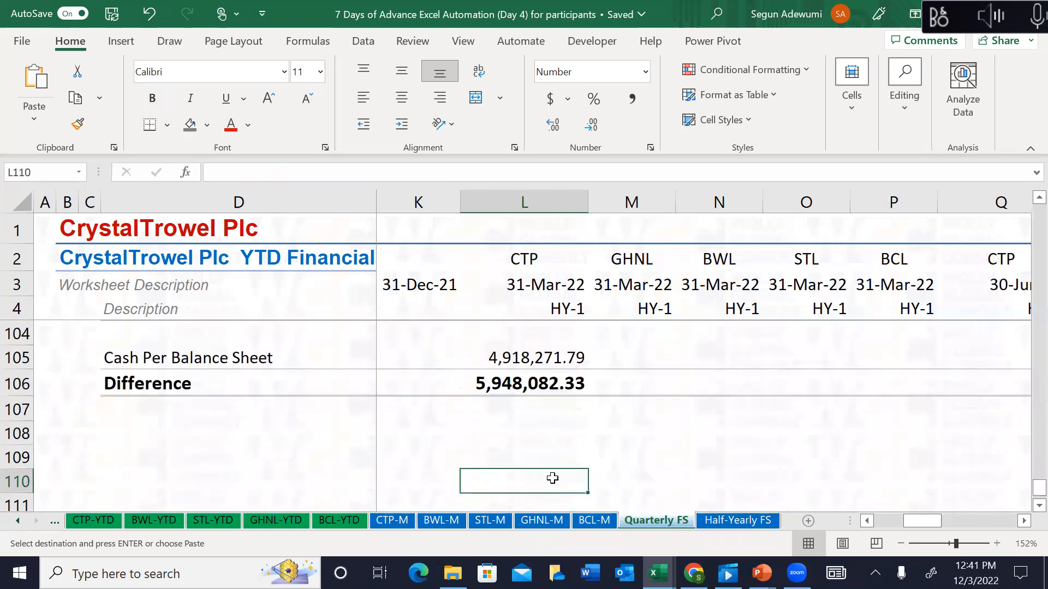
key("Escape")
key("Up")
key("Up")
key("Up")
key("Up")
key("Up")
key("Up")
key("Up")
key("Up")
key("Up")
key("Down")
key("Down")
key("Down")
key("Down")
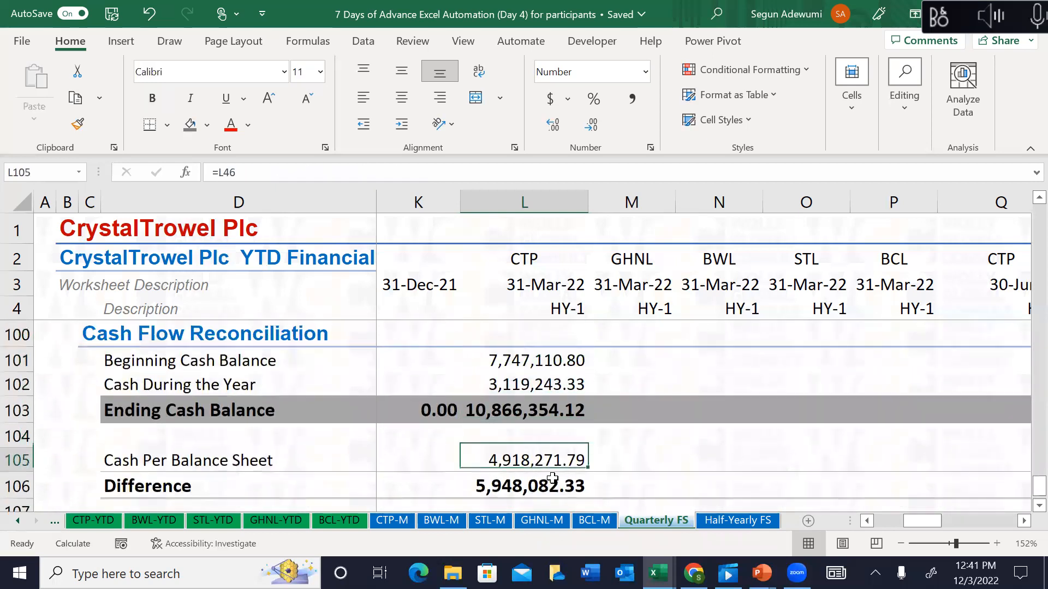
key("Up")
key("Up")
key("Up")
key("Up")
key("Down")
key("Down")
key("Down")
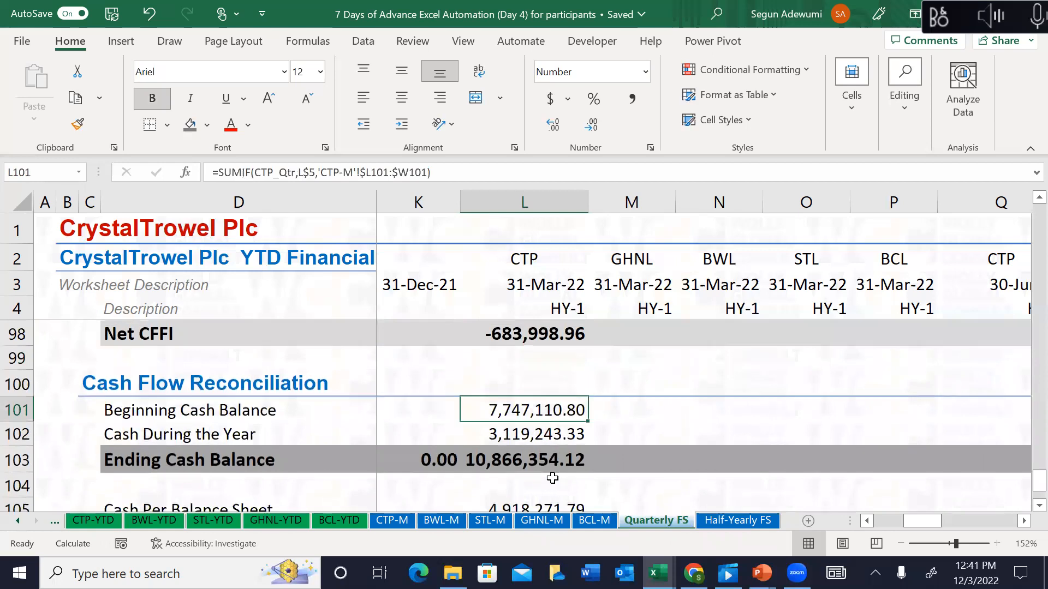
key("Left")
key("Left")
key("Left")
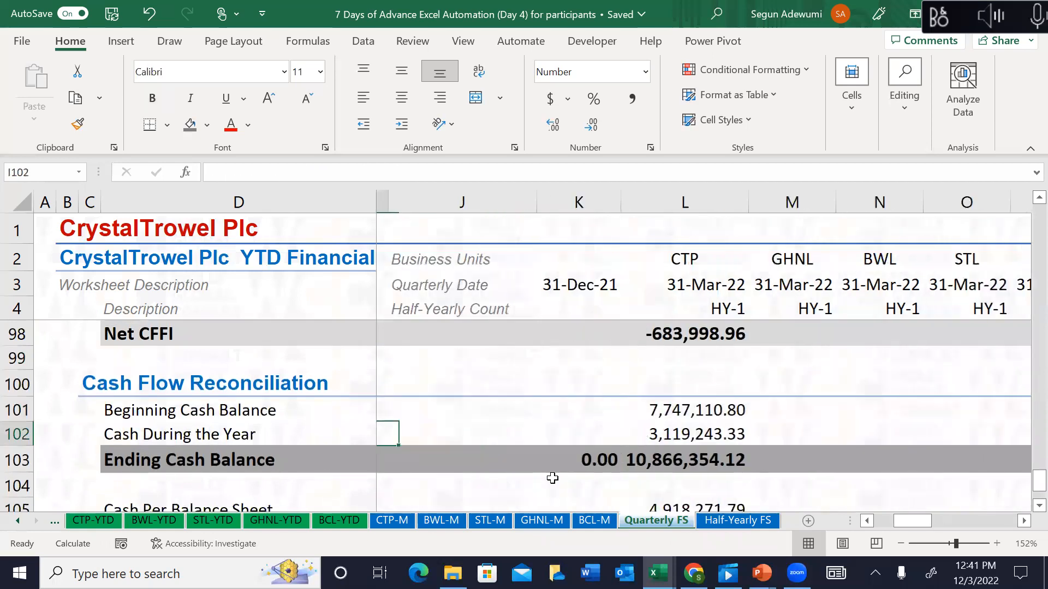
key("Right")
key("Right")
key("Right")
key("Down")
key("Down")
key("Down")
key("Down")
key("Down")
key("Down")
key("Down")
key("Down")
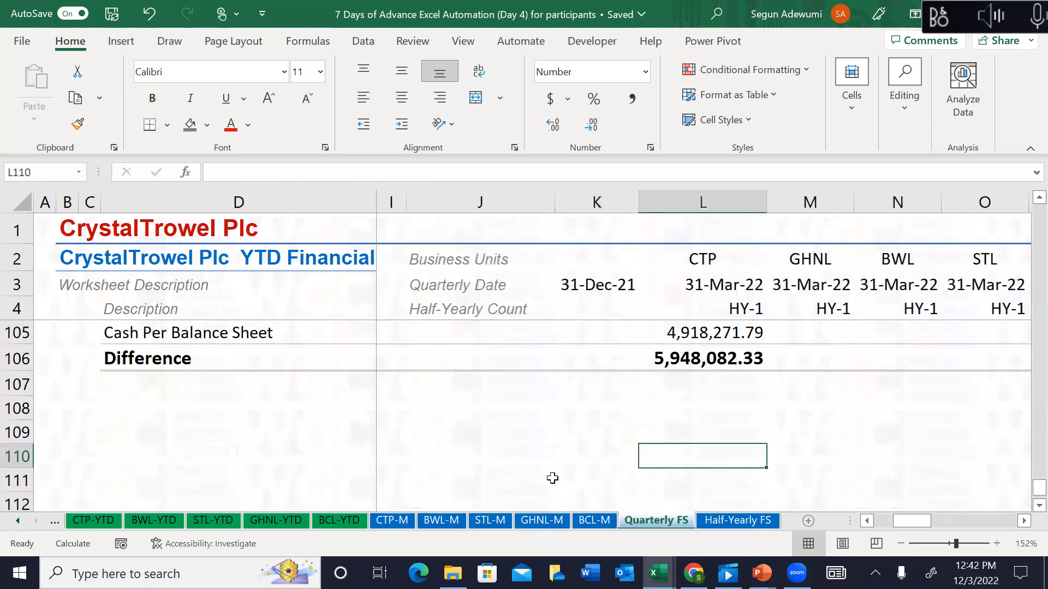
key("Up")
key("Up")
key("Up")
key("Up")
key("Up")
key("Up")
key("Up")
key("Up")
key("Up")
key("Up")
key("Up")
key("Up")
key("Up")
key("Up")
key("Up")
key("Up")
key("Up")
key("Up")
key("Up")
key("Up")
key("Up")
key("Up")
key("Up")
key("Up")
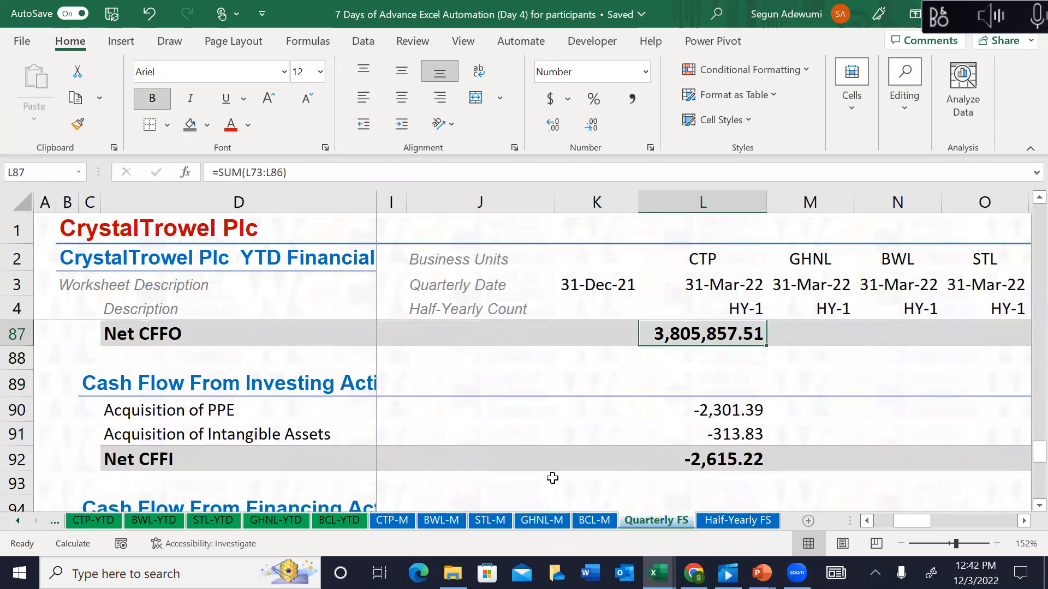
Step: Review results: Net CFFO 3,805,857.51, Net CFFI -2,615.22, Difference 5,948,082.33
key("Up")
key("Up")
key("Up")
key("Up")
key("Up")
key("Up")
key("Up")
key("Up")
key("Up")
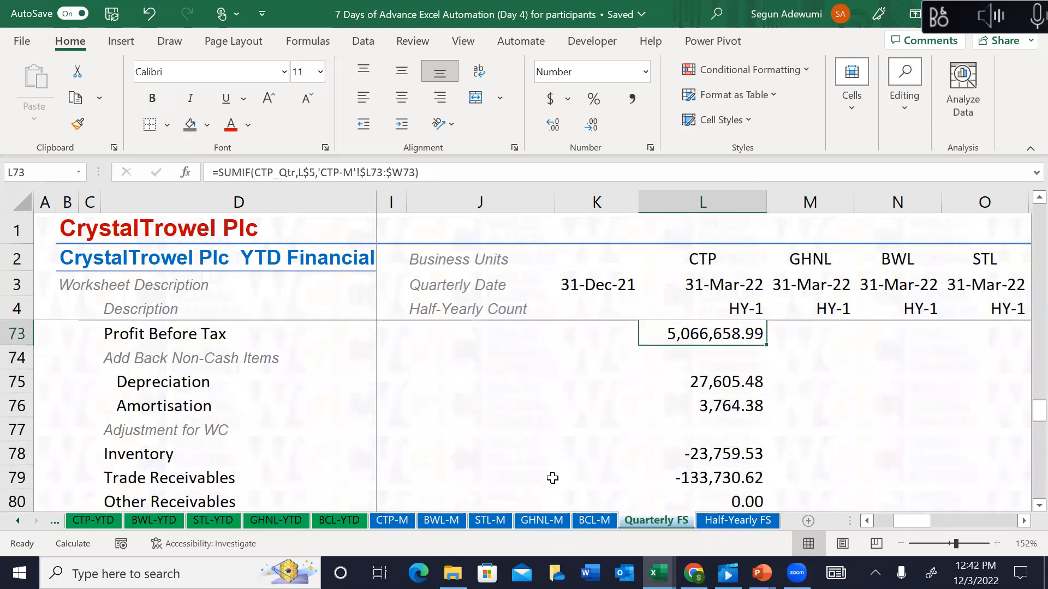
key("Down")
key("Down")
key("Down")
key("Down")
key("Up")
key("Up")
key("Down")
key("Down")
key("Down")
key("Down")
key("Down")
key("Down")
key("Down")
key("Down")
key("Down")
key("Down")
key("Down")
key("Down")
key("Down")
key("Down")
key("Down")
key("Down")
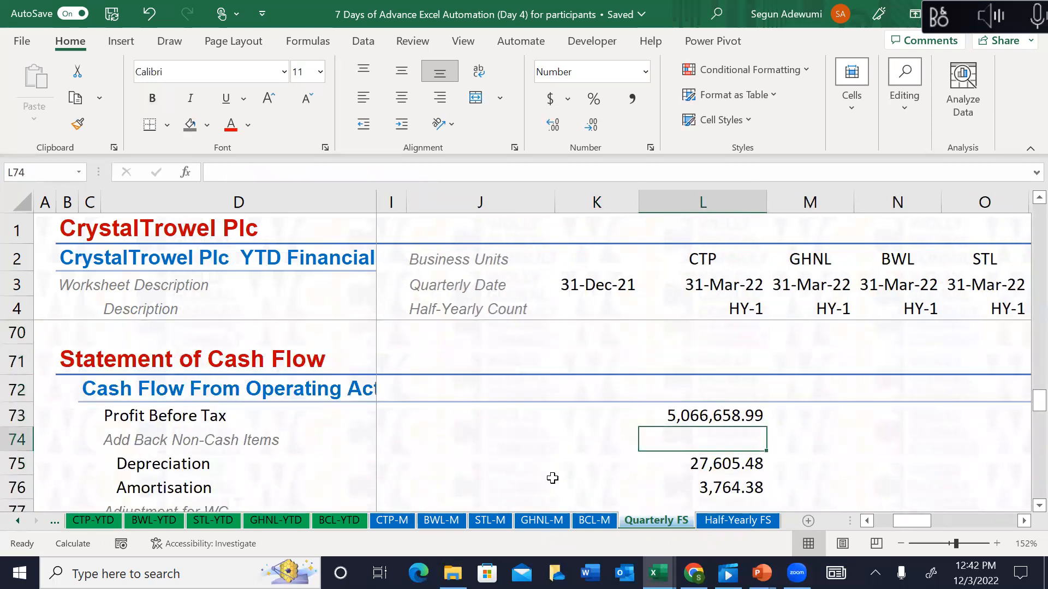
key("Down")
key("Down")
key("Down")
key("Down")
key("Down")
key("Down")
key("Down")
key("Down")
key("Down")
key("Down")
key("Down")
key("Down")
key("Down")
key("Down")
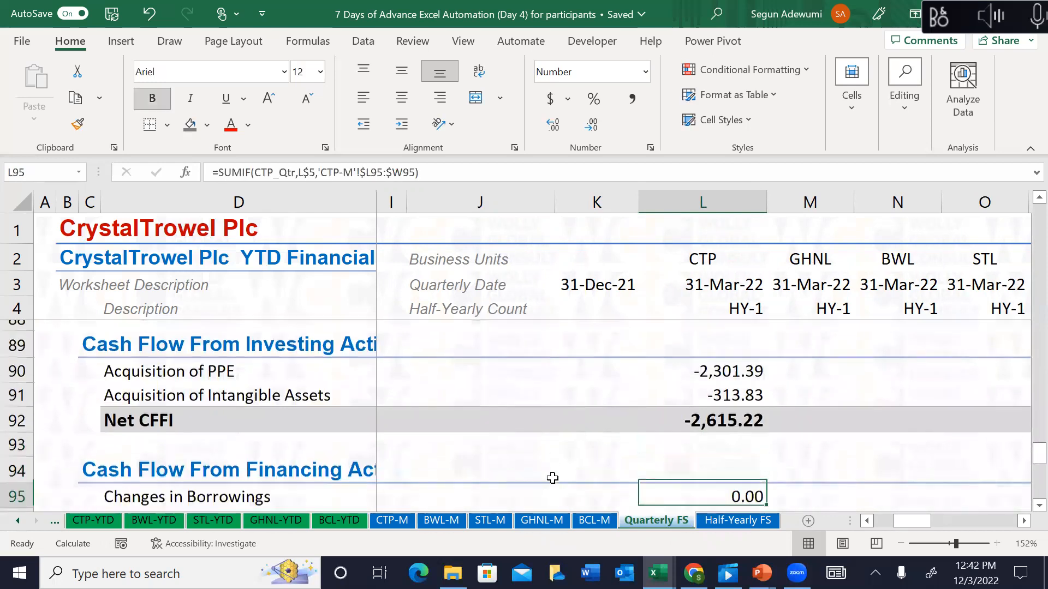
key("Down")
key("Down")
key("Down")
key("Up")
key("Up")
key("Up")
key("Up")
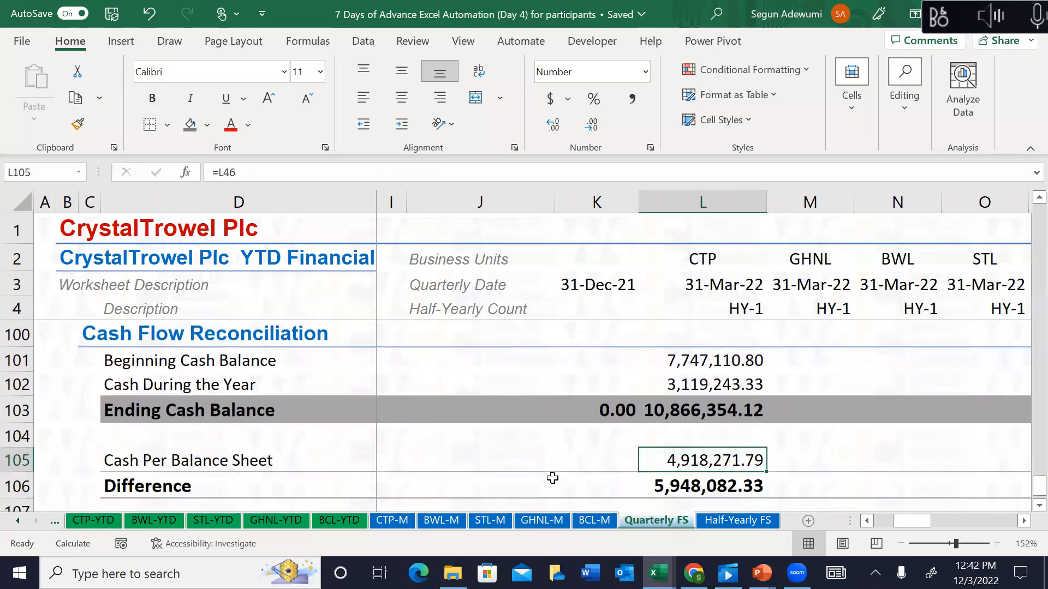
key("Down")
key("Down")
key("Down")
key("Down")
key("Down")
key("Down")
key("Down")
key("Down")
key("Up")
key("Up")
key("Up")
key("Up")
key("Up")
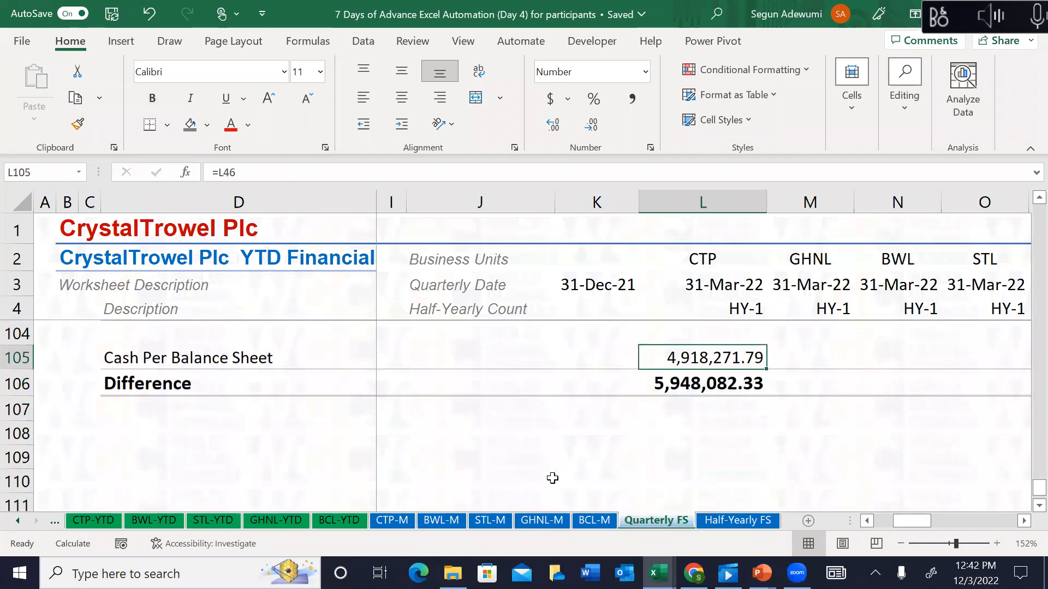
key("Up")
key("Up")
key("Up")
key("Up")
key("Up")
key("Up")
key("Down")
key("Down")
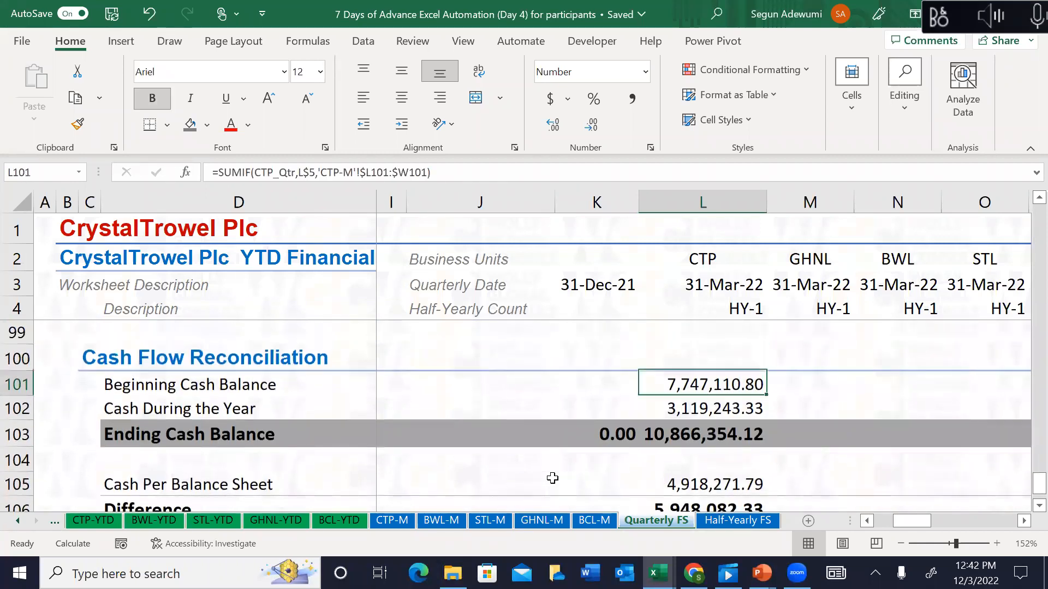
key("Down")
key("Down")
key("Left")
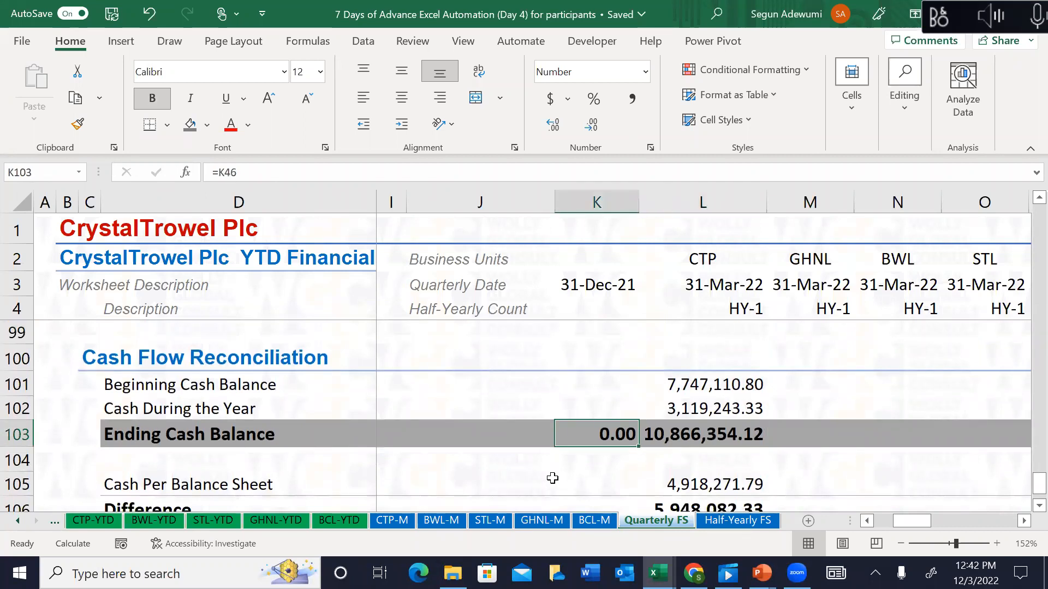
Step: Link the cell to CTP-M's Dec-21 ending cash balance
type("=")
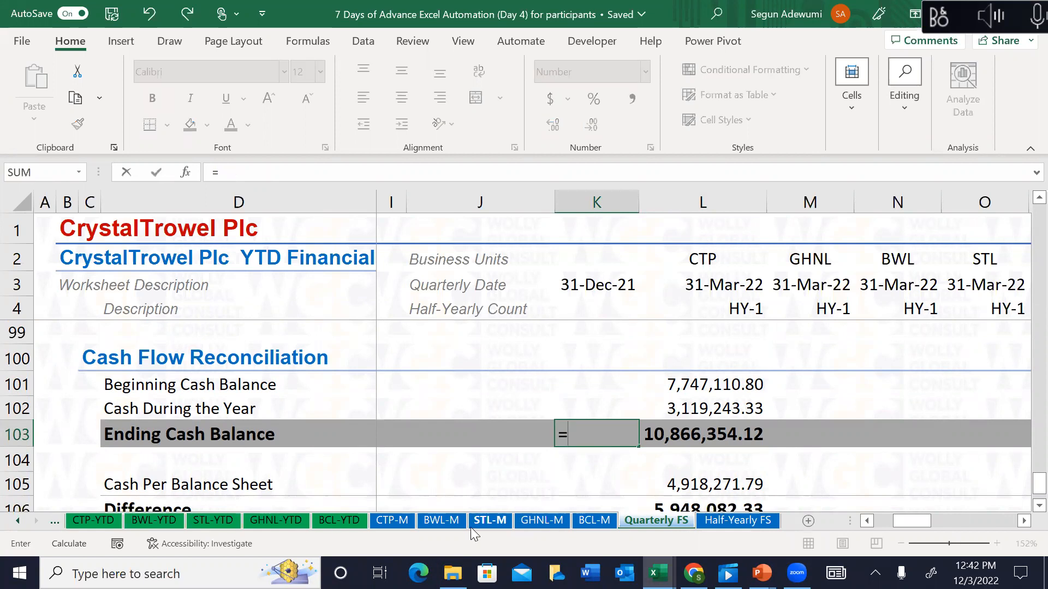
left_click(383, 519)
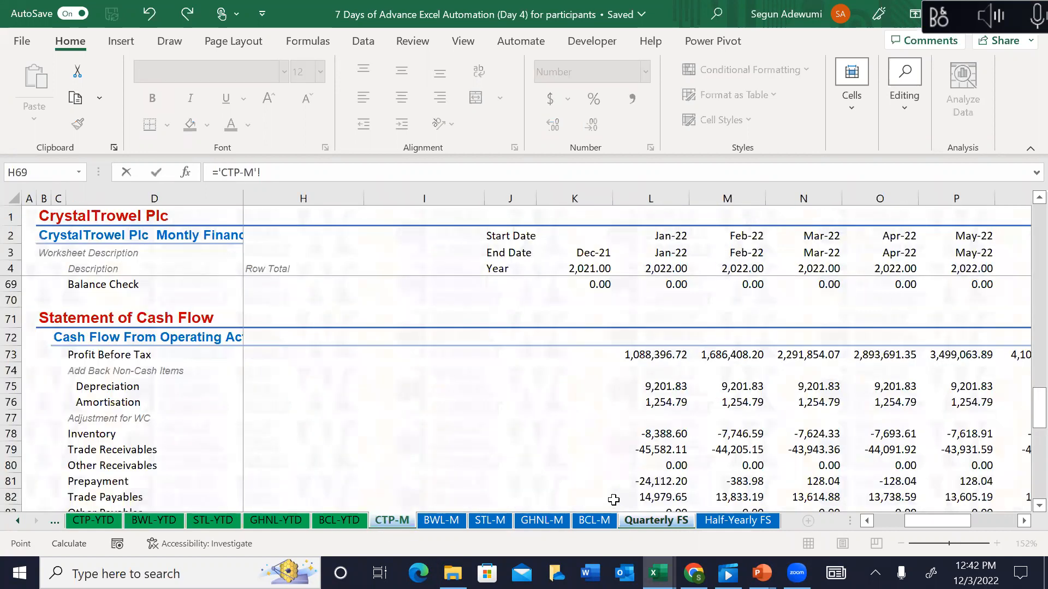
key("Down")
key("Down")
key("Down")
key("Down")
key("Down")
key("Down")
key("Down")
key("Down")
key("Down")
key("Down")
key("Down")
key("Down")
key("Down")
key("Down")
key("Down")
key("Down")
key("Down")
key("Down")
key("Down")
key("Down")
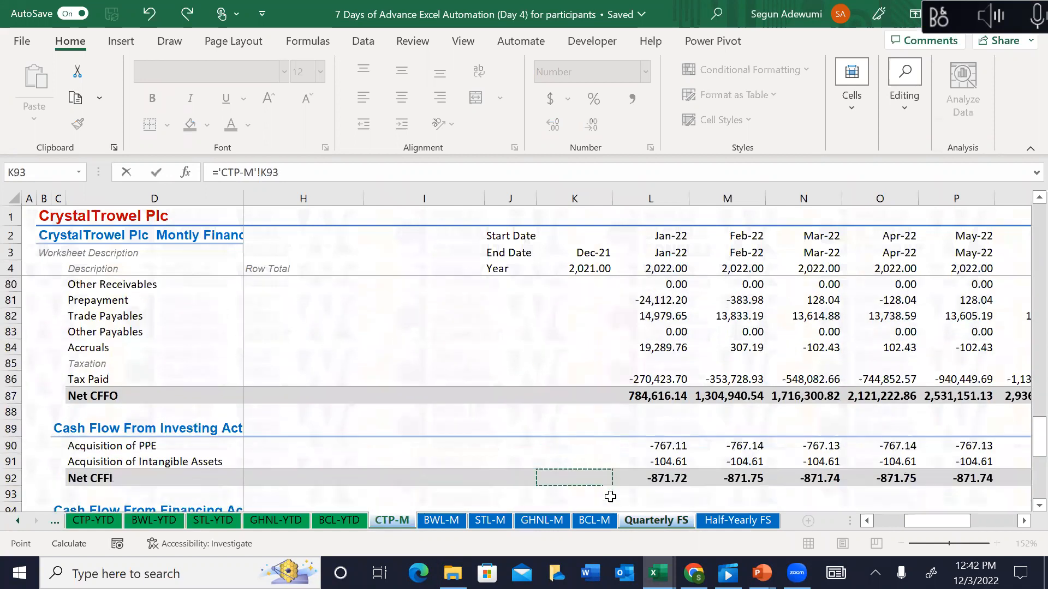
key("Down")
key("Down")
key("Down")
key("Down")
key("Down")
key("Down")
key("Down")
key("Down")
key("Down")
key("Down")
key("Down")
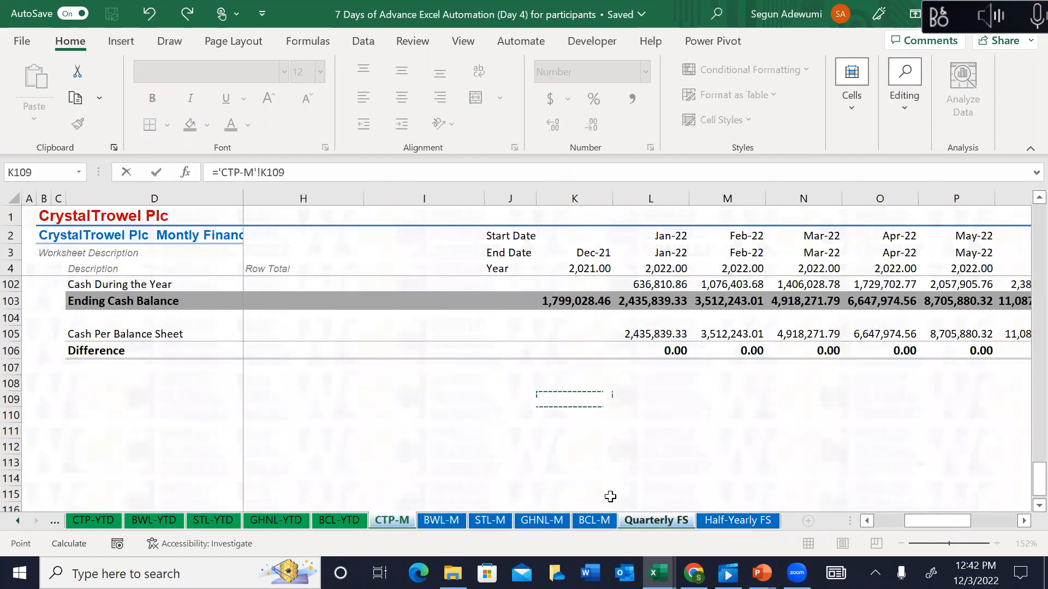
key("Return")
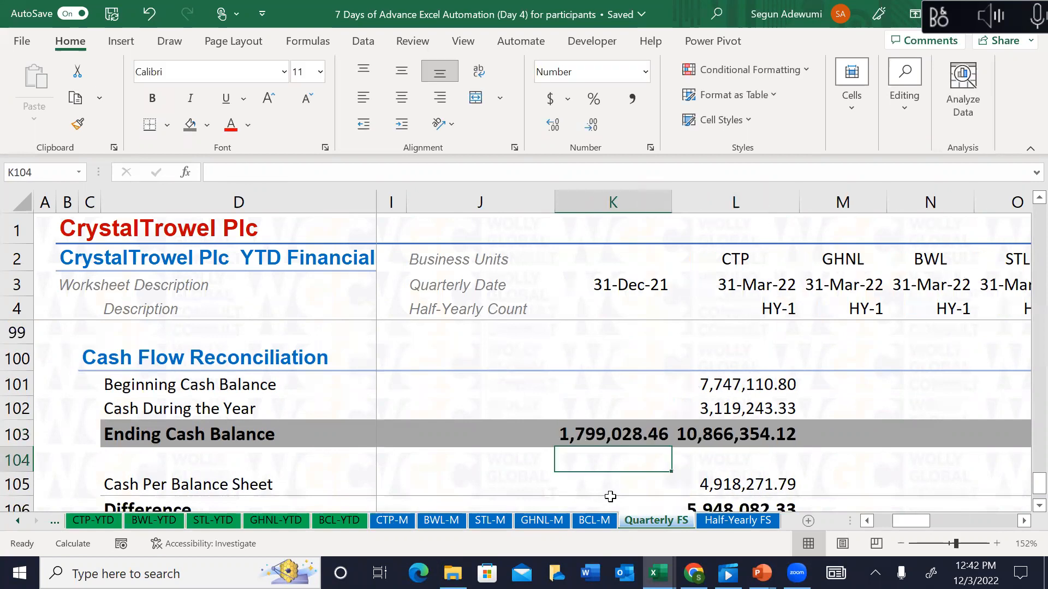
key("Down")
key("Down")
key("Down")
key("Up")
key("Up")
key("Up")
key("Up")
key("Up")
key("Up")
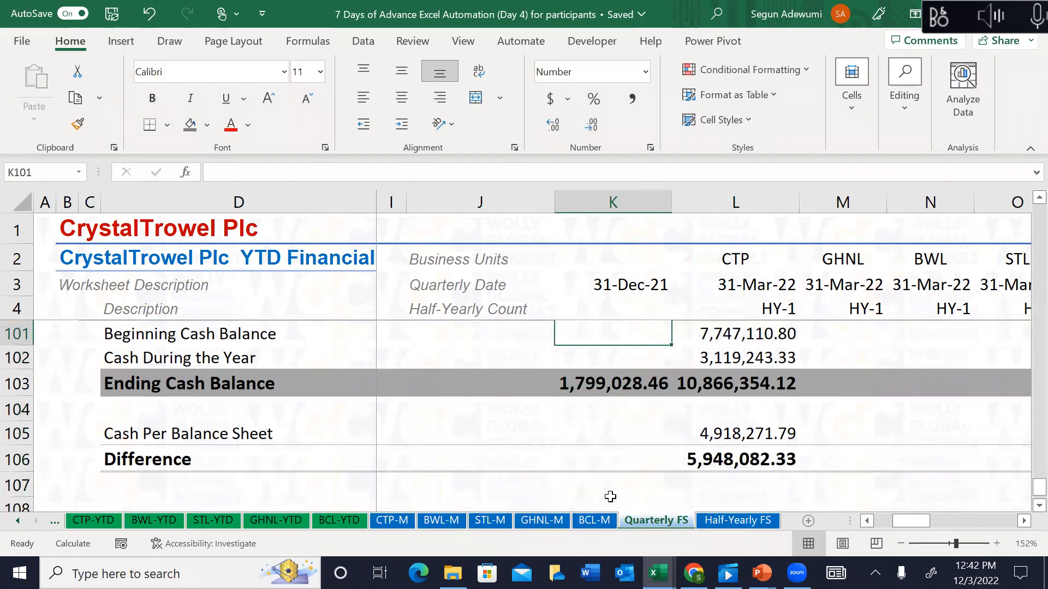
Step: Link CTP's Beginning Cash Balance to the opening Ending Cash Balance in K103
key("Right")
key("Right")
key("Up")
key("Up")
key("Up")
key("Left")
key("Down")
key("Down")
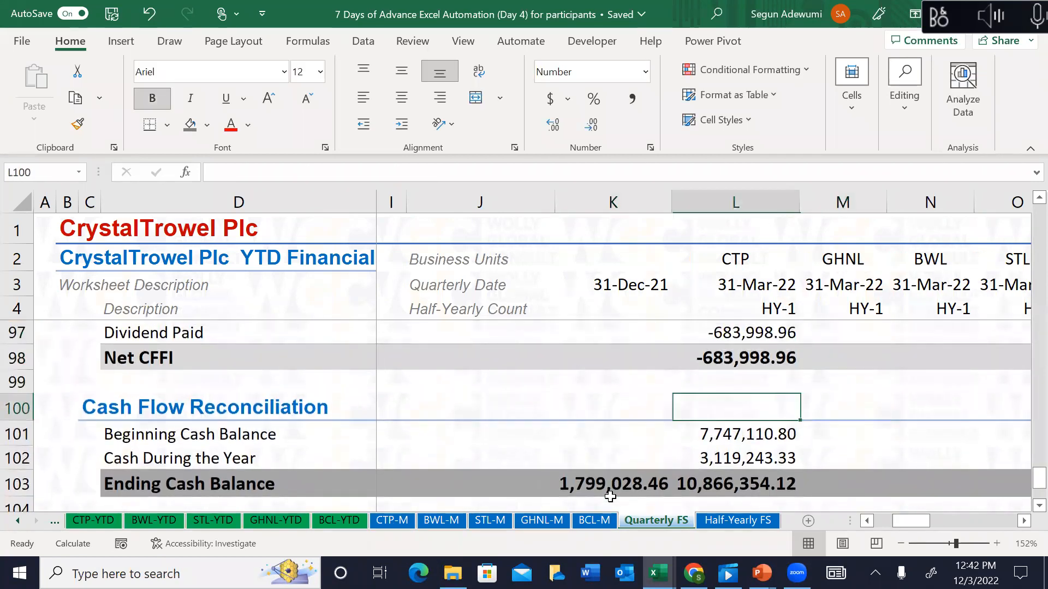
key("Down")
type("=")
key("Left")
key("Down")
key("Down")
key("Return")
key("Down")
key("Down")
key("Down")
key("Down")
key("Down")
key("Down")
key("Down")
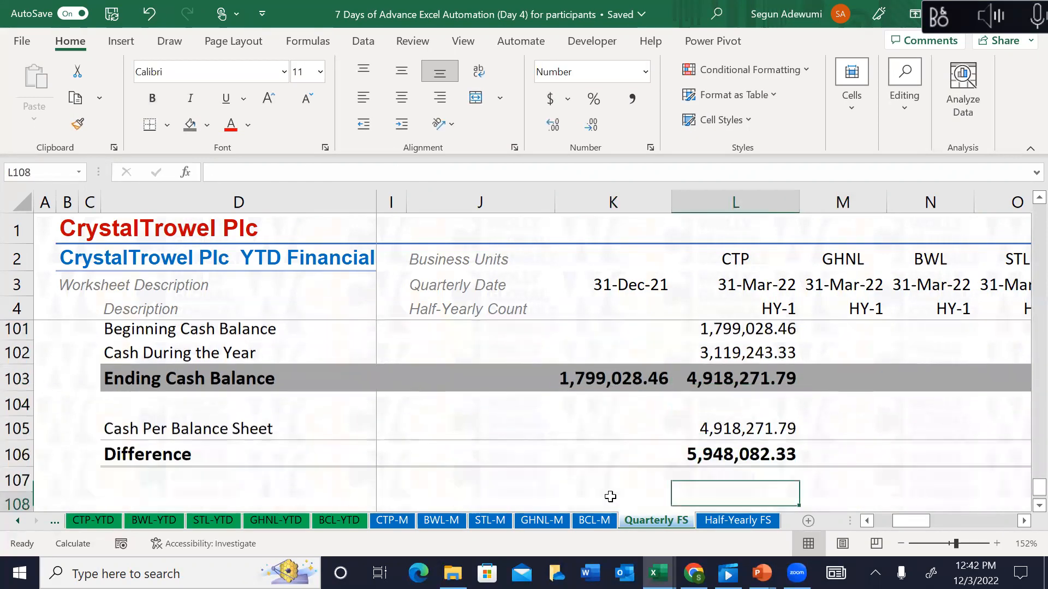
key("Up")
key("Up")
key("Up")
key("Up")
key("Up")
key("Up")
key("Up")
key("Up")
key("Up")
key("Up")
key("Up")
key("Up")
key("Up")
key("Up")
key("Down")
key("Down")
key("Down")
key("Down")
key("Down")
key("Down")
key("Down")
key("Down")
key("Down")
Step: Rewrite Cash During the Year as =L87+L92+L98, summing the three net cash flows
key("Up")
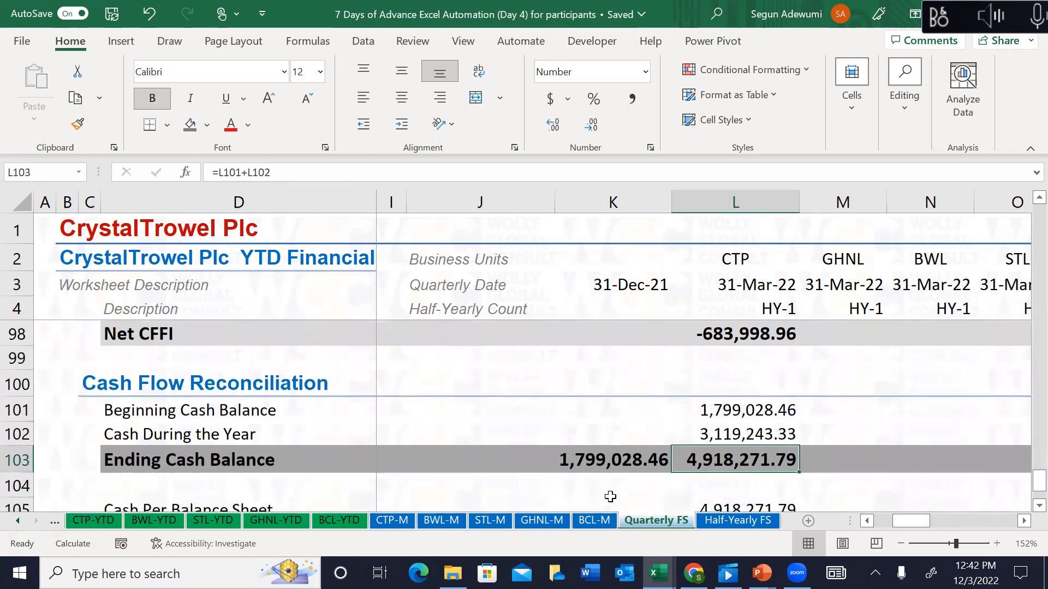
key("Up")
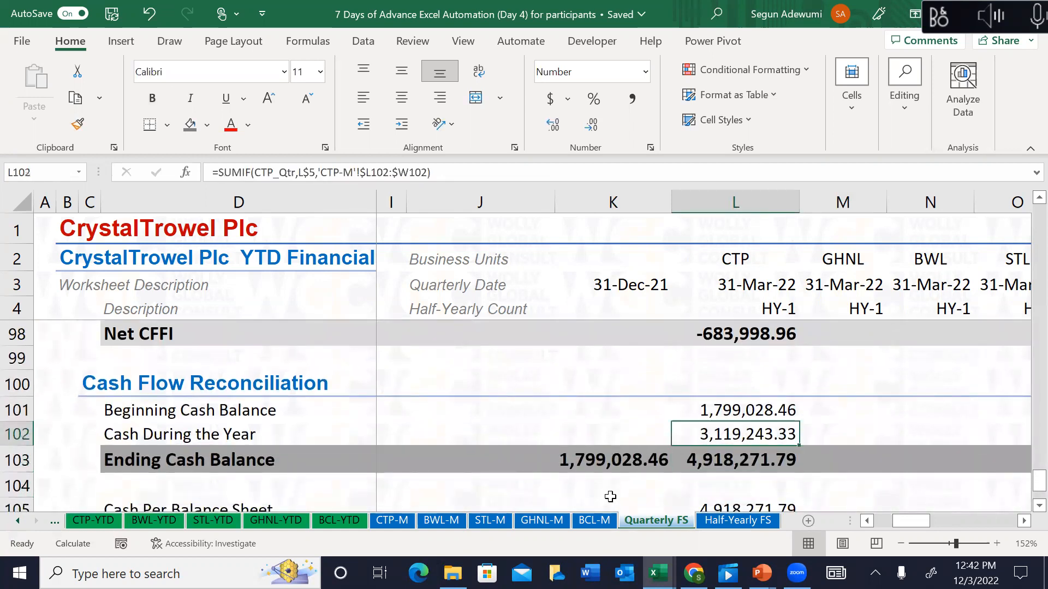
type("=")
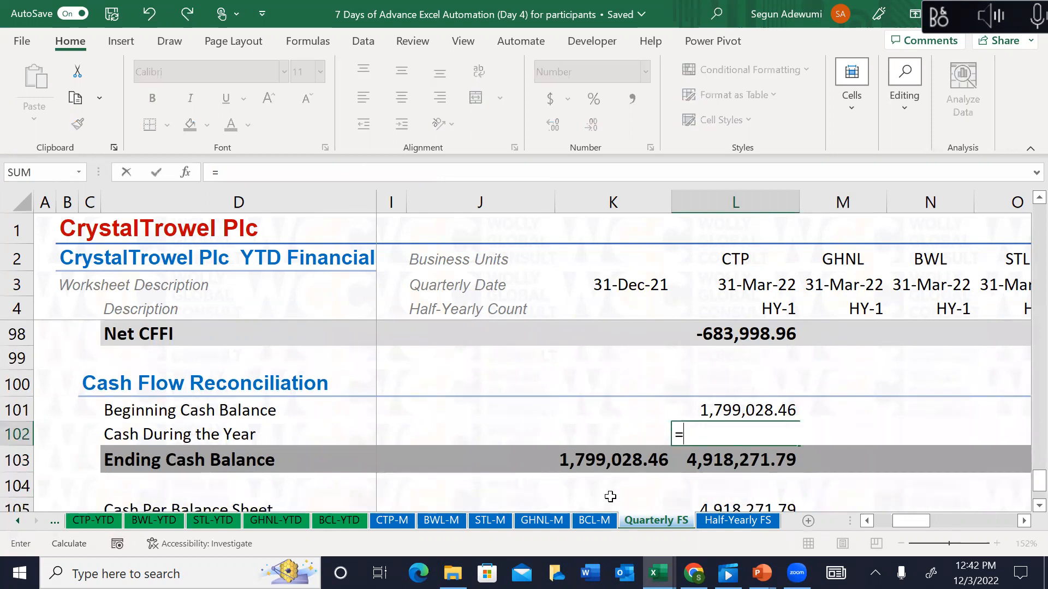
key("Up")
key("Up")
key("Up")
key("Up")
key("Up")
key("Up")
key("Up")
key("Up")
key("Up")
key("Up")
key("Up")
key("Up")
key("Up")
key("Up")
key("Up")
key("Up")
key("Up")
key("Up")
key("Up")
key("Down")
key("Down")
key("Down")
key("Down")
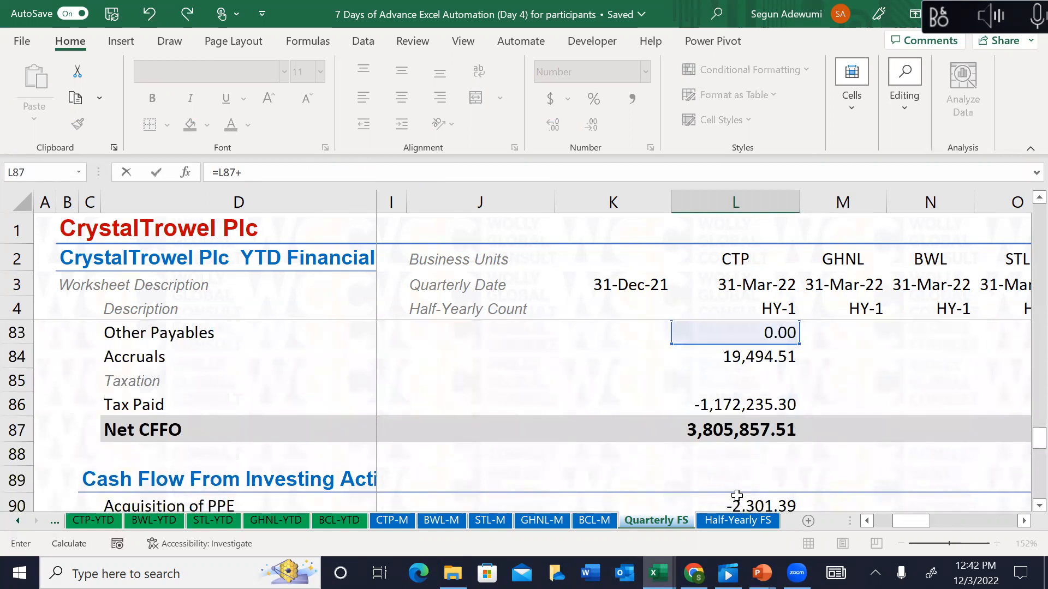
key("Escape")
type("=")
key("Up")
key("Up")
key("Up")
key("Up")
key("Up")
key("Up")
key("Up")
key("Up")
key("Up")
key("Up")
key("Up")
key("Up")
key("Up")
key("Down")
key("Down")
key("Up")
key("Up")
key("Up")
key("Up")
key("Up")
key("Up")
key("Down")
key("Down")
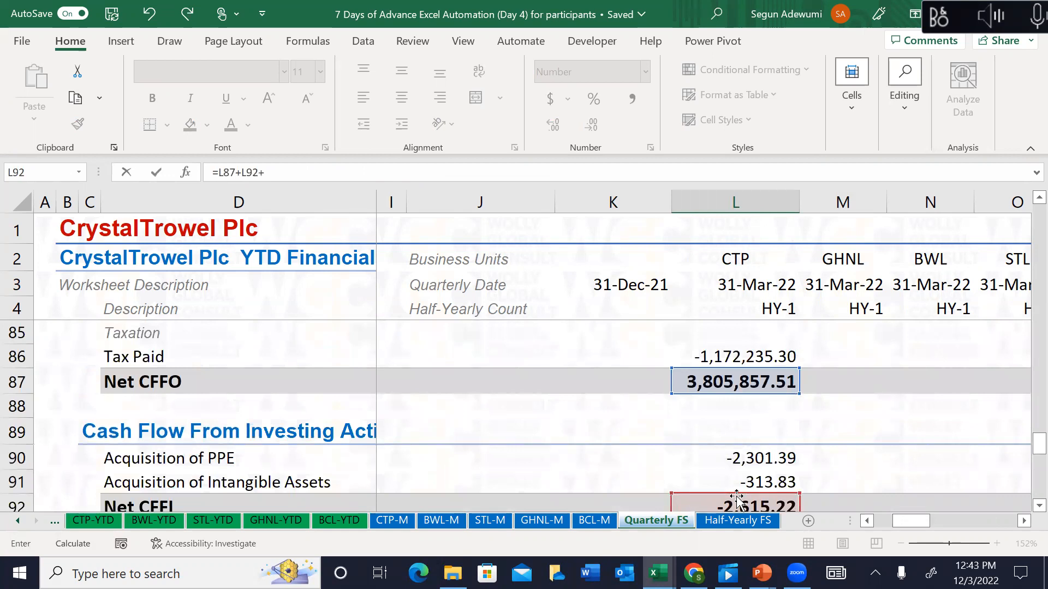
key("Down")
key("Down")
key("Down")
key("Down")
key("Down")
key("Down")
key("Down")
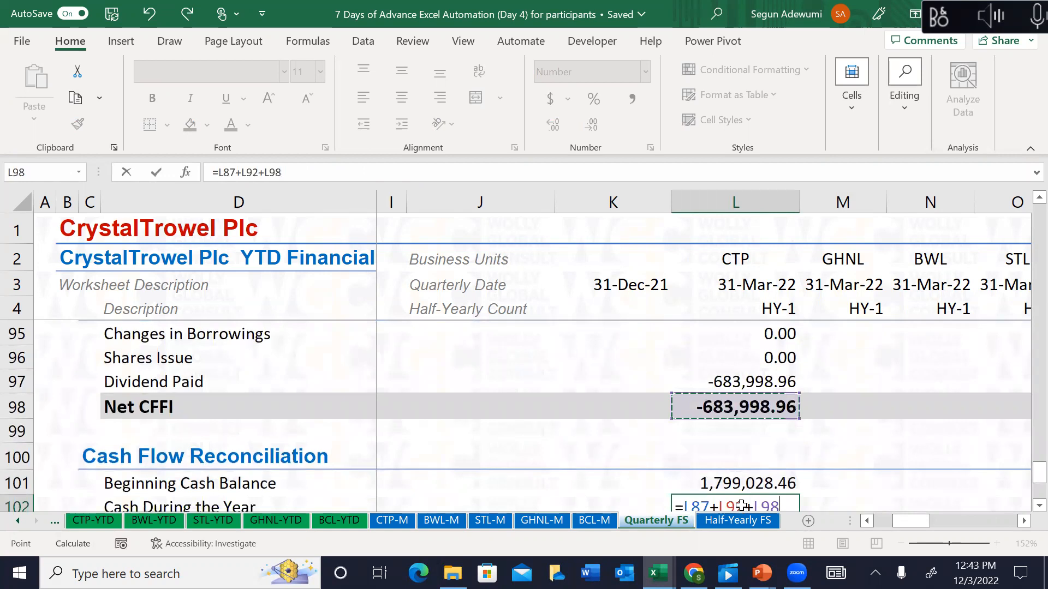
key("Return")
Step: Confirm the Difference is now 0.00 and review the CTP cash flow totals
key("Down")
key("Down")
key("Down")
key("Down")
key("Down")
key("Down")
key("Up")
key("Up")
key("Up")
key("Up")
key("Up")
key("Up")
key("Up")
key("Up")
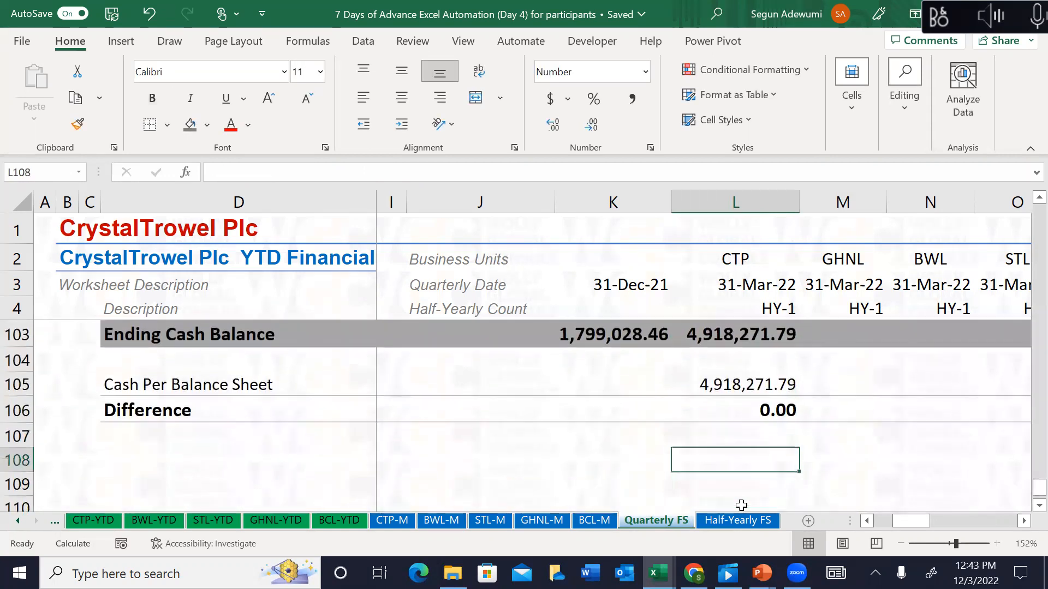
key("Up")
key("Up")
key("Up")
key("Up")
key("Up")
key("Up")
key("Up")
key("Up")
key("Up")
key("Up")
key("Up")
key("Up")
key("Up")
key("Up")
key("Up")
key("Up")
key("Up")
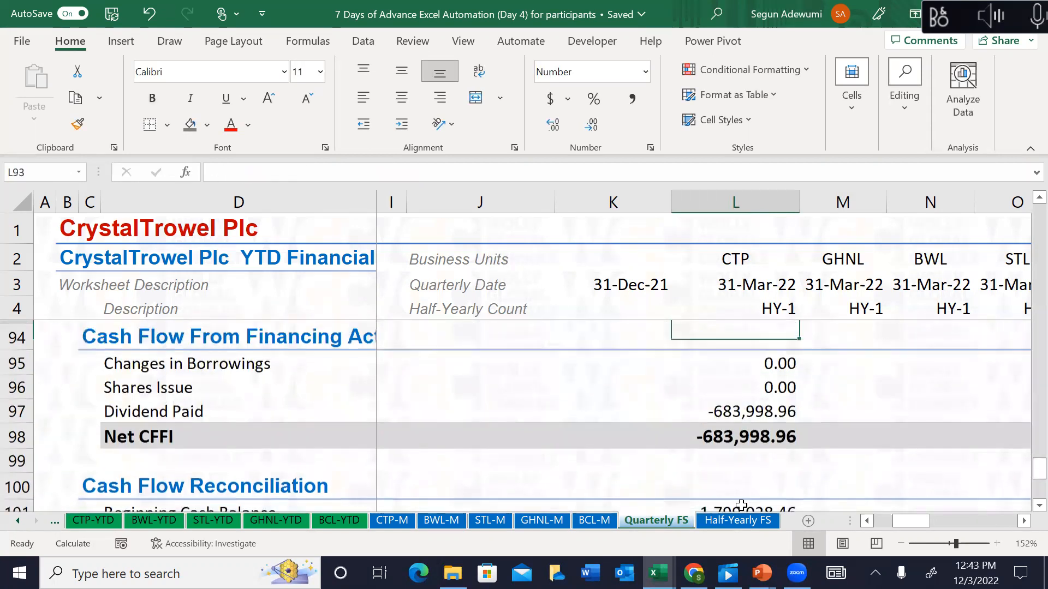
key("Up")
key("Up")
key("Up")
key("Up")
key("Up")
key("Up")
key("Up")
key("Up")
key("Up")
key("Up")
key("Up")
key("Up")
key("Up")
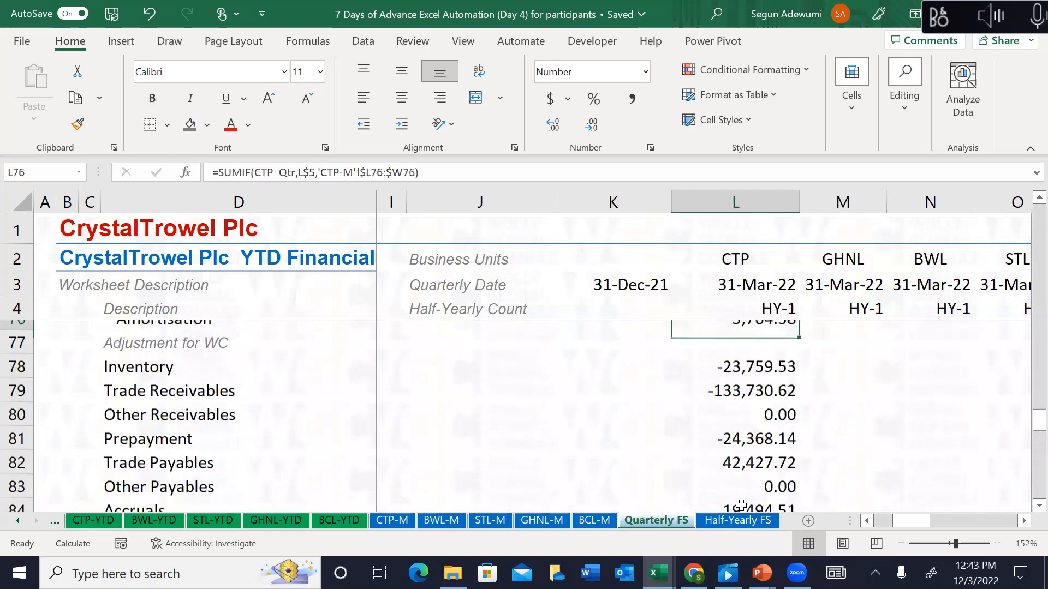
key("Up")
key("Up")
key("Down")
key("Down")
key("Down")
key("Down")
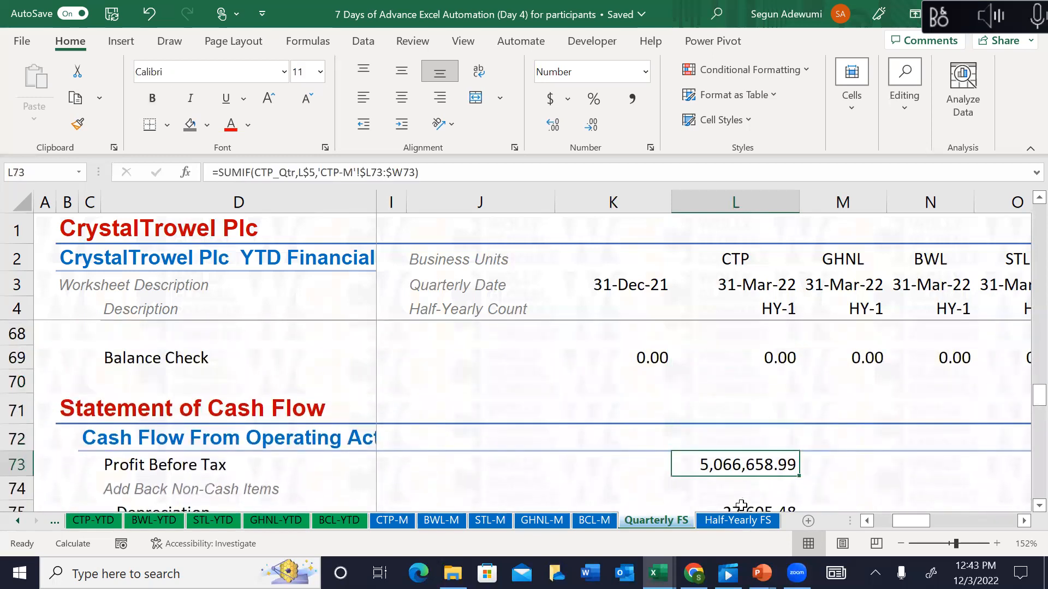
Step: Copy the CTP cash flow column L73:L110 into the June, September and December quarters
key("shift+Down")
key("shift+Down")
key("shift+Down")
key("shift+Down")
key("shift+Down")
key("shift+Down")
key("shift+Down")
key("shift+Down")
key("shift+Down")
key("shift+Down")
key("shift+Down")
key("shift+Down")
key("shift+Down")
key("shift+Down")
key("shift+Down")
key("shift+Down")
key("shift+Down")
key("shift+Down")
key("shift+Down")
key("shift+Down")
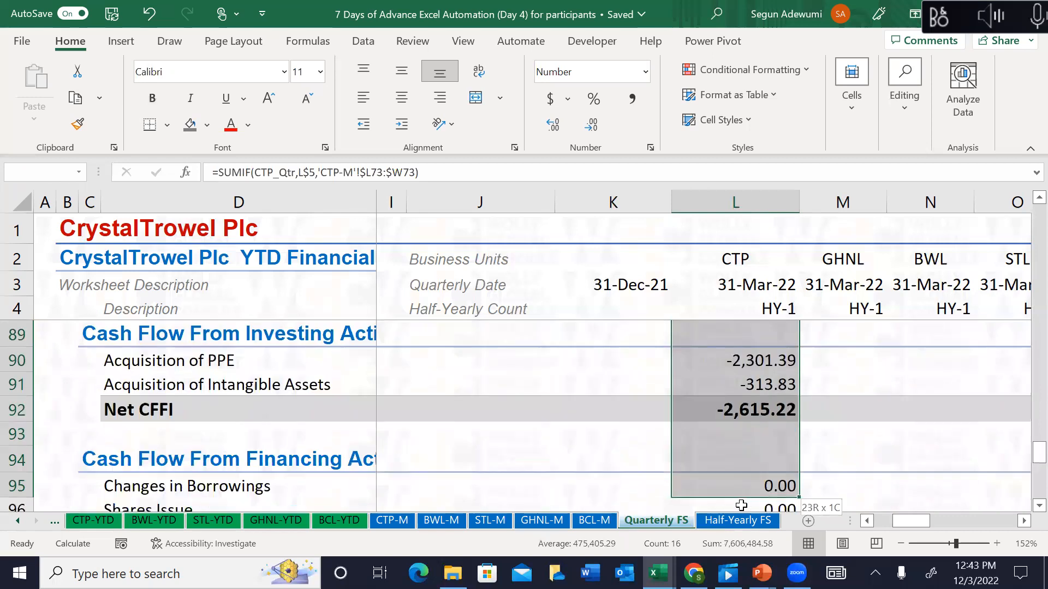
key("shift+Down")
key("shift+Down")
key("shift+Down")
key("shift+Down")
key("shift+Down")
key("shift+Down")
key("shift+Down")
key("shift+Down")
key("shift+Down")
key("shift+Down")
key("shift+Down")
key("shift+Down")
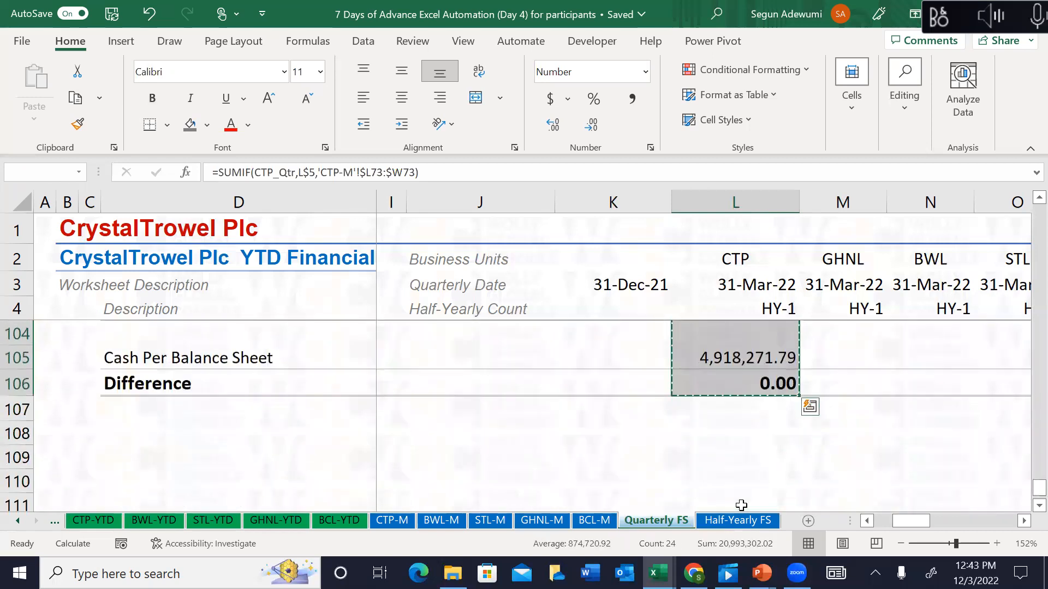
key("Right")
key("Right")
key("Right")
key("Right")
key("Right")
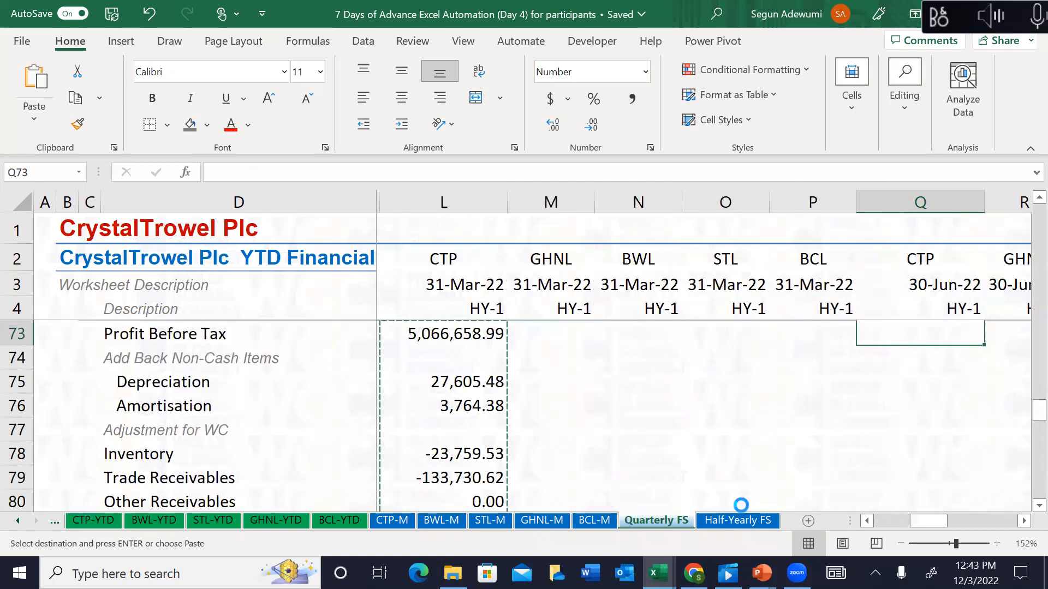
key("ctrl+v")
key("Right")
key("Right")
key("Right")
key("Right")
key("Right")
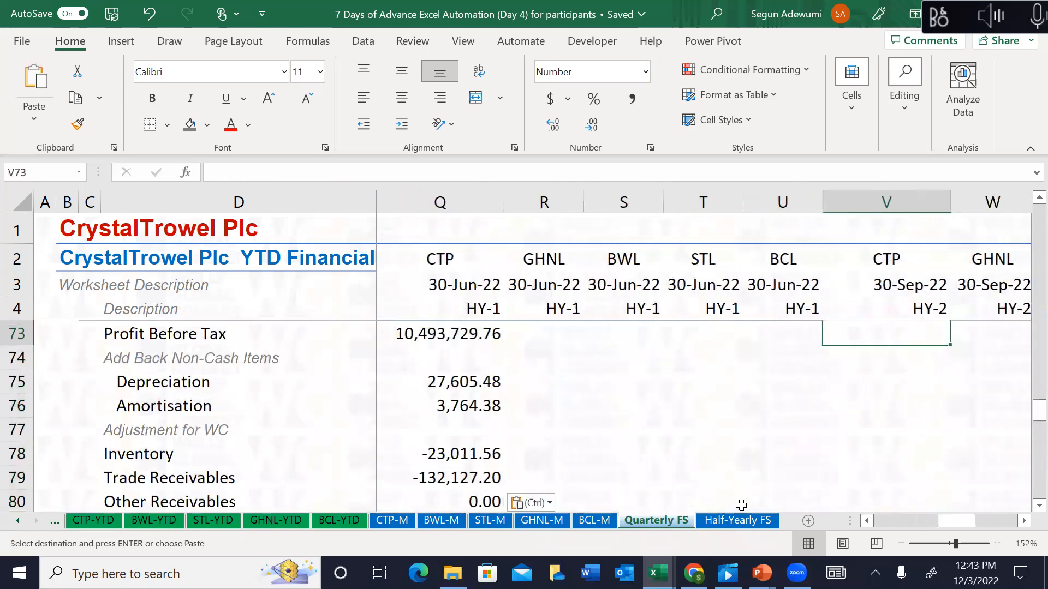
key("Left")
key("Right")
key("ctrl+v")
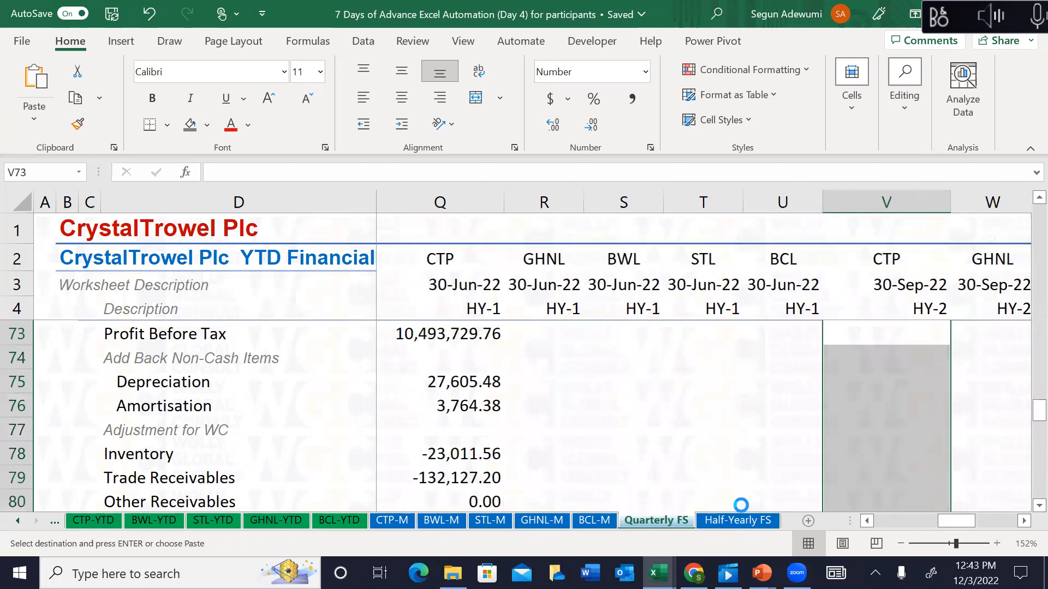
key("Right")
key("Right")
key("Right")
key("Right")
key("Right")
key("Right")
key("Right")
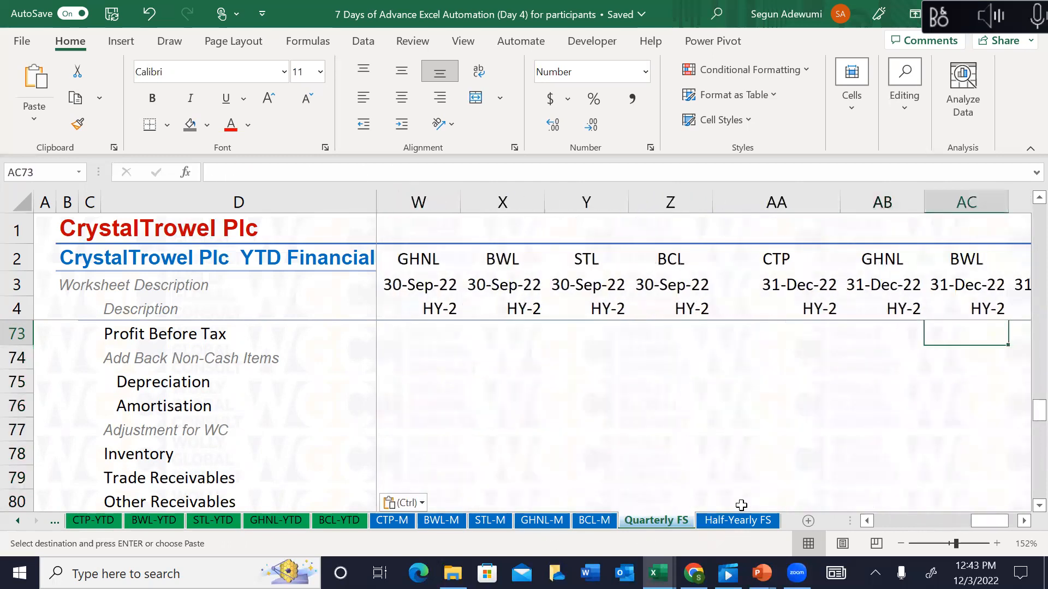
key("Left")
key("Left")
key("ctrl+v")
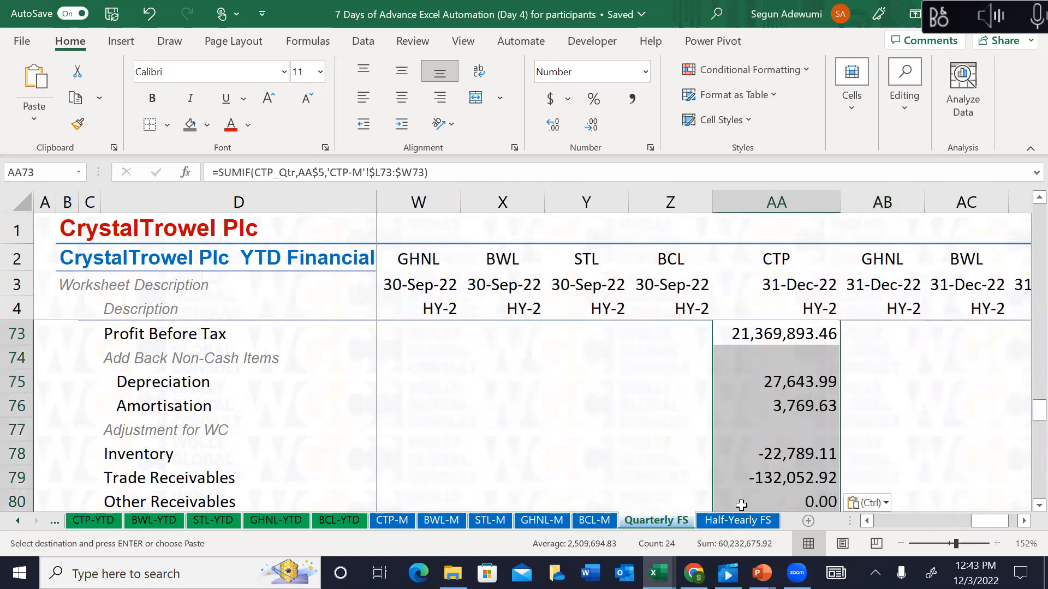
Step: Check December's cash difference and clear the pending copy
key("Down")
key("Down")
key("Down")
key("Down")
key("Down")
key("Down")
key("Down")
key("Down")
key("Down")
key("Down")
key("Down")
key("Down")
key("Down")
key("Down")
key("Down")
key("Down")
key("Down")
key("Down")
key("Down")
key("Down")
key("Down")
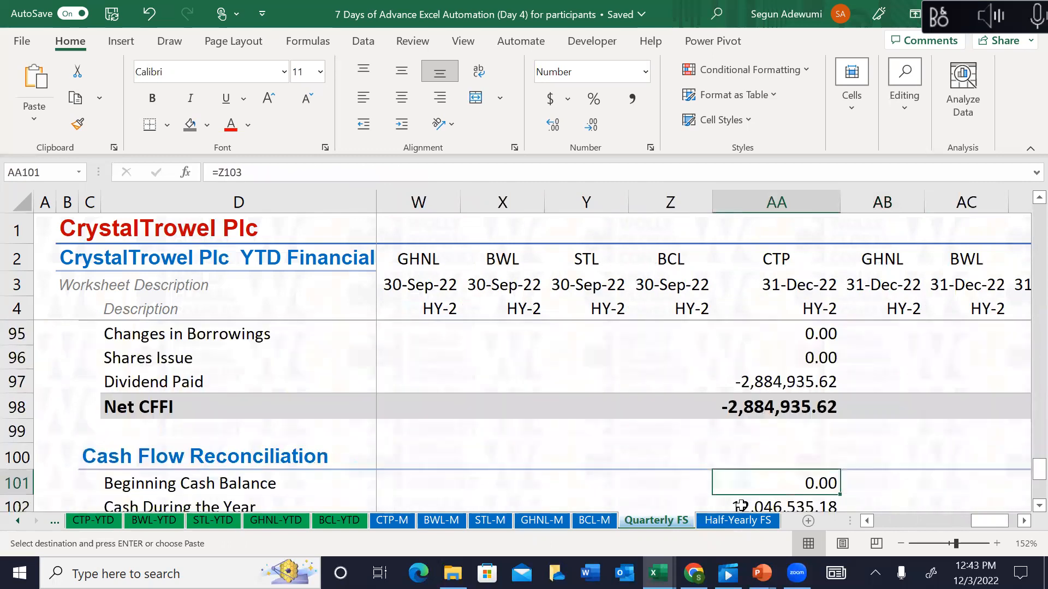
key("Down")
key("Down")
key("Down")
key("Down")
key("Up")
key("Up")
key("Up")
key("Up")
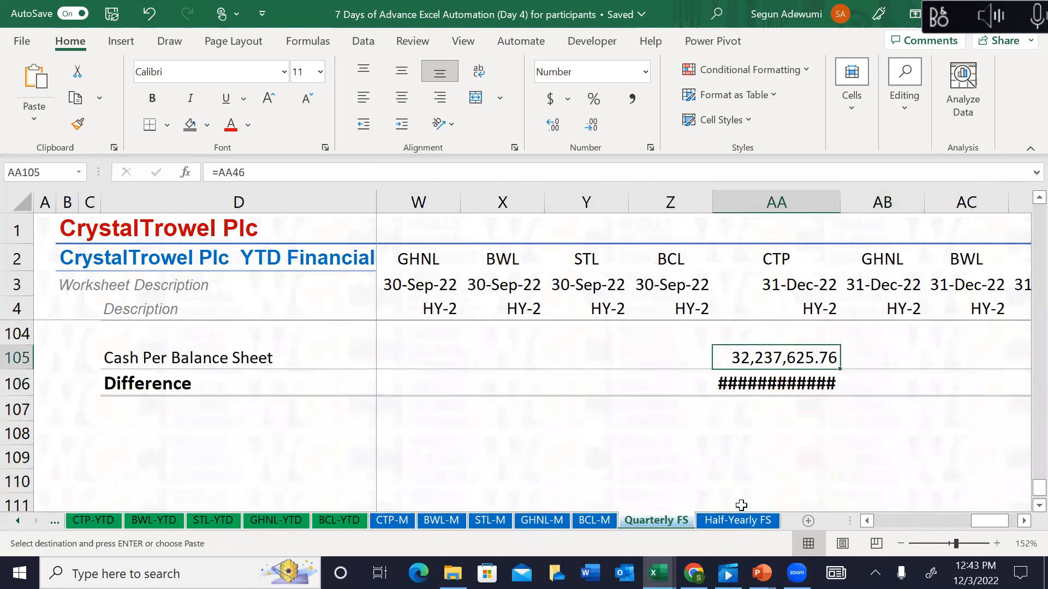
key("Left")
key("Left")
key("Left")
key("Left")
key("Left")
key("Left")
key("Left")
key("Left")
key("Left")
key("Left")
key("Left")
key("Left")
key("Left")
key("Left")
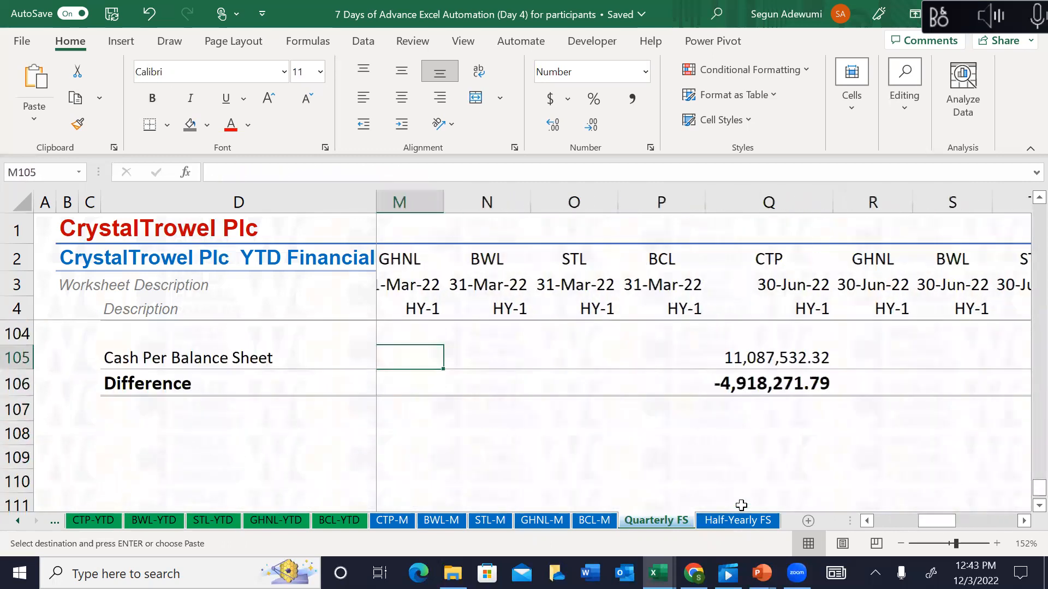
key("Escape")
key("Up")
key("Up")
key("Up")
key("Up")
key("Up")
key("Up")
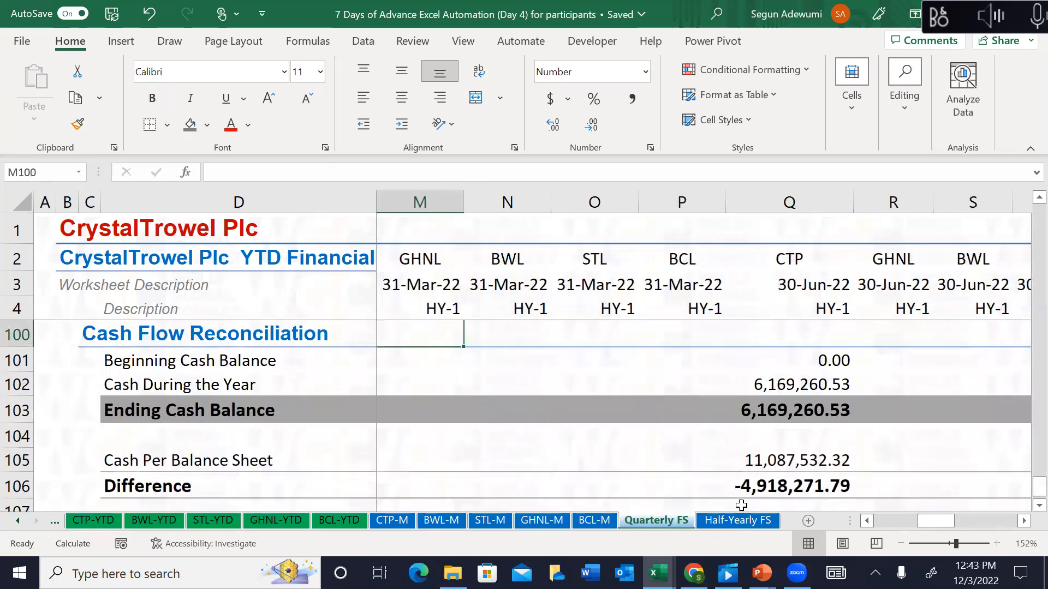
Step: Set September's Beginning Cash Balance V101 to =Q103, June's ending cash
key("Right")
key("Right")
key("Right")
key("Right")
key("Right")
key("Right")
key("Right")
key("Right")
key("Right")
key("Right")
key("Down")
key("Down")
key("Left")
type("-")
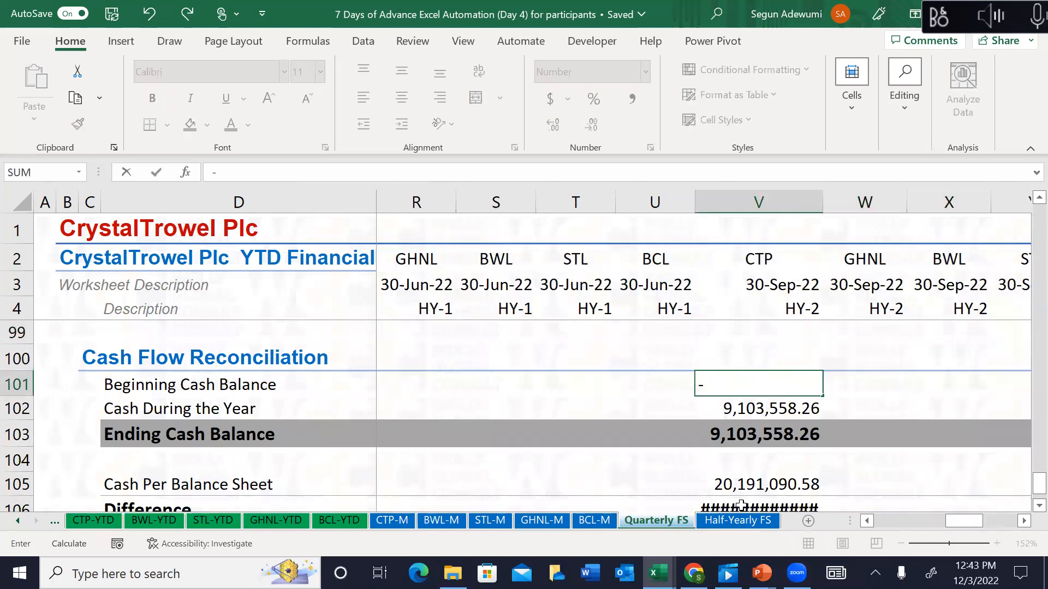
key("Escape")
type("=")
key("Left")
key("Left")
key("Left")
key("Left")
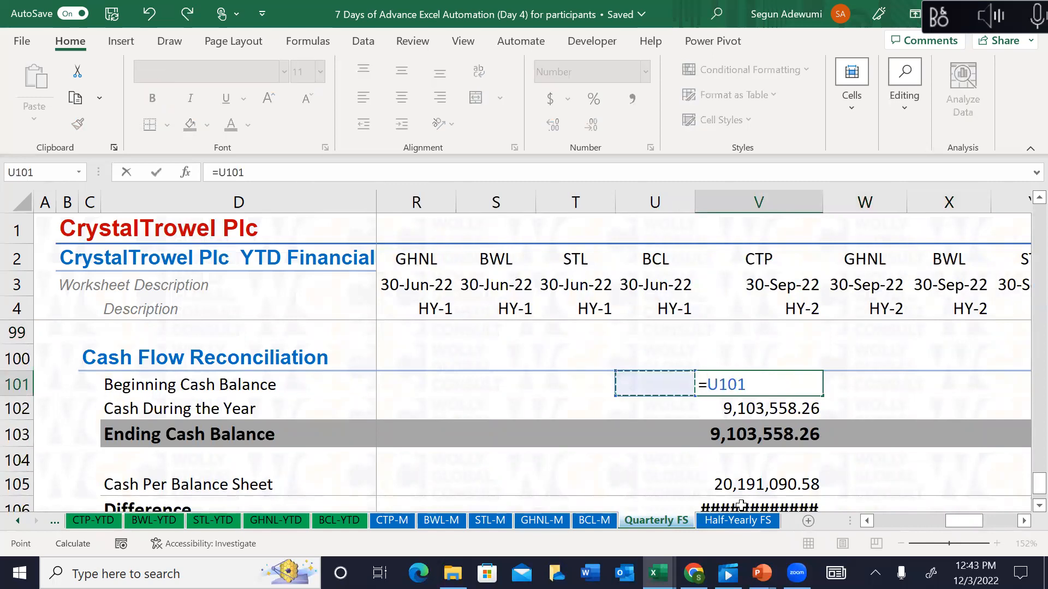
key("Left")
key("Down")
key("Down")
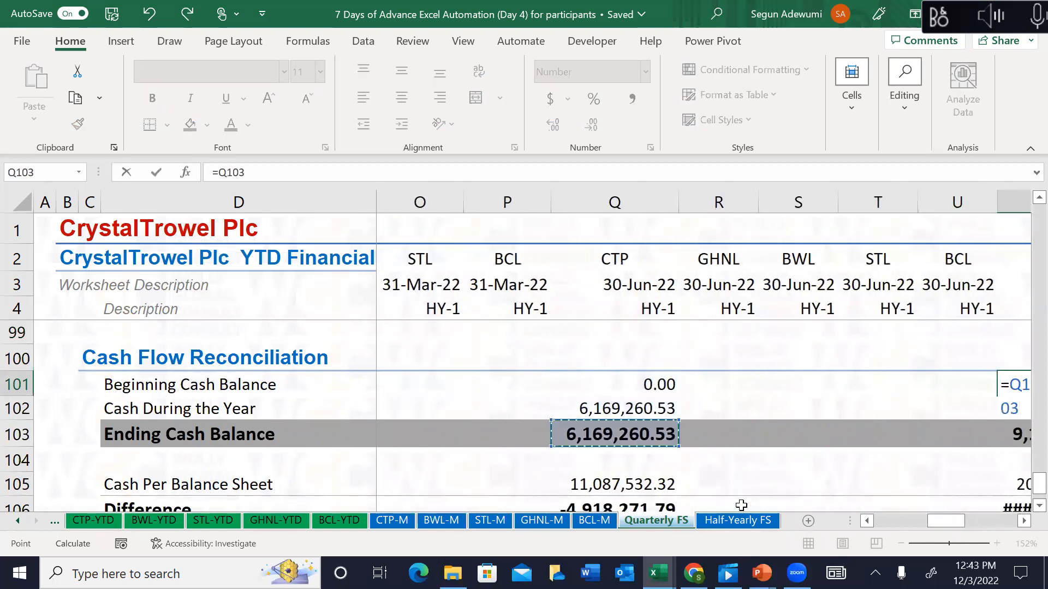
key("Return")
key("Down")
key("Down")
key("Down")
key("Down")
key("Down")
key("Down")
key("Down")
key("Down")
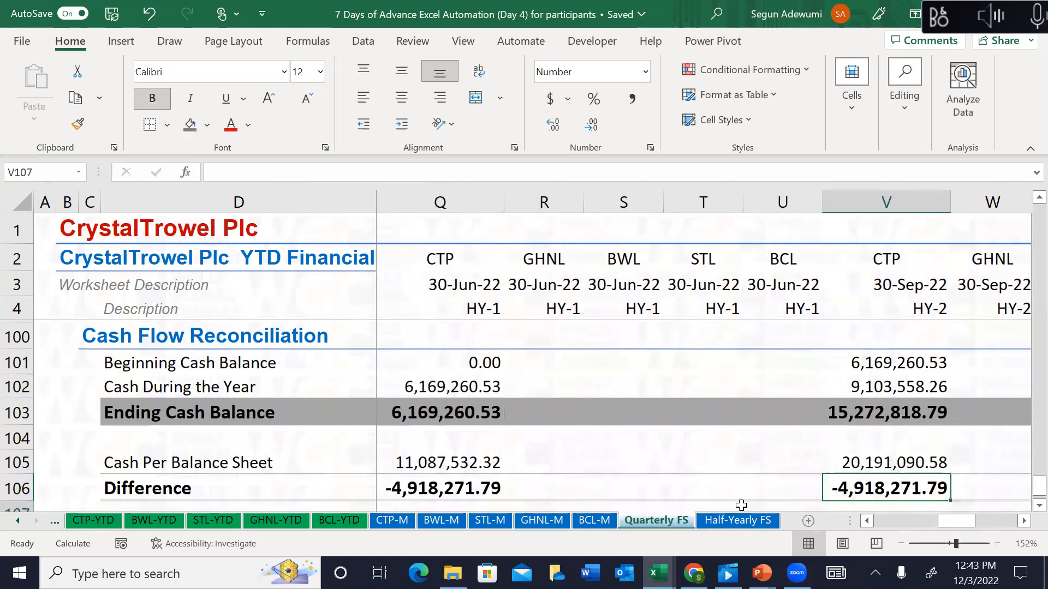
key("Up")
key("Up")
key("Up")
key("Up")
key("Up")
key("Up")
key("Up")
key("Up")
key("Up")
key("Up")
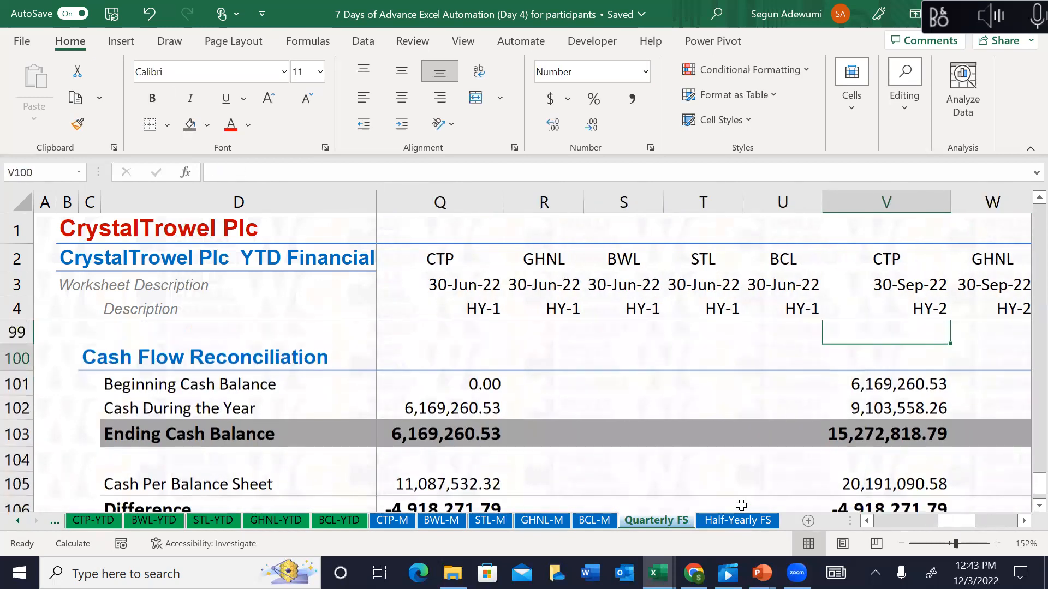
key("Down")
key("Down")
key("Left")
key("Left")
key("Left")
key("Left")
key("Left")
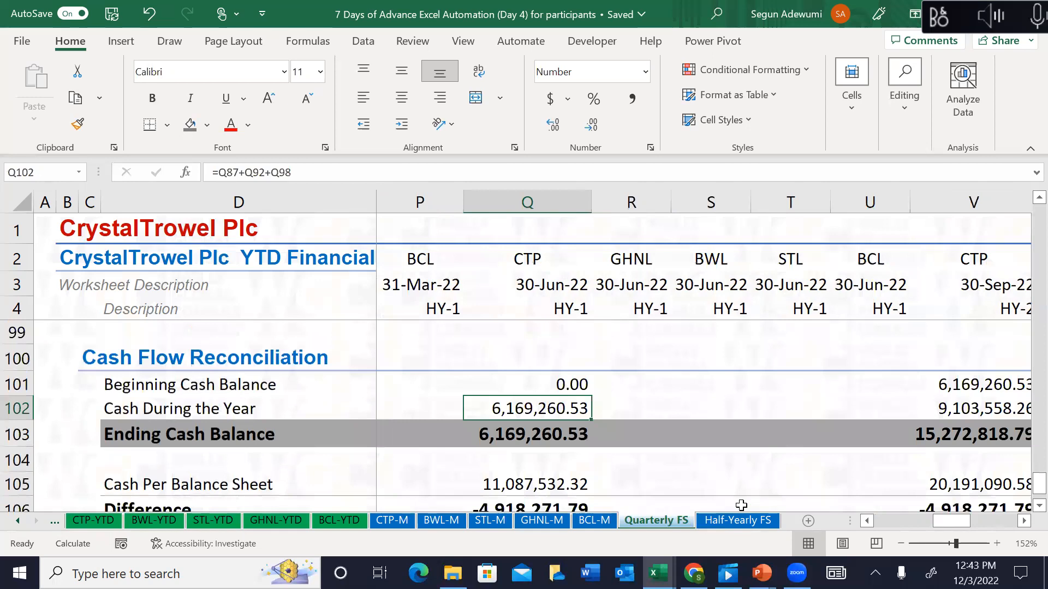
key("ctrl+c")
key("Right")
key("Right")
key("Right")
key("Right")
key("Right")
key("ctrl+v")
key("Escape")
key("Down")
key("Down")
key("Up")
key("Up")
key("Up")
key("Left")
key("Left")
key("Left")
key("Left")
key("Left")
key("Left")
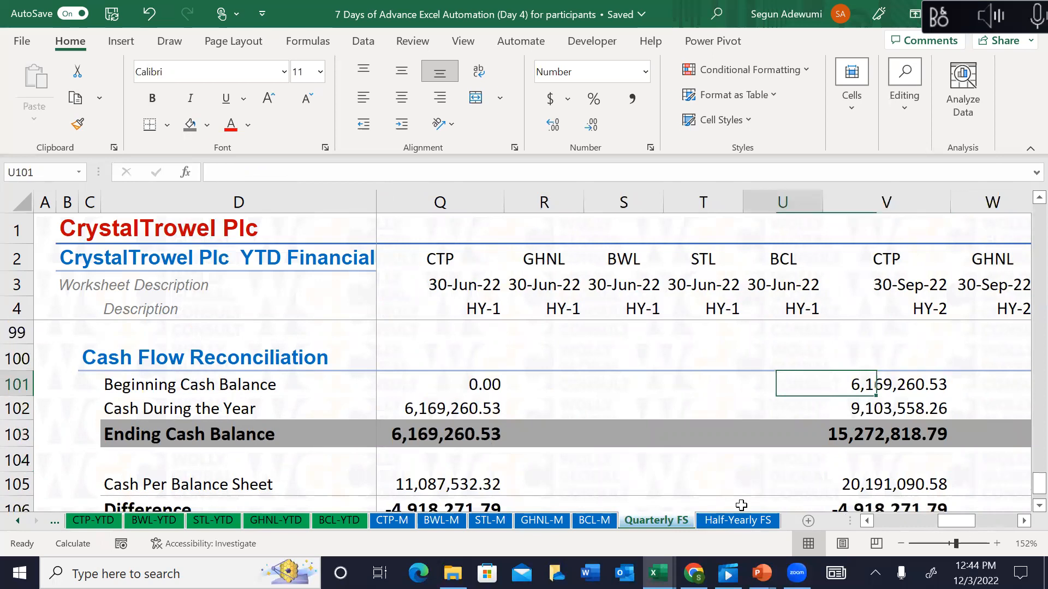
key("Left")
key("Left")
key("Left")
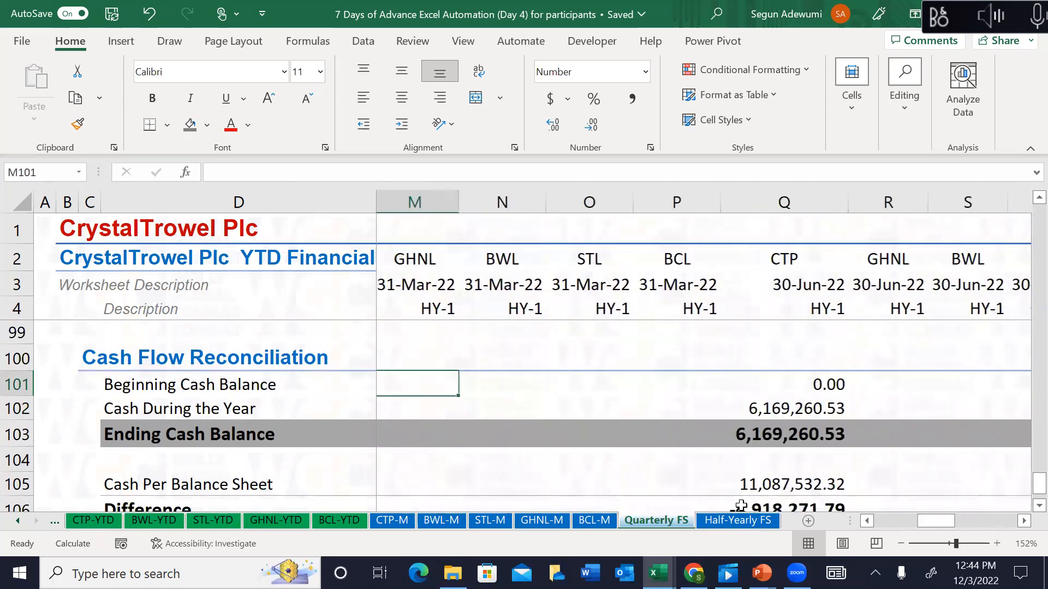
key("Right")
key("Right")
key("Right")
key("Right")
key("Down")
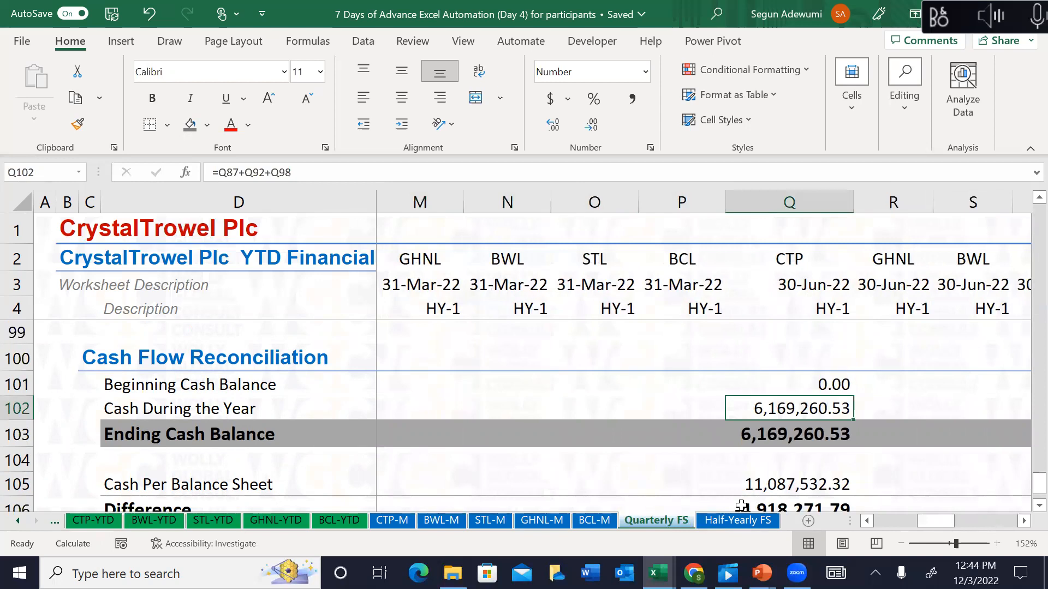
key("Down")
key("Down")
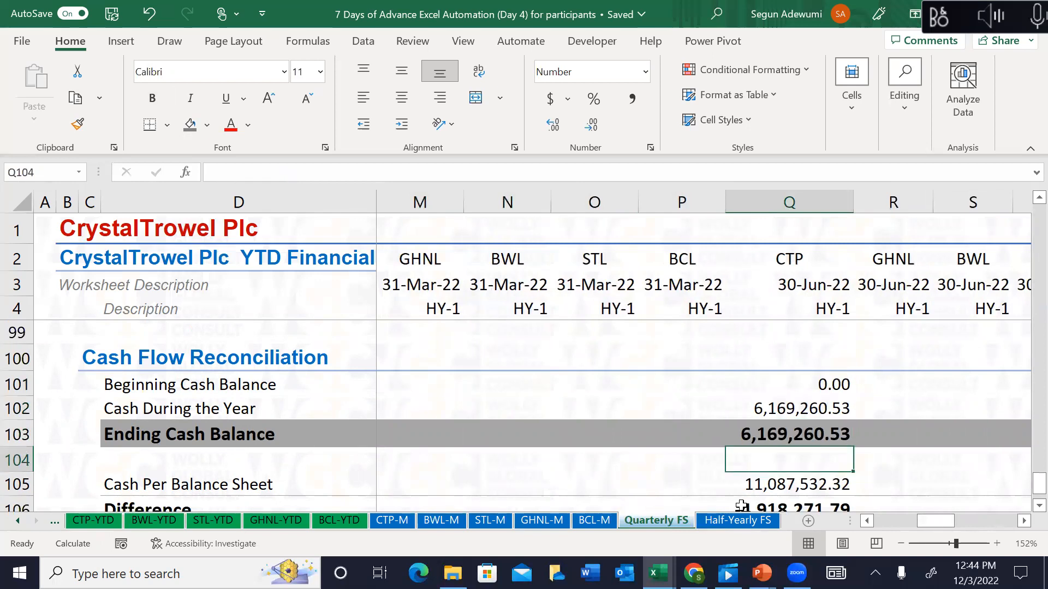
key("Down")
key("Down")
key("Down")
key("Down")
key("Down")
key("Up")
key("Up")
key("Up")
key("Up")
key("Up")
key("Left")
key("Left")
key("Left")
key("Left")
key("Left")
key("Left")
key("Left")
key("Left")
key("Left")
key("Left")
key("Left")
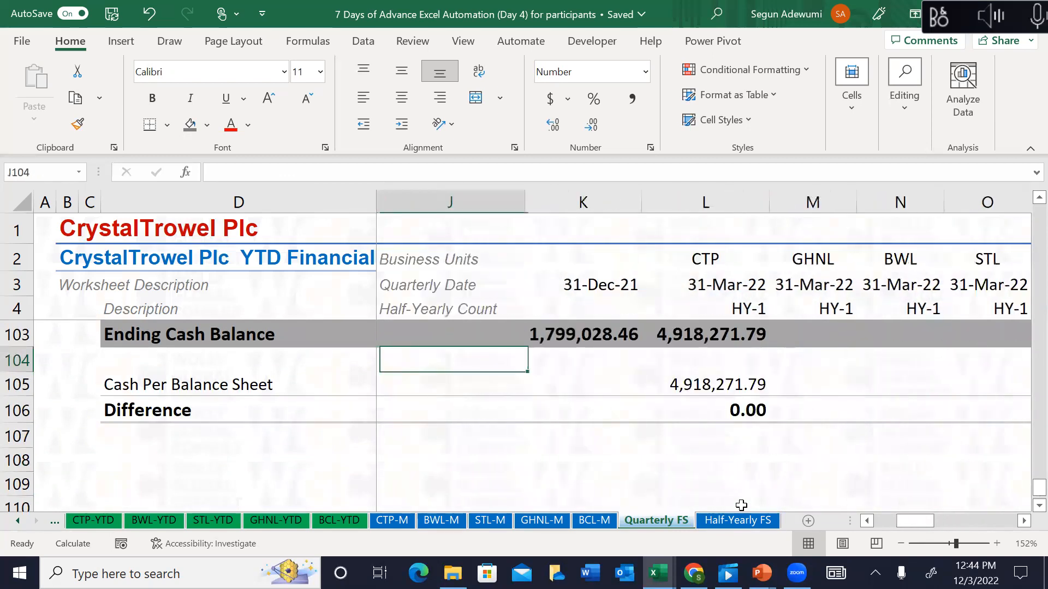
key("Right")
key("Right")
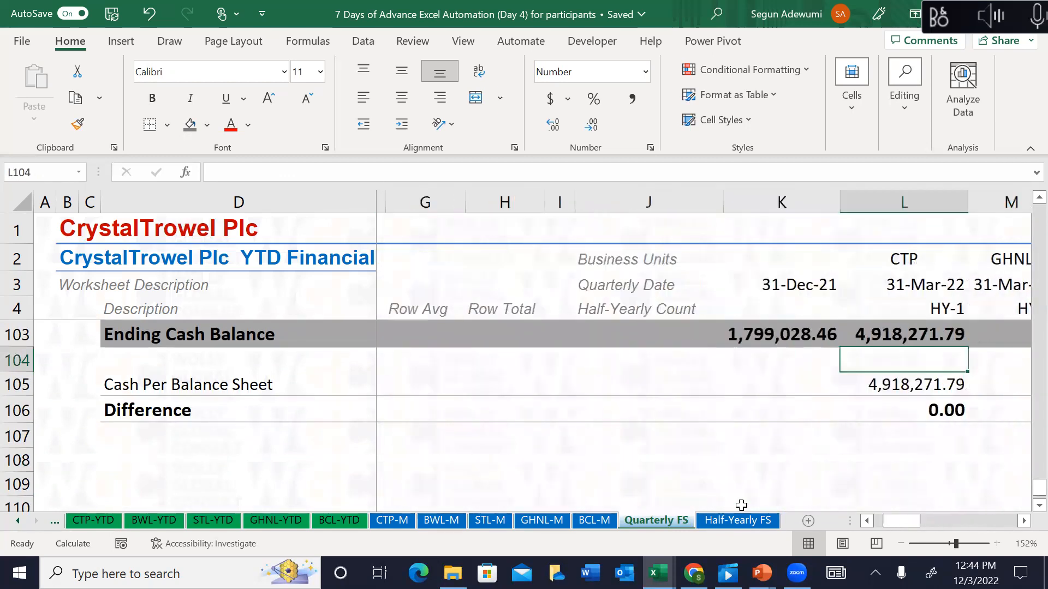
key("Up")
key("Up")
key("Up")
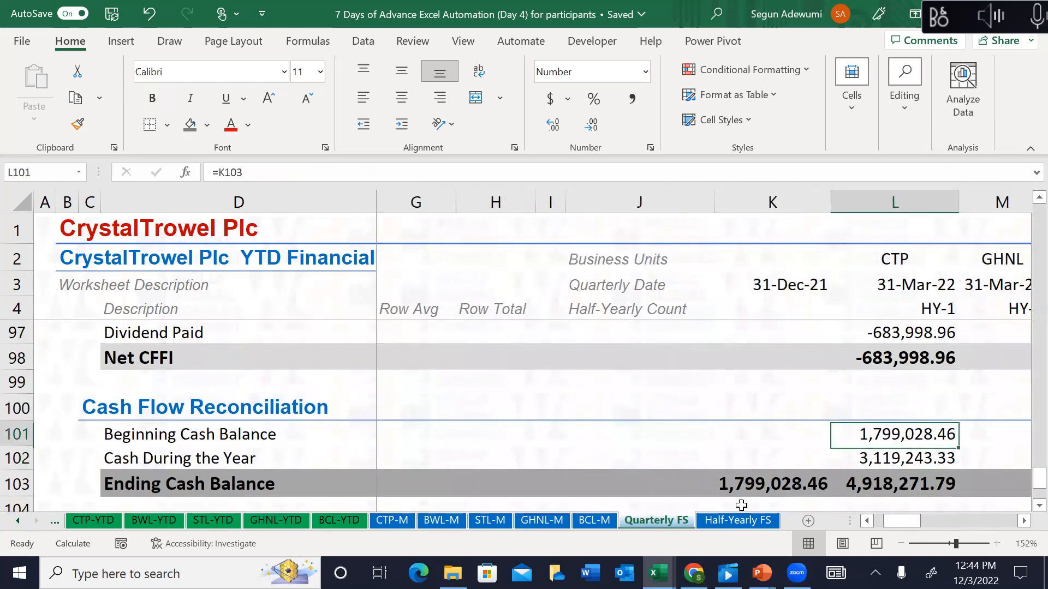
key("Right")
key("Right")
key("Right")
key("Right")
key("Right")
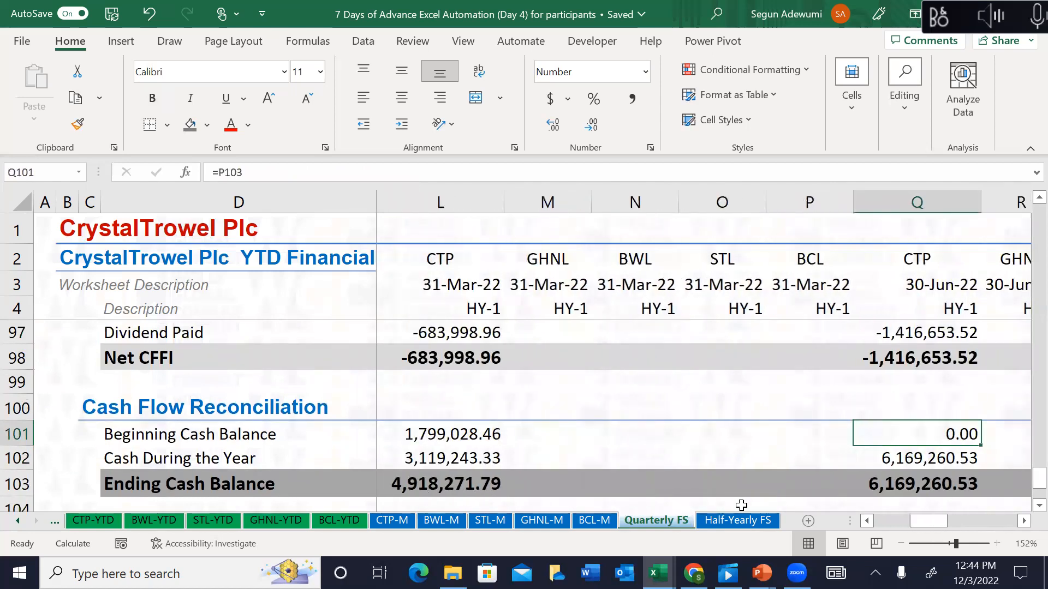
Step: Link June's beginning cash to March's ending balance and confirm June's Difference is 0.00
type("=")
left_click(473, 482)
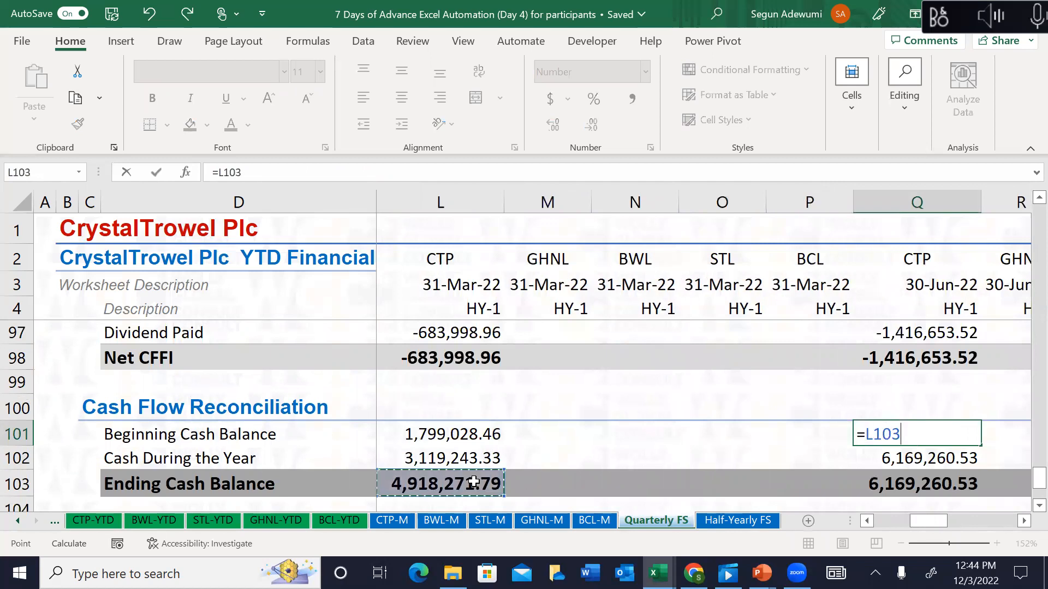
key("Return")
key("Down")
key("Down")
key("Down")
key("Down")
key("Down")
key("Down")
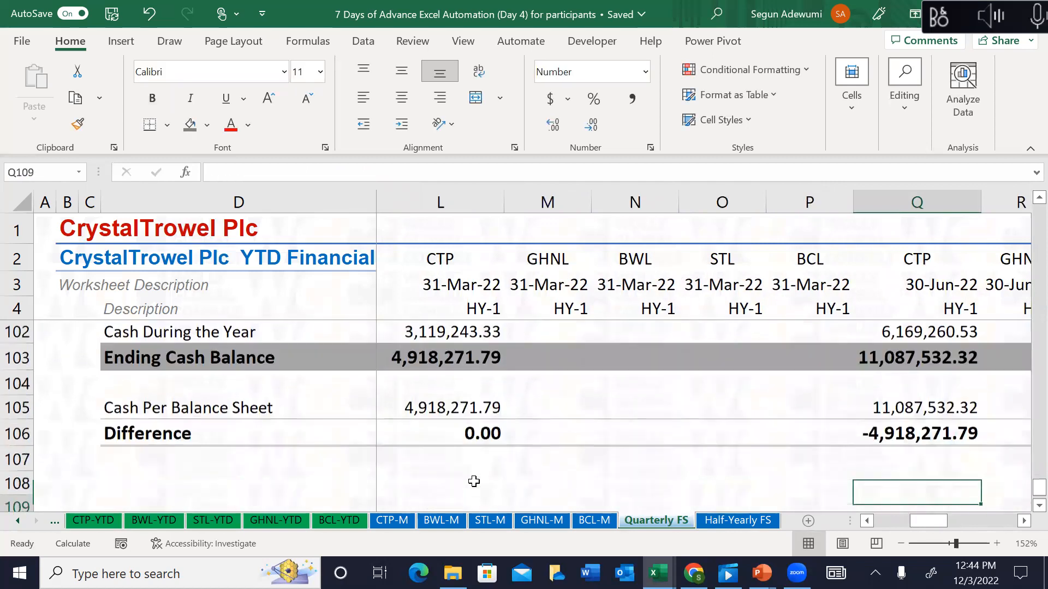
key("Up")
key("Up")
key("Up")
key("Up")
key("Up")
key("Up")
key("Up")
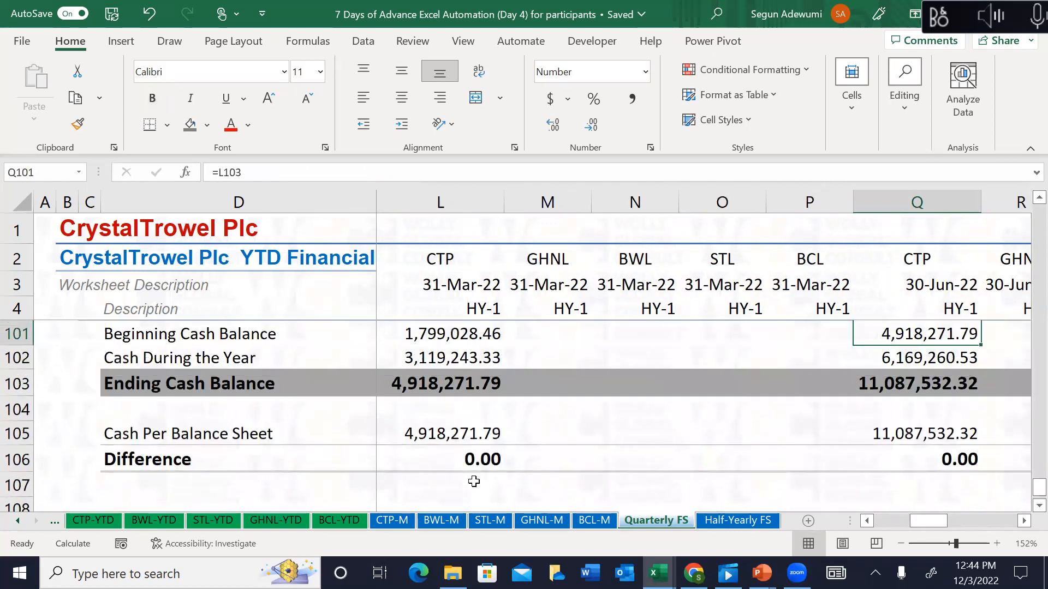
key("Down")
key("Down")
key("Down")
key("Down")
key("Down")
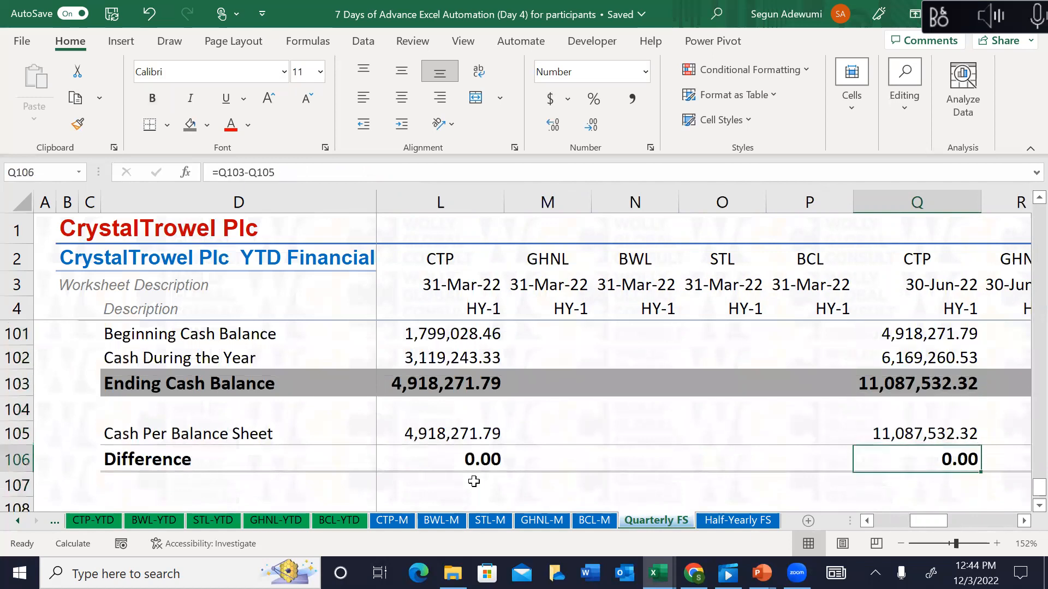
key("Up")
key("Up")
key("Up")
Step: Move through the reconciliation rows to the 31-Dec-22 CTP Beginning Cash Balance in AA101
key("Right")
key("Right")
key("Left")
key("Left")
key("Left")
key("Up")
key("Up")
key("Up")
key("Up")
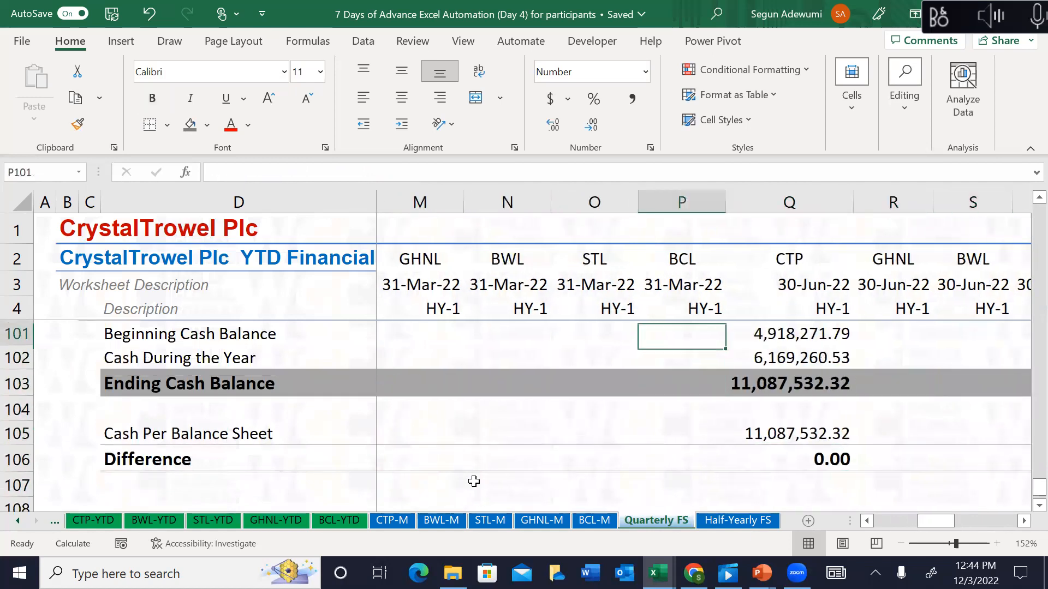
key("Down")
key("Right")
key("Right")
key("Right")
key("Right")
key("Right")
key("Right")
key("Right")
key("Right")
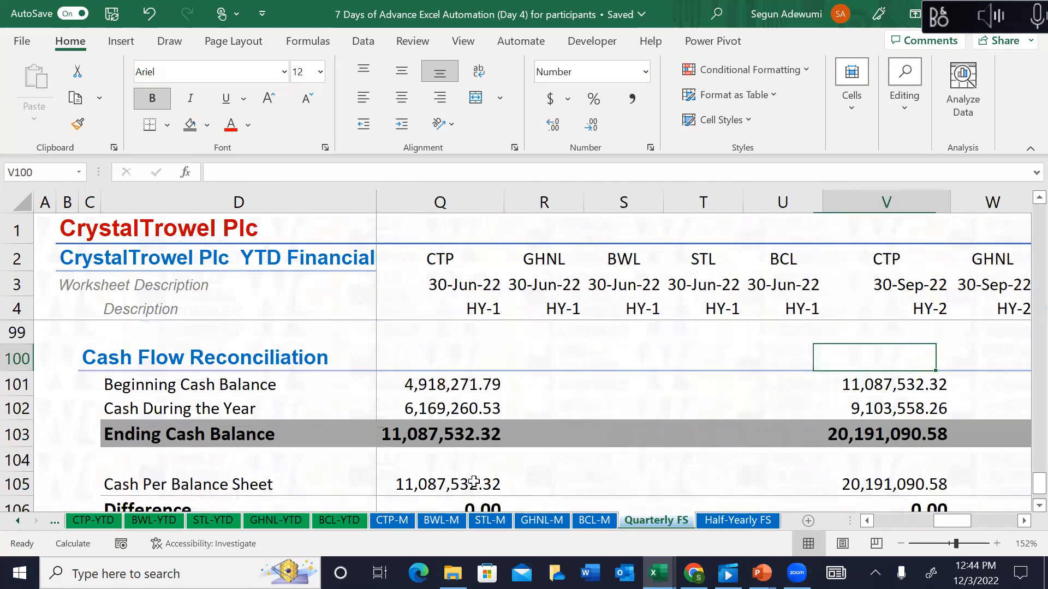
key("Down")
key("Left")
key("Down")
key("Down")
key("Down")
key("Down")
key("Down")
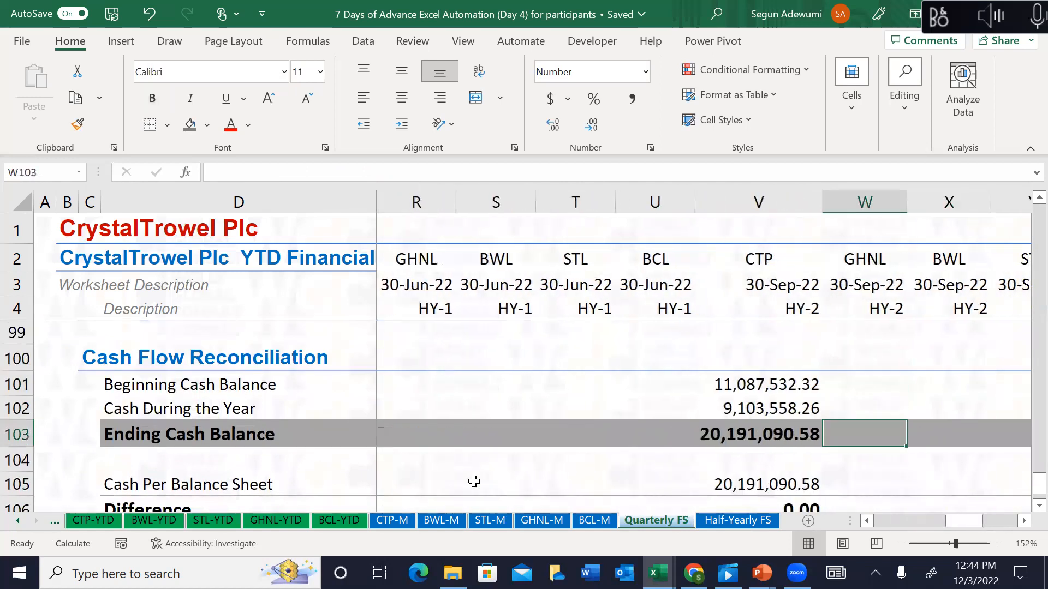
key("Right")
key("Right")
key("Right")
key("Right")
key("Right")
key("Right")
key("Right")
key("Up")
key("Up")
key("Left")
key("Left")
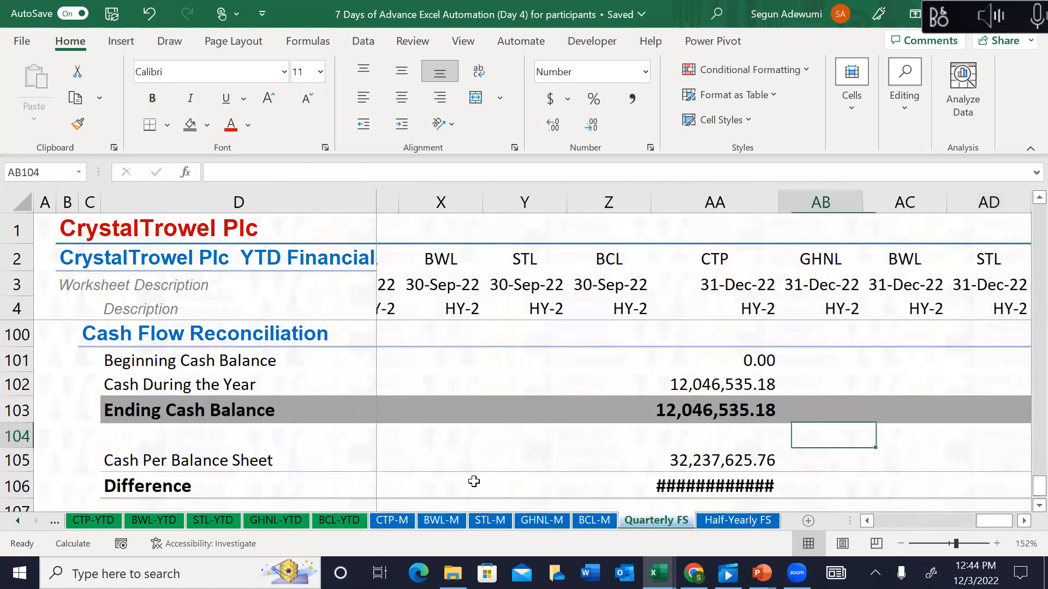
key("Up")
key("Up")
key("Left")
key("Up")
Step: Enter =V103 in AA101 so December's beginning cash picks up September's 20,191,090.58
type("=")
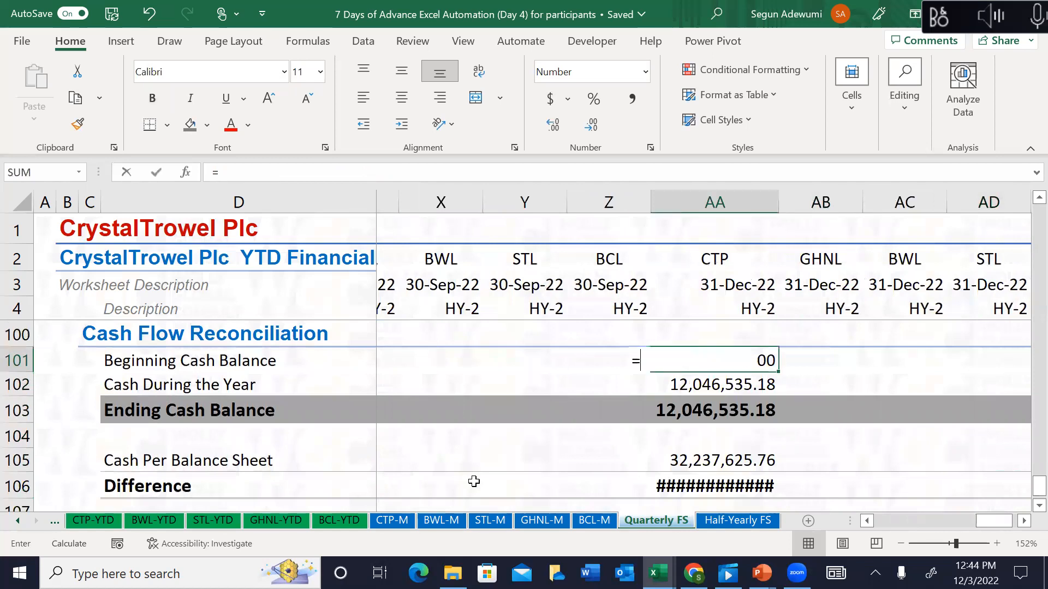
key("Left")
key("Left")
key("Left")
key("Left")
key("Left")
key("Left")
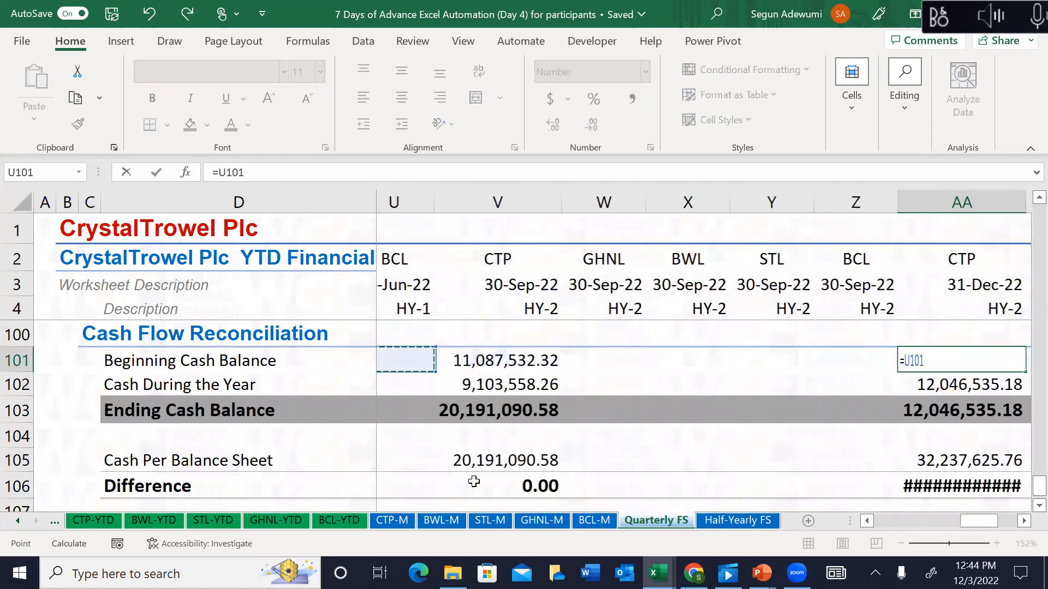
key("Down")
key("Down")
key("Right")
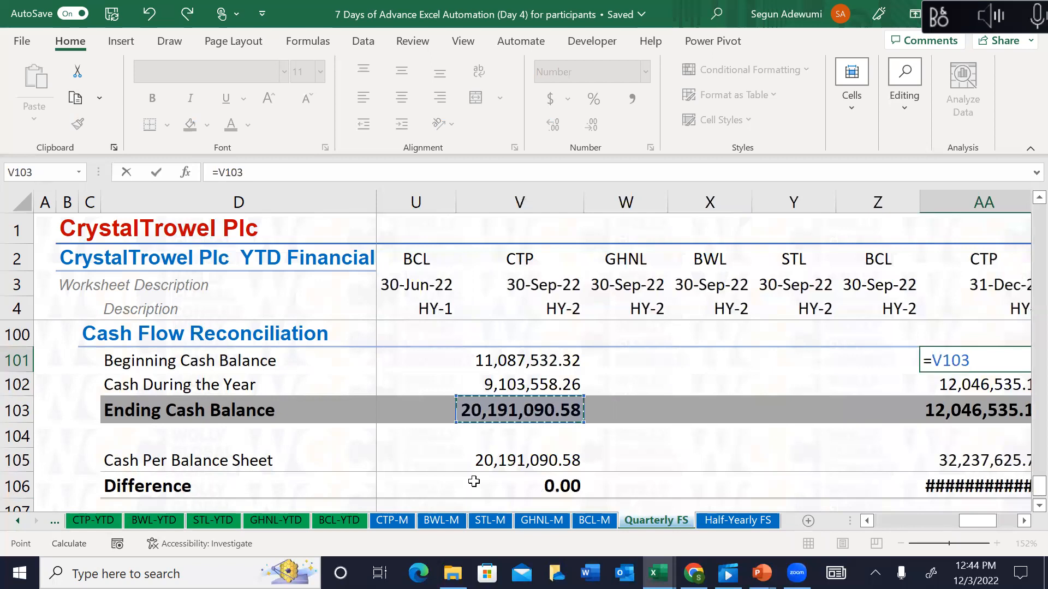
key("Return")
key("Right")
key("Right")
key("Right")
key("Right")
key("Right")
key("Right")
key("Right")
key("Right")
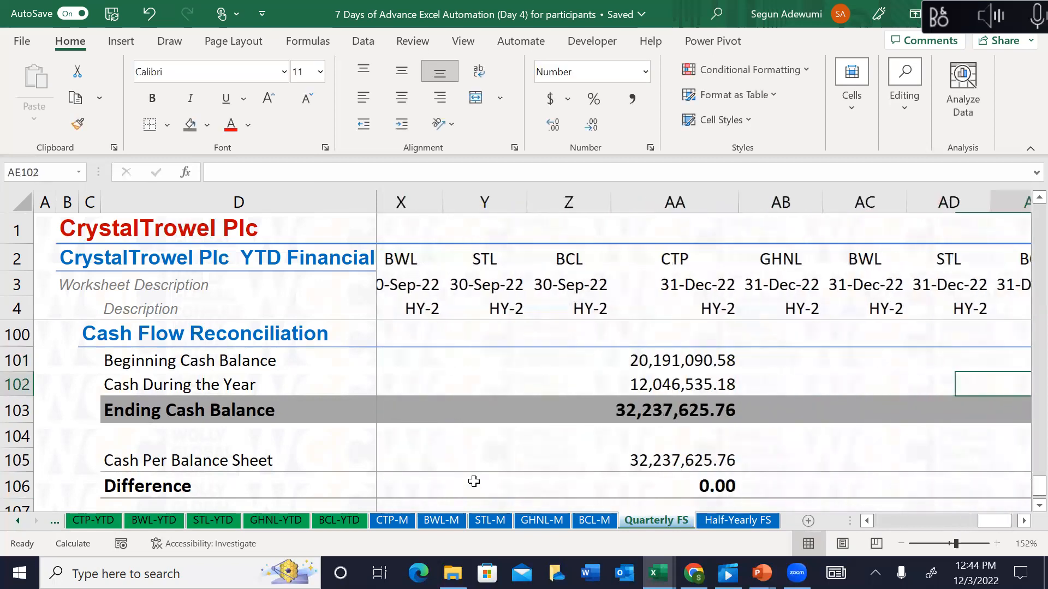
key("Left")
key("Left")
key("Left")
key("Left")
key("Left")
key("Left")
key("Left")
key("Left")
key("Left")
key("Left")
key("Left")
key("Left")
key("Left")
key("Left")
key("Left")
key("Left")
key("Left")
key("Left")
key("Left")
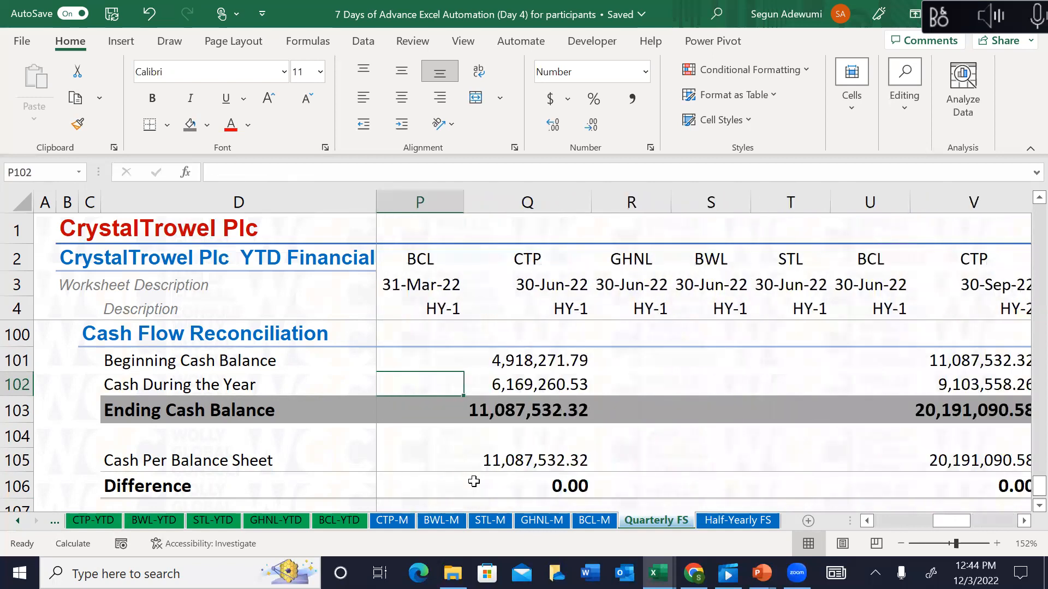
key("Left")
key("Left")
key("Left")
key("Left")
key("Left")
key("Left")
key("Left")
key("Right")
key("Right")
key("Right")
key("Right")
key("Right")
key("Up")
key("Up")
key("Up")
key("Up")
key("Left")
key("Left")
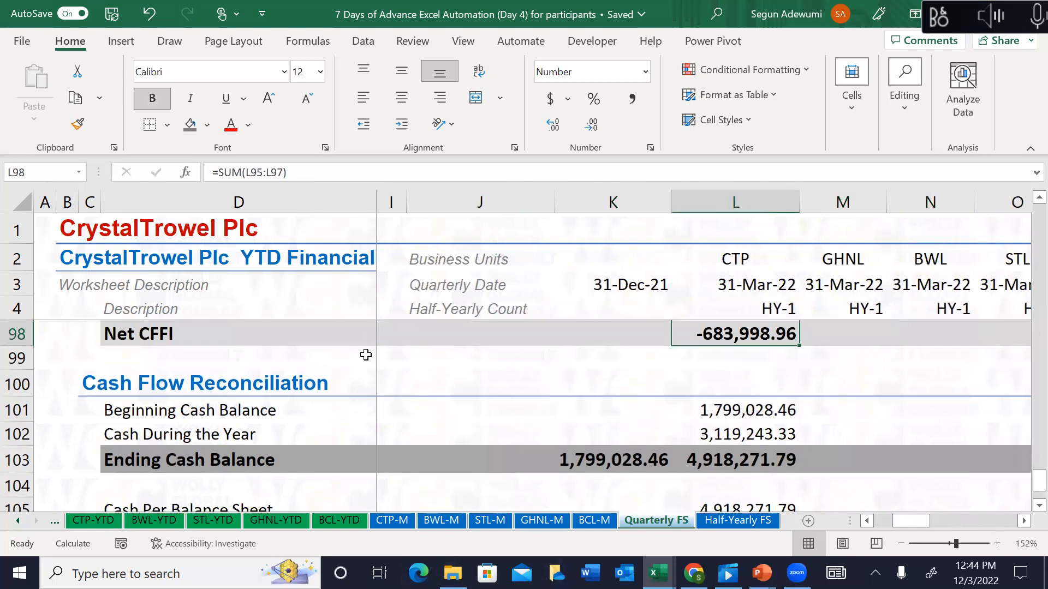
Step: Look through the BWL, STL, GHNL and BCL monthly and YTD sheets, then return to Quarterly FS
left_click(15, 523)
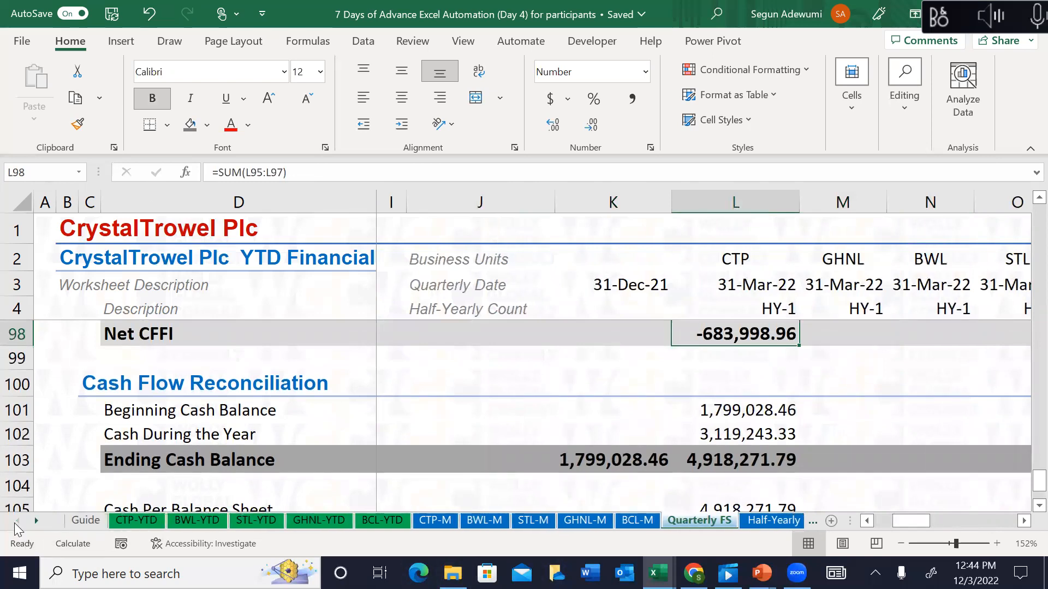
left_click(482, 521)
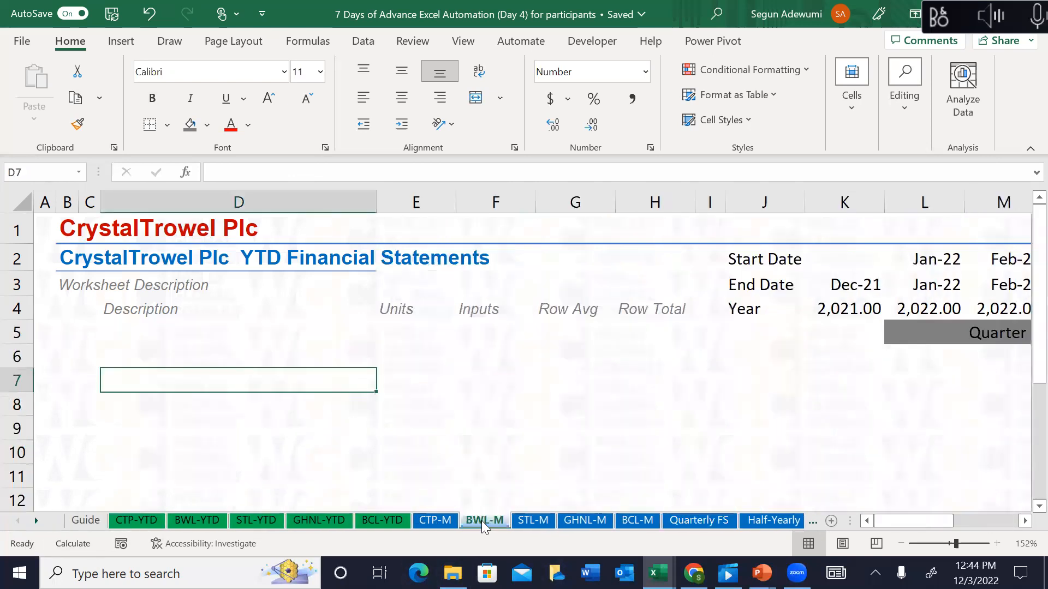
left_click(543, 518)
left_click(581, 519)
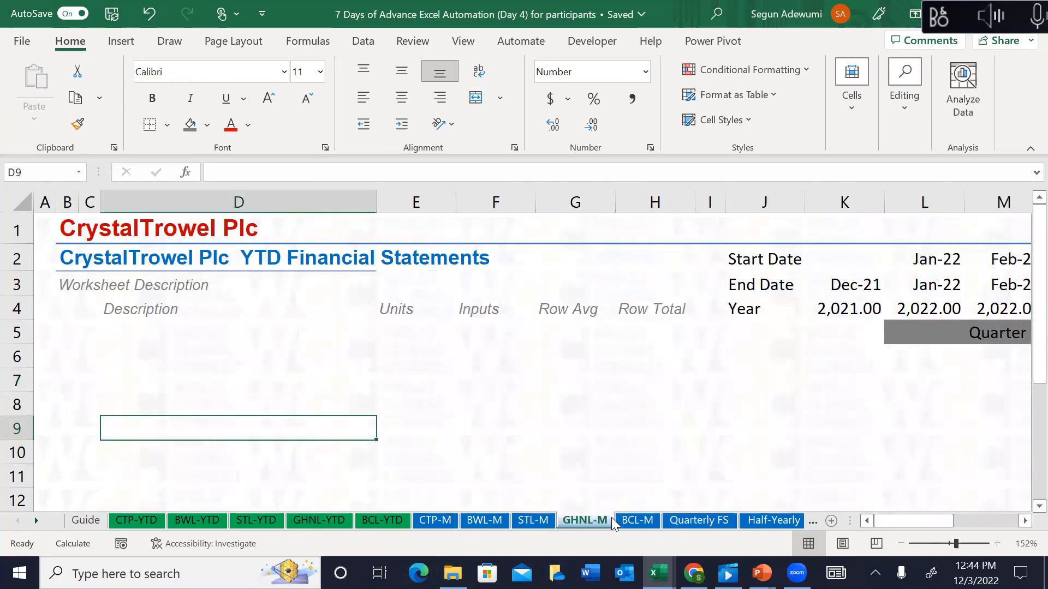
left_click(638, 519)
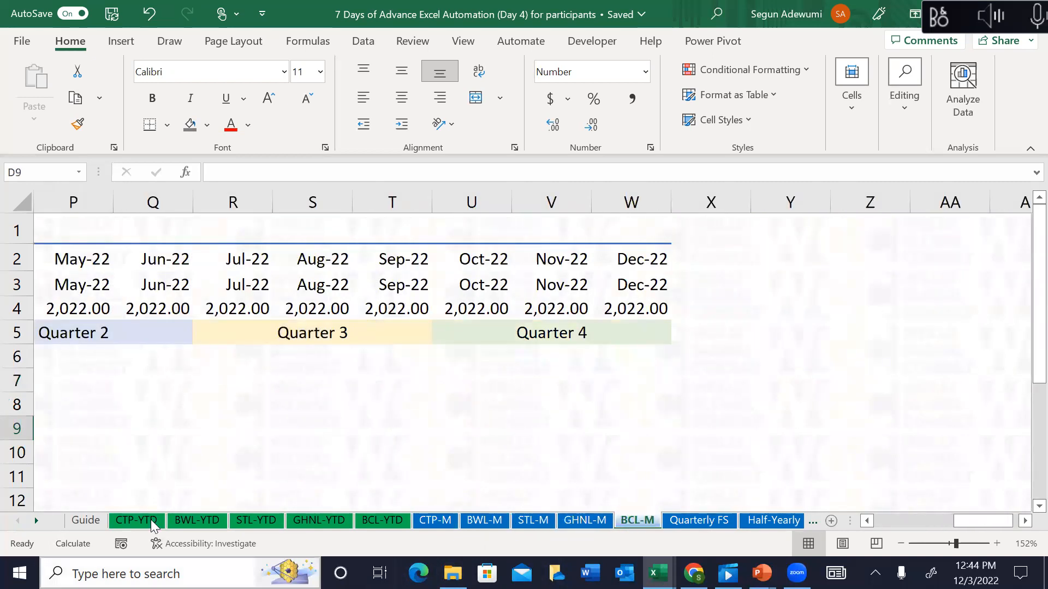
left_click(185, 521)
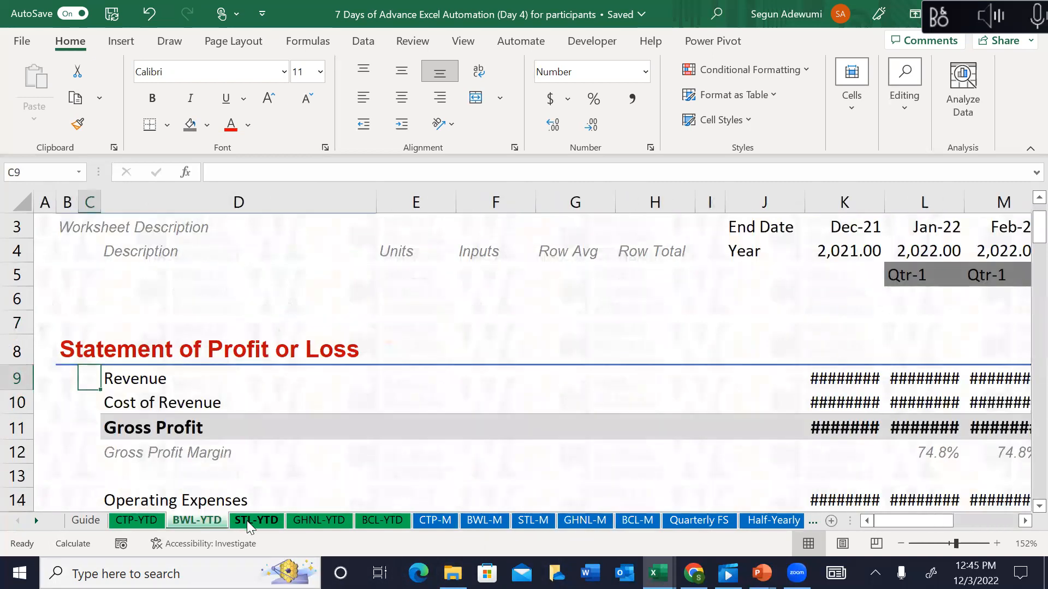
left_click(247, 520)
left_click(303, 520)
left_click(381, 518)
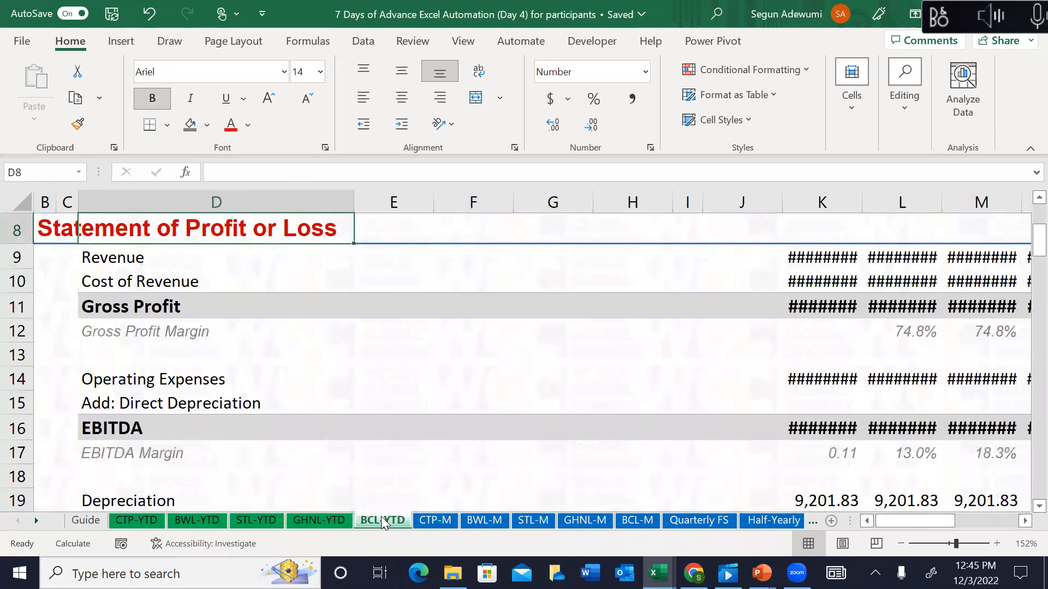
left_click(37, 521)
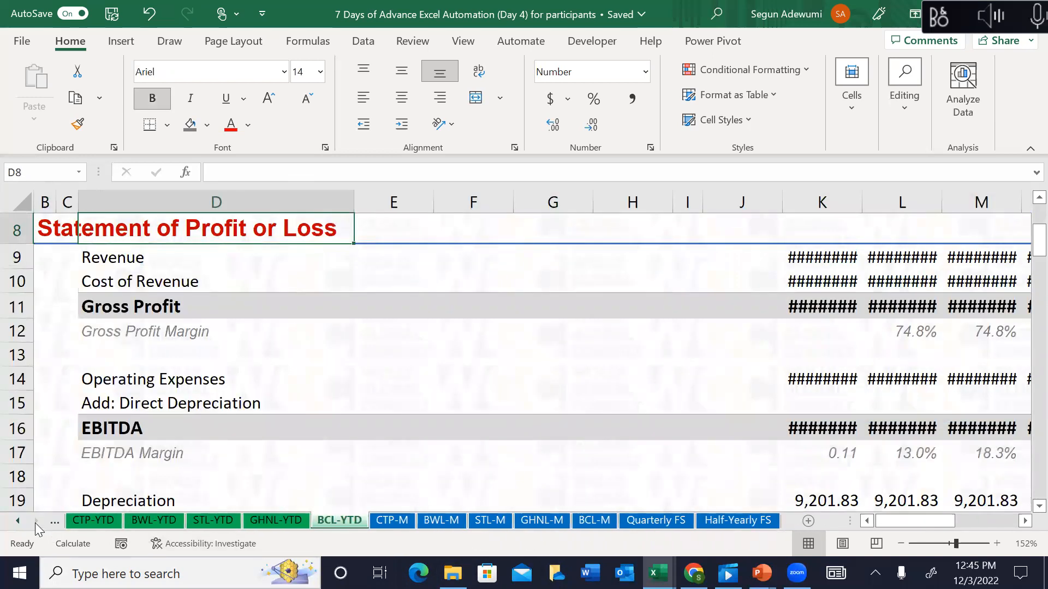
left_click(660, 522)
left_click(767, 521)
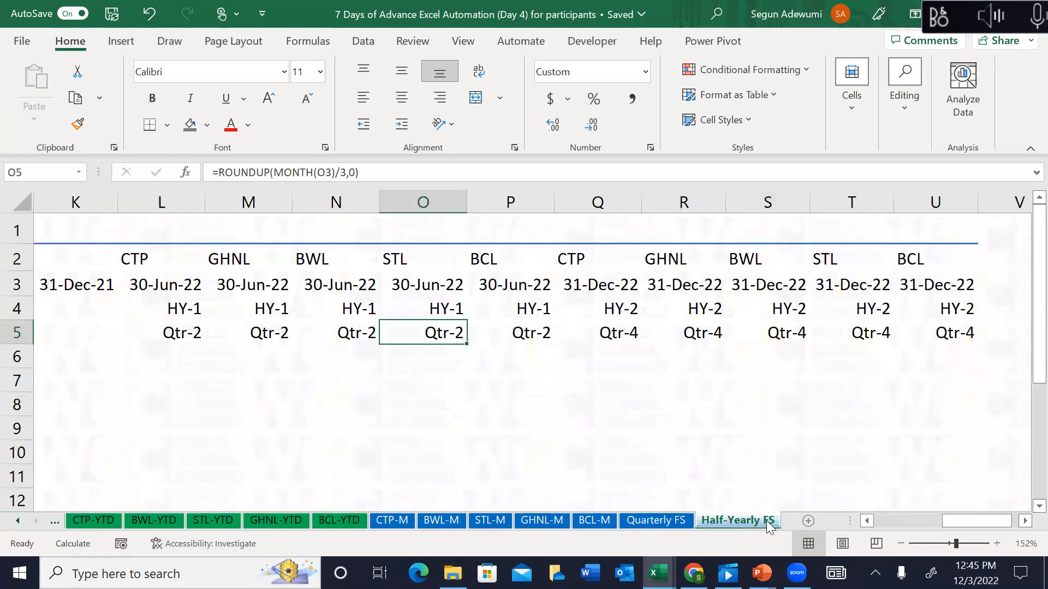
left_click(418, 399)
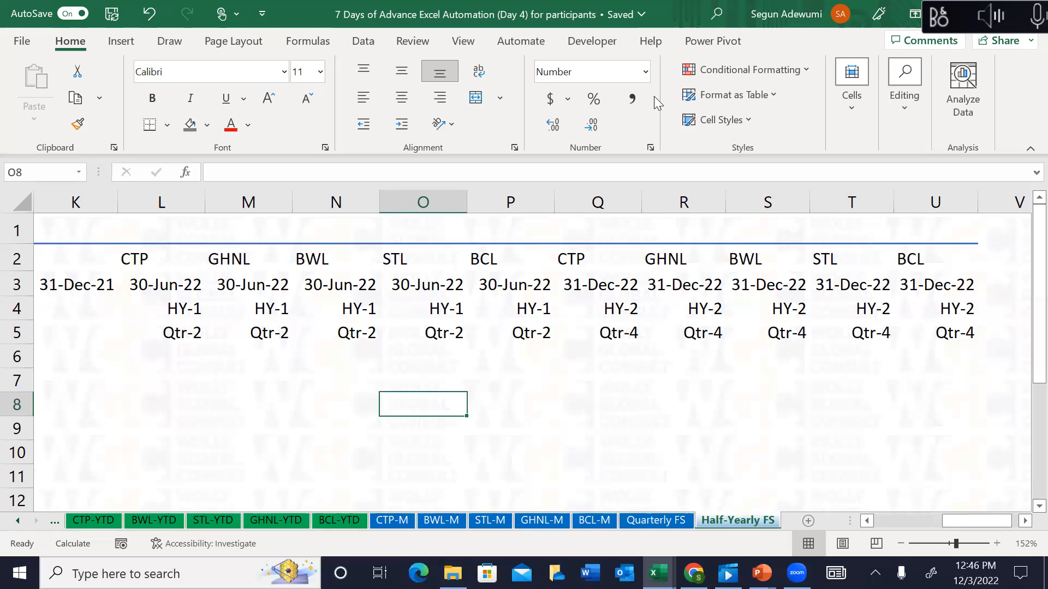
key("alt+Tab")
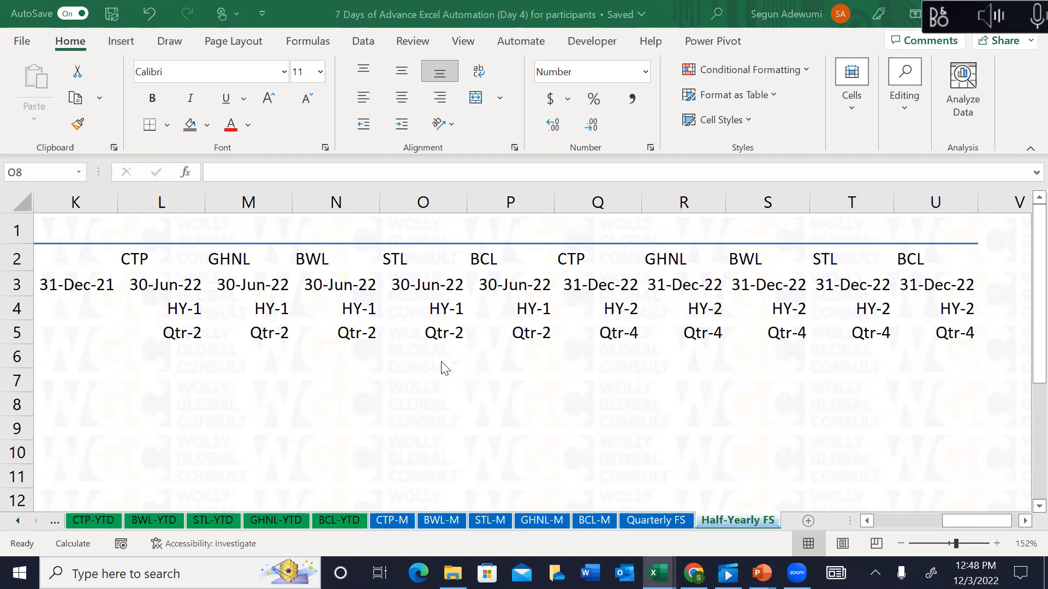
left_click(532, 335)
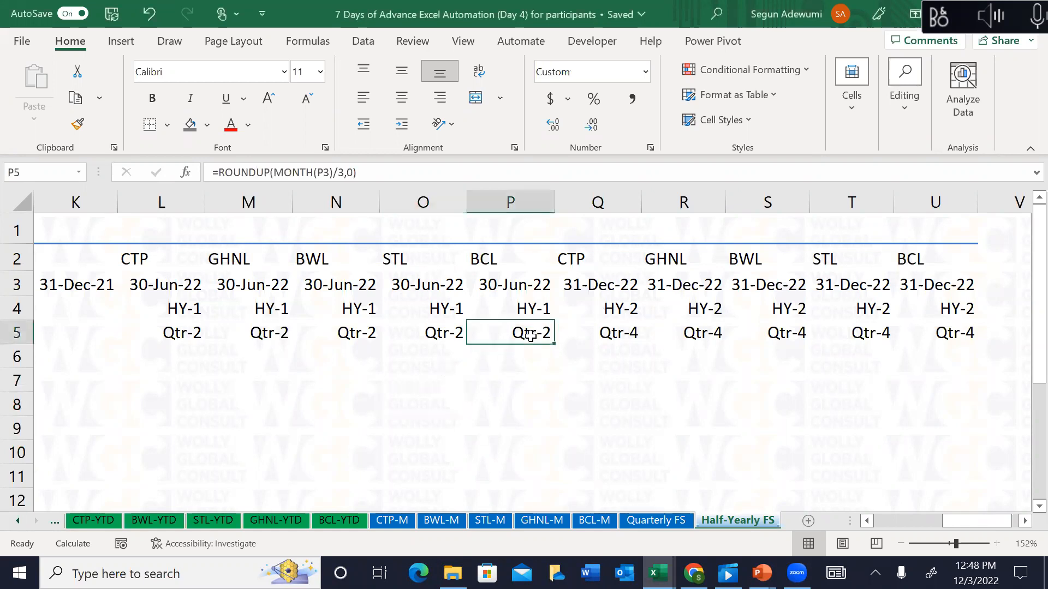
key("Left")
key("Left")
key("Left")
key("Left")
key("Left")
key("Left")
key("Left")
key("Left")
key("Left")
key("Left")
key("Left")
key("Left")
key("Left")
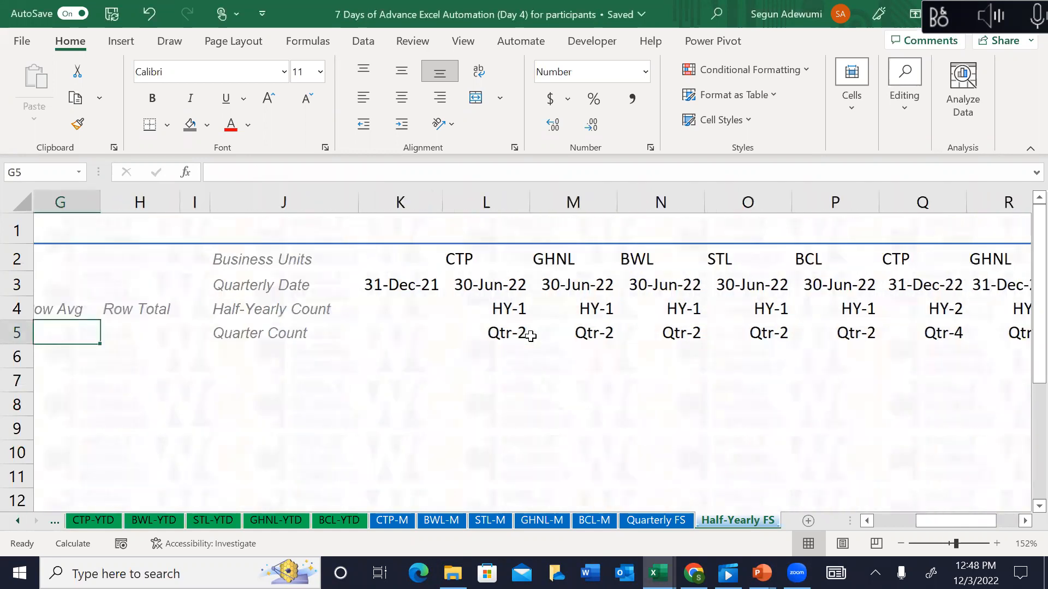
key("Left")
key("Left")
key("Up")
key("Up")
key("Up")
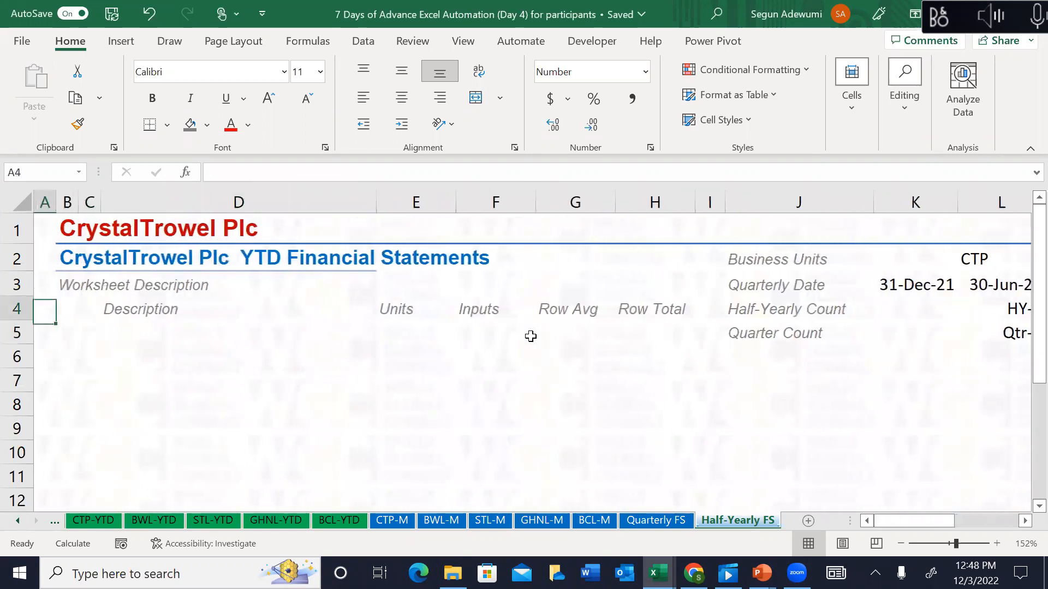
key("Up")
key("Right")
key("Right")
key("Right")
key("Right")
key("Right")
key("Right")
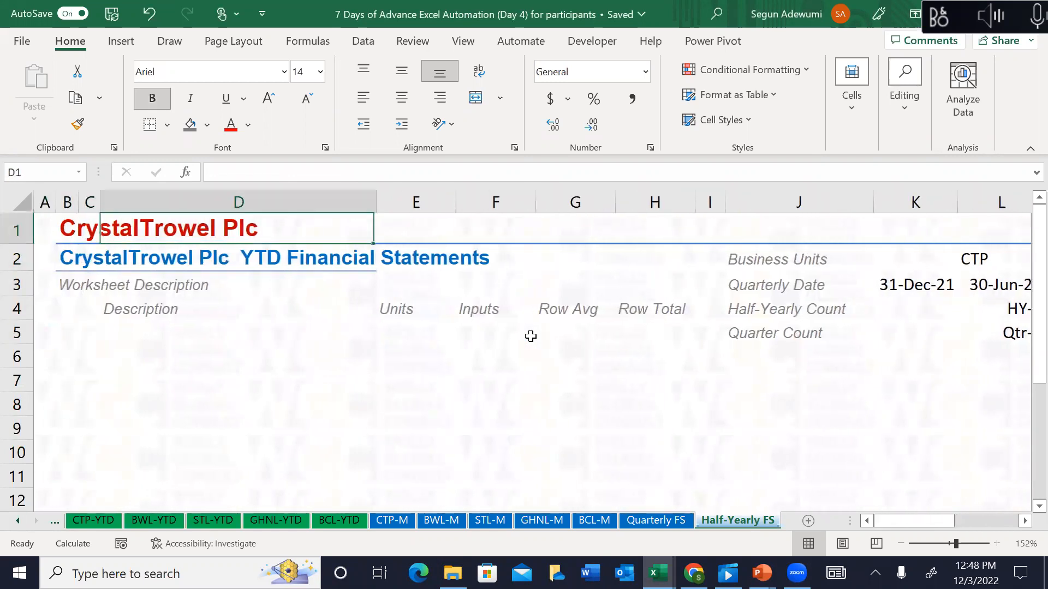
key("Right")
key("Right")
key("Right")
key("Right")
key("Right")
key("Right")
key("Right")
key("Right")
key("Right")
key("Right")
key("Right")
key("Right")
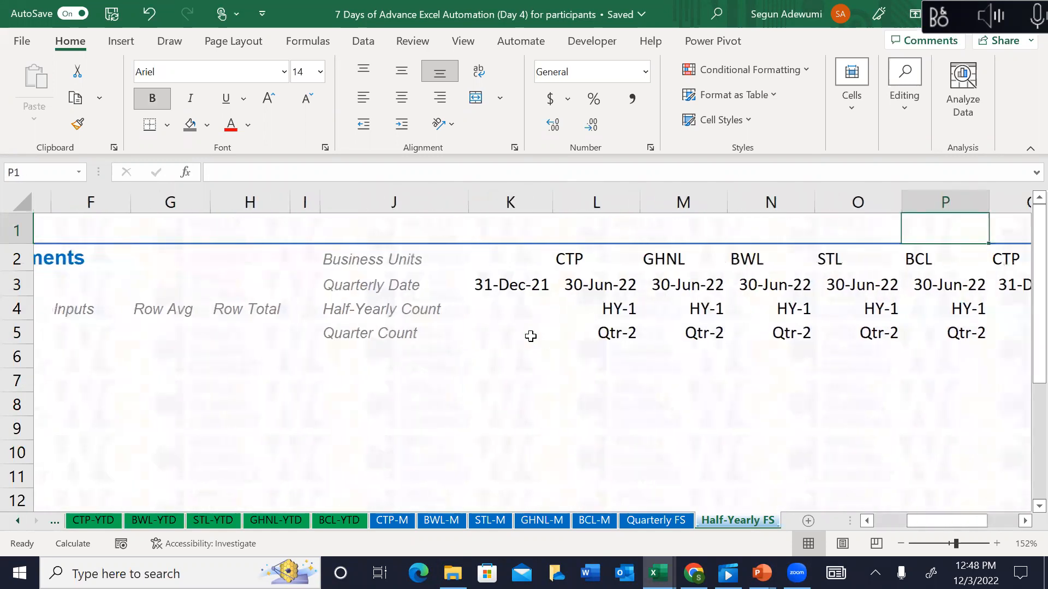
key("Right")
key("Right")
key("Right")
key("Right")
key("Right")
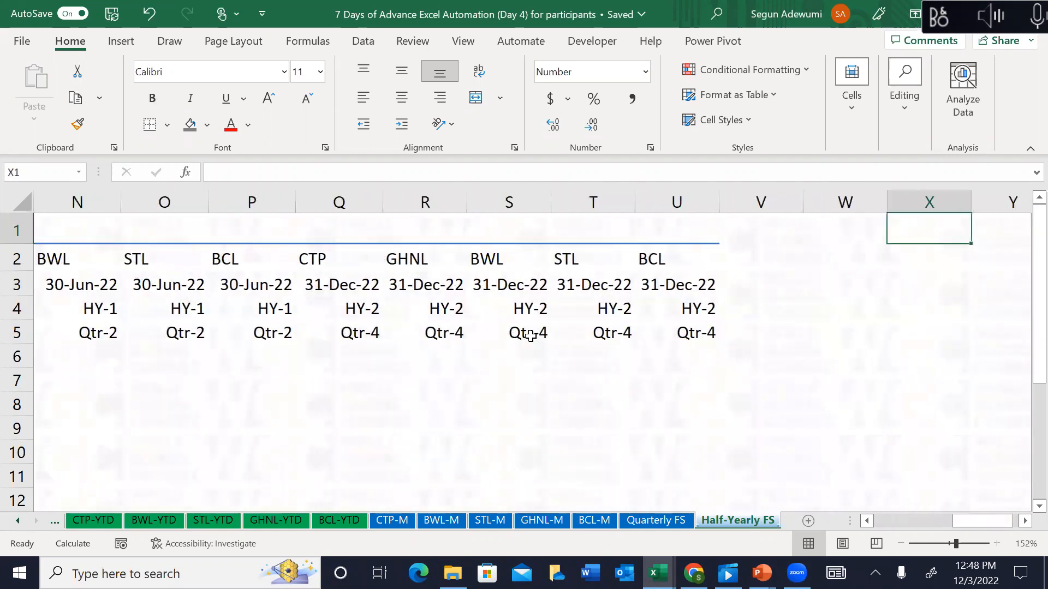
key("Left")
key("Left")
key("Left")
key("Left")
key("Left")
key("Left")
key("Left")
key("Left")
key("Left")
key("Left")
key("Left")
key("Left")
key("Left")
key("Left")
key("Left")
key("Left")
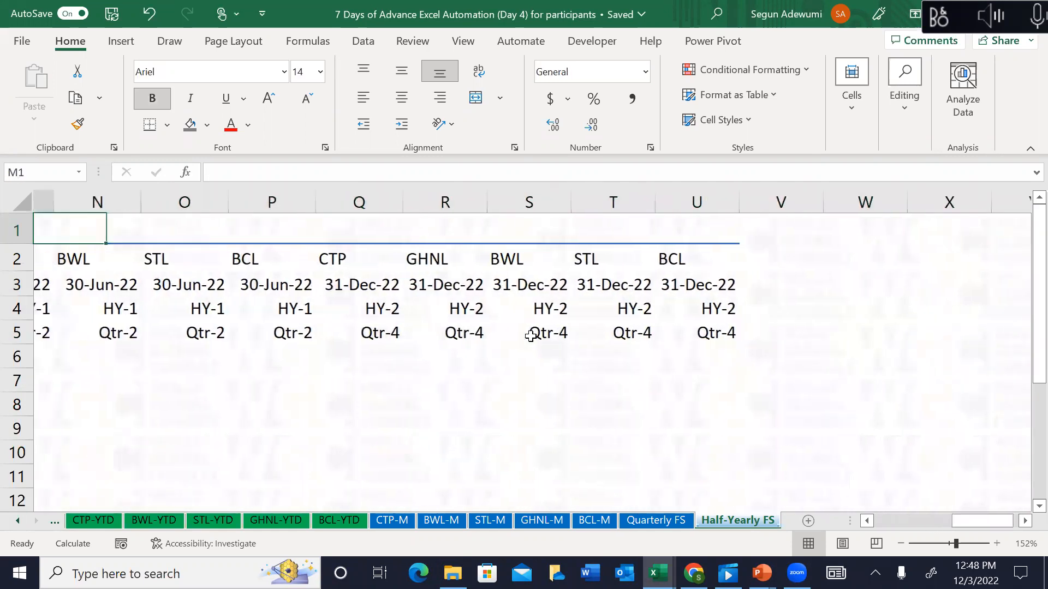
key("Left")
key("Left")
key("Left")
key("Left")
key("Left")
key("Left")
key("Left")
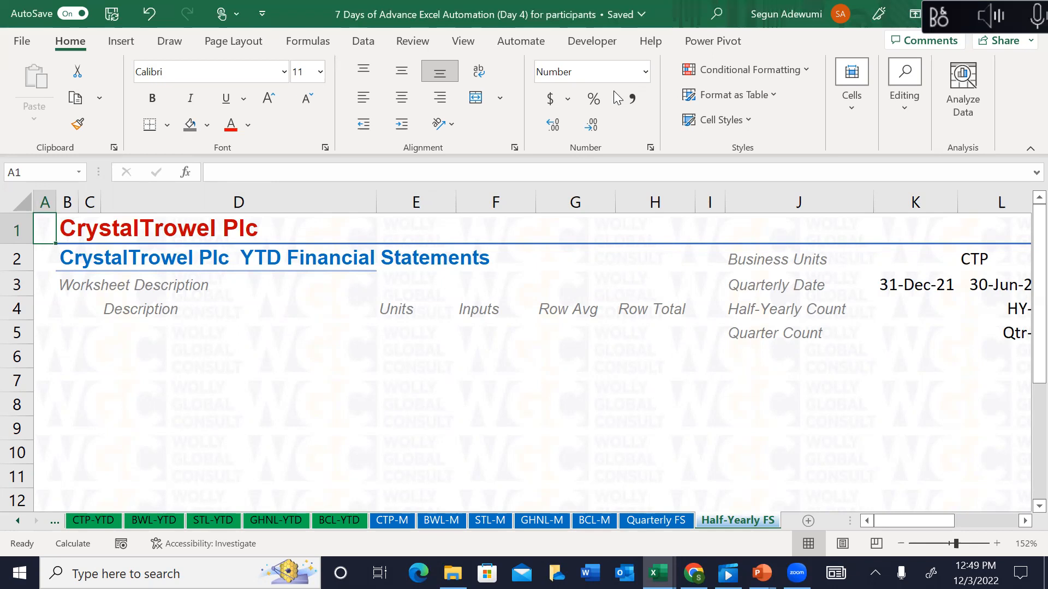
left_click(571, 67)
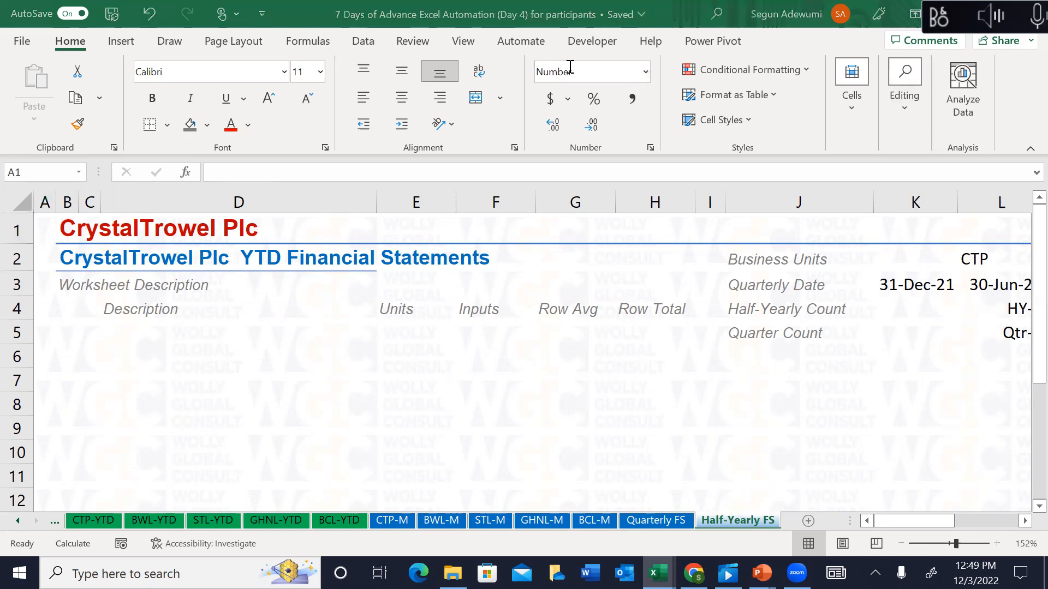